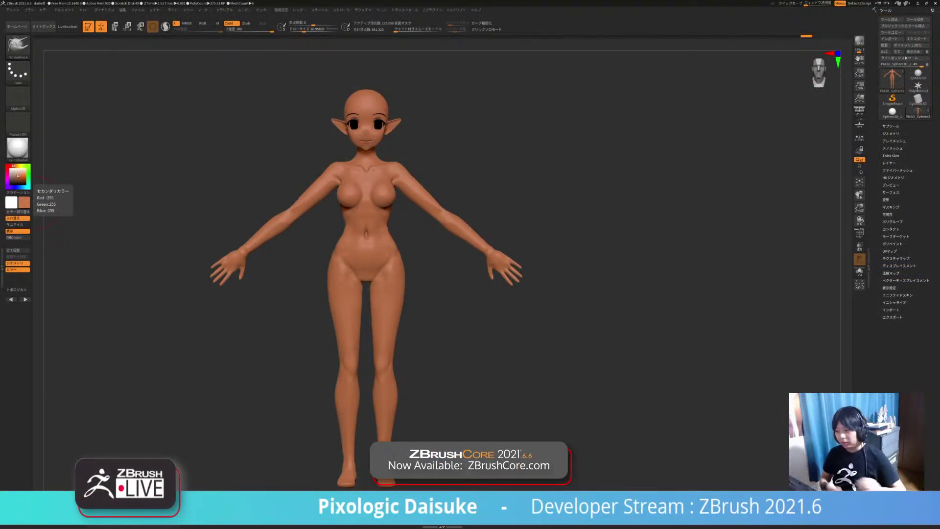
Step: Switch the interface language to English
left_click(281, 10)
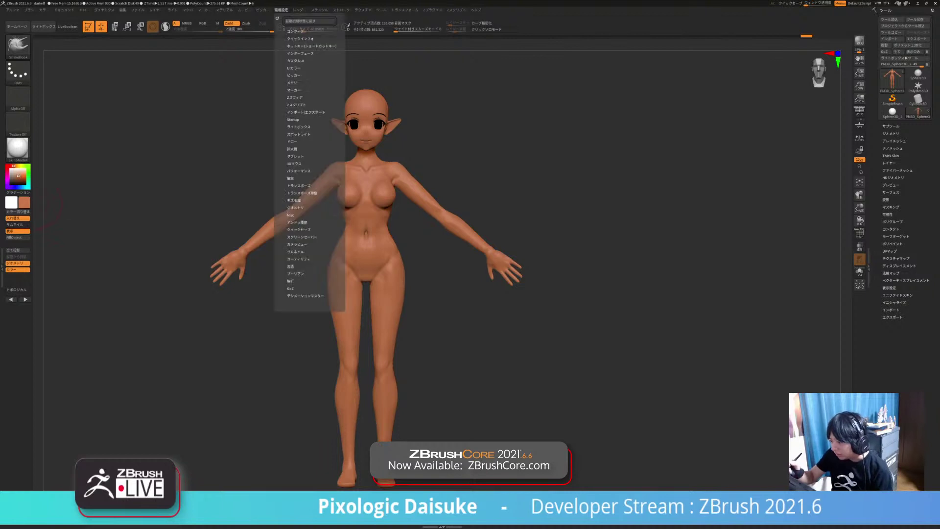
left_click(290, 266)
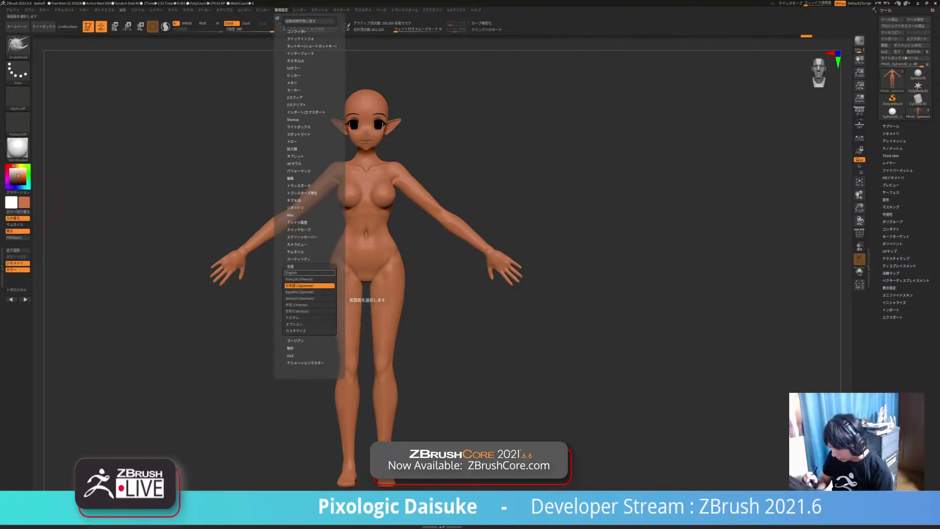
left_click(310, 272)
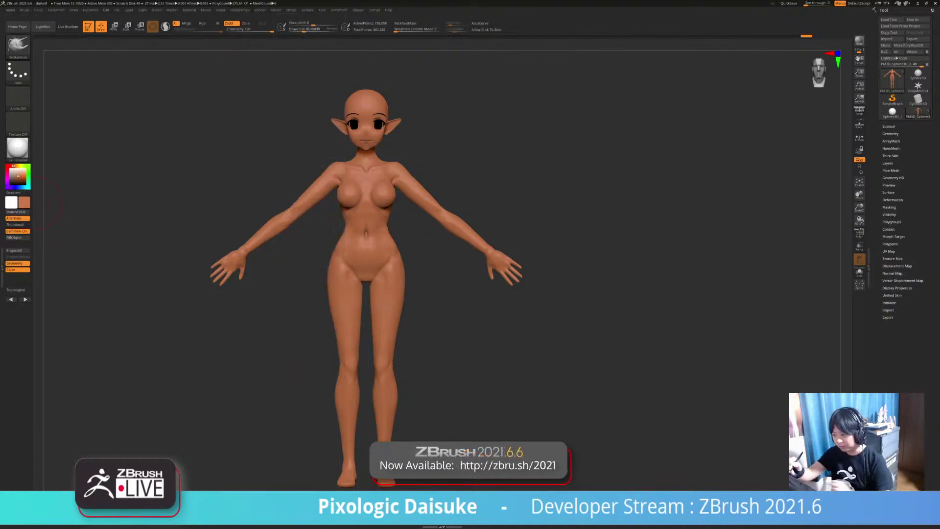
Step: Make the character's head the active subtool
mouse_move(416, 313)
left_mouse_down()
mouse_move(533, 312)
mouse_move(419, 306)
left_mouse_up()
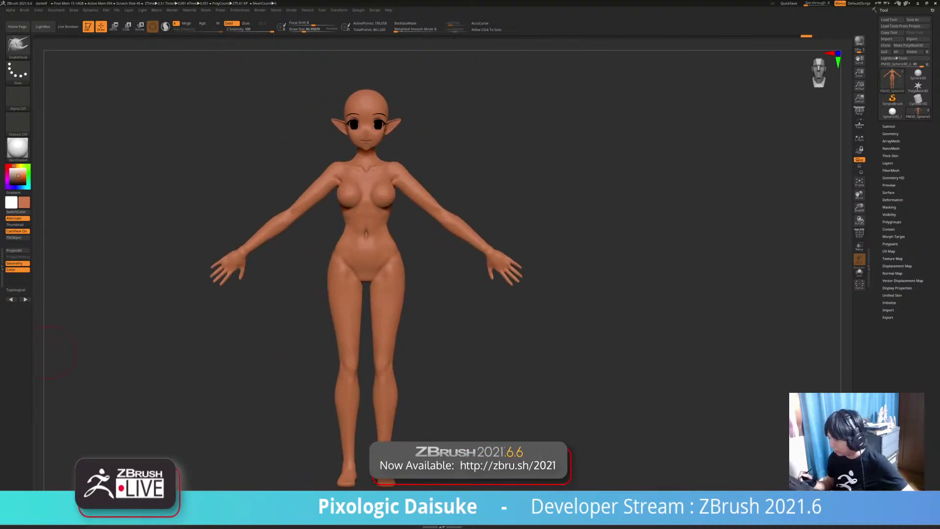
left_click_drag(50, 351, 21, 328)
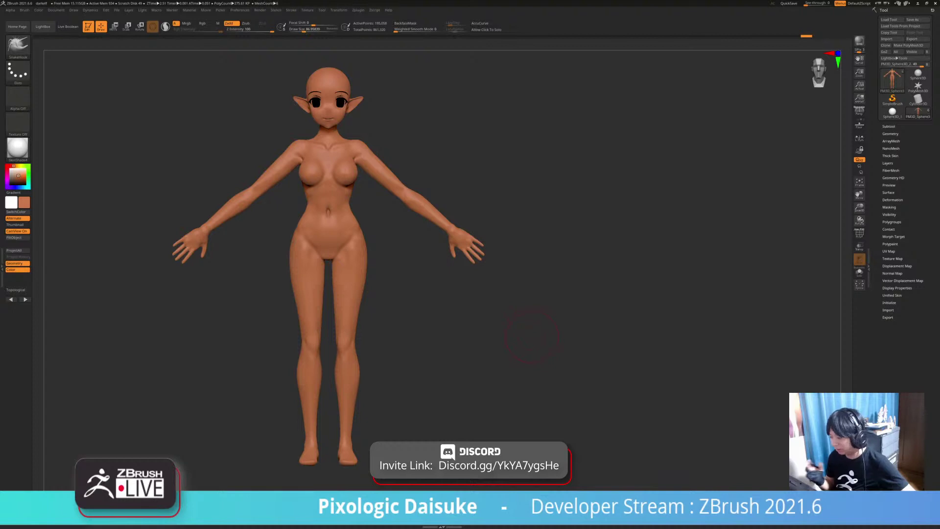
mouse_move(532, 336)
left_mouse_down()
mouse_move(416, 335)
mouse_move(443, 333)
mouse_move(418, 328)
left_mouse_up()
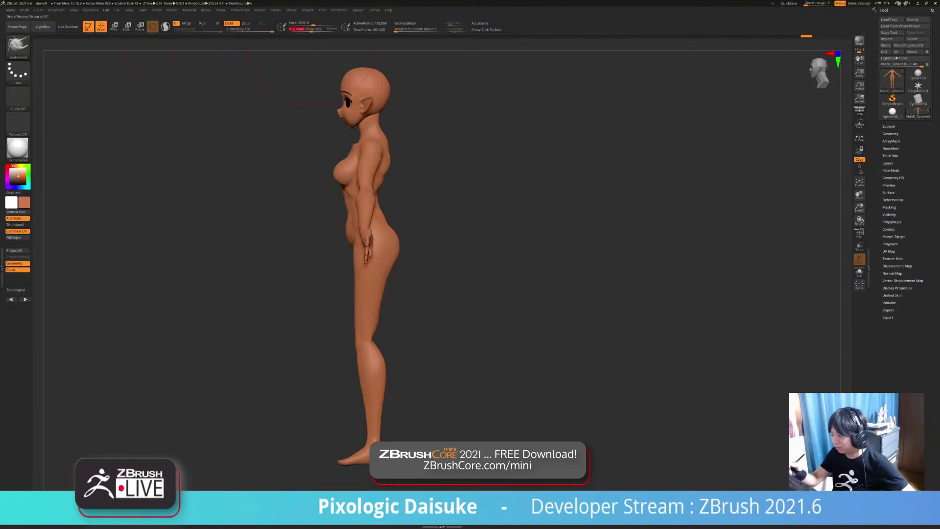
mouse_move(390, 287)
right_mouse_down("ctrl")
mouse_move(376, 105)
mouse_move(347, 201)
right_mouse_up("ctrl")
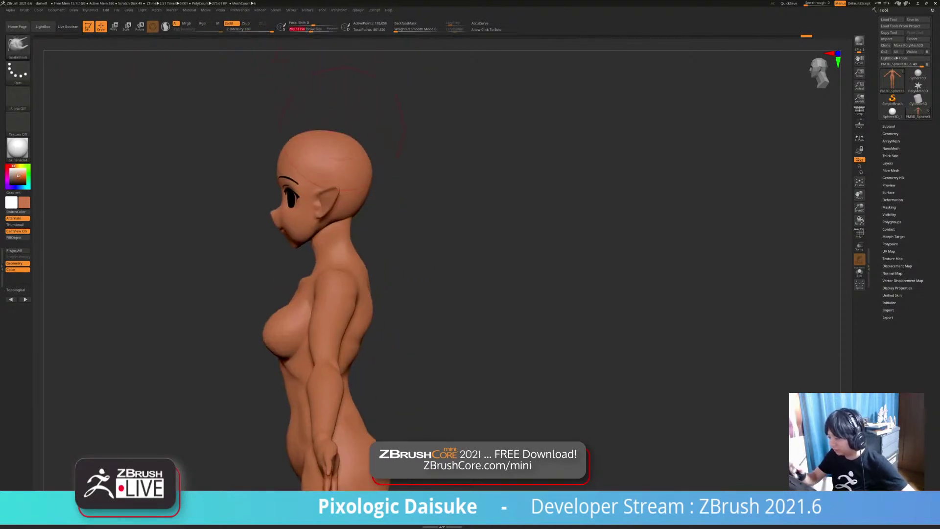
left_click(355, 151, "alt")
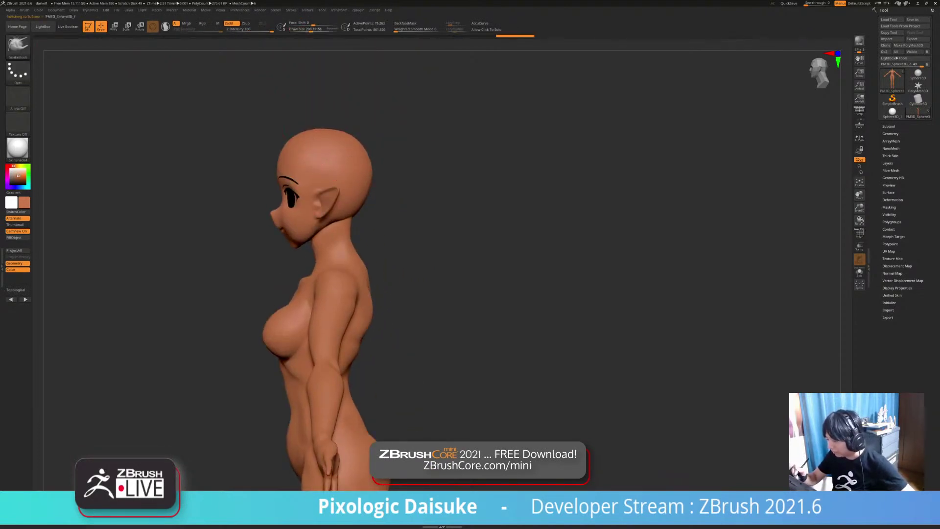
right_click_drag(355, 152, 397, 275)
right_click_drag(400, 216, 405, 189, "alt")
right_click_drag(410, 285, 396, 300, "ctrl")
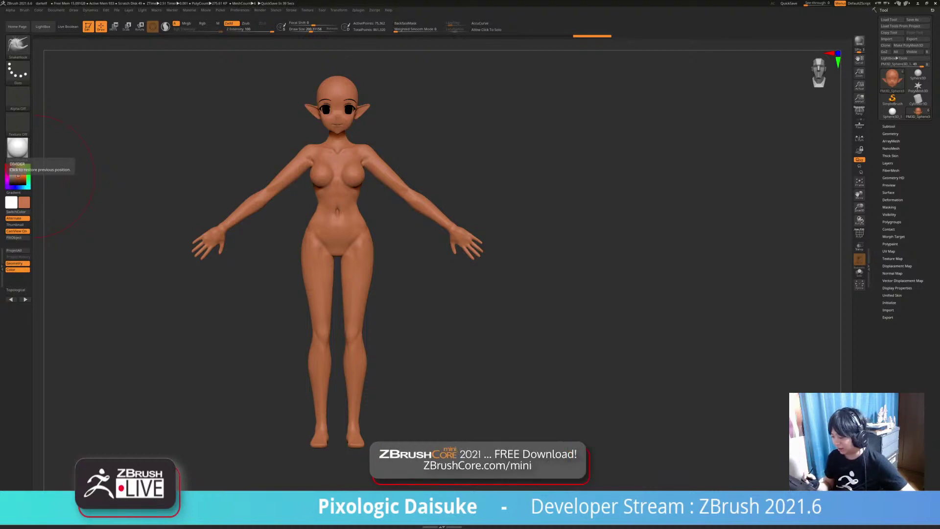
mouse_move(123, 196)
left_mouse_down()
mouse_move(147, 196)
mouse_move(128, 193)
mouse_move(142, 152)
left_mouse_up()
left_click_drag(392, 264, 404, 314, "alt")
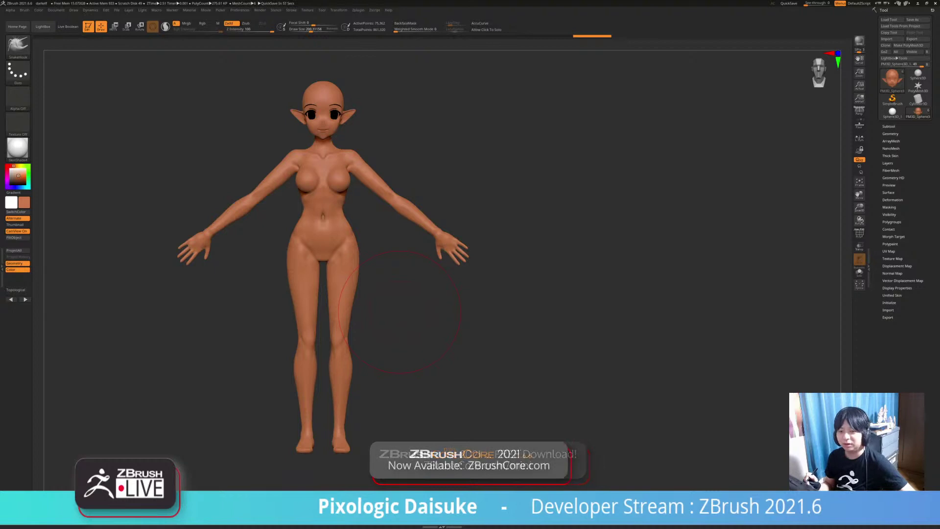
mouse_move(399, 312)
left_mouse_down()
mouse_move(380, 310)
mouse_move(451, 306)
mouse_move(436, 315)
mouse_move(468, 315)
mouse_move(424, 313)
left_mouse_up()
mouse_move(424, 313)
right_mouse_down("ctrl")
mouse_move(424, 330)
mouse_move(409, 305)
mouse_move(418, 276)
right_mouse_up("ctrl")
left_click_drag(441, 337, 426, 339)
right_click_drag(424, 339, 420, 345, "alt")
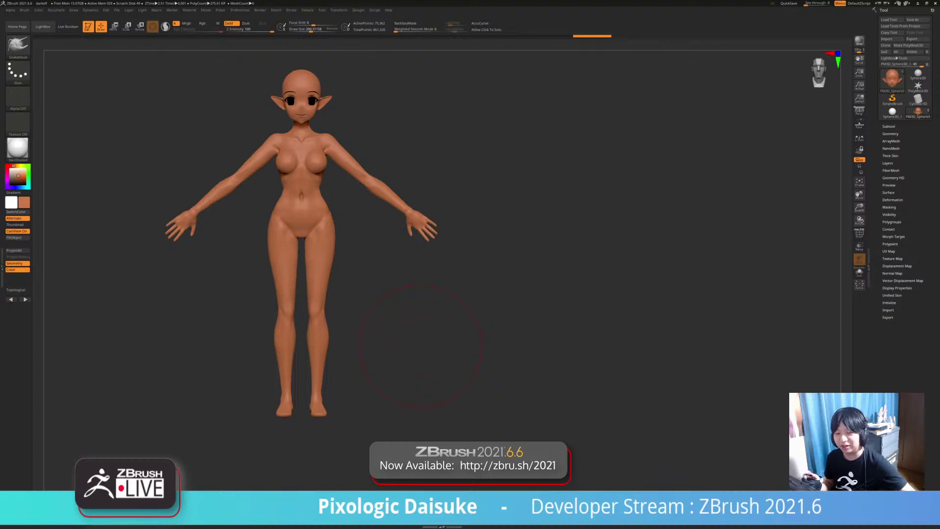
mouse_move(420, 347)
left_mouse_down("shift")
mouse_move(402, 314)
mouse_move(463, 324)
mouse_move(453, 316)
mouse_move(399, 325)
mouse_move(425, 332)
left_mouse_up("shift")
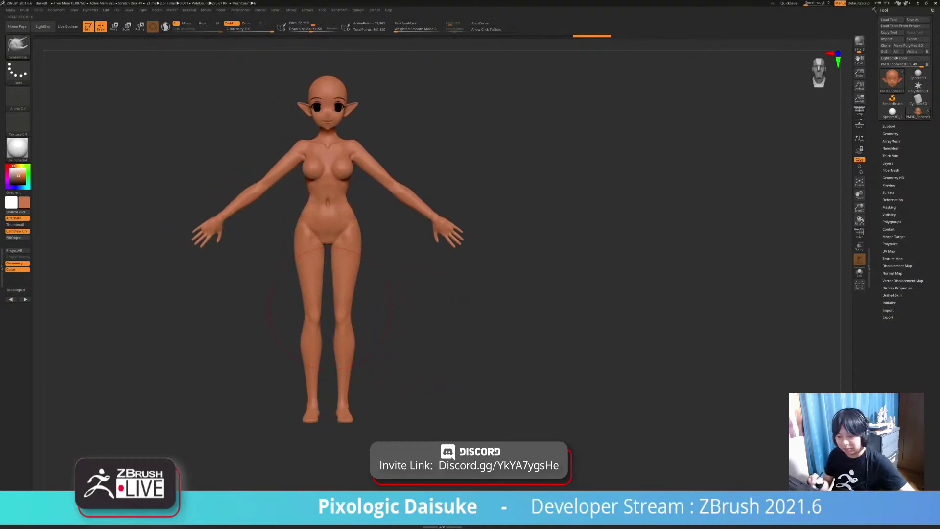
Step: Choose the TrimDynamic brush
key("b")
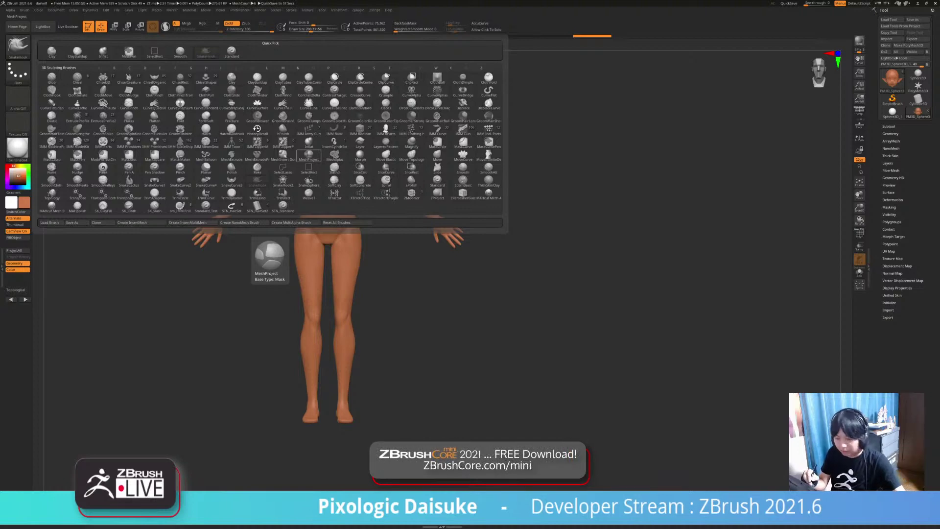
key("t")
key("d")
key("b")
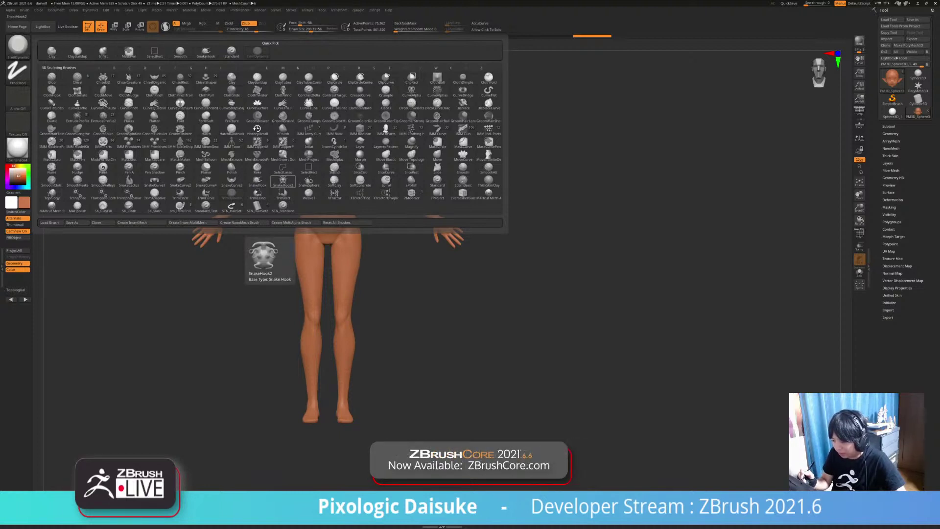
key("Escape")
key("w")
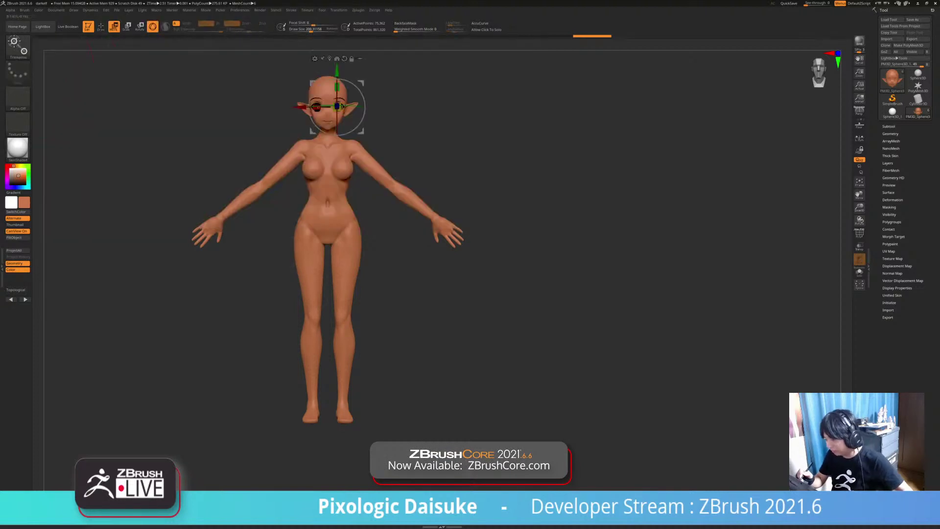
left_click(263, 184)
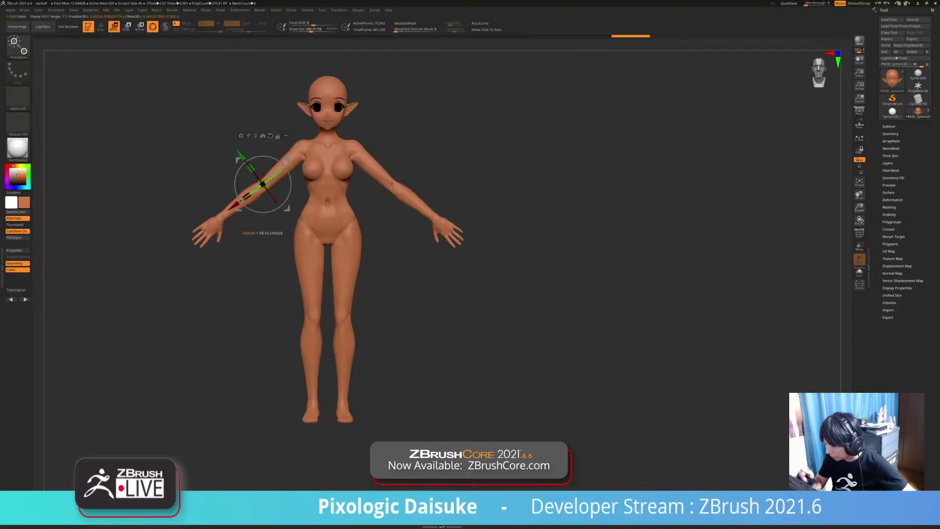
left_click_drag(255, 274, 274, 275)
key("q")
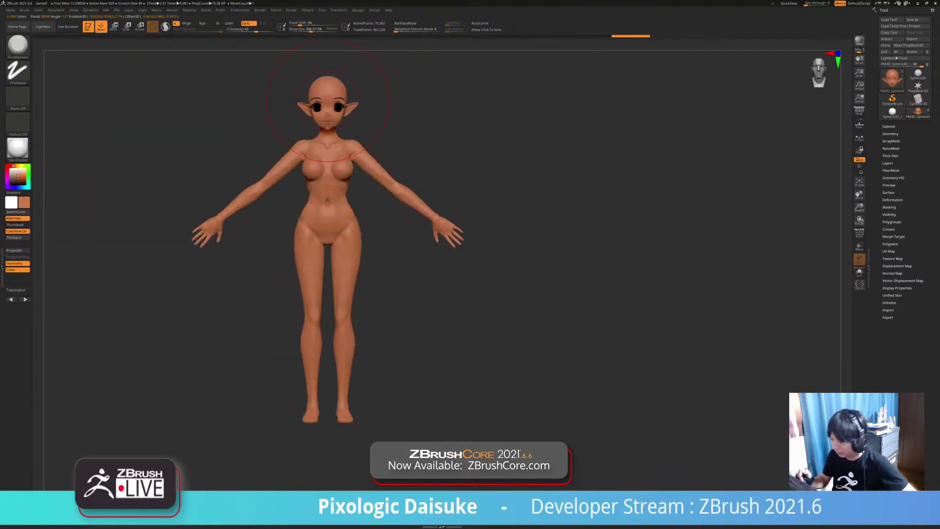
Step: Combine all subtools into one posing mesh with Transpose Master's TPoseMesh
left_click_drag(430, 239, 463, 266, "alt")
mouse_move(463, 266)
left_mouse_down()
mouse_move(494, 266)
mouse_move(423, 244)
left_mouse_up()
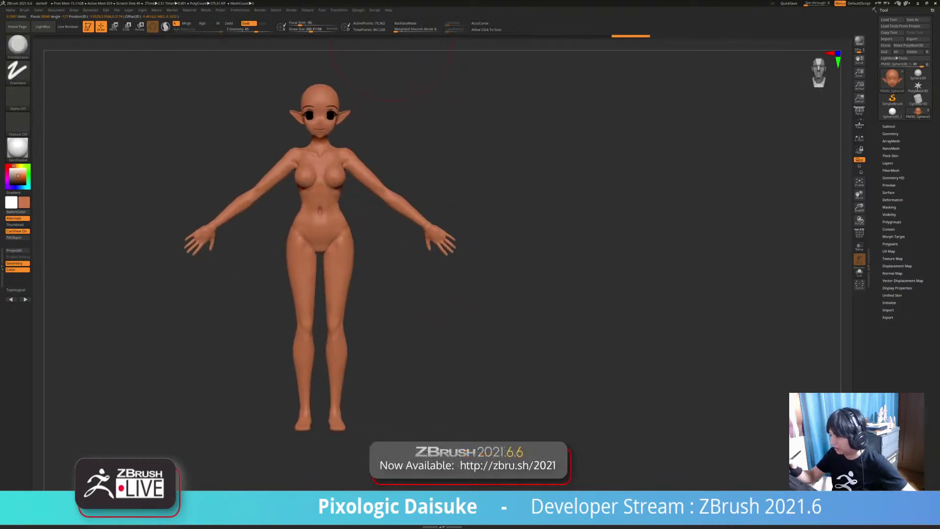
left_click(358, 10)
left_click(339, 10)
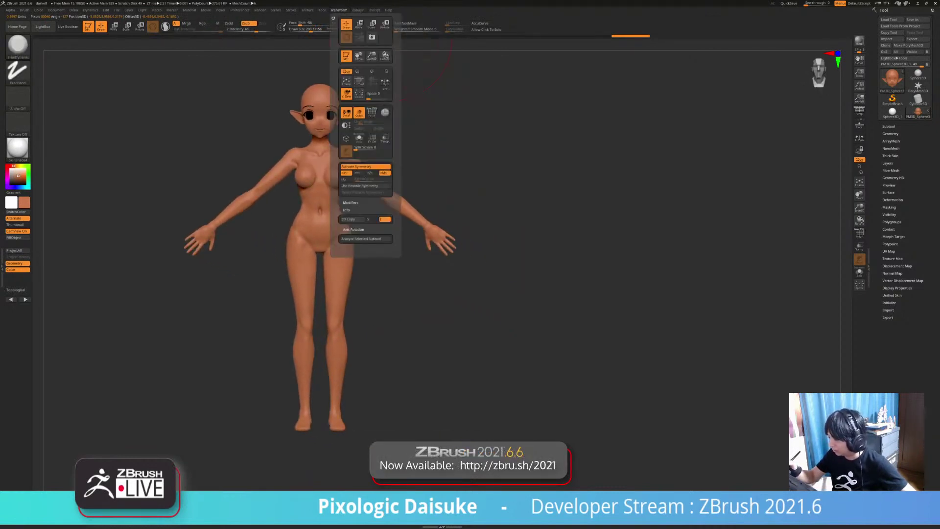
left_click(357, 10)
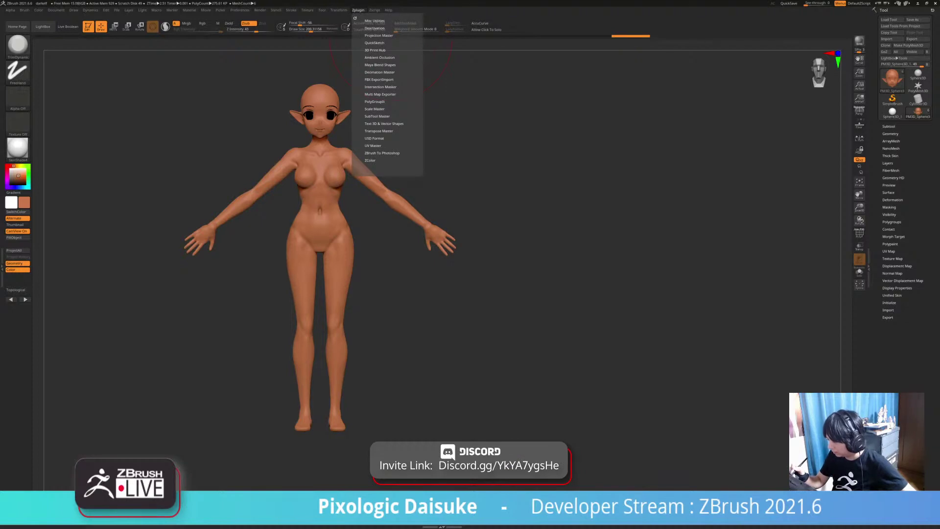
left_click(378, 131)
left_click(372, 140)
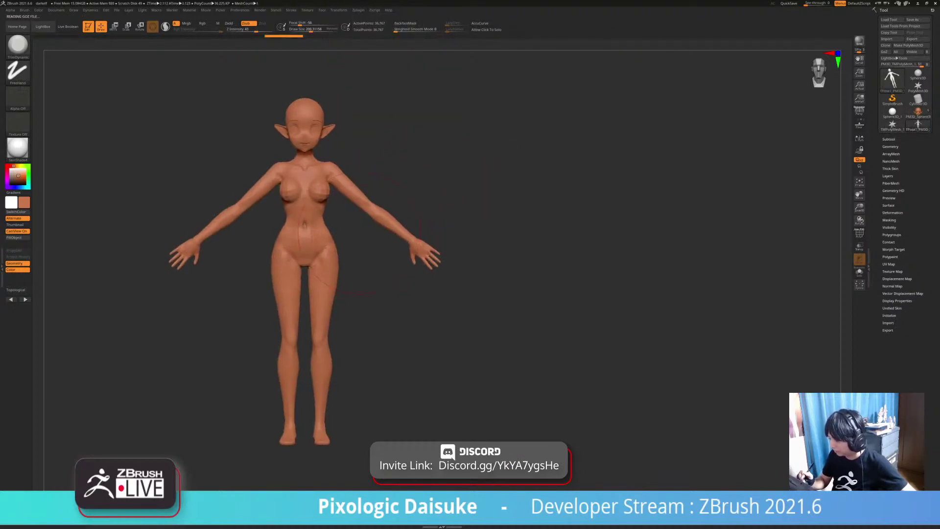
Step: Check the combined mesh's topology and polygroups with the polyframe display, then hide it again
left_click(859, 233)
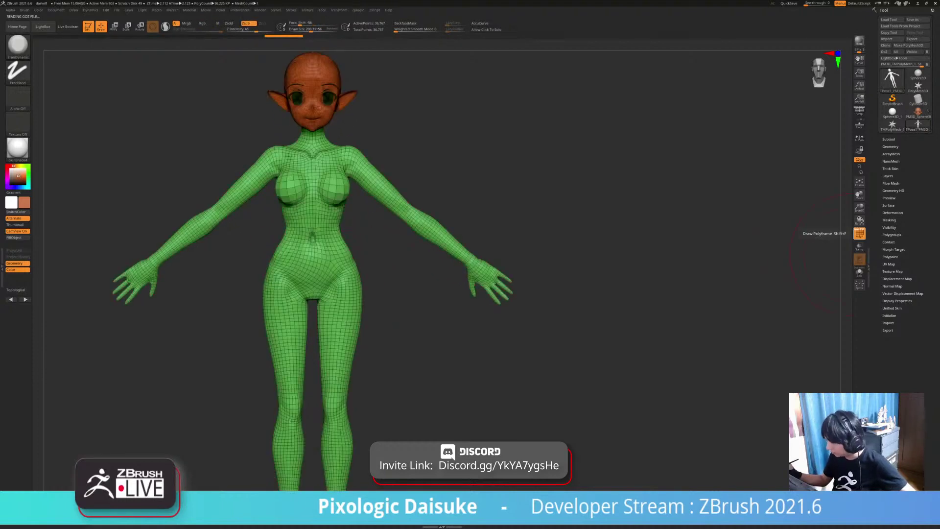
left_click(859, 233)
left_click_drag(612, 274, 641, 223, "alt")
Step: Try to bend the character's right forearm at the elbow with the rest of the body masked
left_click(114, 26)
left_click_drag(206, 113, 228, 165, "alt")
left_click_drag(268, 211, 262, 220, "ctrl")
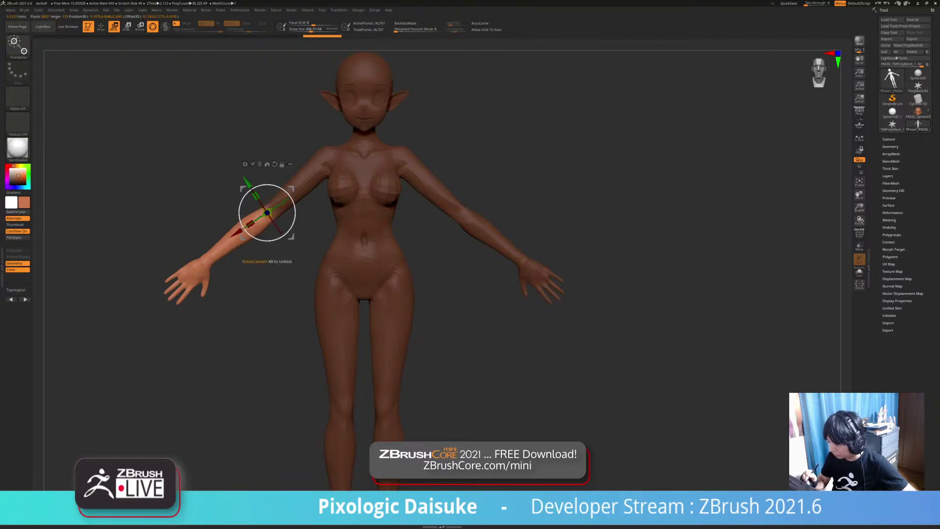
left_click_drag(289, 265, 362, 265)
left_click_drag(304, 212, 299, 212, "alt")
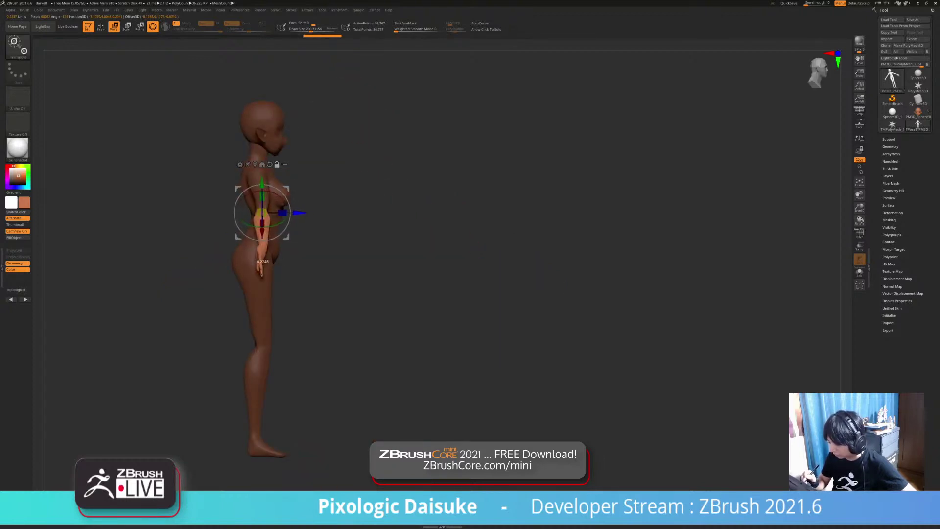
left_click_drag(362, 265, 299, 265, "shift")
left_click_drag(250, 219, 279, 201)
key("ctrl+z")
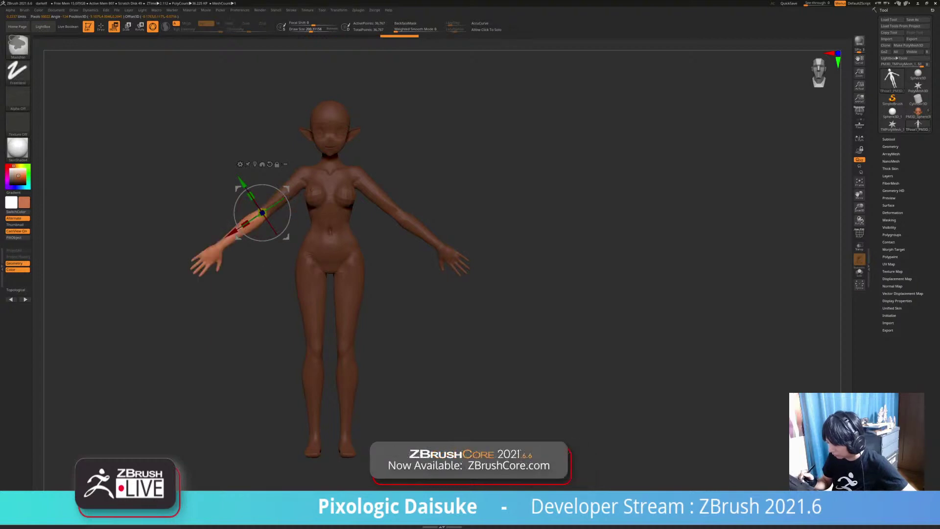
left_click_drag(235, 279, 250, 294, "ctrl")
Step: Mask everything except the character's left leg and rotate the leg inward at the hip
right_click_drag(350, 266, 335, 211, "alt")
left_click_drag(335, 212, 366, 208, "ctrl")
left_click(338, 230, "ctrl")
key("ctrl+i")
key("ctrl+i")
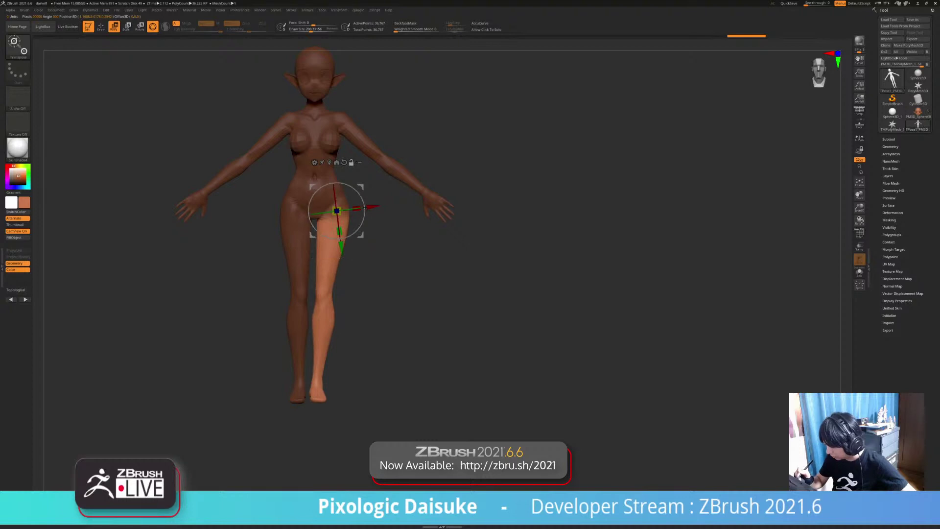
Step: Isolate the character's right leg by masking the rest of the body, with the gizmo at the hip
left_click_drag(287, 203, 290, 244, "ctrl")
left_click(294, 240, "ctrl")
left_click(294, 240, "ctrl")
key("ctrl+z")
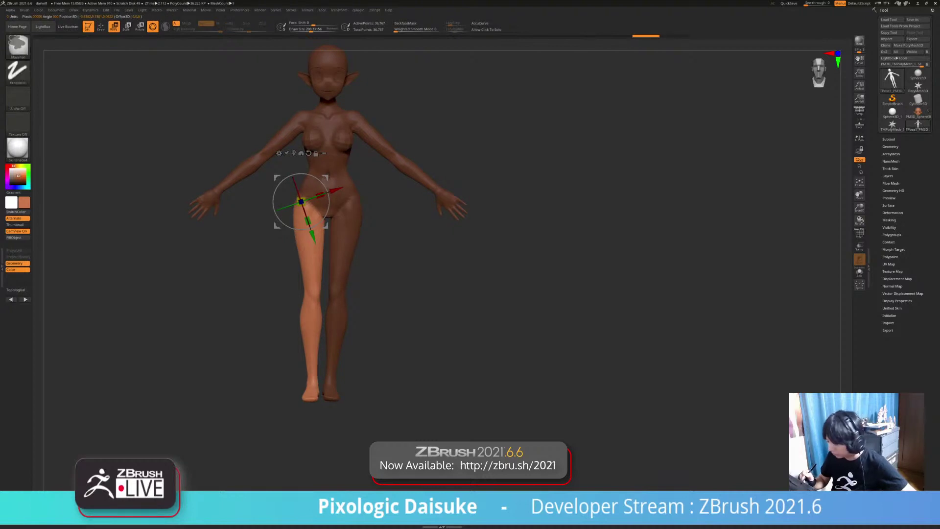
Step: Try to rotate the right leg inward about the current hip pivot
right_click_drag(294, 235, 295, 250, "ctrl")
left_click_drag(319, 223, 321, 220)
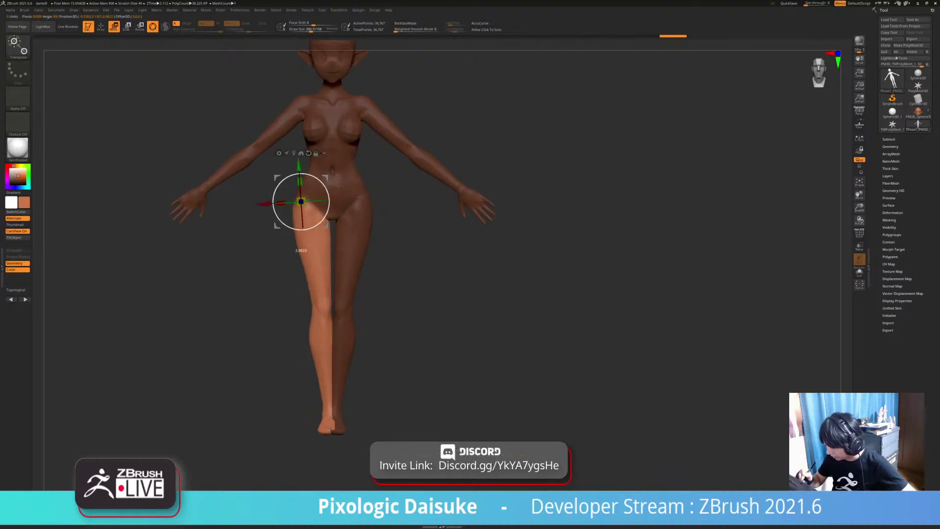
key("ctrl+z")
Step: Reposition the pivot on the right hip, rotate the leg inward and slightly forward, and clear the mask
left_click_drag(326, 177, 333, 184, "alt")
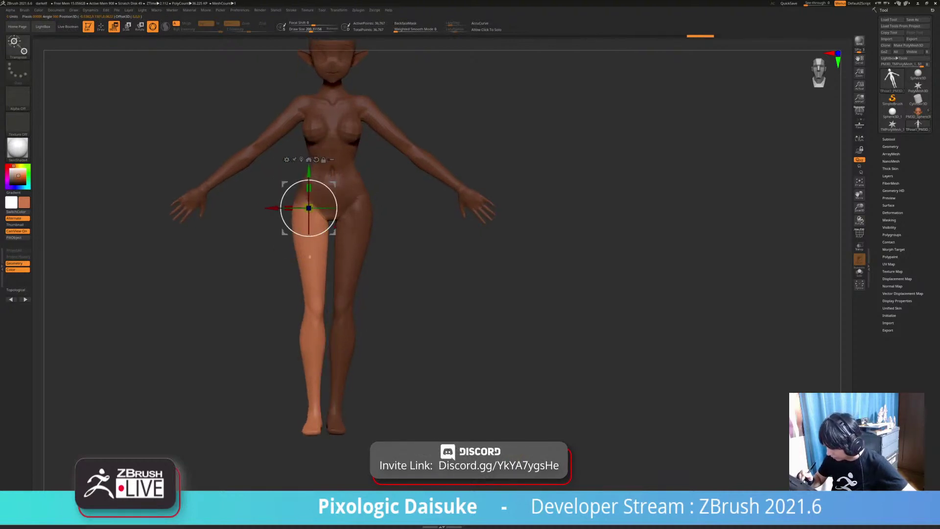
left_click_drag(326, 229, 329, 227)
right_click_drag(352, 245, 411, 244, "shift")
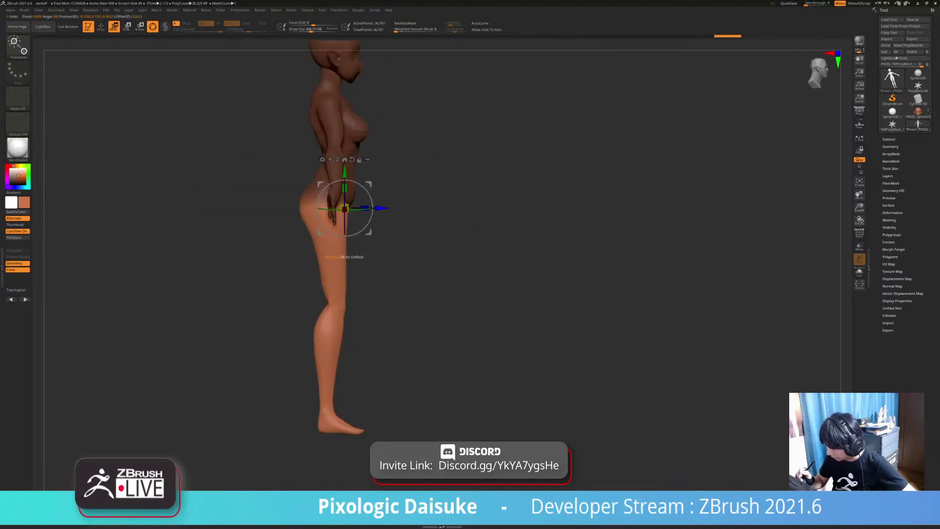
left_click_drag(326, 230, 330, 227)
left_click_drag(421, 274, 440, 294, "ctrl")
Step: Mask everything except the right foot, rotate it about 13° at the ankle so the toes point down, and clear the mask
left_click_drag(431, 293, 420, 216, "alt")
left_click_drag(327, 342, 330, 349, "ctrl")
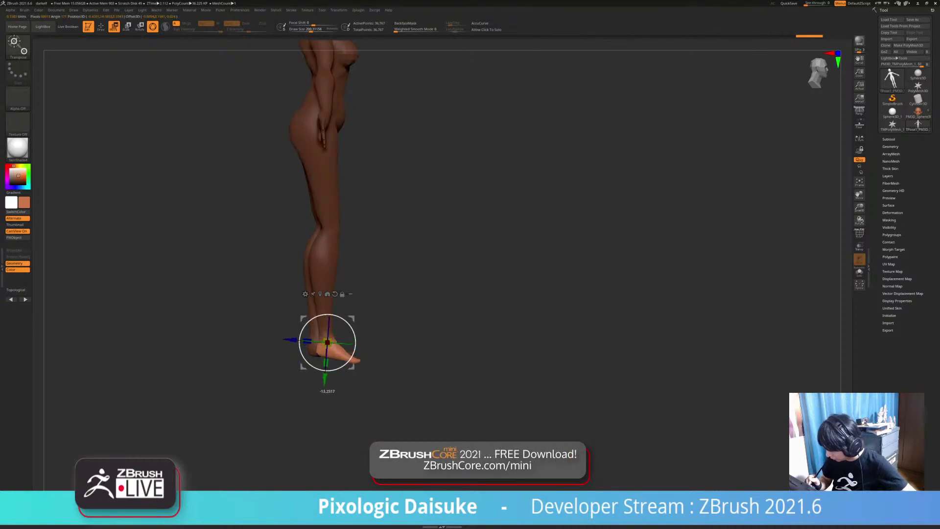
left_click_drag(470, 264, 362, 265)
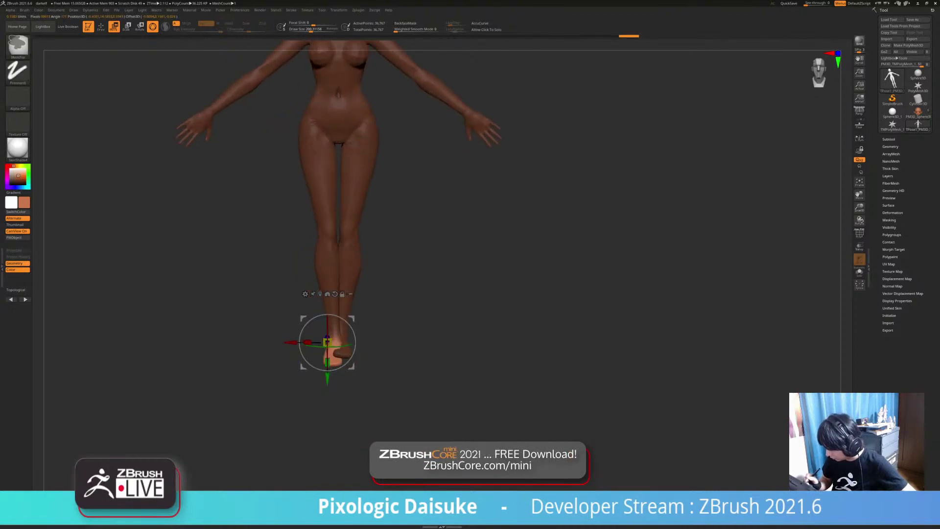
left_click_drag(421, 274, 440, 293, "ctrl")
Step: Isolate the character's left foot, reset the gizmo's orientation at the ankle, and rotate the toes downward
mouse_move(441, 294)
left_mouse_down("alt")
mouse_move(436, 333)
mouse_move(363, 318)
mouse_move(319, 341)
left_mouse_up("alt")
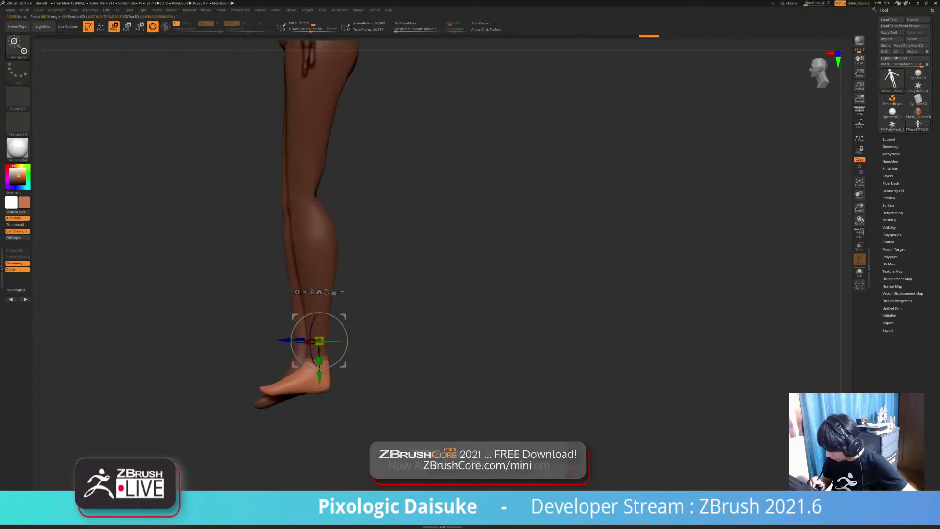
left_click(326, 292, "alt")
left_click_drag(379, 338, 386, 283, "alt")
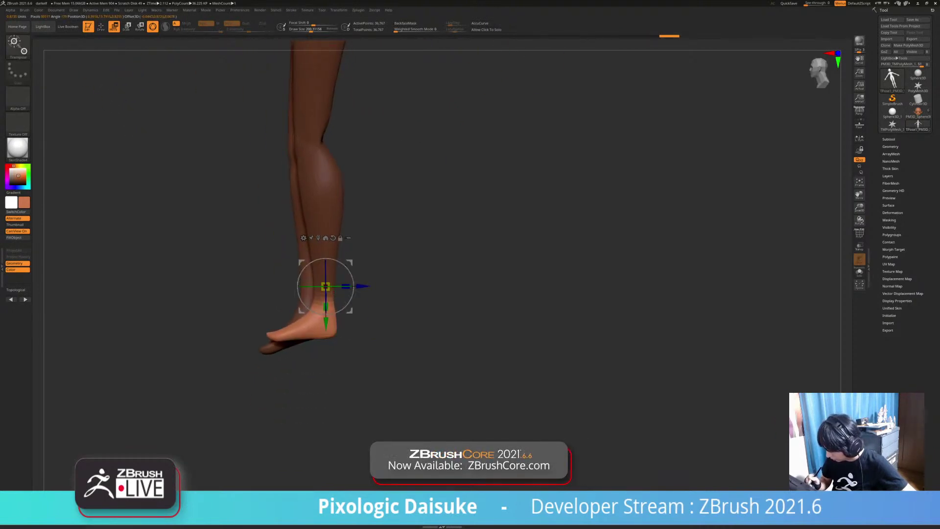
left_click_drag(386, 333, 341, 335)
left_click_drag(300, 311, 315, 329, "alt")
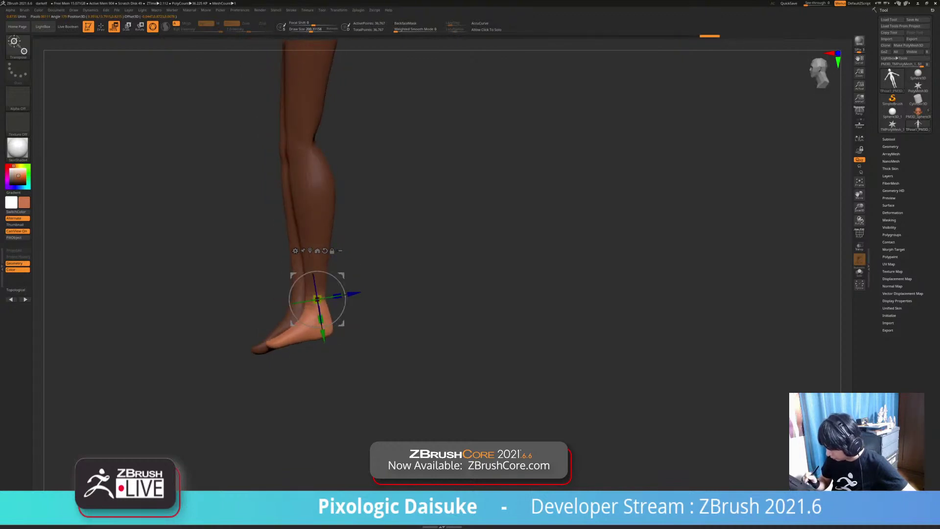
Step: Isolate the left lower leg from the knee down, rotate it slightly backward at the knee, and clear the mask
mouse_move(341, 323)
right_mouse_down("alt")
mouse_move(360, 294)
mouse_move(360, 271)
right_mouse_up("alt")
left_click_drag(387, 235, 402, 250, "ctrl")
left_click_drag(322, 162, 331, 186, "ctrl")
left_click_drag(346, 147, 343, 139)
right_click_drag(387, 210, 430, 212, "shift")
left_click_drag(411, 225, 426, 239, "ctrl")
right_click_drag(426, 240, 382, 240, "shift")
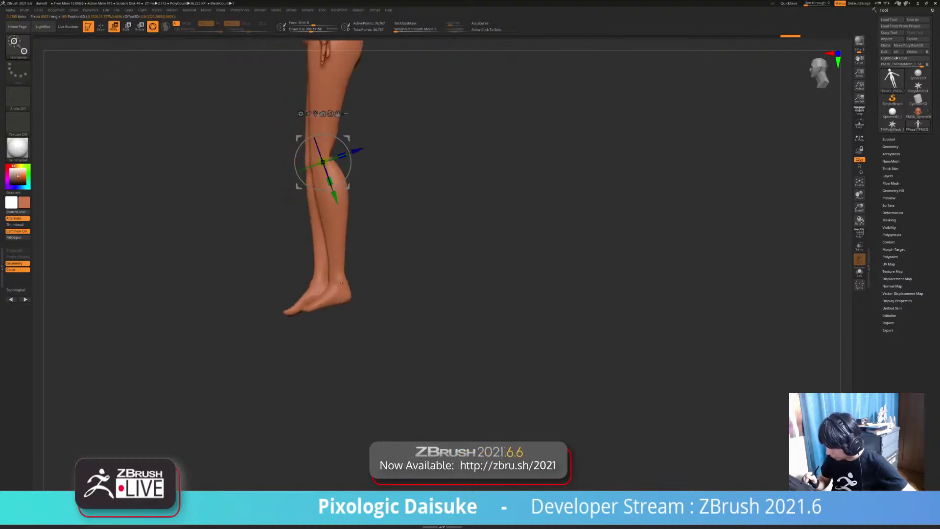
Step: Mask everything except the left foot at the ankle, try another mask around the feet, and clear the masks
left_click_drag(337, 273, 340, 283, "ctrl")
right_click_drag(387, 235, 387, 274, "ctrl")
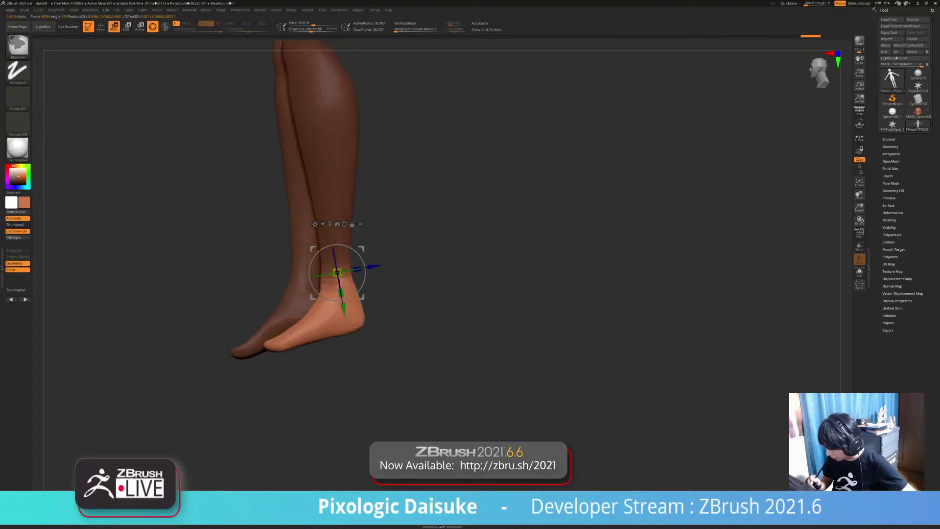
left_click_drag(407, 274, 421, 288, "ctrl")
left_click_drag(307, 332, 322, 307, "ctrl")
right_click_drag(386, 274, 387, 253, "ctrl")
left_click_drag(406, 274, 421, 289, "ctrl")
right_click_drag(391, 255, 381, 306, "alt")
left_click_drag(339, 163, 330, 191, "ctrl")
right_click_drag(392, 220, 495, 220)
key("ctrl+z")
Step: Isolate the left leg at the hip, reposition its pivot, swing the leg slightly backward, and clear the mask
right_click_drag(392, 245, 391, 289, "ctrl")
left_click_drag(328, 165, 328, 184, "ctrl")
right_click_drag(327, 203, 233, 250, "ctrl")
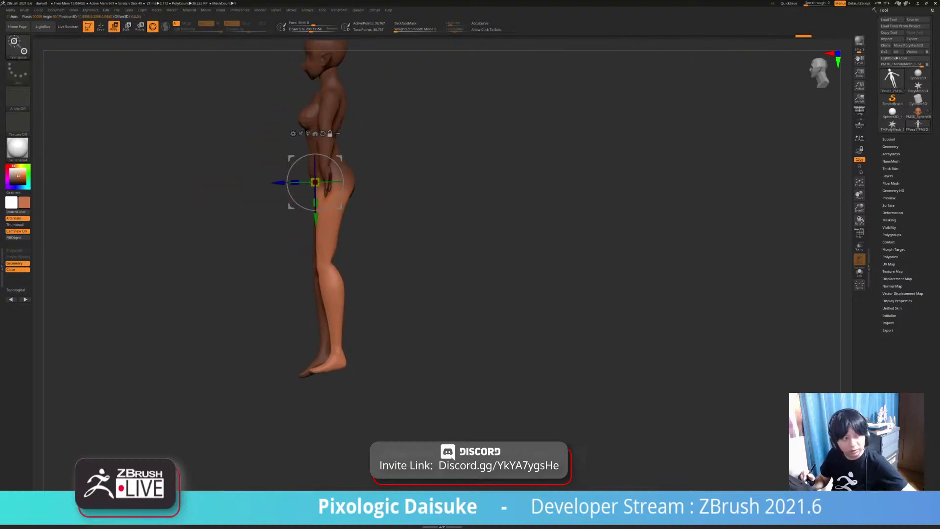
left_click_drag(292, 206, 318, 209, "alt")
right_click_drag(431, 274, 430, 303, "ctrl")
right_click_drag(431, 303, 529, 303)
right_click_drag(529, 304, 528, 281, "ctrl")
left_click_drag(490, 293, 509, 313, "ctrl")
Step: Isolate the left arm, center the pivot in the shoulder, rotate the arm down toward the body, and clear the mask
right_click_drag(398, 143, 398, 184, "alt")
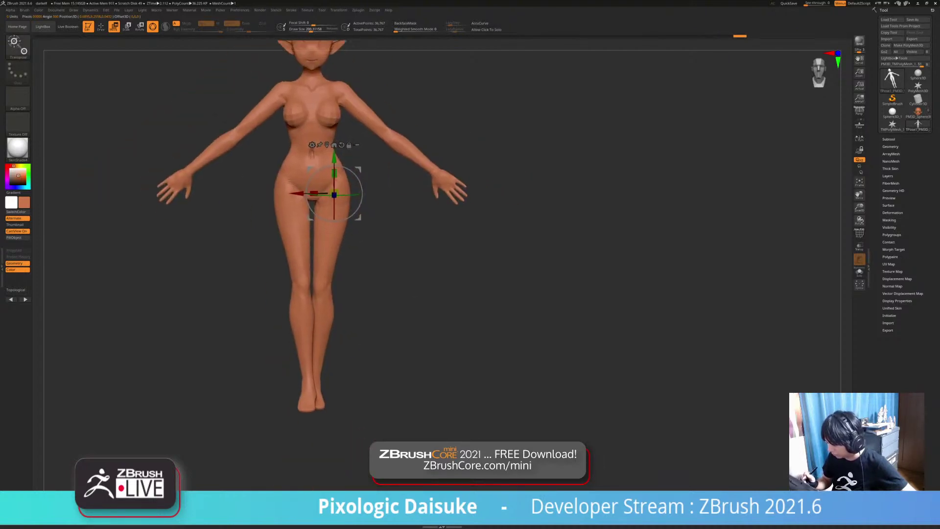
left_click_drag(341, 125, 374, 141, "ctrl")
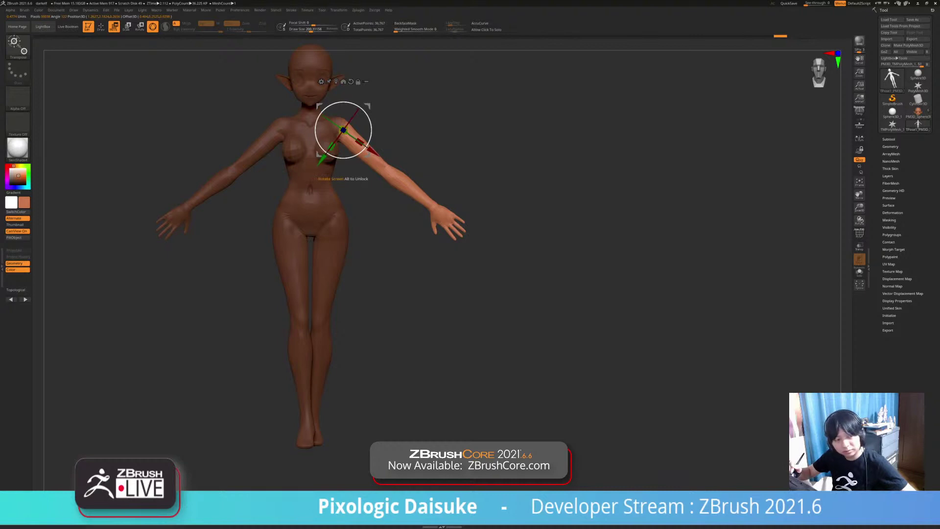
left_click_drag(367, 153, 354, 163)
right_click_drag(455, 181, 362, 181)
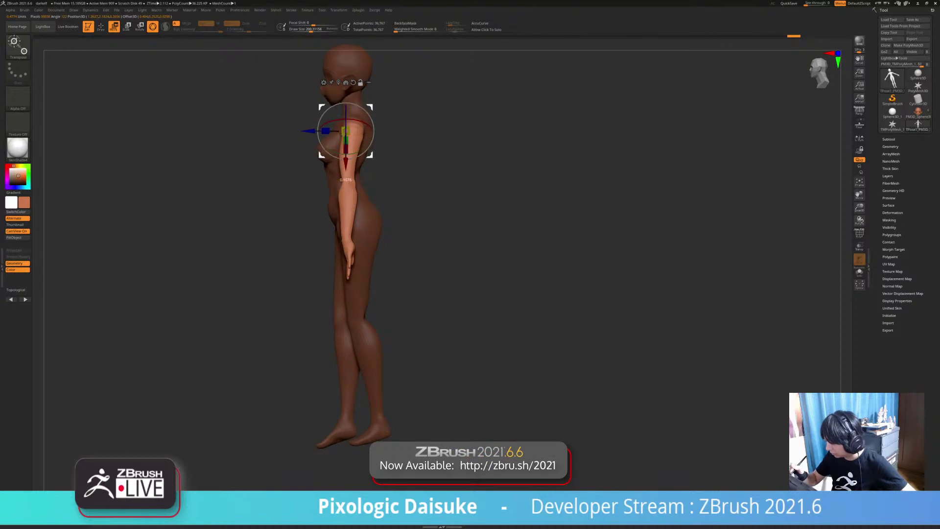
left_click_drag(370, 107, 329, 126, "alt")
right_click_drag(362, 181, 421, 211, "shift")
left_click_drag(380, 139, 378, 145)
left_click_drag(441, 196, 460, 216, "ctrl")
Step: Isolate the left hand, place the pivot at the wrist, and rotate the hand slightly in side view
right_click_drag(441, 205, 358, 181, "shift")
left_click_drag(323, 235, 321, 264, "ctrl")
right_click_drag(411, 210, 384, 241, "alt")
mouse_move(384, 241)
right_mouse_down("ctrl")
mouse_move(384, 274)
mouse_move(374, 221)
mouse_move(450, 221)
right_mouse_up("ctrl")
left_click_drag(393, 204, 388, 210, "alt")
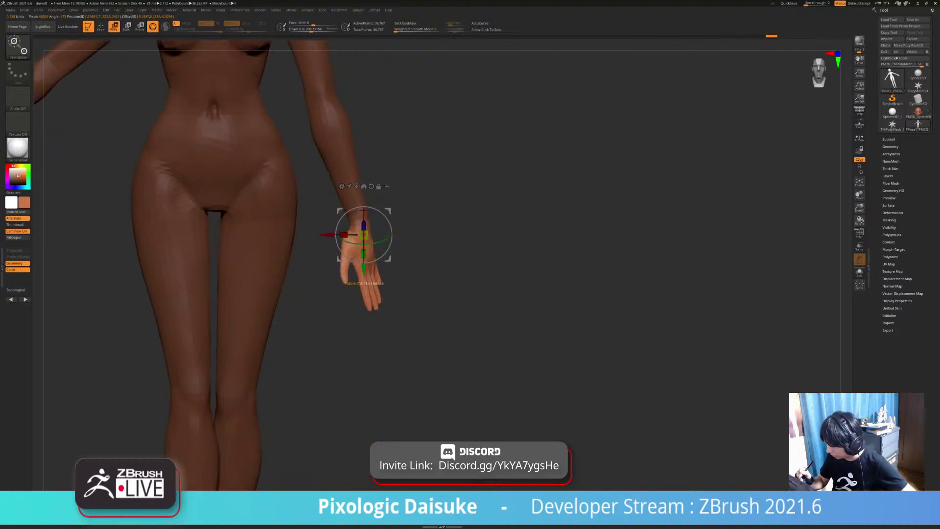
right_click_drag(441, 220, 362, 225)
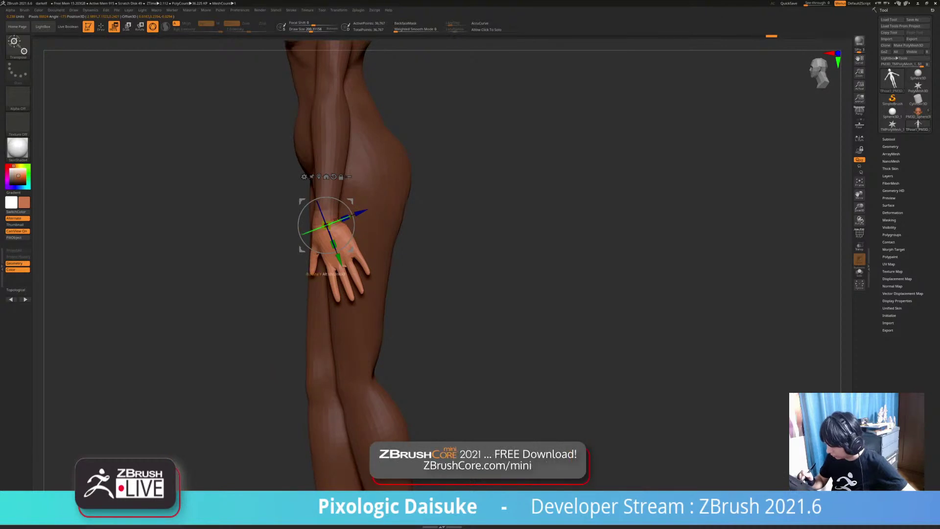
mouse_move(333, 243)
left_mouse_down()
mouse_move(343, 244)
mouse_move(340, 235)
left_mouse_up()
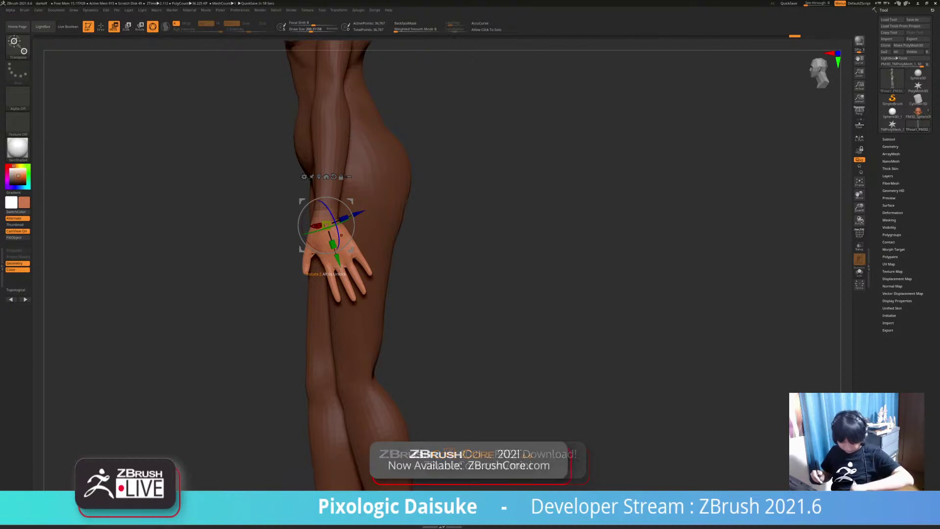
Step: Check the left hand from behind, fine-tune its rotation about the wrist, and clear the mask
left_click_drag(489, 275, 303, 274)
left_click_drag(302, 249, 301, 250)
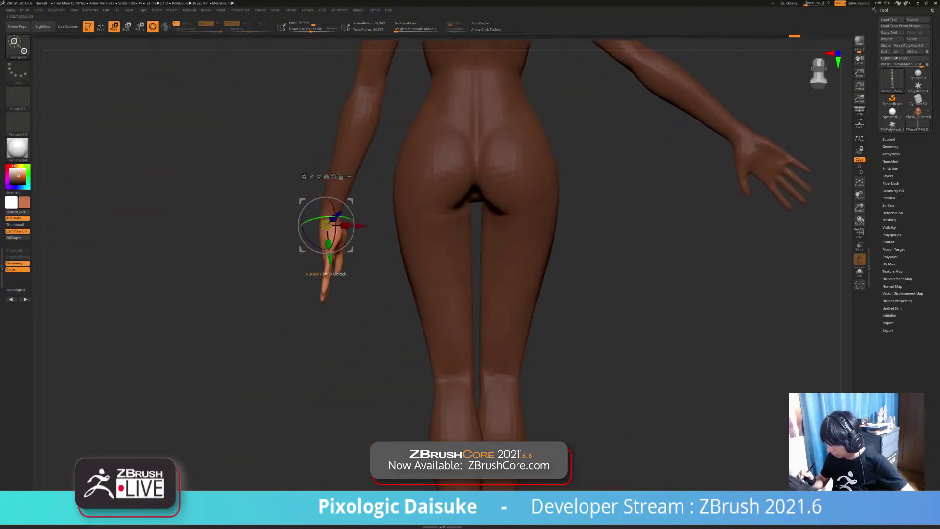
mouse_move(274, 294)
left_mouse_down()
mouse_move(304, 296)
mouse_move(275, 294)
left_mouse_up()
left_click_drag(302, 249, 327, 276)
left_click_drag(215, 274, 215, 254, "alt")
left_click_drag(176, 229, 138, 284, "alt")
left_click_drag(138, 284, 252, 333)
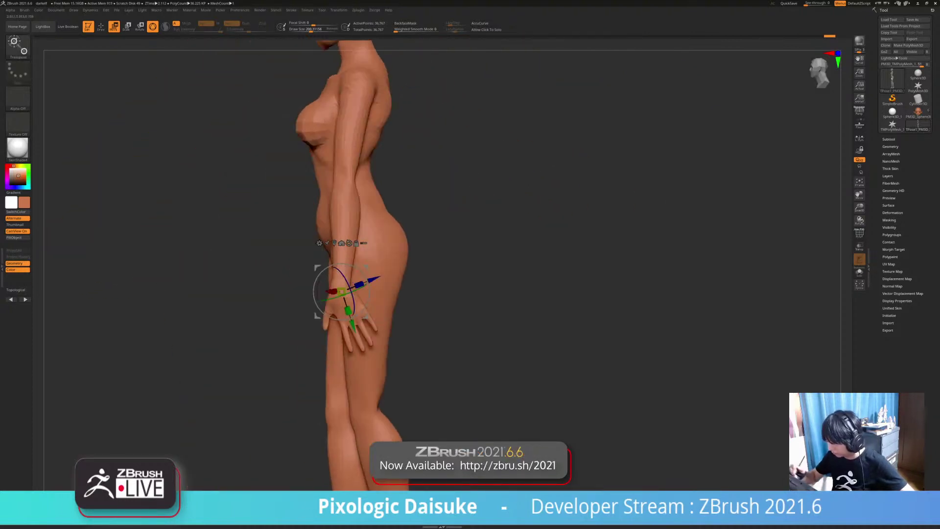
Step: Isolate the left forearm, rotate it slightly backward at the elbow in side view, and clear the mask
left_click_drag(343, 185, 344, 196, "ctrl")
mouse_move(274, 210)
left_mouse_down()
mouse_move(210, 210)
mouse_move(271, 211)
left_mouse_up()
left_click_drag(362, 226, 360, 231)
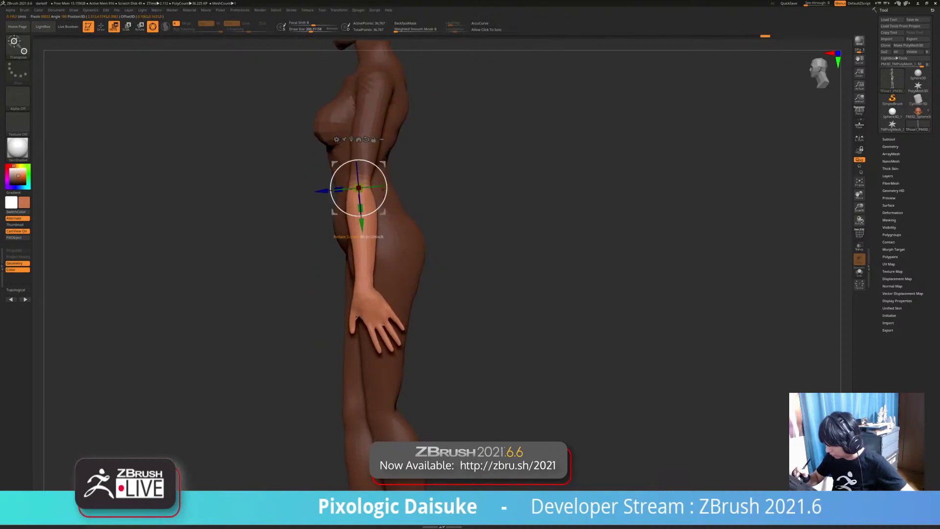
left_click_drag(384, 190, 383, 209)
left_click_drag(465, 196, 484, 215, "ctrl")
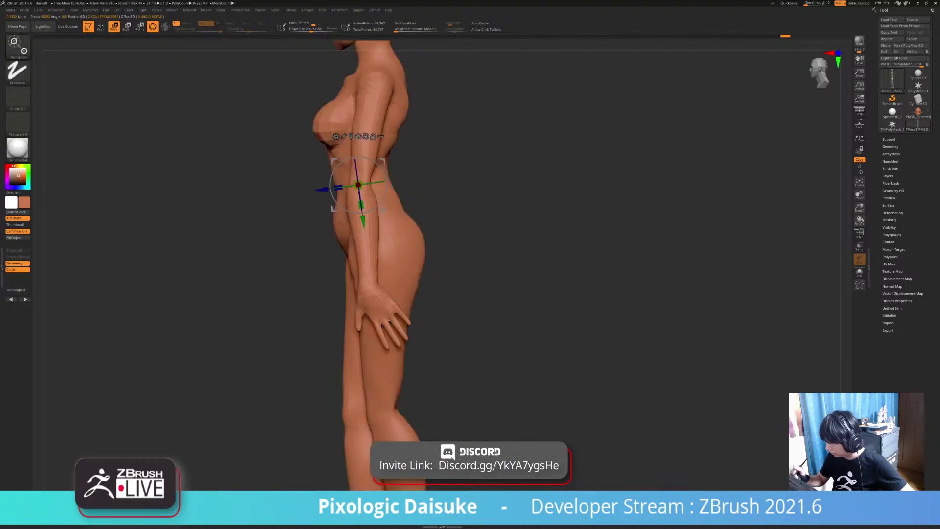
Step: Isolate the right arm from behind, adjust the pivot in the shoulder, and rotate the arm down toward the body
right_click_drag(489, 221, 489, 176, "ctrl")
right_click_drag(490, 176, 592, 221)
right_click_drag(490, 221, 563, 220)
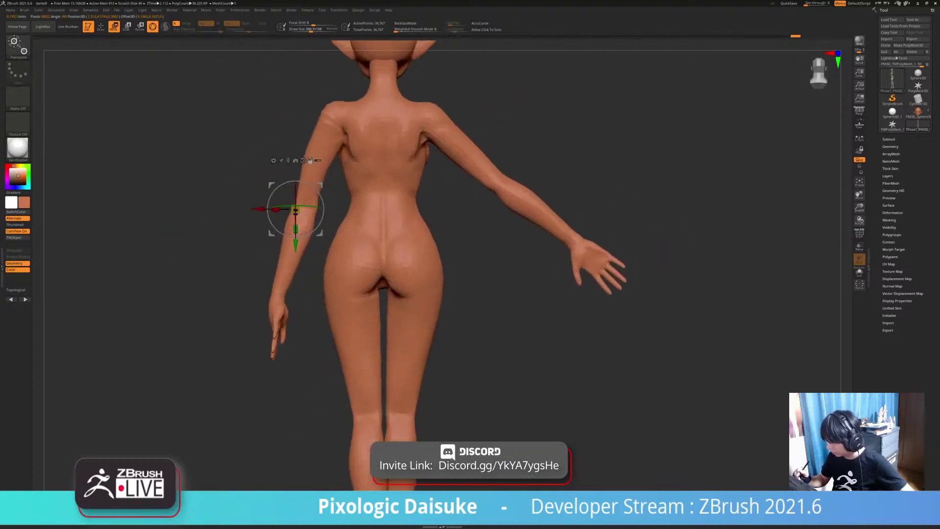
left_click_drag(422, 107, 465, 134, "ctrl")
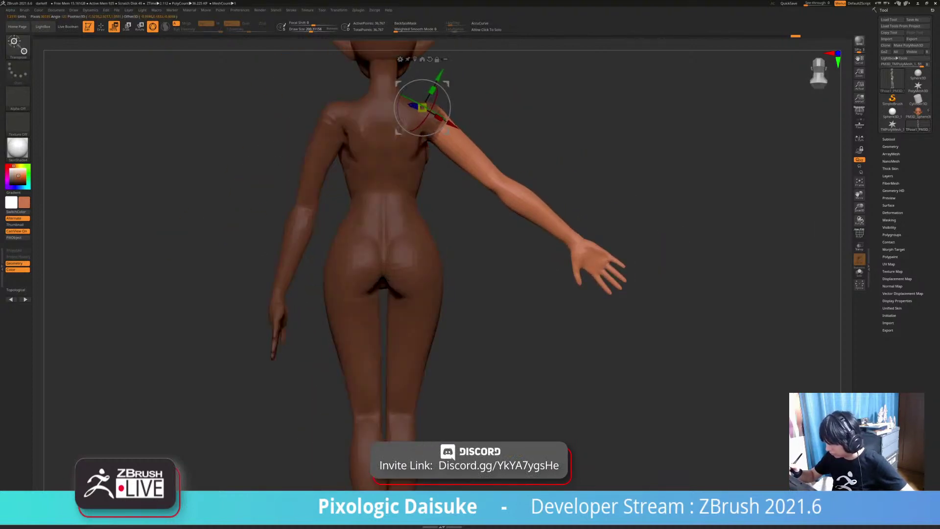
right_click_drag(539, 196, 483, 211, "alt")
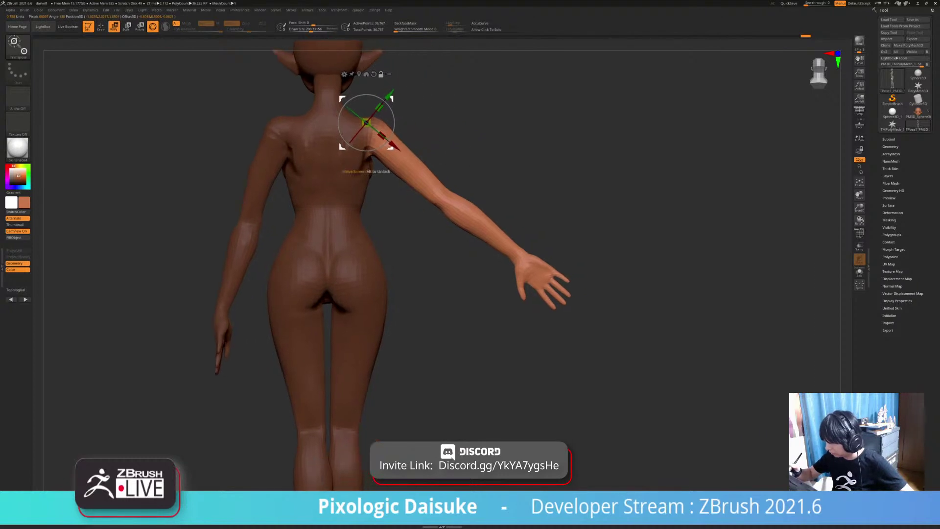
mouse_move(403, 134)
left_mouse_down()
mouse_move(398, 153)
mouse_move(378, 137)
left_mouse_up()
key("ctrl+z")
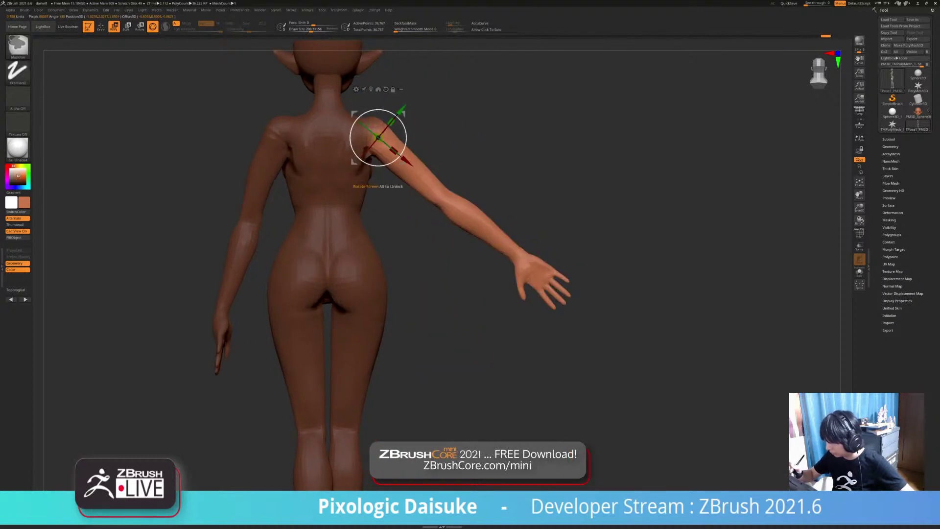
key("ctrl+i")
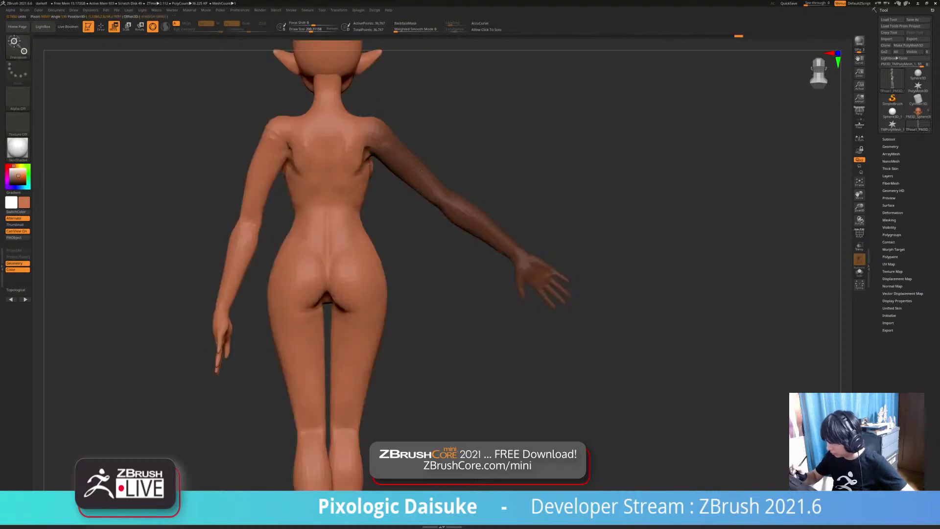
key("ctrl+i")
left_click_drag(405, 133, 399, 155)
Step: Center the pivot in the right shoulder's depth, fine-tune the arm's position and rotation, and clear the mask
left_click_drag(539, 220, 441, 223)
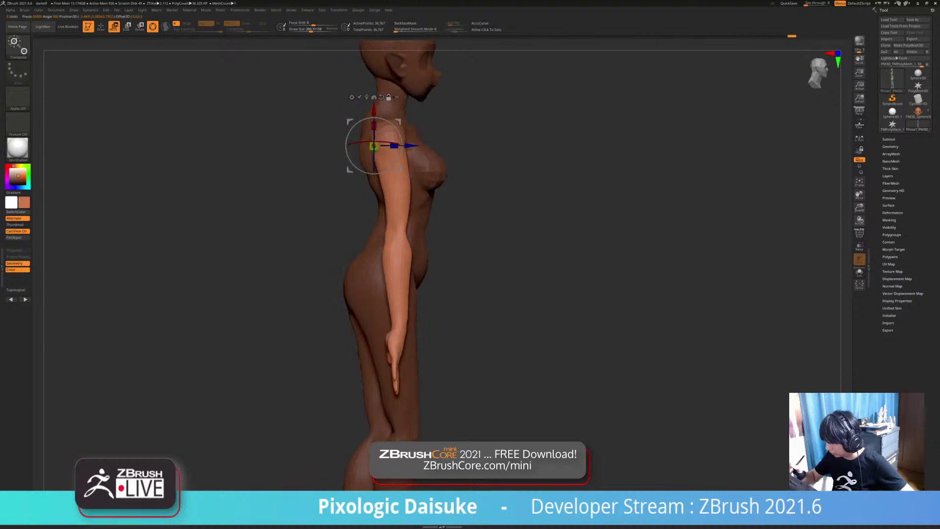
left_click_drag(399, 120, 423, 143, "alt")
left_click_drag(470, 220, 563, 220)
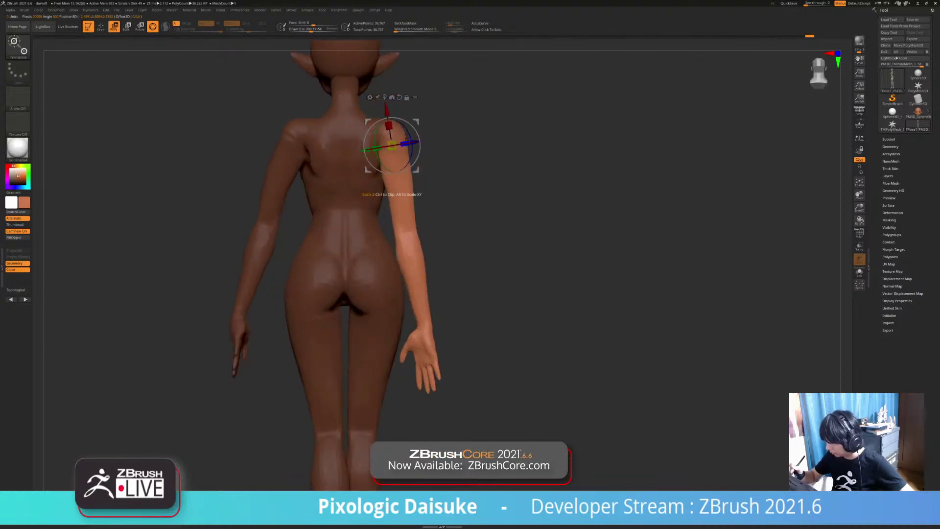
left_click_drag(418, 143, 422, 145)
left_click_drag(563, 220, 514, 221)
left_click_drag(519, 167, 440, 164)
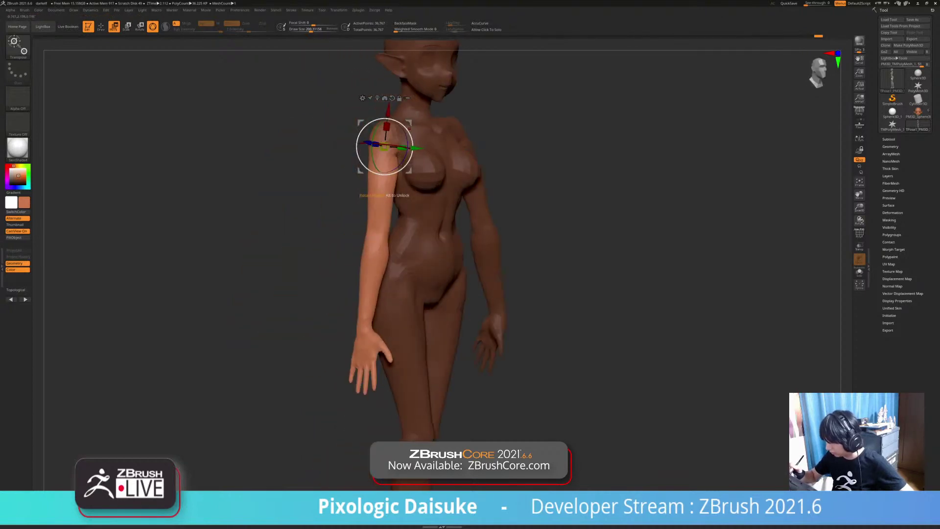
left_click_drag(410, 132, 413, 139)
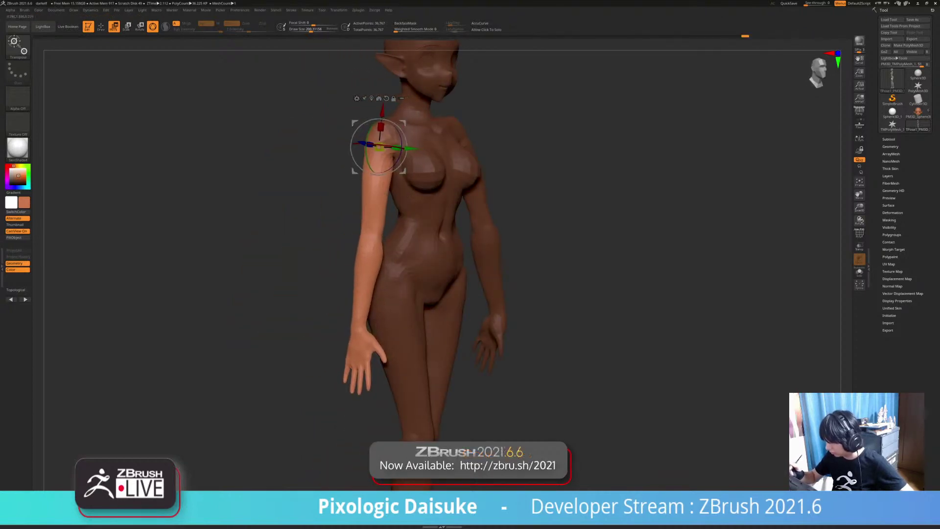
left_click_drag(519, 186, 455, 207)
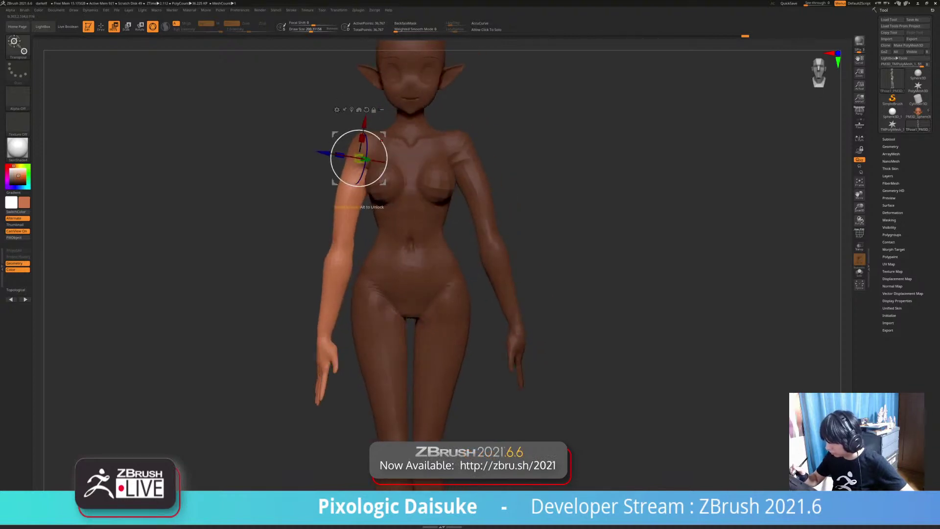
left_click_drag(382, 141, 381, 133)
left_click_drag(519, 215, 514, 181, "alt")
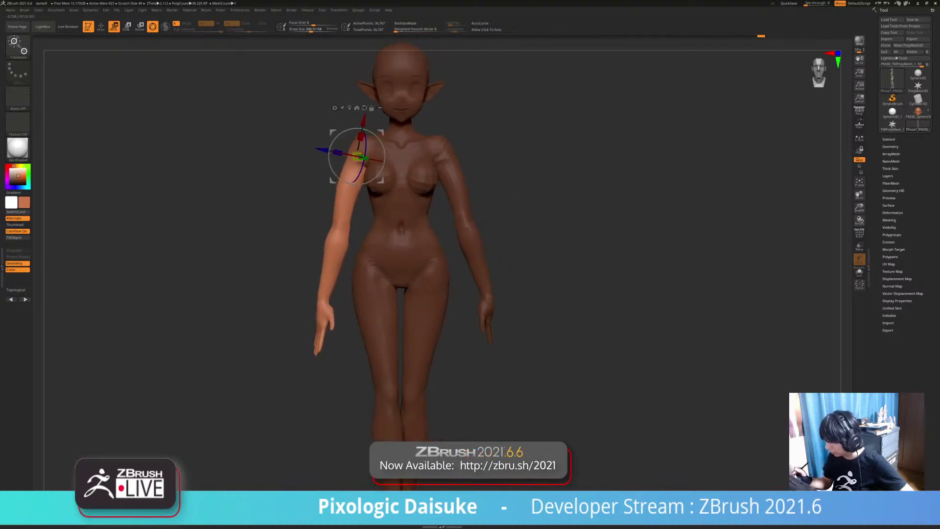
left_click_drag(539, 244, 715, 245, "ctrl")
Step: Isolate the right forearm, try a slight rotation about the elbow, compare it with the earlier pose, and undo it
left_click(363, 238, "ctrl")
left_click_drag(531, 214, 524, 214, "alt")
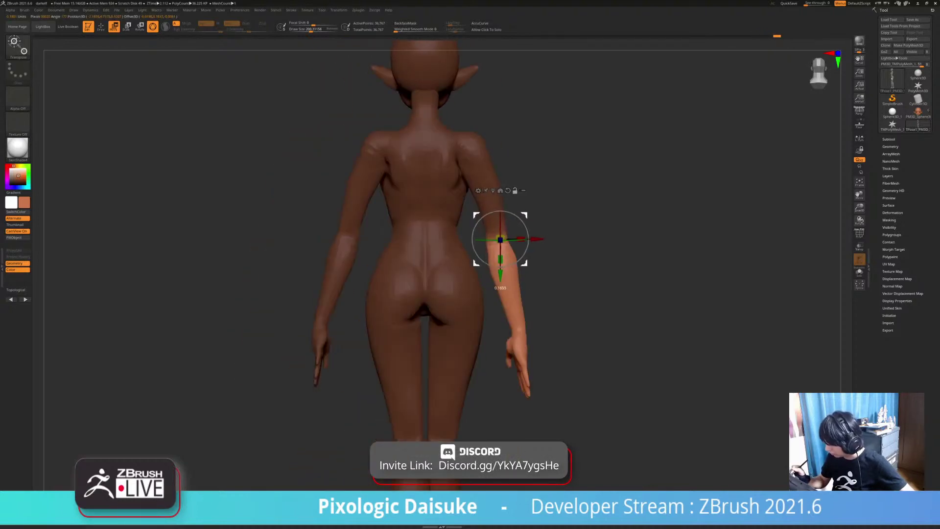
left_click_drag(602, 269, 519, 253, "alt")
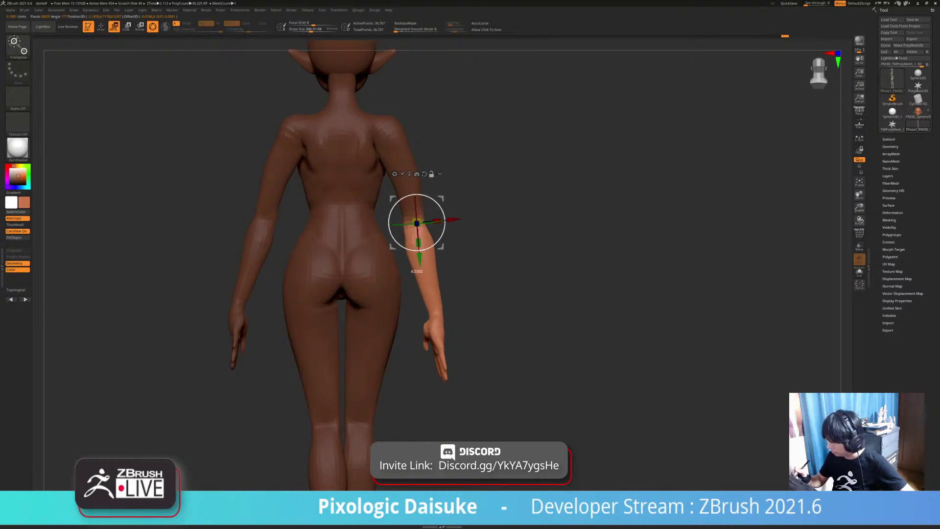
mouse_move(602, 245)
left_mouse_down()
mouse_move(489, 245)
mouse_move(443, 230)
mouse_move(445, 219)
left_mouse_up()
right_click_drag(455, 223, 386, 244, "alt")
mouse_move(455, 245)
right_mouse_down()
mouse_move(353, 245)
mouse_move(353, 201)
right_mouse_up()
key("ctrl+z")
key("ctrl+z")
right_click_drag(384, 245, 384, 275, "ctrl")
key("ctrl+shift+z")
key("ctrl+z")
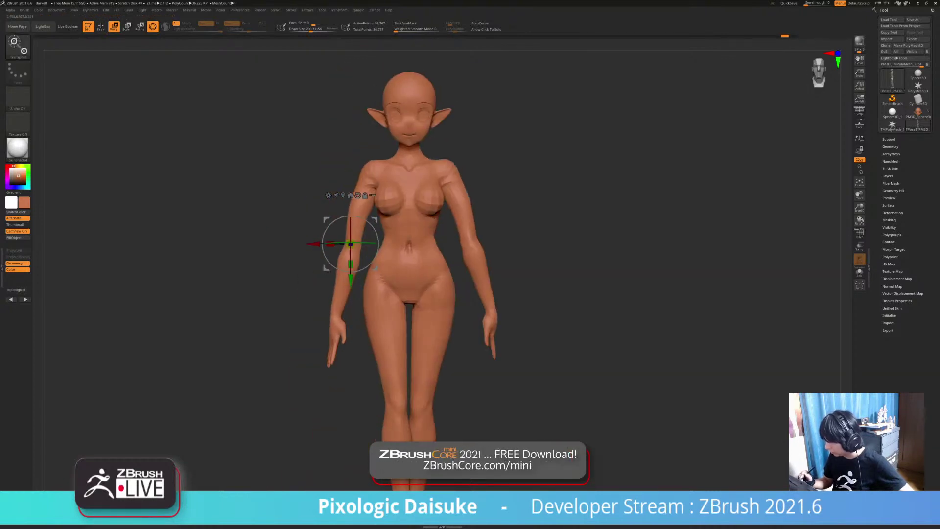
Step: Switch from the gizmo to drawing with the SnakeHook brush, pull the left shoulder's contour inward, and smooth it
left_click_drag(315, 241, 260, 240)
key("q")
right_click_drag(385, 206, 384, 264, "ctrl")
right_click_drag(384, 264, 365, 265, "alt")
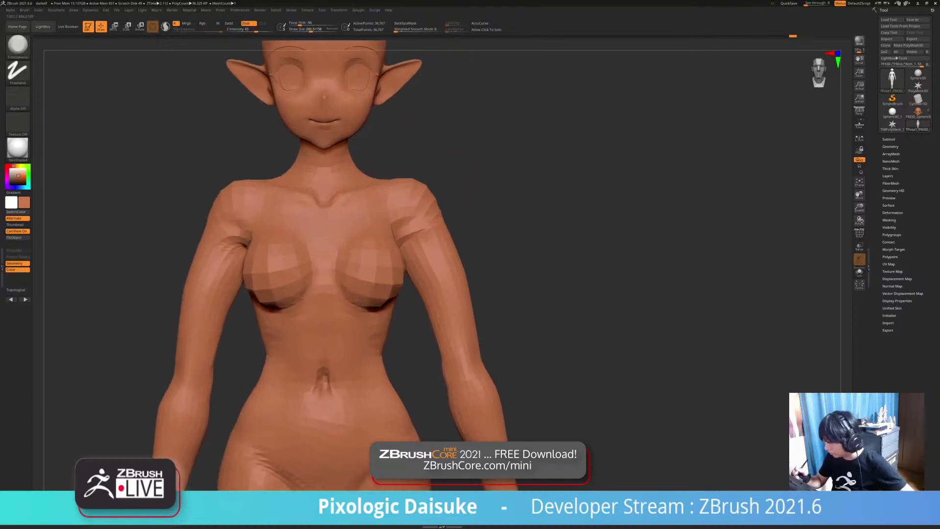
key("b")
key("s")
key("h")
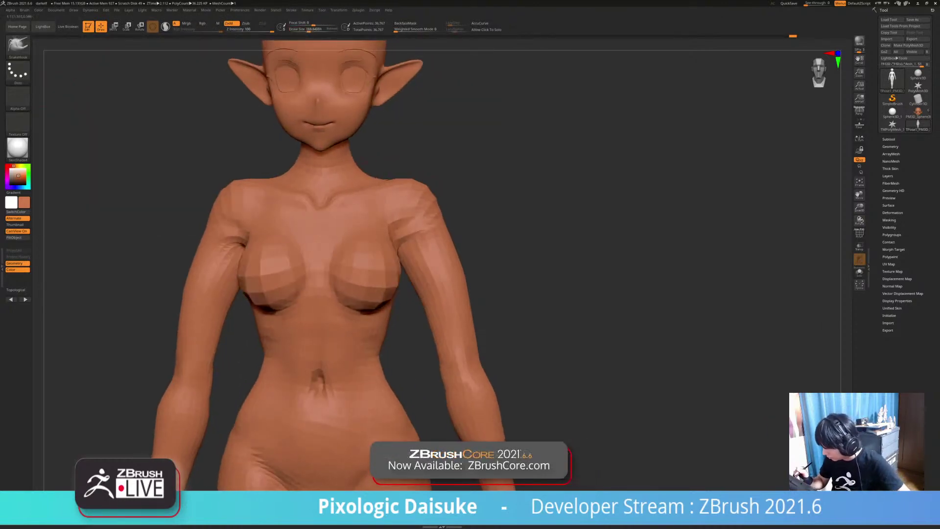
left_click_drag(416, 198, 412, 202)
right_click_drag(423, 197, 425, 177, "ctrl")
left_click_drag(423, 188, 419, 194, "shift")
right_click_drag(440, 194, 443, 166, "ctrl")
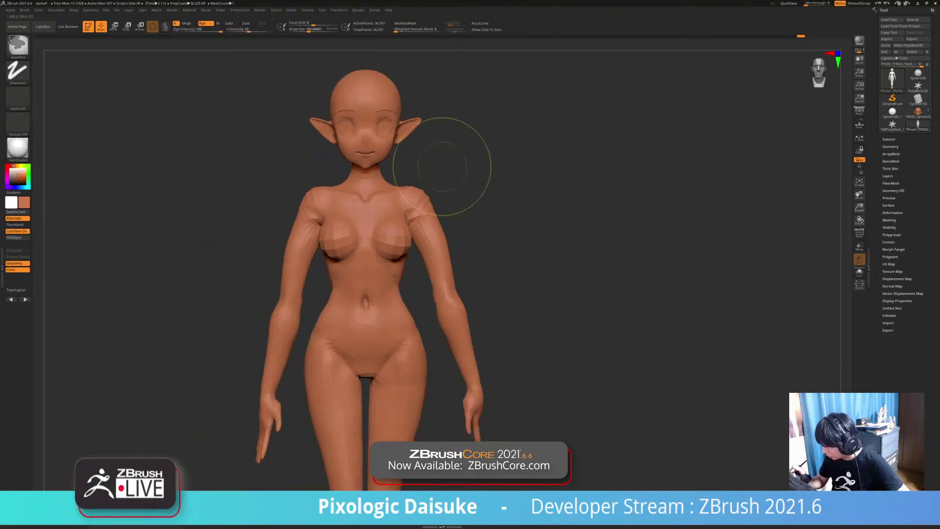
Step: Refine the contours of the left shoulder and both upper arms with short SnakeHook strokes in front view
left_click_drag(440, 223, 437, 225)
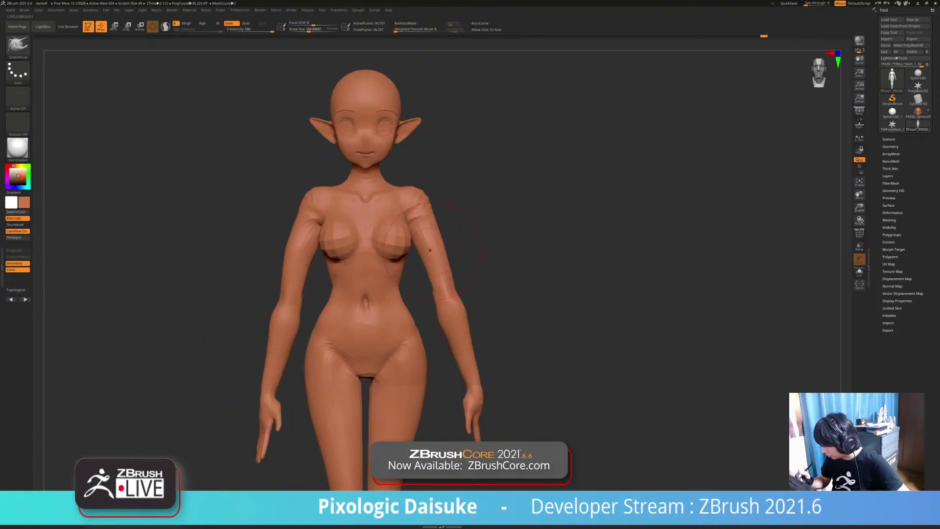
right_click_drag(442, 259, 414, 225, "alt")
left_click_drag(405, 201, 402, 202)
right_click_drag(414, 225, 414, 241, "ctrl")
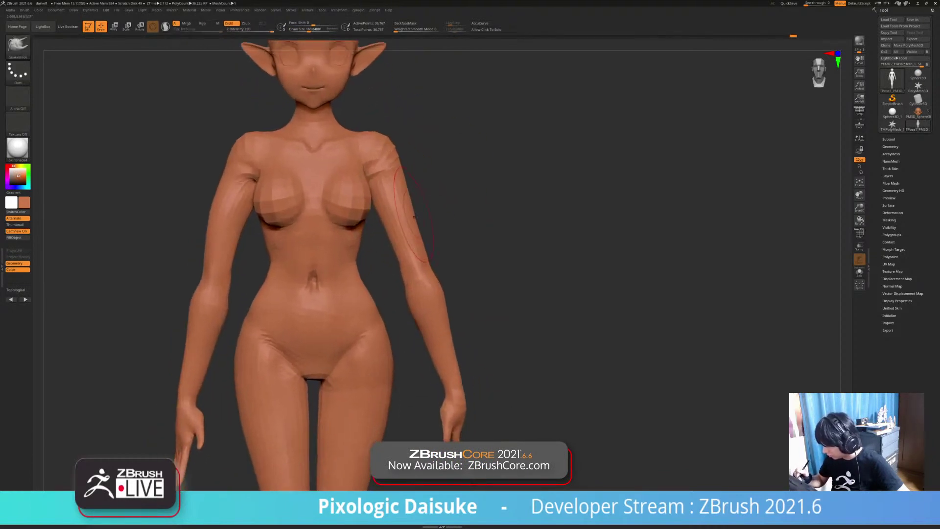
left_click_drag(217, 214, 225, 231)
Step: Adjust the back of the right shoulder with the SnakeHook brush and smooth the area around the rear armpit
right_click_drag(230, 233, 232, 188, "ctrl")
right_click_drag(255, 220, 424, 224)
right_click_drag(343, 238, 385, 281)
left_click_drag(235, 184, 236, 176)
mouse_move(274, 205)
right_mouse_down()
mouse_move(252, 208)
mouse_move(252, 240)
right_mouse_up()
mouse_move(252, 240)
right_mouse_down()
mouse_move(220, 239)
mouse_move(249, 235)
right_mouse_up()
left_click_drag(232, 180, 232, 211, "shift")
mouse_move(245, 225)
right_mouse_down("ctrl")
mouse_move(249, 181)
mouse_move(259, 230)
right_mouse_up("ctrl")
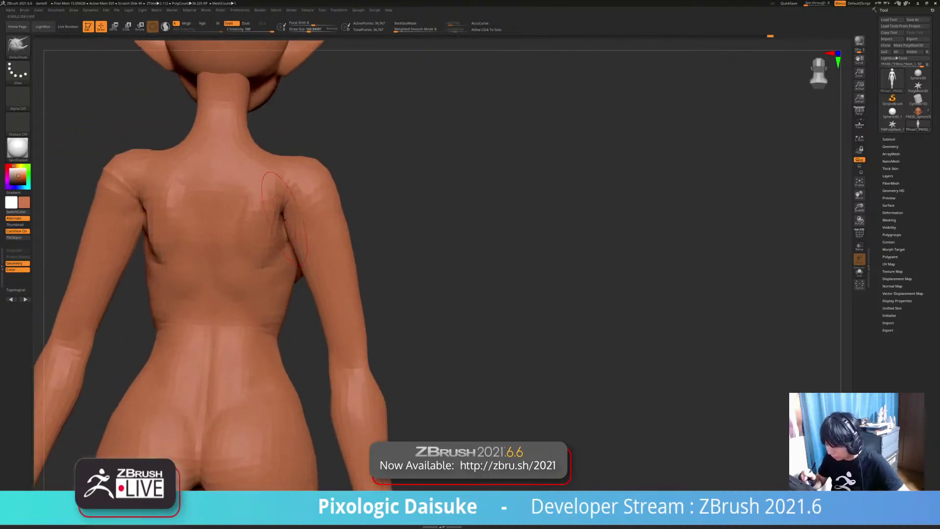
mouse_move(284, 220)
left_mouse_down("shift")
mouse_move(277, 195)
mouse_move(255, 238)
left_mouse_up("shift")
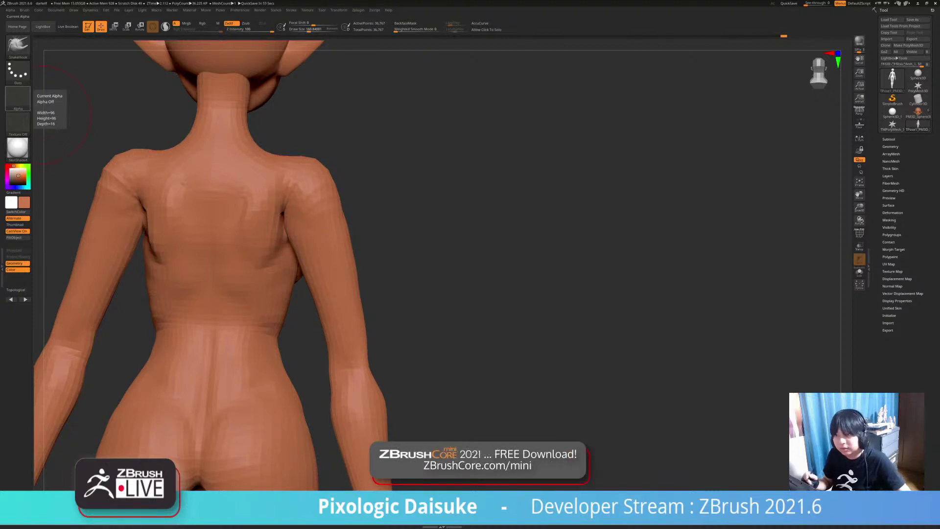
Step: Smooth the crease behind the left armpit in back view
mouse_move(293, 244)
right_mouse_down()
mouse_move(332, 245)
mouse_move(316, 252)
mouse_move(303, 313)
mouse_move(316, 240)
mouse_move(274, 200)
mouse_move(265, 211)
mouse_move(274, 254)
right_mouse_up()
right_click_drag(275, 254, 304, 261)
left_click_drag(171, 215, 175, 234, "shift")
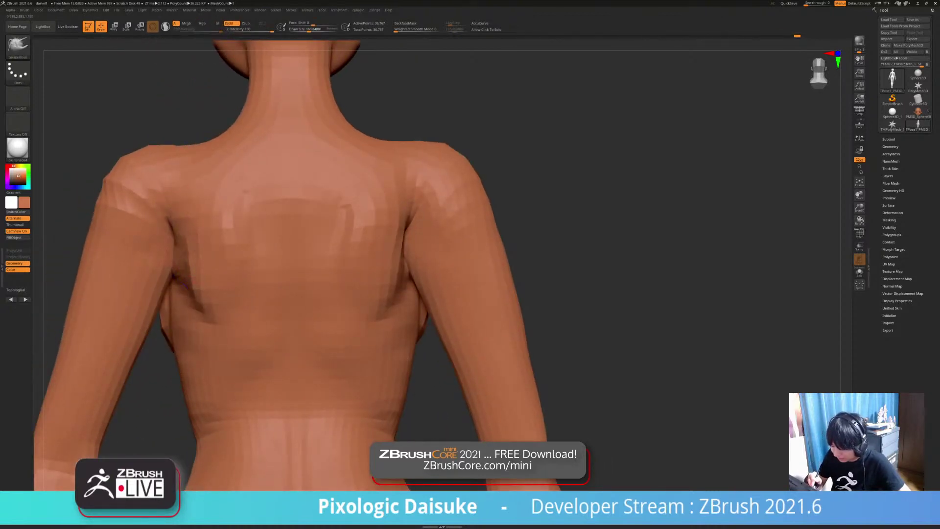
Step: Smooth the crease at the front of the left armpit up to the outer shoulder in front view
right_click_drag(180, 235, 190, 242, "ctrl")
mouse_move(193, 278)
right_mouse_down("ctrl")
mouse_move(211, 240)
mouse_move(223, 245)
right_mouse_up("ctrl")
mouse_move(294, 264)
right_mouse_down("ctrl")
mouse_move(309, 225)
mouse_move(333, 236)
mouse_move(319, 245)
mouse_move(348, 236)
right_mouse_up("ctrl")
right_click_drag(274, 186, 284, 225, "ctrl")
right_click_drag(284, 225, 308, 223)
right_click_drag(266, 172, 274, 142, "ctrl")
mouse_move(274, 142)
right_mouse_down()
mouse_move(354, 216)
mouse_move(338, 191)
right_mouse_up()
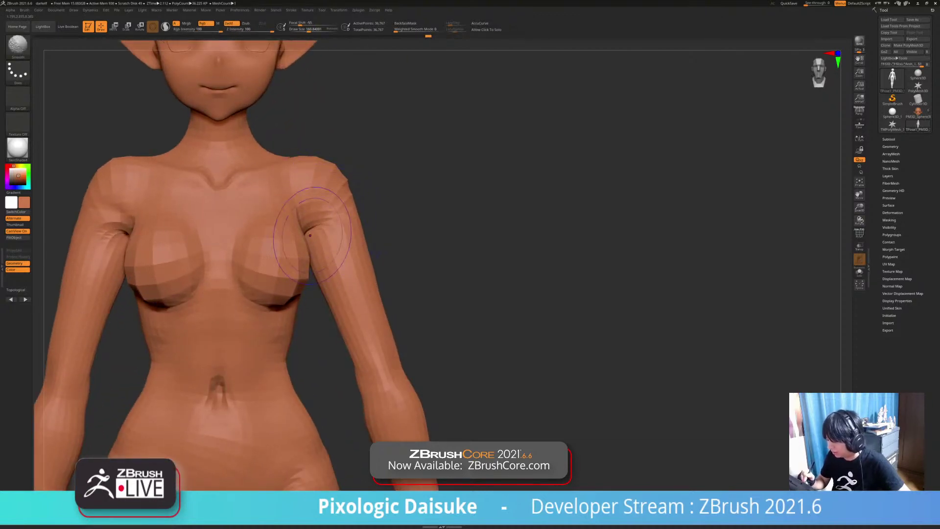
left_click_drag(313, 225, 340, 184, "shift")
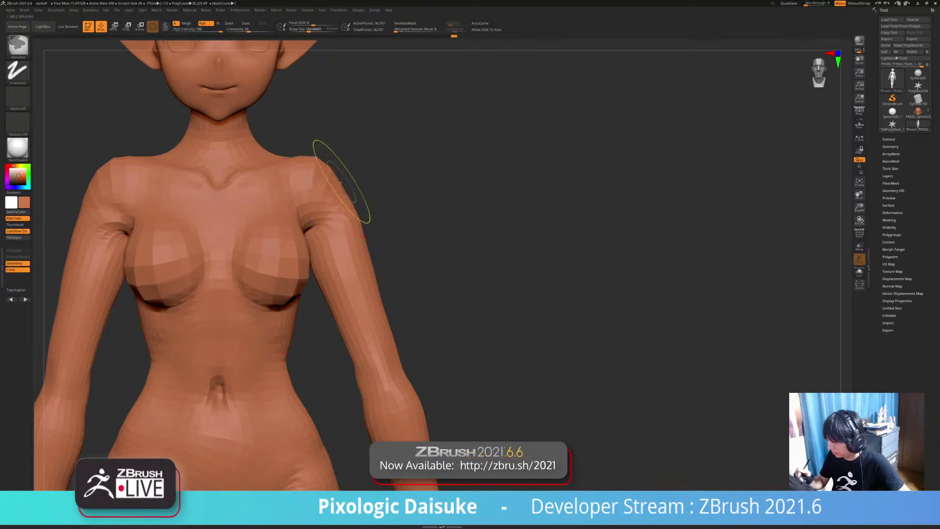
Step: Adjust the left elbow's contour from behind with a short SnakeHook stroke
right_click_drag(332, 173, 335, 179)
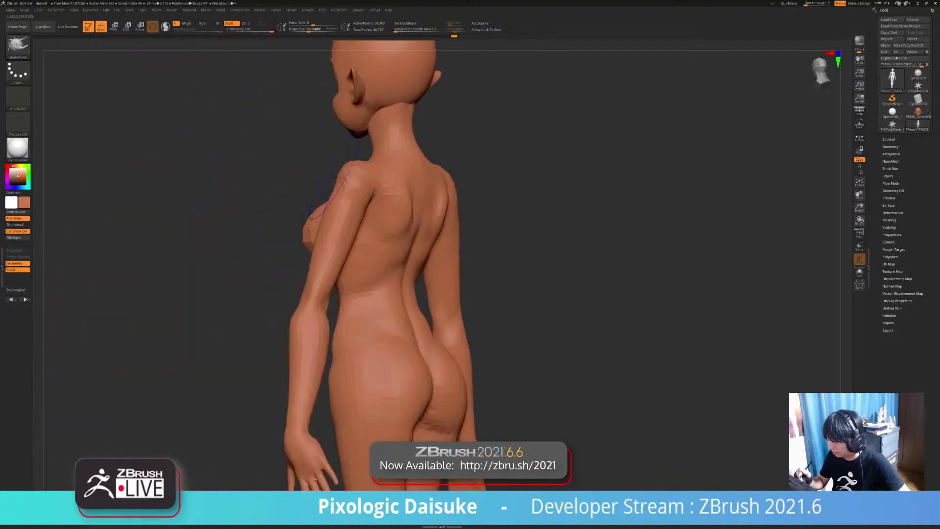
right_click_drag(369, 223, 319, 191)
mouse_move(265, 235)
right_mouse_down("ctrl")
mouse_move(259, 267)
mouse_move(286, 271)
right_mouse_up("ctrl")
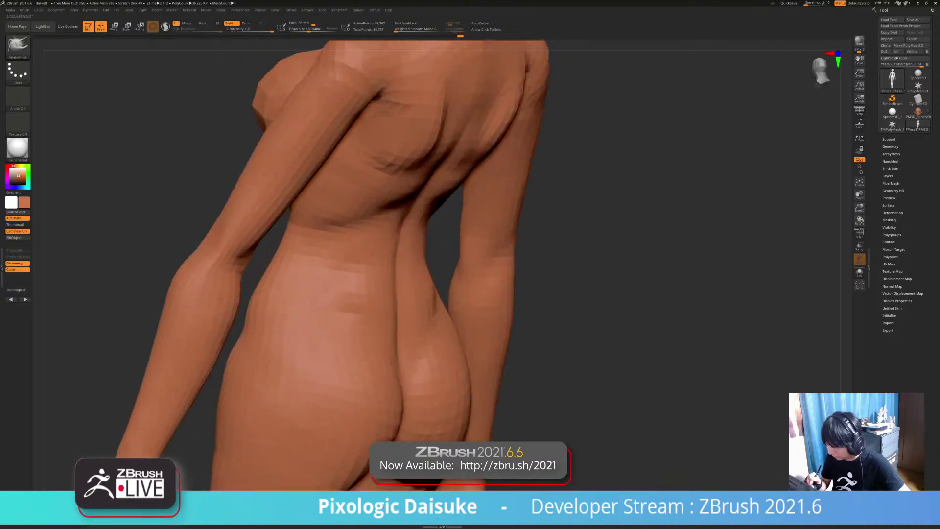
left_click_drag(232, 260, 245, 264)
right_click_drag(244, 265, 301, 198, "ctrl")
right_click_drag(332, 327, 380, 338)
right_click_drag(247, 354, 227, 353)
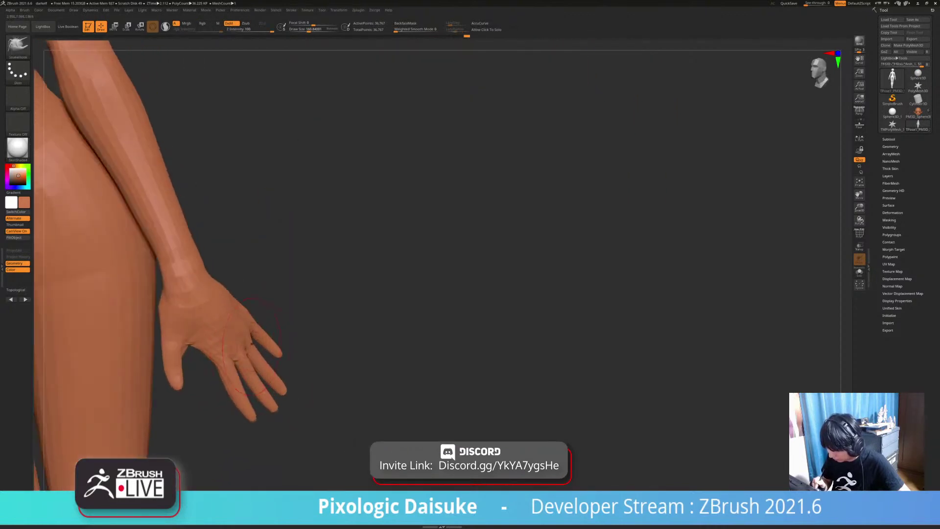
mouse_move(363, 345)
right_mouse_down()
mouse_move(333, 342)
mouse_move(319, 269)
mouse_move(422, 309)
right_mouse_up()
Step: Isolate the left arm with a topological mask, rotate it closer to the body with the gizmo, and clear the mask
key("w")
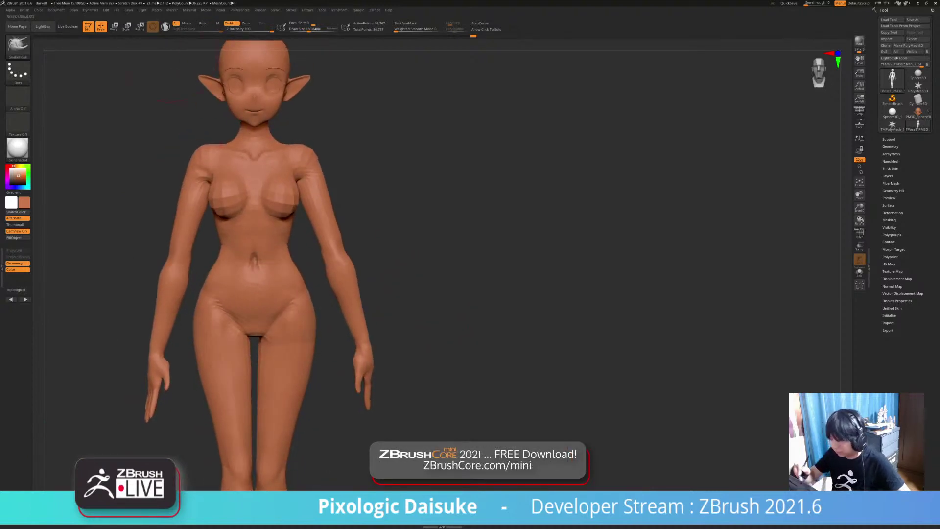
left_click_drag(307, 162, 324, 192, "ctrl")
mouse_move(398, 183)
left_mouse_down("ctrl")
mouse_move(401, 195)
mouse_move(424, 181)
left_mouse_up("ctrl")
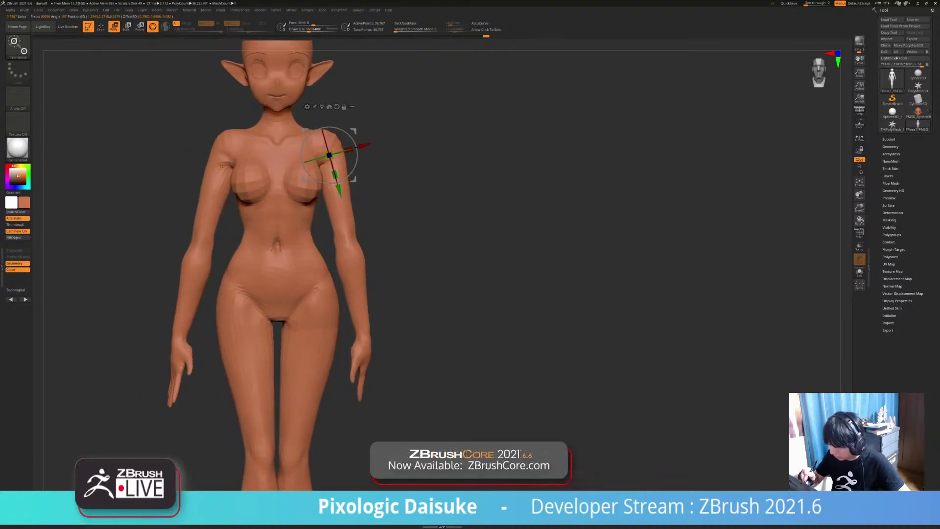
Step: Isolate the right arm and its forearm in turn with topological masks, rotate the forearm inward at the elbow, and clear the mask
left_click_drag(221, 166, 225, 168, "ctrl")
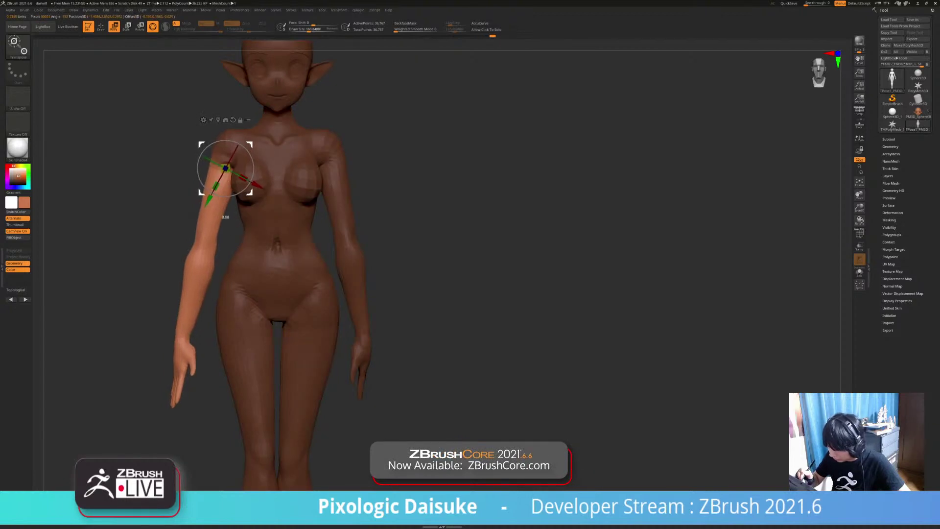
left_click_drag(399, 183, 416, 201, "ctrl")
left_click_drag(416, 201, 698, 174)
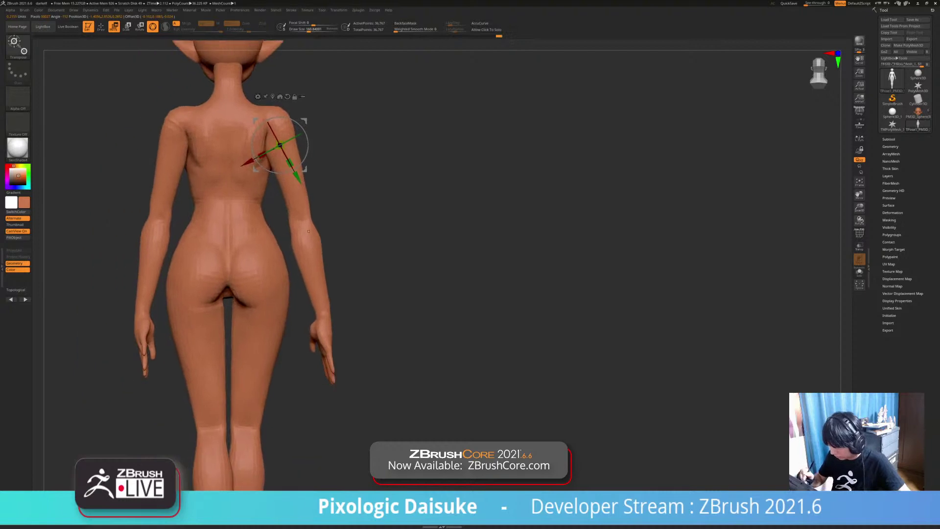
left_click_drag(301, 222, 320, 244, "ctrl")
key("ctrl+z")
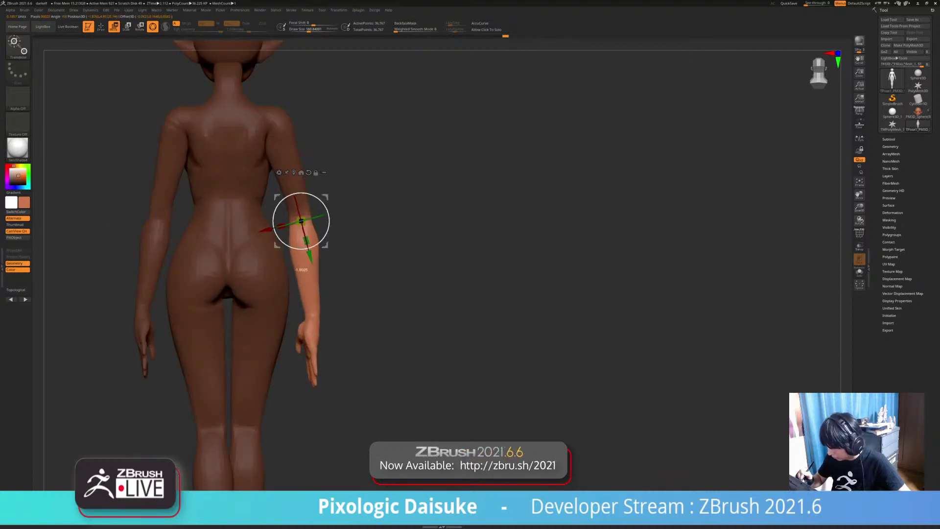
left_click_drag(388, 249, 391, 262, "ctrl")
left_click_drag(391, 262, 199, 292)
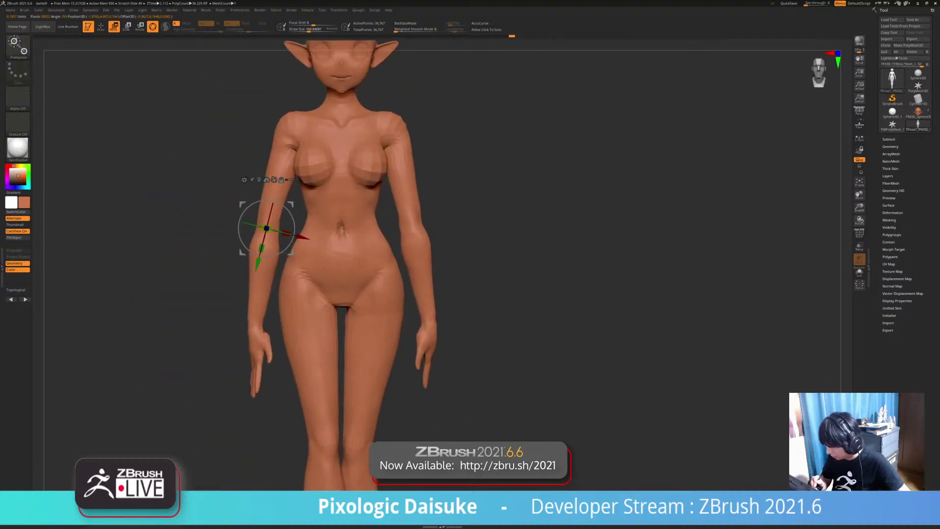
Step: Isolate the right hand with a mask and reorient the gizmo at the wrist
mouse_move(265, 331)
left_mouse_down()
mouse_move(362, 330)
mouse_move(260, 345)
left_mouse_up()
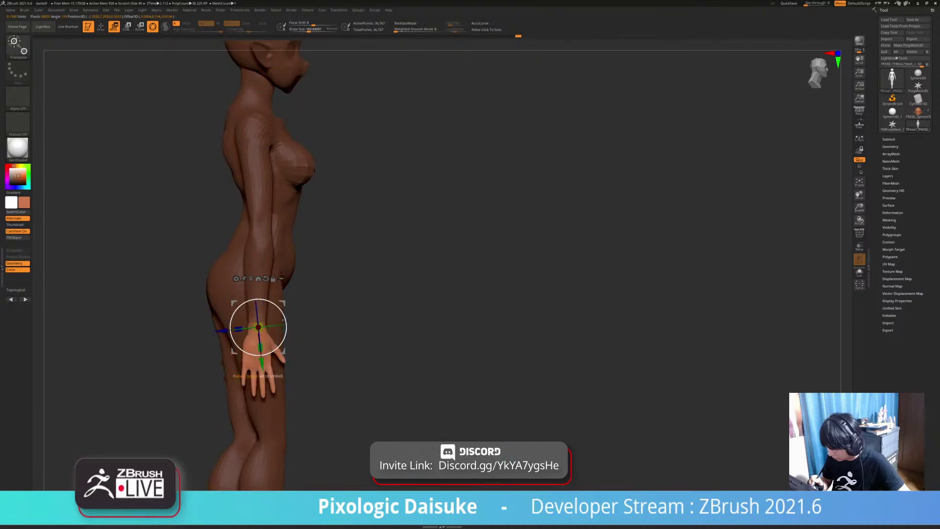
left_click_drag(283, 320, 283, 342, "alt")
left_click_drag(260, 279, 281, 214, "alt")
left_click(338, 279, "ctrl")
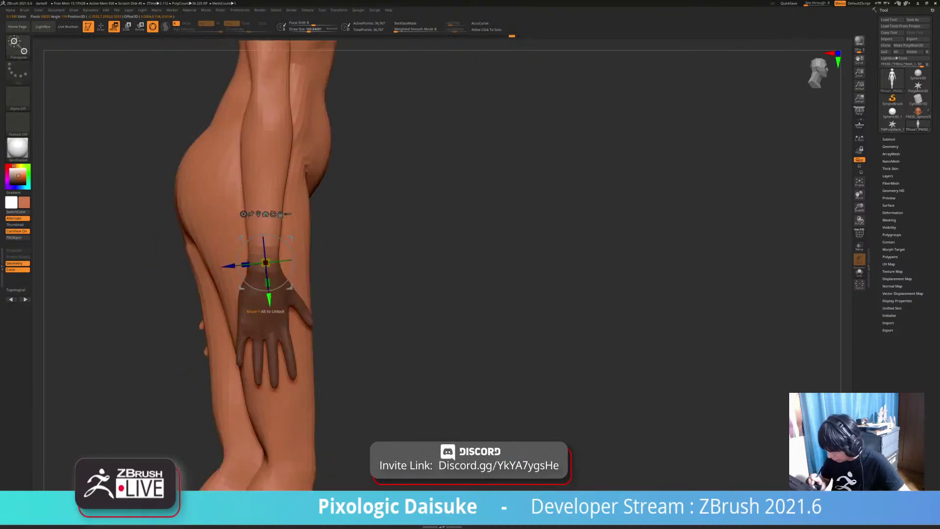
left_click(343, 289, "ctrl")
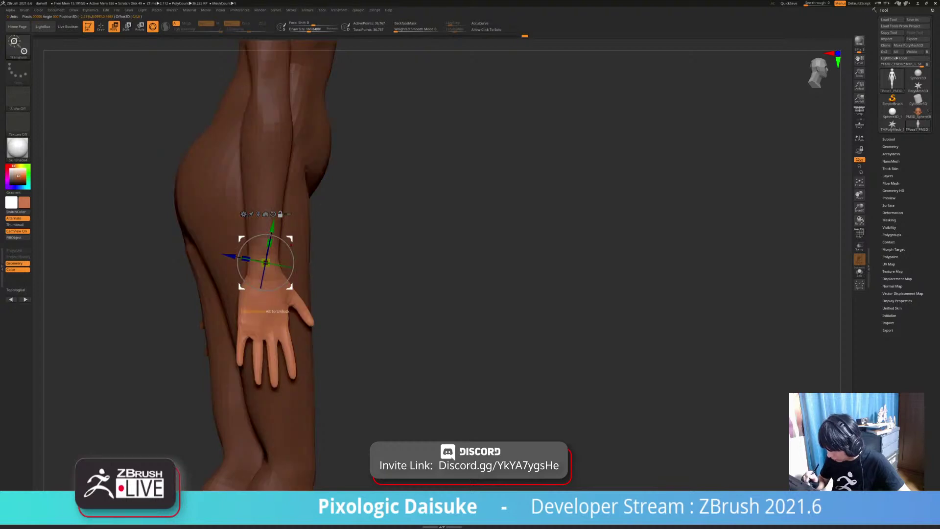
left_click_drag(242, 239, 237, 268, "alt")
Step: Try turning the right palm forward at the wrist, undo the rotation, and clear the mask
left_click_drag(352, 313, 353, 286, "alt")
left_click_drag(362, 286, 313, 286)
left_click_drag(326, 249, 303, 270)
key("ctrl+z")
key("ctrl+z")
key("ctrl+z")
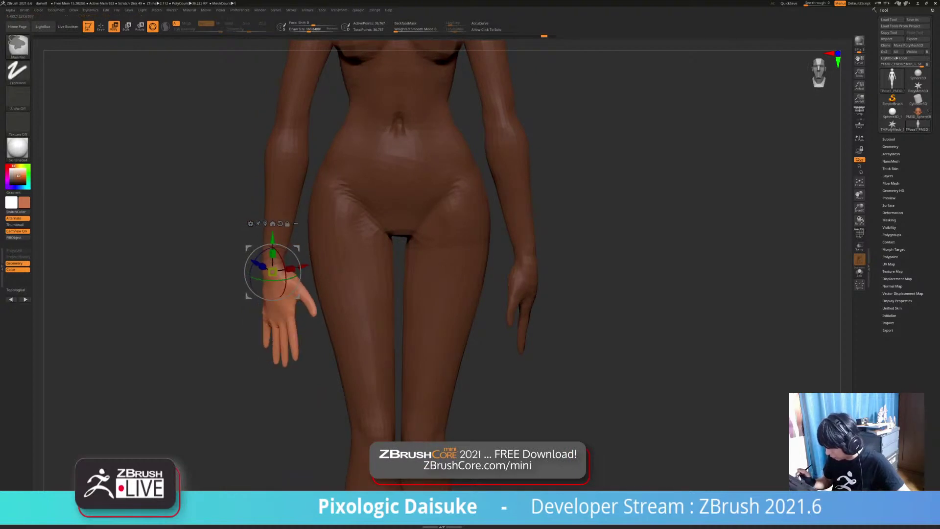
left_click_drag(602, 255, 622, 274, "ctrl")
left_click_drag(612, 294, 612, 211, "alt")
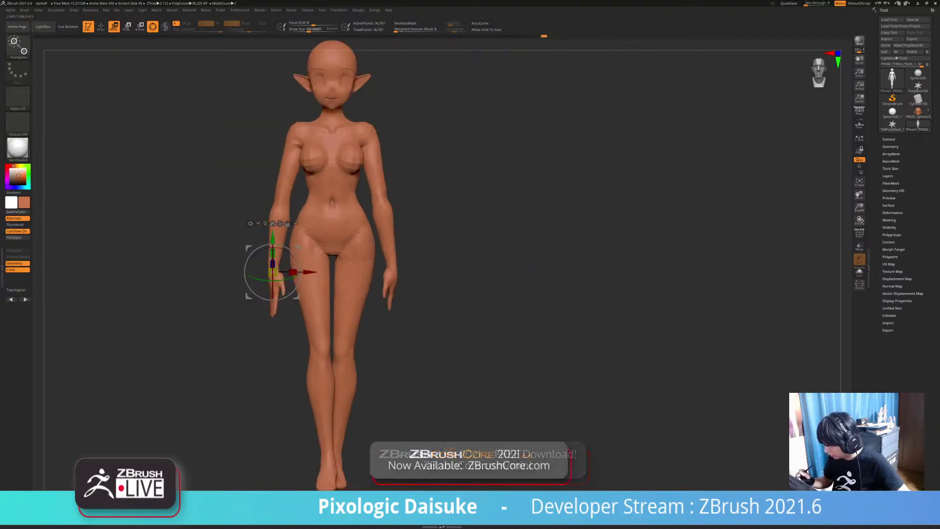
Step: Isolate the right arm from the shoulder down with a topological mask in front view
left_click_drag(612, 244, 581, 226, "alt")
right_click_drag(278, 212, 278, 219, "ctrl")
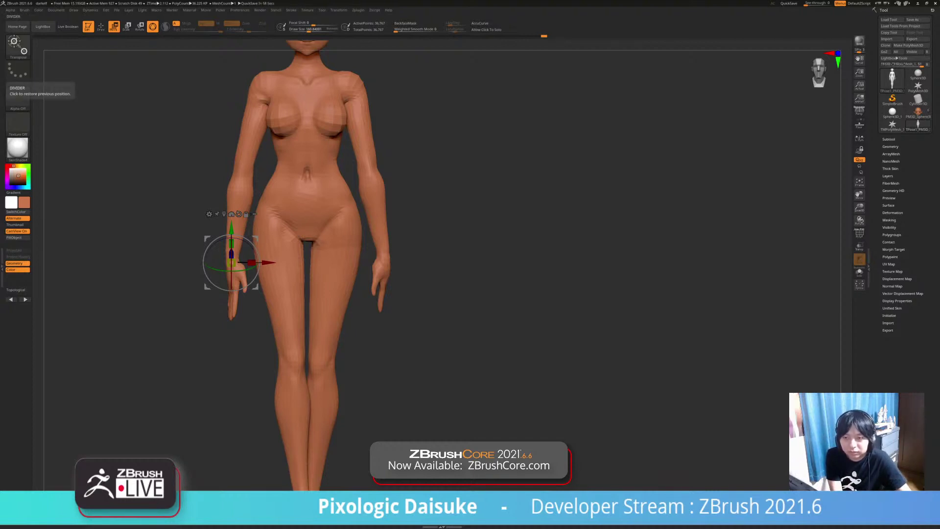
right_click_drag(440, 255, 390, 262)
right_click_drag(389, 262, 371, 336, "alt")
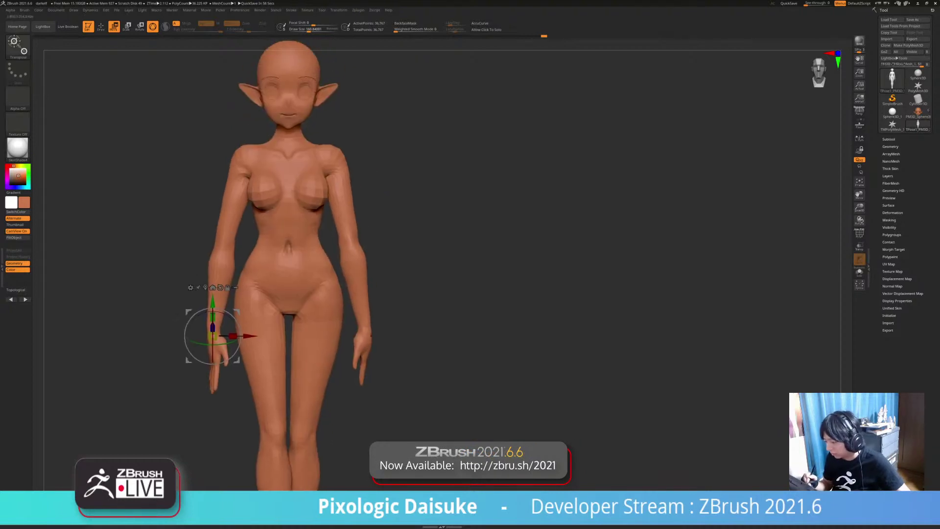
right_click_drag(286, 246, 283, 253, "ctrl")
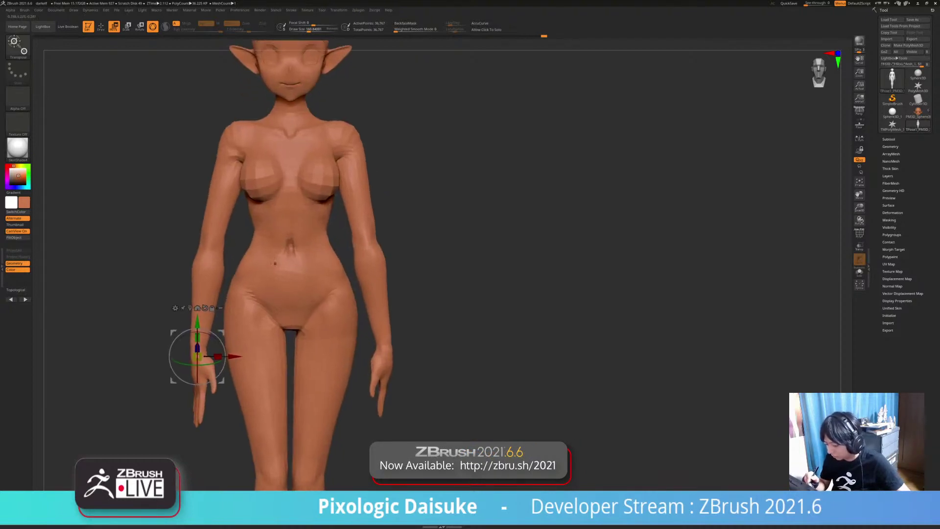
left_click_drag(237, 135, 230, 160, "ctrl")
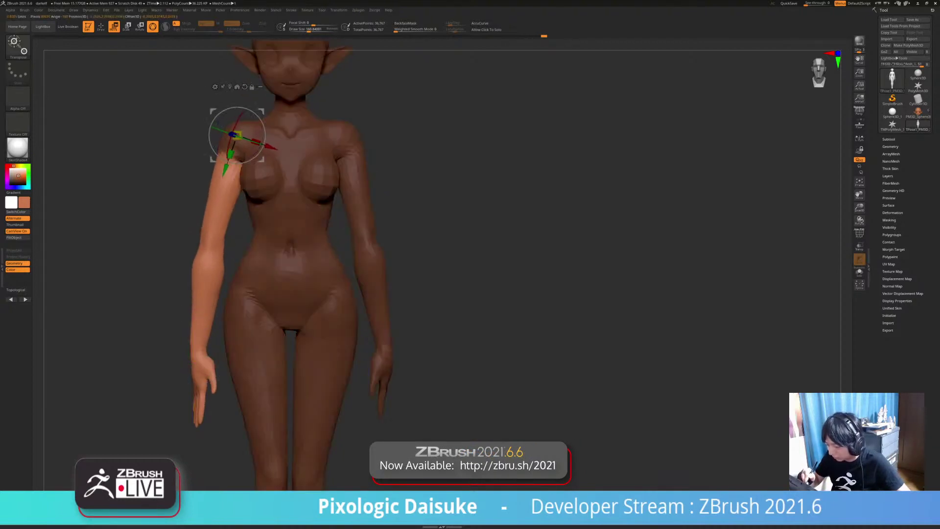
Step: Adjust the right arm's rotation in side view, swing it slightly away from the body in front view, and clear the mask
right_click_drag(293, 265, 290, 242, "ctrl")
right_click_drag(291, 241, 367, 241)
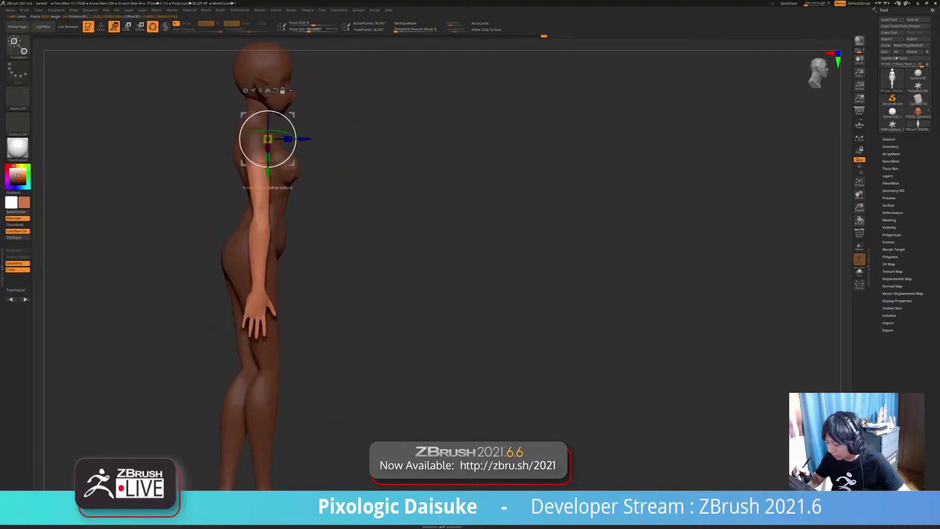
left_click_drag(290, 115, 278, 126, "alt")
right_click_drag(337, 235, 287, 250, "shift")
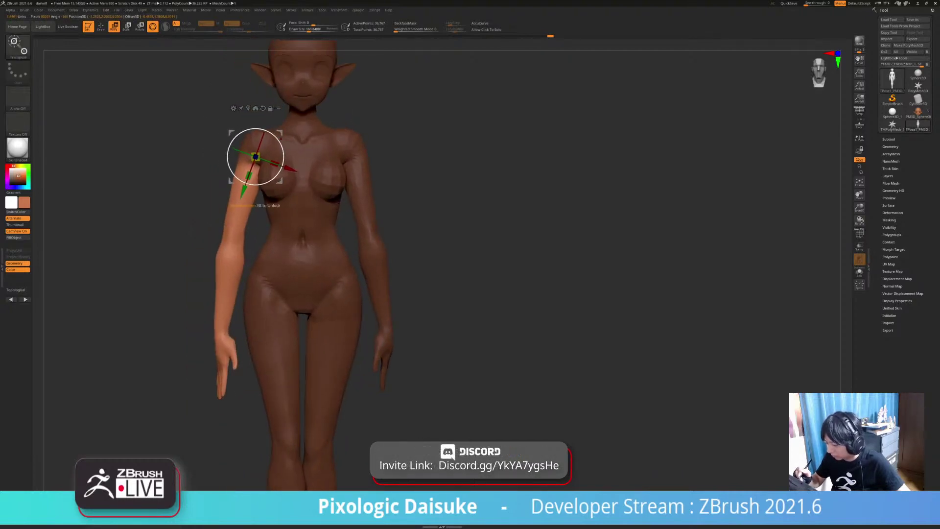
left_click_drag(275, 176, 273, 179)
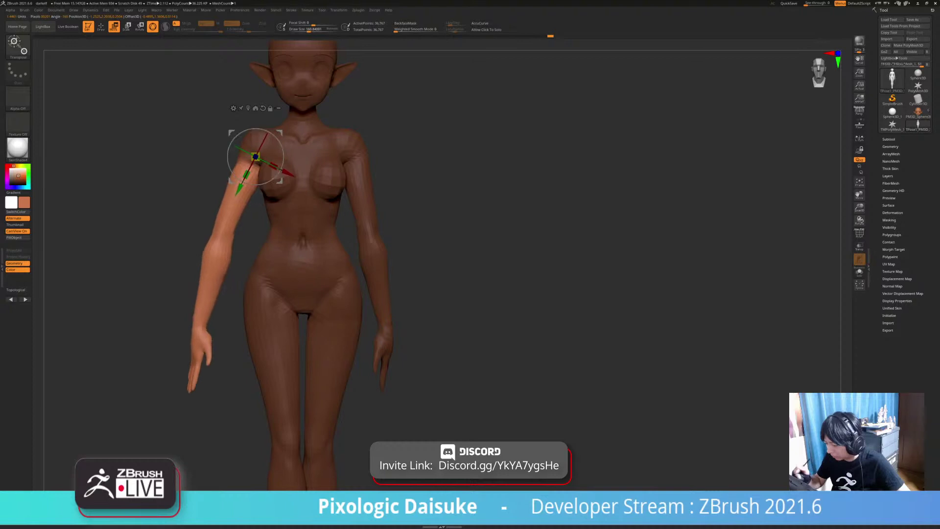
right_click_drag(287, 251, 286, 235, "ctrl")
key("ctrl+z")
right_click_drag(281, 177, 279, 198, "ctrl")
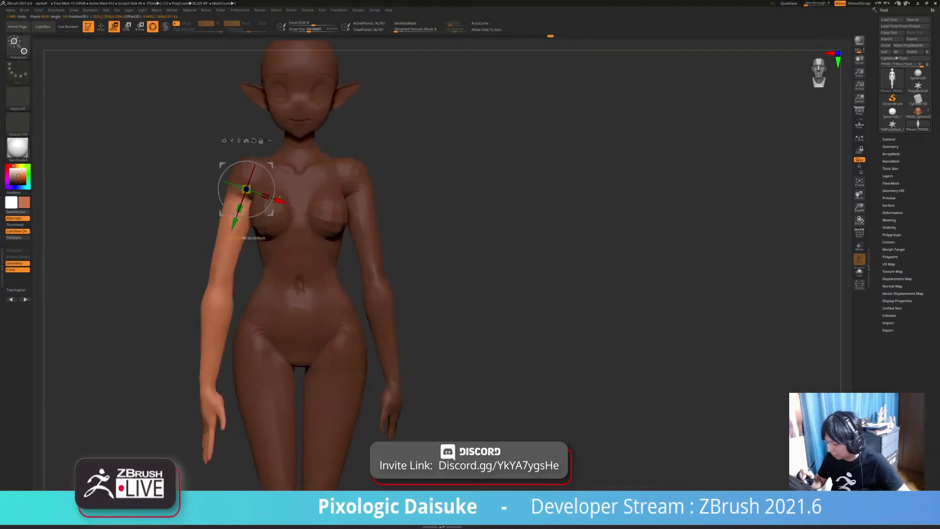
left_click_drag(277, 185, 276, 188)
left_click_drag(172, 235, 164, 247, "ctrl")
Step: Isolate the right forearm with a topological mask and bend it up at the elbow so the hand is raised beside the shoulder
mouse_move(238, 245)
right_mouse_down("ctrl")
mouse_move(239, 222)
mouse_move(241, 256)
right_mouse_up("ctrl")
mouse_move(203, 236)
left_mouse_down("ctrl")
mouse_move(198, 262)
mouse_move(198, 237)
left_mouse_up("ctrl")
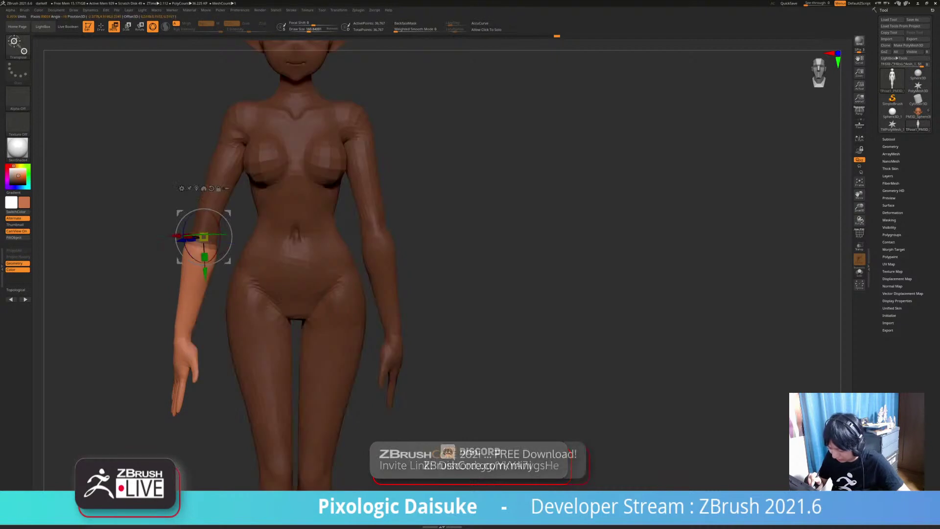
right_click_drag(231, 235, 259, 216, "alt")
left_click_drag(224, 242, 175, 195, "alt")
right_click_drag(174, 195, 139, 195, "shift")
right_click_drag(139, 195, 149, 253, "alt")
mouse_move(218, 275)
left_mouse_down()
mouse_move(217, 267)
mouse_move(202, 288)
mouse_move(218, 270)
left_mouse_up()
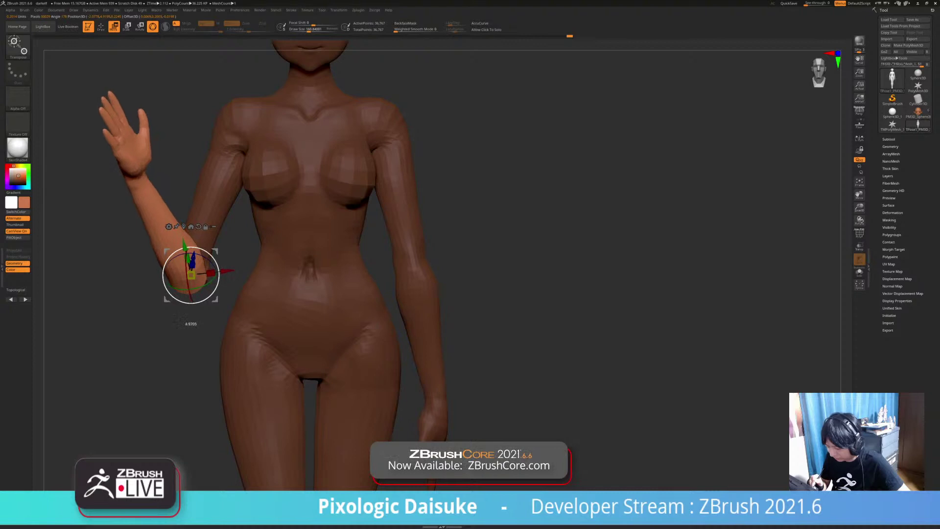
left_click_drag(147, 338, 157, 353)
Step: Isolate the whole bent right arm from the shoulder with a mask and rotate it outward away from the torso
left_click_drag(238, 124, 226, 144, "ctrl")
key("ctrl+i")
left_click_drag(147, 343, 147, 306, "alt")
key("ctrl+i")
key("ctrl+i")
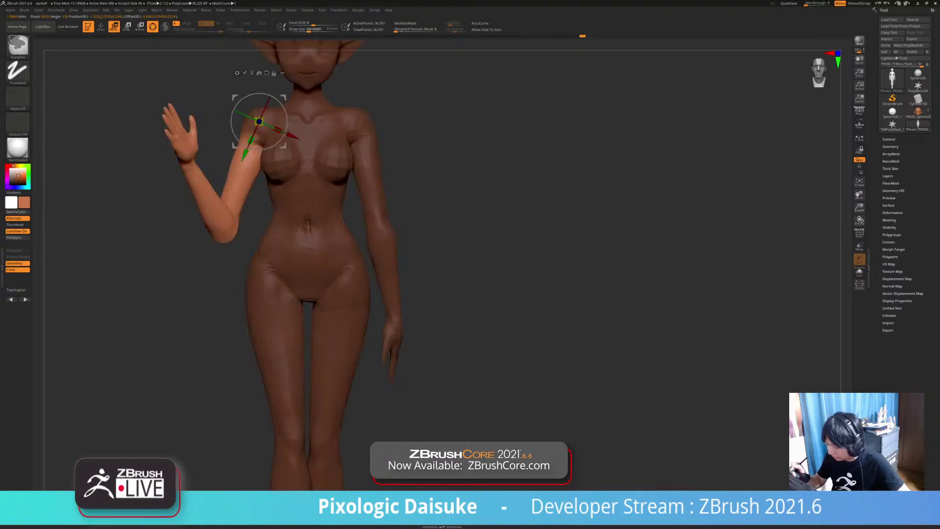
left_click_drag(286, 114, 314, 118)
Step: Adjust the raised right arm's tilt at the shoulder in side view, clear the mask, and leave the gizmo
left_click_drag(146, 245, 152, 362, "alt")
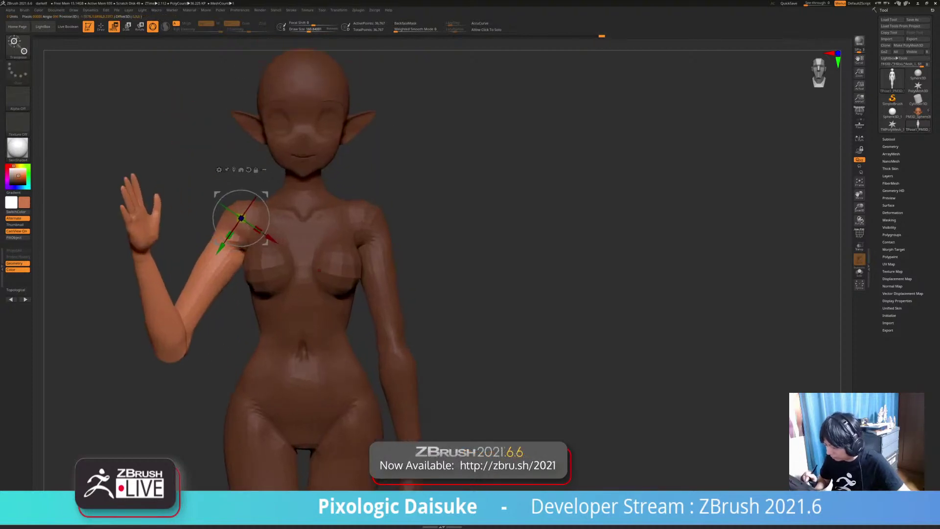
left_click_drag(147, 313, 255, 314, "shift")
left_click_drag(153, 338, 147, 318, "alt")
left_click_drag(301, 199, 264, 211, "alt")
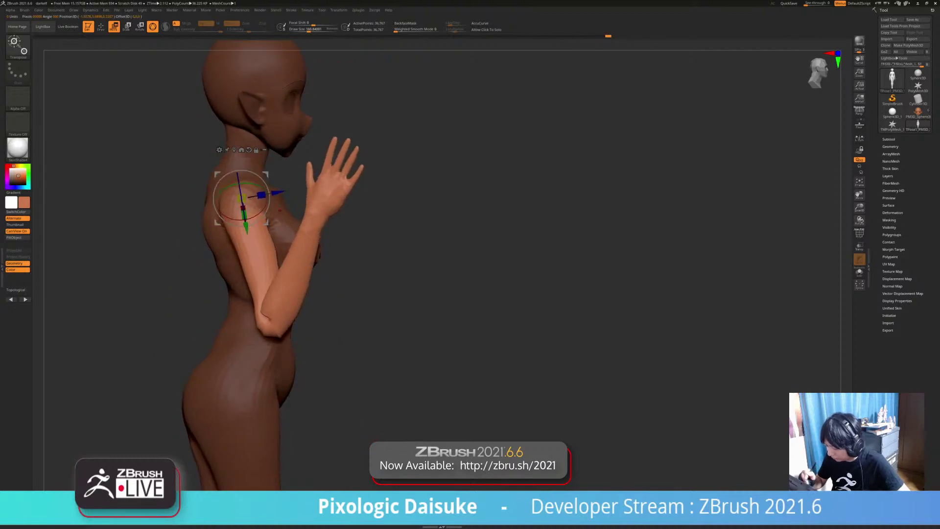
left_click_drag(352, 294, 375, 294, "shift")
left_click_drag(465, 274, 490, 299, "ctrl")
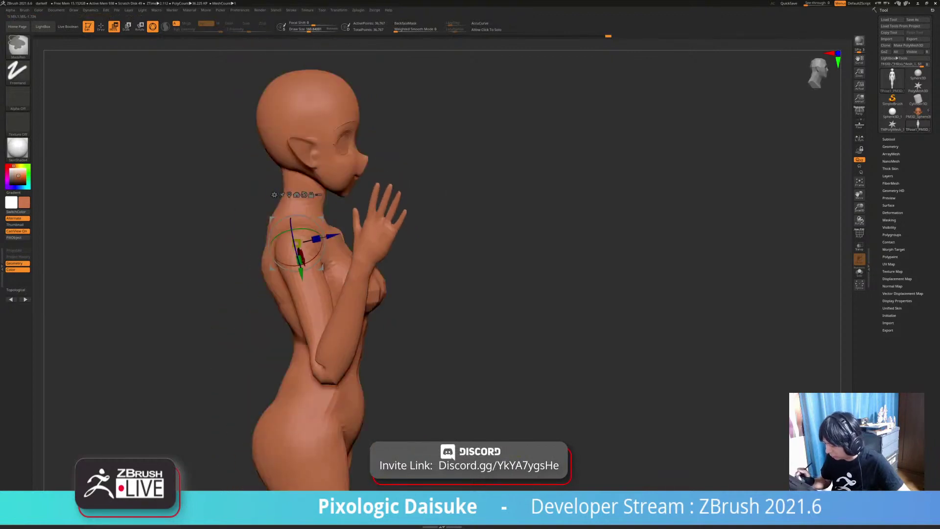
left_click_drag(509, 250, 426, 248, "shift")
left_click_drag(439, 286, 288, 261, "alt")
left_click_drag(370, 260, 342, 251)
key("q")
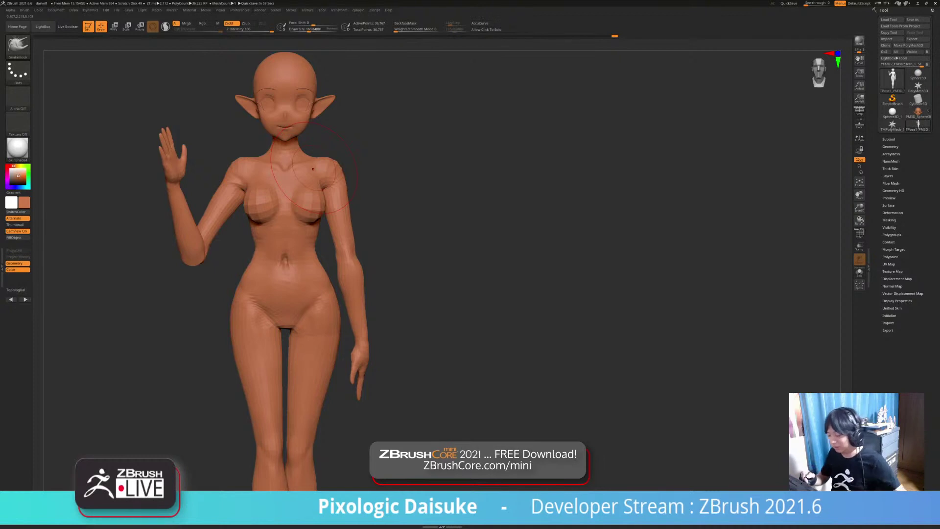
Step: Mask the upper body from the waist up and rotate the hips and legs slightly toward the raised-hand side
left_click_drag(399, 235, 403, 255, "alt")
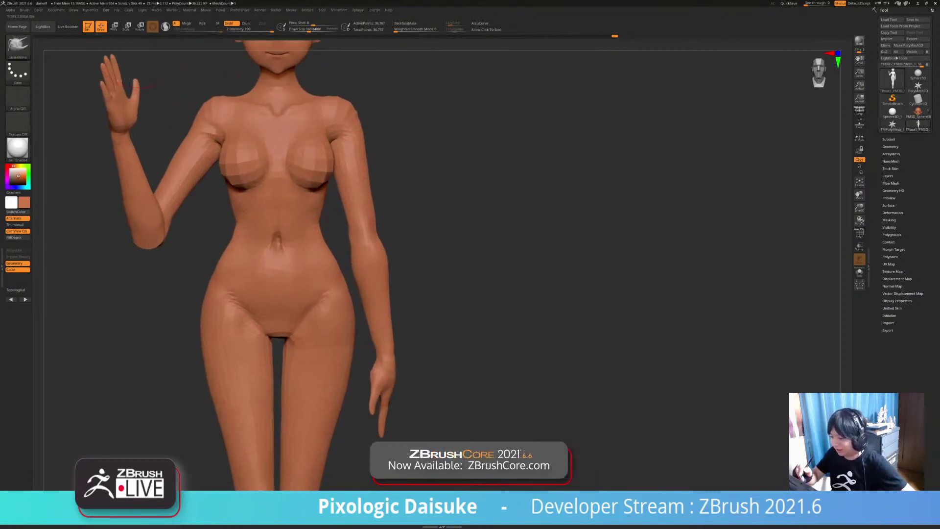
key("w")
left_click(276, 242, "ctrl")
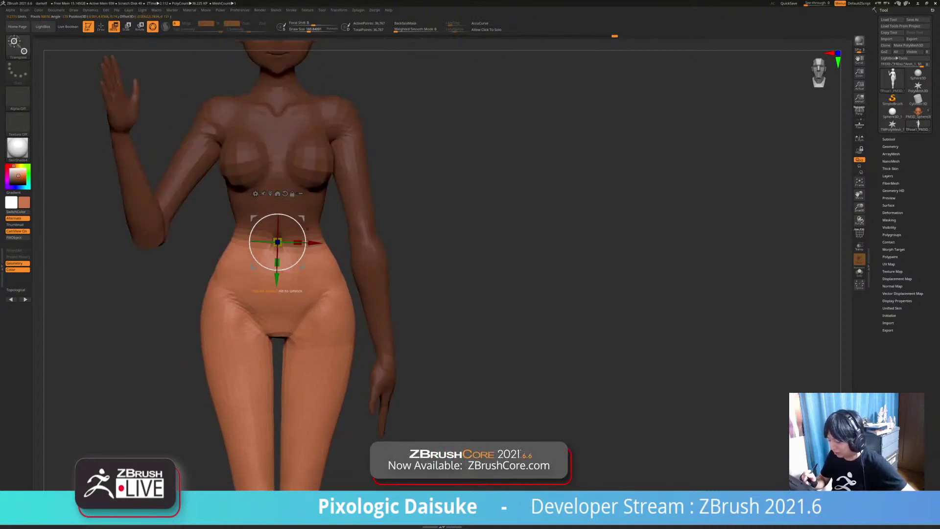
left_click_drag(297, 262, 296, 263)
Step: Invert the mask and tilt the upper body slightly at the waist with the gizmo
key("ctrl+i")
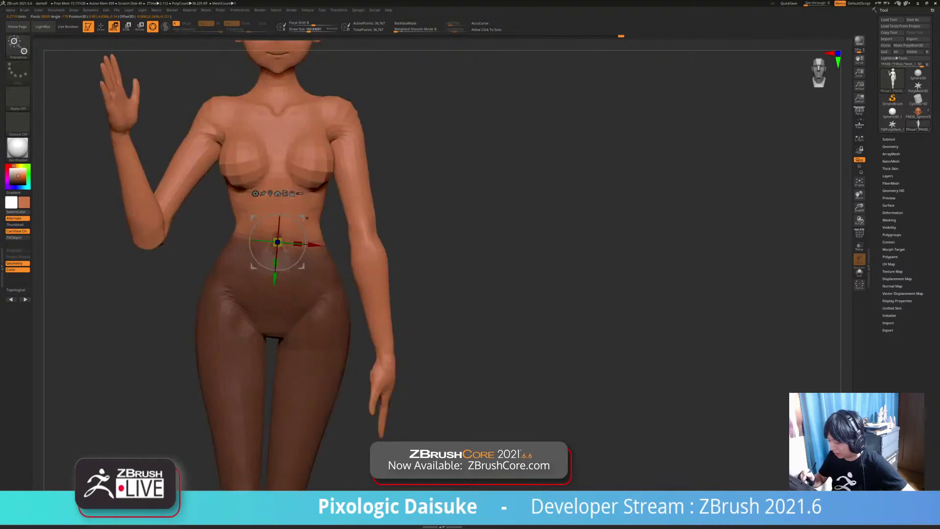
left_click_drag(297, 262, 299, 259)
right_click_drag(310, 255, 313, 225, "ctrl")
left_click_drag(297, 260, 294, 262)
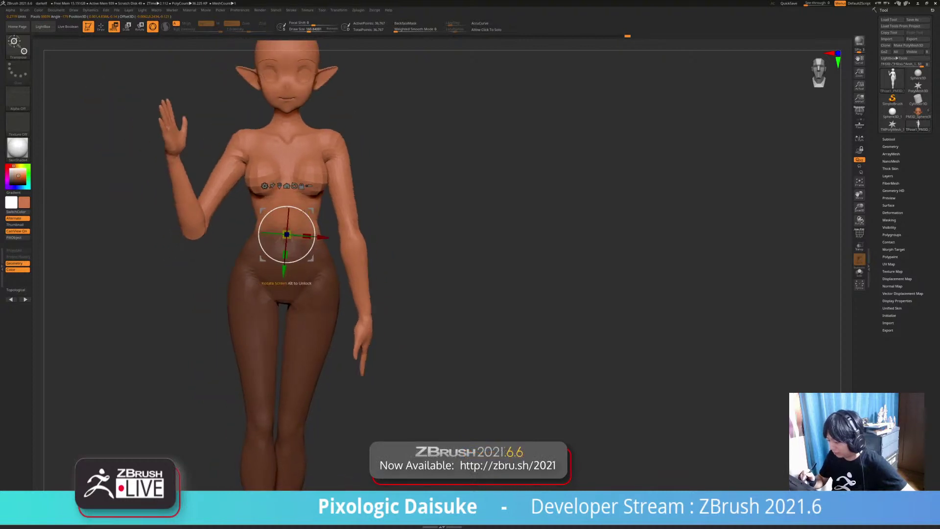
Step: Refine the upper body's tilt at the waist with the lower body still masked, and clear the mask
right_click_drag(306, 221, 304, 249, "ctrl")
left_click_drag(290, 268, 292, 267)
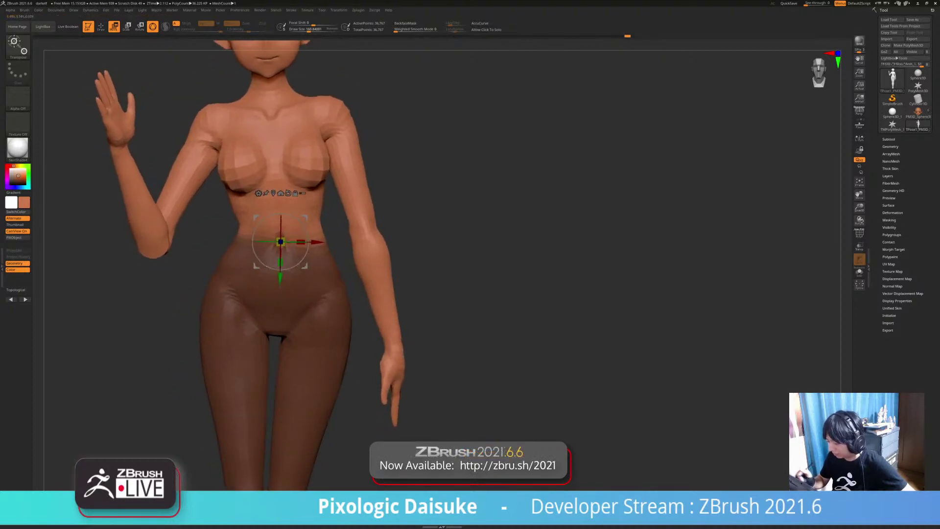
right_click_drag(313, 245, 313, 205, "ctrl")
right_click_drag(314, 205, 322, 228, "alt")
left_click_drag(408, 195, 411, 207, "ctrl")
right_click_drag(326, 171, 325, 202, "ctrl")
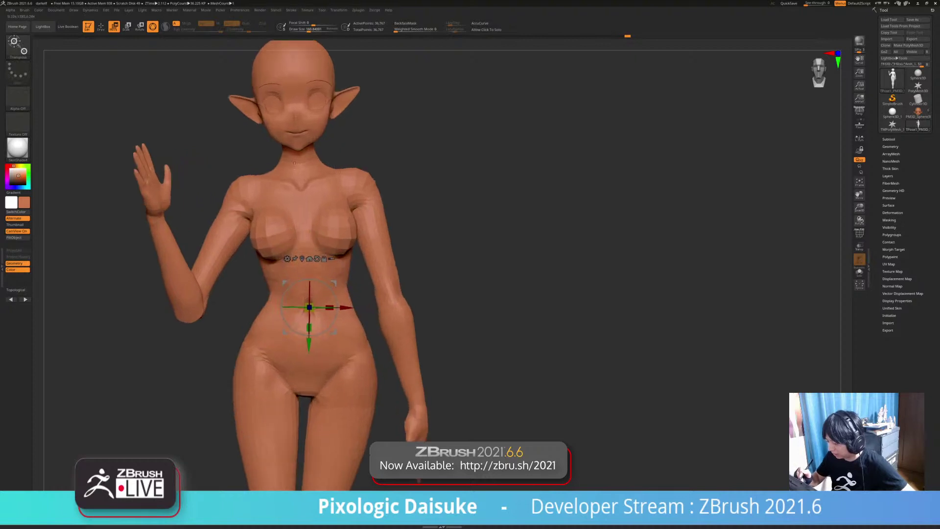
Step: Try to isolate the head with a topological mask drawn at the neck, and clear that mask
left_click_drag(299, 161, 301, 189, "ctrl")
left_click_drag(431, 196, 436, 208, "ctrl")
right_click_drag(435, 195, 436, 227, "ctrl")
left_click_drag(299, 157, 300, 177, "ctrl")
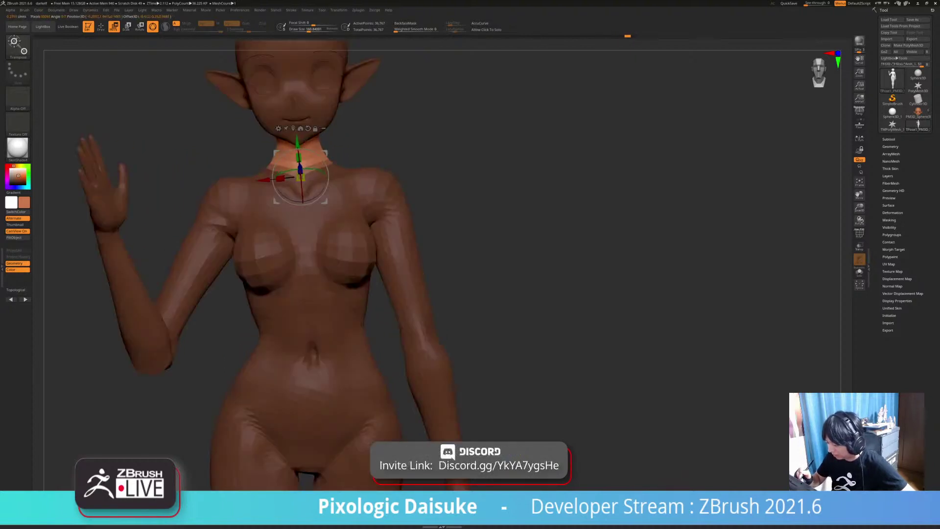
left_click(307, 129)
left_click(431, 146, "ctrl")
mouse_move(436, 147)
right_mouse_down("alt")
mouse_move(431, 188)
mouse_move(431, 161)
right_mouse_up("alt")
left_click(431, 188, "ctrl")
left_click_drag(440, 186, 455, 206, "ctrl")
Step: Mask the body from the shoulders down so only the head and neck can be transformed
right_click_drag(316, 199, 305, 279, "ctrl")
left_click(310, 189, "ctrl")
left_click_drag(200, 108, 387, 246, "ctrl")
mouse_move(199, 77)
left_mouse_down("ctrl")
mouse_move(391, 222)
mouse_move(408, 246)
left_mouse_up("ctrl")
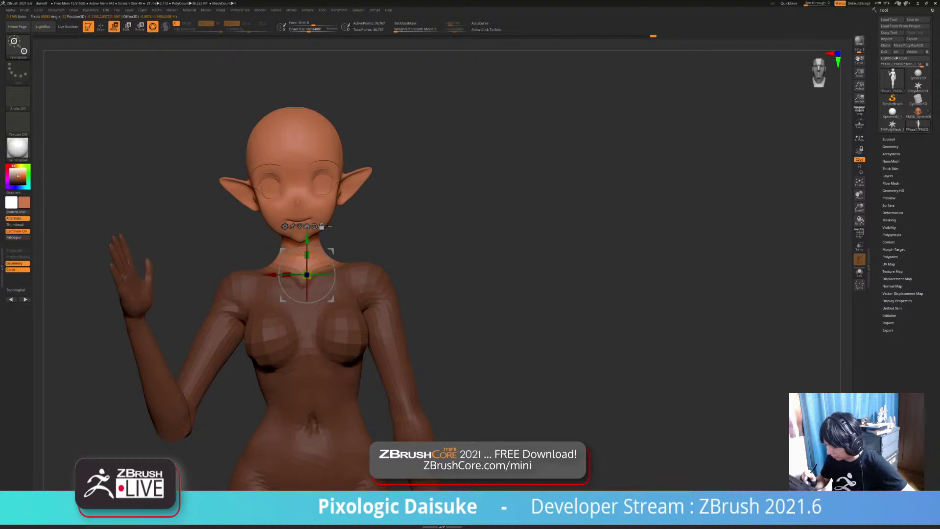
Step: Try to tilt the head at the neck base, check it from behind, and undo the rotation
right_click_drag(307, 274, 254, 229, "alt")
left_click_drag(316, 257, 312, 272)
right_click_drag(215, 235, 318, 231)
left_click_drag(309, 230, 301, 230)
mouse_move(245, 318)
right_mouse_down()
mouse_move(347, 317)
mouse_move(348, 240)
right_mouse_up()
key("ctrl+z")
key("ctrl+z")
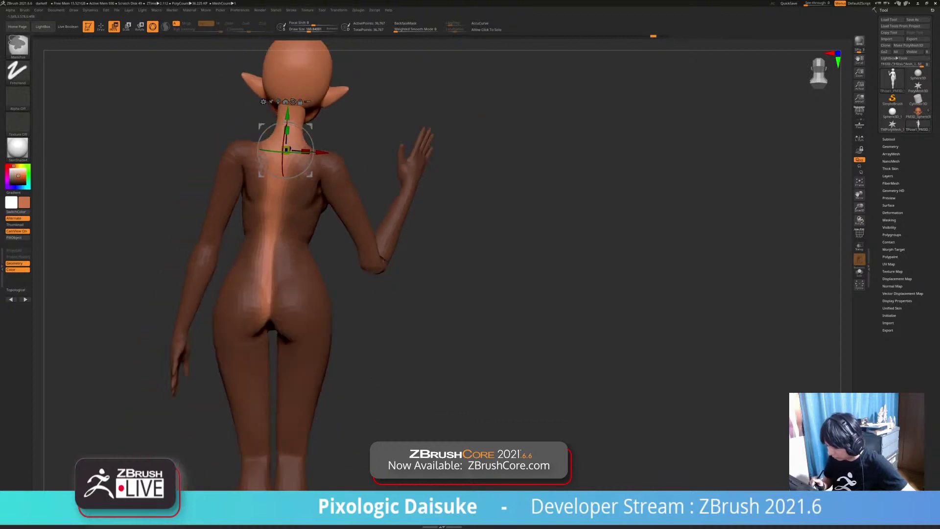
Step: Mask the remaining free strip along the back, adjust the head's tilt at the neck base in front and side views, and clear the mask
left_click_drag(372, 391, 201, 148, "ctrl")
right_click_drag(202, 148, 210, 235, "ctrl")
right_click_drag(211, 235, 283, 205)
right_click_drag(167, 196, 293, 215)
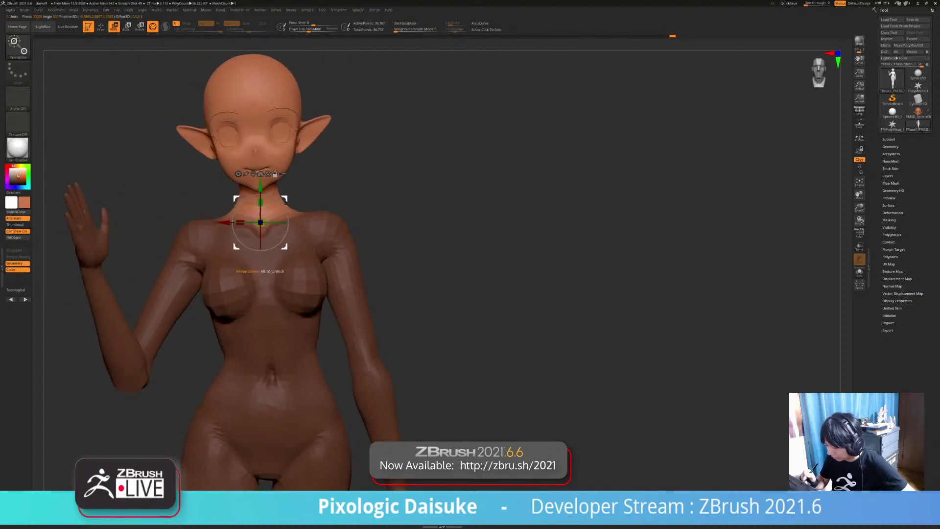
right_click_drag(234, 245, 289, 241)
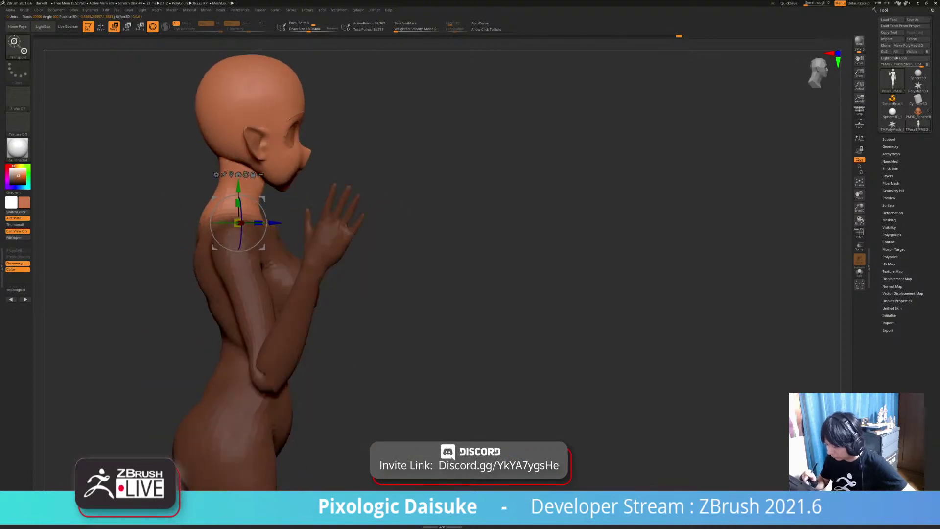
right_click_drag(290, 241, 243, 255, "shift")
left_click_drag(257, 230, 257, 218)
right_click_drag(245, 255, 244, 218, "ctrl")
right_click_drag(243, 218, 247, 192, "alt")
left_click_drag(372, 235, 391, 260, "ctrl")
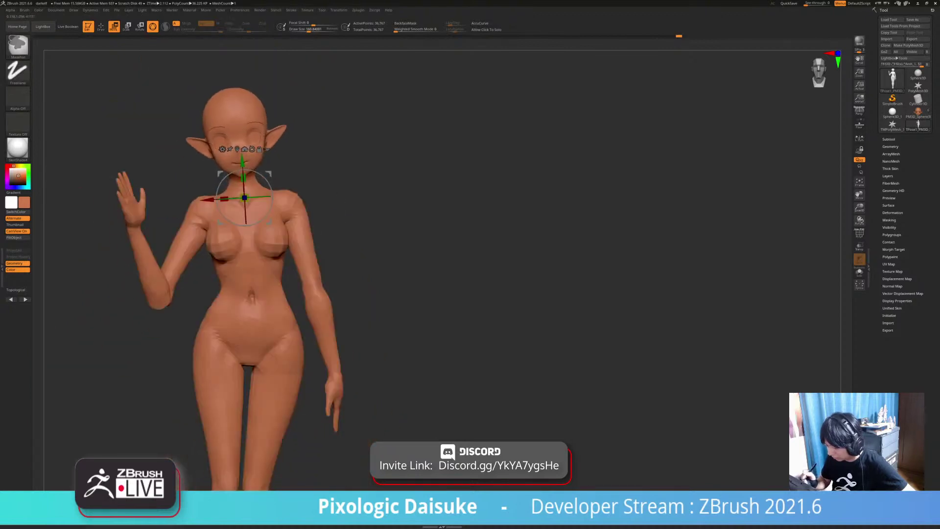
Step: Isolate the raised right arm at the shoulder with a topological mask, adjust its placement slightly, and clear the mask
right_click_drag(245, 211, 282, 203, "alt")
left_click_drag(268, 120, 263, 129, "ctrl")
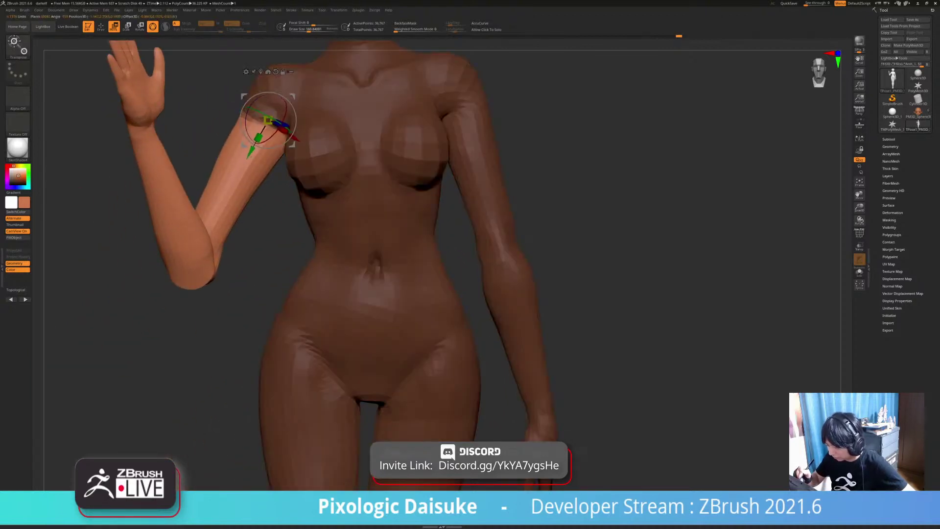
right_click_drag(274, 128, 252, 236, "alt")
mouse_move(272, 236)
left_mouse_down()
mouse_move(262, 238)
mouse_move(274, 254)
left_mouse_up()
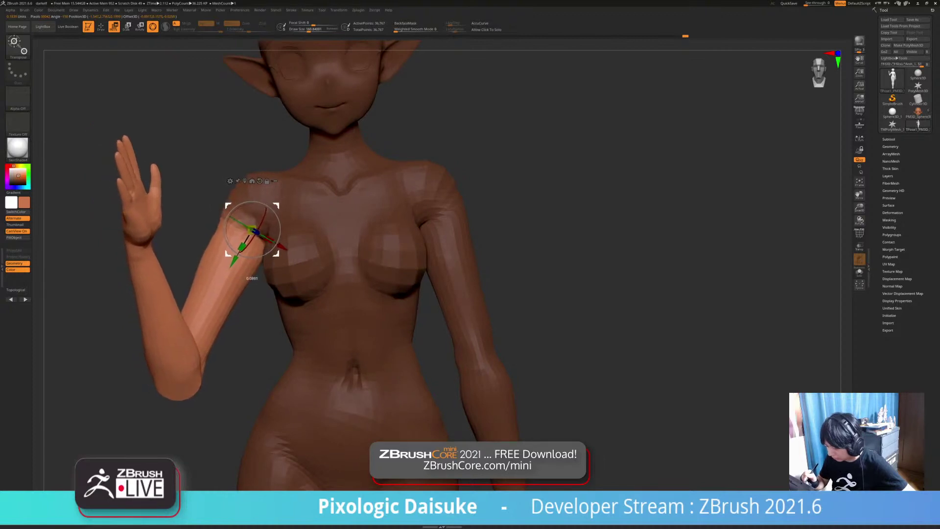
right_click_drag(275, 254, 252, 207, "ctrl")
left_click_drag(213, 159, 220, 169, "ctrl")
Step: Mask everything below the waist, place the pivot inside the waist in side view, adjust the upper body's lean, and clear the mask
right_click_drag(221, 169, 384, 173)
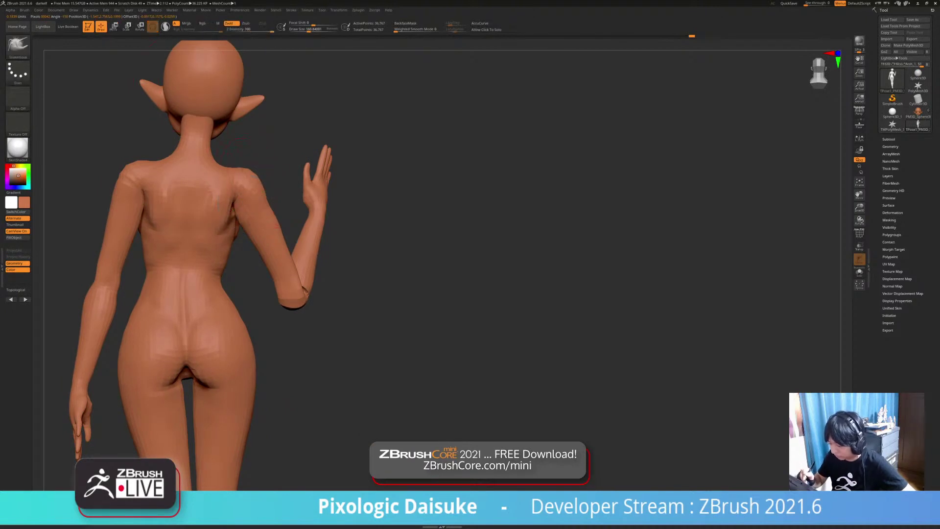
right_click_drag(263, 195, 129, 172, "ctrl")
right_click_drag(331, 235, 291, 224)
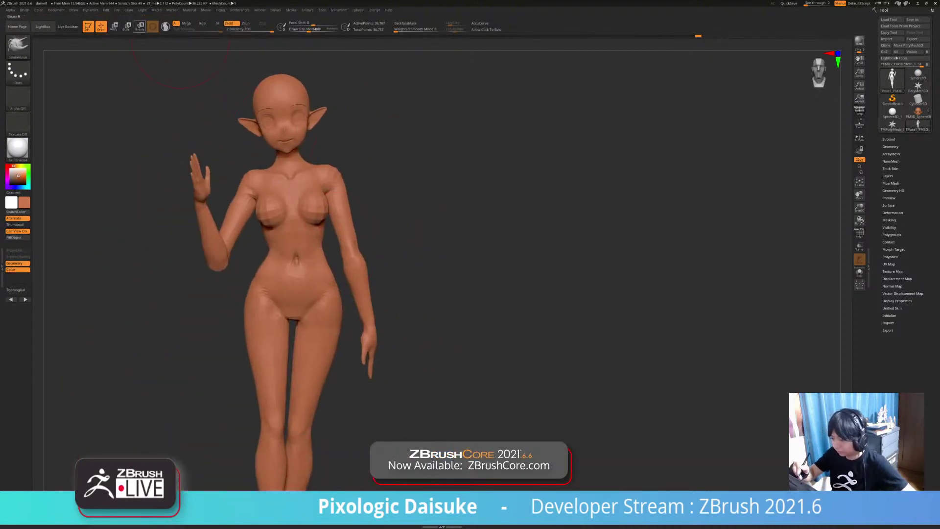
left_click(140, 28)
mouse_move(299, 169)
right_mouse_down()
mouse_move(274, 169)
mouse_move(316, 172)
right_mouse_up()
left_click(282, 172, "ctrl")
left_click_drag(213, 60, 357, 166, "ctrl+alt")
right_click_drag(343, 235, 262, 250)
right_click_drag(262, 250, 307, 246, "ctrl")
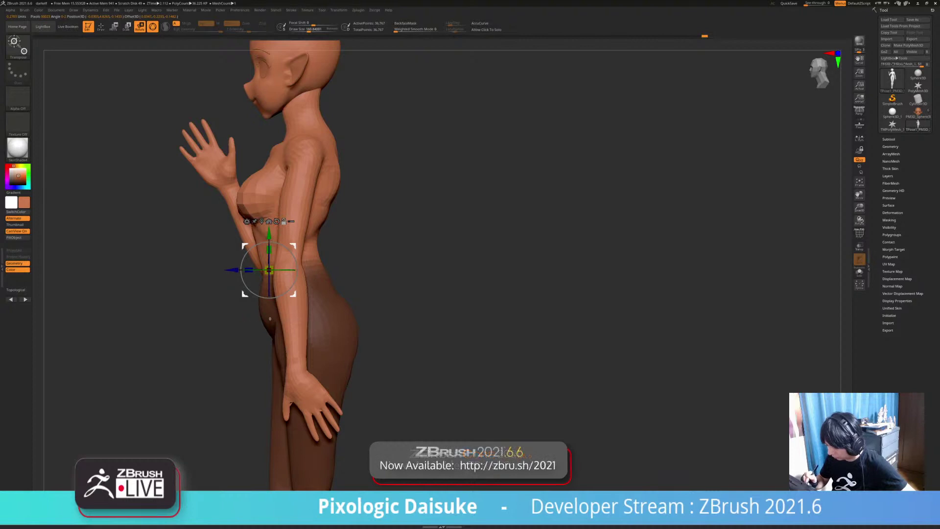
left_click_drag(292, 247, 319, 256, "alt")
right_click_drag(333, 264, 330, 237, "ctrl")
right_click_drag(330, 238, 477, 193)
left_click_drag(470, 196, 482, 208, "ctrl")
Step: Try to change the right knee's bend with the lower leg isolated by a topological mask, undo the rotation, and clear the mask
right_click_drag(477, 210, 461, 181)
left_click_drag(315, 326, 318, 321, "ctrl")
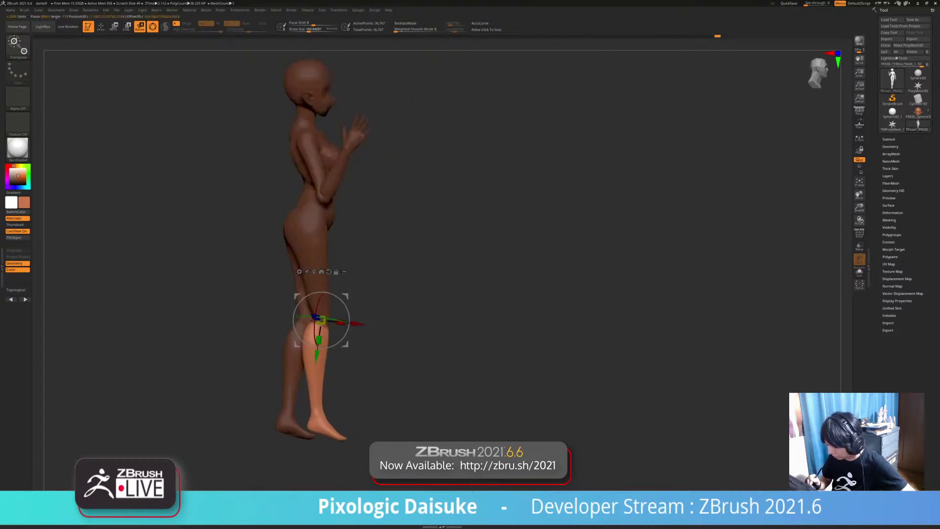
left_click(328, 272, "alt")
right_click_drag(343, 275, 338, 227, "alt")
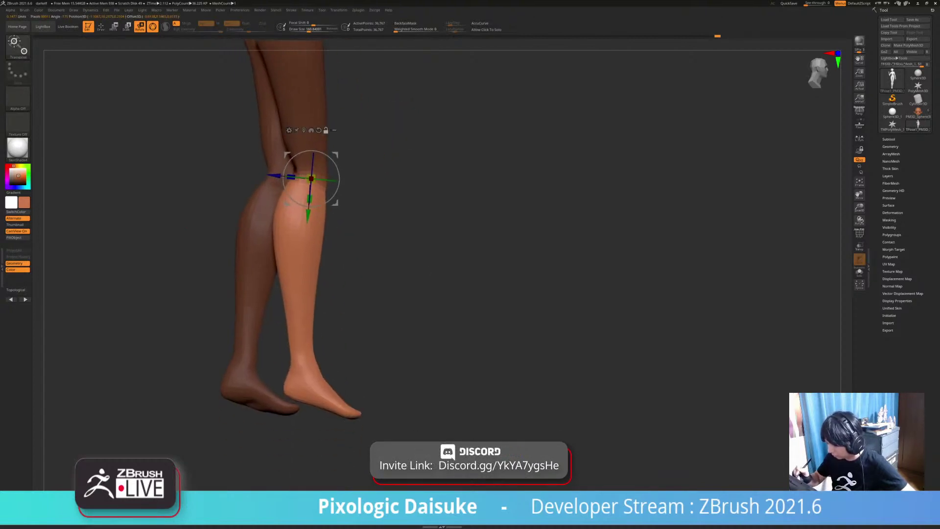
left_click_drag(313, 206, 309, 206)
key("ctrl+z")
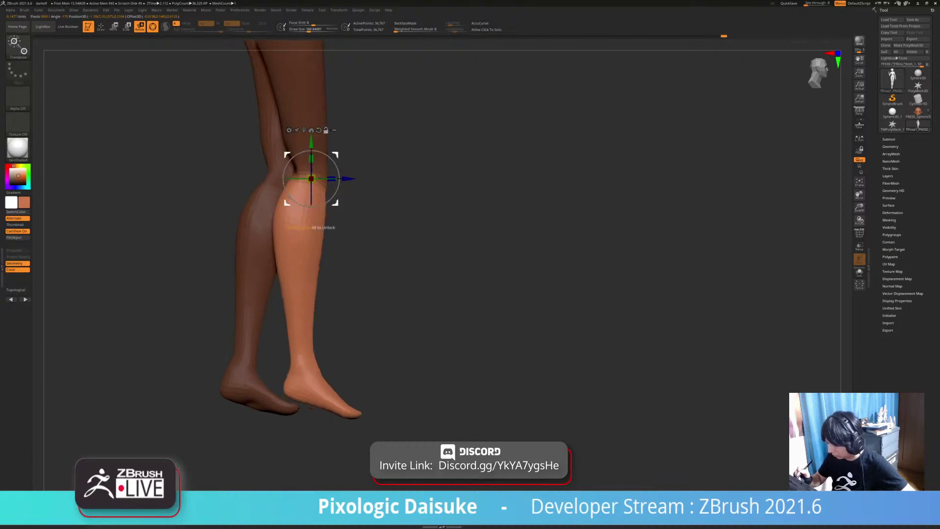
left_click_drag(313, 144, 313, 171, "alt")
left_click_drag(362, 313, 375, 331, "ctrl")
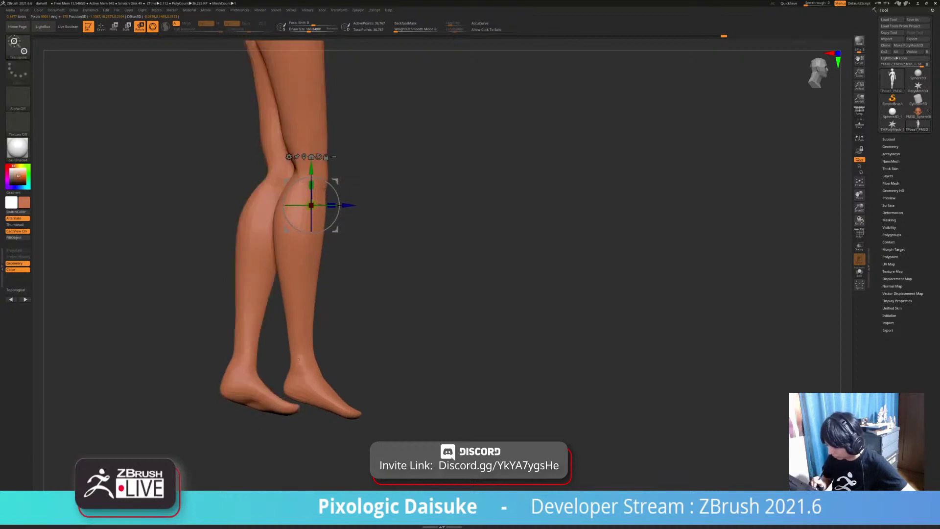
Step: Isolate the front of the right foot with a topological mask, rotate it slightly in side view, and clear the mask
left_click_drag(291, 364, 277, 291, "alt")
key("w")
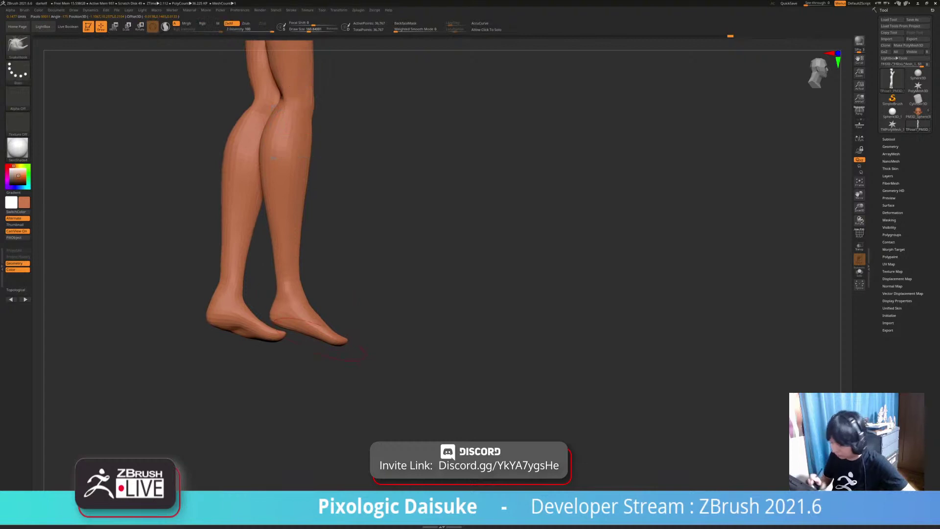
right_click_drag(372, 274, 360, 184, "ctrl")
left_click_drag(306, 309, 321, 319, "ctrl")
left_click(327, 321, "ctrl")
mouse_move(421, 323)
right_mouse_down()
mouse_move(337, 329)
mouse_move(413, 323)
right_mouse_up()
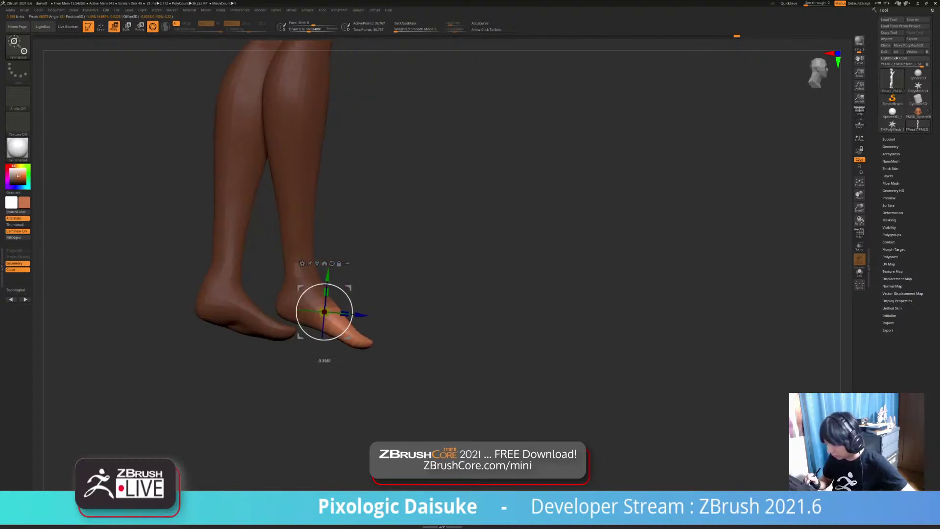
left_click_drag(351, 320, 349, 324)
right_click_drag(386, 343, 385, 303, "ctrl")
right_click_drag(385, 303, 355, 255, "alt")
left_click_drag(362, 260, 379, 276, "ctrl")
right_click_drag(372, 274, 370, 347, "alt")
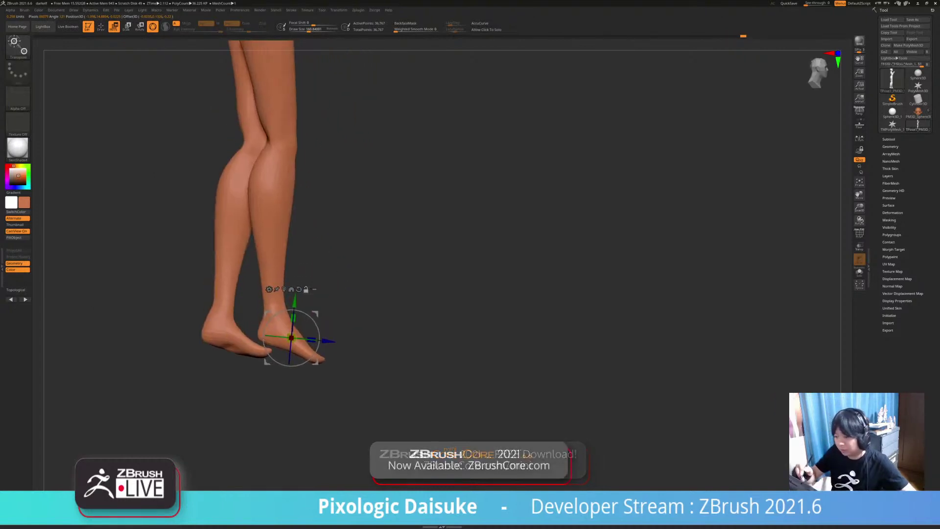
Step: Reshape the underside of the right foot with the brush and smooth the deformed foot surface
key("q")
mouse_move(306, 332)
right_mouse_down("alt")
mouse_move(302, 302)
mouse_move(292, 325)
mouse_move(308, 348)
right_mouse_up("alt")
mouse_move(441, 338)
right_mouse_down()
mouse_move(392, 333)
mouse_move(351, 297)
mouse_move(357, 302)
right_mouse_up()
left_click_drag(369, 308, 366, 300)
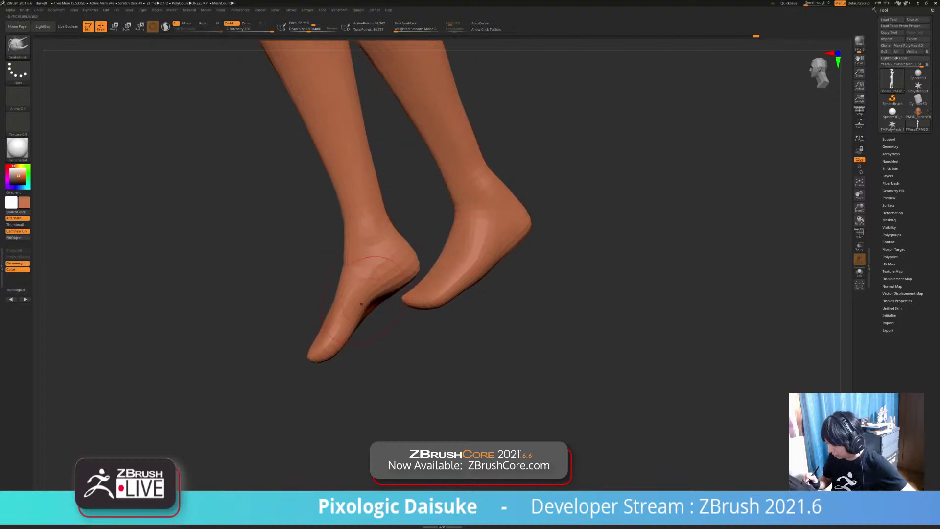
mouse_move(366, 300)
right_mouse_down("ctrl")
mouse_move(367, 262)
mouse_move(356, 321)
mouse_move(323, 313)
right_mouse_up("ctrl")
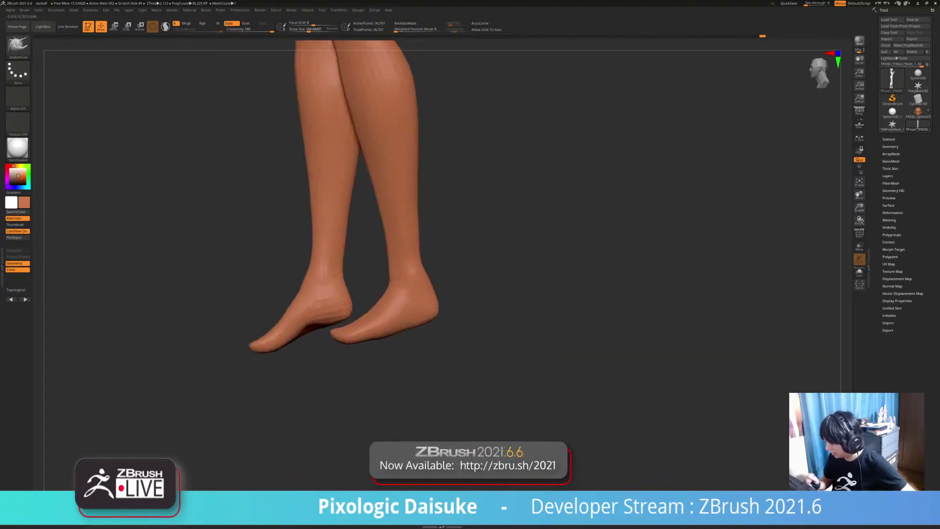
right_click_drag(371, 335, 417, 315)
left_click_drag(421, 298, 409, 310, "shift")
mouse_move(431, 325)
right_mouse_down()
mouse_move(417, 334)
mouse_move(426, 331)
mouse_move(422, 297)
mouse_move(362, 381)
mouse_move(360, 345)
mouse_move(334, 381)
mouse_move(353, 377)
mouse_move(343, 342)
right_mouse_up()
Step: Isolate the left lower leg with a topological mask at the knee, adjust its angle in front view, and clear the mask
left_click(141, 28)
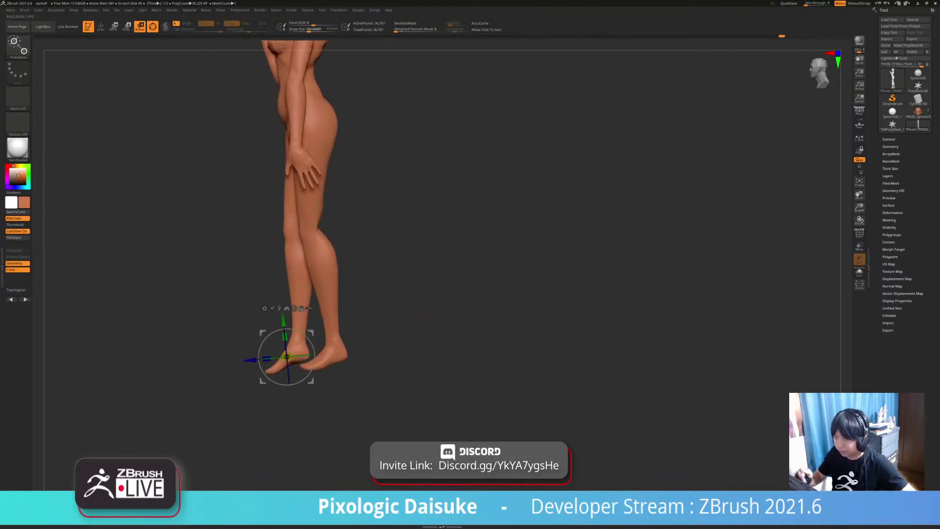
right_click_drag(315, 274, 317, 299, "alt")
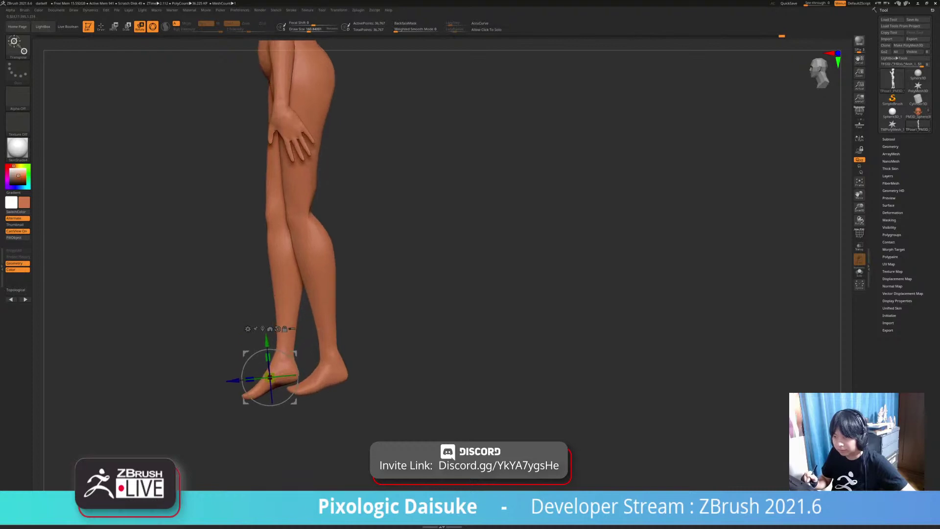
left_click_drag(298, 224, 303, 236, "ctrl")
right_click_drag(314, 255, 350, 235, "ctrl")
left_click_drag(357, 251, 348, 254, "alt")
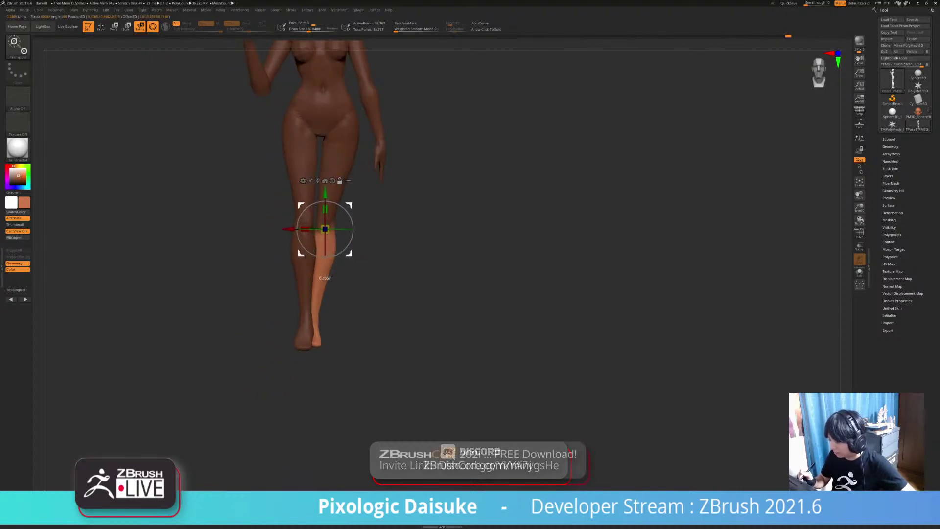
right_click_drag(348, 254, 326, 303)
left_click_drag(372, 304, 397, 326, "ctrl")
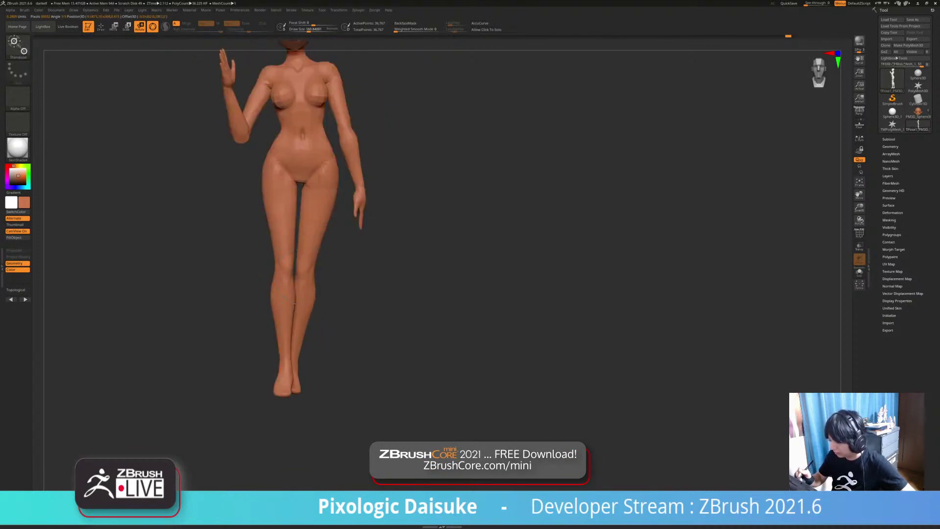
Step: Isolate the whole left leg from the hip, rotate it slightly in front view and backward in side view, and clear the mask
left_click_drag(325, 168, 322, 189, "ctrl")
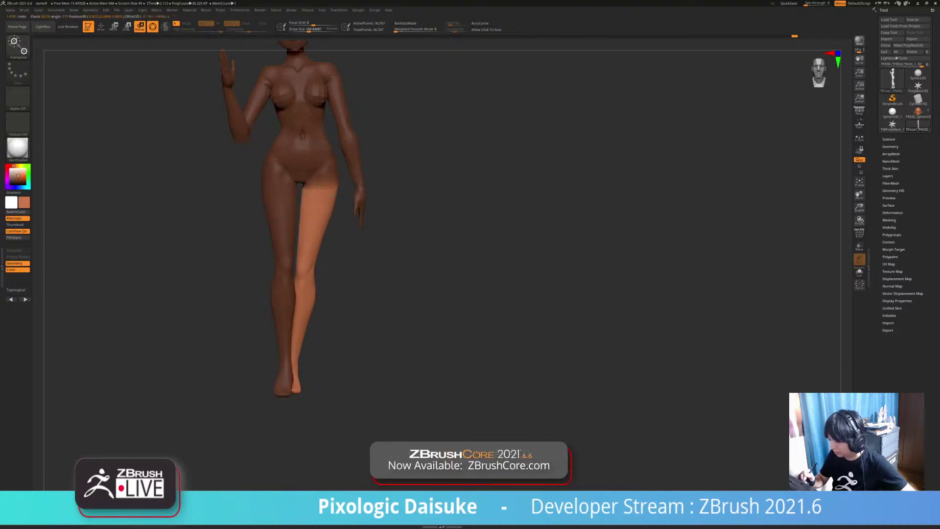
left_click_drag(324, 197, 326, 197)
right_click_drag(361, 197, 361, 169, "ctrl")
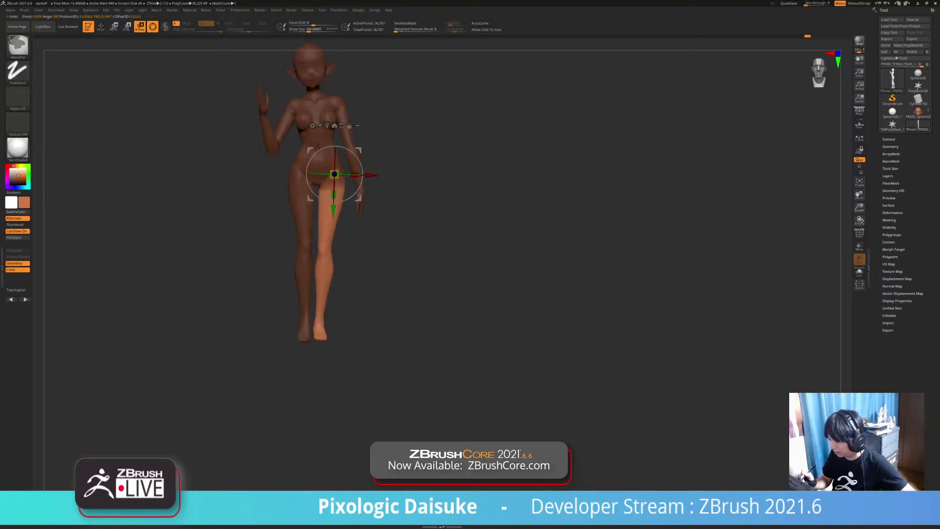
right_click_drag(313, 254, 358, 255)
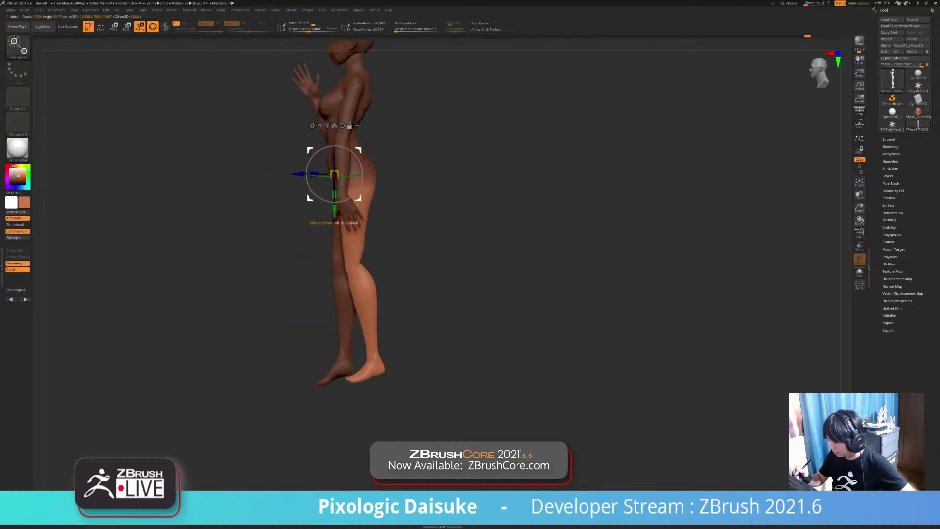
left_click_drag(338, 195, 340, 195)
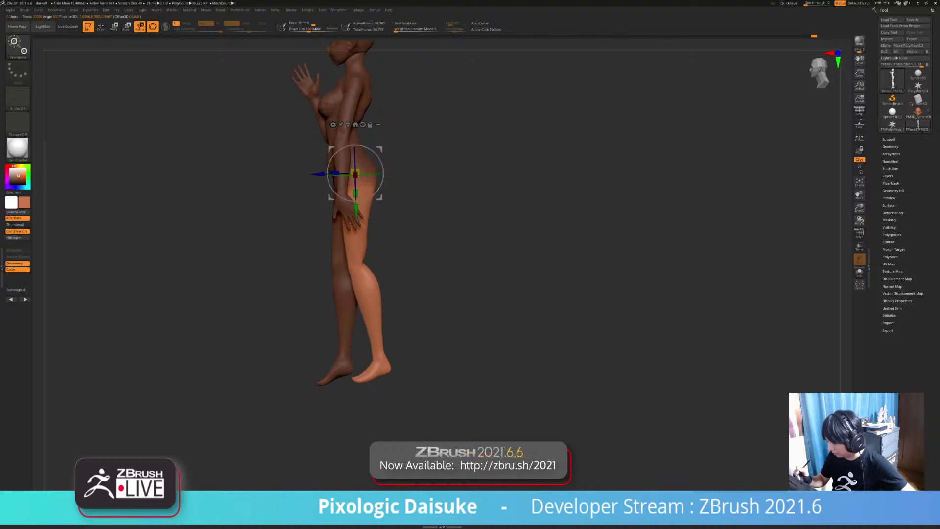
right_click_drag(357, 255, 314, 254)
left_click_drag(382, 264, 401, 284, "ctrl")
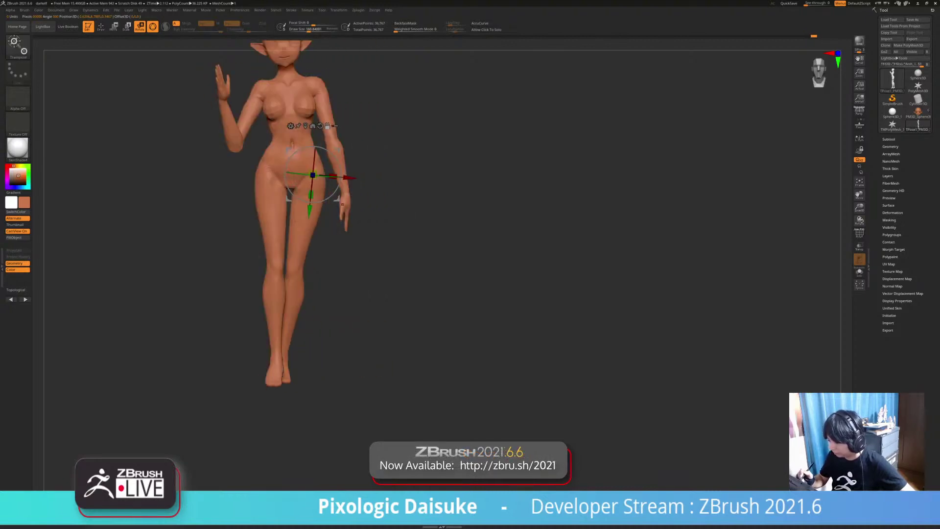
Step: Mask the upper body down to the waist, adjust the rotation of the hips and legs, and clear the mask
right_click_drag(381, 274, 406, 305, "alt")
left_click_drag(306, 57, 314, 174, "ctrl")
right_click_drag(315, 174, 303, 222, "ctrl")
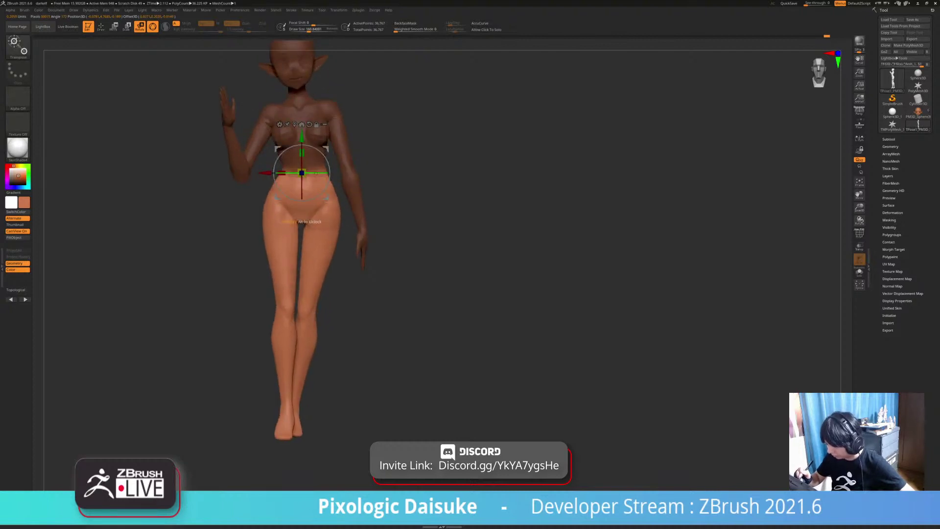
right_click_drag(334, 205, 397, 161)
left_click_drag(431, 127, 448, 147, "ctrl")
right_click_drag(417, 88, 430, 210, "ctrl")
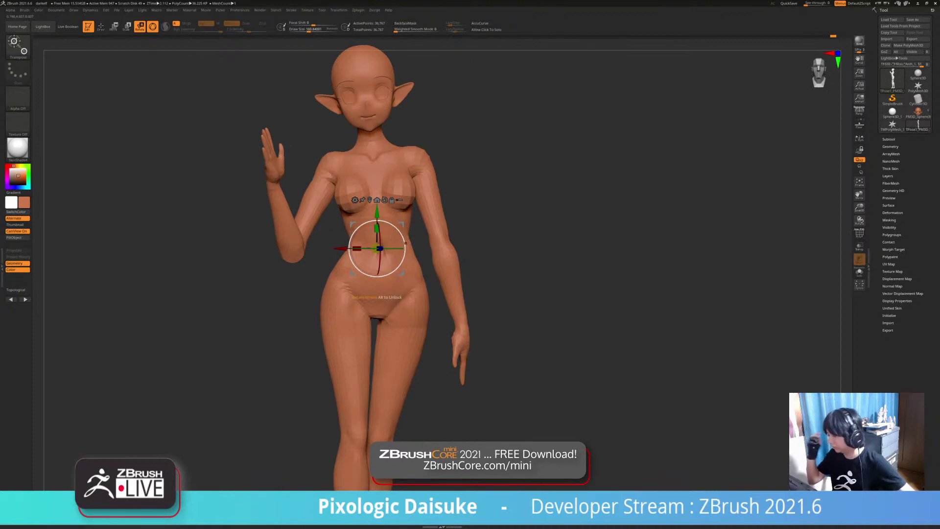
Step: Try to isolate the raised right hand with a topological mask at the wrist
right_click_drag(274, 254, 275, 280, "ctrl")
left_click(275, 280, "ctrl")
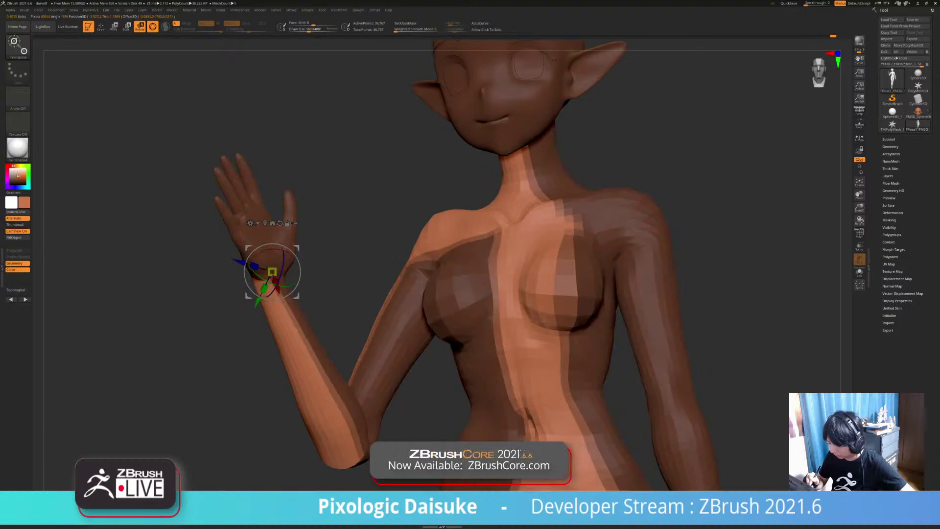
left_click_drag(274, 269, 275, 290, "ctrl")
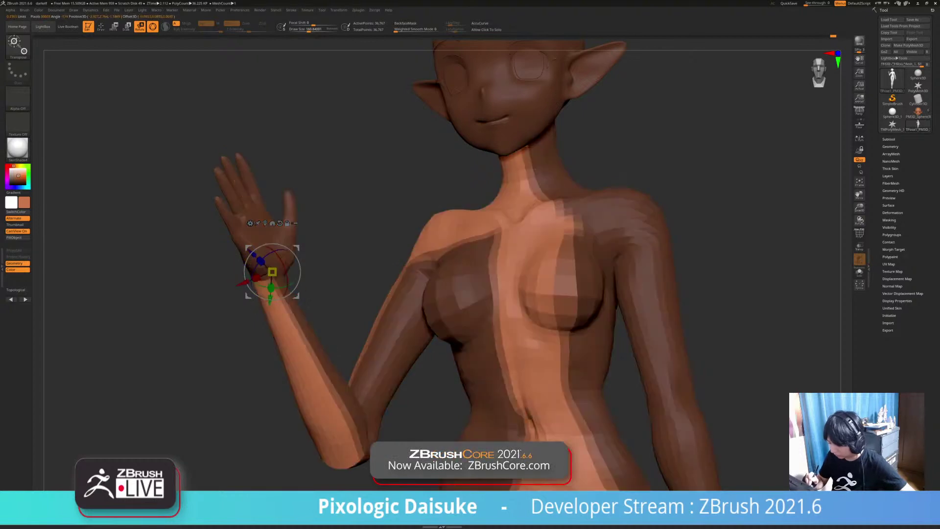
key("ctrl+z")
left_click(275, 290, "ctrl")
Step: Isolate the raised right hand at the wrist, adjust its rotation, and clear the mask
mouse_move(206, 318)
left_mouse_down()
mouse_move(299, 278)
mouse_move(297, 269)
mouse_move(142, 323)
mouse_move(211, 323)
left_mouse_up()
right_click_drag(210, 323, 211, 353, "ctrl")
left_click_drag(161, 323, 245, 323)
left_click_drag(392, 304, 298, 269)
right_click_drag(509, 313, 504, 274, "ctrl")
left_click_drag(548, 284, 568, 303, "ctrl")
right_click_drag(490, 283, 371, 127, "alt")
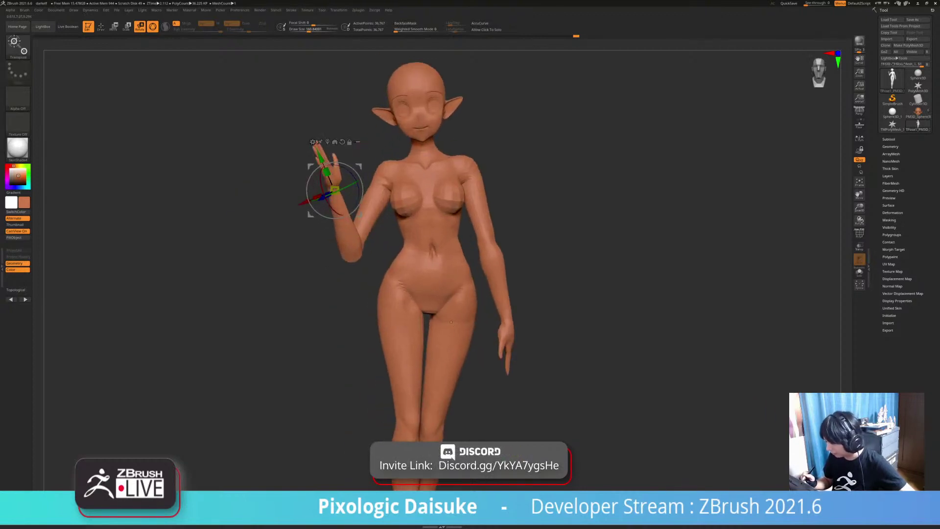
left_click_drag(325, 169, 333, 196, "ctrl")
right_click_drag(334, 197, 257, 168, "alt")
key("ctrl+shift+a")
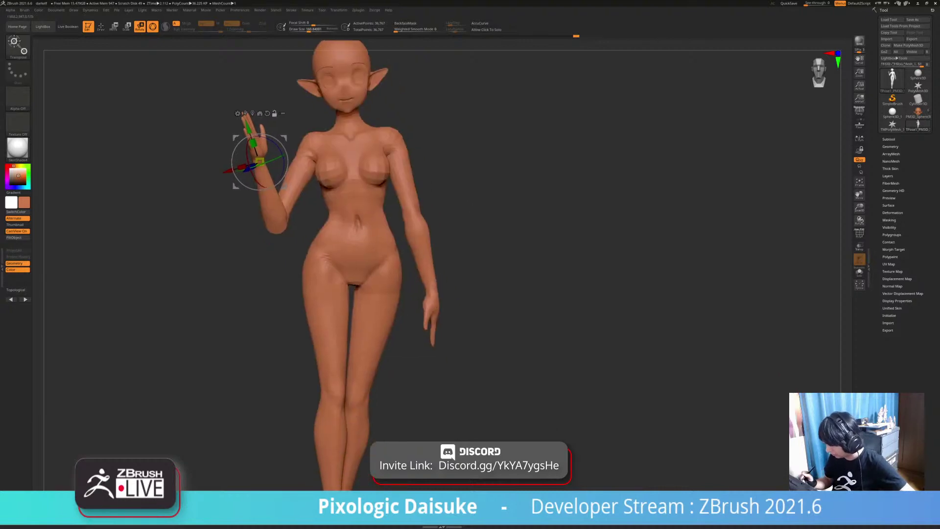
Step: Isolate the lowered left hand with a topological mask at the wrist, rotate it in front view, and clear the mask
mouse_move(435, 300)
left_mouse_down("ctrl")
mouse_move(431, 287)
mouse_move(431, 300)
left_mouse_up("ctrl")
left_click(459, 290, "alt")
left_click_drag(578, 274, 450, 221)
left_click(416, 235, "alt")
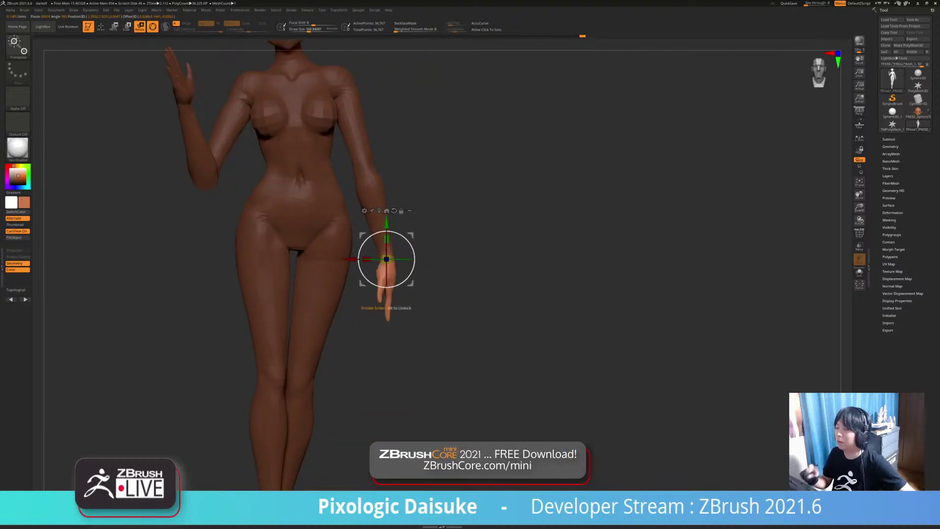
left_click_drag(494, 230, 397, 264)
right_click_drag(452, 294, 455, 243, "ctrl")
left_click_drag(456, 243, 465, 255, "ctrl")
left_click_drag(462, 244, 450, 276, "alt")
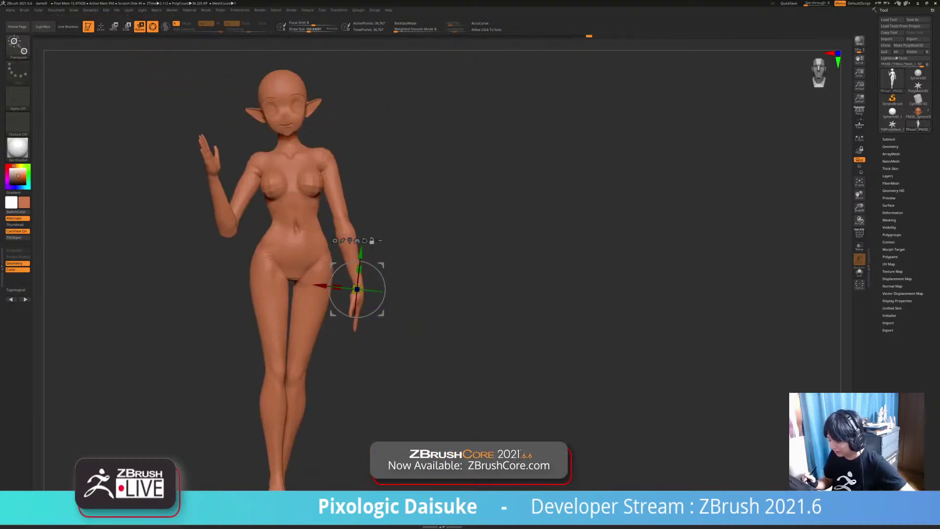
Step: Examine the body's polygroups and wireframe, and review the pose from several angles
key("q")
mouse_move(300, 210)
right_mouse_down("ctrl")
mouse_move(297, 245)
mouse_move(300, 216)
mouse_move(318, 245)
mouse_move(355, 245)
mouse_move(342, 210)
mouse_move(313, 212)
right_mouse_up("ctrl")
left_click(859, 234)
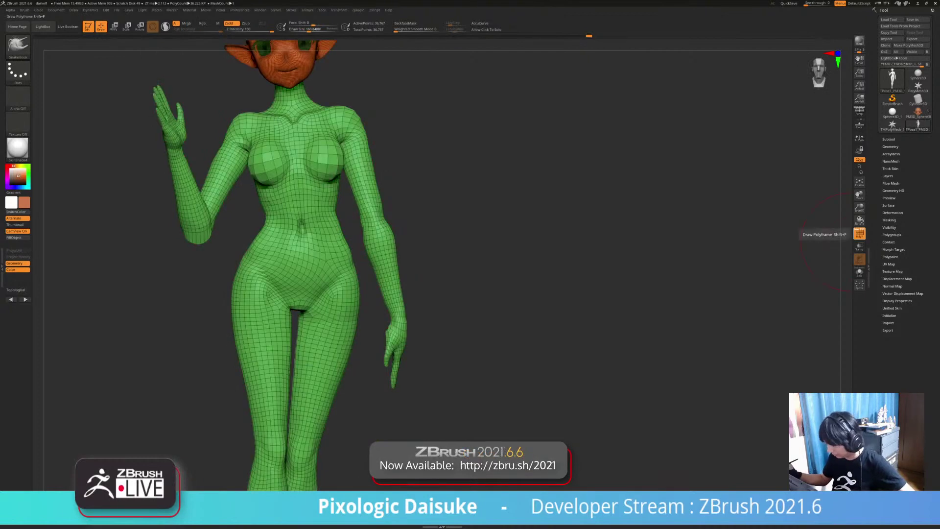
left_click(860, 235)
left_click(860, 235)
left_click(860, 235)
right_click_drag(338, 235, 372, 236)
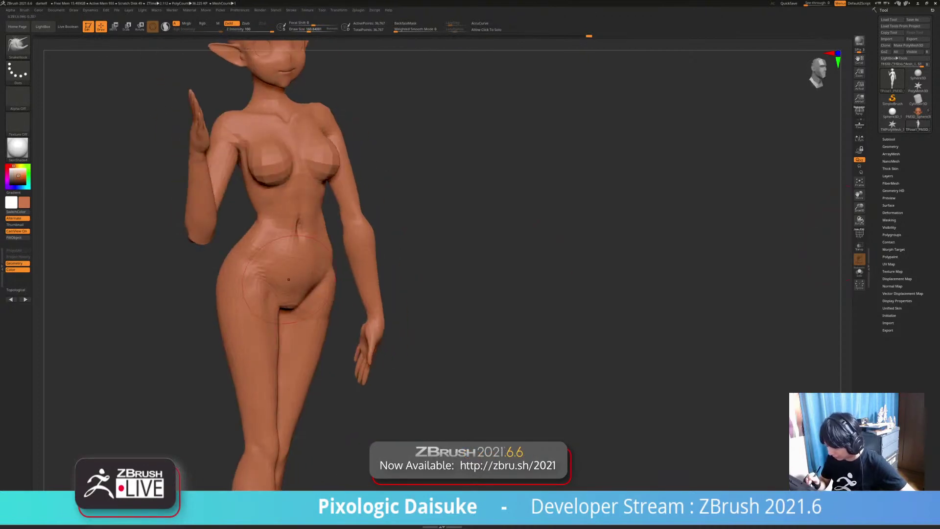
right_click_drag(289, 280, 367, 194)
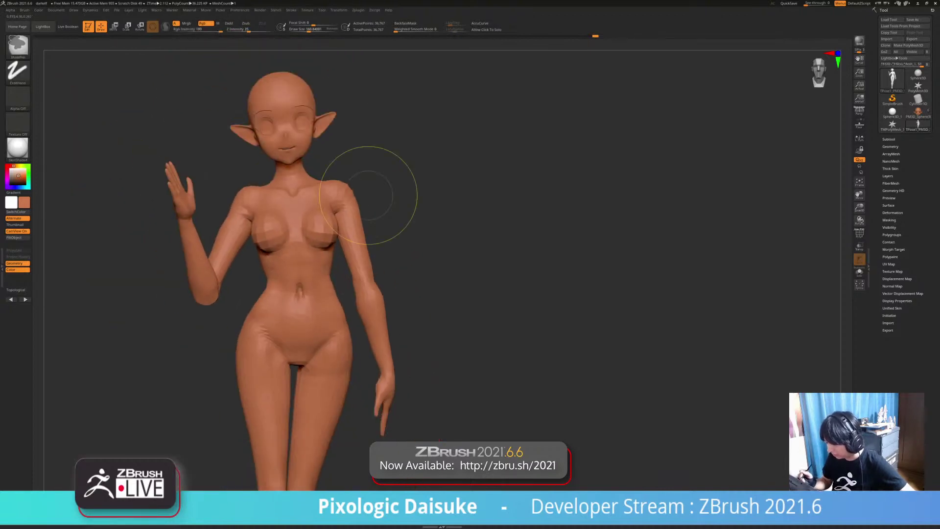
right_click_drag(471, 317, 651, 227, "alt")
mouse_move(363, 281)
right_mouse_down()
mouse_move(540, 286)
mouse_move(511, 261)
right_mouse_up()
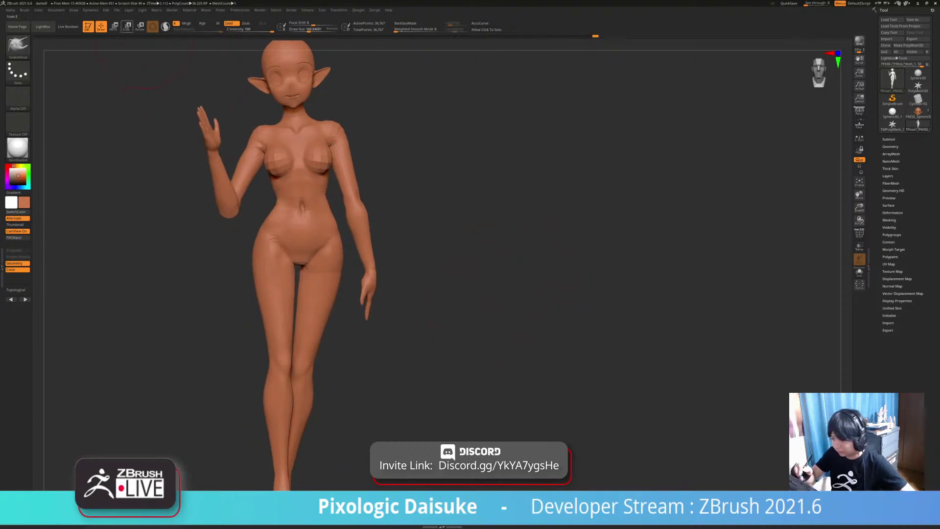
Step: Isolate the whole left arm with a topological mask starting at the shoulder
left_click(114, 27)
right_click_drag(372, 195, 358, 245, "alt")
left_click_drag(322, 141, 338, 164, "ctrl")
right_click_drag(353, 196, 254, 197)
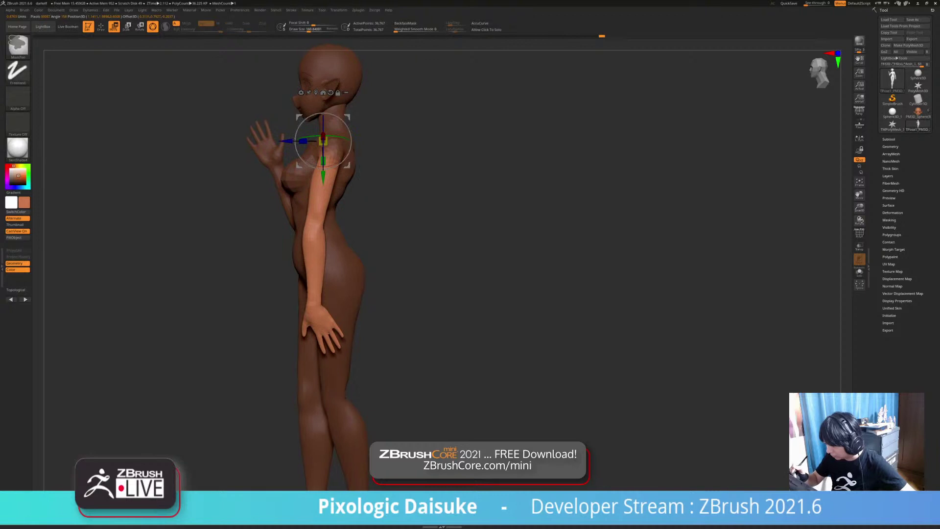
key("ctrl+i")
right_click_drag(351, 144, 338, 130, "ctrl")
mouse_move(337, 130)
right_mouse_down()
mouse_move(424, 128)
mouse_move(329, 127)
right_mouse_up()
key("ctrl+i")
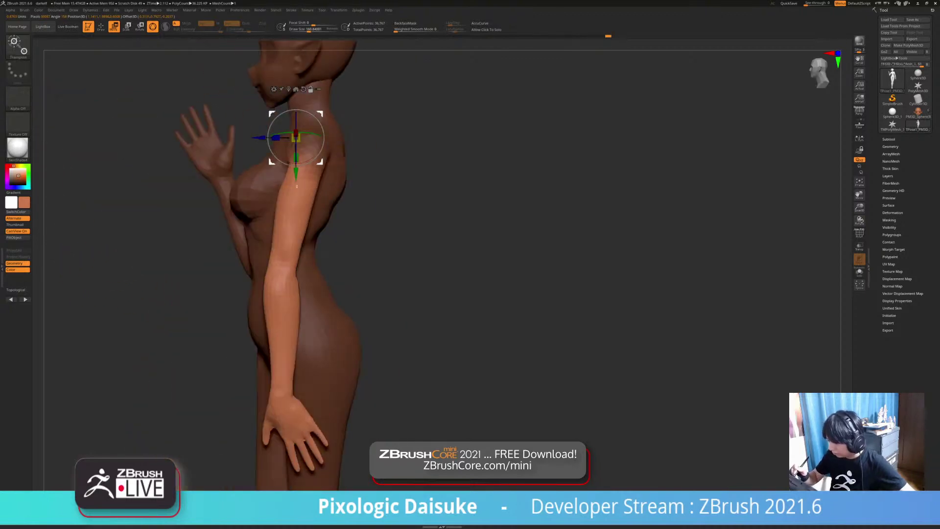
Step: Rotate the left arm at the shoulder inward against the hip, checking side and front views, and clear the mask
left_click(317, 105, "alt")
left_click_drag(330, 135, 333, 139)
right_click_drag(335, 141, 425, 134)
left_click_drag(338, 136, 338, 135)
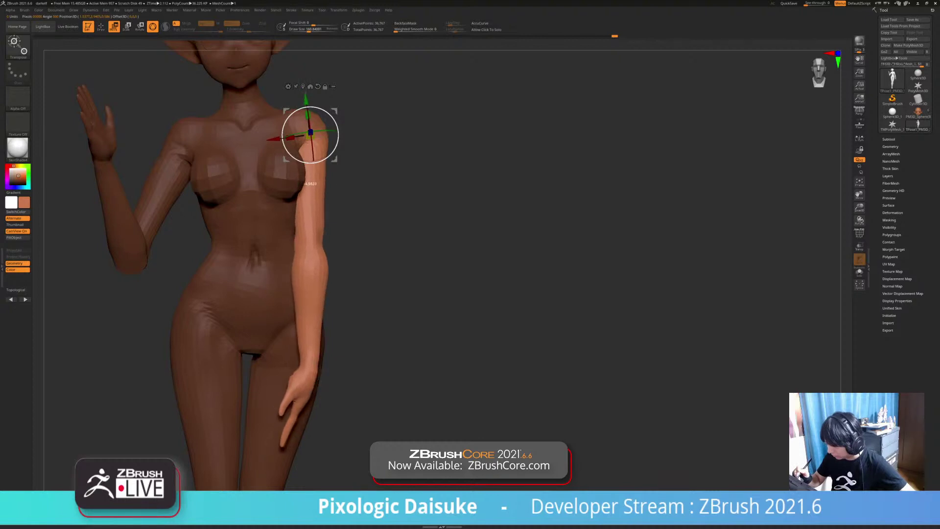
right_click_drag(357, 142, 272, 142)
left_click_drag(338, 135, 338, 135)
right_click_drag(357, 142, 421, 142, "shift")
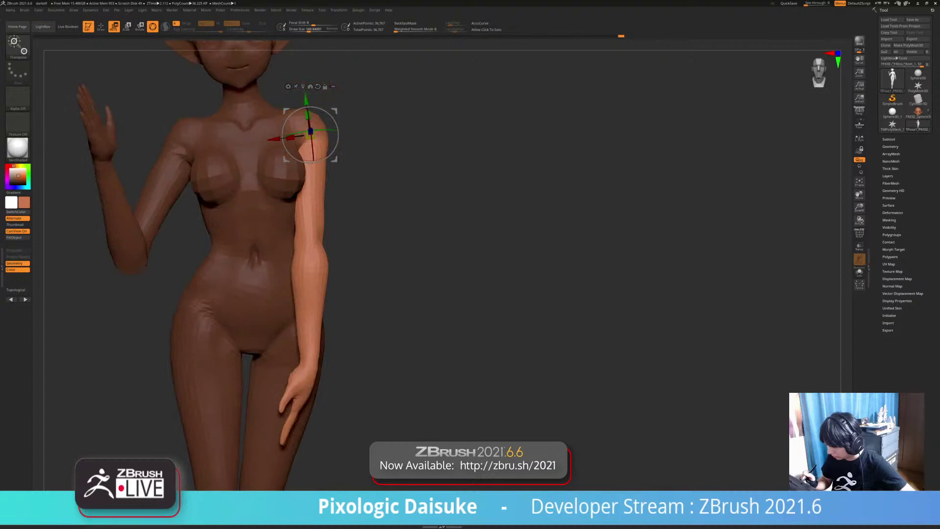
left_click_drag(421, 196, 441, 215, "ctrl")
Step: Try isolating the left forearm with a topological mask at the elbow and twisting it
right_click_drag(440, 216, 362, 200, "ctrl")
left_click_drag(279, 237, 274, 266, "ctrl")
right_click_drag(362, 220, 440, 220, "shift")
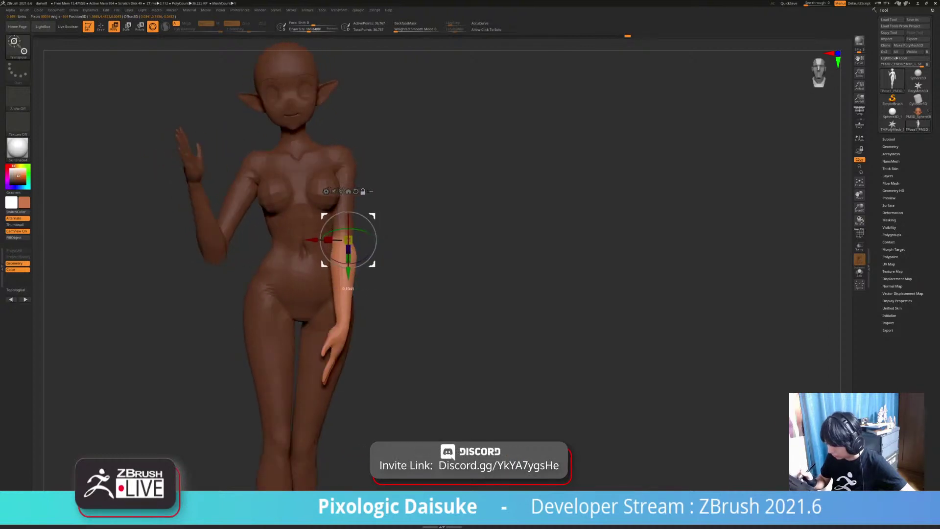
left_click_drag(421, 255, 418, 235, "alt")
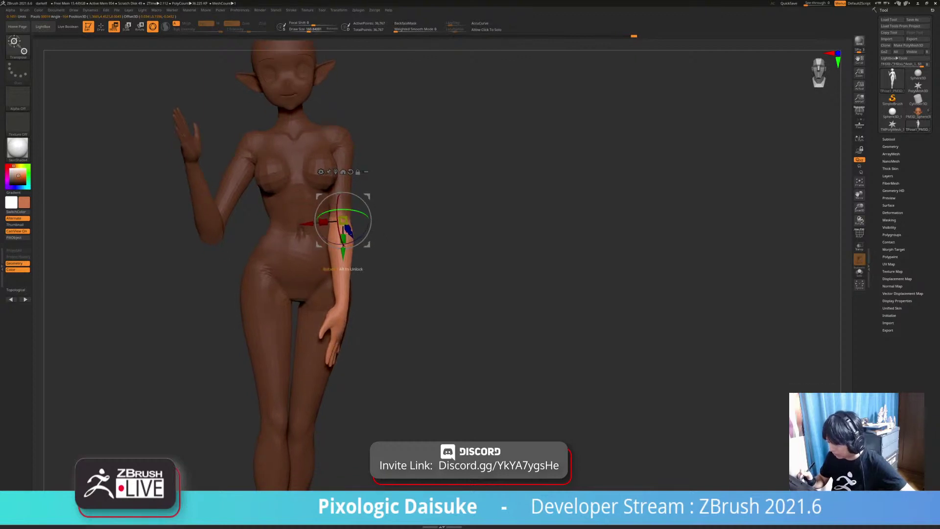
left_click_drag(489, 245, 399, 245)
left_click_drag(342, 250, 338, 250)
Step: Try bending the left forearm forward at the elbow, and clear the mask
left_click_drag(421, 245, 524, 250)
left_click_drag(450, 254, 417, 247, "alt")
left_click_drag(470, 250, 467, 298)
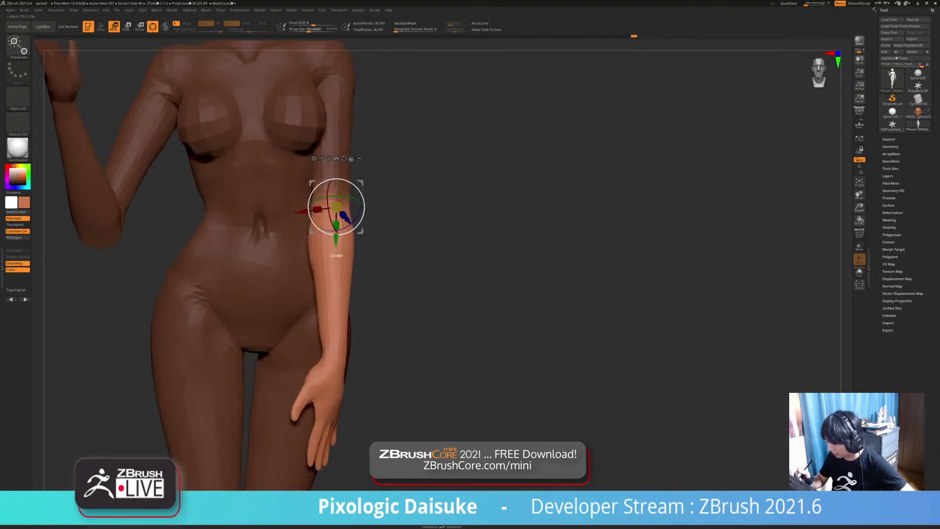
left_click_drag(364, 211, 362, 219)
left_click_drag(440, 293, 401, 249, "alt")
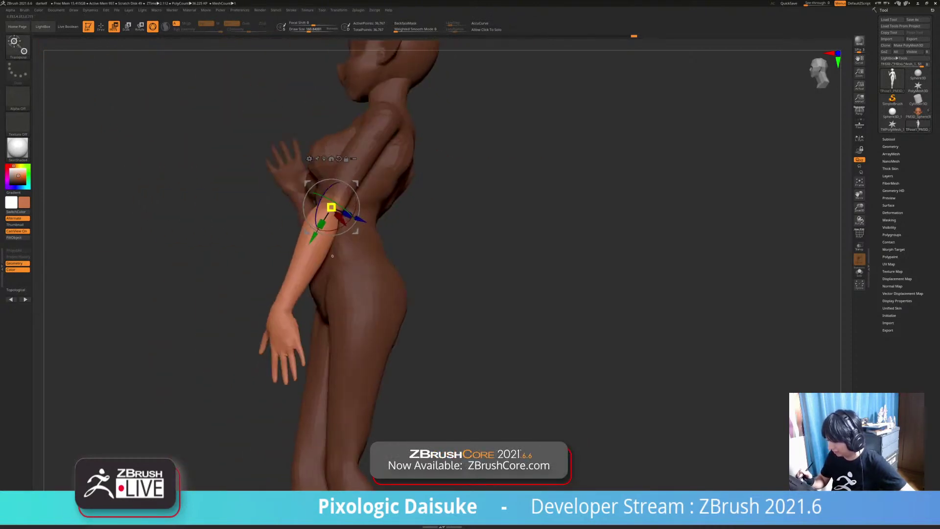
left_click_drag(465, 235, 490, 313, "ctrl")
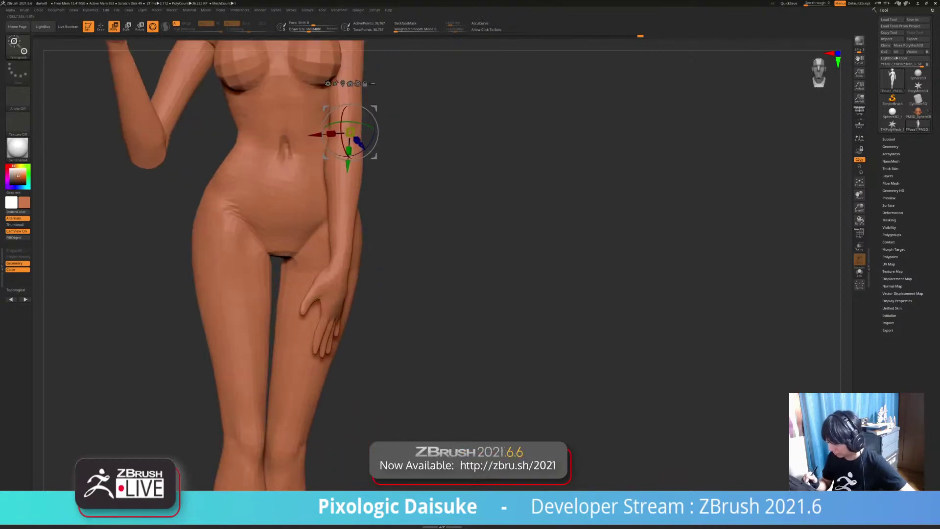
Step: Try to isolate the left hand at the wrist and rotate it against the thigh
left_click_drag(342, 271, 340, 280, "ctrl")
mouse_move(440, 274)
left_mouse_down()
mouse_move(372, 275)
mouse_move(445, 274)
mouse_move(423, 274)
left_mouse_up()
left_click_drag(319, 279, 321, 266)
mouse_move(440, 274)
left_mouse_down()
mouse_move(368, 274)
mouse_move(436, 294)
left_mouse_up()
mouse_move(372, 274)
left_mouse_down()
mouse_move(441, 274)
mouse_move(458, 294)
left_mouse_up()
Step: Undo the left hand and left forearm adjustments
key("ctrl+z")
key("ctrl+z")
key("ctrl+z")
key("ctrl+z")
key("ctrl+z")
key("ctrl+z")
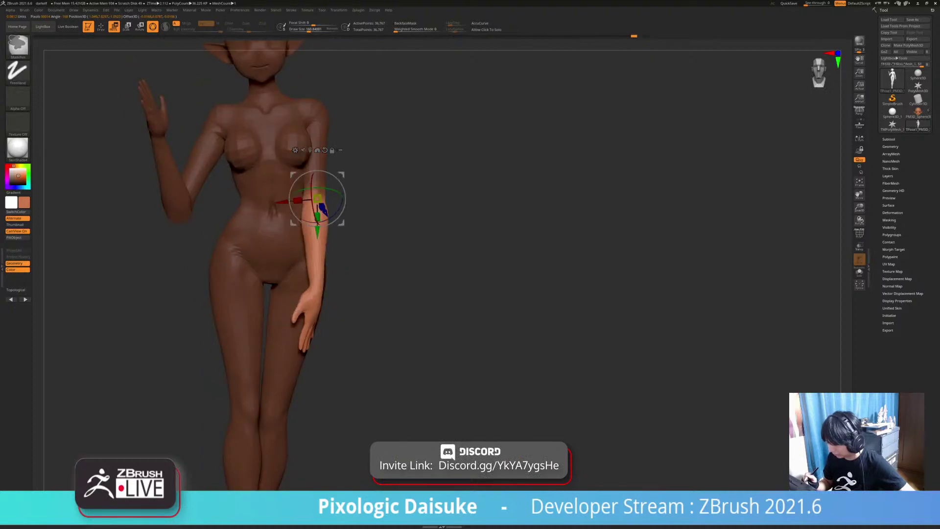
left_click_drag(416, 221, 448, 294, "alt")
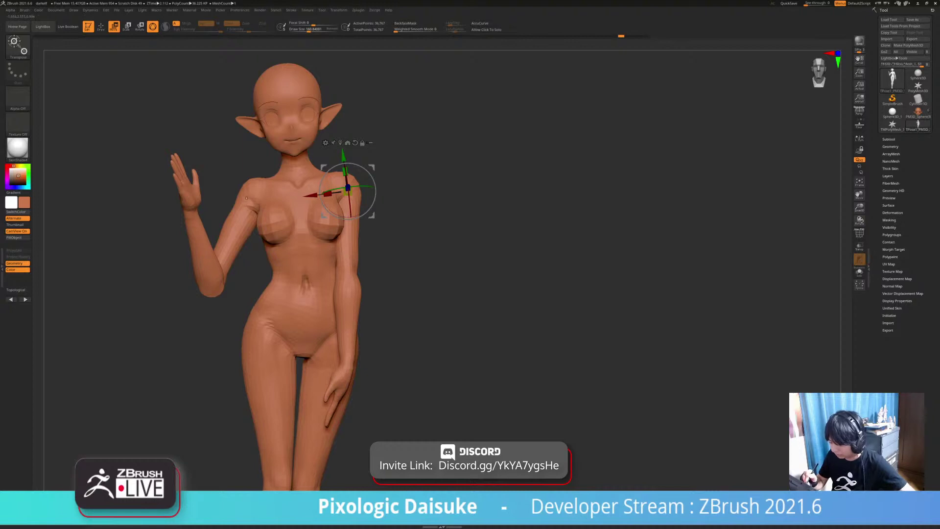
Step: Isolate the raised right forearm with a topological mask at the elbow
left_click_drag(421, 274, 553, 279)
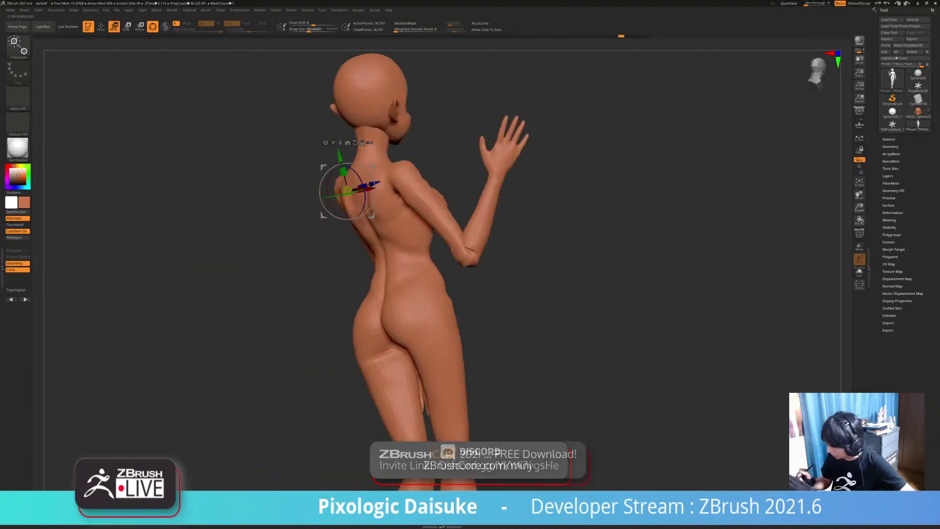
left_click_drag(465, 255, 478, 248, "ctrl")
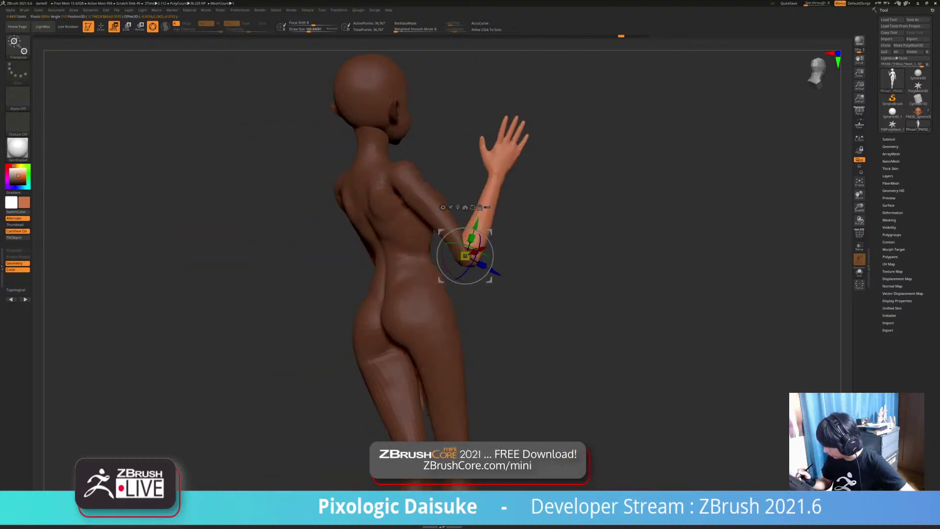
left_click_drag(600, 248, 429, 275, "alt")
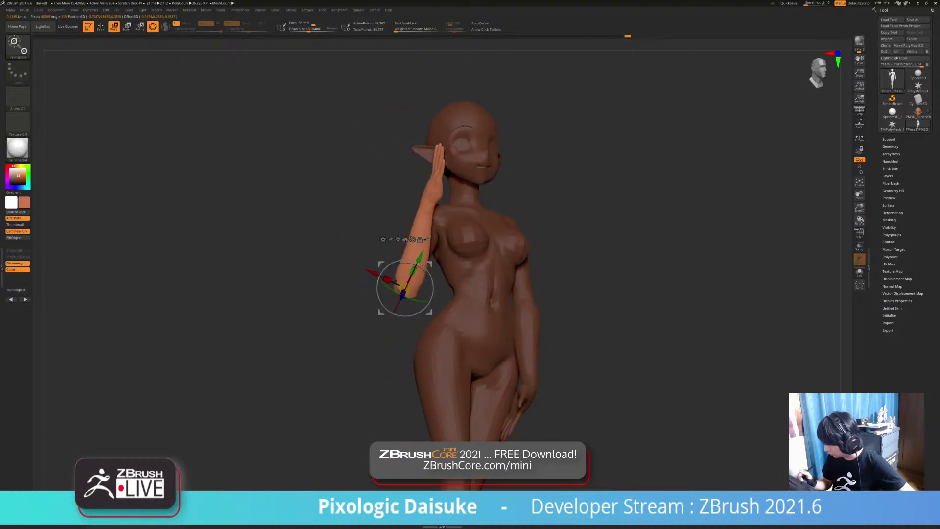
left_click_drag(594, 343, 511, 365)
key("ctrl+z")
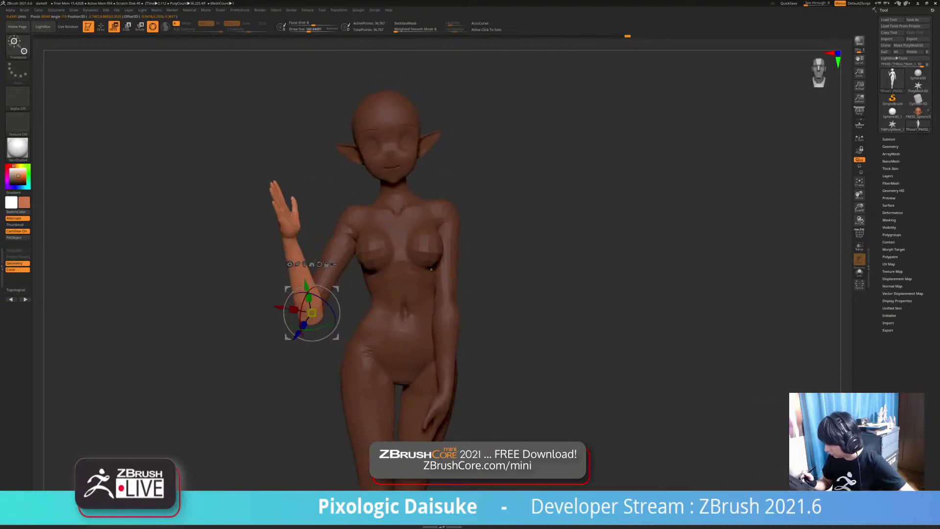
key("ctrl+z")
Step: Swing the right forearm down about the elbow so the arm is lowered with the palm facing forward
left_click_drag(587, 294, 607, 306)
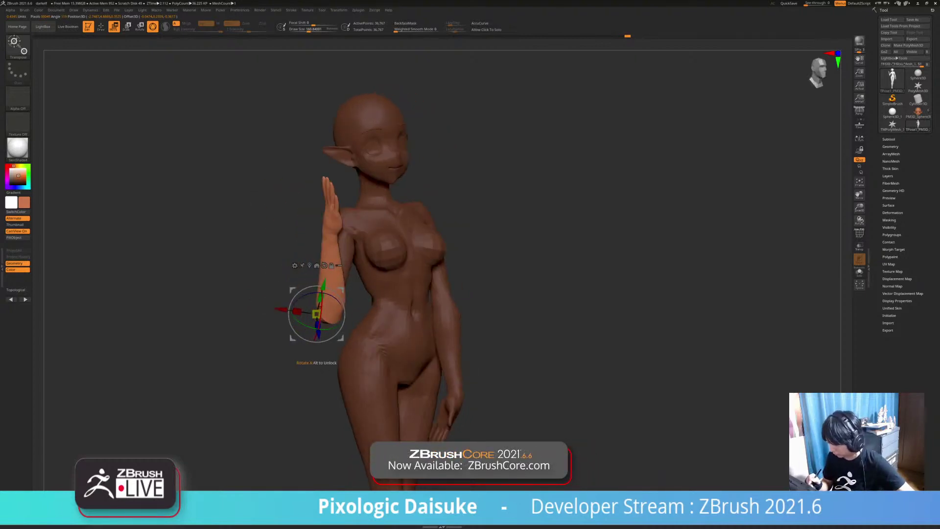
left_click_drag(321, 300, 318, 339)
left_click_drag(563, 304, 544, 298)
right_click_drag(336, 277, 318, 275)
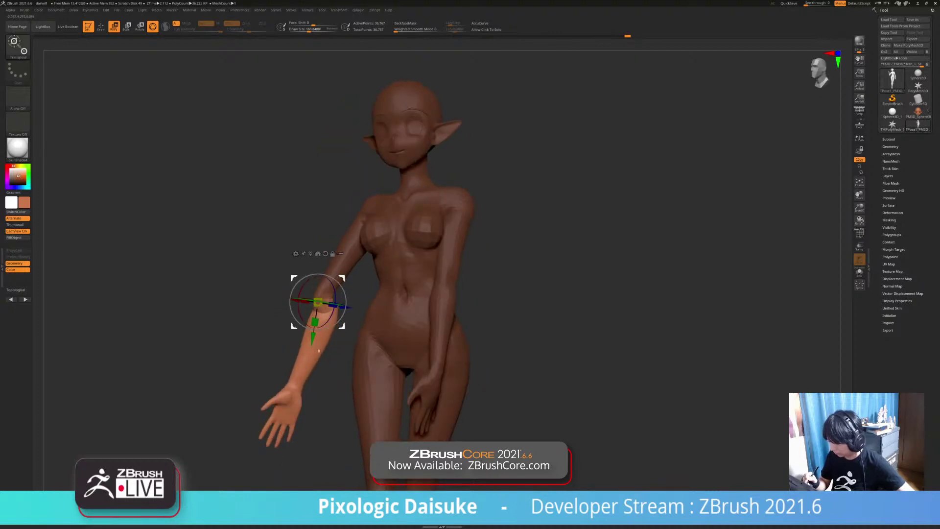
left_click_drag(342, 278, 336, 271)
Step: Refine the right forearm's rotation at the elbow from side and front views, and clear the mask
left_click(101, 26)
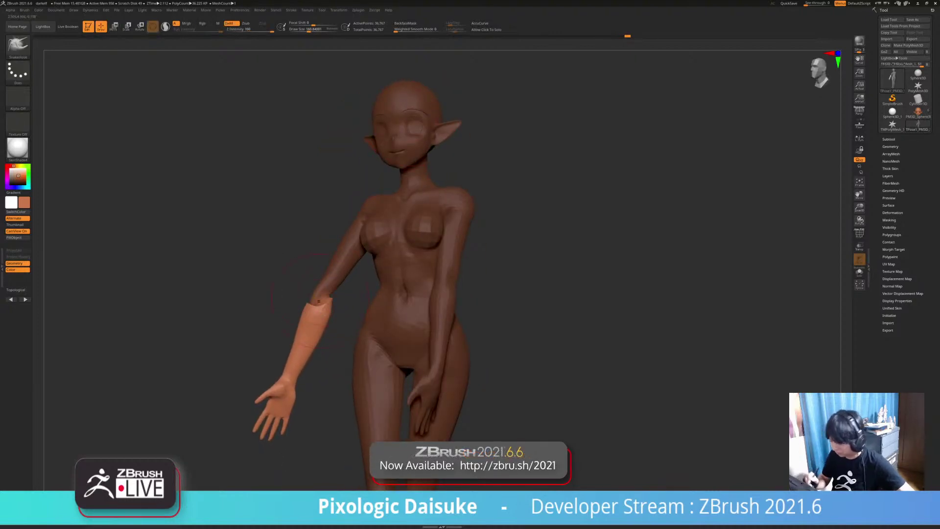
right_click_drag(306, 333, 374, 259)
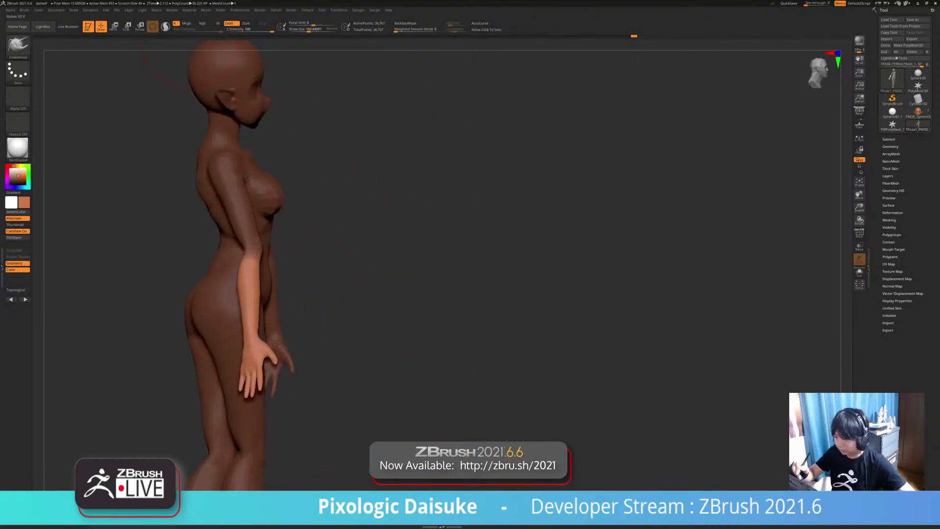
key("r")
left_click_drag(265, 269, 274, 255)
key("ctrl+z")
right_click_drag(342, 274, 308, 272)
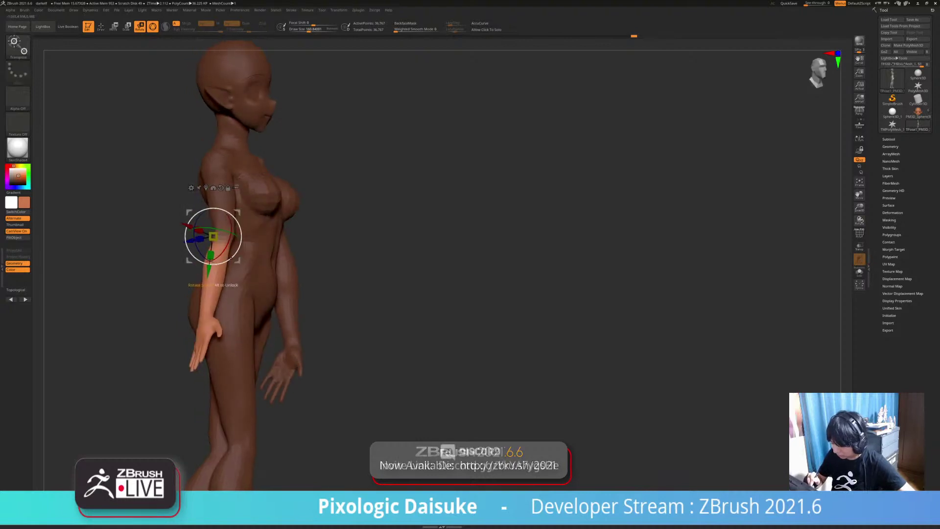
left_click_drag(227, 252, 232, 246)
mouse_move(239, 239)
right_mouse_down()
mouse_move(182, 239)
mouse_move(226, 245)
right_mouse_up()
left_click_drag(260, 246, 253, 265)
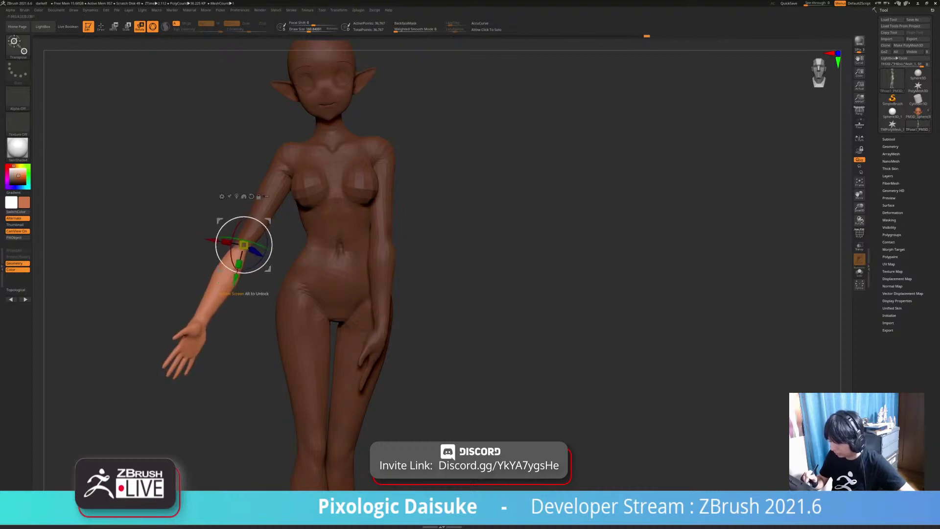
key("ctrl")
left_click_drag(441, 256, 458, 274, "ctrl")
left_click_drag(458, 274, 440, 299)
Step: Isolate the right arm with a topological mask at the shoulder and rotate it outward from the body
left_click_drag(280, 174, 274, 184, "ctrl")
left_click_drag(260, 281, 258, 251, "alt")
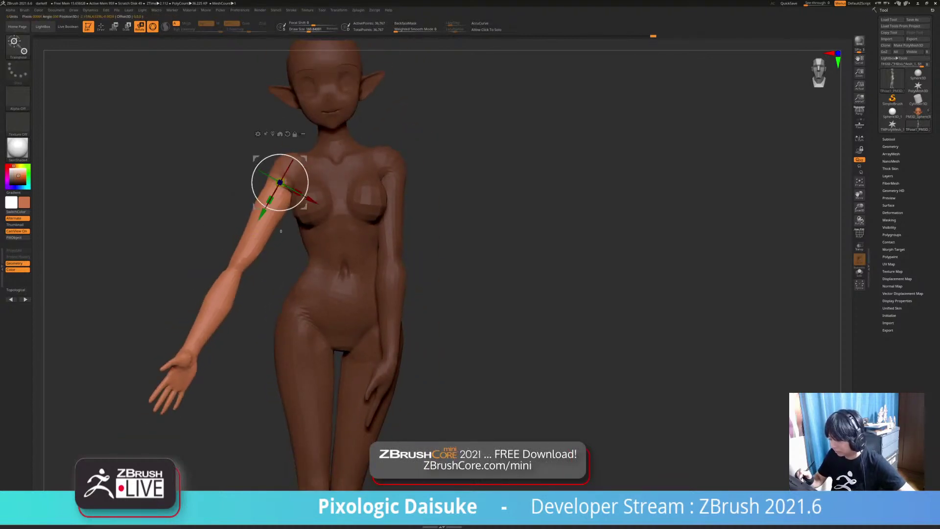
left_click_drag(280, 211, 268, 208)
key("ctrl+z")
left_click_drag(259, 264, 258, 299, "alt")
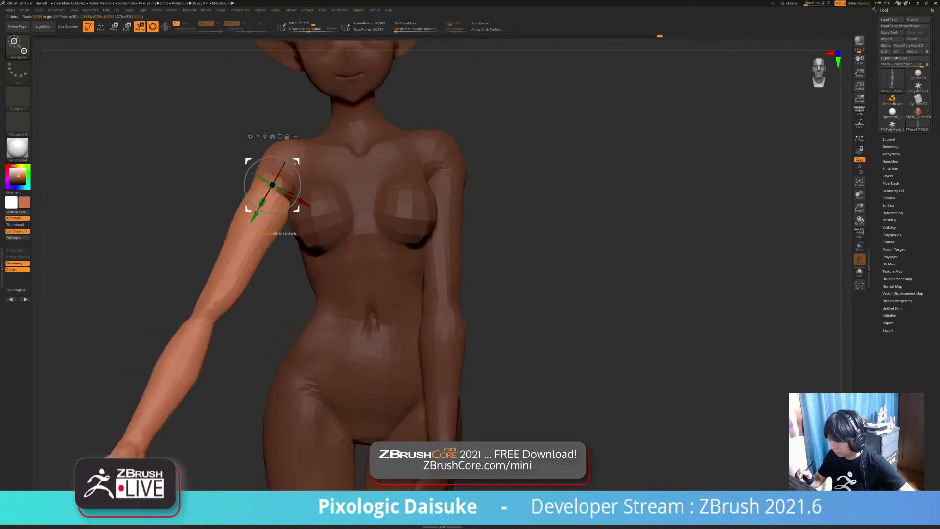
left_click_drag(303, 157, 309, 163)
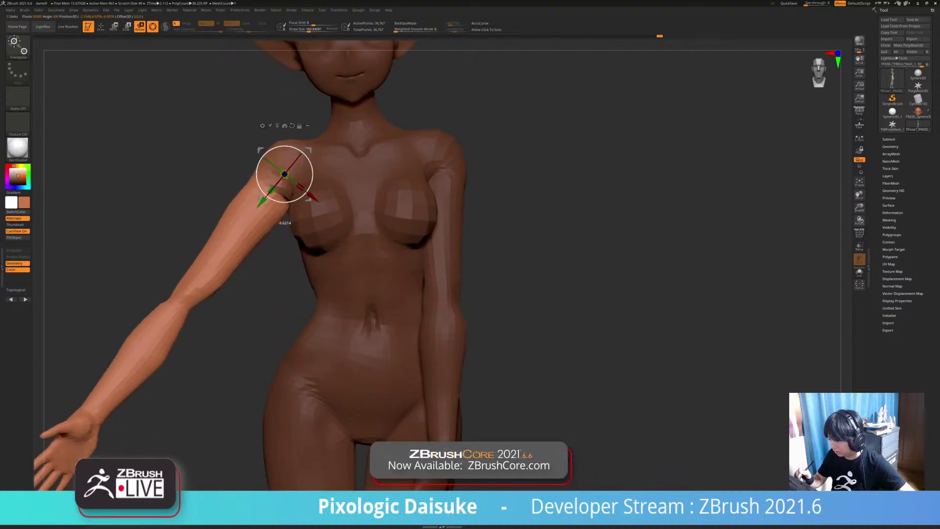
Step: Refine the right arm's rotation at the shoulder from side and front views, raising it further, and clear the mask
left_click_drag(215, 382, 215, 347, "alt")
left_click_drag(162, 293, 294, 294)
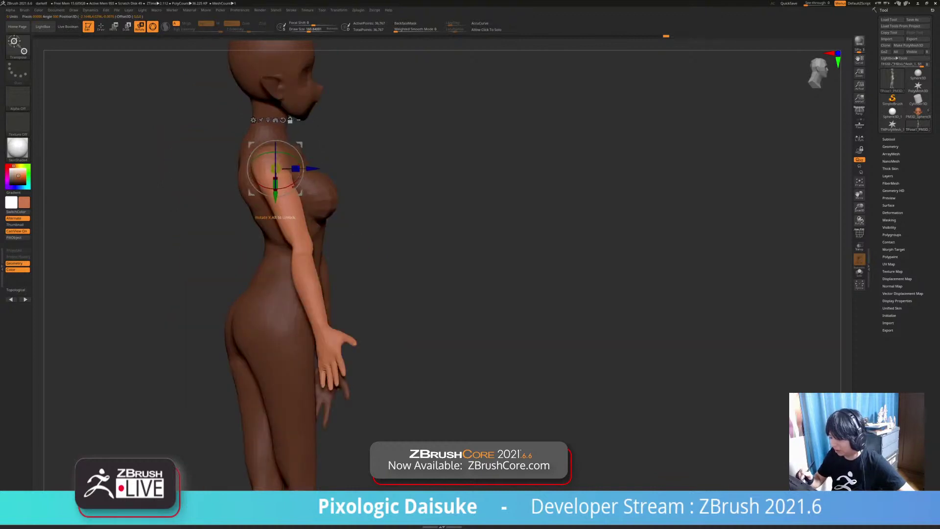
right_click_drag(294, 294, 166, 294)
right_click_drag(166, 293, 166, 338, "ctrl")
left_click_drag(278, 197, 270, 195)
right_click_drag(166, 333, 166, 304, "ctrl")
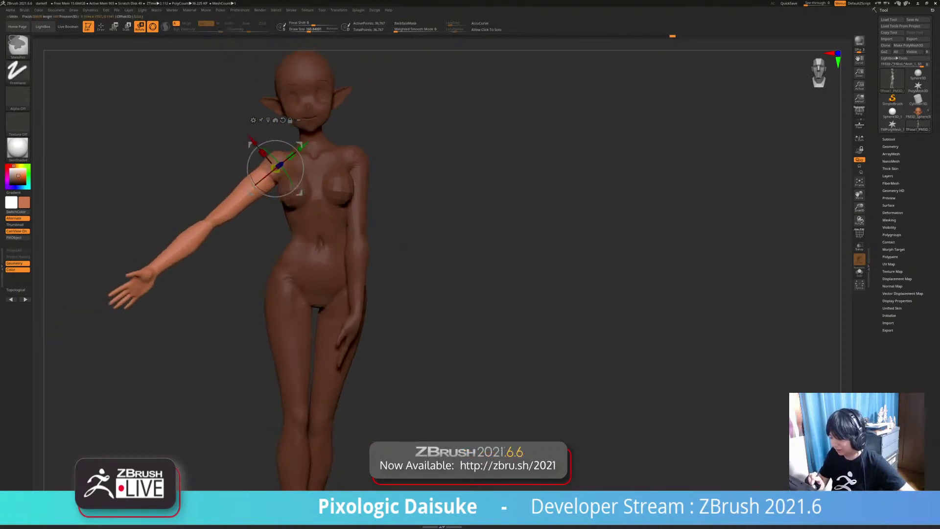
left_click_drag(166, 338, 186, 358, "ctrl")
right_click_drag(166, 343, 215, 299)
right_click_drag(215, 298, 216, 343, "ctrl")
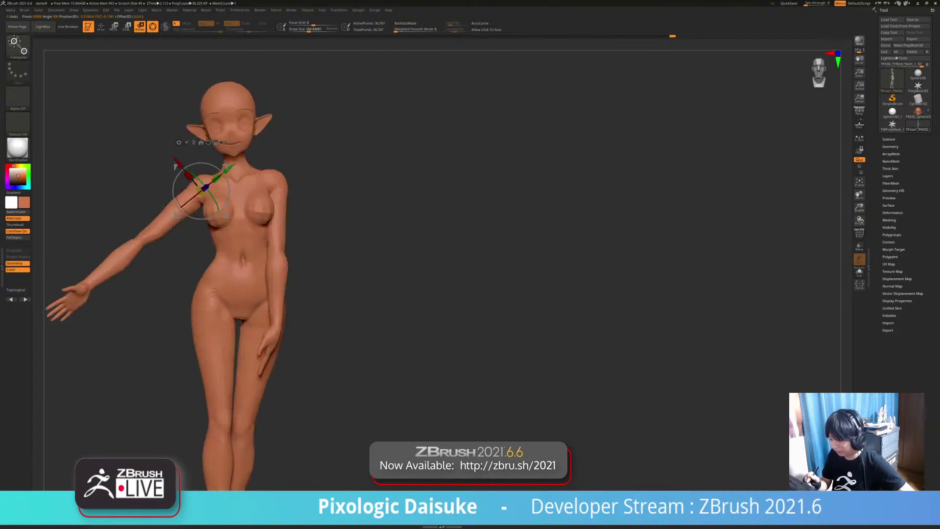
Step: Isolate the left arm with a topological mask at the shoulder and rotate it slightly away from the body
right_click_drag(270, 259, 376, 255, "alt")
right_click_drag(389, 218, 378, 217)
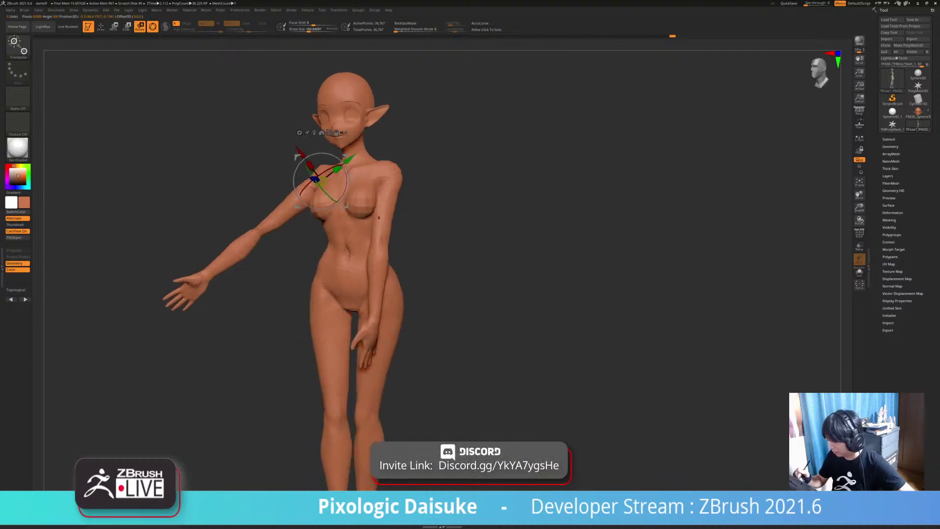
right_click_drag(392, 179, 375, 179)
left_click_drag(398, 168, 403, 194, "ctrl")
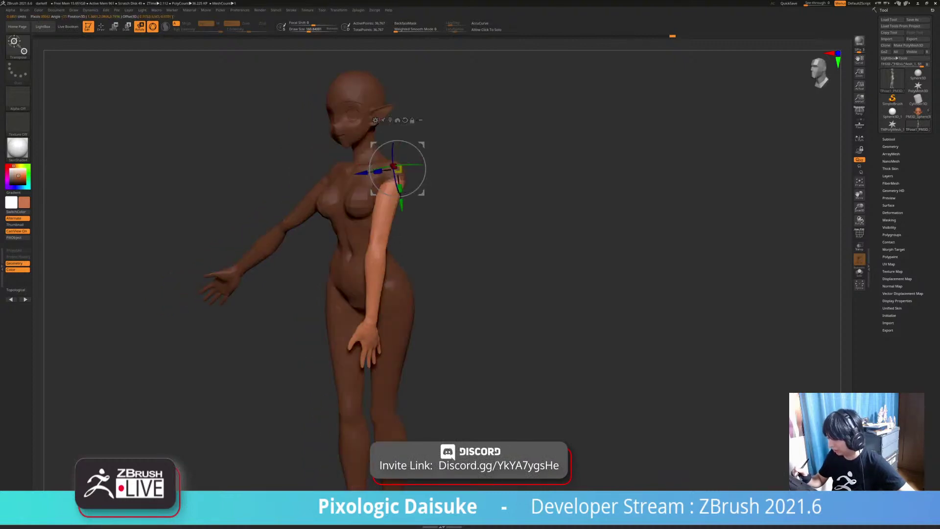
right_click_drag(394, 218, 393, 224)
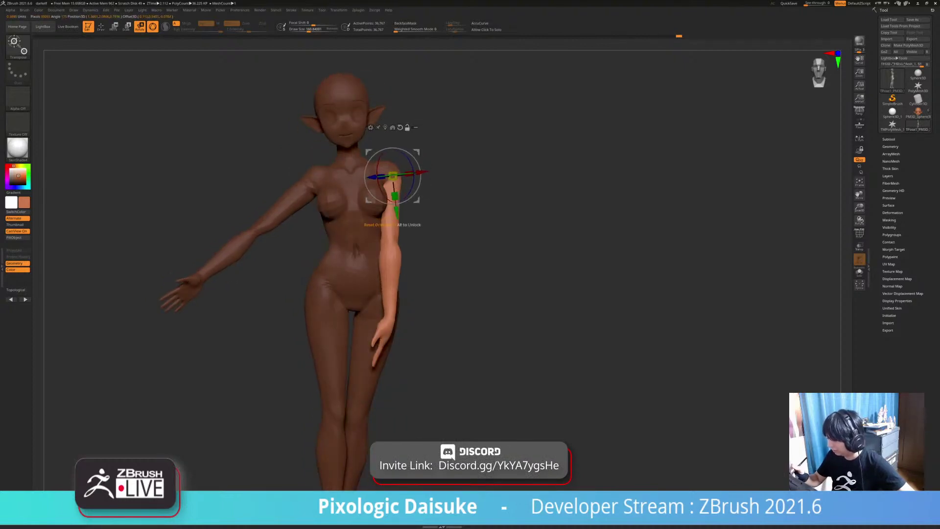
left_click_drag(392, 204, 406, 203)
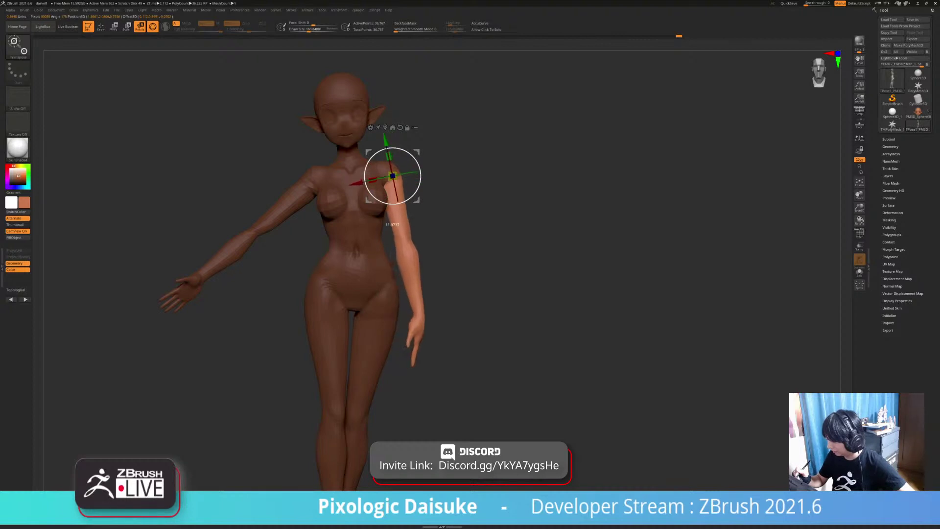
Step: Swing the left arm backward about the shoulder so the hand hangs beside the thigh, and clear the mask
right_click_drag(452, 274, 379, 295)
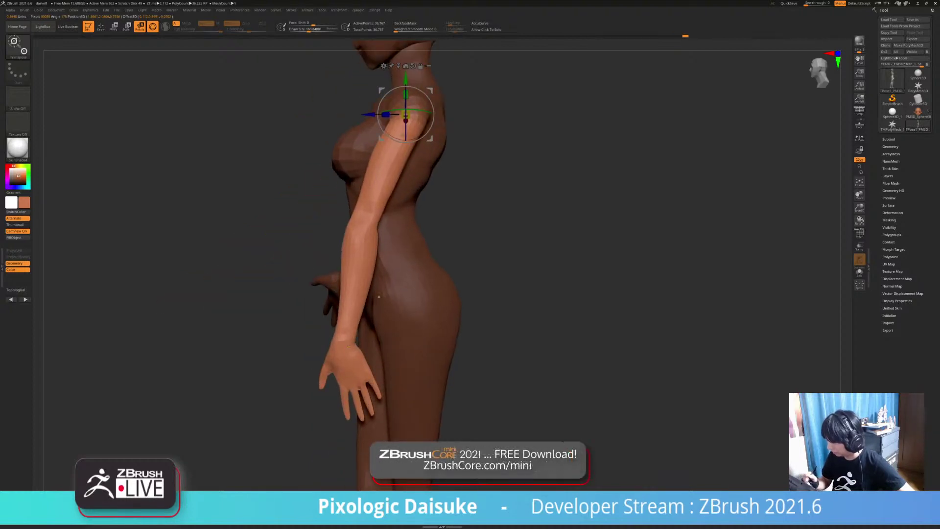
left_click_drag(406, 163, 421, 163)
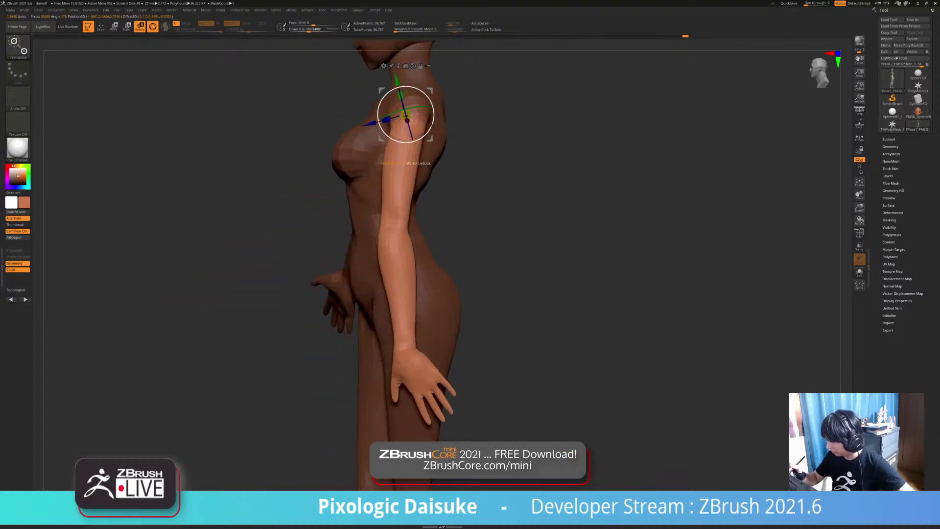
right_click_drag(421, 163, 450, 165)
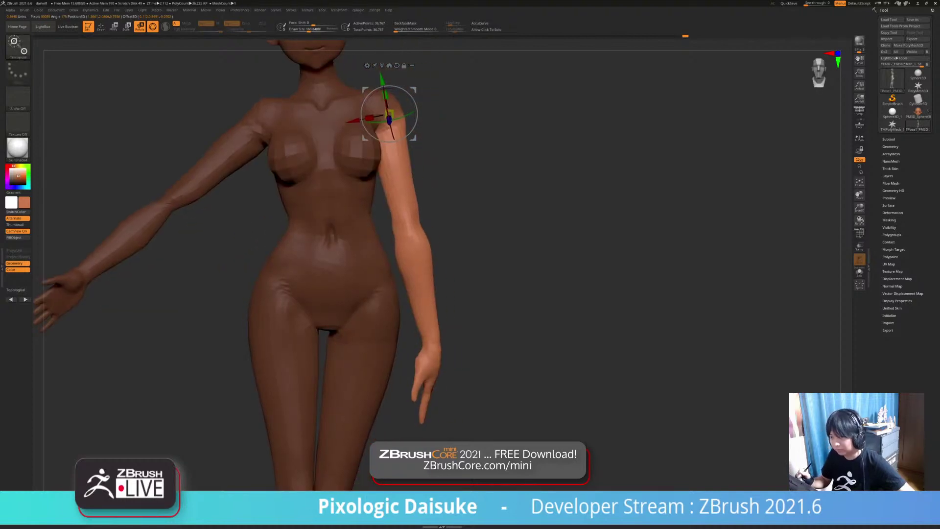
left_click_drag(414, 115, 414, 116)
right_click_drag(455, 167, 433, 192, "ctrl")
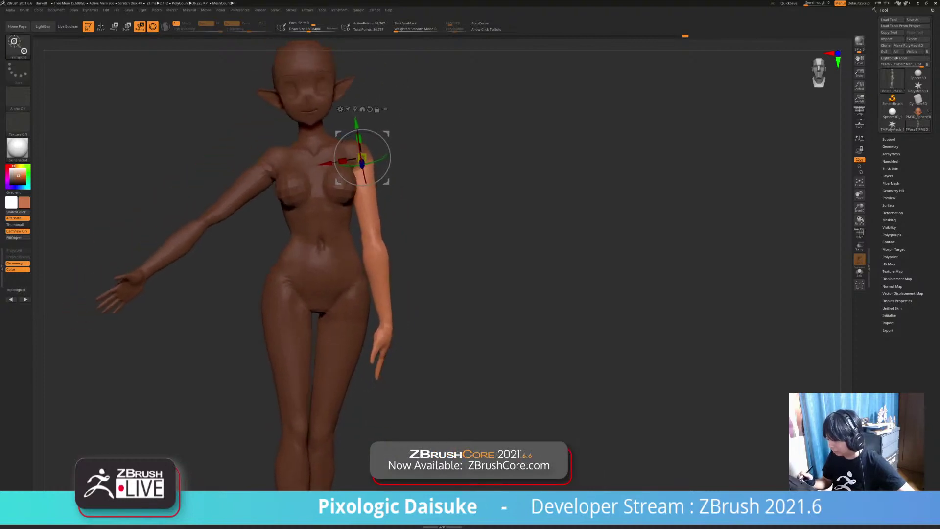
left_click_drag(458, 283, 466, 288, "ctrl")
mouse_move(467, 288)
right_mouse_down("ctrl")
mouse_move(465, 271)
mouse_move(465, 286)
right_mouse_up("ctrl")
right_click_drag(465, 287, 455, 234, "alt")
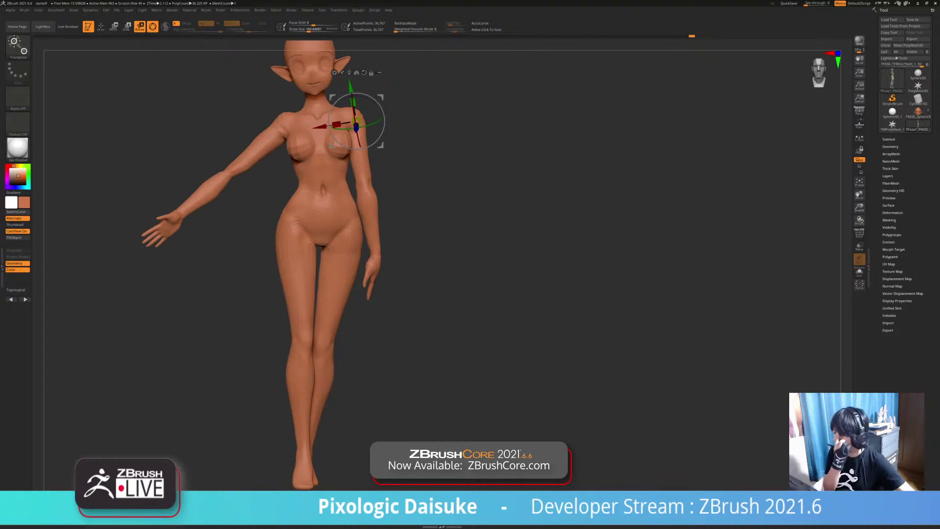
right_click_drag(455, 210, 482, 287, "alt")
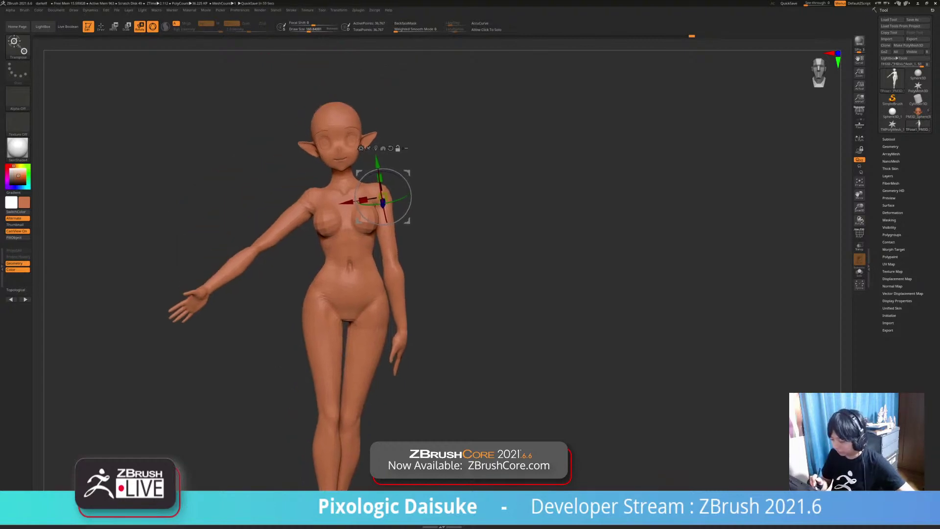
Step: Isolate the right forearm with a topological mask at the elbow, adjust its rotation slightly, and clear the mask
left_click_drag(256, 250, 229, 255, "ctrl")
right_click_drag(235, 235, 267, 293, "ctrl")
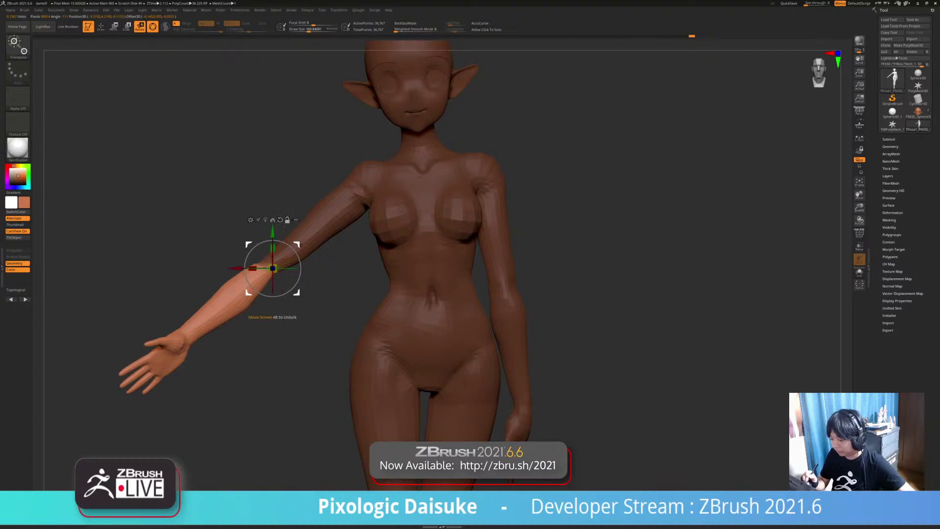
left_click_drag(296, 292, 293, 274, "alt")
left_click_drag(313, 333, 293, 293, "alt")
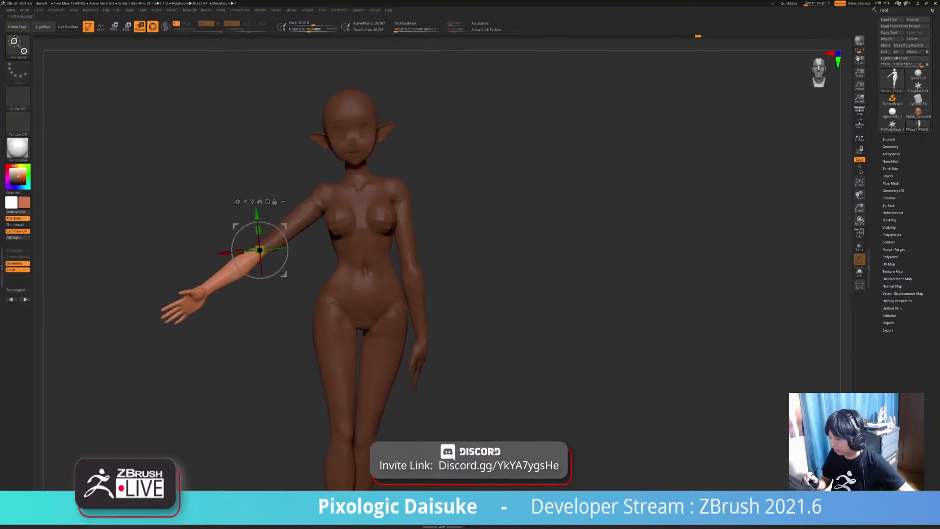
mouse_move(539, 293)
right_mouse_down("ctrl")
mouse_move(558, 333)
mouse_move(548, 306)
right_mouse_up("ctrl")
left_click_drag(559, 299, 563, 317, "ctrl")
right_click_drag(562, 317, 529, 278, "alt")
Step: Isolate the upper body with an inverted topological mask at the waist, tilt it slightly, undo the last adjustment, and clear the mask
right_click_drag(529, 278, 612, 254)
mouse_move(470, 268)
right_mouse_down()
mouse_move(602, 268)
mouse_move(551, 268)
mouse_move(554, 315)
mouse_move(637, 293)
right_mouse_up()
left_click_drag(239, 237, 240, 249, "ctrl")
mouse_move(278, 236)
right_mouse_down("ctrl")
mouse_move(280, 205)
mouse_move(315, 222)
right_mouse_up("ctrl")
key("ctrl+i")
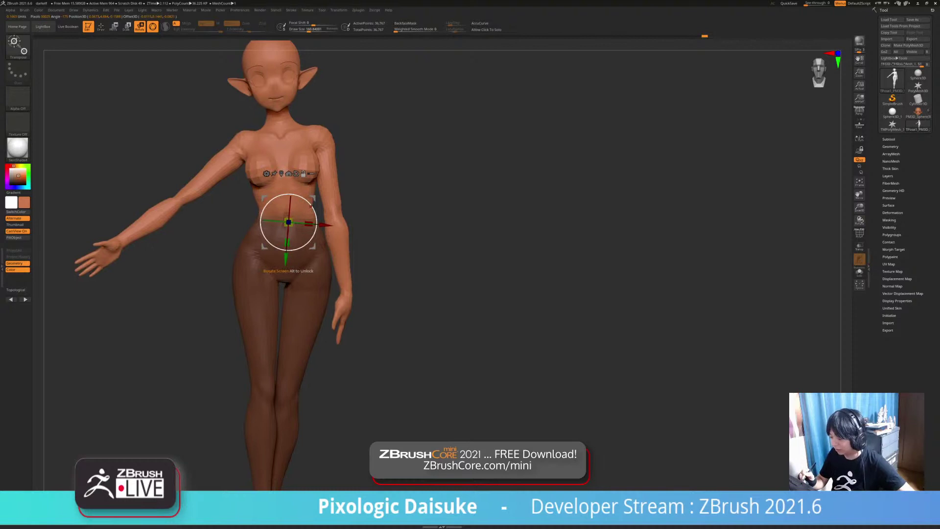
left_click_drag(307, 204, 304, 201)
right_click_drag(304, 201, 563, 212, "alt")
key("ctrl+z")
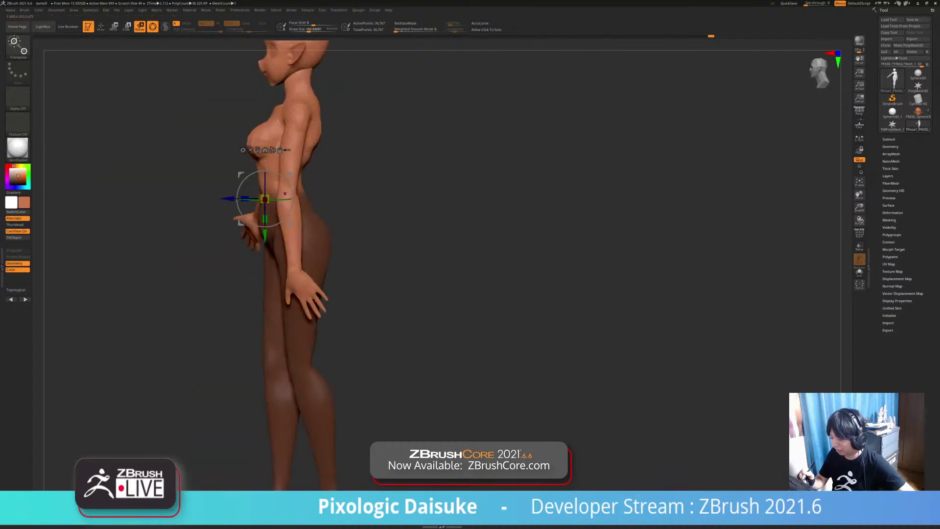
right_click_drag(293, 190, 319, 192)
left_click_drag(381, 196, 394, 208, "ctrl")
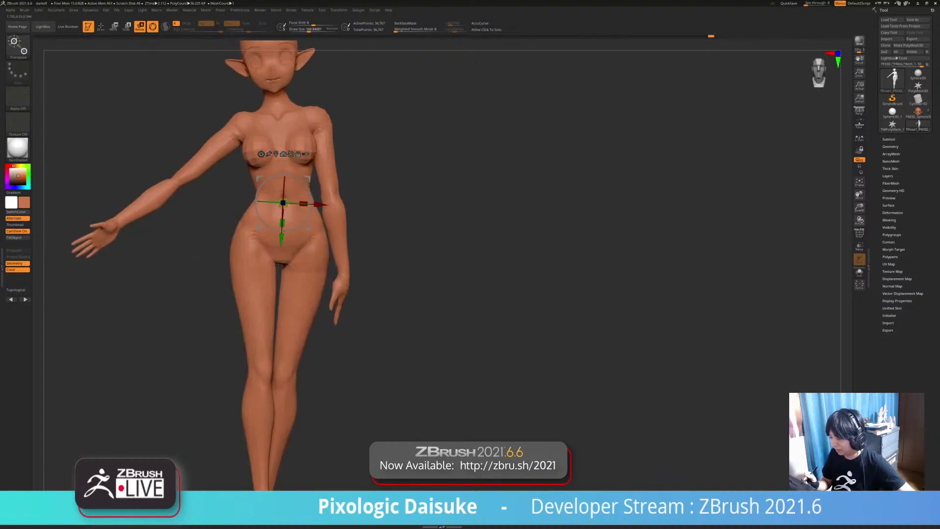
Step: Isolate the head and neck with a topological mask and tilt the head sideways about the base of the neck
mouse_move(373, 200)
right_mouse_down()
mouse_move(395, 200)
mouse_move(360, 200)
mouse_move(384, 201)
right_mouse_up()
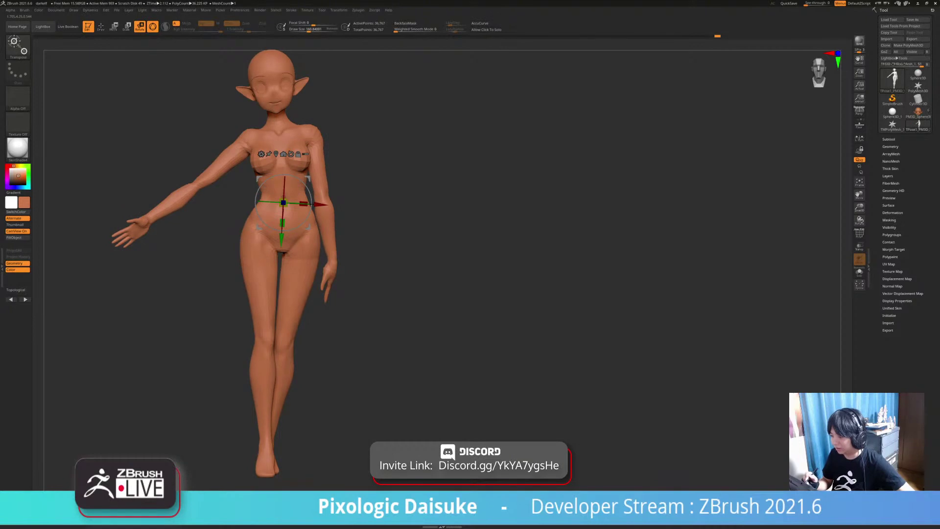
right_click_drag(309, 204, 319, 254, "ctrl")
left_click_drag(296, 122, 286, 84, "ctrl")
right_click_drag(303, 123, 308, 193, "alt")
left_click_drag(195, 91, 391, 235, "ctrl+alt")
left_click_drag(335, 242, 335, 240)
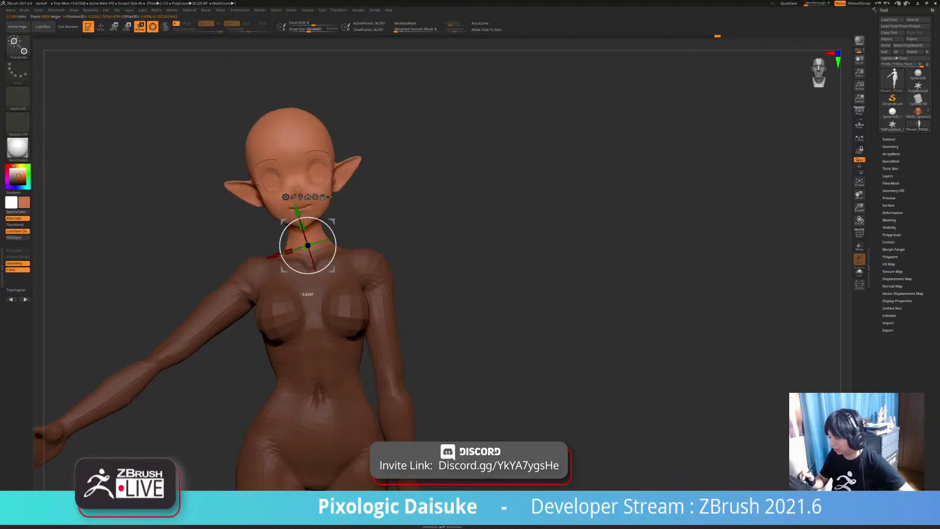
Step: Check the head tilt from side and front views, and clear the mask
right_click_drag(336, 239, 548, 203, "ctrl")
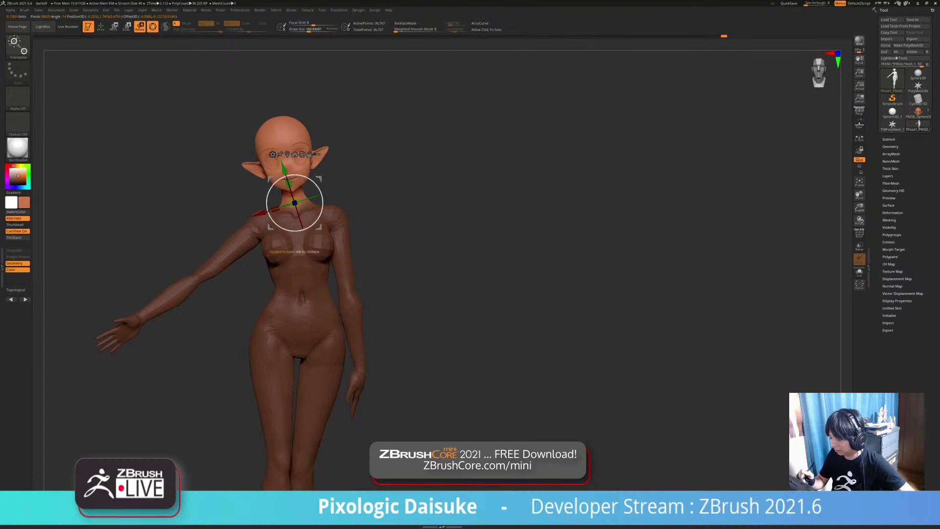
right_click_drag(321, 213, 377, 213, "shift")
left_click_drag(377, 203, 364, 203, "alt")
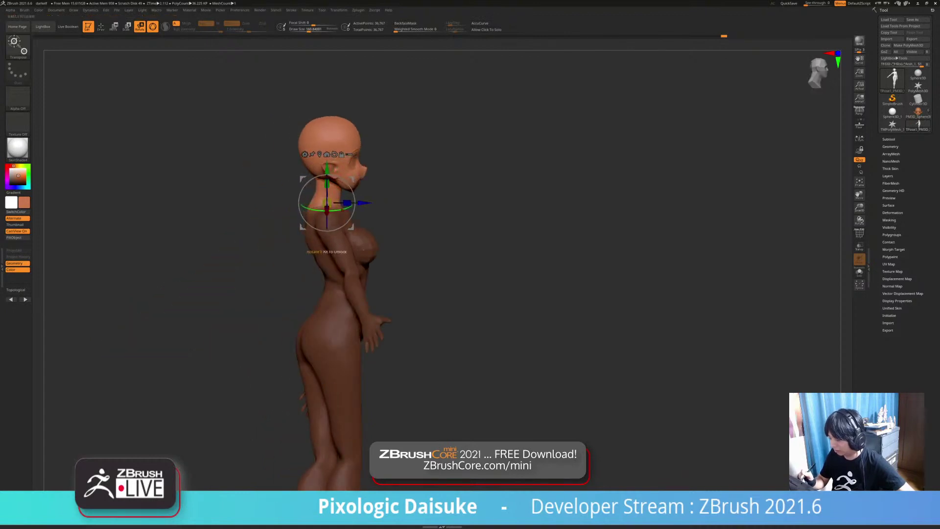
right_click_drag(357, 210, 357, 240, "ctrl")
right_click_drag(358, 240, 296, 238)
right_click_drag(340, 209, 314, 184, "alt")
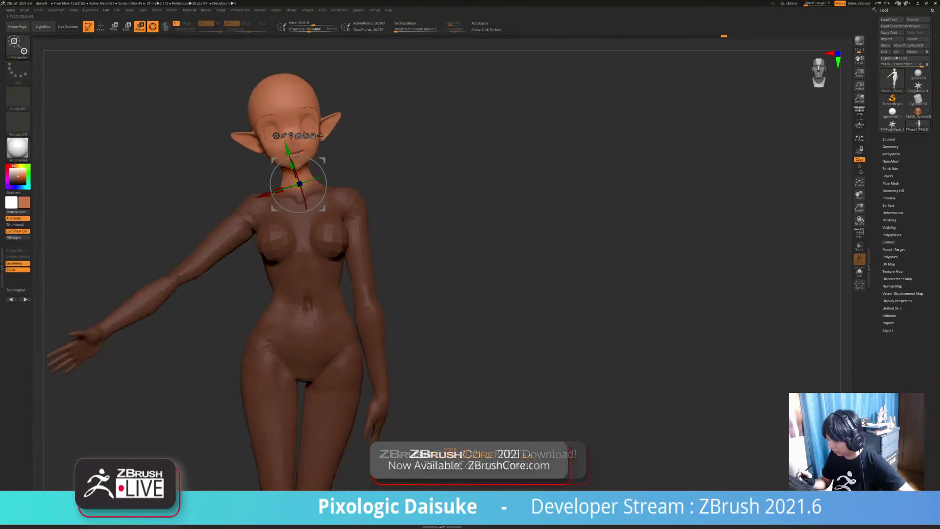
left_click_drag(440, 187, 465, 210, "ctrl")
Step: Activate the Move Topological brush for the face, and look over the face and the whole figure
right_click_drag(300, 147, 314, 209, "ctrl")
key("q")
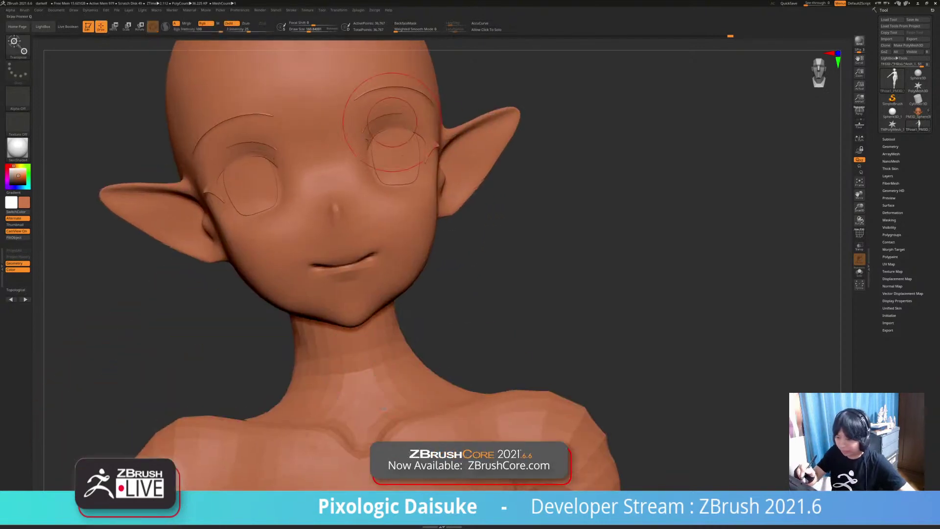
key("b")
left_click(103, 53)
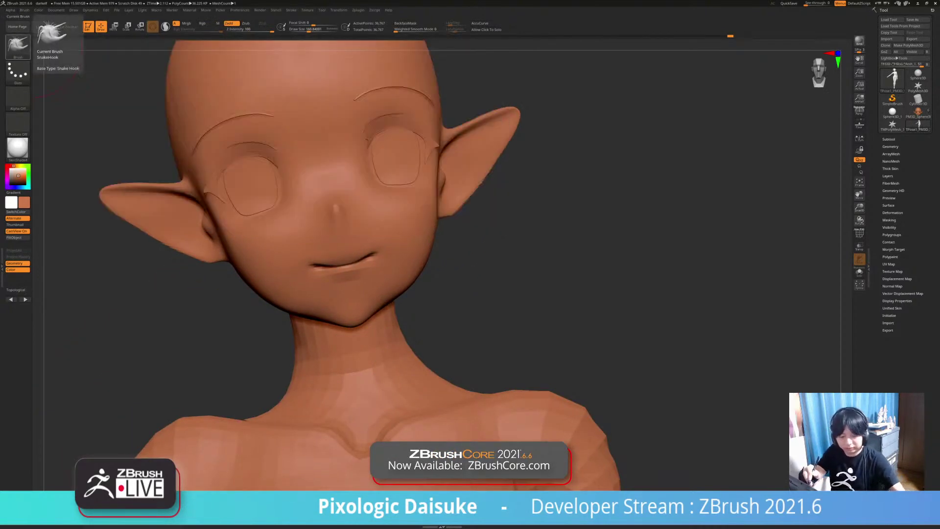
key("F1")
left_click(72, 56)
left_click(70, 59)
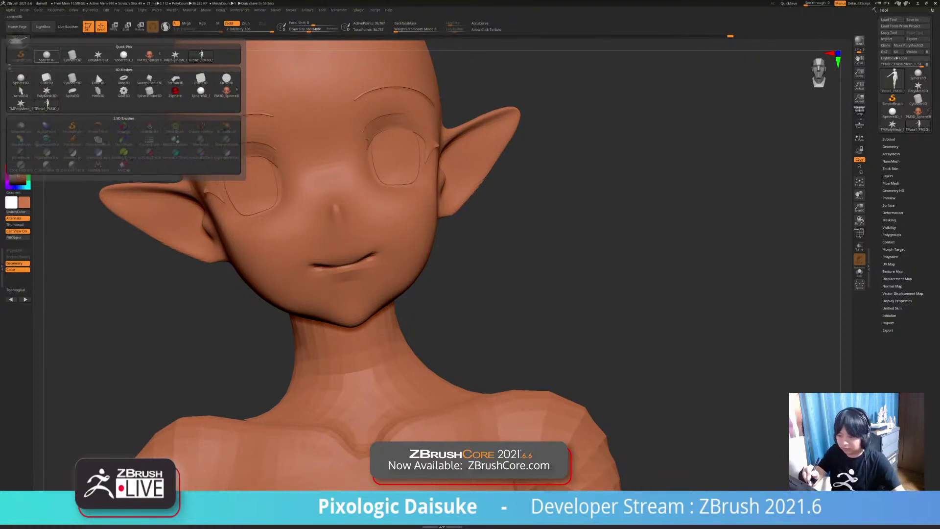
key("b")
key("m")
key("t")
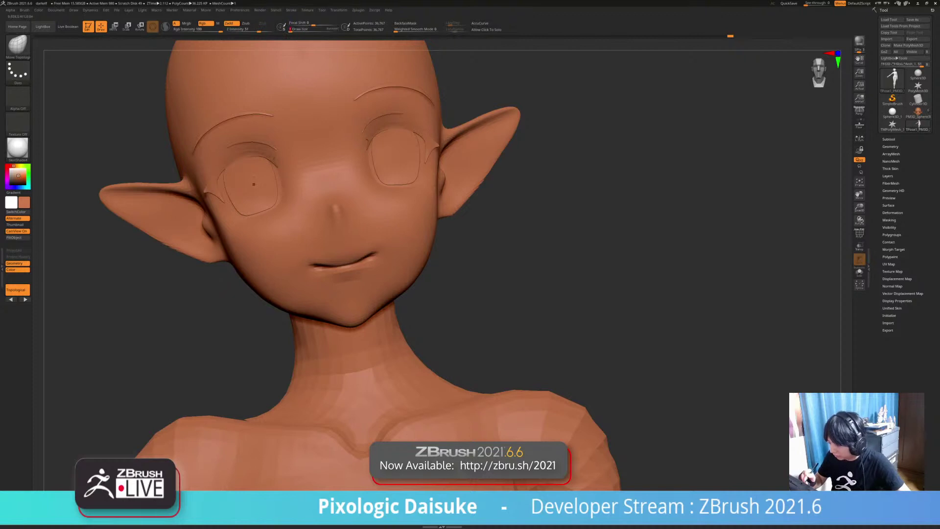
mouse_move(147, 190)
right_mouse_down()
mouse_move(255, 188)
mouse_move(186, 198)
mouse_move(94, 192)
mouse_move(148, 192)
right_mouse_up()
right_click_drag(214, 221, 281, 221)
right_click_drag(221, 215, 352, 140)
mouse_move(353, 140)
right_mouse_down("alt")
mouse_move(313, 111)
mouse_move(312, 36)
right_mouse_up("alt")
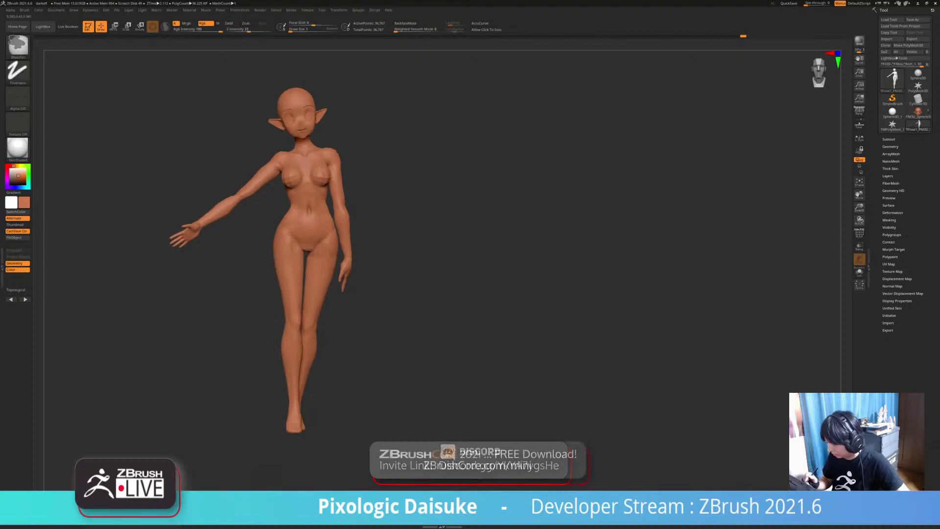
Step: Isolate the right foot with a topological mask at the ankle and reposition the gizmo at the ankle joint in side view
mouse_move(314, 108)
right_mouse_down("ctrl")
mouse_move(315, 128)
mouse_move(321, 80)
right_mouse_up("ctrl")
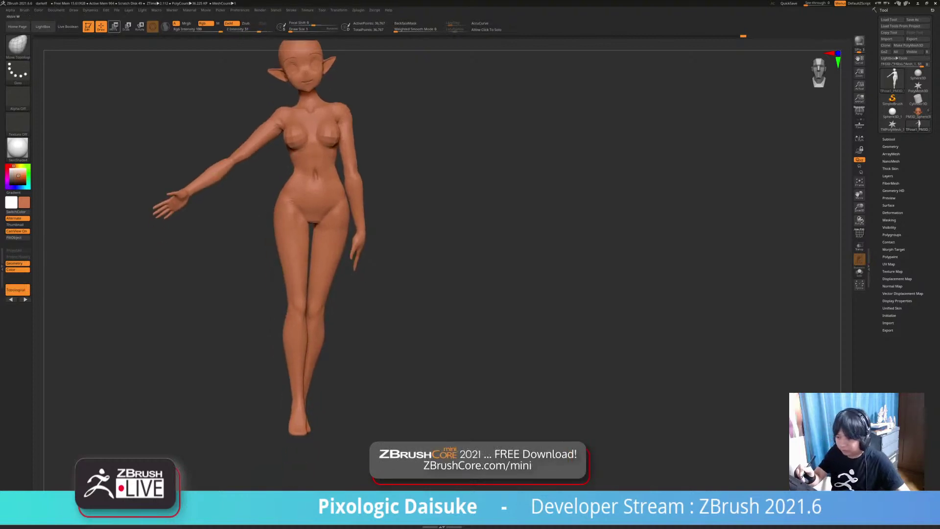
left_click(114, 27)
left_click_drag(300, 298, 365, 321, "ctrl")
left_click_drag(292, 367, 296, 383, "ctrl")
left_click_drag(353, 372, 435, 372)
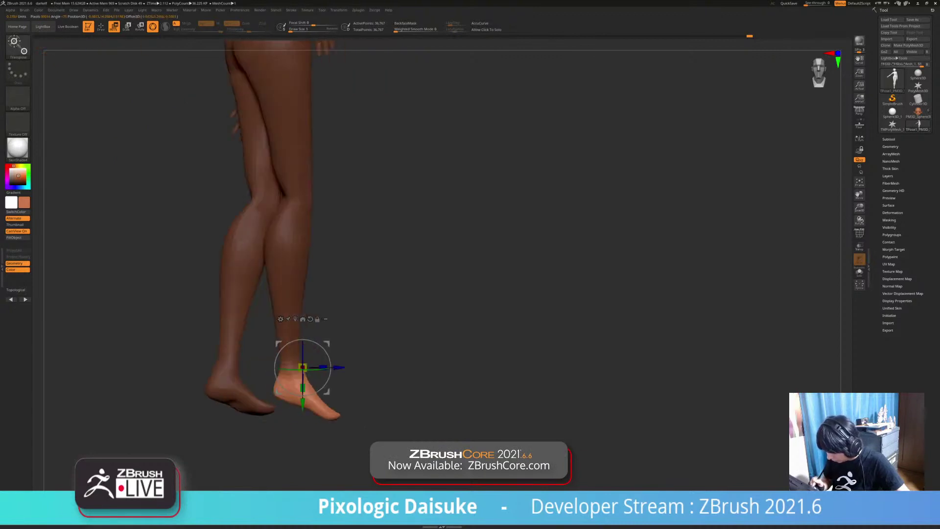
left_click_drag(327, 391, 314, 396, "alt")
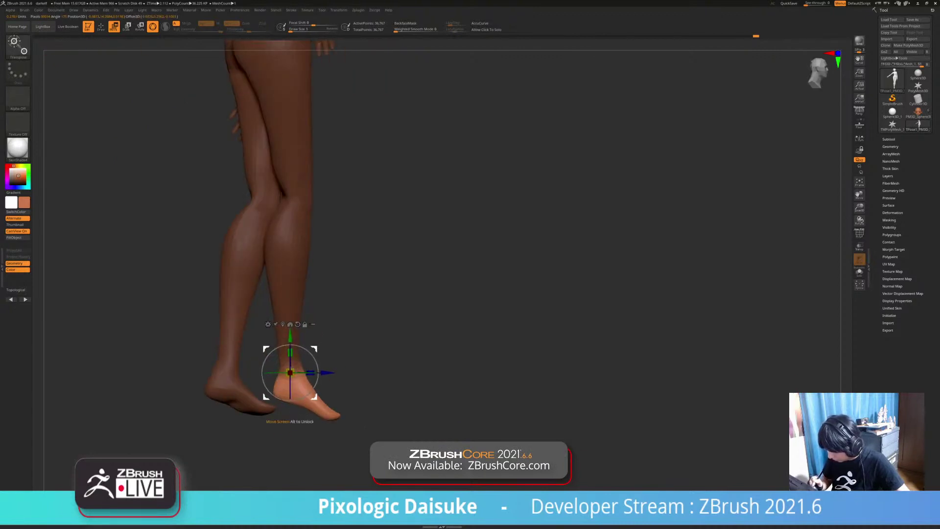
Step: Pose the right foot at the ankle, isolate and bend its toes using a topological mask, and clear the mask
left_click_drag(374, 391, 289, 426)
left_click_drag(220, 426, 283, 424)
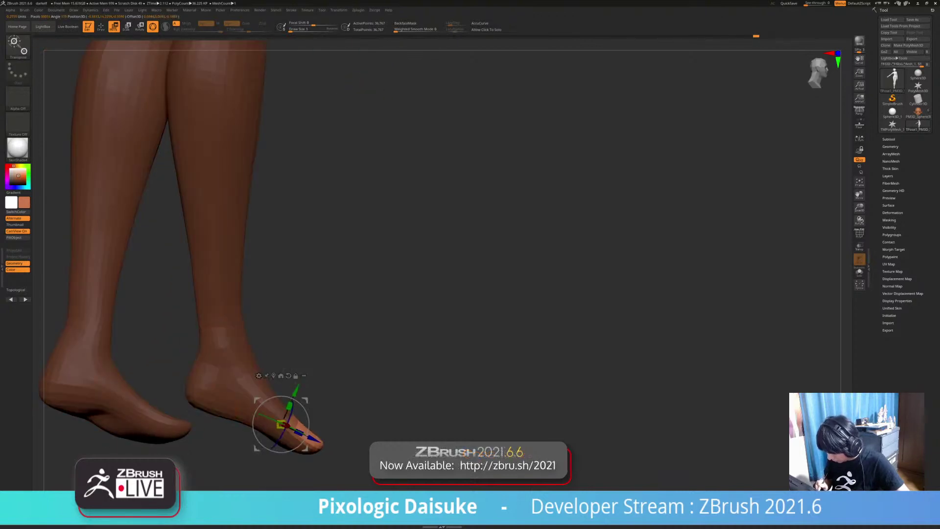
left_click_drag(234, 386, 222, 352, "ctrl")
right_click_drag(343, 386, 334, 362, "ctrl")
left_click_drag(343, 367, 336, 391, "ctrl")
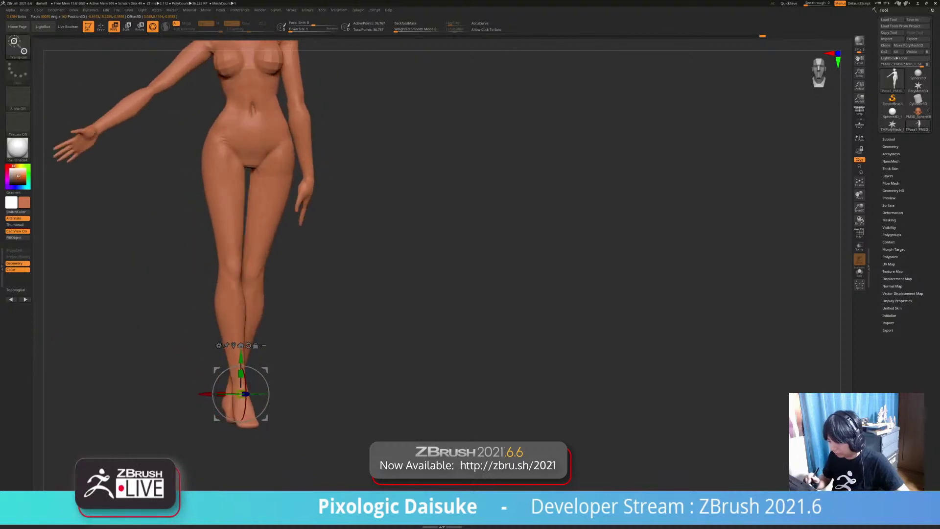
left_click_drag(221, 149, 218, 172, "ctrl")
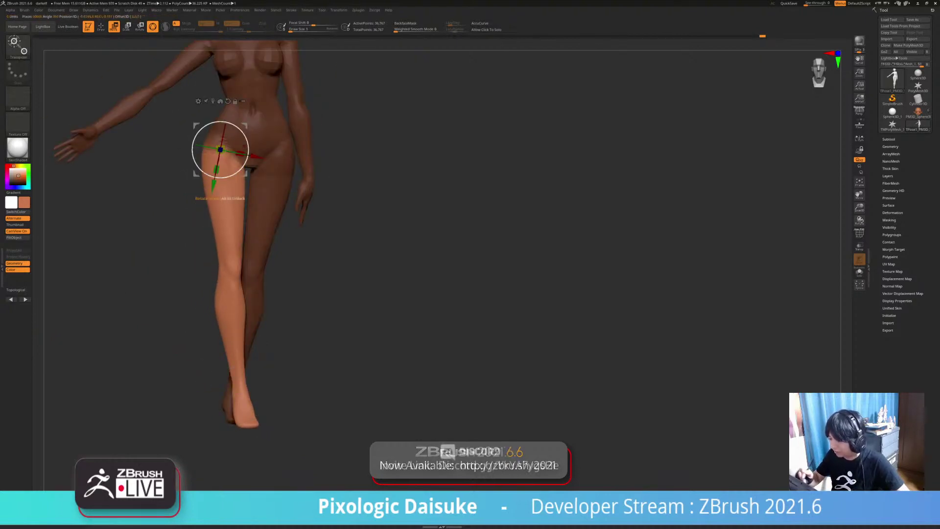
left_click(227, 100, "alt")
left_click_drag(352, 244, 431, 244, "shift")
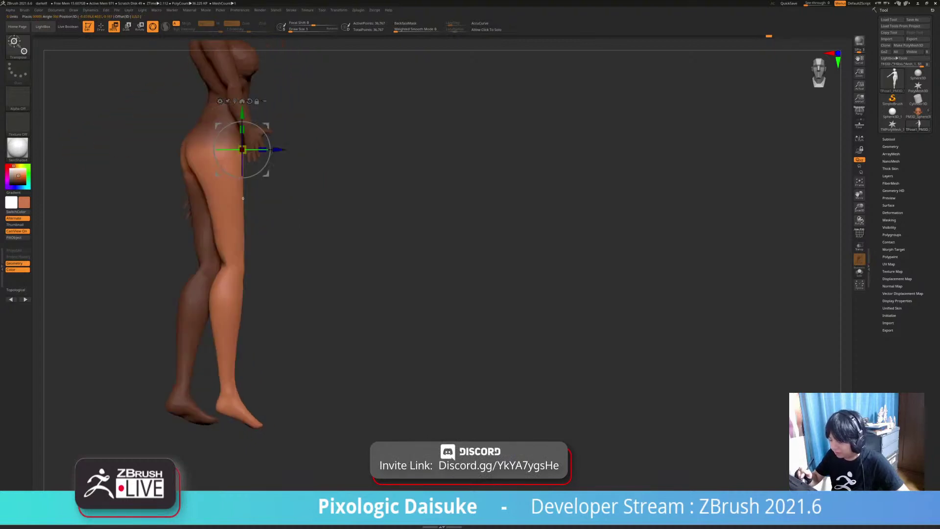
left_click_drag(277, 149, 259, 149, "alt")
mouse_move(353, 245)
left_mouse_down()
mouse_move(450, 244)
mouse_move(517, 230)
left_mouse_up()
right_click_drag(516, 229, 516, 264, "ctrl")
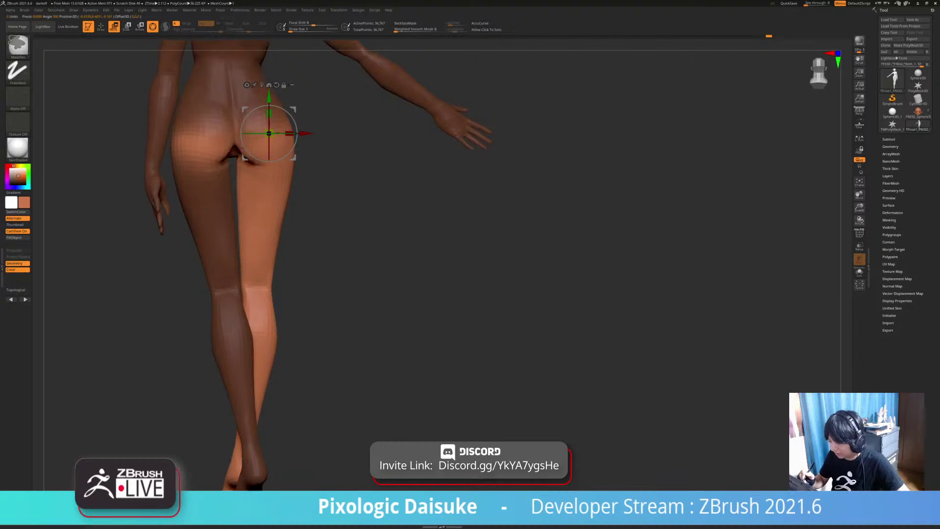
key("ctrl+z")
key("ctrl+z")
Step: Isolate the right leg with a topological mask at the upper thigh from the back, adjust it at the hip, and clear the mask
left_click_drag(262, 167, 261, 184, "ctrl")
left_click(343, 220, "ctrl")
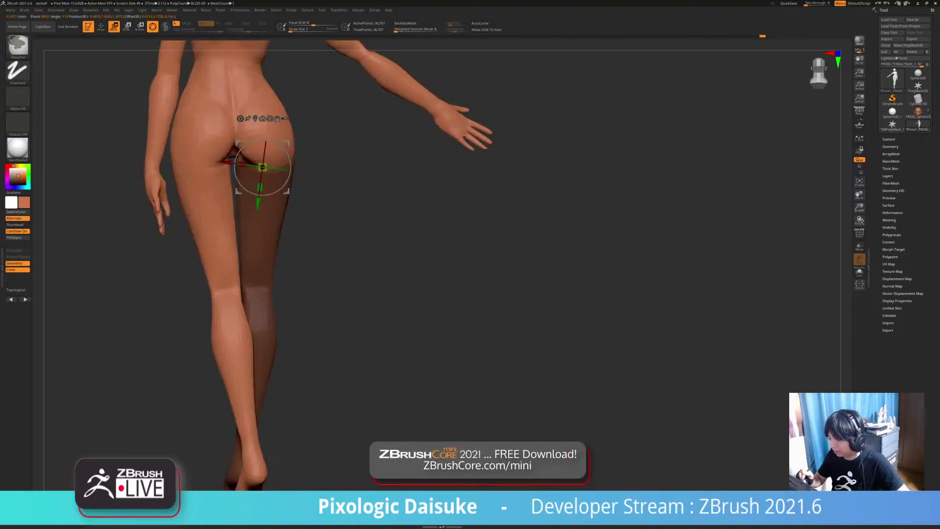
right_click_drag(343, 220, 343, 198, "ctrl")
left_click(343, 221, "ctrl")
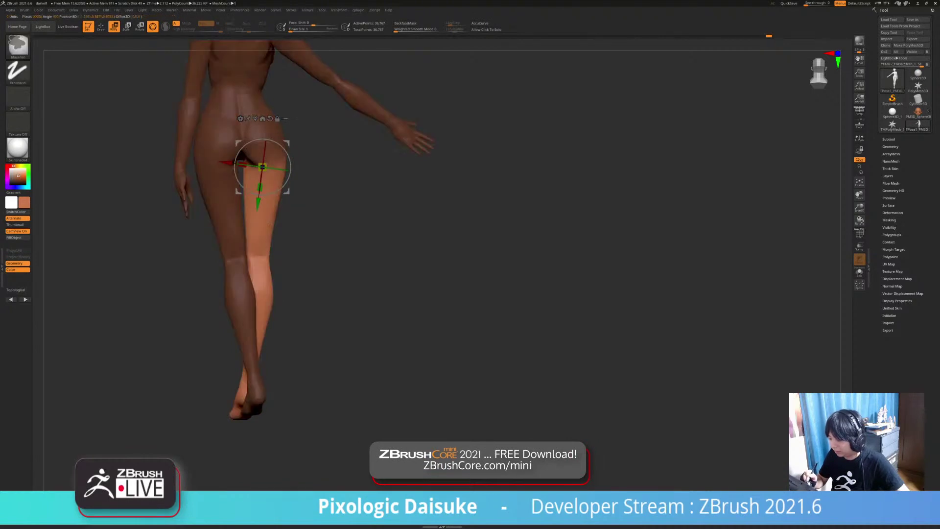
right_click_drag(268, 226, 166, 225)
left_click_drag(287, 144, 308, 142, "alt")
right_click_drag(314, 195, 216, 195)
right_click_drag(308, 160, 268, 186, "alt")
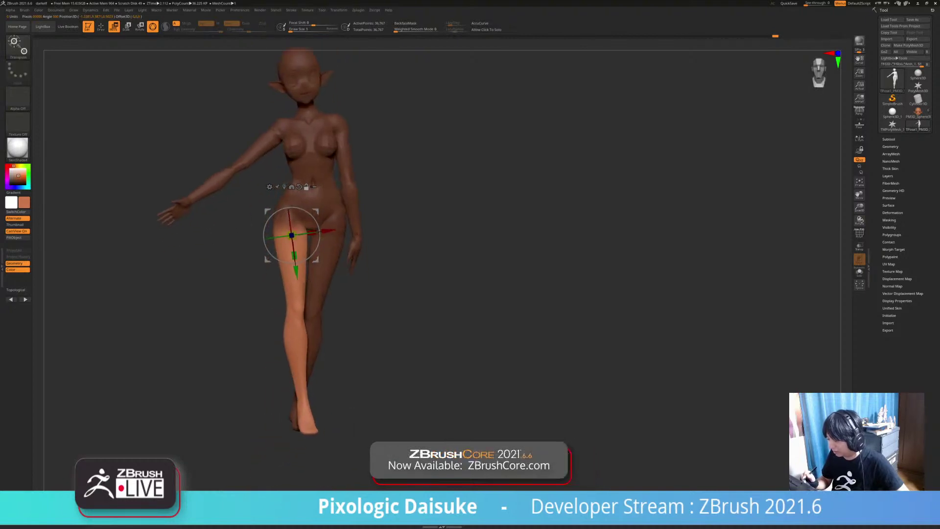
left_click_drag(235, 274, 254, 293, "ctrl")
right_click_drag(254, 293, 236, 293)
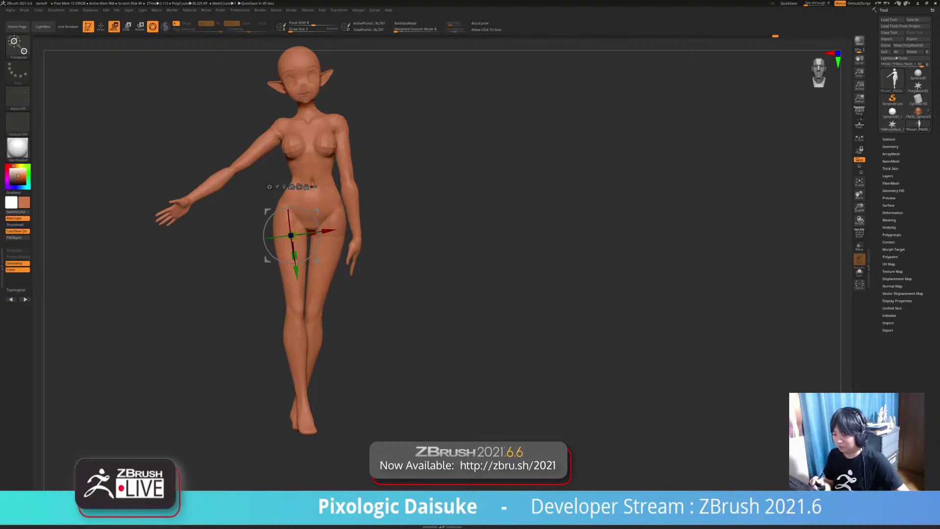
Step: Reshape the outstretched right arm around the elbow with the SnakeHook brush, working from several angles
key("q")
mouse_move(441, 196)
right_mouse_down("ctrl")
mouse_move(460, 294)
mouse_move(442, 350)
right_mouse_up("ctrl")
right_click_drag(275, 230, 230, 224)
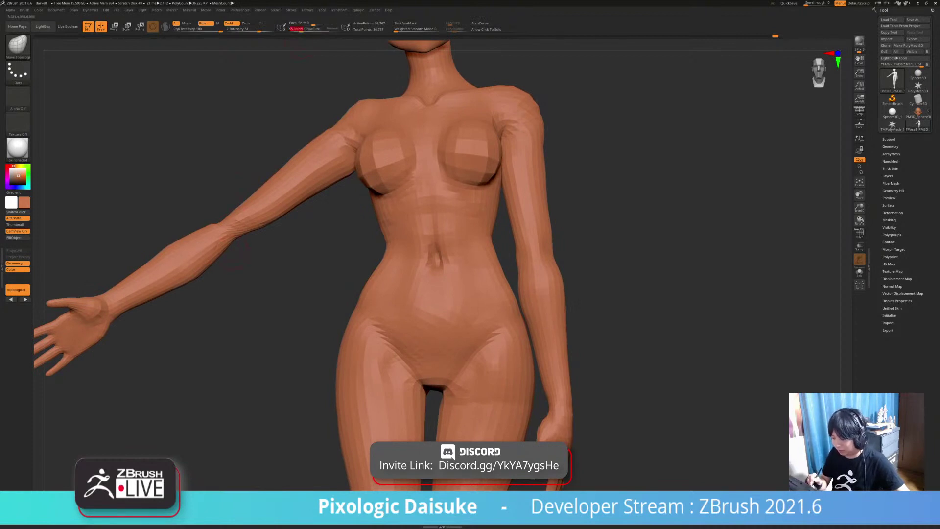
key("b")
key("s")
key("h")
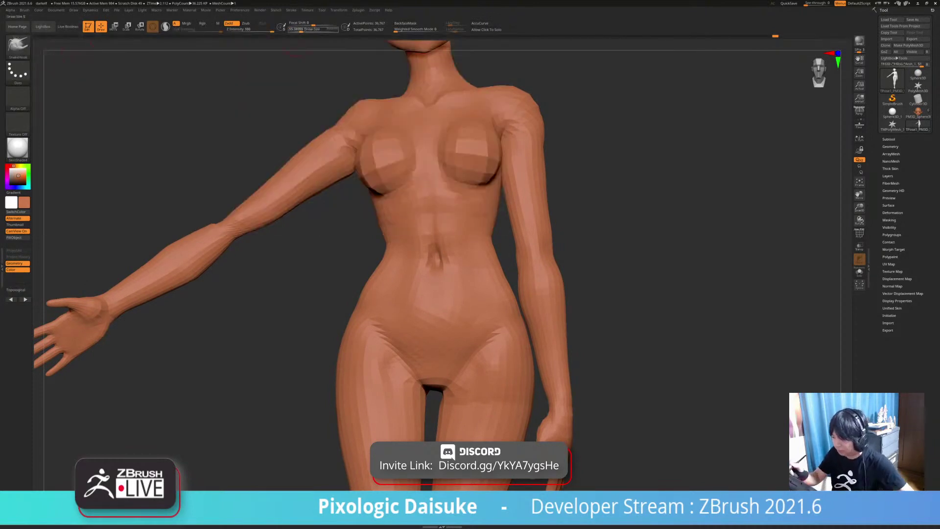
right_click_drag(245, 204, 222, 210)
left_click_drag(222, 219, 232, 238)
right_click_drag(245, 239, 279, 294, "ctrl")
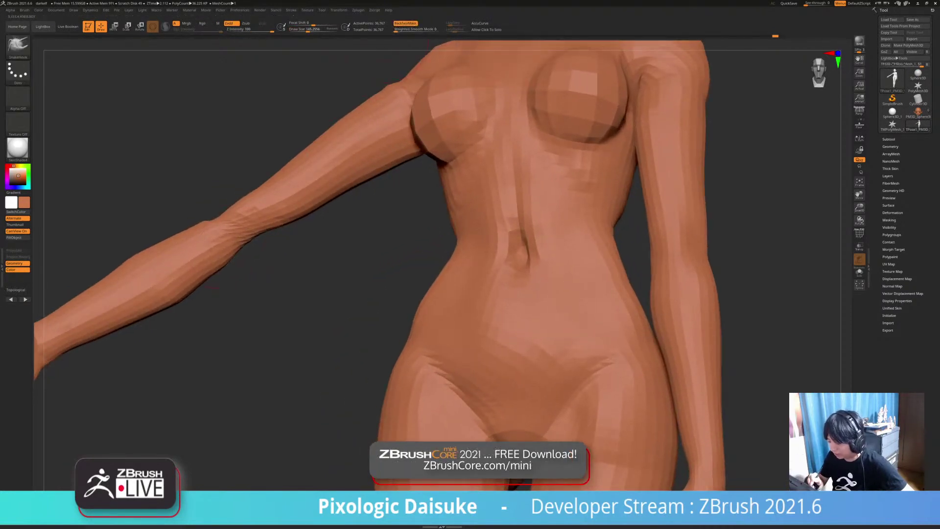
right_click_drag(212, 286, 178, 301)
mouse_move(206, 259)
right_mouse_down()
mouse_move(242, 245)
mouse_move(189, 231)
mouse_move(199, 243)
mouse_move(230, 244)
mouse_move(196, 254)
mouse_move(303, 260)
mouse_move(338, 289)
mouse_move(365, 293)
right_mouse_up()
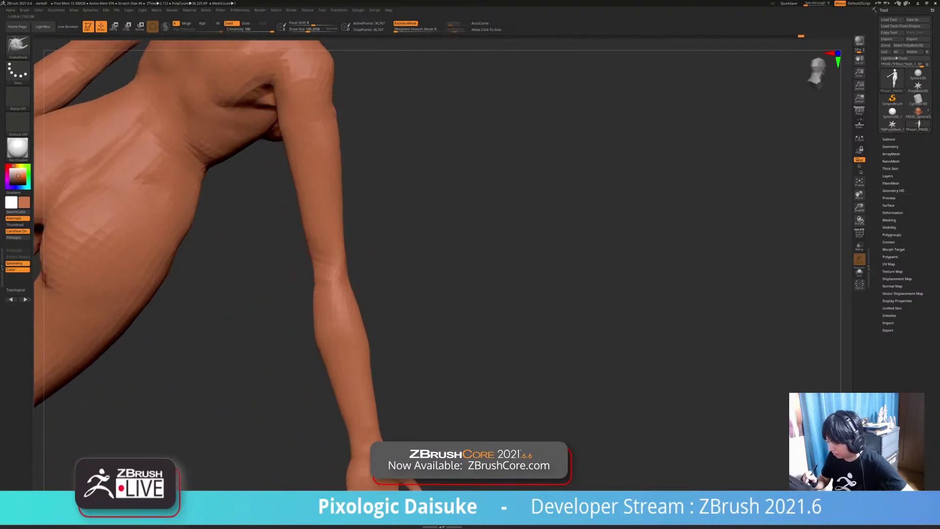
right_click_drag(289, 258, 538, 235, "ctrl")
mouse_move(402, 230)
right_mouse_down()
mouse_move(426, 222)
mouse_move(391, 205)
mouse_move(386, 182)
mouse_move(375, 181)
mouse_move(406, 183)
mouse_move(406, 161)
mouse_move(490, 164)
mouse_move(383, 216)
mouse_move(357, 293)
mouse_move(359, 317)
mouse_move(316, 296)
mouse_move(343, 303)
mouse_move(332, 338)
right_mouse_up()
Step: Isolate the pelvis and legs with a topological mask at the waist, and center the realigned gizmo on the waist in side view
key("w")
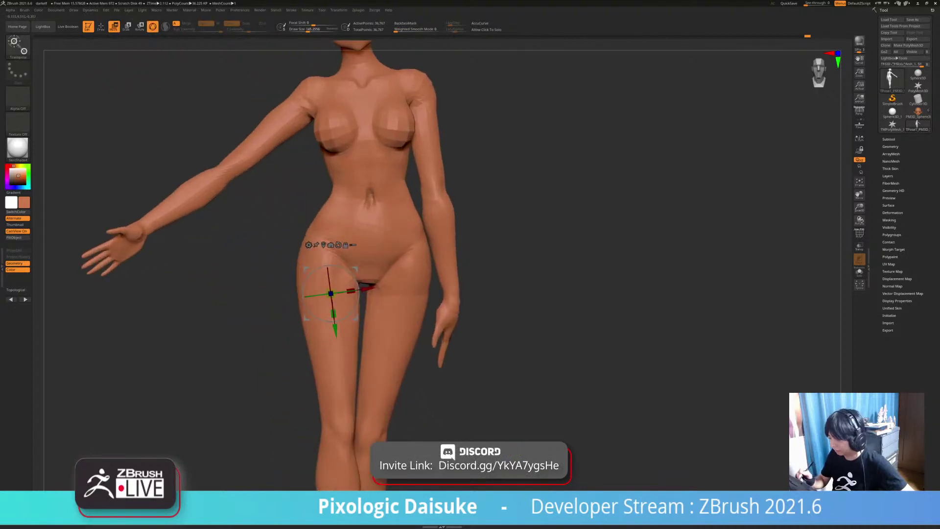
right_click_drag(375, 204, 350, 203, "alt")
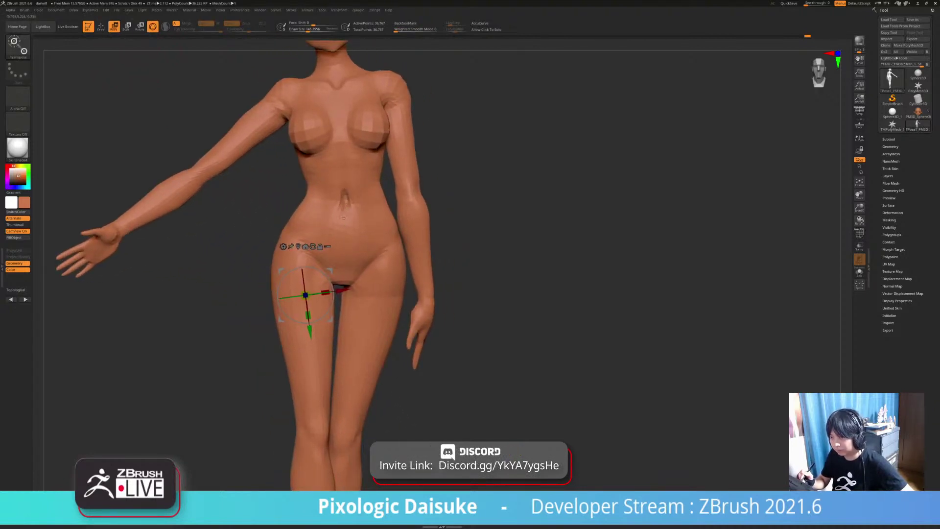
left_click_drag(347, 213, 345, 201, "ctrl")
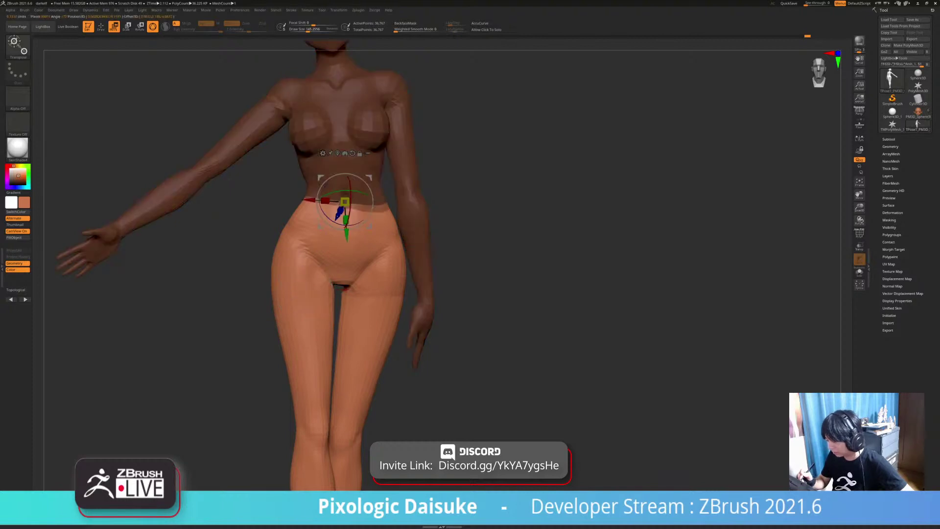
right_click_drag(344, 230, 392, 200, "ctrl")
left_click(361, 136, "alt")
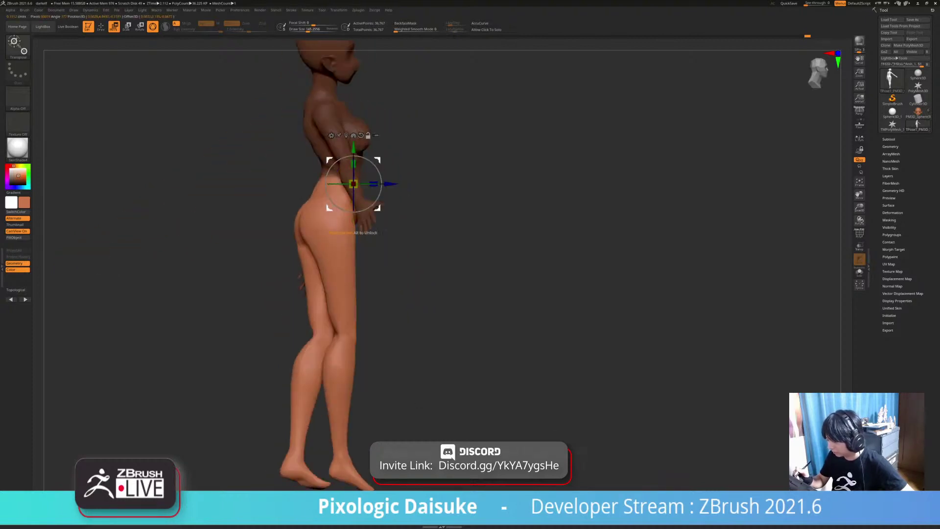
mouse_move(353, 184)
left_mouse_down("alt")
mouse_move(334, 192)
mouse_move(347, 192)
left_mouse_up("alt")
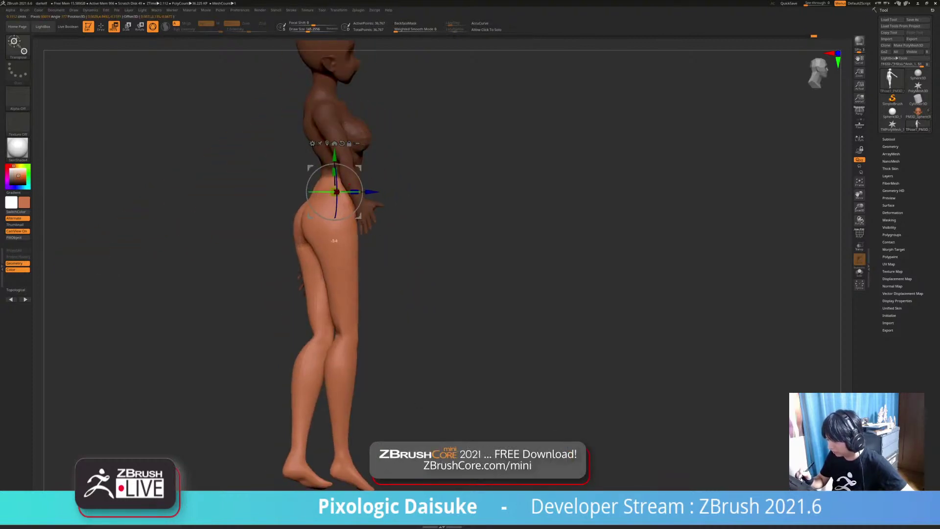
Step: Fine-tune the rotation of the pelvis and legs about the waist in front view, and clear the mask
right_click_drag(421, 221, 343, 221)
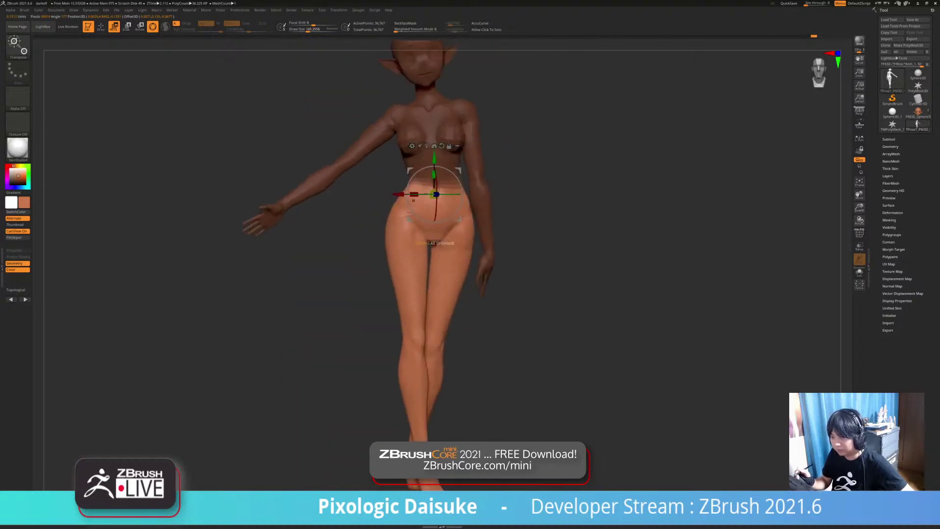
right_click_drag(454, 198, 395, 205, "alt")
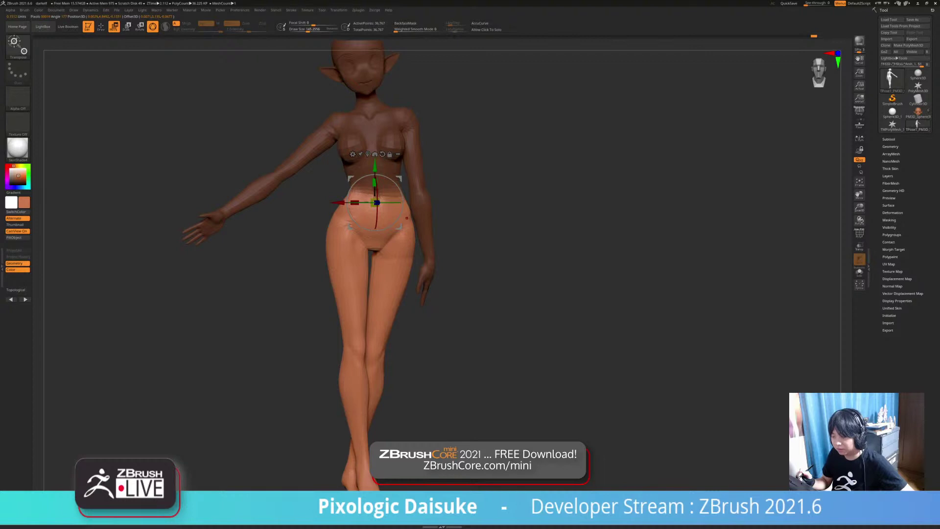
right_click_drag(406, 218, 347, 189, "alt")
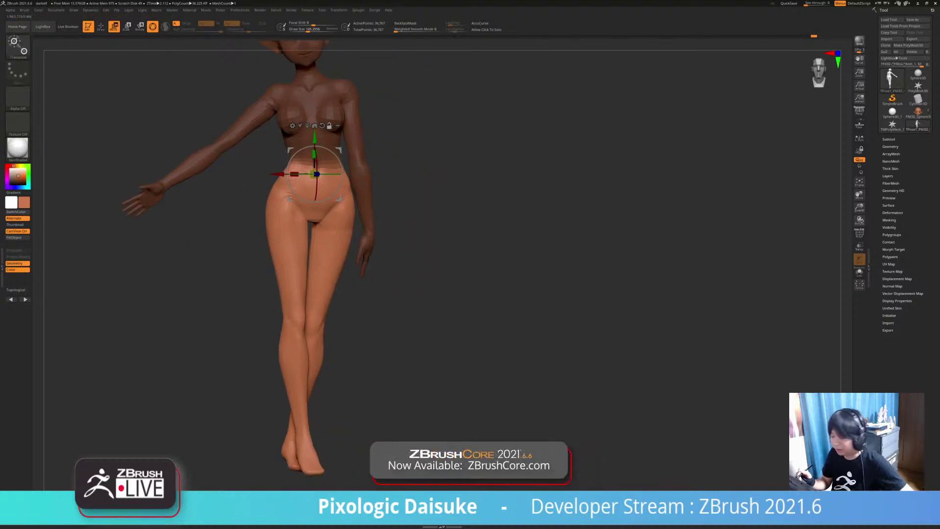
right_click_drag(347, 189, 345, 214, "alt")
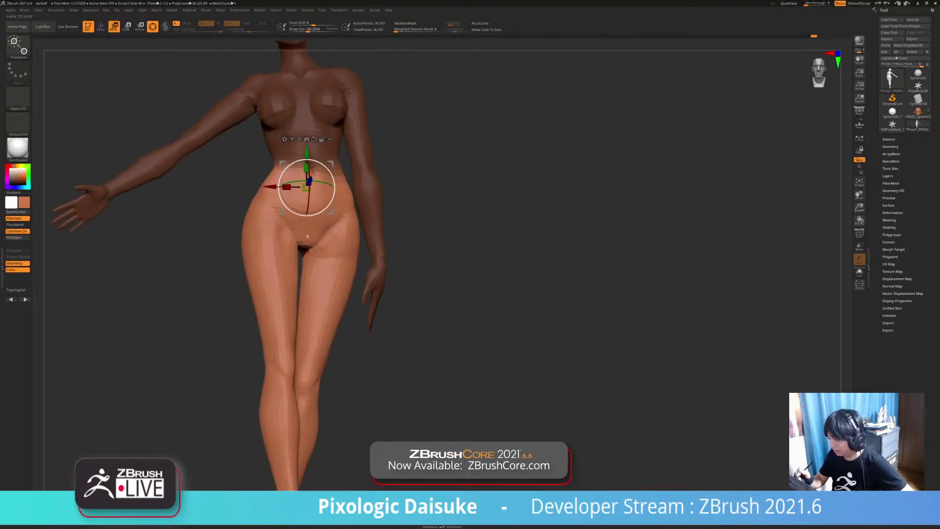
right_click_drag(281, 203, 282, 172, "ctrl")
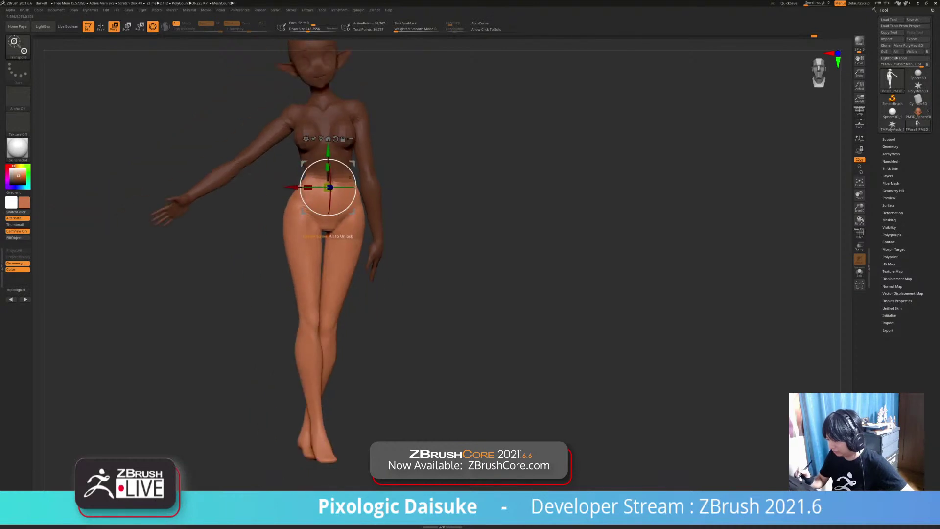
left_click_drag(351, 172, 351, 174)
key("ctrl+z")
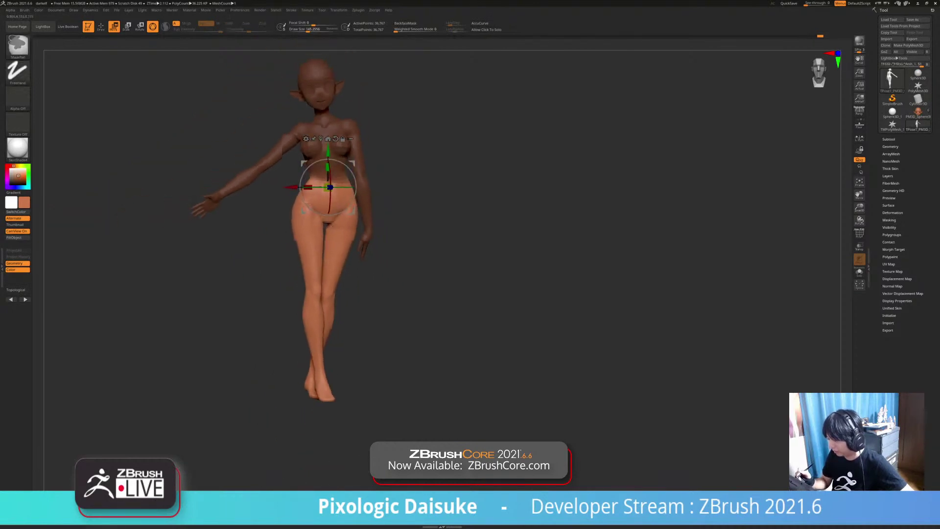
mouse_move(337, 146)
right_mouse_down("ctrl")
mouse_move(356, 120)
mouse_move(337, 147)
right_mouse_up("ctrl")
key("ctrl")
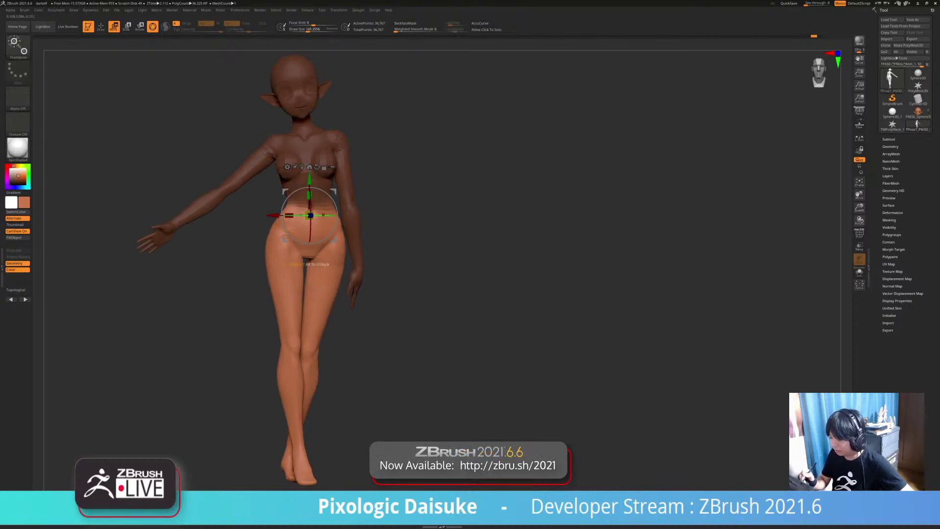
mouse_move(363, 215)
right_mouse_down()
mouse_move(440, 219)
mouse_move(364, 219)
right_mouse_up()
left_click_drag(392, 219, 398, 239, "ctrl")
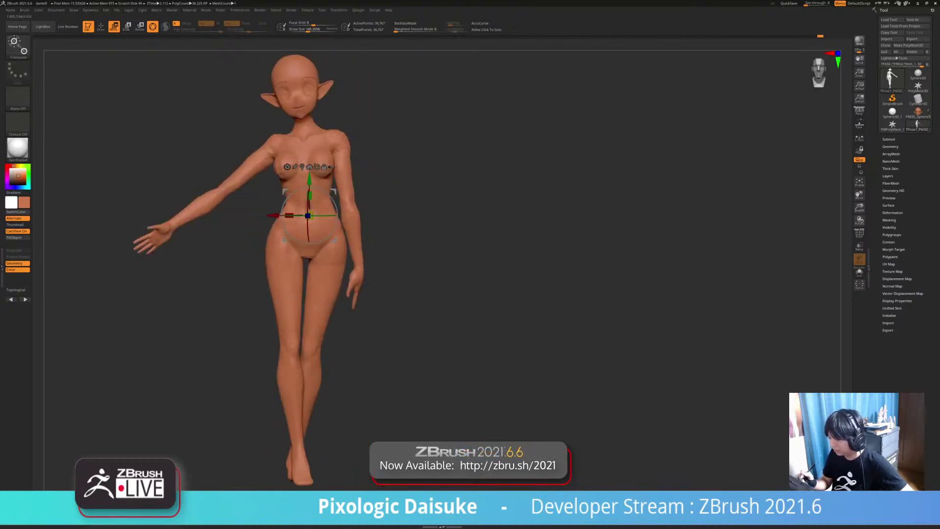
Step: Switch to the Move Topological brush, reduce its draw size, and inspect the head and upper body
right_click_drag(391, 230, 403, 323)
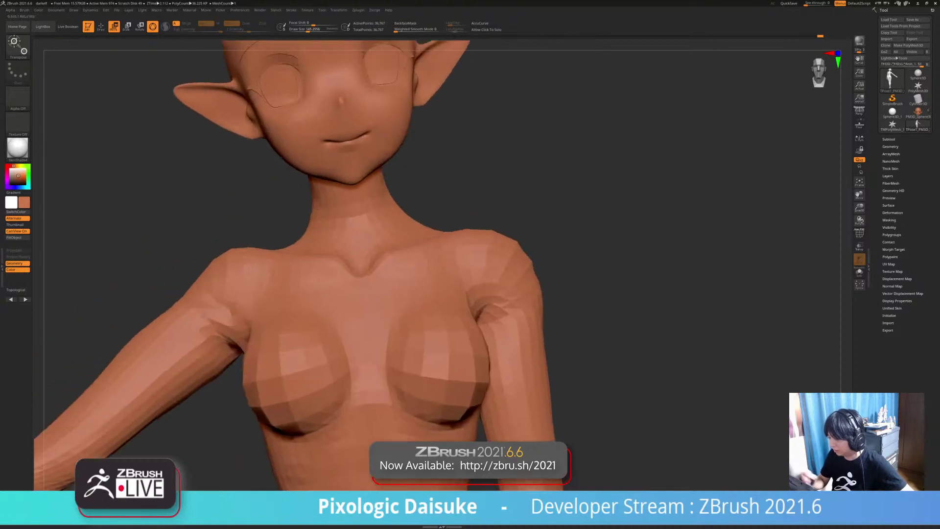
right_click_drag(311, 102, 269, 201, "alt")
left_click(268, 232, "alt")
right_click_drag(269, 201, 220, 204)
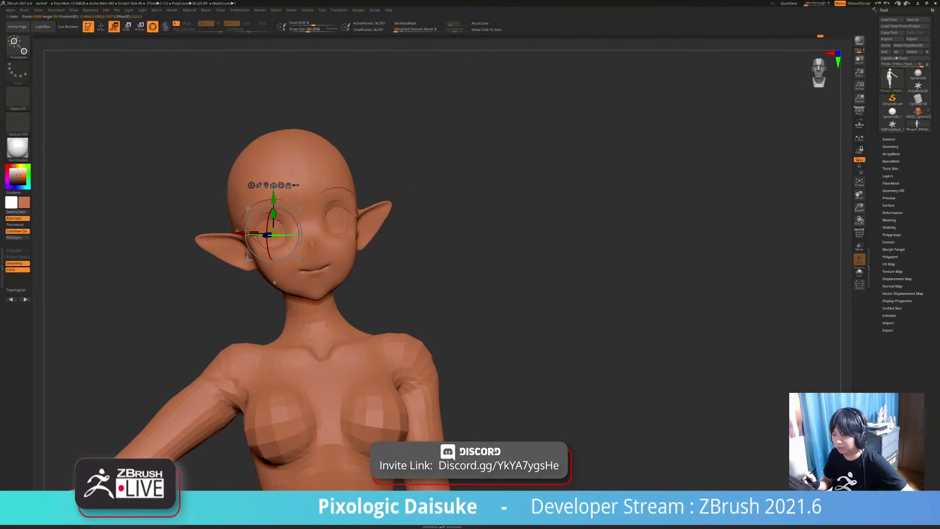
right_click_drag(274, 235, 252, 209)
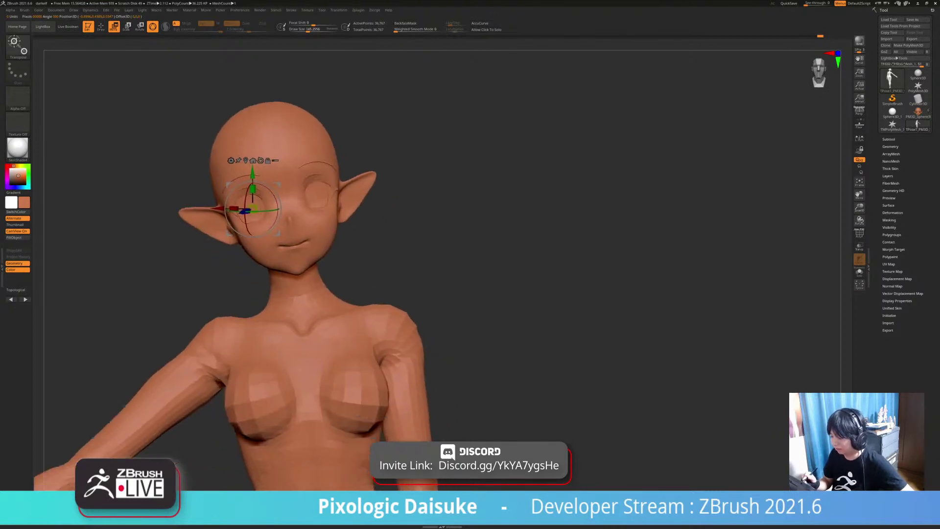
left_click(17, 46)
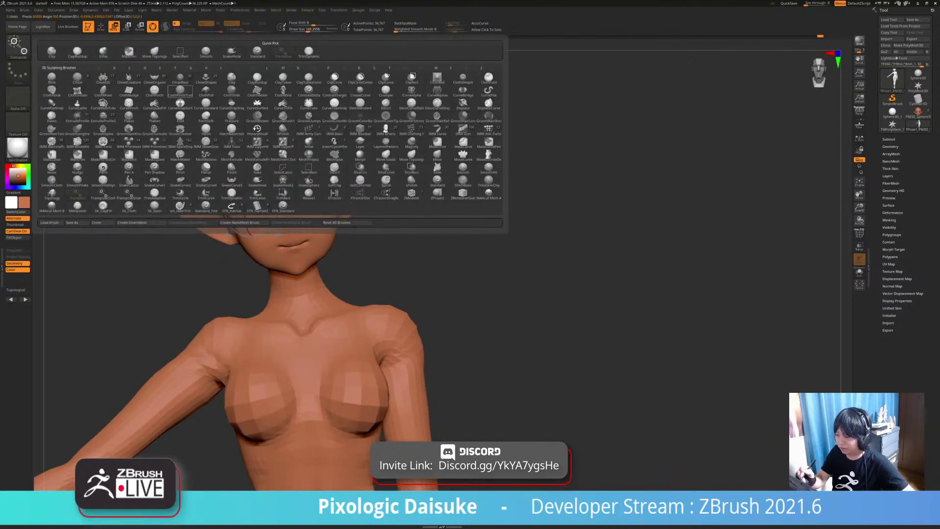
left_click(155, 52)
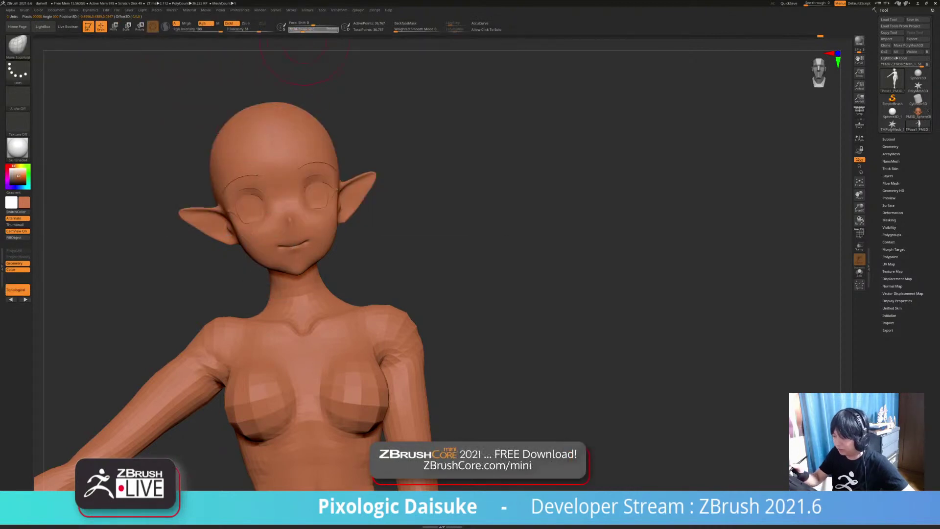
left_click_drag(304, 29, 289, 30)
mouse_move(249, 194)
right_mouse_down("ctrl")
mouse_move(257, 213)
mouse_move(337, 214)
mouse_move(230, 221)
right_mouse_up("ctrl")
right_click_drag(387, 211, 368, 172)
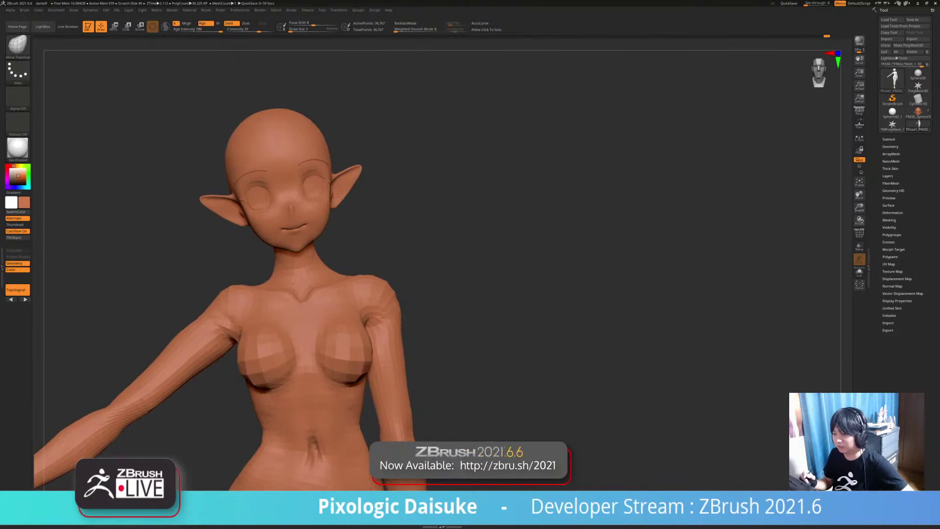
right_click_drag(327, 208, 327, 178, "ctrl")
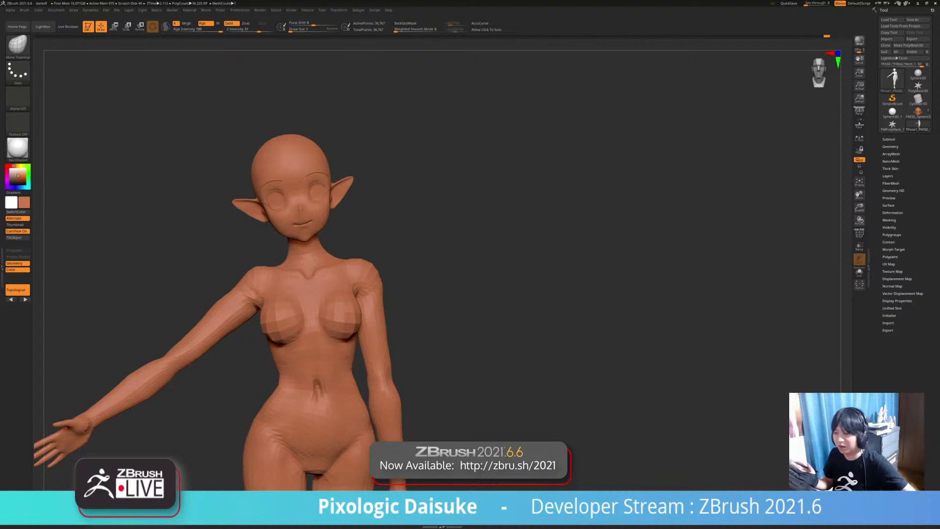
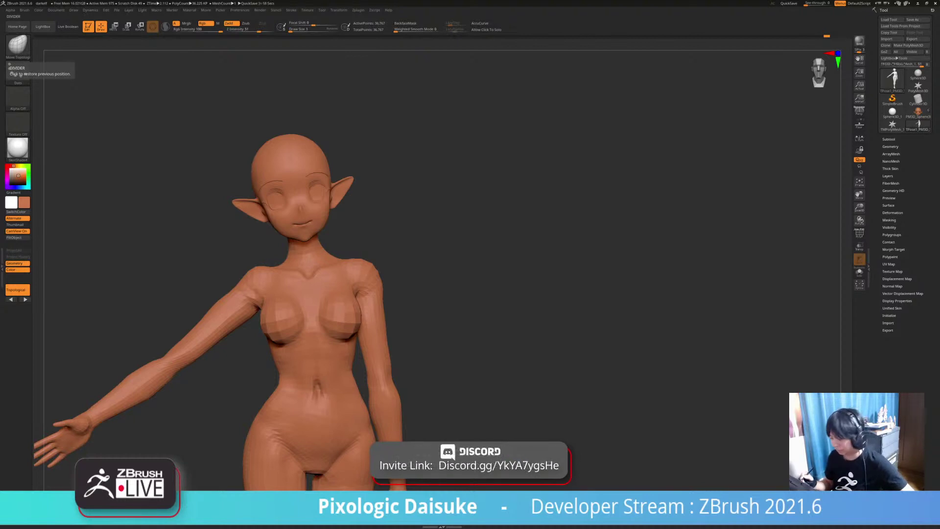
mouse_move(313, 274)
right_mouse_down()
mouse_move(372, 276)
mouse_move(371, 245)
mouse_move(313, 245)
mouse_move(310, 221)
mouse_move(314, 267)
right_mouse_up()
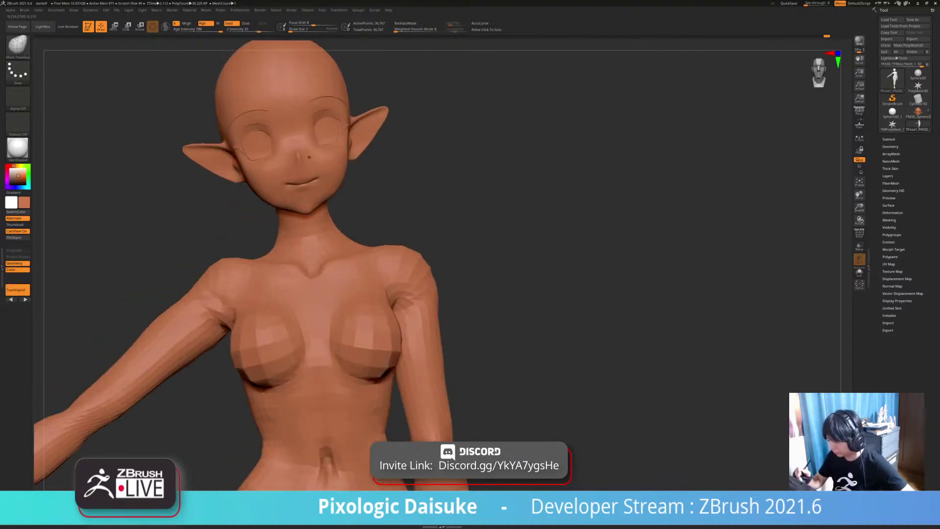
Step: Select the MaskLasso brush for masking and mask the body, leaving the head free to rotate
mouse_move(331, 133)
right_mouse_down("alt")
mouse_move(331, 180)
mouse_move(319, 129)
right_mouse_up("alt")
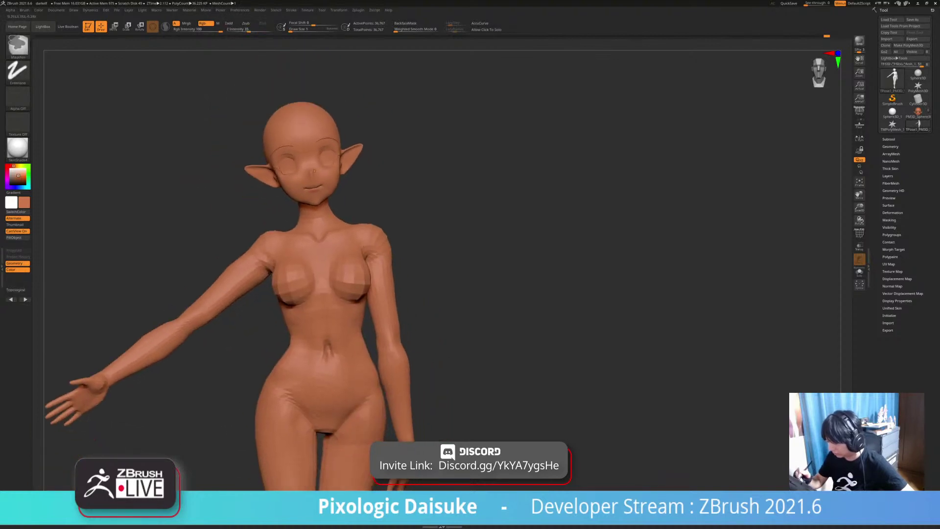
key("r")
right_click_drag(313, 164, 314, 210, "ctrl")
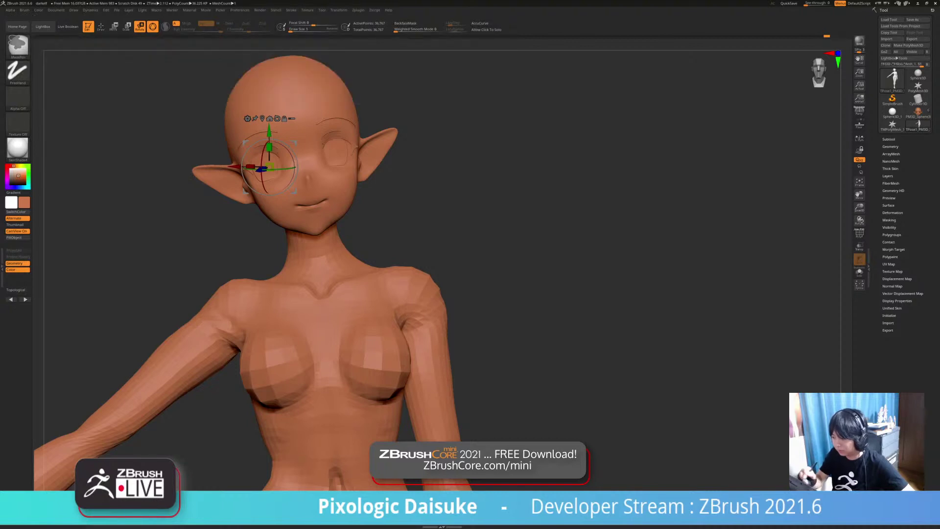
left_click(19, 47, "ctrl")
left_click(129, 79, "ctrl")
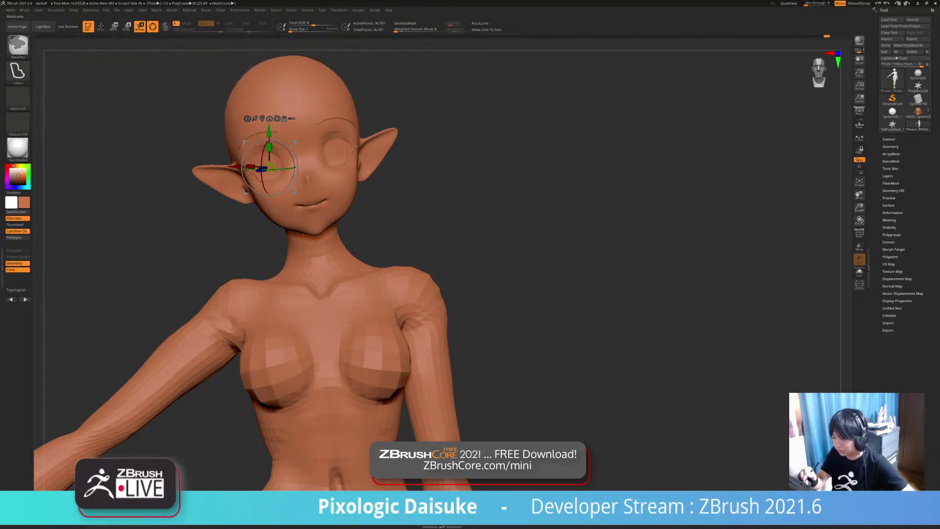
right_click_drag(152, 91, 143, 130, "alt")
mouse_move(144, 133)
left_mouse_down("ctrl")
mouse_move(425, 248)
mouse_move(294, 294)
mouse_move(147, 294)
left_mouse_up("ctrl")
left_click(147, 294, "ctrl")
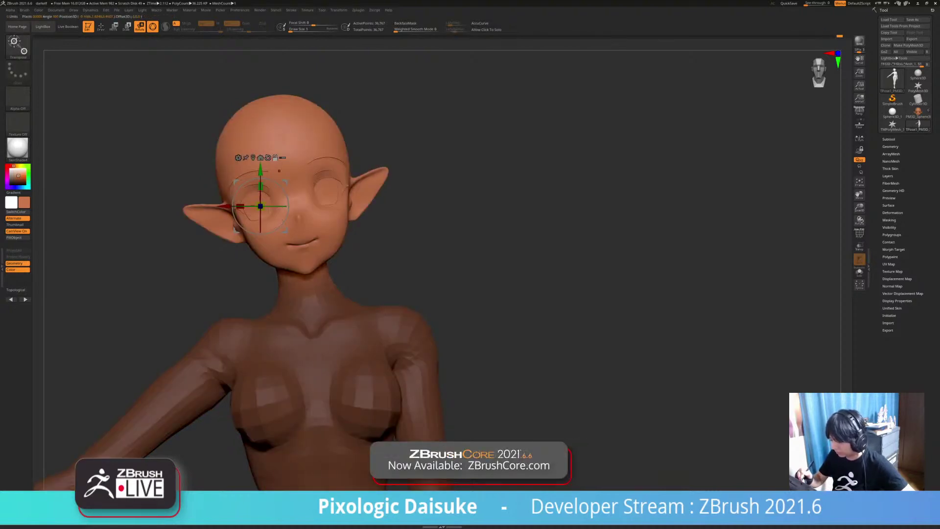
Step: Center the gizmo on the upper neck in front and side views, and rotate the head in front view
left_click_drag(285, 182, 334, 294, "alt")
left_click_drag(489, 294, 607, 293)
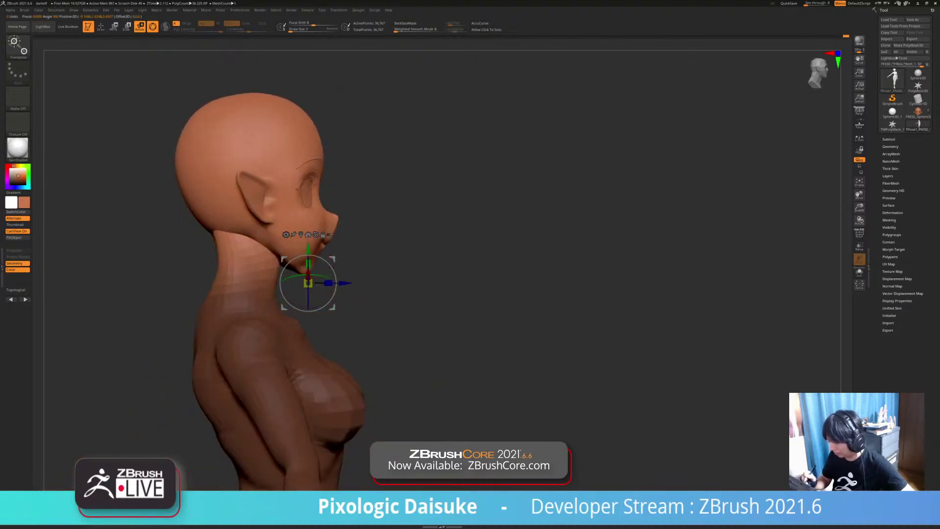
left_click_drag(342, 283, 324, 283, "alt")
left_click_drag(607, 294, 489, 293)
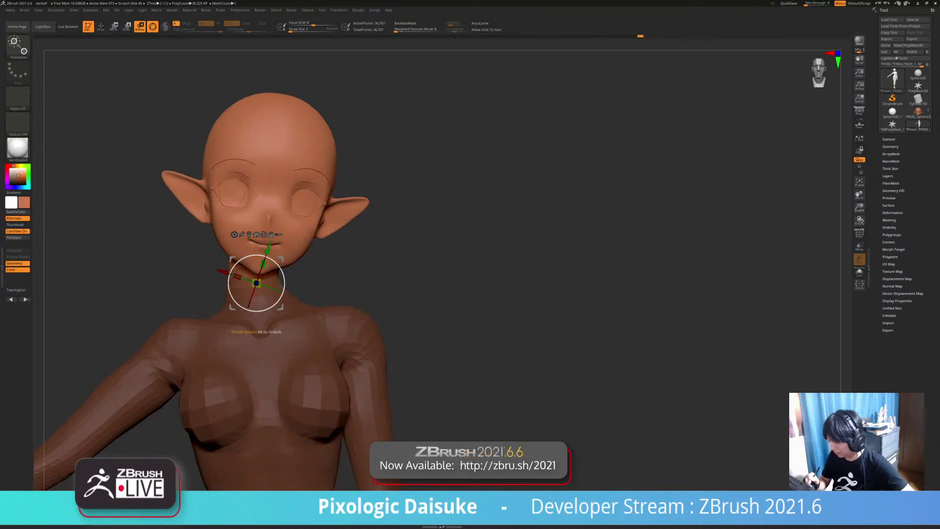
left_click_drag(284, 290, 282, 294)
Step: Isolate the head and neck with a mask in back view, shift them slightly with the gizmo, and clear the mask
right_click_drag(489, 293, 520, 208, "ctrl")
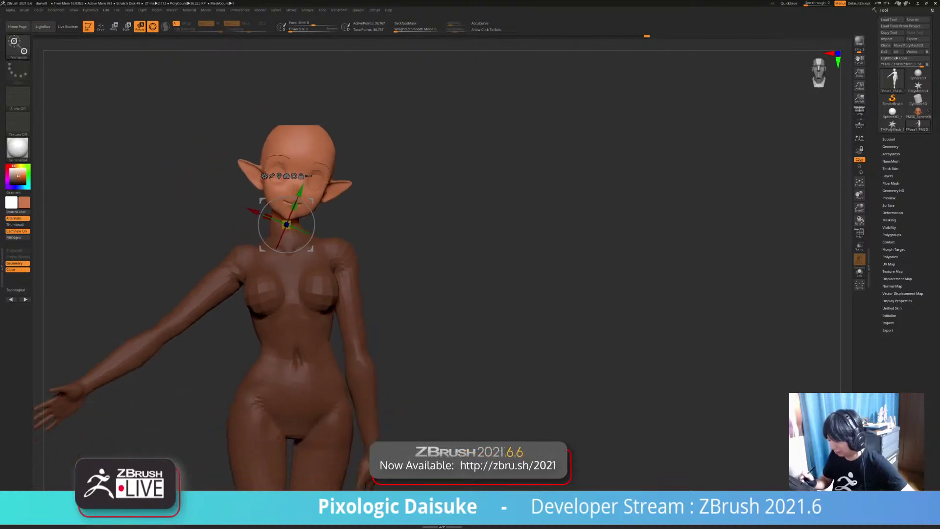
right_click_drag(395, 271, 420, 250, "alt")
left_click_drag(420, 249, 433, 262, "ctrl")
left_click_drag(433, 262, 679, 262)
left_click_drag(304, 171, 307, 216, "ctrl")
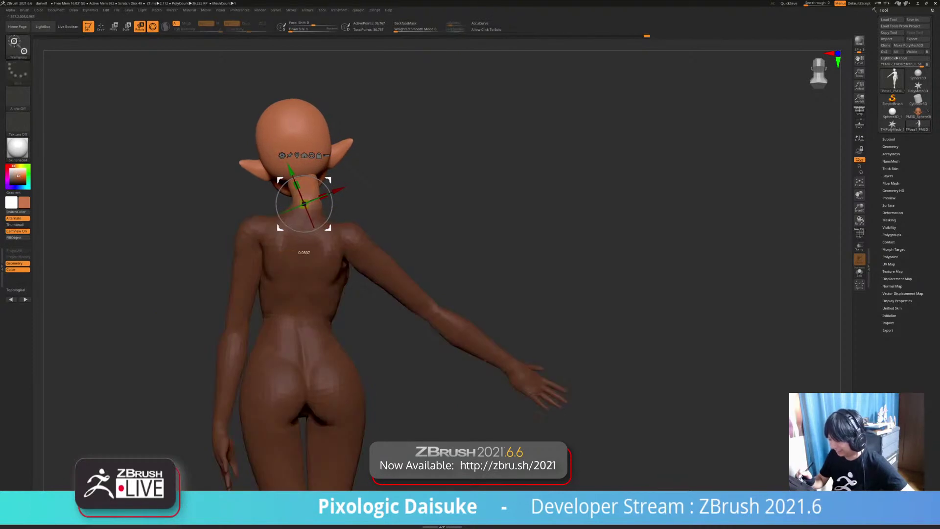
key("q")
left_click_drag(489, 401, 509, 421, "ctrl")
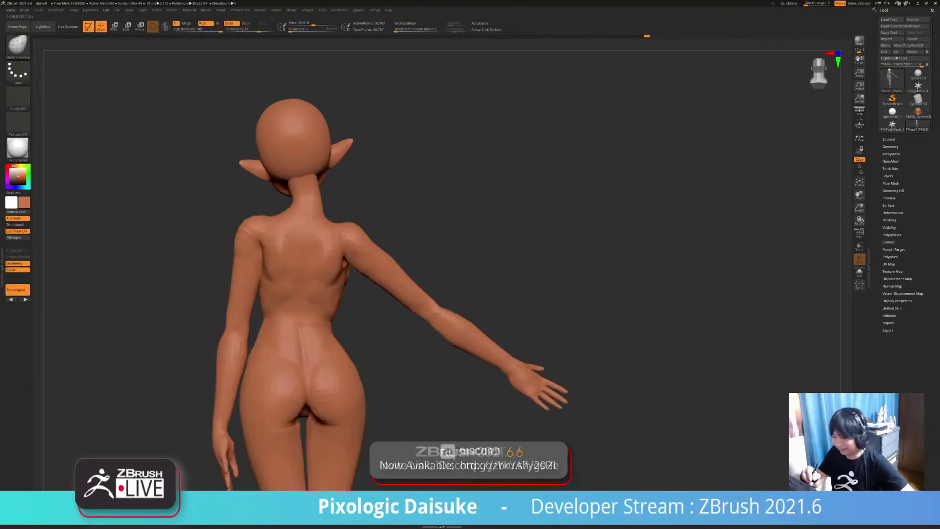
Step: Increase the Move Topological brush's draw size to about 166 and reshape the neck from behind
left_click_drag(291, 29, 295, 29)
right_click_drag(299, 169, 290, 198, "ctrl")
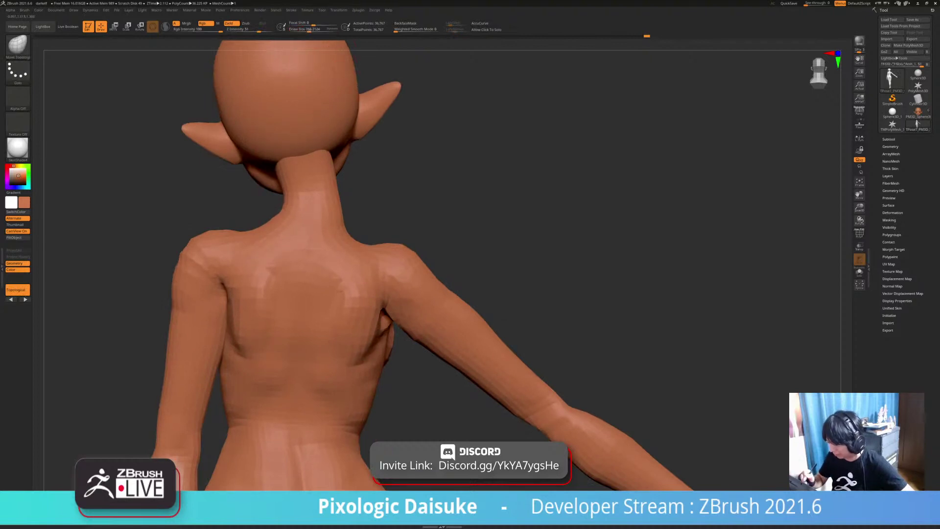
left_click_drag(338, 211, 333, 212)
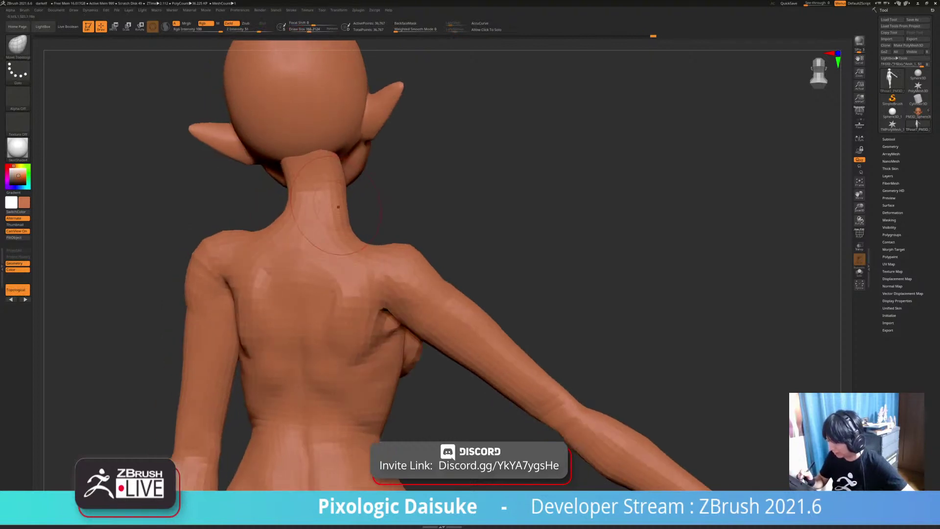
Step: Refine the neck and shoulder contours with the Move Topological brush, checking them from front and back
left_click_drag(489, 206, 712, 211)
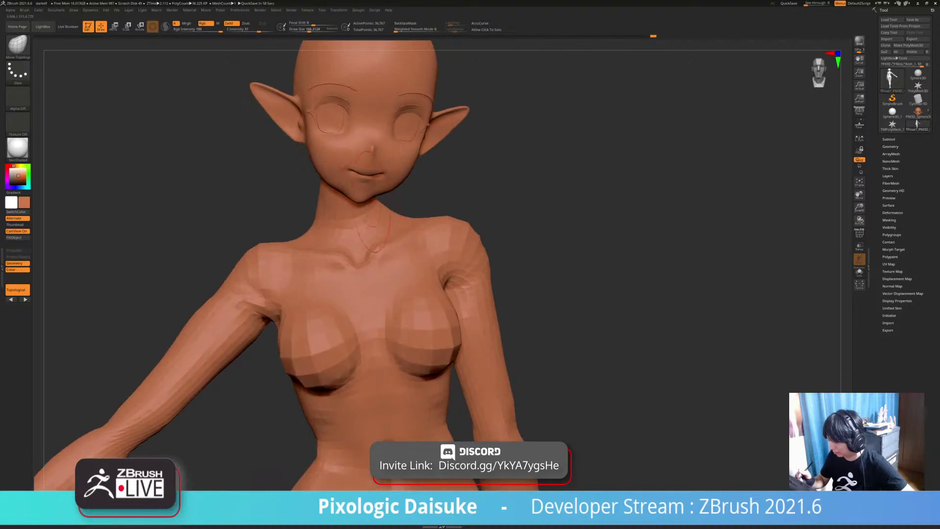
mouse_move(377, 152)
right_mouse_down("ctrl")
mouse_move(370, 189)
mouse_move(371, 173)
mouse_move(383, 234)
mouse_move(384, 215)
right_mouse_up("ctrl")
left_click_drag(410, 241, 408, 251)
mouse_move(407, 250)
right_mouse_down("alt")
mouse_move(387, 295)
mouse_move(385, 257)
right_mouse_up("alt")
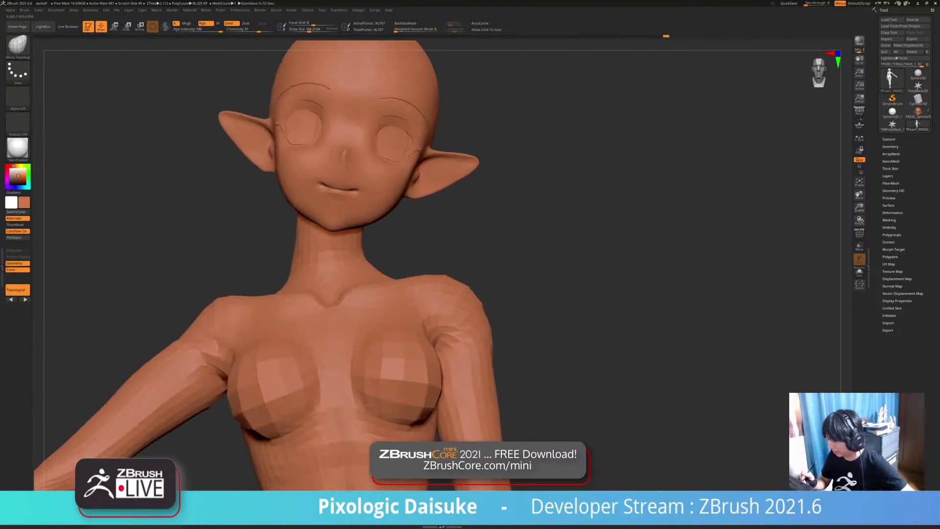
right_click_drag(382, 299, 393, 247)
mouse_move(301, 262)
right_mouse_down()
mouse_move(338, 275)
mouse_move(392, 256)
mouse_move(343, 249)
right_mouse_up()
right_click_drag(459, 277, 417, 236, "alt")
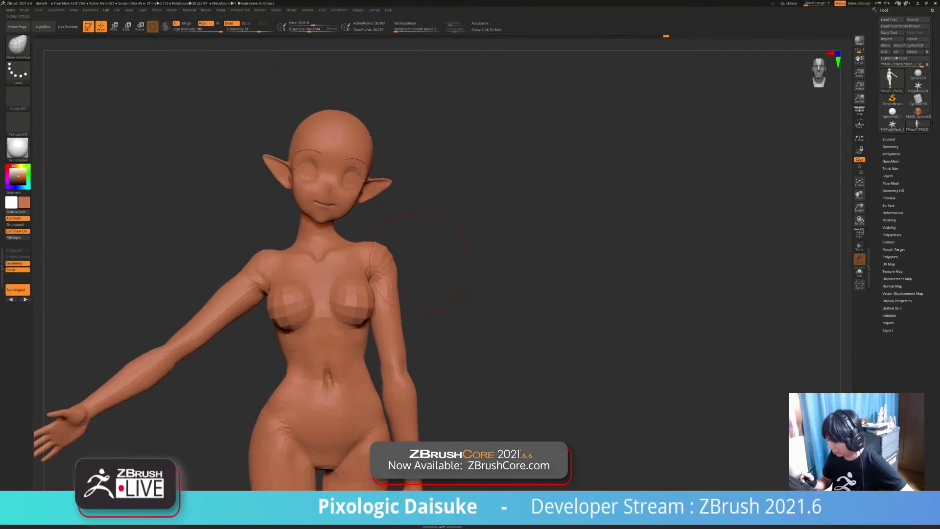
mouse_move(235, 235)
right_mouse_down()
mouse_move(325, 245)
mouse_move(329, 309)
mouse_move(336, 286)
right_mouse_up()
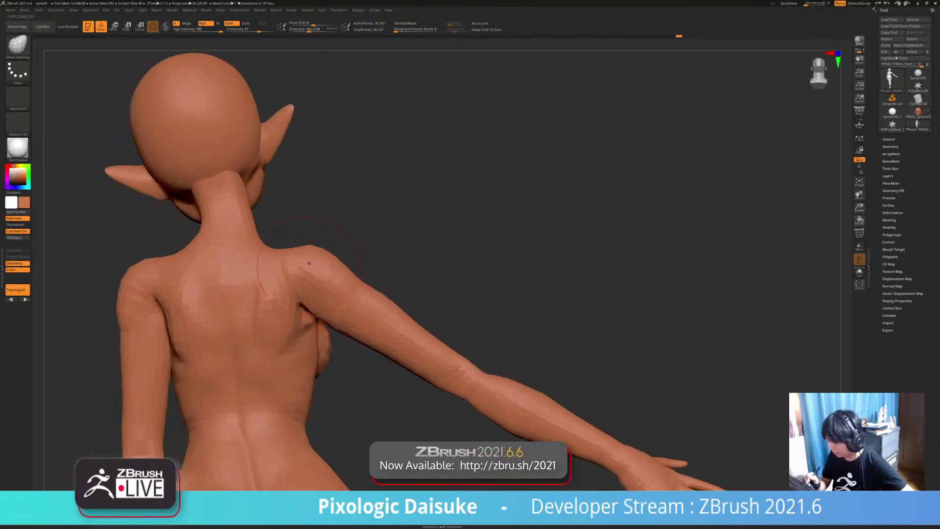
Step: Isolate the outstretched right forearm and hand with a topological mask at the elbow
mouse_move(293, 263)
right_mouse_down("ctrl")
mouse_move(339, 252)
mouse_move(376, 280)
mouse_move(375, 235)
mouse_move(376, 261)
mouse_move(404, 194)
mouse_move(406, 245)
right_mouse_up("ctrl")
key("r")
left_click_drag(186, 302, 149, 316, "ctrl")
right_click_drag(162, 314, 294, 262, "alt")
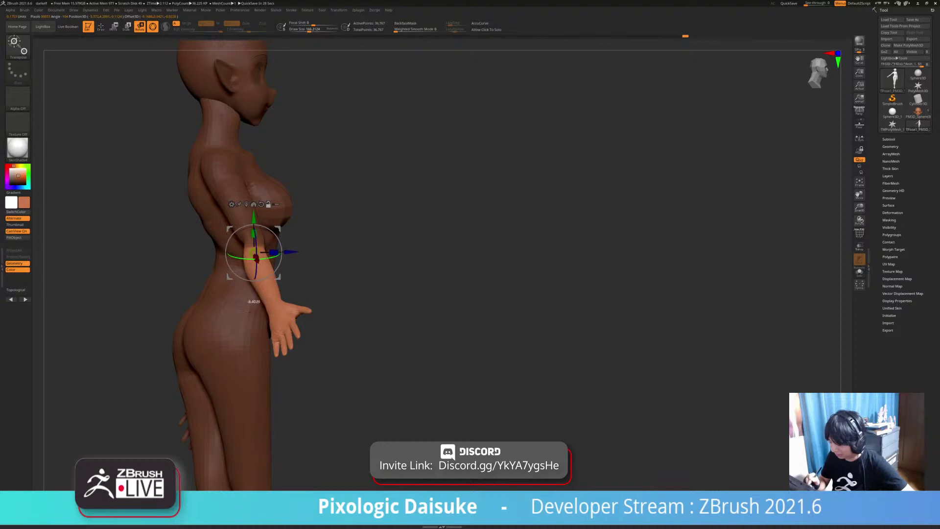
Step: Rotate the right forearm about the elbow with the gizmo, working from the side and other angles
left_click_drag(280, 259, 280, 241)
right_click_drag(293, 245, 386, 236)
left_click_drag(283, 246, 271, 283)
right_click_drag(372, 279, 206, 274)
right_click_drag(205, 274, 125, 272, "alt")
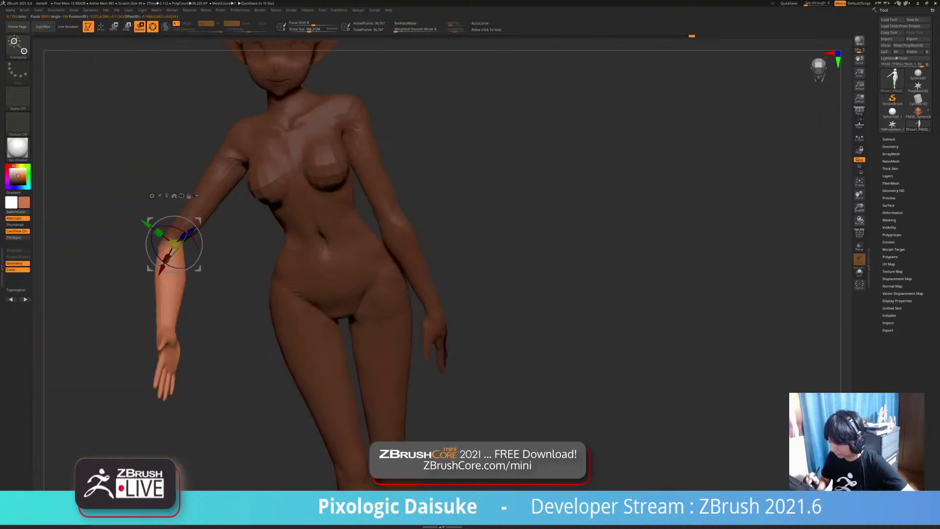
left_click_drag(173, 270, 155, 263)
right_click_drag(95, 61, 98, 59)
left_click_drag(237, 303, 249, 312, "ctrl")
right_click_drag(248, 303, 354, 237)
right_click_drag(353, 238, 197, 273)
key("ctrl+z")
key("ctrl+z")
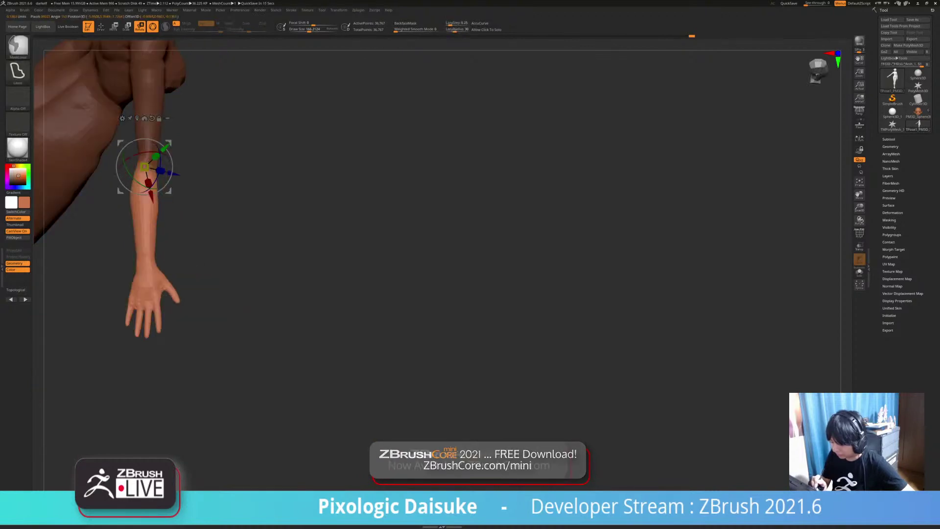
Step: Isolate the right hand with a topological mask at the wrist and rotate it in front view
left_click_drag(144, 268, 143, 290, "ctrl")
right_click_drag(142, 276, 297, 293, "alt")
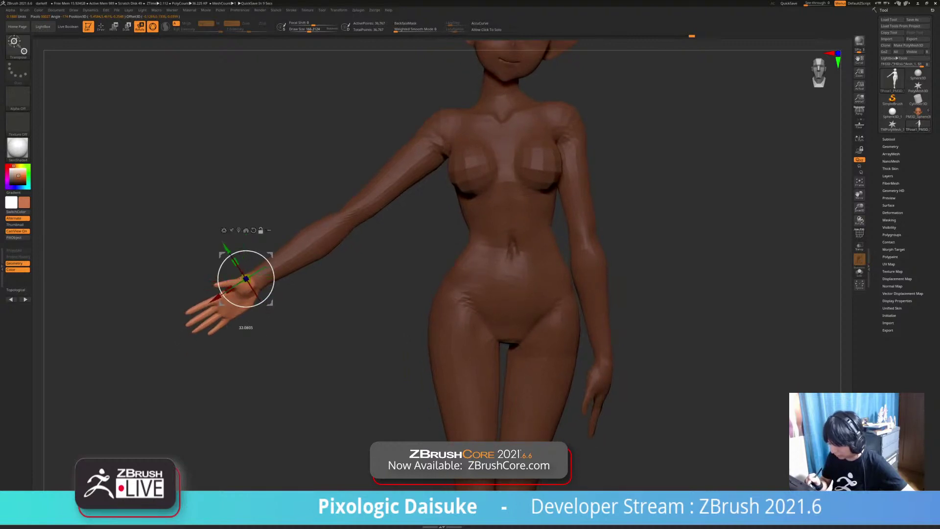
mouse_move(259, 299)
left_mouse_down()
mouse_move(268, 315)
mouse_move(255, 302)
left_mouse_up()
Step: Twist the right hand about the wrist in side view to turn the palm downward, and clear the mask
right_click_drag(294, 313, 399, 301, "alt")
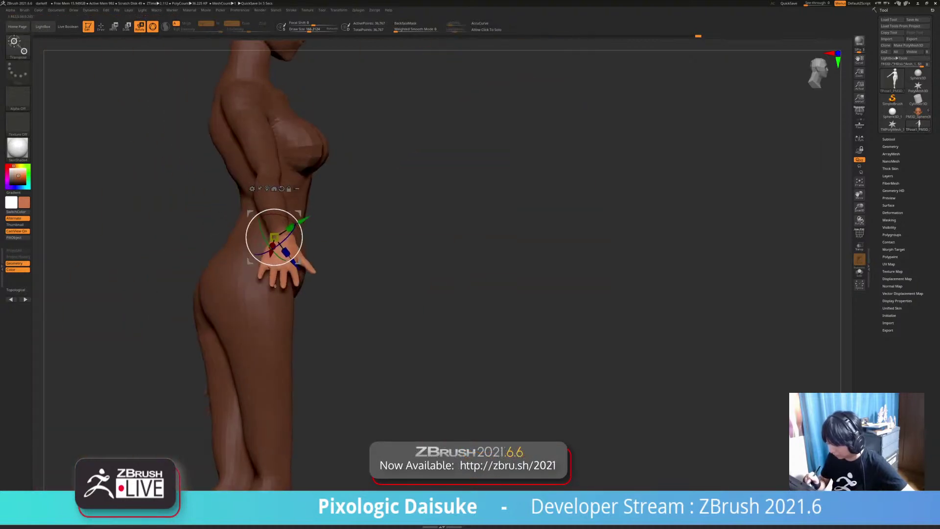
left_click_drag(296, 235, 300, 210)
right_click_drag(377, 318, 309, 319)
left_click_drag(314, 333, 332, 352, "ctrl")
right_click_drag(333, 338, 255, 346)
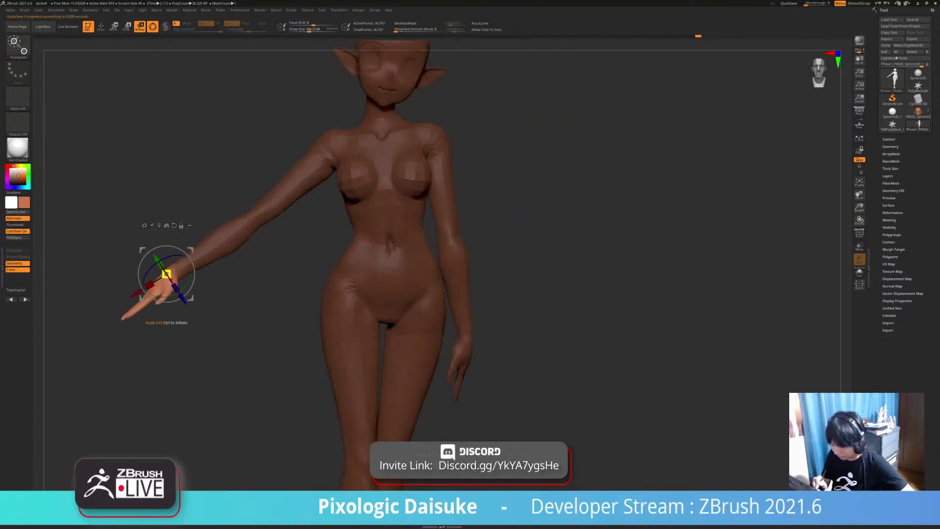
mouse_move(259, 345)
right_mouse_down()
mouse_move(264, 235)
mouse_move(268, 342)
right_mouse_up()
left_click_drag(430, 290, 433, 256, "ctrl")
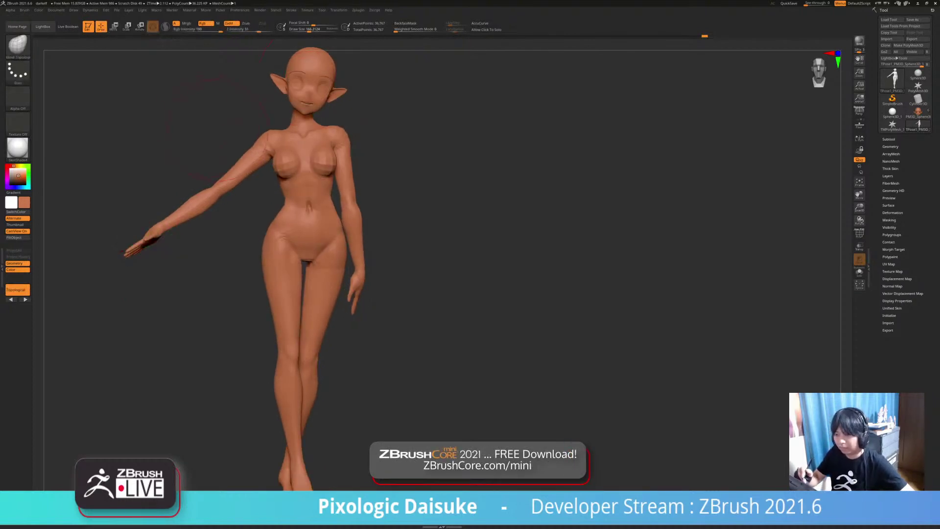
Step: Isolate the upper body with a topological mask that covers the pelvis and legs from the waist down
left_click_drag(489, 245, 517, 260, "alt")
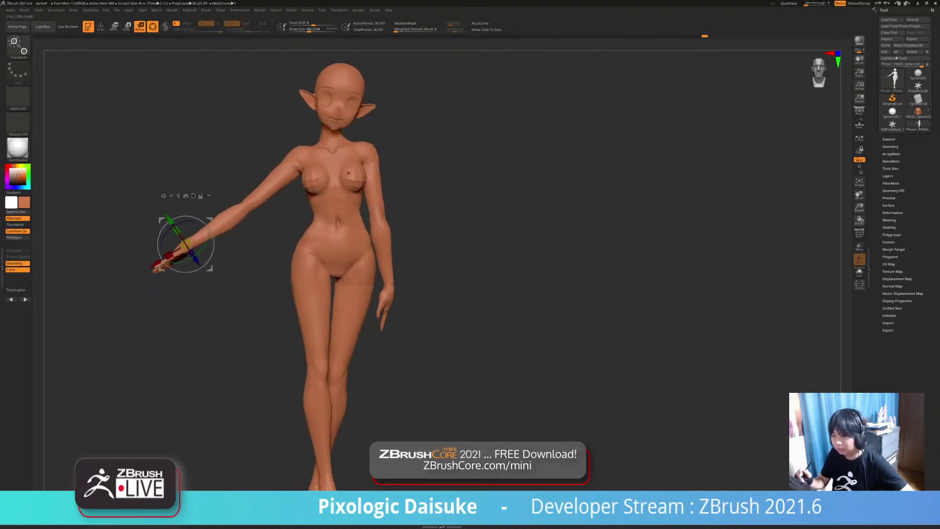
right_click_drag(344, 215, 338, 231, "ctrl")
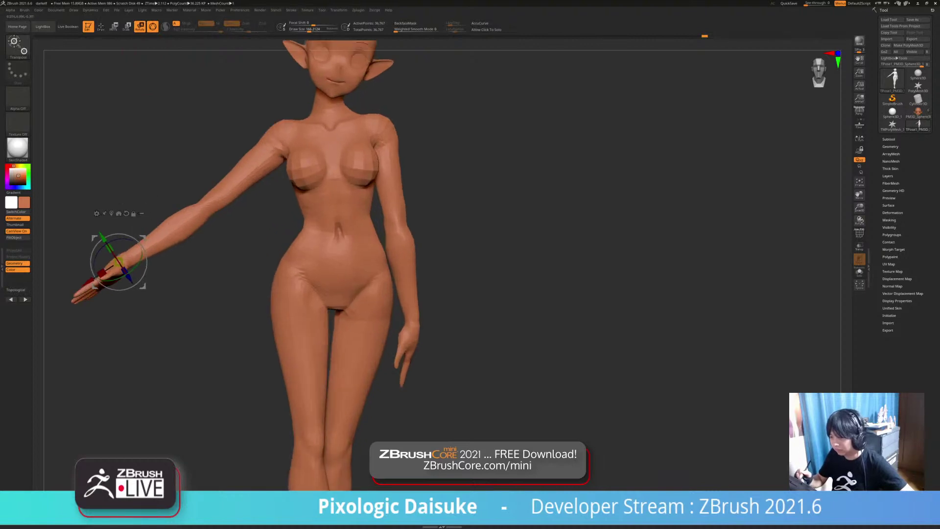
left_click_drag(340, 231, 341, 240, "ctrl")
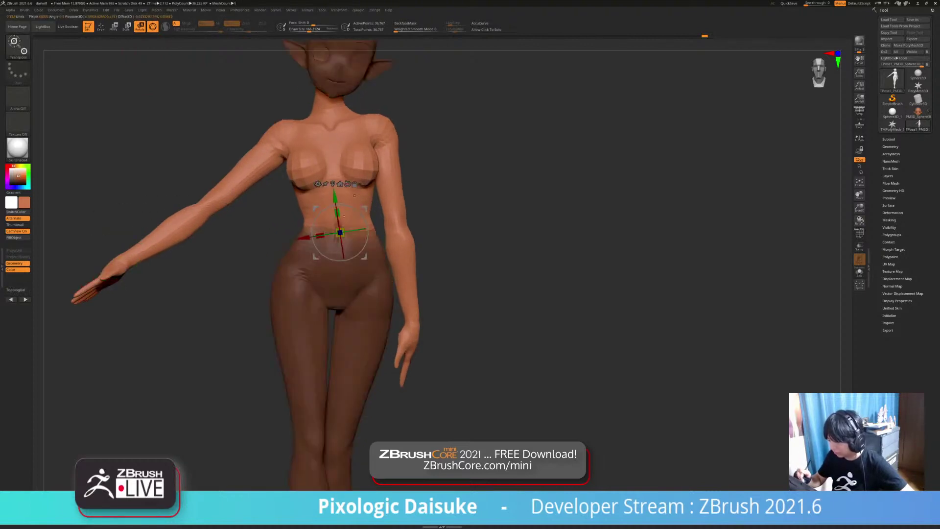
key("f")
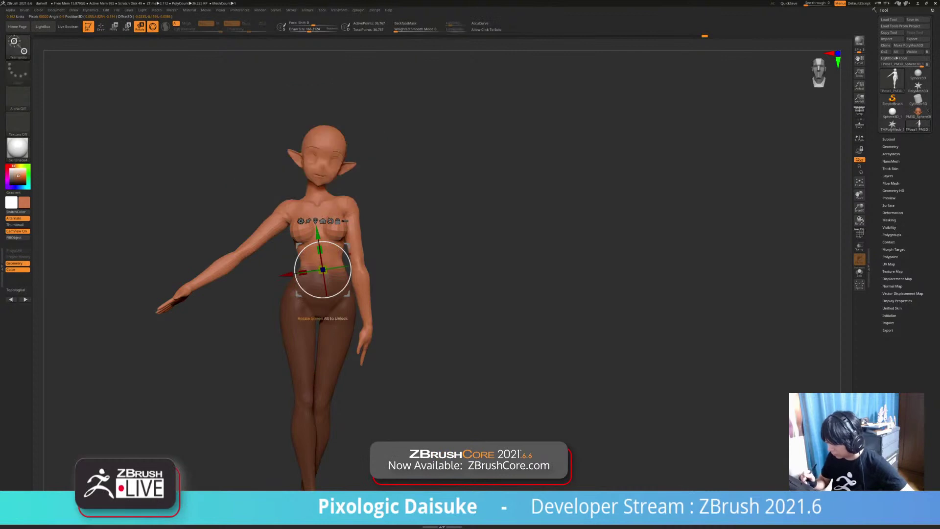
Step: Try tilting the upper body about the waist in front view, and compare the pose before and after
left_click_drag(323, 316, 325, 316)
key("ctrl+z")
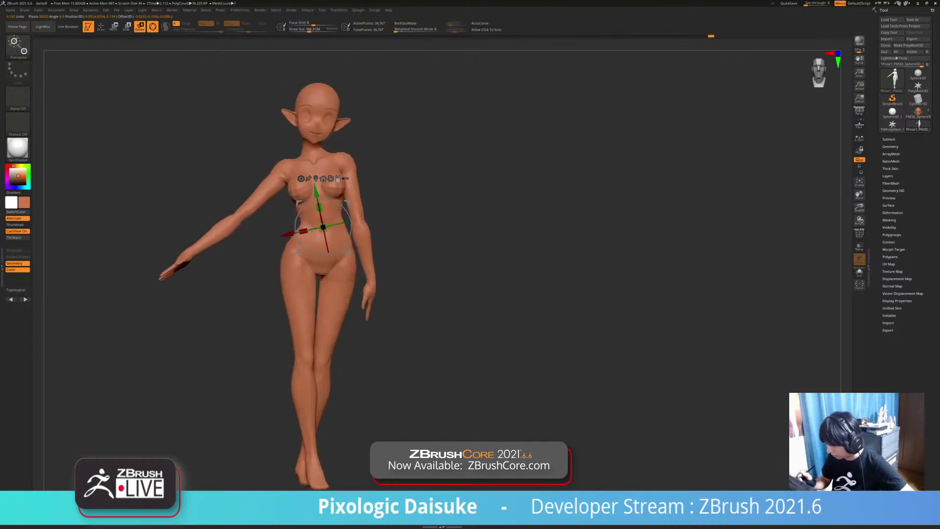
key("ctrl+z")
key("ctrl+shift+z")
key("ctrl+shift+z")
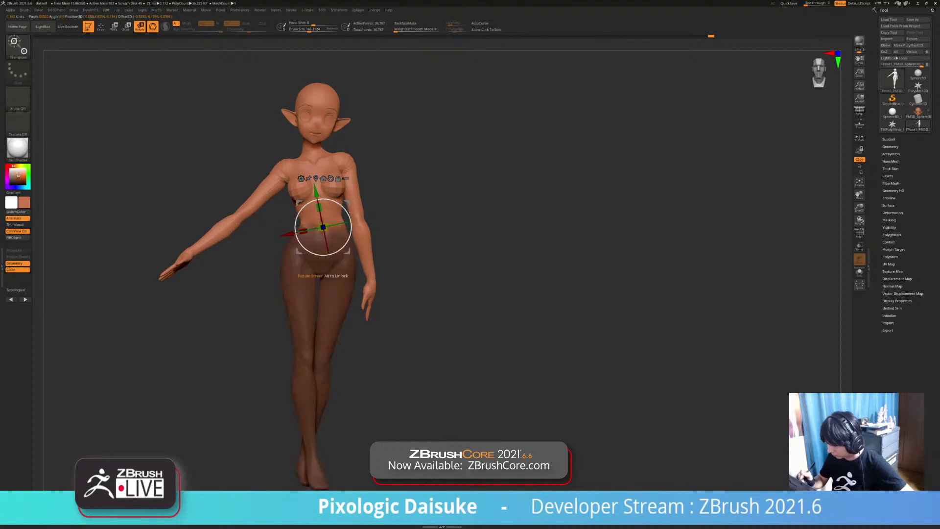
key("ctrl+z")
Step: Center the gizmo on the waist in side view, tilt the upper body in front view, and clear the mask
left_click_drag(431, 235, 578, 236, "shift")
left_click_drag(386, 227, 368, 227, "alt")
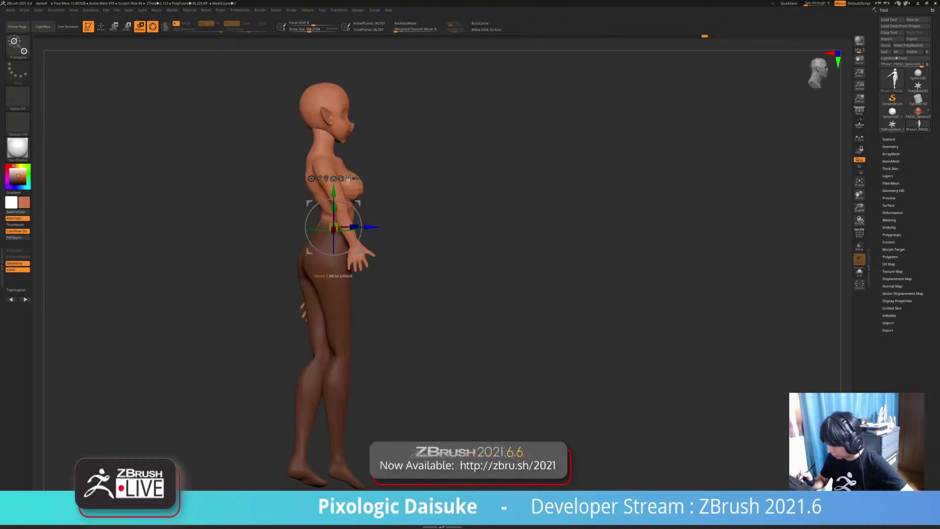
left_click_drag(563, 235, 440, 236, "shift")
mouse_move(360, 212)
left_mouse_down()
mouse_move(382, 255)
mouse_move(359, 224)
left_mouse_up()
left_click_drag(416, 230, 428, 243, "ctrl")
Step: Return to the Move Topological brush and touch up the upper body in front view
left_click_drag(421, 235, 381, 263, "alt")
left_click(101, 26)
mouse_move(273, 164)
right_mouse_down("ctrl")
mouse_move(283, 190)
mouse_move(286, 179)
mouse_move(316, 196)
right_mouse_up("ctrl")
mouse_move(218, 159)
right_mouse_down("ctrl")
mouse_move(230, 184)
mouse_move(343, 186)
mouse_move(330, 195)
mouse_move(230, 193)
right_mouse_up("ctrl")
mouse_move(431, 196)
right_mouse_down()
mouse_move(380, 196)
mouse_move(376, 171)
mouse_move(378, 195)
right_mouse_up()
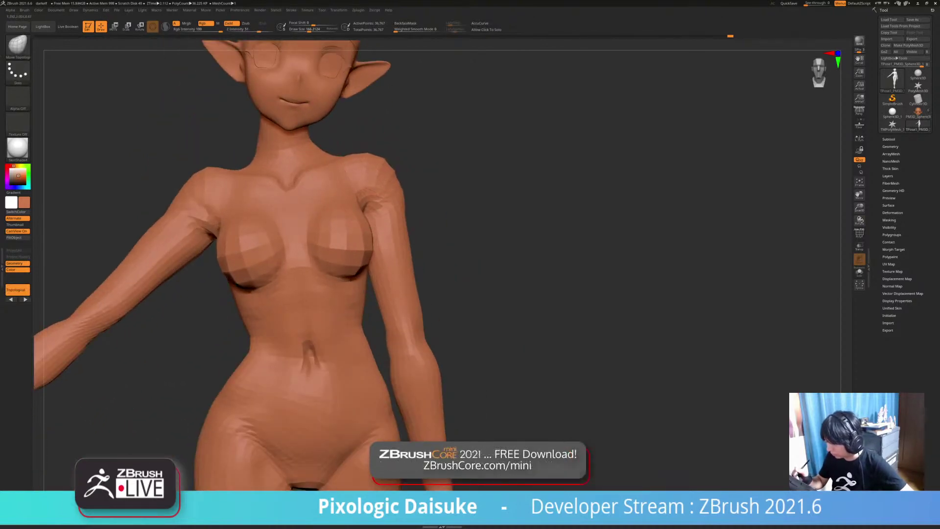
mouse_move(441, 220)
right_mouse_down("ctrl")
mouse_move(438, 176)
mouse_move(440, 208)
mouse_move(391, 208)
mouse_move(421, 203)
mouse_move(454, 167)
mouse_move(453, 133)
mouse_move(425, 118)
right_mouse_up("ctrl")
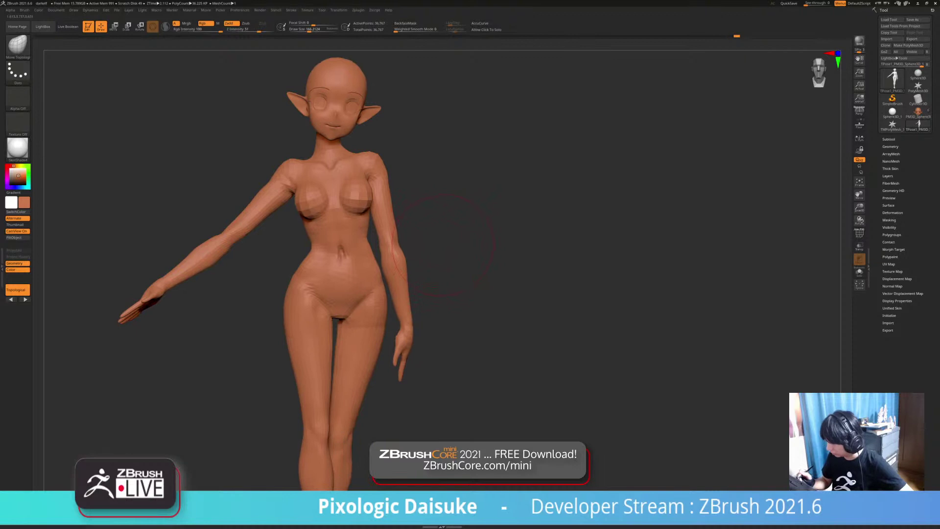
left_click_drag(443, 245, 417, 329, "alt")
Step: Isolate the neck with a topological mask at its base, and unmask the whole head with a lasso
key("r")
left_click_drag(416, 269, 426, 342, "alt")
left_click_drag(304, 282, 305, 265, "ctrl")
left_click_drag(159, 120, 383, 244, "ctrl")
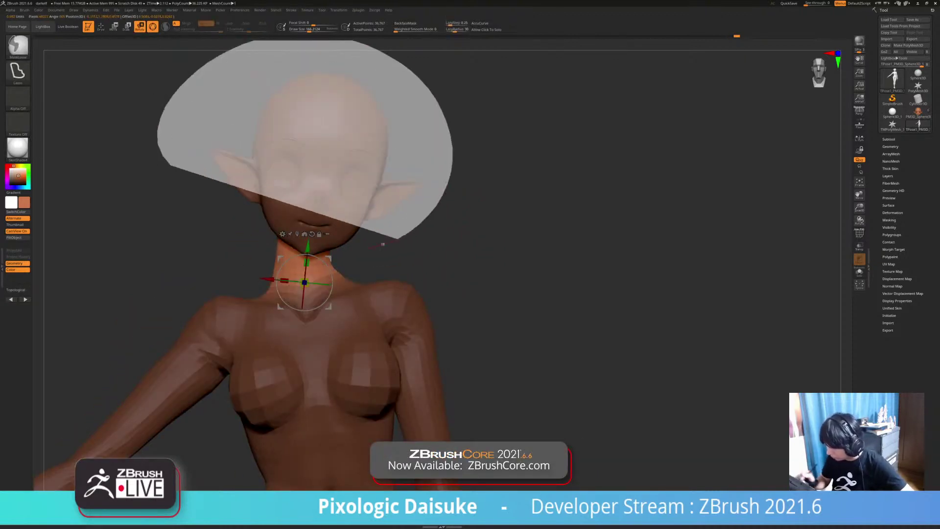
left_click_drag(237, 268, 237, 268, "ctrl+alt")
Step: Tilt the head and neck about the neck base, nudge them into place from behind, and clear the mask
left_click_drag(324, 302, 321, 305)
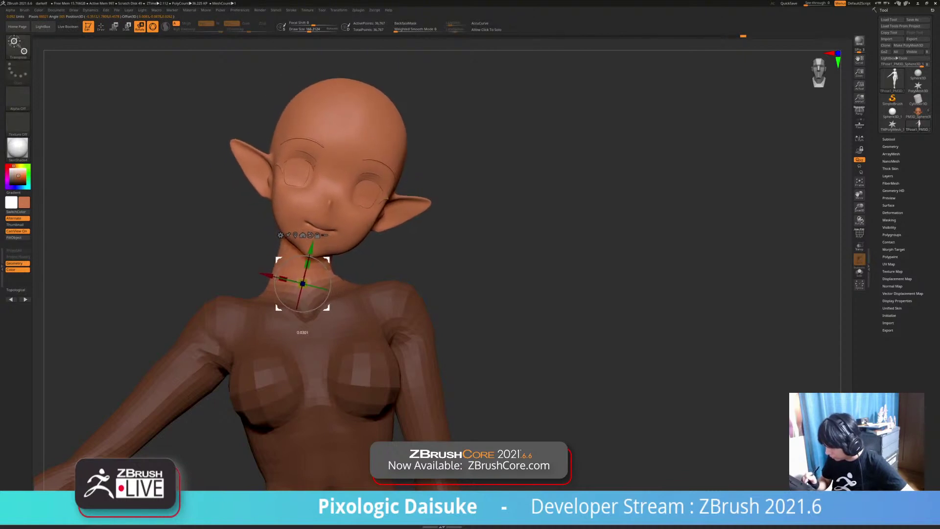
left_click_drag(490, 255, 670, 252, "alt")
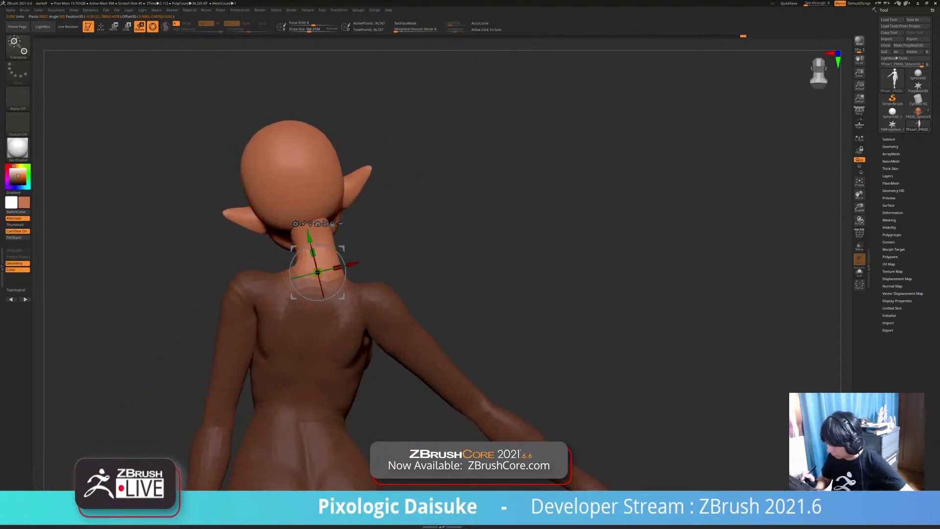
left_click_drag(342, 249, 340, 249)
left_click_drag(489, 342, 481, 271, "alt")
left_click_drag(411, 399, 469, 419, "ctrl")
left_click_drag(489, 274, 489, 342, "alt")
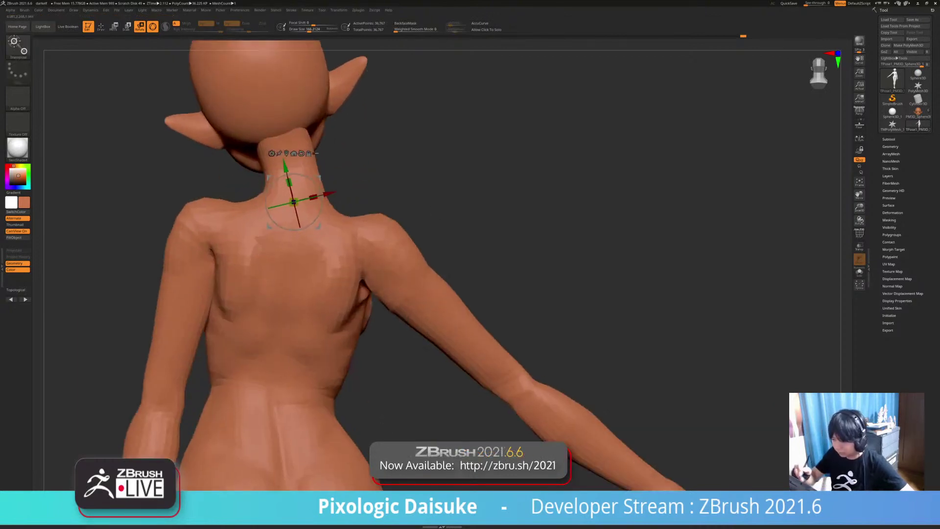
Step: Touch up the neck with the Move Topological brush from behind and review the whole figure in front view
key("q")
left_click_drag(263, 175, 269, 175)
left_click_drag(490, 313, 490, 269, "alt")
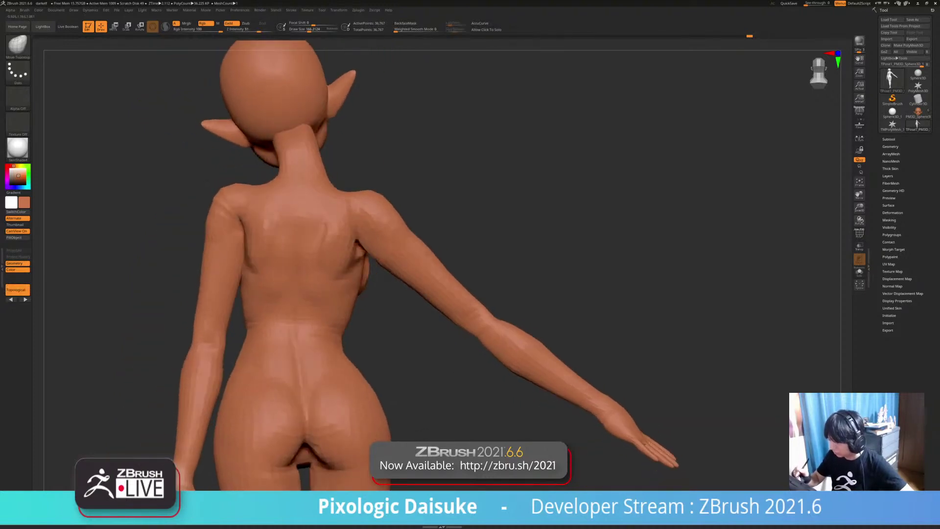
right_click_drag(315, 125, 318, 149, "ctrl")
right_click_drag(331, 189, 329, 167, "ctrl")
right_click_drag(612, 220, 470, 142)
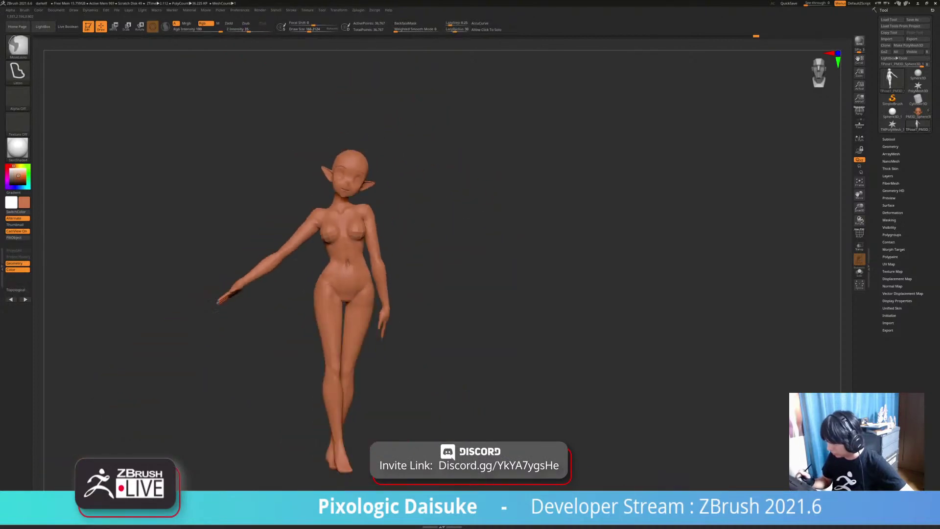
mouse_move(460, 251)
right_mouse_down("alt")
mouse_move(447, 199)
mouse_move(489, 274)
mouse_move(475, 272)
right_mouse_up("alt")
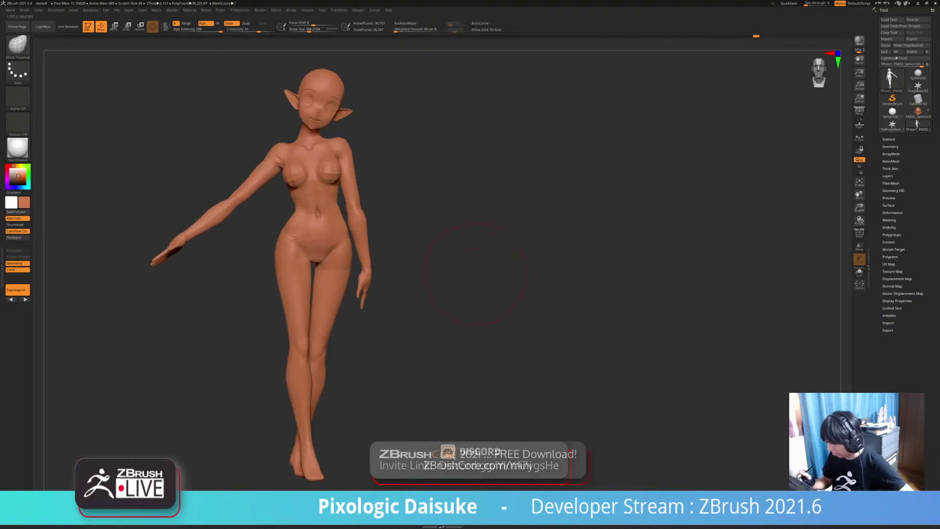
Step: Isolate the head and neck with a topological mask at the neck base
left_click(140, 27)
right_click_drag(147, 74, 184, 147, "ctrl")
right_click_drag(184, 147, 121, 367, "alt")
mouse_move(143, 128)
left_mouse_down("ctrl")
mouse_move(424, 239)
mouse_move(274, 318)
mouse_move(245, 313)
mouse_move(147, 137)
left_mouse_up("ctrl")
right_click_drag(313, 327, 388, 303, "shift")
left_click(401, 314, "ctrl")
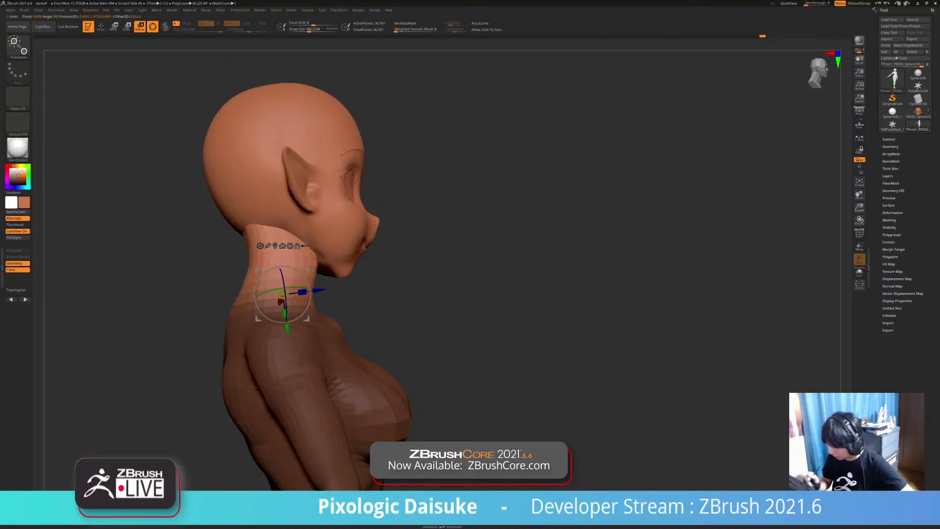
Step: Rotate the head and neck about the neck base in front and side views, undoing the last rotation
right_click_drag(391, 304, 308, 298, "shift")
left_click_drag(265, 288, 268, 286)
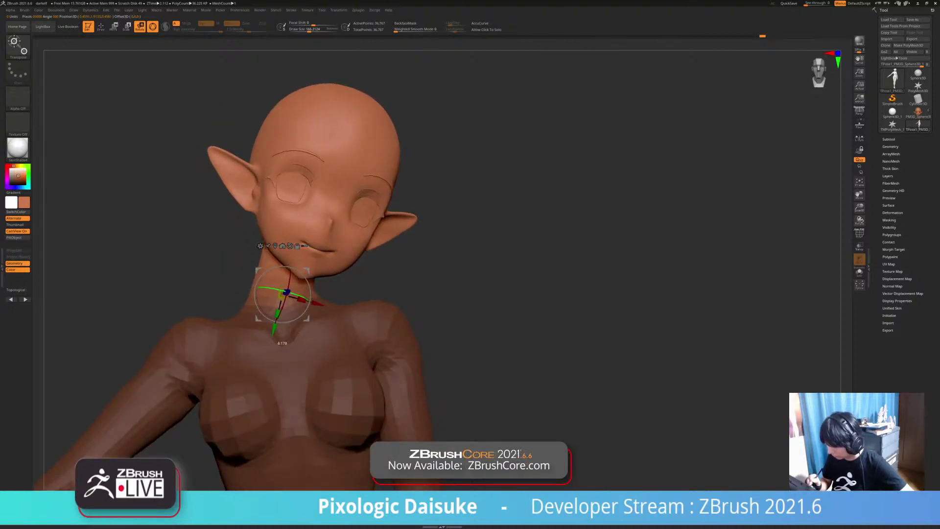
right_click_drag(311, 297, 377, 297)
left_click_drag(296, 280, 301, 286)
right_click_drag(377, 293, 313, 294, "shift")
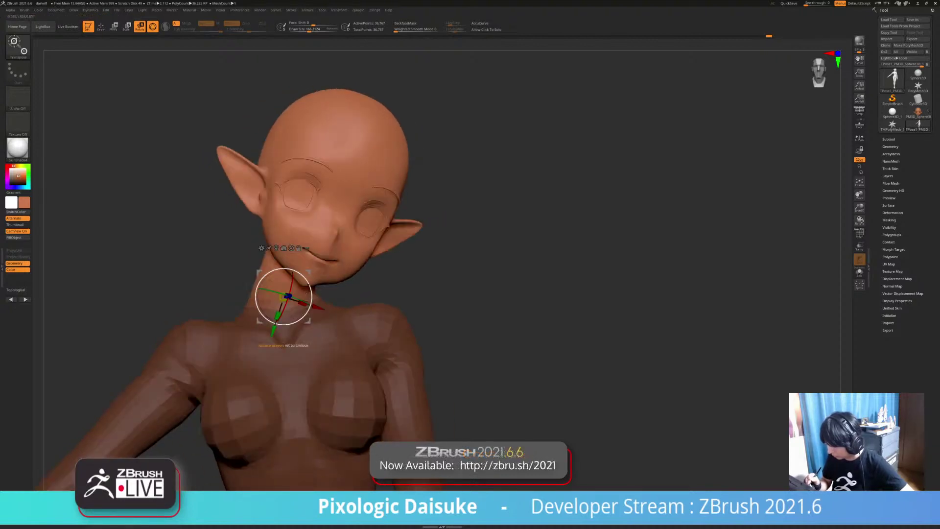
left_click_drag(309, 284, 292, 282)
key("ctrl+z")
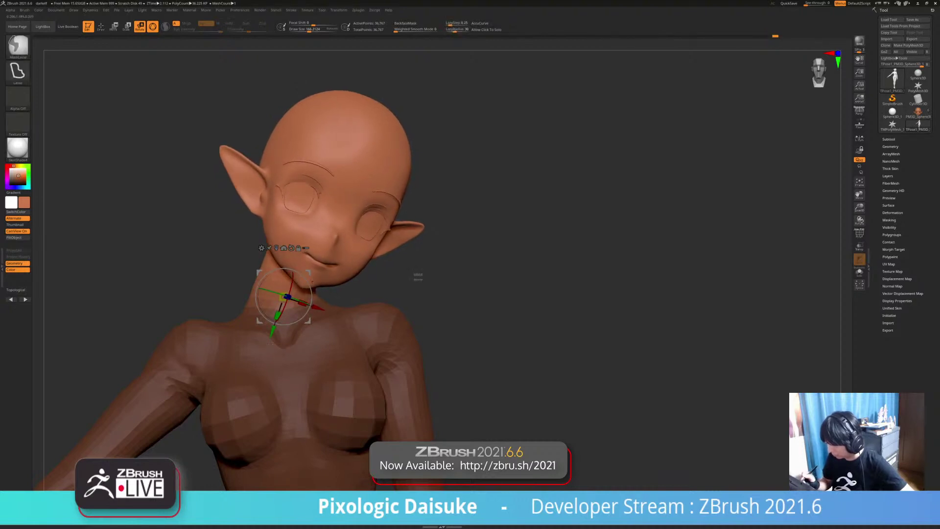
Step: Check the head tilt in side view and clear the mask from the body
left_click_drag(417, 275, 430, 289, "ctrl")
left_click_drag(431, 289, 514, 284)
left_click_drag(514, 284, 508, 263, "alt")
key("ctrl+z")
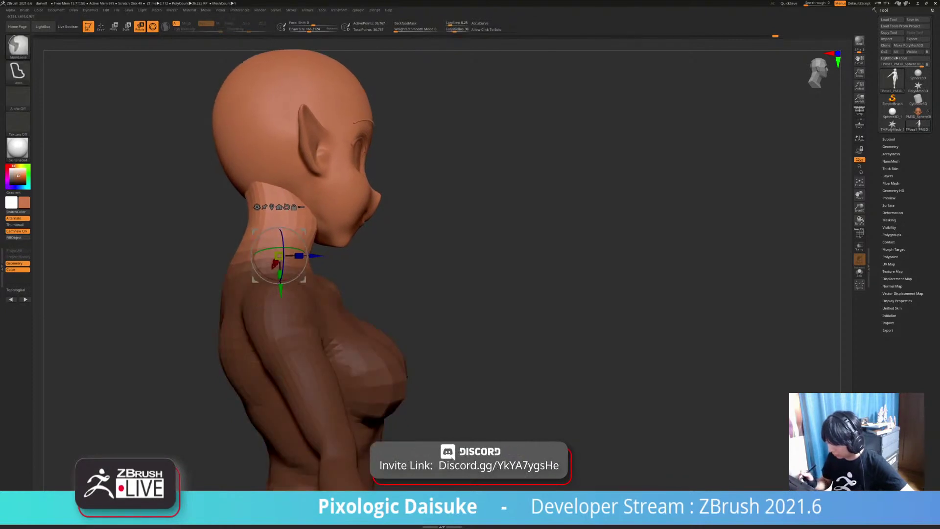
left_click_drag(440, 274, 456, 289, "ctrl")
left_click_drag(500, 279, 438, 280)
Step: Adjust the side of the neck with the Move Topological brush and smooth the surface at the neck base
key("q")
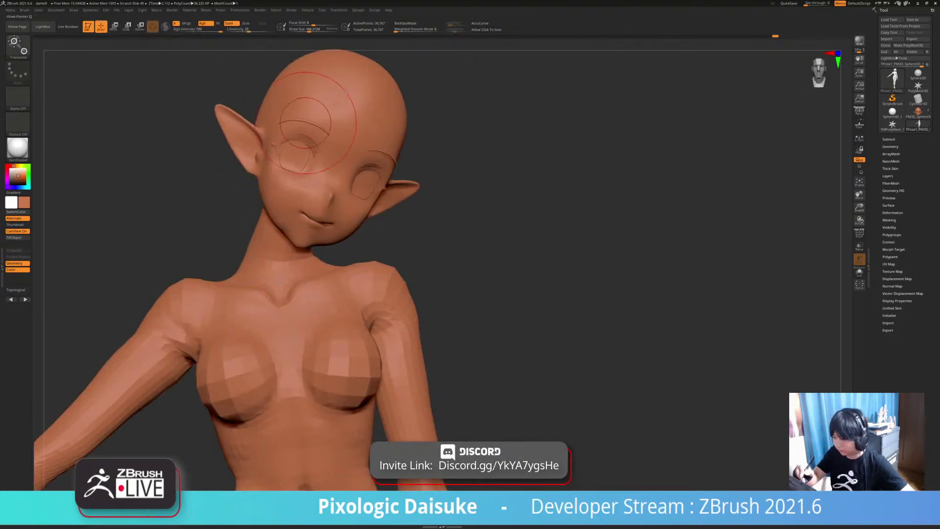
mouse_move(304, 161)
right_mouse_down("ctrl")
mouse_move(265, 207)
mouse_move(304, 193)
right_mouse_up("ctrl")
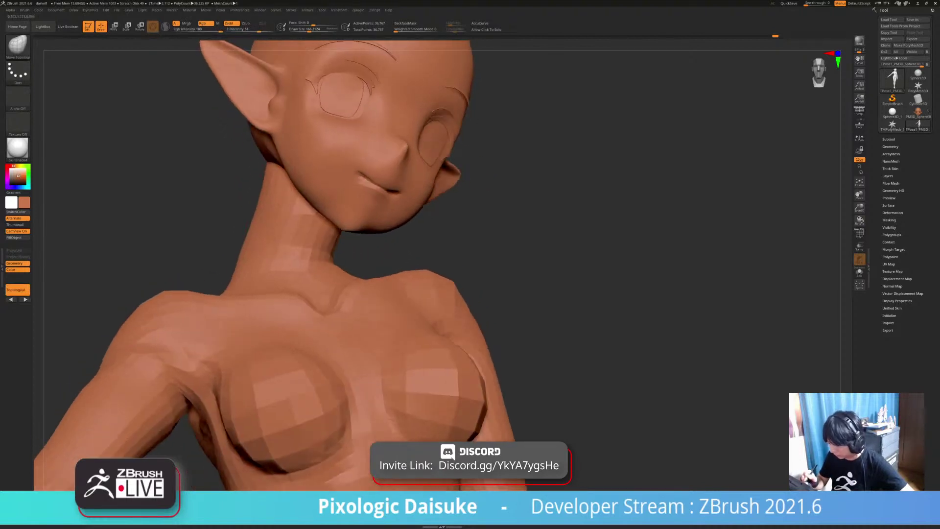
left_click_drag(267, 215, 257, 218)
right_click_drag(264, 211, 227, 235)
mouse_move(259, 274)
left_mouse_down("shift")
mouse_move(267, 230)
mouse_move(244, 275)
left_mouse_up("shift")
mouse_move(313, 274)
right_mouse_down()
mouse_move(338, 269)
mouse_move(361, 230)
mouse_move(511, 252)
mouse_move(379, 276)
mouse_move(435, 277)
mouse_move(430, 319)
right_mouse_up()
right_click_drag(370, 313, 364, 288, "ctrl")
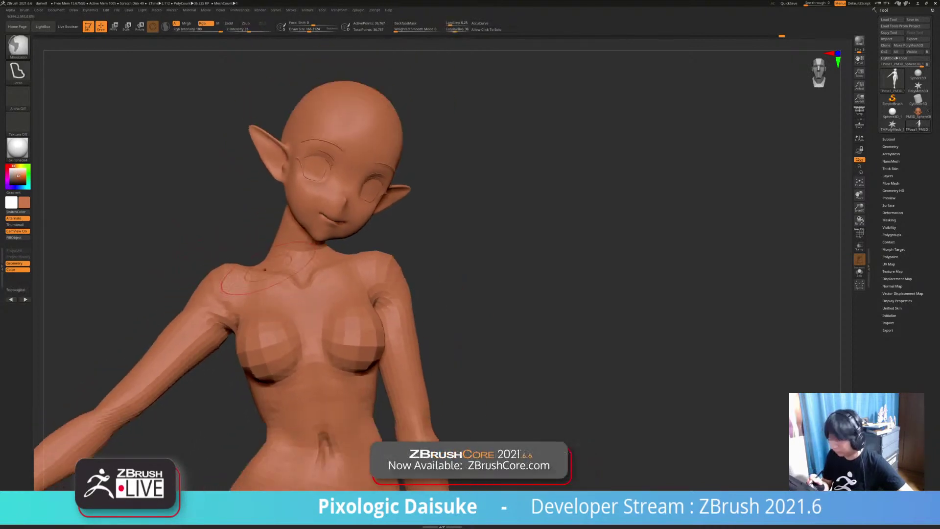
Step: Isolate the character's right leg with an inverted topological mask at the hip, and mask the head with a lasso
right_click_drag(364, 337, 381, 284, "alt")
mouse_move(381, 284)
right_mouse_down("ctrl")
mouse_move(389, 255)
mouse_move(374, 222)
right_mouse_up("ctrl")
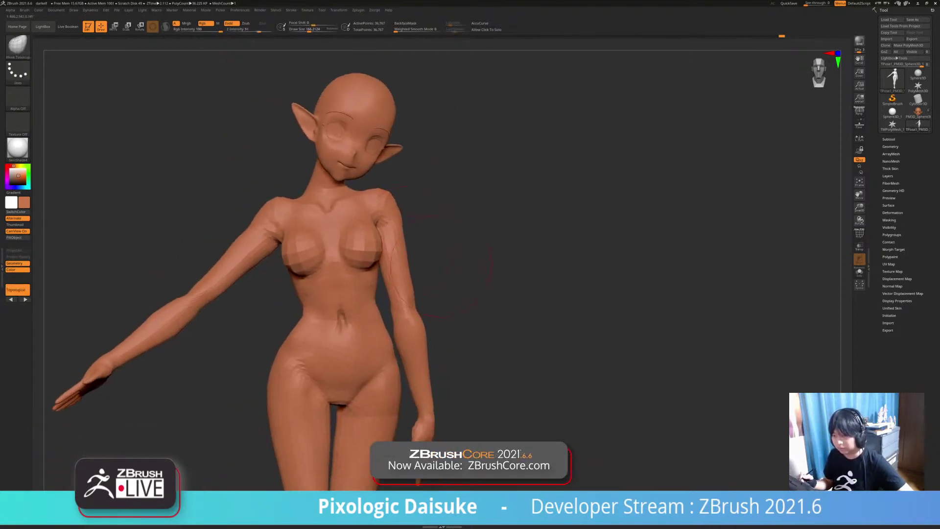
right_click_drag(453, 286, 442, 220, "alt")
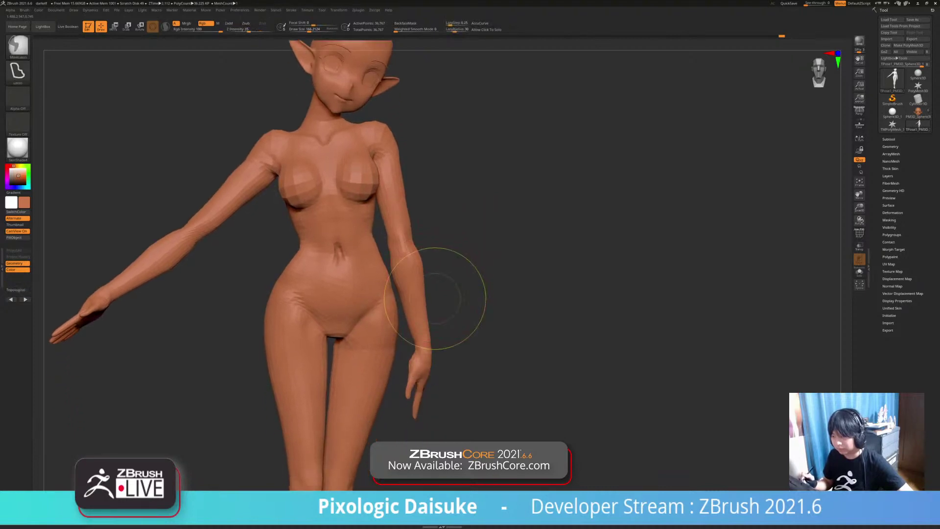
mouse_move(437, 299)
right_mouse_down("ctrl")
mouse_move(435, 261)
mouse_move(431, 272)
mouse_move(445, 274)
mouse_move(452, 296)
right_mouse_up("ctrl")
right_click_drag(452, 297, 435, 282, "alt")
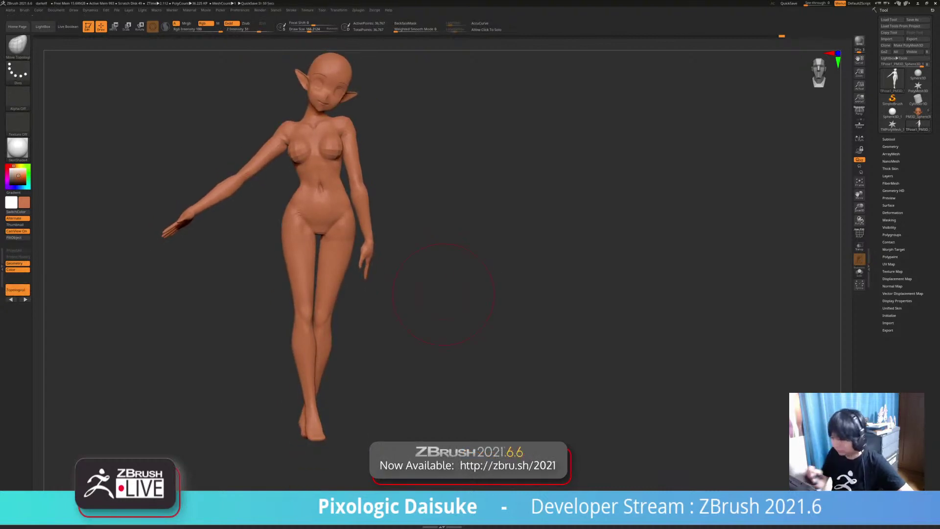
key("r")
mouse_move(297, 232)
left_mouse_down("ctrl")
mouse_move(298, 243)
mouse_move(290, 214)
mouse_move(305, 236)
mouse_move(306, 217)
left_mouse_up("ctrl")
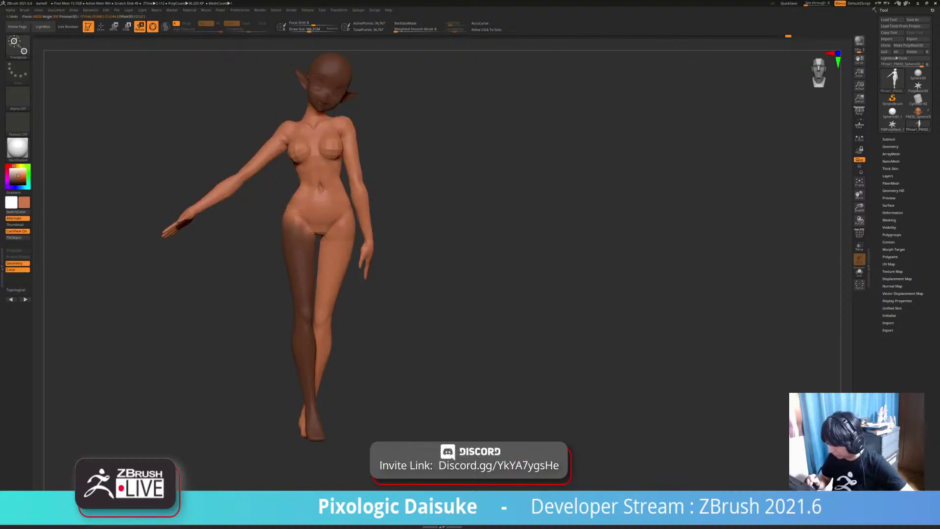
key("ctrl+i")
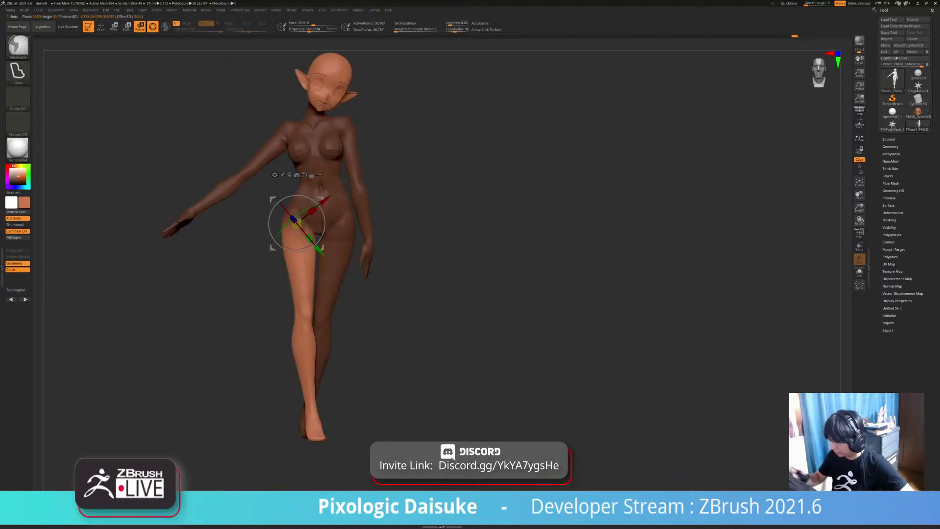
mouse_move(245, 68)
left_mouse_down("ctrl")
mouse_move(290, 132)
mouse_move(274, 120)
left_mouse_up("ctrl")
left_click_drag(431, 205, 578, 208)
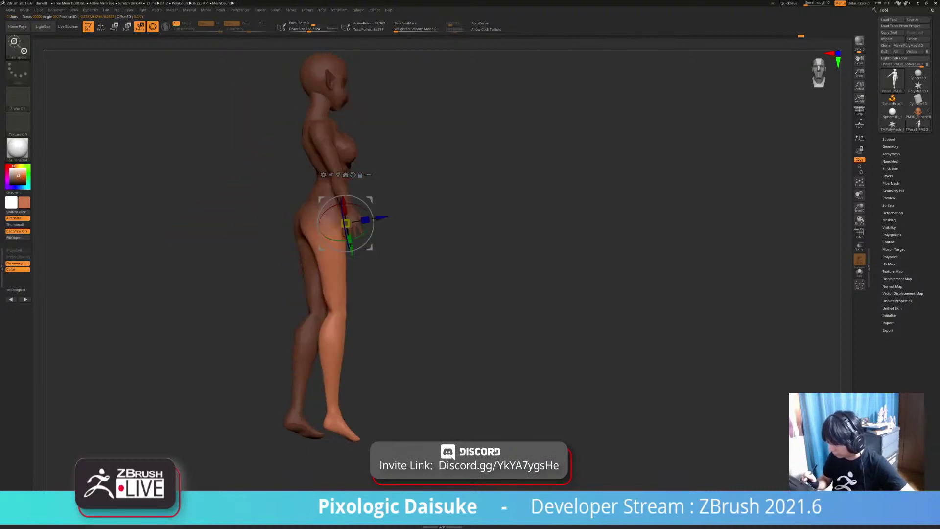
Step: Adjust the right leg about the hip in side view and clear the mask
left_click_drag(321, 200, 302, 203, "alt")
mouse_move(344, 246)
left_mouse_down()
mouse_move(334, 250)
mouse_move(344, 246)
left_mouse_up()
left_click_drag(563, 210, 443, 265)
left_click_drag(455, 225, 415, 249)
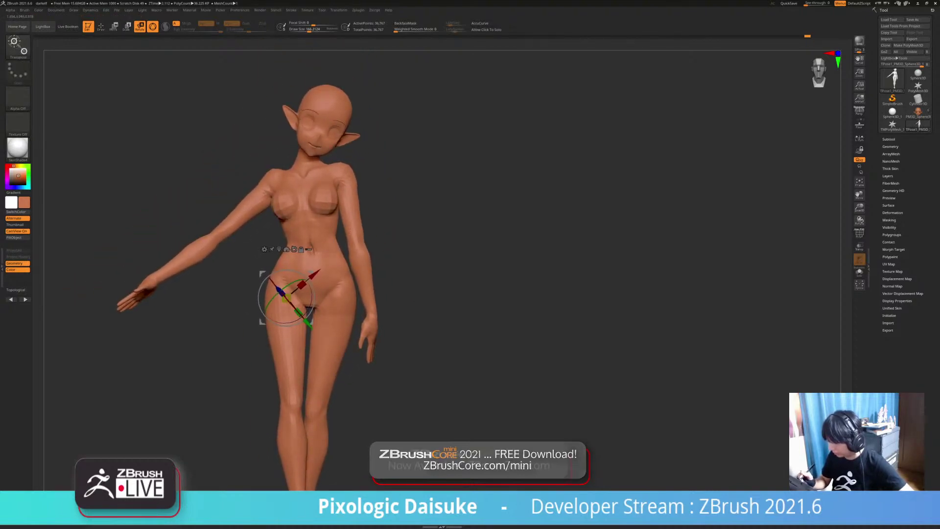
Step: Isolate the head and neck with a topological mask and a lasso, nudge them slightly, and clear the mask
left_click_drag(441, 221, 439, 264, "alt")
left_click_drag(306, 169, 313, 153, "ctrl")
left_click_drag(441, 196, 419, 257, "alt")
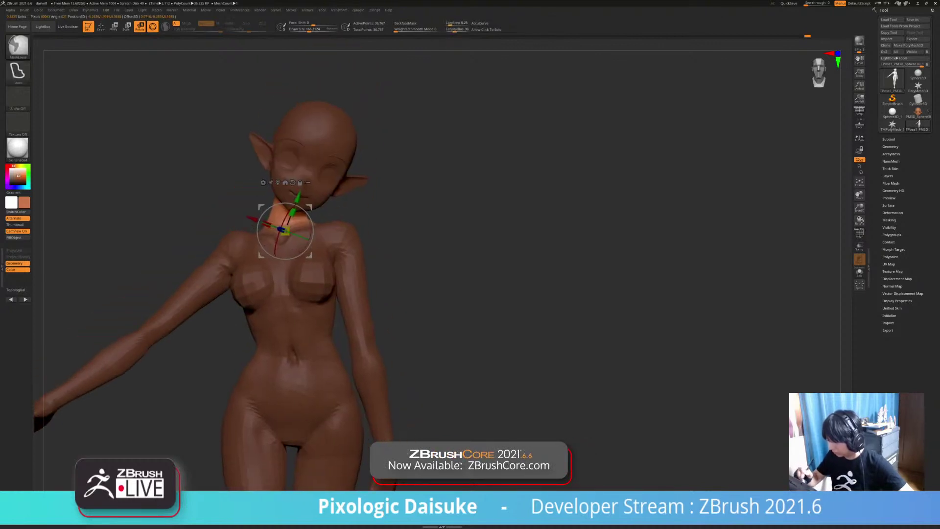
mouse_move(206, 122)
left_mouse_down("ctrl")
mouse_move(404, 168)
mouse_move(343, 215)
mouse_move(297, 218)
mouse_move(277, 206)
left_mouse_up("ctrl")
key("ctrl")
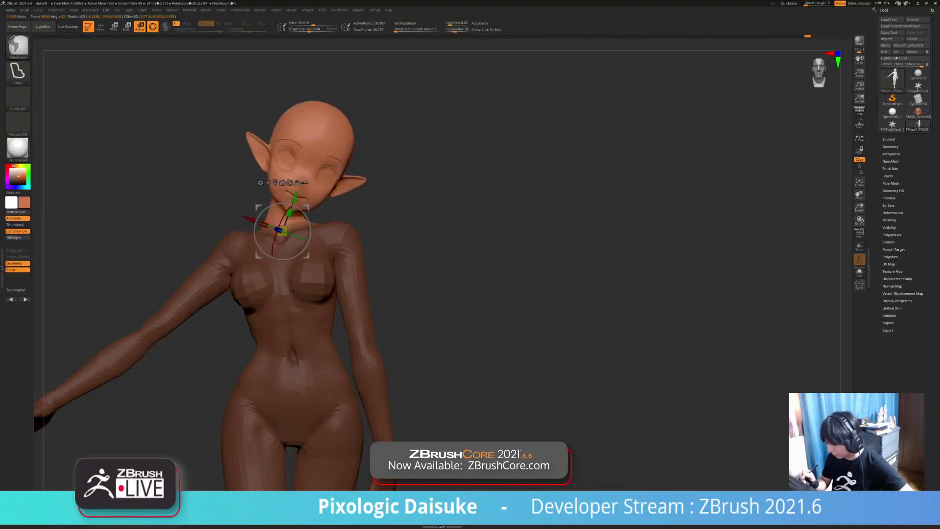
right_click_drag(465, 293, 461, 246, "ctrl")
left_click_drag(465, 220, 489, 244, "ctrl")
Step: Isolate the upper body above the waist with its head unmasked, adjust it in front view, and clear the mask
mouse_move(440, 245)
right_mouse_down()
mouse_move(671, 243)
mouse_move(671, 186)
mouse_move(657, 161)
right_mouse_up()
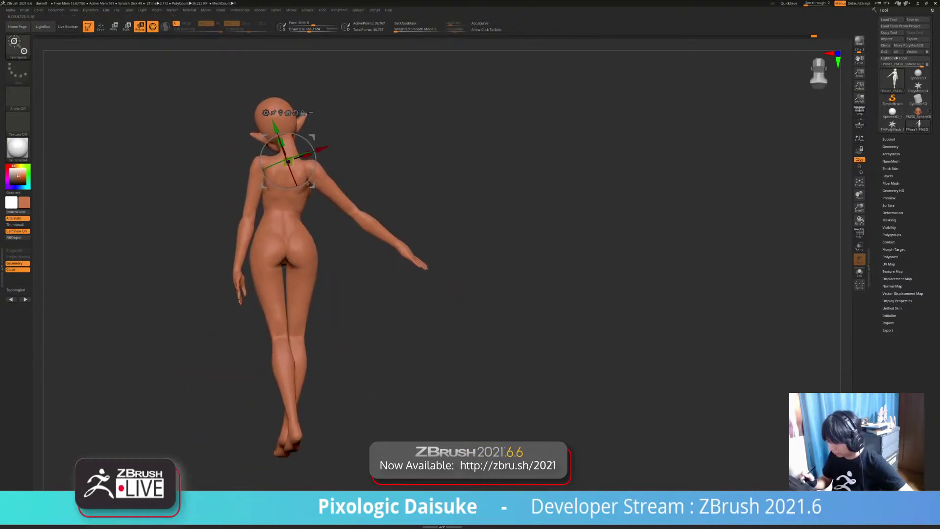
left_click_drag(282, 219, 285, 197, "ctrl")
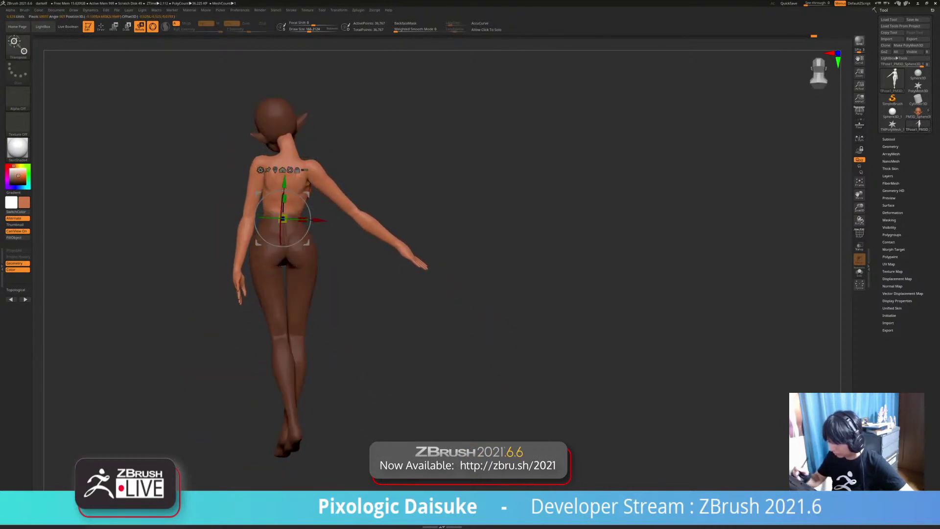
mouse_move(206, 125)
left_mouse_down("ctrl+alt")
mouse_move(331, 159)
mouse_move(254, 179)
left_mouse_up("ctrl+alt")
right_click_drag(529, 235, 681, 234)
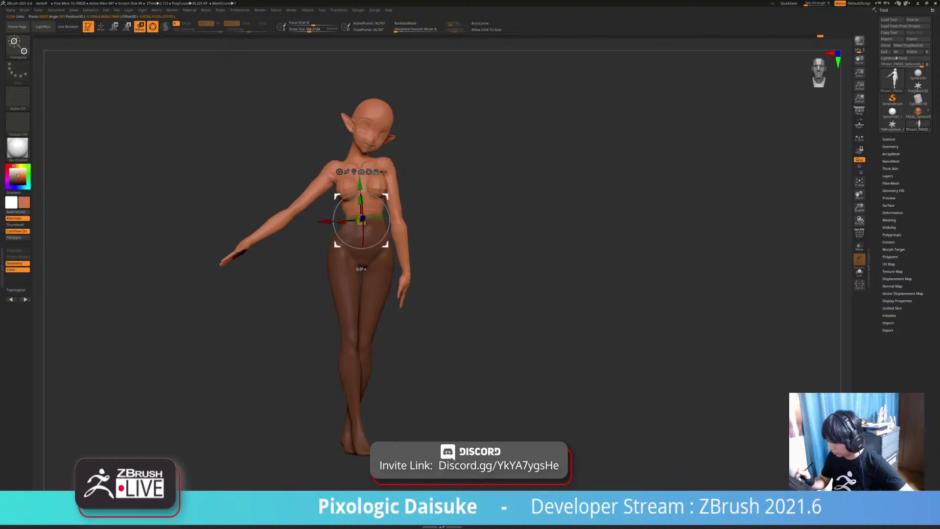
right_click_drag(388, 198, 360, 288, "alt")
left_click_drag(421, 274, 441, 293, "ctrl")
Step: Isolate the head by masking the neck and the rest of the body
right_click_drag(401, 274, 446, 274)
right_click_drag(445, 275, 354, 124, "ctrl")
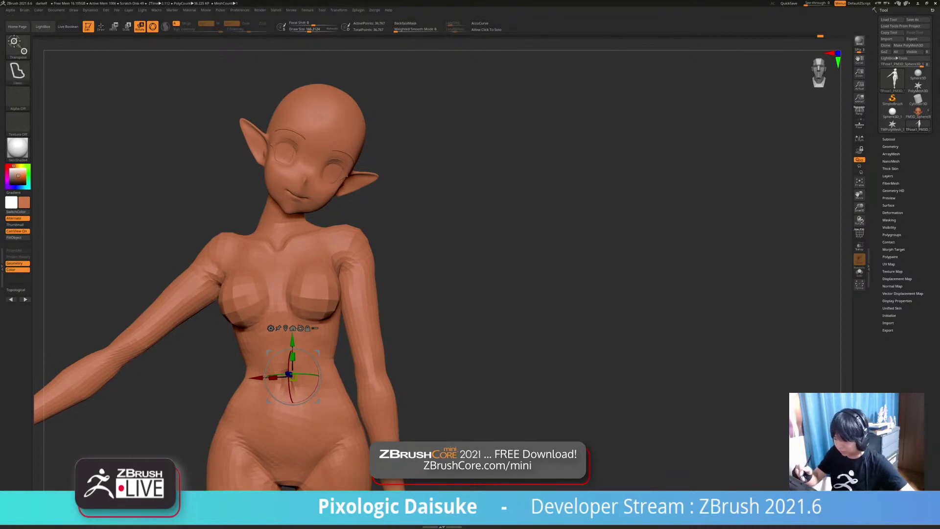
left_click(317, 245, "ctrl")
key("ctrl+i")
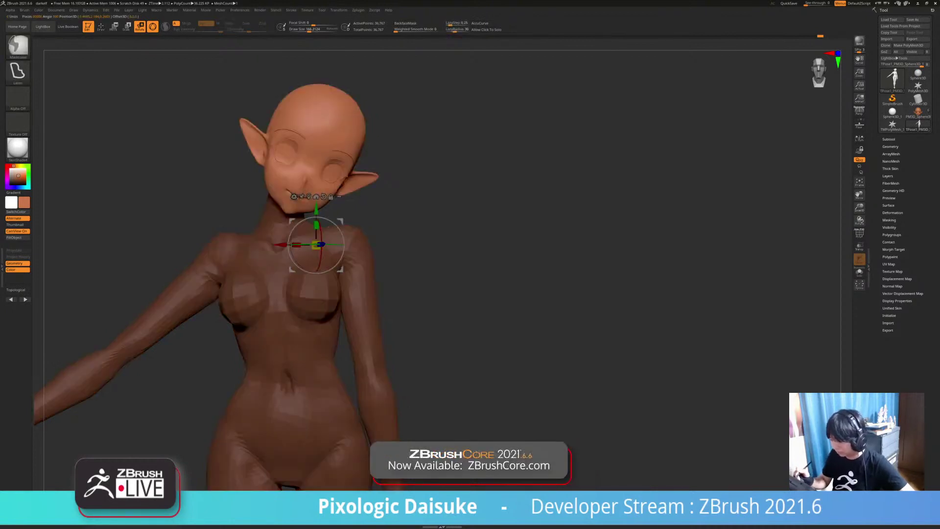
Step: Center the gizmo at the top of the neck, tilt and turn the head, and clear the mask
mouse_move(421, 255)
right_mouse_down("ctrl")
mouse_move(416, 211)
mouse_move(519, 214)
mouse_move(461, 213)
right_mouse_up("ctrl")
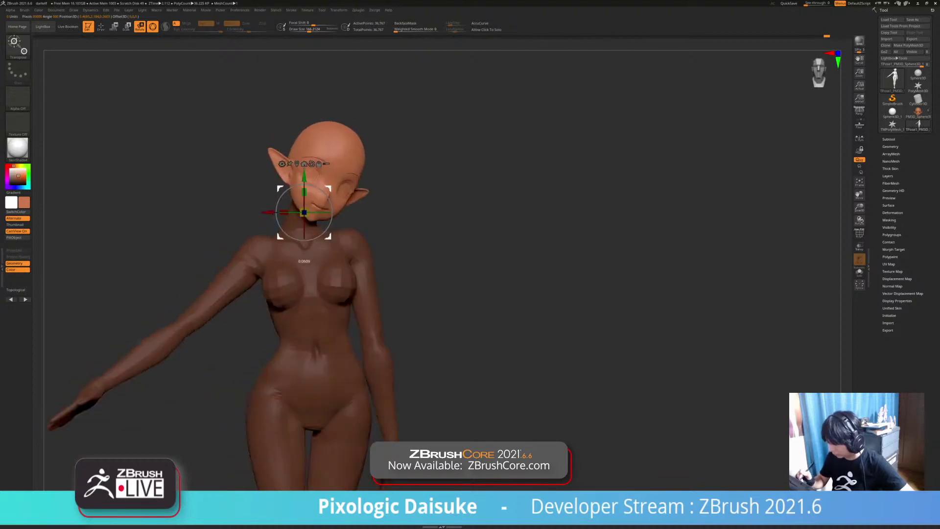
right_click_drag(335, 187, 335, 220, "ctrl")
right_click_drag(336, 220, 290, 129)
right_click_drag(356, 265, 348, 264)
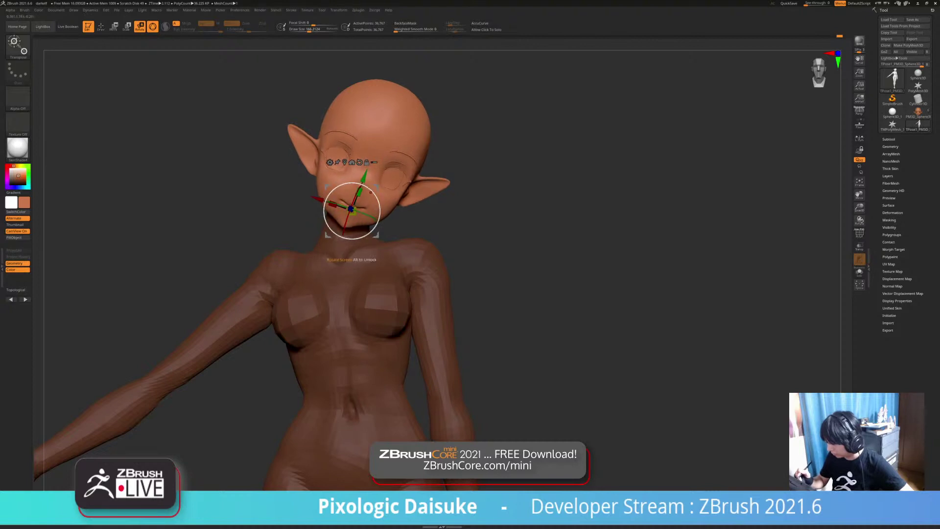
right_click_drag(371, 192, 274, 196)
right_click_drag(275, 195, 260, 64, "alt")
left_click_drag(147, 313, 167, 338, "ctrl")
Step: Isolate the character's left arm with a topological mask at the shoulder from a rear side view
right_click_drag(195, 314, 193, 343)
right_click_drag(193, 344, 206, 344)
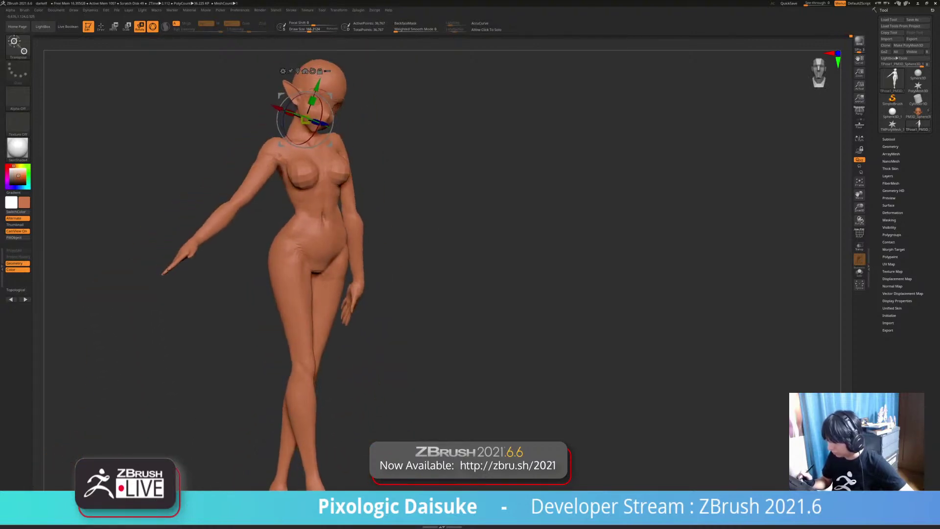
right_click_drag(320, 84, 318, 69, "ctrl")
right_click_drag(318, 68, 272, 104)
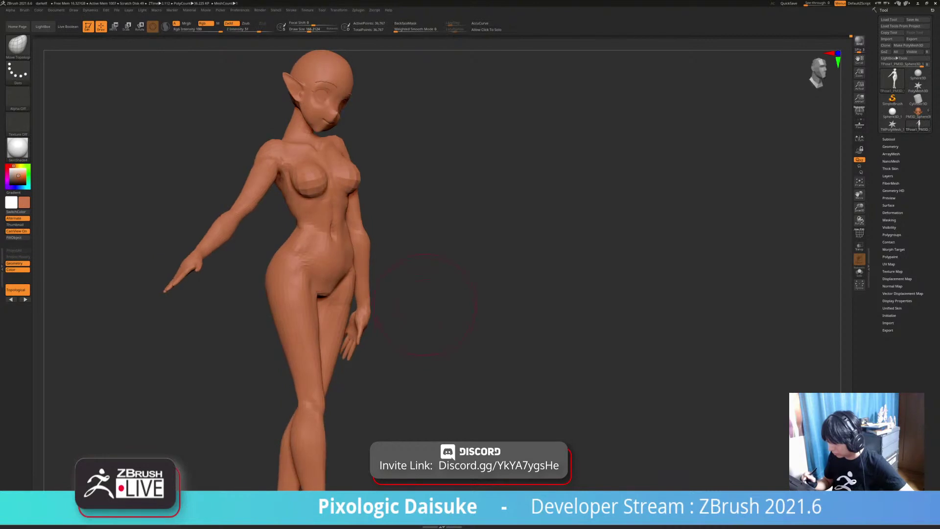
right_click_drag(425, 304, 392, 296)
left_click(140, 26)
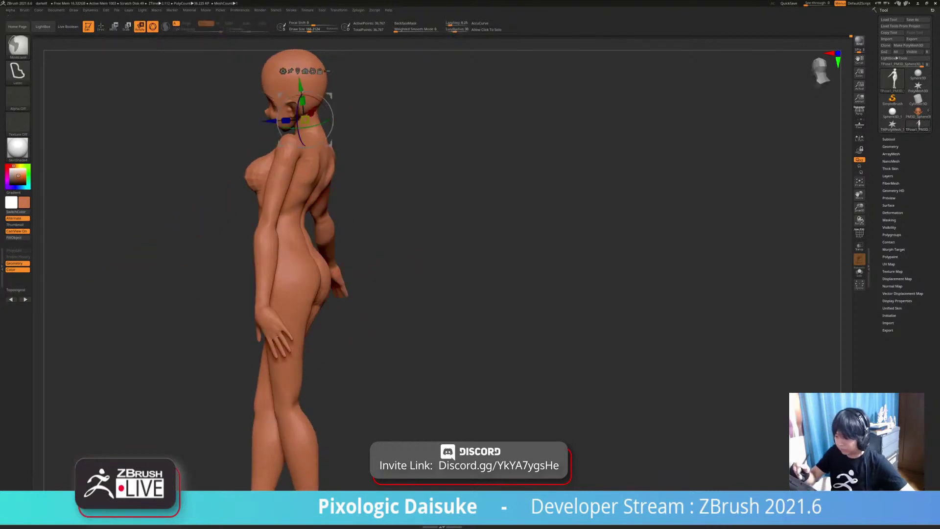
left_click_drag(196, 108, 196, 157, "alt")
mouse_move(296, 147)
left_mouse_down("ctrl")
mouse_move(274, 226)
mouse_move(287, 225)
left_mouse_up("ctrl")
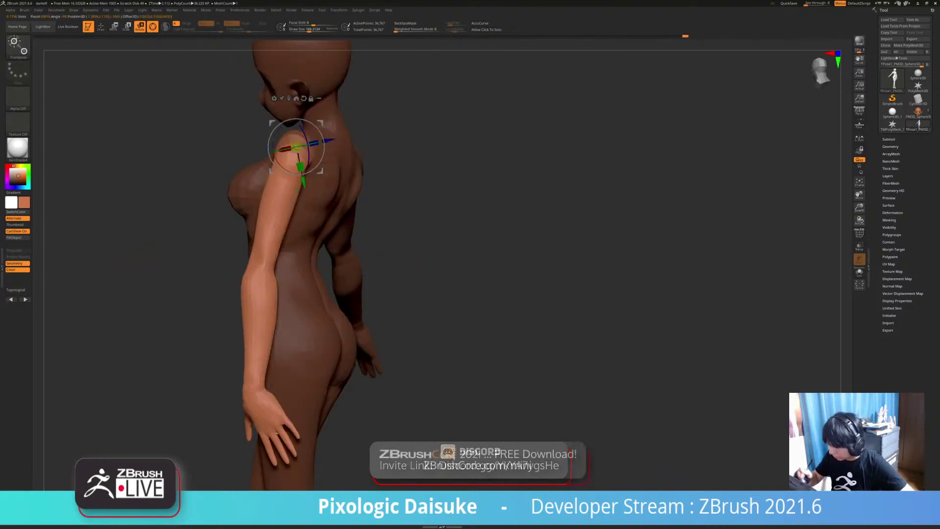
Step: Rotate the character's left arm at the shoulder from the front so it sits closer to the torso
left_click_drag(176, 206, 321, 181)
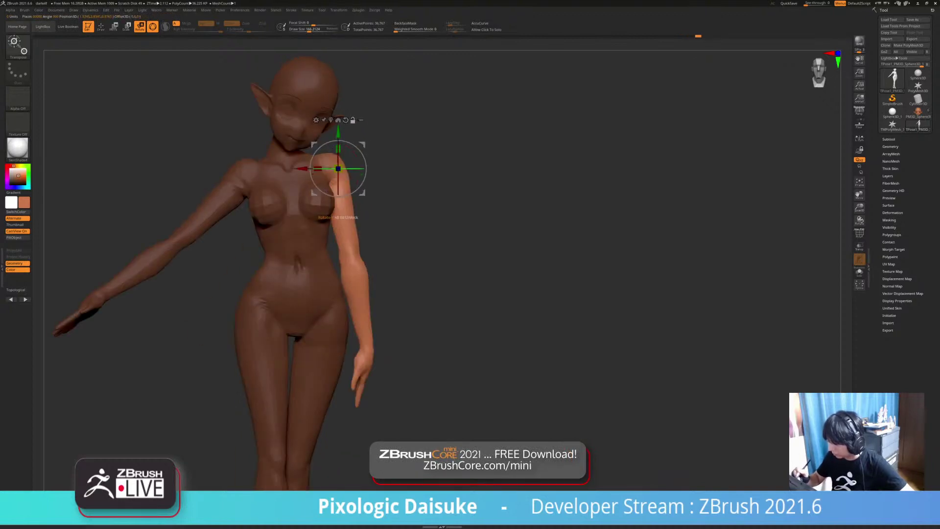
right_click_drag(347, 173, 325, 170)
left_click_drag(324, 170, 329, 187)
right_click_drag(333, 218, 352, 219)
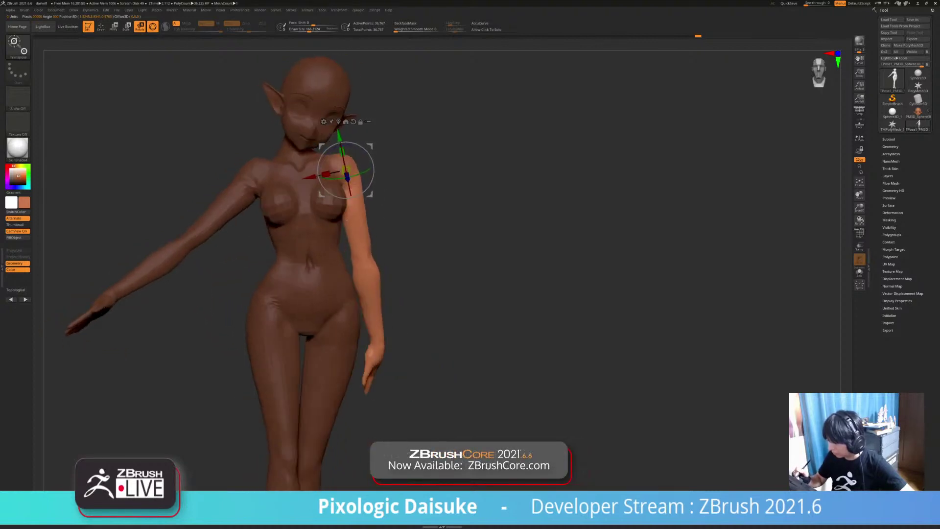
left_click_drag(362, 192, 356, 196)
mouse_move(346, 219)
right_mouse_down()
mouse_move(245, 219)
mouse_move(343, 219)
right_mouse_up()
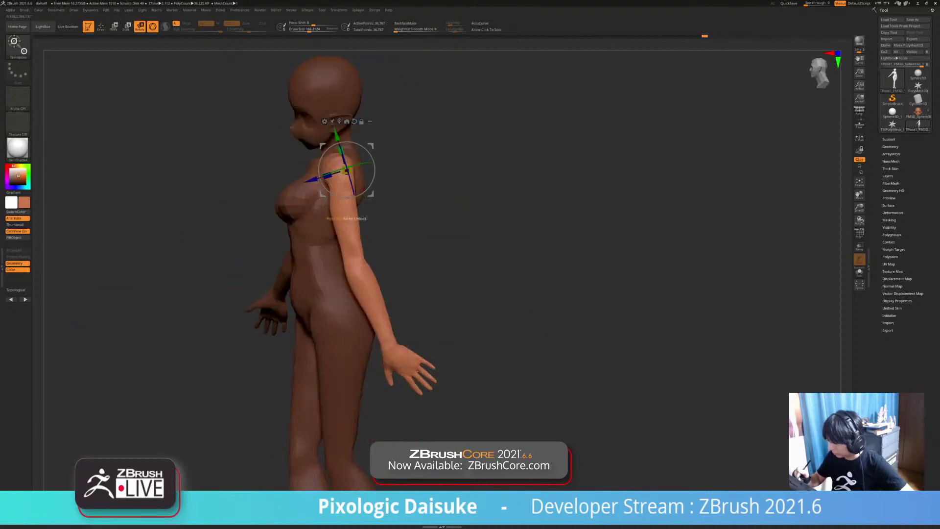
Step: Swing the left arm backward at the shoulder from the side view, behind the hip
left_click_drag(362, 193, 375, 193)
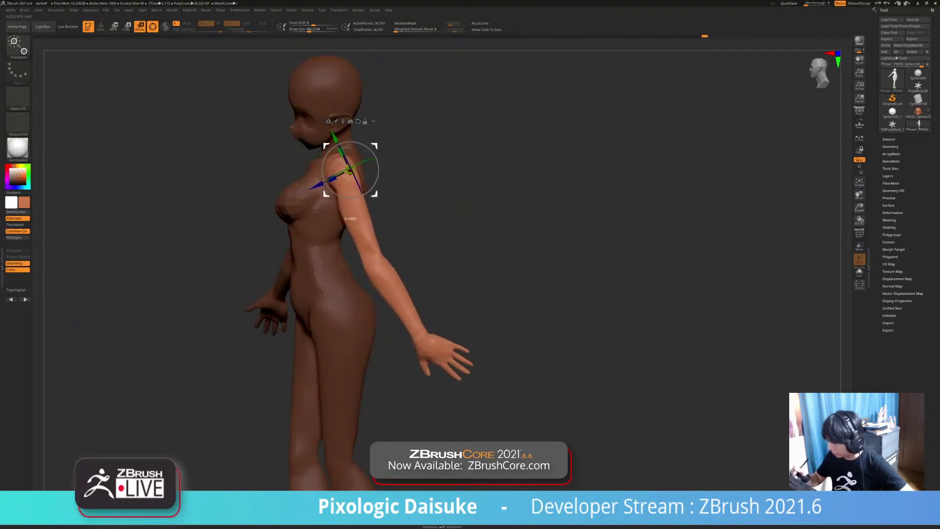
right_click_drag(355, 220, 304, 220)
right_click_drag(365, 154, 392, 154)
left_click_drag(362, 190, 368, 190)
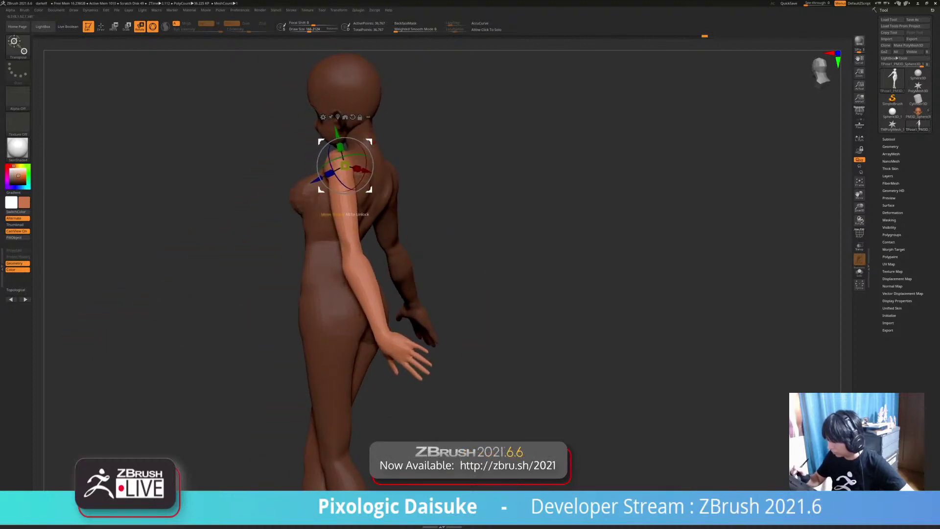
Step: Clear the shoulder mask and isolate the left forearm with a topological mask at the elbow
mouse_move(368, 190)
right_mouse_down()
mouse_move(455, 207)
mouse_move(243, 207)
mouse_move(258, 207)
right_mouse_up()
left_click_drag(441, 206, 465, 226, "ctrl")
right_click_drag(456, 206, 400, 207)
left_click_drag(343, 250, 354, 264, "ctrl")
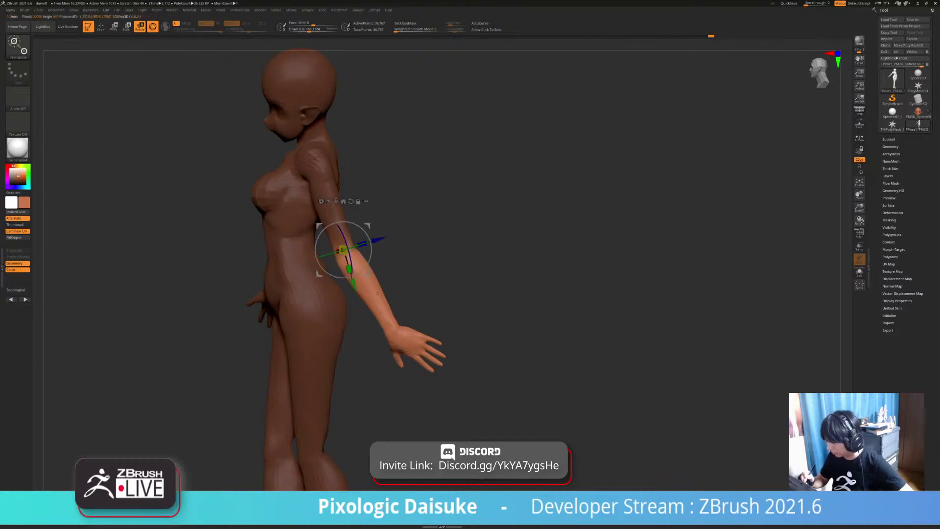
Step: Rotate the left forearm at the elbow from the back view and clear the mask
right_click_drag(377, 294, 430, 296)
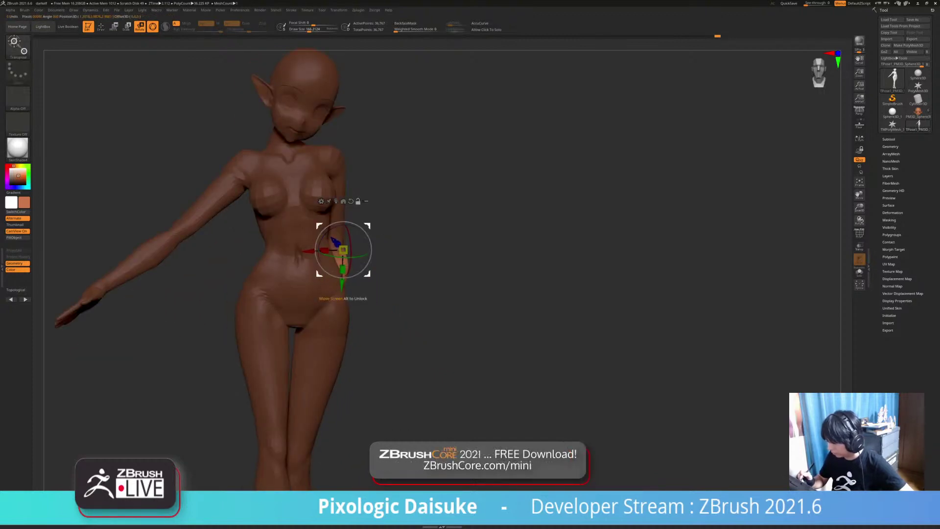
right_click_drag(519, 275, 353, 262)
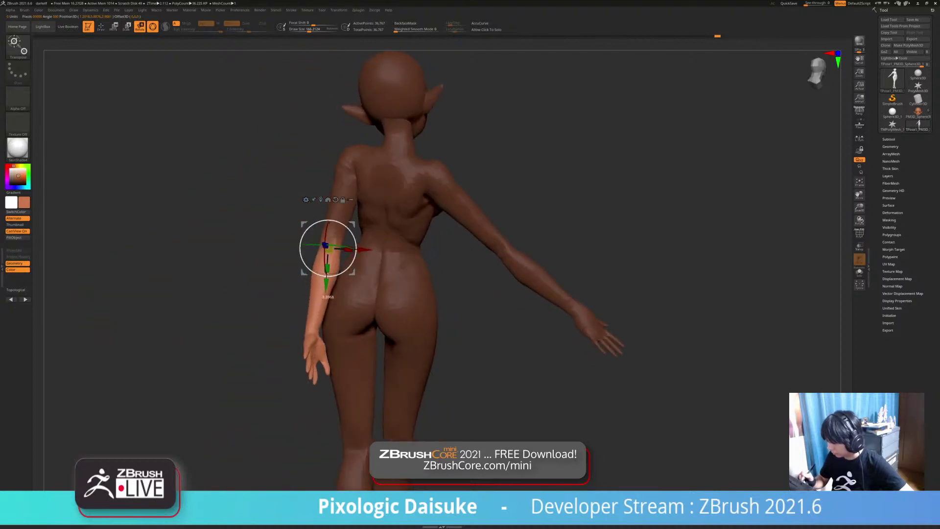
left_click_drag(354, 258, 354, 262)
right_click_drag(367, 274, 526, 277)
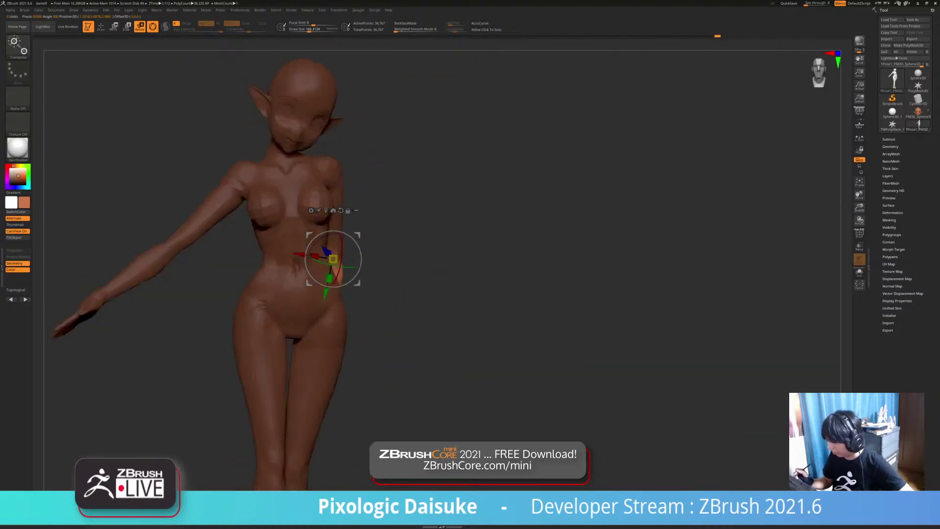
left_click_drag(490, 274, 512, 294, "ctrl")
Step: Isolate the left forearm at the elbow again, bring it inward behind the hip, and clear the mask
mouse_move(511, 293)
right_mouse_down()
mouse_move(482, 293)
mouse_move(509, 294)
mouse_move(506, 266)
mouse_move(643, 274)
mouse_move(578, 239)
mouse_move(577, 215)
mouse_move(543, 243)
mouse_move(717, 235)
mouse_move(676, 235)
mouse_move(717, 235)
mouse_move(716, 259)
mouse_move(600, 260)
right_mouse_up()
mouse_move(315, 203)
left_mouse_down("ctrl")
mouse_move(323, 220)
mouse_move(336, 219)
left_mouse_up("ctrl")
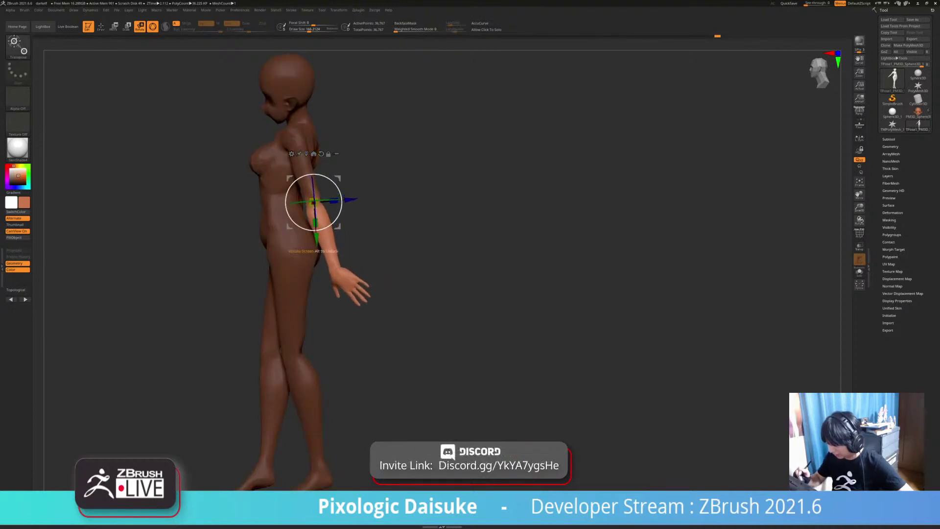
right_click_drag(600, 260, 663, 259)
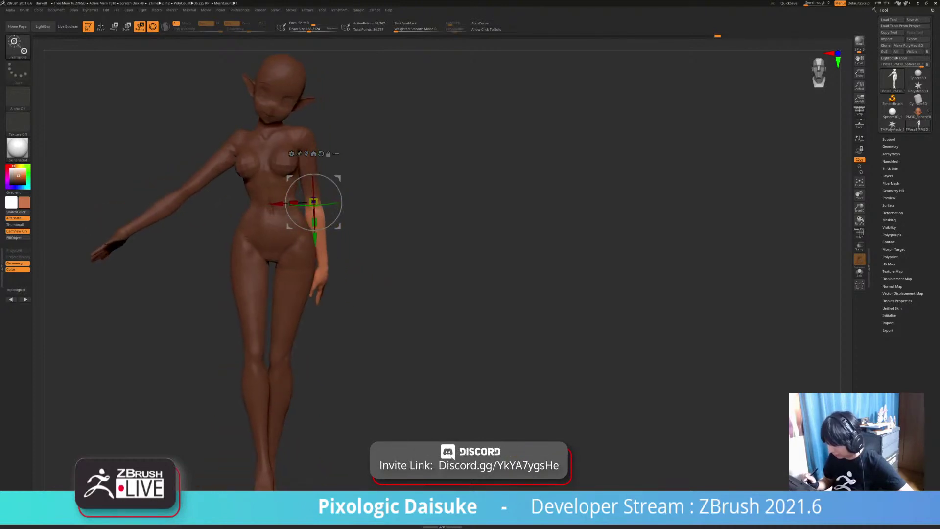
left_click_drag(587, 259, 616, 284, "ctrl")
Step: Turn on perspective and orbit around the whole figure to check the pose
mouse_move(587, 269)
right_mouse_down("alt")
mouse_move(616, 257)
mouse_move(633, 268)
mouse_move(581, 268)
mouse_move(650, 271)
mouse_move(628, 269)
mouse_move(639, 269)
right_mouse_up("alt")
mouse_move(639, 269)
right_mouse_down()
mouse_move(648, 269)
mouse_move(607, 270)
mouse_move(639, 270)
right_mouse_up()
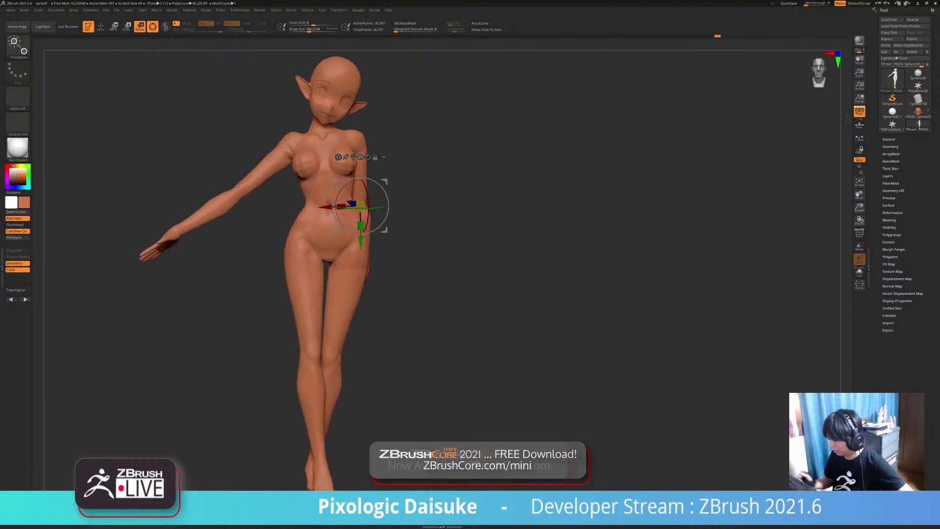
left_click(860, 111)
right_click_drag(639, 269, 284, 268)
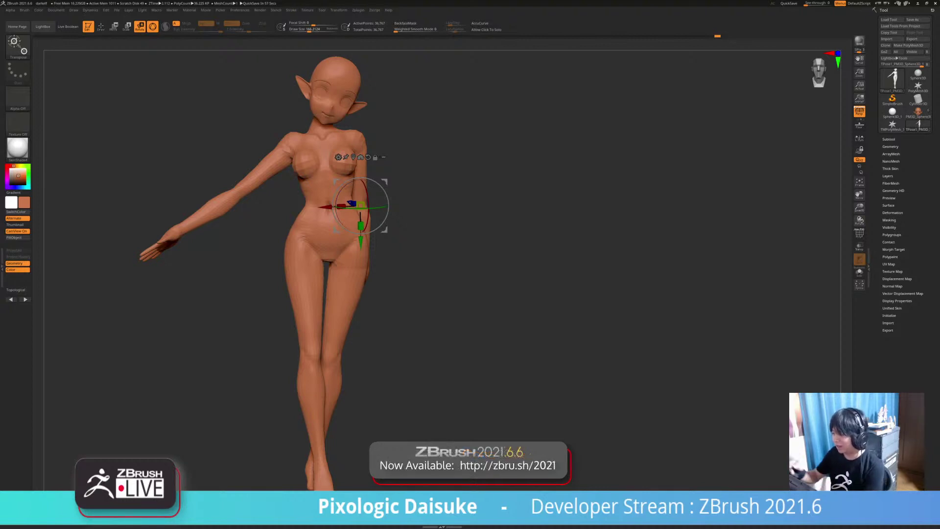
Step: Assign the Axis Rotation hotkeys: K for rotating forward and J for rotating backward
left_click(339, 10)
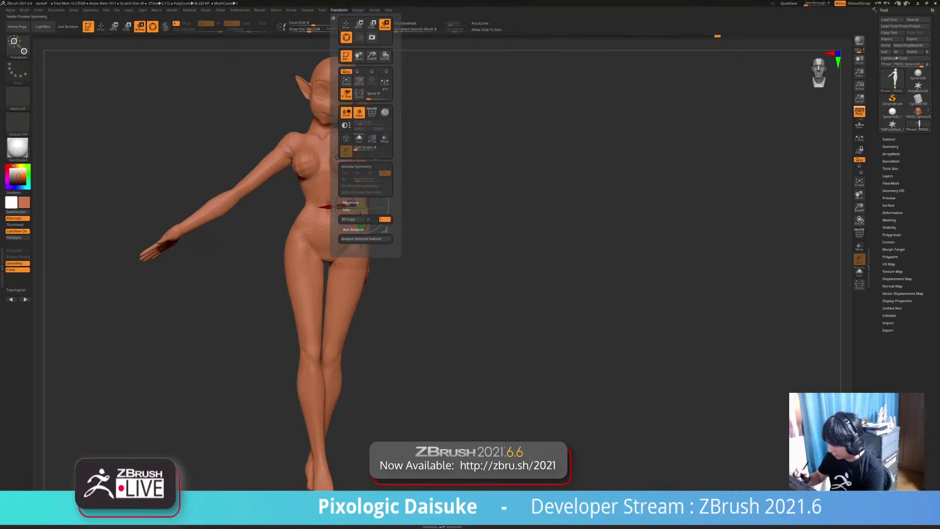
left_click(354, 229)
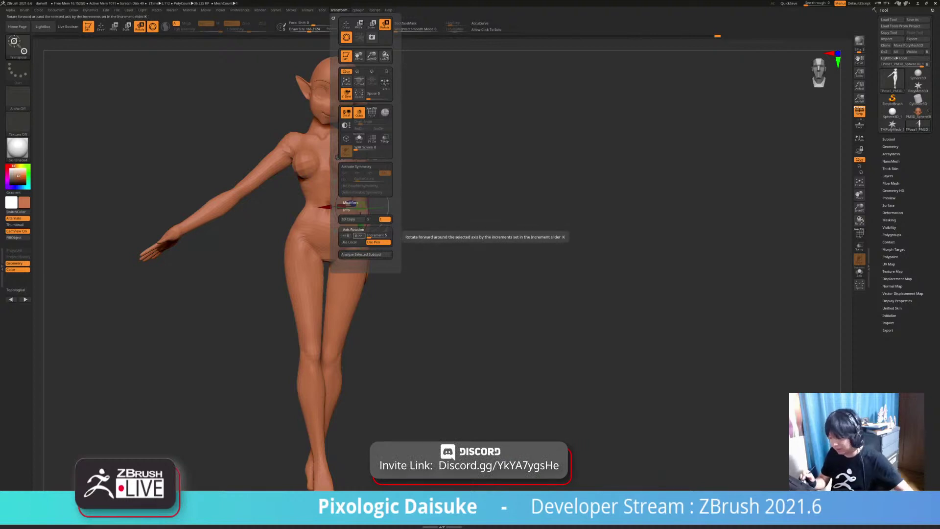
key("ctrl")
left_click(358, 236, "ctrl+alt")
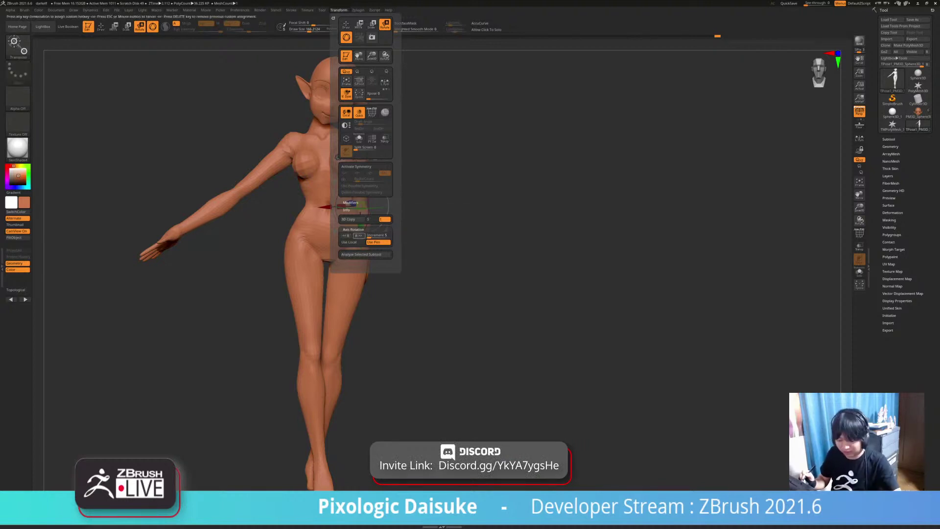
key("k")
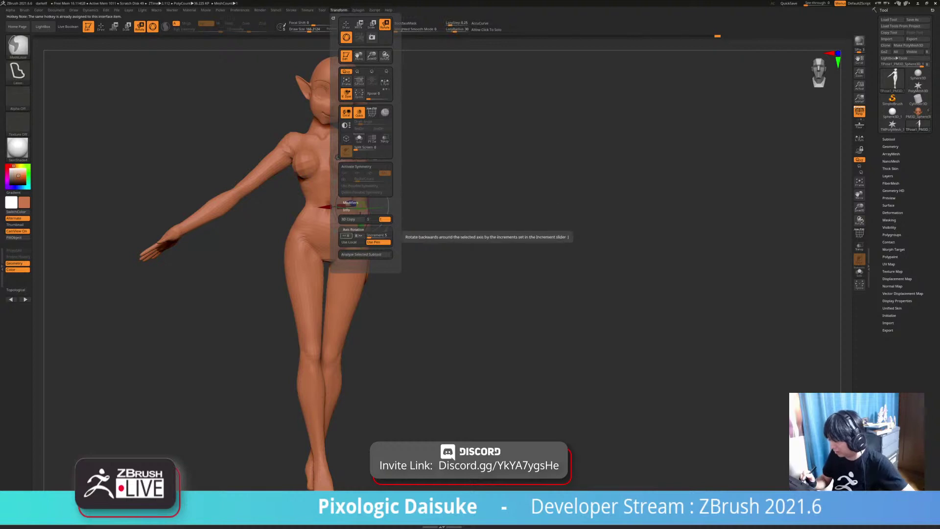
left_click(345, 235, "ctrl+alt")
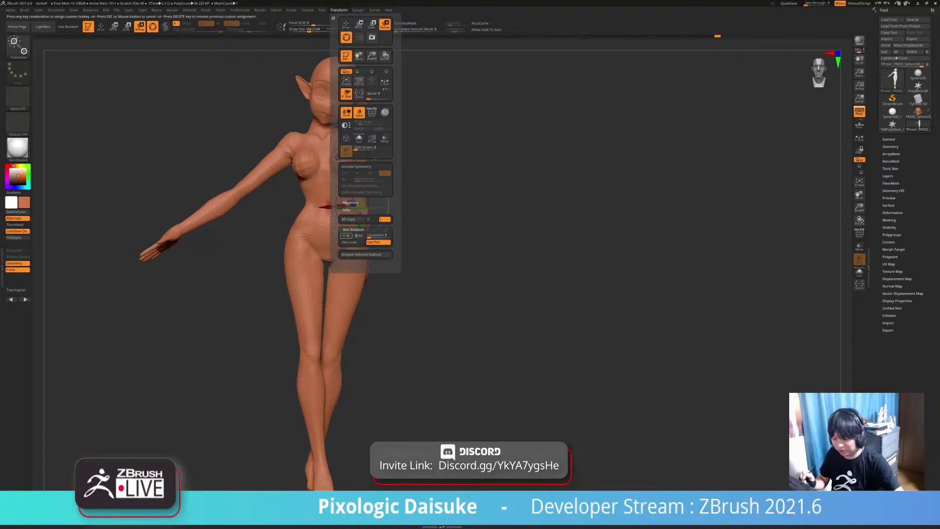
key("j")
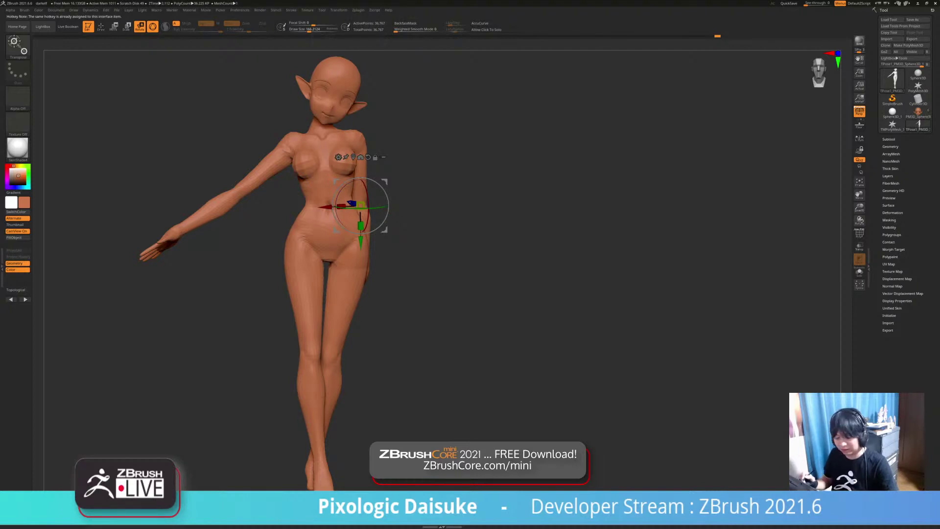
left_click(339, 10)
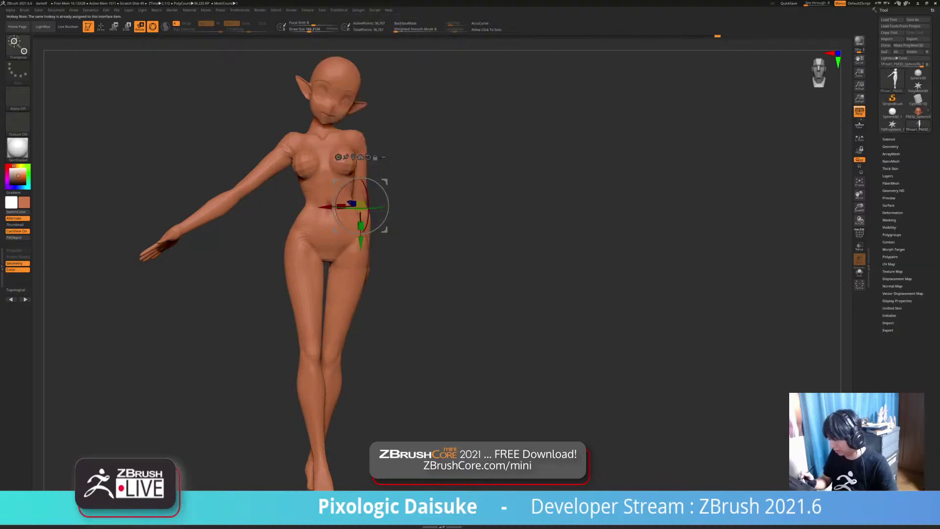
Step: Inspect the figure in perspective, turn perspective off, and check the full pose from the back and front
left_click_drag(470, 254, 861, 255)
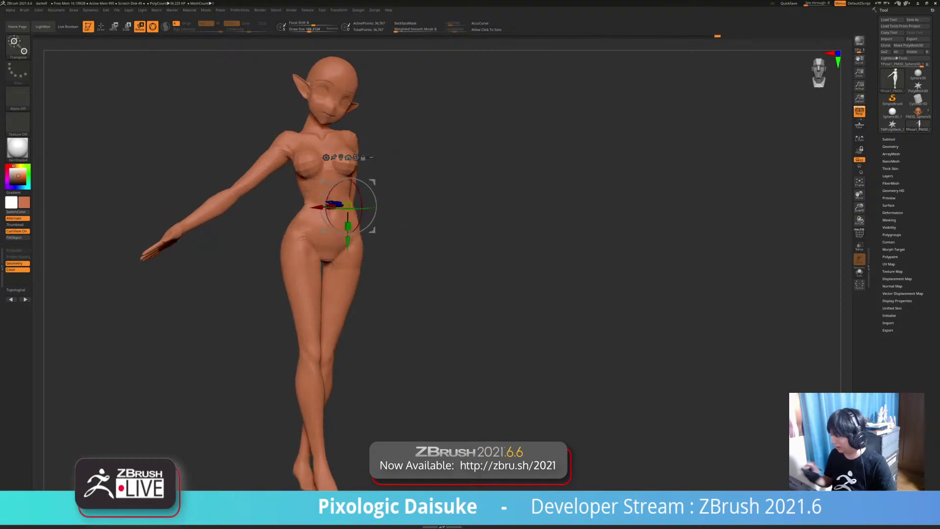
left_click(859, 111)
left_click_drag(793, 196, 815, 196)
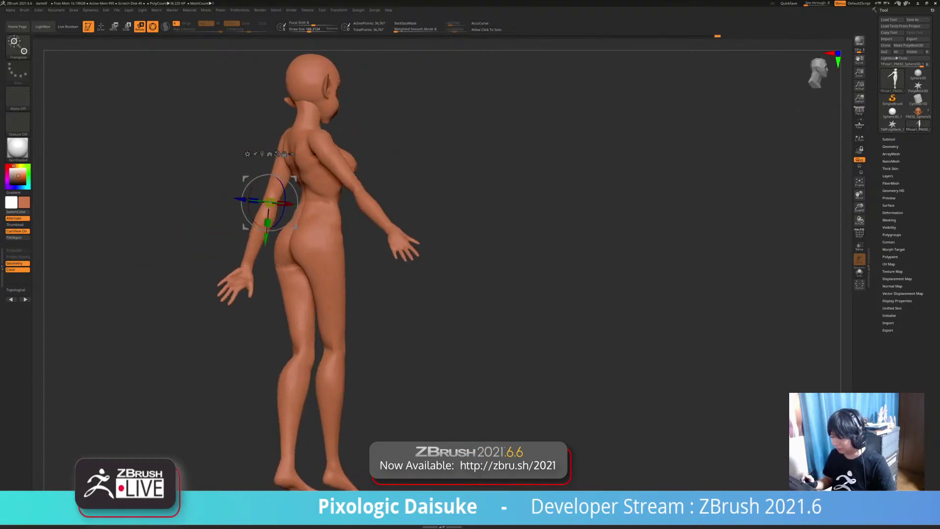
left_click_drag(588, 244, 510, 238)
right_click_drag(511, 237, 510, 200, "ctrl")
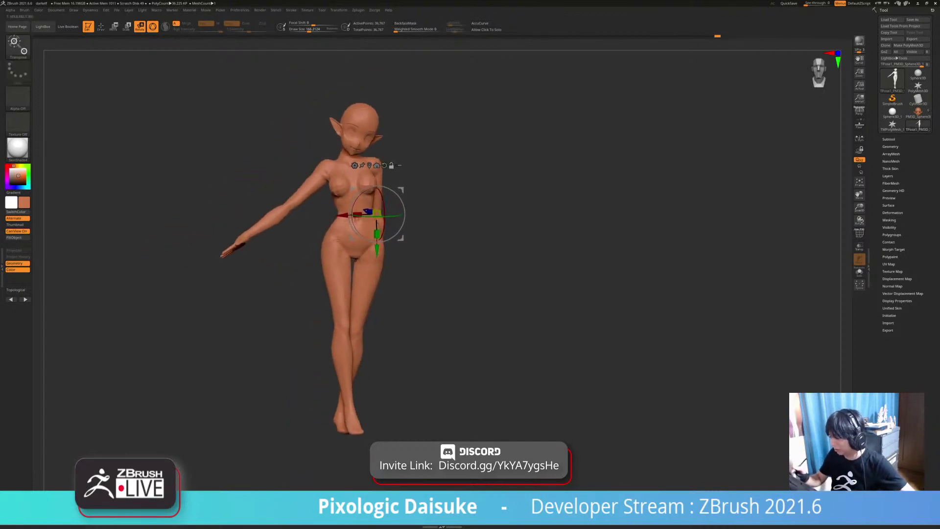
Step: Examine the head, shoulders and chest up close from slightly different front angles
right_click_drag(362, 206, 501, 338, "ctrl")
right_click_drag(363, 254, 610, 414)
right_click_drag(610, 414, 634, 421, "alt")
mouse_move(338, 11)
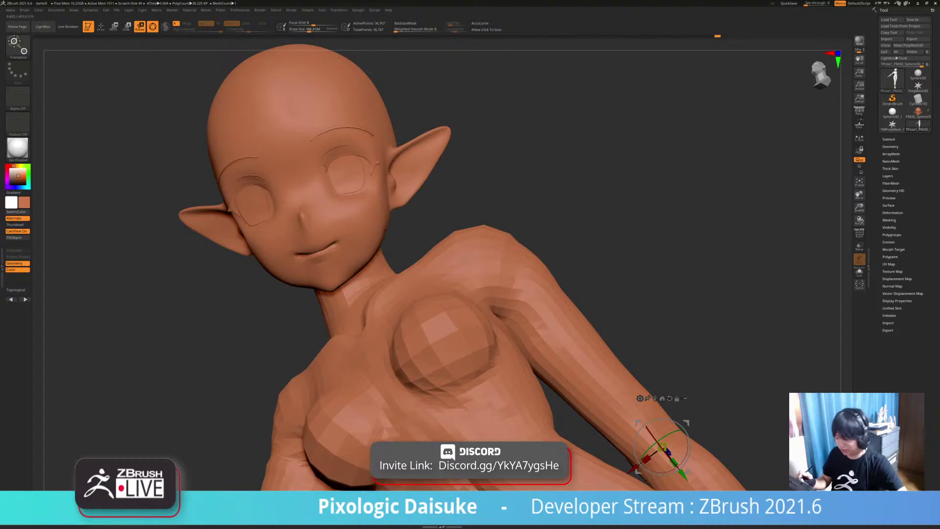
mouse_move(612, 205)
left_mouse_down()
mouse_move(744, 206)
mouse_move(605, 206)
mouse_move(710, 205)
mouse_move(621, 205)
left_mouse_up()
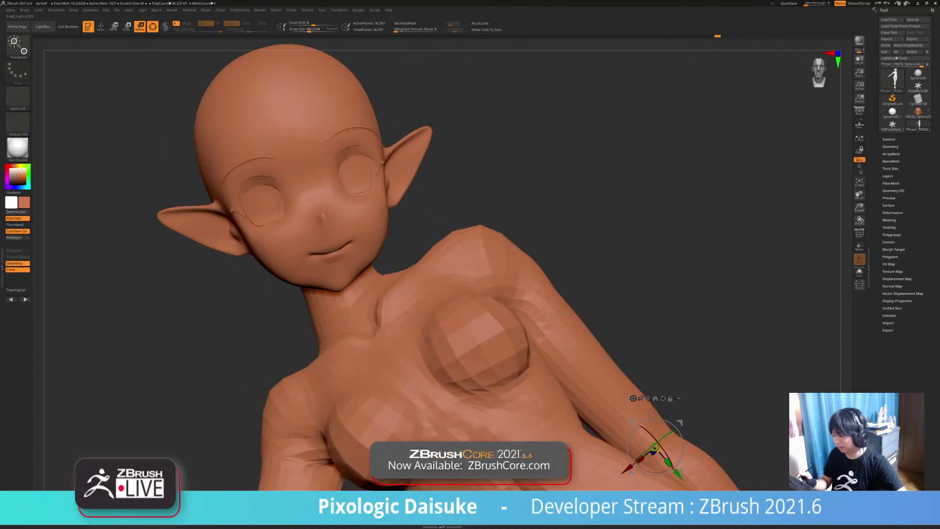
left_click_drag(621, 205, 590, 196)
left_click_drag(372, 228, 447, 231)
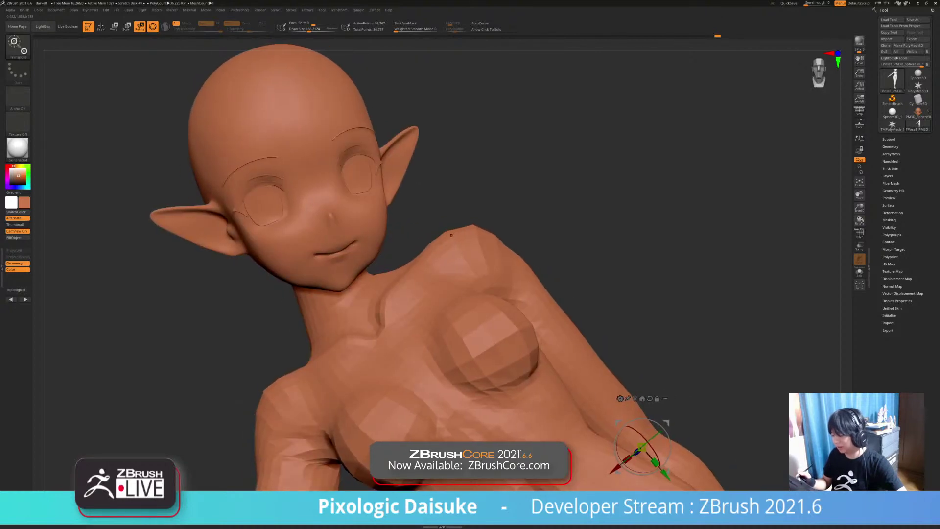
Step: Restrict view rotation to the Y axis, orbit the upper body, and turn off Use Pen for axis rotation
left_click(339, 9)
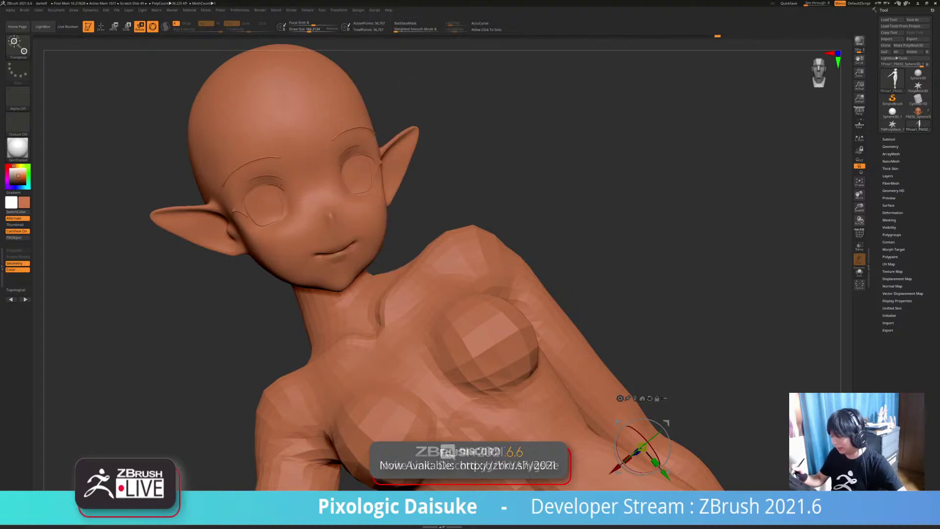
mouse_move(636, 206)
left_mouse_down()
mouse_move(685, 210)
mouse_move(605, 208)
mouse_move(648, 208)
left_mouse_up()
mouse_move(338, 9)
left_click(346, 112)
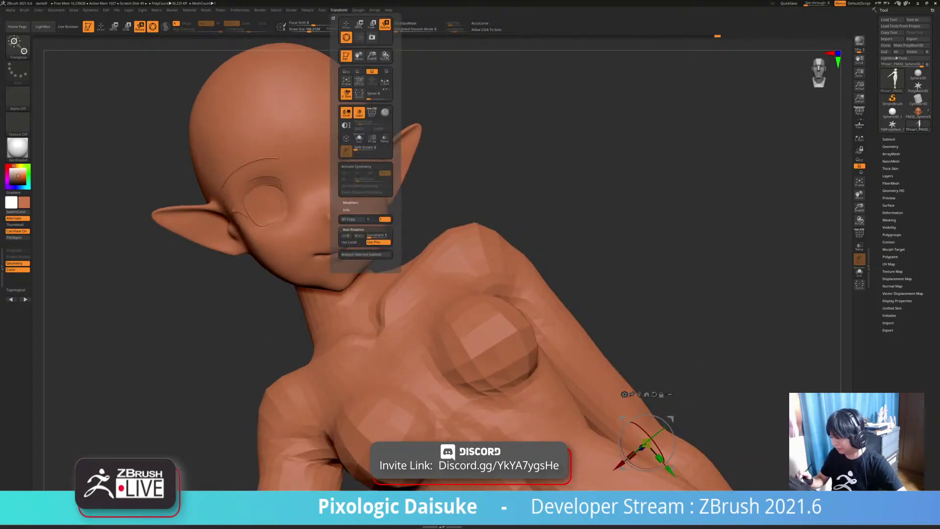
left_click_drag(626, 208, 512, 208)
Step: Switch view rotation to the Z axis and try orbiting the upper body with it
mouse_move(338, 10)
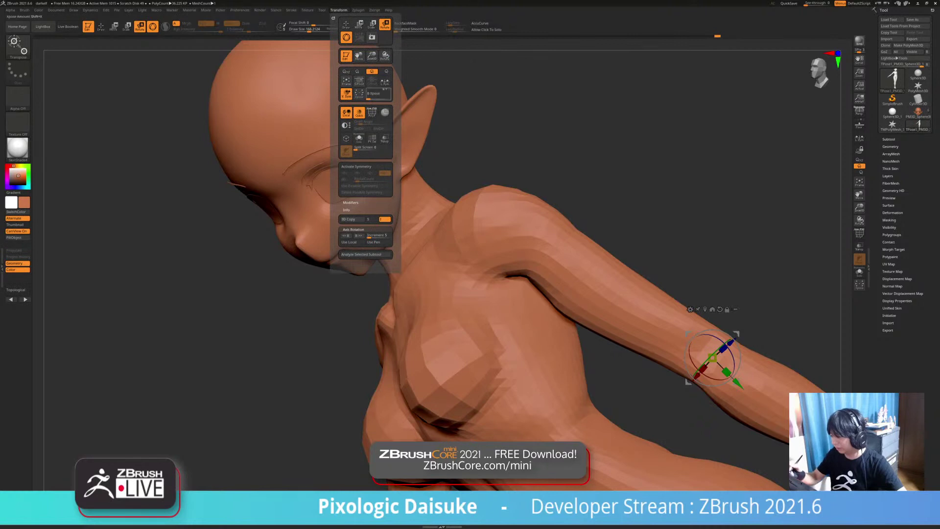
left_click(385, 71)
left_click_drag(554, 172, 646, 208)
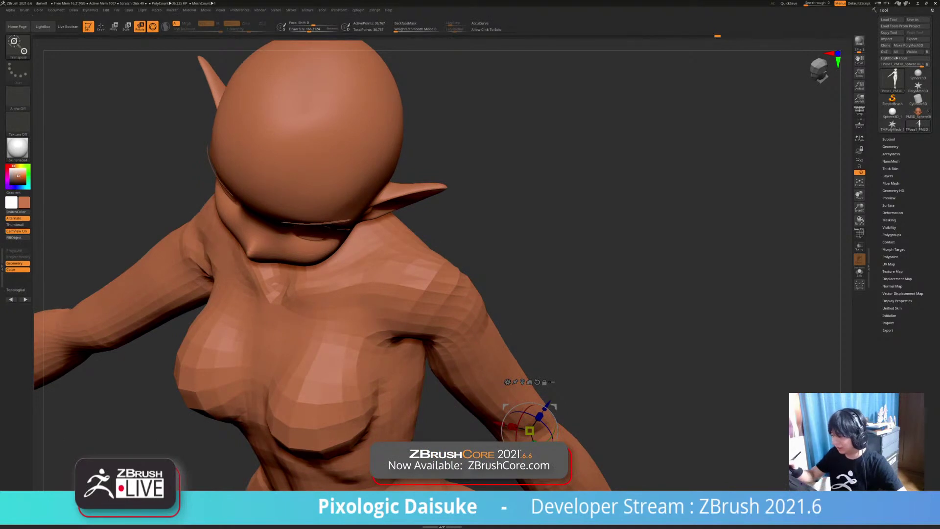
Step: Restore full XYZ view rotation and return to a front view of the whole figure
mouse_move(338, 10)
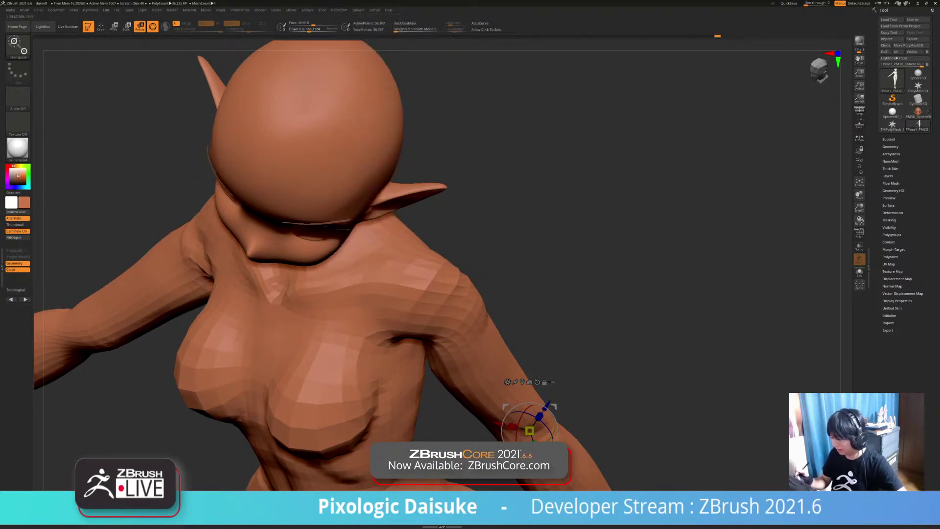
left_click_drag(578, 235, 602, 169)
right_click_drag(594, 324, 534, 265)
mouse_move(339, 10)
right_click_drag(533, 264, 569, 83, "ctrl")
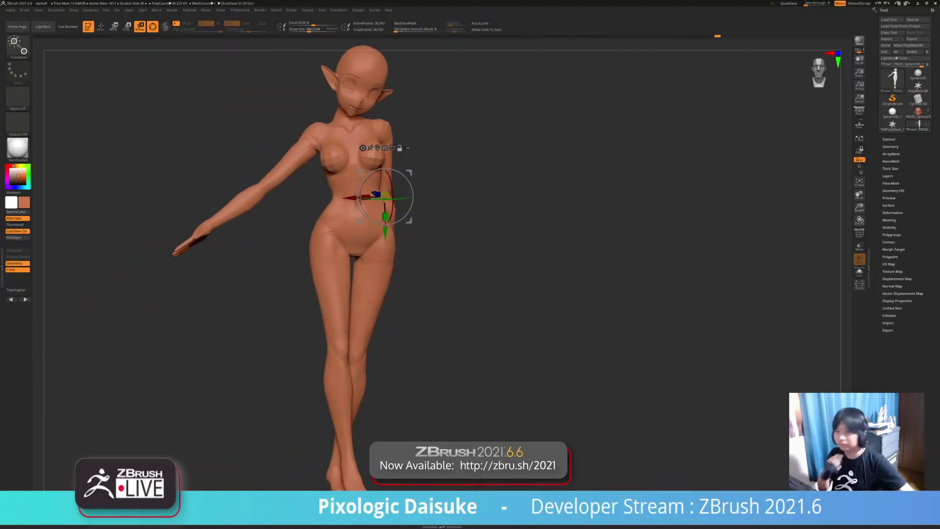
Step: Mask everything except the outstretched hand, placing the gizmo at its wrist
left_click_drag(212, 224, 194, 240, "ctrl")
right_click_drag(465, 245, 578, 250)
mouse_move(578, 250)
right_mouse_down("ctrl")
mouse_move(578, 284)
mouse_move(623, 271)
mouse_move(623, 308)
mouse_move(666, 304)
right_mouse_up("ctrl")
mouse_move(383, 235)
left_mouse_down("ctrl+alt")
mouse_move(221, 289)
mouse_move(294, 313)
left_mouse_up("ctrl+alt")
mouse_move(465, 274)
right_mouse_down()
mouse_move(543, 276)
mouse_move(505, 249)
right_mouse_up()
right_click_drag(504, 249, 504, 304, "ctrl")
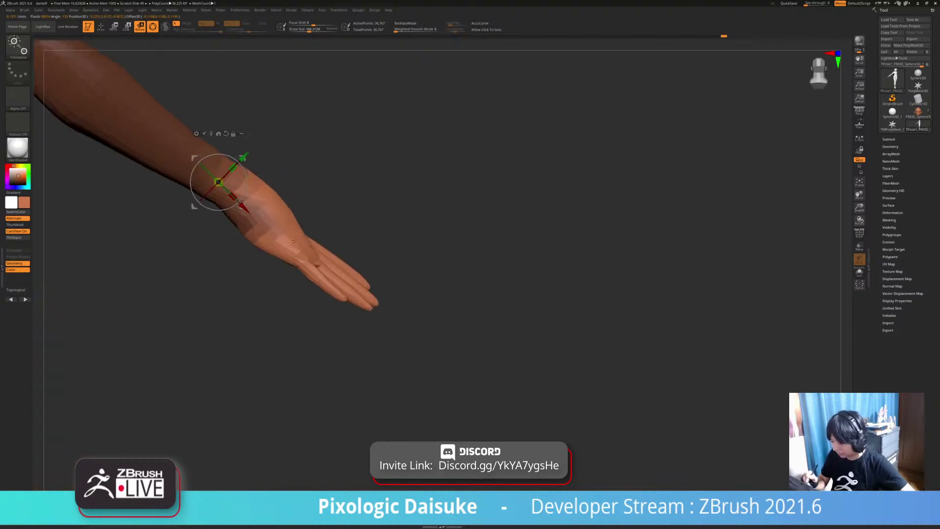
Step: Reposition the gizmo on the wrist and bend the unmasked hand slightly downward
mouse_move(297, 152)
left_mouse_down("ctrl+alt")
mouse_move(240, 189)
mouse_move(255, 298)
left_mouse_up("ctrl+alt")
right_click_drag(441, 294, 441, 250, "ctrl")
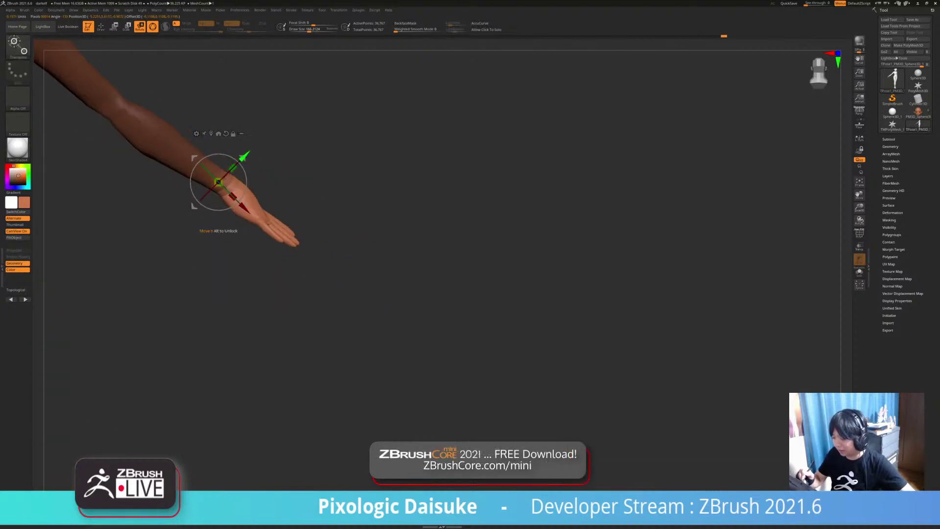
left_click_drag(244, 156, 251, 160, "alt")
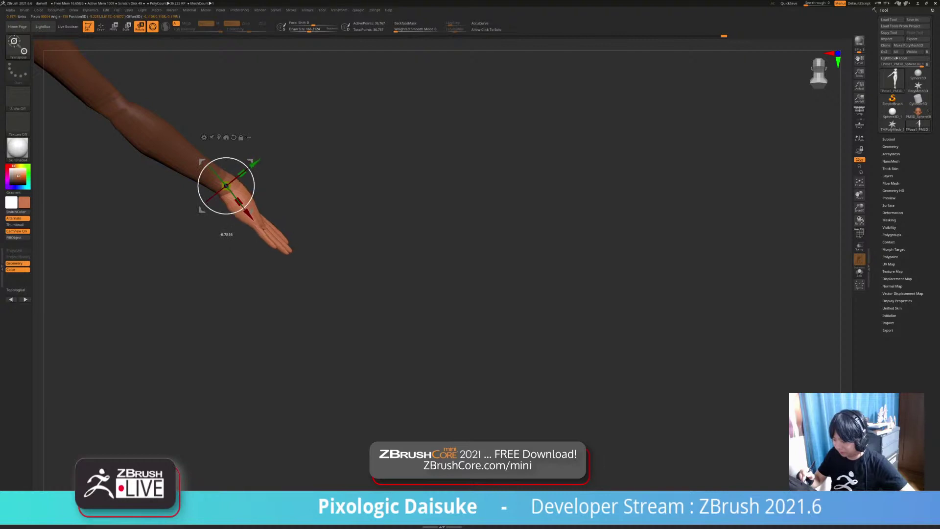
left_click_drag(251, 211, 249, 213)
Step: Rotate the hand slightly at the wrist as seen from the front, and clear the mask
right_click_drag(465, 294, 313, 294)
right_click_drag(372, 254, 313, 312, "alt")
right_click_drag(392, 303, 421, 294)
right_click_drag(362, 259, 301, 298, "alt")
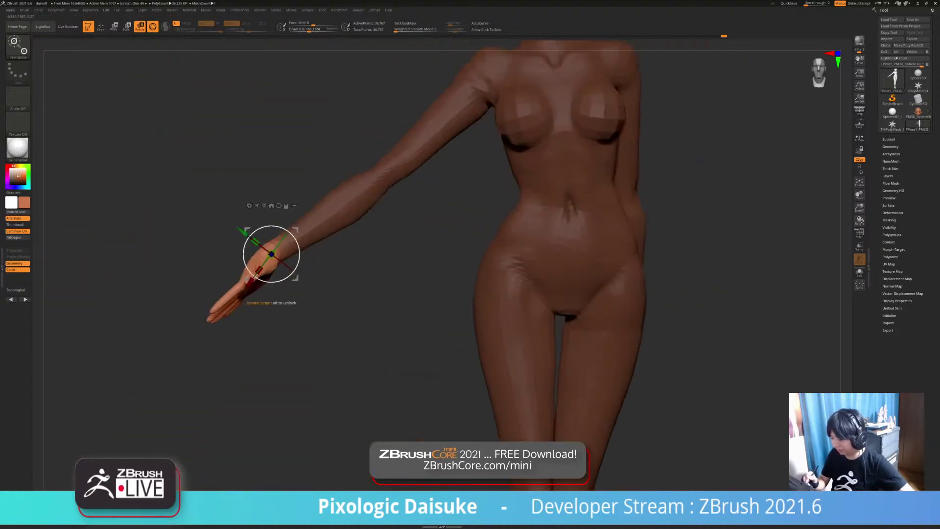
left_click_drag(271, 282, 276, 282)
right_click_drag(372, 265, 306, 343, "alt")
mouse_move(306, 343)
right_mouse_down("ctrl")
mouse_move(306, 313)
mouse_move(279, 293)
right_mouse_up("ctrl")
left_click_drag(254, 353, 274, 375, "ctrl")
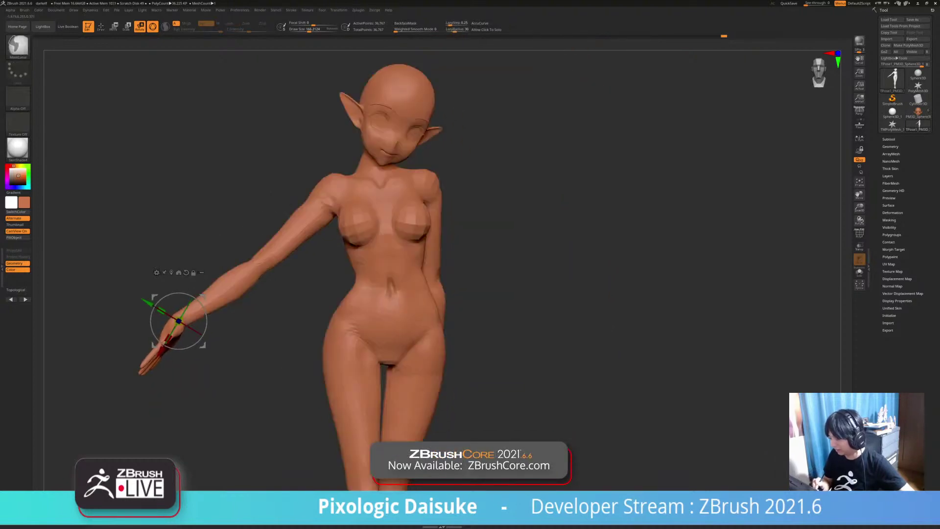
Step: Examine the character's adjusted hand and overall pose from the front, side and above
right_click_drag(254, 362, 296, 362)
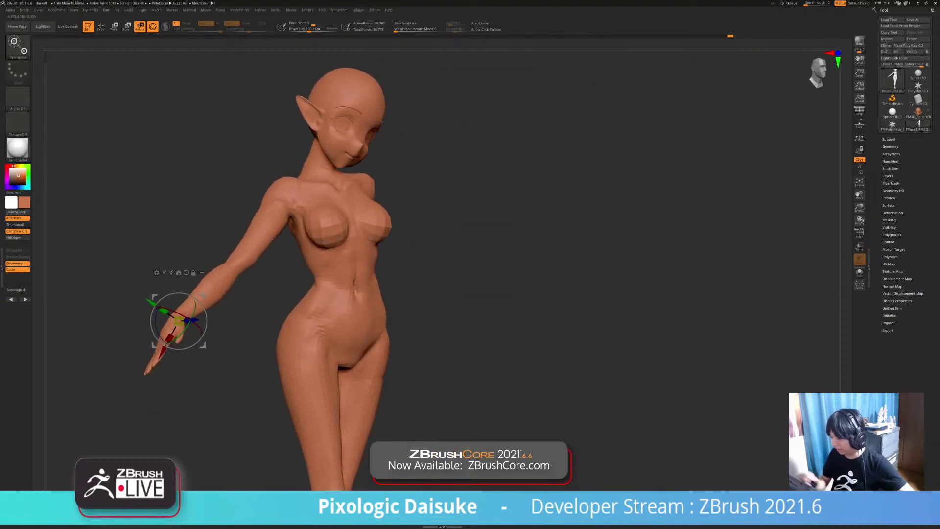
left_click(352, 142, "alt")
right_click_drag(352, 147, 333, 157, "alt")
right_click_drag(333, 158, 348, 220, "ctrl")
right_click_drag(347, 220, 338, 287, "alt")
right_click_drag(338, 287, 321, 122)
mouse_move(322, 123)
right_mouse_down("ctrl")
mouse_move(321, 151)
mouse_move(322, 127)
right_mouse_up("ctrl")
right_click_drag(321, 127, 281, 55, "alt")
right_click_drag(281, 55, 324, 55)
right_click_drag(324, 55, 301, 69, "ctrl")
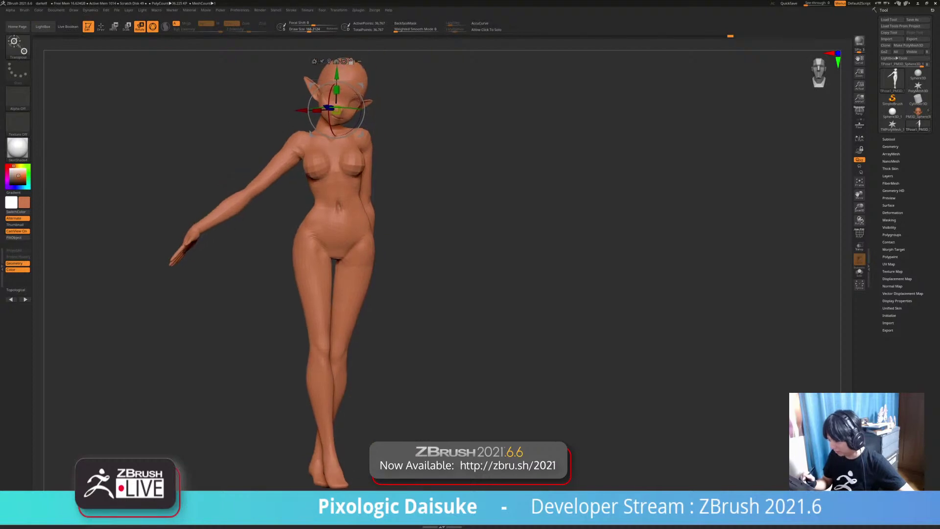
Step: Mask everything except the front crossed leg and rotate that leg slightly inward at the hip
left_click_drag(314, 249, 313, 243, "ctrl")
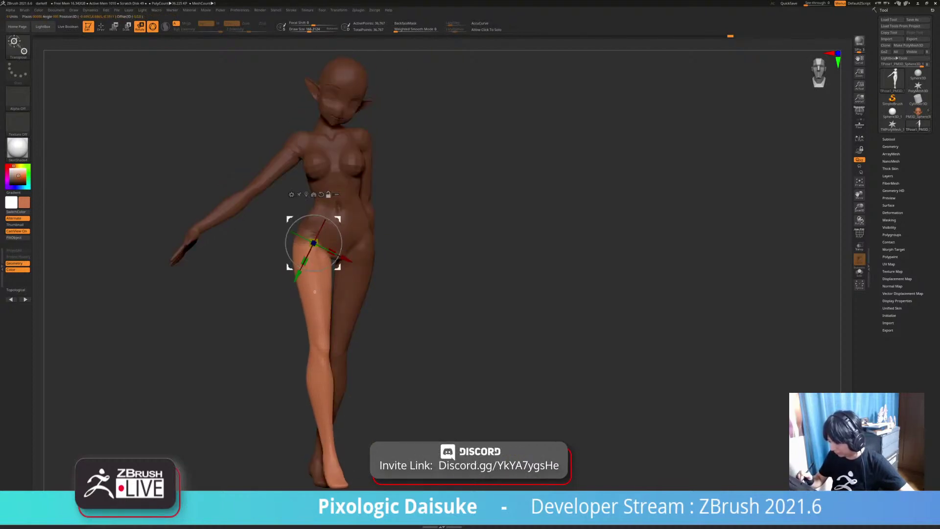
left_click_drag(334, 263, 336, 261)
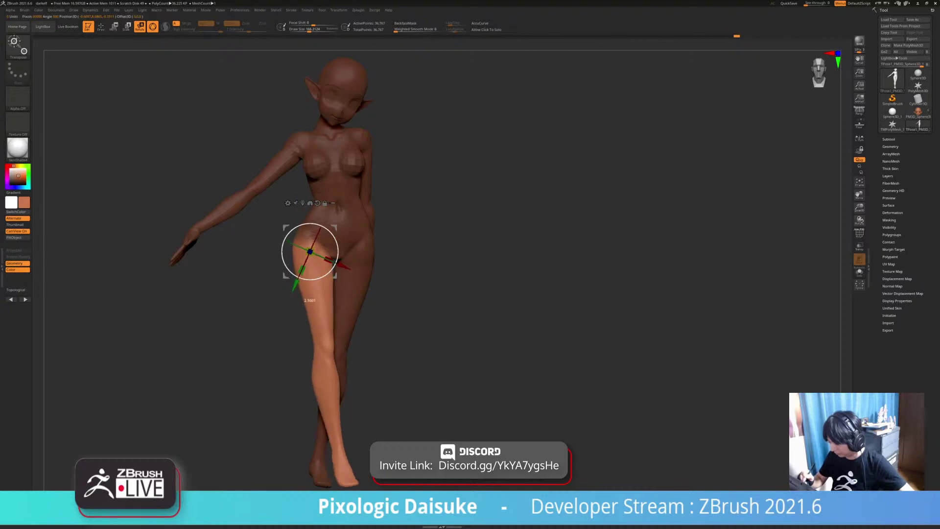
mouse_move(335, 262)
right_mouse_down()
mouse_move(440, 252)
mouse_move(443, 289)
right_mouse_up()
left_click_drag(391, 196, 426, 220, "ctrl")
key("ctrl+z")
key("ctrl+z")
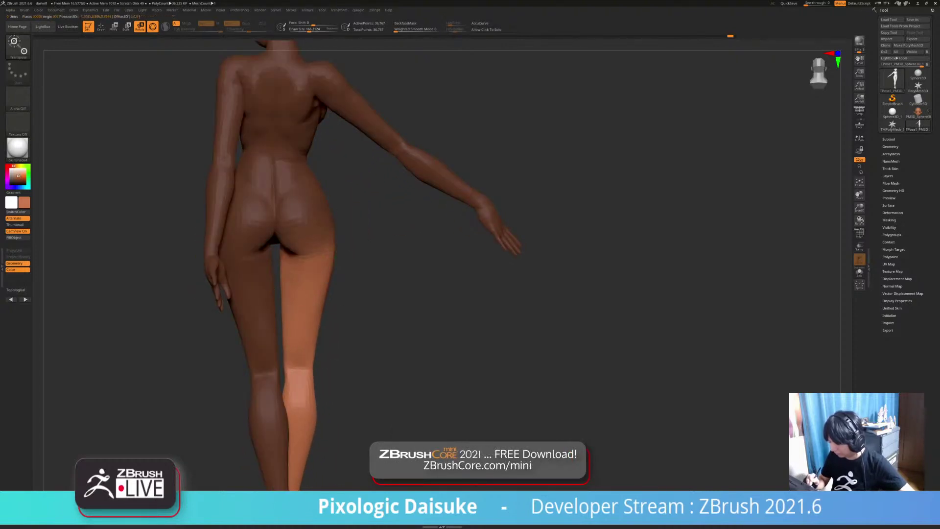
Step: Recentre the gizmo on the hip joint, rotate the front leg slightly again from the front, and clear the mask
right_click_drag(431, 315, 350, 285, "ctrl")
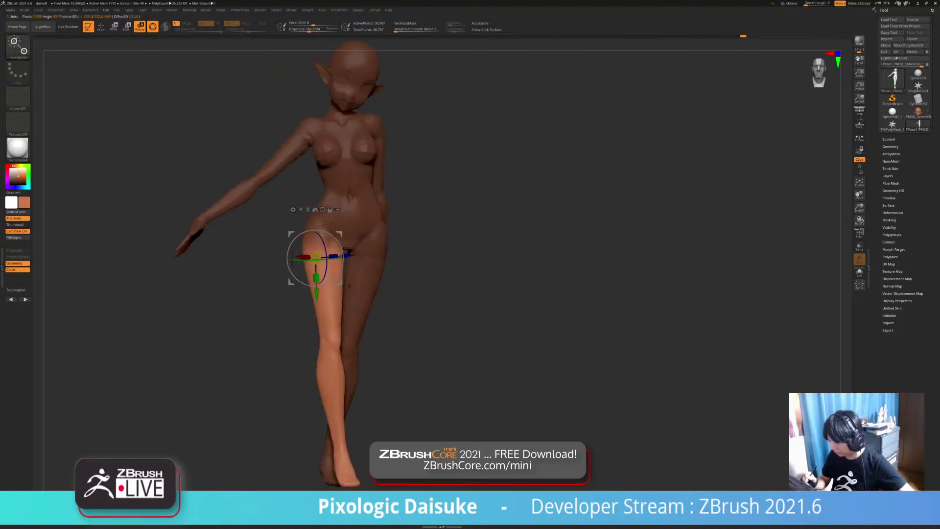
right_click_drag(337, 238, 384, 239)
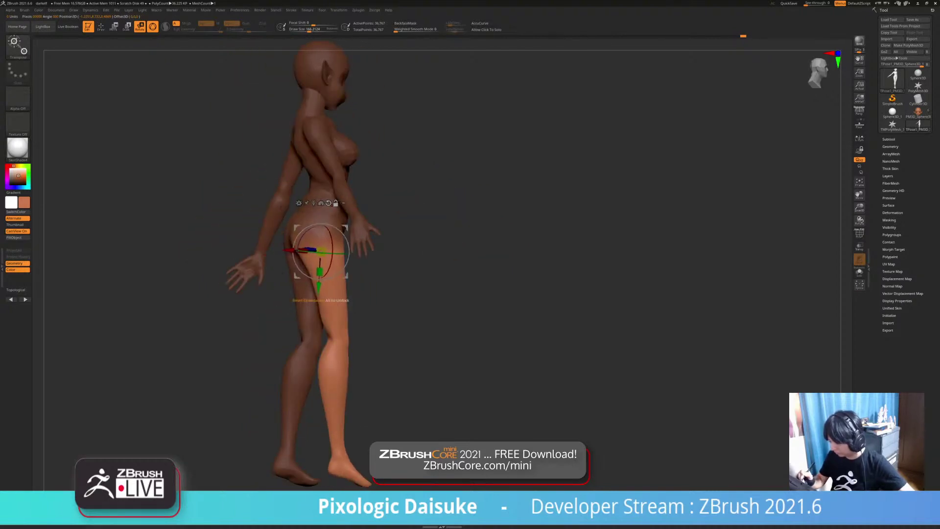
left_click_drag(345, 276, 345, 267, "alt")
right_click_drag(387, 274, 337, 274)
right_click_drag(337, 275, 216, 251, "alt")
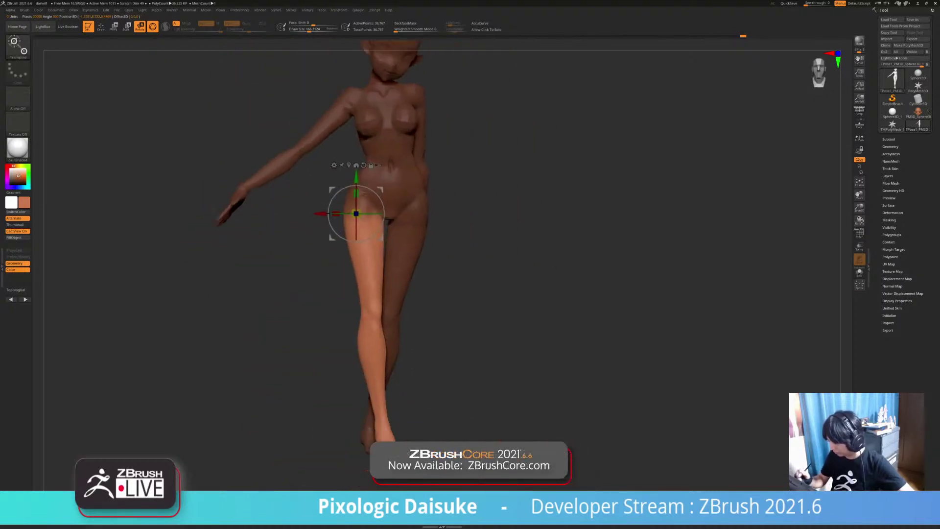
left_click_drag(357, 241, 364, 241)
right_click_drag(313, 265, 272, 304, "alt")
right_click_drag(272, 304, 272, 289, "ctrl")
left_click_drag(265, 298, 275, 309, "ctrl")
Step: Transfer the pose from the Transpose Master mesh back to all original subtools
right_click_drag(275, 294, 260, 343, "alt")
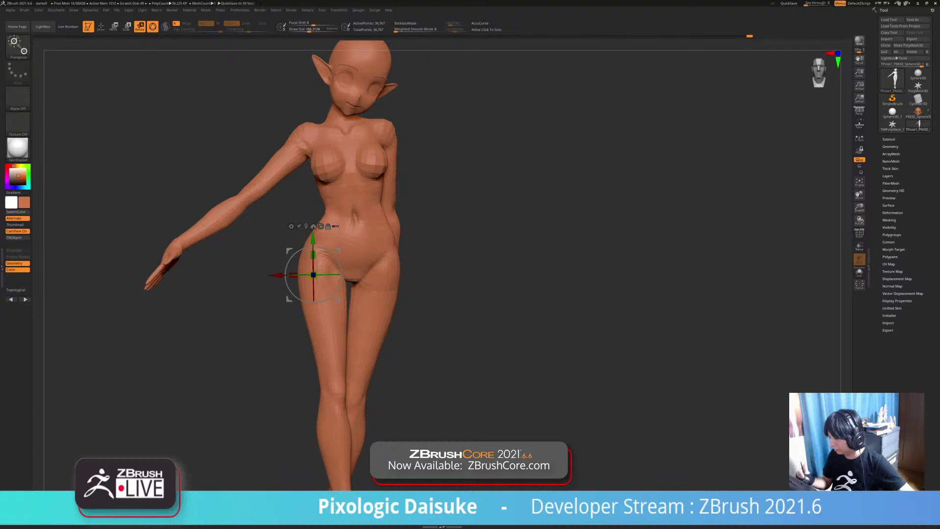
right_click_drag(294, 274, 270, 347, "alt")
mouse_move(359, 10)
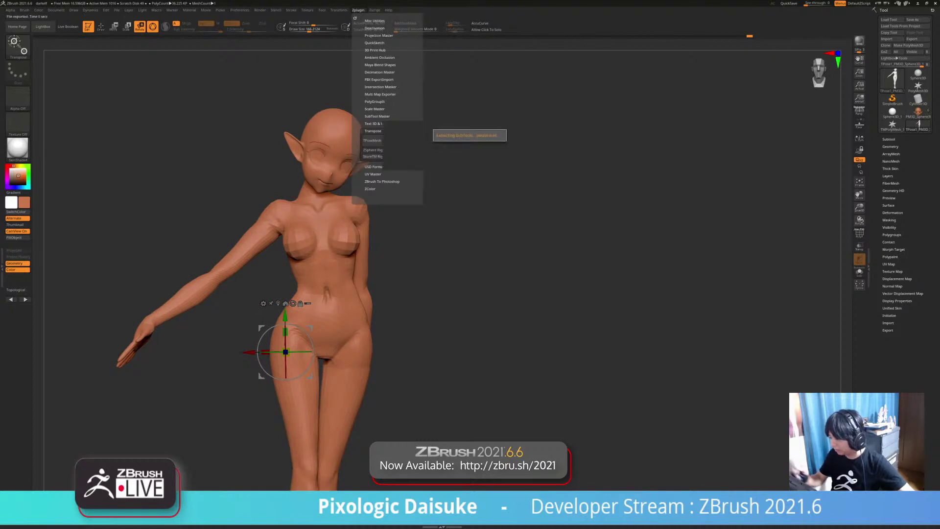
left_click(398, 140)
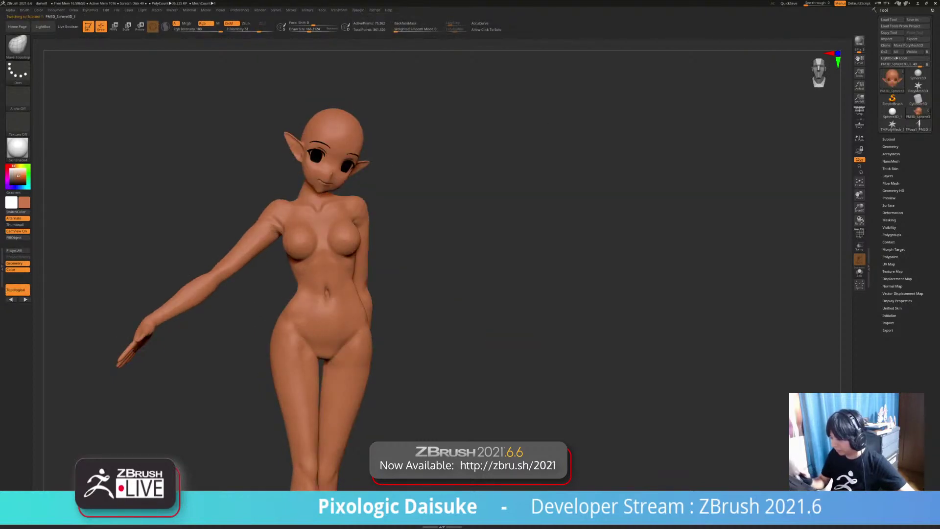
Step: Make the eye subtool PM3D_Circle3D1 active for adjusting the face
mouse_move(365, 195)
right_mouse_down("alt")
mouse_move(352, 392)
mouse_move(345, 359)
mouse_move(224, 261)
right_mouse_up("alt")
left_click(18, 46)
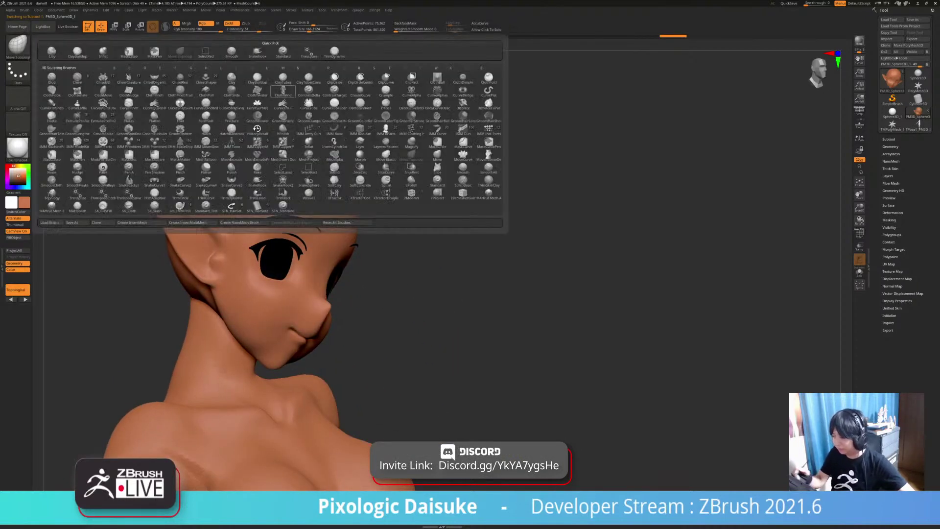
left_click(19, 47)
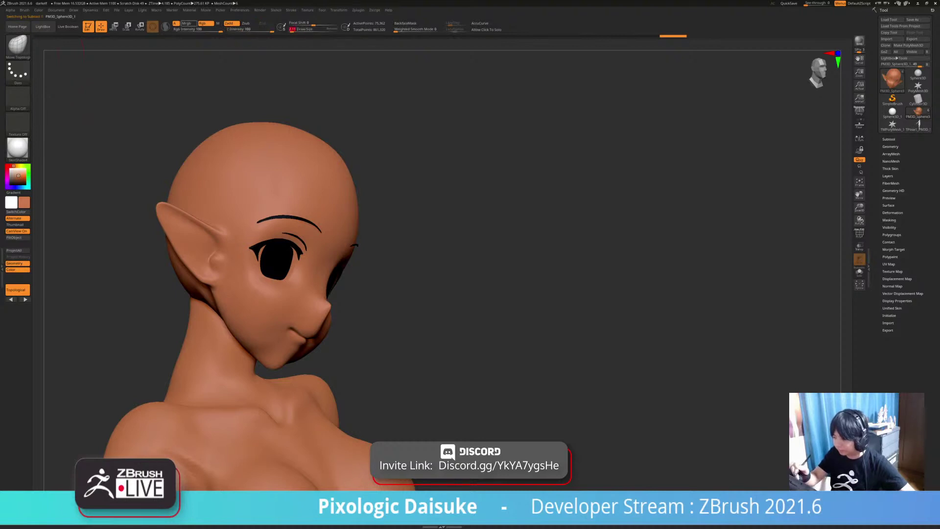
right_click_drag(353, 245, 353, 266)
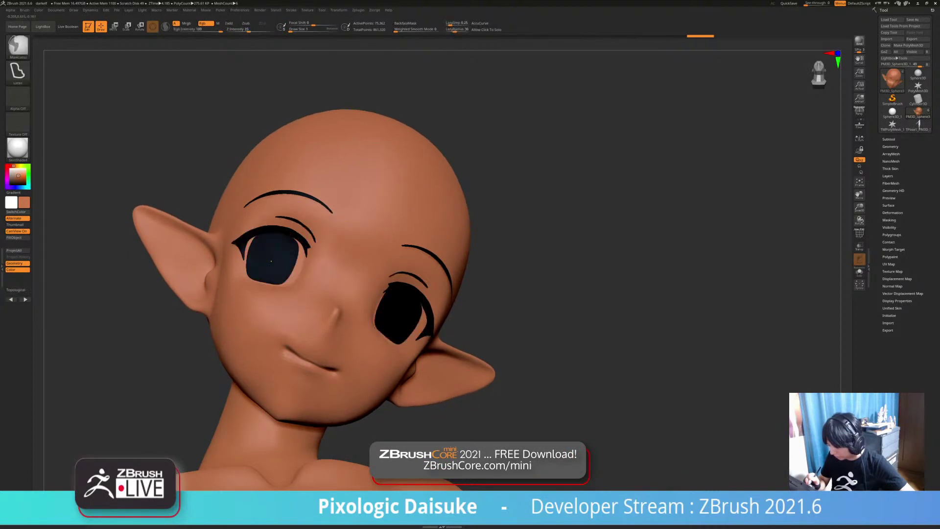
left_click(354, 260, "alt")
key("ctrl+z")
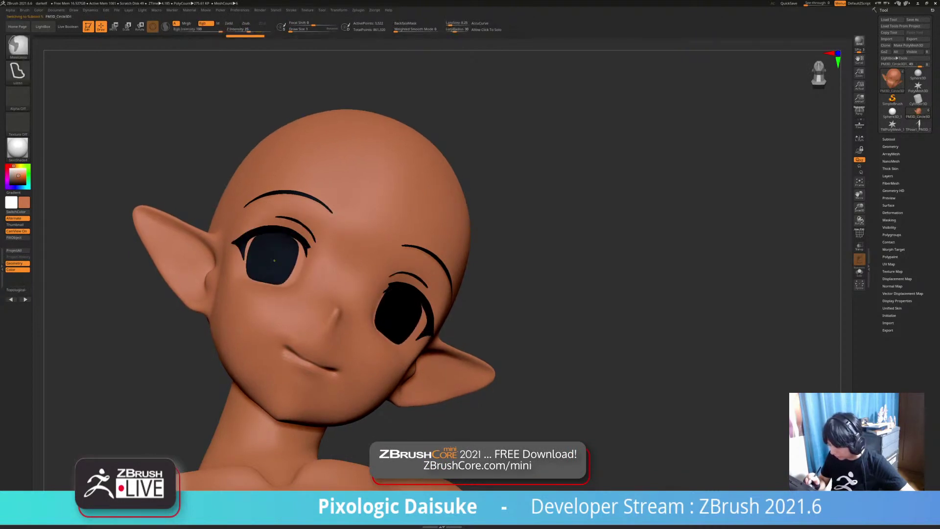
Step: Nudge the eye on the raised-arm side with the Move Topological brush, adjusting the draw size to suit
right_click_drag(353, 264, 352, 314, "ctrl")
left_click(312, 29)
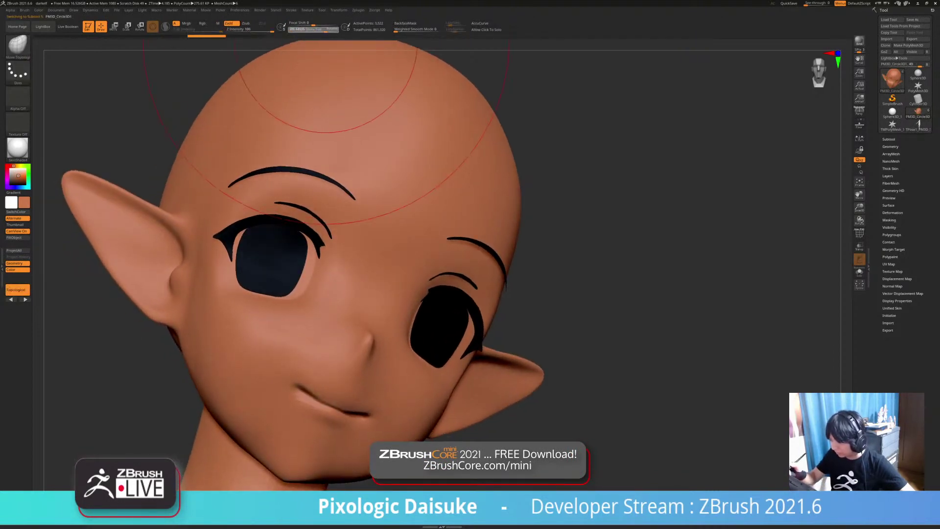
left_click_drag(276, 260, 279, 272)
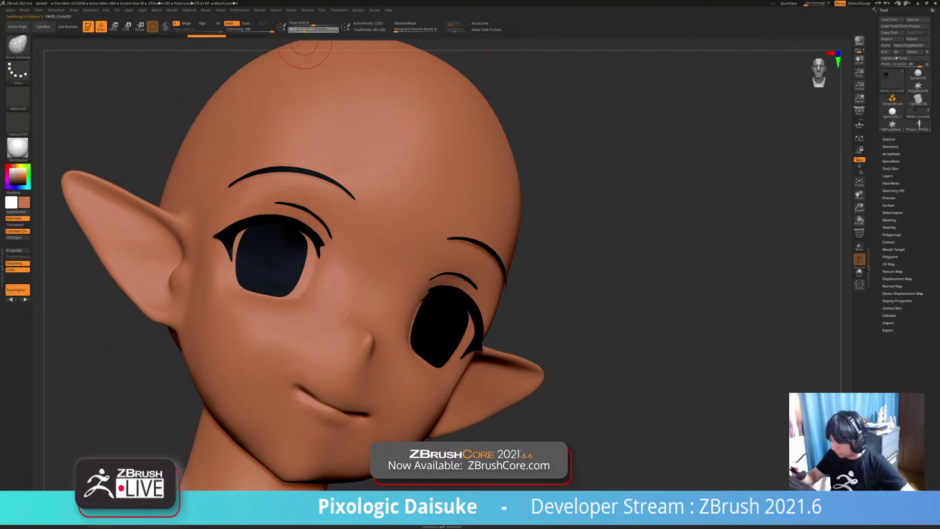
left_click(311, 30)
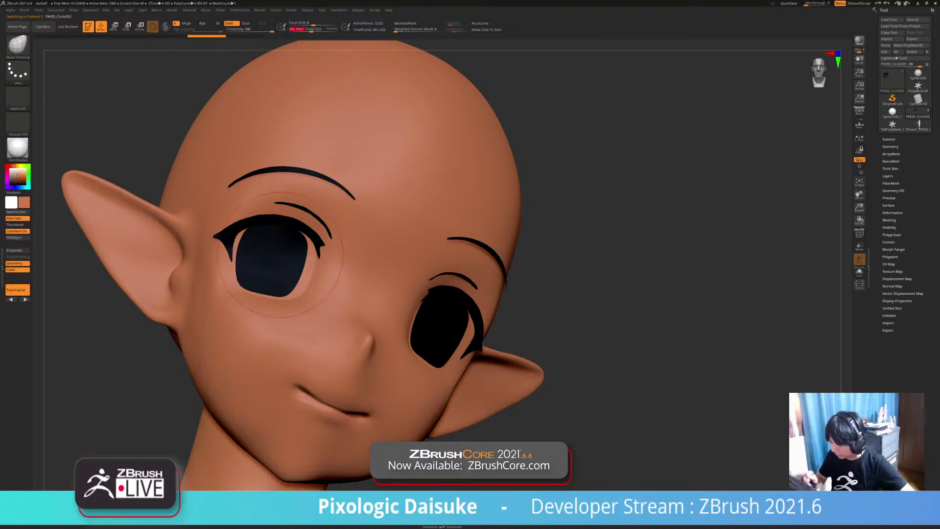
Step: Examine how the eyes, lashes and eyebrows sit on the face from several angles
right_click_drag(262, 245, 230, 247)
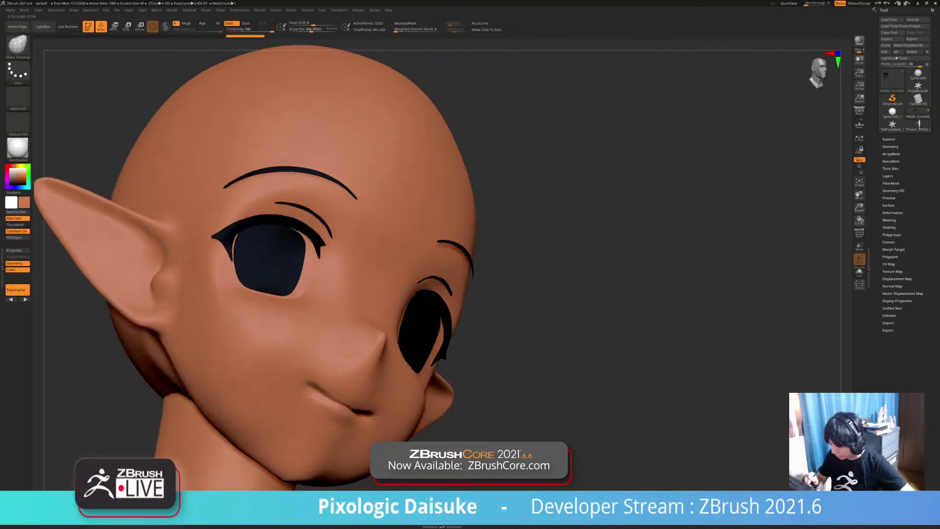
right_click_drag(528, 222, 438, 220)
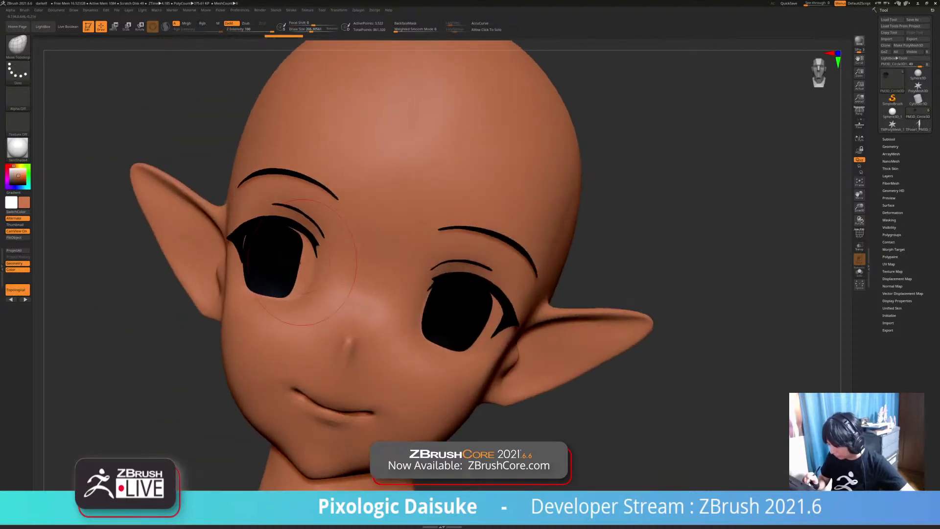
mouse_move(302, 262)
right_mouse_down()
mouse_move(313, 235)
mouse_move(337, 222)
mouse_move(299, 282)
mouse_move(333, 308)
mouse_move(340, 345)
right_mouse_up()
mouse_move(341, 345)
right_mouse_down()
mouse_move(358, 337)
mouse_move(337, 329)
mouse_move(346, 357)
right_mouse_up()
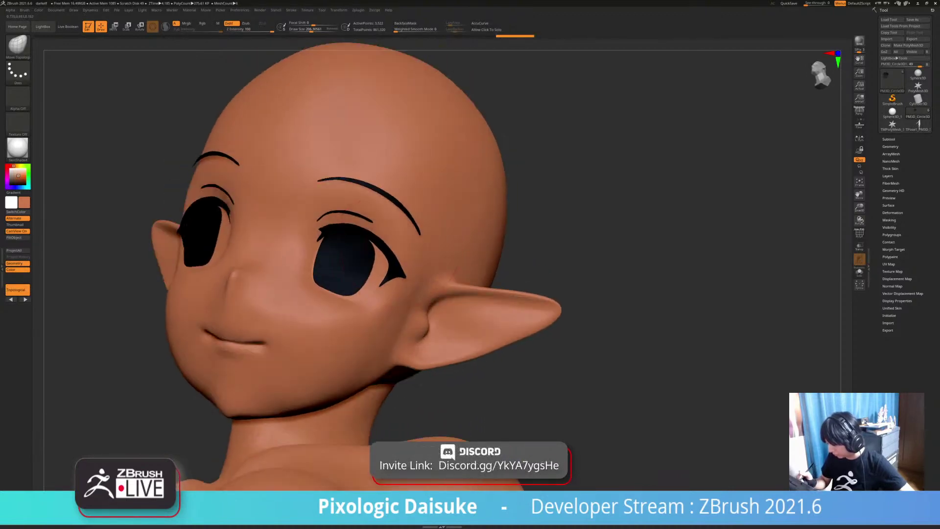
right_click_drag(344, 268, 376, 54, "ctrl")
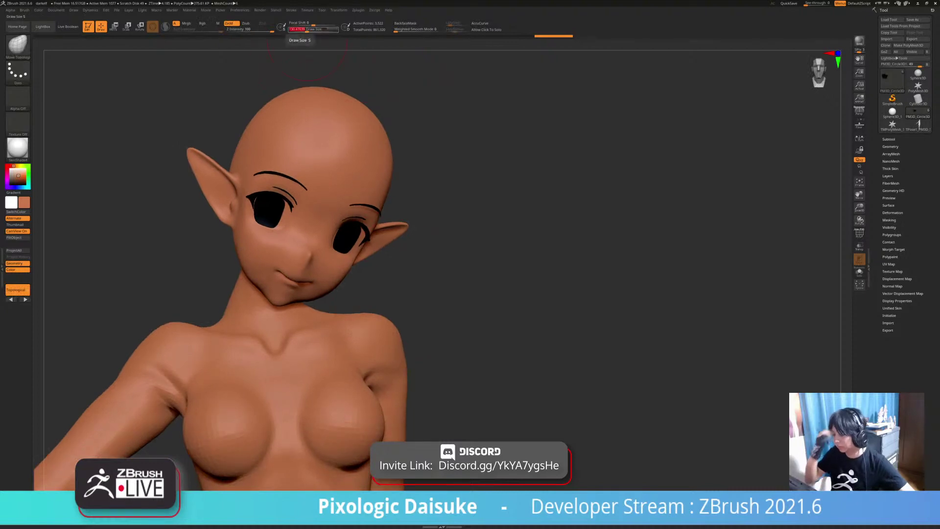
right_click_drag(313, 123, 225, 137)
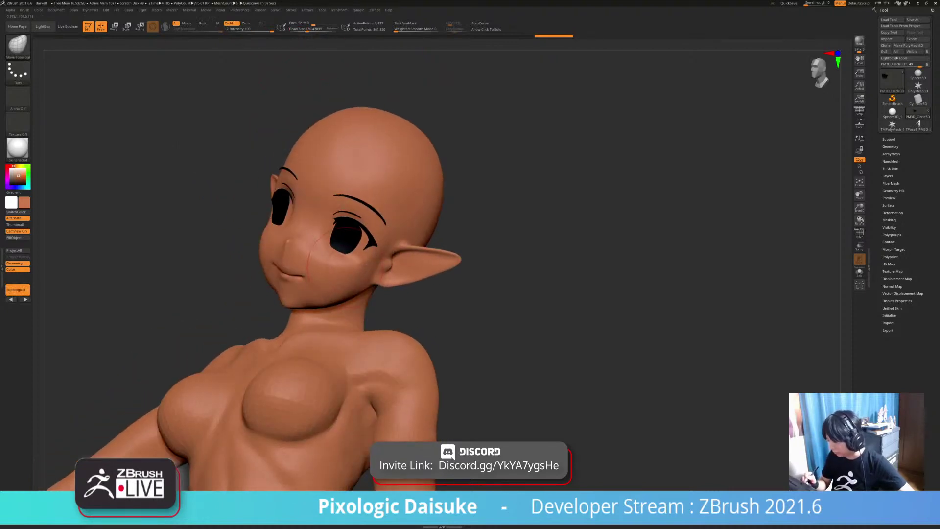
right_click_drag(318, 249, 350, 304)
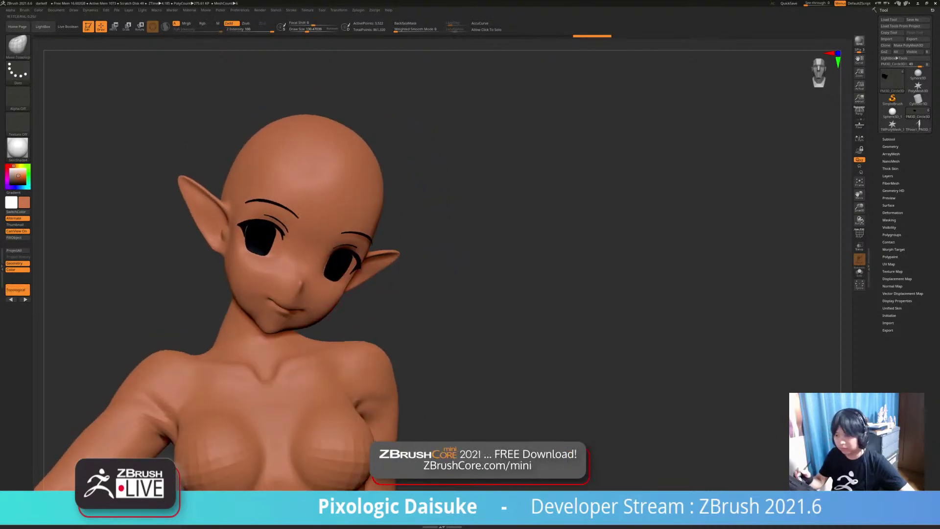
right_click_drag(295, 198, 363, 74)
mouse_move(260, 137)
right_mouse_down()
mouse_move(235, 142)
mouse_move(268, 166)
right_mouse_up()
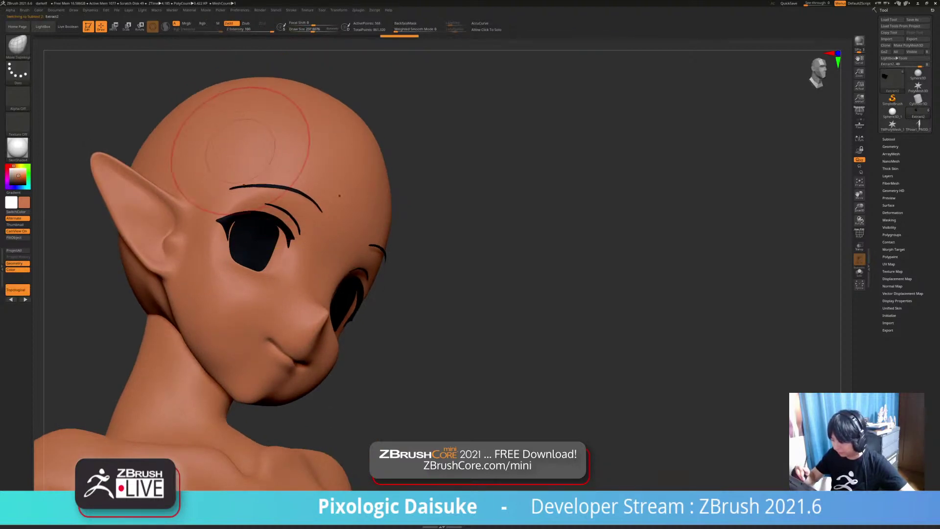
mouse_move(240, 150)
right_mouse_down()
mouse_move(343, 152)
mouse_move(399, 178)
mouse_move(346, 185)
mouse_move(382, 161)
mouse_move(425, 161)
mouse_move(353, 169)
right_mouse_up()
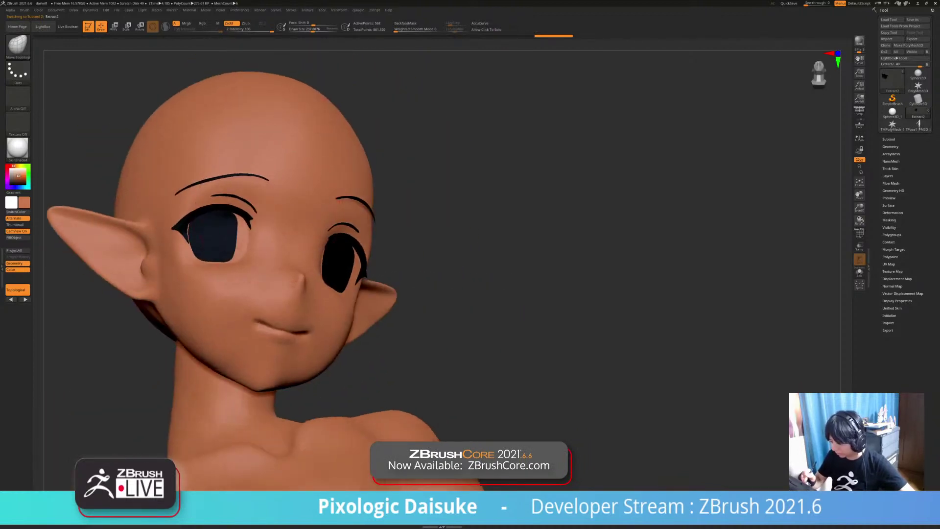
mouse_move(245, 254)
right_mouse_down("ctrl")
mouse_move(239, 220)
mouse_move(200, 245)
mouse_move(205, 216)
mouse_move(242, 233)
mouse_move(210, 226)
right_mouse_up("ctrl")
mouse_move(343, 245)
right_mouse_down()
mouse_move(283, 248)
mouse_move(280, 218)
mouse_move(357, 271)
mouse_move(320, 230)
mouse_move(286, 245)
mouse_move(377, 210)
mouse_move(388, 293)
mouse_move(330, 314)
mouse_move(338, 301)
mouse_move(353, 308)
right_mouse_up()
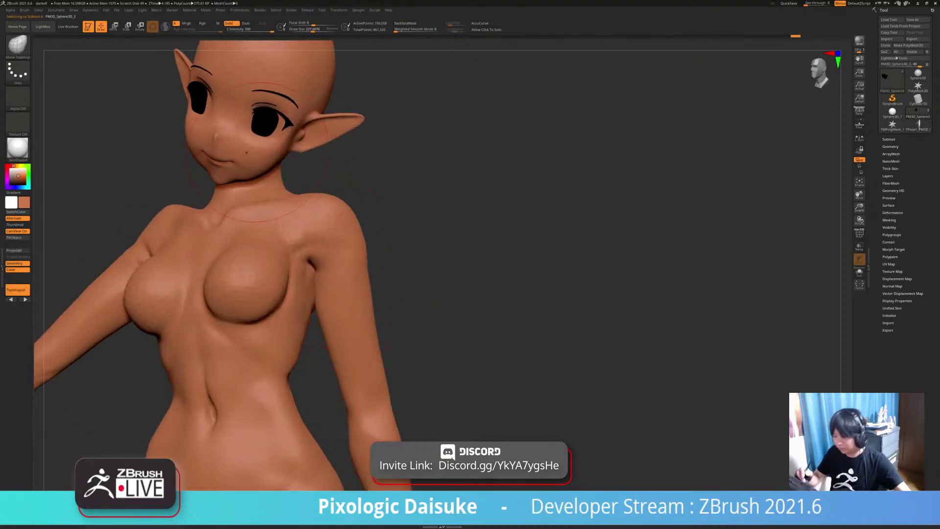
Step: Carve the armpit crease of the lowered arm on the body with a smaller DamStandard brush, and smooth it
key("b")
key("d")
key("s")
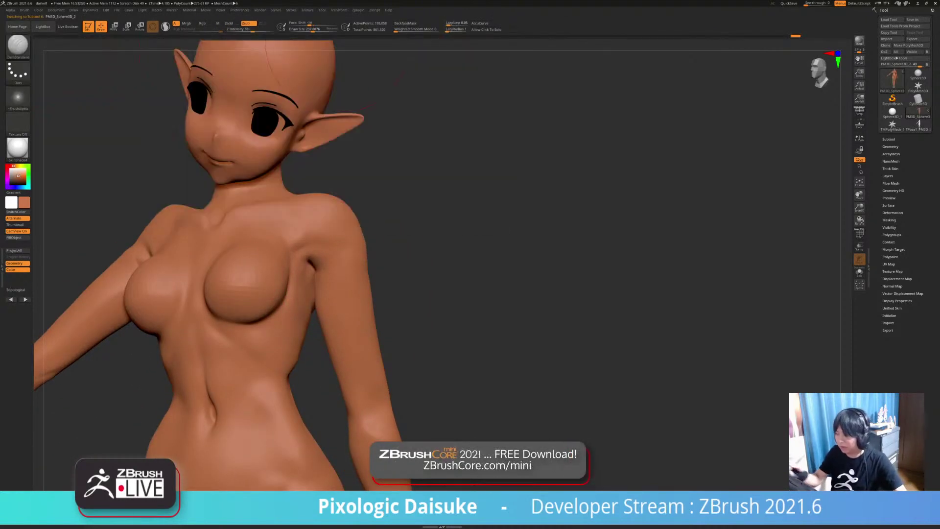
left_click_drag(309, 30, 307, 31)
mouse_move(289, 254)
right_mouse_down()
mouse_move(315, 253)
mouse_move(308, 272)
mouse_move(311, 255)
right_mouse_up()
left_click_drag(331, 241, 303, 263)
mouse_move(313, 249)
right_mouse_down()
mouse_move(306, 275)
mouse_move(291, 282)
mouse_move(296, 254)
right_mouse_up()
key("shift")
right_click_drag(306, 240, 260, 247, "ctrl")
left_click_drag(294, 242, 295, 274, "shift")
Step: Add volume at the armpit of the lowered arm with the ClayBuildup brush
left_click(17, 45)
left_click(76, 52)
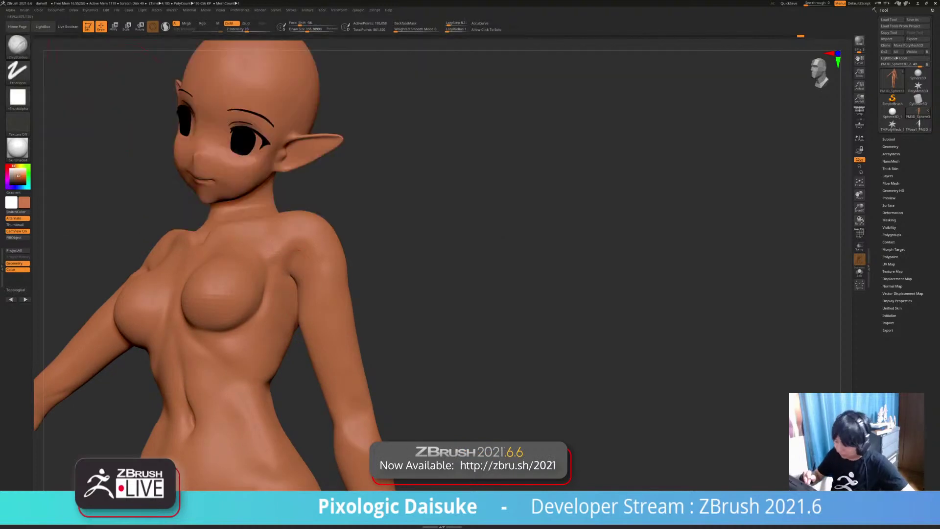
left_click_drag(305, 274, 307, 296)
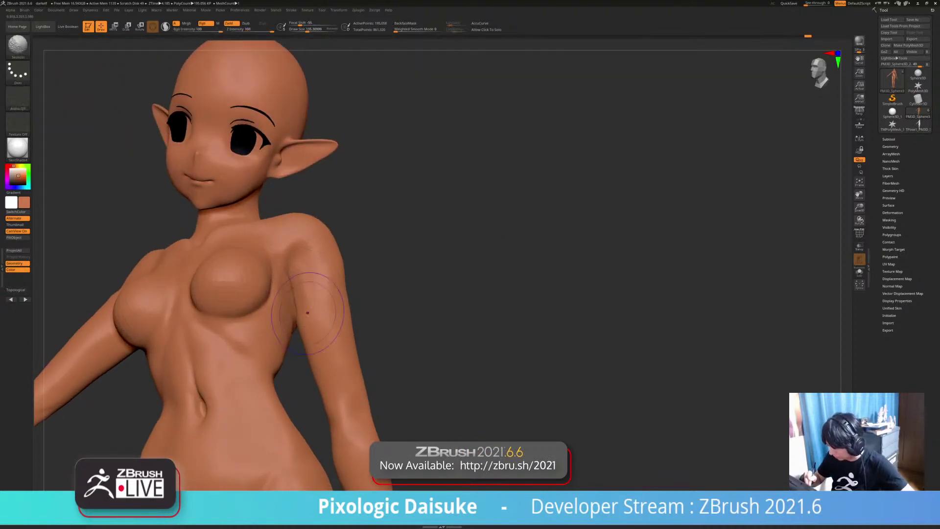
Step: Build up the front of the lowered arm's shoulder above the armpit with ClayBuildup and smooth it into the chest
right_click_drag(308, 289, 322, 313)
left_click_drag(291, 247, 294, 277)
mouse_move(298, 279)
right_mouse_down("ctrl")
mouse_move(315, 237)
mouse_move(313, 293)
mouse_move(304, 290)
right_mouse_up("ctrl")
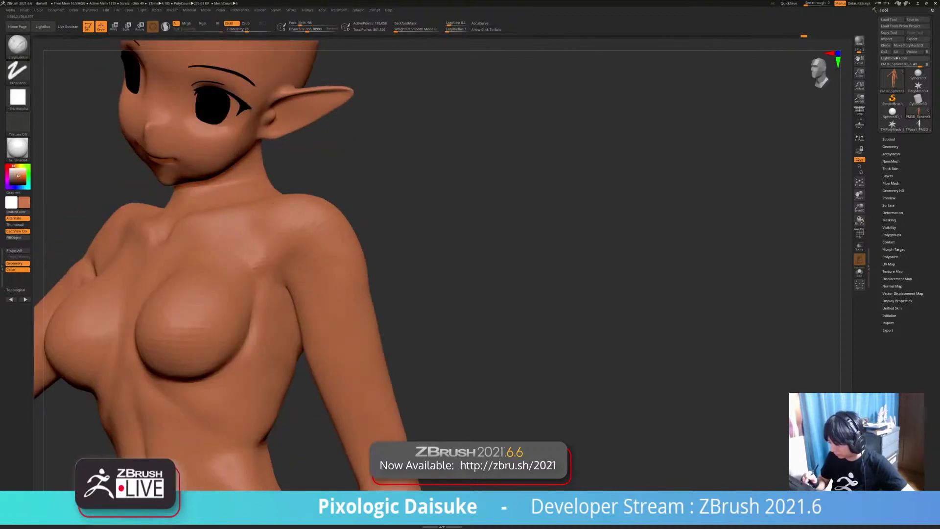
left_click_drag(275, 237, 226, 293, "shift")
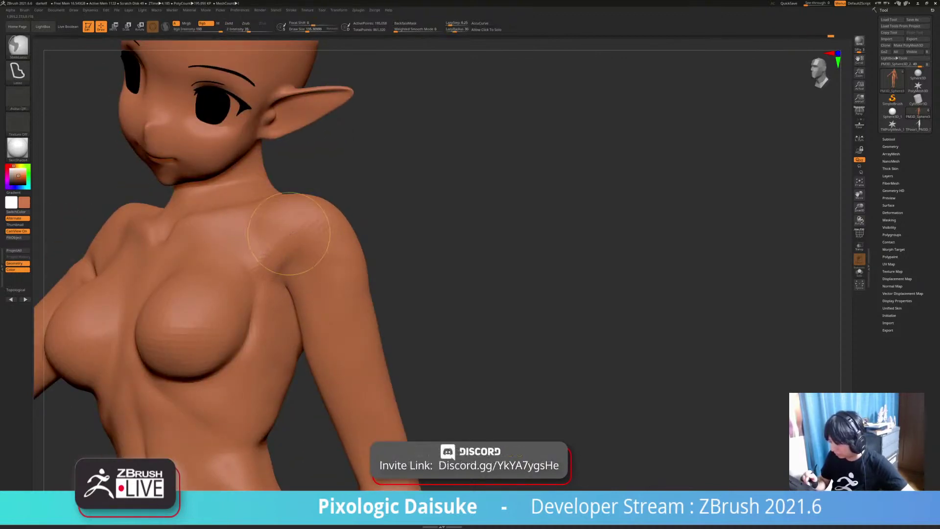
right_click_drag(249, 250, 337, 88)
right_click_drag(304, 252, 284, 253)
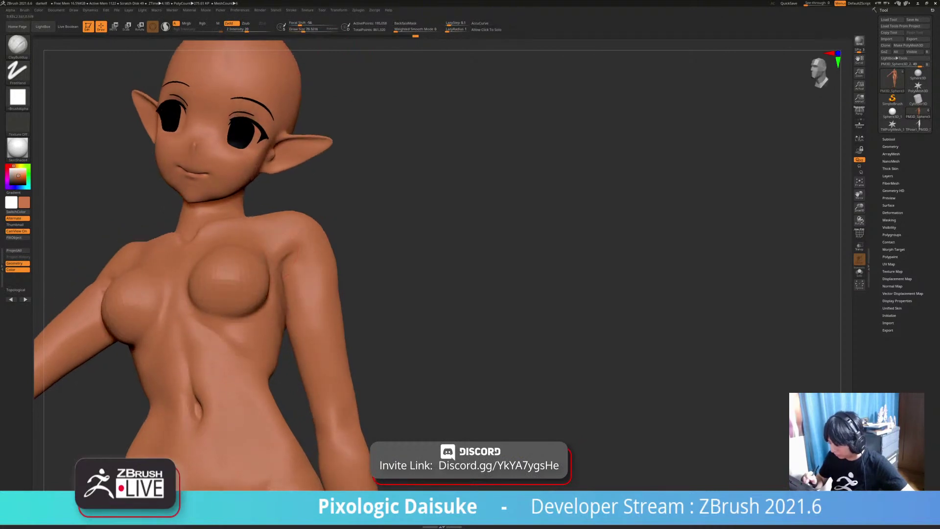
left_click_drag(293, 252, 292, 242, "shift")
Step: Refine the transition between the lowered arm's deltoid and the upper chest, smoothing the surface
right_click_drag(303, 250, 308, 189, "ctrl")
right_click_drag(309, 189, 254, 203)
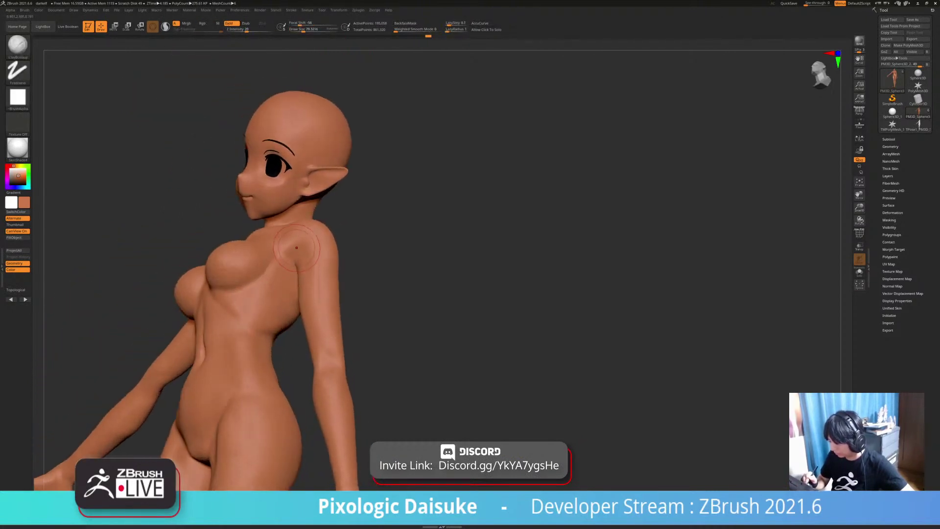
right_click_drag(296, 248, 338, 289)
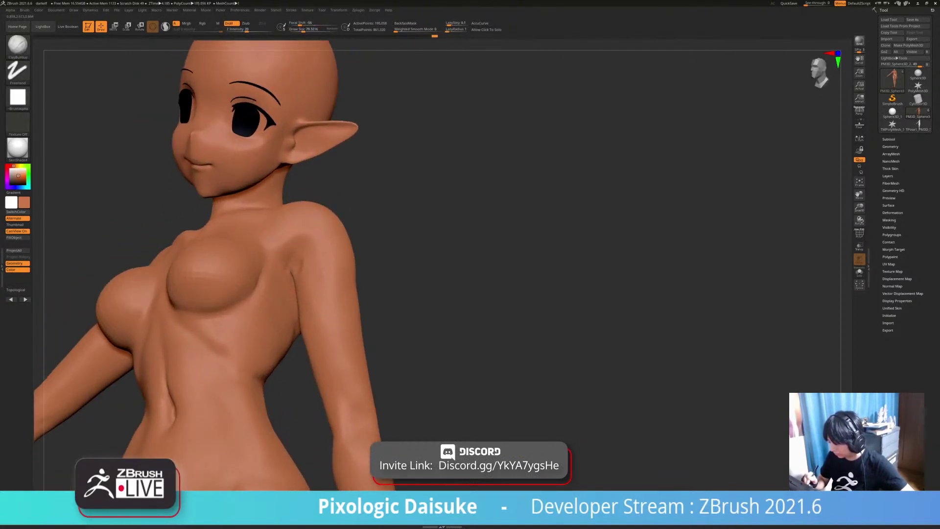
mouse_move(297, 244)
left_mouse_down("shift")
mouse_move(304, 262)
mouse_move(296, 250)
left_mouse_up("shift")
right_click_drag(306, 250, 304, 221, "ctrl")
right_click_drag(305, 220, 269, 223)
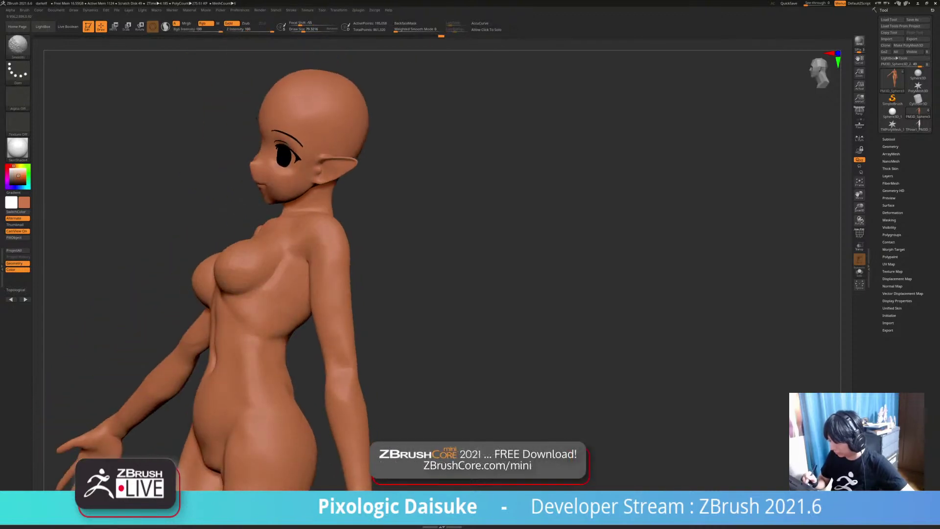
Step: Sculpt and smooth the back of the lowered arm's shoulder where it meets the shoulder blade
mouse_move(306, 253)
right_mouse_down()
mouse_move(301, 240)
mouse_move(161, 234)
mouse_move(189, 235)
right_mouse_up()
left_click_drag(344, 228, 347, 215, "shift")
right_click_drag(346, 225, 336, 254, "ctrl")
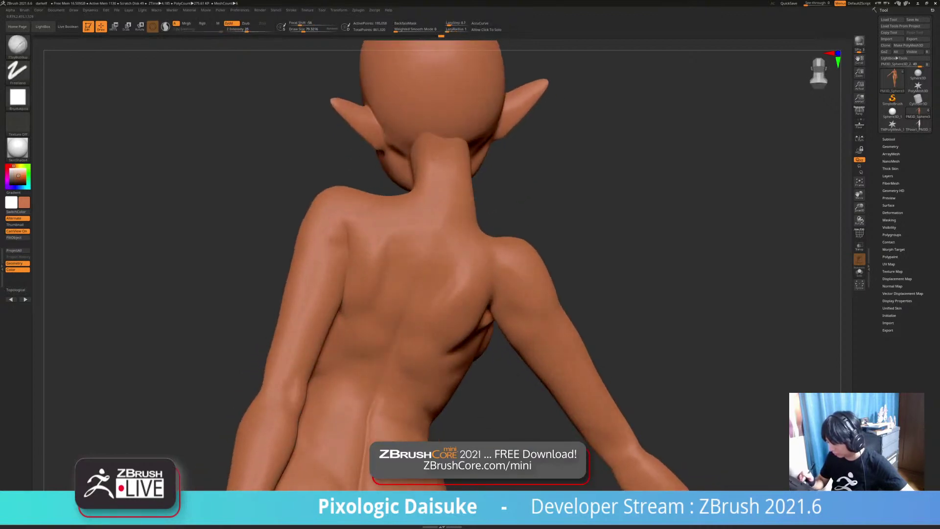
left_click_drag(349, 227, 338, 237, "shift")
right_click_drag(343, 238, 343, 213, "ctrl")
mouse_move(414, 236)
right_mouse_down()
mouse_move(374, 238)
mouse_move(350, 200)
mouse_move(375, 196)
mouse_move(364, 189)
right_mouse_up()
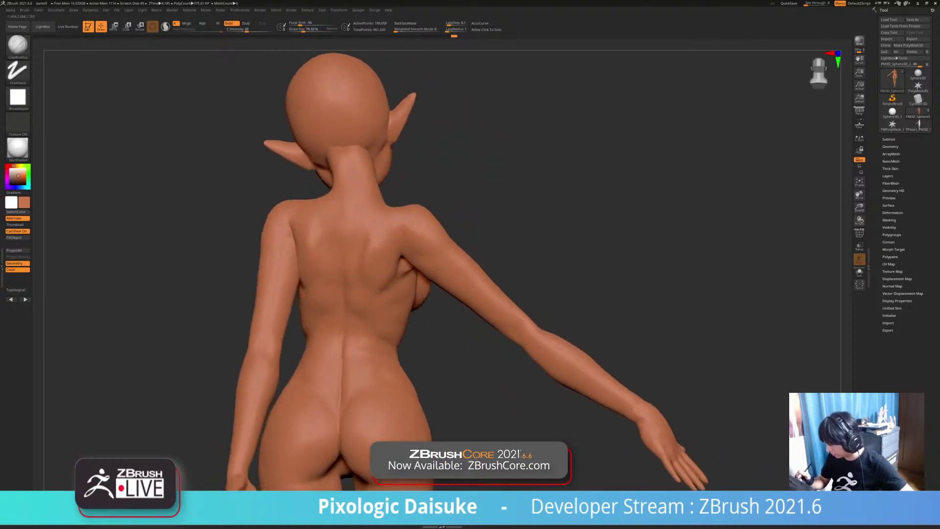
Step: Turn on the Allow Click To Solo option and test toggling the solo display
right_click_drag(343, 110, 339, 145, "ctrl")
left_click_drag(339, 133, 341, 146)
left_click_drag(343, 161, 336, 138, "shift")
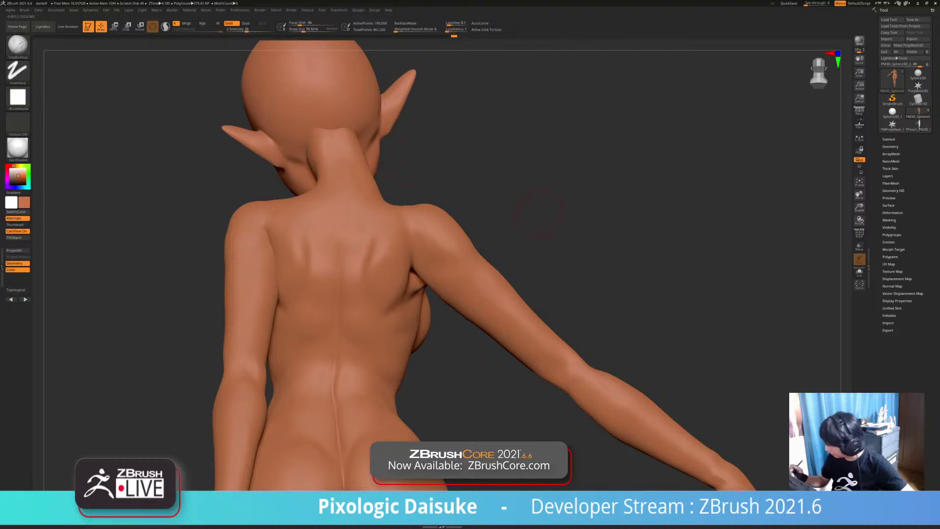
left_click(491, 29)
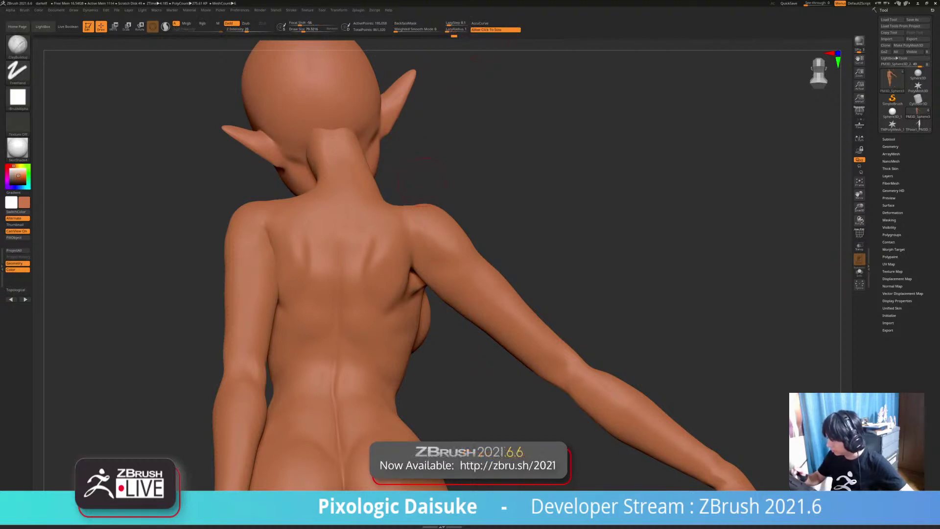
left_click(411, 181)
left_click(411, 181)
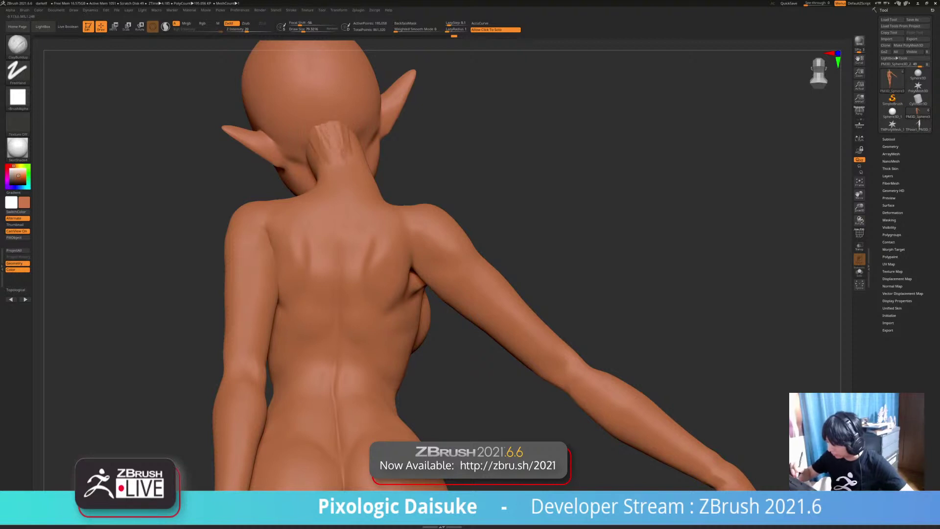
Step: Build up the nape just below the skull with ClayBuildup at a draw size of about 121, and smooth it
left_click_drag(549, 186, 497, 164)
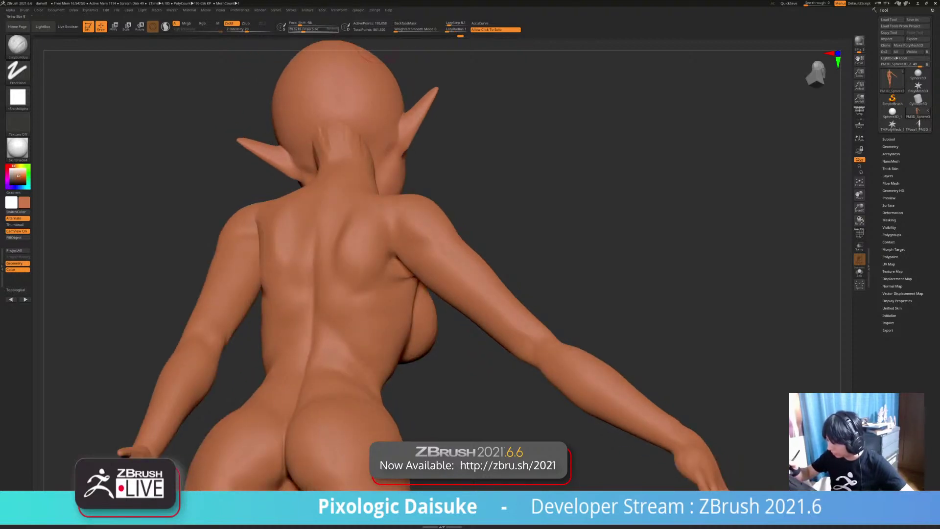
left_click(311, 30)
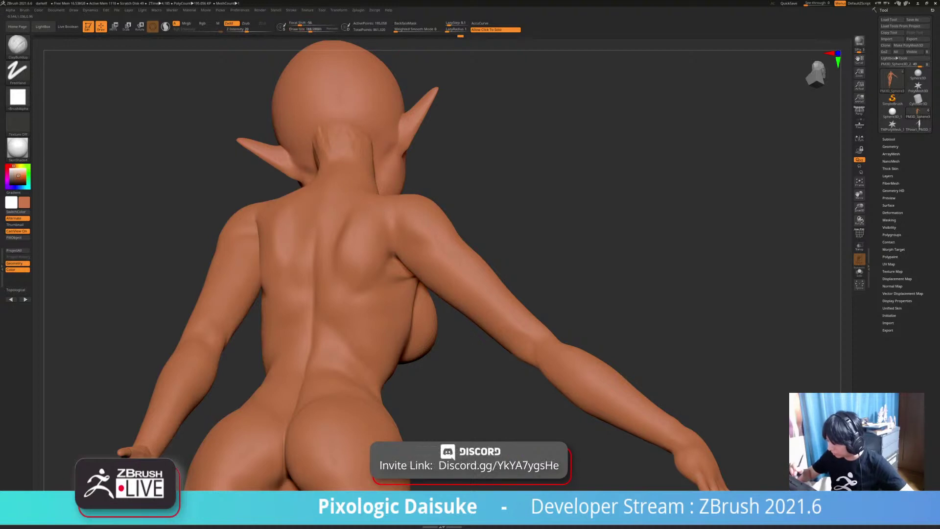
left_click_drag(349, 121, 362, 142)
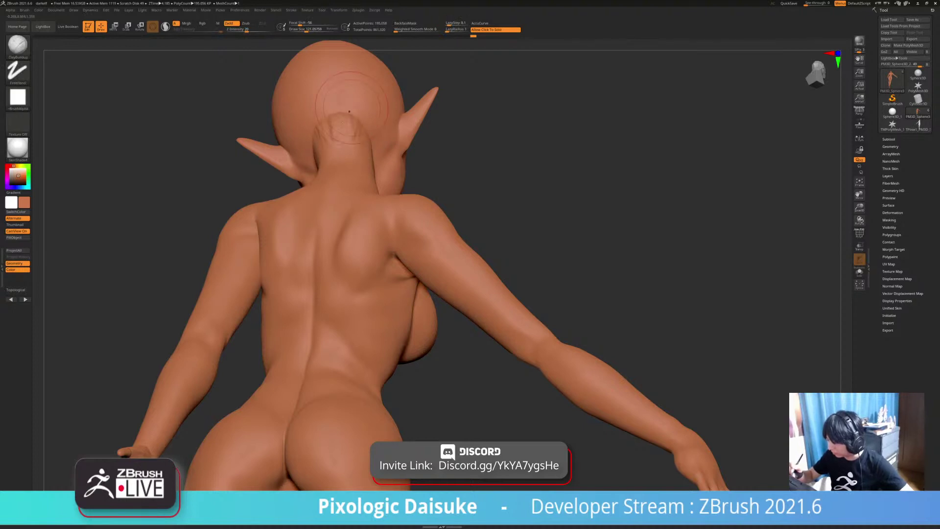
key("shift")
mouse_move(562, 205)
left_mouse_down()
mouse_move(524, 169)
mouse_move(546, 210)
left_mouse_up()
mouse_move(509, 122)
left_mouse_down()
mouse_move(446, 112)
mouse_move(482, 114)
left_mouse_up()
key("shift")
left_click_drag(470, 162, 460, 113, "alt")
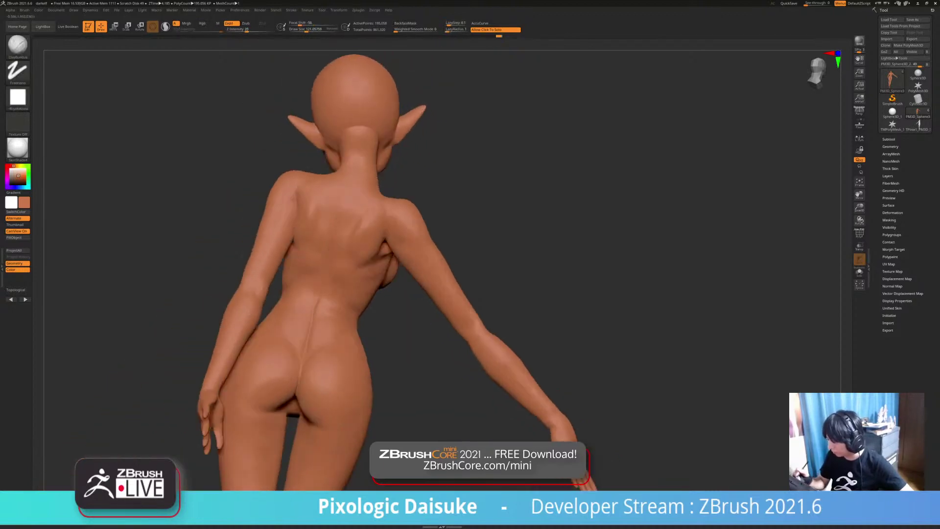
Step: Shape and smooth the transition from the back of the neck into the upper back
left_click_drag(441, 147, 499, 152)
mouse_move(451, 186)
left_mouse_down()
mouse_move(347, 189)
mouse_move(394, 190)
mouse_move(406, 235)
left_mouse_up()
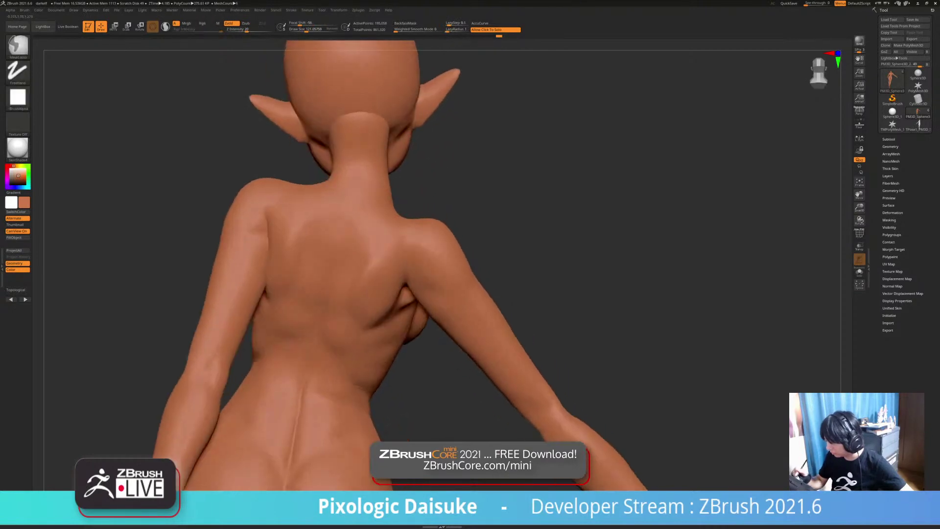
key("shift")
left_click_drag(274, 215, 337, 215)
left_click_drag(235, 221, 340, 224)
mouse_move(339, 223)
right_mouse_down()
mouse_move(443, 232)
mouse_move(440, 211)
right_mouse_up()
right_click_drag(401, 274, 398, 266, "ctrl")
mouse_move(398, 266)
right_mouse_down("alt")
mouse_move(396, 206)
mouse_move(397, 231)
mouse_move(456, 245)
right_mouse_up("alt")
mouse_move(455, 245)
right_mouse_down("ctrl")
mouse_move(457, 289)
mouse_move(504, 288)
right_mouse_up("ctrl")
key("shift")
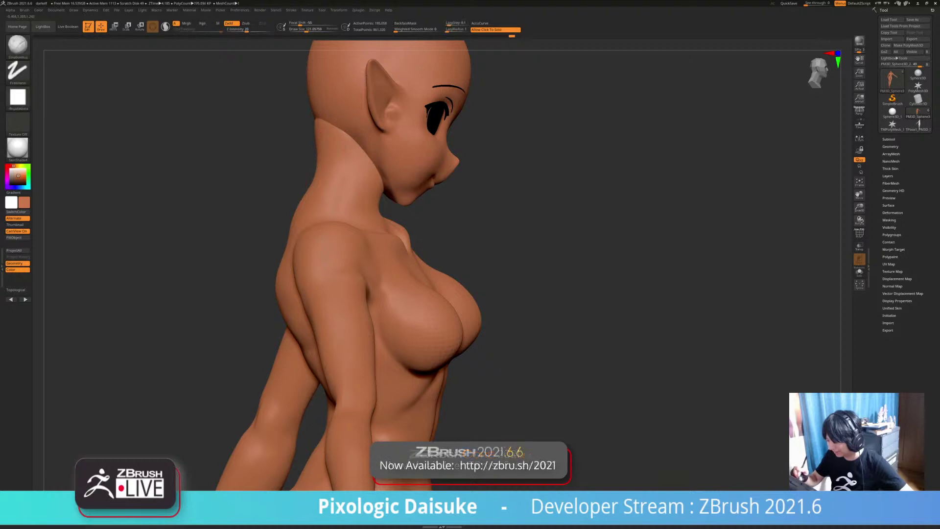
Step: Smooth the neck's rear contour as seen in profile
right_click_drag(374, 291, 441, 292)
right_click_drag(372, 220, 409, 219)
key("shift")
right_click_drag(391, 169, 338, 169)
left_click_drag(362, 135, 345, 181, "shift")
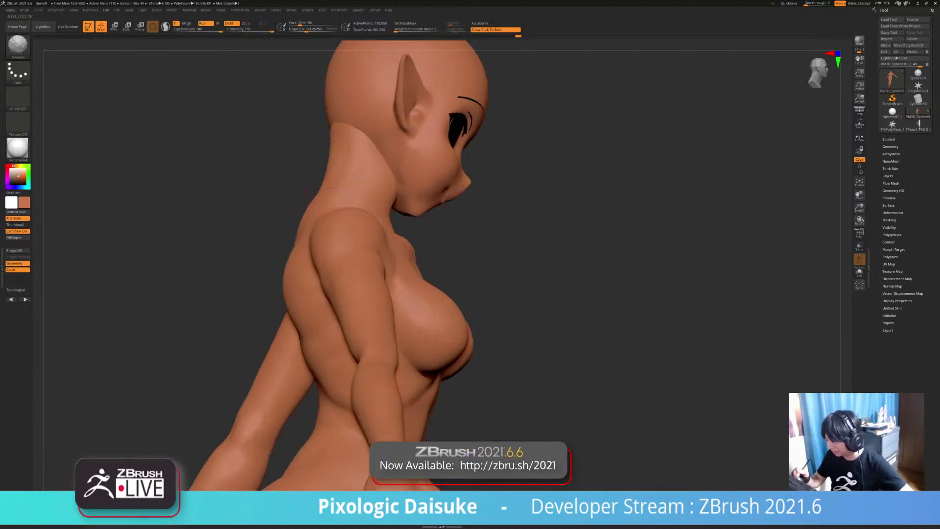
Step: Smooth the raised arm's shoulder and the area where it joins the neck and chest
mouse_move(470, 216)
right_mouse_down()
mouse_move(337, 216)
mouse_move(342, 191)
right_mouse_up()
mouse_move(342, 191)
right_mouse_down("ctrl")
mouse_move(343, 228)
mouse_move(367, 225)
mouse_move(352, 208)
right_mouse_up("ctrl")
left_click(365, 296, "shift")
left_click_drag(453, 206, 460, 198, "shift")
right_click_drag(460, 201, 499, 201)
left_click_drag(468, 215, 472, 203, "shift")
mouse_move(487, 178)
right_mouse_down()
mouse_move(472, 171)
mouse_move(474, 142)
mouse_move(453, 152)
mouse_move(560, 159)
right_mouse_up()
left_click(490, 152)
right_click_drag(470, 164, 460, 206, "ctrl")
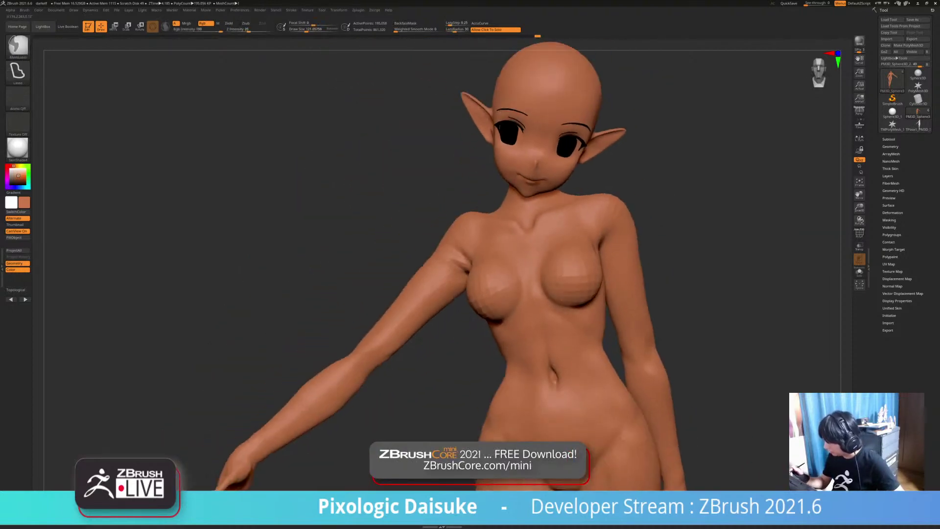
Step: Sculpt the elbow of the raised arm with ClayBuildup at a draw size of about 52, and smooth it
mouse_move(494, 274)
right_mouse_down("ctrl")
mouse_move(519, 206)
mouse_move(450, 332)
mouse_move(416, 338)
mouse_move(456, 351)
mouse_move(549, 323)
mouse_move(543, 367)
right_mouse_up("ctrl")
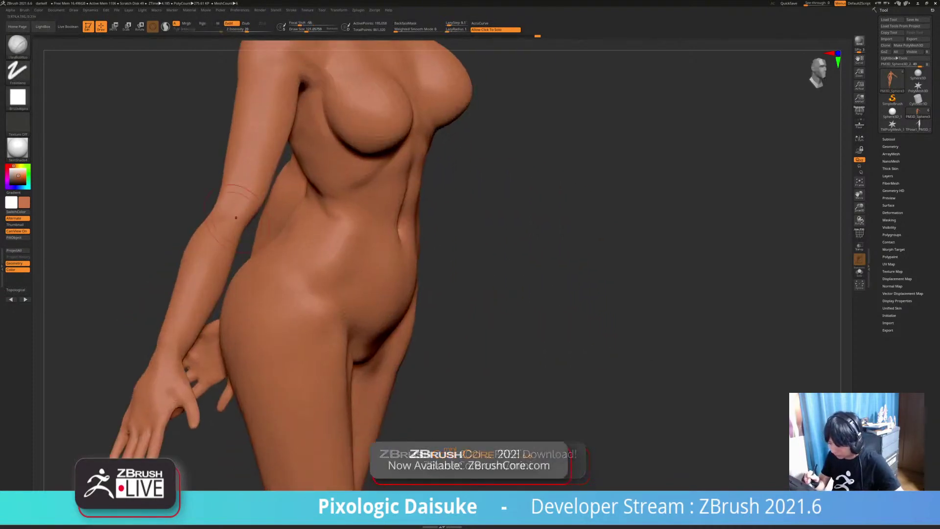
mouse_move(237, 214)
right_mouse_down()
mouse_move(271, 217)
mouse_move(269, 262)
mouse_move(289, 308)
mouse_move(307, 304)
right_mouse_up()
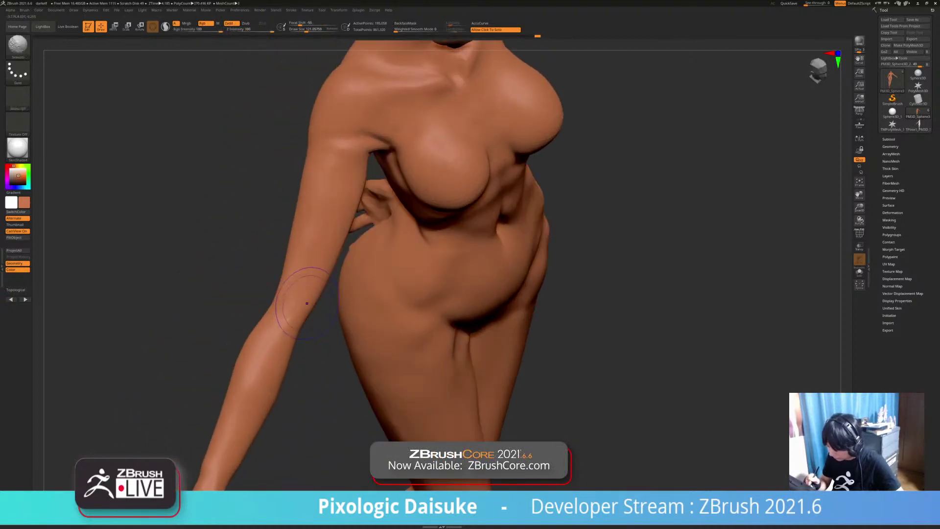
right_click_drag(216, 302, 298, 280)
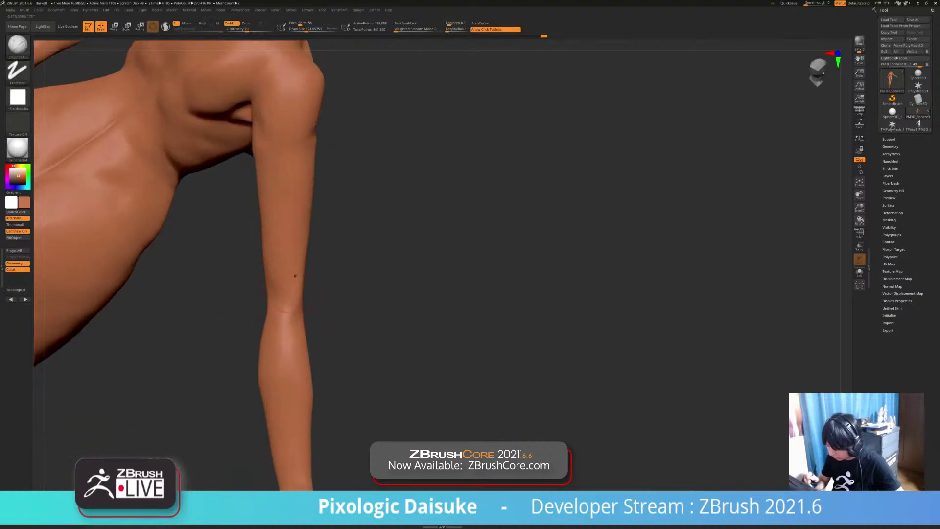
left_click(301, 30)
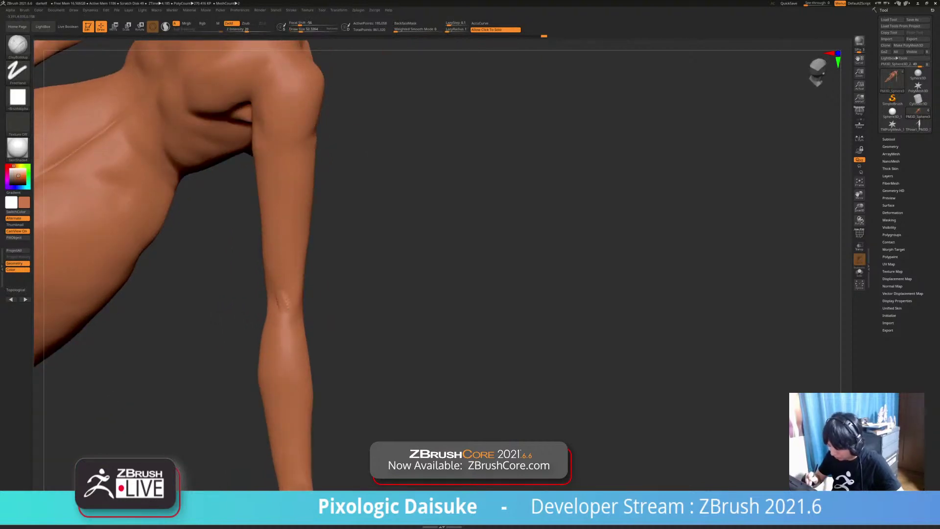
right_click_drag(313, 302, 295, 297)
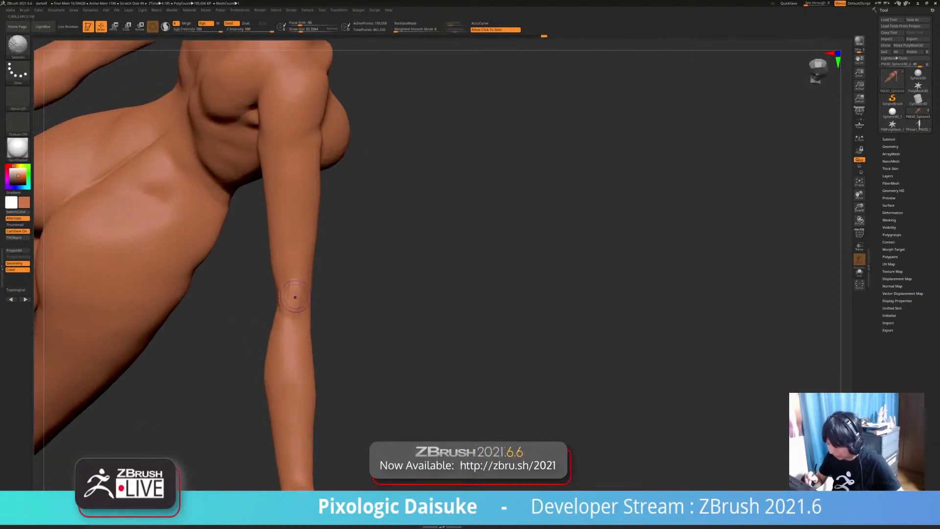
key("shift")
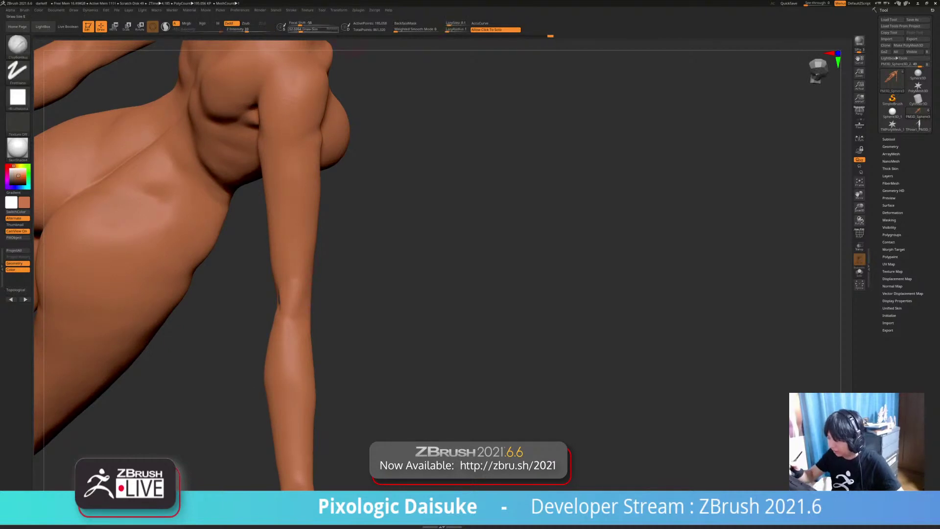
Step: Add more volume to the raised arm's elbow with ClayBuildup at a draw size of about 75, and blend it smooth
mouse_move(293, 293)
right_mouse_down()
mouse_move(286, 286)
mouse_move(294, 289)
mouse_move(280, 294)
right_mouse_up()
left_click_drag(278, 297, 285, 311)
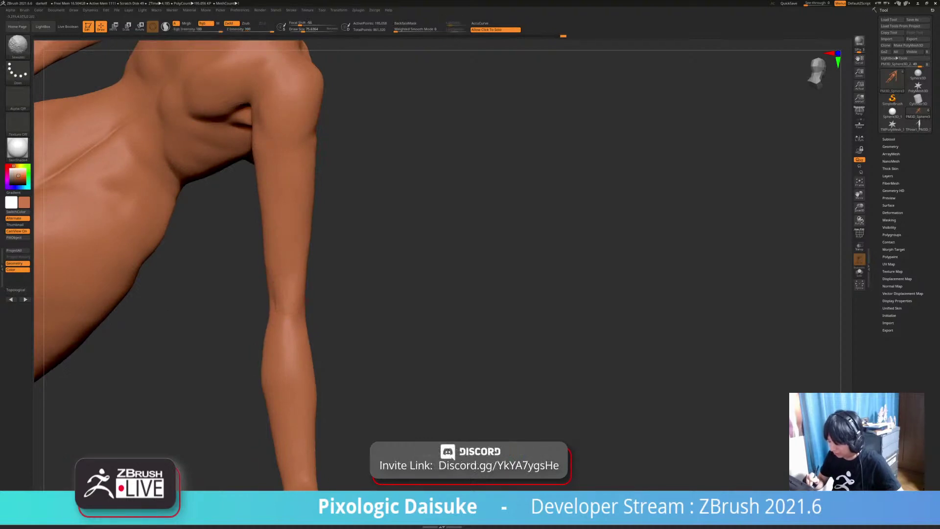
mouse_move(289, 303)
right_mouse_down("ctrl")
mouse_move(288, 281)
mouse_move(247, 284)
mouse_move(262, 299)
right_mouse_up("ctrl")
mouse_move(262, 300)
right_mouse_down()
mouse_move(278, 306)
mouse_move(265, 304)
mouse_move(296, 284)
mouse_move(301, 262)
mouse_move(330, 294)
mouse_move(272, 252)
right_mouse_up()
left_click_drag(296, 258, 295, 279, "shift")
mouse_move(294, 281)
right_mouse_down()
mouse_move(274, 254)
mouse_move(311, 306)
mouse_move(303, 276)
mouse_move(293, 291)
mouse_move(288, 281)
mouse_move(296, 301)
mouse_move(338, 275)
right_mouse_up()
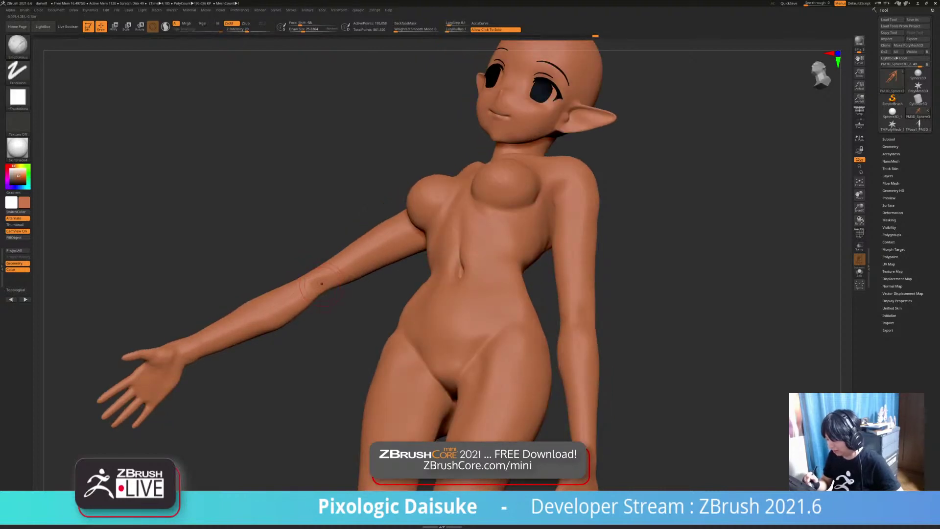
Step: Adjust the wrist contour of the raised arm with the SnakeHook brush
right_click_drag(335, 326, 320, 270)
right_click_drag(321, 269, 328, 338)
left_click(17, 45)
left_click(283, 51)
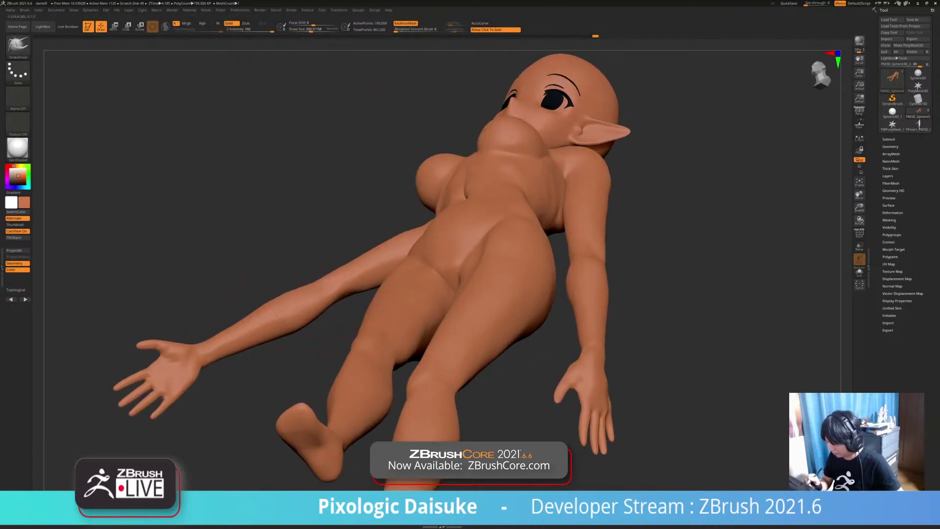
right_click_drag(313, 292, 370, 387)
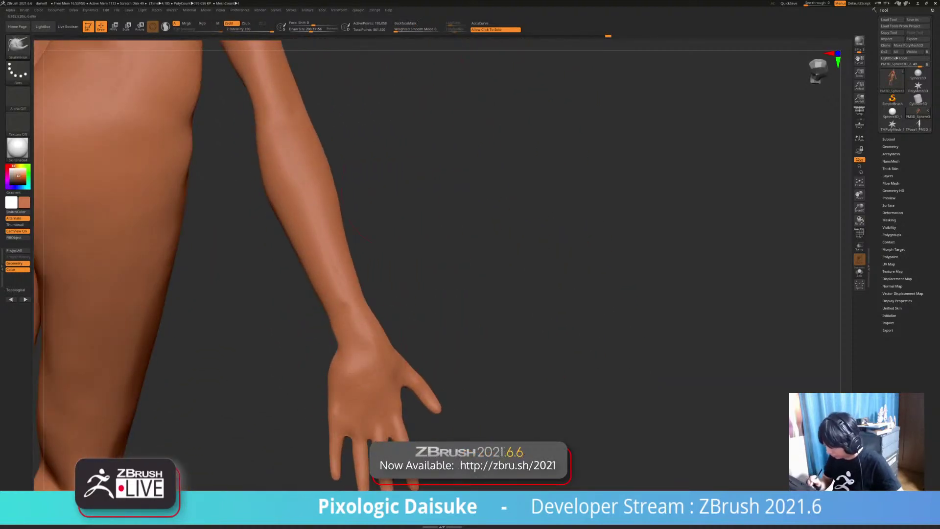
left_click_drag(335, 352, 332, 353)
Step: Carve the crease behind the raised arm's shoulder and armpit with DamStandard at a draw size of about 110, and smooth it
mouse_move(382, 339)
right_mouse_down("ctrl")
mouse_move(392, 352)
mouse_move(392, 316)
mouse_move(407, 343)
mouse_move(408, 321)
mouse_move(445, 328)
mouse_move(284, 178)
right_mouse_up("ctrl")
left_click(18, 46)
key("d")
key("s")
left_click(306, 29)
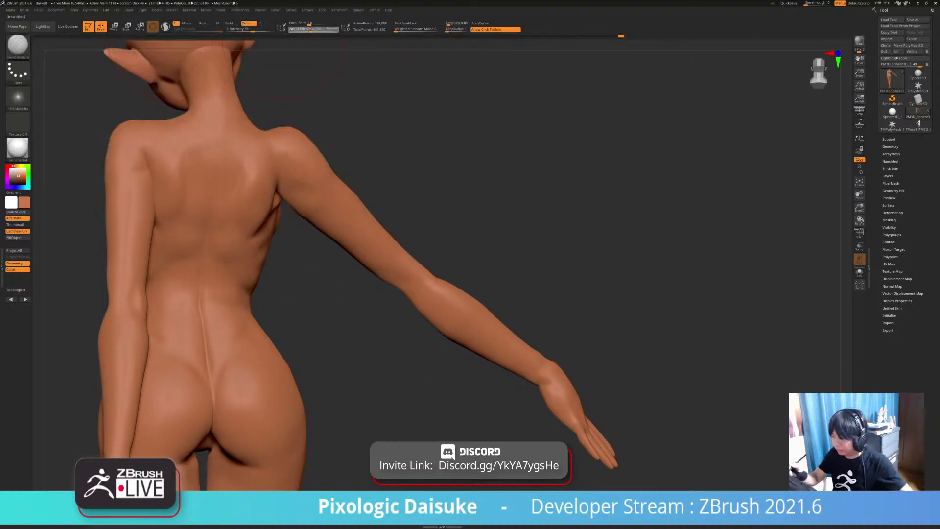
right_click_drag(313, 132, 279, 197)
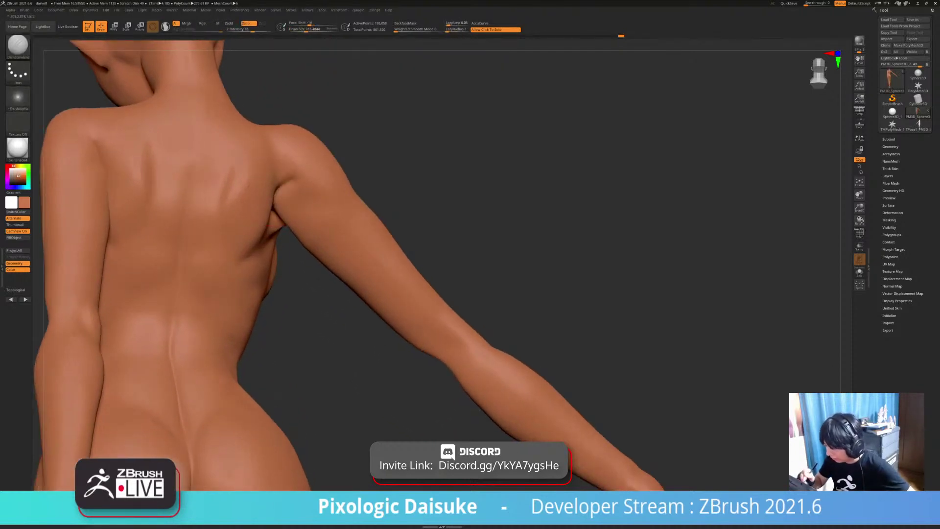
key("shift")
left_click_drag(246, 254, 255, 247, "shift")
right_click_drag(313, 216, 293, 191)
left_click_drag(296, 191, 304, 181, "shift")
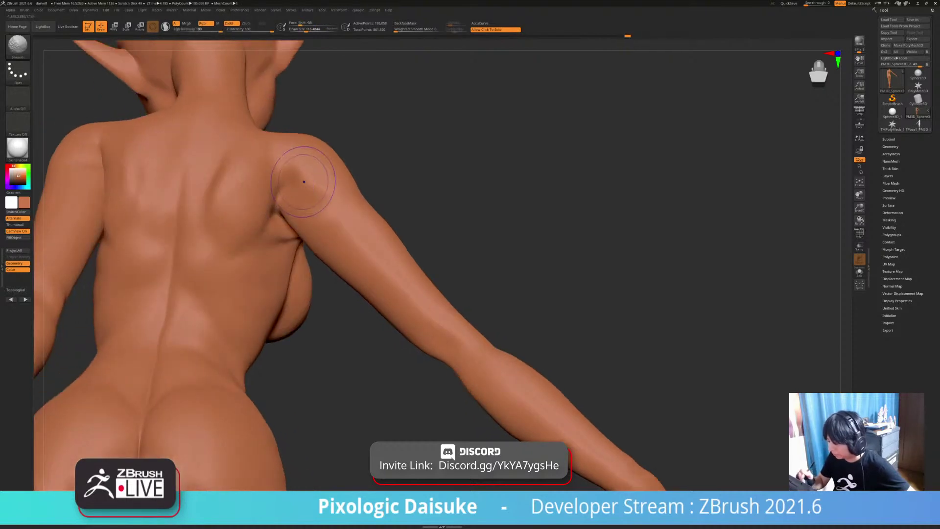
mouse_move(313, 162)
right_mouse_down()
mouse_move(333, 129)
mouse_move(336, 80)
right_mouse_up()
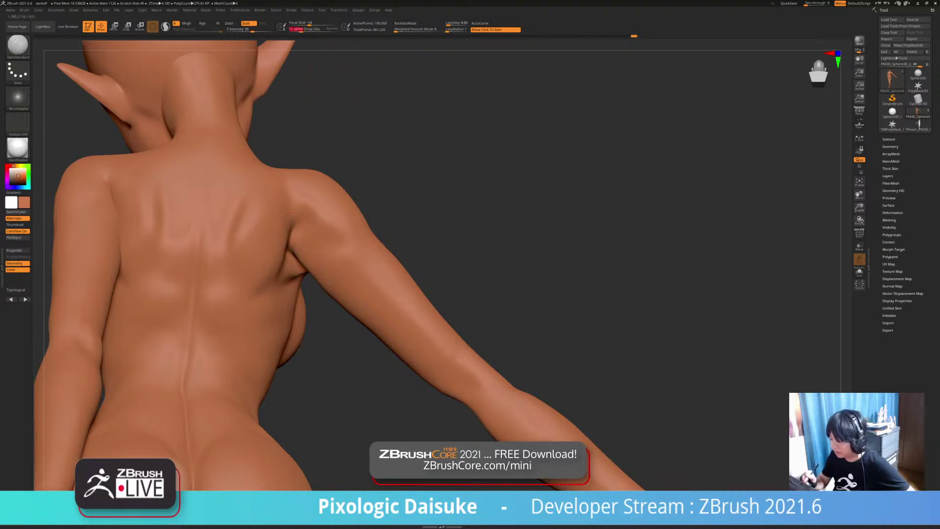
mouse_move(292, 221)
right_mouse_down()
mouse_move(296, 188)
mouse_move(303, 220)
mouse_move(292, 229)
mouse_move(315, 224)
right_mouse_up()
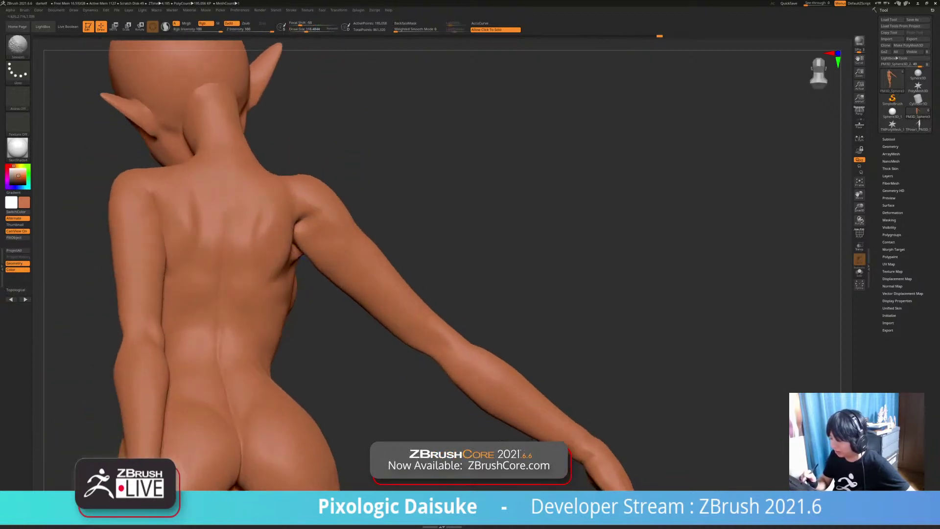
Step: Rework the armpit crease behind the raised arm with DamStandard at a draw size of about 73
left_click(17, 46)
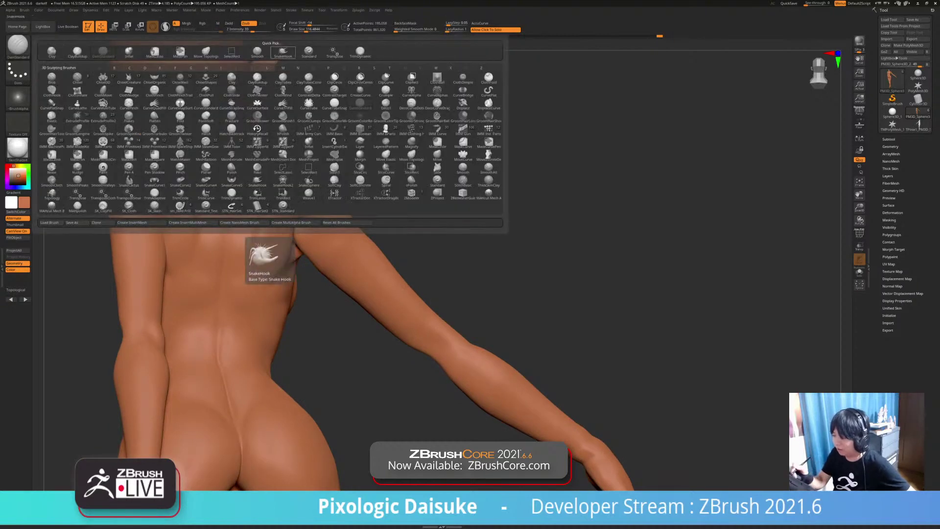
left_click(258, 51)
mouse_move(314, 216)
right_mouse_down()
mouse_move(329, 213)
mouse_move(306, 218)
mouse_move(290, 237)
right_mouse_up()
key("shift")
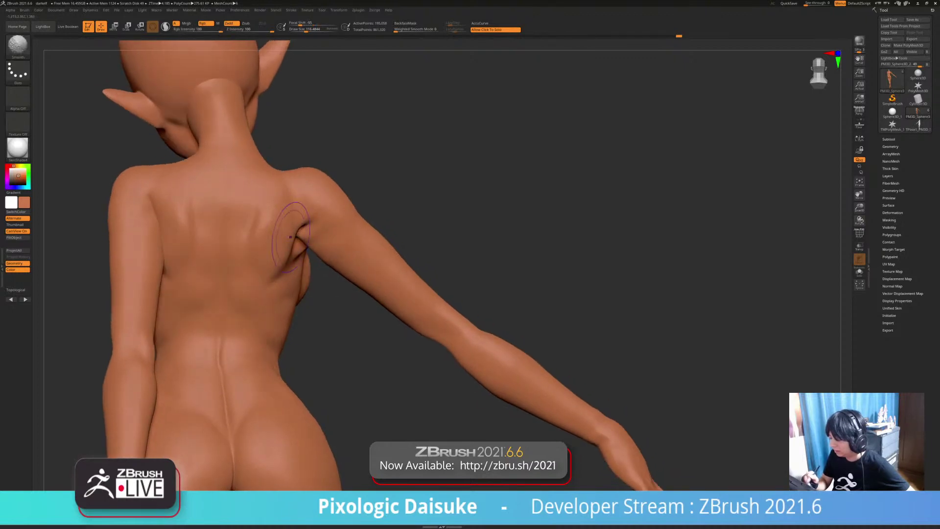
left_click(18, 47)
left_click(23, 49)
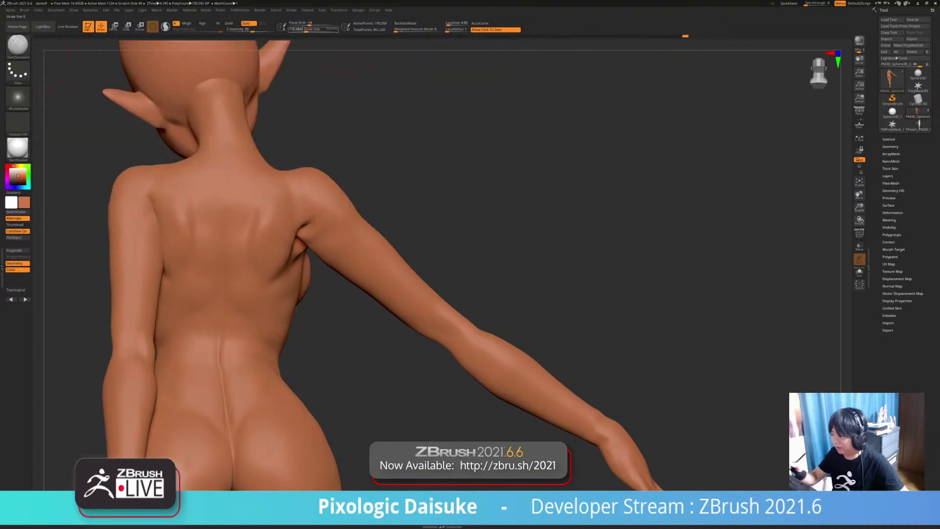
left_click_drag(306, 30, 302, 30)
mouse_move(310, 202)
right_mouse_down("ctrl")
mouse_move(308, 240)
mouse_move(341, 218)
right_mouse_up("ctrl")
key("shift")
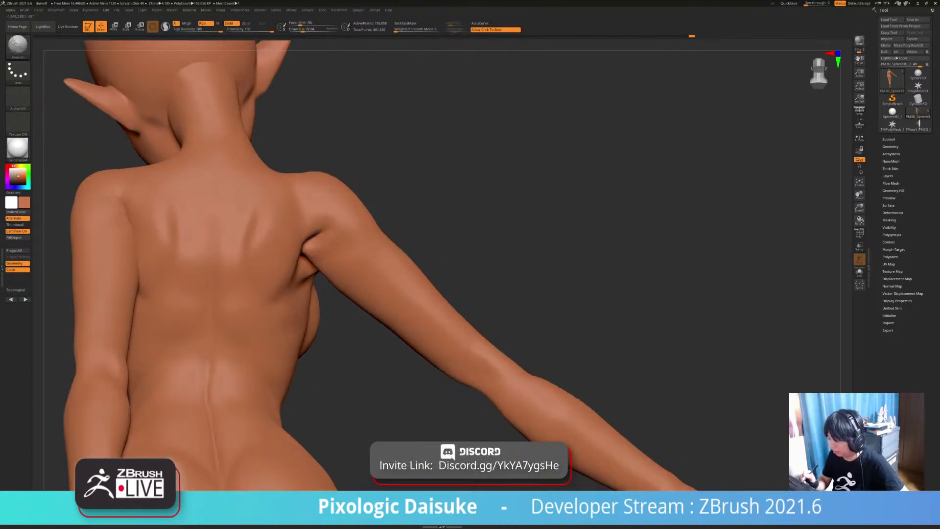
Step: Smooth the back of the raised shoulder and the crease running down from its armpit
left_click_drag(336, 215, 338, 201, "shift")
mouse_move(338, 221)
right_mouse_down("ctrl")
mouse_move(337, 201)
mouse_move(333, 220)
right_mouse_up("ctrl")
left_click_drag(319, 215, 312, 230, "shift")
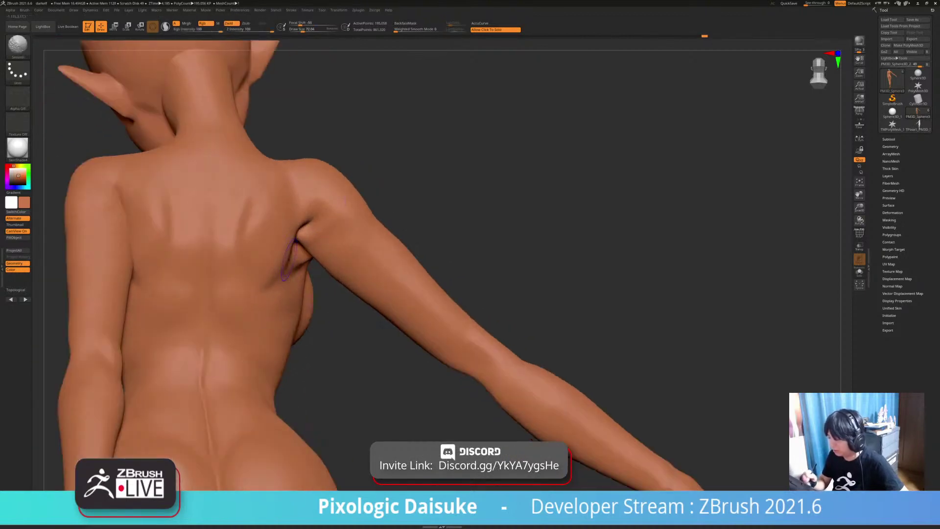
left_click_drag(289, 259, 294, 249, "shift")
right_click_drag(299, 259, 301, 235, "ctrl")
mouse_move(333, 264)
right_mouse_down()
mouse_move(303, 243)
mouse_move(289, 252)
right_mouse_up()
Step: Adjust the upper back beside the raised arm with the SnakeHook brush, and smooth it up to the neck base
left_click(18, 45)
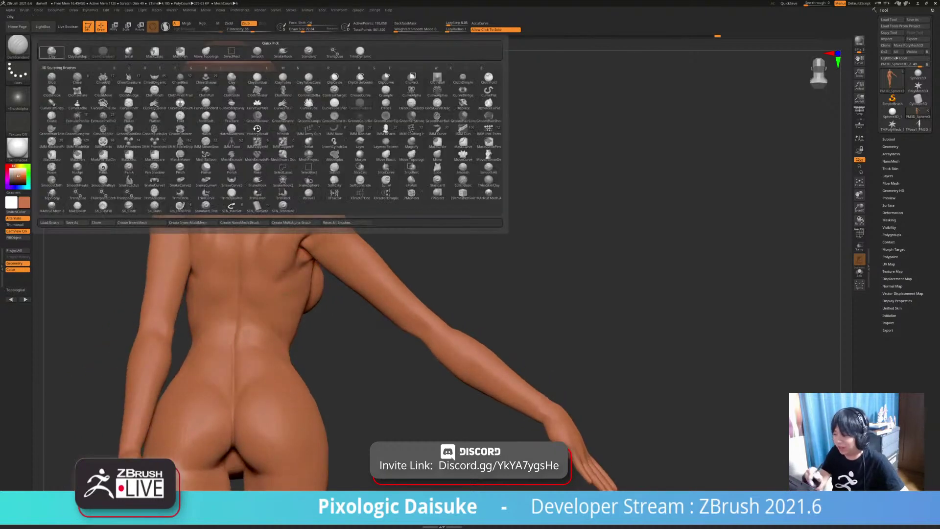
left_click(283, 52)
right_click_drag(300, 247, 291, 276)
left_click_drag(291, 276, 289, 279, "shift")
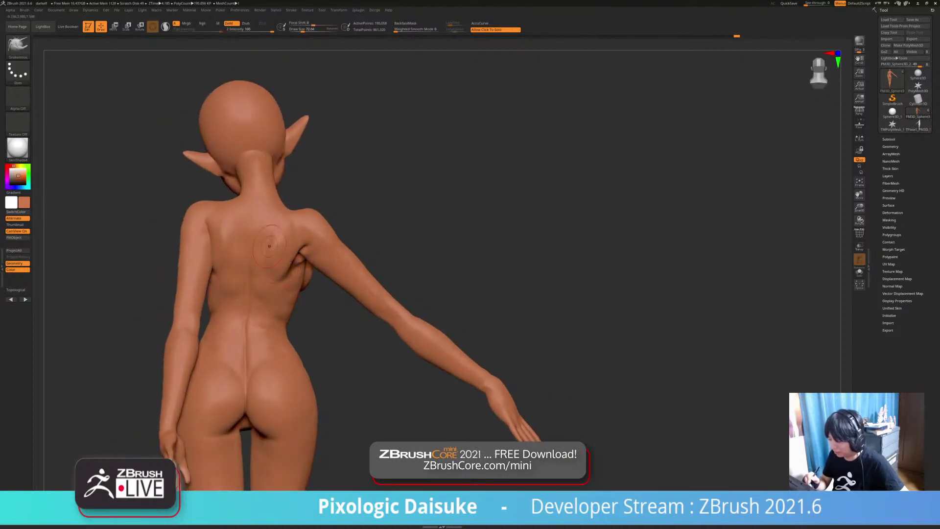
left_click_drag(274, 186, 269, 172, "shift")
Step: Carve the inner edge of the shoulder blade on the raised arm's side with DamStandard
key("b")
key("d")
key("s")
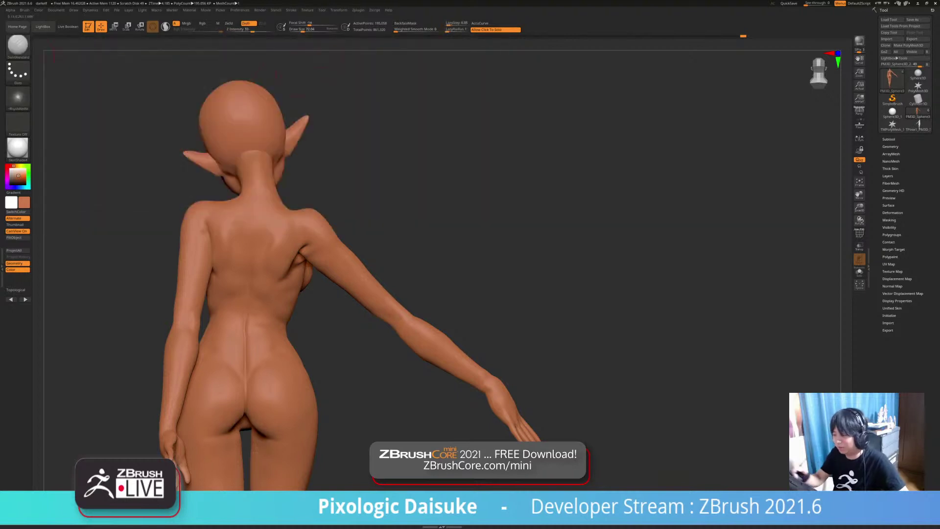
right_click_drag(260, 248, 271, 233, "ctrl")
left_click_drag(275, 218, 269, 258)
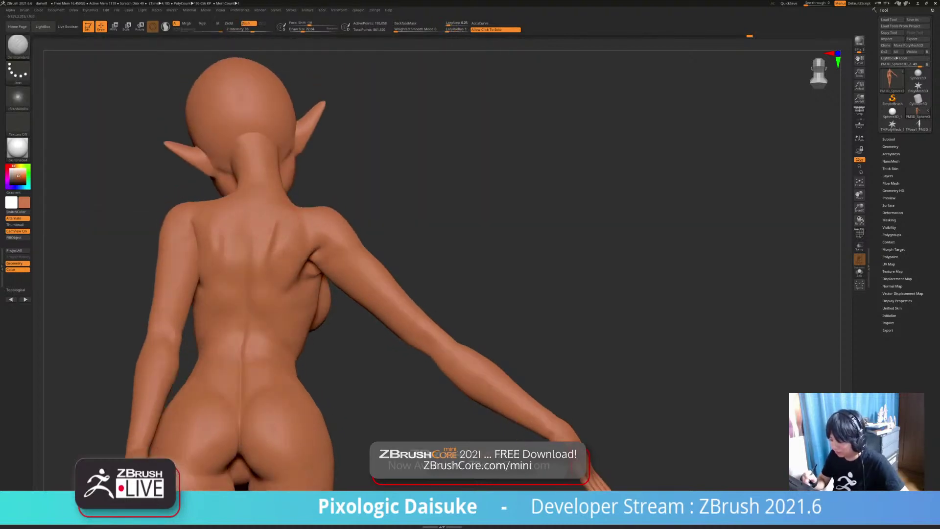
left_click_drag(277, 226, 267, 273)
right_click_drag(267, 272, 256, 215)
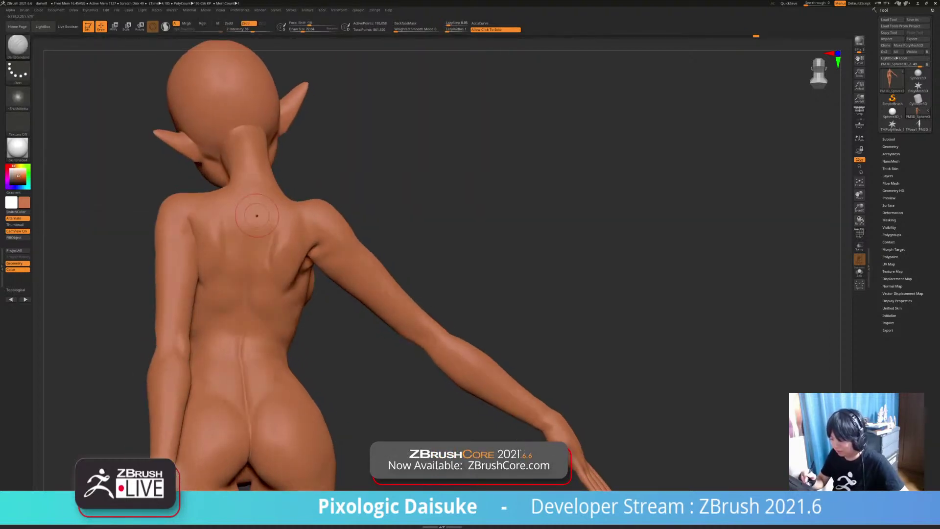
Step: Carve the spine groove between the shoulder blades with DamStandard
right_click_drag(244, 248, 254, 205)
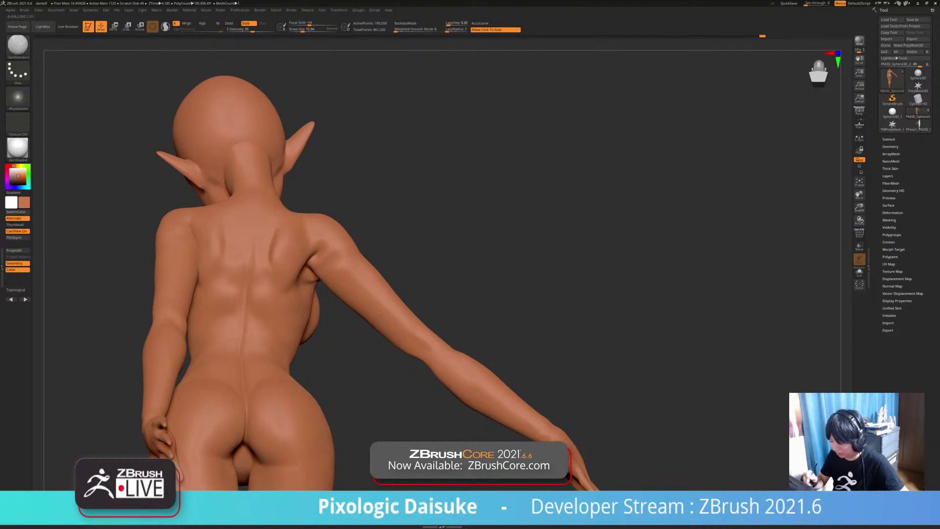
mouse_move(254, 215)
left_mouse_down()
mouse_move(253, 262)
mouse_move(254, 228)
left_mouse_up()
right_click_drag(252, 245, 252, 216)
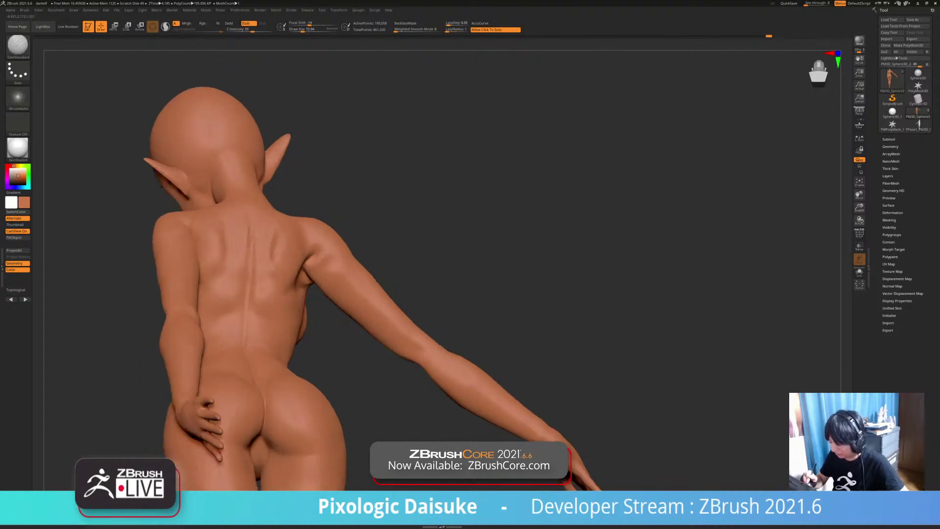
left_click_drag(251, 213, 252, 233)
right_click_drag(250, 215, 252, 257)
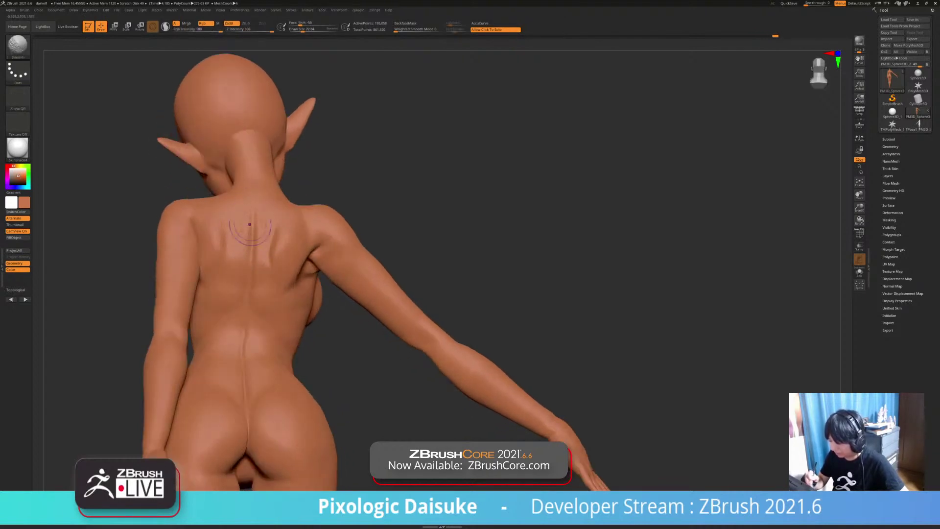
Step: Switch the material to MatCap Gray and smooth the spine groove on the upper back
left_click(18, 148)
left_click(128, 155)
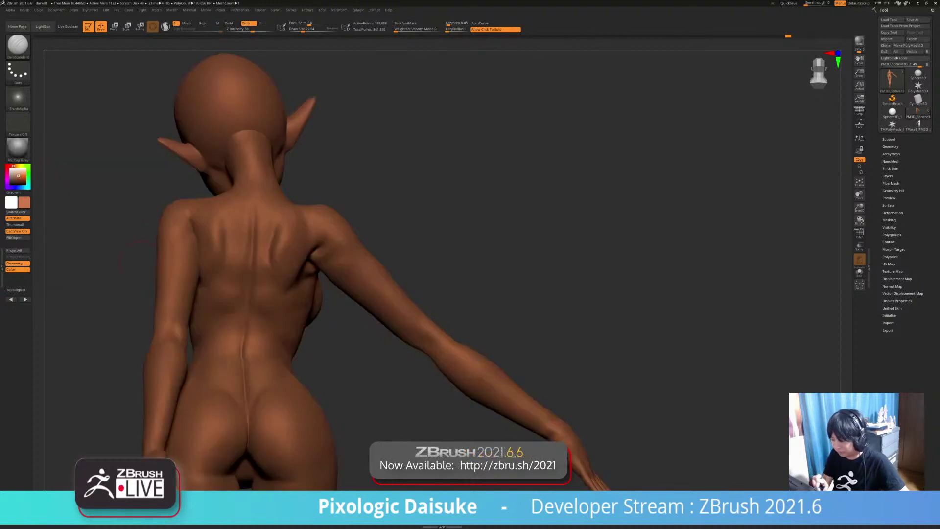
right_click_drag(246, 254, 244, 226)
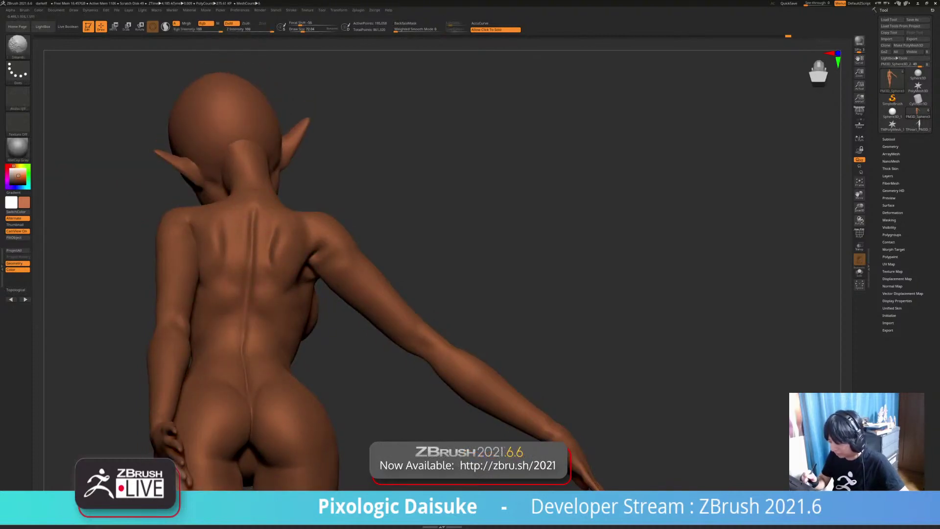
left_click_drag(255, 221, 253, 279, "shift")
mouse_move(260, 286)
right_mouse_down()
mouse_move(267, 321)
mouse_move(299, 330)
right_mouse_up()
right_click_drag(299, 330, 304, 370, "ctrl")
key("shift")
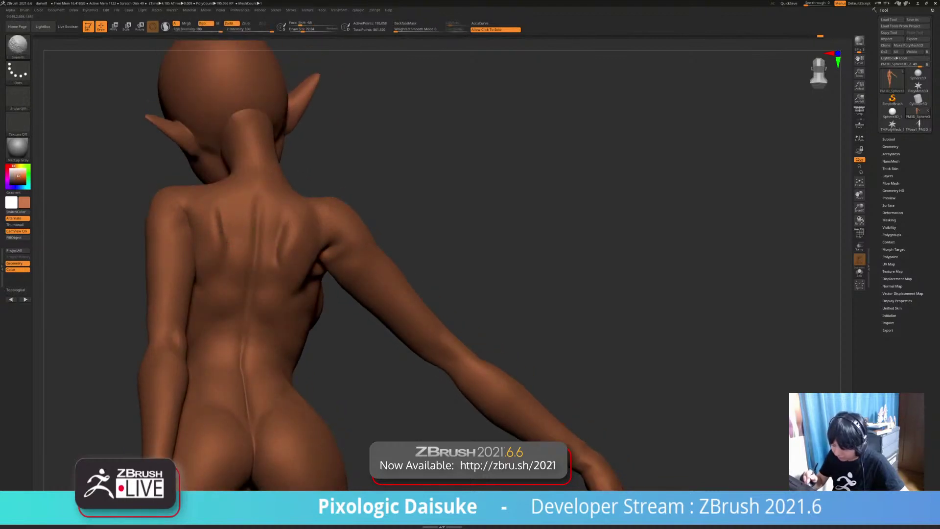
Step: Carve the lower edge of the shoulder blade on the lowered arm's side with DamStandard, and smooth its upper part
right_click_drag(227, 243, 227, 203)
left_click_drag(226, 252, 203, 277)
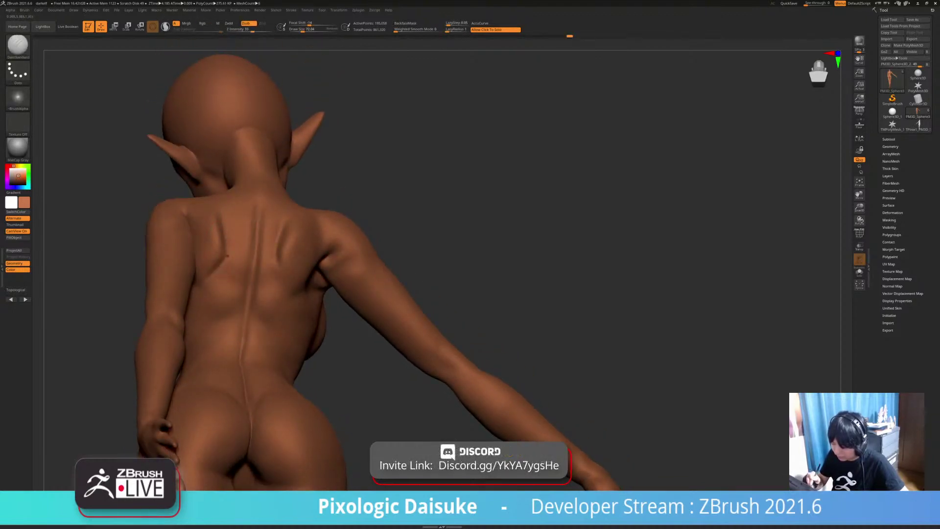
key("shift")
left_click_drag(221, 224, 233, 203, "shift")
Step: Examine the shoulder blades, spine and armpits of the back from several angles
mouse_move(270, 313)
right_mouse_down("ctrl")
mouse_move(269, 274)
mouse_move(271, 315)
right_mouse_up("ctrl")
mouse_move(262, 242)
right_mouse_down("ctrl")
mouse_move(262, 276)
mouse_move(252, 282)
right_mouse_up("ctrl")
key("shift")
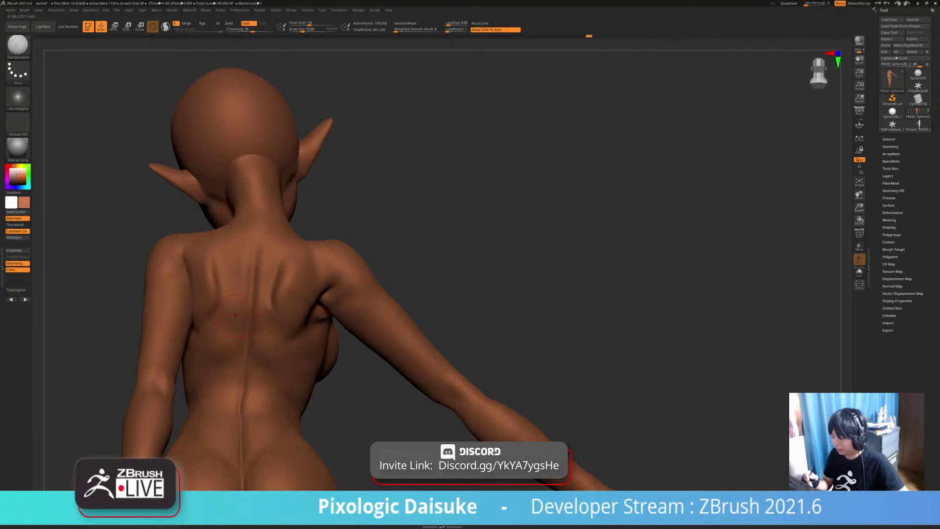
right_click_drag(236, 315, 269, 313)
key("shift")
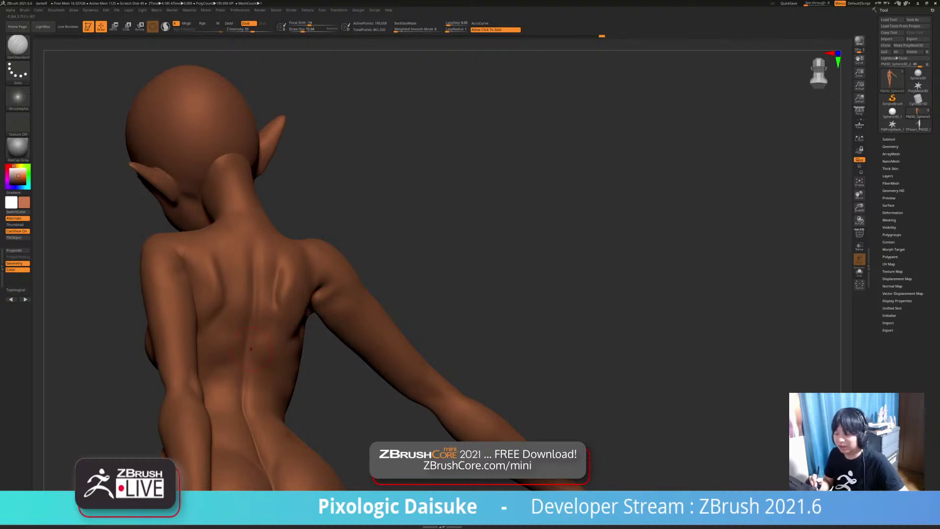
right_click_drag(250, 349, 252, 310)
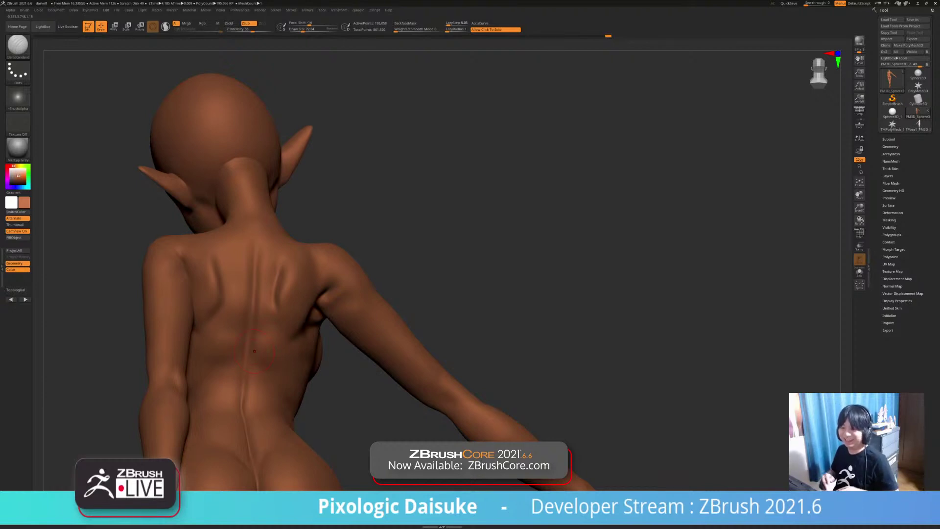
mouse_move(254, 350)
right_mouse_down()
mouse_move(274, 326)
mouse_move(285, 284)
mouse_move(279, 271)
mouse_move(266, 277)
mouse_move(290, 302)
mouse_move(304, 298)
mouse_move(318, 270)
right_mouse_up()
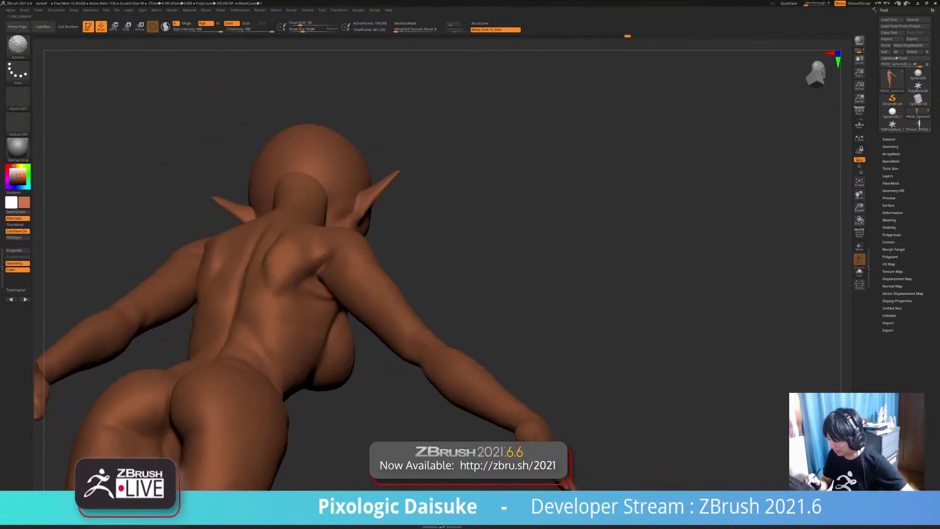
mouse_move(296, 299)
right_mouse_down()
mouse_move(309, 311)
mouse_move(288, 274)
mouse_move(279, 223)
right_mouse_up()
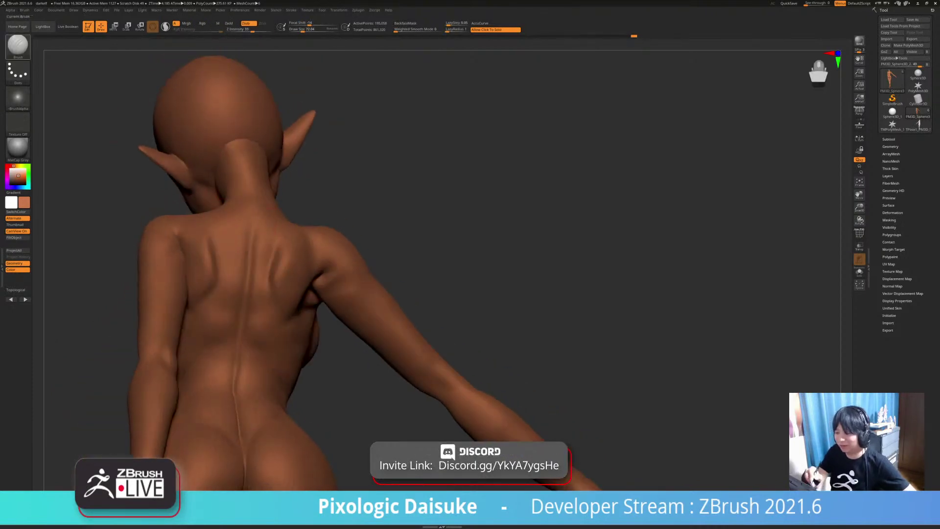
Step: Adjust the contours of the back and the raised shoulder with the SnakeHook brush at a draw size of about 130
left_click(17, 47)
left_click(308, 53)
left_click_drag(302, 30, 306, 29)
mouse_move(323, 240)
right_mouse_down()
mouse_move(291, 242)
mouse_move(312, 239)
mouse_move(314, 259)
mouse_move(302, 220)
mouse_move(293, 266)
mouse_move(270, 289)
right_mouse_up()
mouse_move(303, 242)
right_mouse_down("ctrl")
mouse_move(291, 208)
mouse_move(300, 247)
mouse_move(313, 235)
right_mouse_up("ctrl")
mouse_move(319, 196)
right_mouse_down("ctrl")
mouse_move(316, 219)
mouse_move(327, 169)
right_mouse_up("ctrl")
mouse_move(354, 276)
right_mouse_down("alt")
mouse_move(329, 260)
mouse_move(338, 254)
mouse_move(313, 256)
mouse_move(314, 268)
right_mouse_up("alt")
right_click_drag(314, 267, 321, 289, "ctrl")
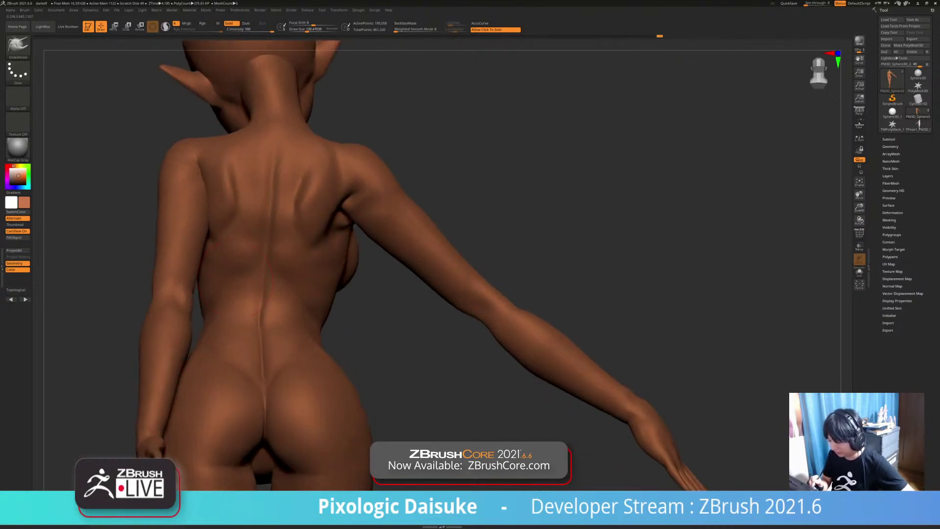
Step: Refine the front of the raised arm's shoulder and armpit with the SnakeHook brush, and smooth it
right_click_drag(222, 281, 421, 257)
mouse_move(421, 257)
right_mouse_down()
mouse_move(387, 262)
mouse_move(419, 257)
right_mouse_up()
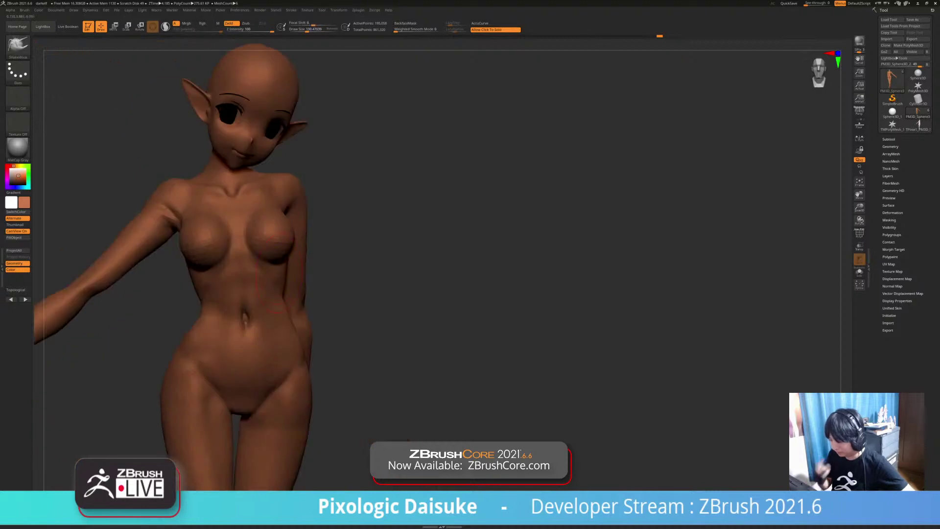
right_click_drag(247, 180, 249, 195, "ctrl")
mouse_move(249, 195)
right_mouse_down()
mouse_move(282, 180)
mouse_move(269, 183)
mouse_move(247, 159)
mouse_move(289, 164)
right_mouse_up()
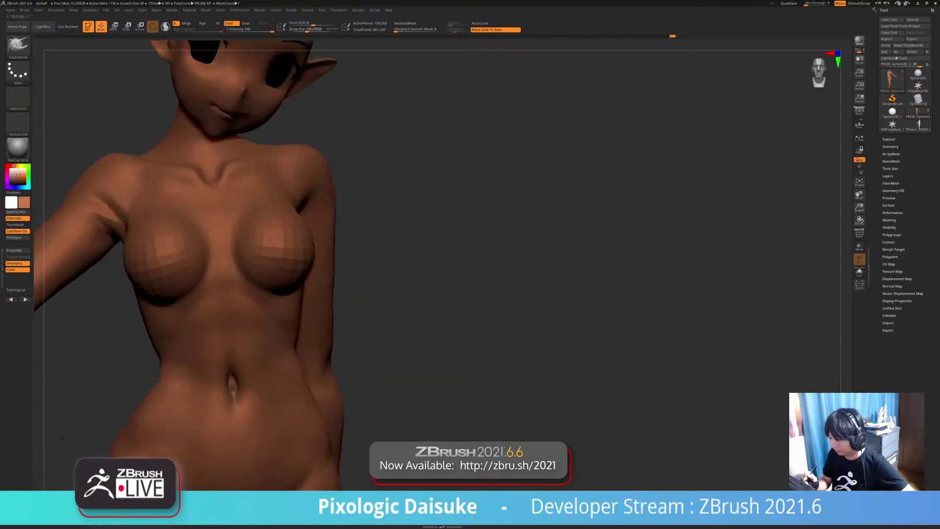
right_click_drag(328, 235, 493, 284, "ctrl")
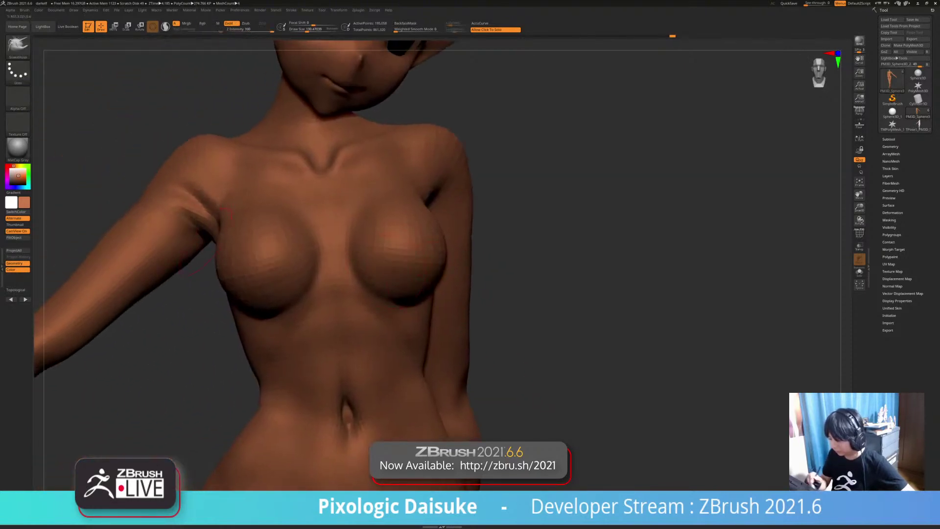
mouse_move(169, 193)
right_mouse_down()
mouse_move(216, 182)
mouse_move(207, 215)
mouse_move(169, 216)
right_mouse_up()
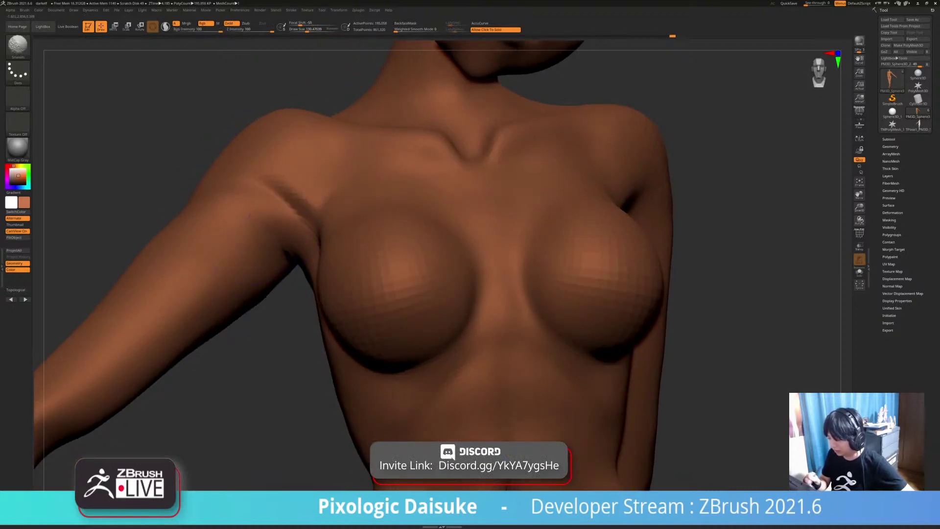
right_click_drag(249, 216, 275, 215)
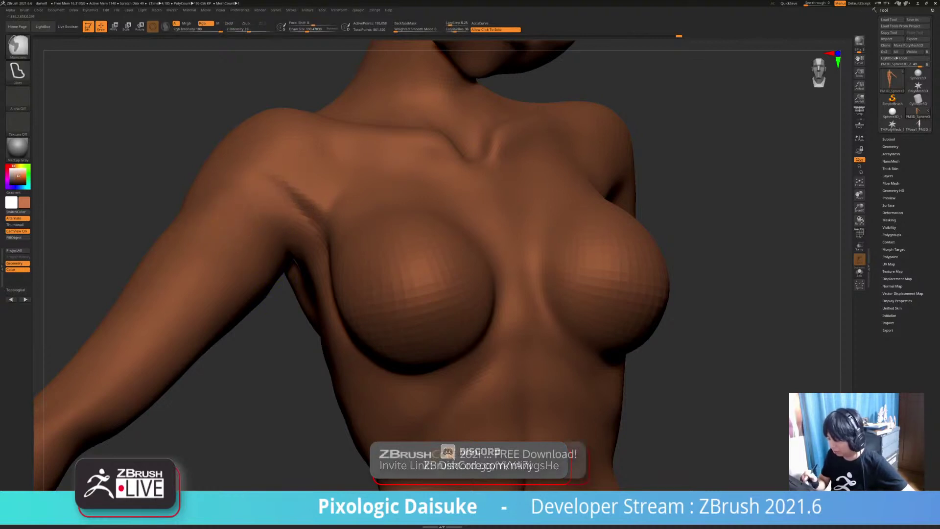
right_click_drag(282, 186, 278, 164, "ctrl")
right_click_drag(281, 220, 280, 189)
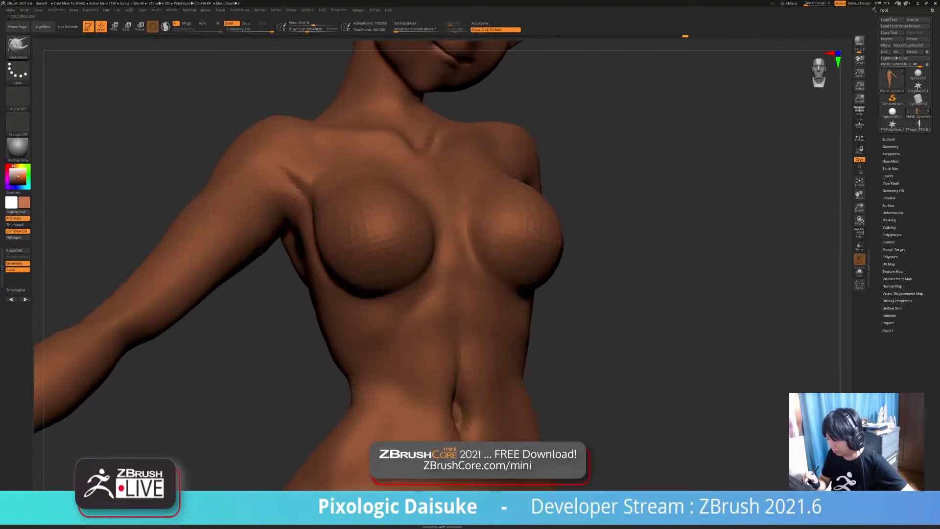
key("shift")
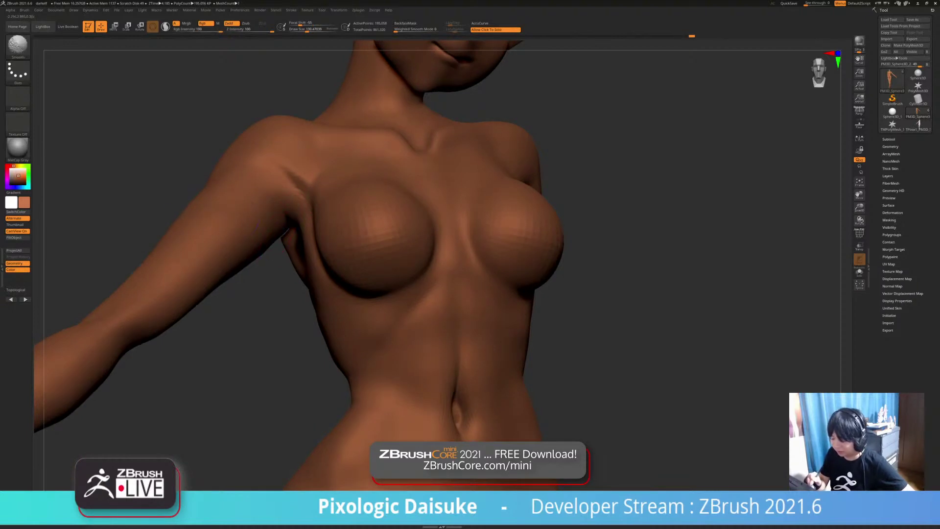
Step: Adjust the upper arm contour of the raised arm from the front with SnakeHook, and smooth it
right_click_drag(214, 189, 205, 169, "ctrl")
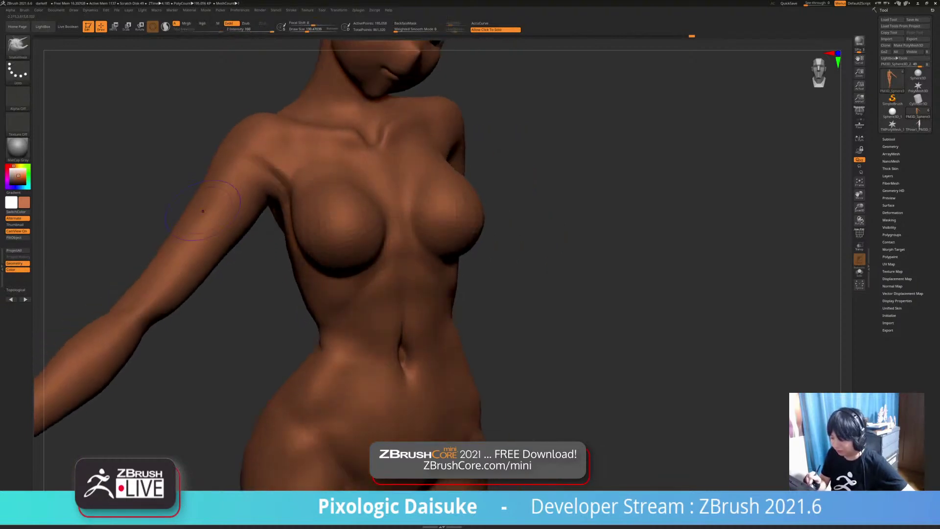
key("shift")
right_click_drag(182, 263, 178, 235, "ctrl")
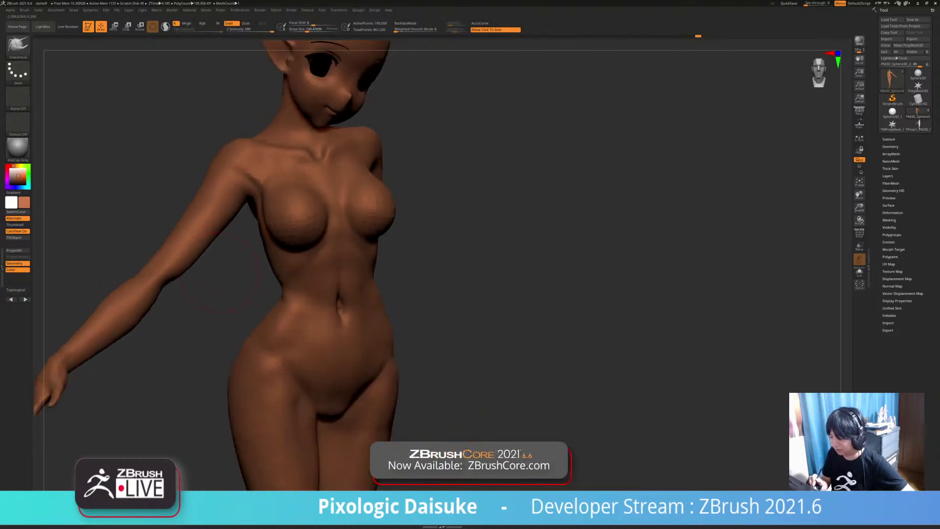
right_click_drag(211, 294, 196, 289)
mouse_move(283, 245)
right_mouse_down()
mouse_move(266, 241)
mouse_move(299, 216)
right_mouse_up()
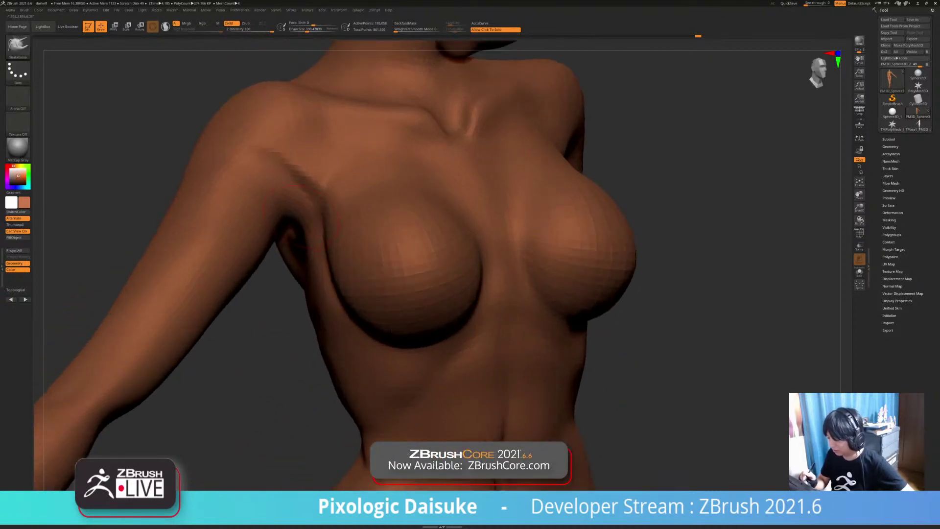
Step: Define the fold at the front of the raised arm's armpit beside the breast with DamStandard
left_click(19, 46)
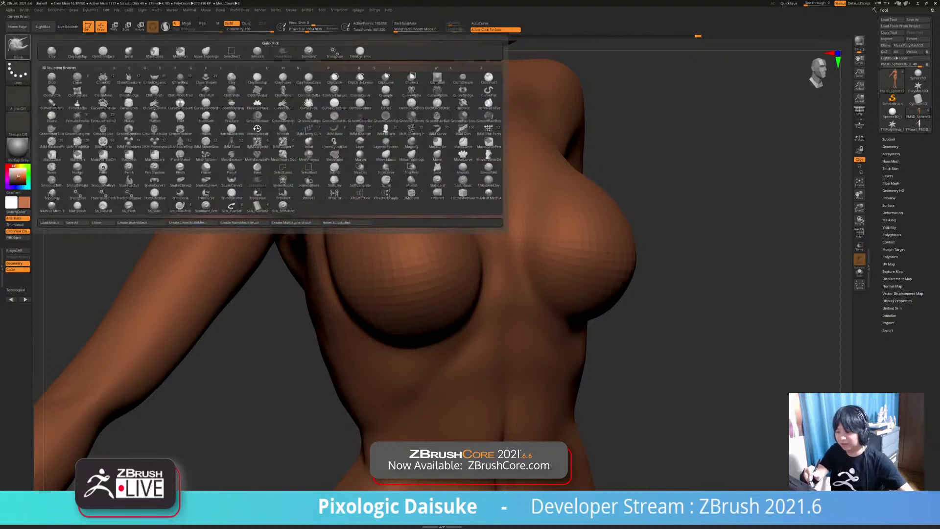
key("d")
key("s")
right_click_drag(274, 255, 292, 195)
left_click_drag(294, 213, 287, 173)
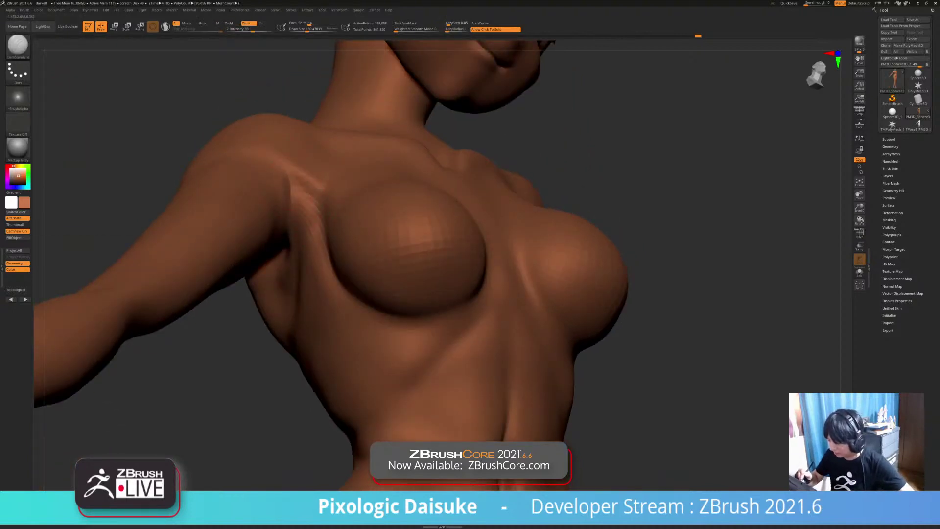
Step: Refine and smooth the fold at the front of the raised arm's armpit beside the breast, working from below and from the front
mouse_move(294, 211)
right_mouse_down()
mouse_move(301, 215)
mouse_move(294, 166)
right_mouse_up()
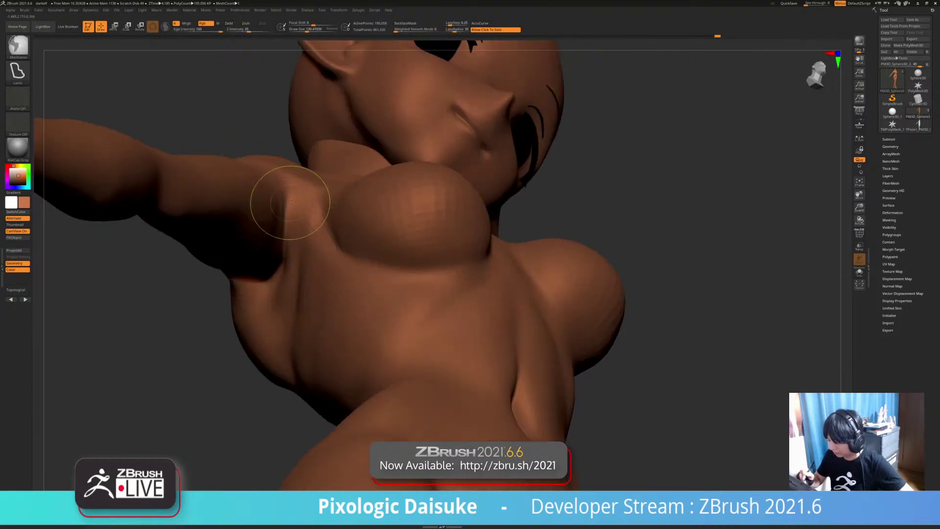
left_click_drag(289, 203, 290, 196)
key("shift")
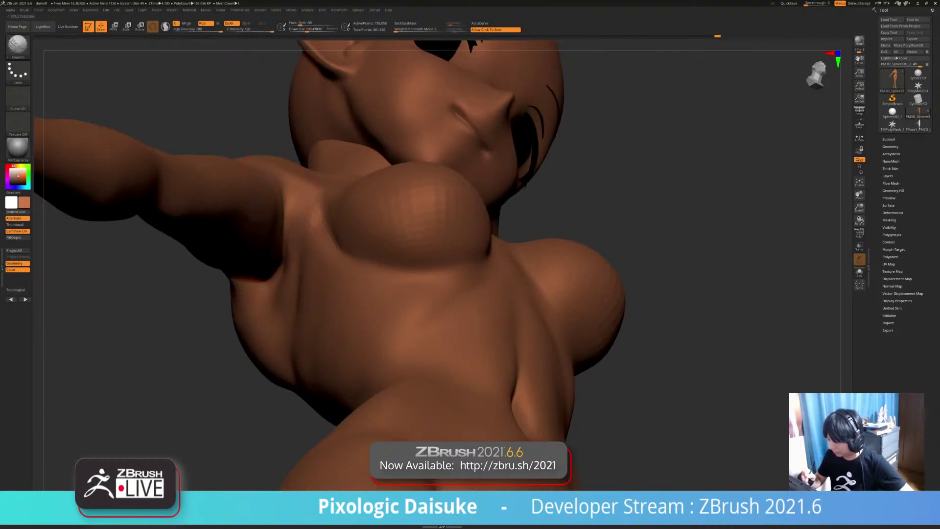
mouse_move(283, 231)
right_mouse_down()
mouse_move(282, 171)
mouse_move(333, 154)
right_mouse_up()
right_click_drag(293, 258, 266, 289)
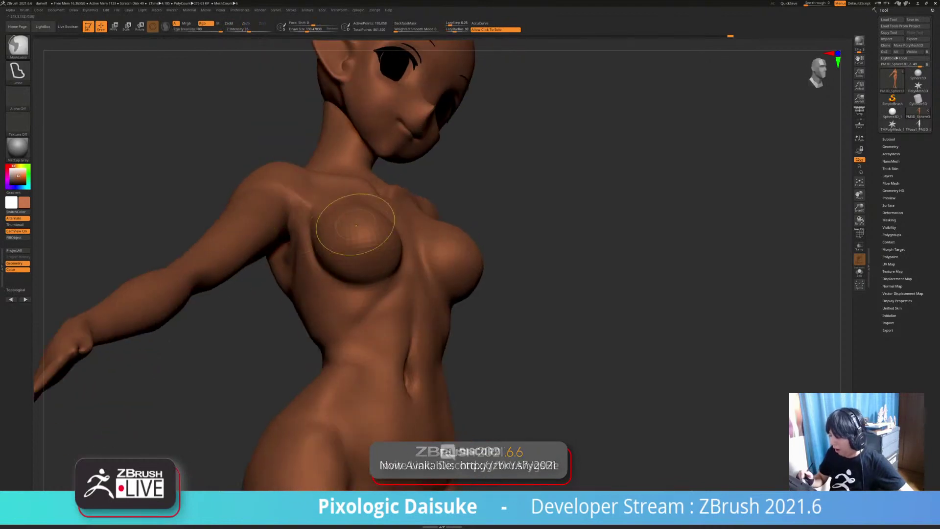
right_click_drag(405, 231, 391, 216, "ctrl")
right_click_drag(504, 411, 510, 456, "ctrl")
mouse_move(274, 230)
right_mouse_down()
mouse_move(315, 248)
mouse_move(264, 242)
mouse_move(247, 199)
right_mouse_up()
key("shift")
key("shift")
Step: Define the creases between the lower abdomen and the thighs with DamStandard at a draw size of about 95, and smooth them
mouse_move(470, 245)
right_mouse_down("ctrl")
mouse_move(455, 206)
mouse_move(414, 162)
right_mouse_up("ctrl")
left_click(440, 196)
left_click(440, 195)
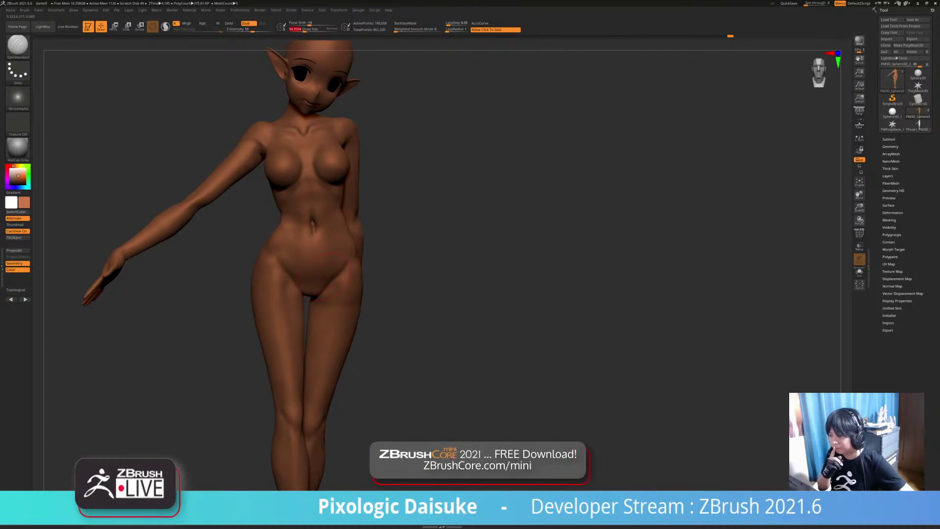
mouse_move(323, 274)
right_mouse_down("ctrl")
mouse_move(323, 255)
mouse_move(328, 278)
mouse_move(284, 280)
mouse_move(313, 314)
right_mouse_up("ctrl")
mouse_move(316, 296)
left_mouse_down("shift")
mouse_move(313, 304)
mouse_move(350, 305)
left_mouse_up("shift")
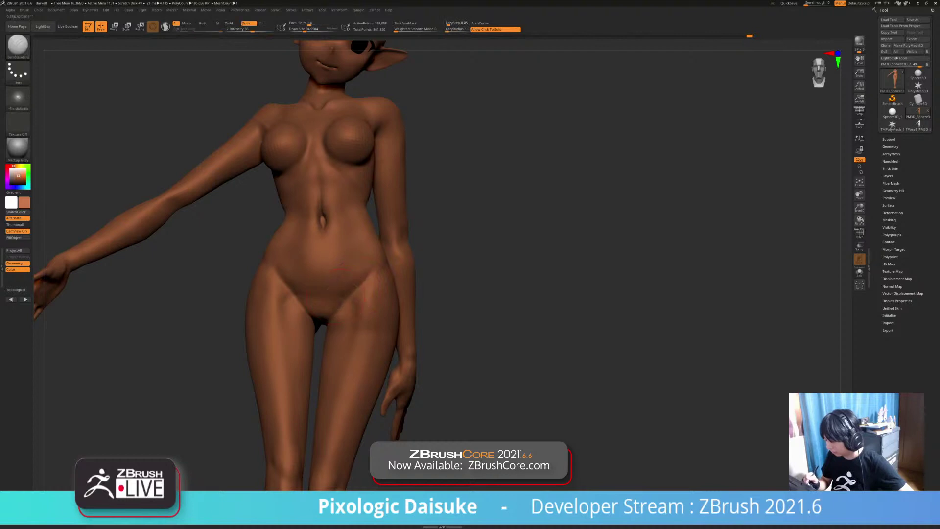
right_click_drag(339, 296, 345, 291)
mouse_move(377, 260)
right_mouse_down("ctrl")
mouse_move(372, 243)
mouse_move(392, 259)
right_mouse_up("ctrl")
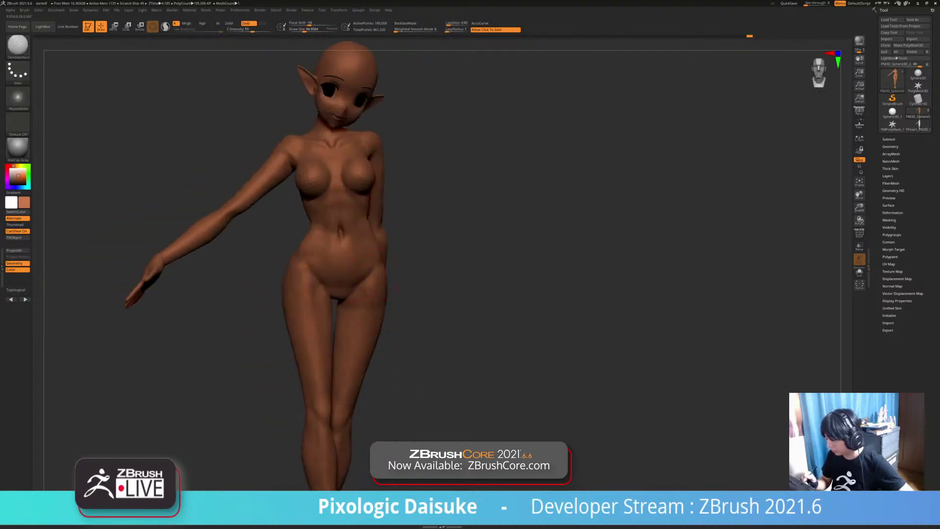
right_click_drag(350, 294, 305, 270, "ctrl")
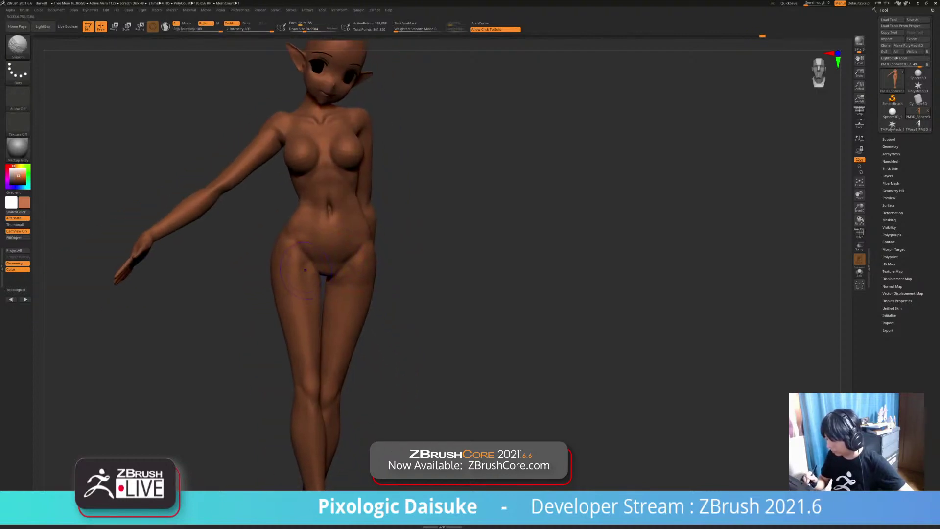
left_click_drag(307, 299, 300, 266)
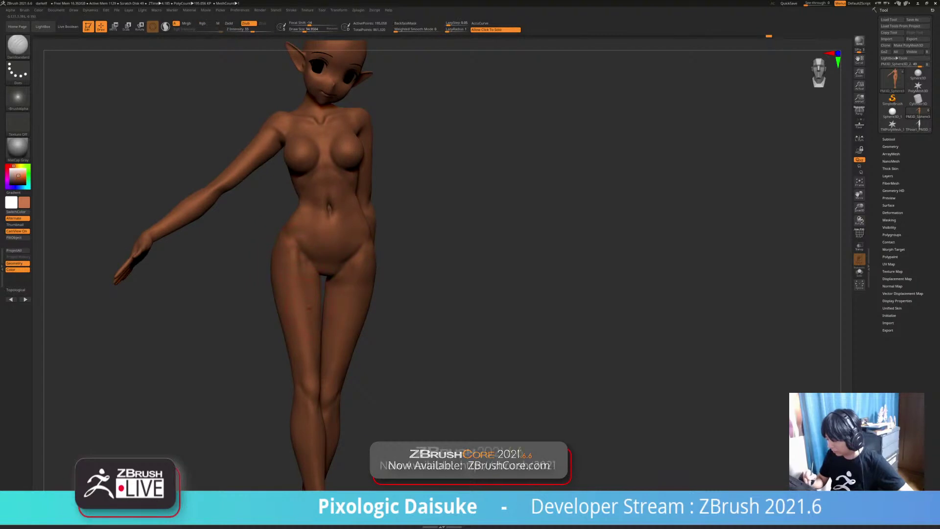
right_click_drag(363, 261, 342, 227, "alt")
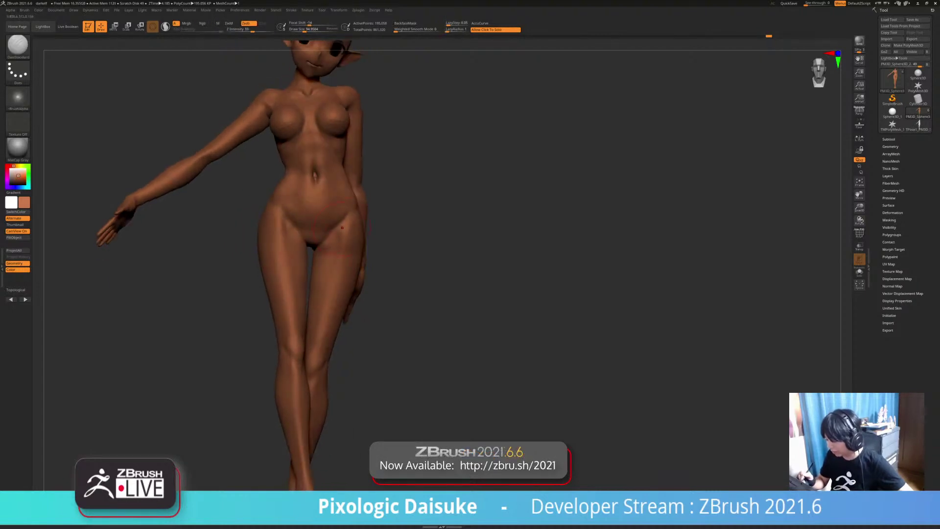
Step: Even out the upper front of the thigh below the hip crease with the Standard and Smooth brushes
key("b")
key("s")
key("t")
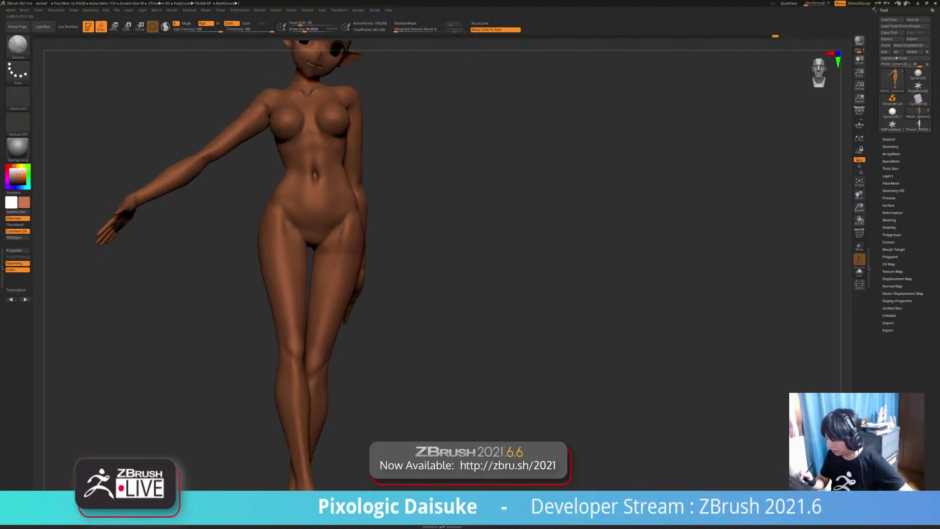
left_click_drag(331, 269, 333, 288, "shift")
mouse_move(338, 313)
right_mouse_down("ctrl")
mouse_move(333, 289)
mouse_move(310, 335)
mouse_move(313, 309)
mouse_move(419, 297)
mouse_move(433, 289)
mouse_move(425, 282)
right_mouse_up("ctrl")
Step: Smooth the lower back and the area above the buttocks from behind
right_click_drag(346, 258, 343, 293, "ctrl")
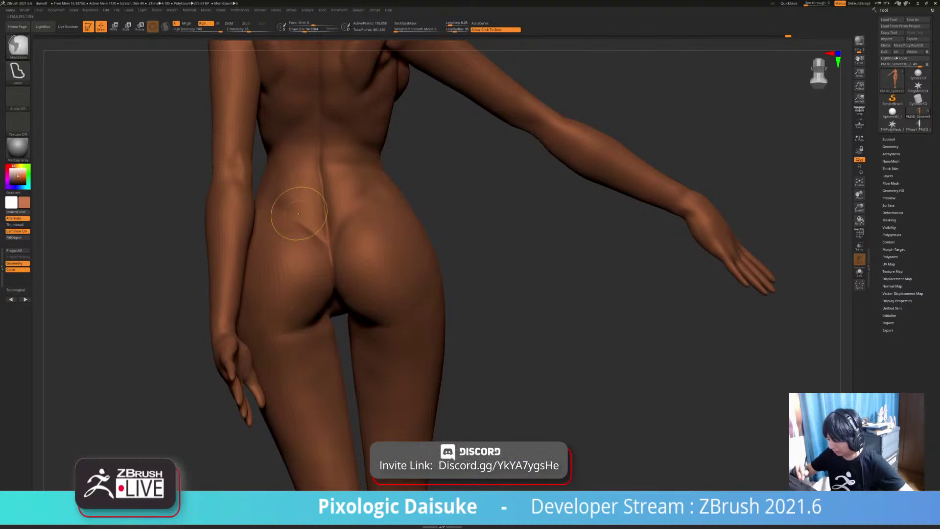
key("shift")
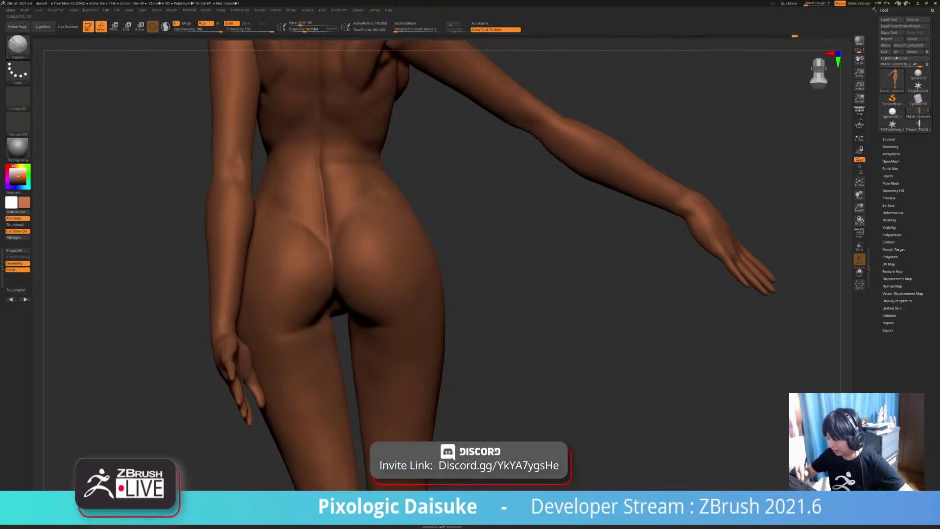
right_click_drag(338, 178, 343, 157, "ctrl")
key("shift")
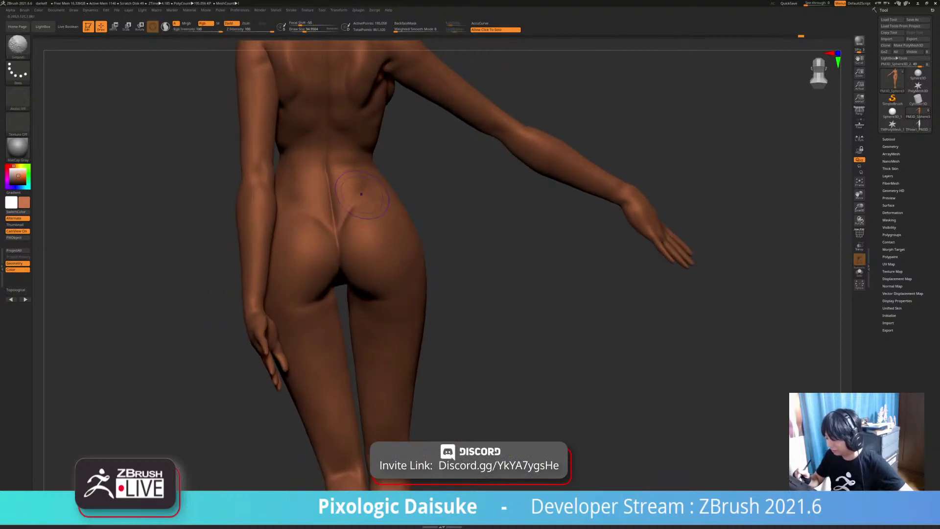
right_click_drag(335, 189, 341, 88)
Step: Adjust the waist and back contour from behind with the SnakeHook brush
key("b")
key("s")
key("h")
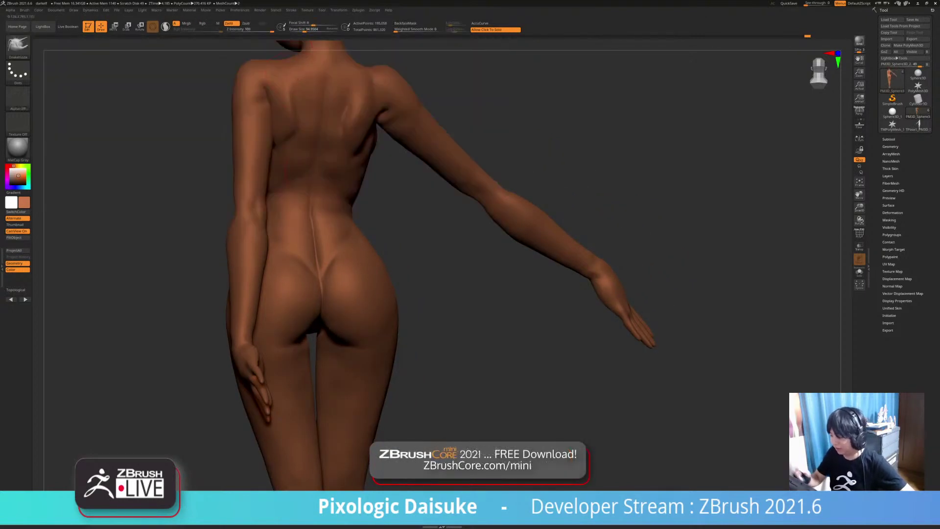
right_click_drag(304, 192, 332, 270, "ctrl")
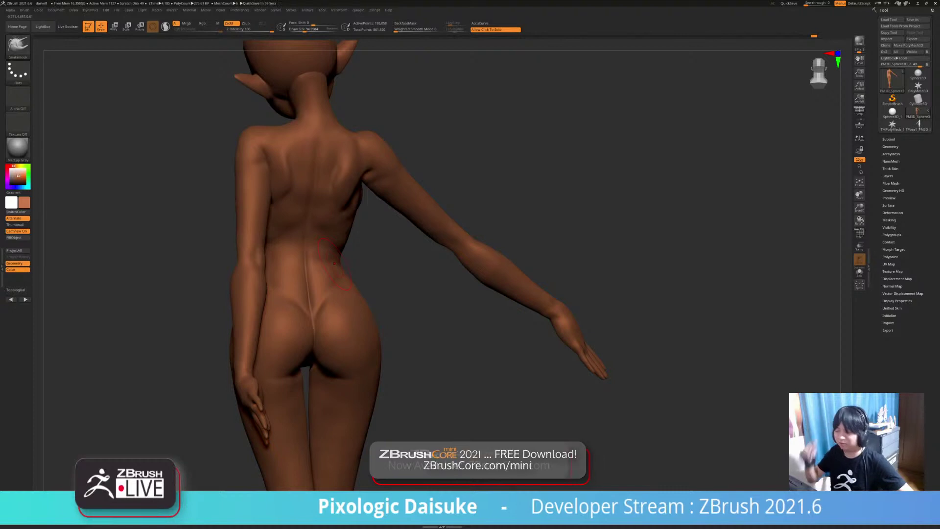
Step: Build up the base of the nape with ClayBuildup, and smooth it into the neck and upper back
left_click(18, 45)
left_click(80, 52)
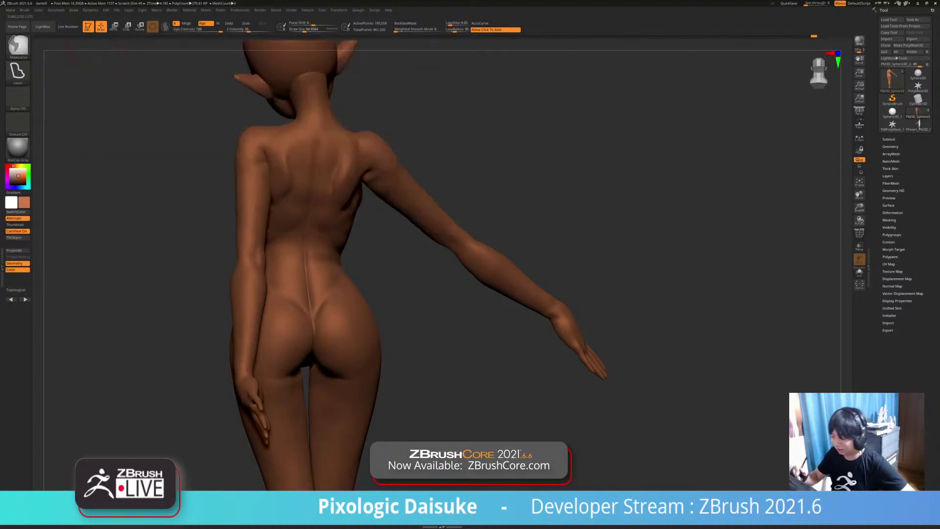
mouse_move(329, 89)
right_mouse_down("ctrl")
mouse_move(320, 152)
mouse_move(321, 137)
right_mouse_up("ctrl")
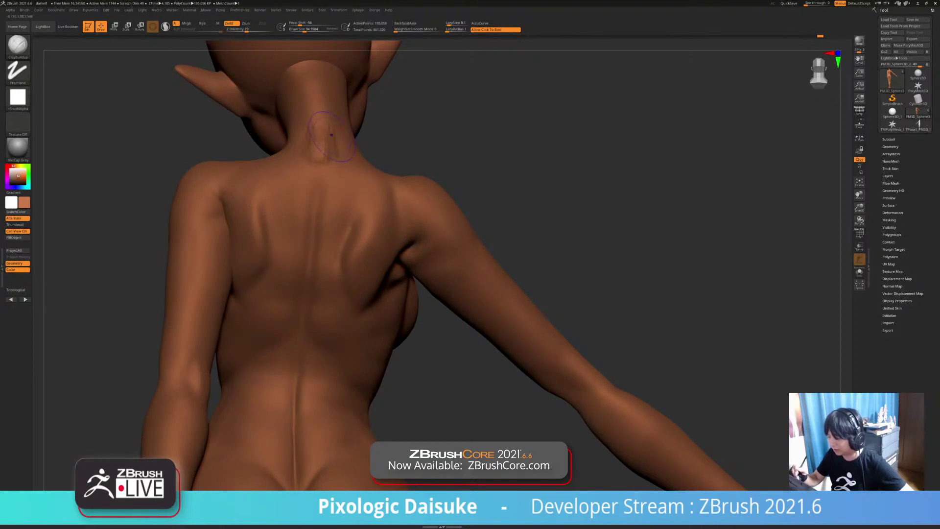
left_click_drag(331, 135, 318, 156, "shift")
mouse_move(321, 149)
right_mouse_down("ctrl")
mouse_move(321, 130)
mouse_move(340, 128)
mouse_move(330, 148)
right_mouse_up("ctrl")
left_click_drag(327, 143, 323, 153, "shift")
right_click_drag(329, 125, 330, 101, "ctrl")
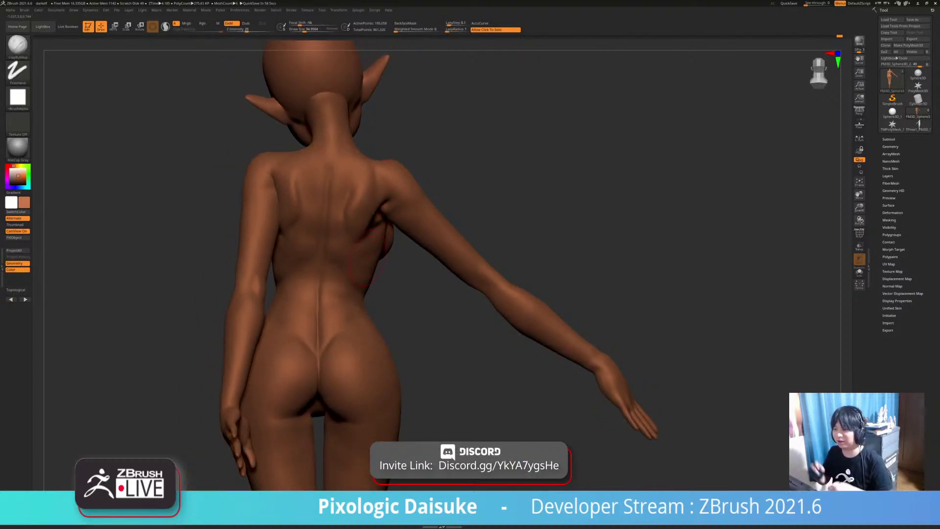
Step: Refine the shoulder blades and the side of the back below the raised arm, and smooth the surface
right_click_drag(360, 259, 297, 180, "ctrl")
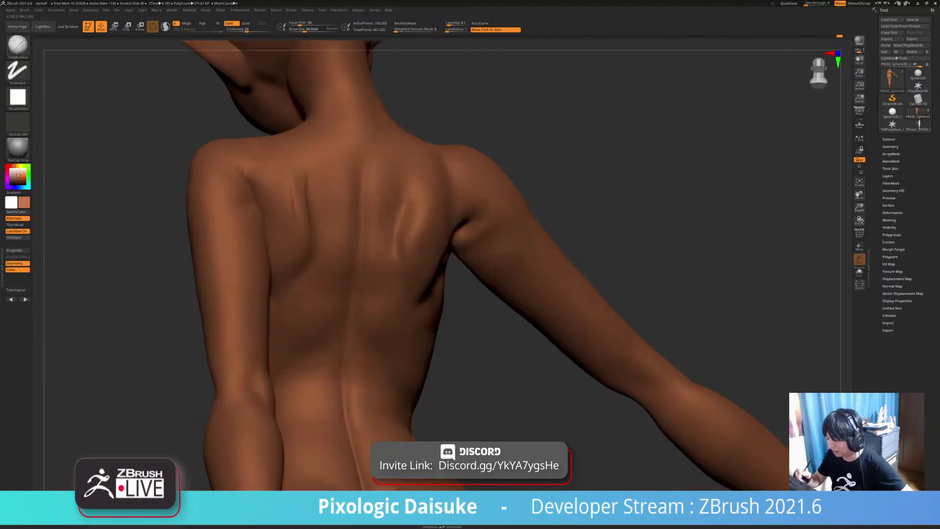
key("shift")
mouse_move(470, 274)
right_mouse_down("ctrl")
mouse_move(470, 225)
mouse_move(416, 235)
right_mouse_up("ctrl")
mouse_move(381, 198)
right_mouse_down()
mouse_move(360, 196)
mouse_move(360, 208)
right_mouse_up()
key("shift")
left_click_drag(382, 244, 384, 258, "shift")
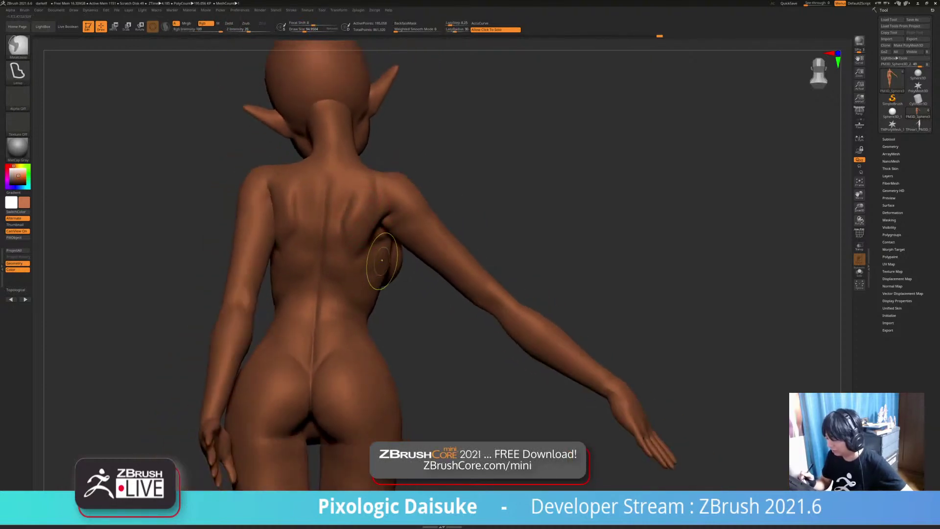
right_click_drag(384, 258, 382, 230, "ctrl")
Step: Refine the front of the shoulders and upper chest with ClayBuildup at a draw size of about 75, and smooth them
right_click_drag(441, 244, 553, 244)
mouse_move(323, 235)
right_mouse_down()
mouse_move(306, 238)
mouse_move(313, 318)
right_mouse_up()
left_click(302, 30)
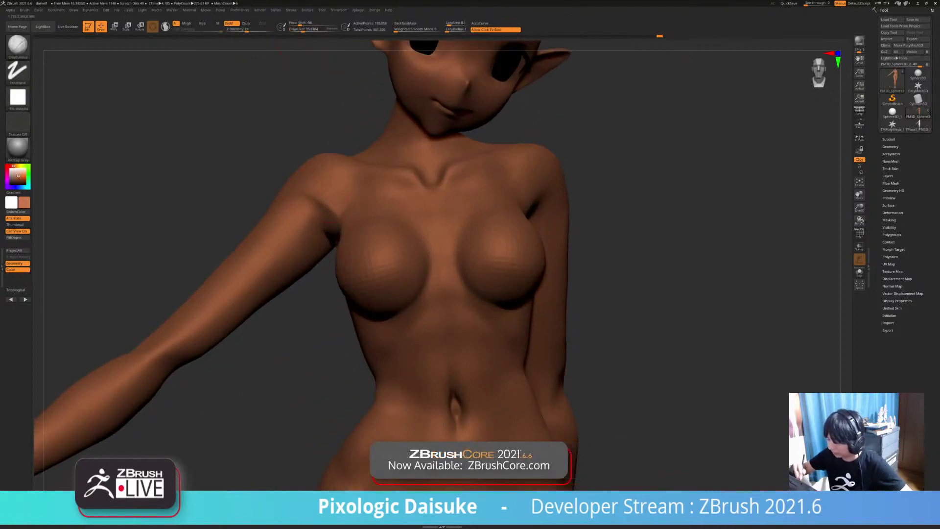
key("shift")
mouse_move(391, 199)
right_mouse_down("ctrl")
mouse_move(396, 152)
mouse_move(343, 169)
right_mouse_up("ctrl")
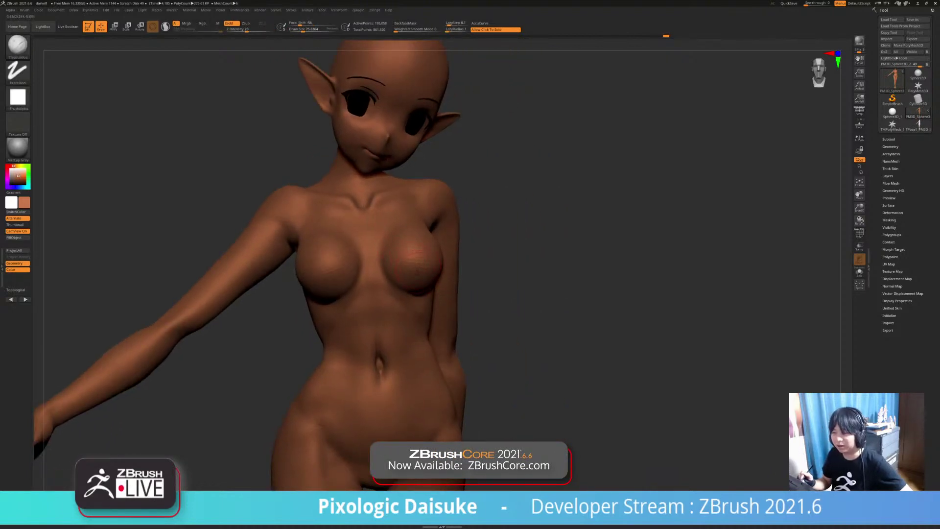
Step: Select the iris subtool on the face and switch to the SnakeHook brush
right_click_drag(365, 139, 324, 387, "ctrl")
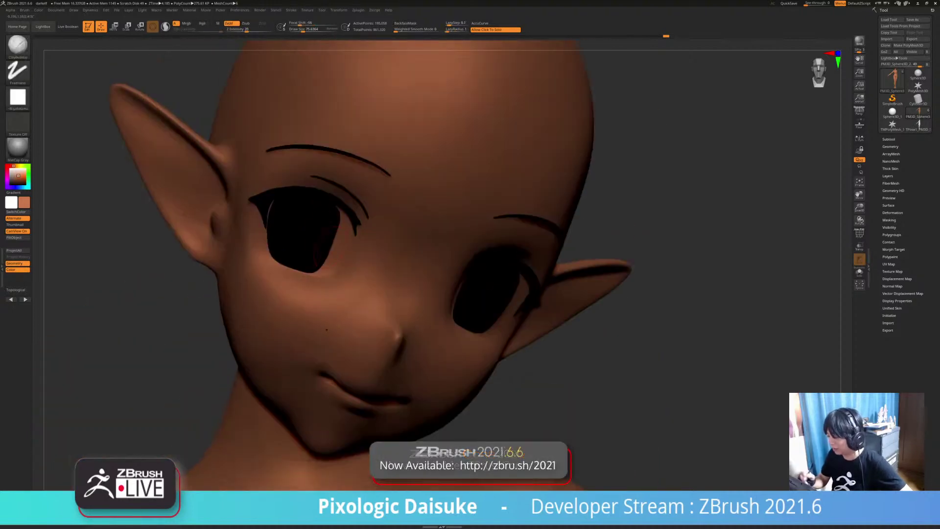
left_click(323, 230, "alt")
right_click_drag(325, 259, 325, 239, "ctrl")
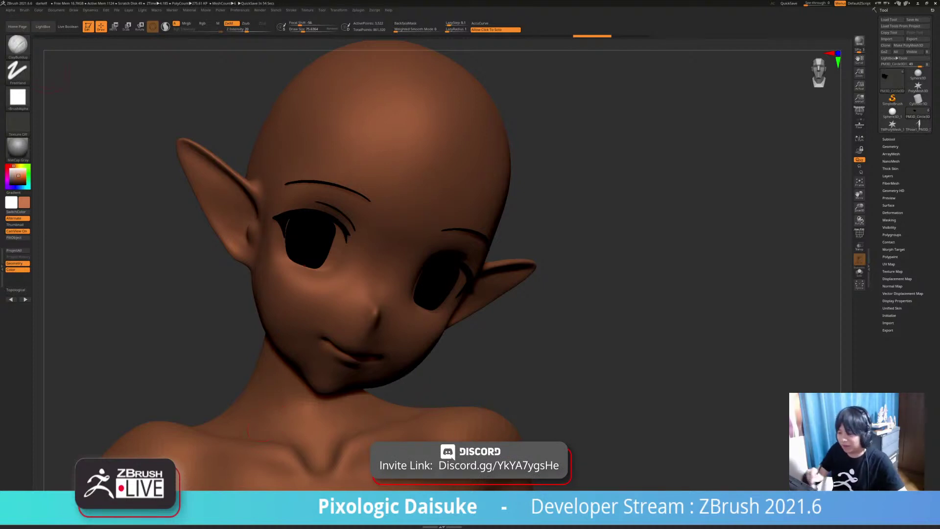
key("b")
key("s")
key("h")
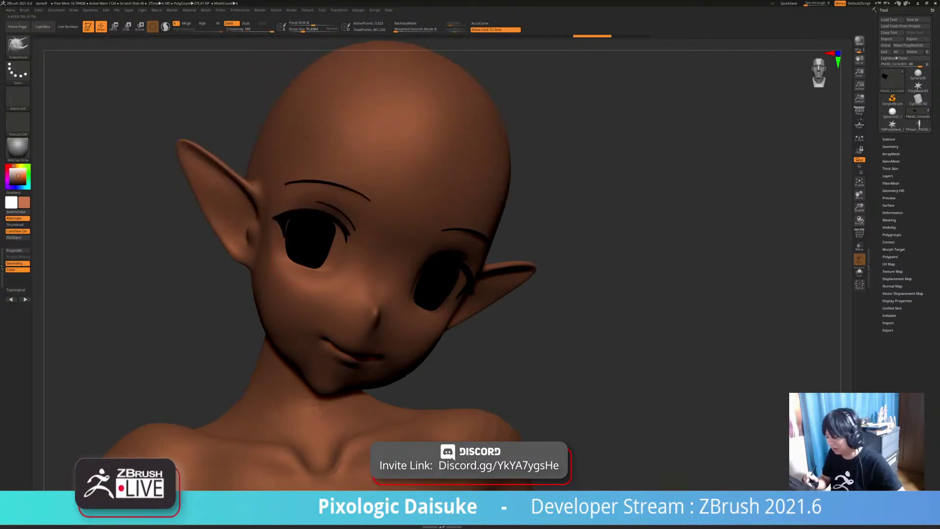
mouse_move(539, 274)
right_mouse_down()
mouse_move(490, 245)
mouse_move(489, 196)
mouse_move(470, 170)
mouse_move(538, 174)
mouse_move(514, 247)
right_mouse_up()
Step: Select the head subtool, define the groove inside the pointed ear's upper rim with DamStandard, and smooth it
key("b")
key("m")
key("v")
left_click(171, 135, "alt")
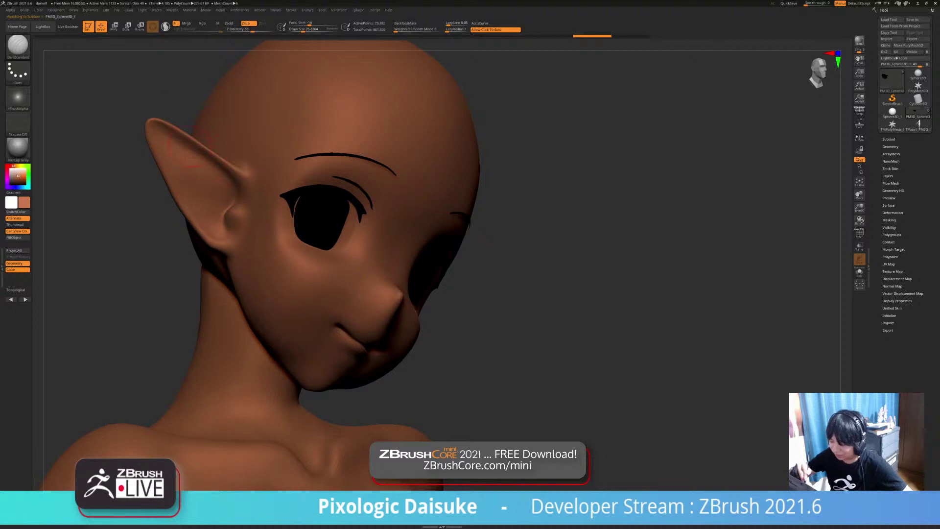
left_click_drag(167, 131, 215, 166)
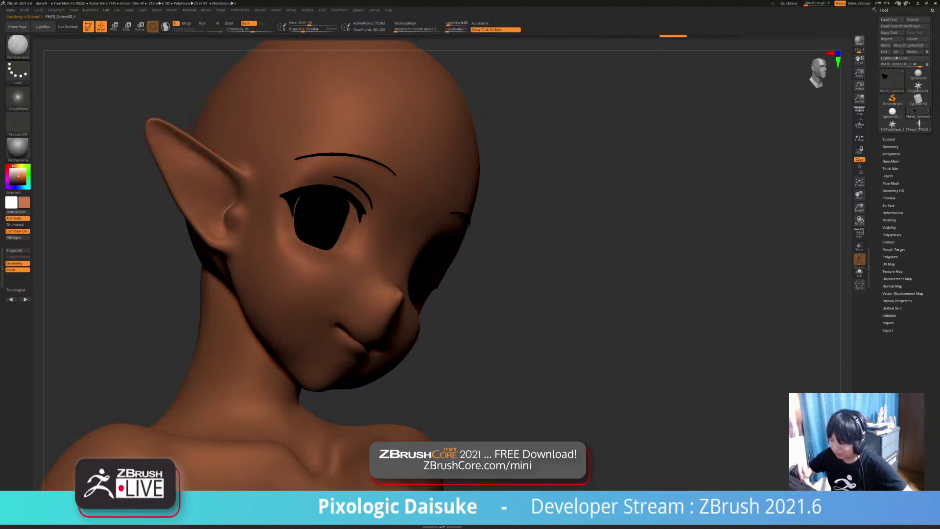
mouse_move(229, 181)
right_mouse_down()
mouse_move(241, 172)
mouse_move(250, 191)
right_mouse_up()
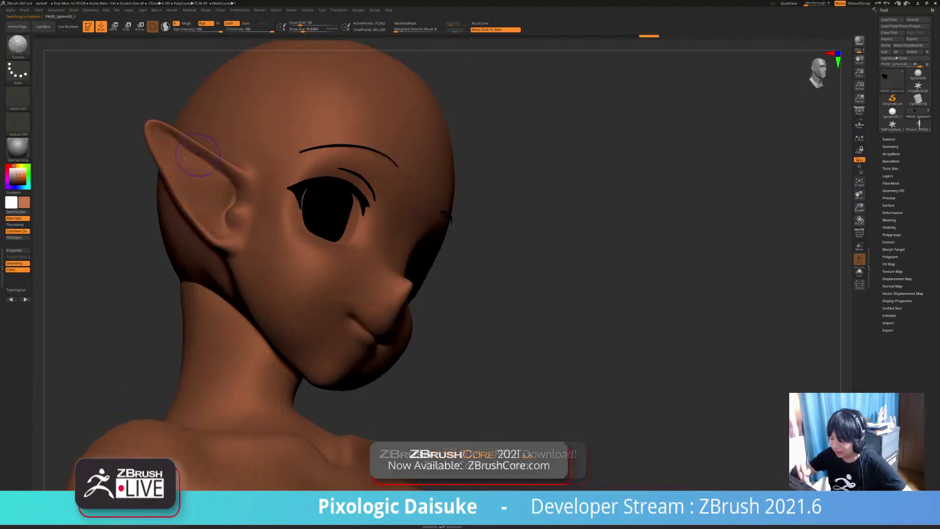
key("ctrl+shift+z")
key("ctrl+shift+z")
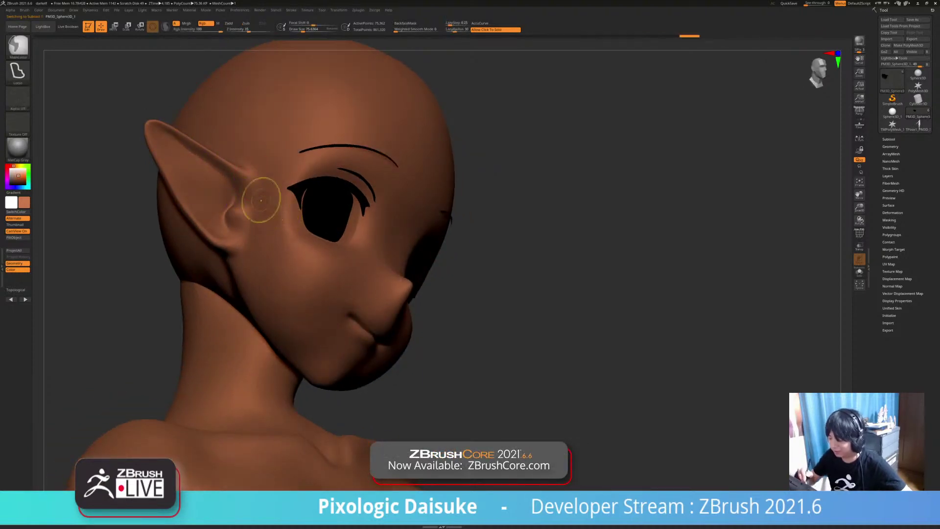
left_click_drag(210, 164, 232, 178)
mouse_move(234, 190)
right_mouse_down("ctrl")
mouse_move(233, 147)
mouse_move(142, 147)
mouse_move(206, 151)
mouse_move(187, 137)
mouse_move(132, 133)
mouse_move(126, 113)
right_mouse_up("ctrl")
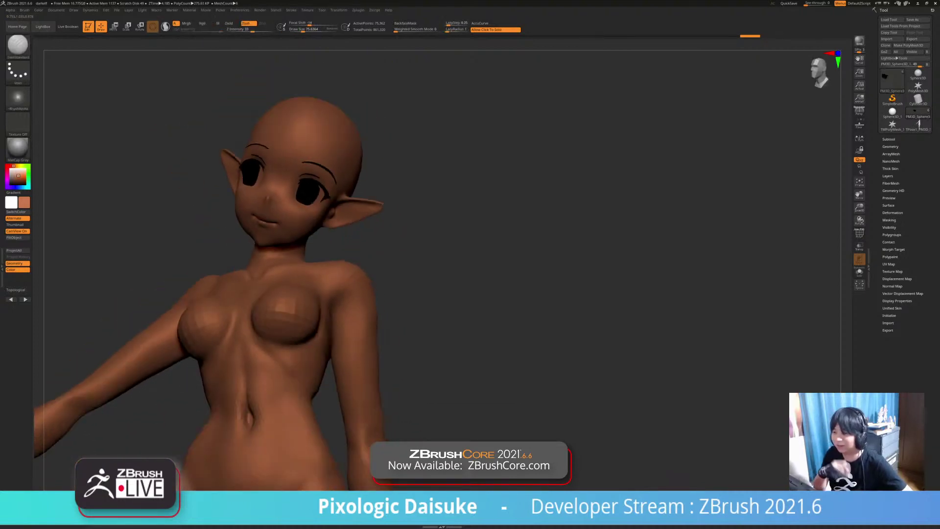
Step: Select the body subtool, isolate it, and carve the neck tendon lines running down to the collarbones with DamStandard
right_click_drag(280, 260, 333, 293)
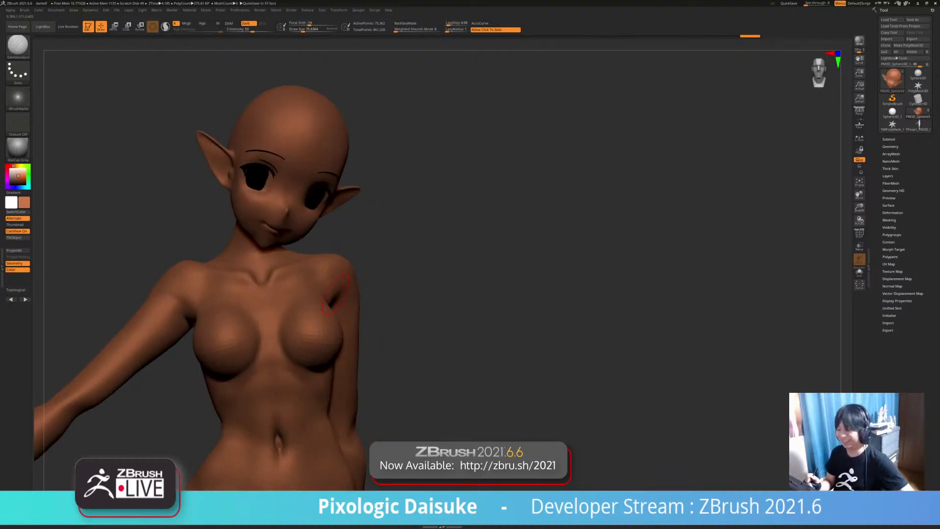
right_click_drag(341, 292, 323, 288)
right_click_drag(270, 240, 267, 289, "ctrl")
left_click(270, 259, "alt")
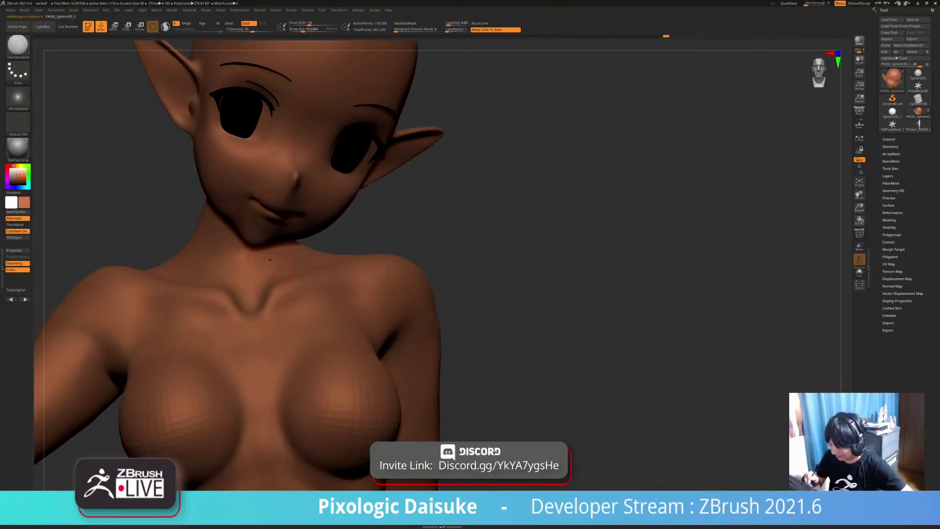
right_click_drag(247, 250, 268, 264)
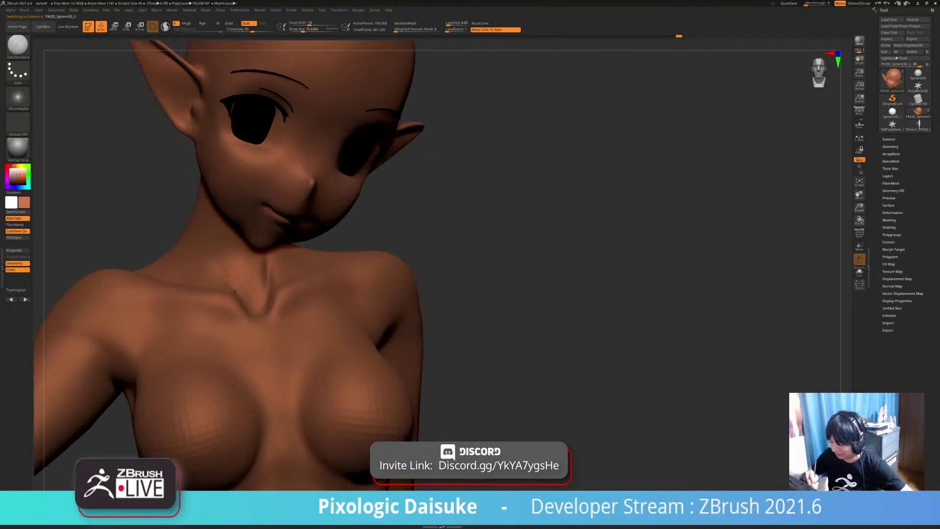
right_click_drag(198, 241, 229, 218)
left_click_drag(232, 280, 205, 212)
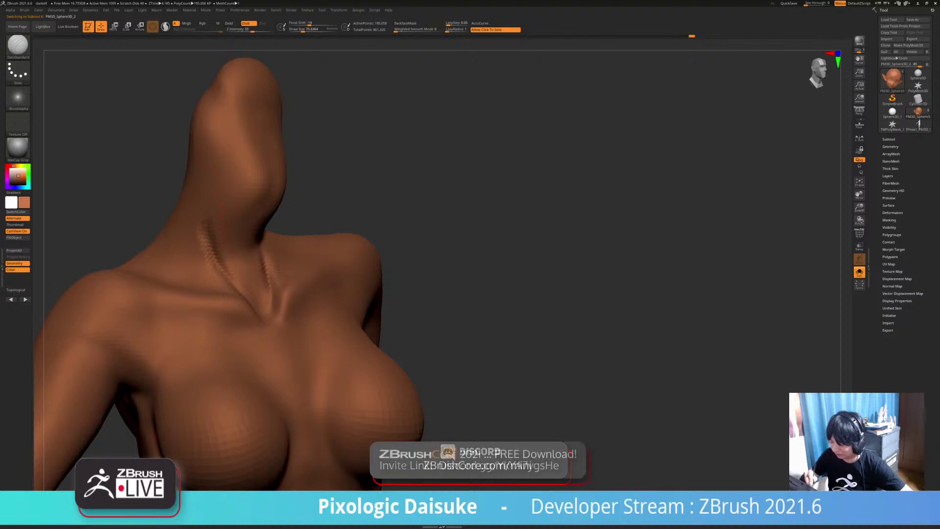
left_click_drag(229, 276, 235, 287)
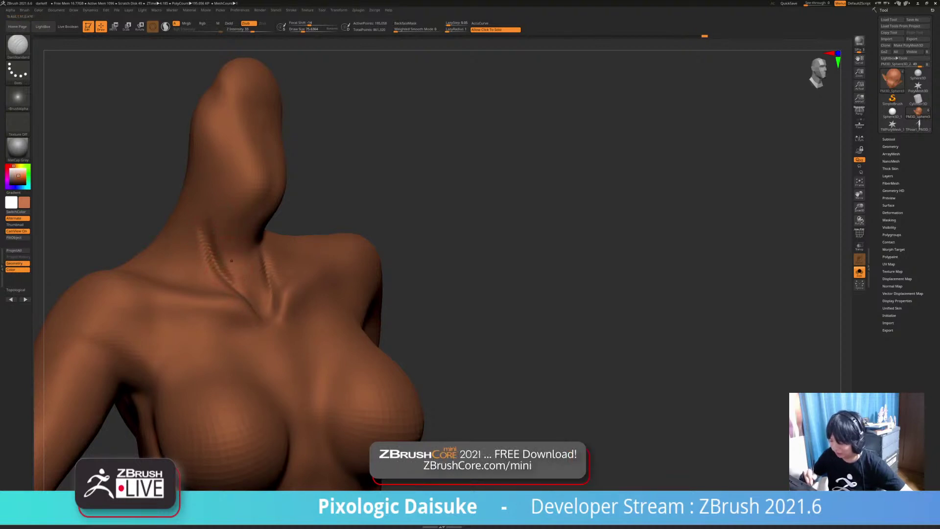
Step: Define the tendon on the other side of the neck and smooth the carved lines around the pit of the throat
right_click_drag(244, 279, 211, 264)
right_click_drag(212, 220, 212, 210)
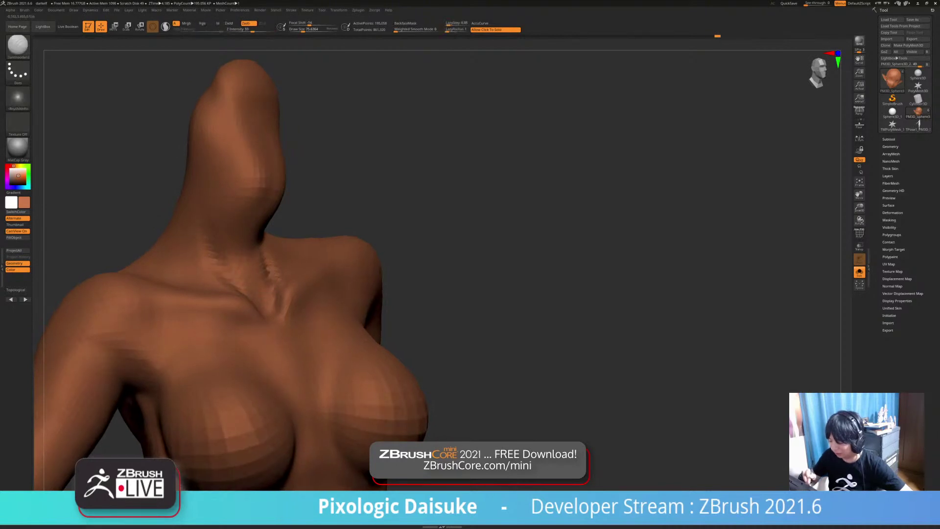
right_click_drag(229, 258, 262, 249)
left_click_drag(260, 267, 254, 283, "shift")
right_click_drag(254, 270, 272, 262)
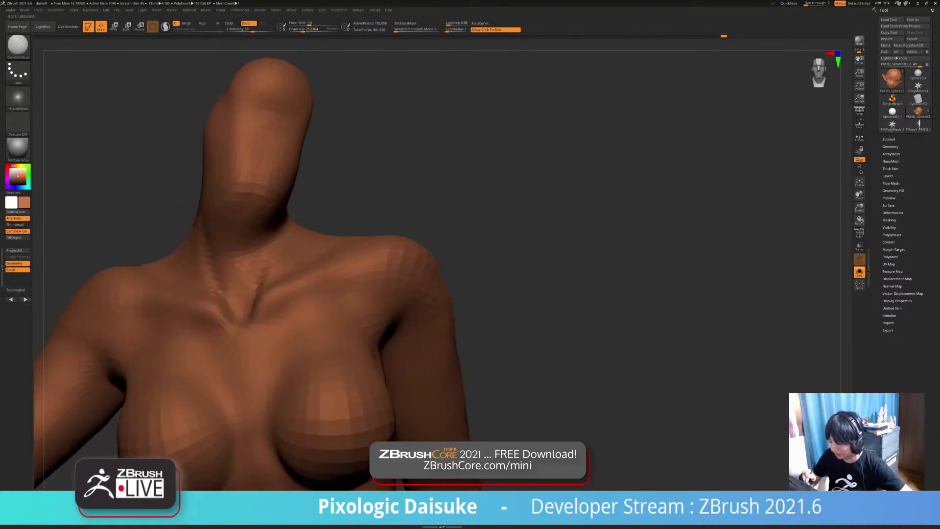
left_click_drag(275, 240, 280, 230)
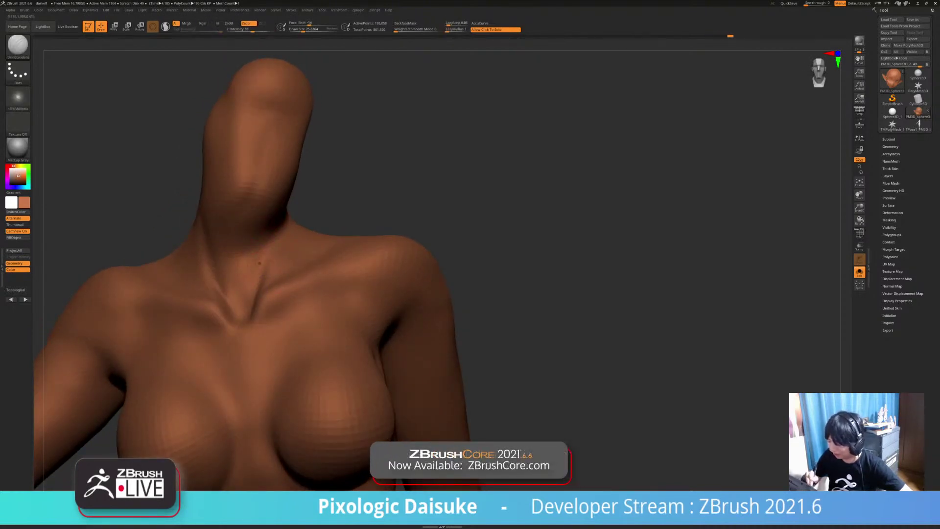
mouse_move(279, 235)
right_mouse_down()
mouse_move(281, 215)
mouse_move(283, 237)
right_mouse_up()
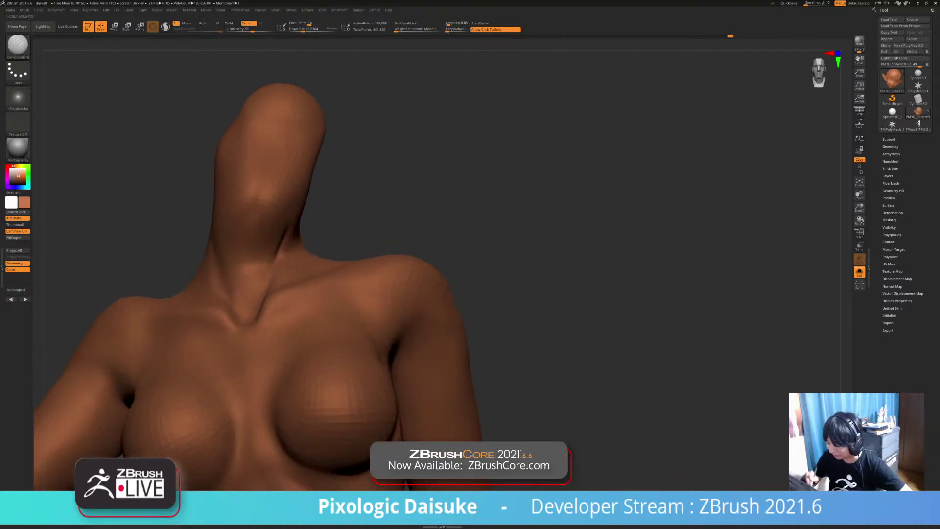
left_click_drag(283, 237, 277, 255, "shift")
right_click_drag(278, 249, 290, 227)
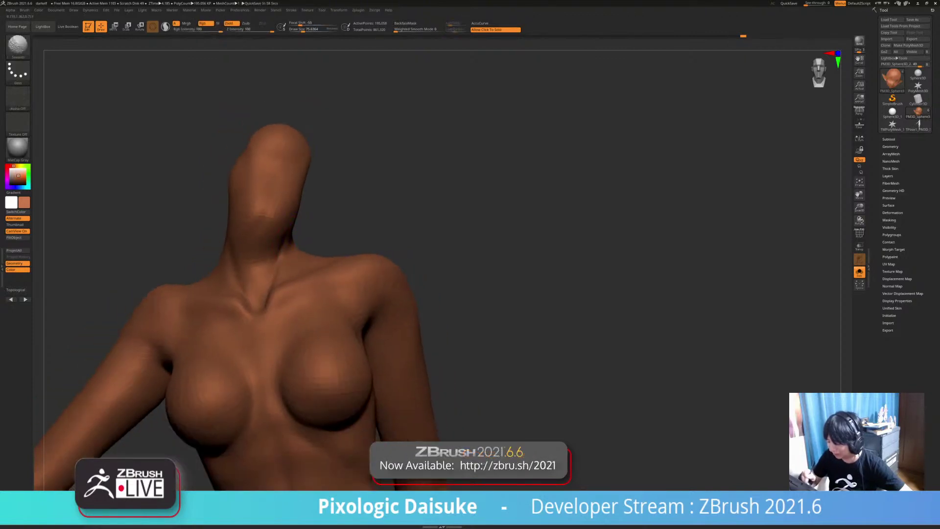
Step: Switch to ClayBuildup, build up volume on the front of the neck below the chin, and smooth it
mouse_move(267, 217)
right_mouse_down()
mouse_move(291, 213)
mouse_move(262, 215)
right_mouse_up()
left_click(18, 46)
left_click(77, 53)
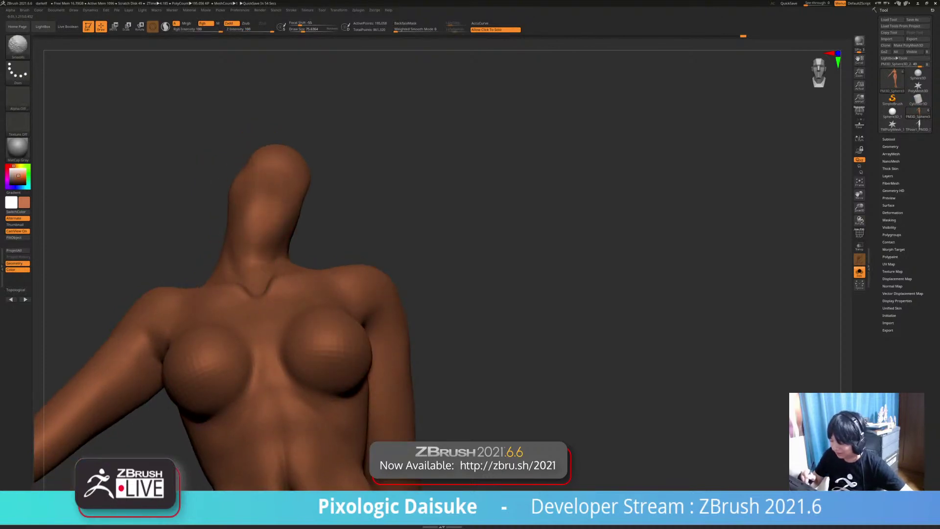
mouse_move(262, 235)
right_mouse_down()
mouse_move(289, 233)
mouse_move(281, 235)
right_mouse_up()
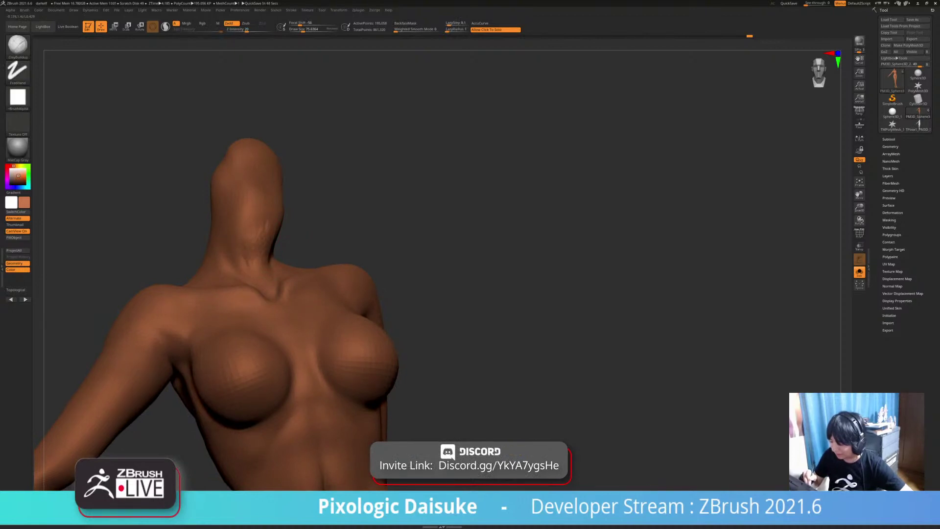
key("shift")
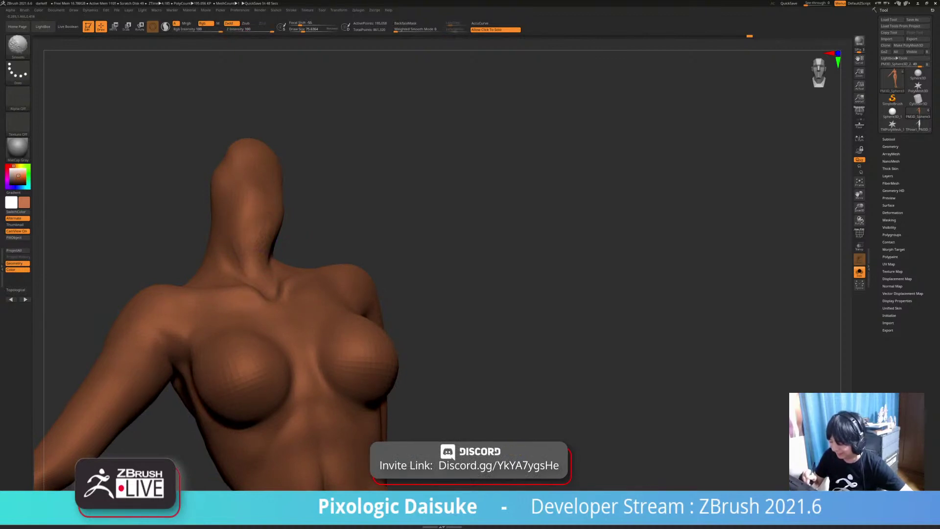
right_click_drag(263, 240, 268, 230)
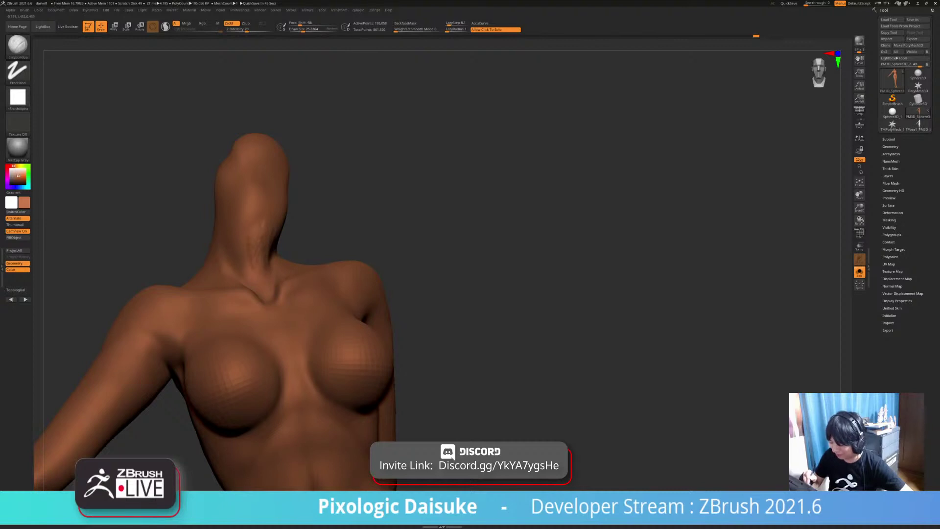
key("shift")
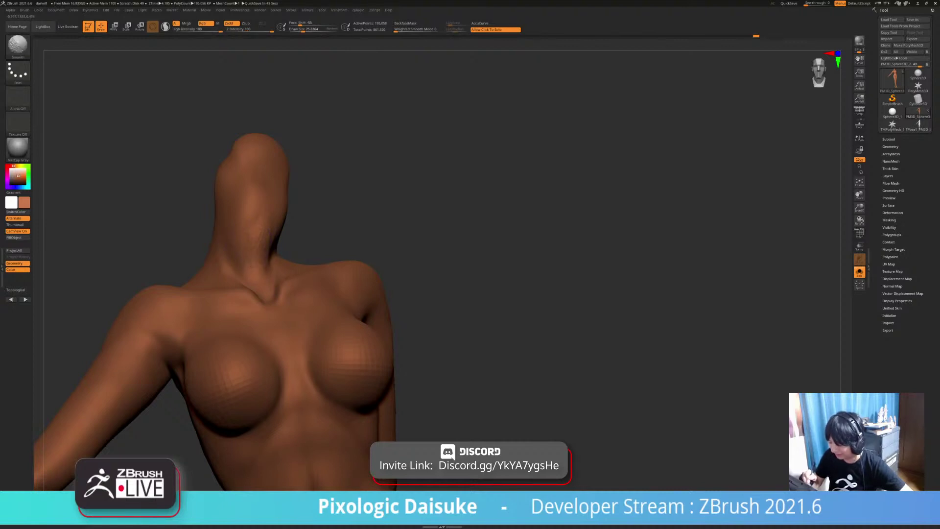
right_click_drag(267, 235, 241, 230)
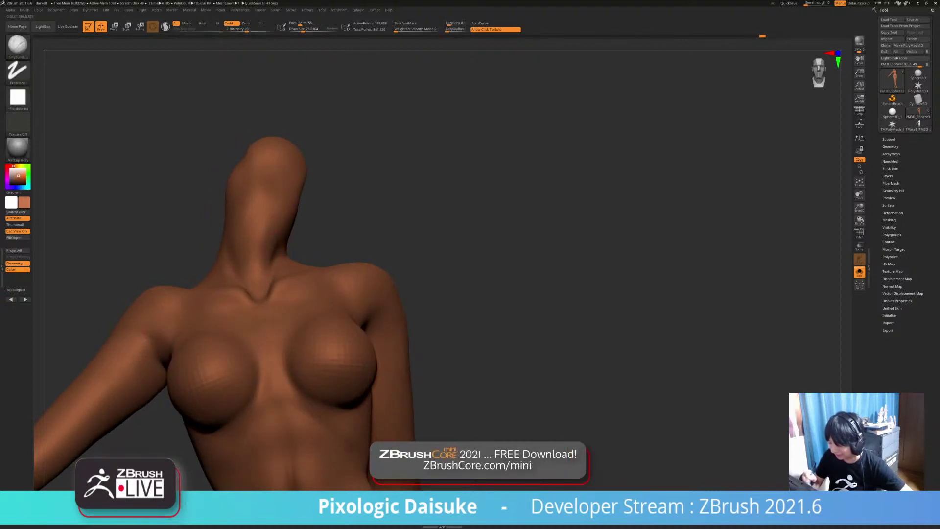
key("shift")
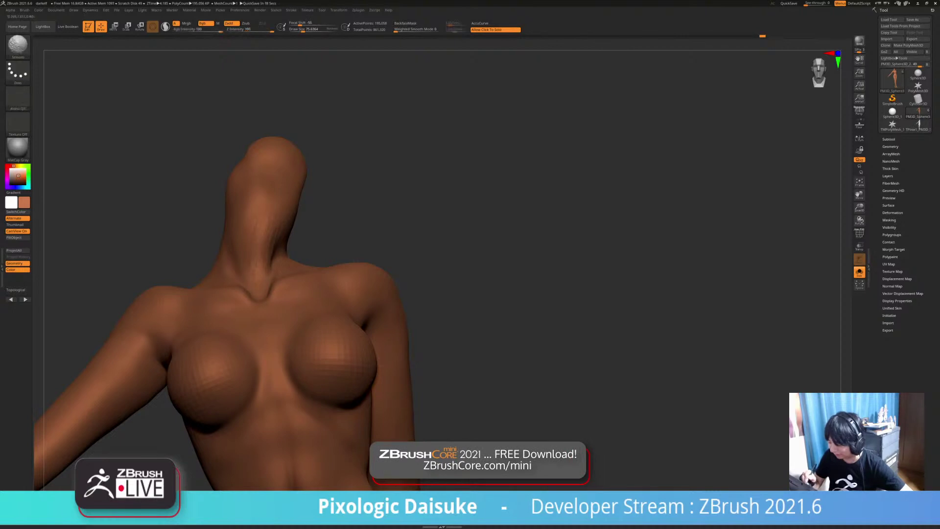
Step: Smooth the pit of the throat, then refine the neck muscle beneath the tilted jaw with ClayBuildup and smoothing
left_click_drag(254, 288, 275, 289, "shift")
mouse_move(275, 289)
right_mouse_down("ctrl")
mouse_move(304, 328)
mouse_move(372, 304)
mouse_move(364, 281)
mouse_move(274, 238)
mouse_move(299, 259)
mouse_move(282, 242)
mouse_move(297, 229)
mouse_move(292, 247)
right_mouse_up("ctrl")
left_click(411, 302)
key("ctrl")
left_click(318, 230)
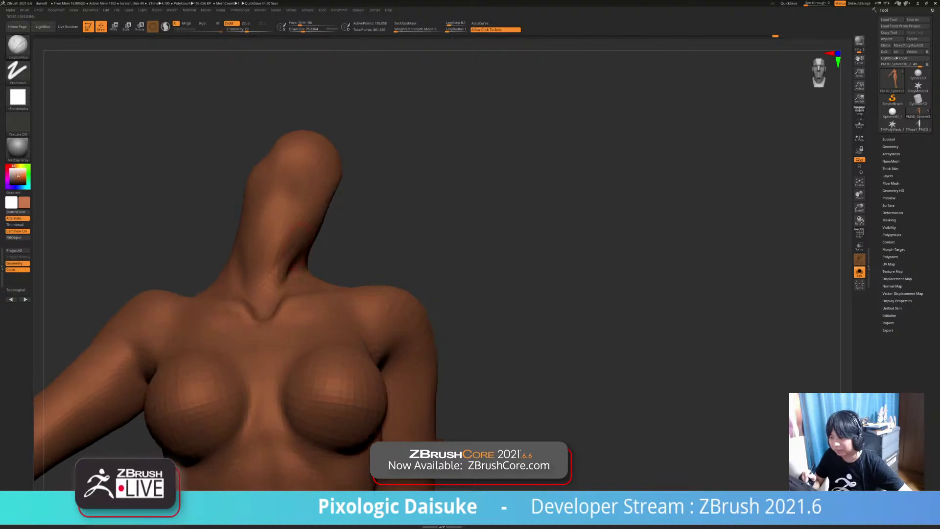
key("shift")
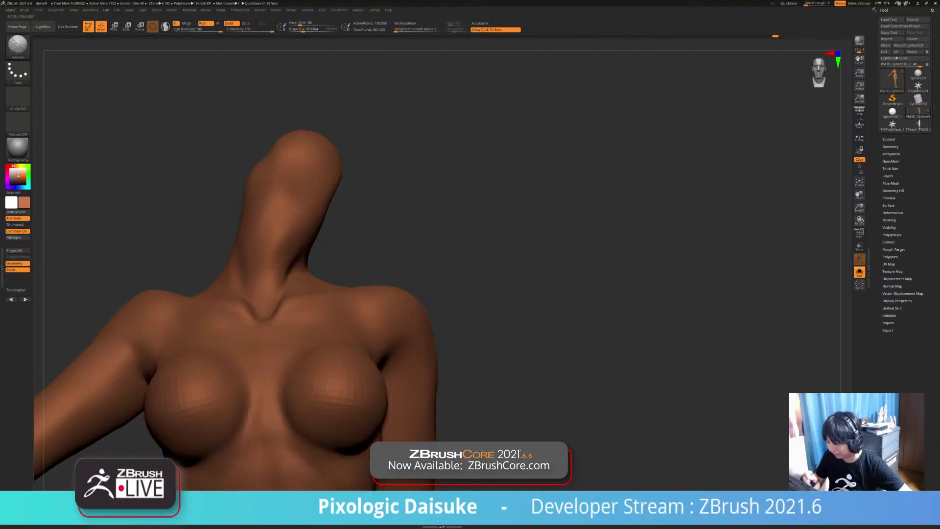
right_click_drag(297, 257, 293, 239)
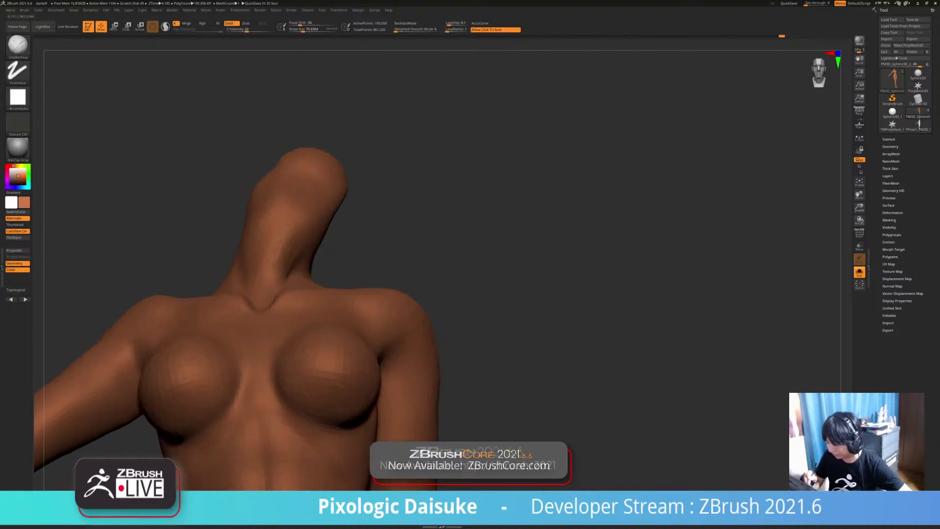
key("shift")
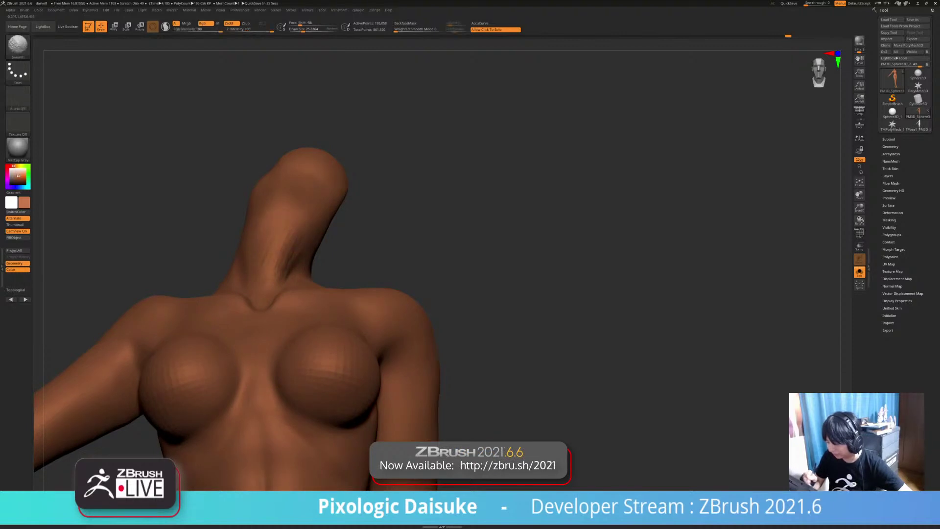
Step: Fill out the side of the neck above the shoulder of the lowered arm with ClayBuildup and smooth the transition
right_click_drag(326, 233, 299, 234)
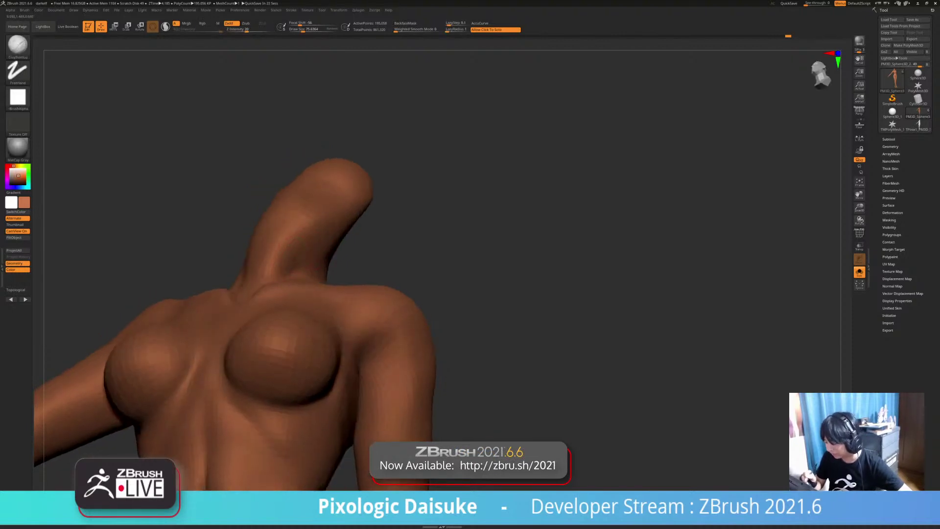
left_click_drag(298, 247, 331, 257)
key("shift")
mouse_move(313, 250)
right_mouse_down()
mouse_move(345, 249)
mouse_move(303, 244)
right_mouse_up()
key("shift")
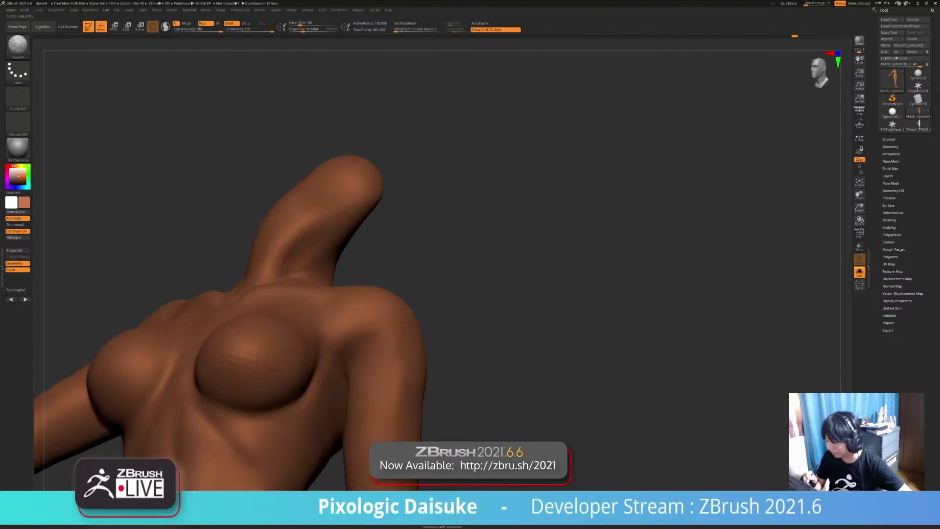
left_click_drag(307, 230, 299, 248, "shift")
right_click_drag(300, 247, 332, 246)
key("shift")
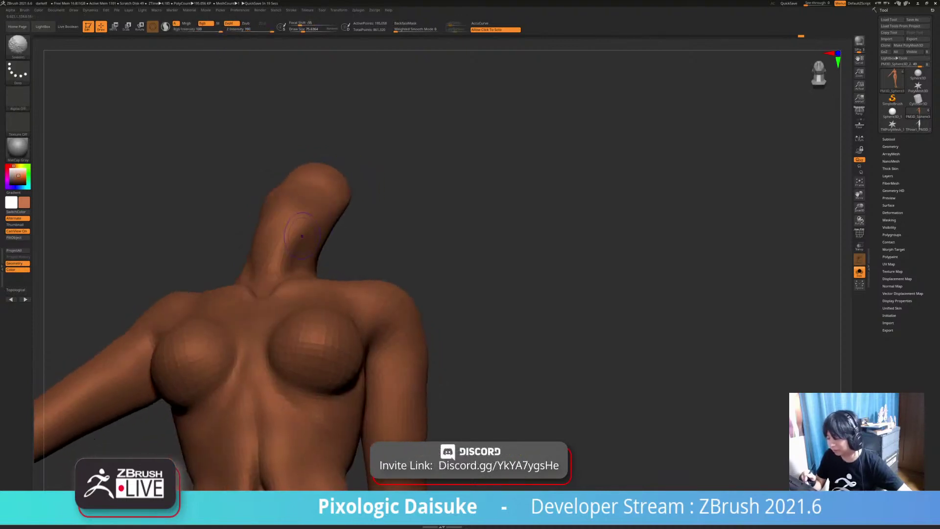
key("shift")
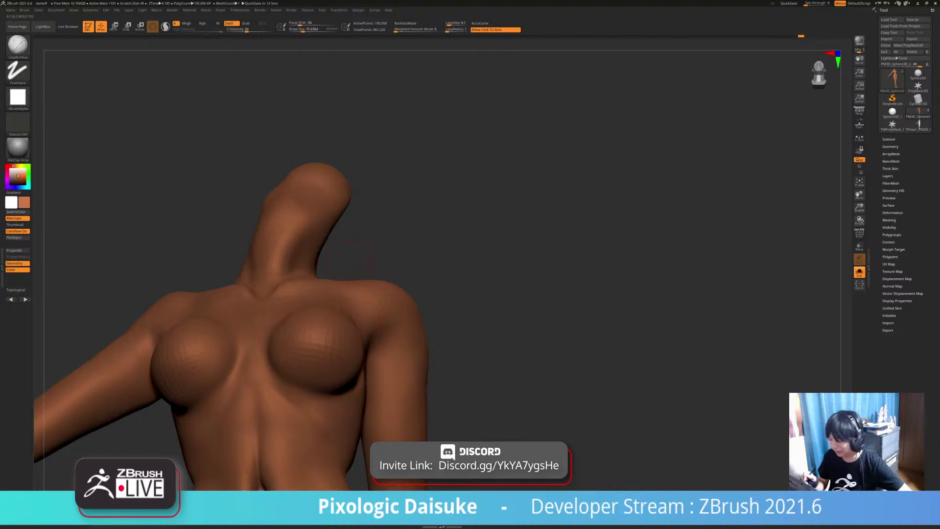
mouse_move(363, 310)
right_mouse_down()
mouse_move(392, 323)
mouse_move(369, 306)
right_mouse_up()
key("shift")
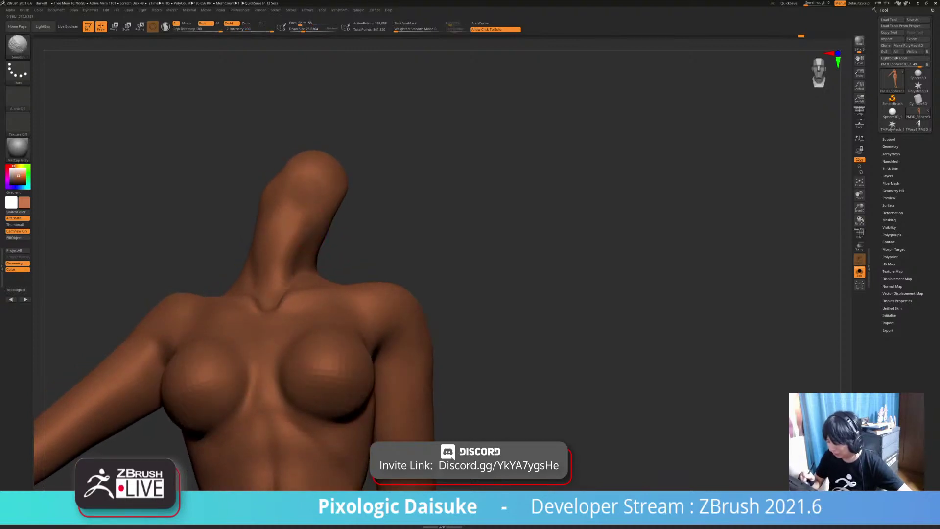
Step: Show all subtools again and check the refined neck together with the head from the front and side
right_click_drag(268, 188, 289, 212)
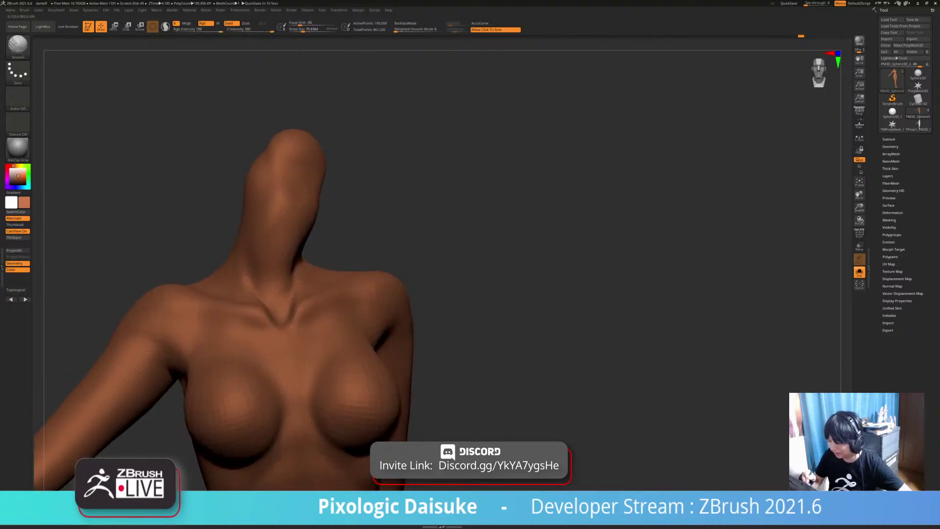
right_click_drag(264, 285, 301, 252)
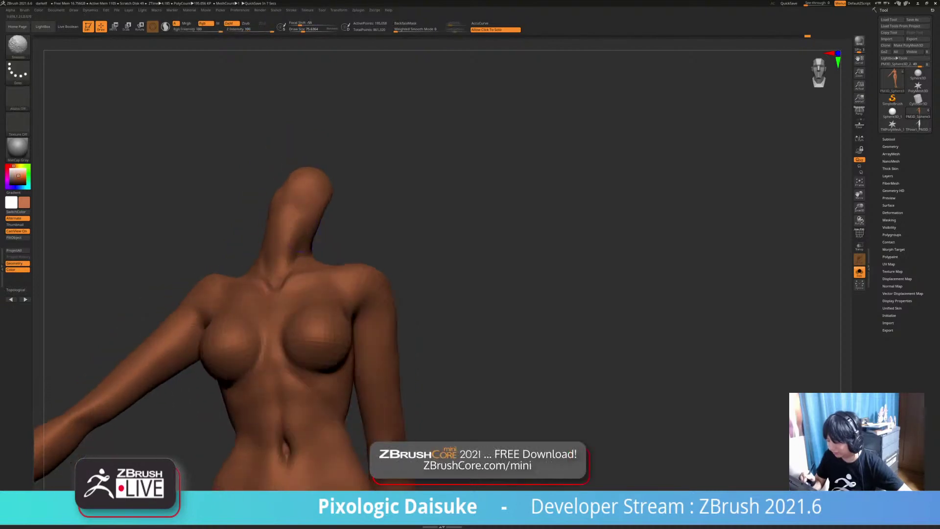
right_click_drag(304, 194, 303, 182, "ctrl")
left_click(392, 220)
mouse_move(387, 221)
right_mouse_down("ctrl")
mouse_move(369, 171)
mouse_move(384, 226)
mouse_move(391, 218)
mouse_move(425, 235)
right_mouse_up("ctrl")
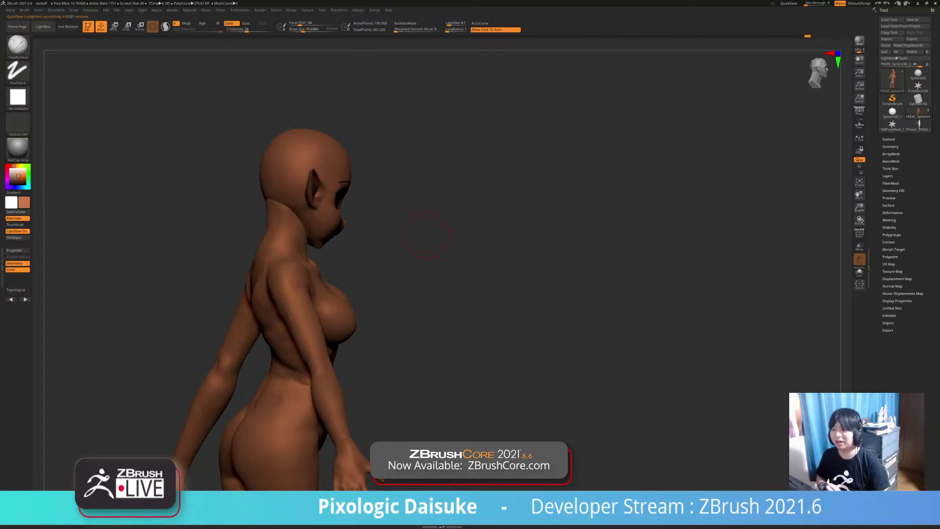
mouse_move(426, 235)
right_mouse_down()
mouse_move(379, 232)
mouse_move(392, 279)
mouse_move(338, 204)
mouse_move(323, 205)
mouse_move(360, 232)
right_mouse_up()
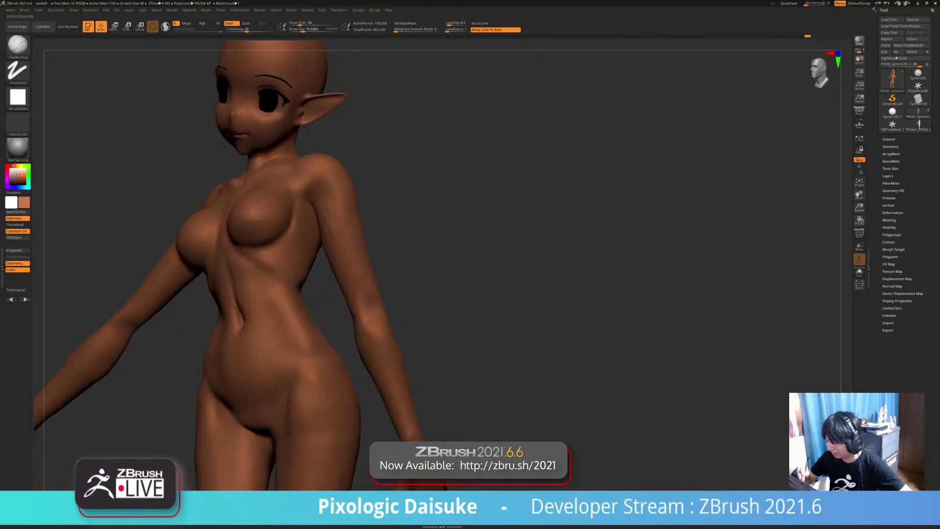
Step: Refine the upper arm beside the armpit with ClayBuildup, and smooth the arm and the front of the hip
left_click_drag(322, 208, 333, 240)
key("shift")
right_click_drag(360, 233, 402, 230)
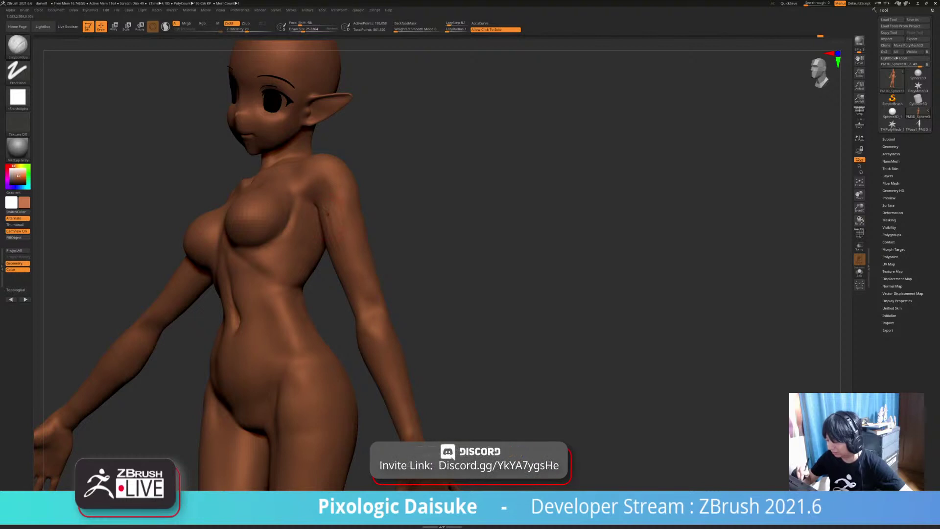
key("shift")
right_click_drag(337, 252, 318, 251)
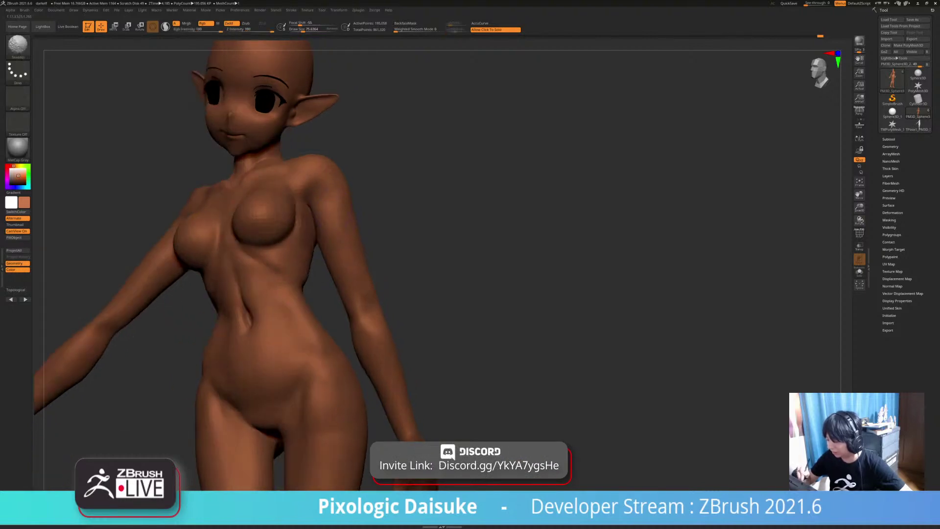
left_click_drag(314, 342, 319, 362, "shift")
right_click_drag(318, 362, 319, 343)
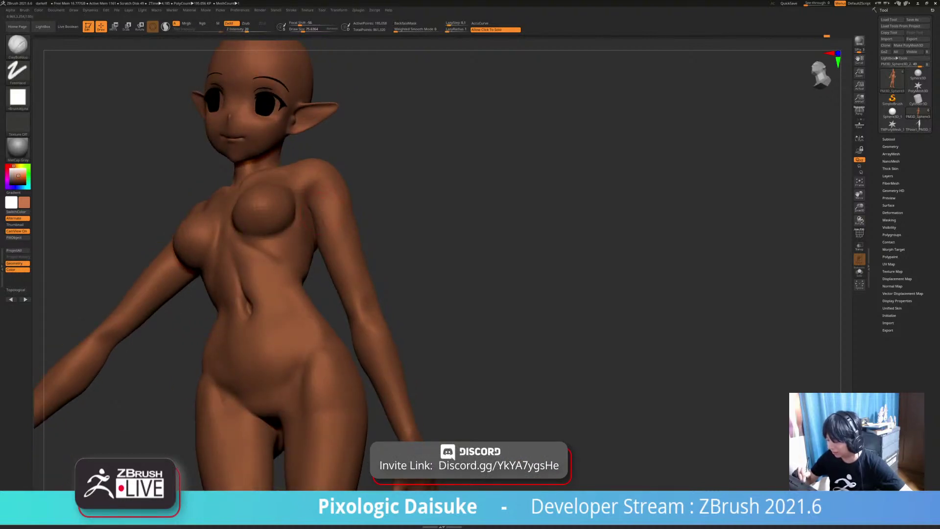
key("shift")
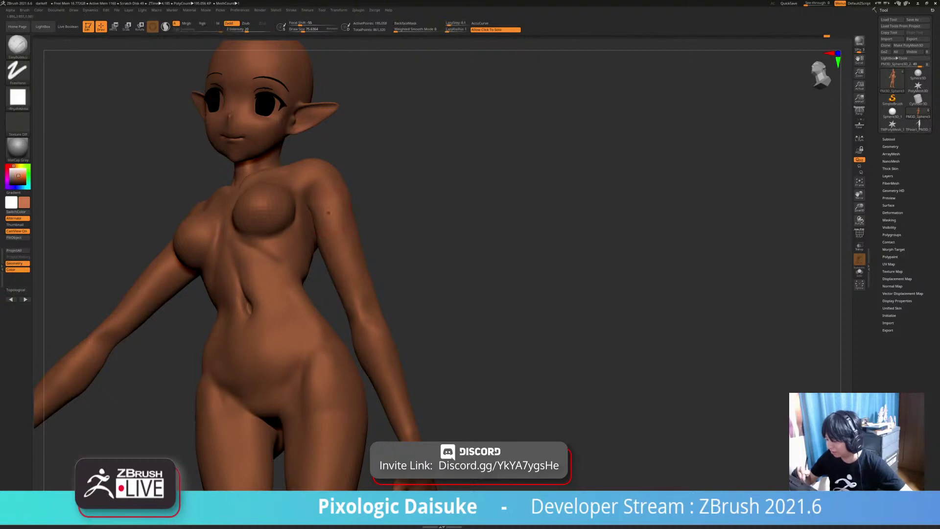
right_click_drag(313, 216, 322, 209)
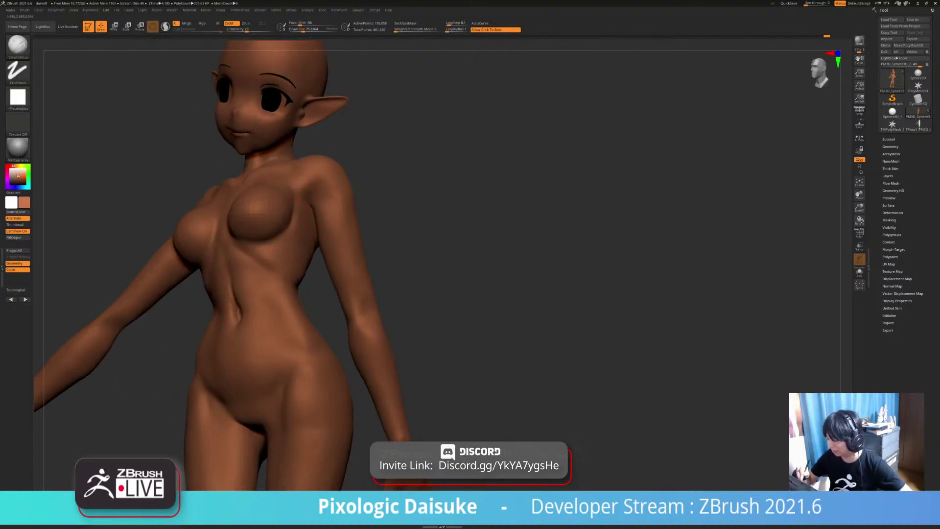
Step: Build up the front of the lowered arm's shoulder and upper arm with ClayBuildup and smooth the strokes
key("shift")
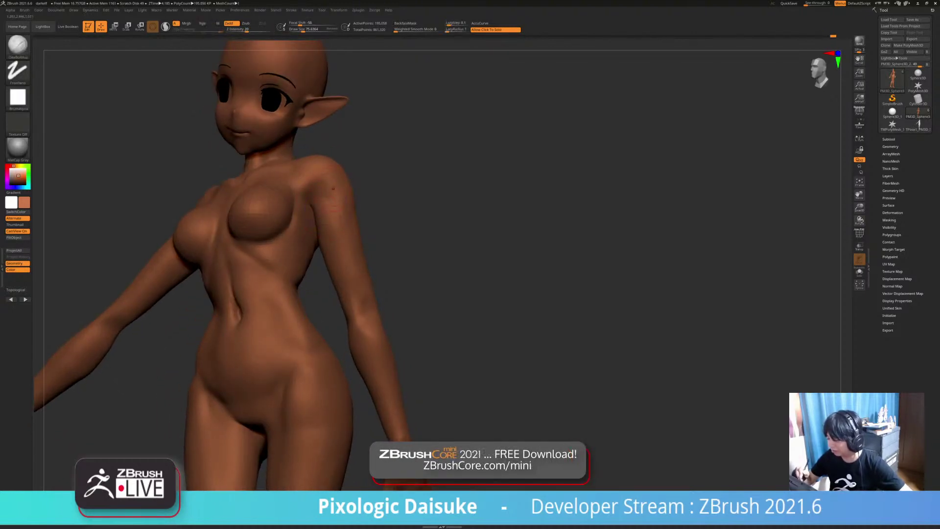
key("shift")
mouse_move(343, 223)
right_mouse_down()
mouse_move(318, 210)
mouse_move(349, 244)
mouse_move(301, 169)
right_mouse_up()
key("shift")
key("shift")
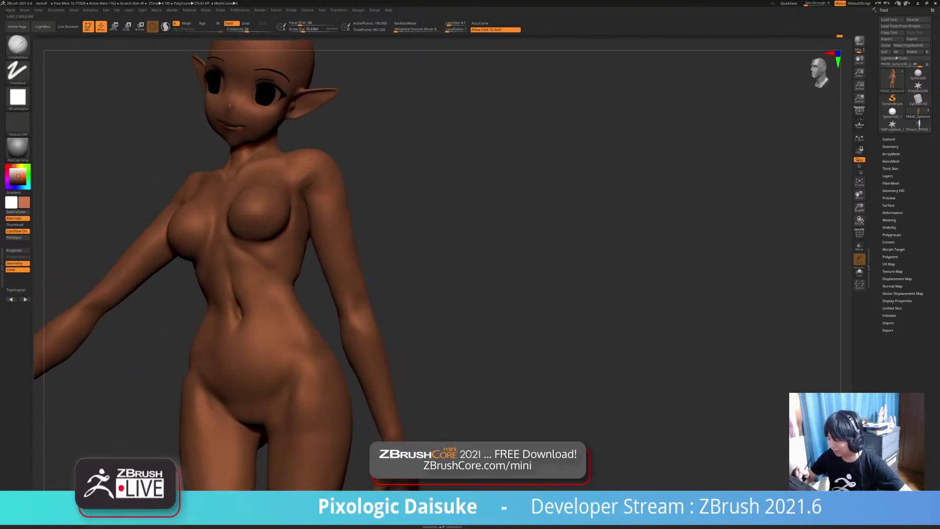
key("shift")
Step: Fill out the back of the lowered arm's shoulder beside the shoulder blade with ClayBuildup and smooth the transition
mouse_move(322, 177)
right_mouse_down("alt")
mouse_move(323, 227)
mouse_move(294, 225)
mouse_move(318, 231)
mouse_move(313, 198)
mouse_move(269, 189)
mouse_move(269, 218)
mouse_move(203, 208)
mouse_move(203, 191)
right_mouse_up("alt")
key("shift")
left_click_drag(321, 228, 318, 243)
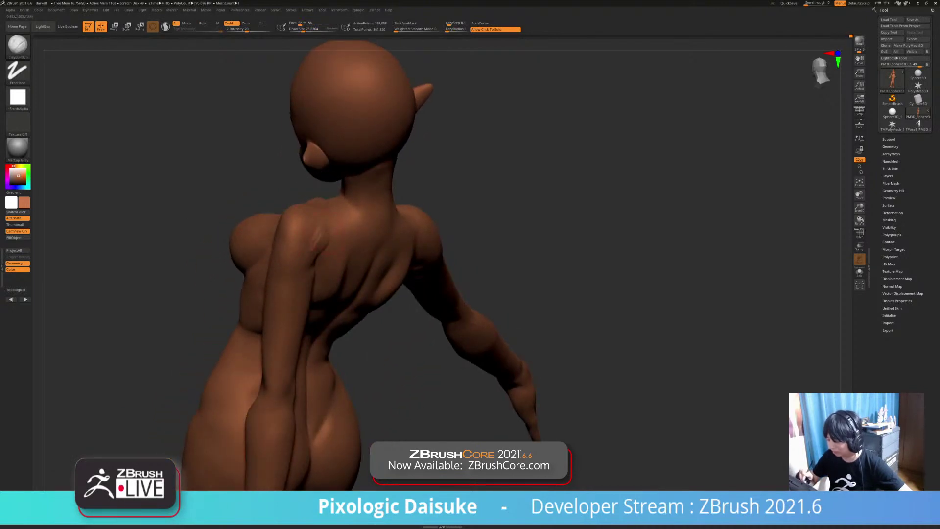
right_click_drag(315, 235, 269, 232)
left_click_drag(314, 219, 321, 234)
mouse_move(269, 233)
right_mouse_down()
mouse_move(314, 235)
mouse_move(318, 203)
right_mouse_up()
left_click_drag(314, 218, 322, 235)
mouse_move(318, 227)
right_mouse_down()
mouse_move(317, 218)
mouse_move(306, 222)
right_mouse_up()
key("shift")
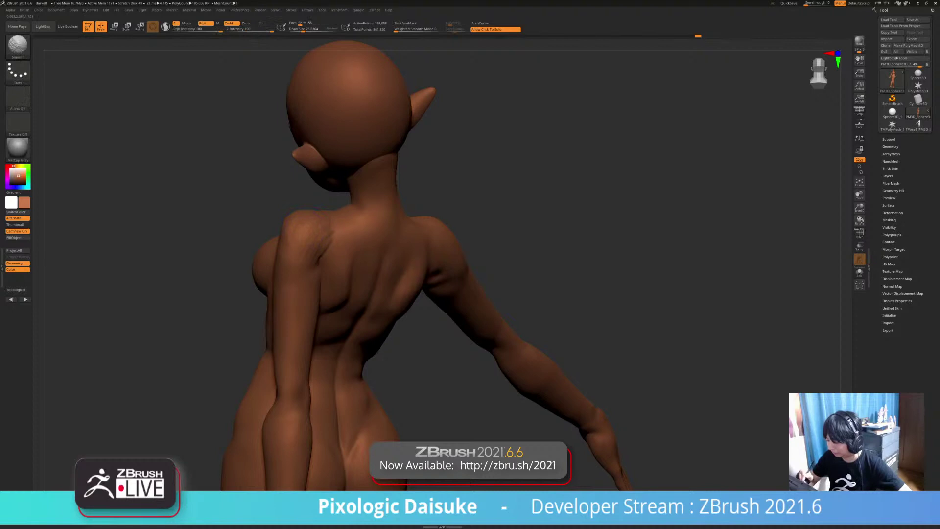
Step: Round off the top and rear of the lowered arm's shoulder with ClayBuildup and smoothing
left_click_drag(607, 254, 582, 220)
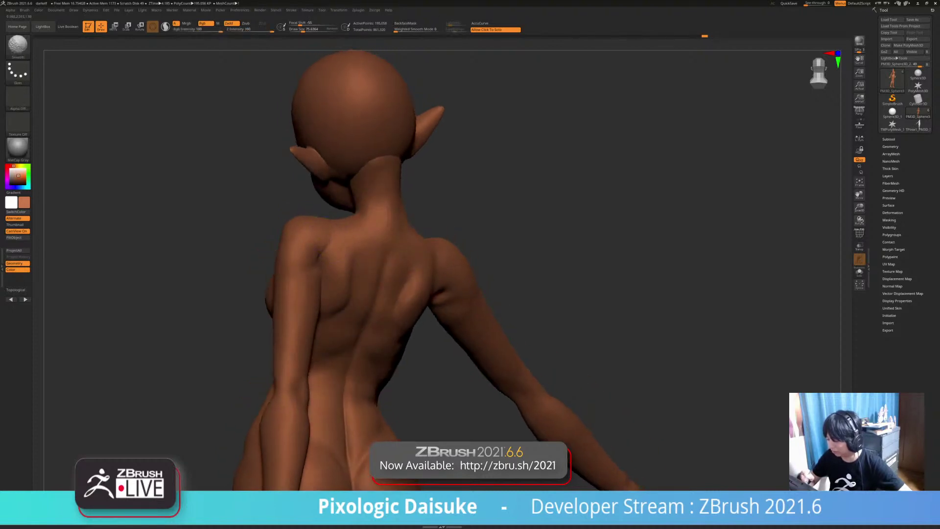
left_click_drag(607, 255, 593, 215, "alt")
left_click_drag(539, 274, 612, 270)
left_click_drag(563, 245, 573, 294, "alt")
left_click_drag(514, 274, 651, 299)
mouse_move(587, 274)
left_mouse_down()
mouse_move(479, 269)
mouse_move(490, 303)
mouse_move(450, 259)
mouse_move(490, 245)
mouse_move(436, 293)
mouse_move(477, 299)
mouse_move(438, 284)
mouse_move(431, 264)
left_mouse_up()
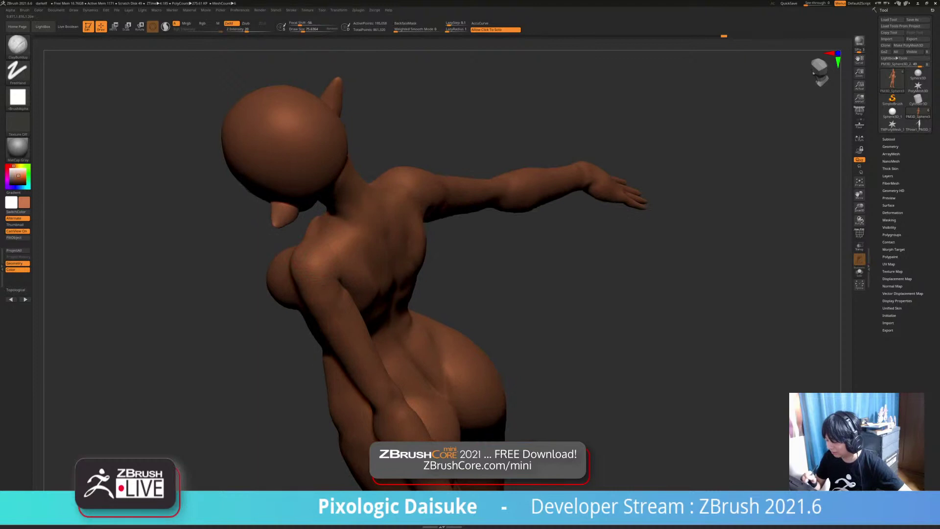
left_click_drag(329, 253, 341, 248)
right_click_drag(372, 250, 336, 260)
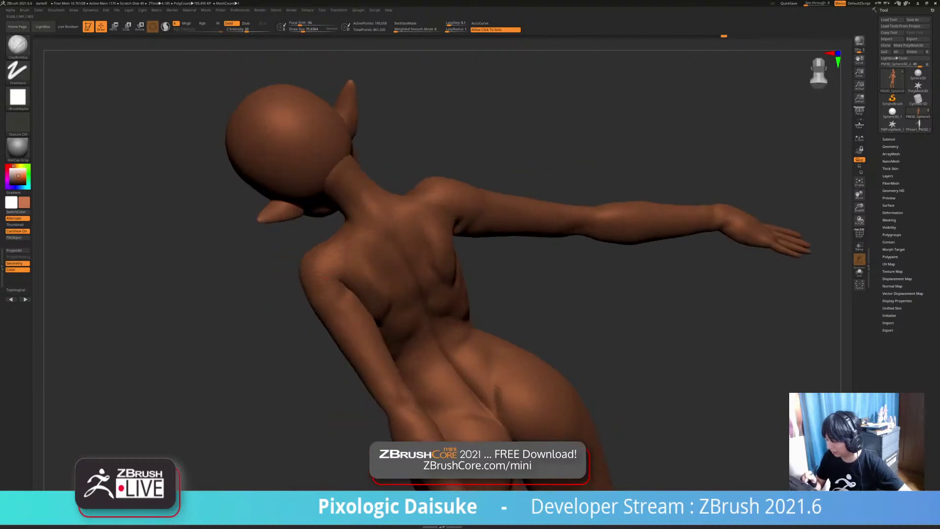
left_click_drag(335, 265, 343, 259)
right_click_drag(338, 259, 347, 245)
key("shift")
right_click_drag(306, 266, 342, 251)
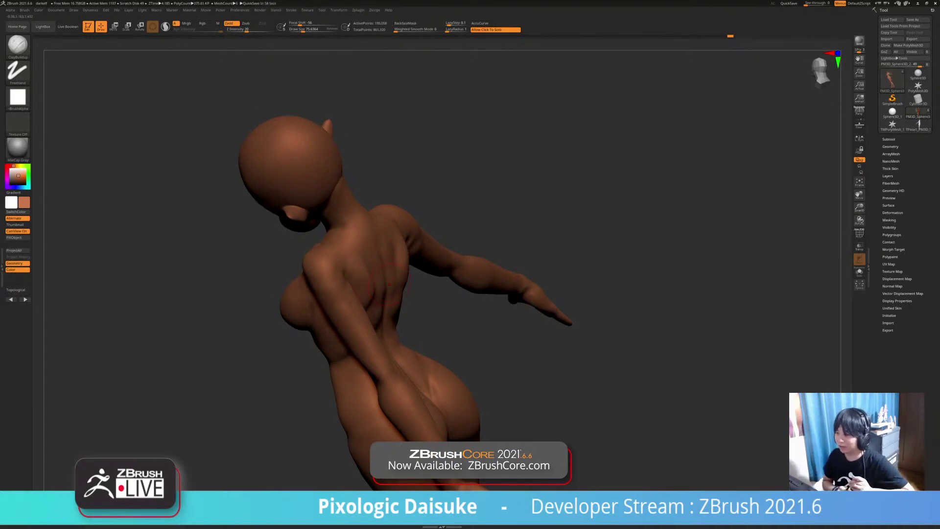
Step: Refine the front of the lowered arm's shoulder near the outer collarbone with ClayBuildup and smoothing
right_click_drag(353, 289, 502, 289)
right_click_drag(501, 289, 502, 319, "ctrl")
right_click_drag(519, 171, 531, 200, "ctrl")
mouse_move(531, 201)
right_mouse_down("alt")
mouse_move(413, 239)
mouse_move(372, 235)
mouse_move(391, 235)
mouse_move(387, 245)
right_mouse_up("alt")
left_click_drag(382, 239, 392, 249, "shift")
right_click_drag(389, 274, 389, 244)
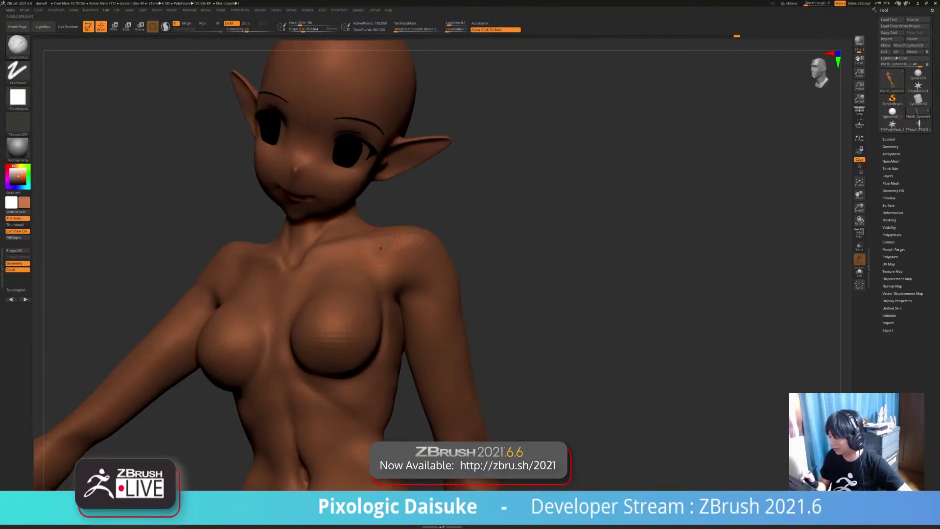
key("shift")
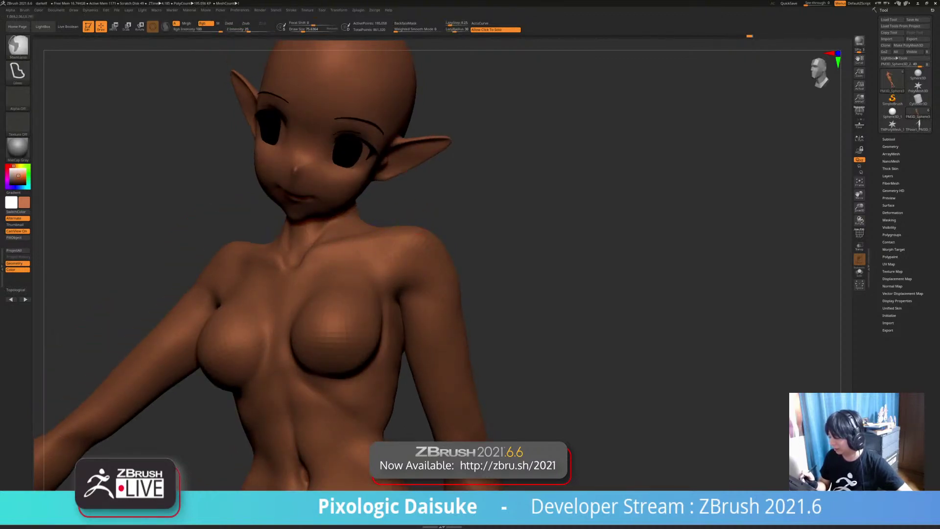
mouse_move(390, 245)
right_mouse_down()
mouse_move(416, 238)
mouse_move(382, 236)
right_mouse_up()
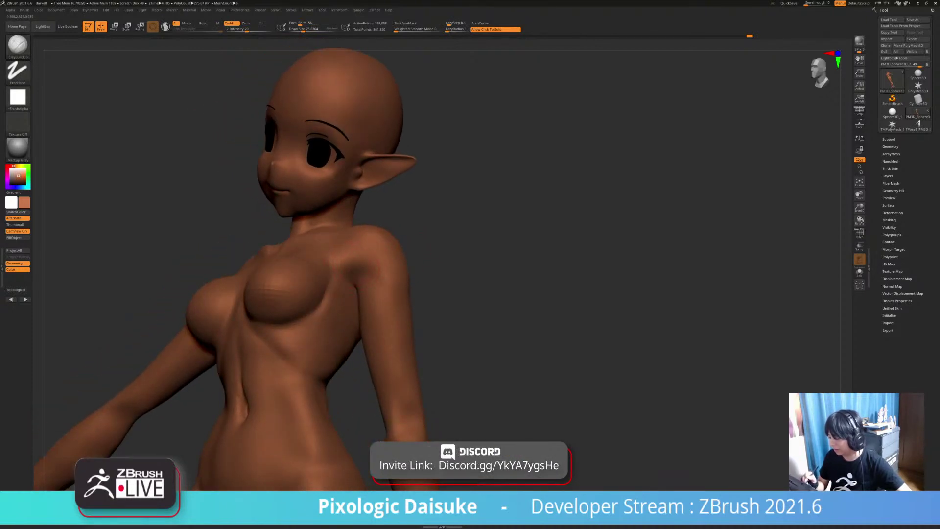
key("shift")
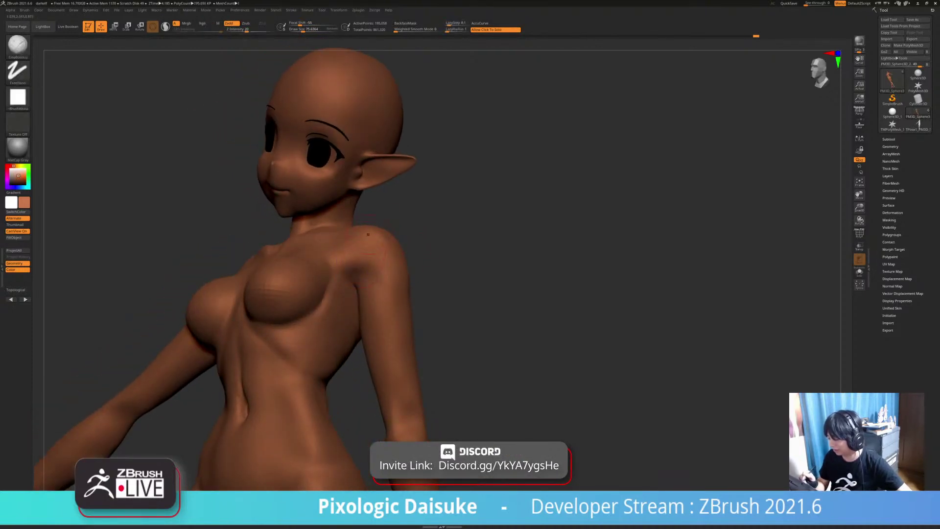
Step: Carve the armpit crease between the chest and the lowered arm with the DamStandard brush
key("b")
key("d")
key("s")
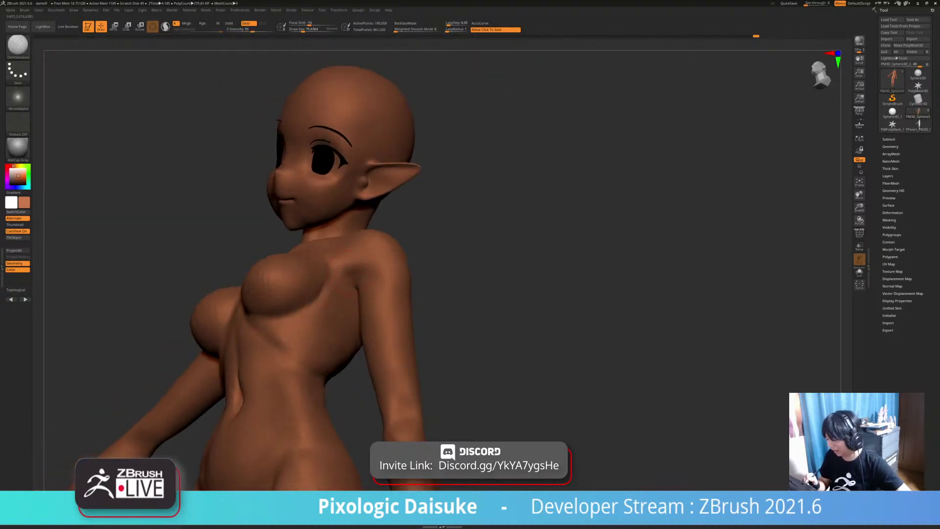
key("shift")
left_click_drag(460, 274, 489, 292)
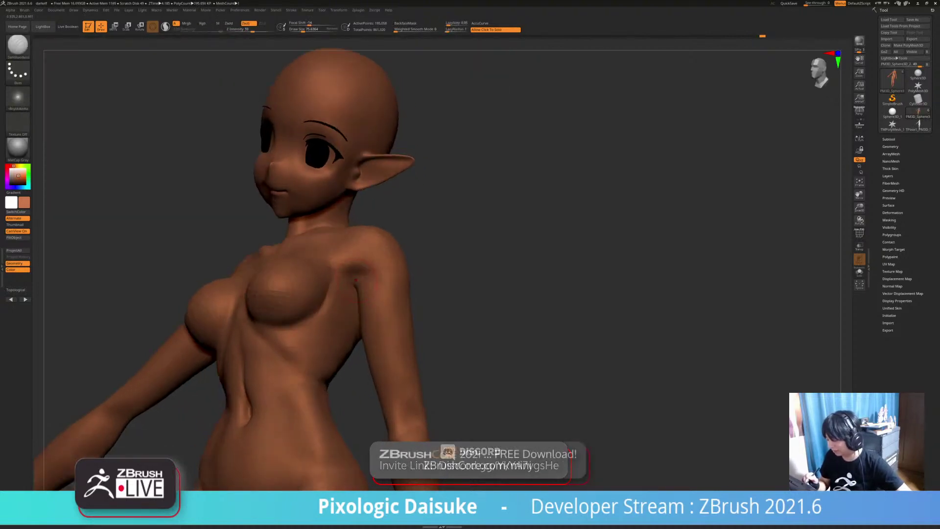
key("shift")
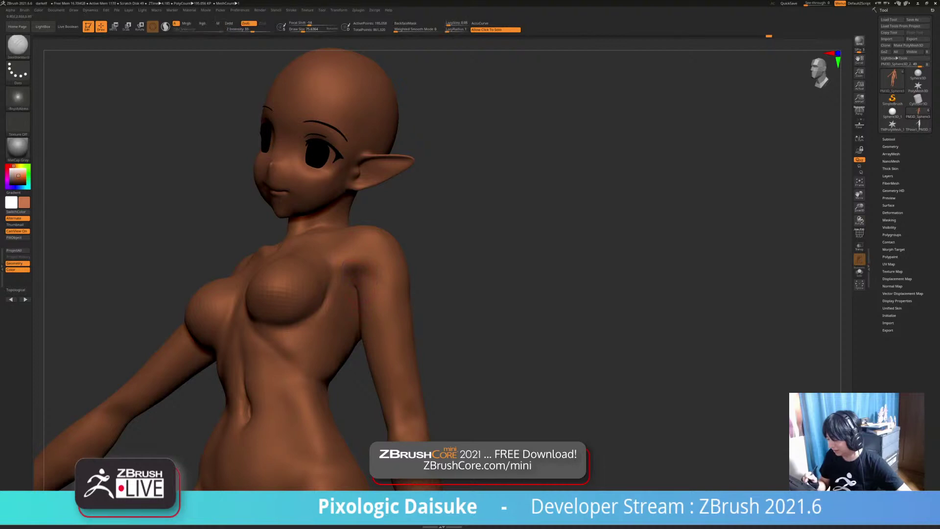
Step: Extend the armpit crease up into the front of the shoulder and smooth its edges
mouse_move(355, 285)
right_mouse_down()
mouse_move(363, 273)
mouse_move(366, 292)
mouse_move(379, 266)
mouse_move(370, 272)
mouse_move(398, 277)
mouse_move(386, 255)
right_mouse_up()
key("shift")
key("shift")
mouse_move(389, 290)
right_mouse_down()
mouse_move(409, 298)
mouse_move(364, 271)
mouse_move(374, 273)
right_mouse_up()
key("shift")
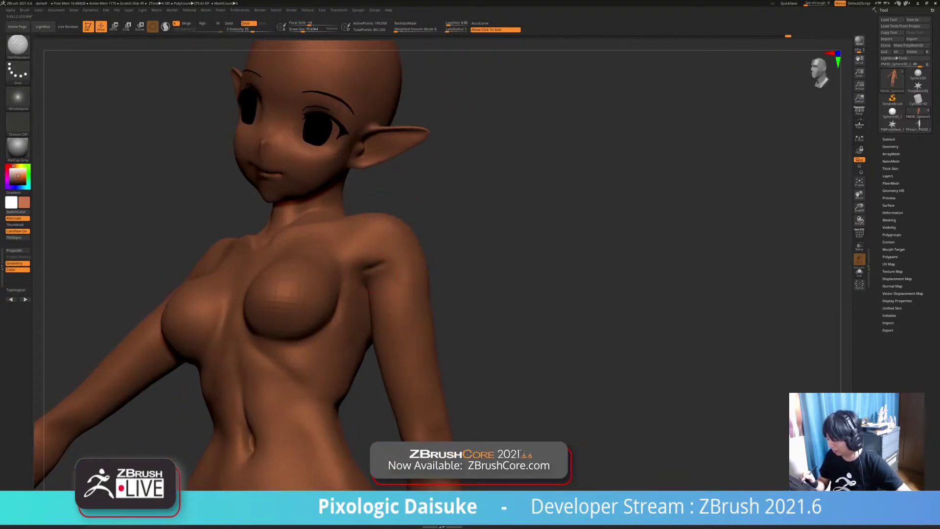
left_click_drag(376, 266, 375, 278, "shift")
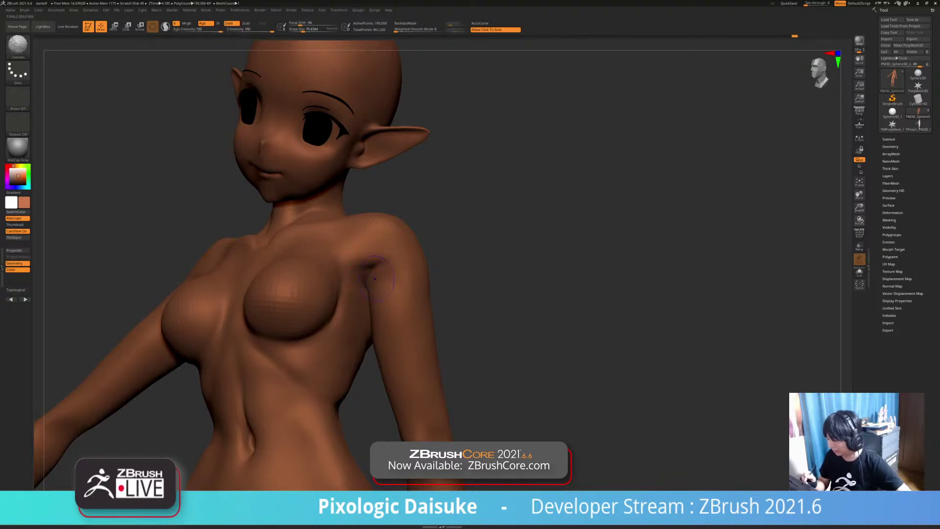
mouse_move(385, 259)
right_mouse_down()
mouse_move(406, 261)
mouse_move(374, 280)
mouse_move(421, 216)
right_mouse_up()
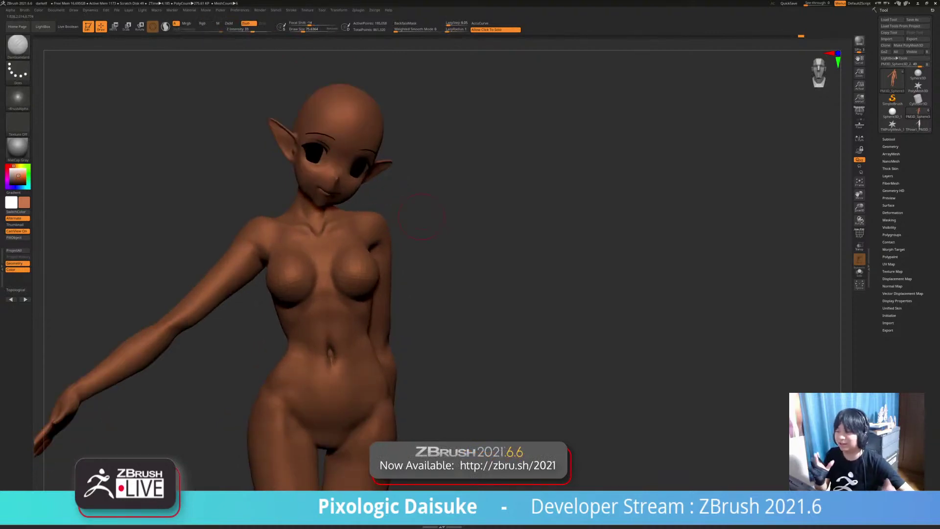
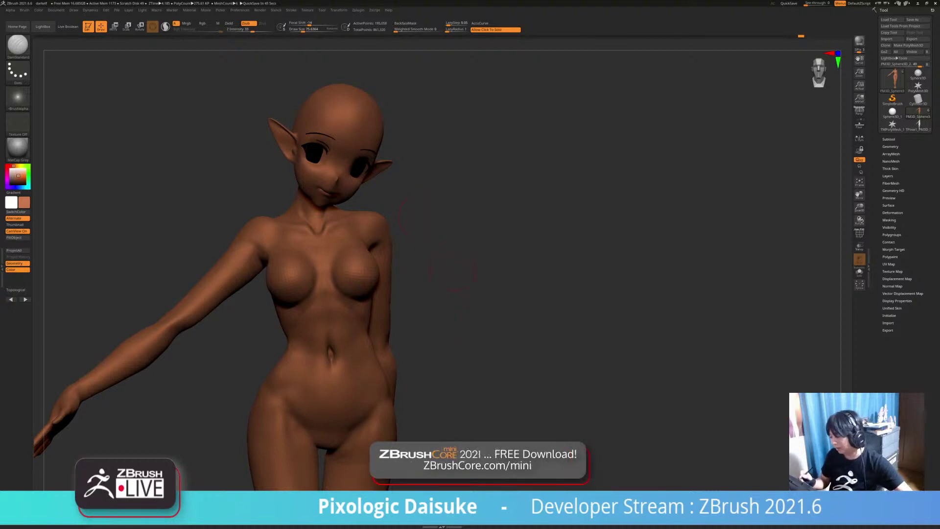
Step: Select the head subtool, choose the SnakeHook brush, and activate symmetry with posable symmetry
left_click_drag(452, 268, 434, 284)
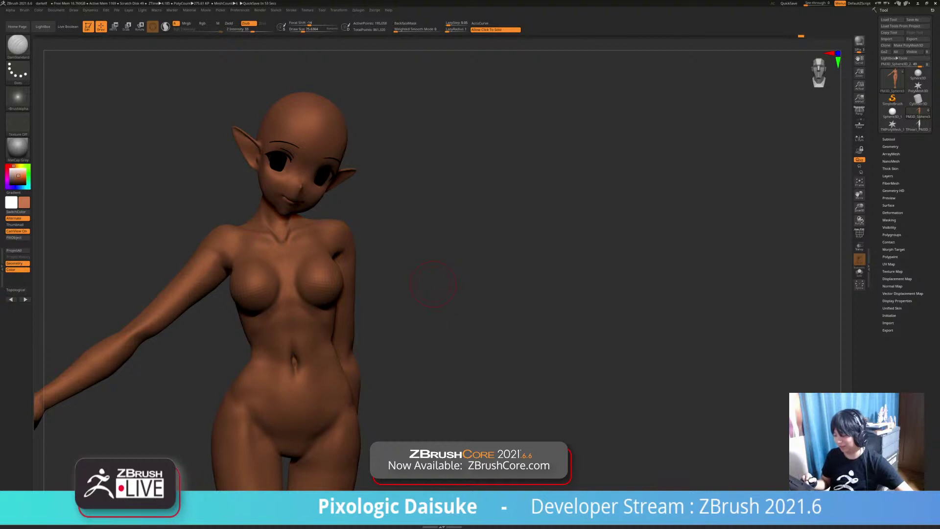
left_click_drag(434, 284, 498, 325)
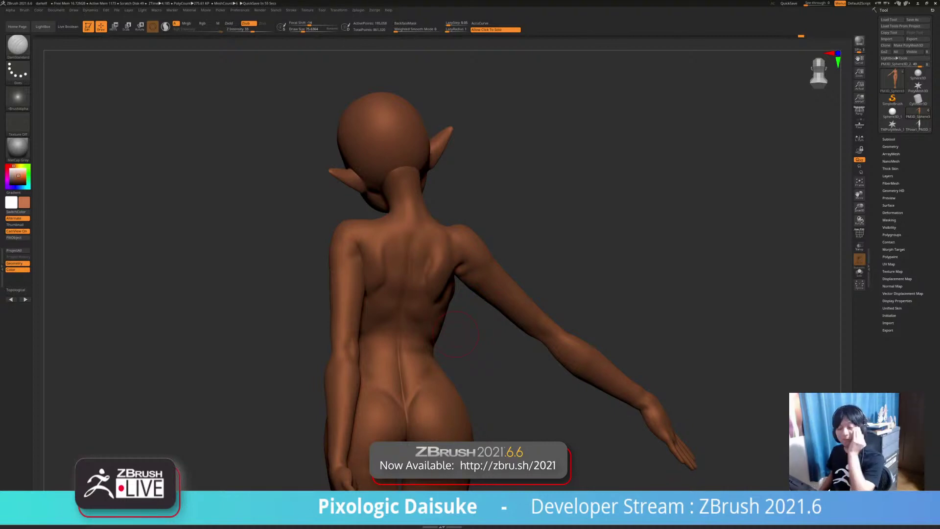
mouse_move(458, 335)
left_mouse_down()
mouse_move(651, 332)
mouse_move(629, 363)
left_mouse_up()
left_click(361, 147, "alt")
key("b")
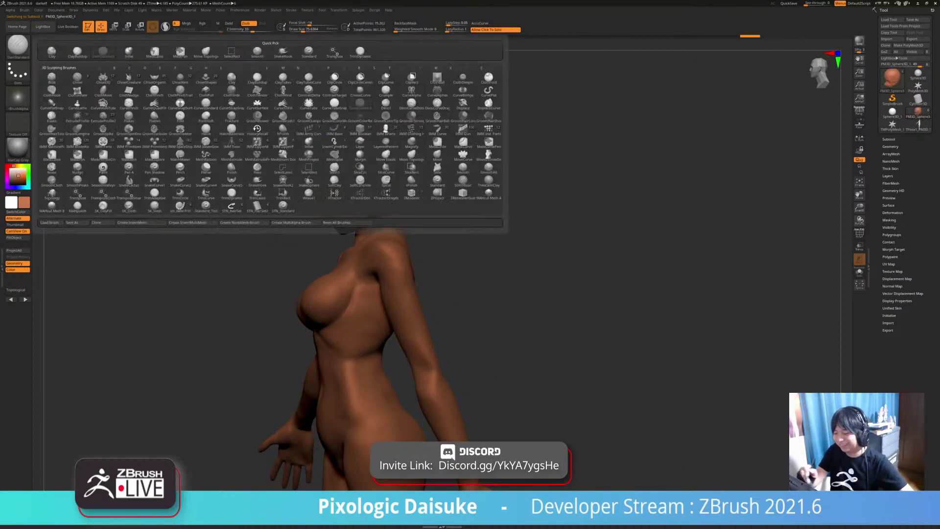
left_click(282, 51)
mouse_move(480, 210)
left_mouse_down("alt")
mouse_move(482, 245)
mouse_move(435, 271)
left_mouse_up("alt")
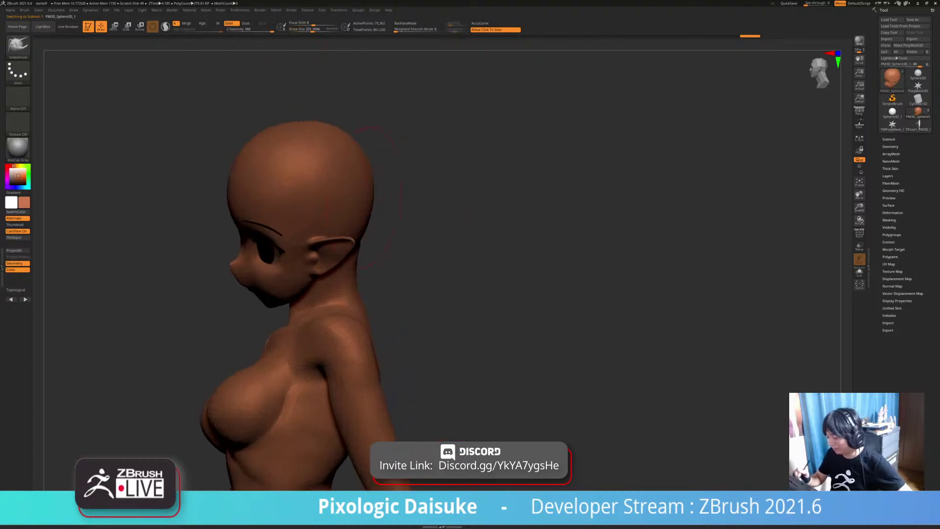
left_click(338, 9)
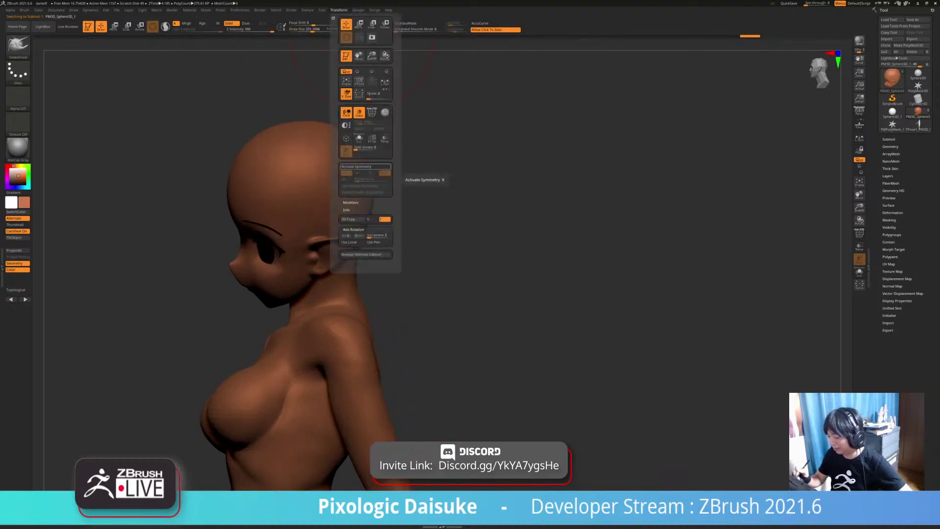
left_click(365, 167)
left_click(365, 186)
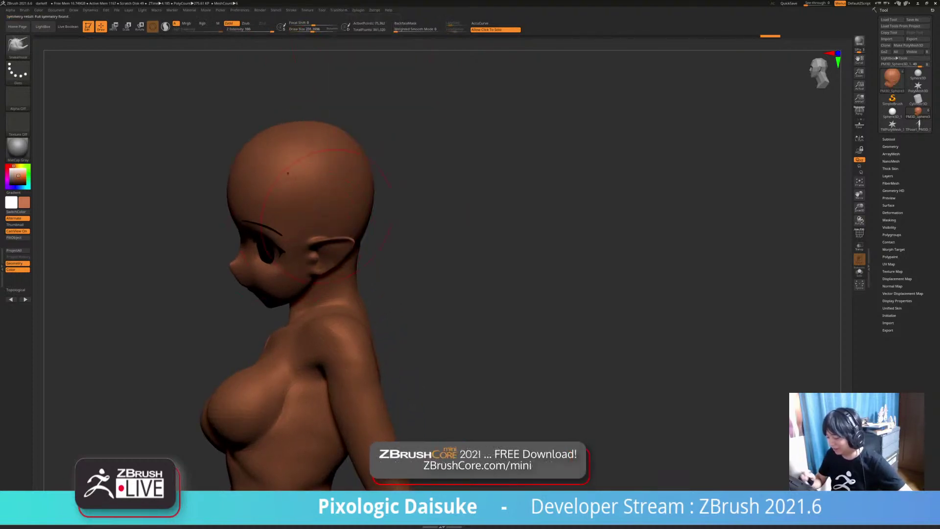
Step: Reshape the back of the skull's profile above the neck with the SnakeHook brush
mouse_move(495, 255)
left_mouse_down()
mouse_move(431, 255)
mouse_move(453, 244)
left_mouse_up()
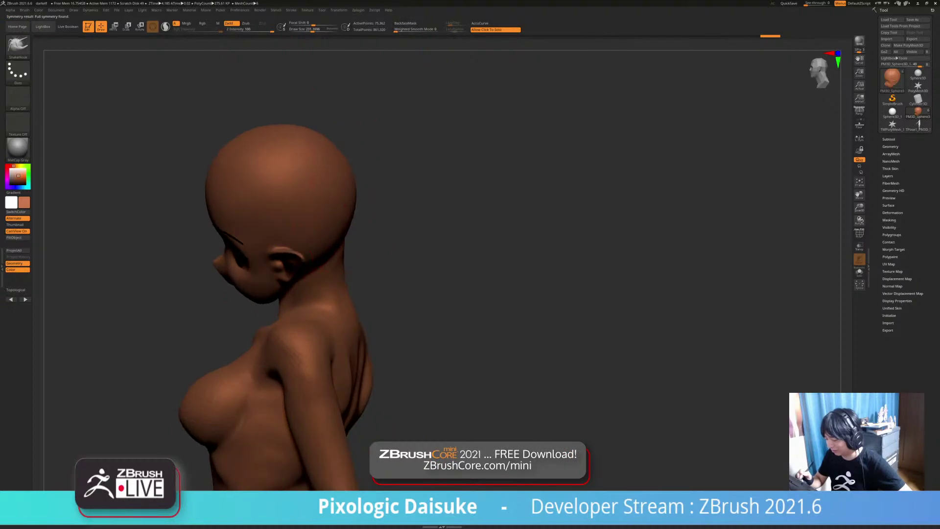
right_click_drag(336, 191, 341, 174)
left_click_drag(356, 216, 351, 217)
right_click_drag(352, 221, 354, 208)
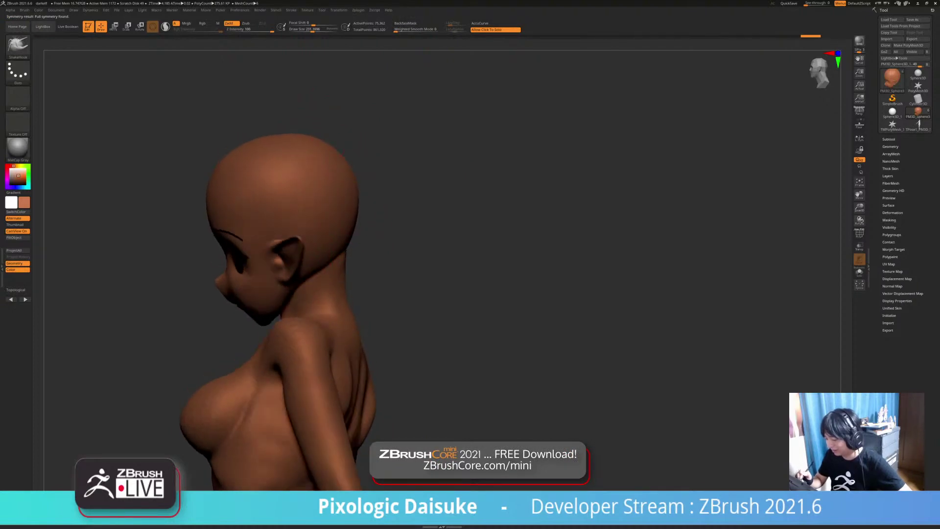
left_click_drag(357, 223, 352, 225)
right_click_drag(351, 225, 340, 208)
left_click_drag(349, 236, 354, 240)
right_click_drag(354, 240, 375, 234)
left_click_drag(370, 216, 370, 218)
Step: Adjust the skull's outline as seen from above and behind with the SnakeHook brush
mouse_move(370, 218)
right_mouse_down()
mouse_move(416, 250)
mouse_move(420, 267)
right_mouse_up()
left_click_drag(339, 164, 341, 169)
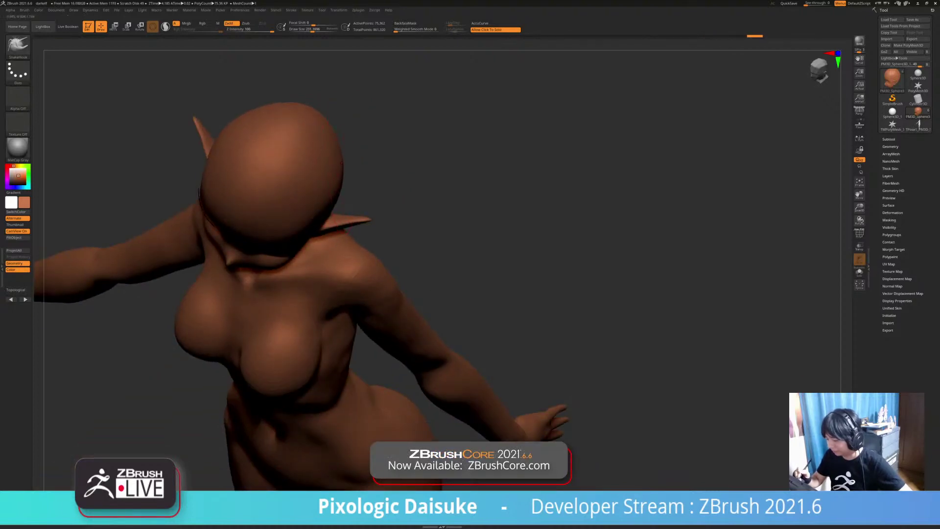
right_click_drag(340, 169, 367, 152)
left_click_drag(340, 160, 342, 164)
right_click_drag(342, 164, 421, 260)
left_click_drag(359, 234, 364, 239)
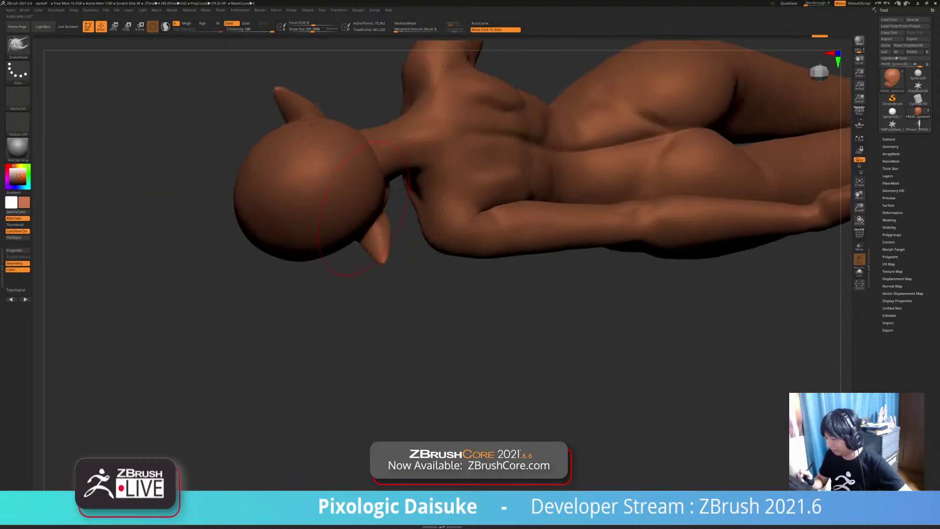
right_click_drag(363, 239, 340, 253)
left_click_drag(331, 263, 328, 267)
mouse_move(328, 267)
right_mouse_down()
mouse_move(306, 274)
mouse_move(318, 333)
right_mouse_up()
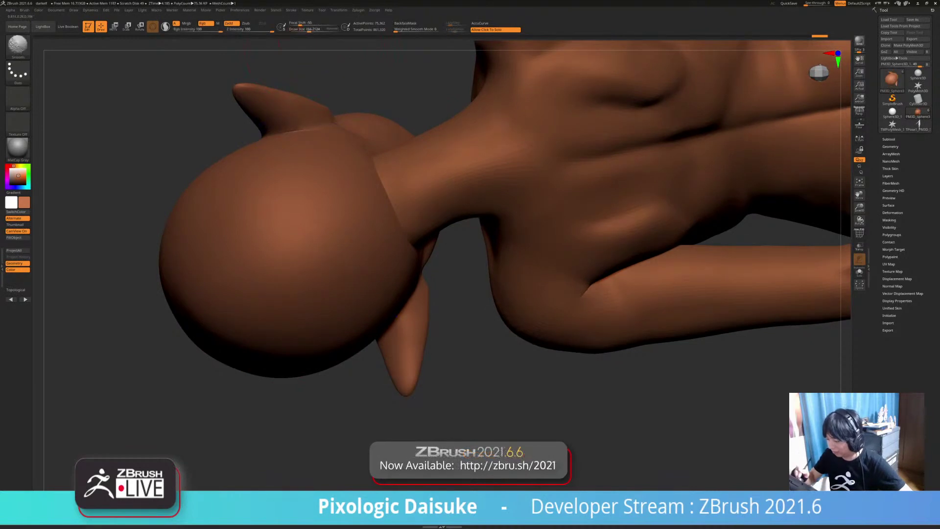
Step: Smooth the reshaped surface at the back and sides of the head
left_click_drag(321, 153, 338, 162, "shift")
right_click_drag(338, 161, 328, 120, "ctrl")
mouse_move(303, 193)
right_mouse_down()
mouse_move(292, 206)
mouse_move(285, 160)
mouse_move(297, 200)
mouse_move(275, 196)
mouse_move(284, 215)
mouse_move(272, 274)
right_mouse_up()
mouse_move(274, 238)
right_mouse_down()
mouse_move(283, 147)
mouse_move(255, 117)
mouse_move(251, 93)
right_mouse_up()
right_click_drag(184, 219, 208, 220)
mouse_move(239, 248)
left_mouse_down("shift")
mouse_move(269, 227)
mouse_move(260, 240)
left_mouse_up("shift")
mouse_move(255, 259)
right_mouse_down()
mouse_move(259, 211)
mouse_move(333, 240)
mouse_move(339, 213)
right_mouse_up()
mouse_move(339, 245)
right_mouse_down("alt")
mouse_move(411, 189)
mouse_move(437, 189)
right_mouse_up("alt")
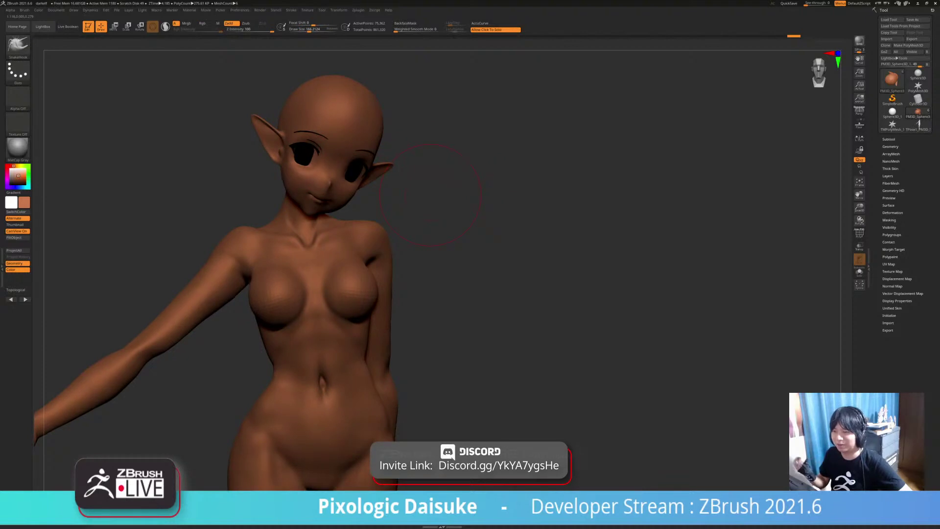
Step: Select the body subtool and switch to the DamStandard brush
left_click(339, 10)
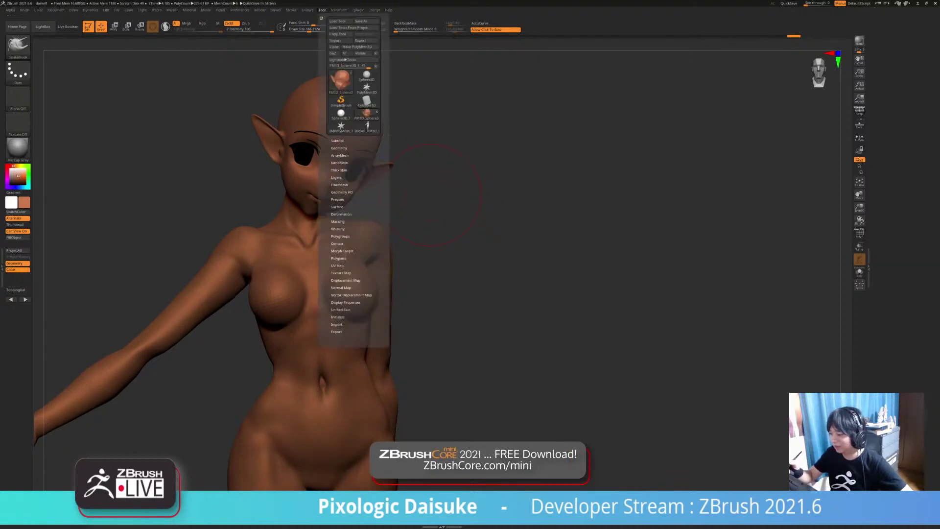
left_click_drag(334, 196, 335, 154)
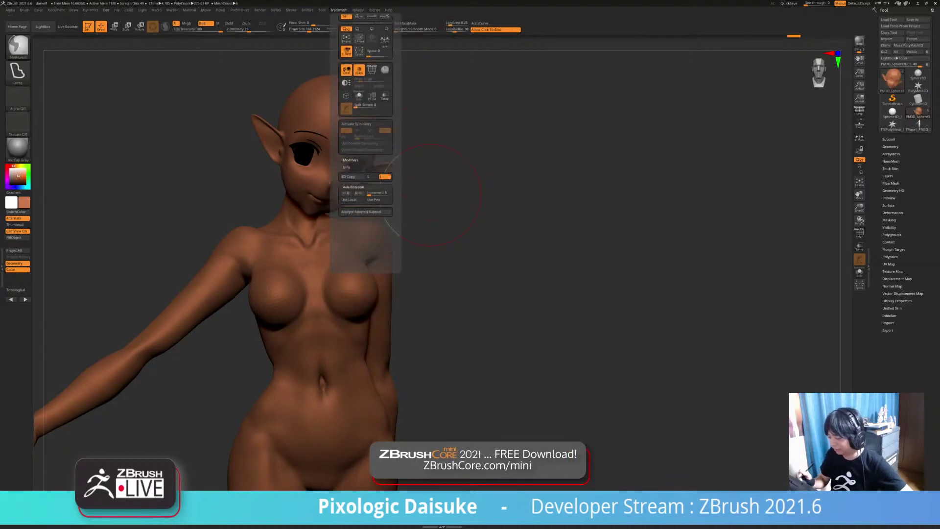
right_click_drag(357, 298, 313, 265)
left_click(326, 252, "alt")
key("b")
key("d")
key("s")
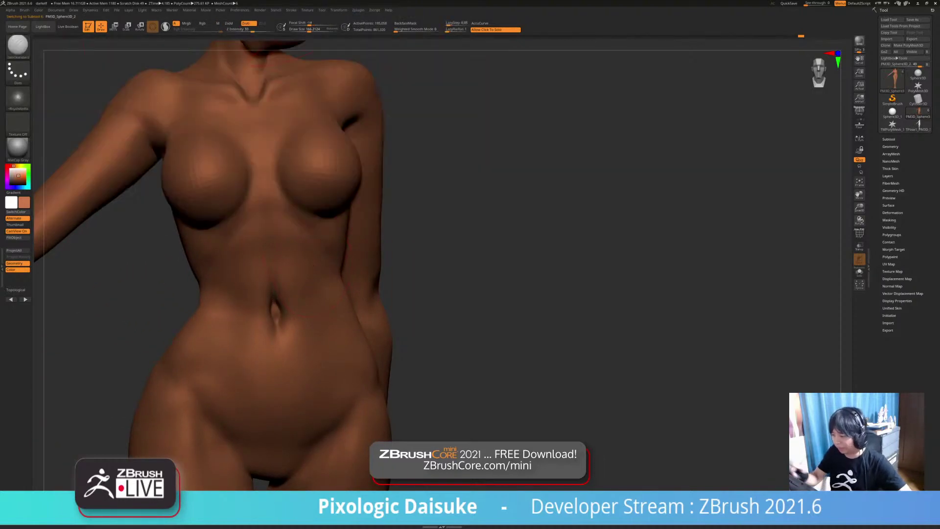
Step: Refine the abdomen's midline and the rib cage edges below the breasts with a smaller DamStandard brush and smoothing
right_click_drag(298, 80, 299, 49, "ctrl")
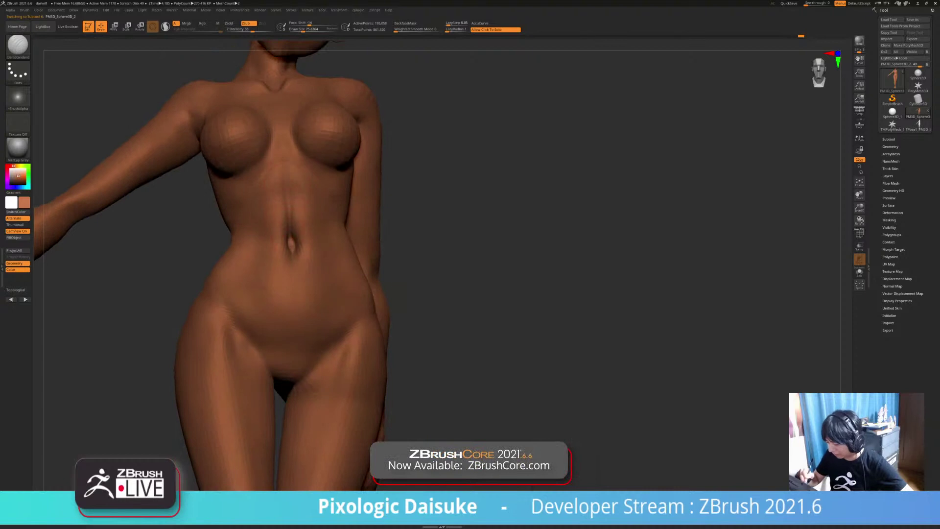
mouse_move(282, 139)
right_mouse_down()
mouse_move(291, 267)
mouse_move(293, 234)
right_mouse_up()
left_click_drag(290, 192, 290, 162, "shift")
mouse_move(281, 125)
right_mouse_down()
mouse_move(294, 162)
mouse_move(259, 184)
mouse_move(255, 218)
right_mouse_up()
left_click_drag(261, 216, 254, 224, "shift")
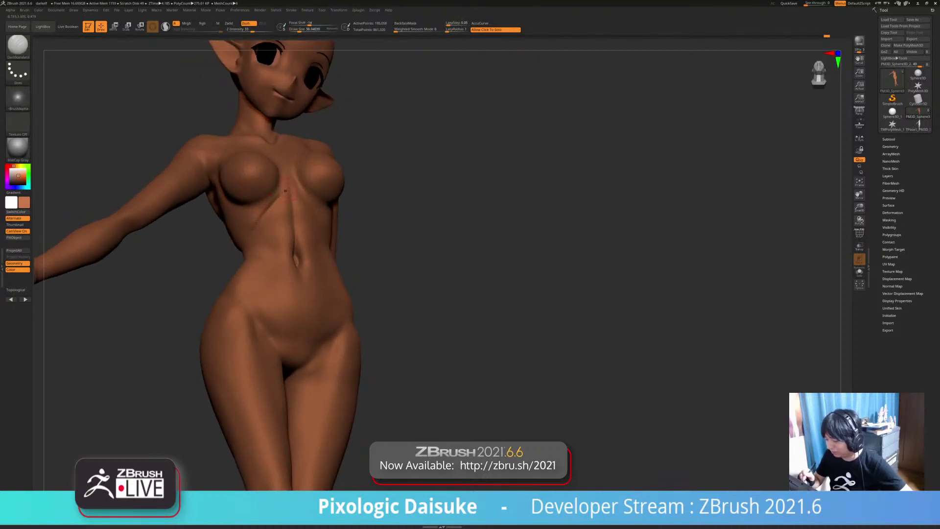
left_click_drag(284, 190, 269, 207, "shift")
mouse_move(298, 196)
right_mouse_down()
mouse_move(274, 198)
mouse_move(294, 211)
mouse_move(308, 195)
mouse_move(346, 294)
mouse_move(343, 275)
right_mouse_up()
Step: Carve the crease where the lower abdomen meets the figure's left thigh with the DamStandard brush
left_click_drag(356, 295, 314, 323)
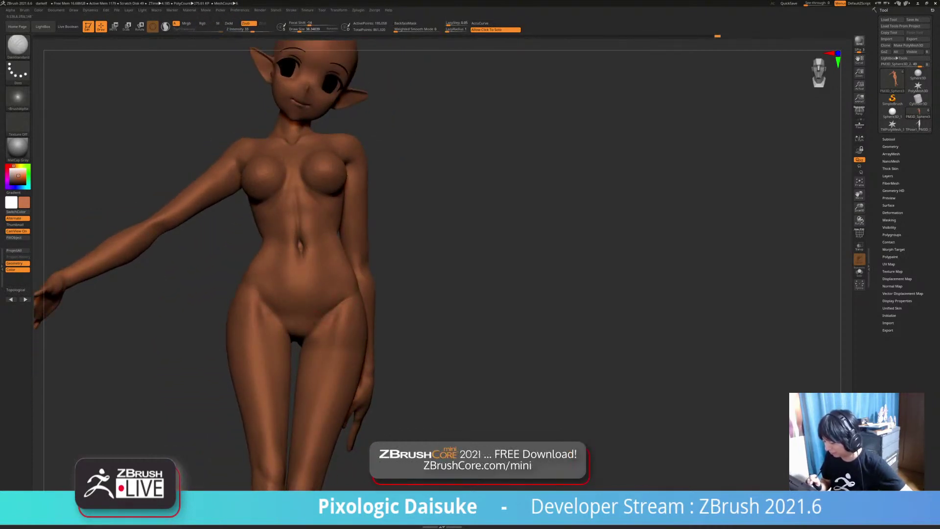
right_click_drag(343, 306, 349, 297)
left_click_drag(358, 295, 327, 316)
right_click_drag(342, 309, 343, 294)
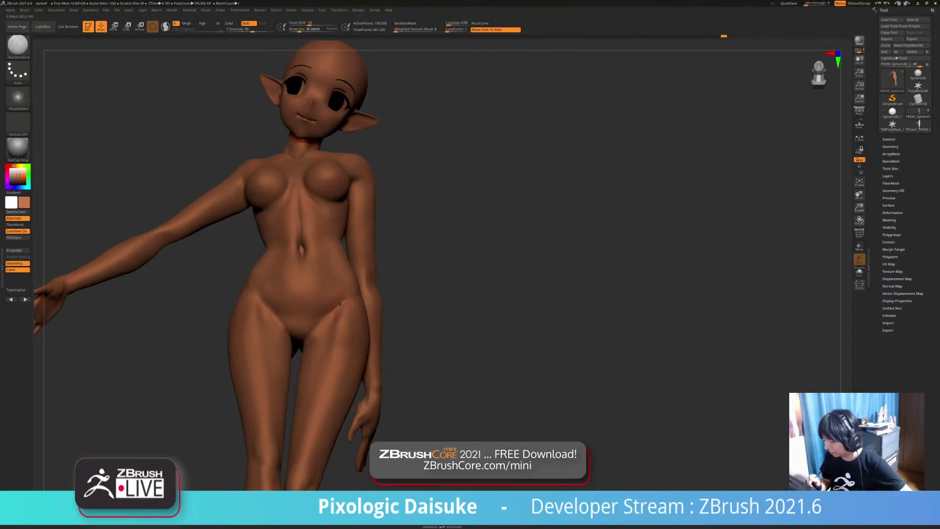
right_click_drag(343, 295, 342, 306)
Step: Smooth the groin creases and the surrounding lower abdomen and upper thighs
left_click_drag(281, 314, 271, 293, "shift")
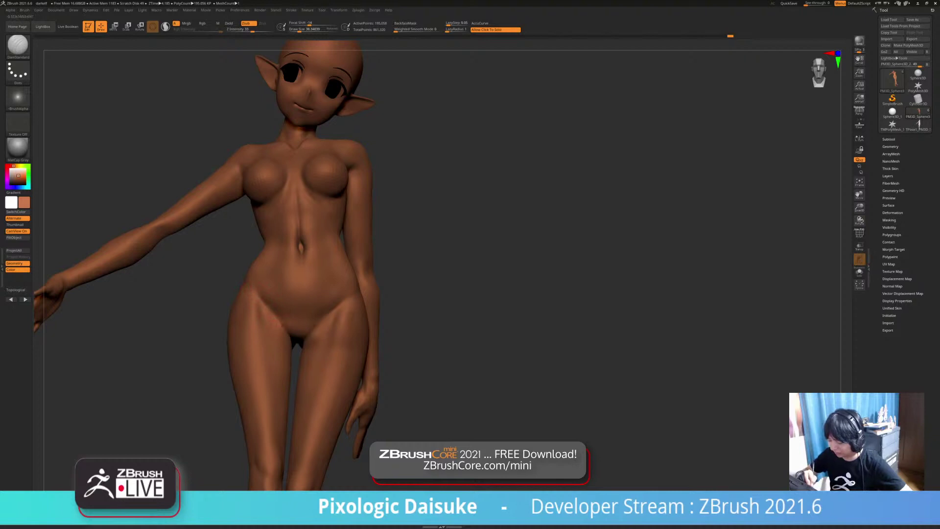
mouse_move(283, 325)
right_mouse_down()
mouse_move(274, 313)
mouse_move(293, 344)
right_mouse_up()
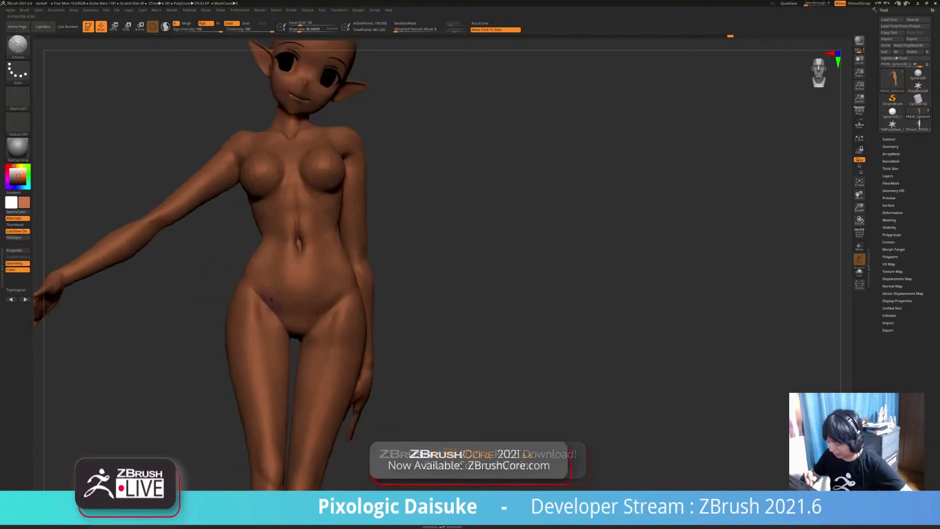
left_click_drag(318, 318, 328, 329, "shift")
right_click_drag(283, 320, 280, 309)
right_click_drag(368, 288, 367, 268)
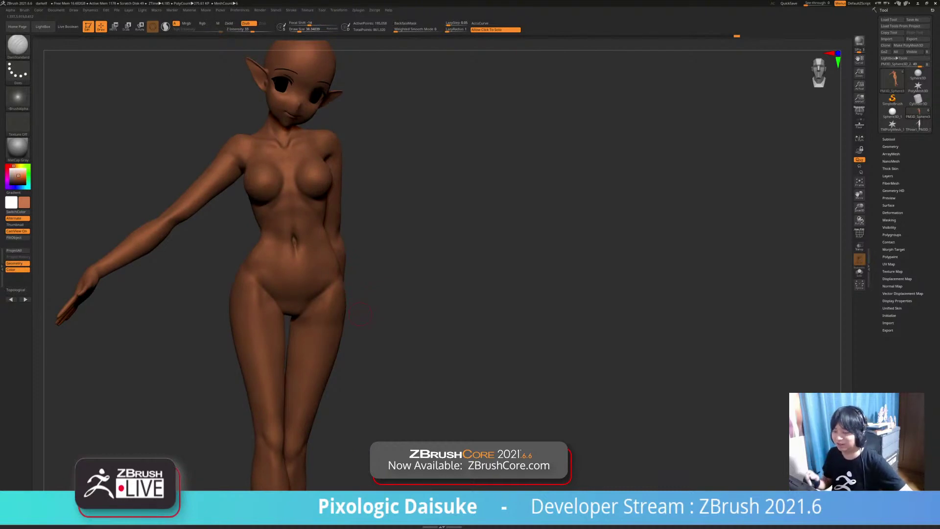
mouse_move(361, 313)
right_mouse_down("alt")
mouse_move(367, 211)
mouse_move(357, 298)
mouse_move(372, 307)
mouse_move(334, 316)
right_mouse_up("alt")
left_click_drag(275, 323, 283, 321, "shift")
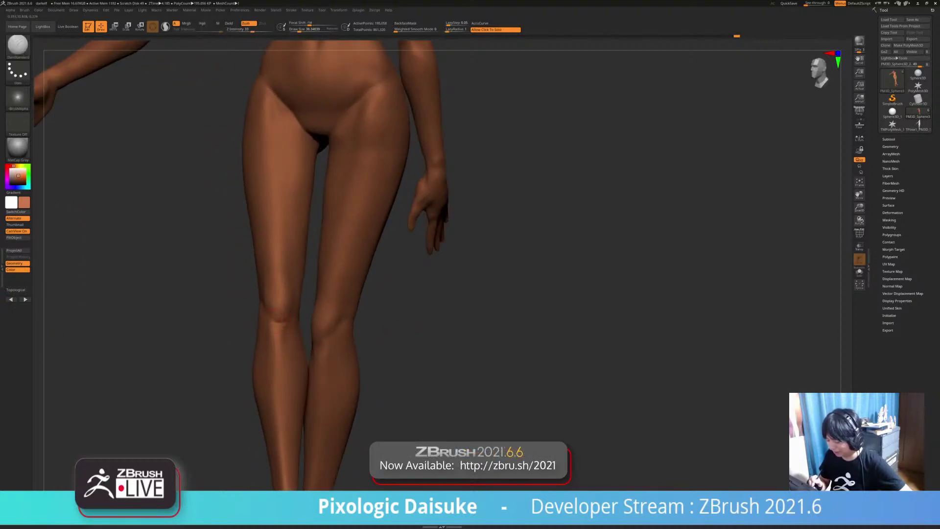
Step: Define and smooth the surface around and just below the front of the knees
mouse_move(306, 320)
right_mouse_down()
mouse_move(314, 296)
mouse_move(337, 298)
mouse_move(267, 313)
mouse_move(264, 304)
mouse_move(276, 318)
mouse_move(266, 326)
mouse_move(286, 319)
mouse_move(290, 300)
right_mouse_up()
key("shift")
key("shift")
mouse_move(292, 336)
right_mouse_down("alt")
mouse_move(270, 359)
mouse_move(291, 325)
mouse_move(321, 220)
right_mouse_up("alt")
mouse_move(309, 259)
right_mouse_down("ctrl")
mouse_move(321, 290)
mouse_move(314, 270)
mouse_move(301, 267)
right_mouse_up("ctrl")
right_click_drag(301, 267, 305, 285, "ctrl")
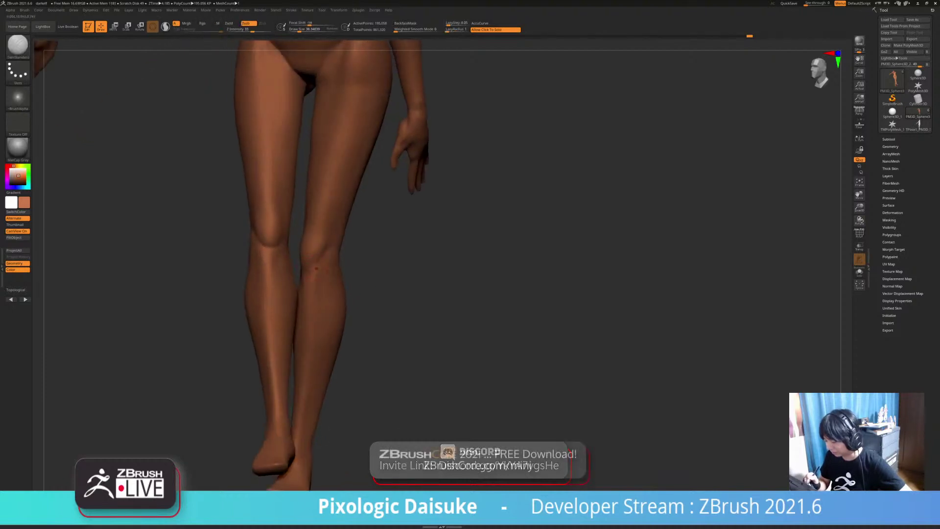
left_click_drag(310, 273, 323, 259, "shift")
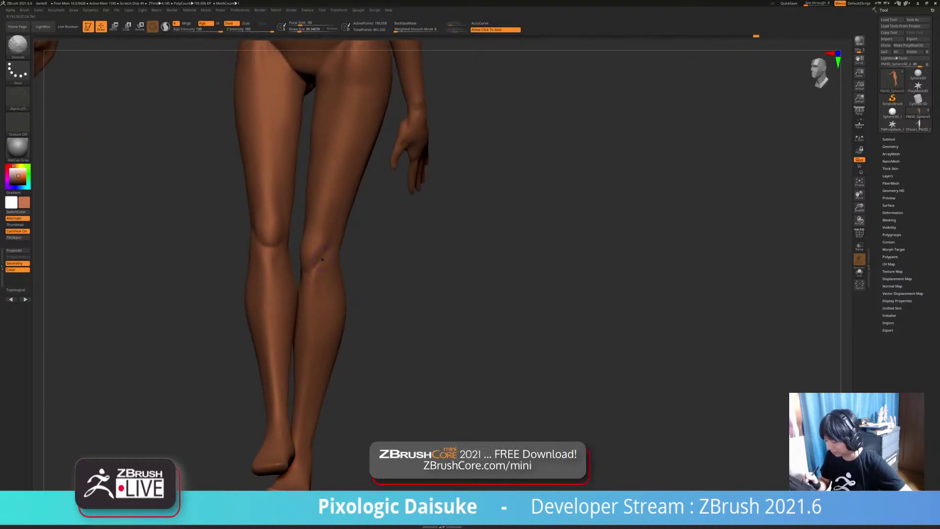
mouse_move(333, 313)
right_mouse_down("ctrl")
mouse_move(341, 277)
mouse_move(372, 289)
mouse_move(371, 313)
mouse_move(368, 275)
mouse_move(360, 323)
mouse_move(438, 320)
mouse_move(357, 320)
mouse_move(363, 338)
mouse_move(416, 338)
mouse_move(411, 308)
mouse_move(345, 309)
right_mouse_up("ctrl")
right_click_drag(345, 309, 341, 270, "alt")
mouse_move(413, 278)
right_mouse_down()
mouse_move(369, 280)
mouse_move(370, 253)
mouse_move(349, 249)
mouse_move(442, 269)
mouse_move(431, 265)
mouse_move(431, 275)
right_mouse_up()
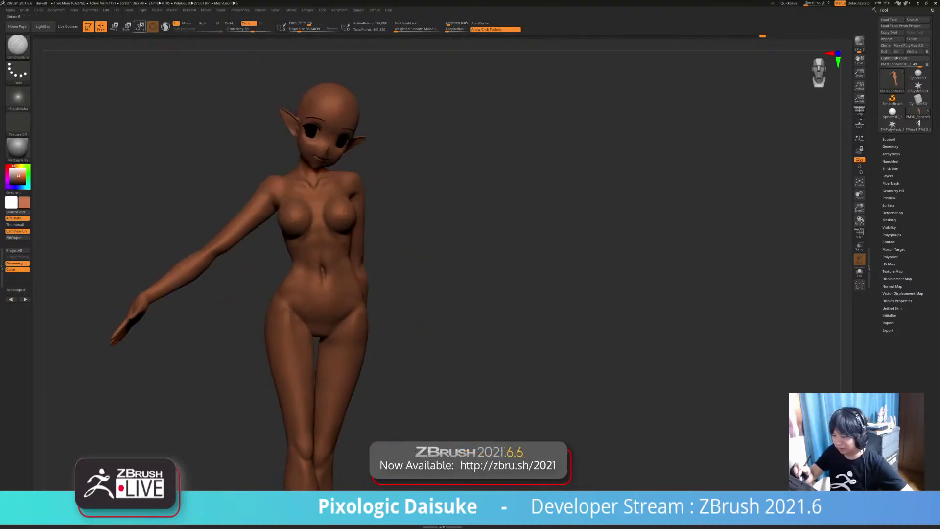
Step: Set the rotate gizmo to transpose all selected subtools, mask the body from the waist down, and lower its subdivision level
key("r")
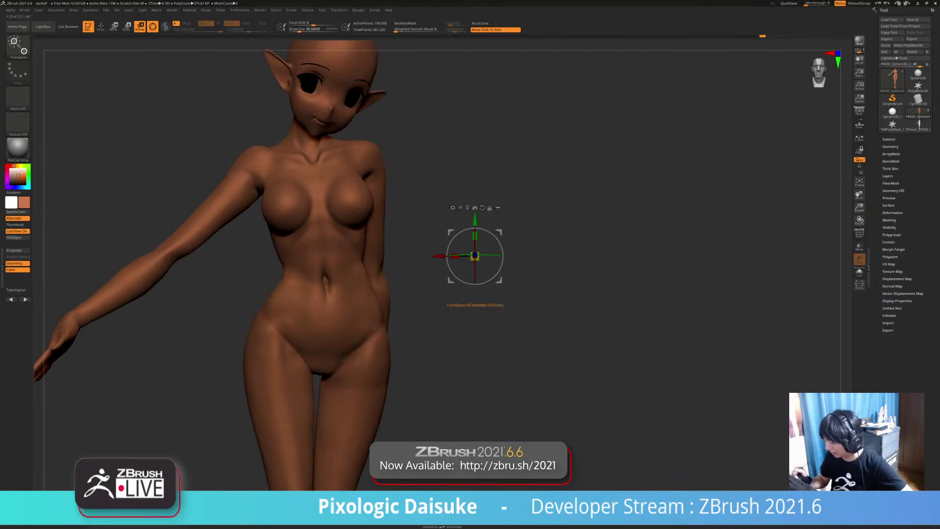
left_click(498, 208)
left_click_drag(325, 281, 323, 262, "ctrl")
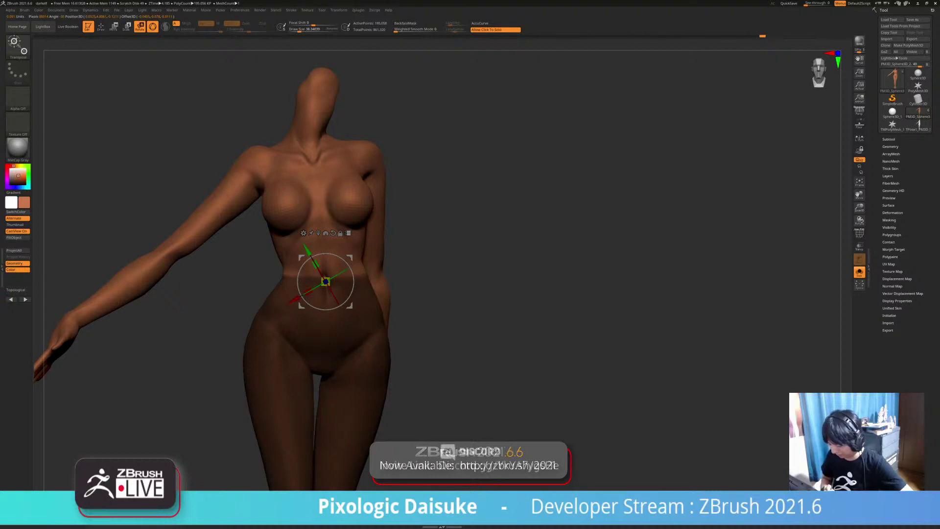
key("shift+d")
key("ctrl+i")
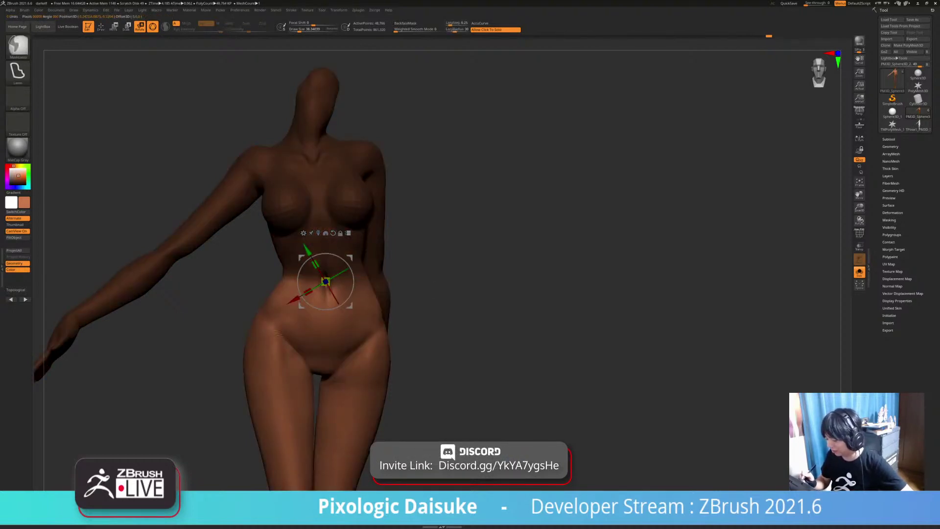
key("ctrl+i")
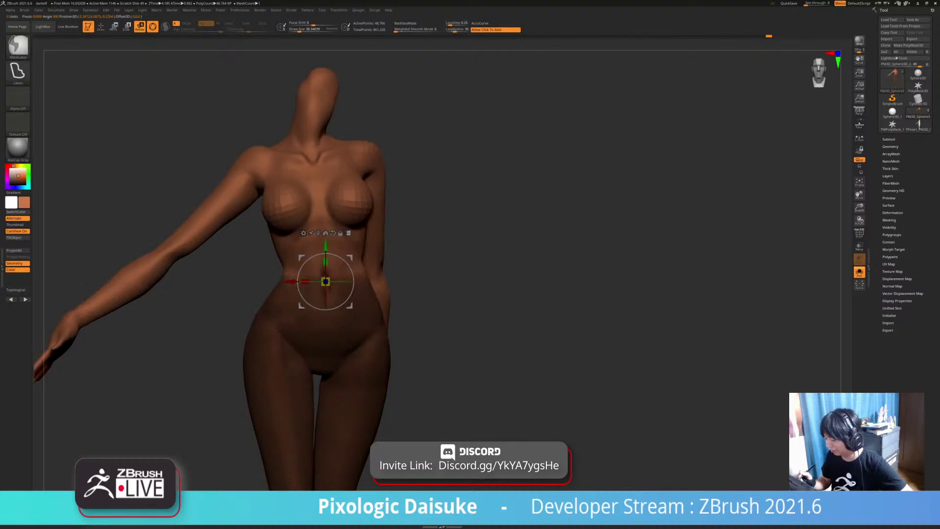
Step: Include the body, head and facial subtools in the multi-subtool transpose selection
right_click_drag(342, 327, 342, 289, "ctrl")
left_click(440, 293)
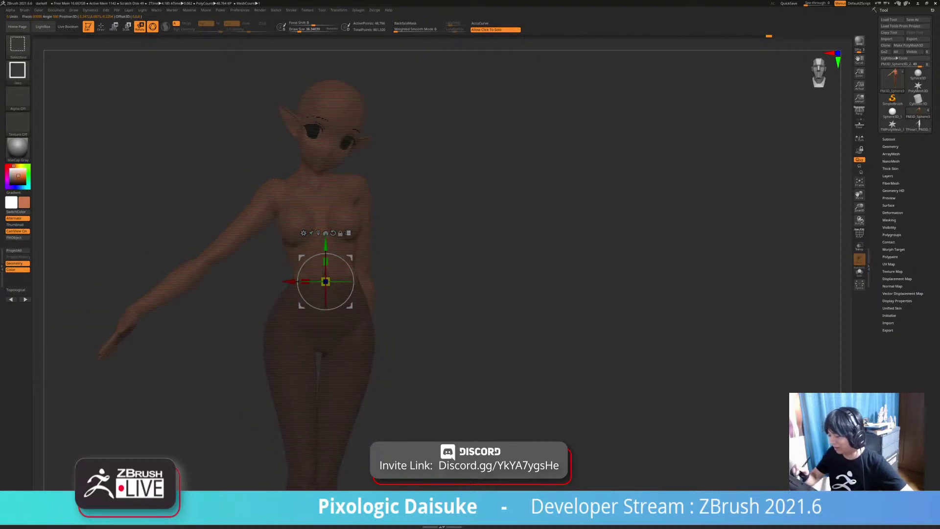
left_click_drag(223, 76, 577, 274, "ctrl+shift")
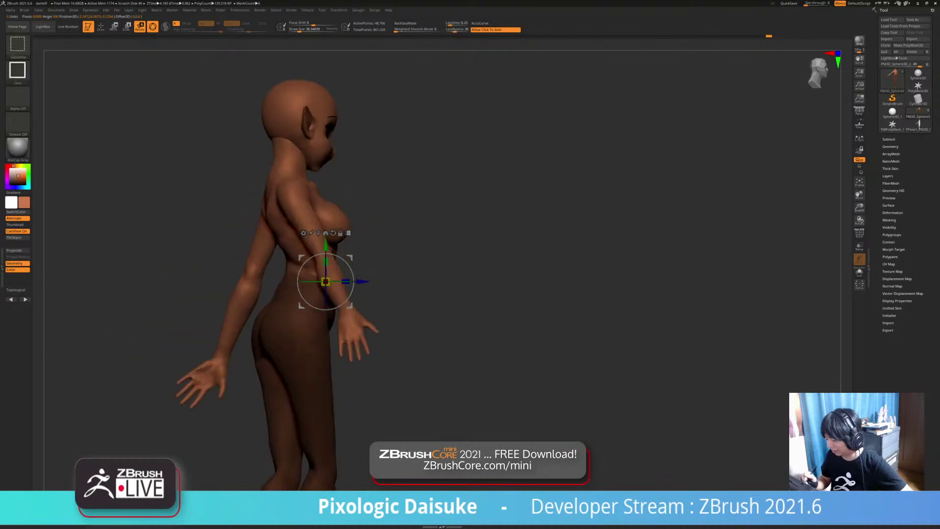
Step: Reposition the gizmo at the waist and rotate the unmasked upper body slightly in the side view
right_click_drag(416, 279, 416, 314, "ctrl")
left_click_drag(363, 282, 332, 266, "alt")
right_click_drag(416, 314, 416, 287, "ctrl")
left_click_drag(539, 284, 421, 284, "shift")
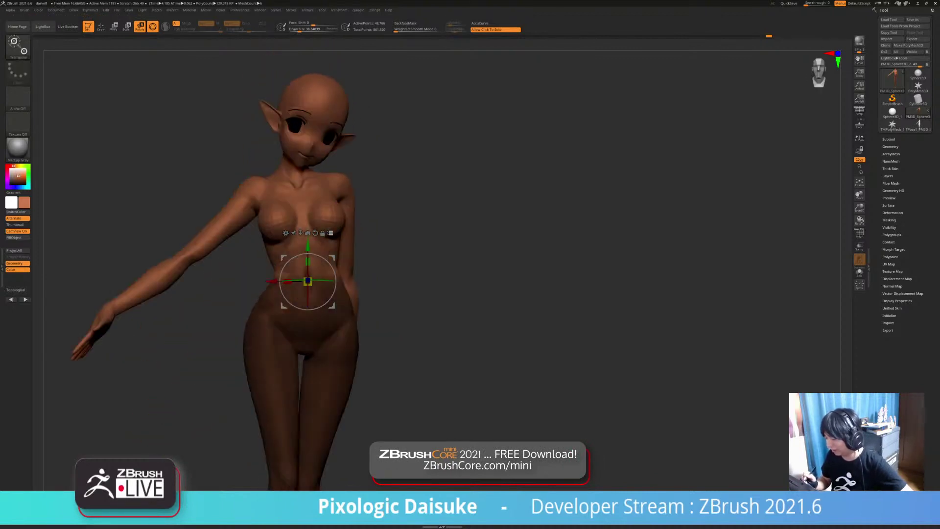
right_click_drag(420, 284, 416, 313)
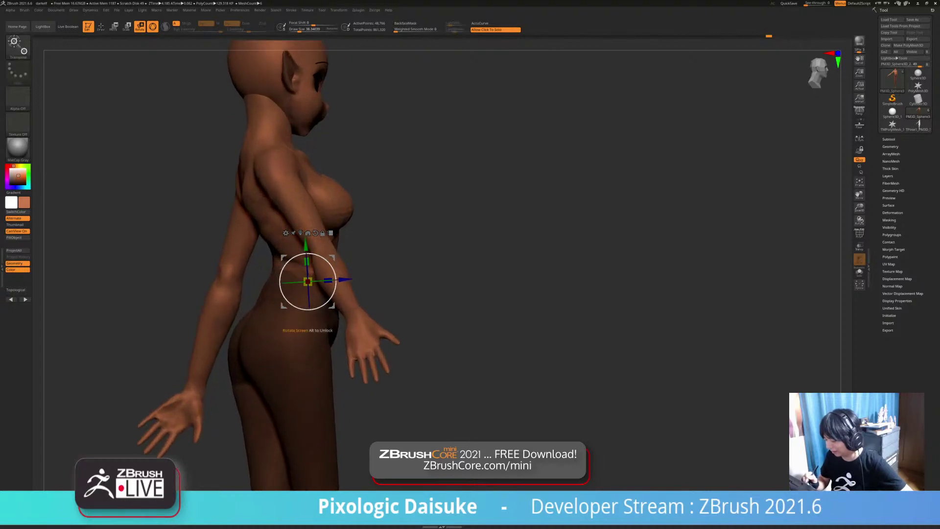
left_click_drag(335, 274, 334, 270)
right_click_drag(416, 314, 416, 286, "ctrl")
left_click_drag(539, 284, 421, 284, "shift")
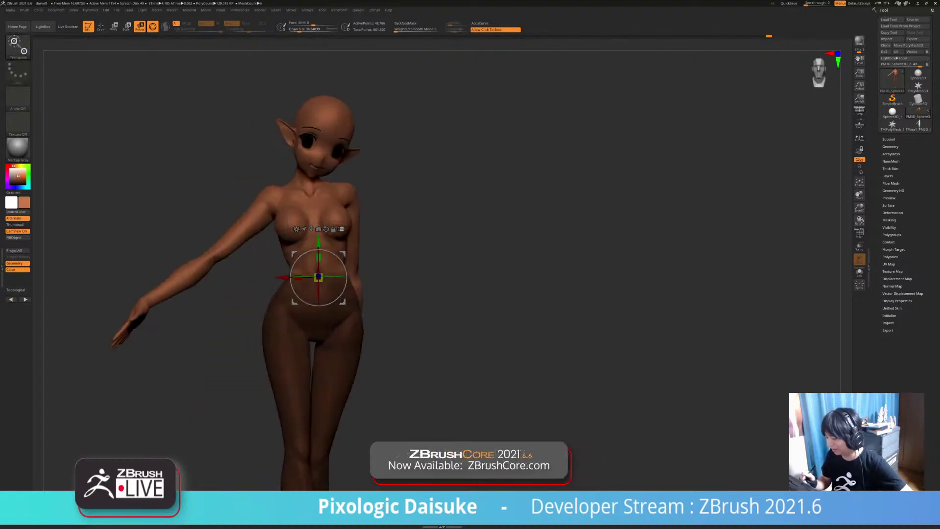
Step: Select the PM3D_Circle3D1 subtool, clear its mask, and place the rotation gizmo at the waist
mouse_move(421, 284)
right_mouse_down("alt")
mouse_move(397, 269)
mouse_move(416, 313)
mouse_move(430, 279)
right_mouse_up("alt")
left_click(311, 130, "alt")
right_click_drag(421, 176, 434, 183)
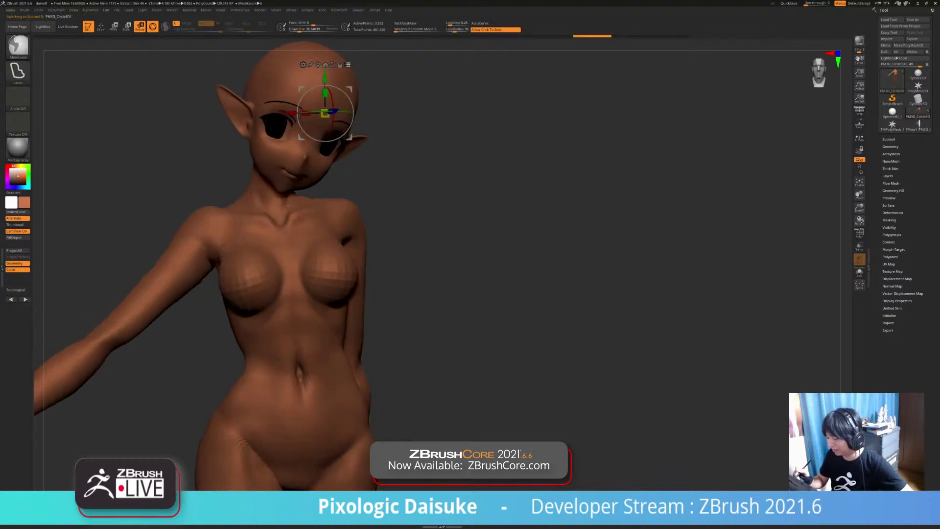
mouse_move(434, 185)
left_mouse_down("ctrl")
mouse_move(242, 115)
mouse_move(346, 93)
mouse_move(372, 118)
left_mouse_up("ctrl")
mouse_move(447, 83)
left_mouse_down("ctrl")
mouse_move(402, 59)
mouse_move(337, 188)
mouse_move(375, 172)
left_mouse_up("ctrl")
right_click_drag(421, 206, 420, 161, "ctrl")
left_click(311, 261, "alt")
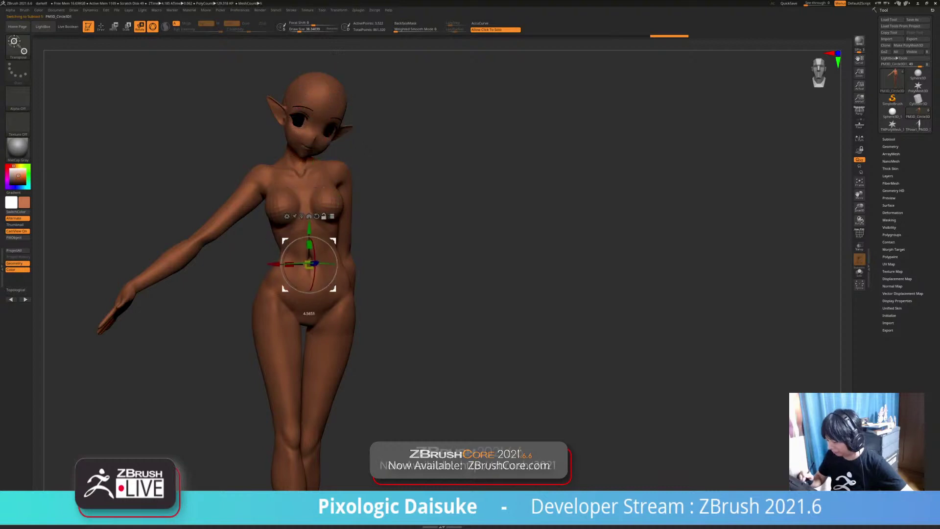
Step: Adjust the upper body's rotation about the waist from the side and front, and undo the last rotation
right_click_drag(326, 266, 389, 259)
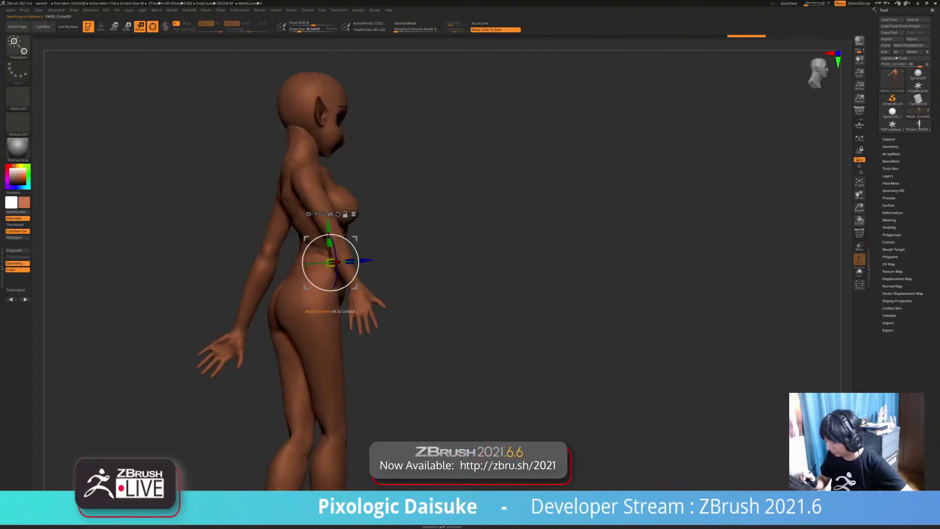
right_click_drag(390, 260, 375, 262)
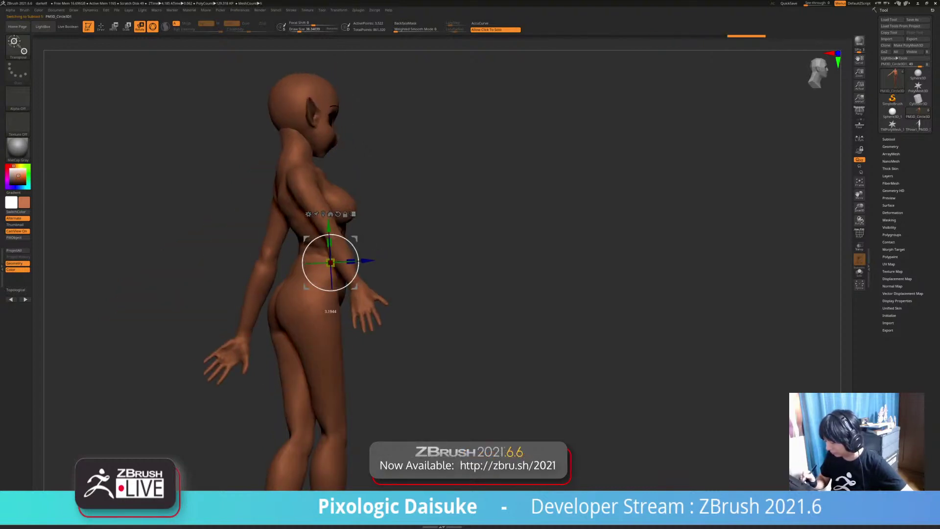
left_click_drag(356, 267, 355, 275)
right_click_drag(358, 269, 305, 284)
left_click_drag(320, 285, 301, 285)
right_click_drag(299, 285, 365, 284)
left_click_drag(393, 275, 392, 272)
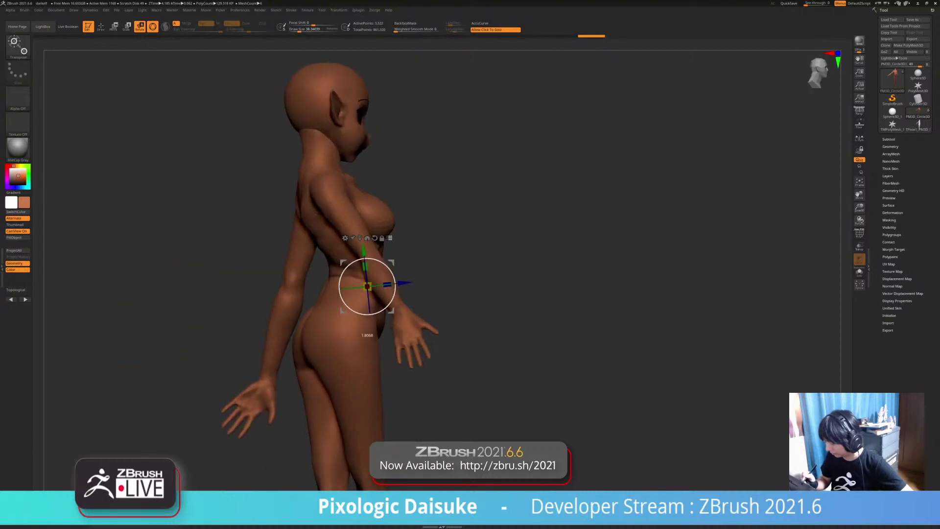
key("ctrl+z")
Step: Return to draw mode, select the body subtool, and smooth the crease across the lower back at the waist
mouse_move(365, 284)
right_mouse_down()
mouse_move(301, 285)
mouse_move(281, 272)
mouse_move(294, 275)
right_mouse_up()
left_click(100, 26)
mouse_move(294, 275)
right_mouse_down("ctrl")
mouse_move(294, 333)
mouse_move(305, 230)
mouse_move(348, 235)
right_mouse_up("ctrl")
right_click_drag(347, 235, 347, 201, "ctrl")
right_click_drag(331, 322, 364, 320)
right_click_drag(380, 233, 434, 227)
right_click_drag(364, 174, 354, 280, "ctrl")
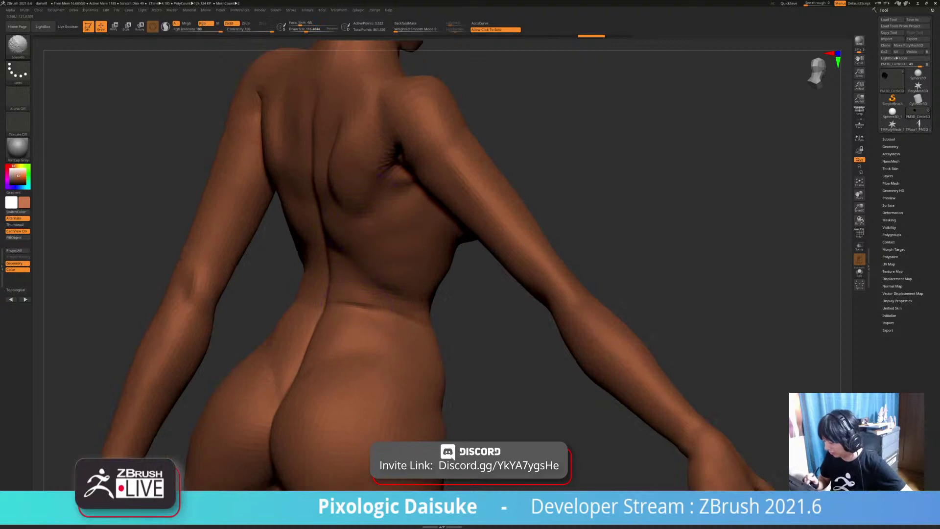
left_click(355, 309, "alt")
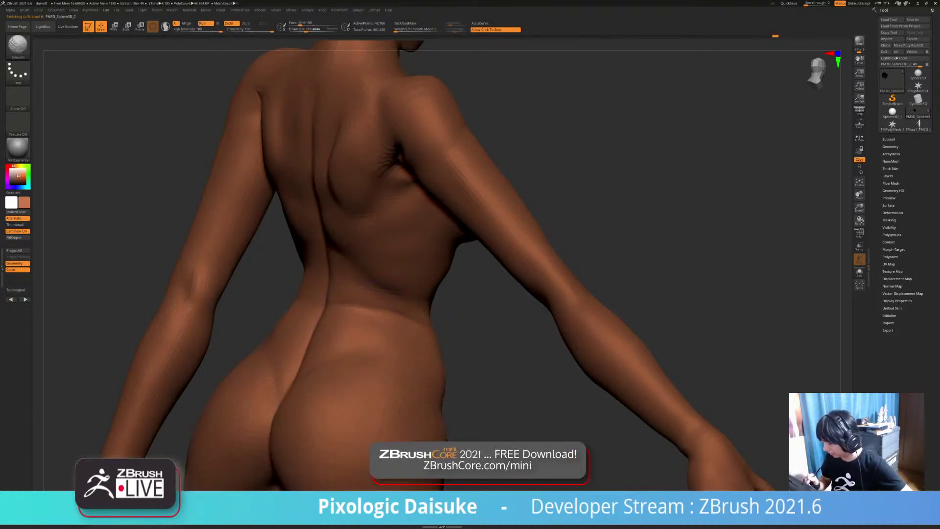
right_click_drag(402, 348, 399, 322, "ctrl")
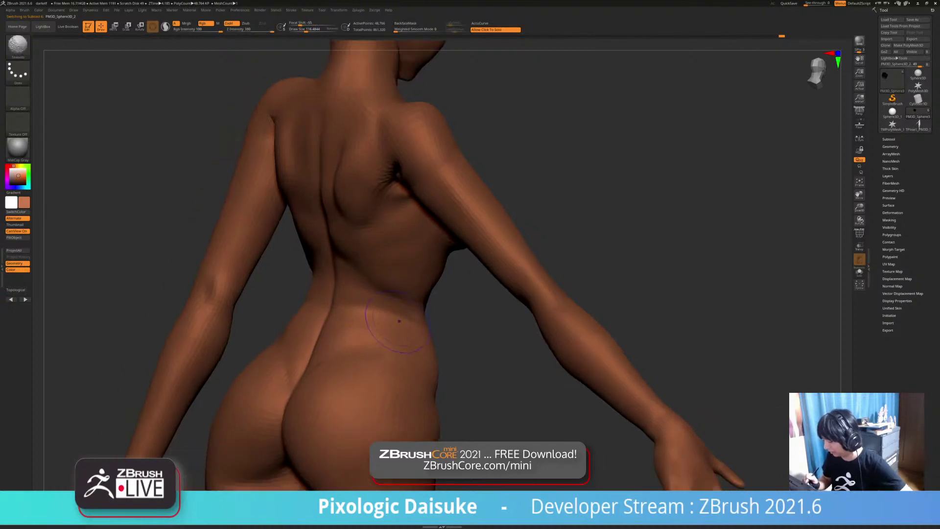
right_click_drag(319, 307, 365, 336)
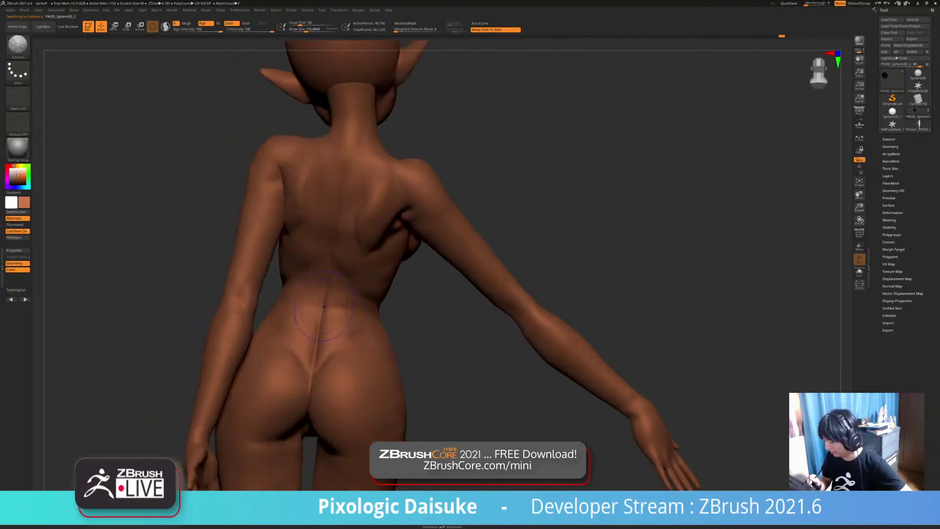
mouse_move(324, 307)
right_mouse_down("ctrl")
mouse_move(318, 272)
mouse_move(349, 271)
mouse_move(340, 290)
right_mouse_up("ctrl")
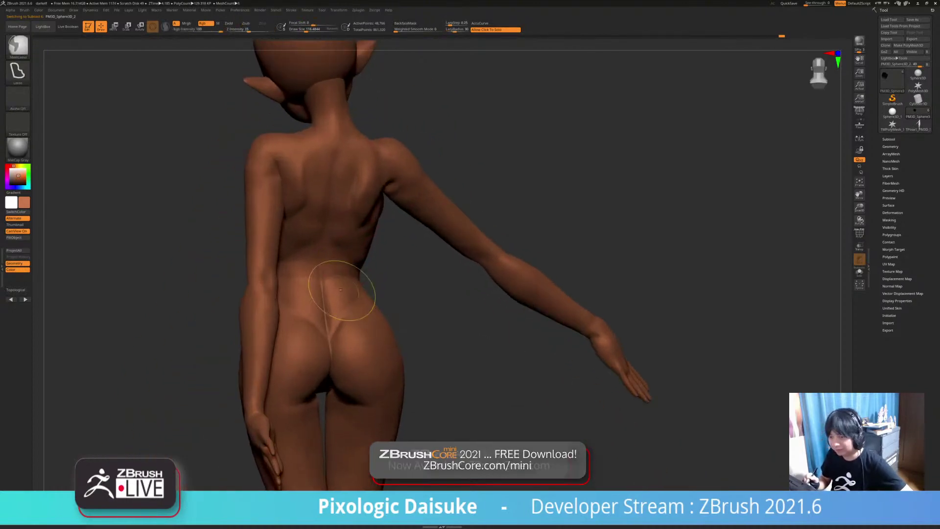
Step: Switch to the SnakeHook brush and adjust the outline of the waist and hips from behind
left_click(18, 47)
key("s")
key("h")
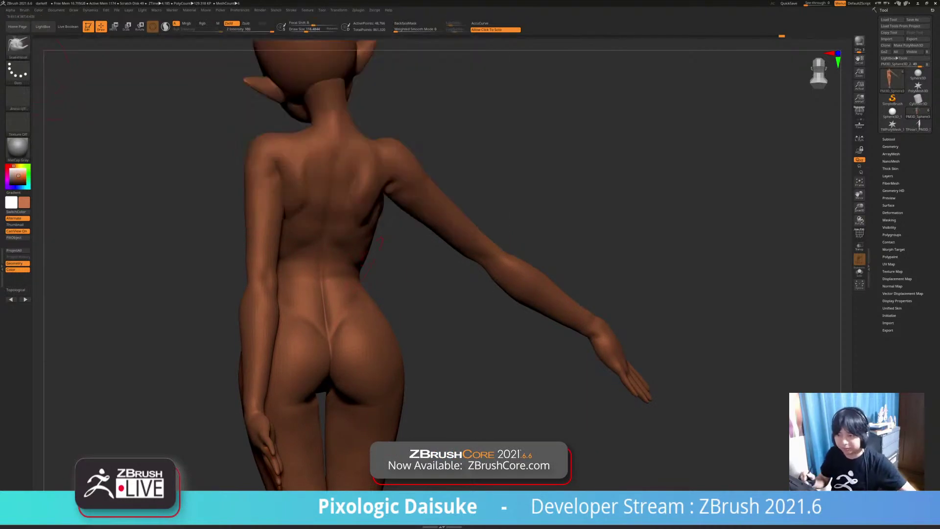
right_click_drag(377, 250, 357, 218, "alt")
right_click_drag(301, 253, 309, 276)
right_click_drag(309, 276, 267, 264, "ctrl")
mouse_move(360, 276)
right_mouse_down()
mouse_move(315, 281)
mouse_move(379, 279)
mouse_move(370, 257)
right_mouse_up()
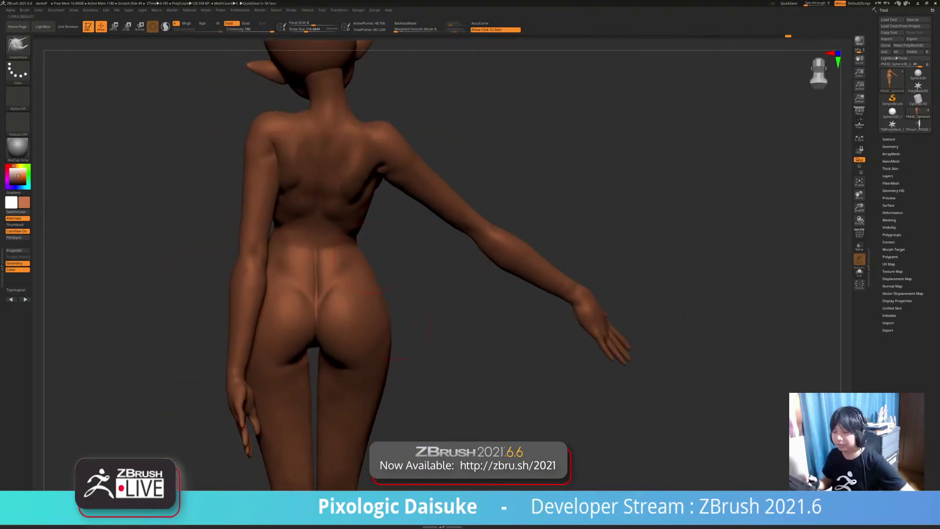
Step: Refine the torso's outline at the waist and hips from the front with the SnakeHook brush
right_click_drag(395, 324, 277, 261)
left_click_drag(277, 240, 280, 237)
right_click_drag(342, 230, 372, 275, "ctrl")
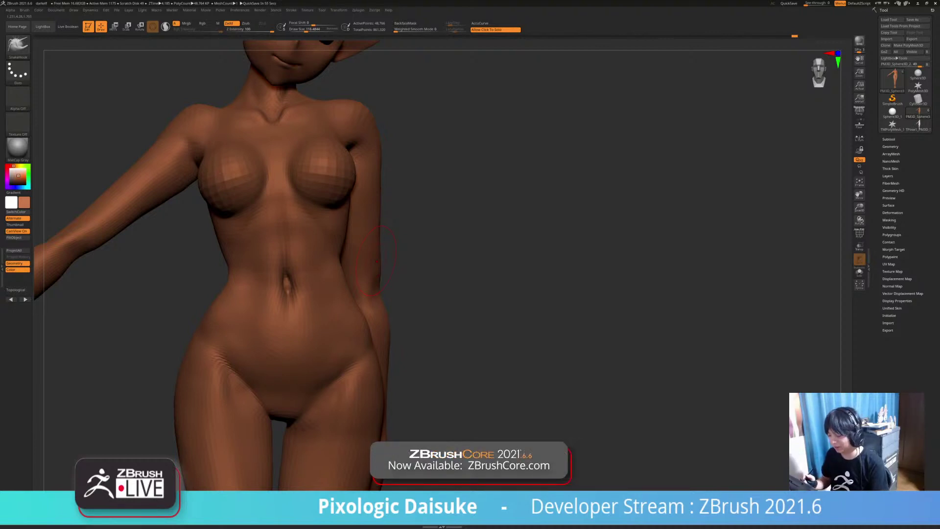
mouse_move(431, 264)
left_mouse_down()
mouse_move(472, 262)
mouse_move(433, 244)
mouse_move(450, 240)
mouse_move(446, 201)
mouse_move(438, 225)
mouse_move(495, 227)
mouse_move(434, 228)
mouse_move(458, 226)
mouse_move(448, 274)
mouse_move(423, 254)
left_mouse_up()
mouse_move(142, 293)
left_mouse_down()
mouse_move(171, 287)
mouse_move(175, 336)
mouse_move(196, 304)
left_mouse_up()
left_click(167, 284)
left_click_drag(211, 259, 215, 262)
key("shift")
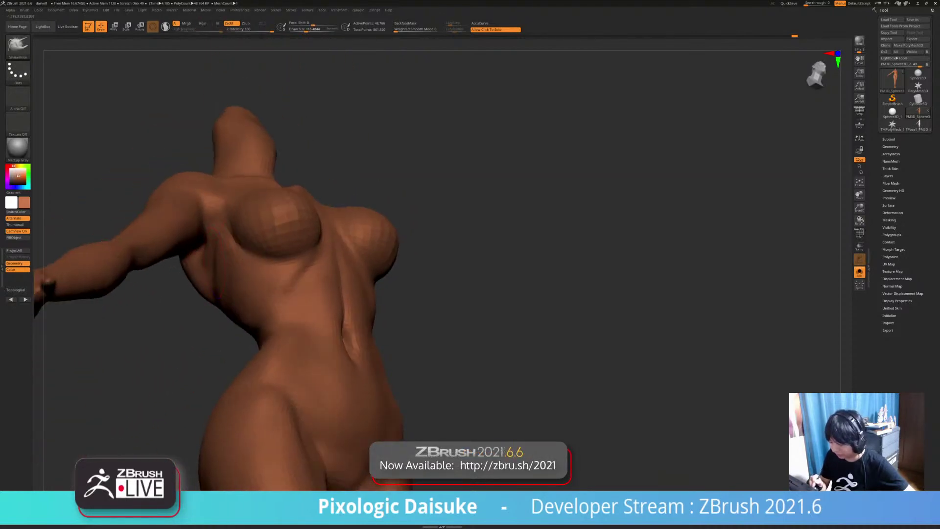
Step: Examine the torso and the overall pose from low, front and back angles
mouse_move(245, 313)
right_mouse_down()
mouse_move(212, 325)
mouse_move(171, 316)
mouse_move(178, 343)
right_mouse_up()
mouse_move(127, 365)
right_mouse_down()
mouse_move(174, 294)
mouse_move(377, 279)
mouse_move(385, 322)
mouse_move(394, 263)
mouse_move(402, 335)
right_mouse_up()
left_click(395, 289)
mouse_move(374, 263)
right_mouse_down("alt")
mouse_move(372, 274)
mouse_move(388, 281)
mouse_move(392, 333)
right_mouse_up("alt")
right_click_drag(294, 274, 295, 257)
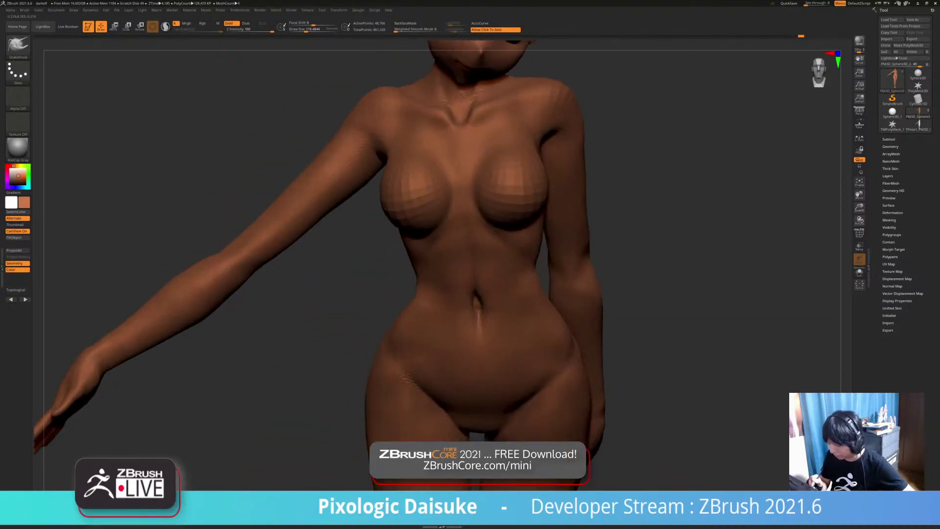
right_click_drag(297, 306, 296, 240, "ctrl")
right_click_drag(337, 280, 300, 289, "alt")
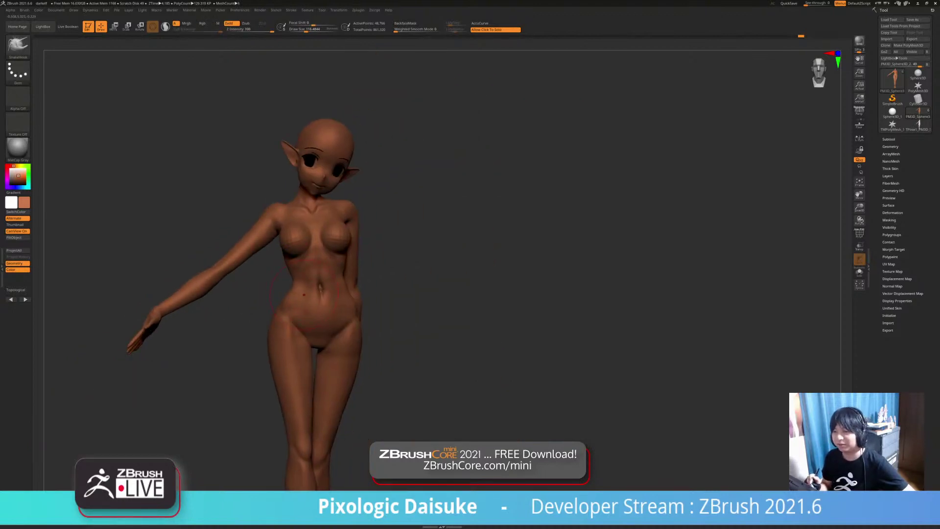
right_click_drag(304, 295, 443, 328, "alt")
left_click_drag(257, 440, 245, 441)
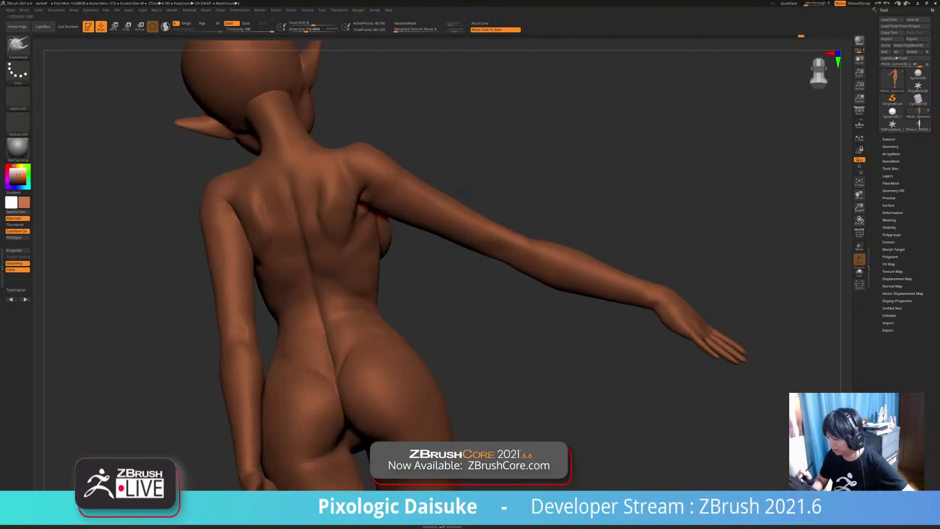
Step: Smooth the back around the shoulder blade and armpit of the outstretched arm
mouse_move(362, 240)
right_mouse_down()
mouse_move(338, 228)
mouse_move(343, 270)
mouse_move(349, 251)
mouse_move(366, 261)
mouse_move(400, 245)
right_mouse_up()
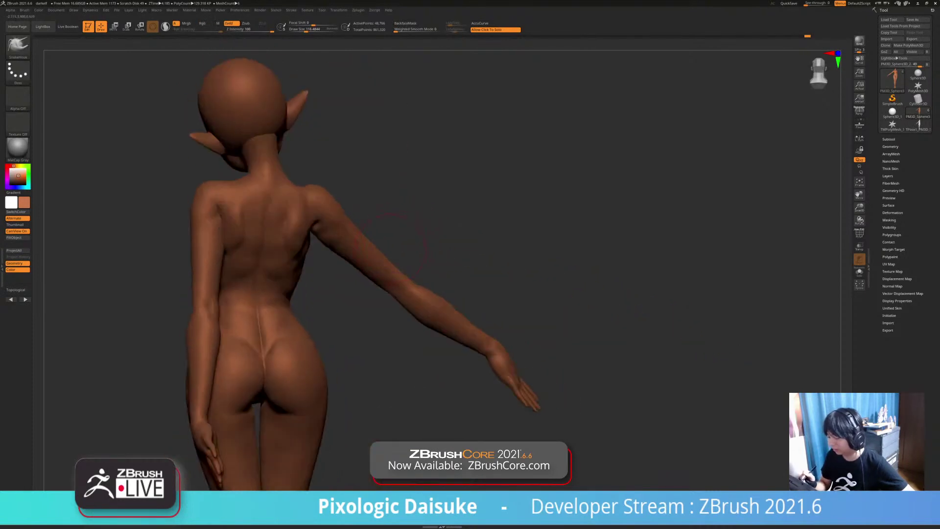
mouse_move(304, 232)
right_mouse_down("ctrl")
mouse_move(313, 274)
mouse_move(329, 224)
right_mouse_up("ctrl")
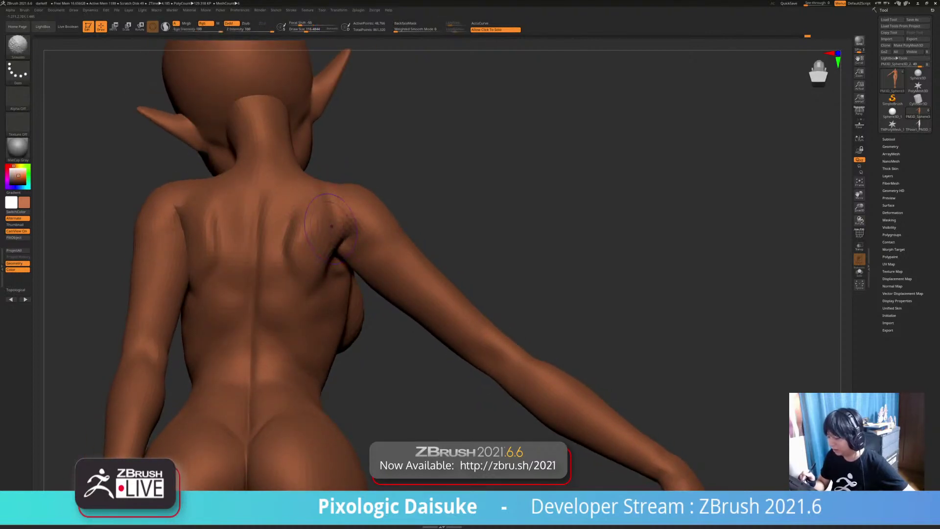
mouse_move(320, 304)
right_mouse_down()
mouse_move(323, 260)
mouse_move(325, 296)
mouse_move(303, 284)
mouse_move(316, 299)
mouse_move(289, 310)
mouse_move(288, 275)
right_mouse_up()
mouse_move(353, 284)
right_mouse_down()
mouse_move(294, 289)
mouse_move(304, 289)
mouse_move(274, 271)
mouse_move(304, 271)
mouse_move(322, 253)
right_mouse_up()
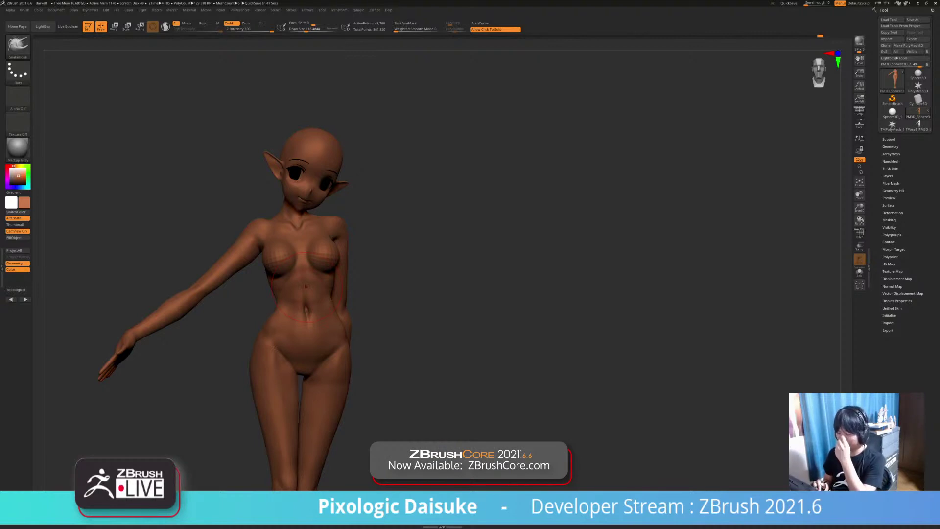
Step: Switch the model's material to the white SkinShade4
mouse_move(381, 299)
left_mouse_down()
mouse_move(451, 301)
mouse_move(440, 260)
mouse_move(375, 264)
left_mouse_up()
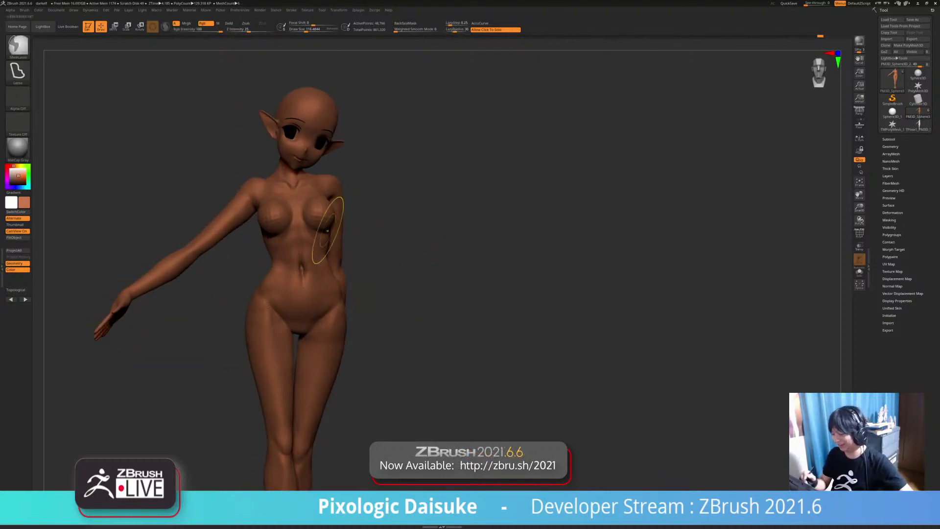
right_click_drag(348, 230, 355, 277, "ctrl")
right_click_drag(355, 277, 343, 225, "ctrl")
right_click_drag(343, 224, 465, 264, "alt")
right_click_drag(465, 265, 426, 262)
right_click_drag(585, 243, 485, 261, "alt")
left_click(17, 148)
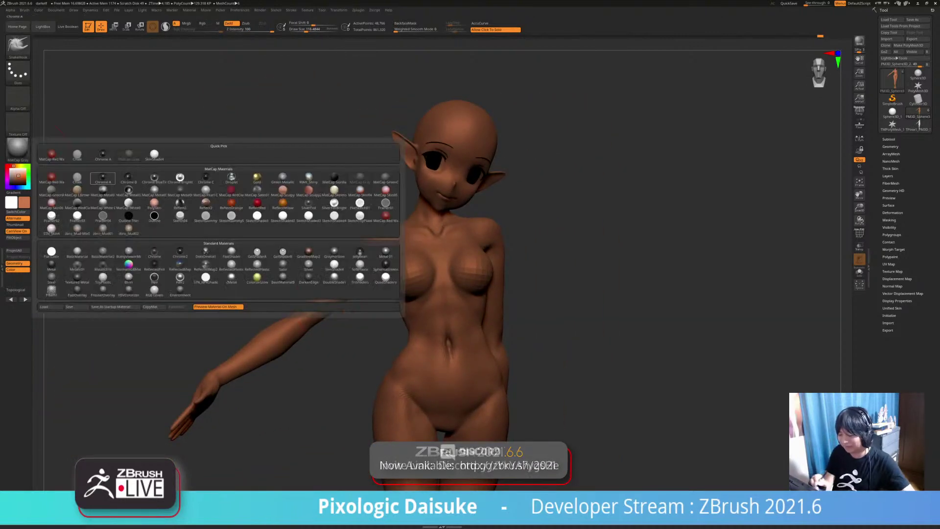
left_click(153, 153)
Step: Raise the body subtool's subdivision by two levels
right_click_drag(342, 274, 251, 277, "alt")
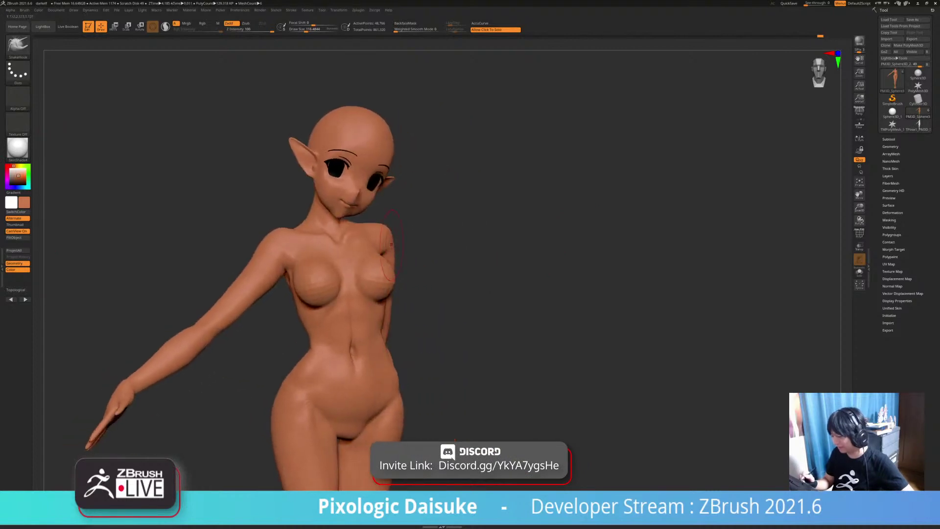
right_click_drag(323, 259, 338, 296, "ctrl")
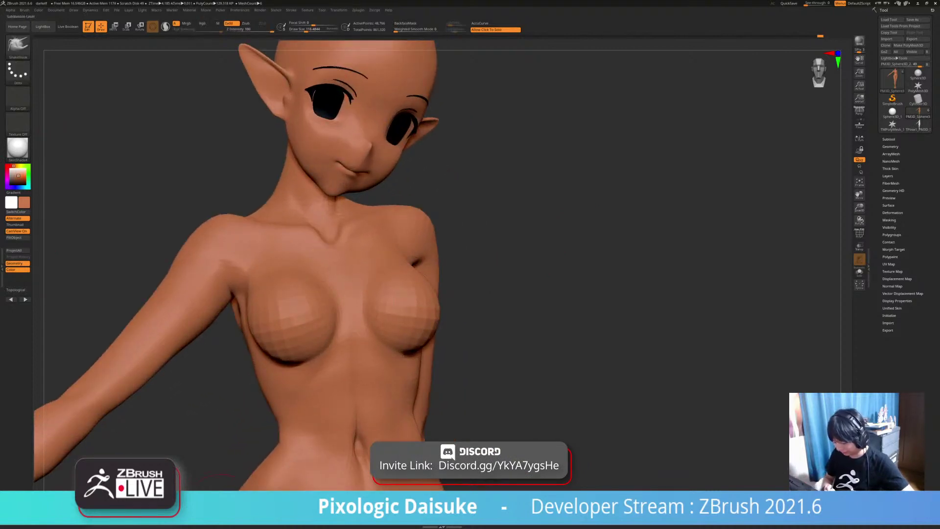
key("d")
key("d")
right_click_drag(338, 264, 302, 320, "alt")
right_click_drag(294, 274, 300, 342, "ctrl")
right_click_drag(299, 274, 272, 335, "alt")
Step: Select the PM3D_Circle3D1 iris subtool and switch to the Standard brush
left_click(289, 237, "alt")
right_click_drag(289, 238, 318, 238)
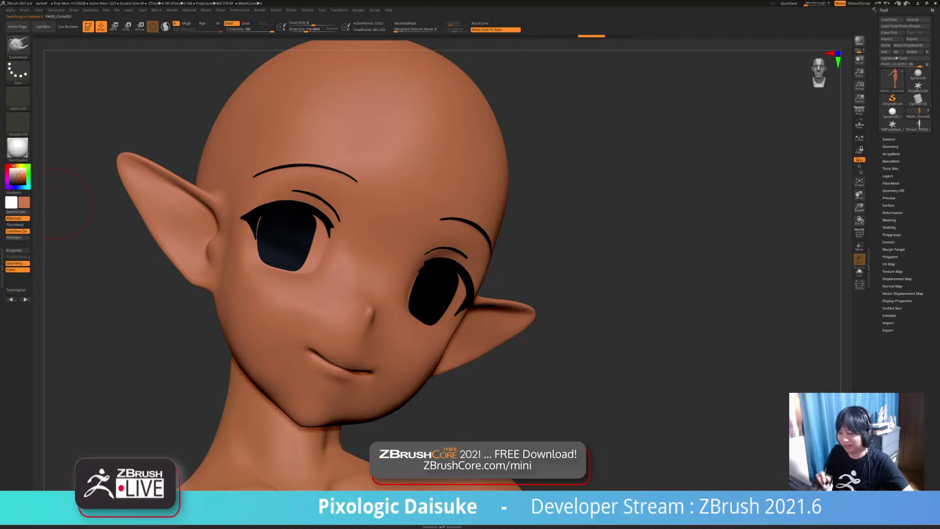
left_click(17, 147)
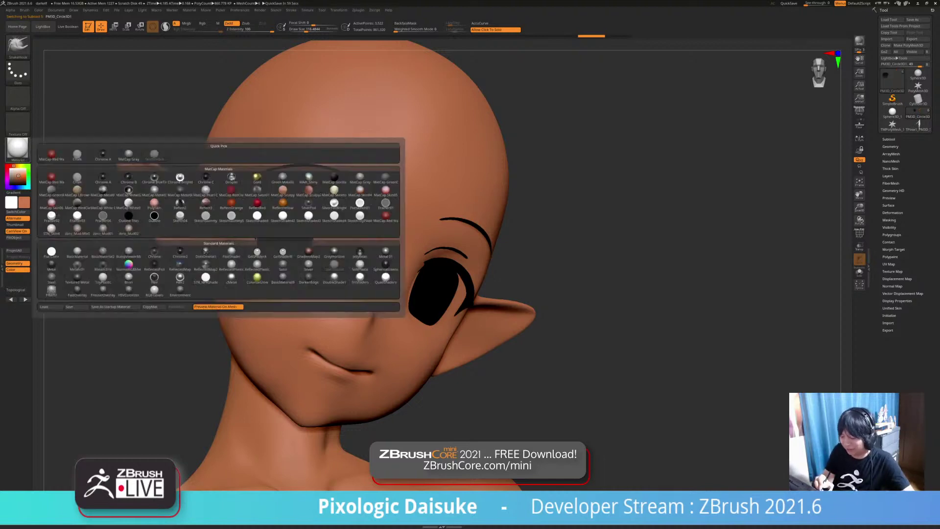
left_click(17, 46)
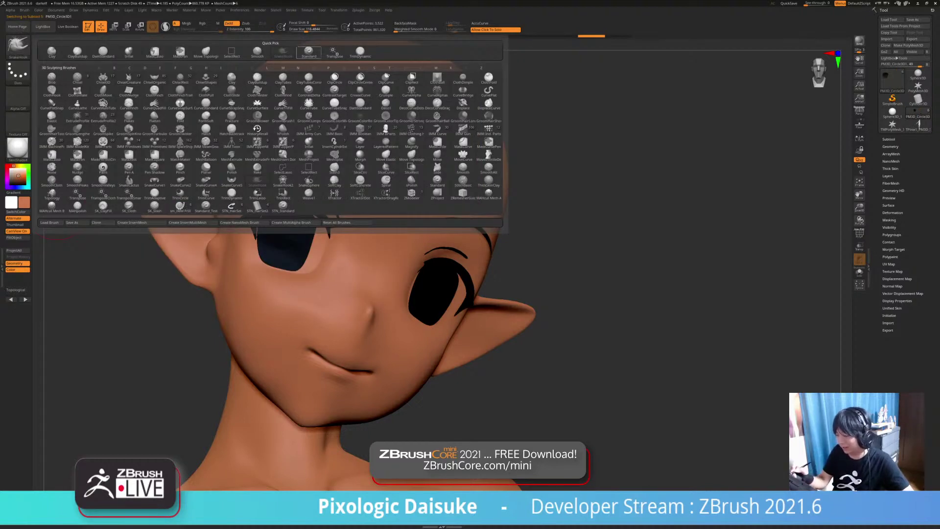
left_click(309, 51)
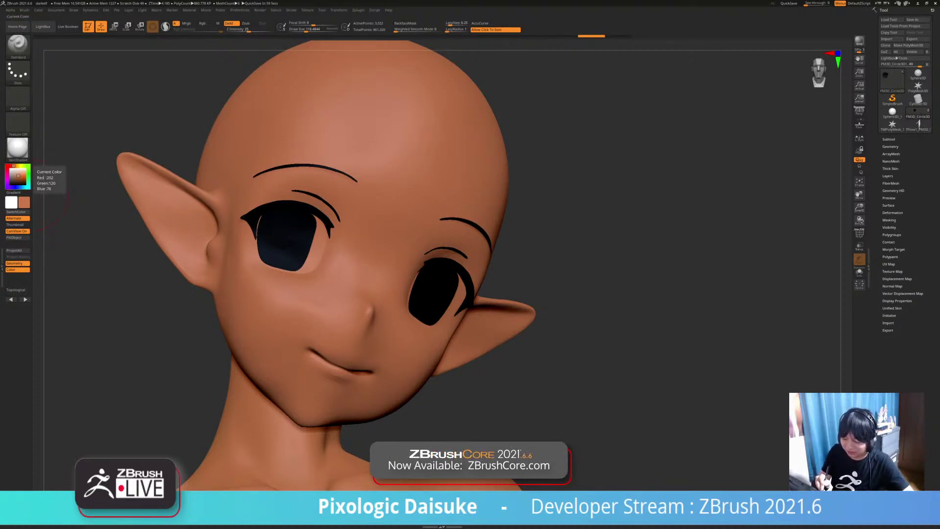
Step: Choose a dark red colour and fill both irises with it
left_click_drag(24, 203, 287, 234)
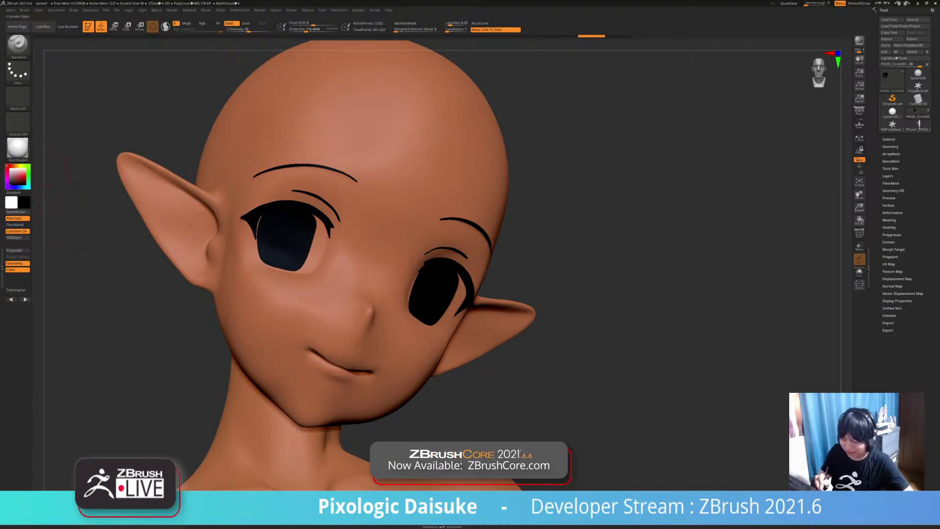
left_click(20, 178)
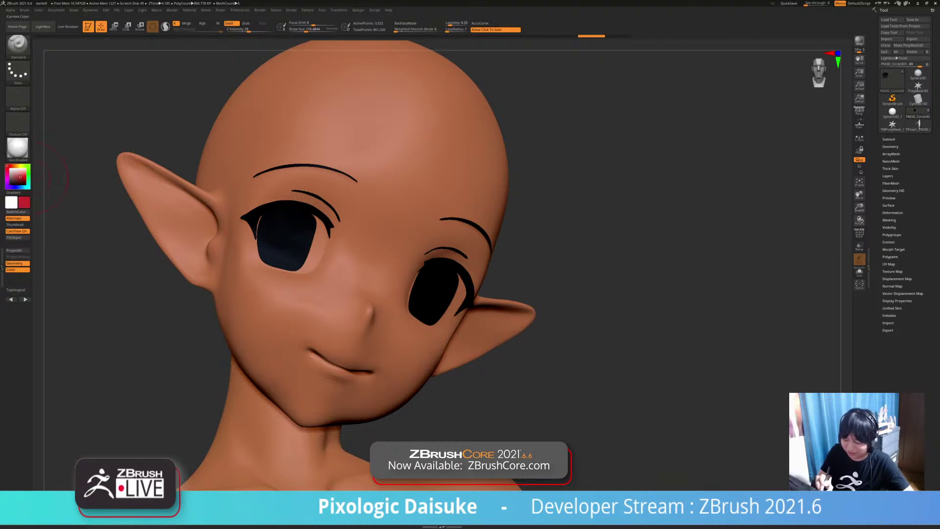
left_click(14, 237)
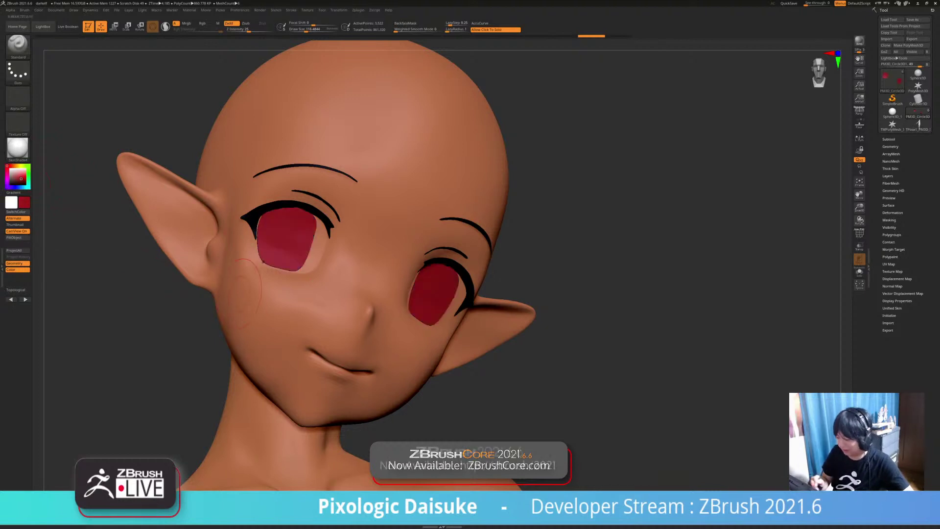
left_click_drag(82, 274, 84, 240)
mouse_move(319, 287)
left_mouse_down()
mouse_move(315, 307)
mouse_move(296, 321)
left_mouse_up()
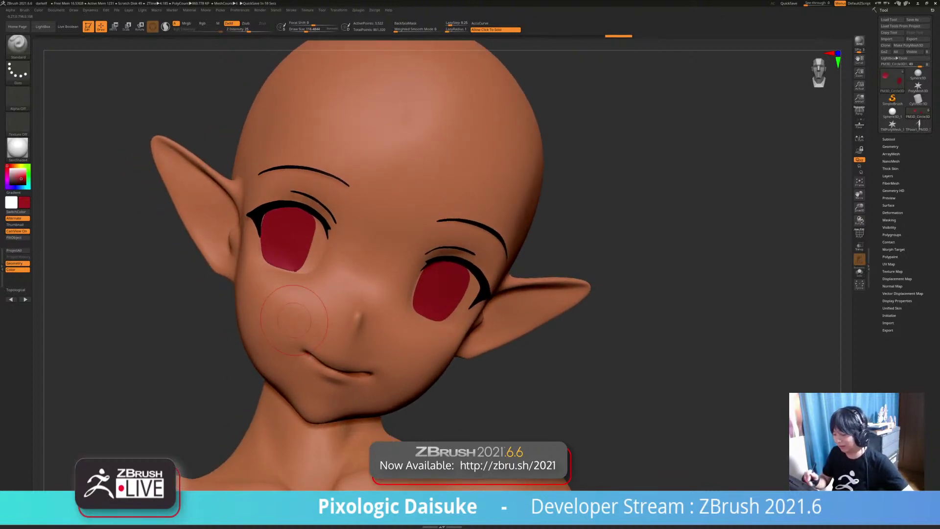
mouse_move(294, 320)
right_mouse_down()
mouse_move(360, 274)
mouse_move(334, 234)
right_mouse_up()
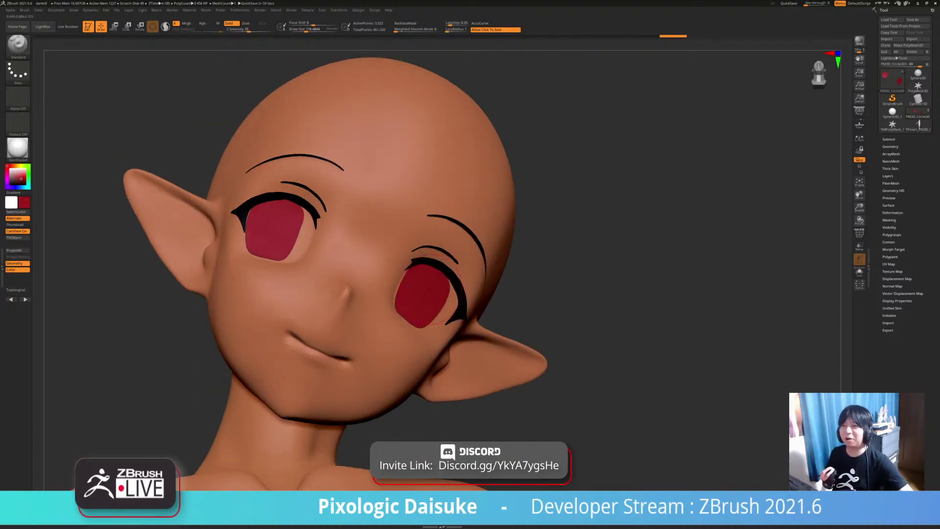
mouse_move(430, 290)
right_mouse_down()
mouse_move(343, 292)
mouse_move(354, 317)
mouse_move(343, 338)
mouse_move(411, 289)
mouse_move(439, 250)
right_mouse_up()
Step: Select the Extract1 subtool on the face and switch to the SnakeHook brush with a smaller draw size
left_click(335, 203, "alt")
mouse_move(335, 203)
right_mouse_down()
mouse_move(360, 164)
mouse_move(354, 245)
right_mouse_up()
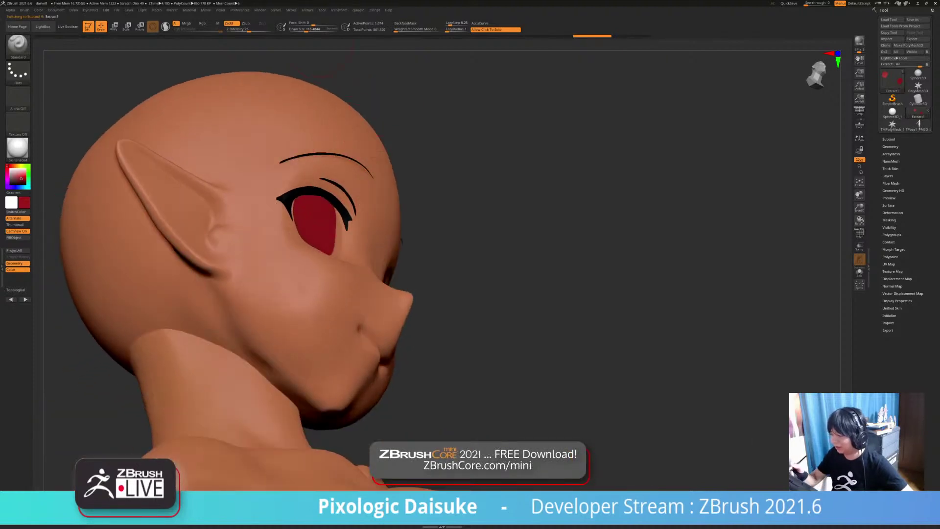
left_click(309, 30)
mouse_move(316, 179)
right_mouse_down()
mouse_move(293, 183)
mouse_move(306, 182)
mouse_move(299, 176)
mouse_move(344, 201)
mouse_move(331, 228)
mouse_move(329, 198)
mouse_move(266, 196)
mouse_move(283, 181)
right_mouse_up()
left_click(18, 46)
left_click(283, 53)
left_click(304, 30)
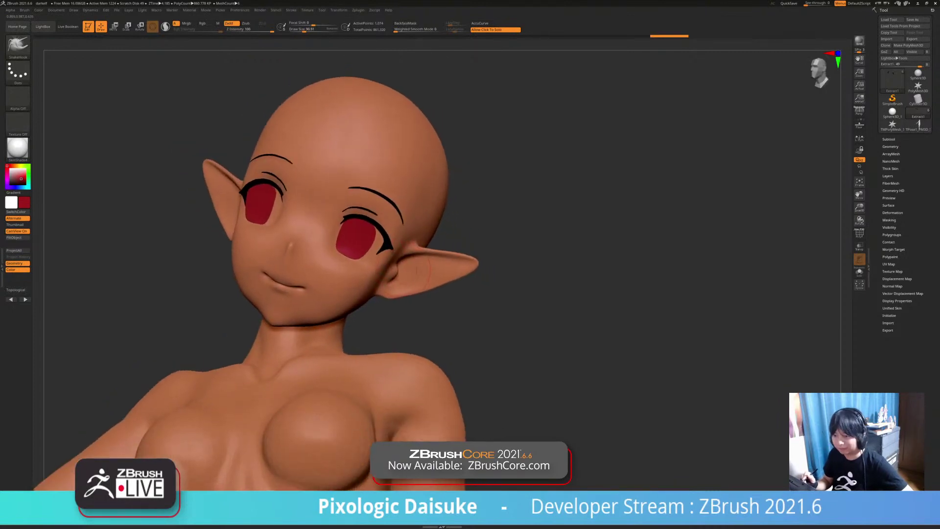
mouse_move(409, 283)
right_mouse_down()
mouse_move(417, 271)
mouse_move(384, 273)
mouse_move(386, 323)
right_mouse_up()
Step: Set up the Standard brush for colour-only painting with a darker red, Rgb on, Zadd off, and a smaller size
left_click(22, 180)
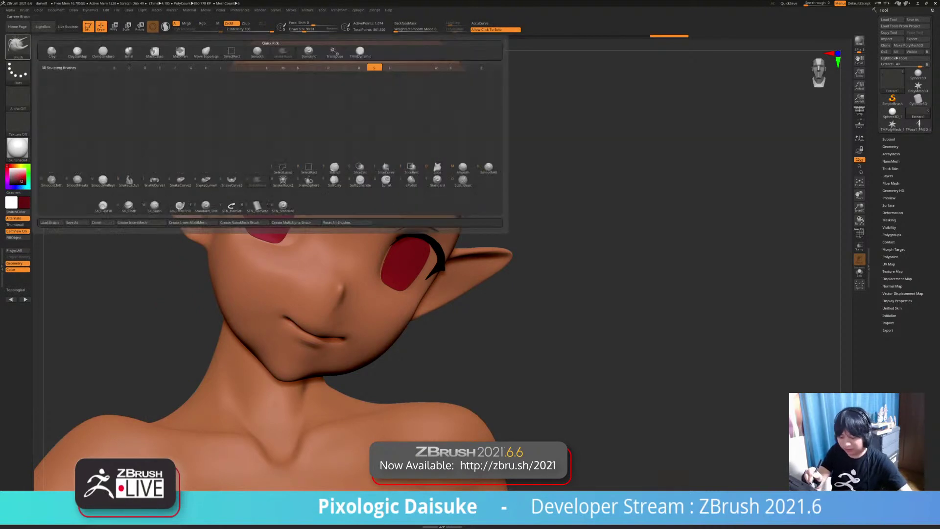
left_click(18, 46)
key("t")
left_click(229, 23)
left_click(206, 24)
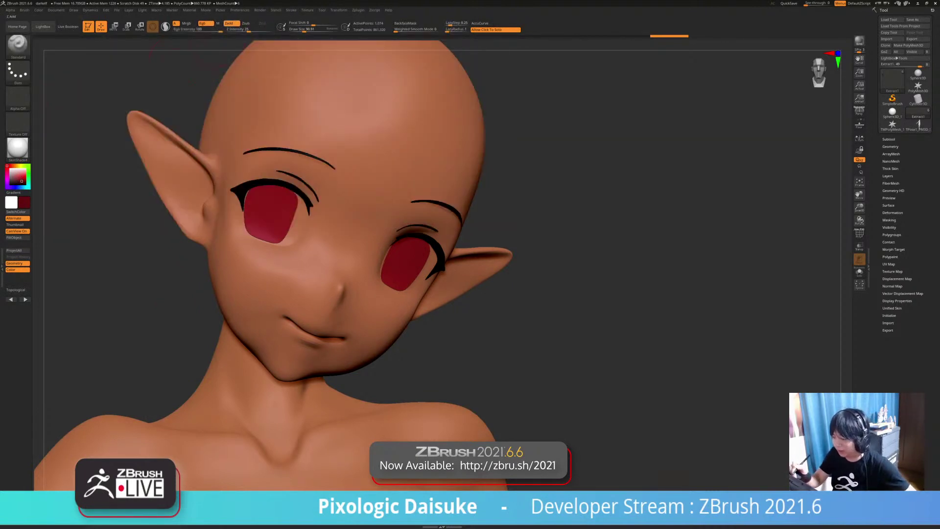
right_click_drag(235, 206, 227, 179)
left_click(300, 30)
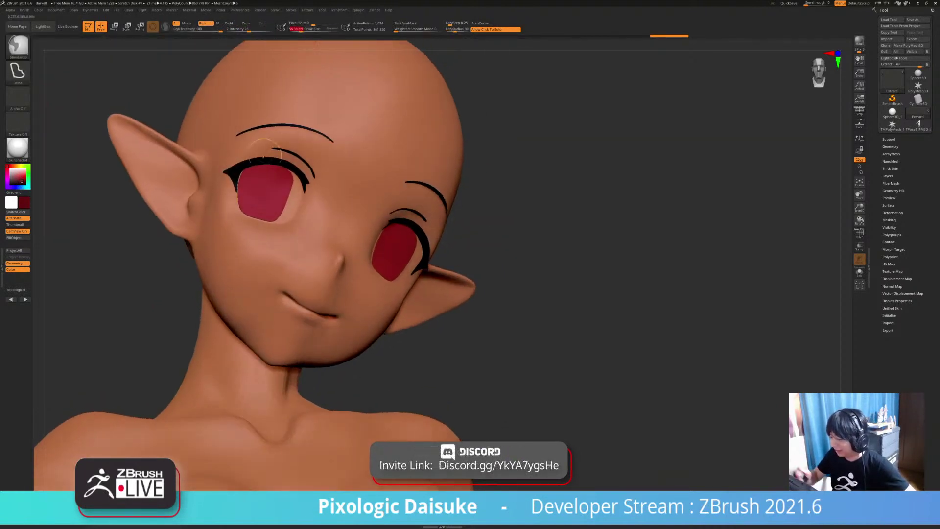
right_click_drag(304, 195, 306, 250, "ctrl")
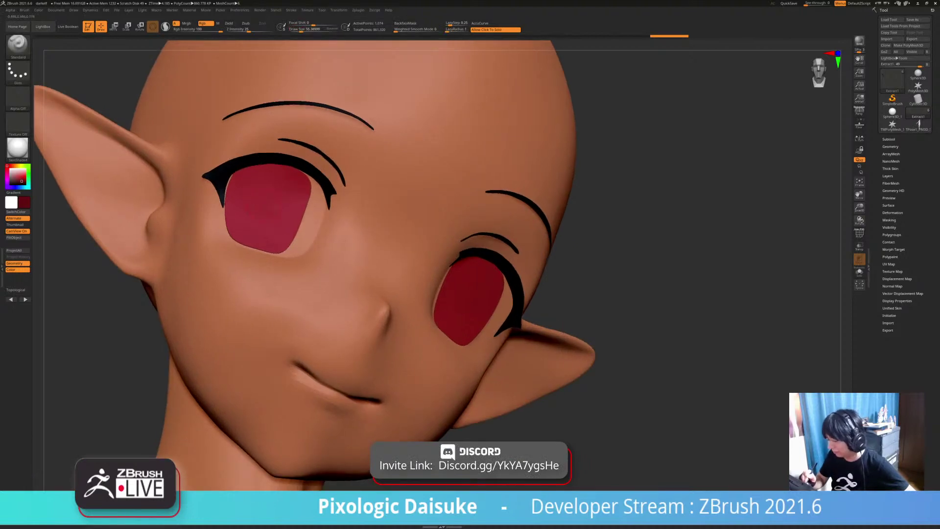
Step: Select the iris subtool, undo the test pupil dab, and subdivide the irises once
left_click(265, 206, "alt")
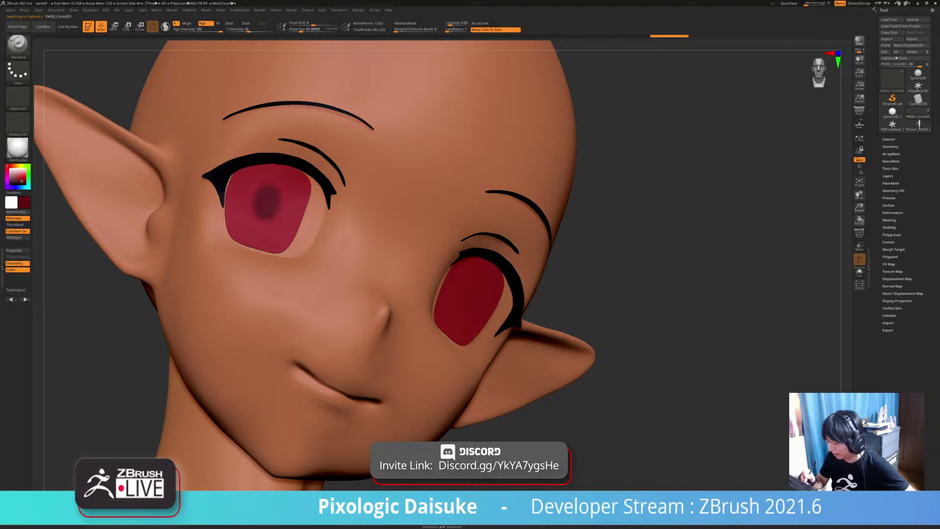
key("ctrl+z")
key("ctrl+d")
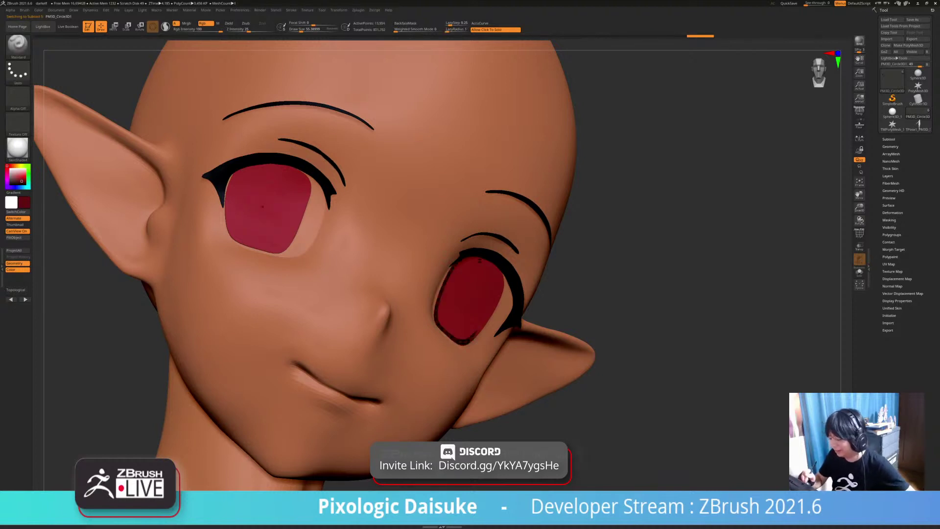
Step: Try painting a dark pupil on the iris, and undo it
left_click_drag(268, 196, 265, 206)
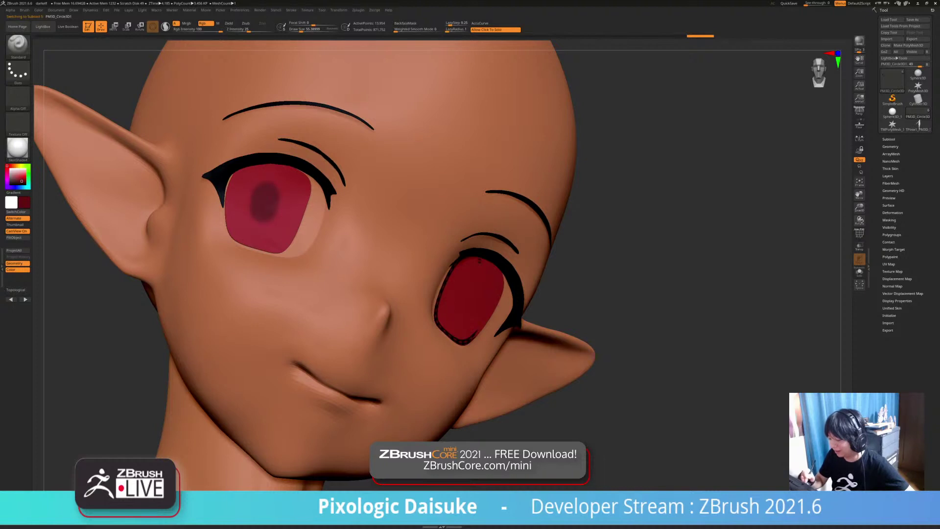
right_click_drag(308, 333, 316, 273, "ctrl")
key("ctrl+z")
Step: Try filling both irises with the darker red, and undo the fill
right_click_drag(473, 250, 422, 211)
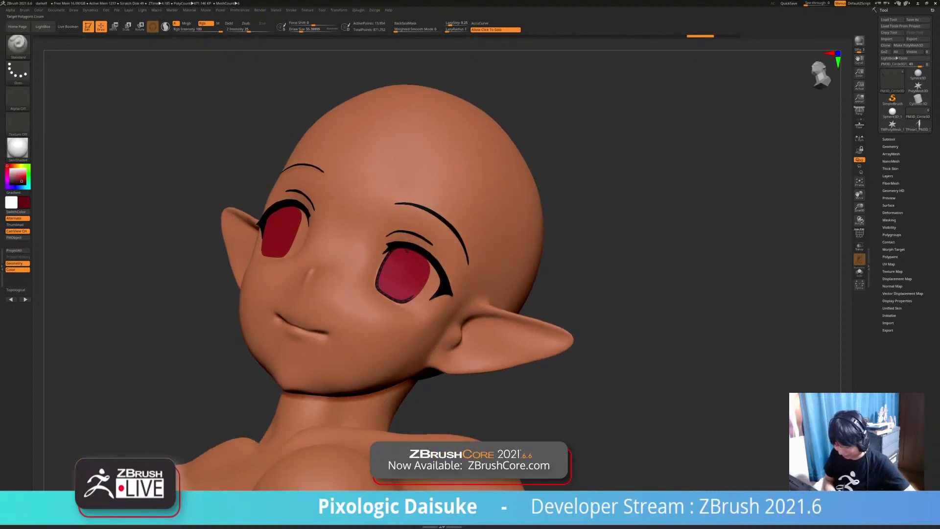
left_click(15, 237)
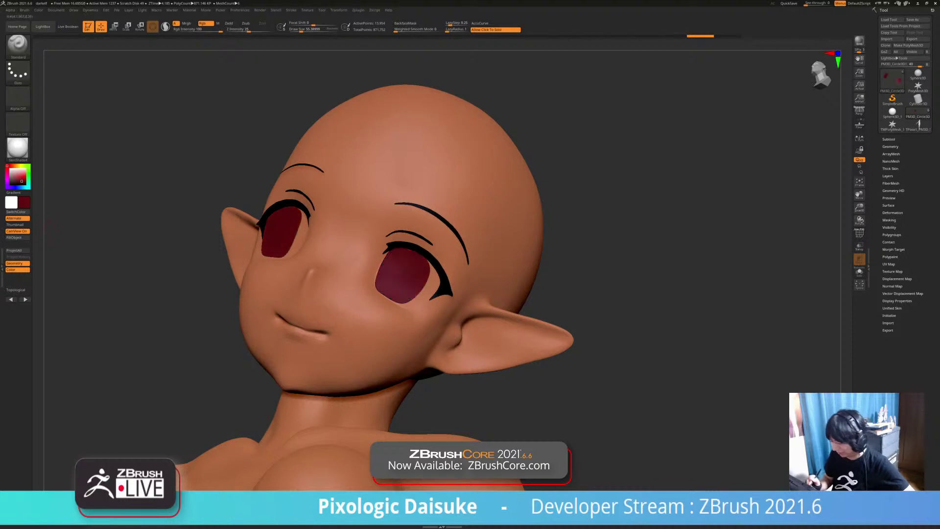
right_click_drag(162, 283, 254, 289)
key("ctrl+z")
Step: Fill the subdivided irises with a brighter red and pick a darker red as the painting colour
left_click(21, 178)
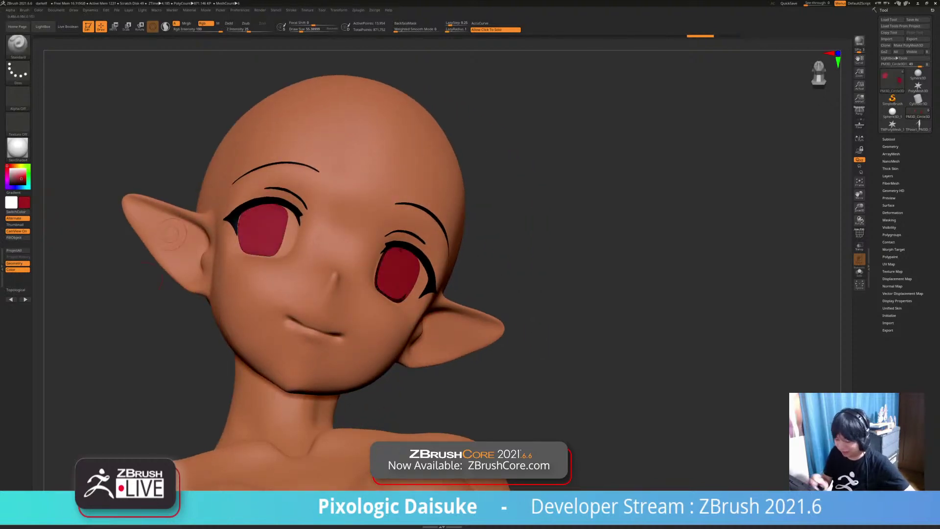
left_click(14, 237)
right_click_drag(254, 255, 255, 303, "ctrl")
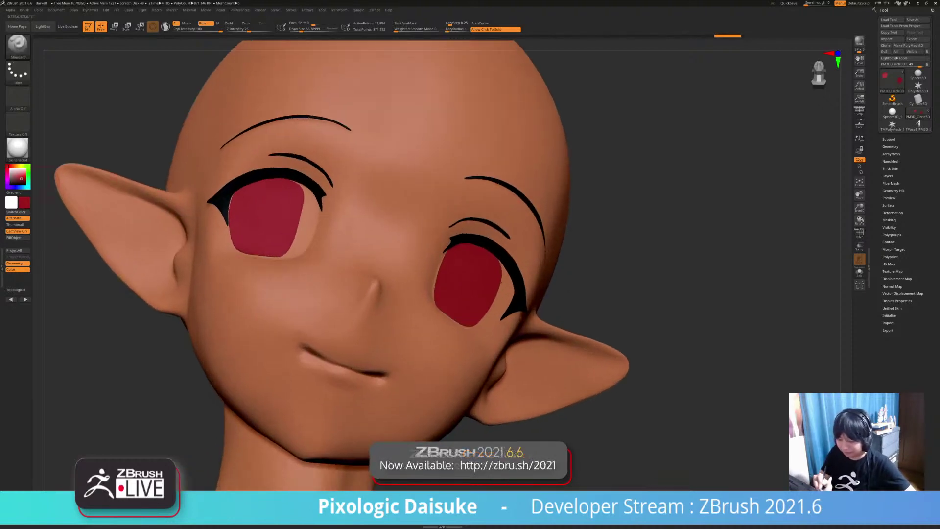
left_click(23, 180)
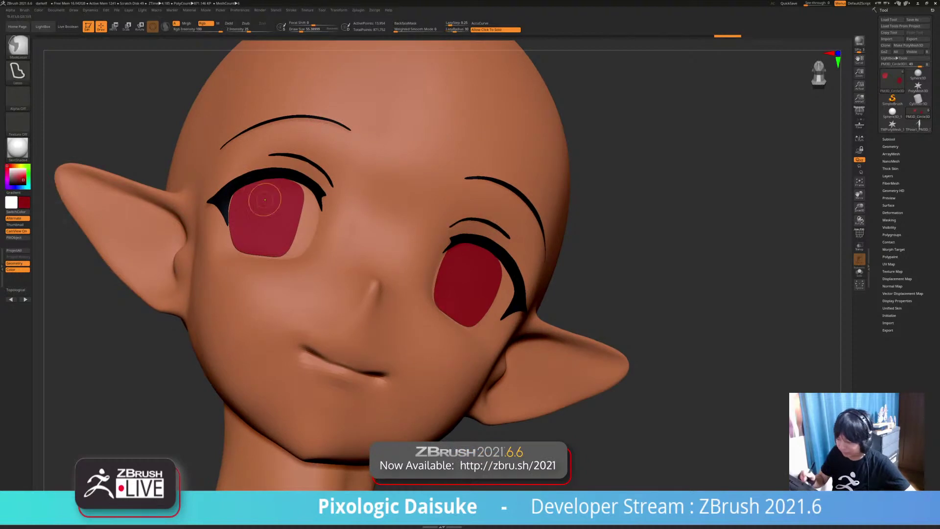
Step: Paint a soft pupil oval in the darker red on each iris, using a smaller brush to refine the shape
right_click_drag(264, 200, 260, 223, "ctrl")
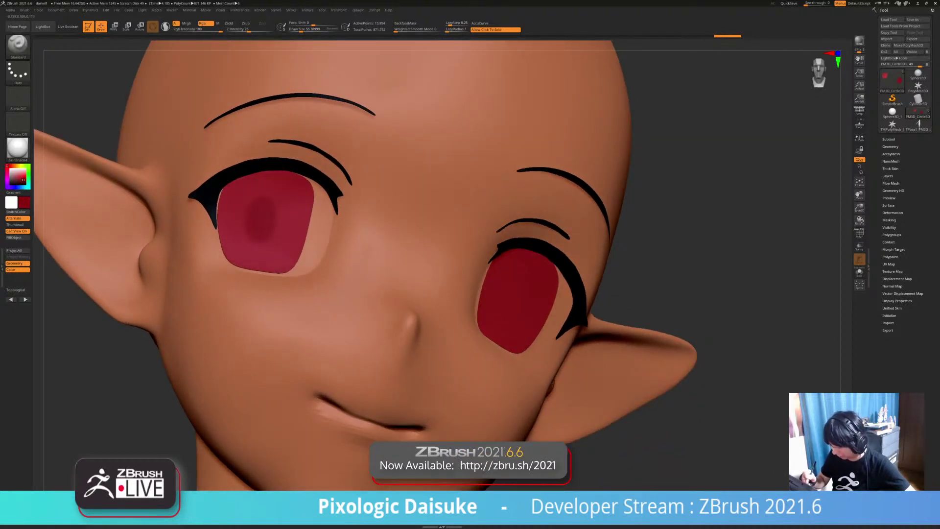
right_click_drag(260, 223, 263, 182, "ctrl")
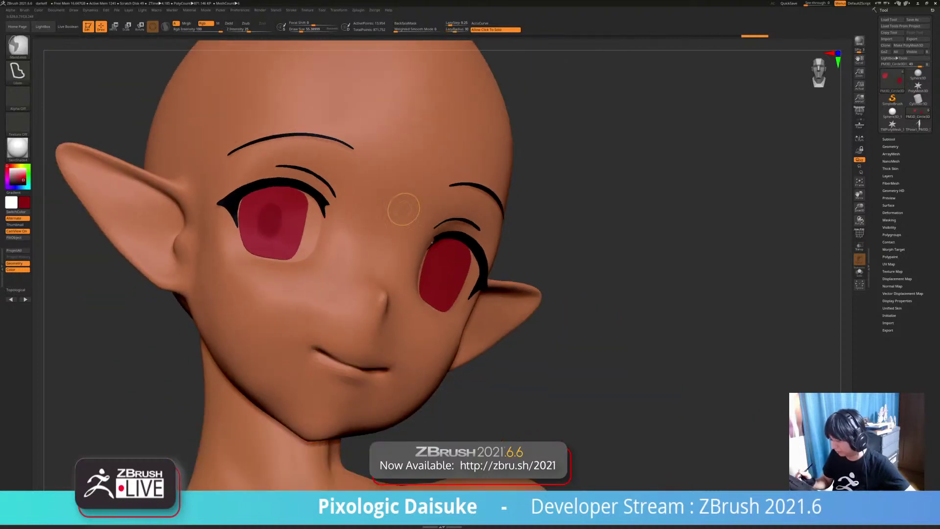
right_click_drag(289, 45, 344, 43)
left_click(297, 30)
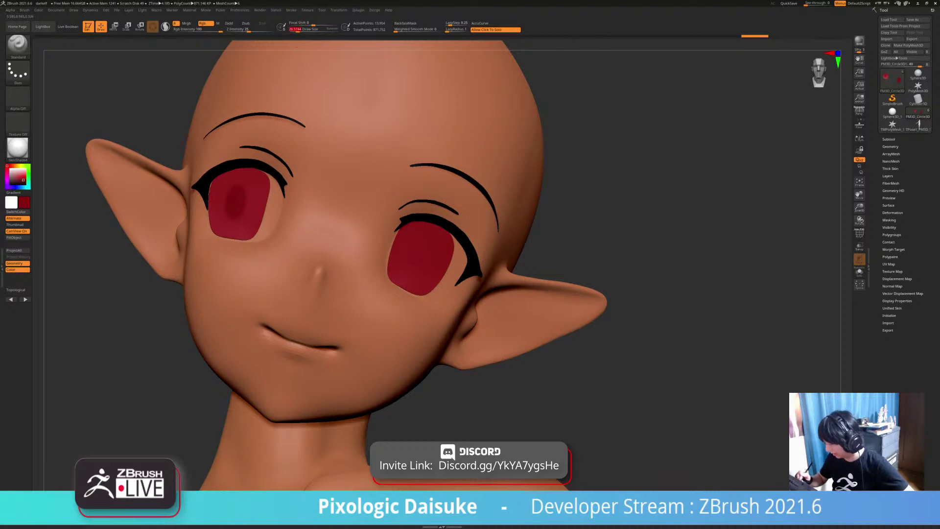
right_click_drag(426, 235, 420, 215)
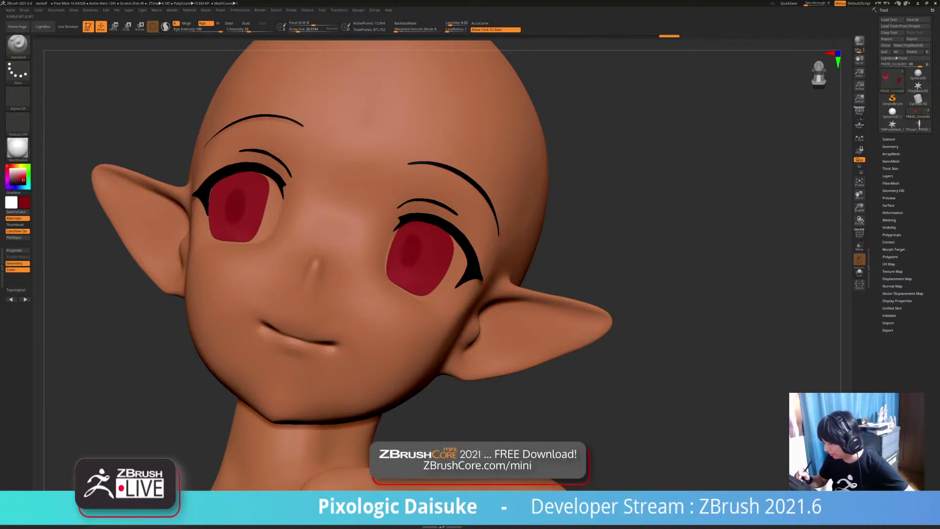
right_click_drag(410, 260, 473, 242, "ctrl")
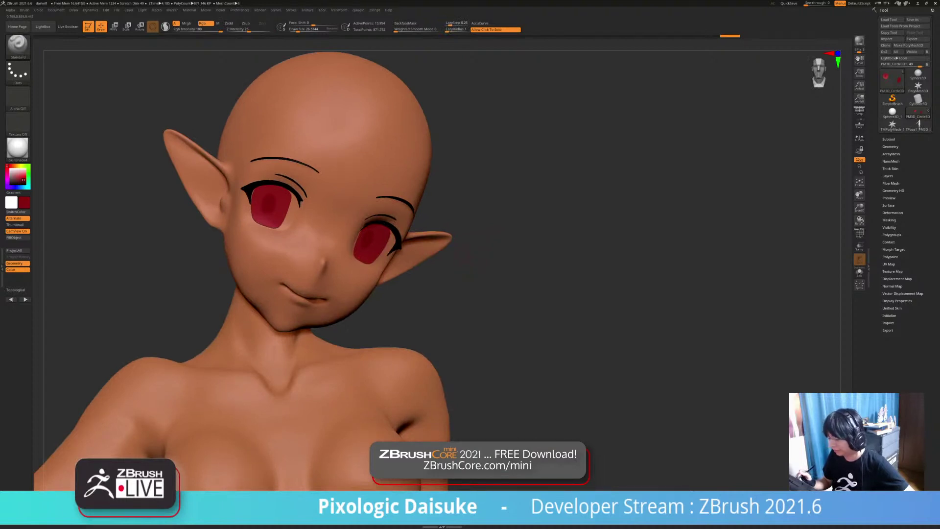
Step: Try painting a small centre in a much darker red inside both pupils with a reduced brush size
left_click(22, 181)
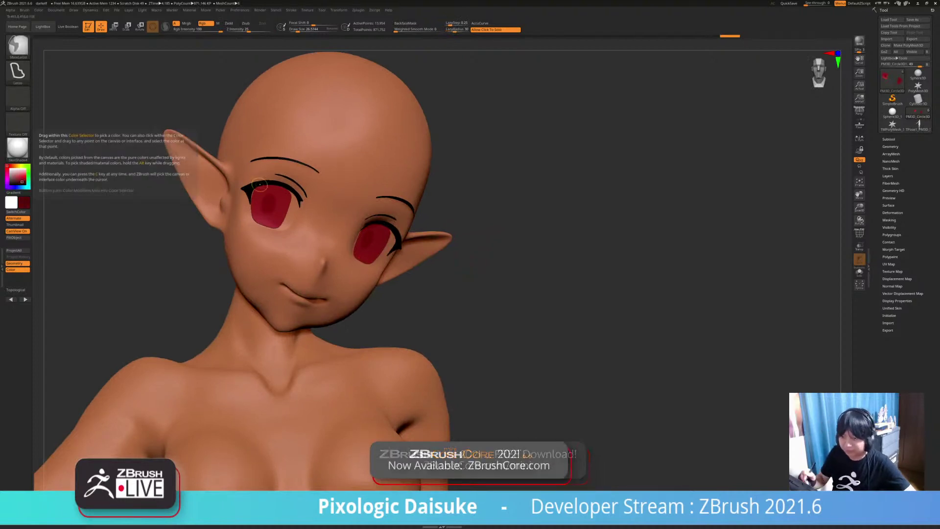
right_click_drag(259, 185, 269, 220, "ctrl")
left_click(294, 30)
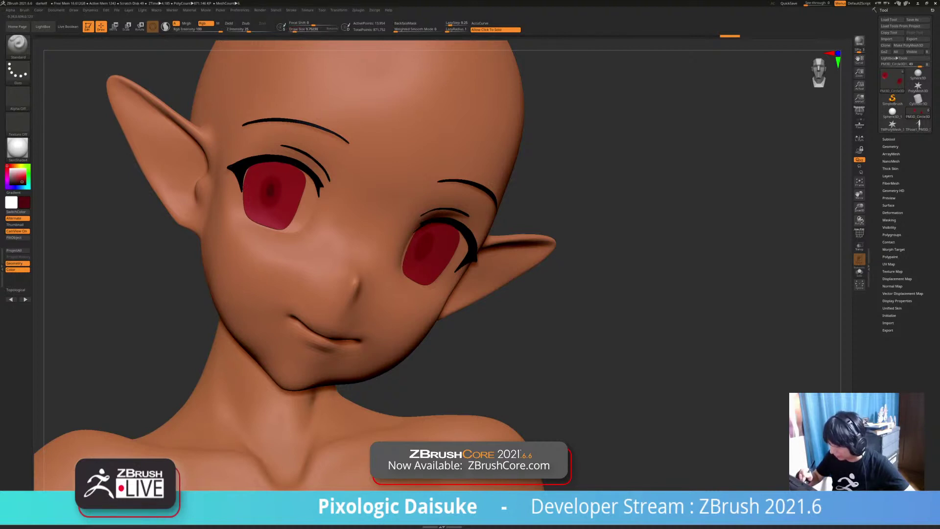
right_click_drag(270, 192, 252, 186)
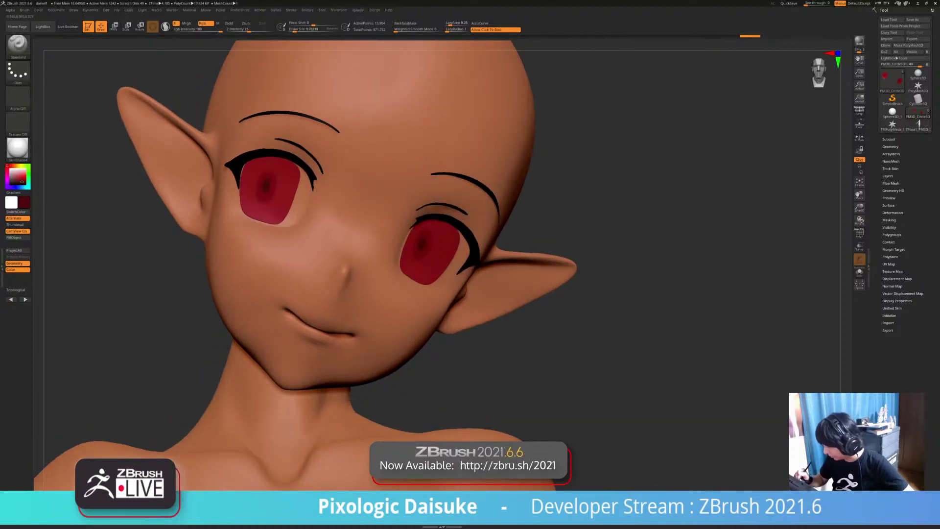
mouse_move(509, 343)
right_mouse_down("ctrl")
mouse_move(504, 252)
mouse_move(451, 256)
mouse_move(394, 292)
right_mouse_up("ctrl")
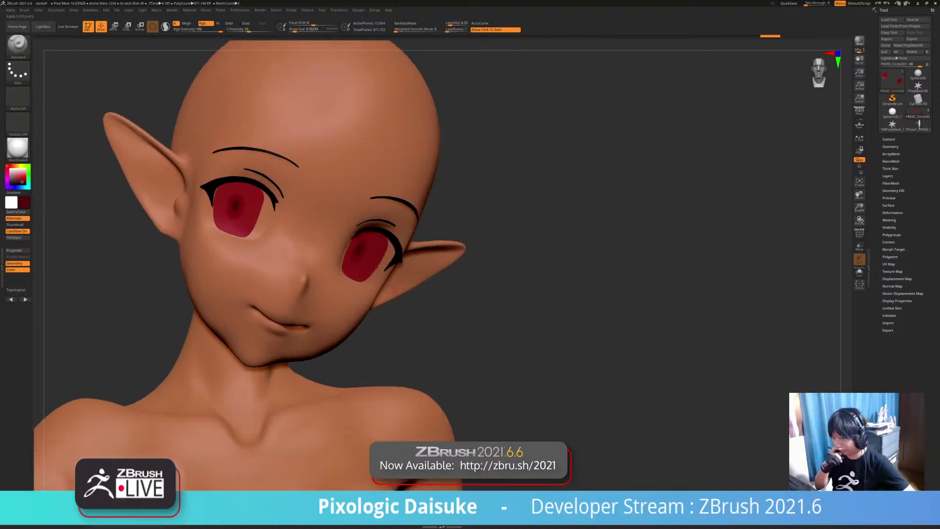
Step: Try shading the upper part of the irises in a brighter red with a larger brush, and undo the last stroke
left_click(23, 180)
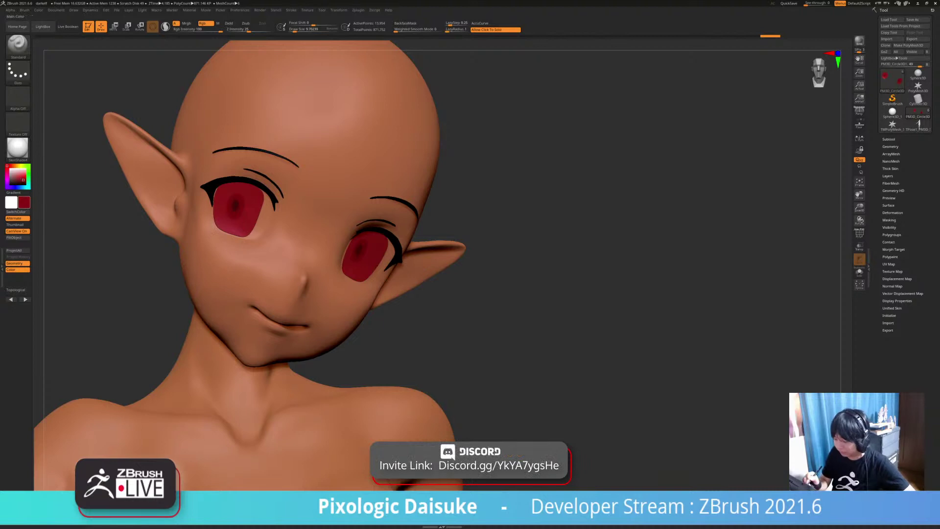
left_click(299, 31)
right_click_drag(226, 235, 223, 186)
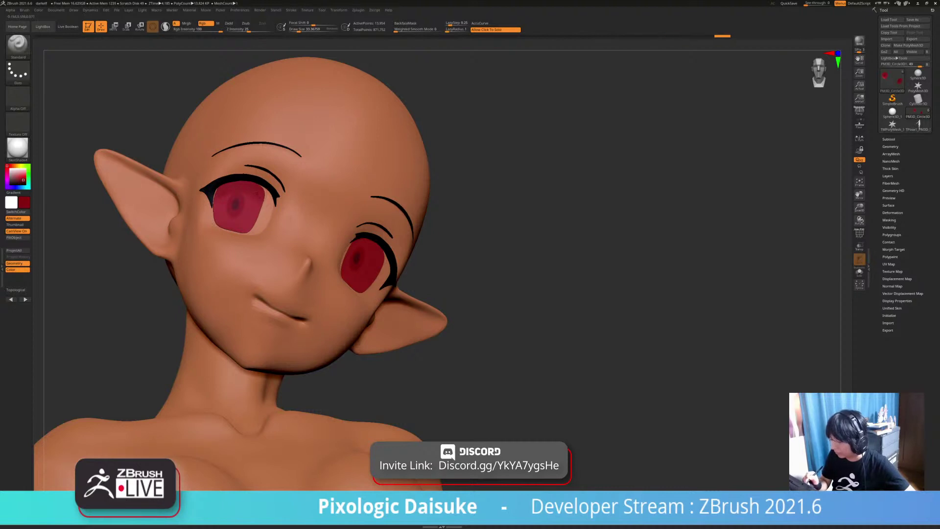
left_click_drag(233, 186, 254, 190)
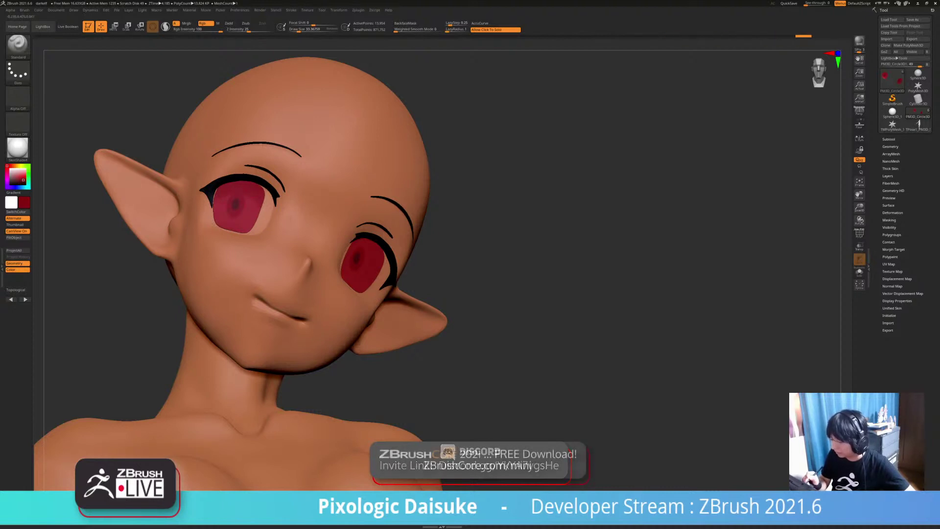
left_click(296, 30)
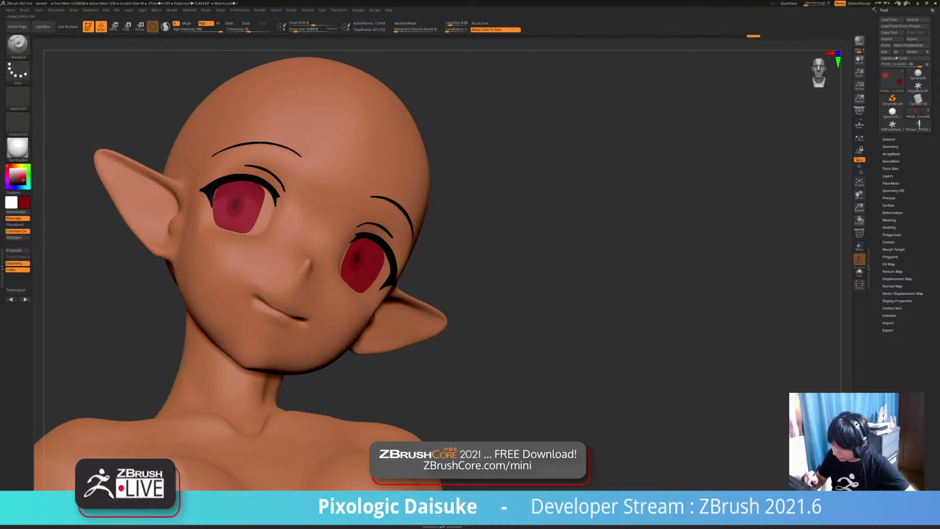
mouse_move(219, 197)
right_mouse_down("ctrl")
mouse_move(245, 147)
mouse_move(372, 196)
mouse_move(403, 260)
mouse_move(367, 242)
mouse_move(343, 205)
mouse_move(346, 250)
right_mouse_up("ctrl")
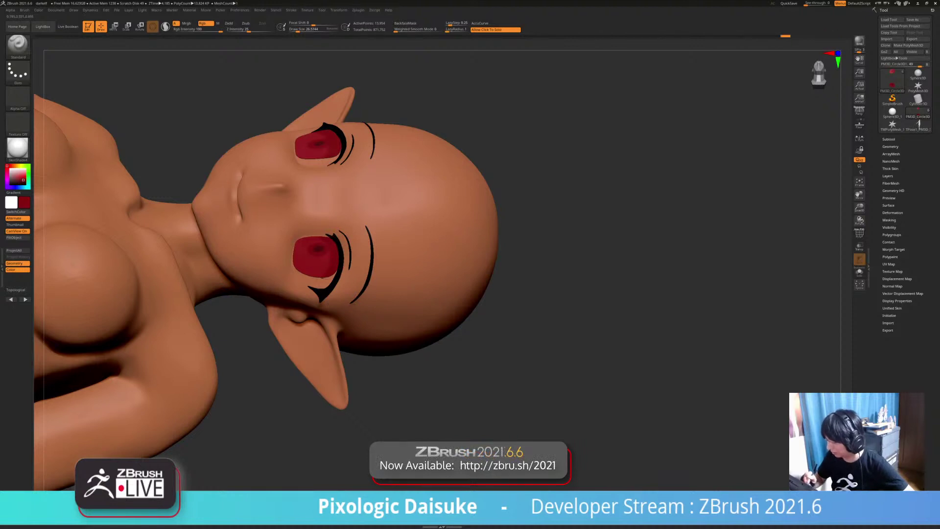
left_click_drag(587, 294, 597, 235)
left_click_drag(317, 262, 314, 276)
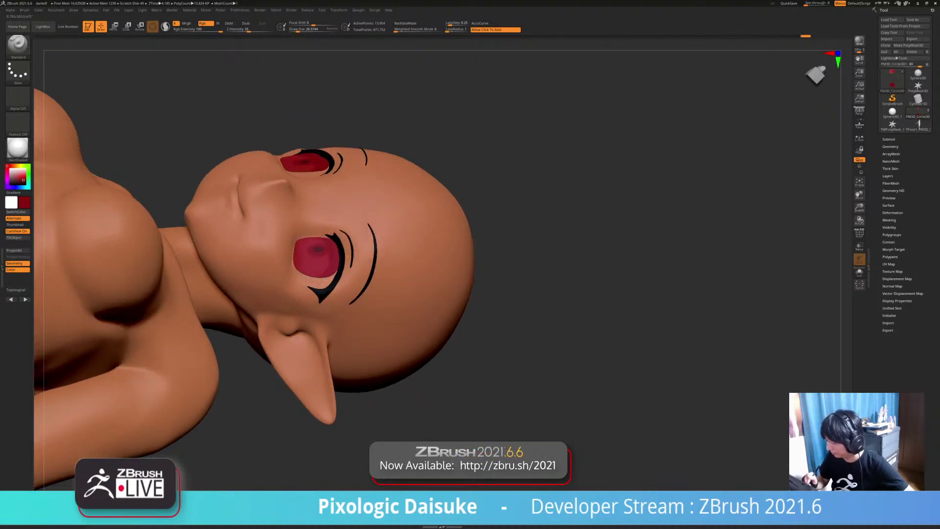
mouse_move(588, 255)
left_mouse_down()
mouse_move(588, 294)
mouse_move(549, 235)
mouse_move(577, 206)
mouse_move(529, 255)
mouse_move(578, 304)
mouse_move(529, 274)
mouse_move(546, 282)
mouse_move(553, 323)
mouse_move(559, 316)
left_mouse_up()
key("ctrl+z")
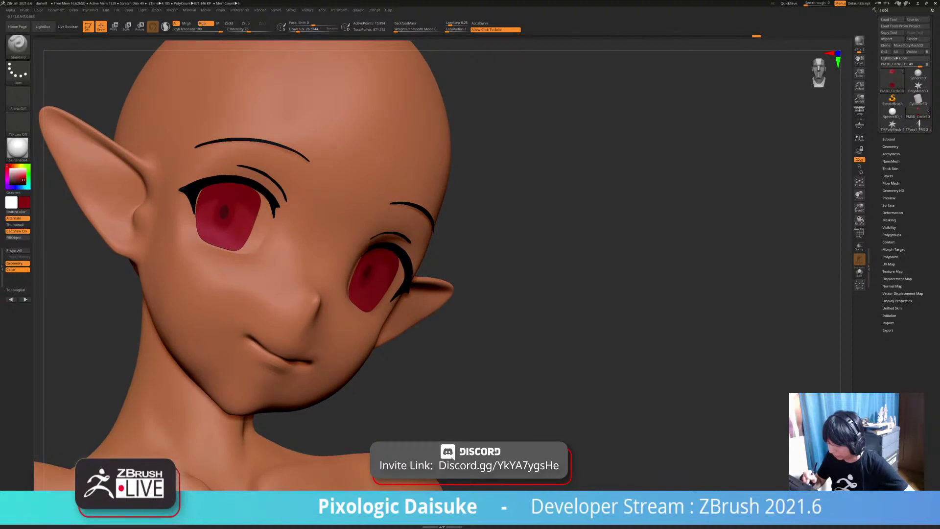
Step: Remove the dark centres from both pupils, keeping only the soft darker red ovals on the irises
mouse_move(489, 277)
right_mouse_down()
mouse_move(392, 283)
mouse_move(367, 235)
right_mouse_up()
mouse_move(337, 319)
right_mouse_down()
mouse_move(401, 326)
mouse_move(395, 303)
mouse_move(384, 336)
mouse_move(392, 377)
mouse_move(388, 326)
mouse_move(372, 293)
right_mouse_up()
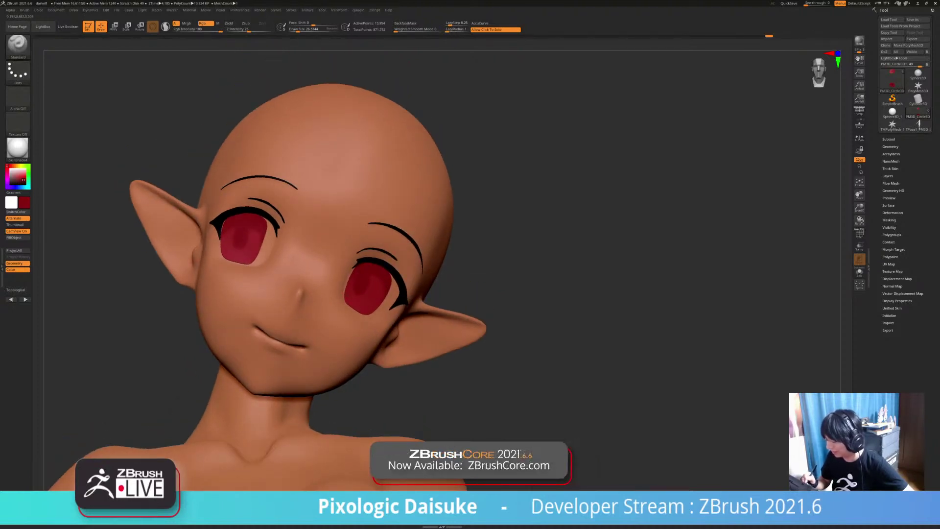
right_click_drag(365, 287, 365, 255, "ctrl")
mouse_move(365, 255)
right_mouse_down()
mouse_move(367, 241)
mouse_move(369, 277)
right_mouse_up()
right_click_drag(466, 338, 490, 338, "ctrl")
right_click_drag(435, 299, 445, 281)
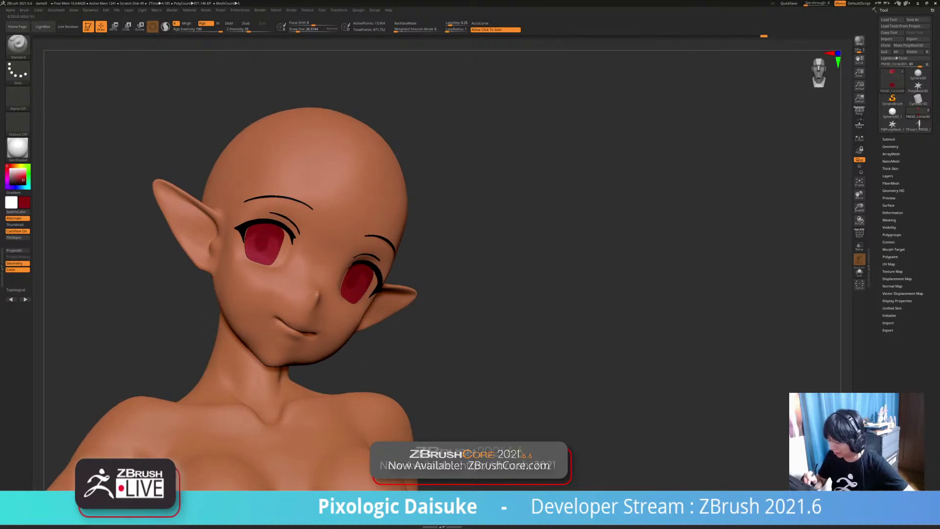
right_click_drag(435, 338, 436, 316, "ctrl")
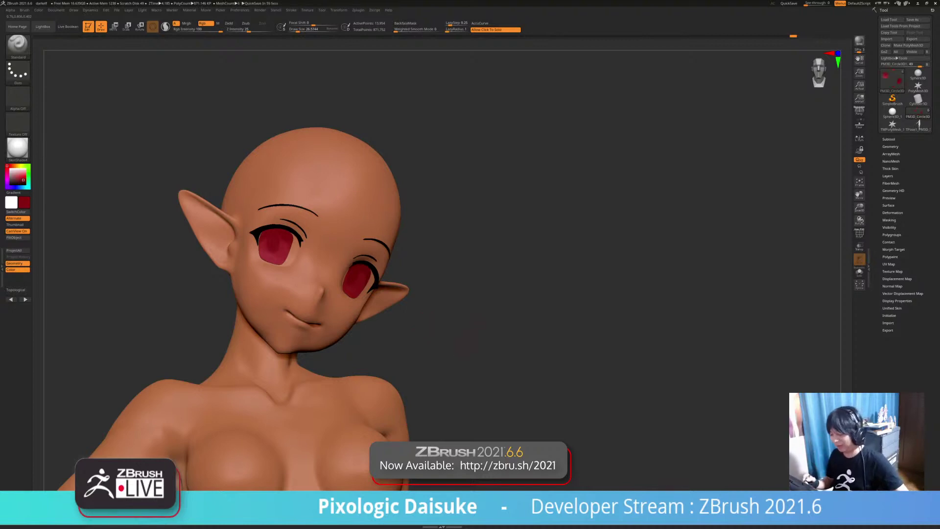
right_click_drag(465, 343, 490, 350, "ctrl")
Step: Select the head subtool and isolate its eye-white polygroup with the polyframe on to check it, then restore the full head view
left_click(294, 274, "alt")
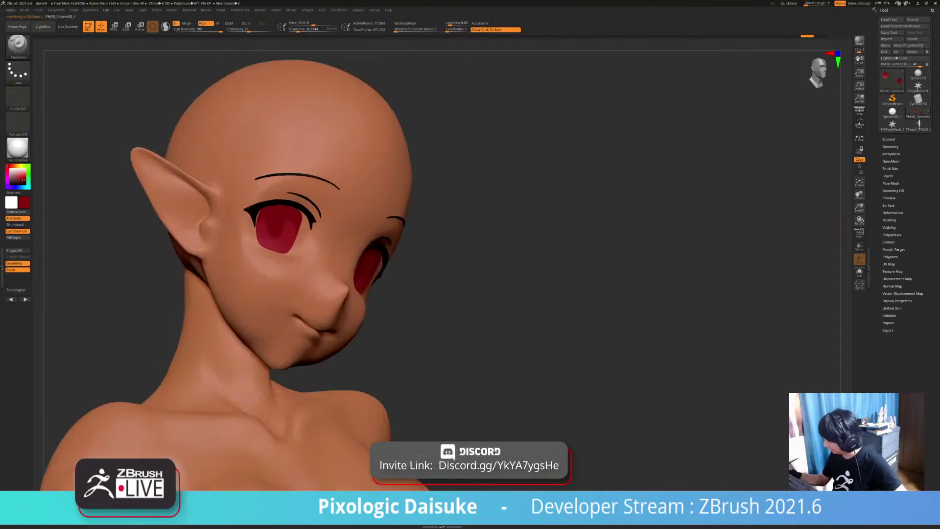
left_click(859, 234)
left_click(302, 240, "ctrl+shift")
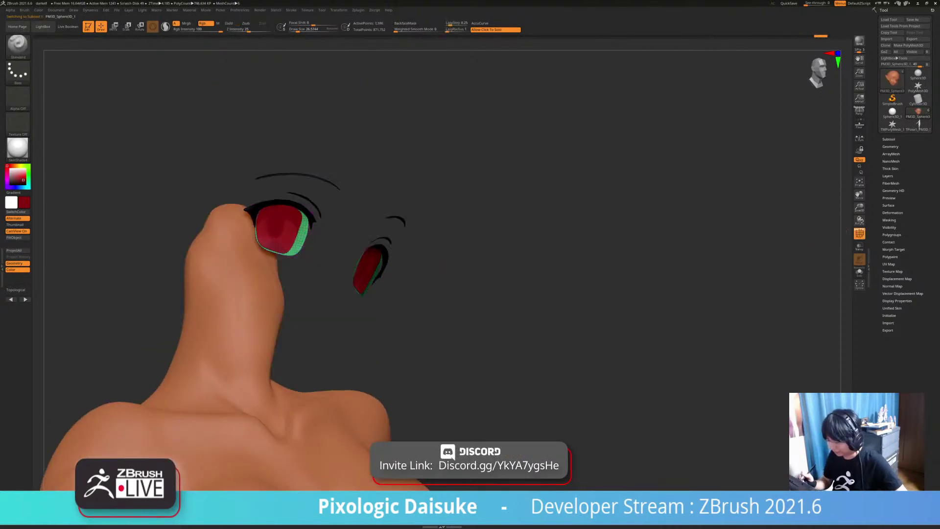
mouse_move(489, 294)
right_mouse_down()
mouse_move(477, 295)
mouse_move(582, 295)
mouse_move(447, 295)
right_mouse_up()
left_click(494, 295, "ctrl+shift")
left_click(859, 233)
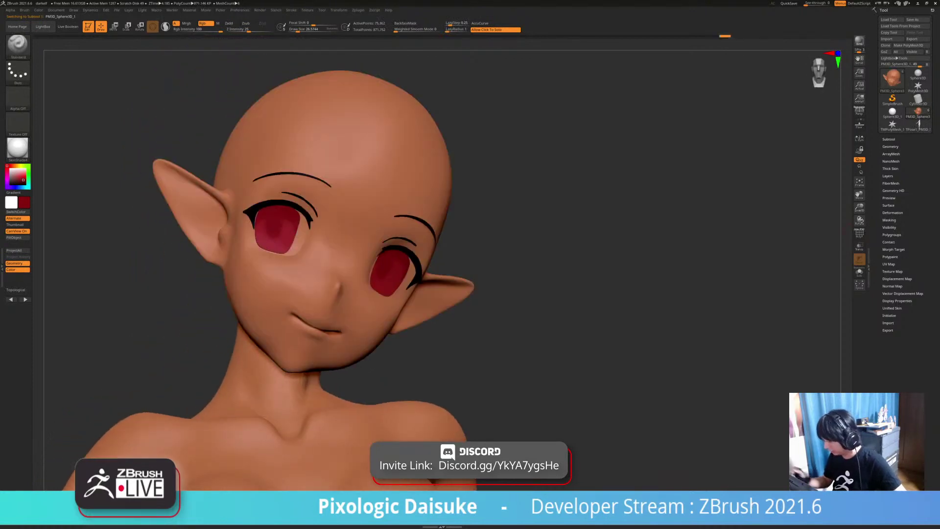
Step: Isolate the head's eye-white polygroup, fill it with a pinkish off-white, and show the whole head again
mouse_move(433, 248)
right_mouse_down()
mouse_move(447, 249)
mouse_move(422, 249)
right_mouse_up()
key("b")
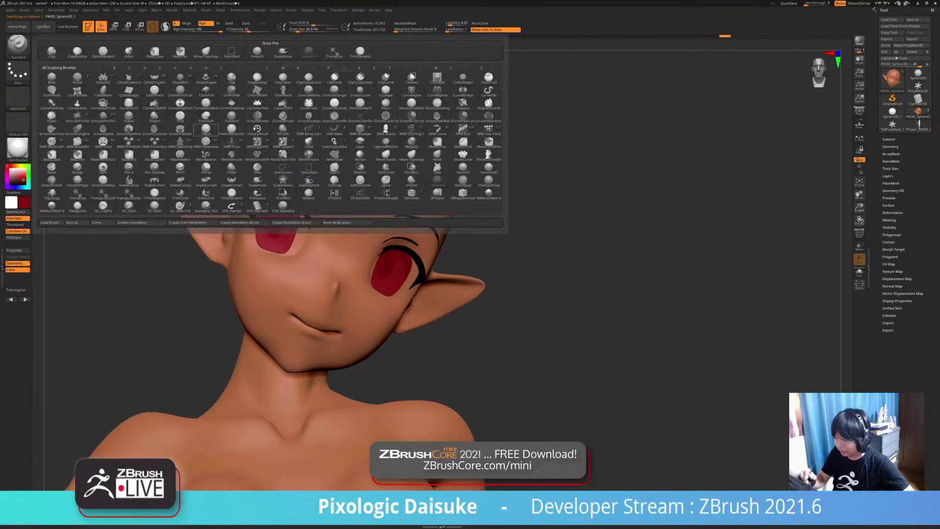
left_click(272, 239, "ctrl+shift")
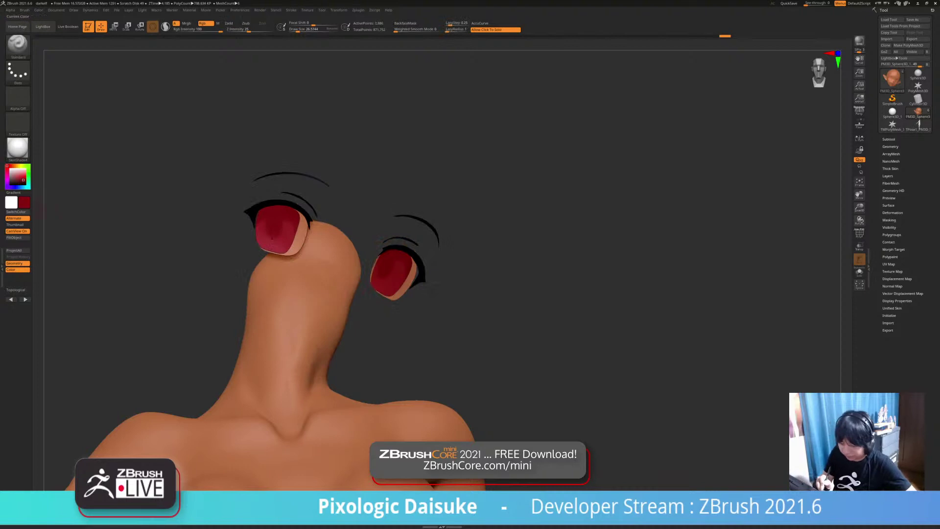
left_click_drag(14, 170, 13, 170)
left_click(14, 237)
left_click(147, 235, "ctrl+shift")
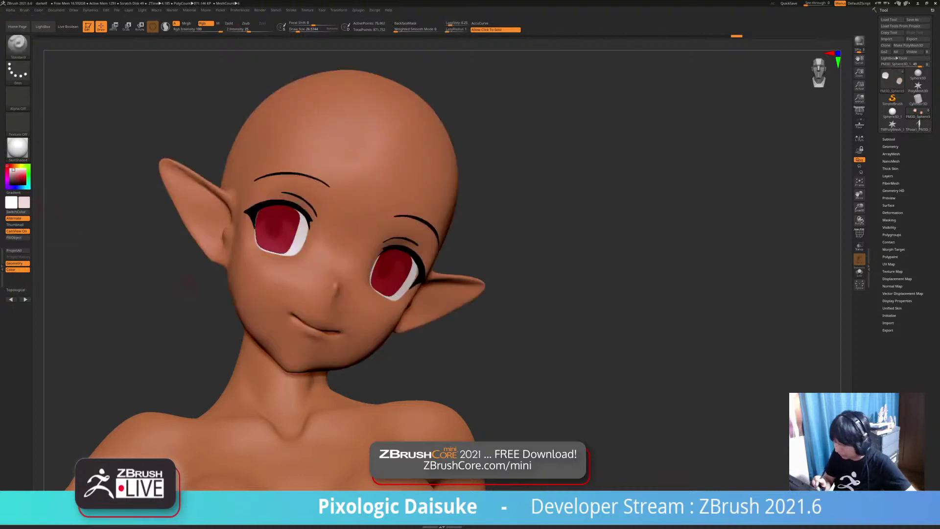
Step: Switch to the SnakeHook brush, activate symmetry for the head, and enlarge the draw size
left_click_drag(612, 235, 544, 241)
left_click(21, 47)
key("s")
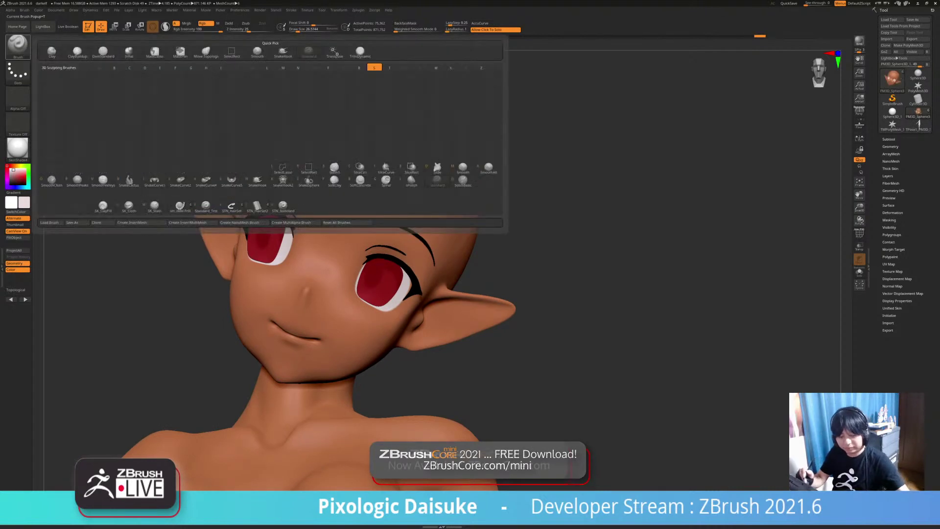
key("h")
left_click(339, 11)
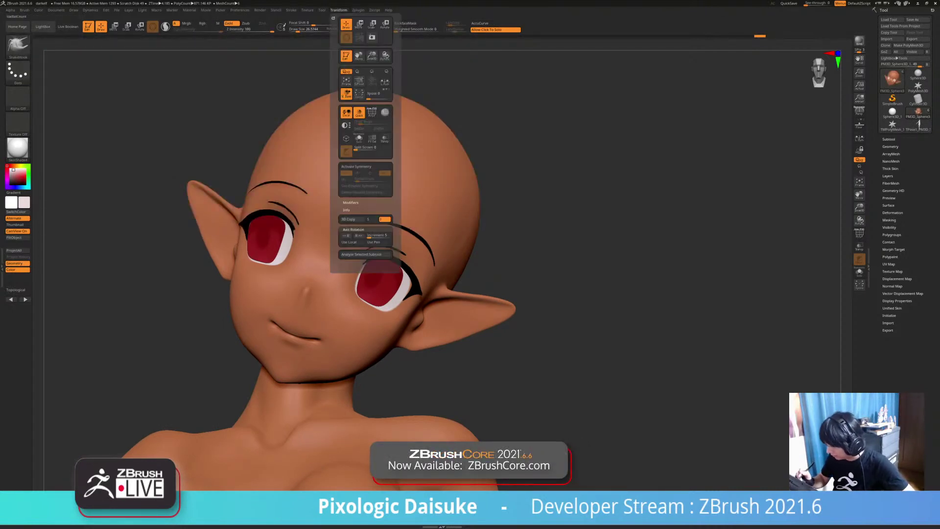
left_click(362, 167)
left_click(304, 29)
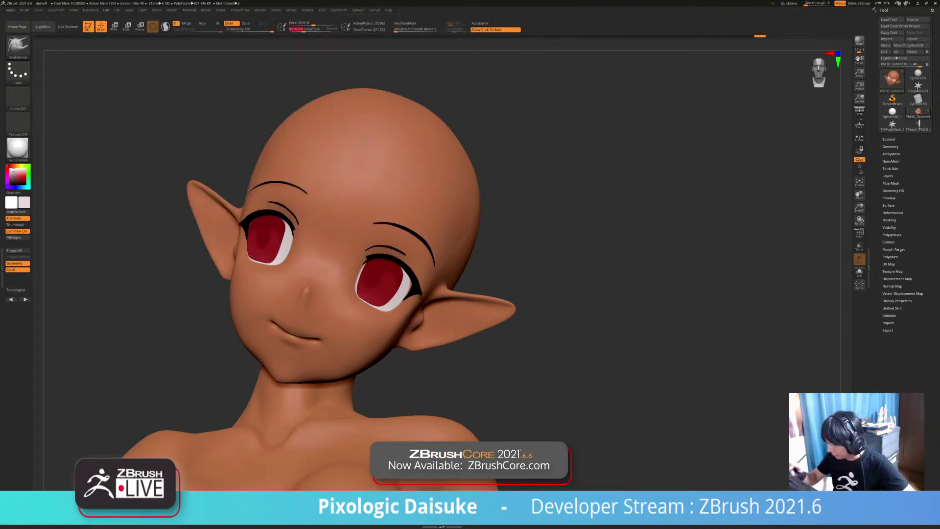
Step: Examine the fit of the eye whites in the face from several angles, including with the head shown in solo
right_click_drag(425, 186, 387, 228, "alt")
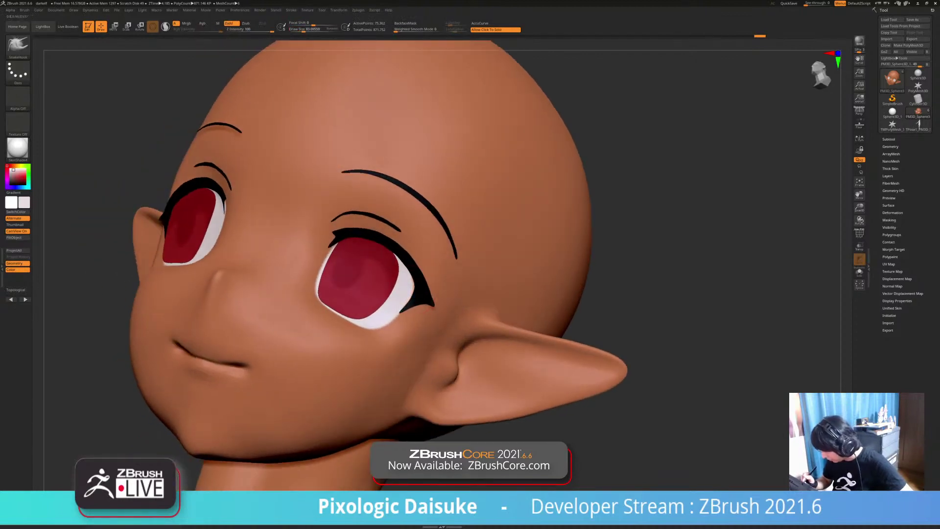
mouse_move(335, 257)
right_mouse_down("ctrl")
mouse_move(326, 235)
mouse_move(360, 259)
mouse_move(370, 283)
mouse_move(360, 265)
mouse_move(473, 250)
right_mouse_up("ctrl")
mouse_move(313, 294)
right_mouse_down()
mouse_move(237, 304)
mouse_move(250, 269)
mouse_move(238, 256)
mouse_move(264, 274)
right_mouse_up()
right_click_drag(338, 306, 338, 323, "ctrl")
right_click_drag(338, 323, 313, 313)
right_click(314, 313)
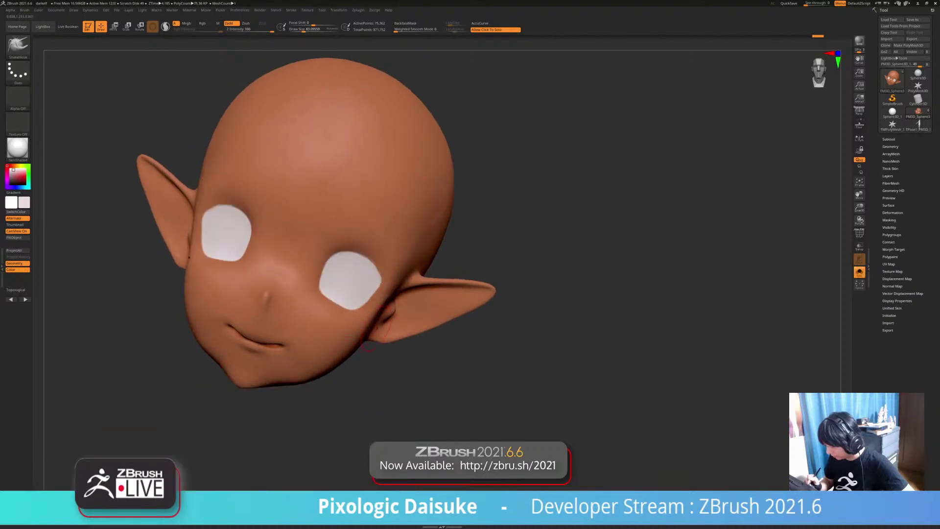
right_click(364, 341)
right_click_drag(346, 312, 294, 222)
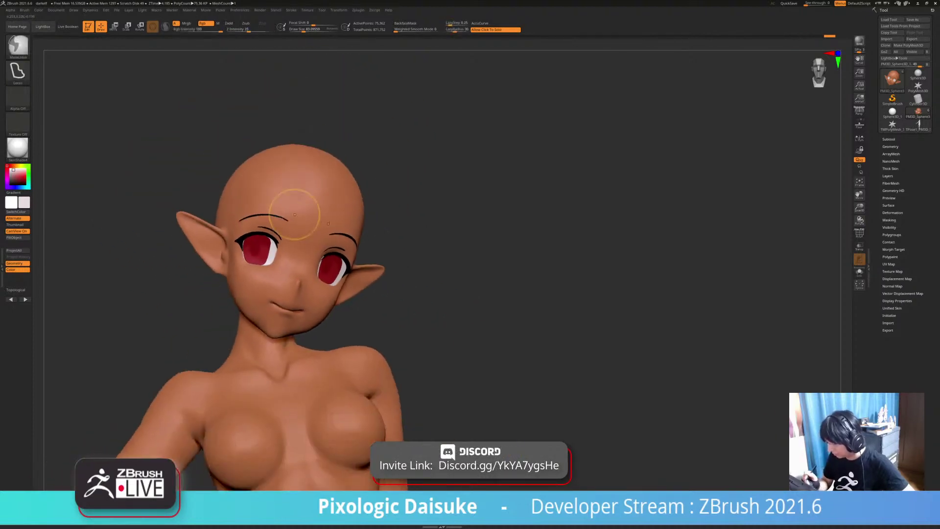
Step: Isolate the eye whites to inspect them behind the irises, then show the whole head again close up
left_click(271, 250, "ctrl+shift")
right_click_drag(274, 255, 282, 308, "ctrl")
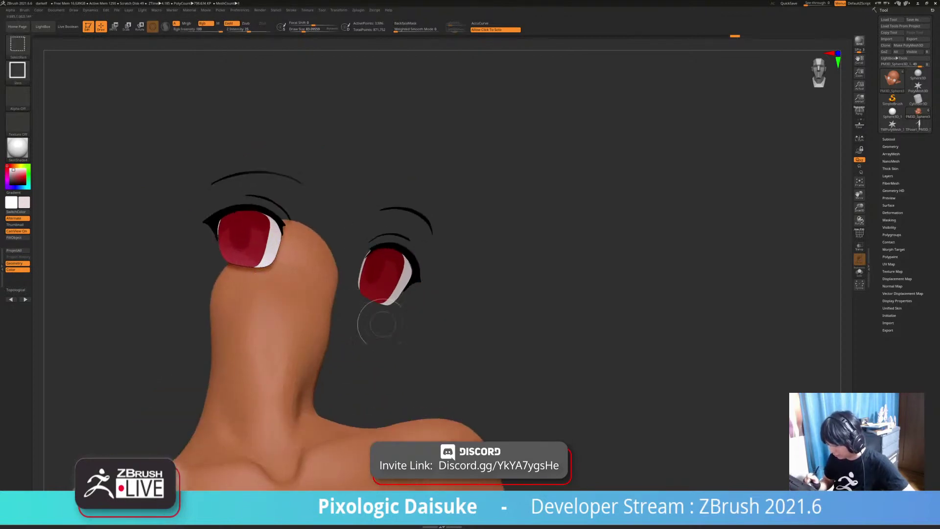
left_click(376, 324, "ctrl+shift")
right_click_drag(287, 221, 274, 275, "ctrl")
right_click(274, 275)
right_click(304, 274)
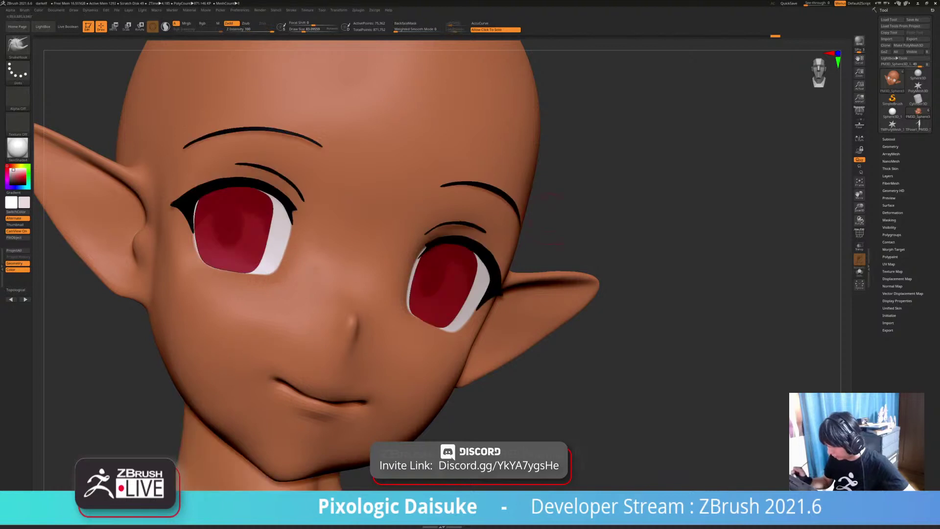
Step: Switch to the Standard brush for painting on the head subtool
left_click_drag(254, 275, 261, 278)
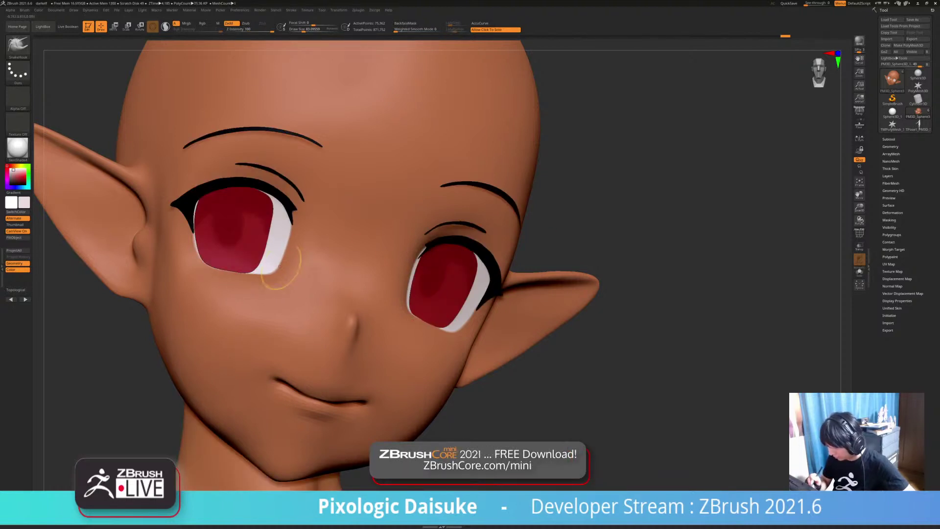
right_click_drag(274, 268, 275, 226, "ctrl")
mouse_move(275, 226)
right_mouse_down()
mouse_move(247, 232)
mouse_move(305, 244)
mouse_move(314, 274)
mouse_move(265, 292)
right_mouse_up()
left_click(304, 244, "ctrl+shift")
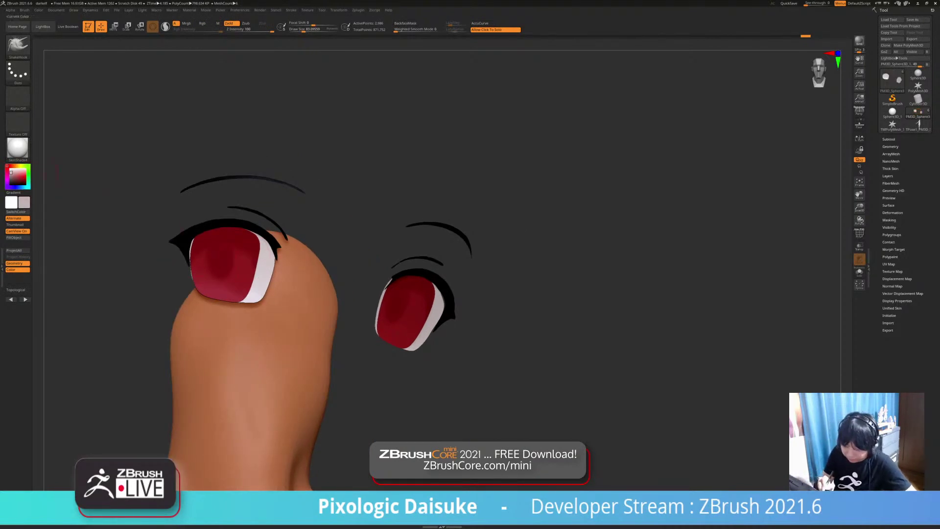
key("b")
key("t")
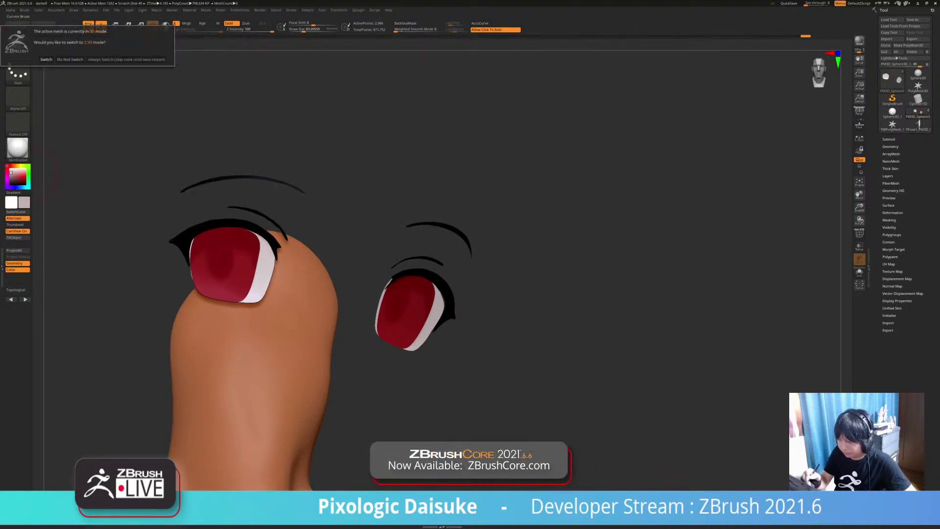
key("Escape")
key("b")
key("s")
key("t")
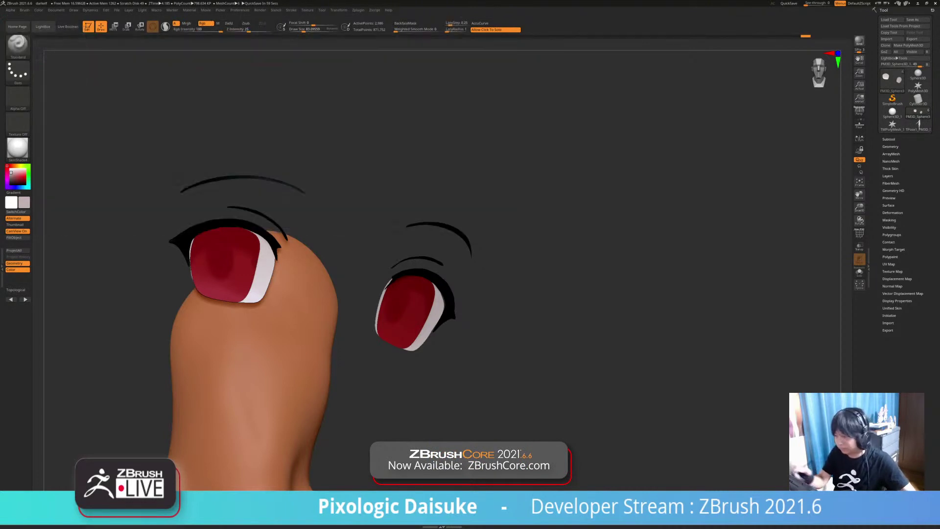
Step: Show the whole head again, view it in solo, and isolate its eye-white polygroup
right_click_drag(300, 313, 301, 278, "ctrl")
left_click(374, 237, "ctrl+shift")
right_click_drag(373, 237, 350, 213, "alt")
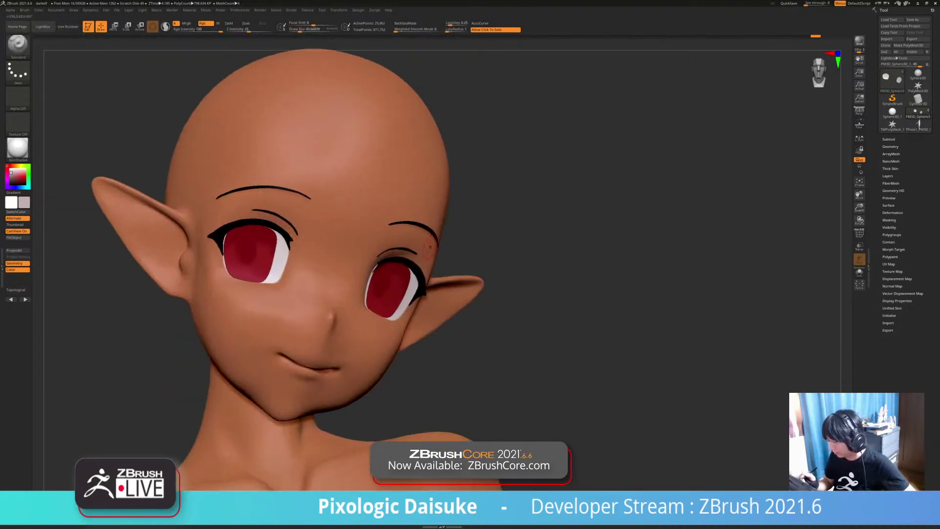
left_click(472, 266)
right_click_drag(471, 266, 304, 274)
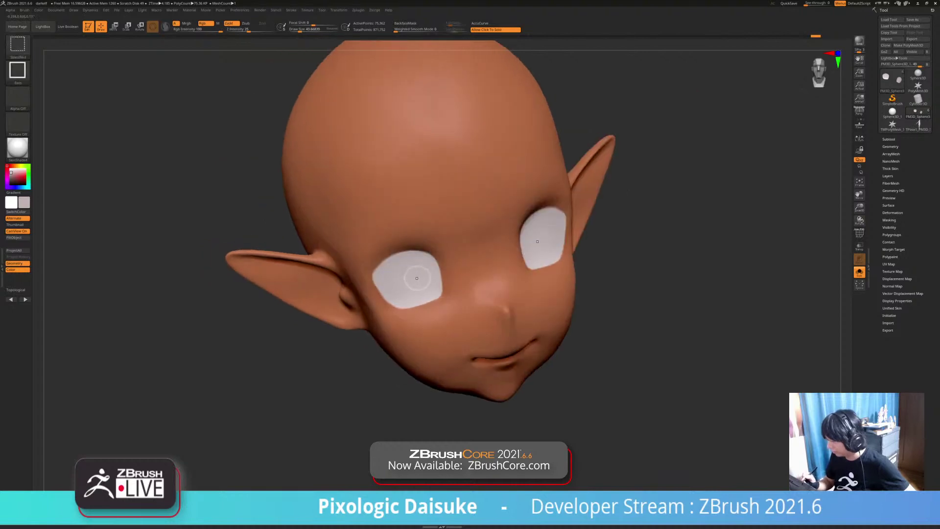
left_click(413, 276, "ctrl+shift")
right_click_drag(426, 246, 304, 258, "alt")
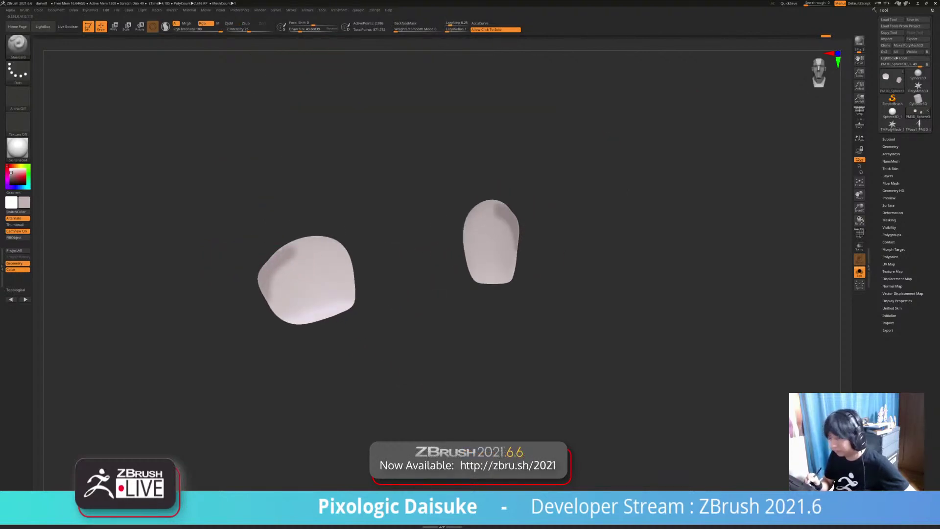
Step: Paint a muted greyish-pink shadow band along the upper edges of both eye whites, reducing the brush's draw size
left_click_drag(286, 261, 292, 257)
right_click_drag(308, 257, 273, 258, "alt")
right_click_drag(274, 258, 273, 242)
mouse_move(283, 244)
left_mouse_down()
mouse_move(307, 253)
mouse_move(245, 259)
left_mouse_up()
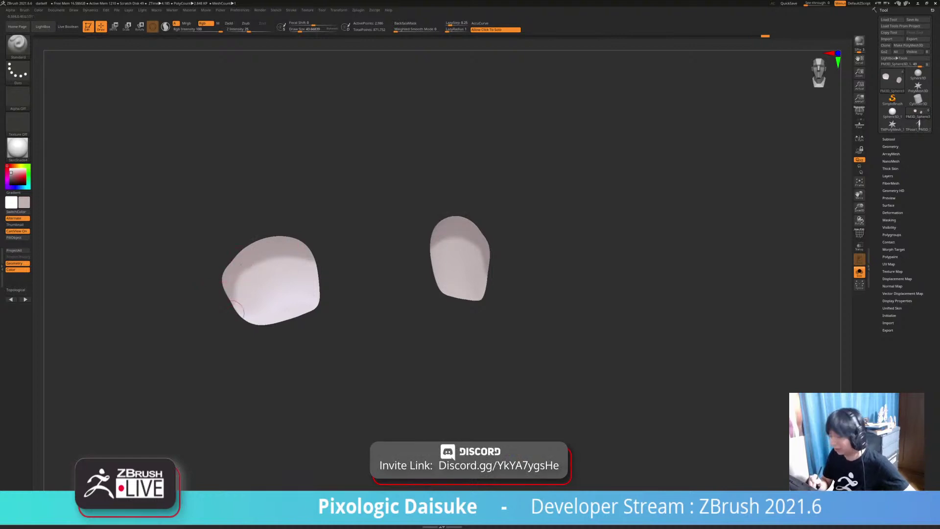
right_click_drag(308, 269, 271, 255, "alt")
left_click(297, 30)
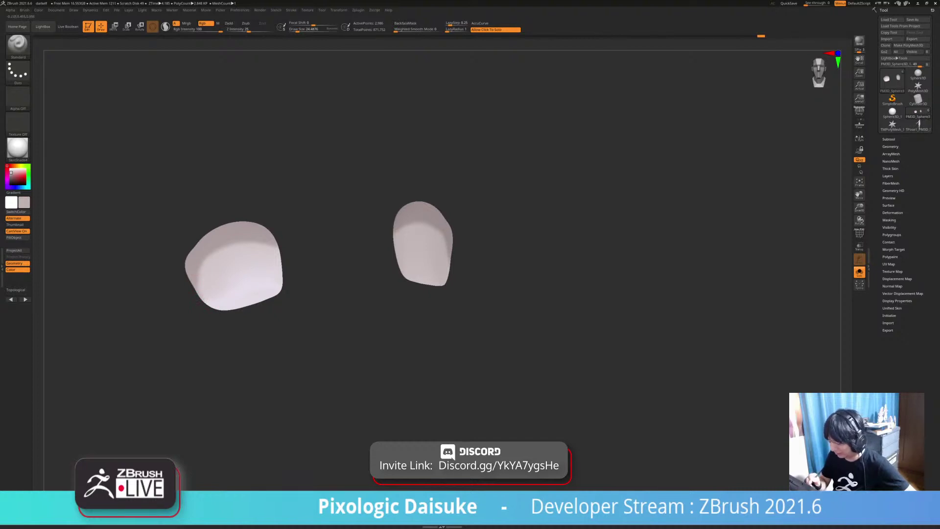
left_click_drag(277, 250, 280, 267)
right_click_drag(289, 260, 262, 260)
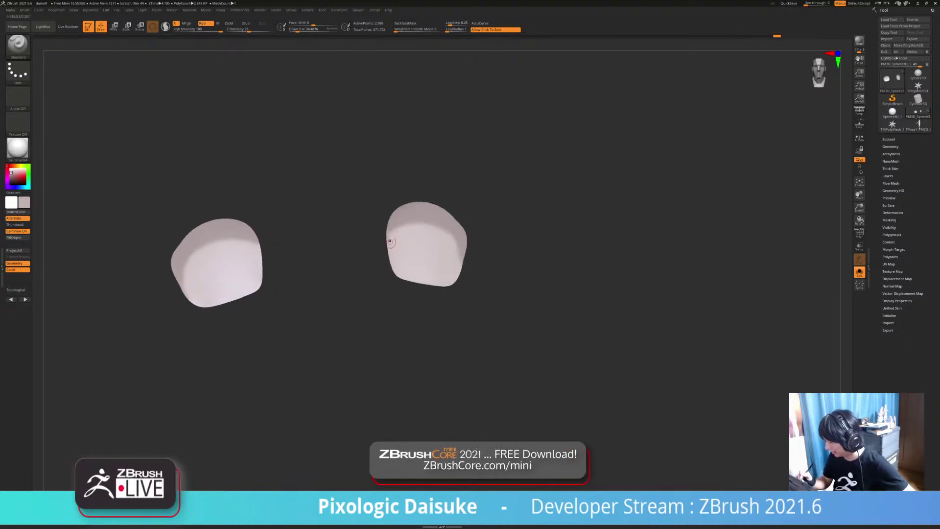
left_click_drag(461, 233, 461, 238)
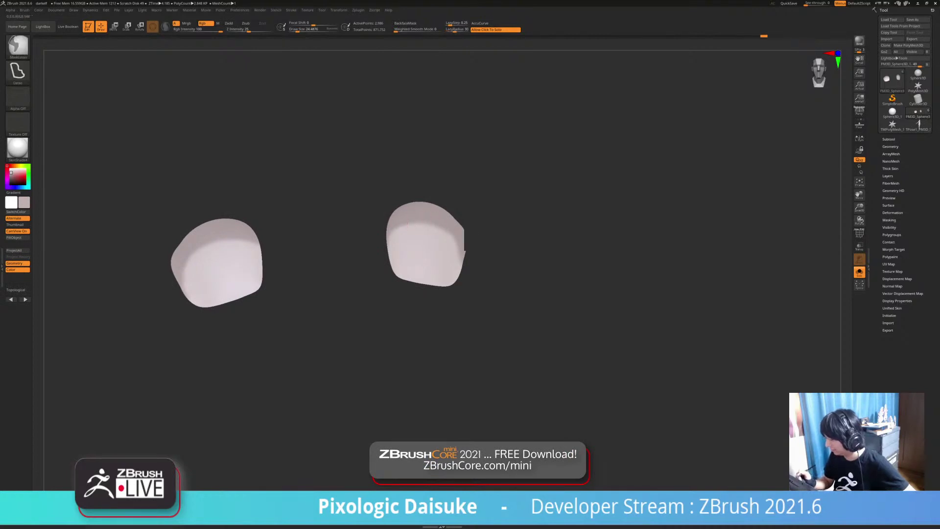
Step: Bring back the whole head and the other subtools, and make the iris subtool active
mouse_move(462, 238)
right_mouse_down("ctrl")
mouse_move(458, 210)
mouse_move(433, 198)
right_mouse_up("ctrl")
right_click_drag(446, 258, 433, 273, "ctrl")
left_click(502, 254, "ctrl+shift")
left_click(521, 303, "ctrl+shift")
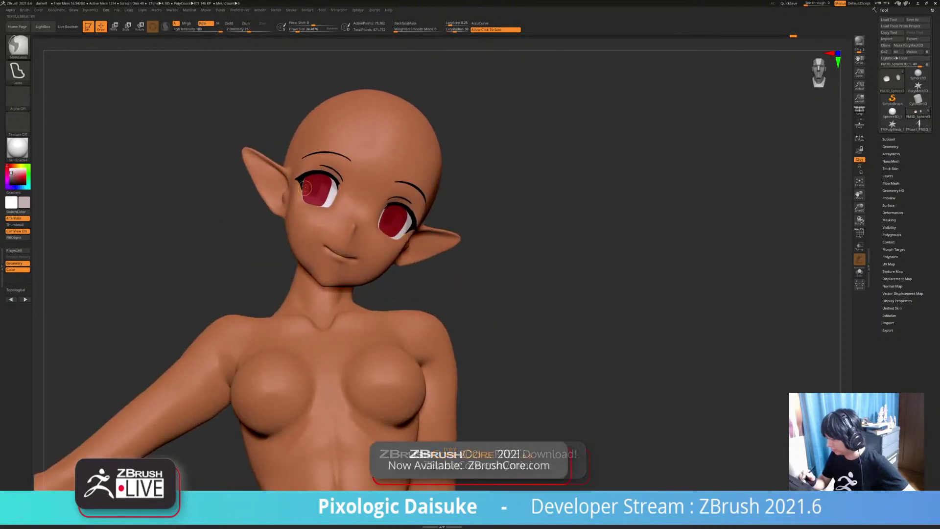
right_click_drag(483, 225, 489, 284, "ctrl")
left_click(506, 257, "alt")
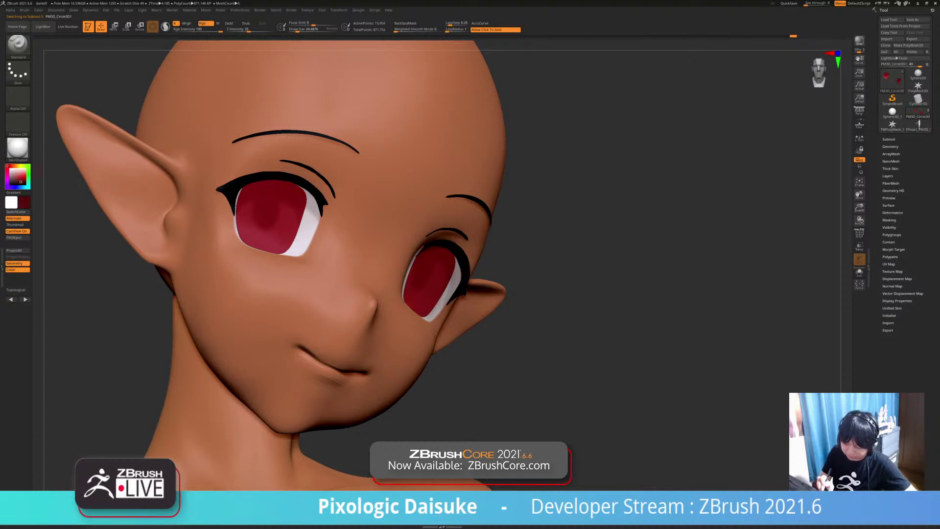
Step: Switch to the Paint brush for colouring the irises
left_click(18, 46)
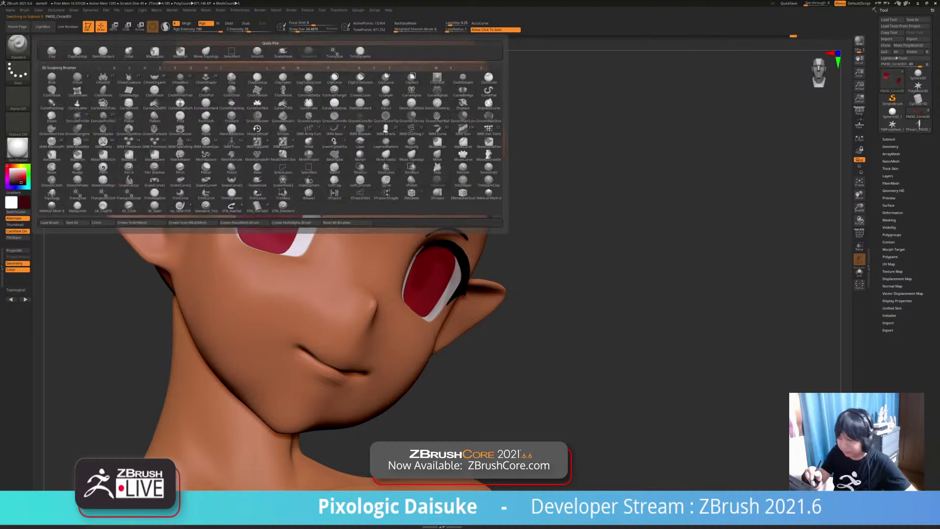
key("s")
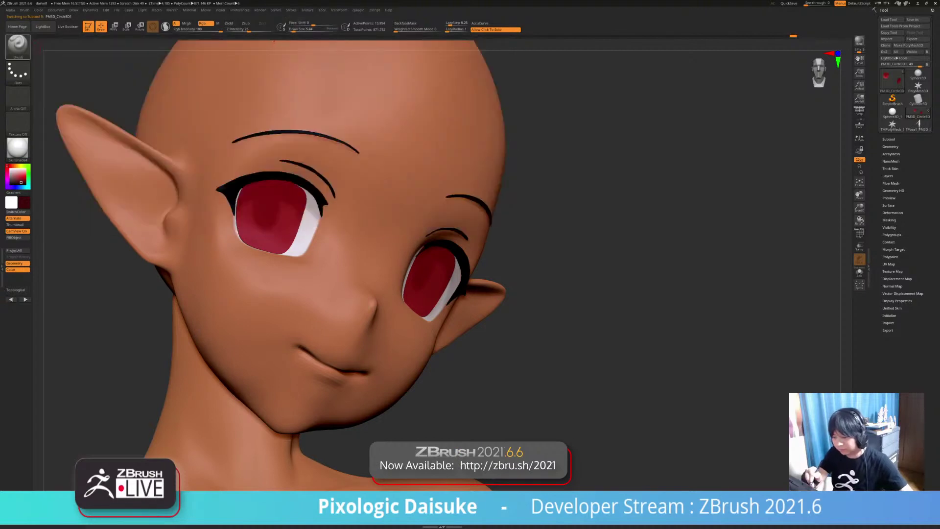
left_click(19, 46)
left_click(18, 46)
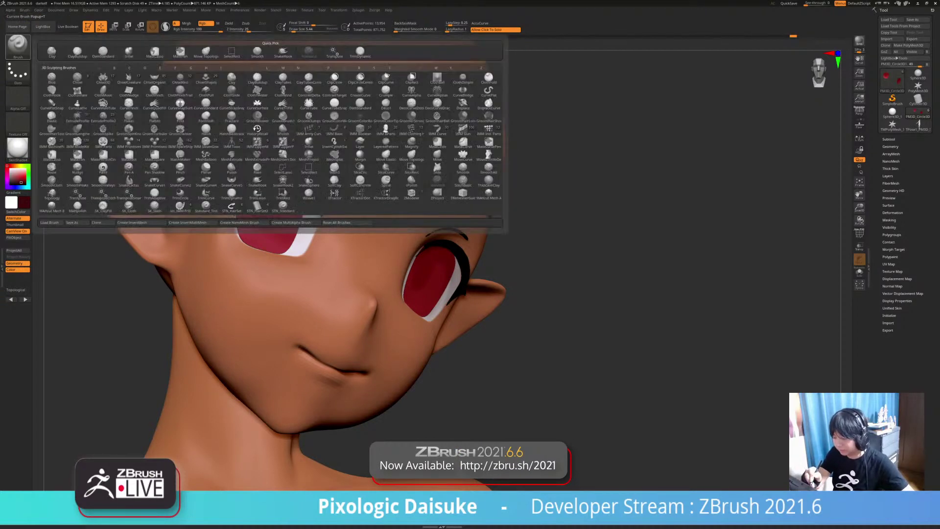
key("p")
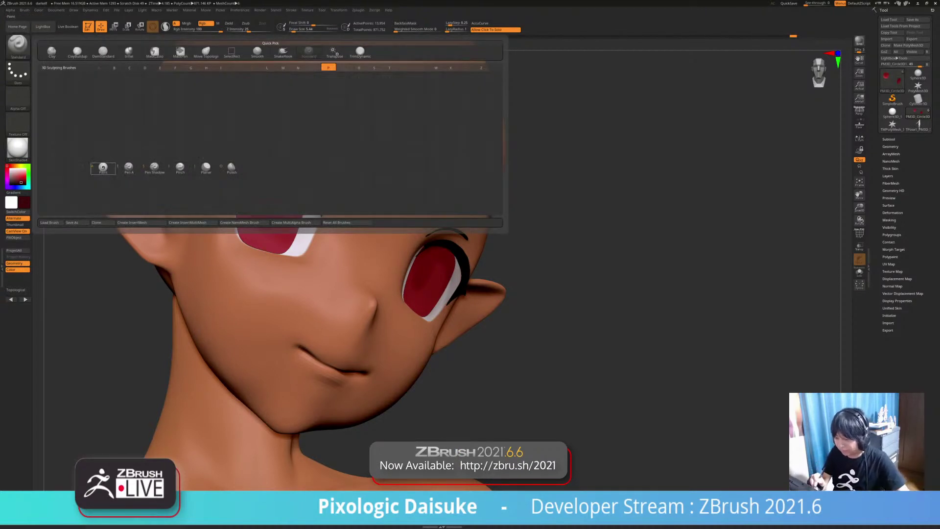
key("a")
Step: Turn off LazyMouse and enable Curve Mode for the Paint brush
left_click(291, 10)
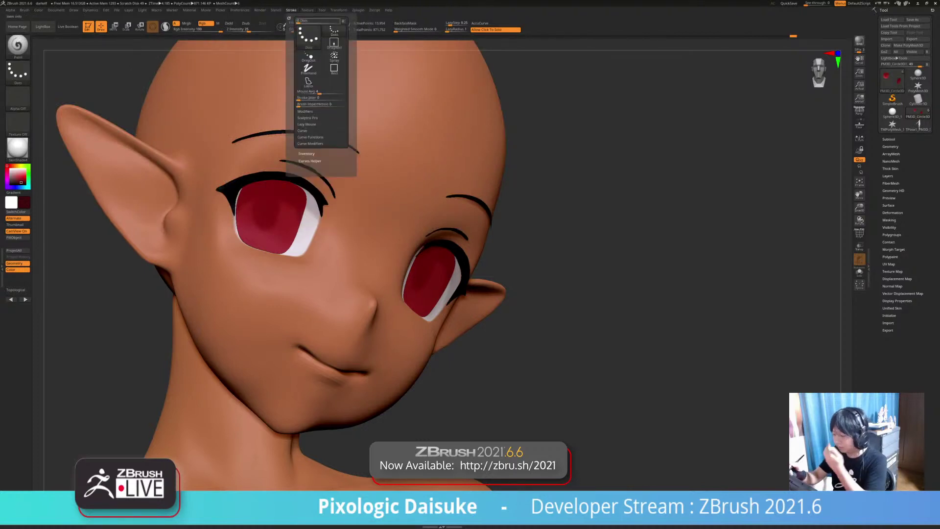
left_click(307, 125)
left_click(307, 124)
left_click(307, 124)
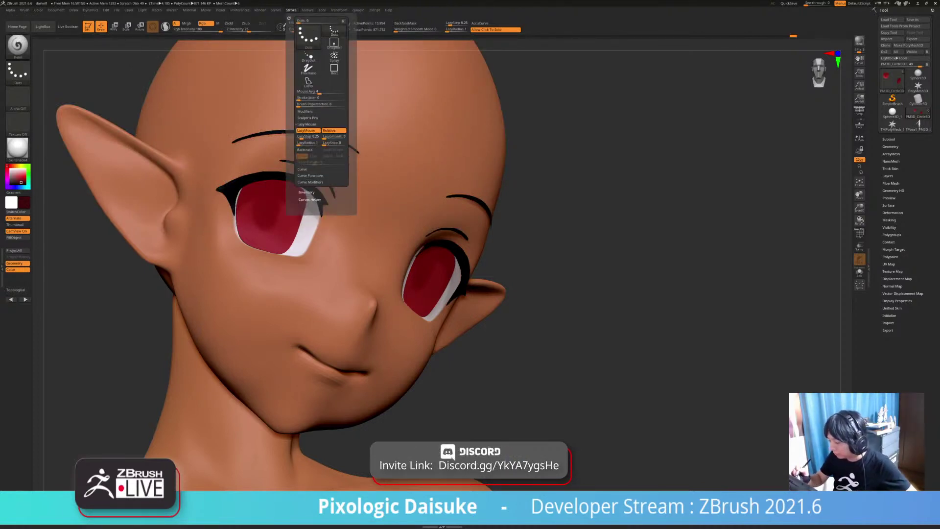
left_click(308, 131)
left_click(307, 124)
left_click(303, 131)
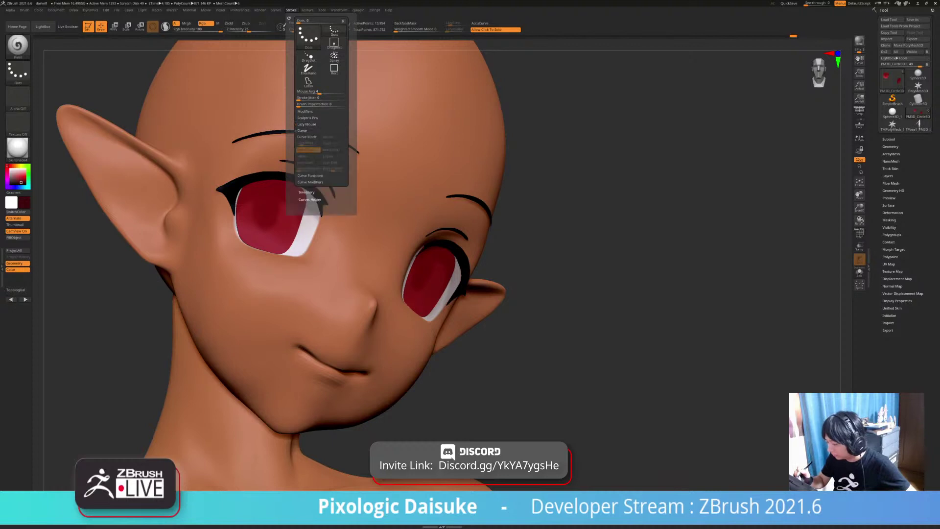
left_click(308, 137)
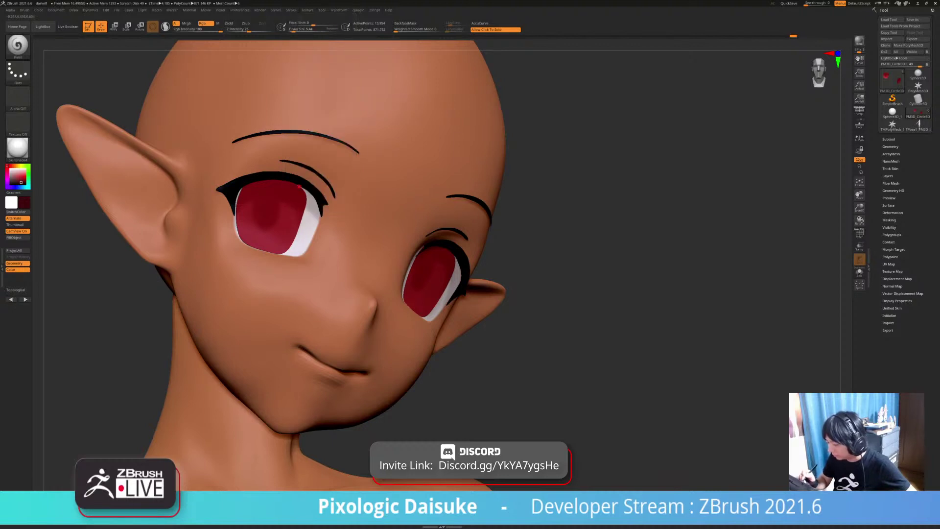
Step: Frame the iris meshes with curves, with Border, Polygroups and Creased edges enabled
mouse_move(299, 186)
right_mouse_down("ctrl")
mouse_move(310, 211)
mouse_move(313, 202)
right_mouse_up("ctrl")
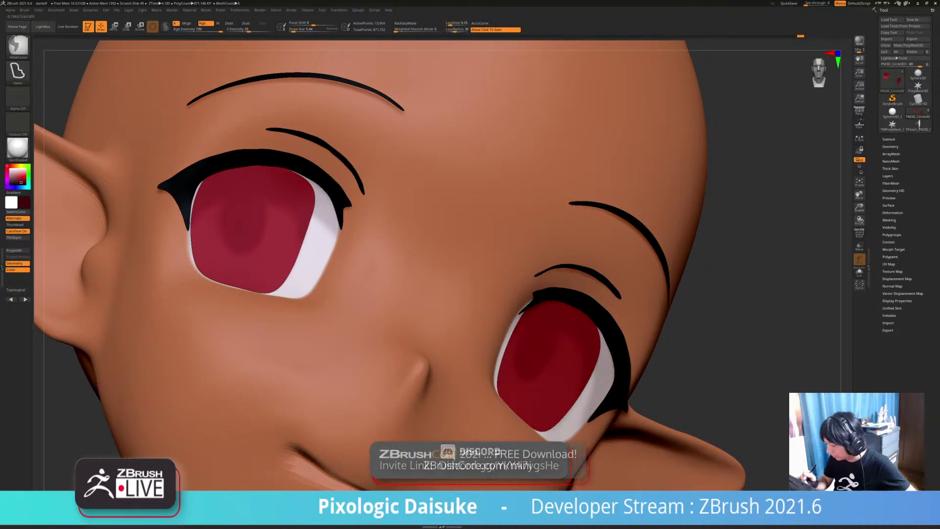
right_click_drag(315, 208, 319, 230, "ctrl")
left_click(291, 10)
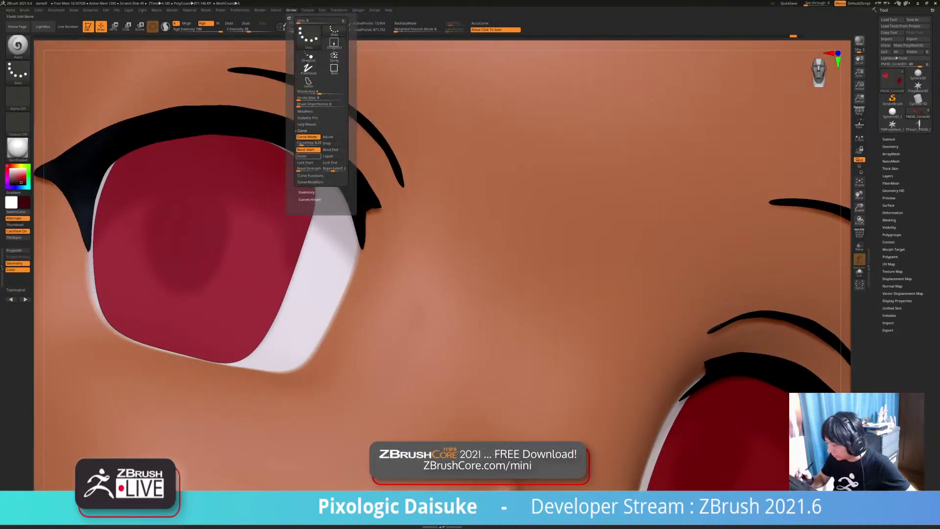
left_click(311, 175)
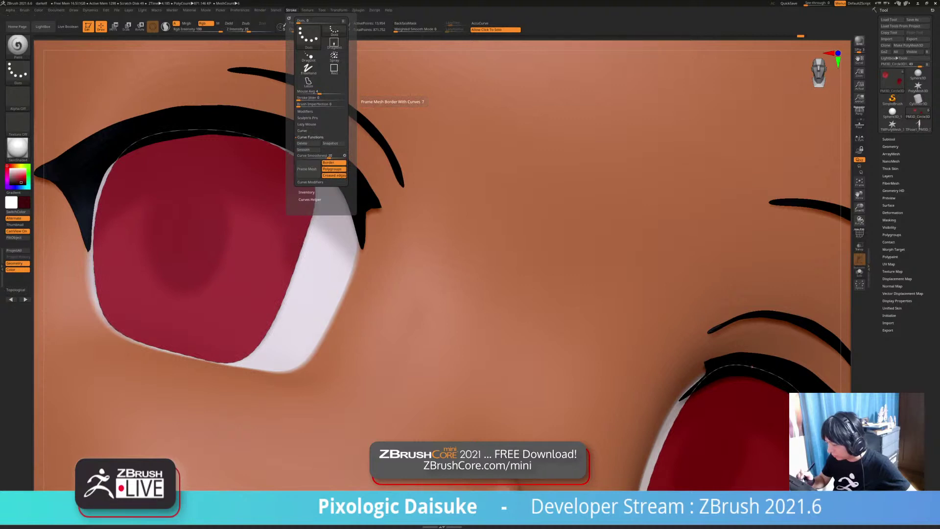
Step: Try to apply the Paint brush along the curve framing the iris at its upper edge
left_click(310, 182)
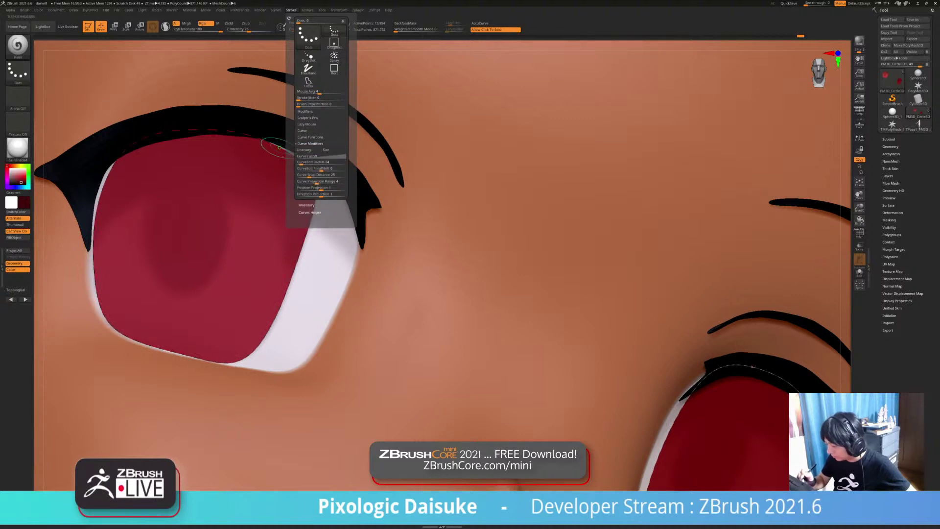
right_click_drag(440, 244, 432, 236)
right_click_drag(289, 154, 307, 167)
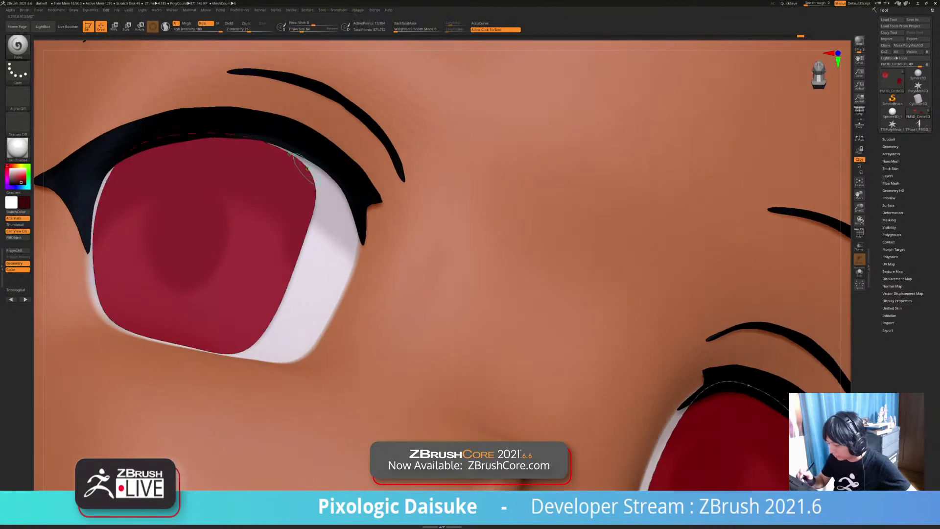
left_click(291, 10)
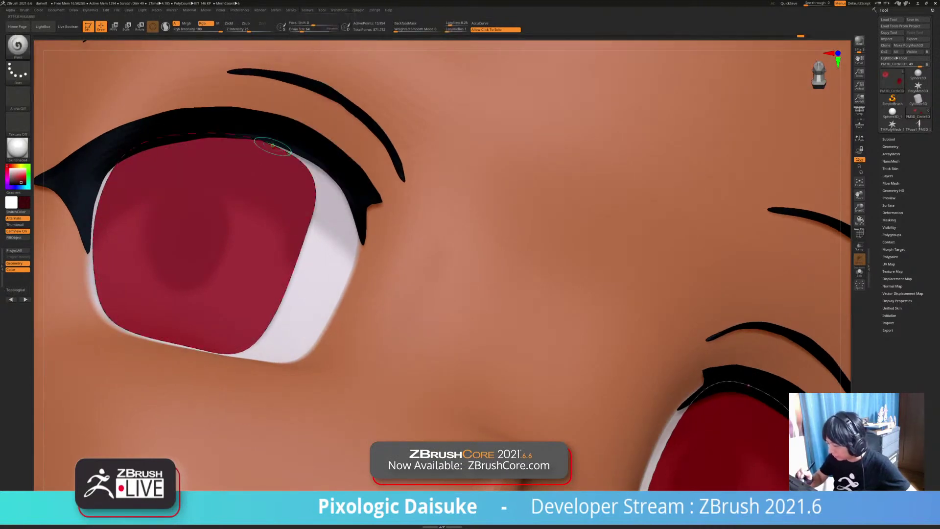
left_click(272, 140)
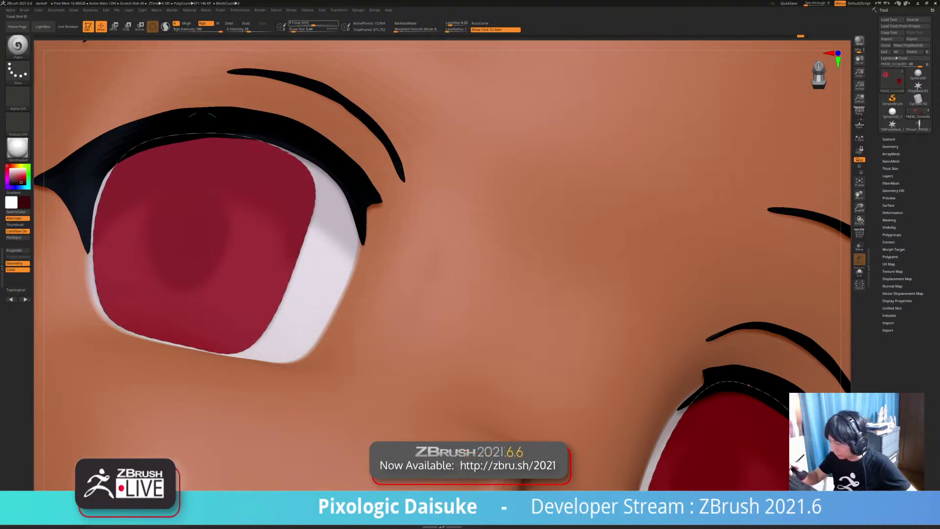
mouse_move(202, 132)
right_mouse_down("ctrl")
mouse_move(235, 195)
mouse_move(274, 220)
right_mouse_up("ctrl")
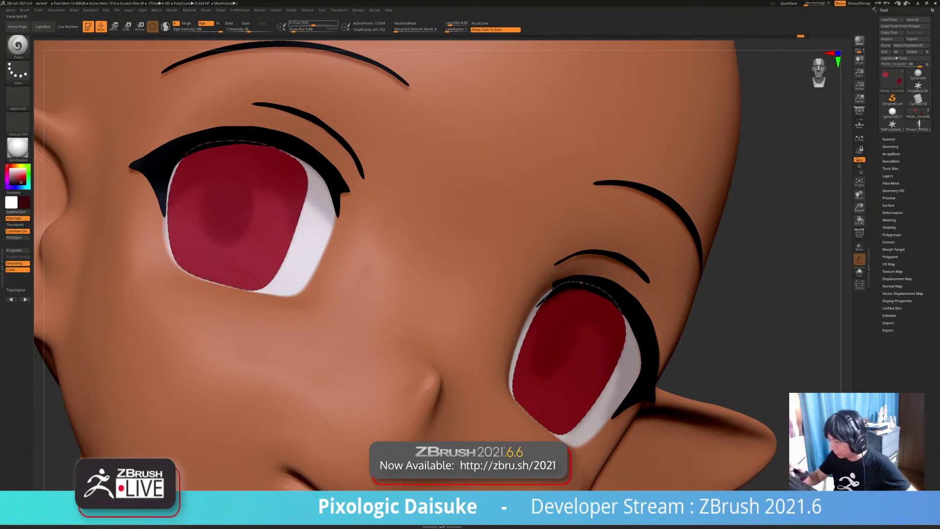
Step: Review the Paint brush's LazyMouse, Curve and Curve Modifiers stroke settings
left_click(307, 10)
left_click(290, 9)
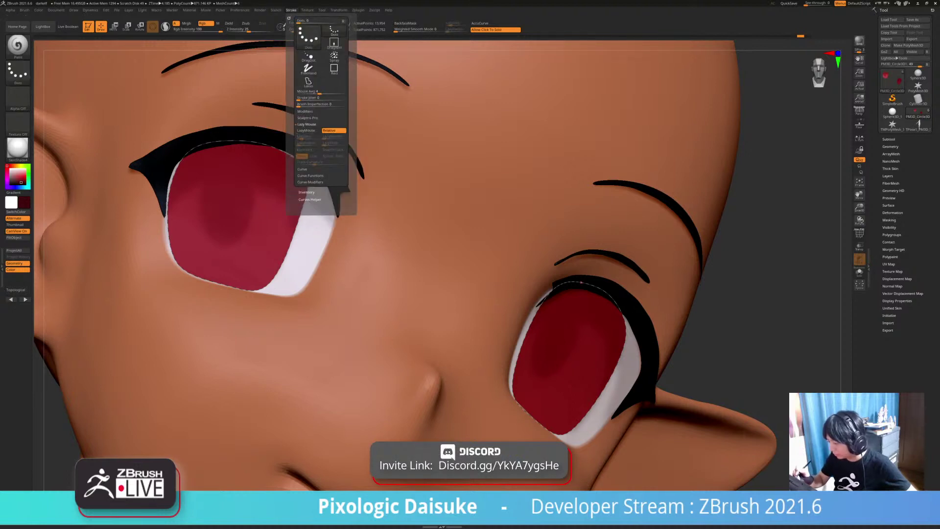
left_click(307, 124)
left_click(302, 131)
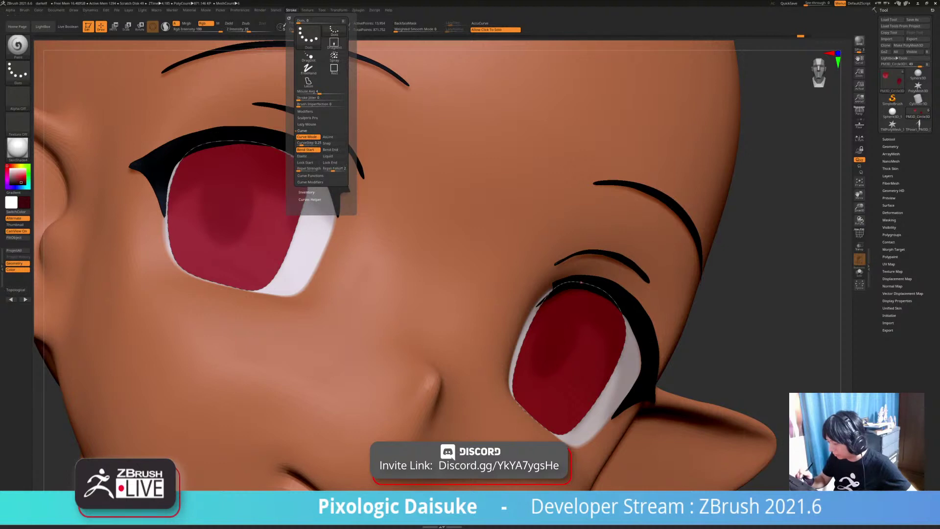
left_click(309, 182)
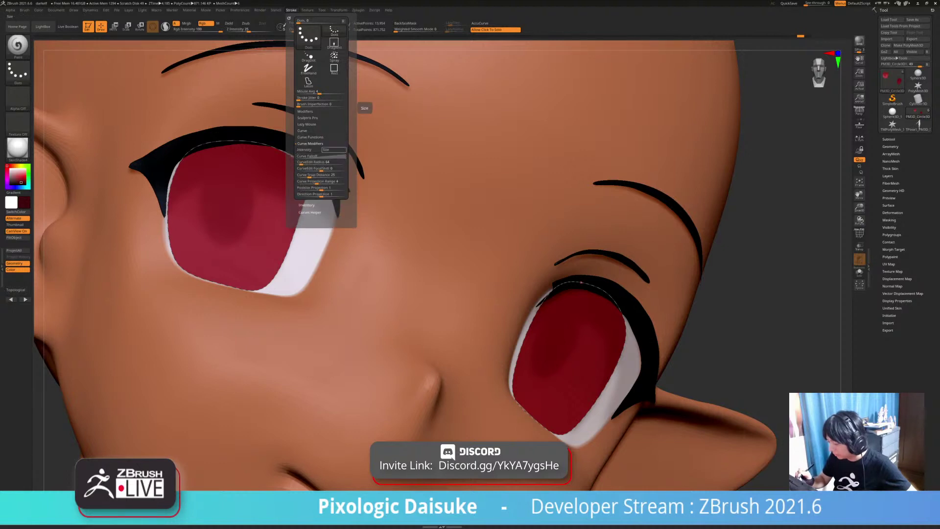
left_click(310, 143)
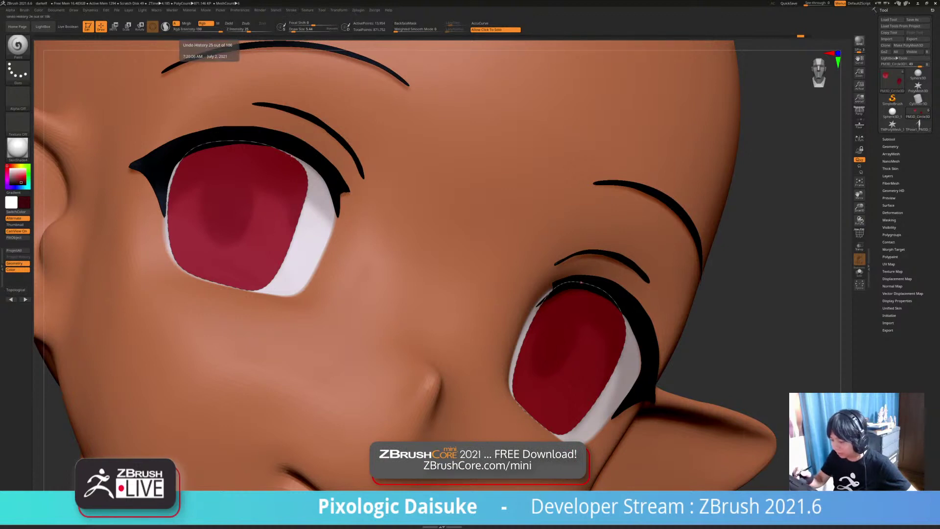
Step: Try painting a dark outline along the iris's border curve with the Paint brush
left_click(308, 201)
left_click(308, 201)
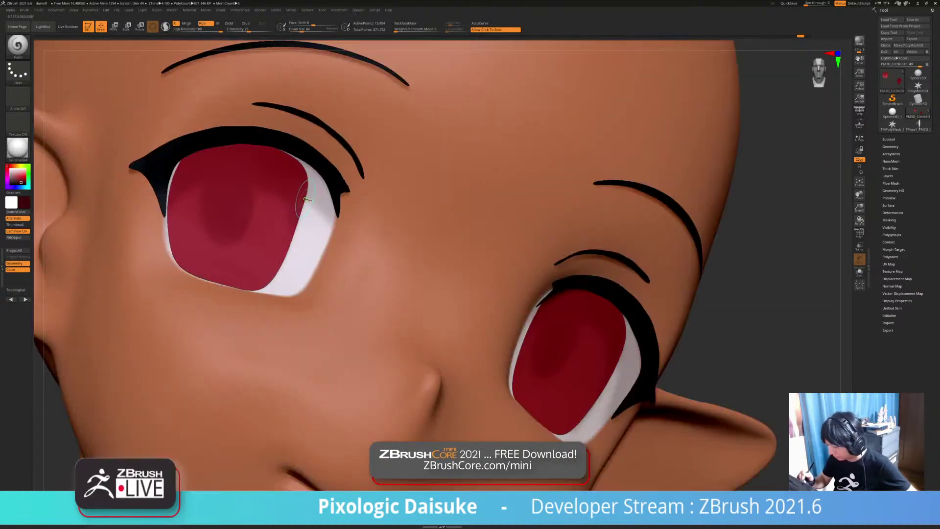
left_click_drag(305, 179, 301, 209)
right_click_drag(301, 213, 294, 225, "ctrl")
key("ctrl+z")
key("ctrl+z")
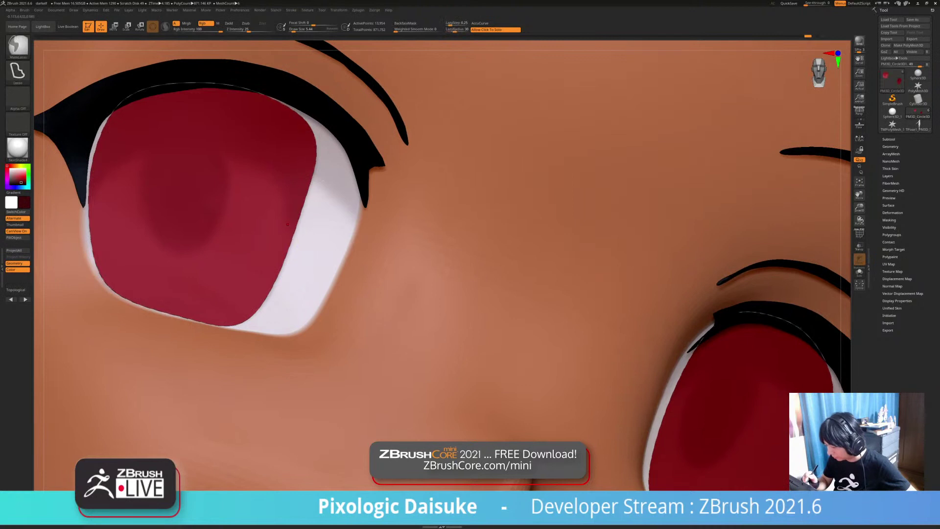
Step: Retry the Paint brush outline on the enlarged iris's border curve using different draw sizes
left_click(307, 30)
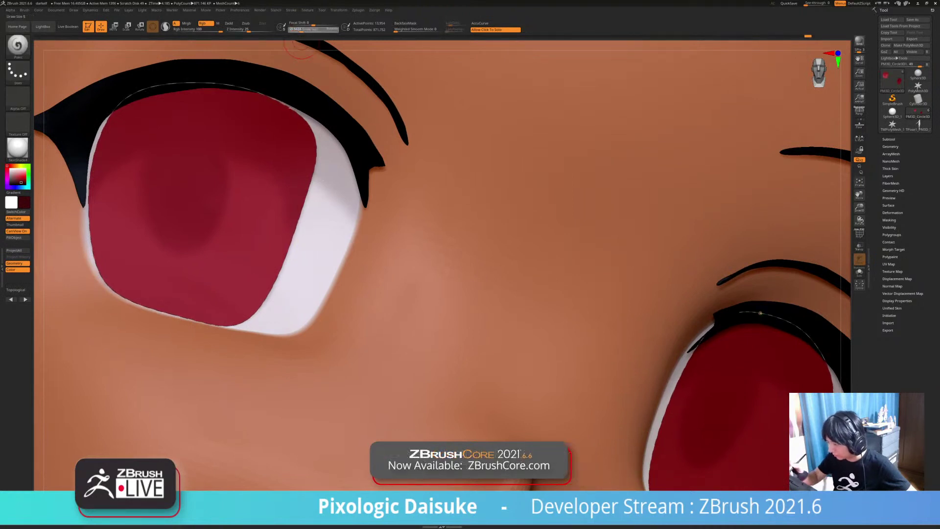
left_click(309, 200)
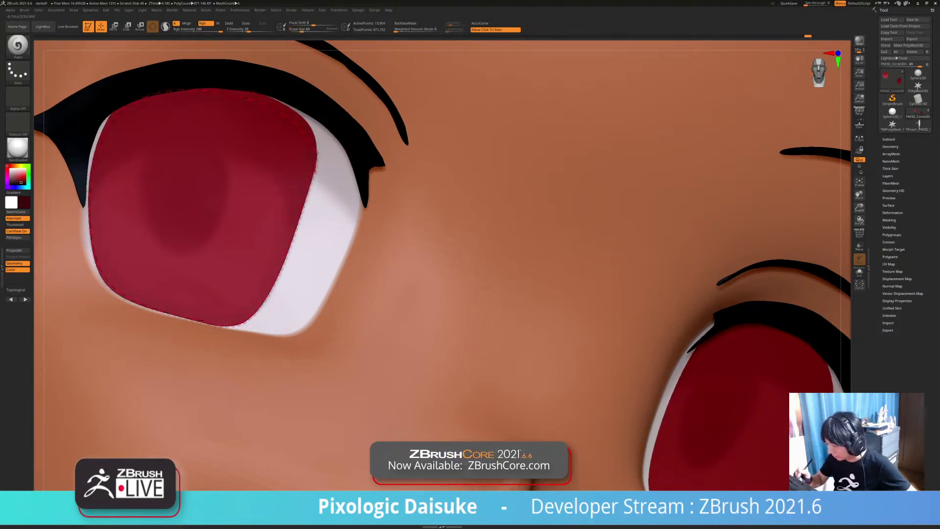
key("ctrl+z")
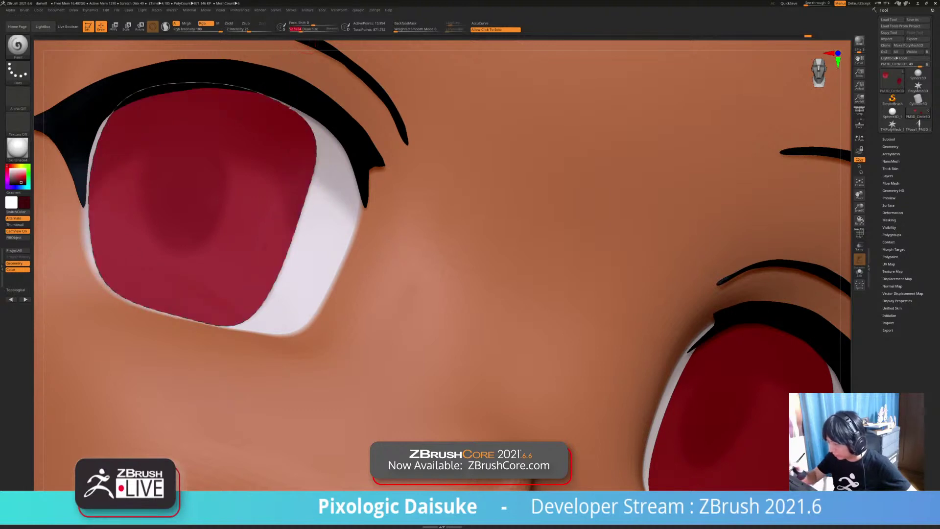
key("ctrl+z")
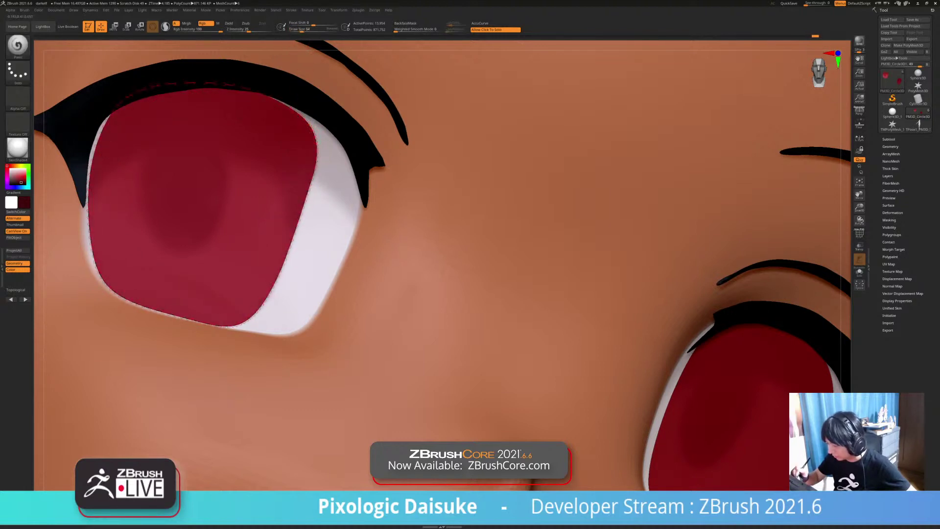
key("ctrl+z")
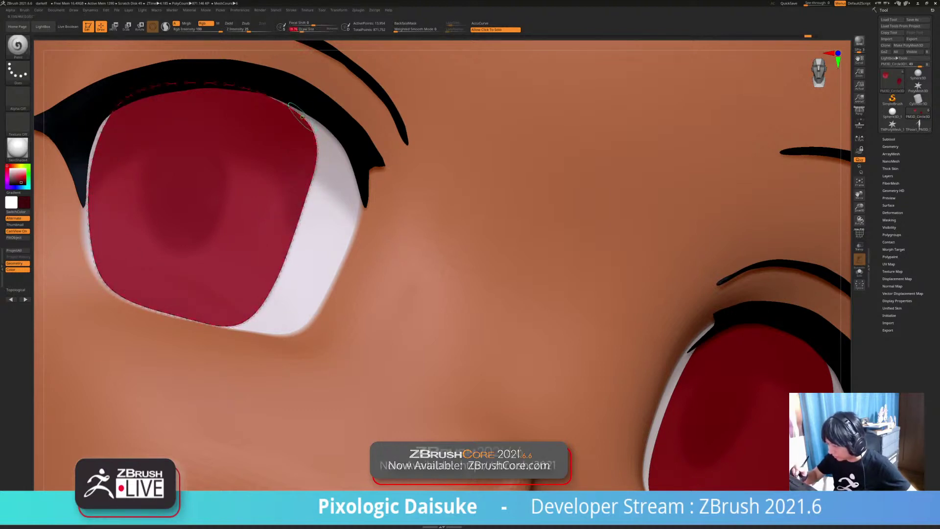
key("ctrl+shift+z")
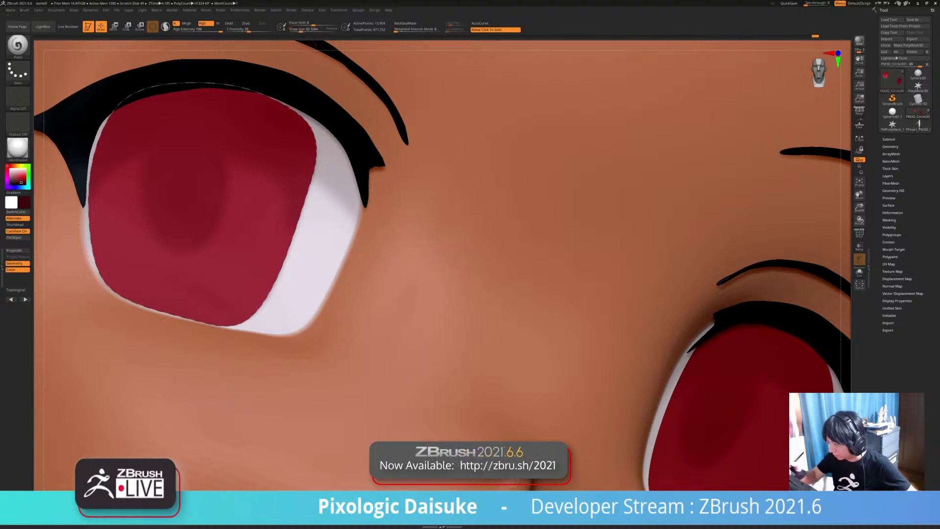
Step: Switch to the Standard brush and turn off LazyMouse for its stroke
left_click(291, 10)
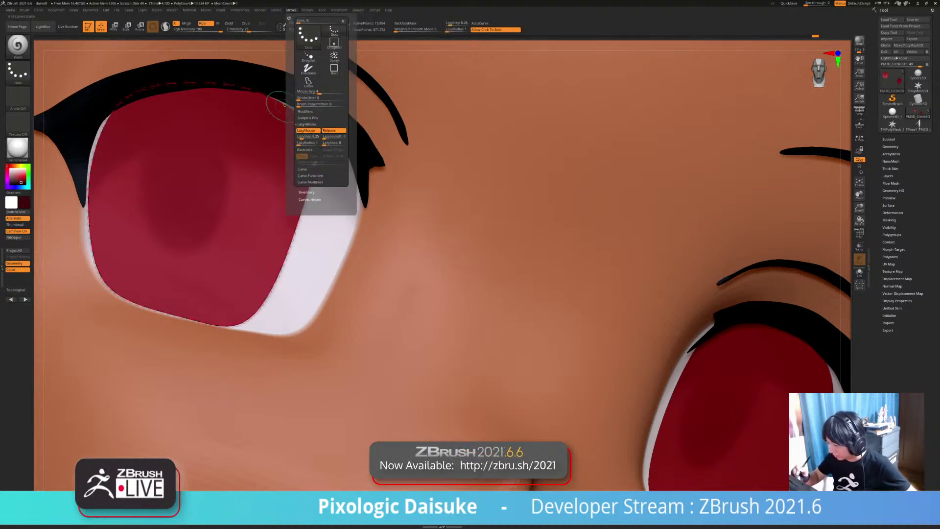
key("ctrl")
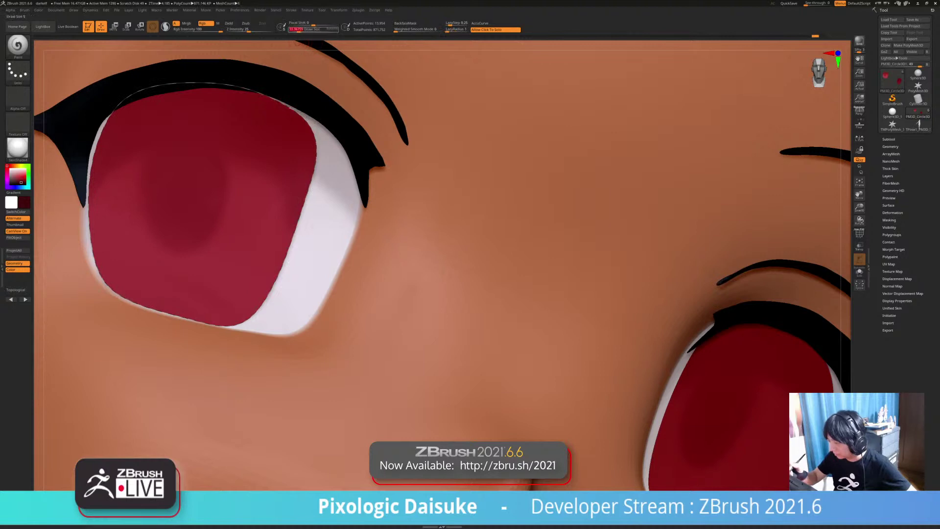
left_click(17, 45)
key("t")
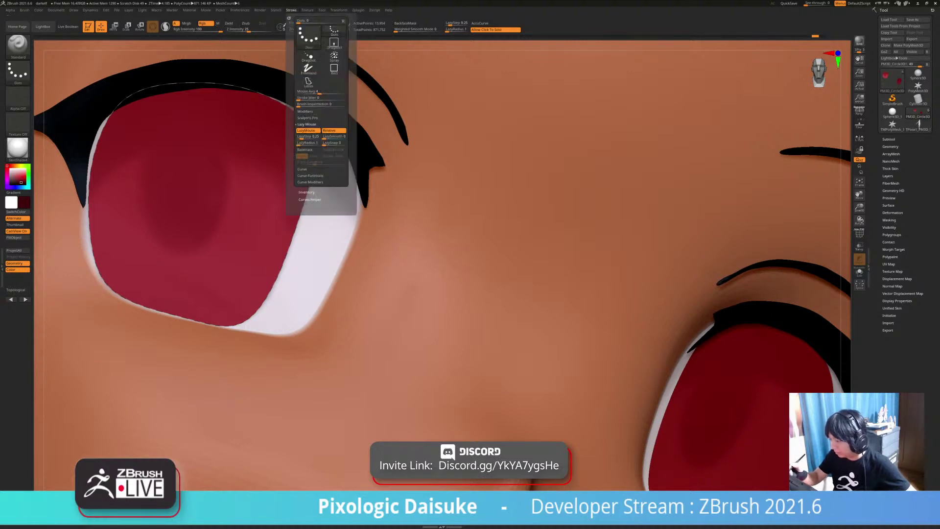
mouse_move(276, 10)
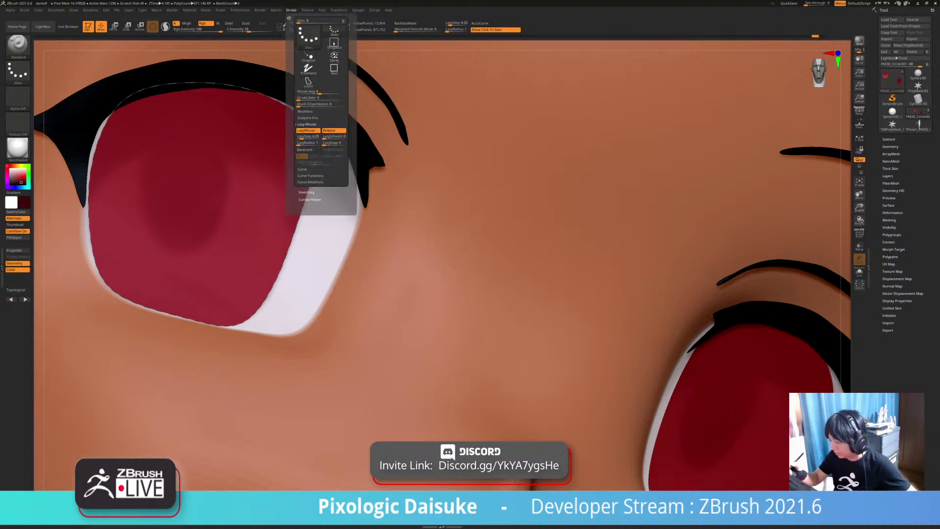
left_click(306, 130)
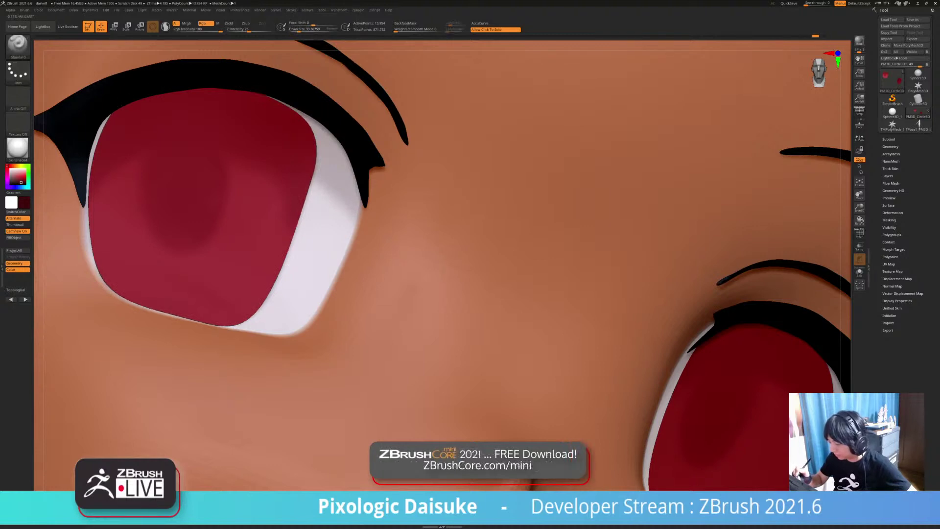
Step: Enable Bend End for the stroke curve and test the brush on the iris's border curve
mouse_move(291, 10)
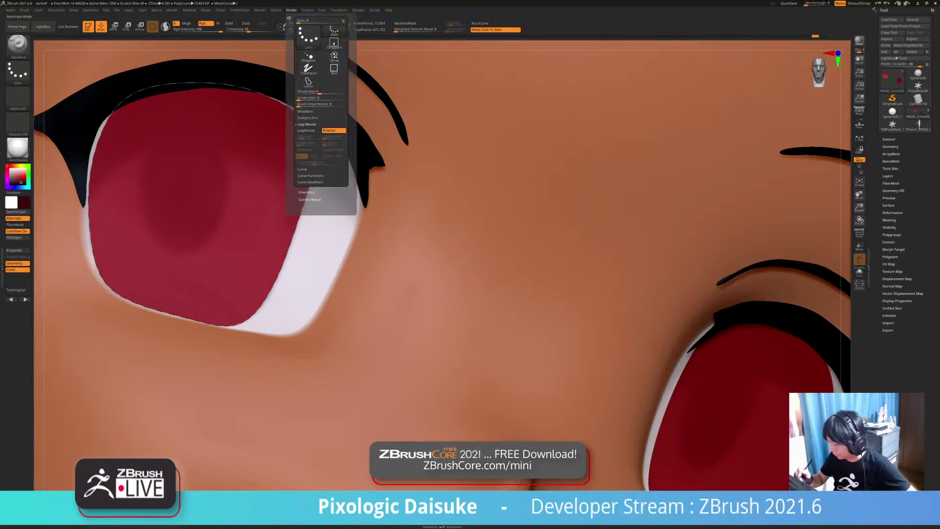
left_click(306, 136)
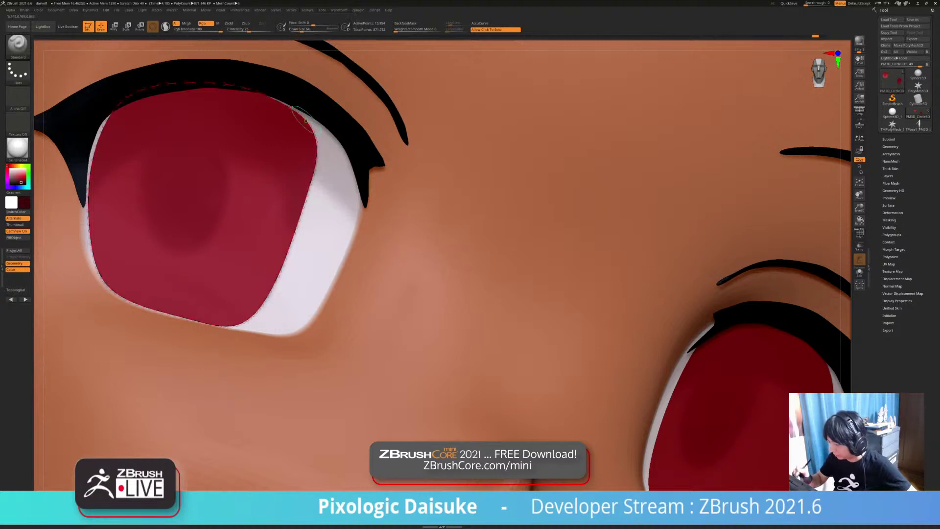
key("ctrl+z")
mouse_move(291, 10)
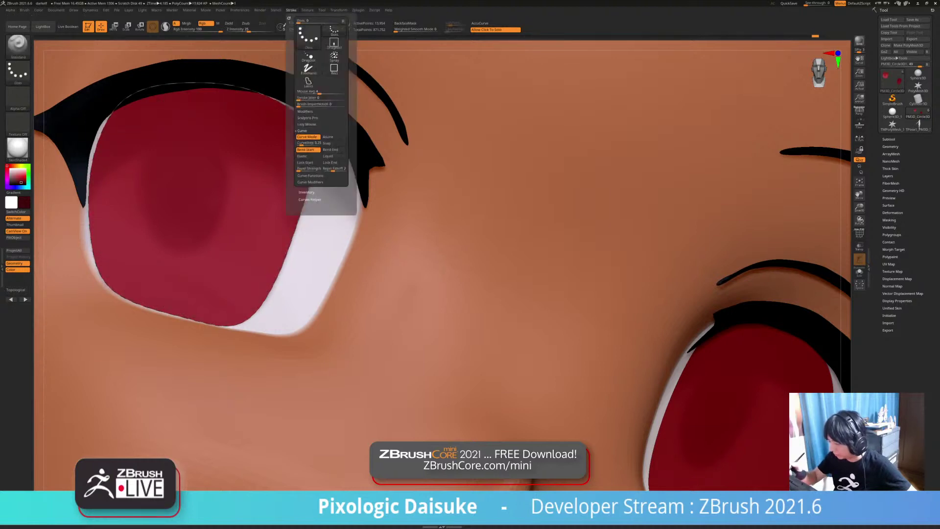
left_click(333, 150)
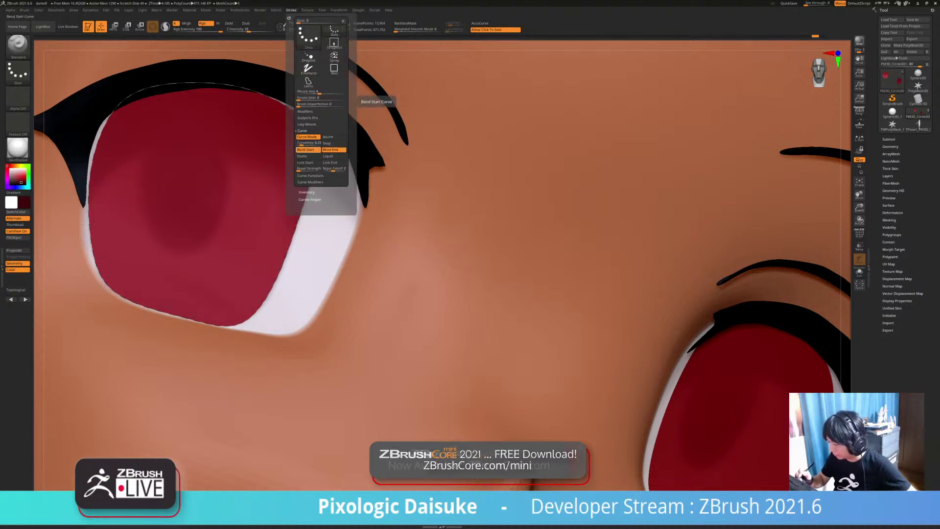
left_click_drag(306, 198, 319, 196)
key("ctrl+z")
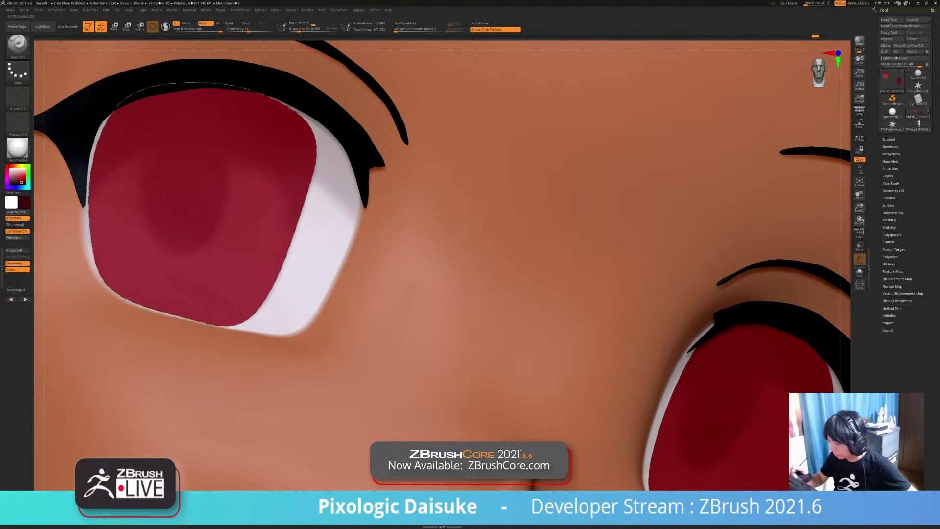
Step: Open the stroke's Curve Functions and Curve Modifiers settings to check the curve options
mouse_move(291, 10)
left_click(311, 176)
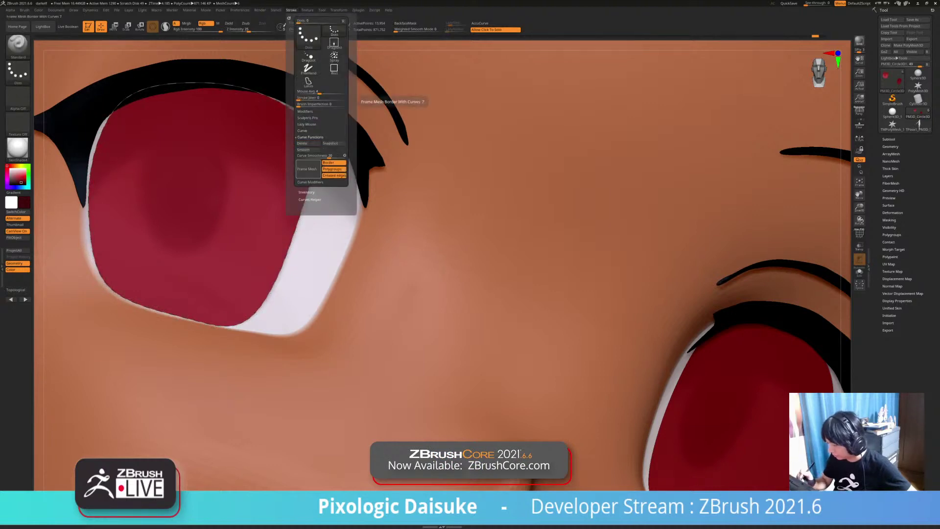
left_click(310, 182)
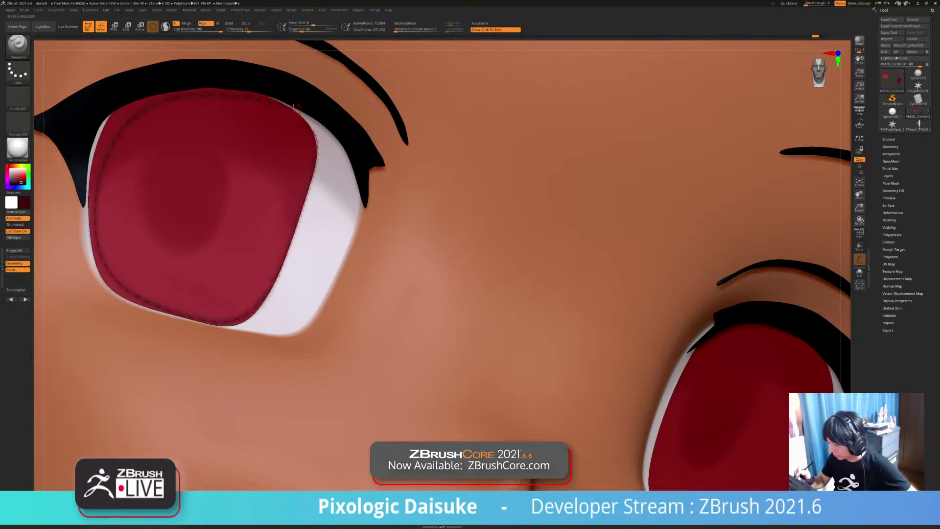
right_click_drag(296, 126, 299, 46, "ctrl")
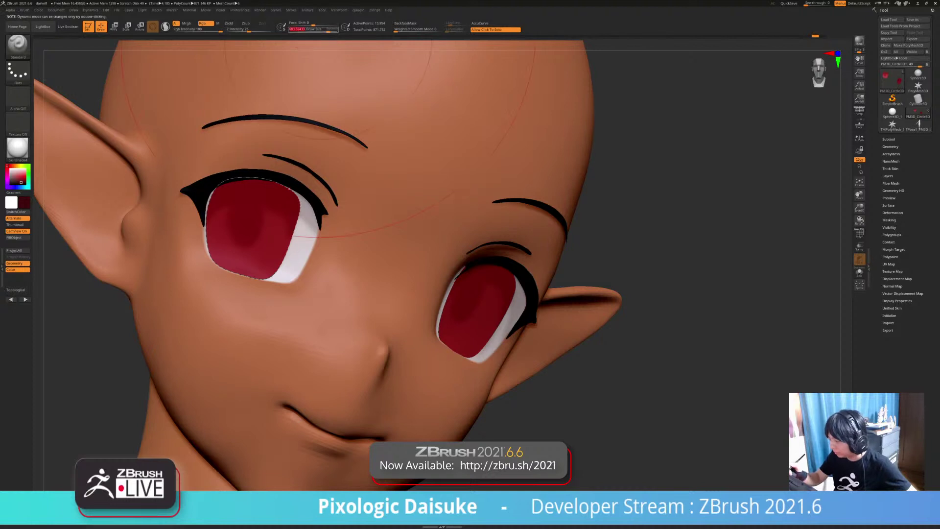
Step: Try outlining the iris along its border curve with a much larger draw size
left_click(332, 29)
left_click_drag(333, 31, 308, 32)
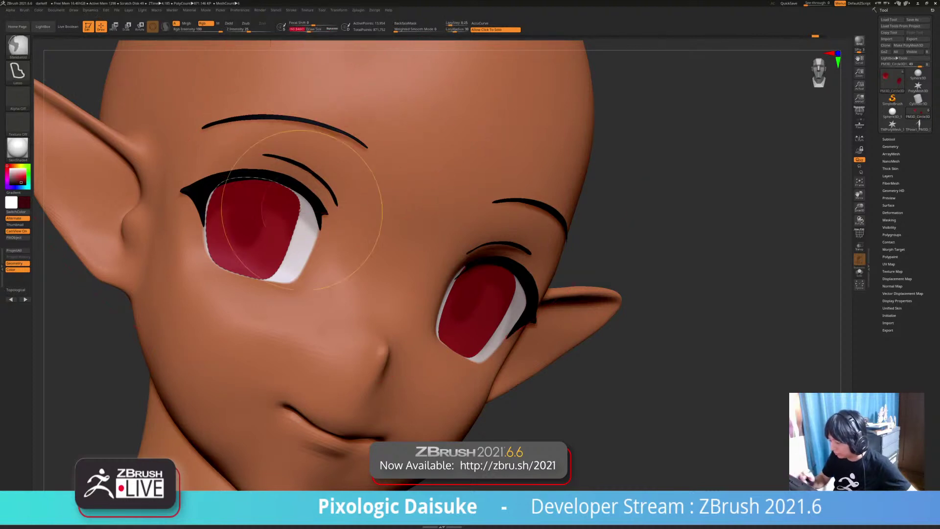
key("ctrl+z")
left_click(583, 274)
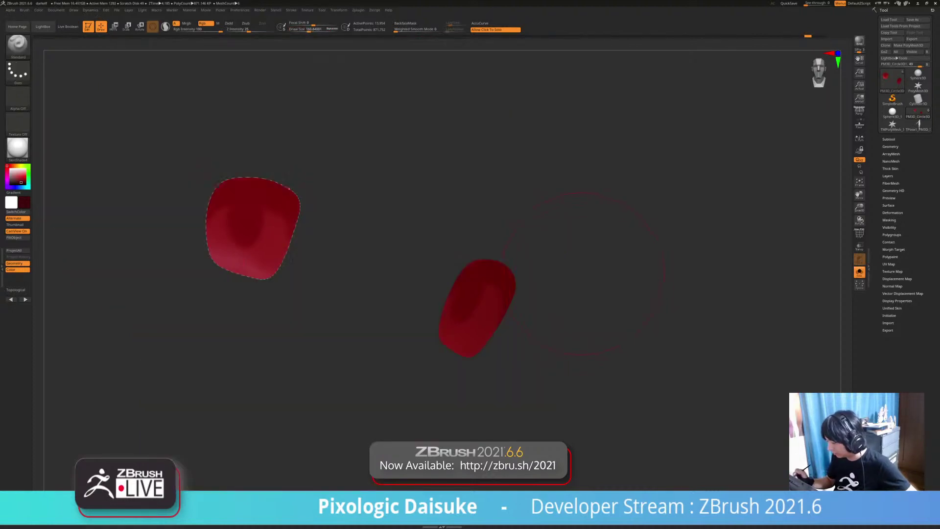
left_click(387, 258)
left_click(378, 259)
left_click(351, 245)
key("ctrl+shift+z")
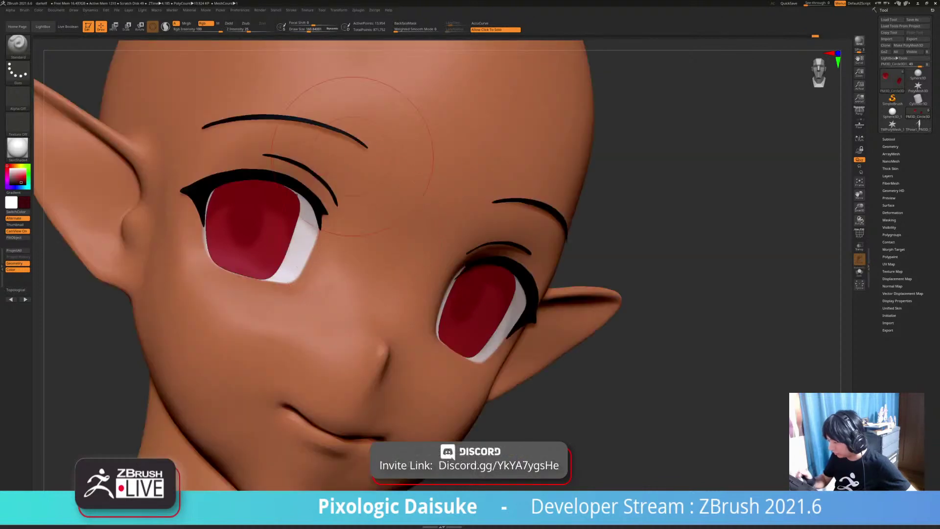
Step: Try the dark outline on the iris's border curve again with reduced draw sizes
type("64")
key("Return")
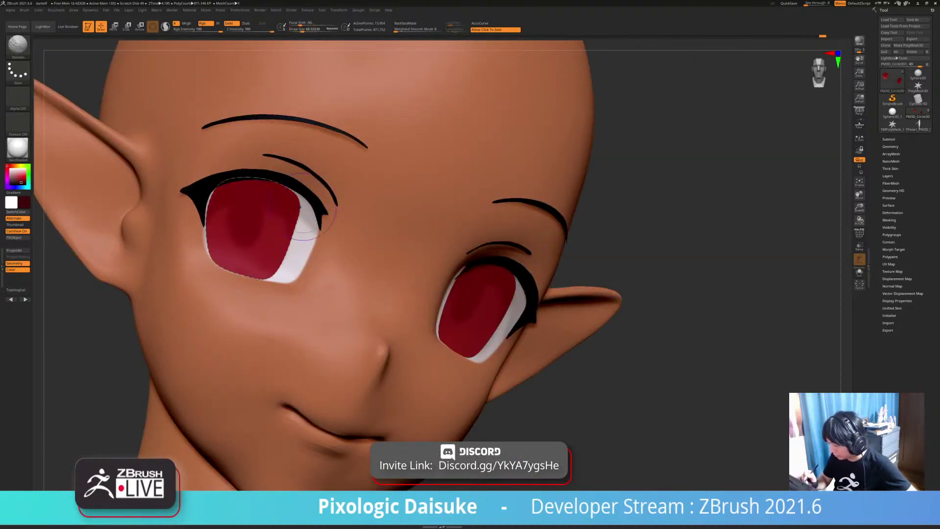
left_click(299, 201)
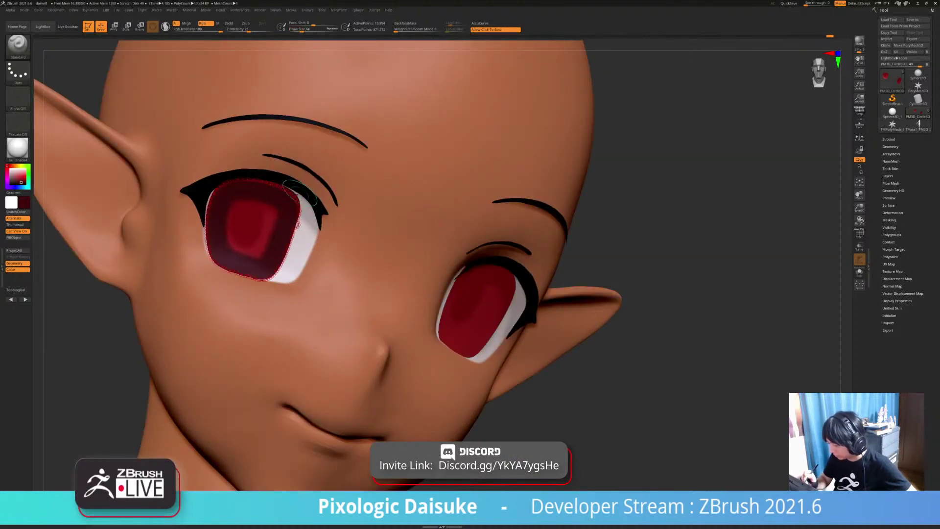
key("ctrl+z")
left_click(300, 30)
type("64")
key("Return")
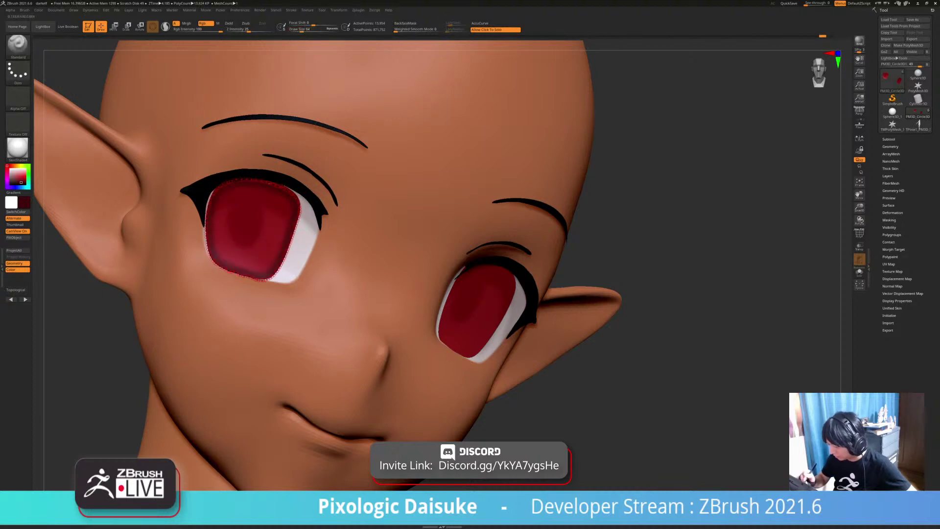
left_click(299, 201)
mouse_move(342, 274)
right_mouse_down("ctrl")
mouse_move(342, 231)
mouse_move(308, 215)
mouse_move(339, 216)
right_mouse_up("ctrl")
key("ctrl+z")
Step: Set the draw size to about 20.6 and apply the dark outline along the border curves of both irises
left_click(301, 30)
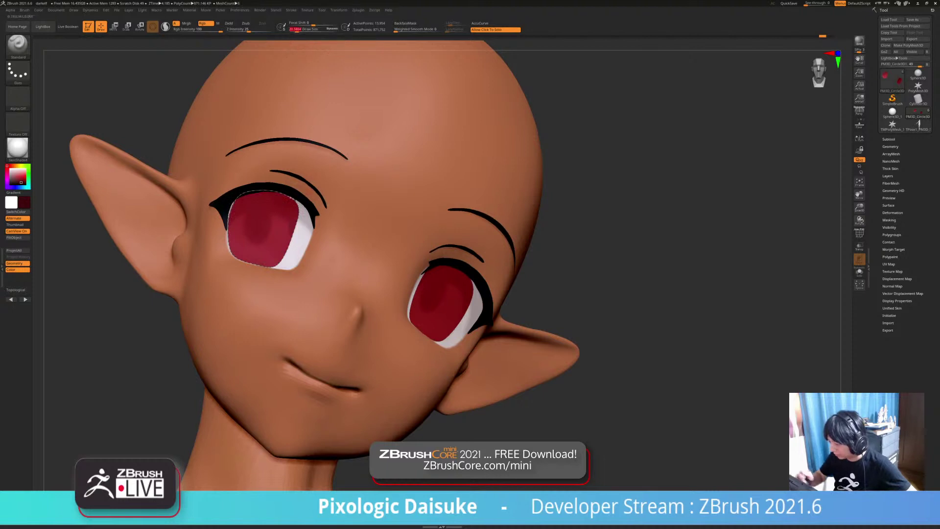
left_click(297, 219)
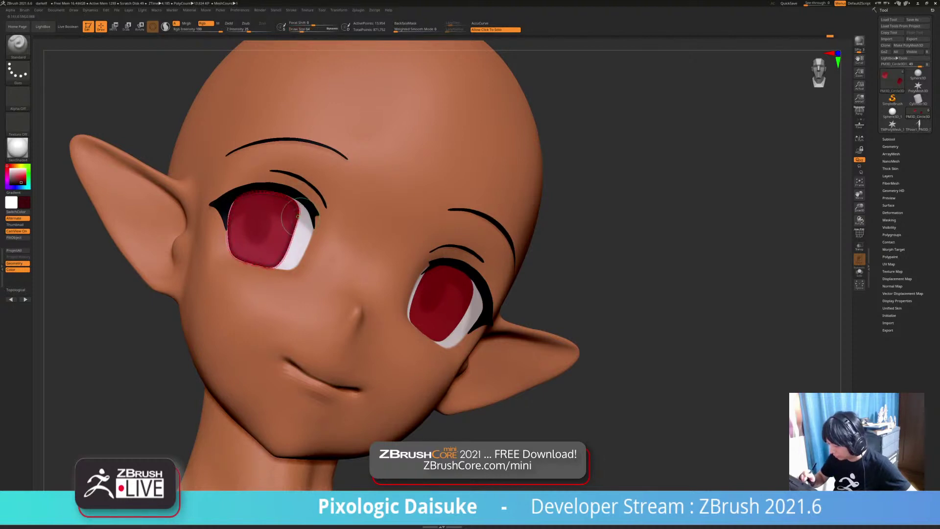
right_click_drag(275, 195, 247, 189)
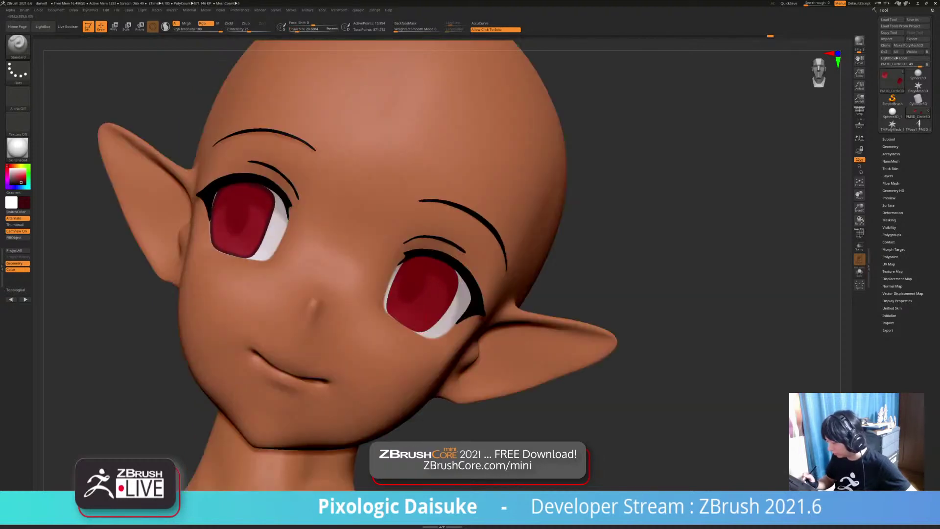
right_click_drag(509, 294, 456, 300)
left_click(457, 297)
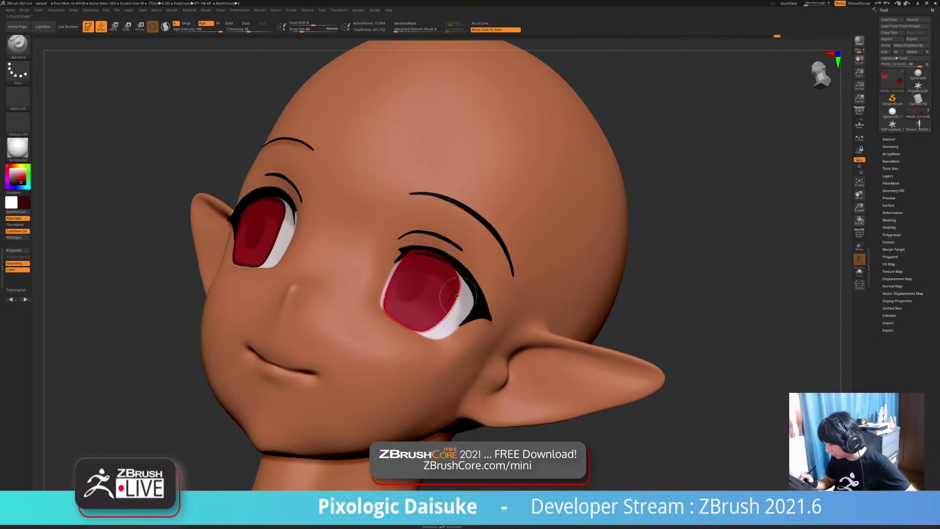
Step: Examine the outlined irises from several angles and distances
right_click_drag(507, 294, 507, 274, "ctrl")
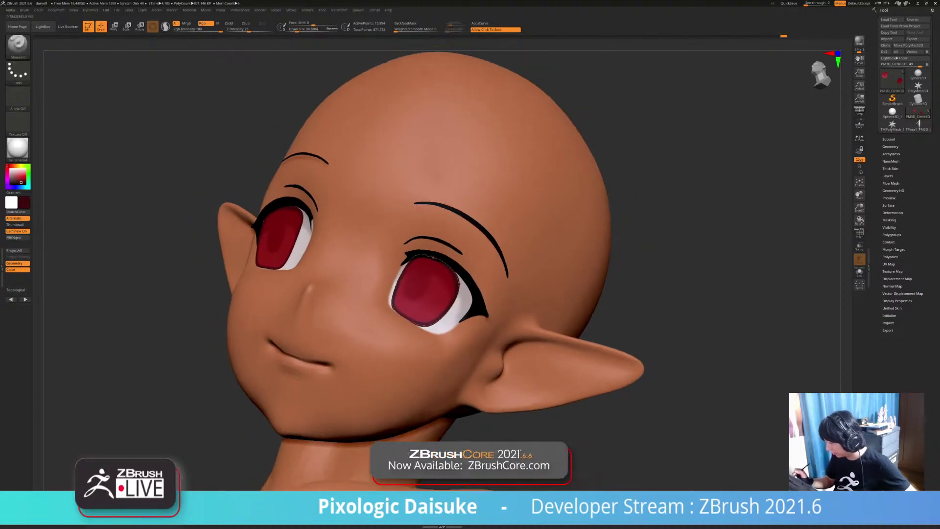
left_click(620, 300)
right_click_drag(621, 300, 606, 264, "ctrl")
left_click(636, 316)
right_click_drag(586, 309, 569, 300, "alt")
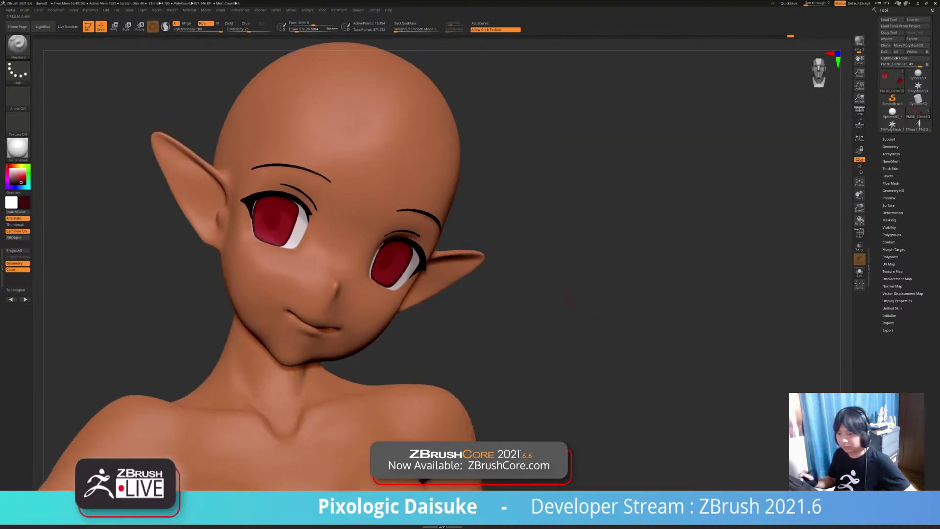
right_click_drag(303, 271, 299, 334, "ctrl")
mouse_move(300, 334)
right_mouse_down()
mouse_move(316, 338)
mouse_move(317, 304)
mouse_move(293, 302)
mouse_move(295, 338)
mouse_move(320, 336)
right_mouse_up()
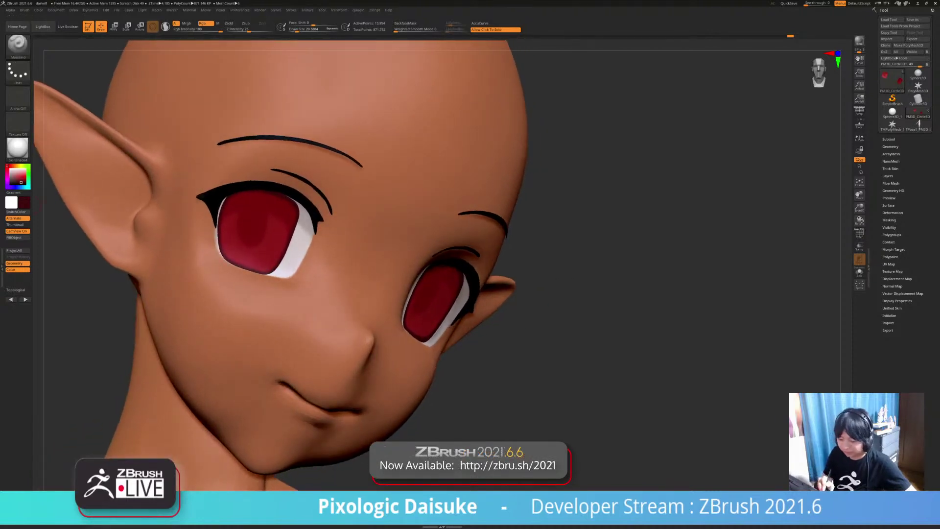
right_click_drag(233, 199, 234, 221, "ctrl")
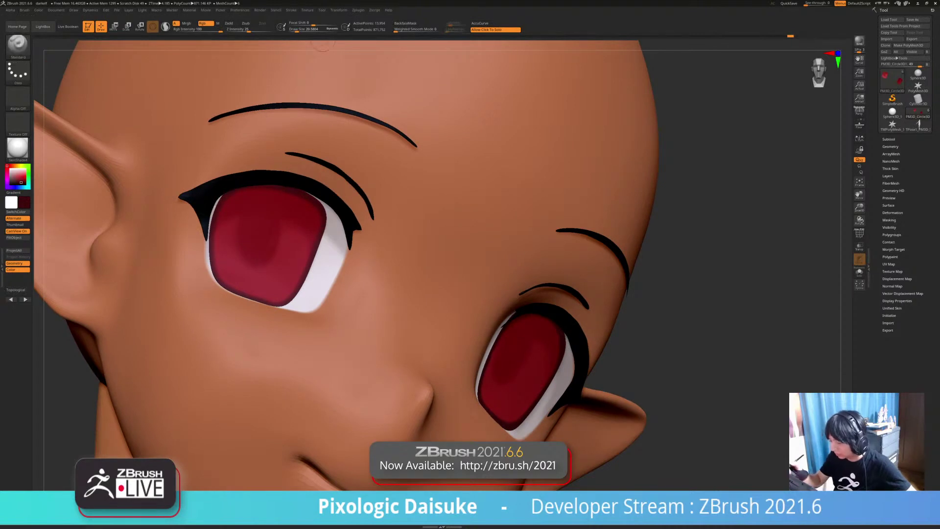
Step: Set the draw size to 12 and apply the dark outline along the border curves of the irises
left_click(291, 10)
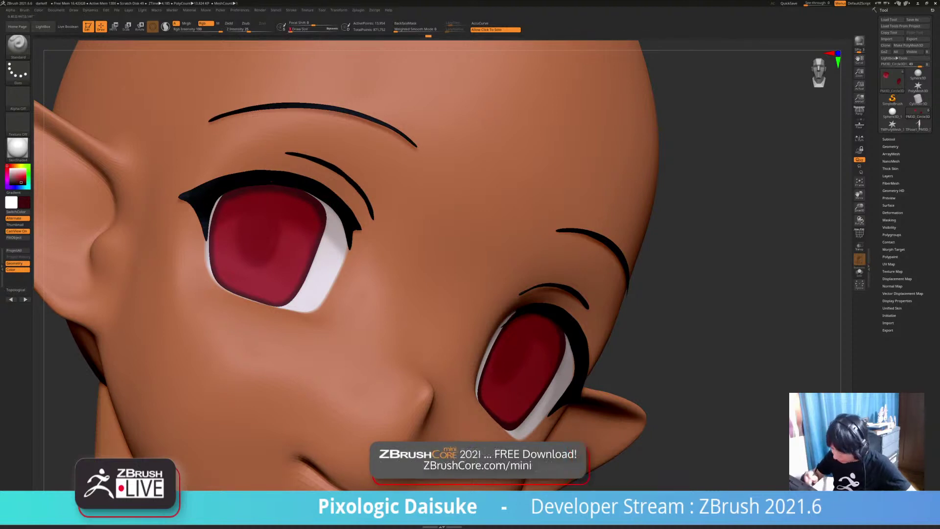
left_click(294, 30)
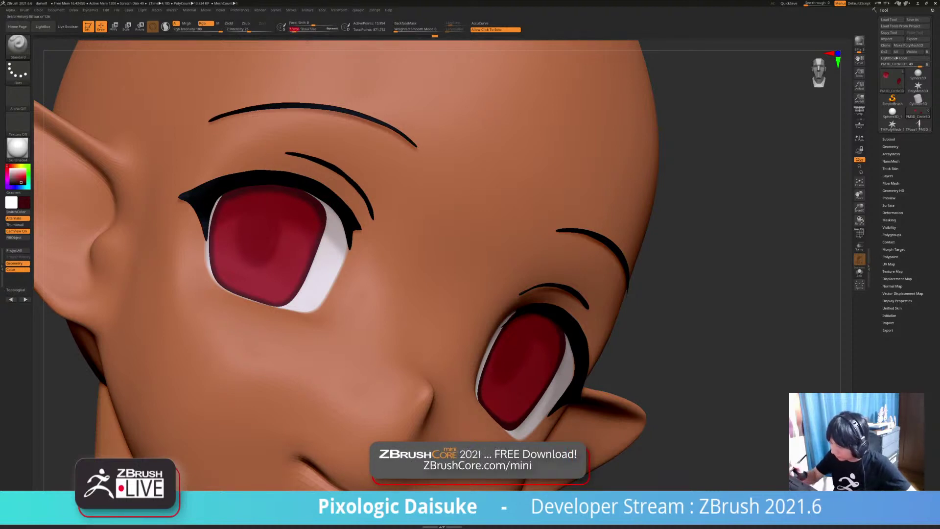
type("1")
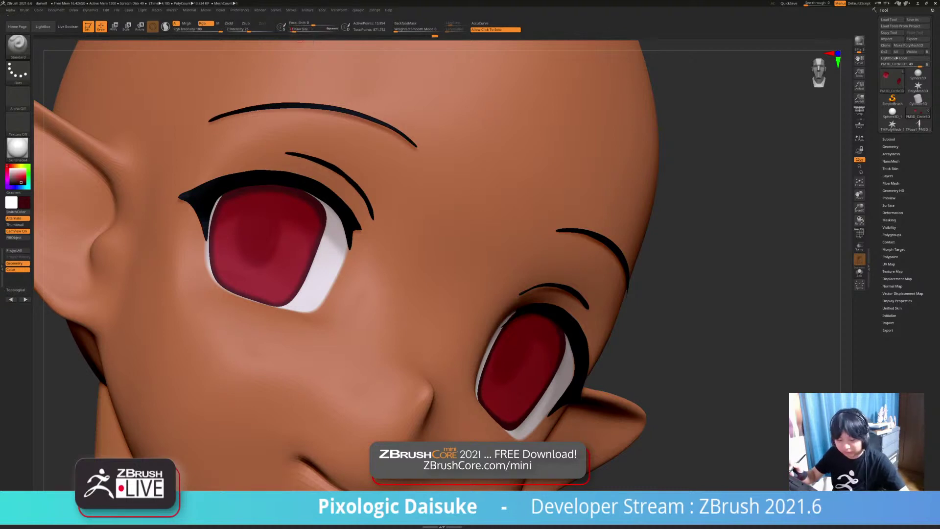
type("2")
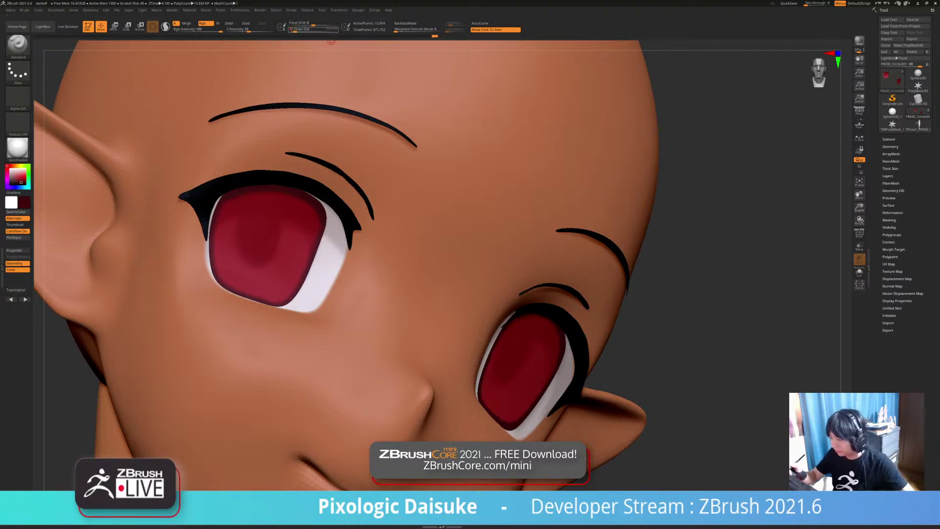
key("Return")
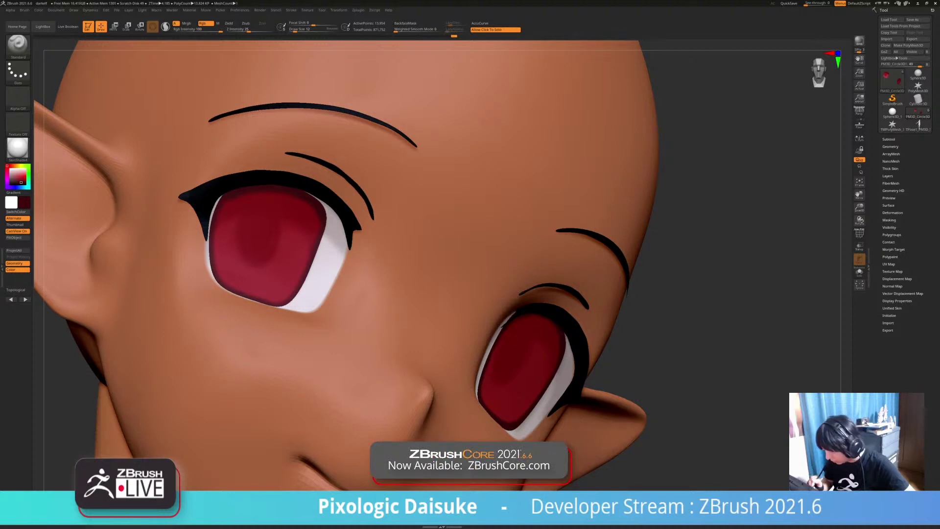
Step: Set the draw size to about 24 and paint a darker pupil at the centre of the irises
mouse_move(275, 299)
right_mouse_down("ctrl")
mouse_move(275, 230)
mouse_move(205, 221)
mouse_move(204, 250)
mouse_move(191, 245)
right_mouse_up("ctrl")
left_click(312, 29)
left_click(297, 30)
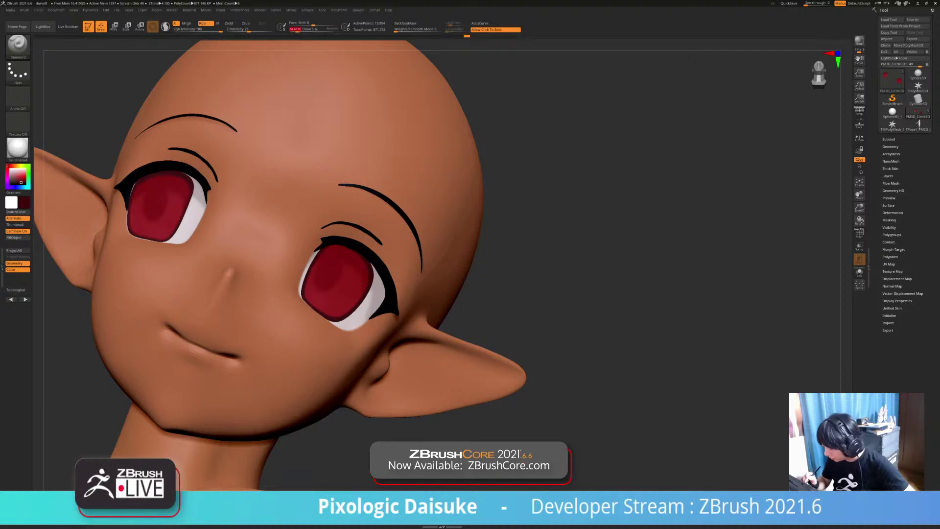
right_click_drag(294, 274, 343, 313)
right_click_drag(440, 274, 343, 299)
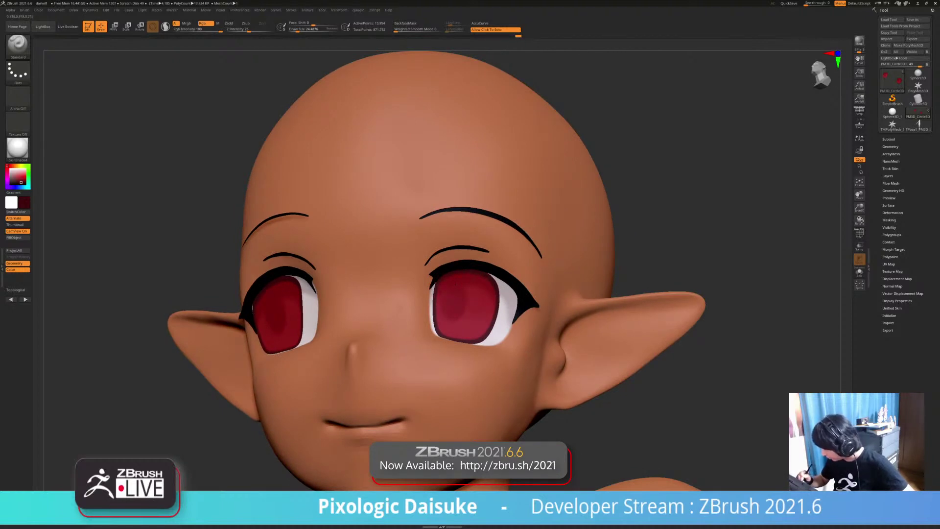
right_click_drag(441, 342, 502, 255, "ctrl")
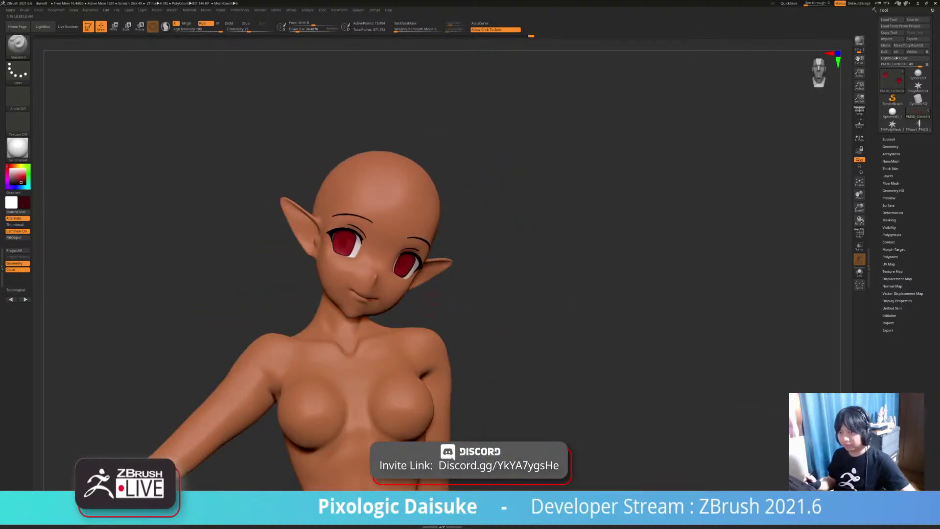
right_click_drag(431, 297, 433, 348, "ctrl")
mouse_move(433, 348)
right_mouse_down()
mouse_move(397, 338)
mouse_move(398, 363)
right_mouse_up()
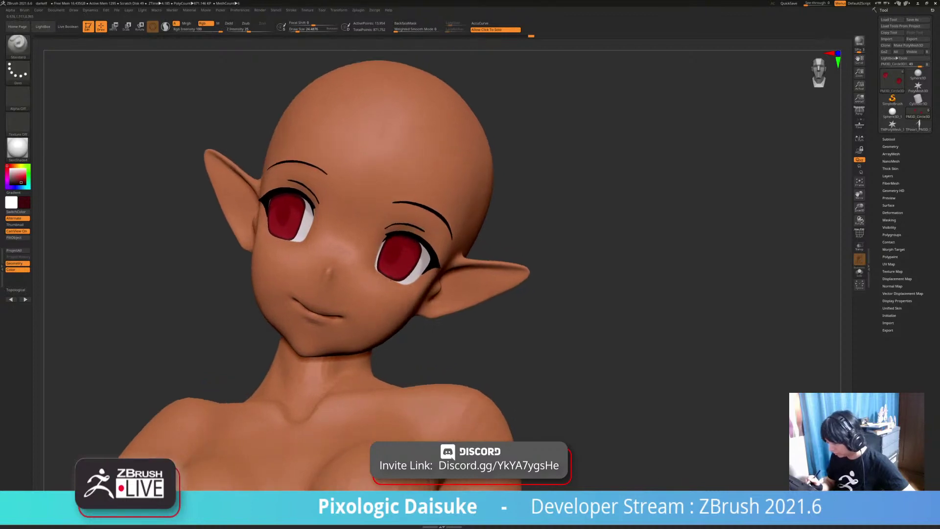
right_click_drag(392, 314, 435, 349)
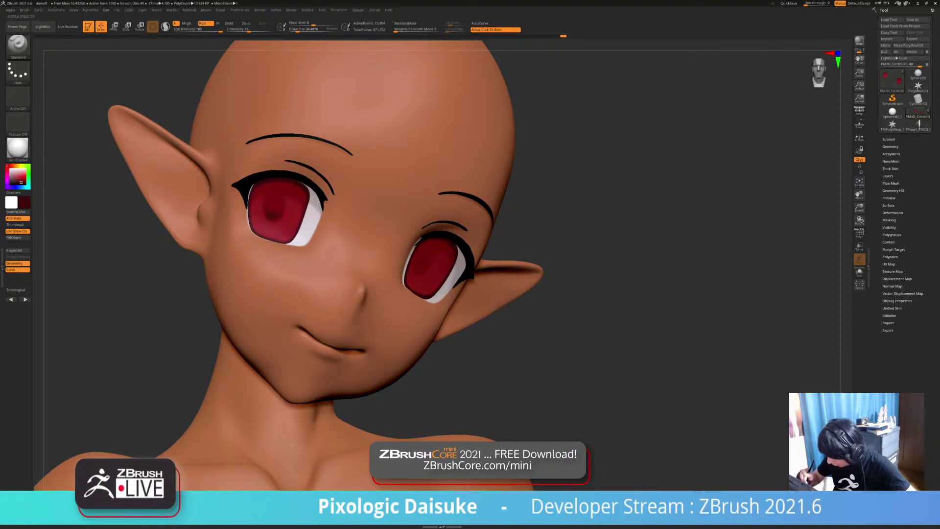
Step: Sample the dark red from the iris and paint over the upper part of the pupil with it
key("c")
key("c")
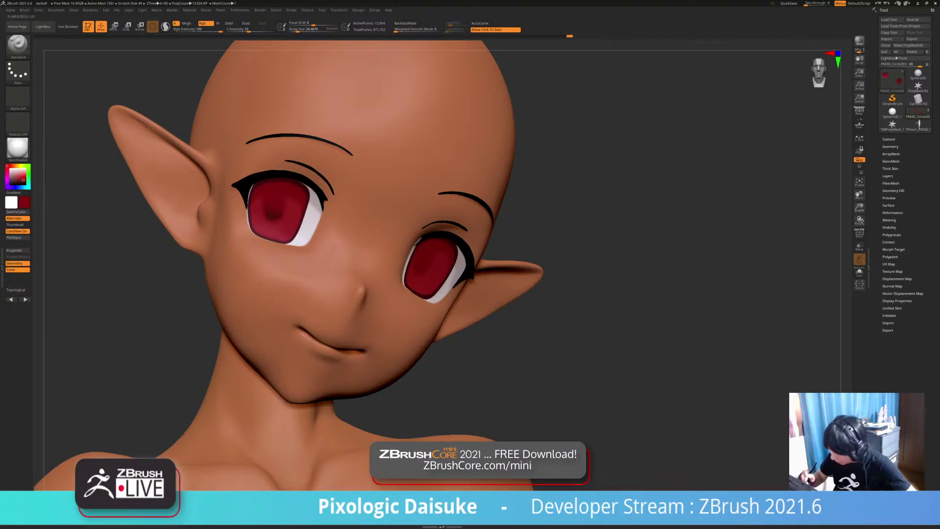
left_click_drag(268, 202, 280, 204)
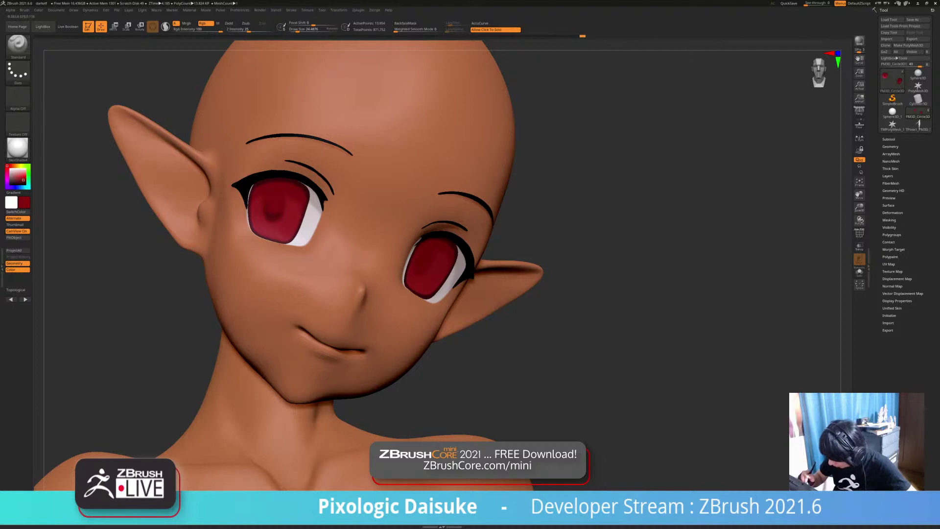
Step: Choose a darker red, set the draw size to about 17.6 and refine the pupils in both irises
left_click(24, 202)
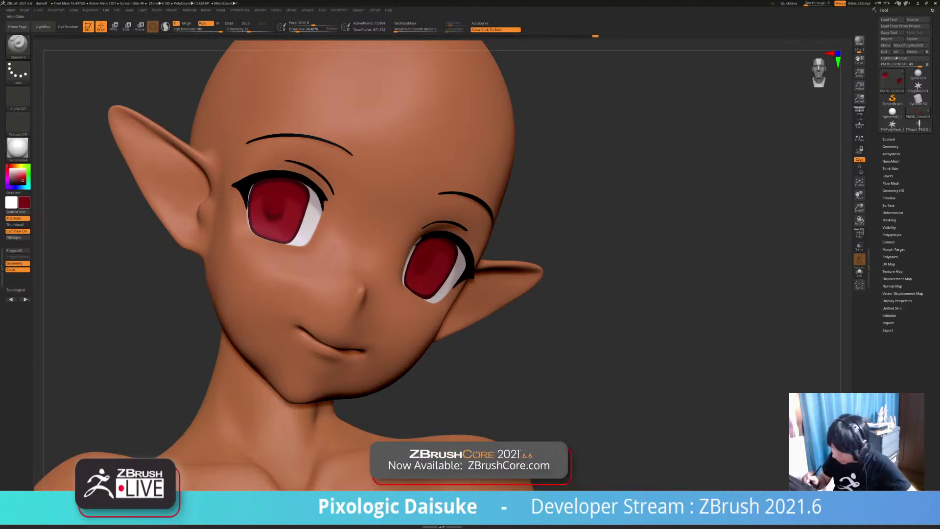
left_click(22, 182)
left_click(296, 29)
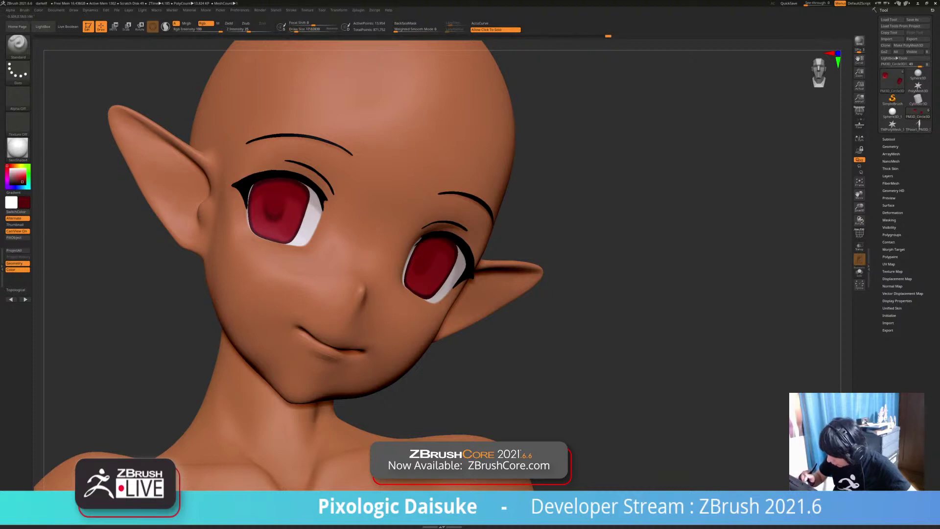
left_click_drag(268, 201, 277, 209)
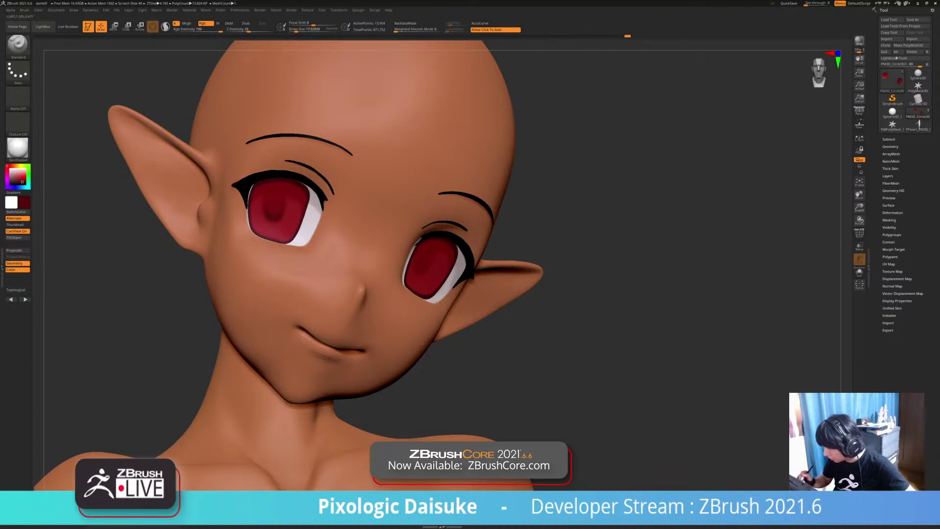
left_click_drag(631, 293, 567, 282)
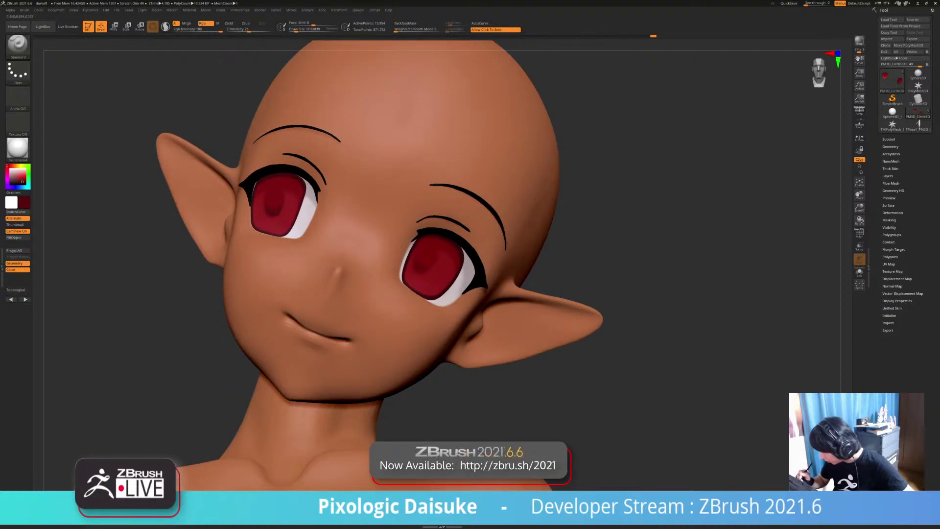
left_click_drag(632, 293, 649, 266)
left_click_drag(268, 201, 273, 211)
Step: Switch the paint colour to near-white and reduce the draw size to about 11
mouse_move(632, 294)
right_mouse_down("ctrl")
mouse_move(629, 254)
mouse_move(639, 289)
mouse_move(589, 287)
right_mouse_up("ctrl")
left_click_drag(15, 174, 11, 172)
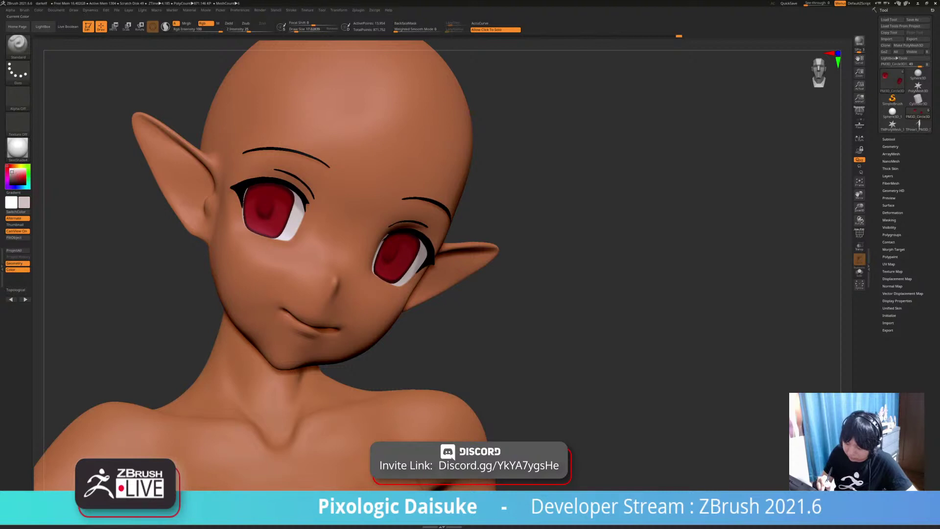
left_click(295, 31)
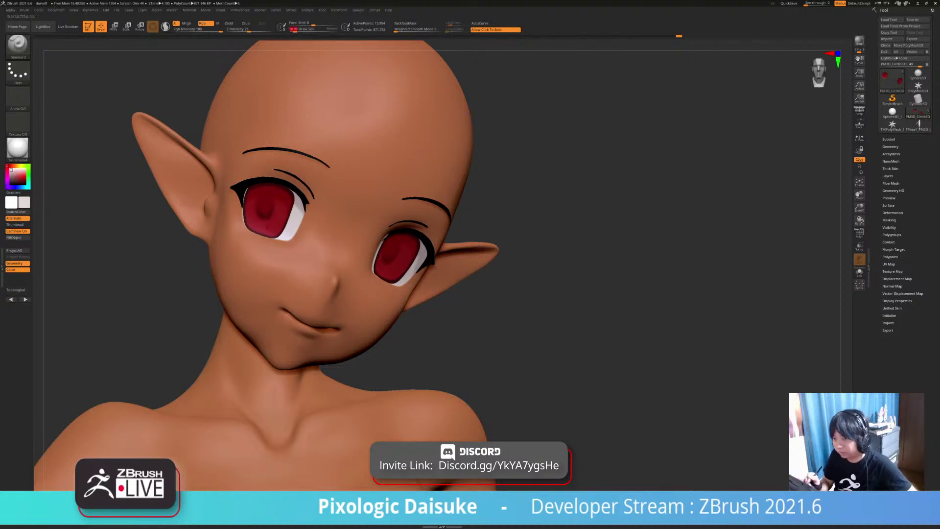
Step: Try painting a larger and a smaller white highlight on opposite sides of both irises
right_click_drag(282, 208, 282, 225, "ctrl")
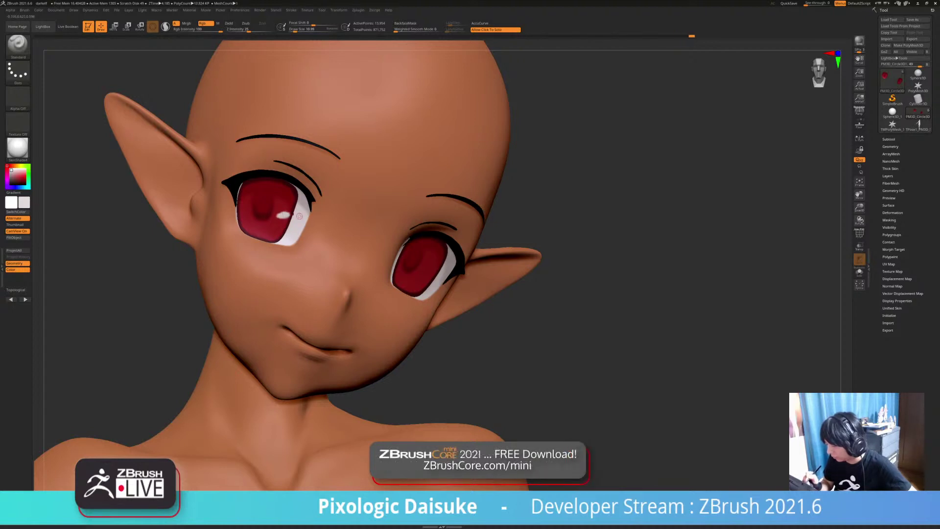
right_click_drag(436, 277, 391, 264)
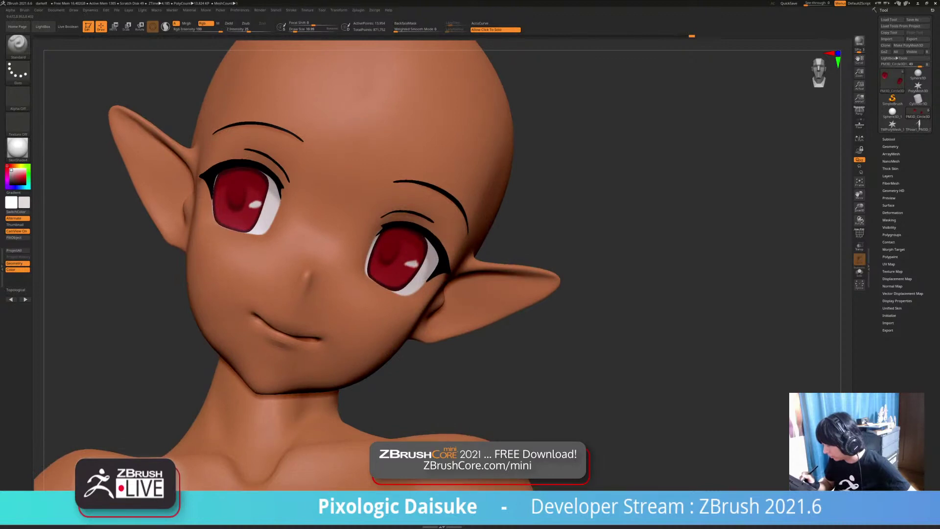
right_click_drag(414, 263, 434, 275, "ctrl")
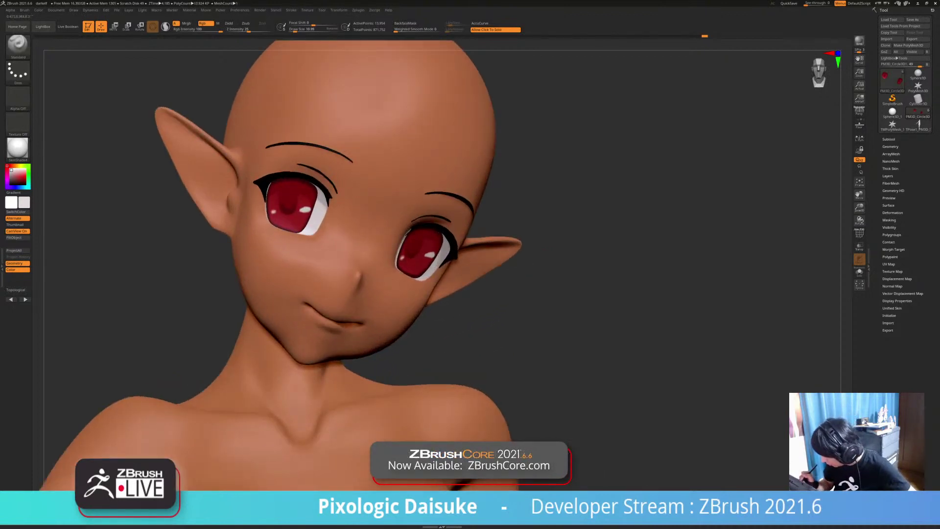
right_click_drag(434, 274, 432, 203, "ctrl")
right_click_drag(432, 203, 367, 183, "alt")
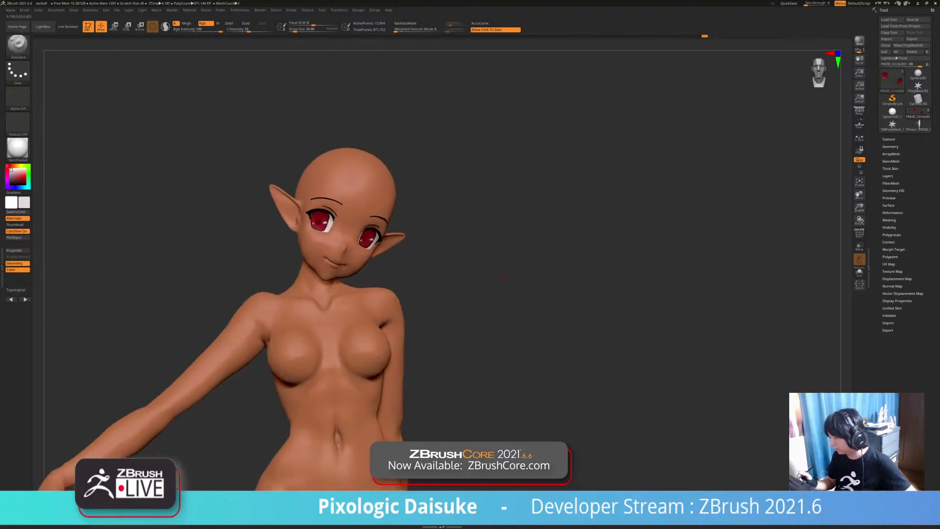
mouse_move(485, 269)
right_mouse_down("ctrl")
mouse_move(484, 314)
mouse_move(447, 284)
mouse_move(482, 289)
mouse_move(465, 280)
mouse_move(456, 300)
mouse_move(455, 377)
right_mouse_up("ctrl")
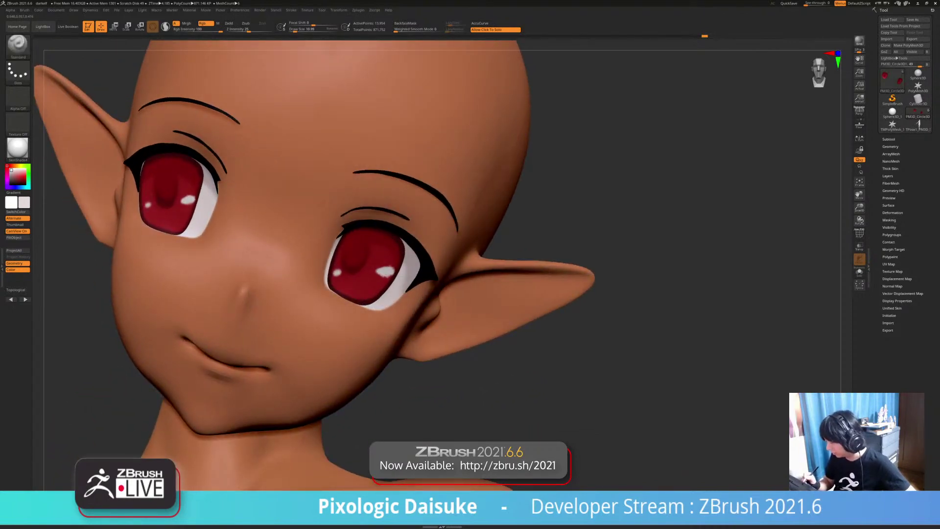
right_click_drag(456, 377, 455, 328, "ctrl")
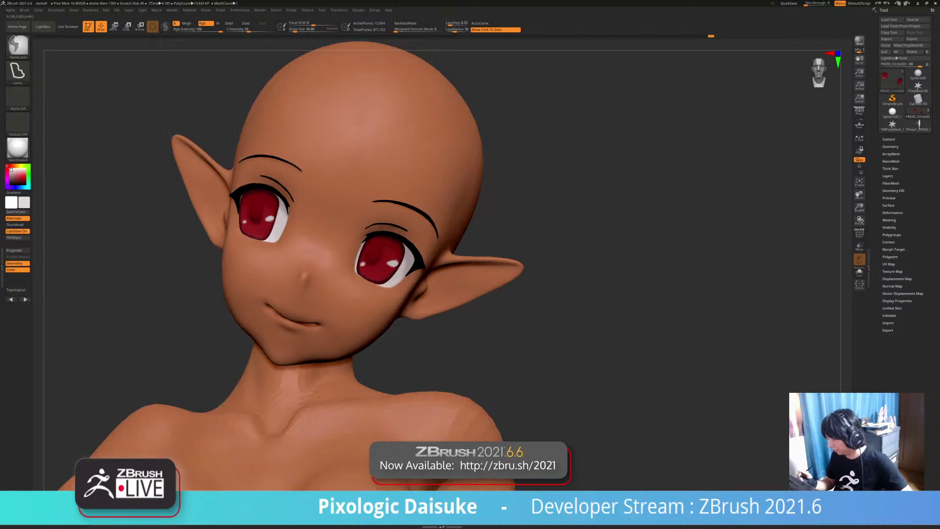
right_click_drag(407, 225, 406, 266, "ctrl")
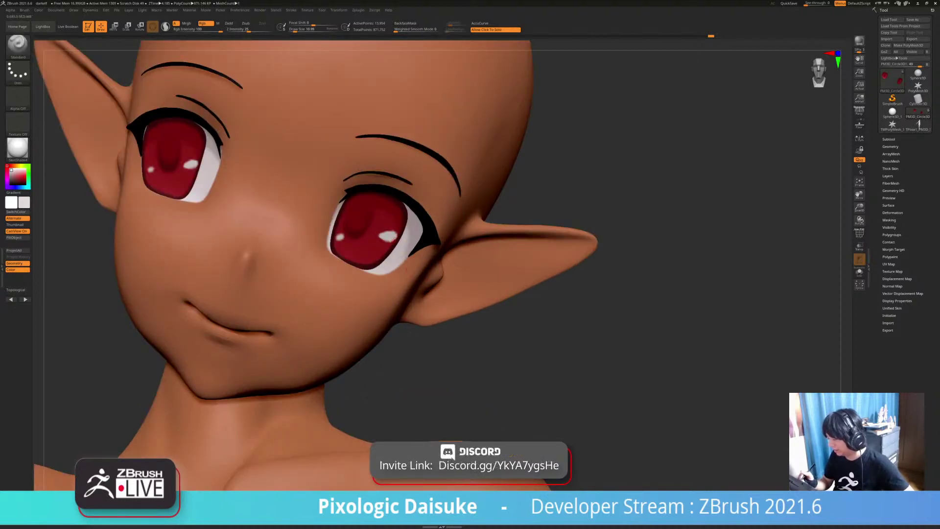
Step: Undo the white highlights painted on the irises
key("ctrl")
key("ctrl+z")
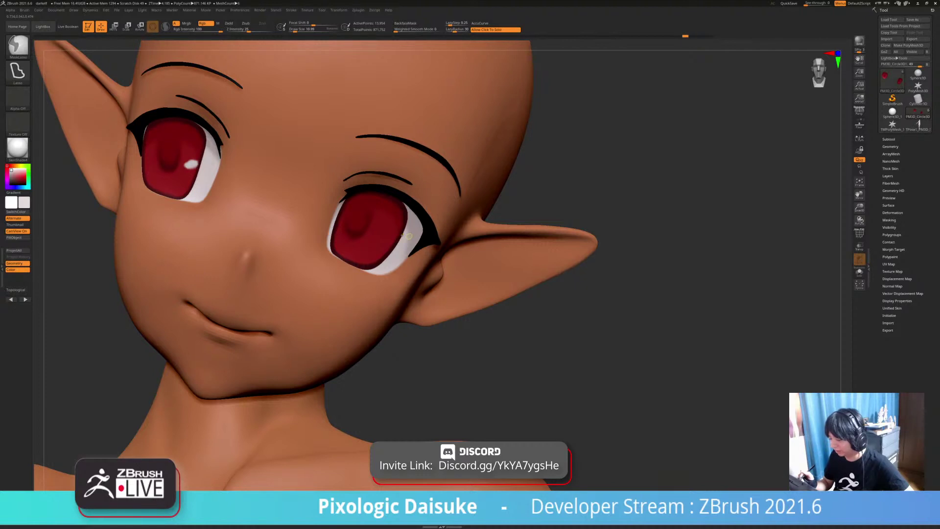
key("ctrl+z")
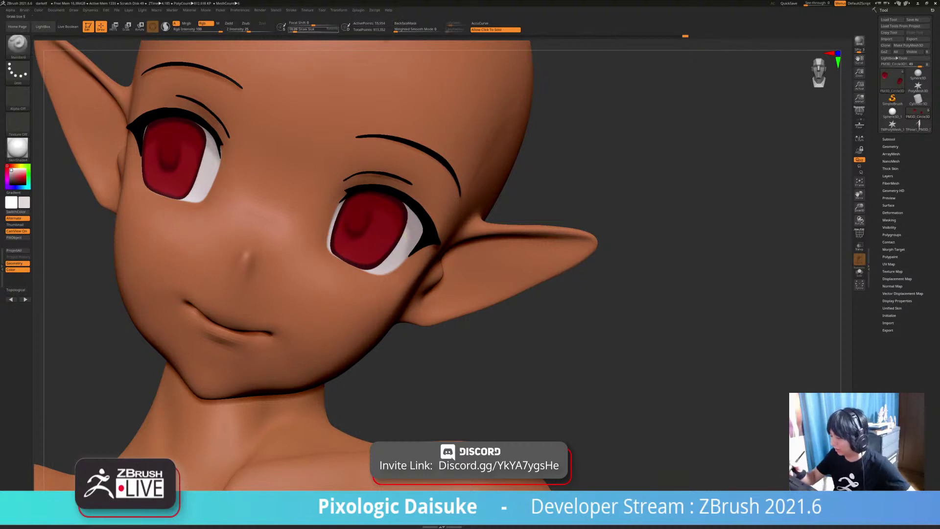
Step: Paint a white highlight on the character's left iris at draw size about 29, and refine its shape at about 11
left_click(298, 29)
mouse_move(395, 245)
right_mouse_down()
mouse_move(402, 222)
mouse_move(397, 235)
right_mouse_up()
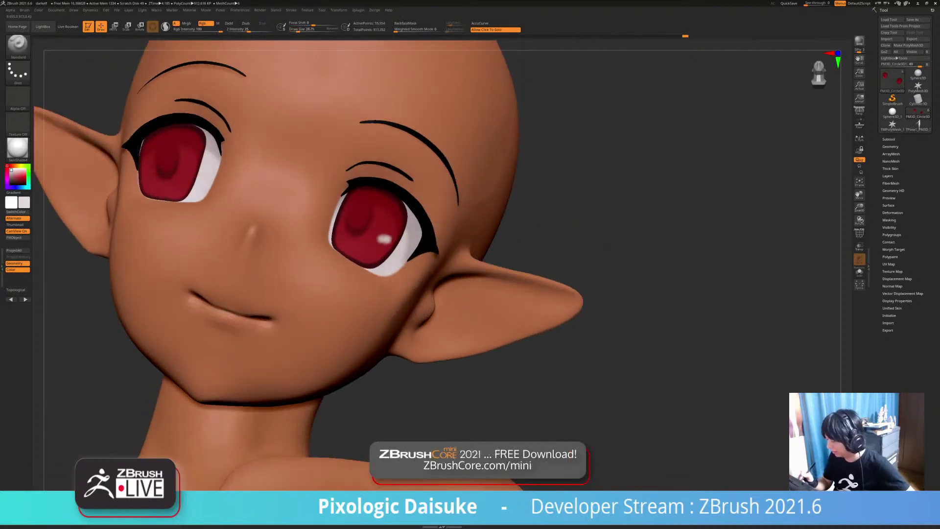
left_click(384, 238)
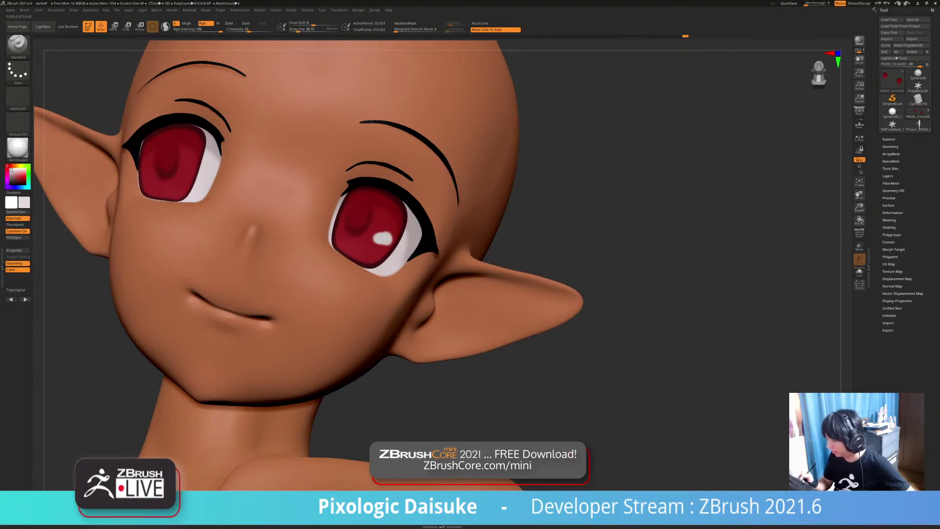
left_click(294, 31)
mouse_move(357, 209)
right_mouse_down()
mouse_move(374, 212)
mouse_move(375, 232)
right_mouse_up()
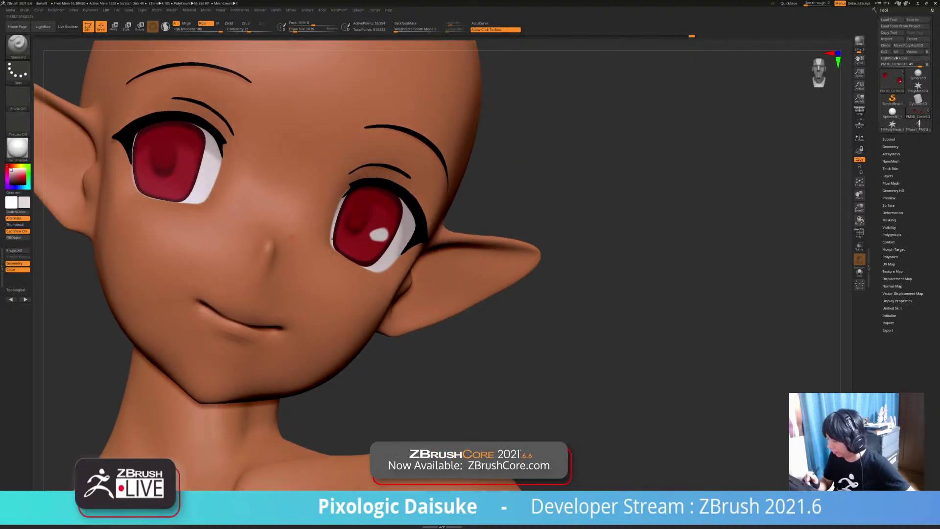
Step: Paint a matching white highlight on the character's right iris and extend its inner edge toward the pupil
right_click_drag(214, 253, 224, 309, "alt")
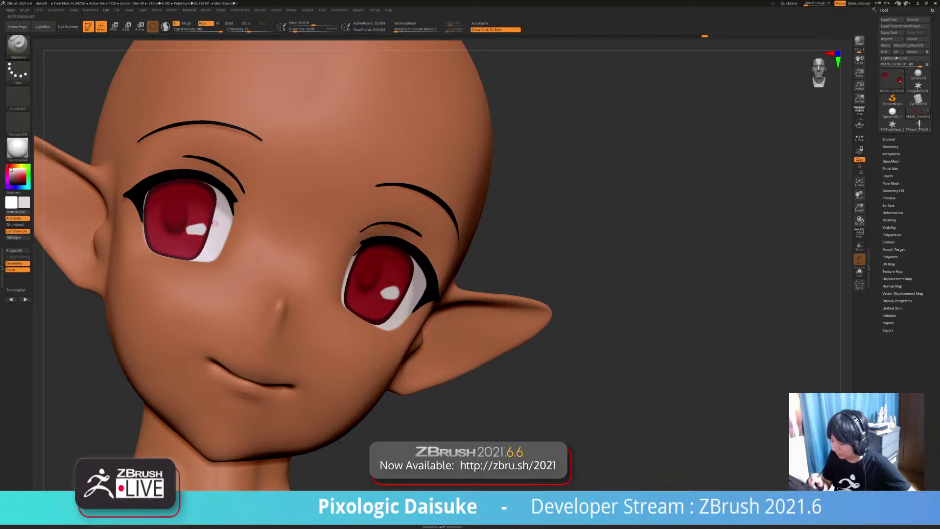
right_click_drag(214, 224, 213, 177, "ctrl")
mouse_move(379, 301)
right_mouse_down()
mouse_move(347, 309)
mouse_move(370, 307)
right_mouse_up()
mouse_move(201, 216)
right_mouse_down("ctrl")
mouse_move(201, 252)
mouse_move(172, 243)
mouse_move(205, 228)
right_mouse_up("ctrl")
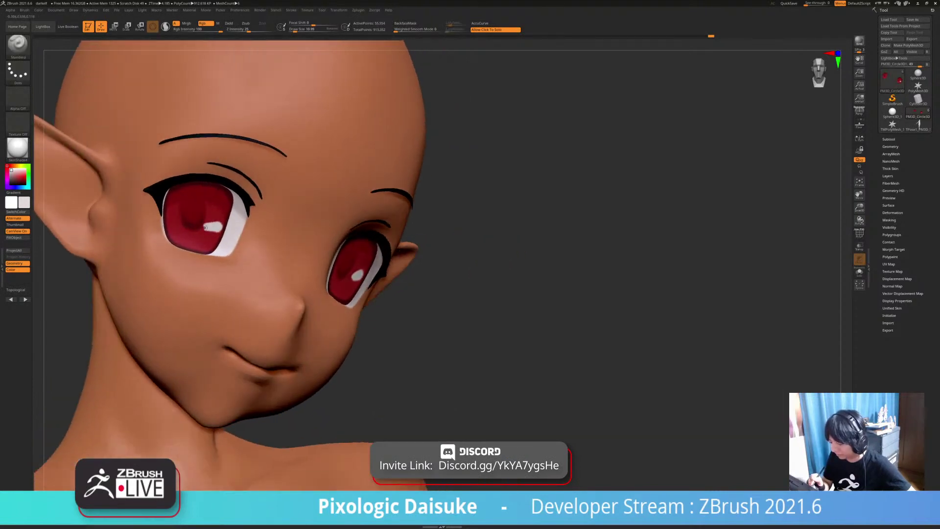
left_click_drag(212, 227, 206, 226)
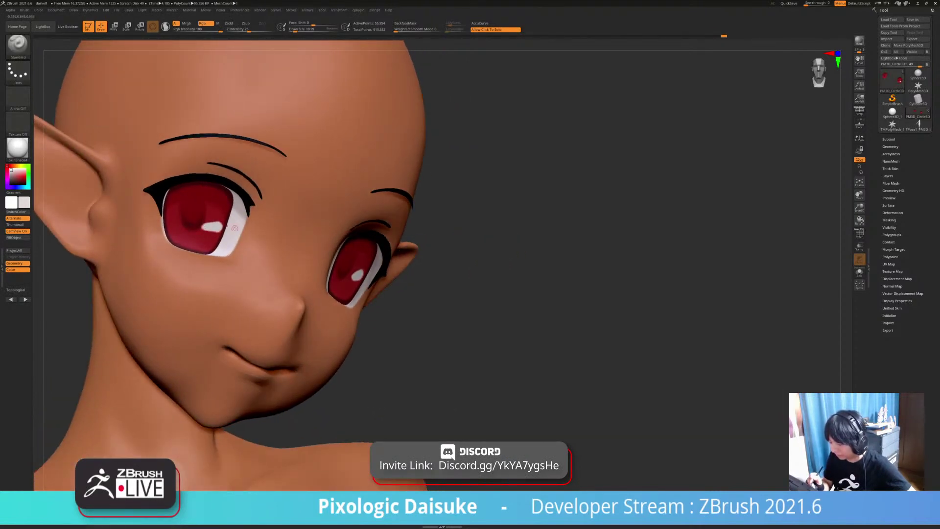
Step: Paint a small white highlight dot beside the pupil on both irises, opposite the larger highlights
right_click(218, 227)
right_click(218, 278)
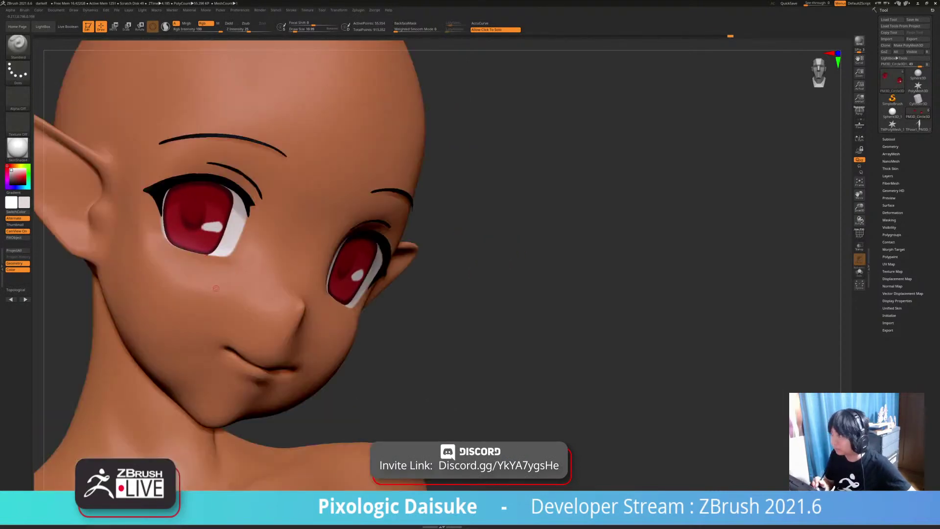
right_click_drag(216, 288, 197, 287)
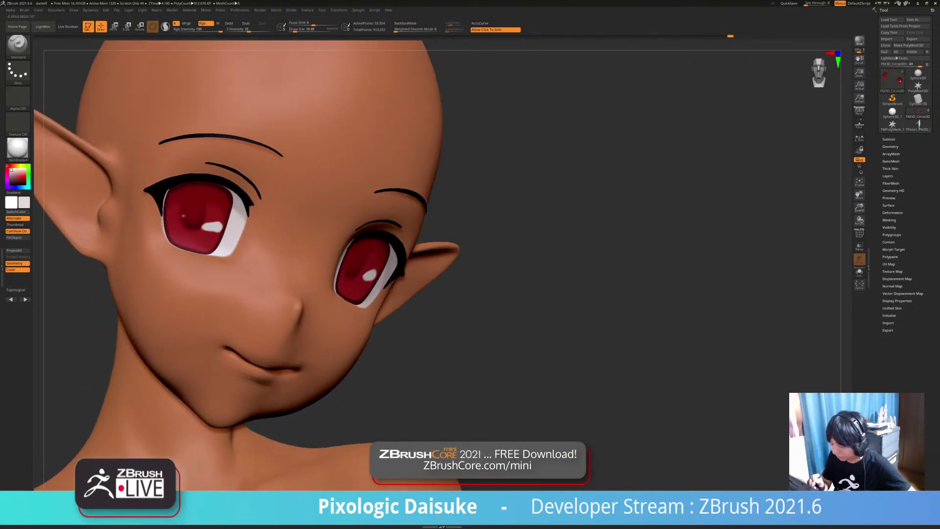
left_click_drag(182, 215, 184, 215)
right_click_drag(200, 225, 172, 224)
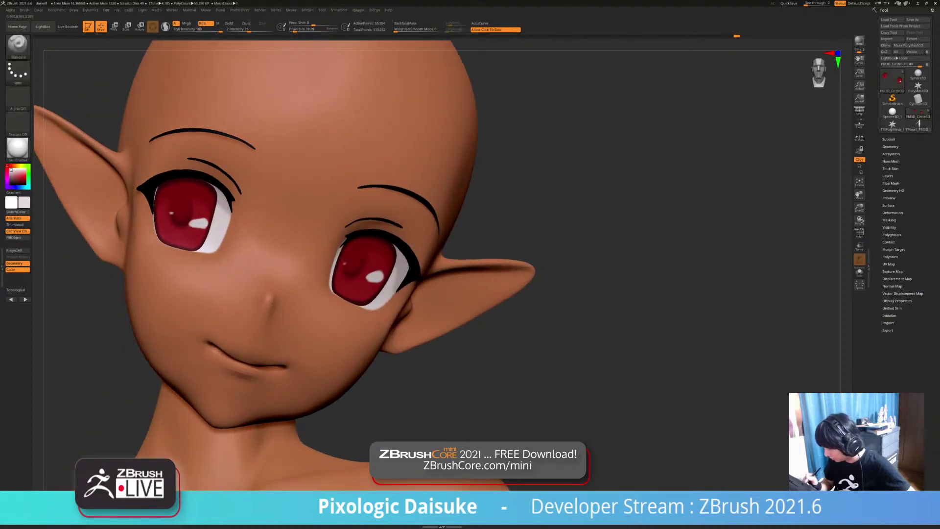
Step: Tone down the small highlight dots beside both pupils with red at draw size about 21
left_click_drag(12, 171, 23, 180)
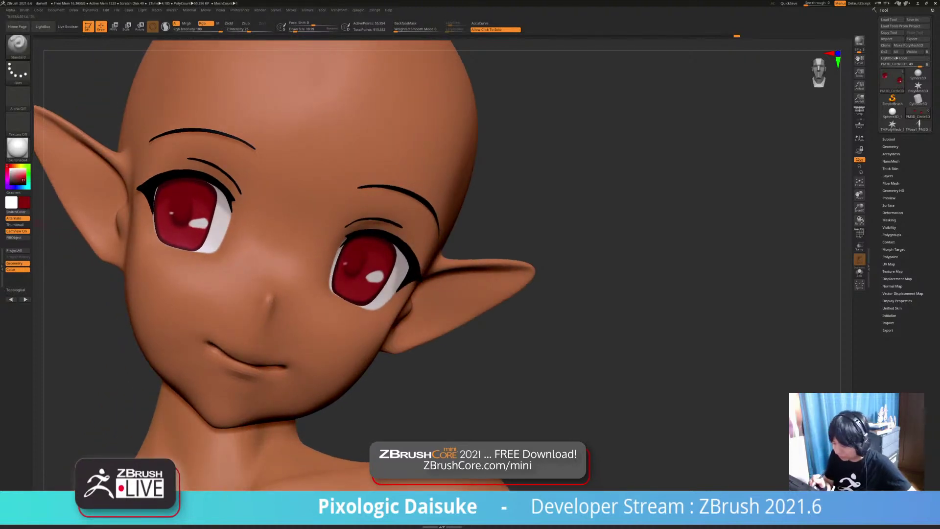
key("ctrl+z")
key("ctrl+z")
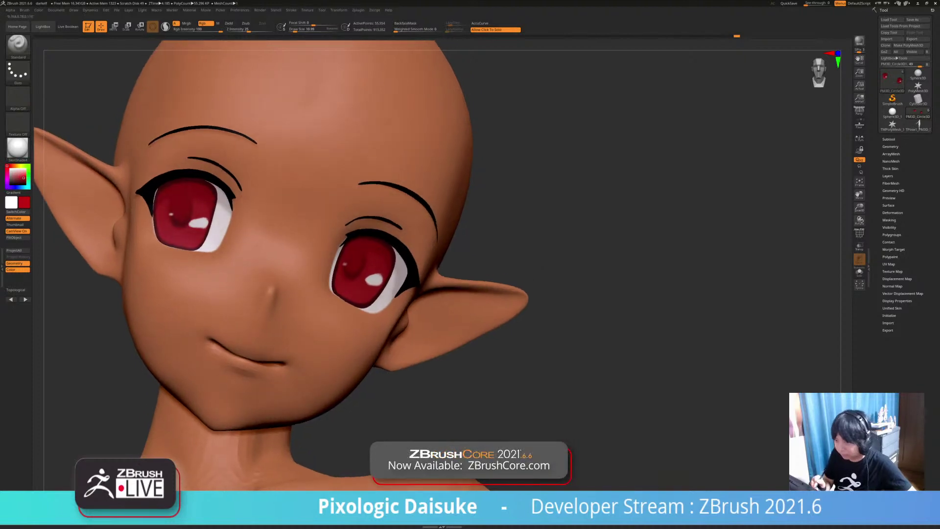
left_click(297, 31)
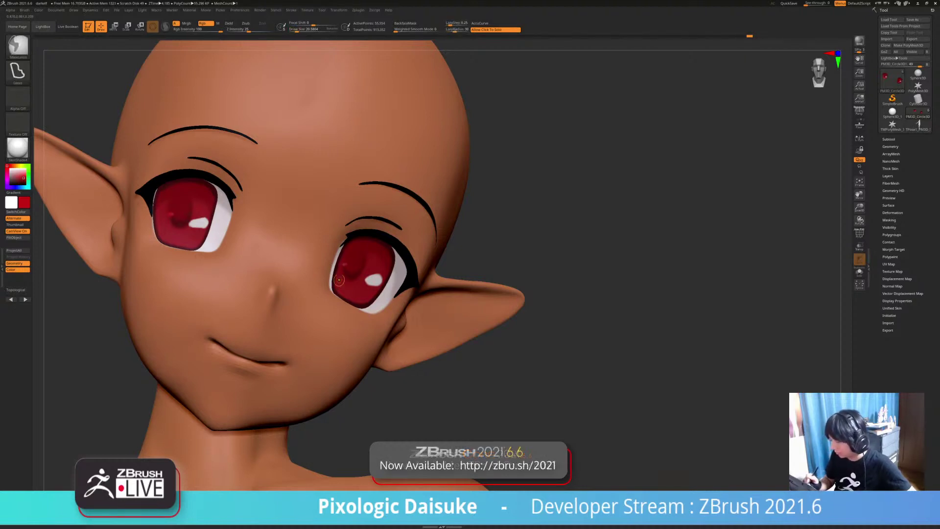
left_click_drag(24, 202, 181, 211)
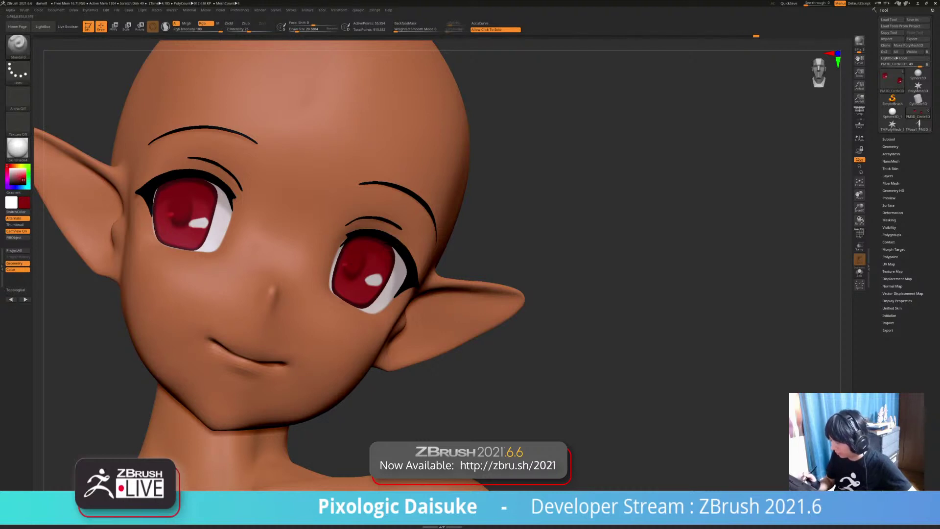
Step: Repaint a finer white highlight beside the pupil on both irises at draw size about 12
left_click_drag(24, 203, 199, 222)
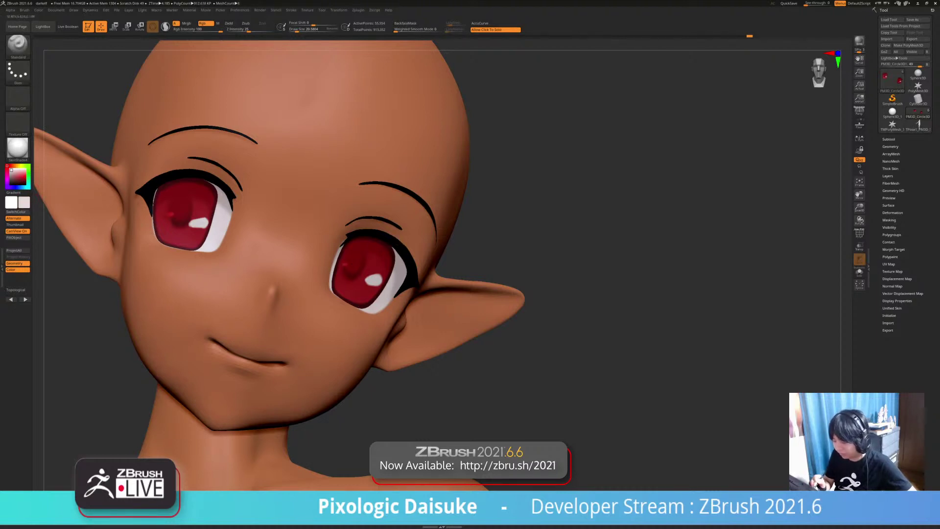
left_click(295, 30)
mouse_move(274, 205)
right_mouse_down("ctrl")
mouse_move(289, 259)
mouse_move(277, 239)
right_mouse_up("ctrl")
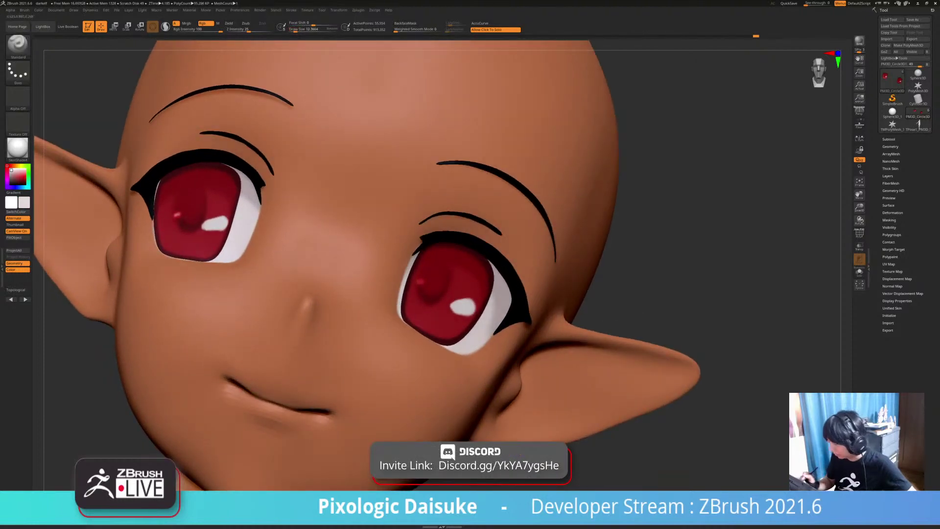
right_click_drag(465, 264, 485, 376, "ctrl")
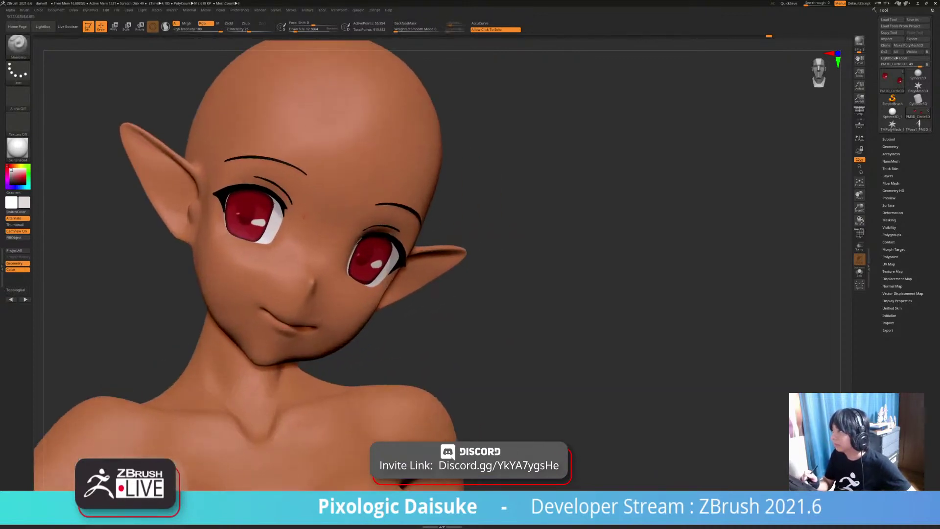
right_click_drag(304, 216, 352, 249)
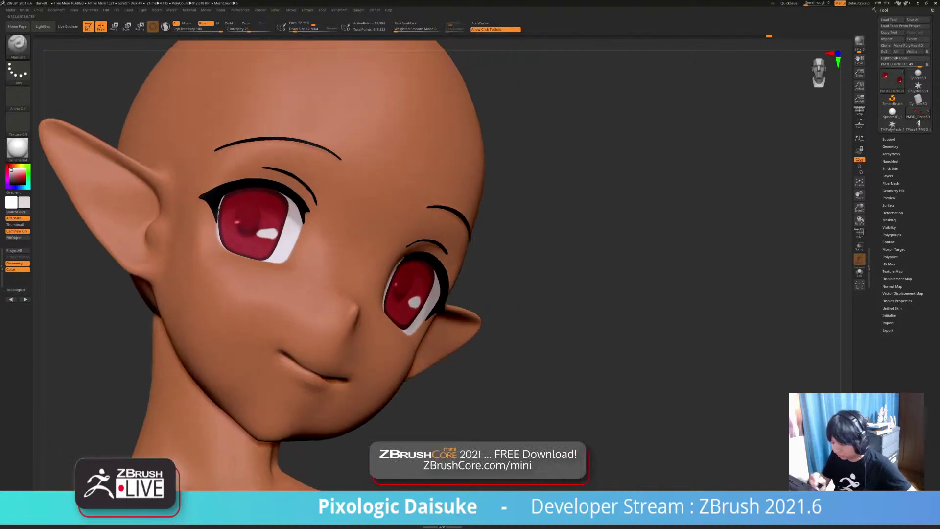
Step: Shade the upper part of the character's right iris with a very dark red at draw size about 12
left_click_drag(13, 171, 22, 182)
left_click_drag(245, 204, 253, 200)
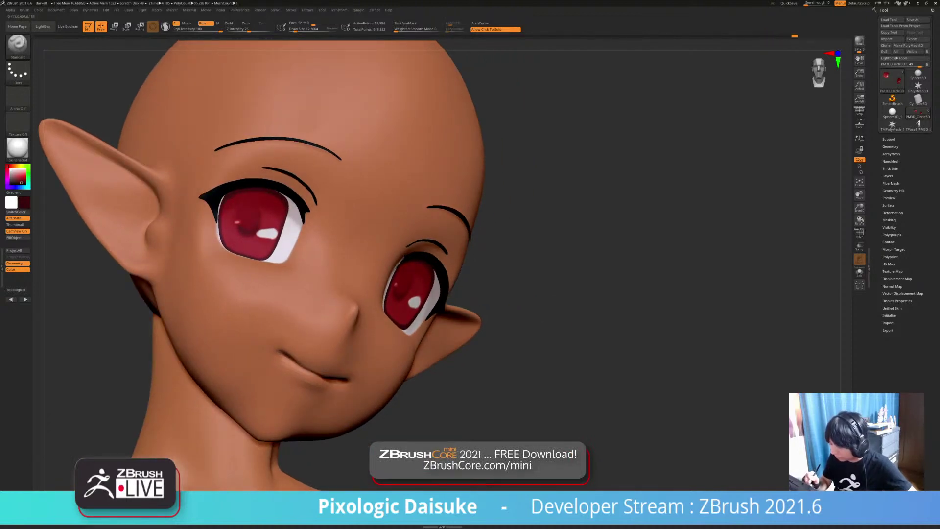
right_click_drag(416, 267, 346, 224)
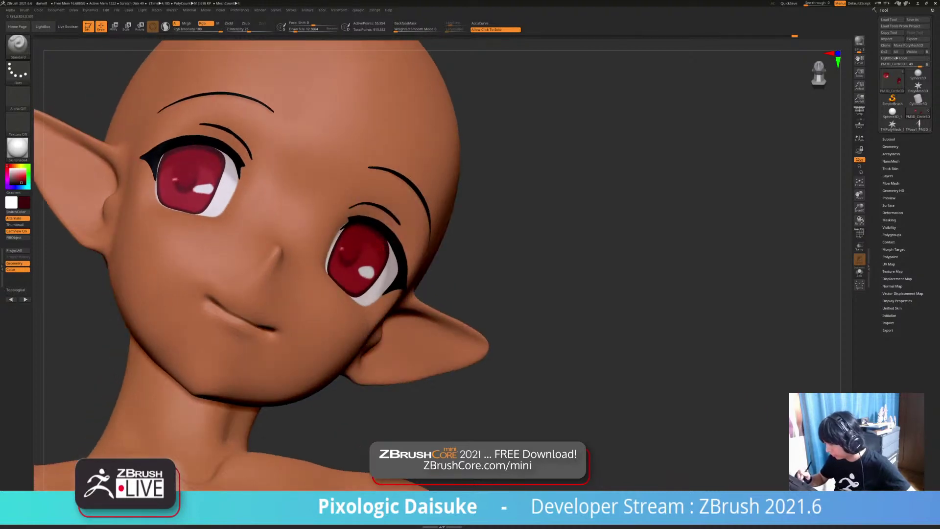
Step: Shade the upper part of the character's left iris with the same very dark red at draw size about 17
left_click_drag(295, 30, 296, 30)
right_click_drag(338, 254, 296, 254)
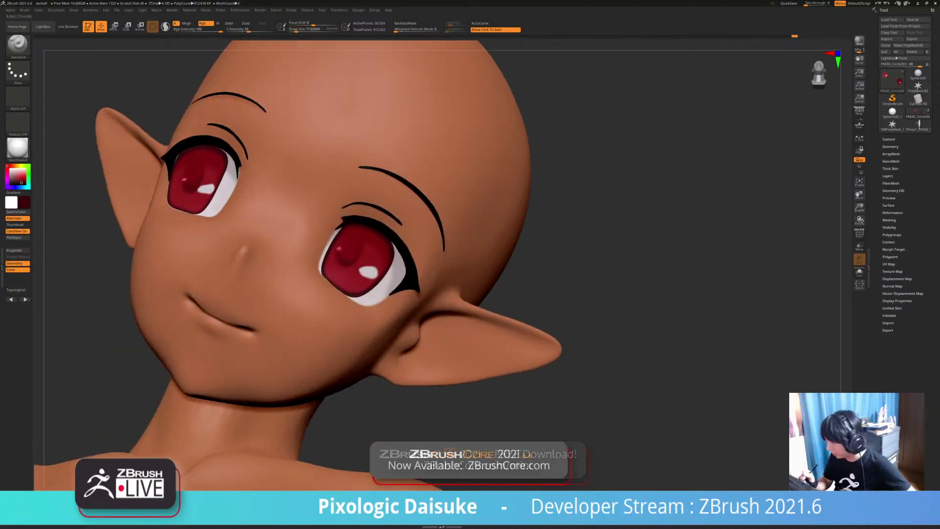
left_click_drag(348, 239, 353, 236)
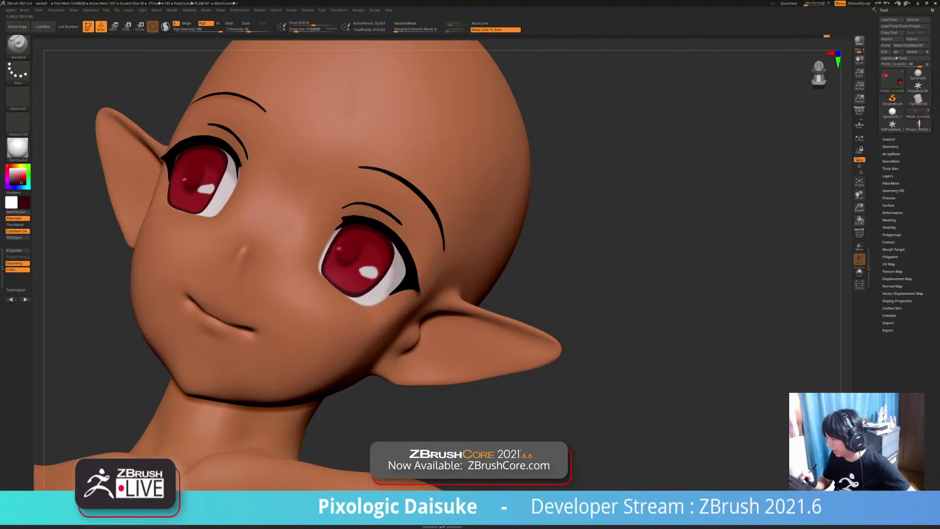
right_click_drag(393, 263, 393, 234, "ctrl")
right_click_drag(407, 280, 409, 255, "ctrl")
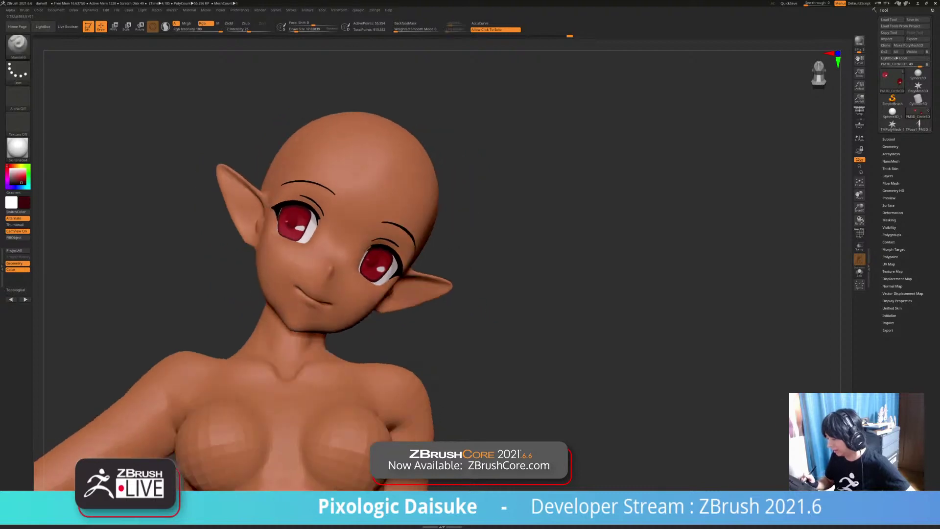
right_click_drag(440, 289, 387, 319)
Step: Make the head the active subtool and tint the lips with a light salmon color
left_click(21, 172)
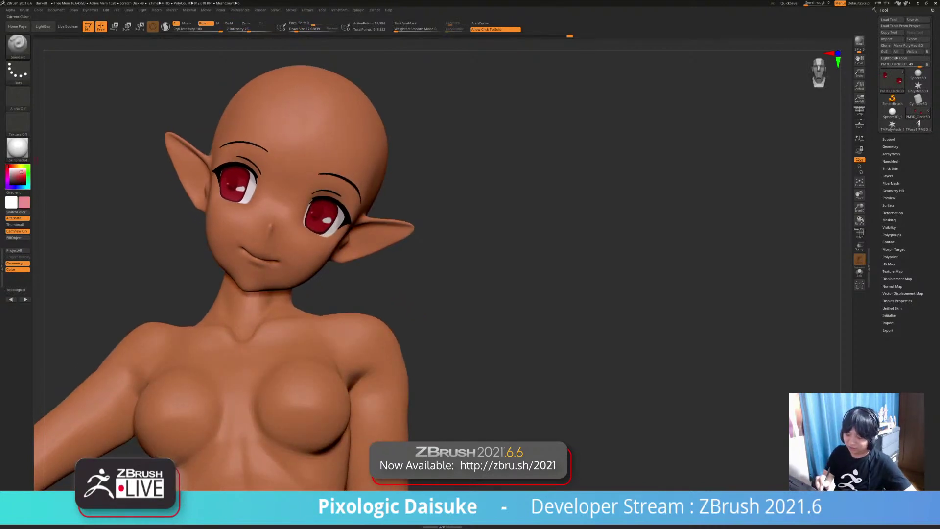
left_click(244, 272, "alt")
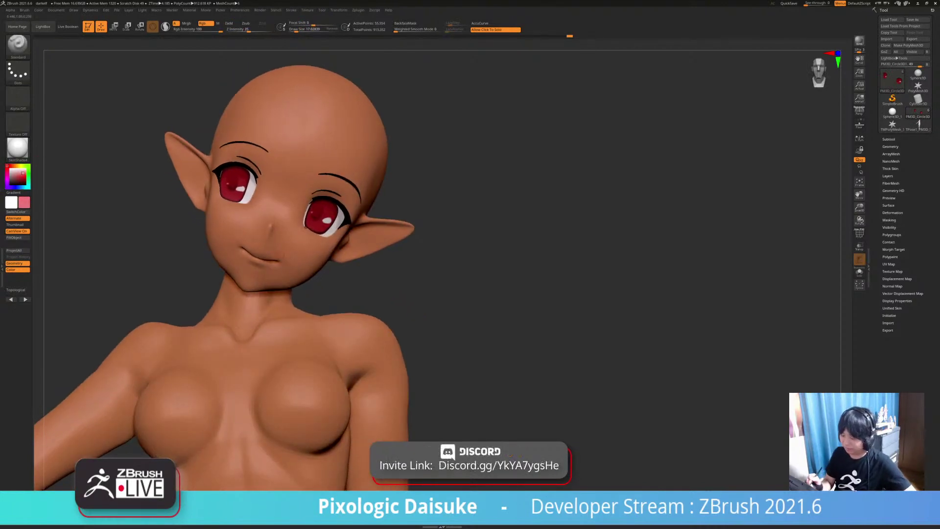
right_click_drag(245, 272, 338, 338, "ctrl")
right_click_drag(362, 303, 312, 285)
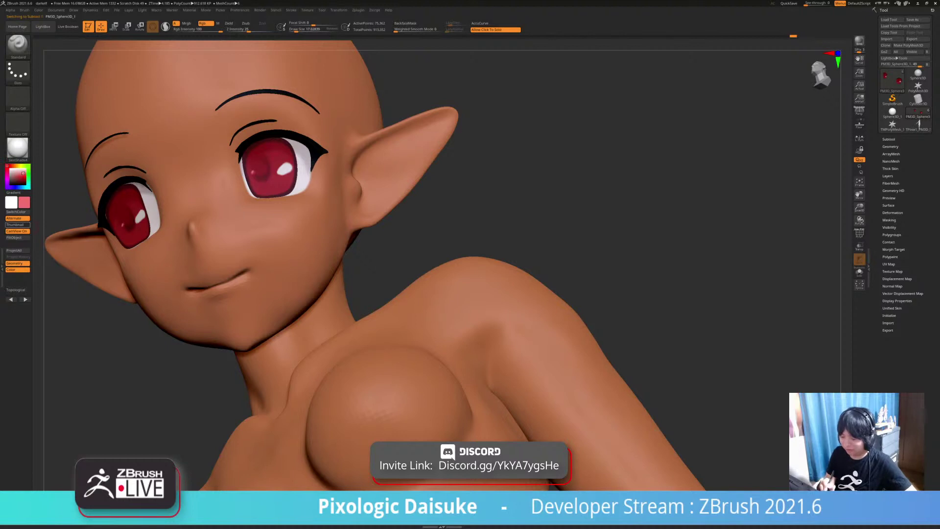
left_click_drag(24, 201, 147, 259)
right_click_drag(294, 289, 383, 284)
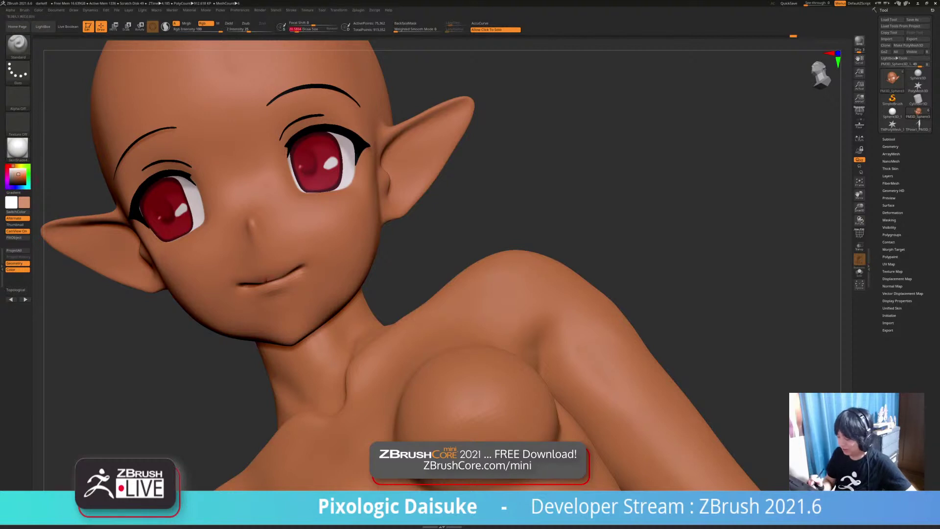
right_click_drag(299, 277, 299, 316, "ctrl")
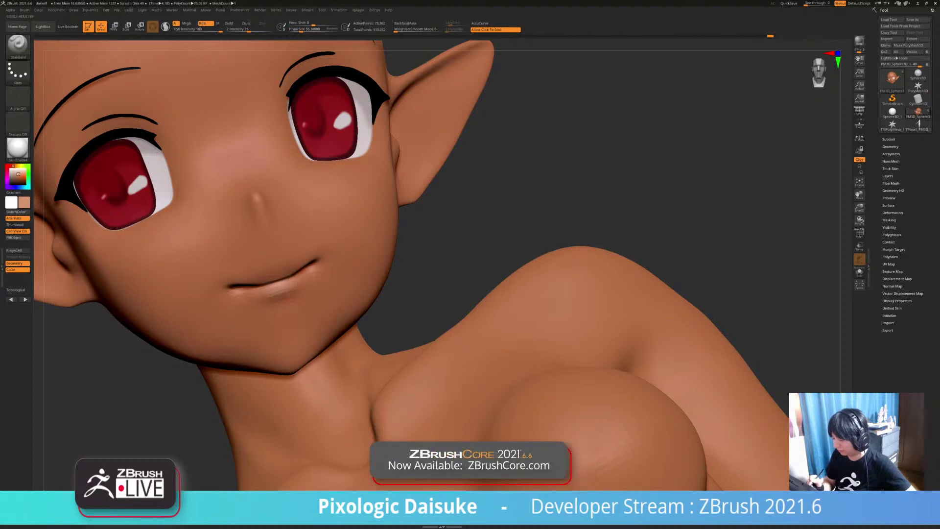
Step: Subdivide the head mesh once and refine the salmon lip tint at draw size about 31
key("ctrl+d")
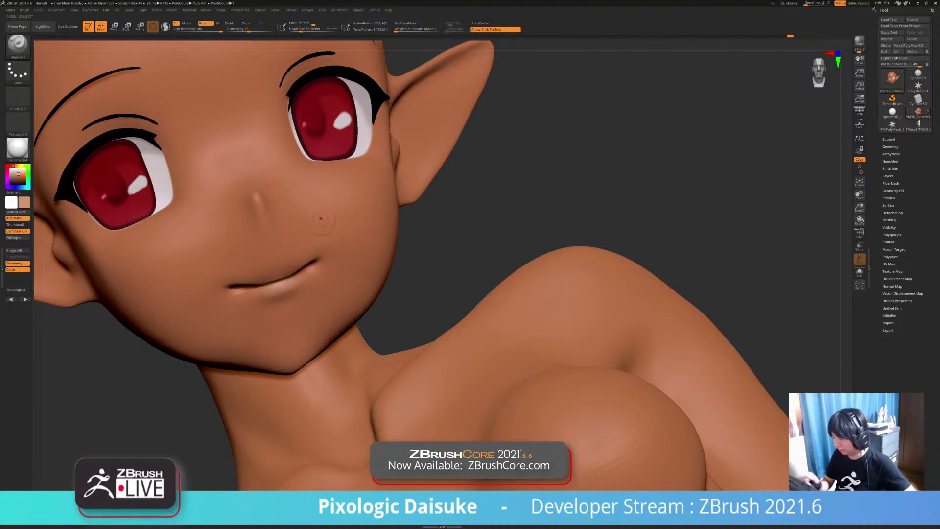
key("bracketleft")
key("bracketleft")
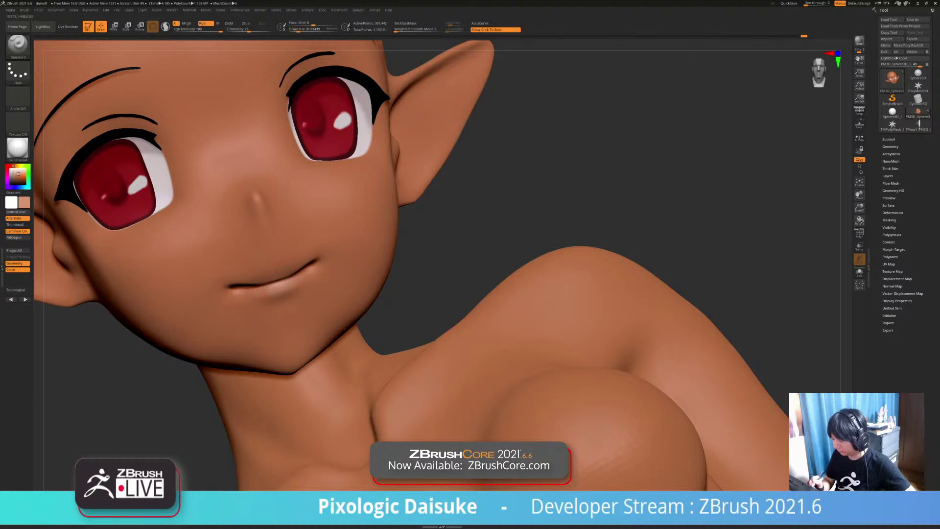
right_click_drag(279, 265, 281, 171, "ctrl")
right_click_drag(343, 245, 416, 352)
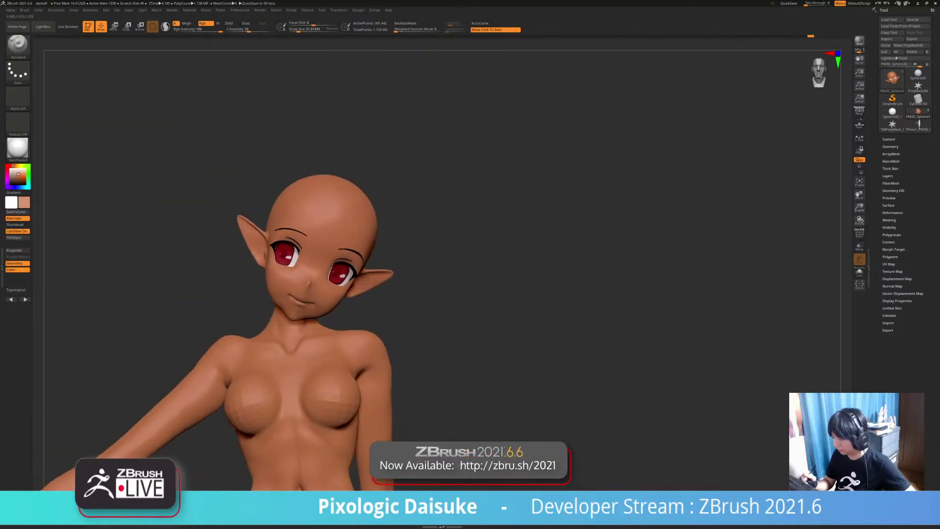
right_click_drag(397, 294, 361, 291, "ctrl")
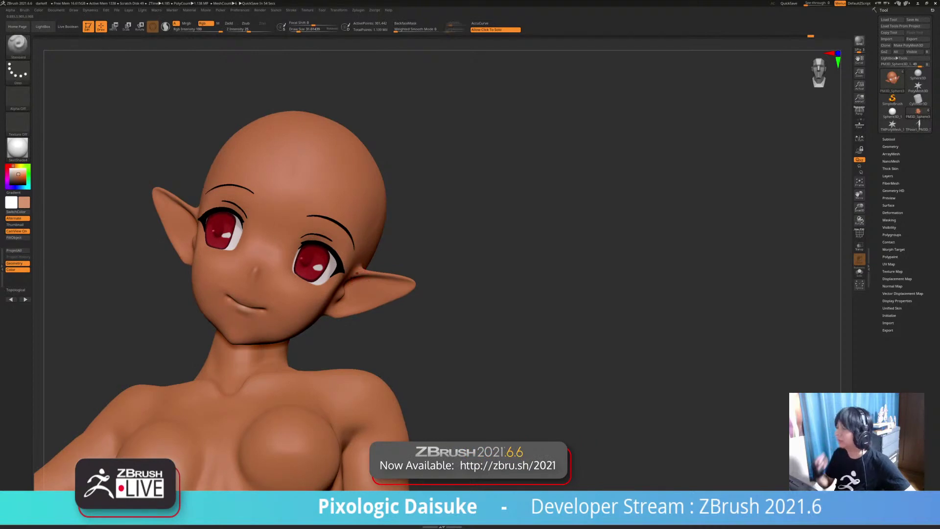
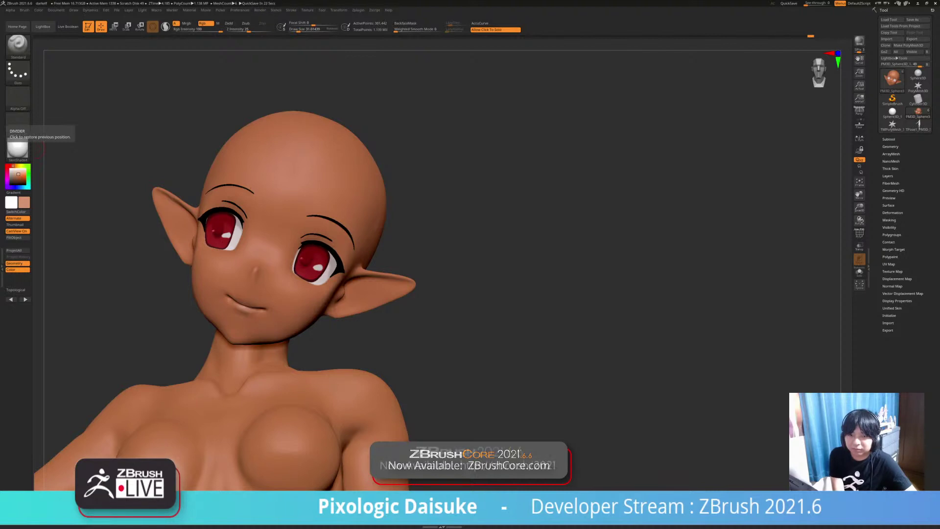
mouse_move(489, 275)
left_mouse_down()
mouse_move(543, 277)
mouse_move(514, 250)
mouse_move(514, 205)
left_mouse_up()
mouse_move(489, 245)
left_mouse_down()
mouse_move(461, 259)
mouse_move(479, 274)
left_mouse_up()
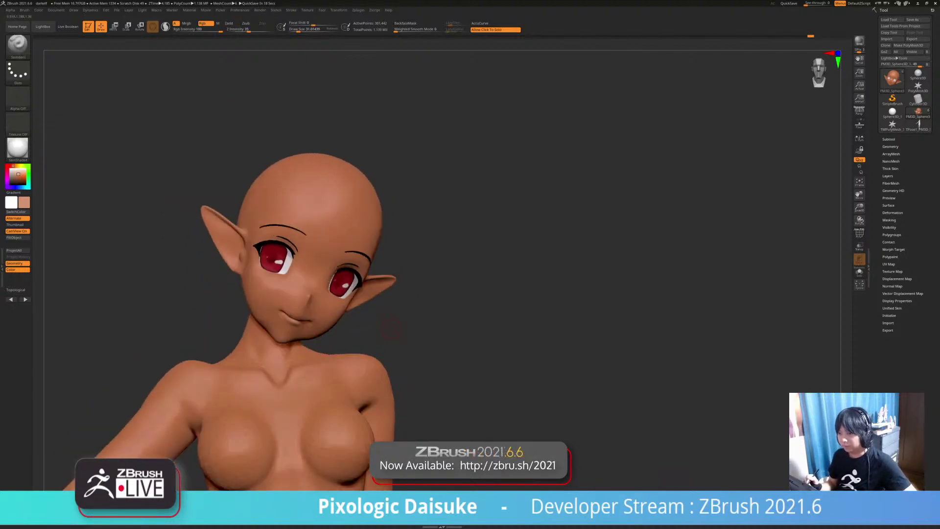
left_click(416, 314)
left_click(416, 313)
mouse_move(416, 313)
left_mouse_down()
mouse_move(390, 325)
mouse_move(399, 292)
mouse_move(405, 303)
left_mouse_up()
Step: Choose the STN_HairSet insert brush and duplicate the head subtool as a base for the hair
left_click(889, 139)
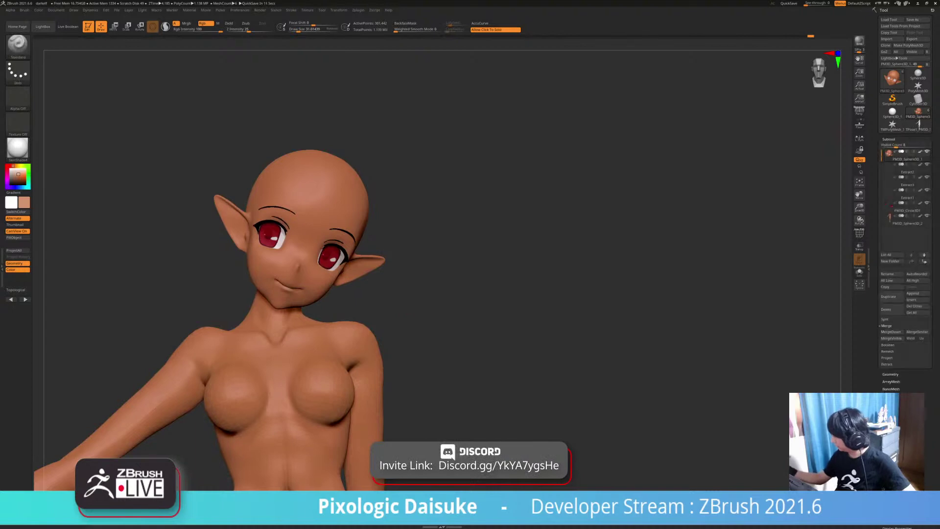
left_click(912, 299)
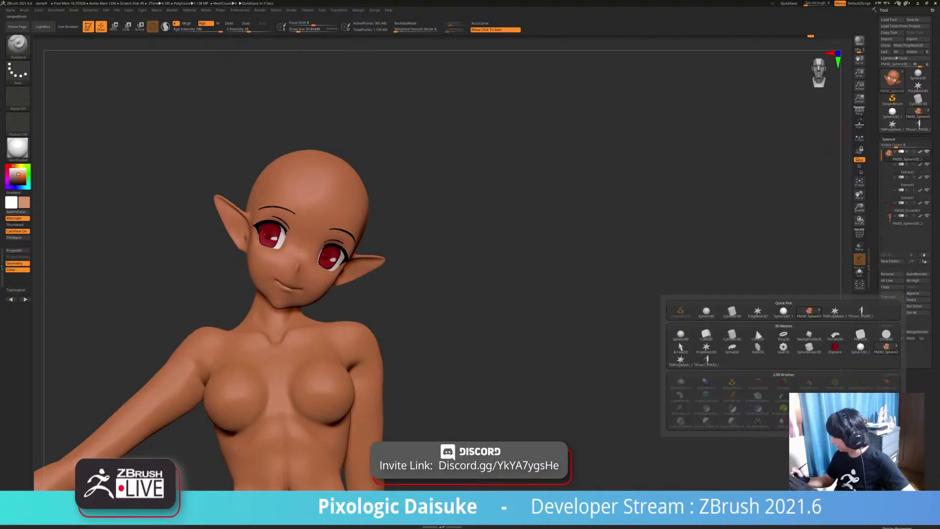
left_click(859, 259)
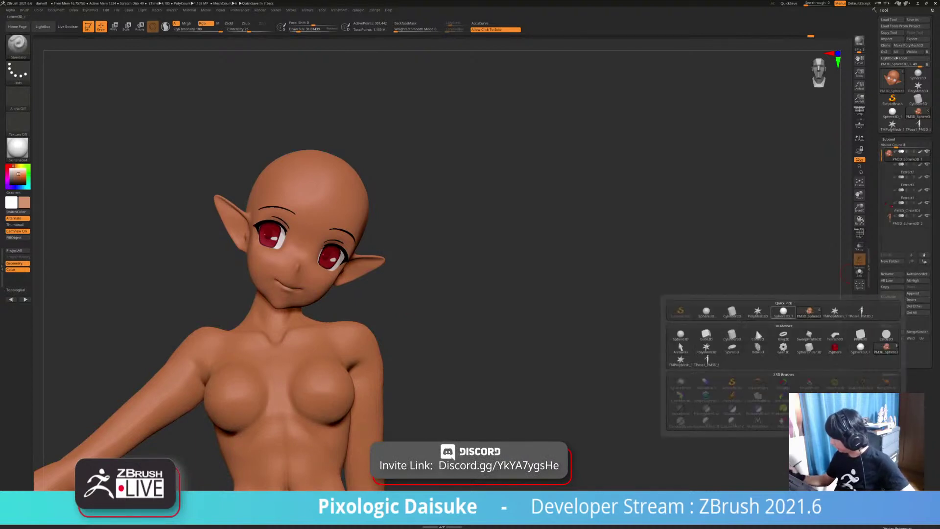
left_click(17, 45)
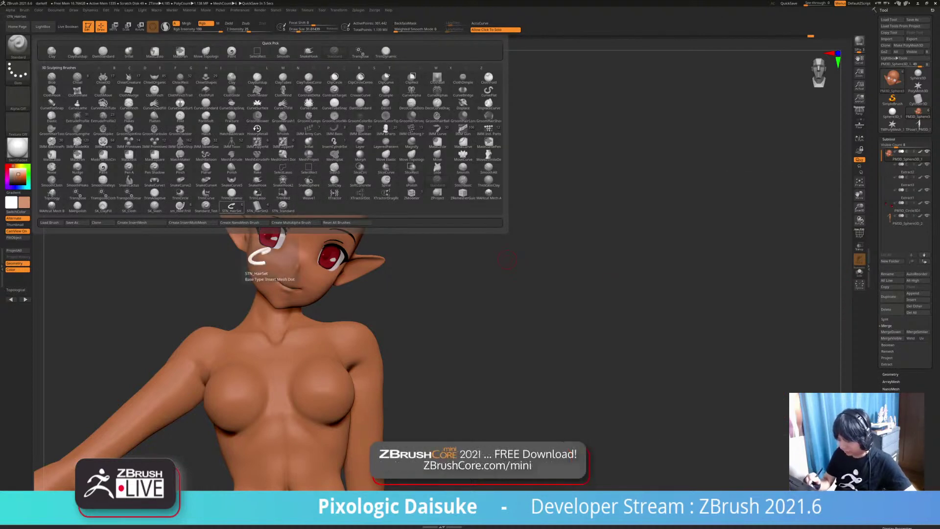
left_click(231, 206)
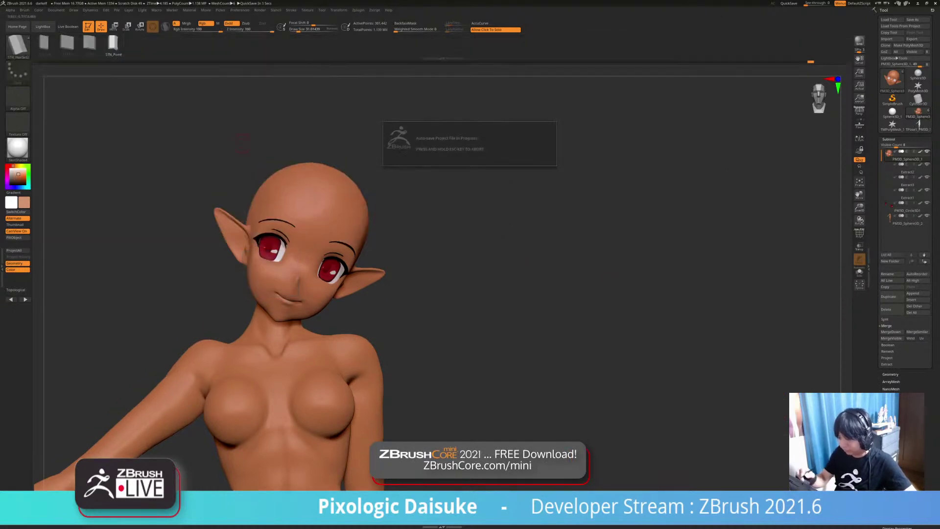
right_click_drag(215, 175, 278, 215, "ctrl")
left_click(889, 296)
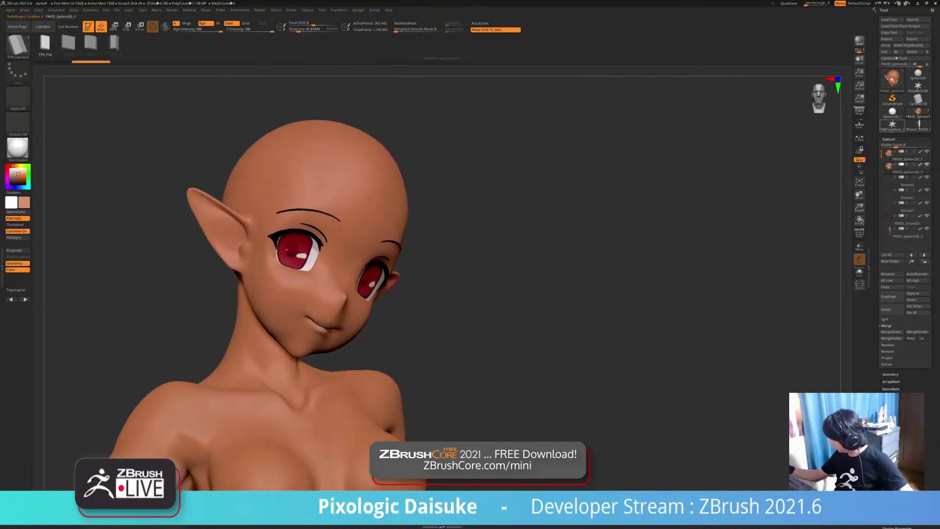
Step: Insert a hair strip at draw size about 95, running from the crown past the character's right eye to the jaw
left_click(90, 43)
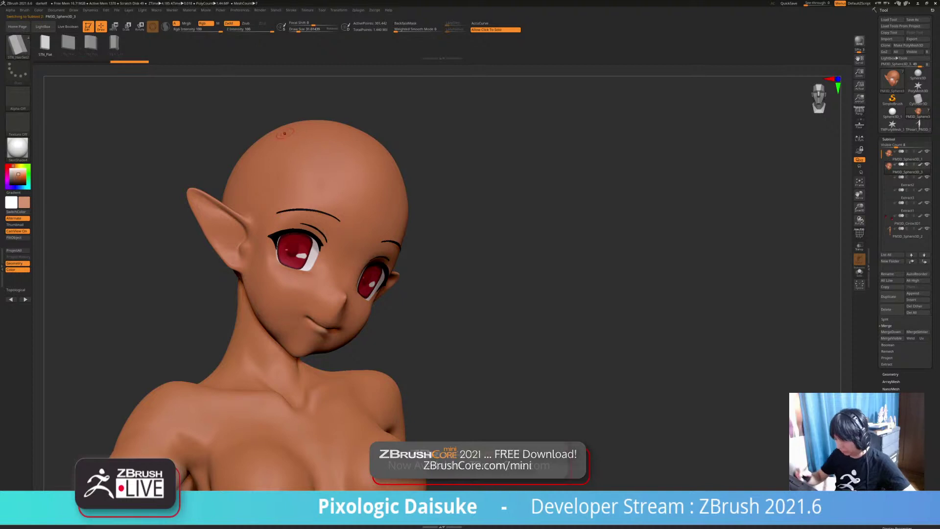
key("bracketright")
key("bracketright")
key("bracketright")
mouse_move(294, 136)
left_mouse_down()
mouse_move(272, 206)
mouse_move(276, 311)
left_mouse_up()
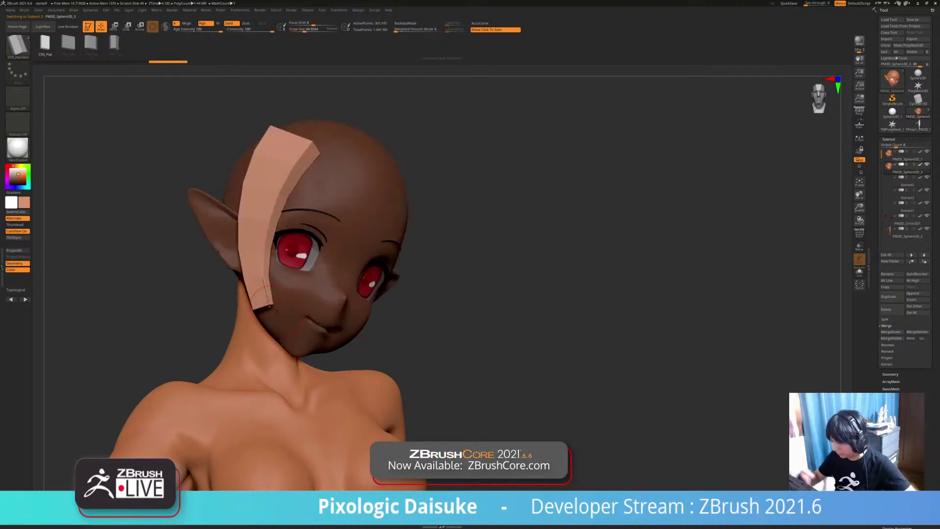
Step: Resize the hair strip beside the character's right eye to a slightly narrower width, at draw size about 84
mouse_move(280, 312)
right_mouse_down()
mouse_move(215, 305)
mouse_move(277, 310)
right_mouse_up()
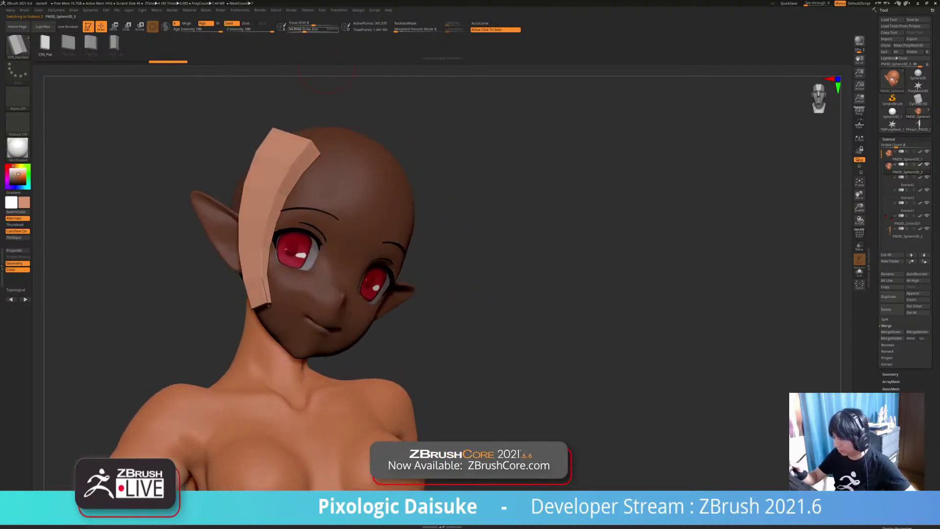
left_click(301, 30)
left_click(281, 182)
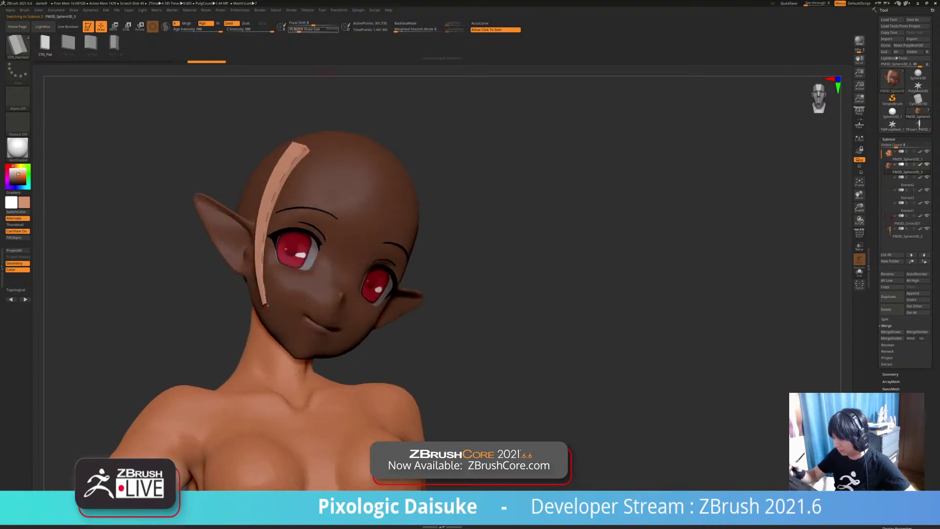
left_click(284, 177)
right_click_drag(215, 294, 211, 295)
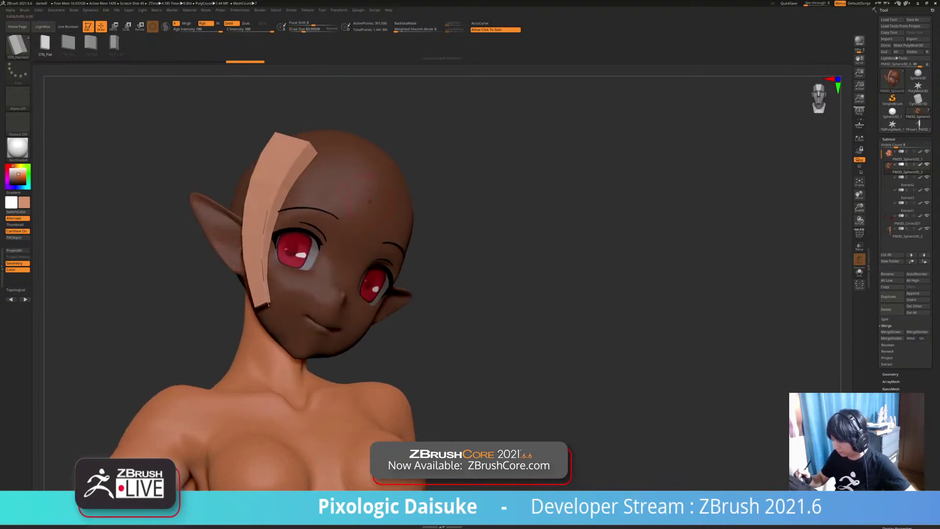
left_click(210, 296)
left_click(210, 295)
left_click_drag(211, 295, 159, 289)
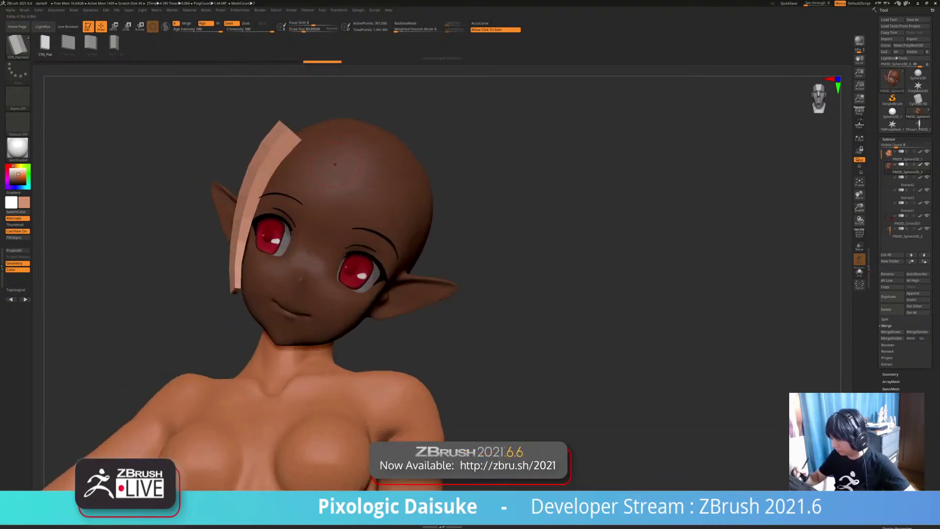
Step: Split the unmasked hair strip into its own subtool and delete the duplicated head subtool
left_click(885, 318)
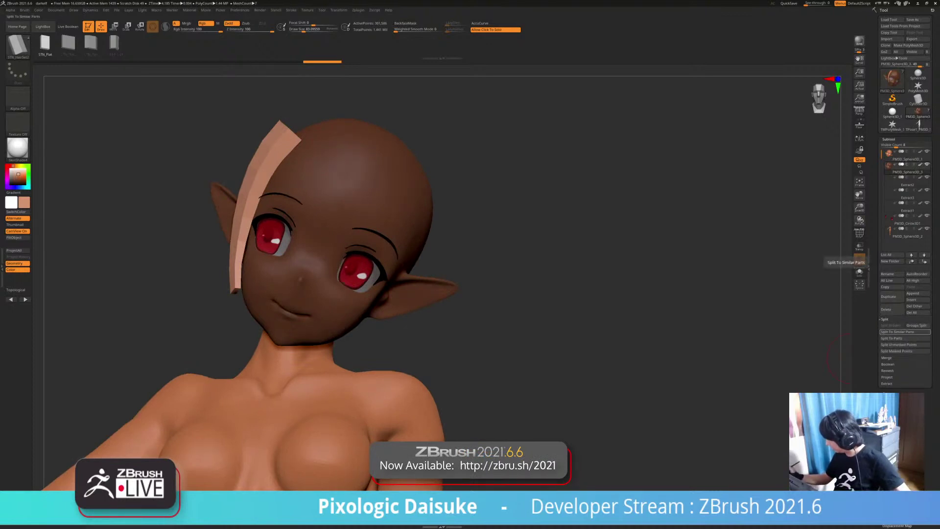
left_click(905, 344)
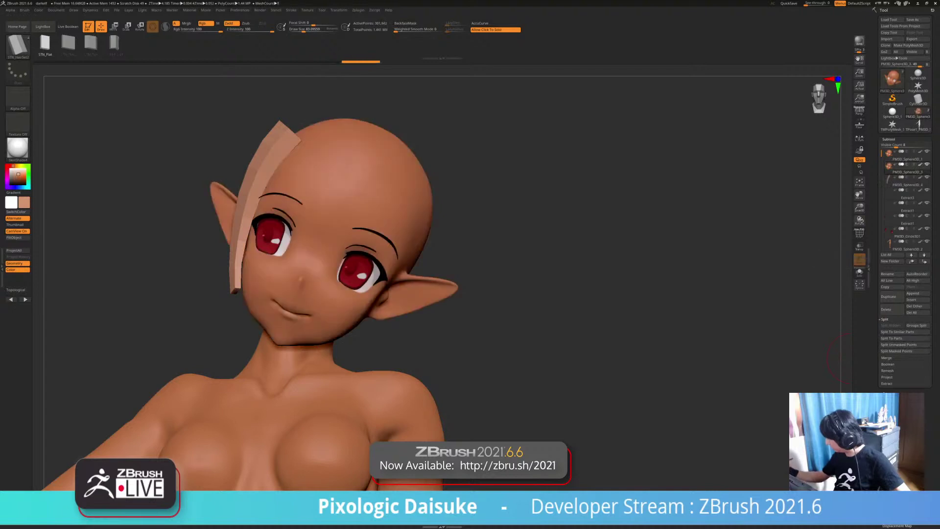
left_click(887, 309)
left_click(835, 324)
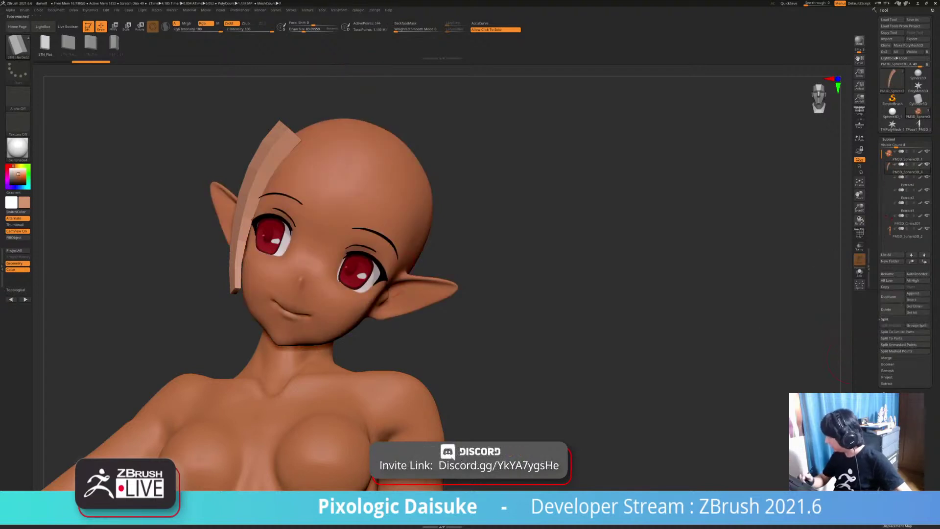
Step: Set the picker depth to continuous Z and insert a hair strip from the upper forehead down between the eyes
left_click_drag(206, 137, 280, 156)
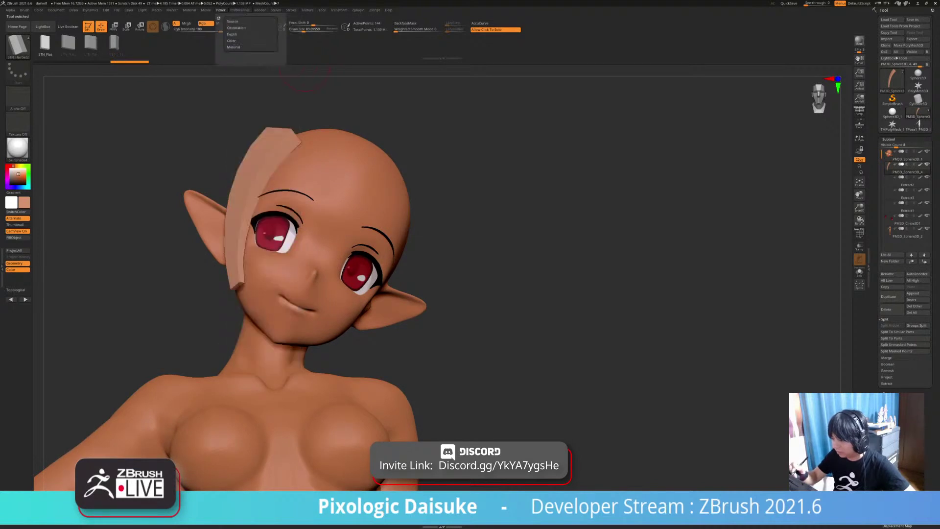
left_click(232, 35)
left_click(237, 52)
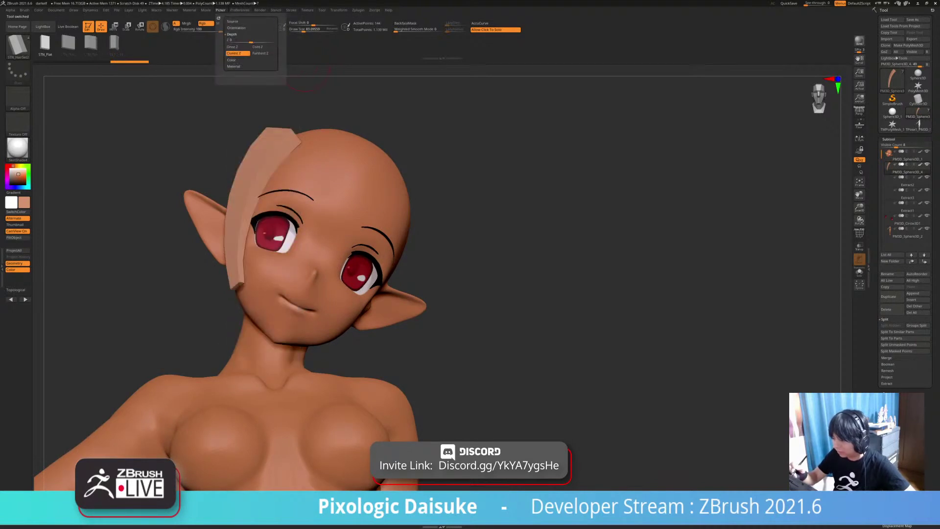
left_click_drag(321, 149, 325, 264)
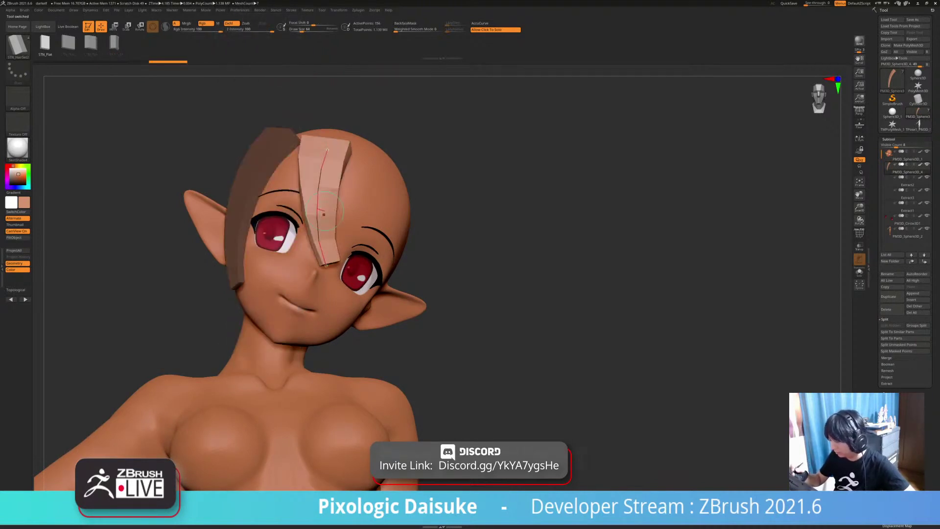
right_click_drag(441, 192, 377, 155)
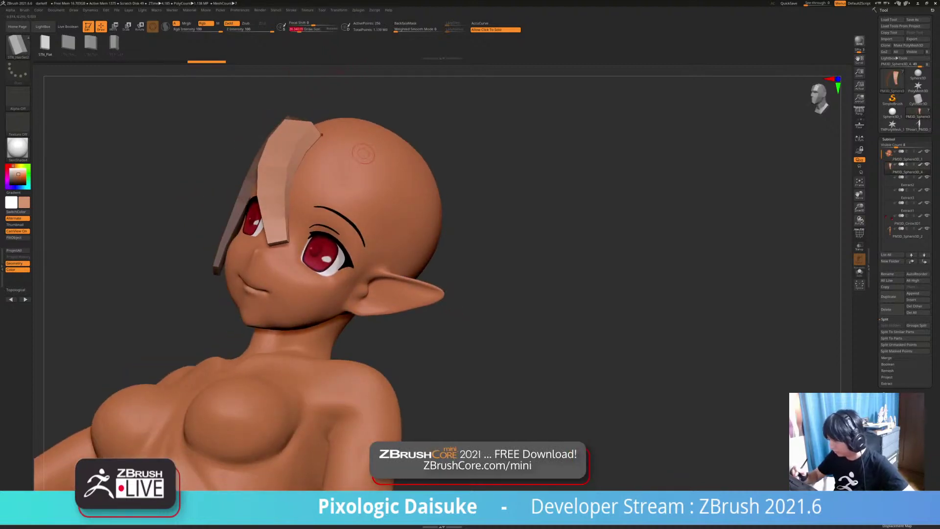
left_click_drag(375, 150, 348, 308)
key("ctrl")
left_click_drag(377, 222, 367, 308)
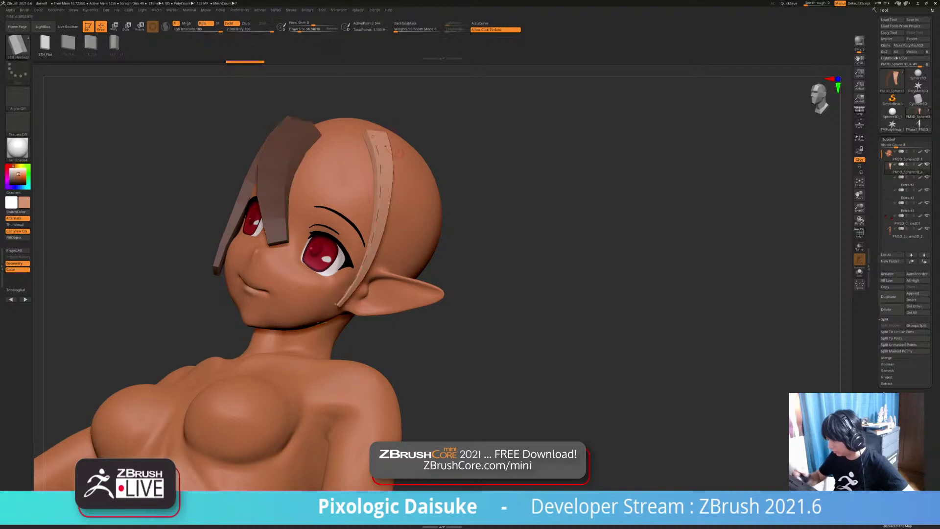
key("ctrl+z")
left_click(304, 29)
left_click_drag(372, 165, 339, 320)
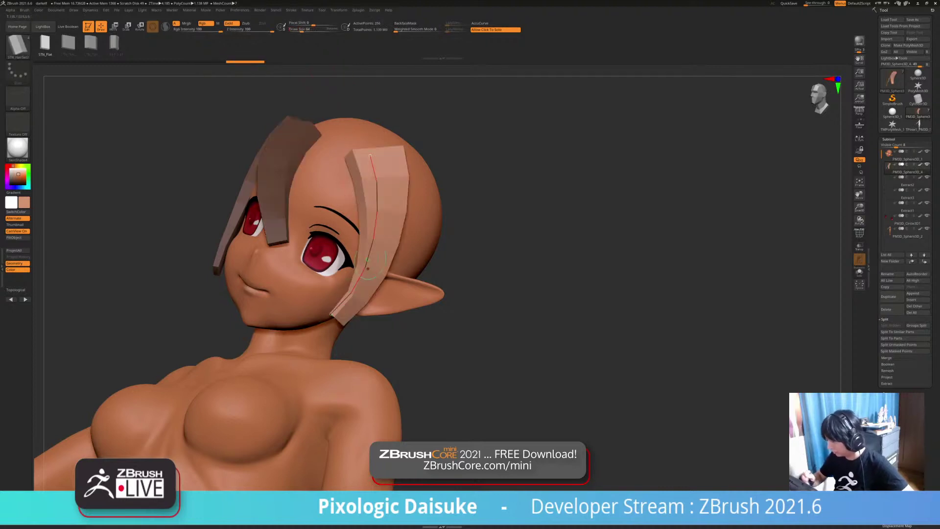
key("ctrl+z")
Step: Insert a hair strip at draw size about 59 from the crown past the character's left eye to the jaw, and clear the mask
mouse_move(370, 138)
left_mouse_down()
mouse_move(379, 196)
mouse_move(350, 304)
left_mouse_up()
mouse_move(470, 294)
left_mouse_down()
mouse_move(509, 295)
mouse_move(559, 337)
left_mouse_up()
left_click(302, 30)
left_click_drag(519, 294, 500, 293)
right_click_drag(499, 294, 499, 269, "ctrl")
left_click(499, 269)
left_click(431, 294)
left_click_drag(431, 296, 402, 278, "alt")
left_click(392, 281)
left_click(392, 281)
right_click_drag(373, 282, 370, 267, "ctrl")
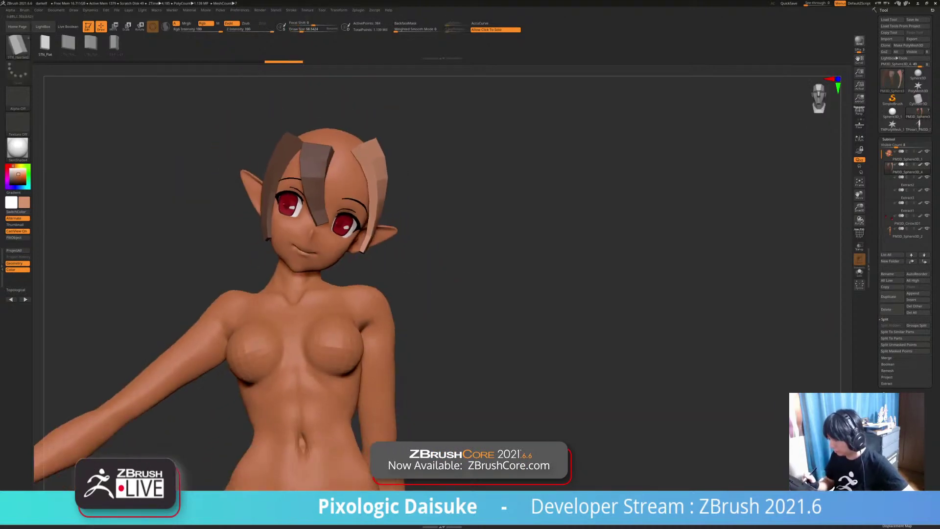
left_click_drag(382, 288, 409, 299)
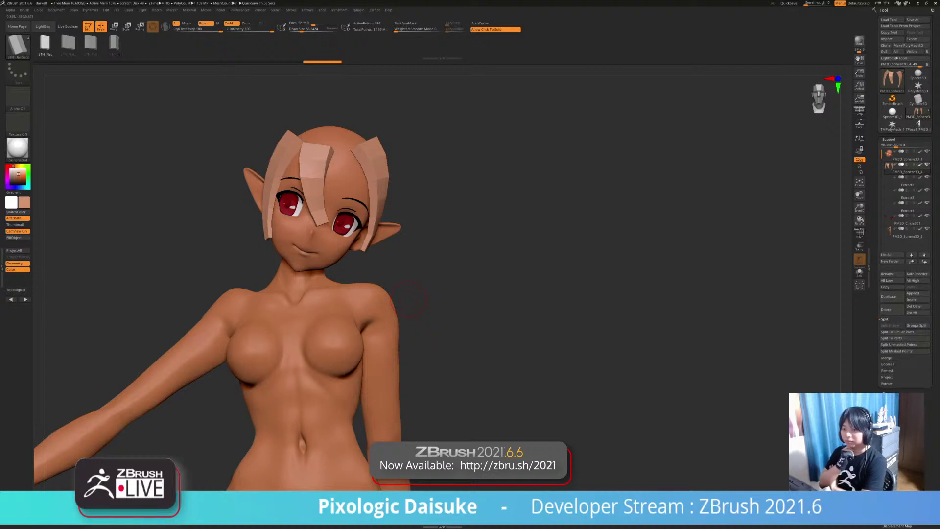
Step: Choose the SnakeHook brush at draw size about 126 and pull the lower end of the right-eye strip down toward the jaw
key("b")
key("s")
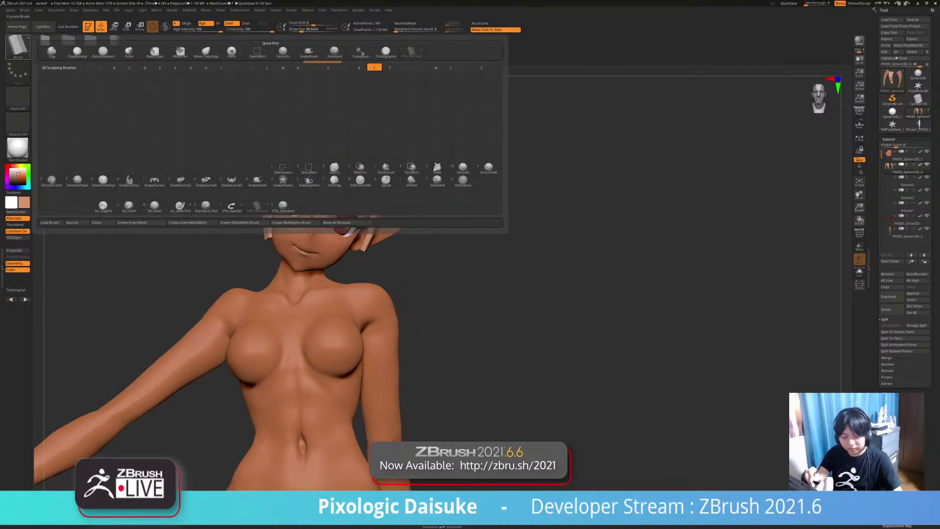
key("h")
left_click_drag(301, 30, 307, 30)
mouse_move(422, 274)
right_mouse_down("ctrl")
mouse_move(425, 313)
mouse_move(500, 274)
right_mouse_up("ctrl")
mouse_move(251, 236)
left_mouse_down()
mouse_move(269, 265)
mouse_move(251, 246)
left_mouse_up()
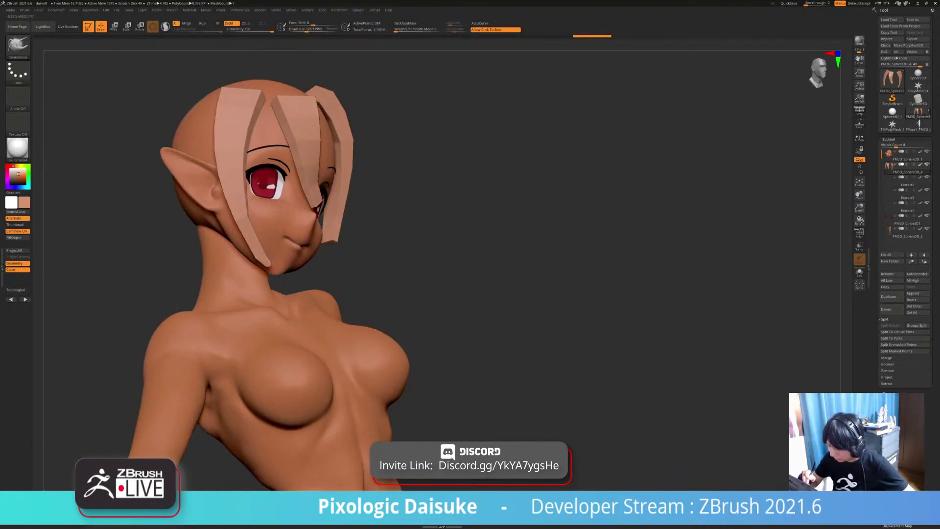
right_click_drag(421, 264, 416, 247)
left_click_drag(259, 240, 252, 243)
right_click_drag(421, 255, 475, 270)
mouse_move(242, 226)
left_mouse_down()
mouse_move(238, 215)
mouse_move(249, 239)
left_mouse_up()
Step: Refine and smooth the lower end of the strip beside the right eye into a fine curved point
right_click_drag(421, 264, 343, 262)
left_click_drag(252, 247, 250, 252)
right_click_drag(362, 264, 397, 264)
left_click_drag(247, 252, 259, 265, "shift")
mouse_move(421, 265)
right_mouse_down()
mouse_move(465, 259)
mouse_move(333, 269)
right_mouse_up()
Step: Smooth and taper the lower end of the middle forehead strip into a narrow tip
left_click_drag(313, 235, 312, 228, "shift")
right_click_drag(421, 265, 470, 259)
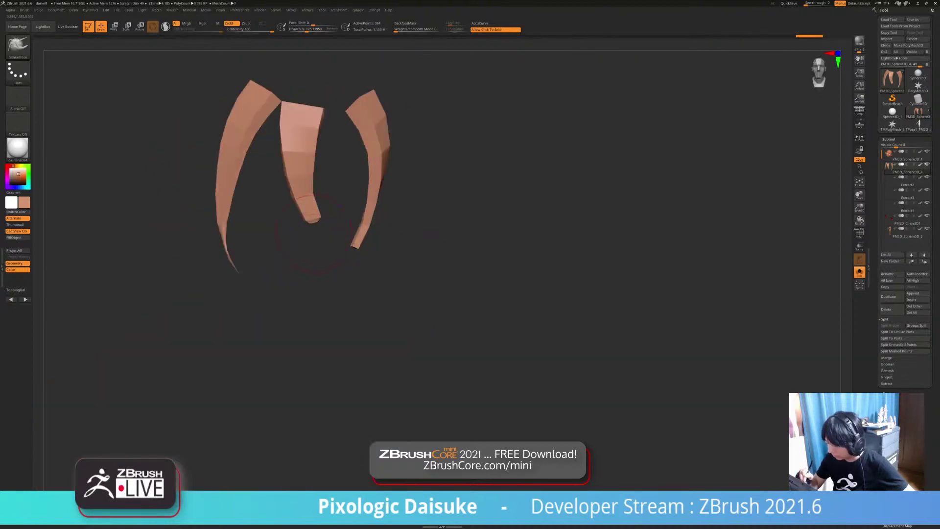
mouse_move(311, 230)
left_mouse_down("shift")
mouse_move(313, 239)
mouse_move(316, 227)
left_mouse_up("shift")
right_click_drag(426, 274, 387, 240)
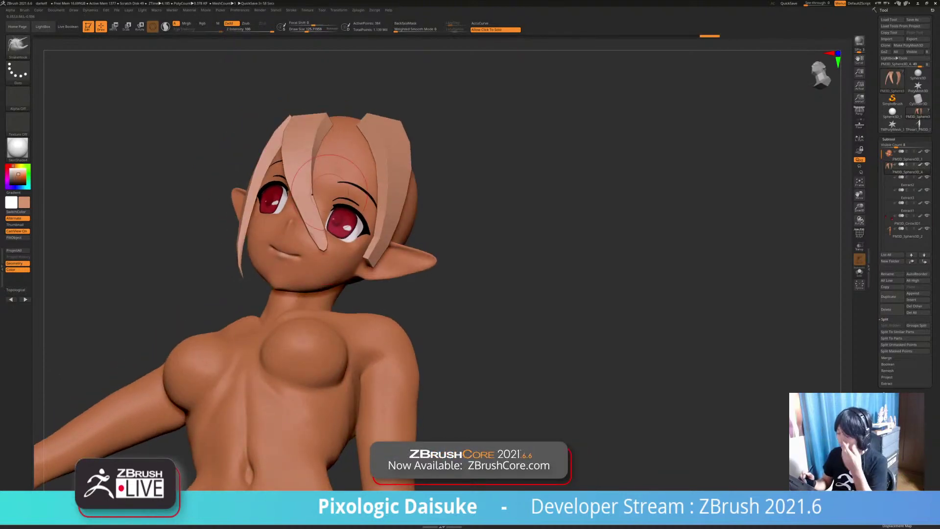
right_click_drag(426, 264, 397, 264)
left_click_drag(313, 223, 316, 237, "shift")
mouse_move(421, 264)
right_mouse_down()
mouse_move(470, 264)
mouse_move(421, 269)
mouse_move(457, 293)
mouse_move(465, 264)
mouse_move(416, 282)
right_mouse_up()
Step: Enlarge the brush and reshape the upper parts of the middle and left-eye strips to follow the crown
key("bracketright")
key("bracketright")
left_click_drag(314, 108, 320, 103)
right_click_drag(431, 279, 433, 250)
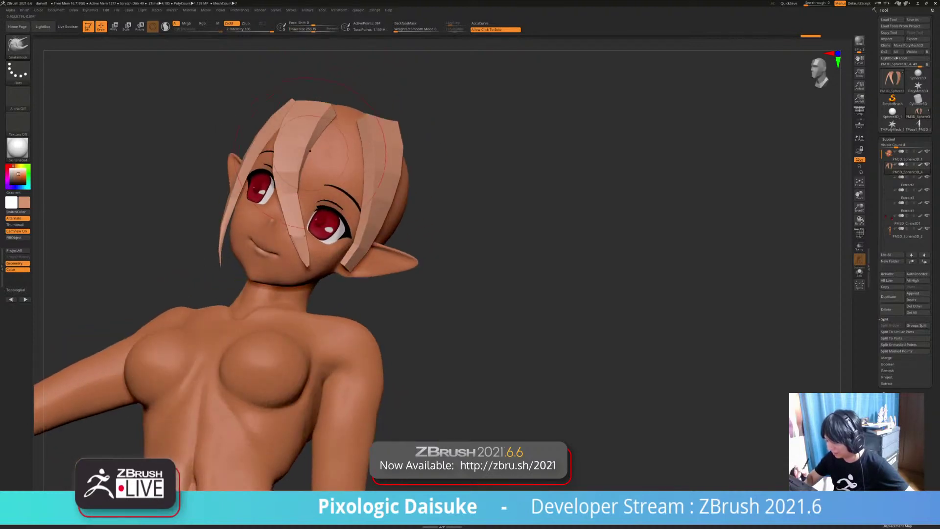
left_click_drag(368, 142, 373, 141)
right_click_drag(431, 250, 477, 242)
Step: Reduce the draw size and pull the end of the left-eye strip down in front of the ear into a tapered tip
left_click_drag(313, 30, 309, 29)
right_click_drag(435, 245, 465, 240)
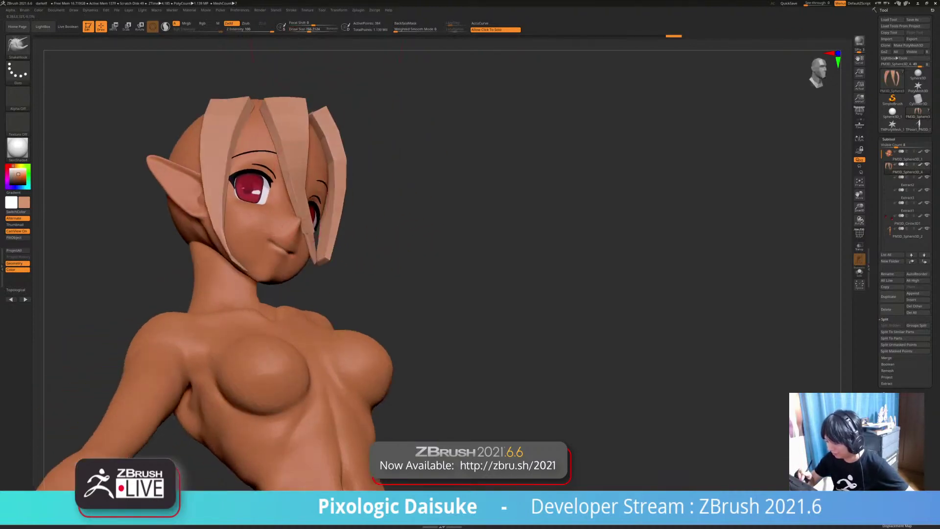
right_click_drag(304, 196, 316, 197)
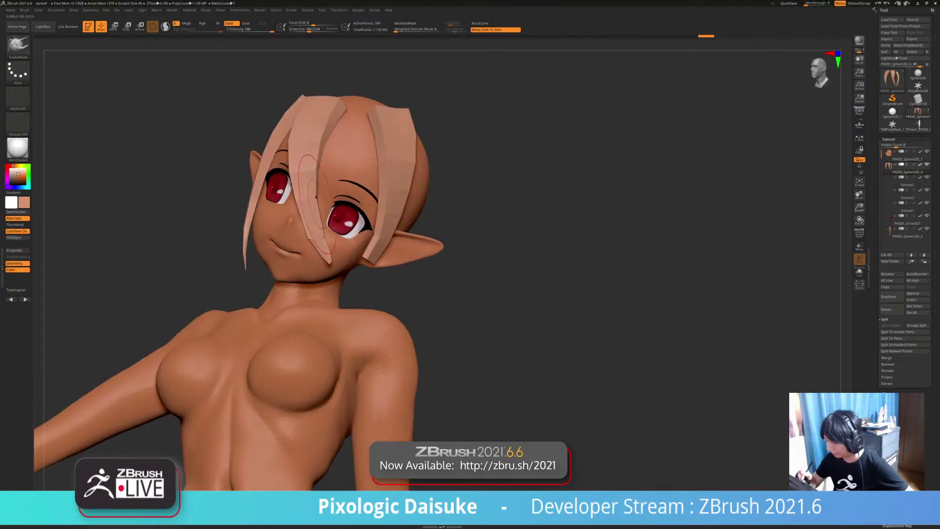
right_click_drag(392, 181, 395, 149)
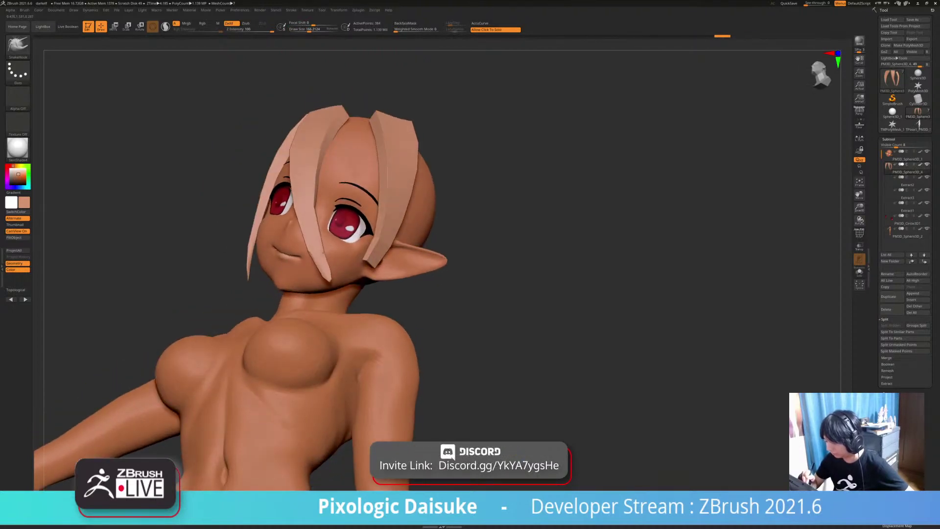
left_click_drag(372, 257, 375, 265)
mouse_move(490, 195)
right_mouse_down()
mouse_move(536, 220)
mouse_move(431, 237)
right_mouse_up()
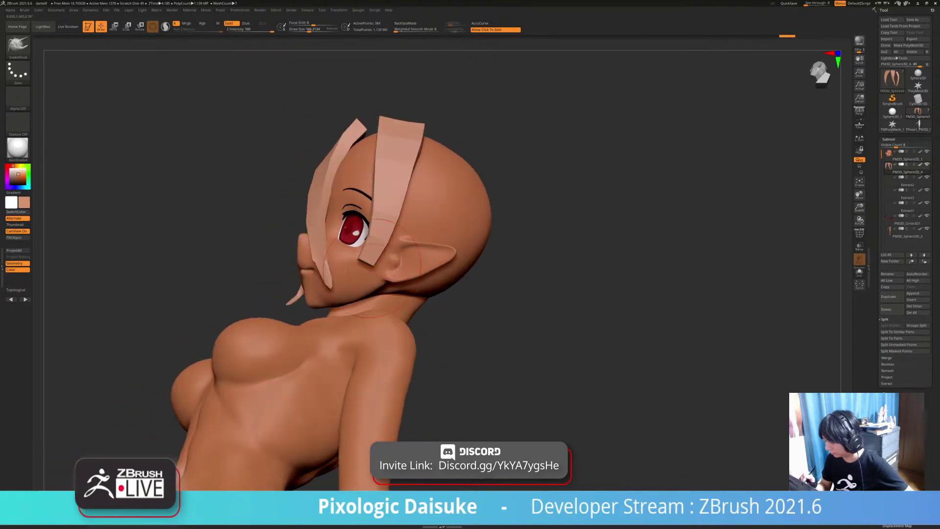
left_click_drag(367, 260, 368, 276)
left_click_drag(378, 237, 380, 241)
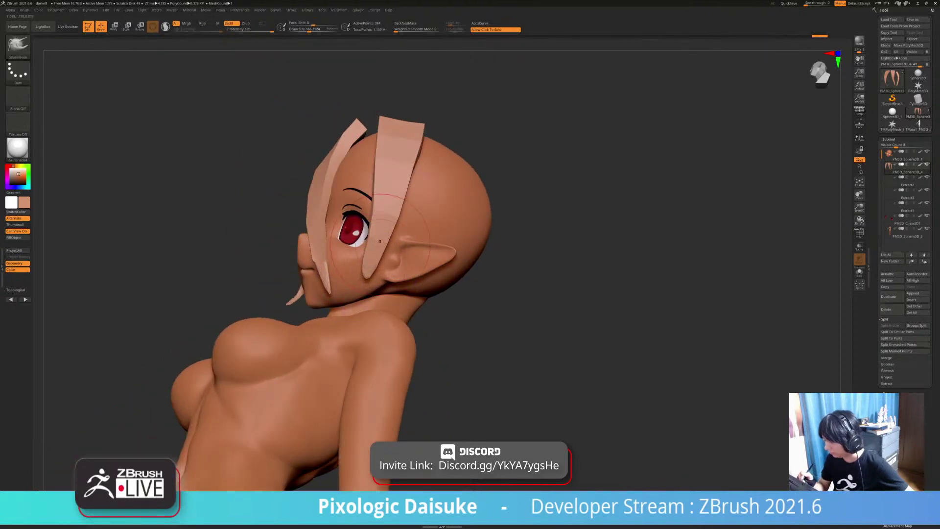
right_click_drag(379, 241, 484, 221)
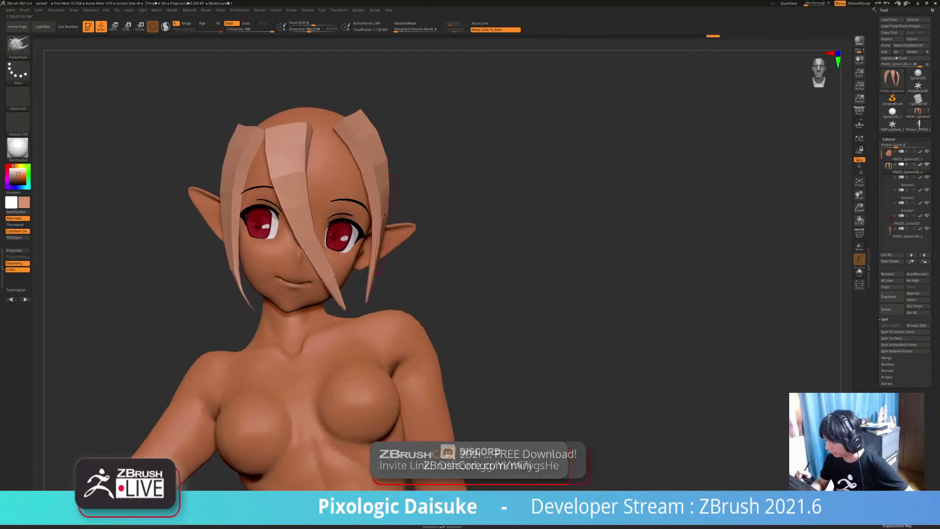
Step: Curve the left-eye strip's lower end inward toward the face and pull its upper end outward along the crown
mouse_move(384, 215)
right_mouse_down("ctrl")
mouse_move(382, 178)
mouse_move(403, 240)
right_mouse_up("ctrl")
left_click_drag(380, 261, 370, 259)
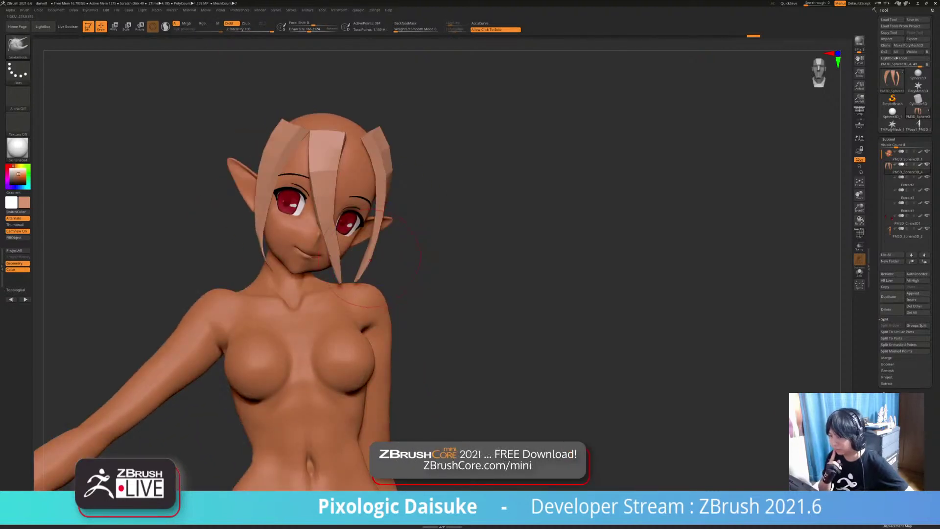
right_click_drag(370, 260, 309, 238)
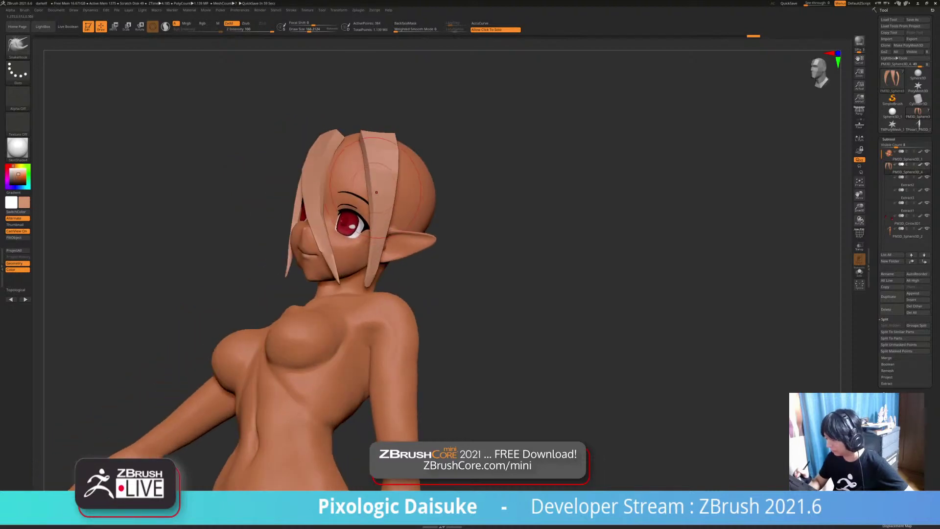
right_click_drag(393, 173, 360, 169)
left_click_drag(383, 150, 392, 152)
right_click_drag(392, 151, 436, 159)
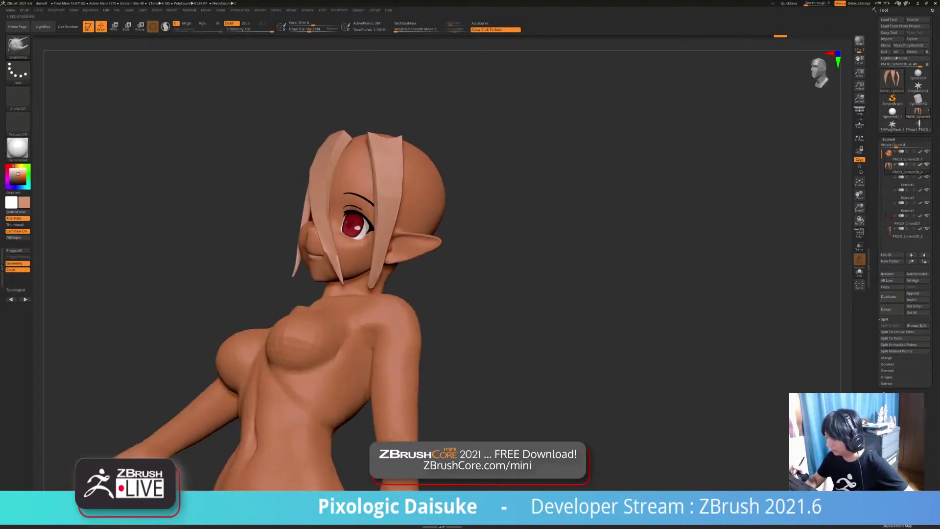
left_click_drag(392, 147, 398, 138)
mouse_move(398, 138)
right_mouse_down()
mouse_move(421, 142)
mouse_move(425, 186)
mouse_move(423, 159)
right_mouse_up()
left_click_drag(361, 128, 366, 122)
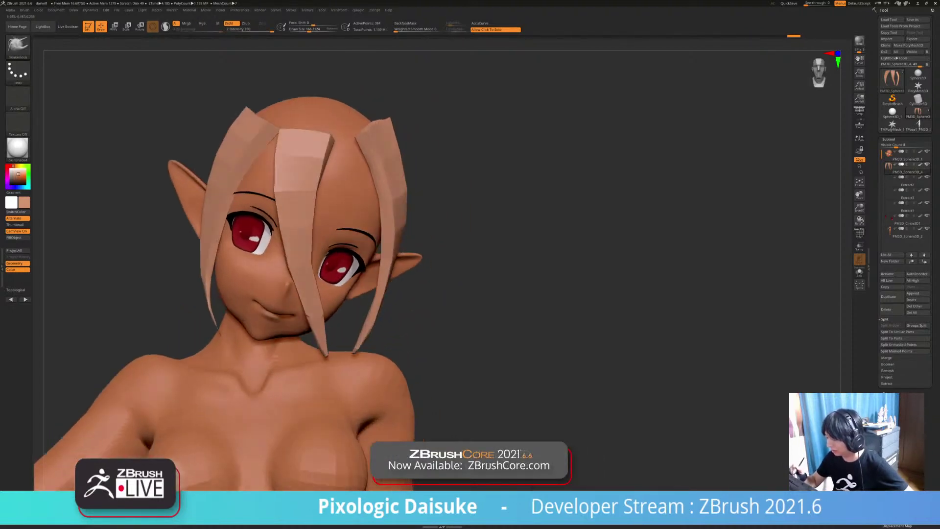
Step: Wrap the left-eye strip's upper end farther back around the side of the head and smooth it
mouse_move(470, 161)
right_mouse_down()
mouse_move(387, 147)
mouse_move(421, 147)
right_mouse_up()
left_click_drag(399, 130, 406, 132)
right_click_drag(470, 147, 411, 134)
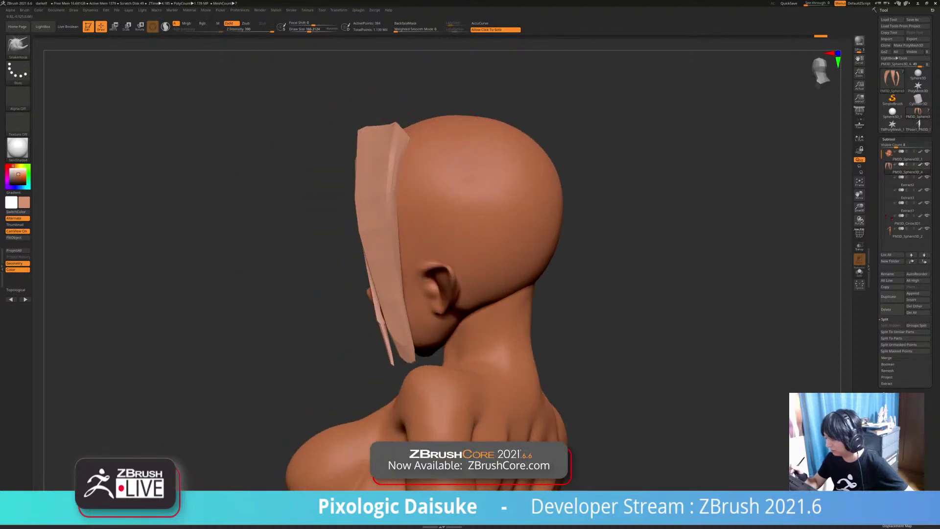
left_click_drag(399, 128, 408, 136)
right_click_drag(412, 138, 478, 137)
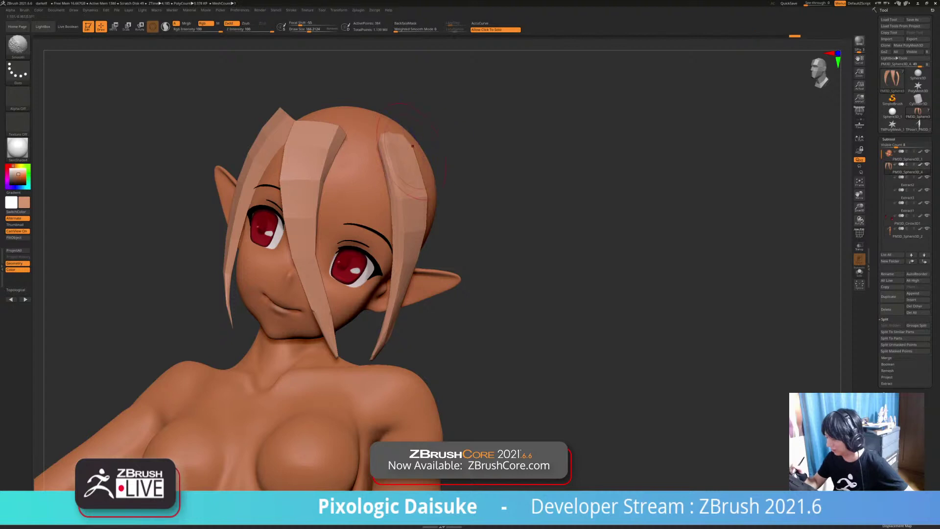
left_click_drag(413, 146, 415, 149, "shift")
mouse_move(421, 152)
right_mouse_down("ctrl")
mouse_move(425, 132)
mouse_move(419, 159)
mouse_move(428, 152)
mouse_move(393, 143)
right_mouse_up("ctrl")
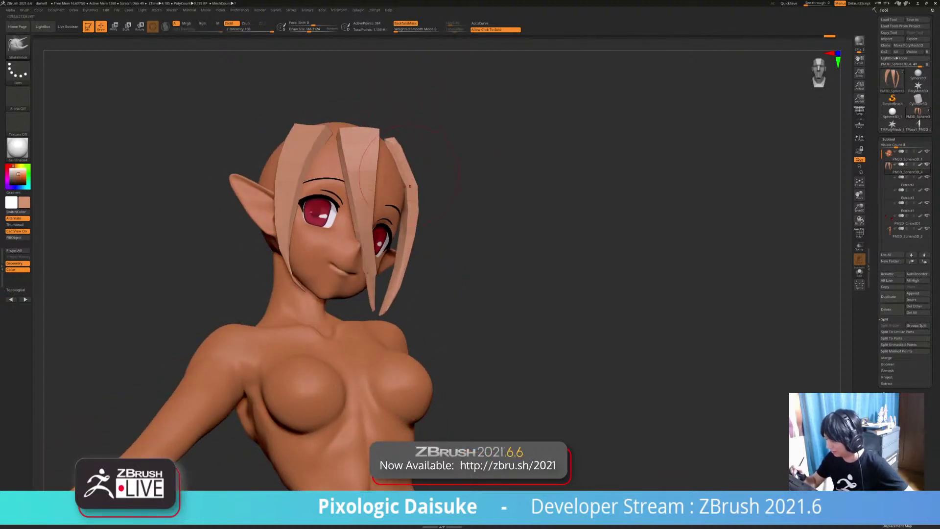
Step: Pull the middle of the left-eye strip outward to round its silhouette beside the face
right_click_drag(410, 186, 389, 184)
left_click_drag(415, 184, 420, 182)
mouse_move(423, 211)
right_mouse_down()
mouse_move(401, 183)
mouse_move(422, 219)
right_mouse_up()
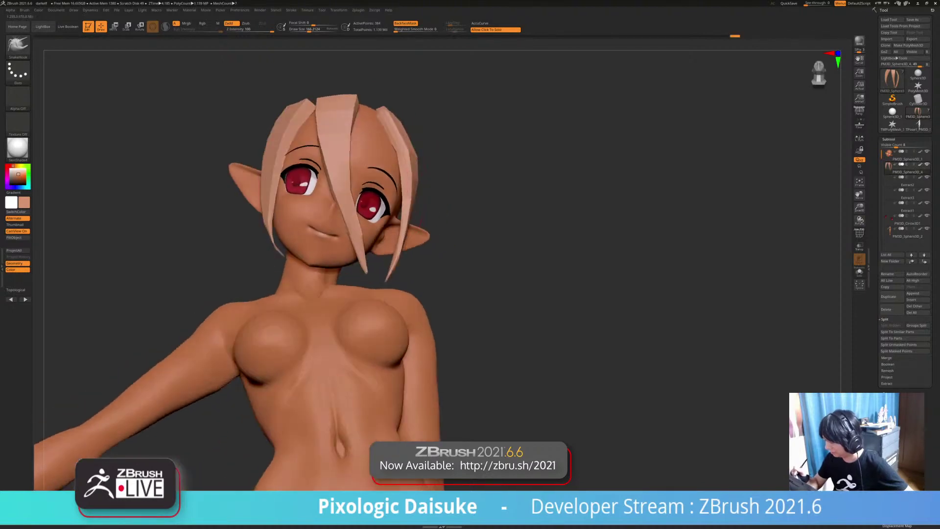
right_click_drag(414, 153, 416, 188)
left_click_drag(412, 196, 417, 194)
right_click_drag(423, 210, 416, 171)
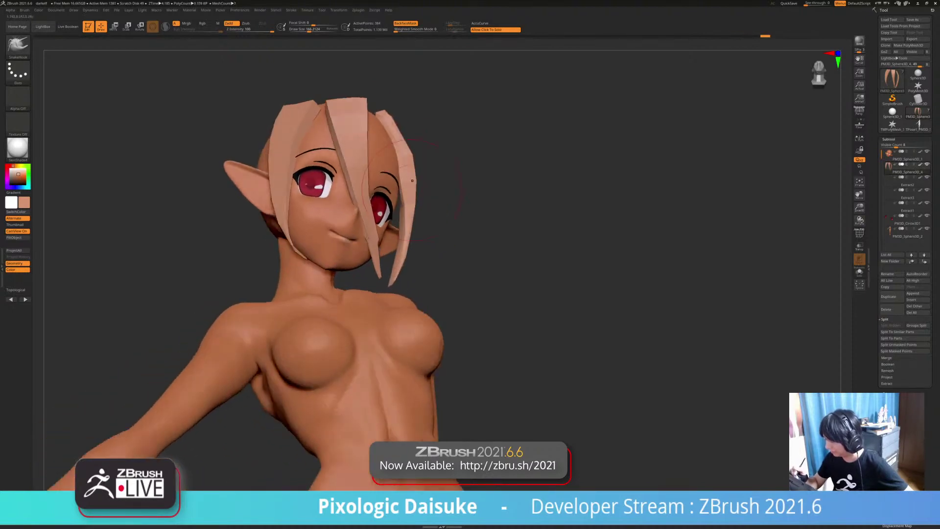
Step: Nudge the outer edge of the left-eye strip outward to refine its curve beside the face
left_click_drag(414, 172, 417, 169)
mouse_move(417, 169)
right_mouse_down()
mouse_move(413, 229)
mouse_move(389, 208)
right_mouse_up()
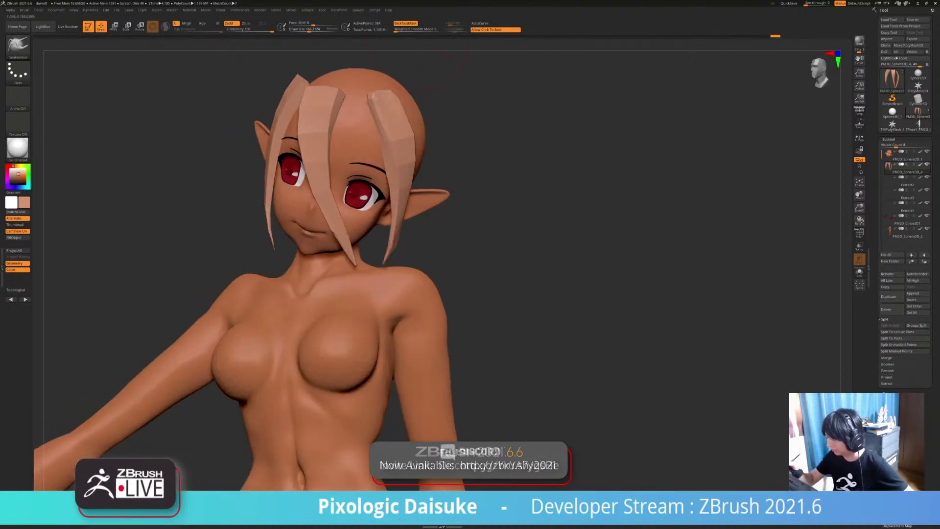
right_click_drag(372, 294, 335, 226)
key("shift")
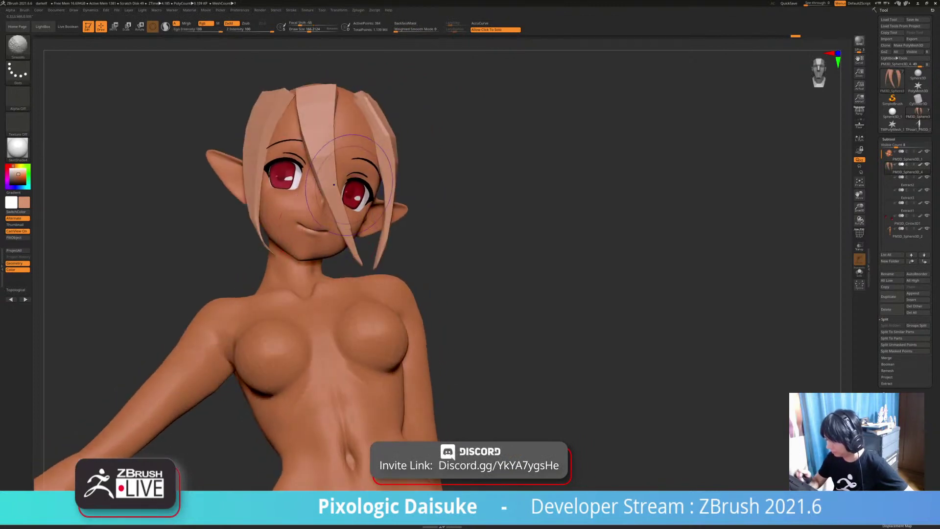
Step: Smooth the central strip from the crown to the nose and nudge its middle slightly inward
right_click_drag(331, 154, 311, 96)
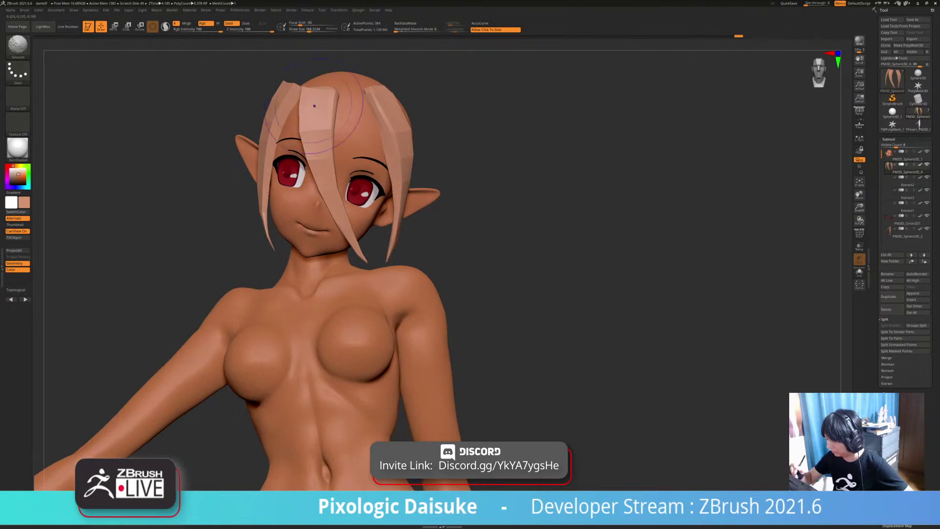
left_click_drag(309, 90, 321, 188, "shift")
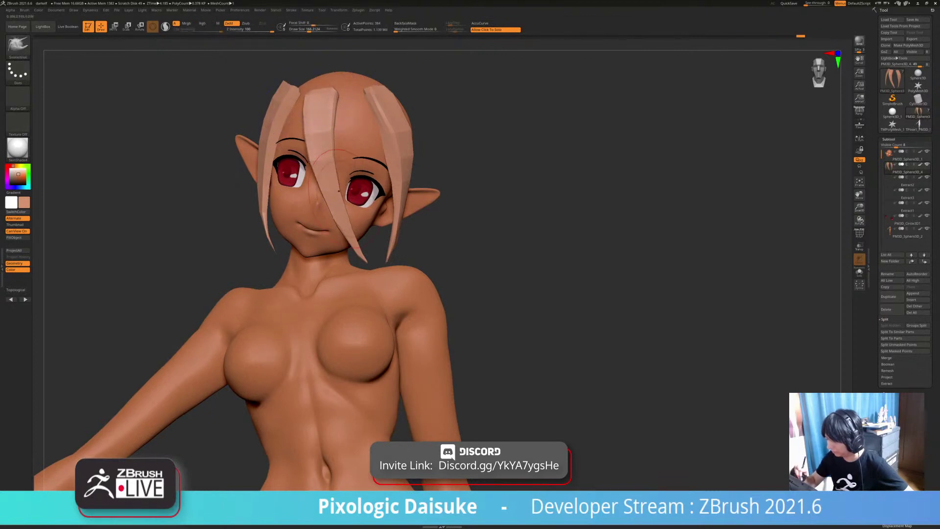
mouse_move(321, 188)
right_mouse_down()
mouse_move(321, 152)
mouse_move(319, 179)
mouse_move(279, 188)
right_mouse_up()
left_click_drag(338, 196, 332, 201)
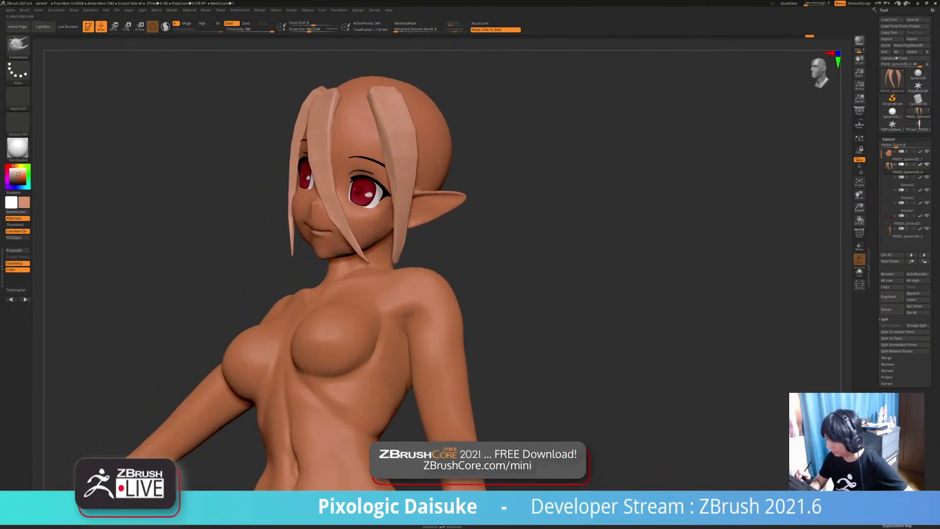
right_click_drag(311, 201, 350, 183)
left_click(235, 235)
mouse_move(254, 230)
right_mouse_down()
mouse_move(238, 227)
mouse_move(245, 191)
mouse_move(314, 191)
mouse_move(245, 206)
mouse_move(254, 213)
right_mouse_up()
left_click(234, 230)
Step: Smooth the middle of the left-eye strip where it passes in front of the ear
right_click_drag(309, 235, 311, 267, "ctrl")
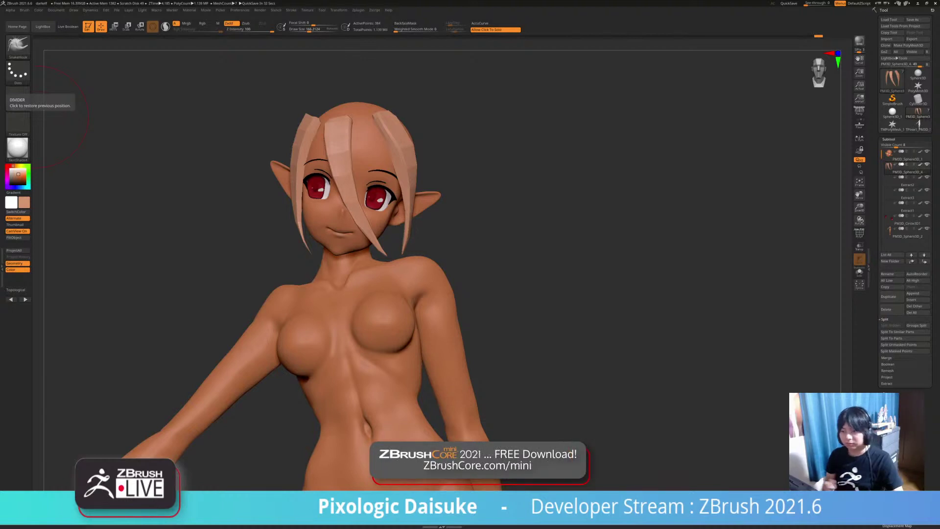
mouse_move(274, 235)
right_mouse_down()
mouse_move(260, 247)
mouse_move(244, 237)
mouse_move(245, 210)
mouse_move(245, 250)
mouse_move(394, 280)
right_mouse_up()
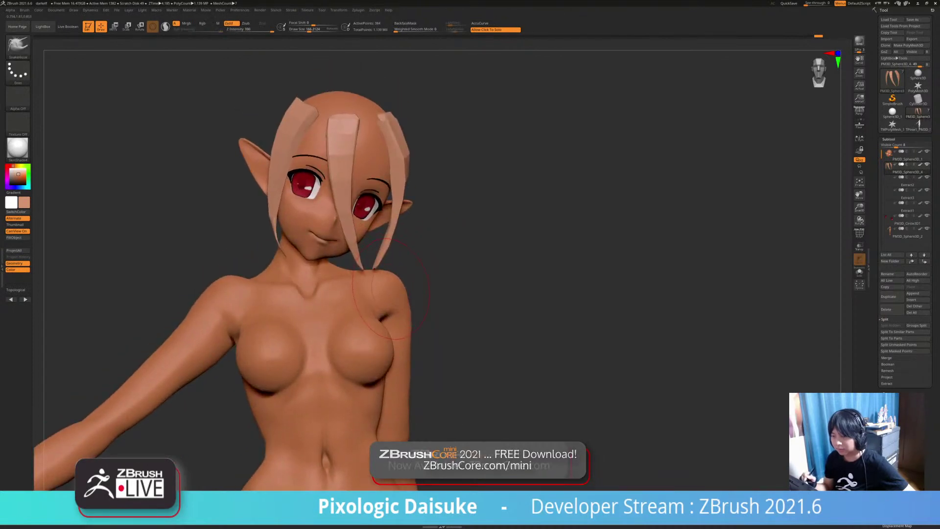
mouse_move(391, 288)
right_mouse_down()
mouse_move(335, 265)
mouse_move(367, 308)
mouse_move(392, 231)
right_mouse_up()
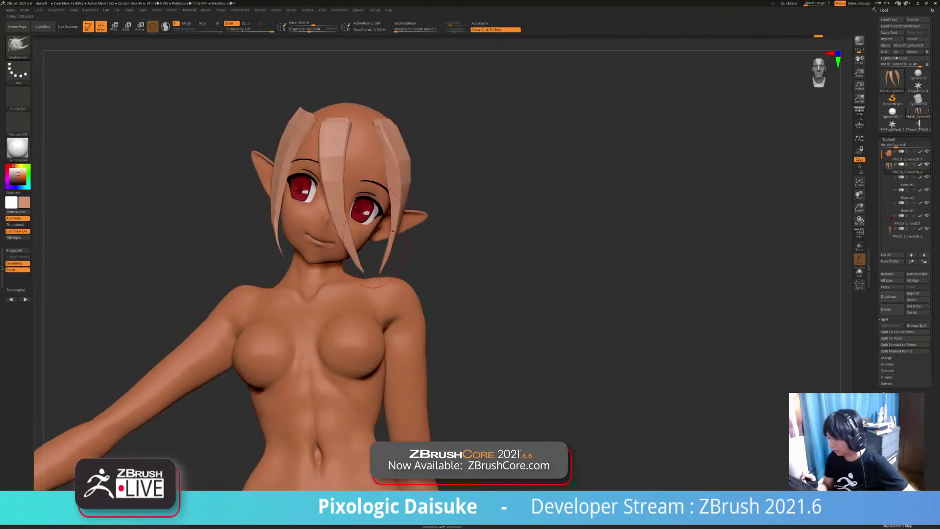
right_click_drag(394, 137, 418, 157, "ctrl")
mouse_move(418, 156)
right_mouse_down()
mouse_move(386, 152)
mouse_move(429, 200)
right_mouse_up()
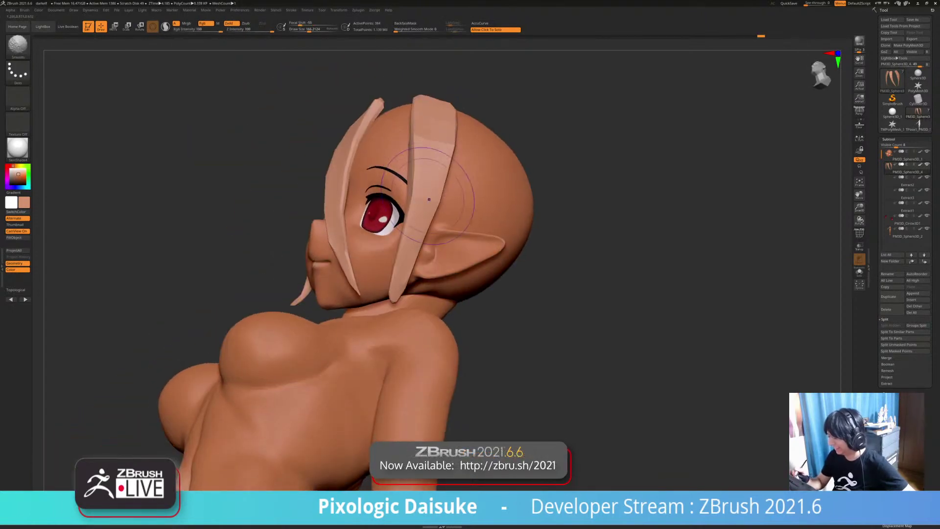
mouse_move(429, 199)
left_mouse_down("shift")
mouse_move(441, 142)
mouse_move(431, 107)
mouse_move(416, 147)
mouse_move(419, 230)
left_mouse_up("shift")
mouse_move(418, 230)
right_mouse_down()
mouse_move(458, 211)
mouse_move(485, 213)
mouse_move(407, 336)
right_mouse_up()
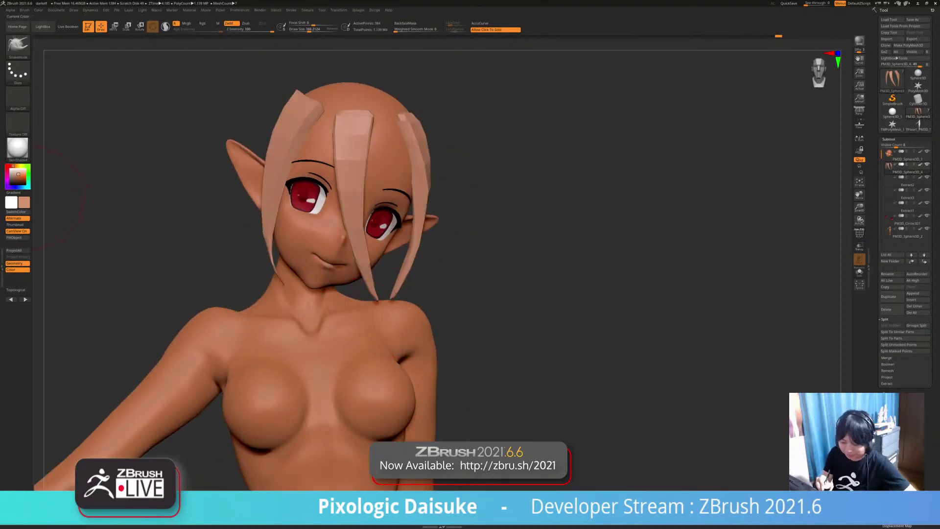
Step: Recolor the hair strips from skin tone to a pale greyish beige and fill the object with it
left_click(12, 172)
left_click(18, 238)
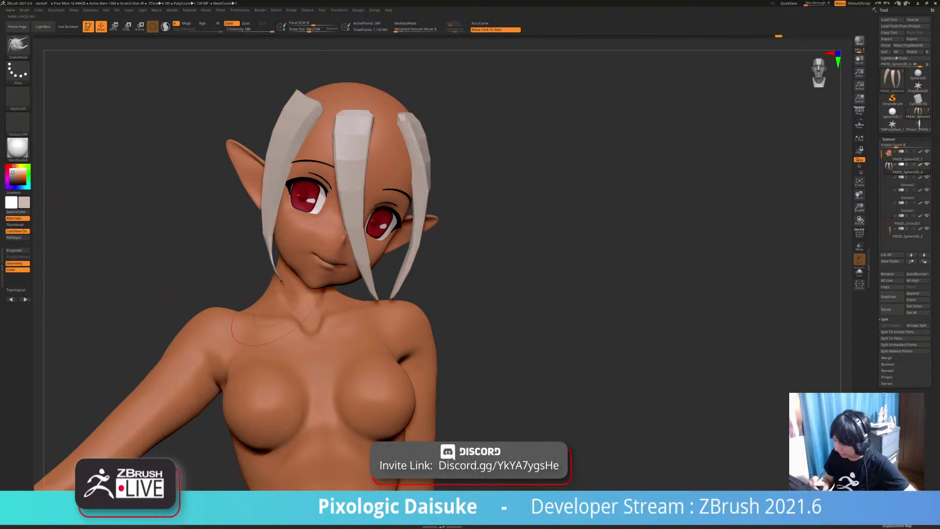
right_click_drag(221, 313, 161, 318)
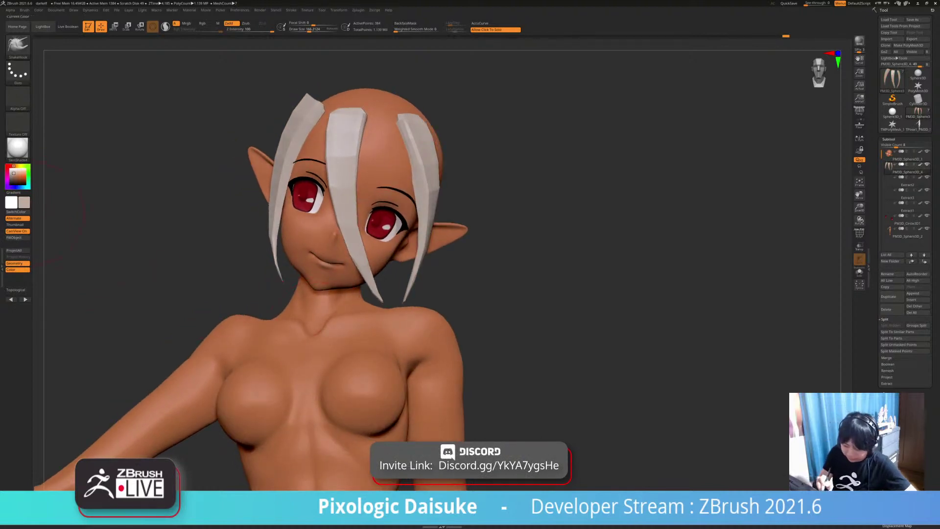
left_click(18, 237)
right_click_drag(235, 254, 254, 279, "ctrl")
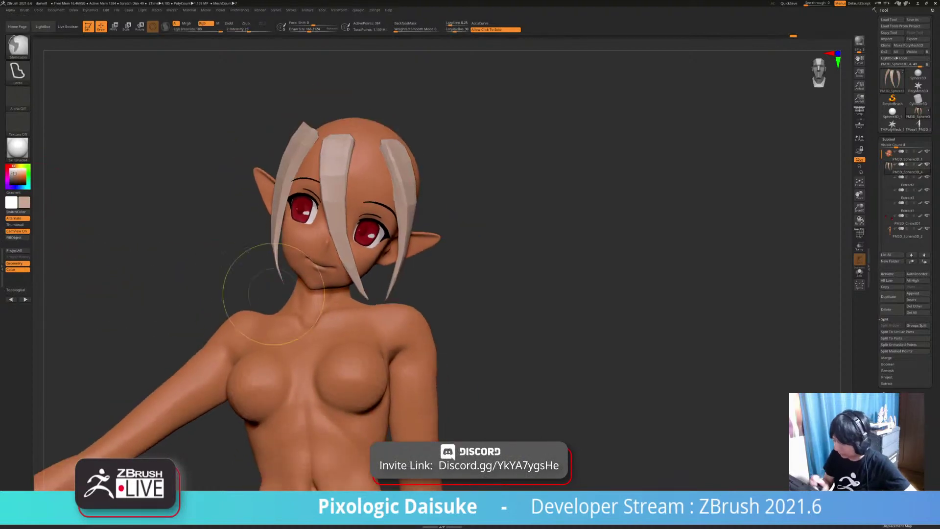
Step: Examine the recolored bangs from the front and make the eyes the active object for a close look
right_click_drag(487, 258, 485, 270, "ctrl")
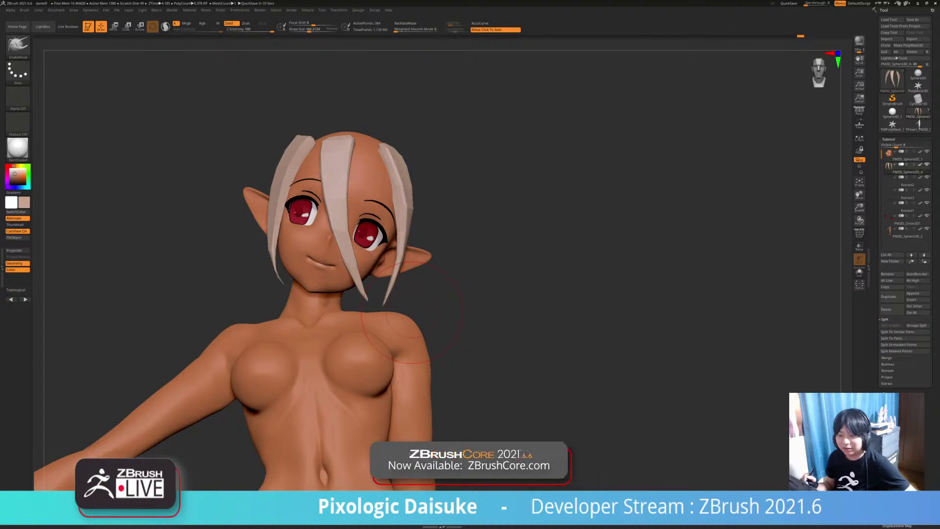
mouse_move(411, 313)
left_mouse_down()
mouse_move(452, 313)
mouse_move(370, 315)
mouse_move(448, 304)
left_mouse_up()
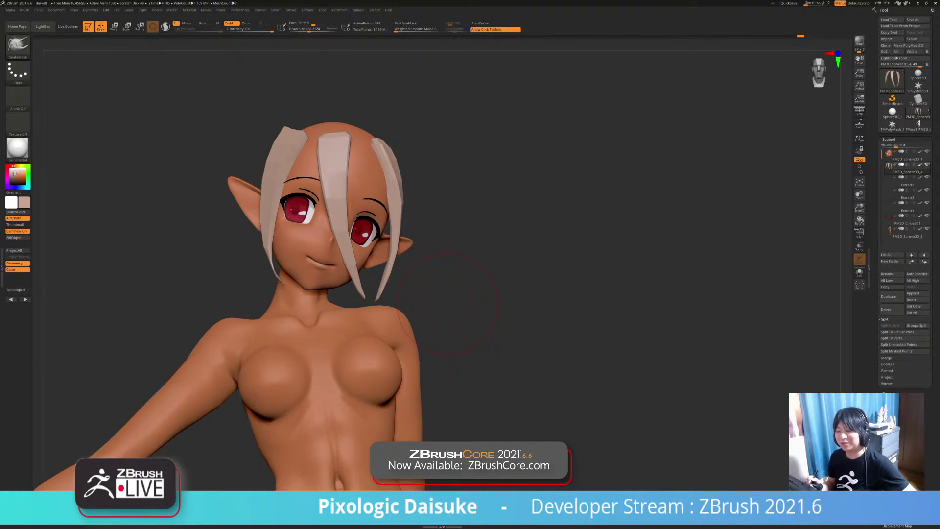
mouse_move(448, 303)
right_mouse_down("ctrl")
mouse_move(406, 314)
mouse_move(377, 361)
mouse_move(350, 337)
mouse_move(397, 334)
right_mouse_up("ctrl")
right_click_drag(246, 218, 249, 264, "ctrl")
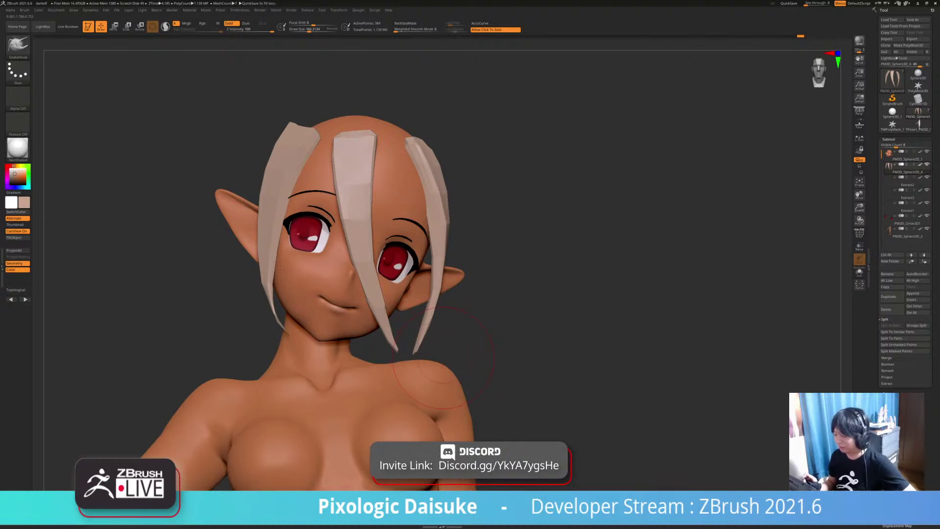
left_click(444, 358)
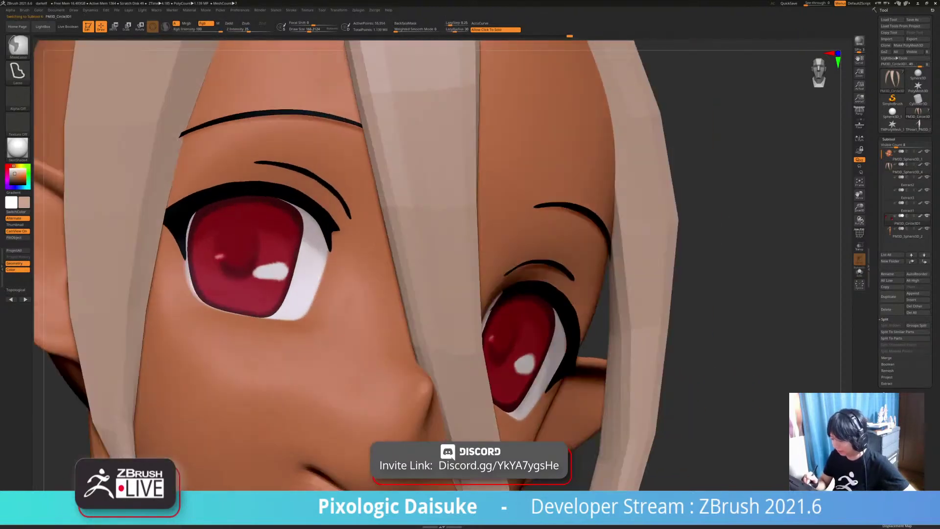
mouse_move(294, 272)
right_mouse_down()
mouse_move(379, 269)
mouse_move(423, 324)
mouse_move(436, 372)
right_mouse_up()
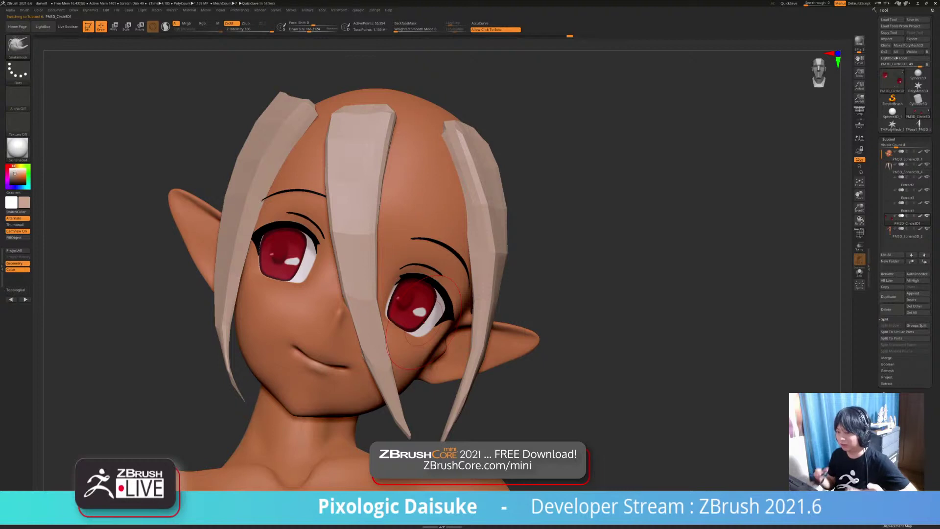
Step: Make the hair strips the active object again, check them from several angles and reduce the draw size
right_click_drag(423, 322, 338, 235)
left_click(361, 230, "alt")
right_click_drag(310, 316, 262, 314)
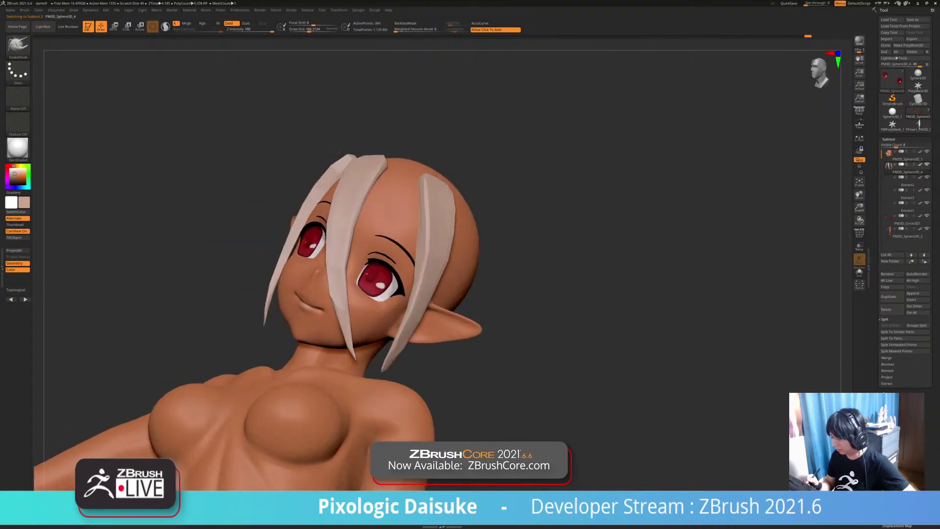
right_click_drag(409, 274, 357, 271)
right_click_drag(274, 287, 333, 282)
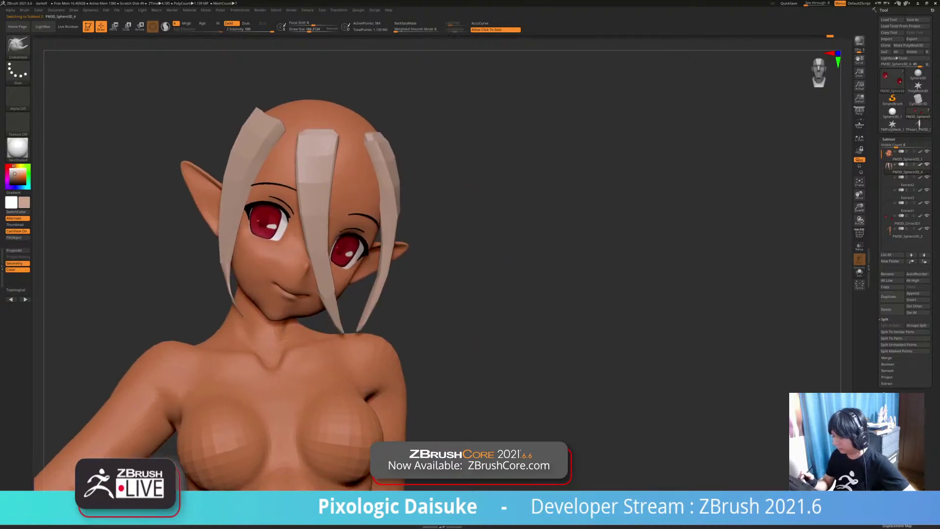
right_click_drag(264, 272, 269, 261)
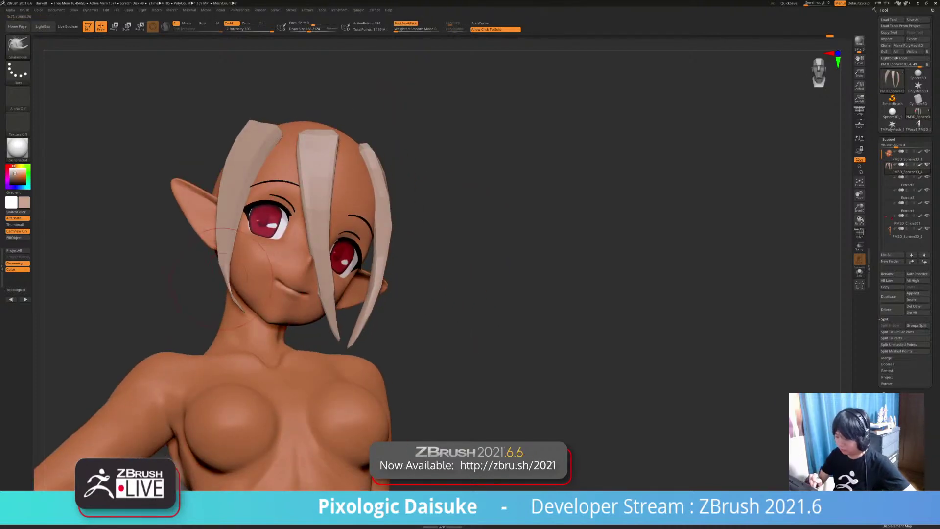
right_click_drag(238, 298, 239, 296)
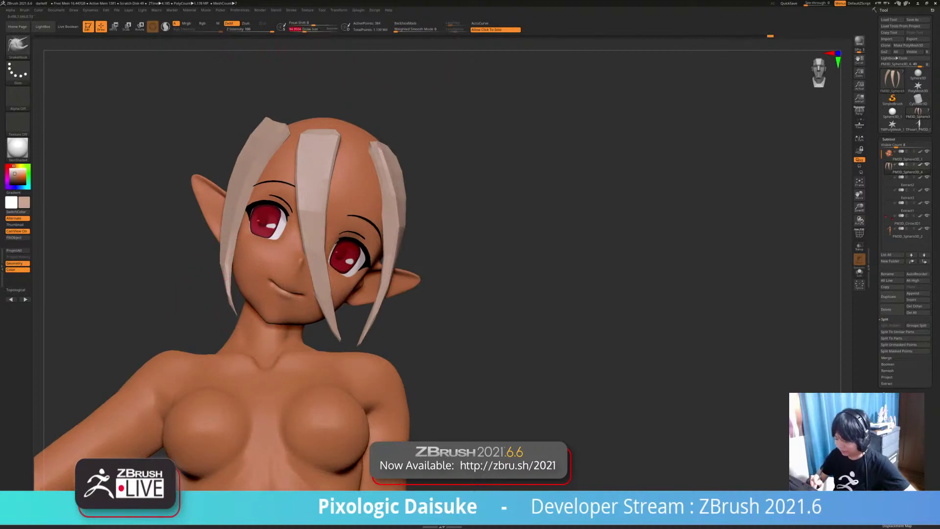
mouse_move(240, 298)
right_mouse_down()
mouse_move(241, 288)
mouse_move(241, 313)
mouse_move(223, 296)
mouse_move(272, 290)
mouse_move(237, 289)
mouse_move(257, 288)
right_mouse_up()
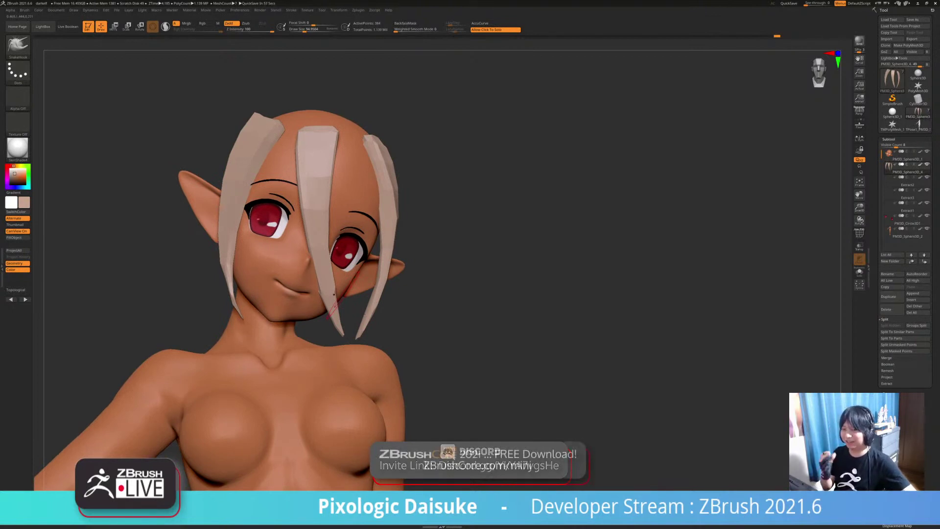
right_click_drag(334, 294, 294, 293)
Step: Insert a short hair strip from the crown to the outer right brow, between the central and right-side strips
left_click(18, 45)
left_click(411, 53)
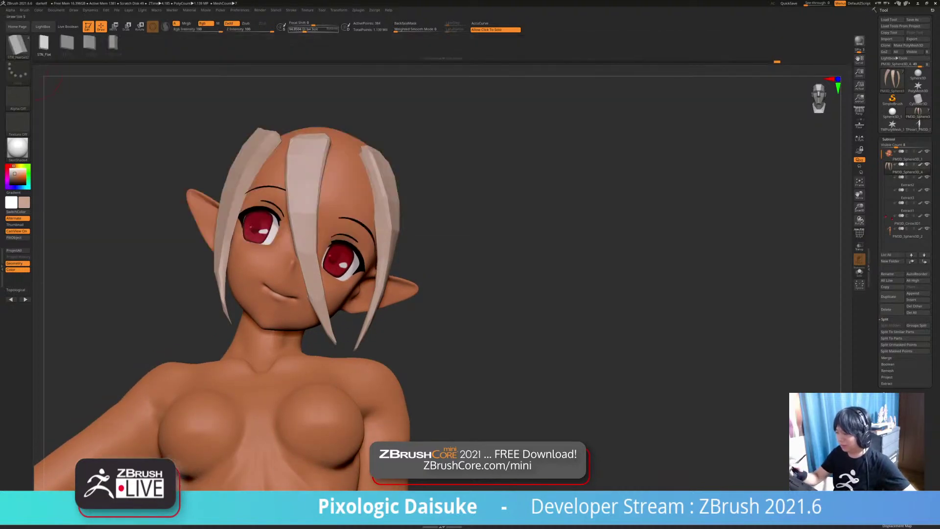
right_click_drag(267, 123, 269, 157, "ctrl")
right_click_drag(269, 156, 289, 160)
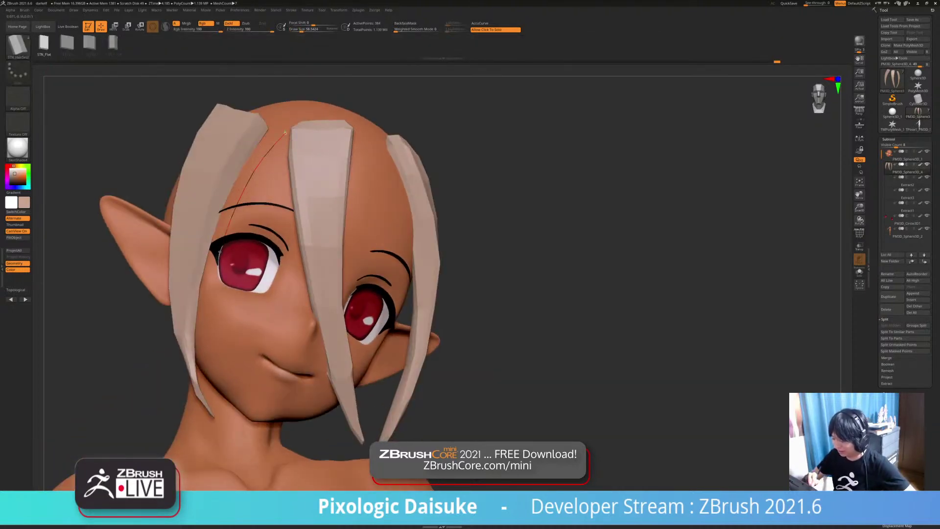
left_click_drag(220, 252, 218, 261)
key("ctrl+z")
left_click_drag(286, 133, 218, 235)
Step: Insert another hair strip from the crown across the left brow toward the left ear
mouse_move(281, 171)
right_mouse_down("ctrl")
mouse_move(285, 140)
mouse_move(255, 147)
right_mouse_up("ctrl")
left_click(435, 161)
left_click(436, 161)
right_click_drag(436, 162, 316, 153)
left_click_drag(315, 218, 317, 219)
key("ctrl+z")
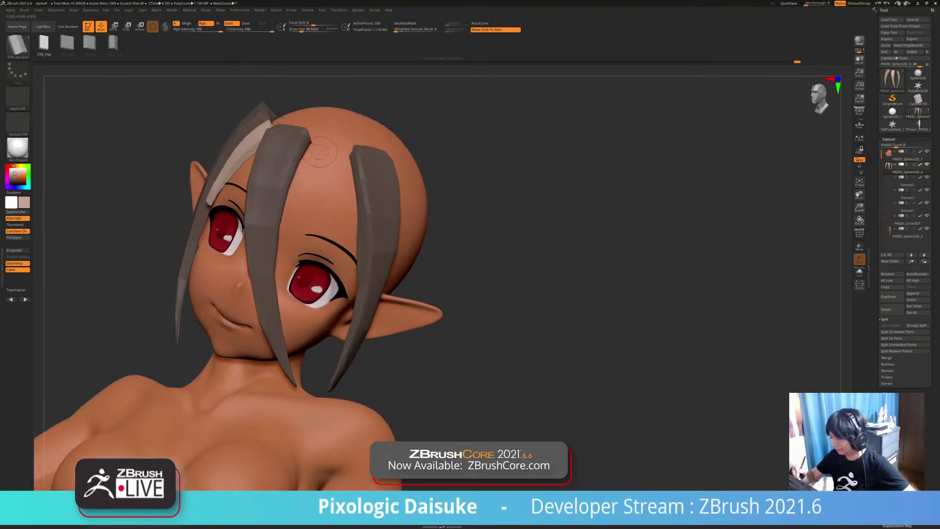
right_click_drag(322, 139, 330, 145)
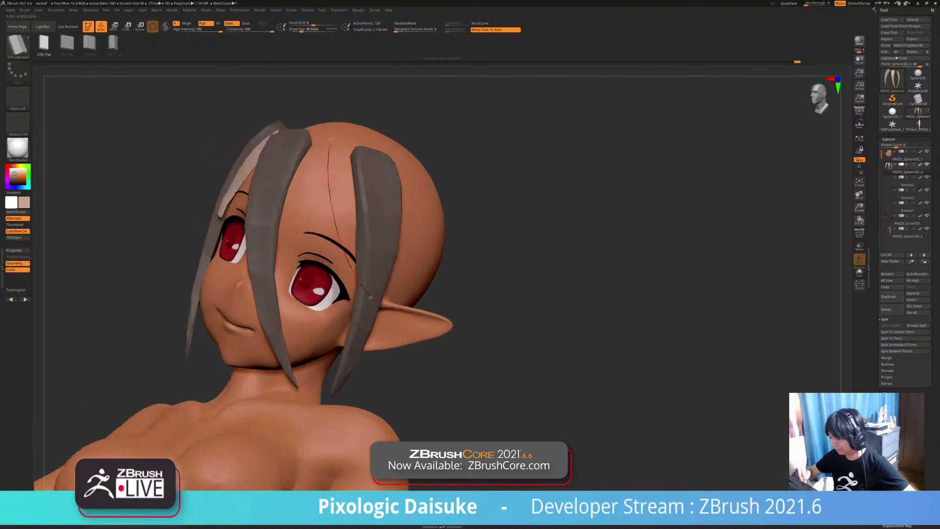
left_click_drag(371, 298, 372, 298)
Step: Clear the mask covering the older hair strips
right_click_drag(355, 189, 343, 179)
right_click_drag(363, 244, 392, 303)
left_click(425, 275)
left_click(426, 276)
left_click(362, 323)
left_click(426, 276)
right_click_drag(494, 230, 399, 201)
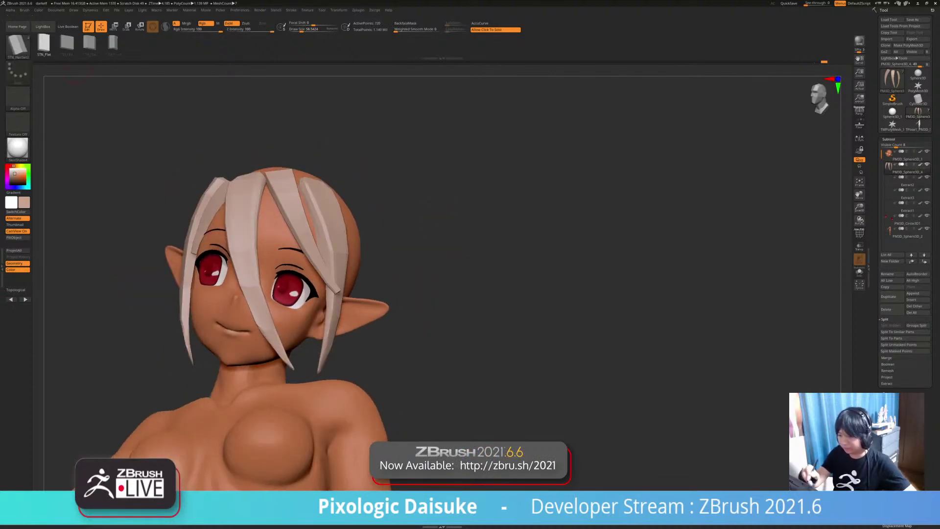
Step: Widen the strip over the left brow using the Move Topological brush with a larger draw size and backface masking
key("b")
key("m")
key("t")
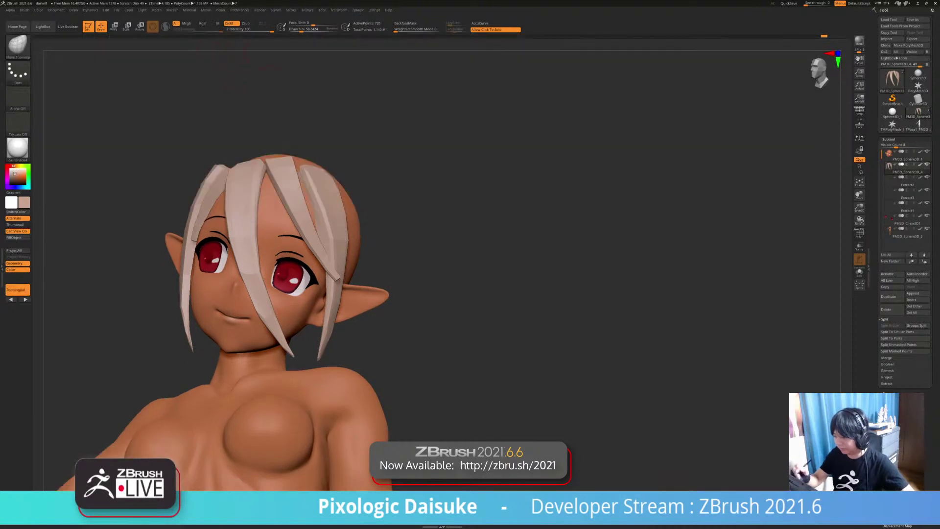
right_click_drag(305, 219, 288, 183)
left_click(405, 24)
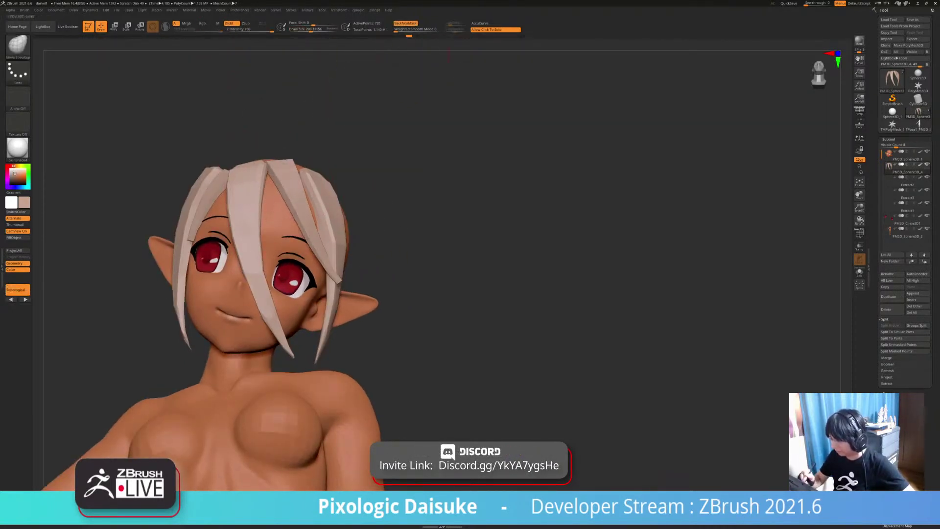
mouse_move(327, 215)
right_mouse_down()
mouse_move(297, 201)
mouse_move(287, 213)
mouse_move(273, 200)
mouse_move(286, 195)
mouse_move(274, 191)
mouse_move(313, 178)
mouse_move(318, 198)
right_mouse_up()
left_click_drag(313, 206, 319, 207)
right_click_drag(319, 208, 303, 210)
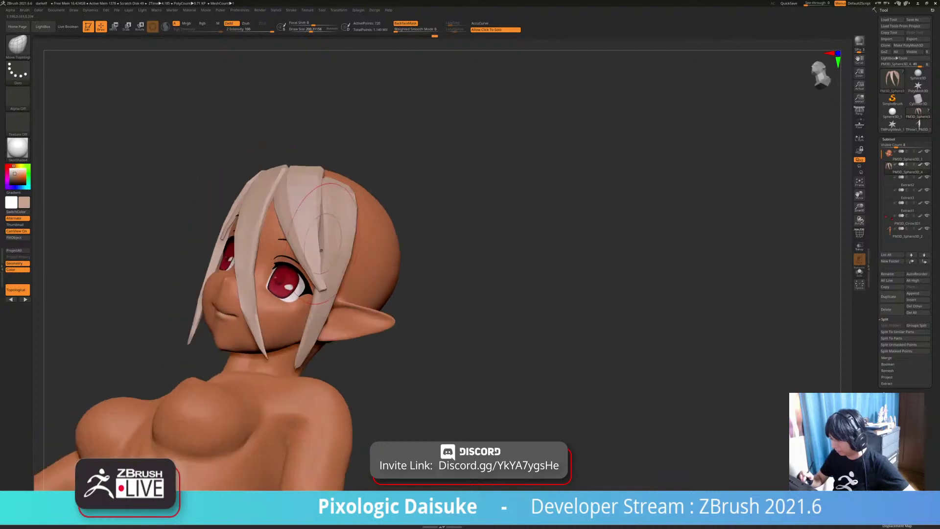
left_click_drag(318, 212, 325, 212)
Step: Turn off backface masking and pull the left-brow strip's lower end outward into a tapered, flicked tip
right_click_drag(325, 213, 362, 196)
left_click(406, 24)
right_click_drag(306, 215, 370, 112)
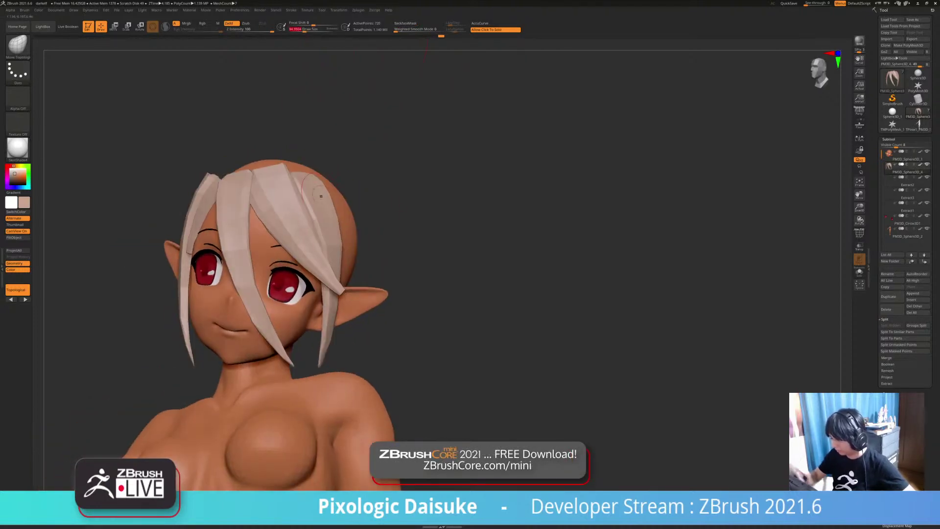
mouse_move(337, 277)
right_mouse_down("ctrl")
mouse_move(361, 310)
mouse_move(367, 303)
mouse_move(349, 290)
mouse_move(362, 296)
mouse_move(343, 303)
right_mouse_up("ctrl")
mouse_move(342, 303)
right_mouse_down("ctrl")
mouse_move(351, 317)
mouse_move(356, 306)
mouse_move(368, 321)
mouse_move(384, 317)
right_mouse_up("ctrl")
Step: Smooth the hair strips beside the right brow and refine their fit against the head with Move Topological
right_click_drag(236, 227, 236, 249, "ctrl")
left_click_drag(209, 275, 226, 219, "shift")
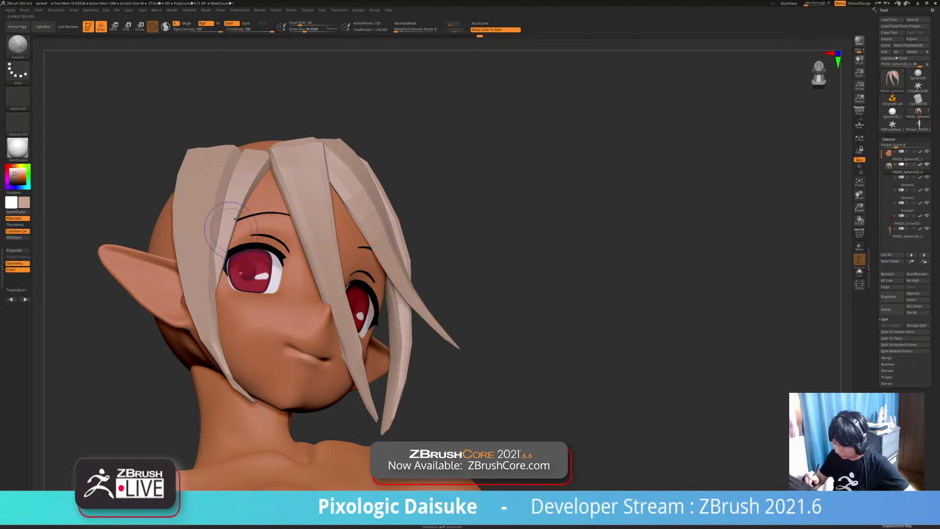
mouse_move(227, 218)
right_mouse_down()
mouse_move(208, 218)
mouse_move(243, 214)
mouse_move(249, 176)
mouse_move(247, 247)
right_mouse_up()
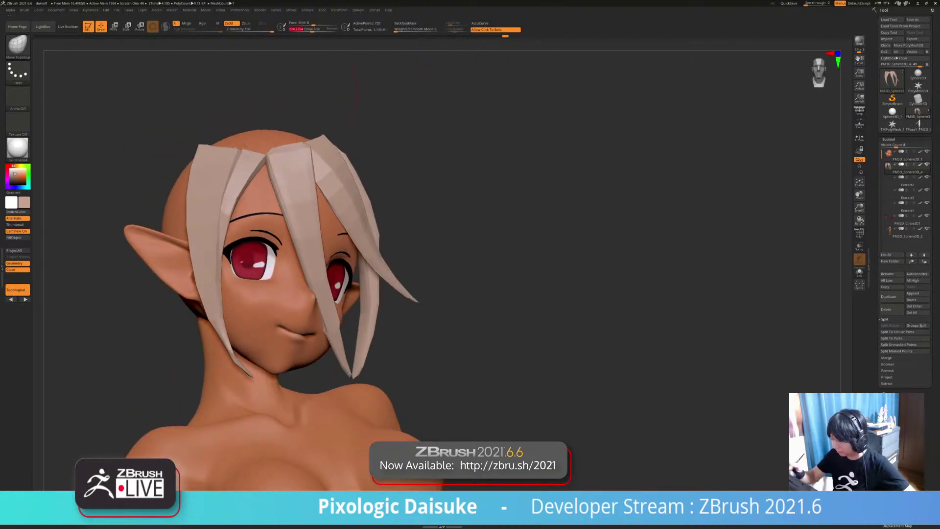
mouse_move(257, 178)
right_mouse_down()
mouse_move(221, 156)
mouse_move(243, 186)
mouse_move(251, 173)
mouse_move(217, 239)
mouse_move(206, 229)
mouse_move(159, 238)
right_mouse_up()
left_click(405, 24)
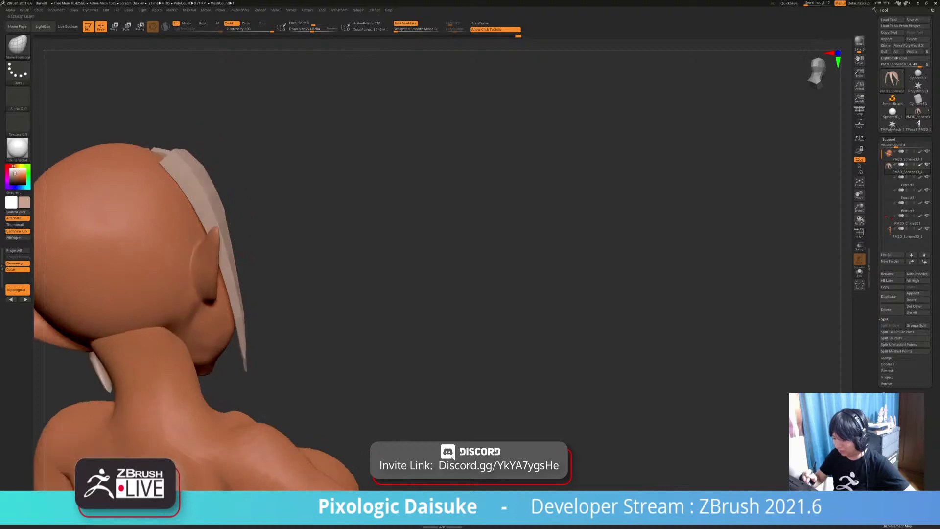
mouse_move(213, 268)
right_mouse_down()
mouse_move(236, 262)
mouse_move(125, 250)
mouse_move(142, 251)
mouse_move(143, 216)
right_mouse_up()
right_click_drag(143, 216, 215, 186)
right_click_drag(215, 186, 147, 189)
right_click_drag(338, 258, 345, 282, "ctrl")
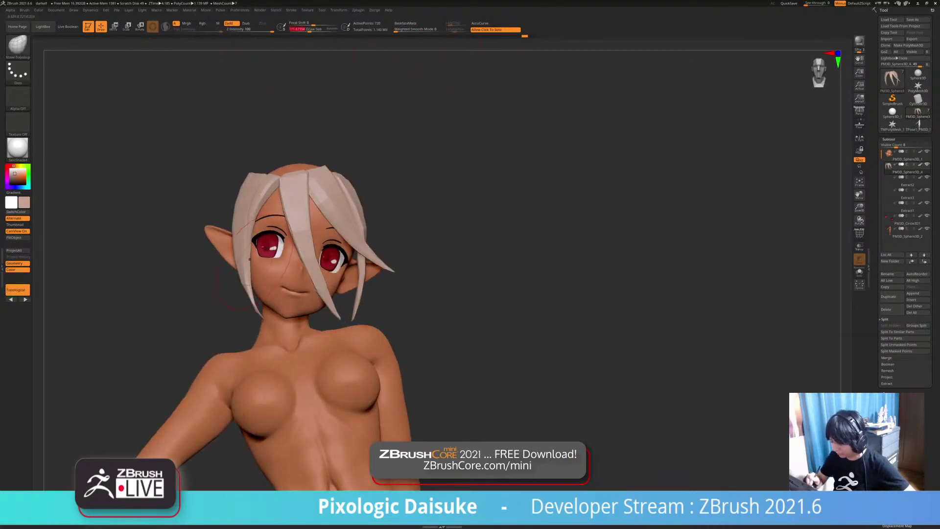
Step: Reshape the lower end of the right-side face strip along the cheek and jaw, with backface masking turned on
left_click_drag(246, 284, 252, 280)
mouse_move(231, 284)
right_mouse_down()
mouse_move(260, 289)
mouse_move(235, 294)
mouse_move(260, 333)
mouse_move(293, 331)
right_mouse_up()
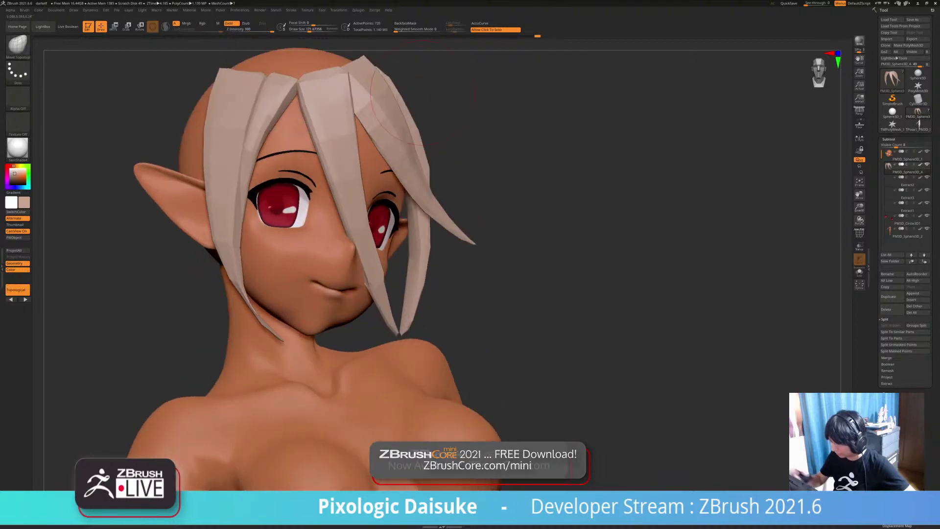
left_click(406, 23)
left_click_drag(241, 285, 232, 288)
right_click_drag(235, 294, 270, 296)
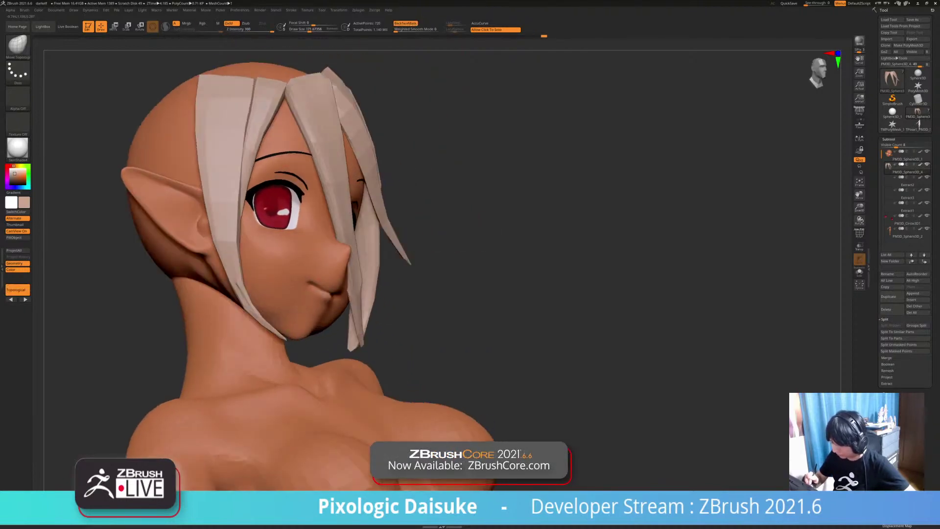
left_click_drag(239, 279, 230, 282)
mouse_move(274, 314)
right_mouse_down("ctrl")
mouse_move(274, 289)
mouse_move(225, 294)
right_mouse_up("ctrl")
mouse_move(450, 274)
right_mouse_down()
mouse_move(411, 272)
mouse_move(467, 268)
right_mouse_up()
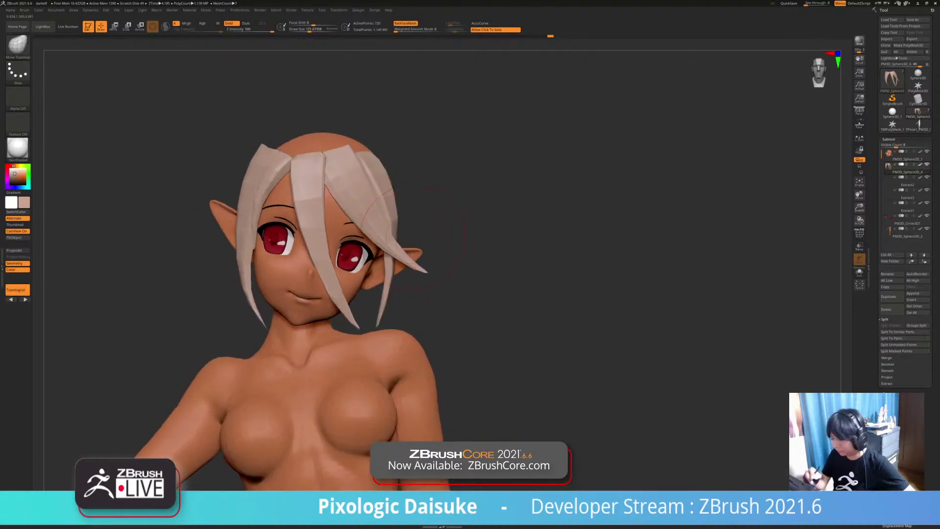
Step: Insert a short, thin hair strip from the forehead parting down toward the right eye
key("b")
left_click(410, 53)
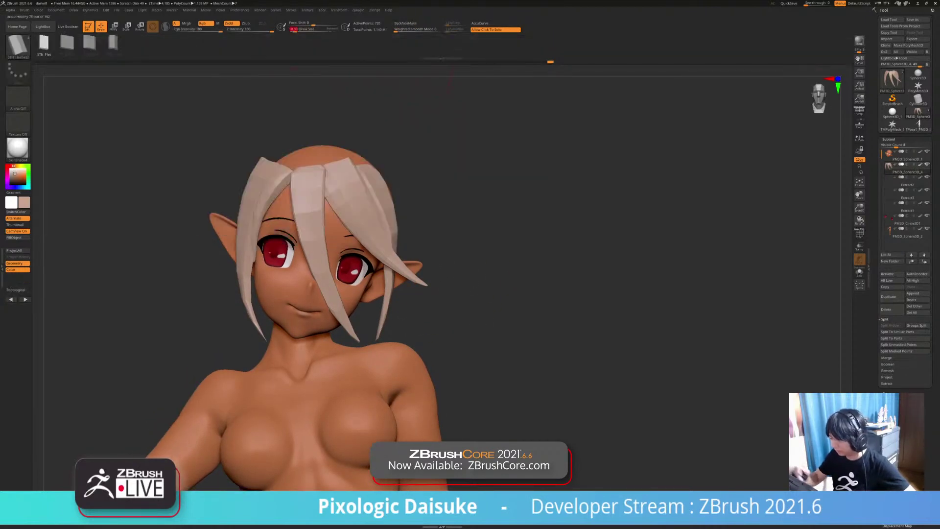
mouse_move(450, 270)
right_mouse_down()
mouse_move(473, 269)
mouse_move(475, 332)
right_mouse_up()
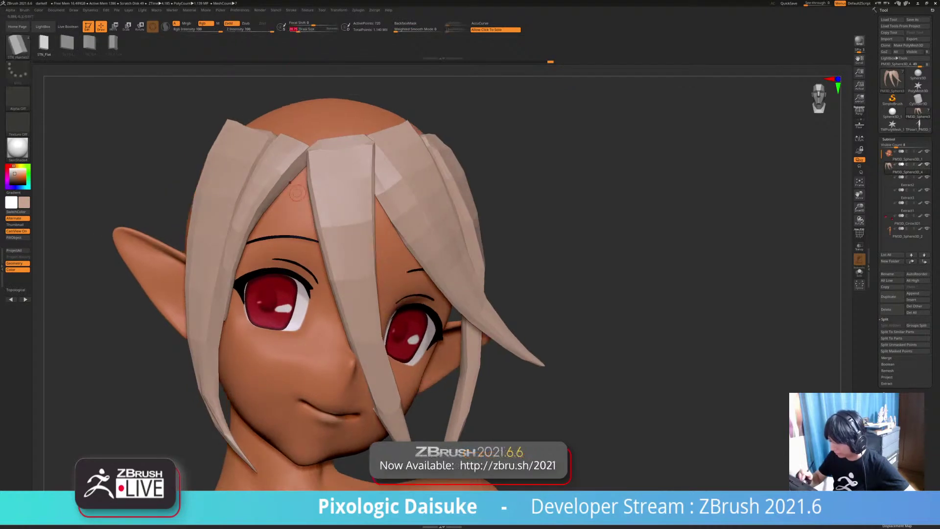
left_click_drag(286, 288, 286, 293)
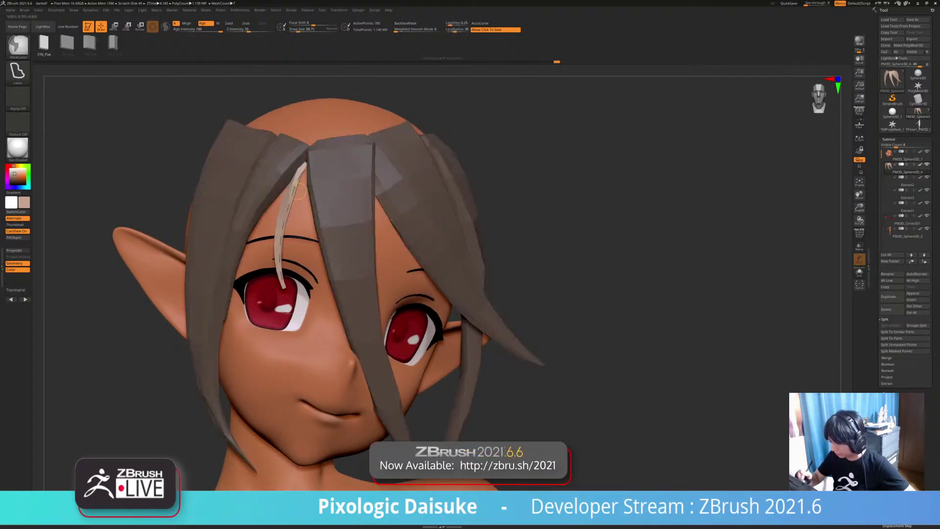
key("ctrl+z")
left_click_drag(301, 178, 286, 295)
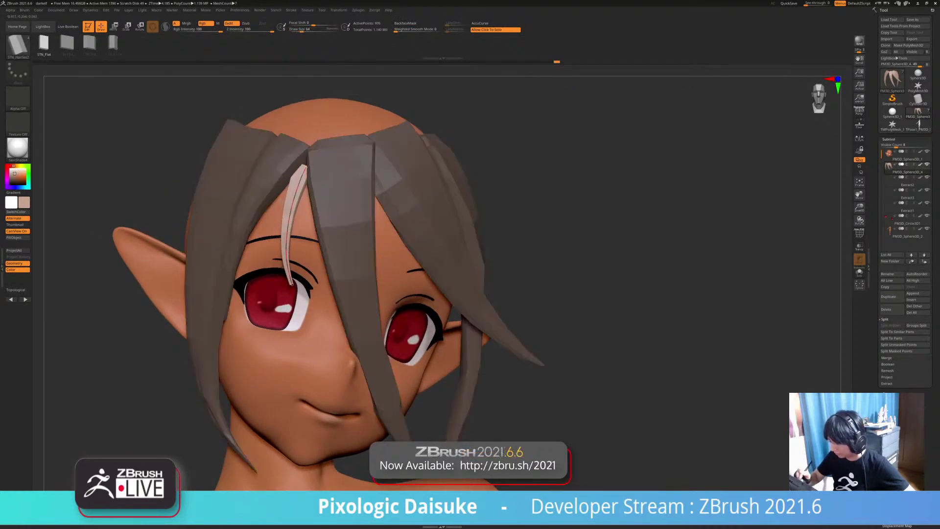
left_click_drag(308, 162, 308, 155)
key("ctrl+z")
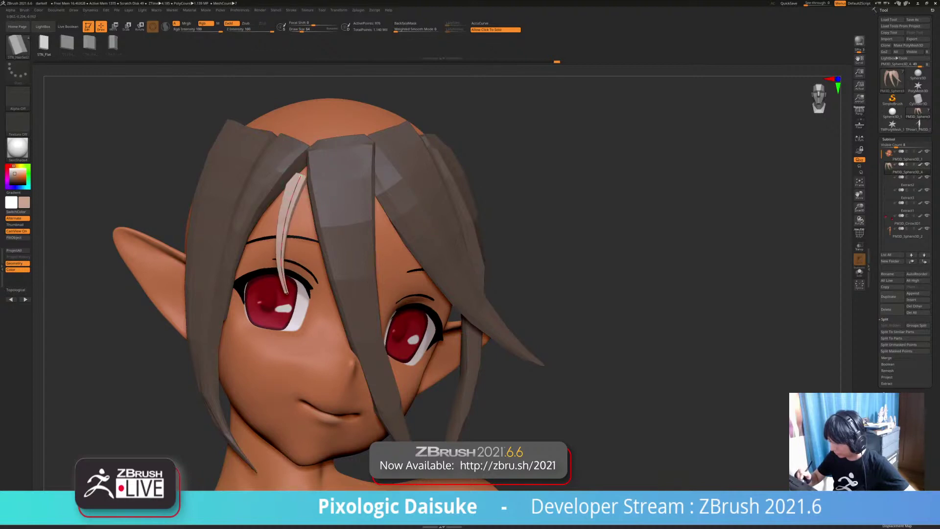
left_click(333, 211)
mouse_move(519, 303)
right_mouse_down("ctrl")
mouse_move(519, 255)
mouse_move(477, 240)
mouse_move(519, 303)
right_mouse_up("ctrl")
Step: Move the thin forehead strip's root up under the neighbouring bangs and smooth the strip
left_click(18, 45)
key("h")
left_click(304, 30)
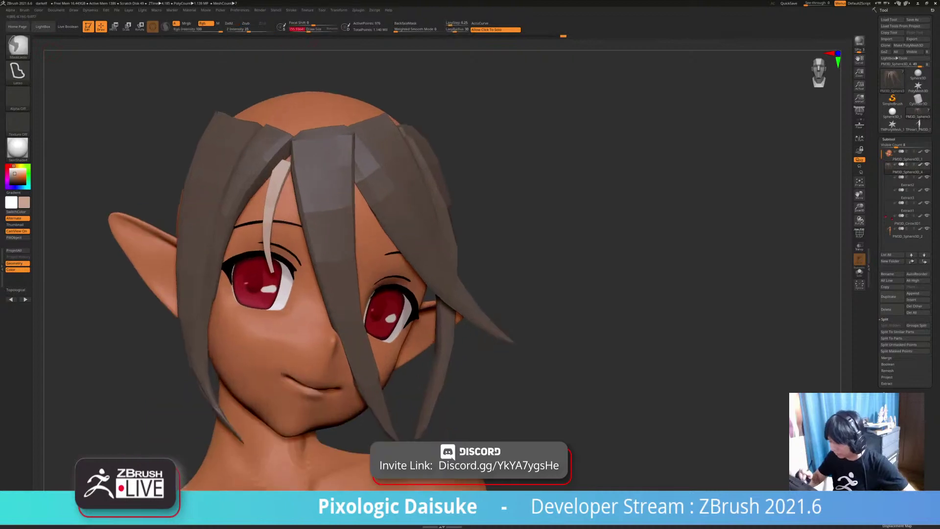
left_click_drag(284, 169, 286, 159)
left_click(518, 294)
mouse_move(519, 294)
right_mouse_down()
mouse_move(519, 377)
mouse_move(469, 365)
right_mouse_up()
left_click_drag(275, 188, 265, 207, "shift")
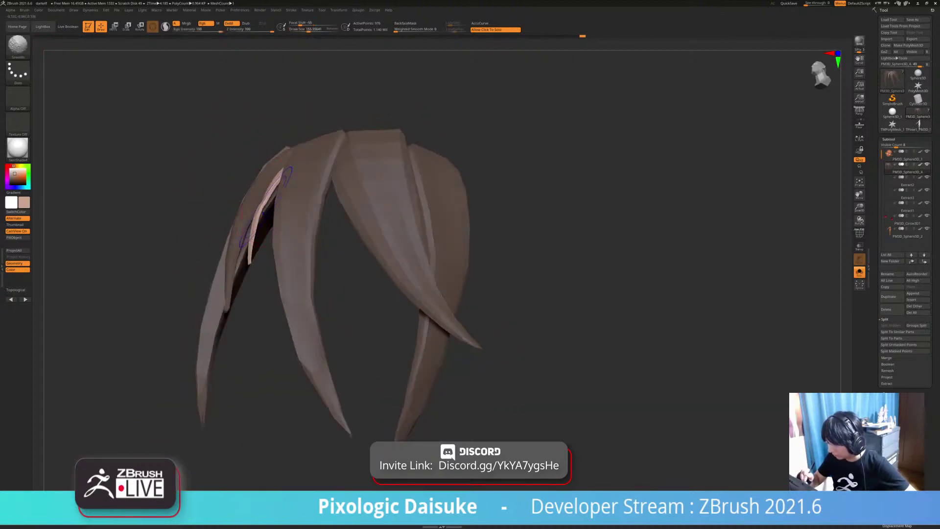
right_click_drag(519, 274, 561, 226)
left_click(563, 274)
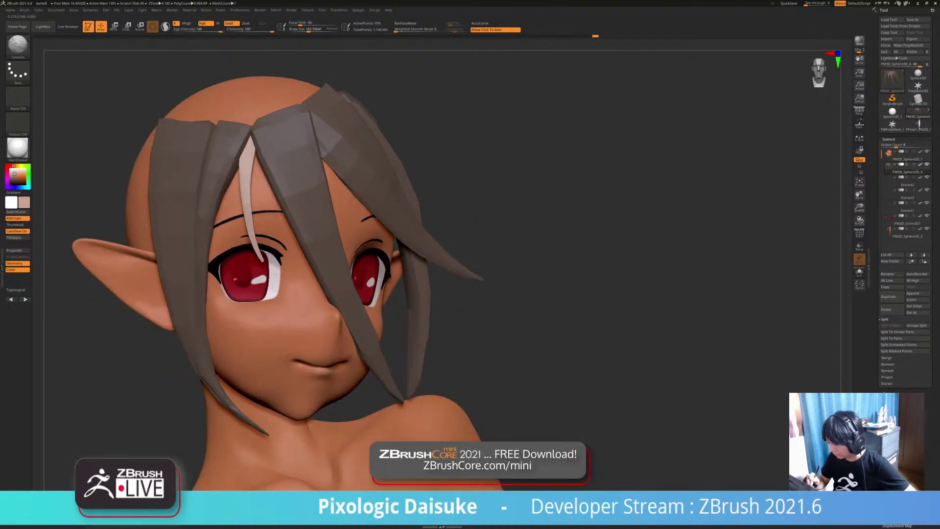
Step: Shorten the thin forehead strip with the SnakeHook brush so its tapered tip ends above the right eye
right_click_drag(261, 287, 274, 294)
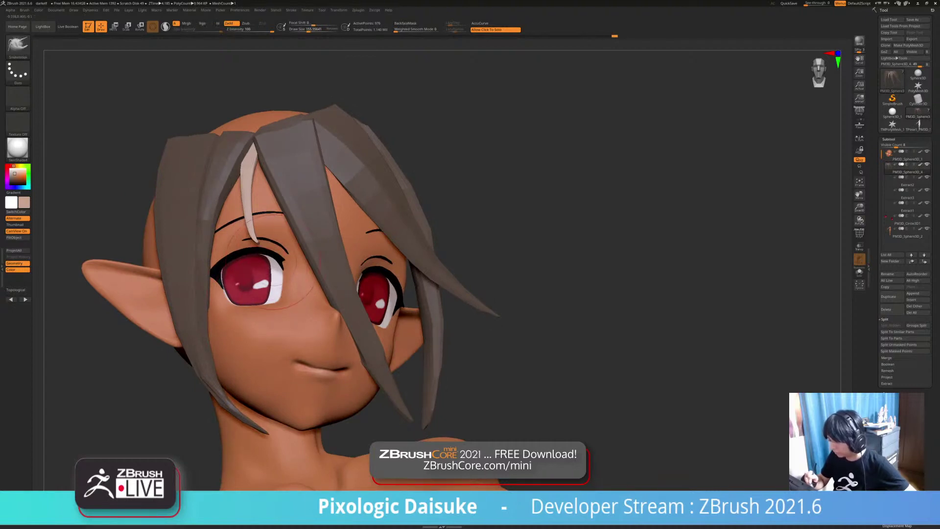
right_click_drag(303, 294, 304, 211, "ctrl")
mouse_move(303, 211)
right_mouse_down()
mouse_move(210, 210)
mouse_move(325, 203)
mouse_move(249, 205)
mouse_move(266, 208)
right_mouse_up()
left_click(405, 23)
left_click_drag(249, 245, 256, 251)
mouse_move(255, 251)
right_mouse_down()
mouse_move(313, 249)
mouse_move(245, 259)
mouse_move(289, 250)
right_mouse_up()
mouse_move(186, 245)
right_mouse_down()
mouse_move(240, 236)
mouse_move(247, 289)
mouse_move(248, 263)
mouse_move(191, 268)
right_mouse_up()
right_click_drag(282, 311, 240, 250)
Step: Clear the mask from the older hair strips
left_click_drag(415, 256, 433, 289, "ctrl")
mouse_move(433, 289)
right_mouse_down()
mouse_move(421, 279)
mouse_move(421, 343)
mouse_move(421, 282)
mouse_move(367, 274)
mouse_move(209, 151)
mouse_move(372, 167)
mouse_move(377, 235)
mouse_move(408, 254)
right_mouse_up()
mouse_move(333, 264)
right_mouse_down()
mouse_move(284, 288)
mouse_move(343, 254)
mouse_move(313, 274)
right_mouse_up()
Step: Insert a hair strip from the crown in front of the right ear down to the jaw, using a reduced draw size for a narrower strip
left_click(17, 45)
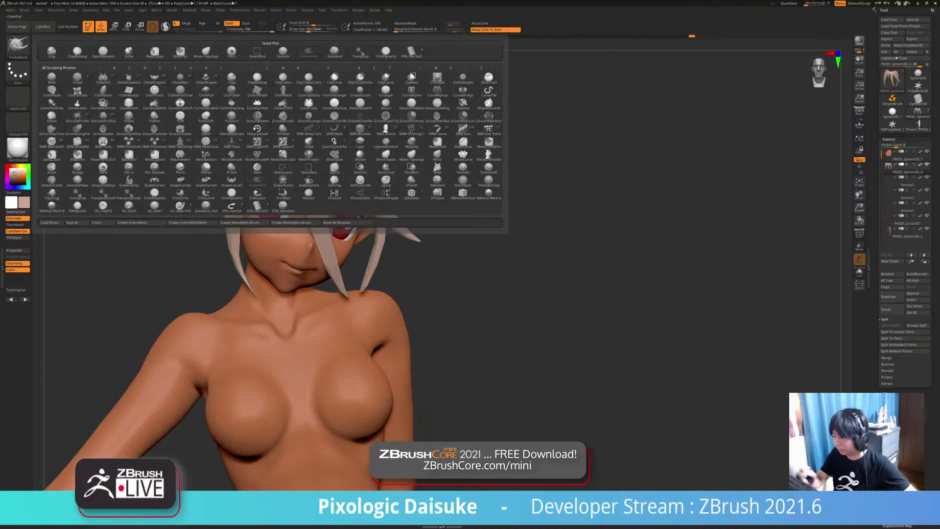
left_click(411, 52)
left_click(302, 30)
right_click_drag(239, 157, 310, 168)
left_click_drag(264, 264, 274, 294)
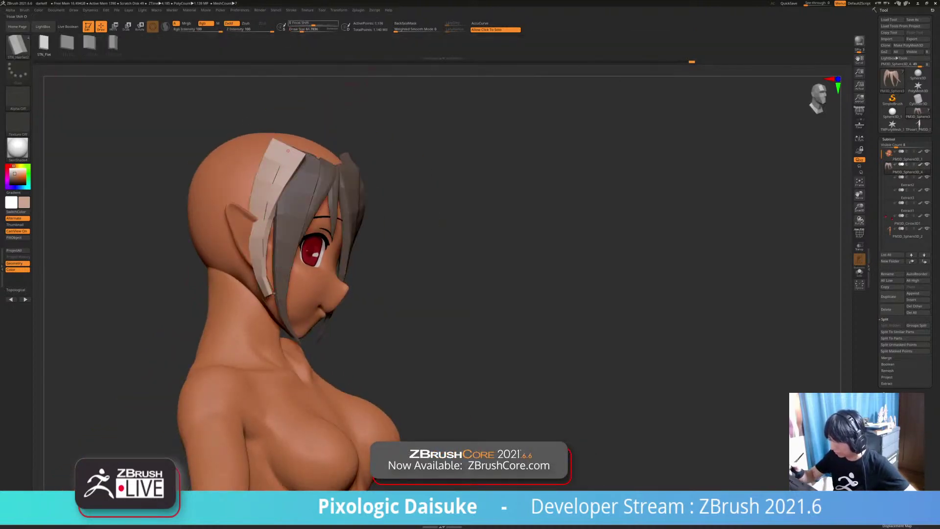
left_click(295, 30)
left_click(267, 235)
mouse_move(313, 162)
right_mouse_down()
mouse_move(266, 156)
mouse_move(292, 144)
right_mouse_up()
key("ctrl+z")
left_click_drag(278, 283, 280, 288)
right_click_drag(372, 287, 318, 284)
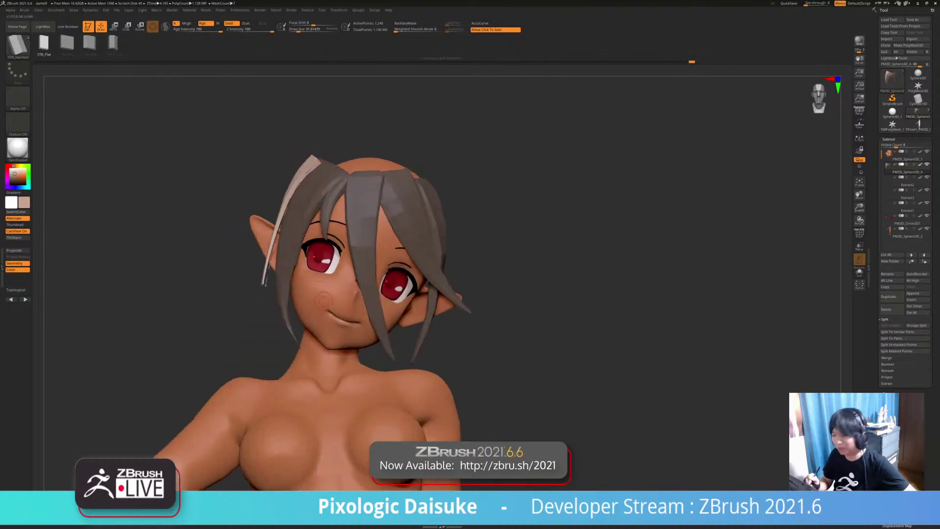
left_click(323, 301)
left_click(317, 302)
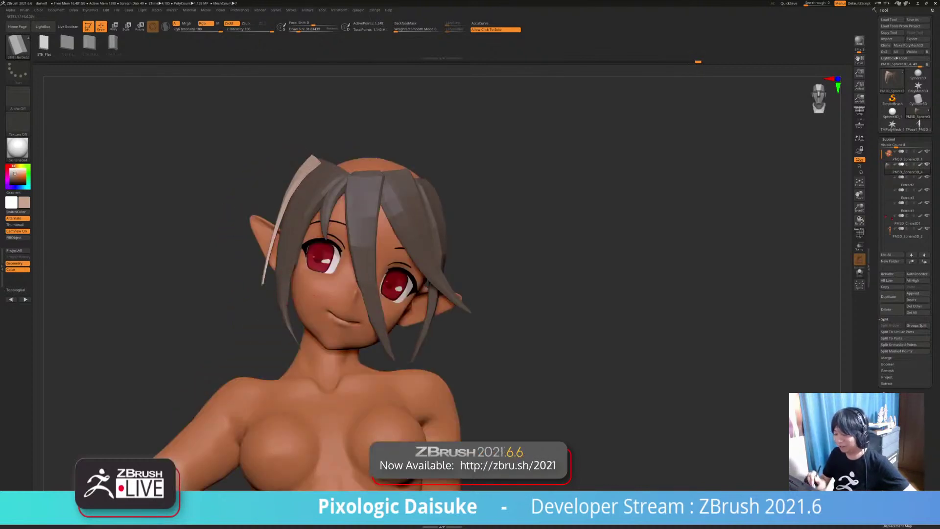
Step: Bow the new right-ear strip outward from the head using the SnakeHook brush with a large draw size
key("b")
left_click(308, 52)
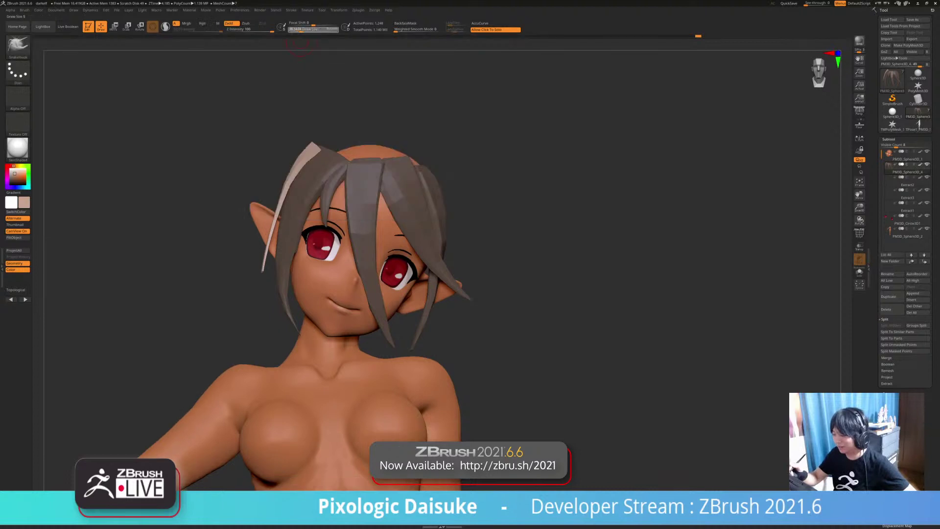
left_click_drag(519, 196, 578, 196)
left_click(316, 29)
left_click_drag(519, 196, 578, 189)
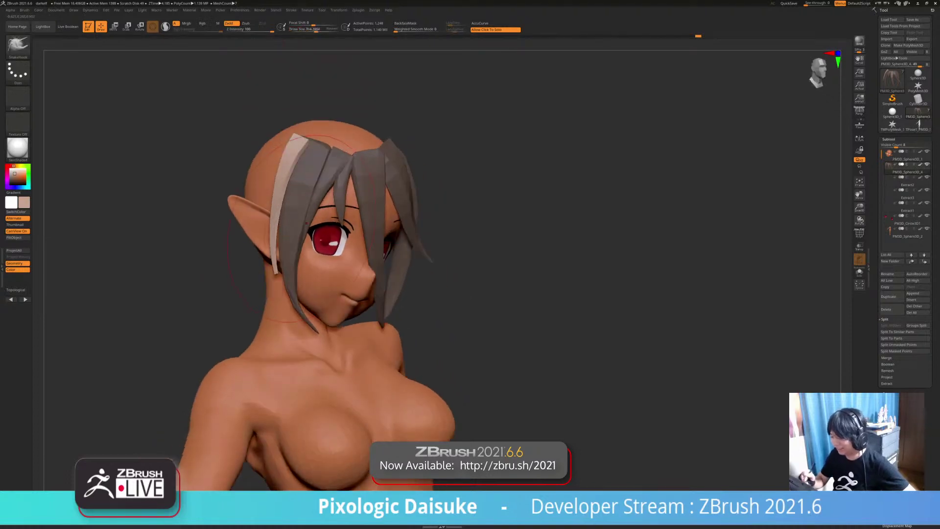
left_click_drag(281, 215, 269, 215)
left_click_drag(578, 196, 430, 199)
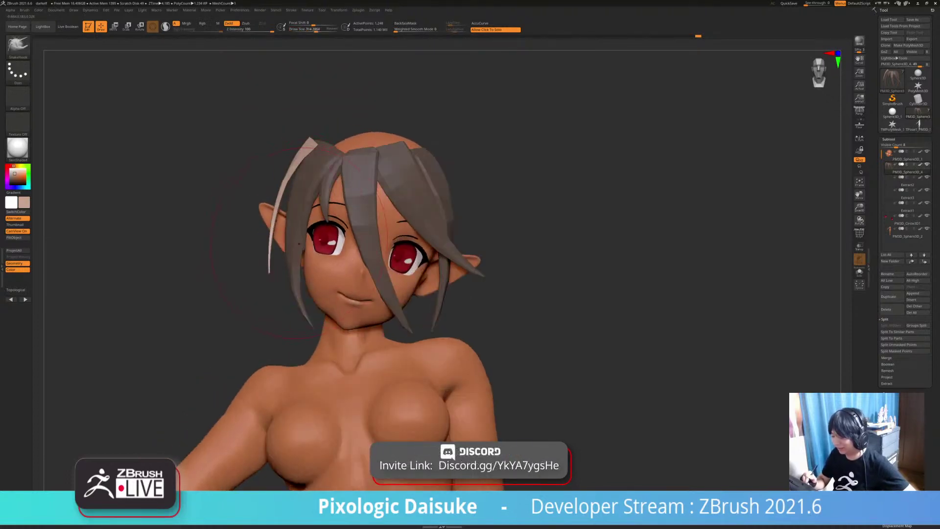
left_click_drag(298, 244, 293, 241)
mouse_move(265, 299)
left_mouse_down()
mouse_move(230, 298)
mouse_move(308, 293)
left_mouse_up()
Step: Refine the root and lower end of the right-ear strip with a smaller SnakeHook draw size
left_click_drag(315, 31, 310, 31)
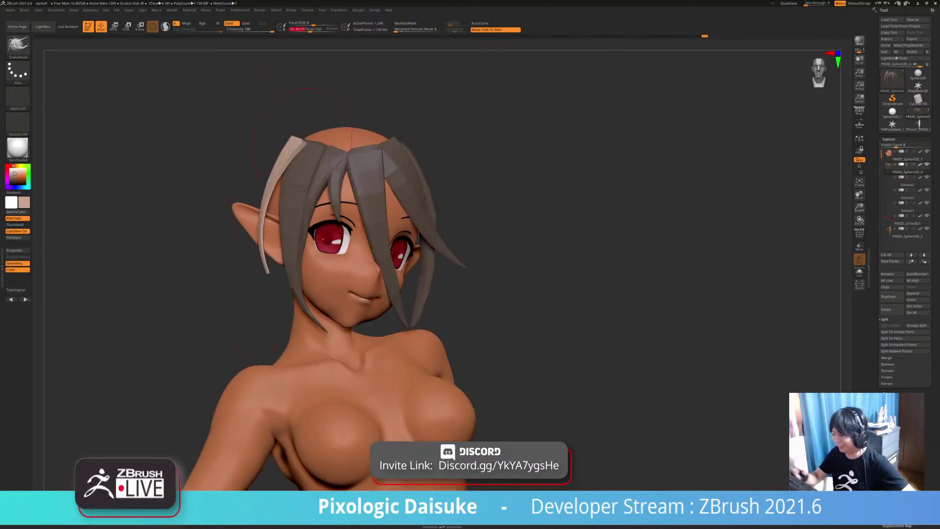
left_click_drag(293, 105, 255, 106)
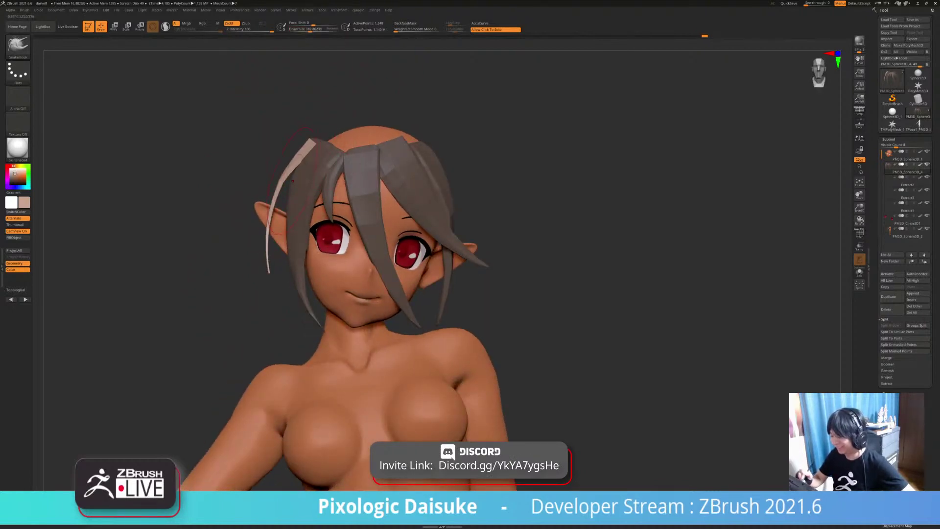
left_click_drag(274, 313, 268, 268)
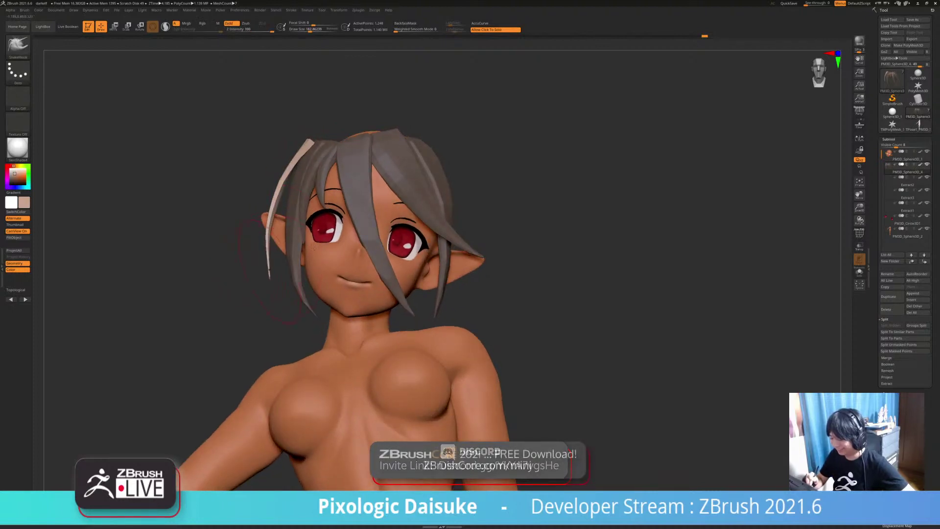
left_click_drag(234, 296, 269, 295)
Step: Turn on backface masking and adjust the right-ear strip's upper curve with a larger draw size
left_click(405, 23)
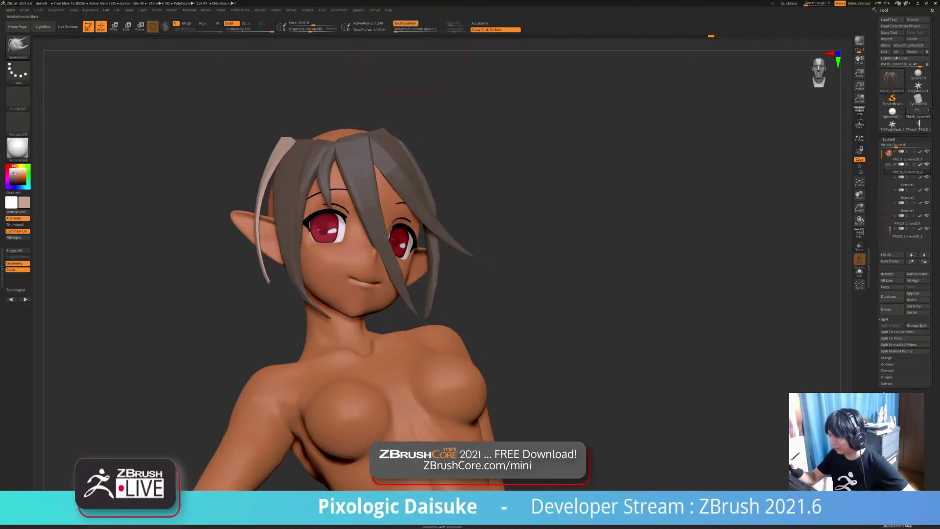
left_click_drag(310, 31, 315, 30)
left_click_drag(293, 106, 259, 109)
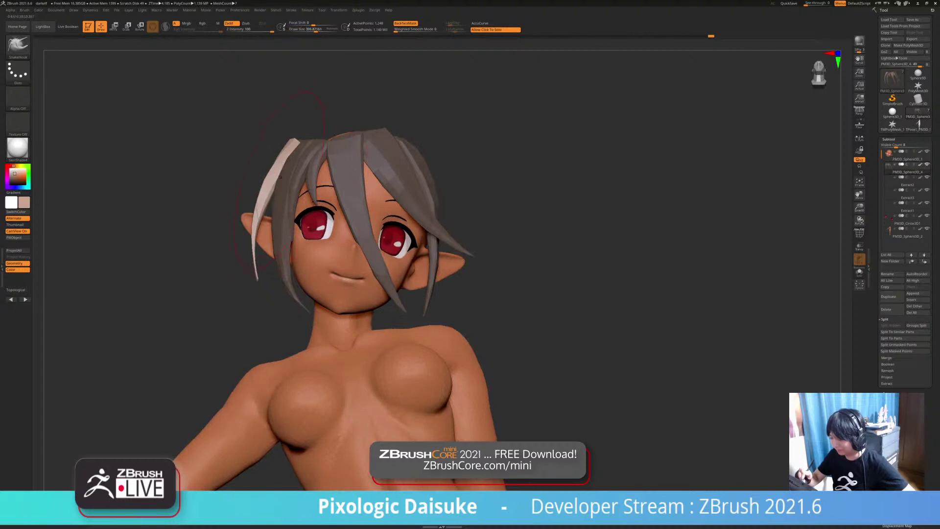
left_click_drag(281, 177, 282, 211)
mouse_move(362, 237)
left_mouse_down()
mouse_move(416, 240)
mouse_move(366, 244)
left_mouse_up()
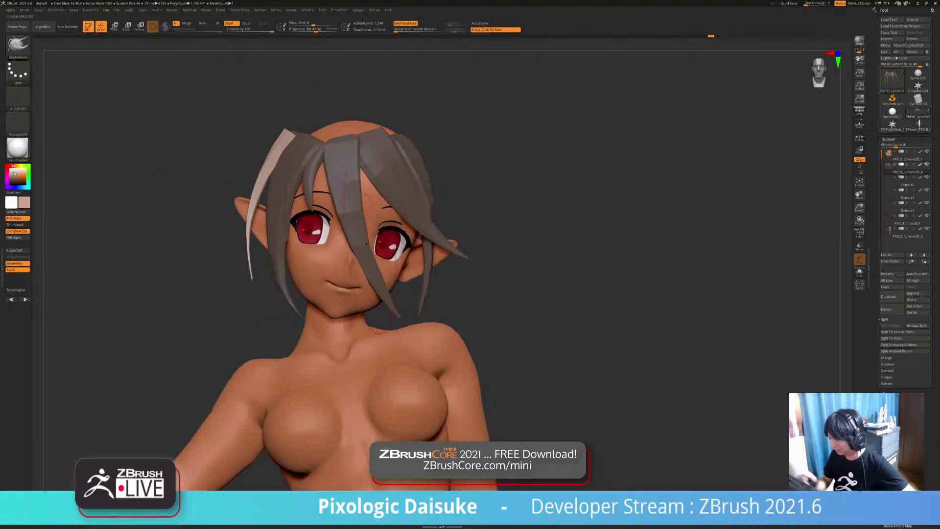
Step: Turn off backface masking and shift the whole right-ear strip to follow the side of the head
left_click(405, 24)
left_click(314, 30)
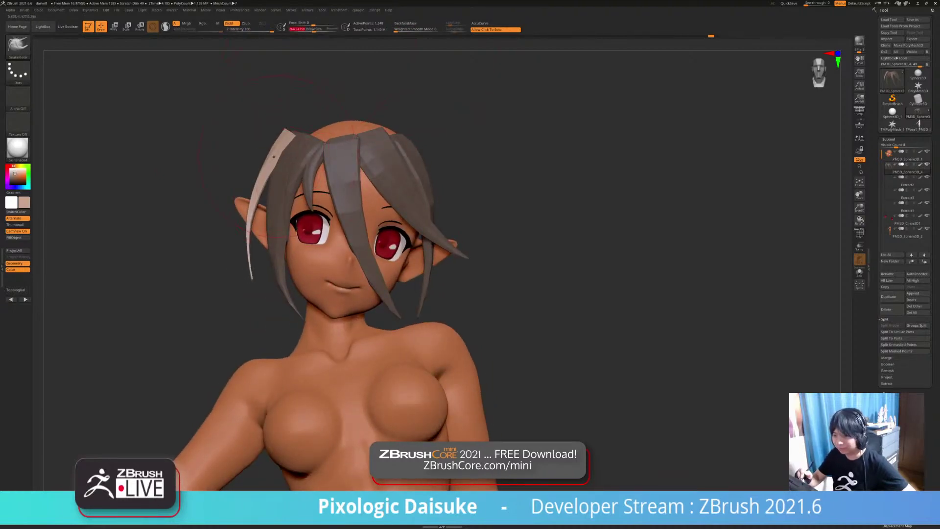
left_click_drag(265, 166, 274, 166)
mouse_move(215, 235)
left_mouse_down()
mouse_move(218, 200)
mouse_move(220, 218)
mouse_move(256, 230)
left_mouse_up()
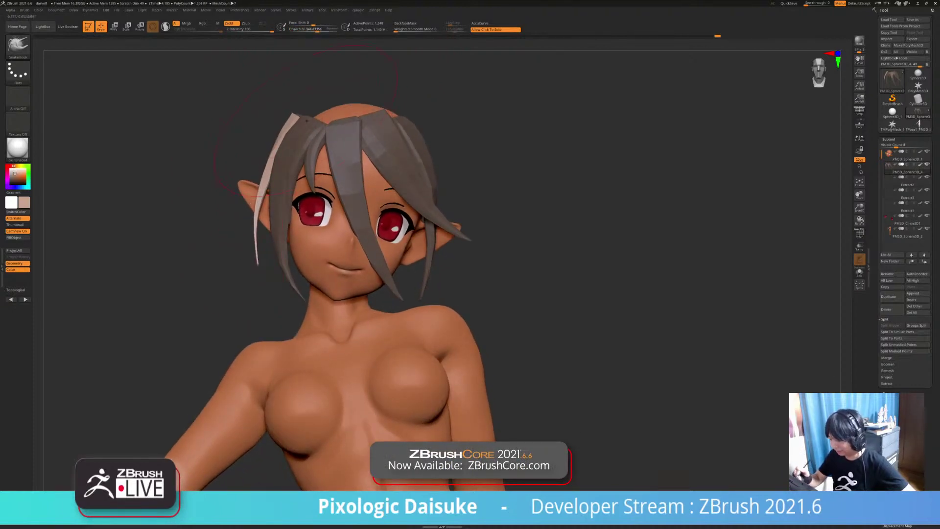
left_click_drag(216, 132, 323, 139)
left_click_drag(278, 138, 269, 138)
left_click_drag(392, 145, 312, 146)
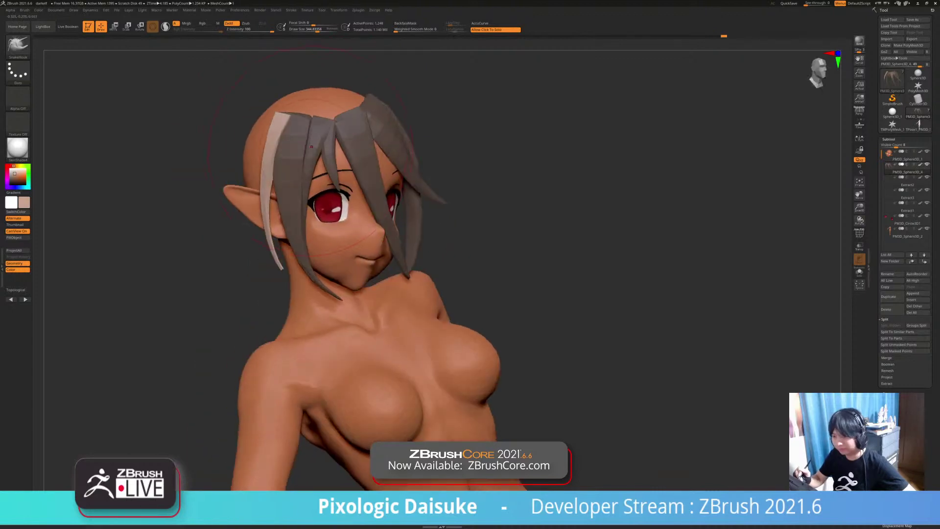
Step: Smooth the right-ear strip's lower end into a tapered tip near the jaw and clear the mask on the other strips
mouse_move(455, 204)
left_mouse_down("alt")
mouse_move(453, 239)
mouse_move(355, 242)
mouse_move(391, 239)
left_mouse_up("alt")
left_click_drag(274, 284, 379, 284)
left_click_drag(402, 206, 402, 264, "alt")
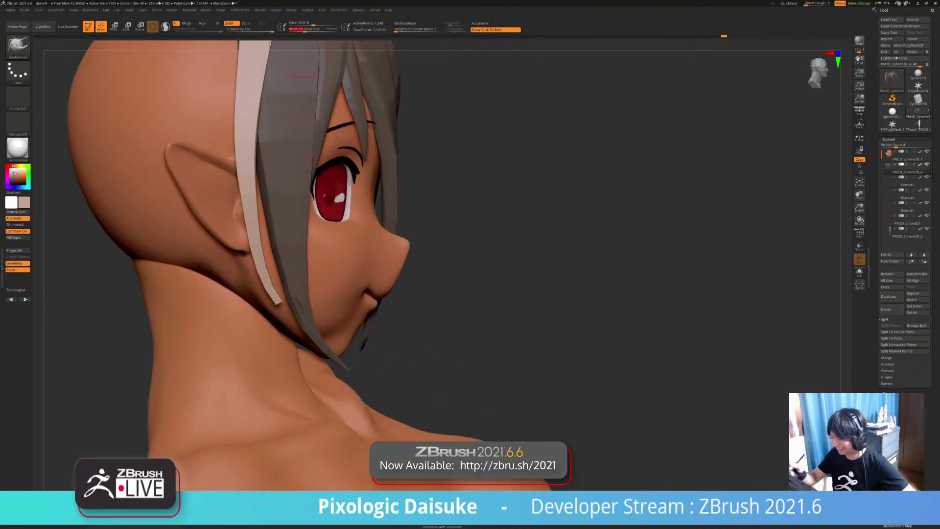
left_click_drag(470, 274, 421, 274)
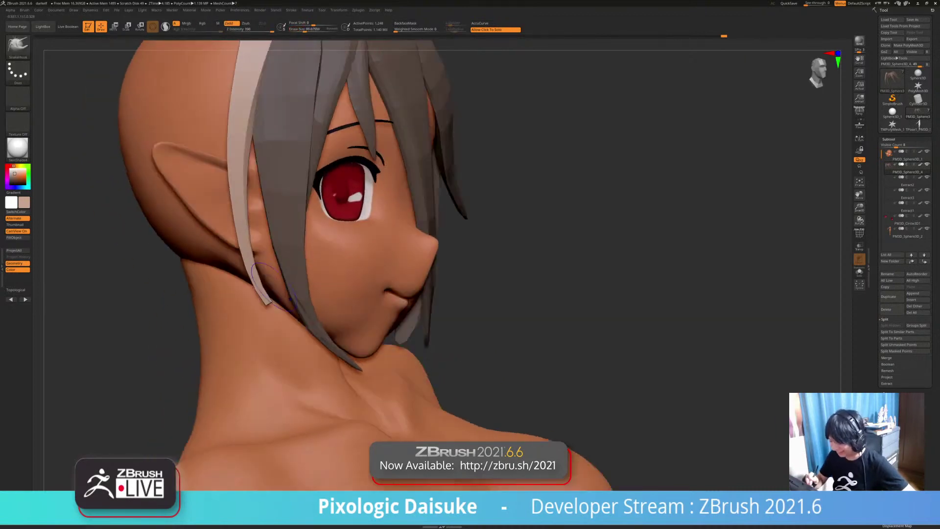
left_click_drag(499, 293, 451, 235, "alt")
left_click_drag(519, 239, 425, 259)
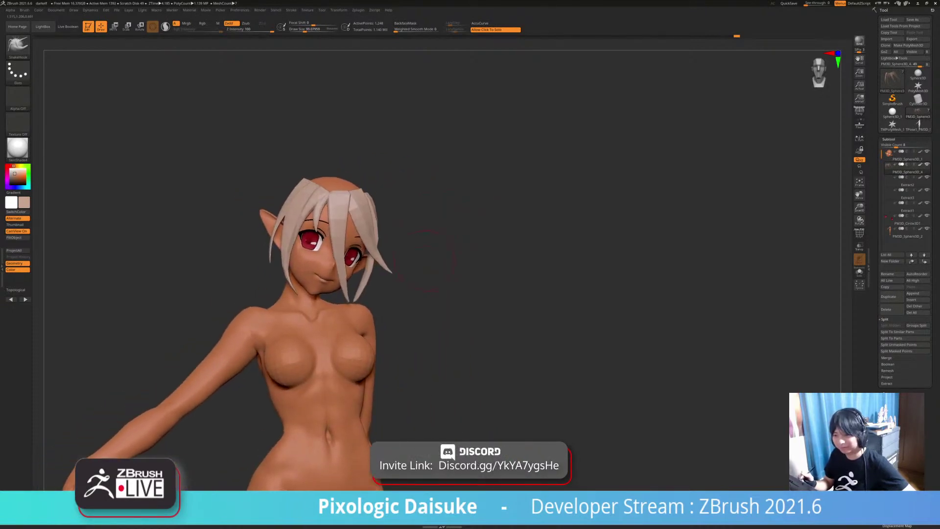
Step: Insert a new hair strip from the crown down behind the right ear to the shoulder with the hair strip brush
left_click(17, 45)
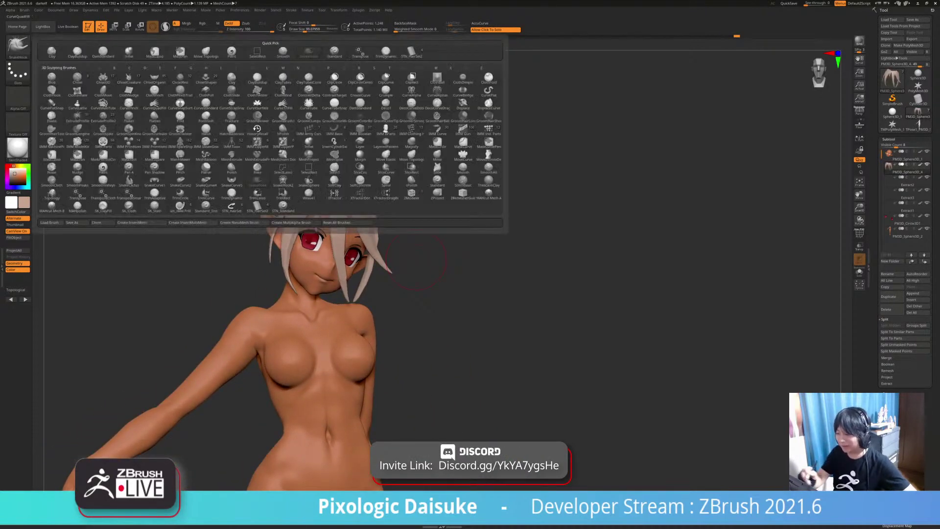
left_click(411, 53)
left_click_drag(456, 206, 431, 205)
mouse_move(431, 205)
left_mouse_down("alt")
mouse_move(436, 255)
mouse_move(436, 225)
mouse_move(411, 221)
mouse_move(440, 211)
mouse_move(500, 220)
mouse_move(450, 235)
mouse_move(548, 216)
left_mouse_up("alt")
left_click(301, 30)
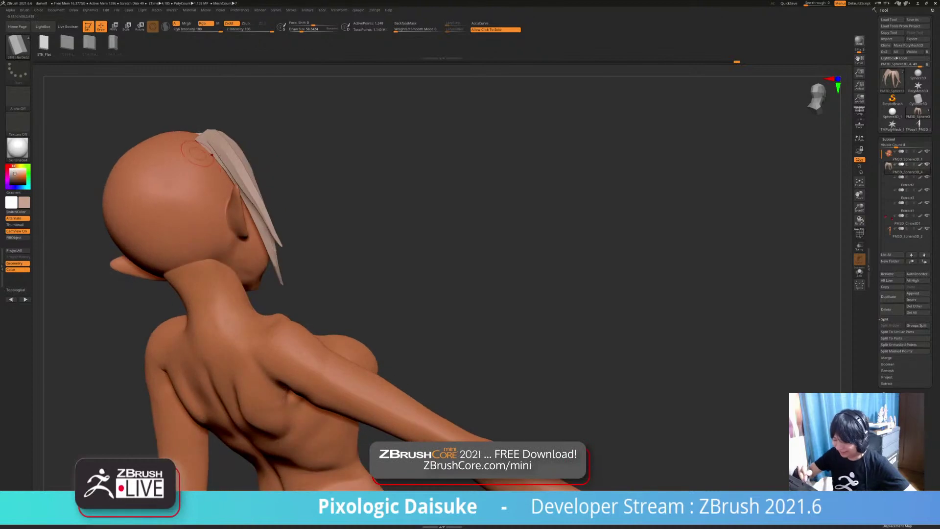
left_click_drag(308, 313, 313, 315)
mouse_move(490, 245)
left_mouse_down()
mouse_move(416, 235)
mouse_move(455, 240)
left_mouse_up()
key("ctrl+z")
left_click_drag(250, 272, 314, 248)
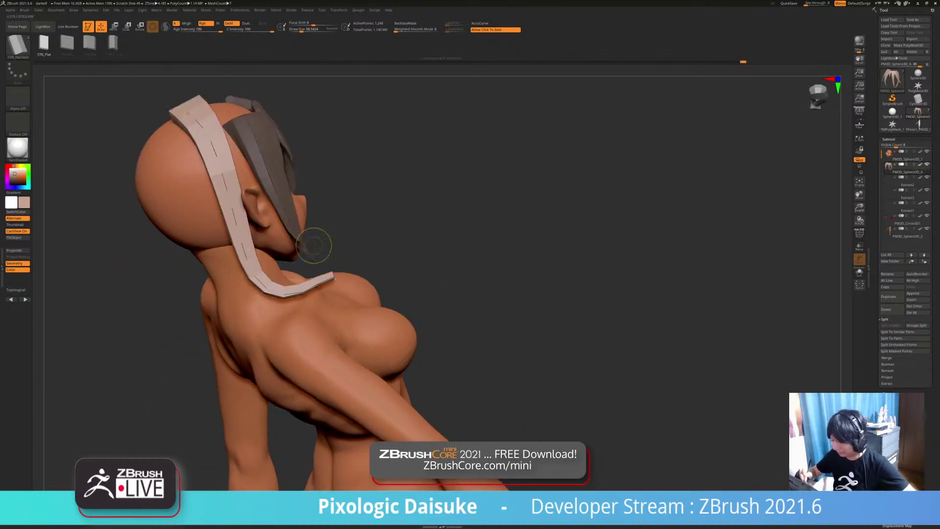
key("ctrl+z")
left_click_drag(279, 286, 325, 280)
Step: Pull the new strip's lower end against the neck and shoulder using SnakeHook at a draw size of about 300
mouse_move(499, 235)
left_mouse_down()
mouse_move(382, 237)
mouse_move(560, 230)
mouse_move(387, 237)
mouse_move(372, 264)
mouse_move(342, 284)
mouse_move(392, 279)
left_mouse_up()
left_click(19, 47)
left_click(335, 52)
left_click(315, 30)
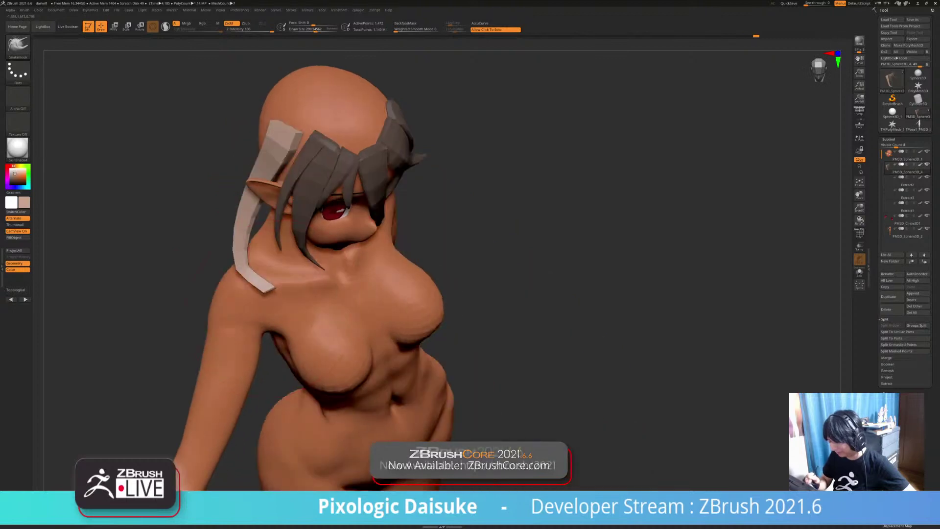
left_click_drag(272, 297, 275, 300, "shift")
right_click_drag(276, 300, 236, 306)
left_click_drag(237, 299, 252, 283)
right_click_drag(293, 345, 353, 306)
left_click_drag(280, 269, 299, 272)
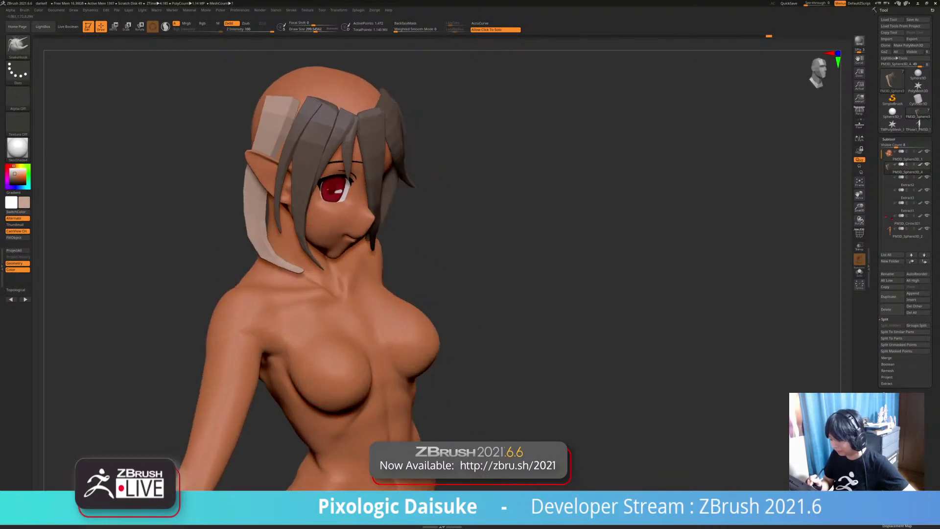
Step: Reshape and smooth the strip's lower end toward the collarbone with a smaller SnakeHook draw size
right_click_drag(320, 309, 363, 309)
mouse_move(297, 269)
left_mouse_down()
mouse_move(310, 271)
mouse_move(296, 268)
left_mouse_up()
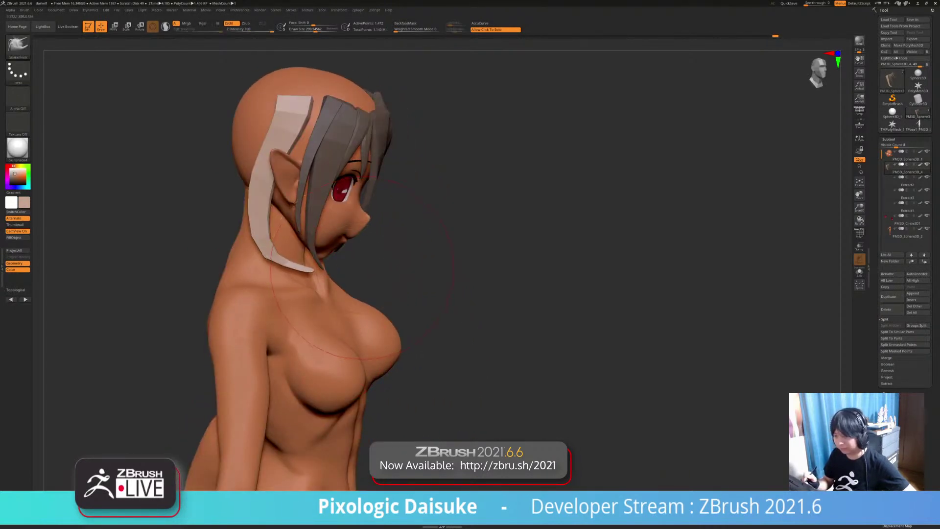
right_click_drag(360, 289, 303, 287)
key("bracketleft")
left_click_drag(292, 265, 319, 290)
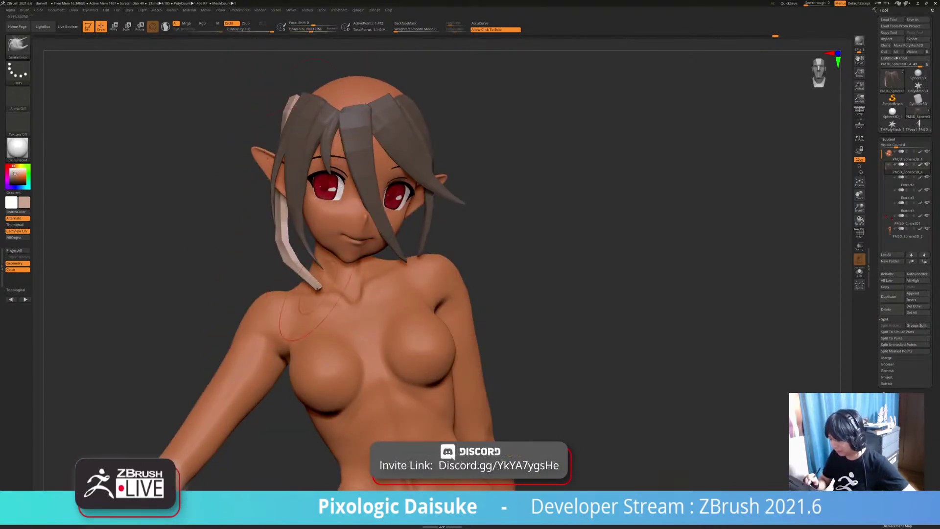
right_click_drag(313, 303, 359, 304)
mouse_move(305, 287)
left_mouse_down("shift")
mouse_move(314, 303)
mouse_move(292, 289)
mouse_move(294, 297)
left_mouse_up("shift")
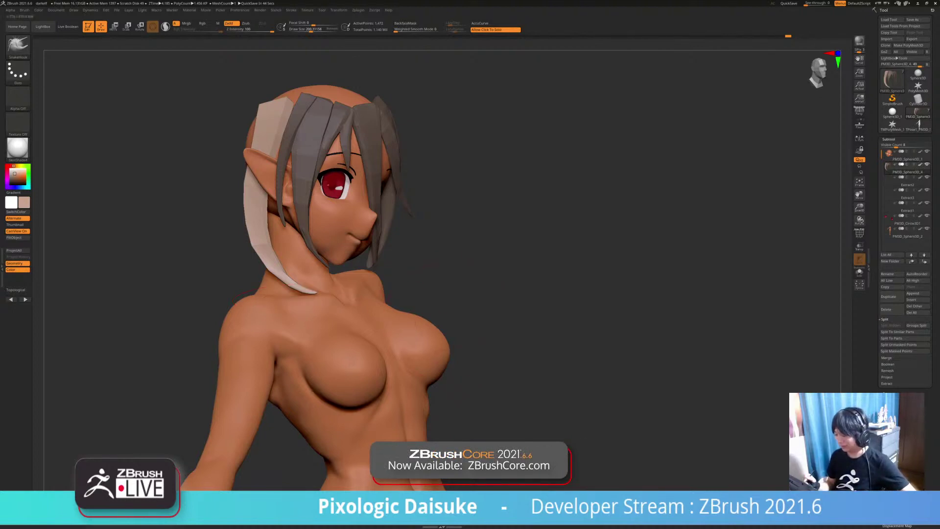
Step: Refine the strip's curve along the neck and smooth its tapered tip above the collarbone
mouse_move(607, 254)
left_mouse_down()
mouse_move(485, 279)
mouse_move(534, 254)
mouse_move(522, 255)
left_mouse_up()
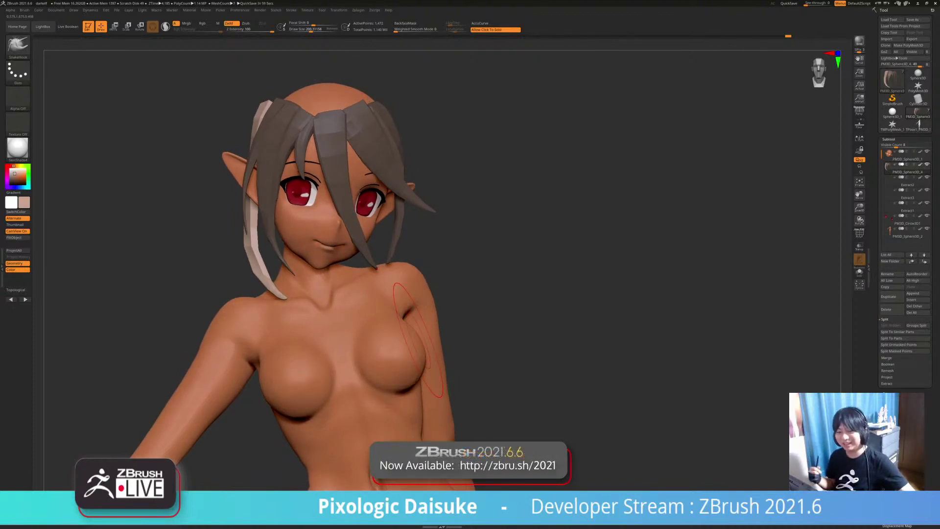
mouse_move(510, 313)
left_mouse_down()
mouse_move(514, 296)
mouse_move(602, 303)
mouse_move(489, 303)
mouse_move(617, 304)
mouse_move(509, 303)
mouse_move(529, 304)
left_mouse_up()
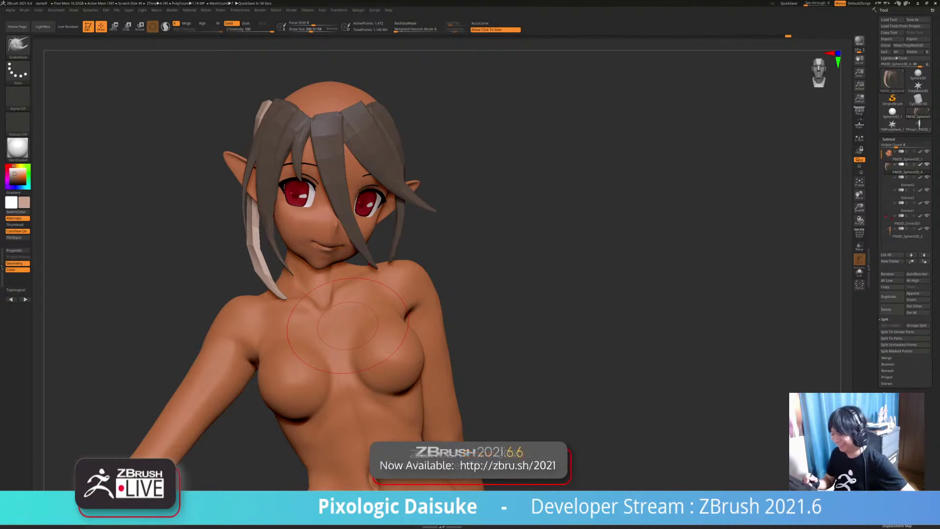
left_click_drag(509, 293, 587, 289)
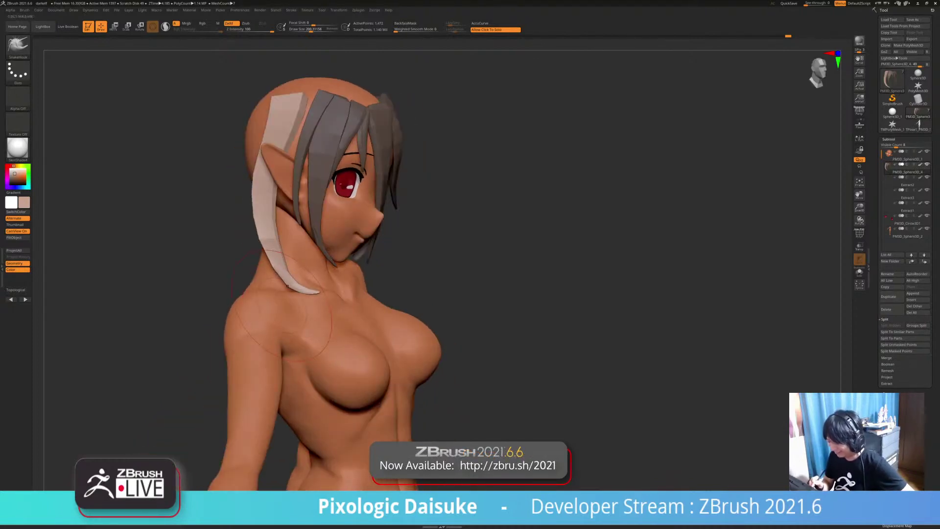
right_click_drag(287, 263, 240, 267)
right_click_drag(289, 284, 313, 284)
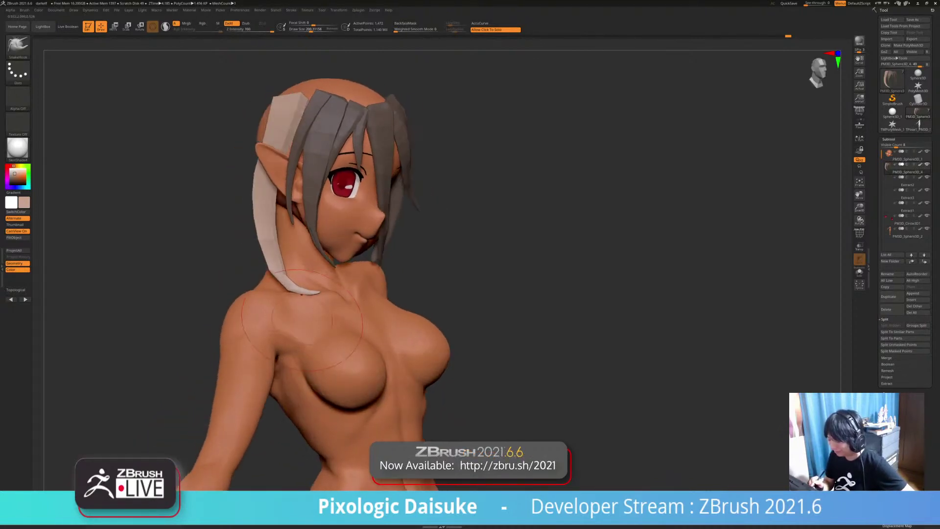
left_click_drag(291, 284, 310, 288, "shift")
right_click_drag(341, 317, 240, 318)
Step: Adjust the strip's lower end with backface masking on, turn the masking off, and clear the mask on the other strips
left_click(405, 24)
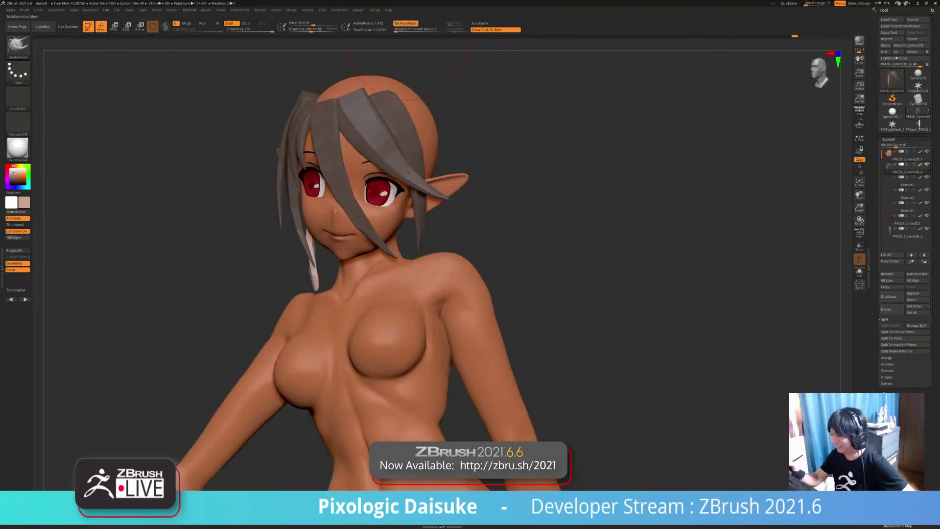
right_click_drag(416, 313, 435, 298)
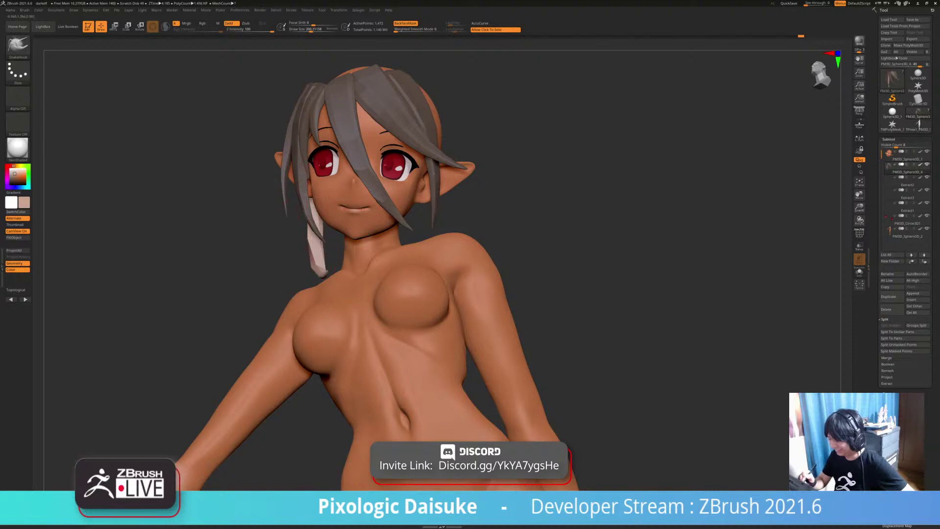
mouse_move(343, 313)
right_mouse_down()
mouse_move(489, 309)
mouse_move(526, 289)
mouse_move(470, 304)
mouse_move(519, 292)
mouse_move(352, 299)
mouse_move(421, 321)
mouse_move(401, 289)
mouse_move(548, 304)
mouse_move(490, 306)
mouse_move(570, 294)
right_mouse_up()
left_click(405, 23)
left_click(401, 289, "ctrl")
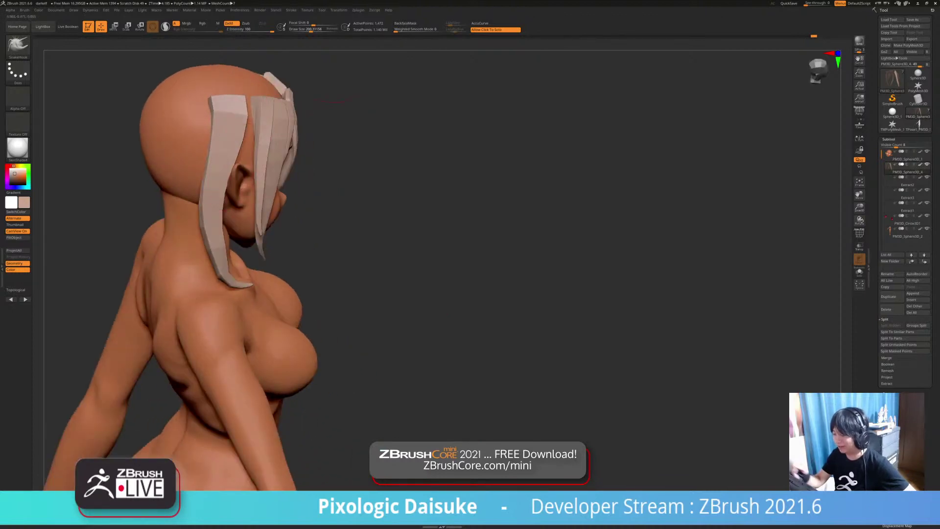
Step: Reduce the SnakeHook draw size and adjust the strip's front edge just above the right ear
left_click(304, 30)
right_click_drag(441, 245, 402, 242)
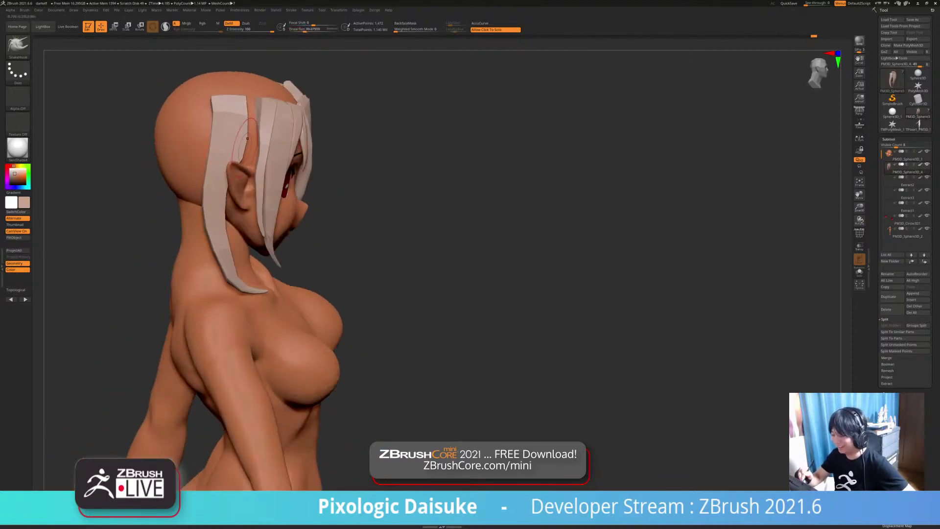
right_click_drag(247, 138, 235, 167)
Step: Insert a thin hair strip behind the right-ear lock with the hair strip brush, running from the crown down the neck
left_click(28, 53)
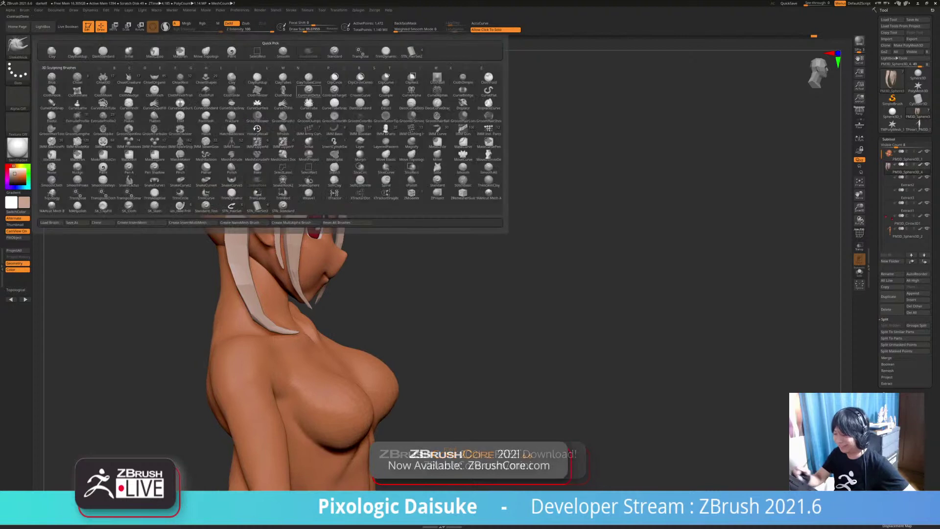
left_click(392, 70)
right_click_drag(382, 142, 338, 125)
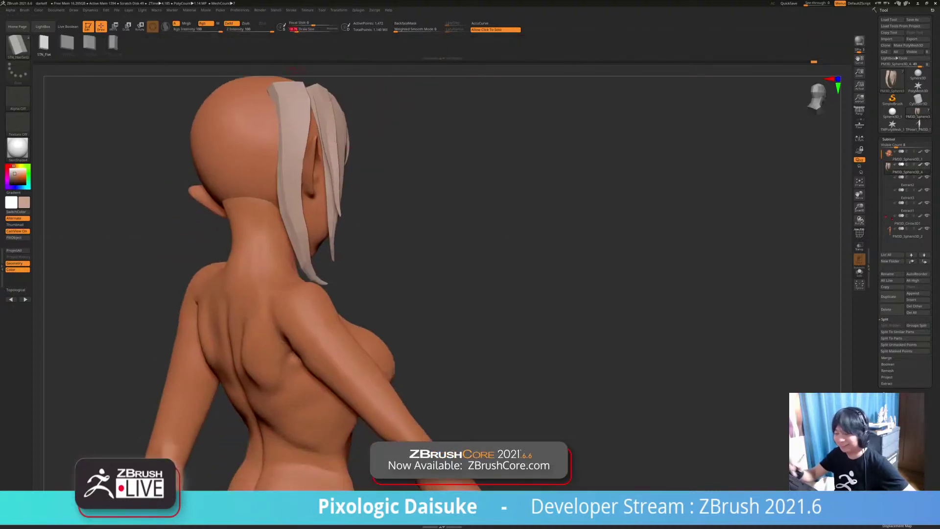
right_click_drag(296, 69, 289, 138)
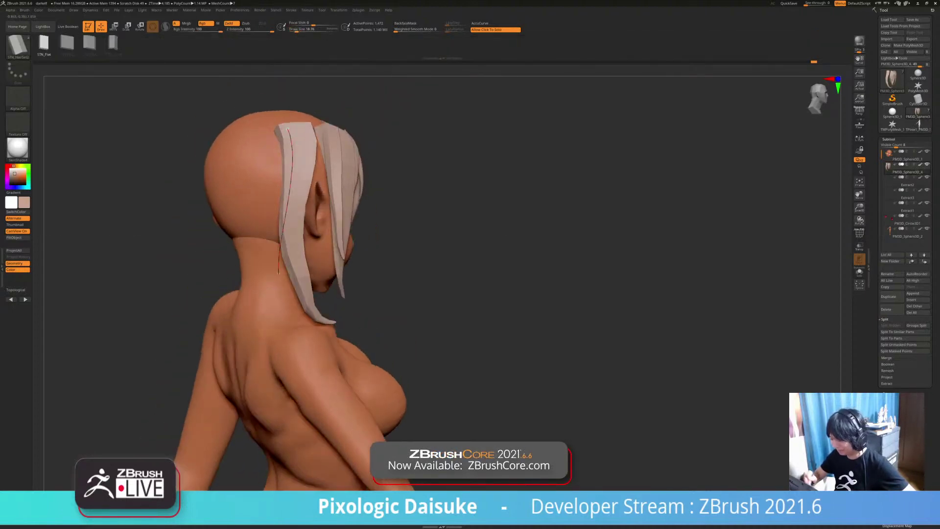
left_click_drag(278, 273, 282, 305)
key("ctrl+z")
right_click_drag(283, 294, 306, 293)
left_click_drag(297, 31, 299, 30)
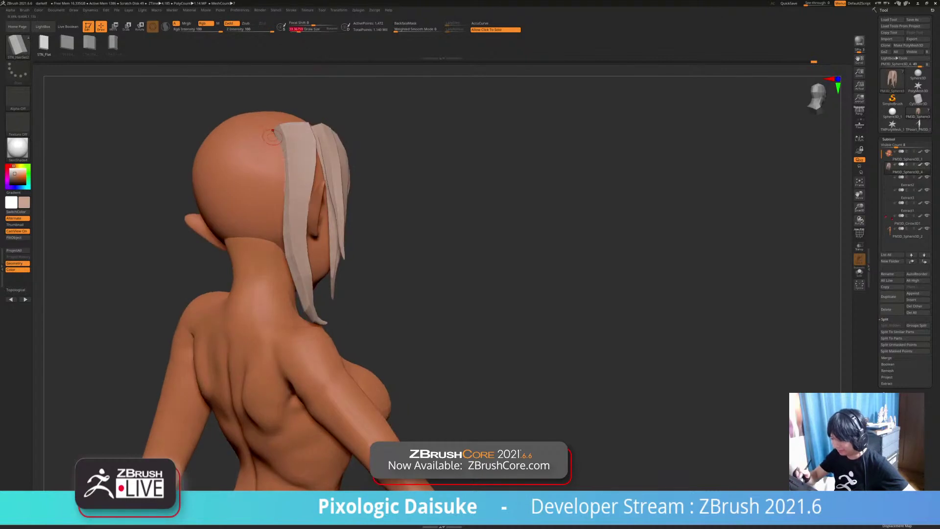
left_click_drag(266, 261, 295, 307)
Step: Try different draw sizes on the thin strip's curve to set its width and adjust its lower end
left_click(305, 30)
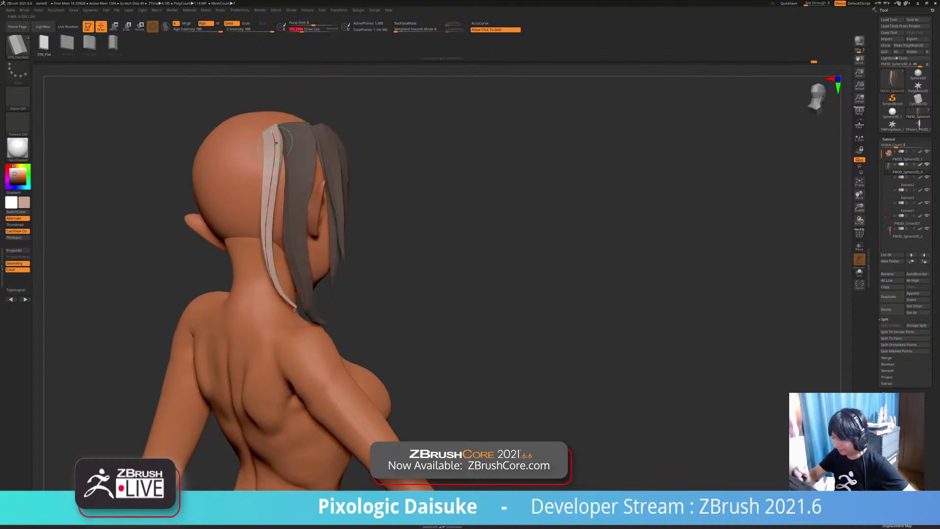
left_click(275, 142)
right_click_drag(289, 147, 261, 148)
key("ctrl+z")
left_click(302, 31)
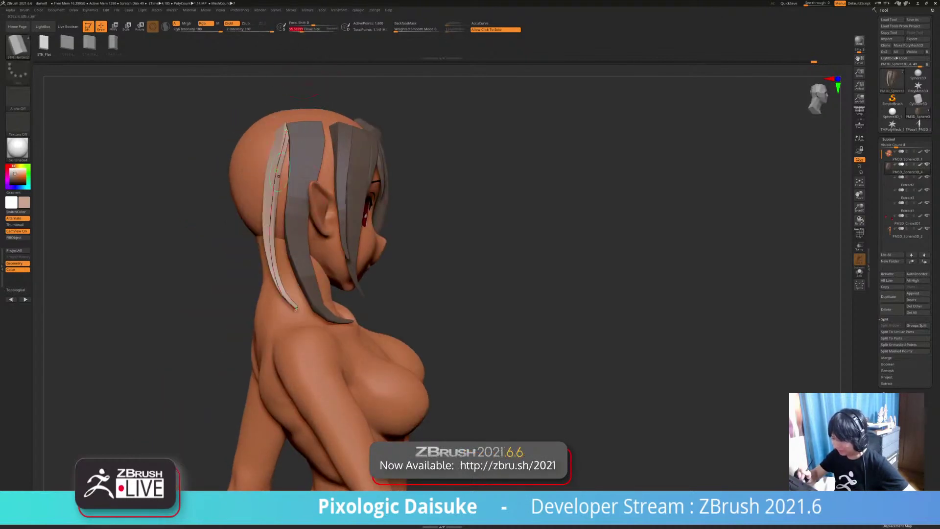
left_click(274, 186)
mouse_move(289, 196)
right_mouse_down()
mouse_move(205, 195)
mouse_move(290, 199)
right_mouse_up()
left_click_drag(287, 289, 292, 292)
Step: Insert a hair strip on the left side of the head, running from the crown down over the left ear
right_click_drag(293, 292, 419, 168)
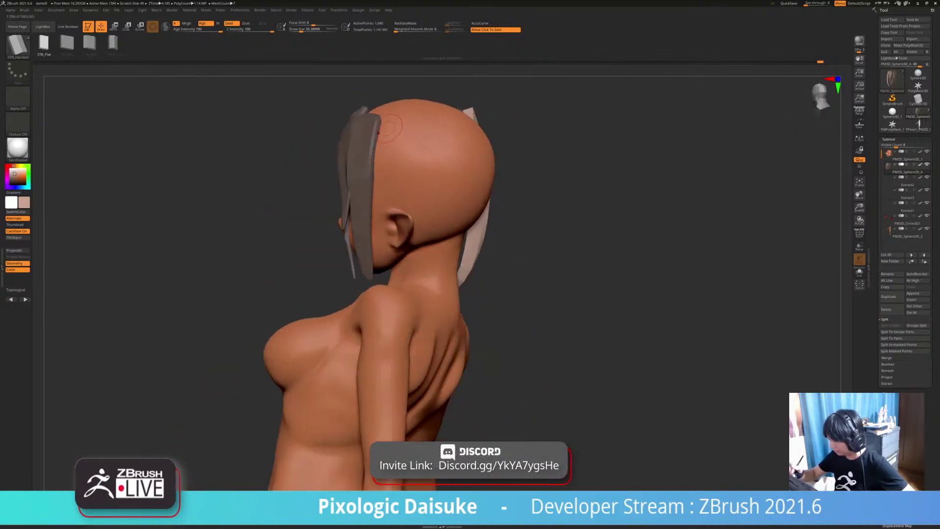
left_click_drag(382, 203, 378, 272)
key("ctrl+z")
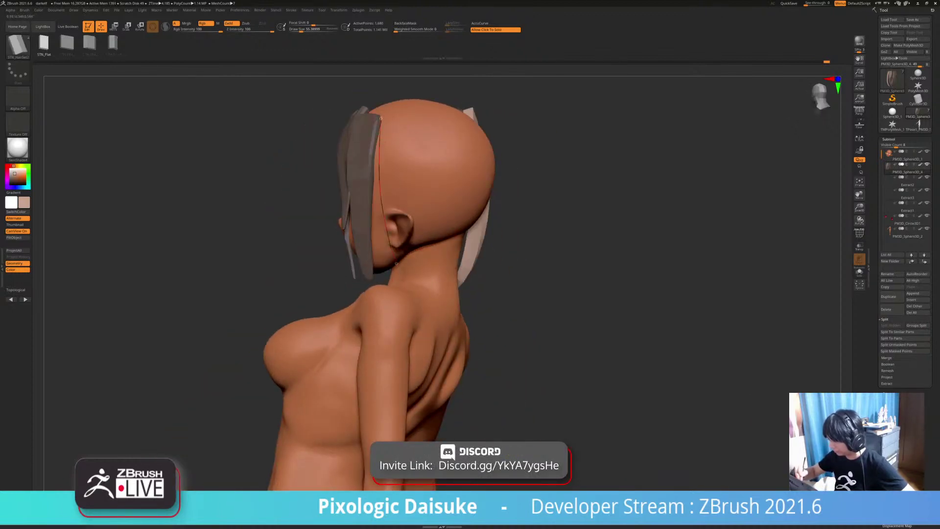
right_click_drag(396, 263, 384, 120)
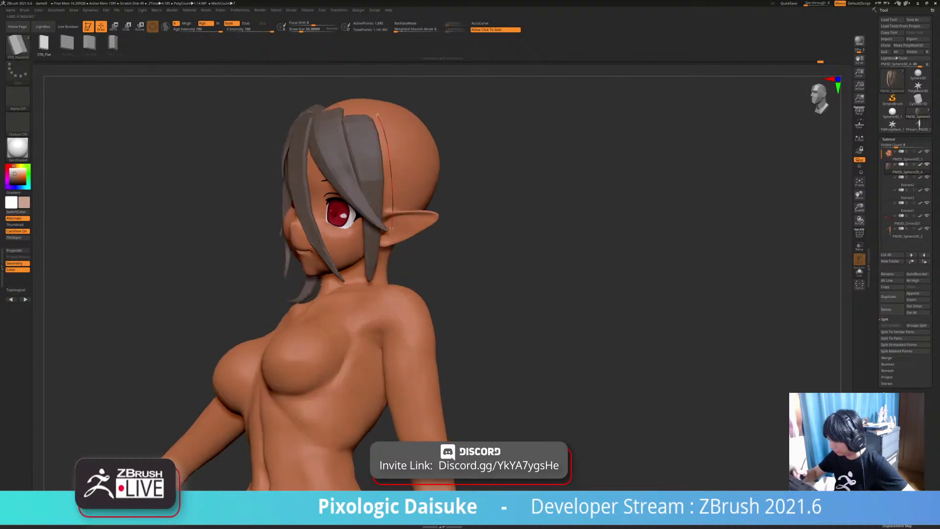
mouse_move(323, 301)
right_mouse_down()
mouse_move(280, 298)
mouse_move(406, 296)
mouse_move(254, 294)
mouse_move(286, 299)
right_mouse_up()
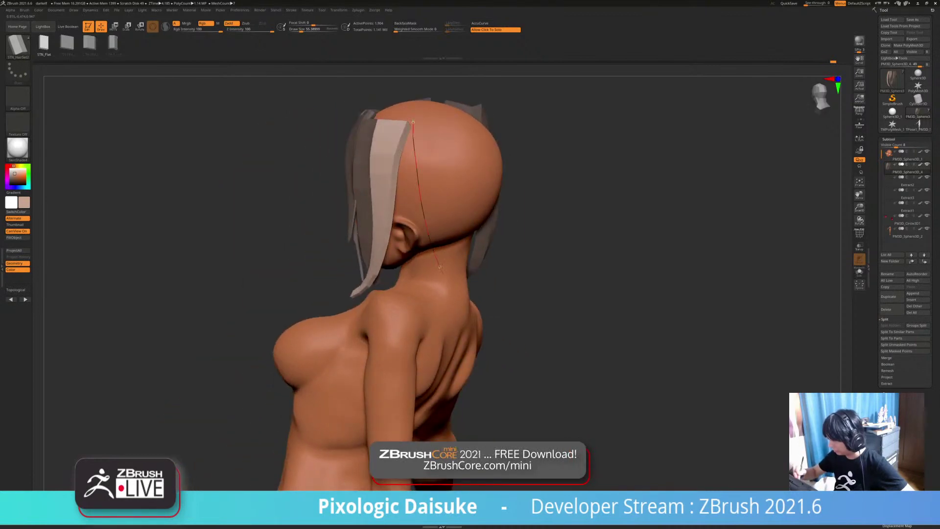
Step: Insert another strip at the back of the head, sweeping from the crown behind the left ear to the nape
right_click_drag(440, 267, 369, 129)
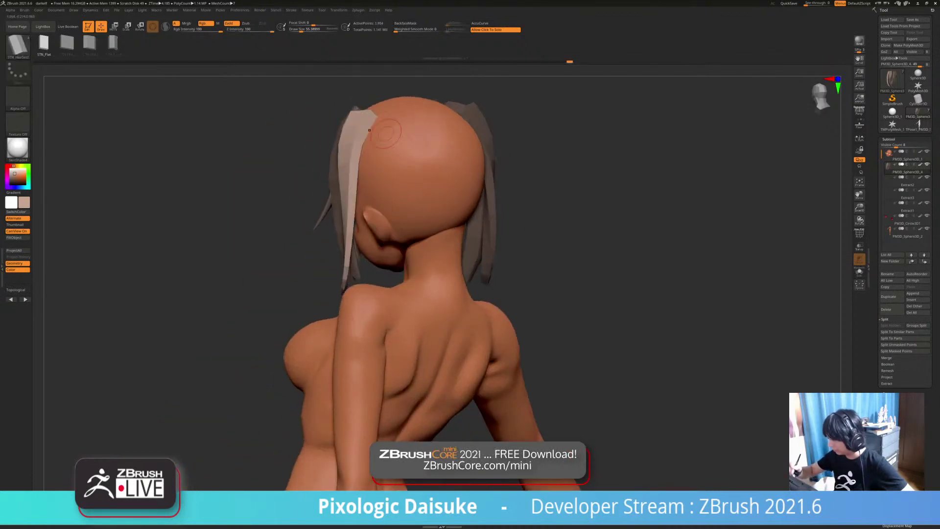
right_click_drag(403, 223, 453, 213)
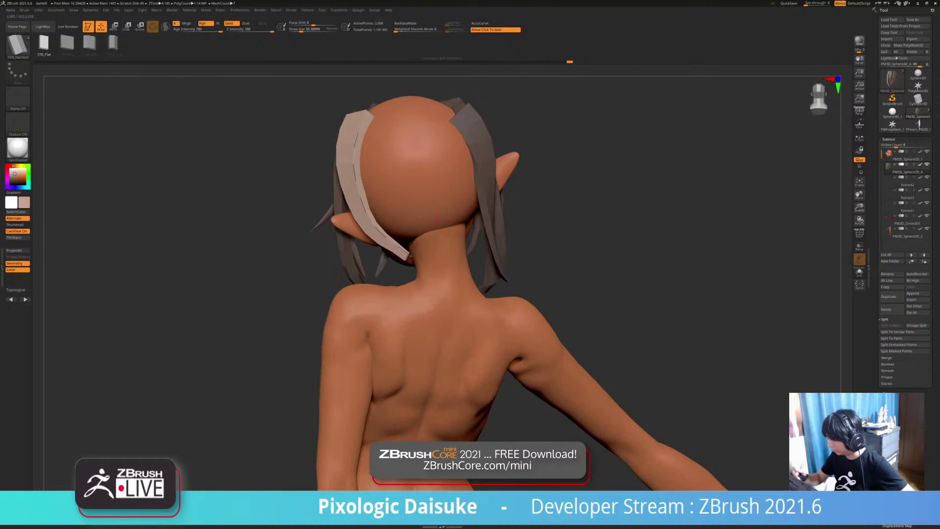
right_click_drag(410, 256, 519, 250)
right_click_drag(401, 245, 453, 274)
Step: Check the hair strips in isolation, show the body again, and clear the mask on the hair
left_click(404, 336)
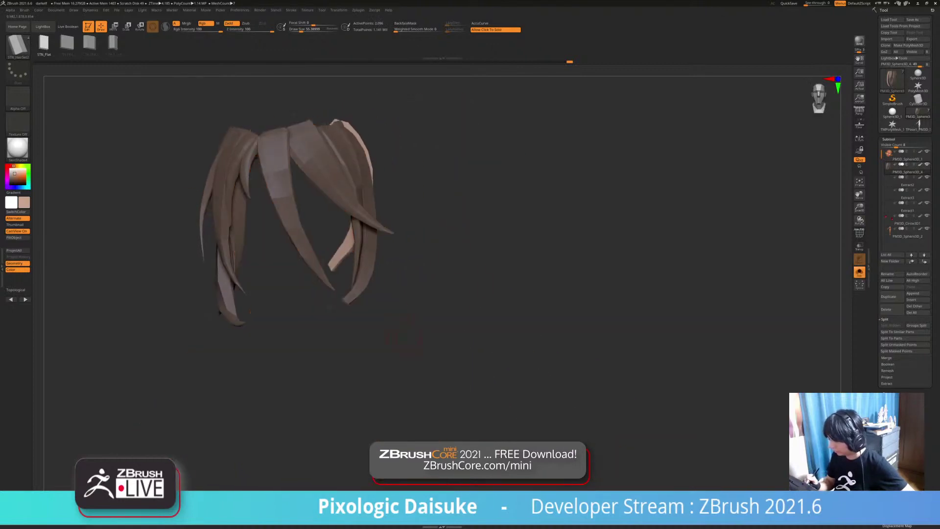
left_click(404, 336)
mouse_move(404, 337)
left_mouse_down()
mouse_move(453, 333)
mouse_move(399, 329)
mouse_move(418, 327)
mouse_move(365, 300)
left_mouse_up()
left_click_drag(217, 262, 188, 264)
Step: Shape the left side lock's lower end into a tapered tip near the shoulder using SnakeHook with a larger draw size
left_click(18, 46)
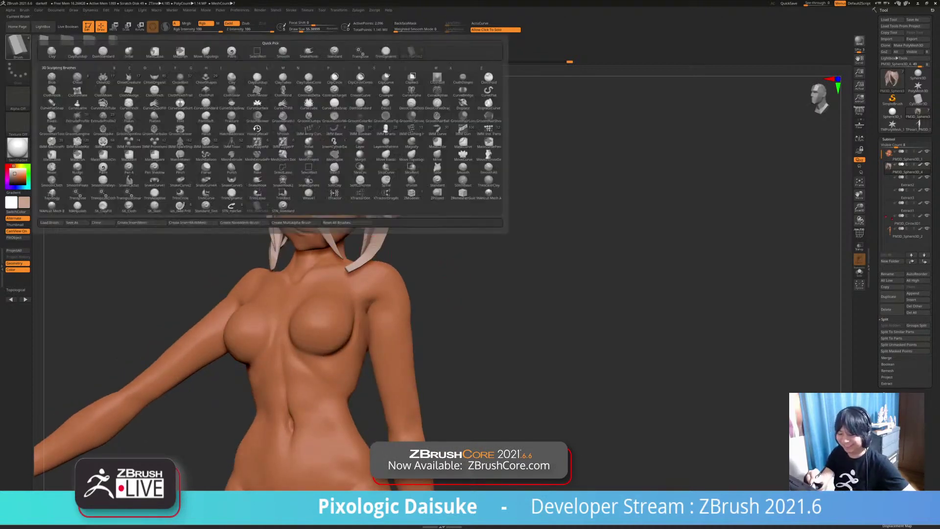
key("s")
key("t")
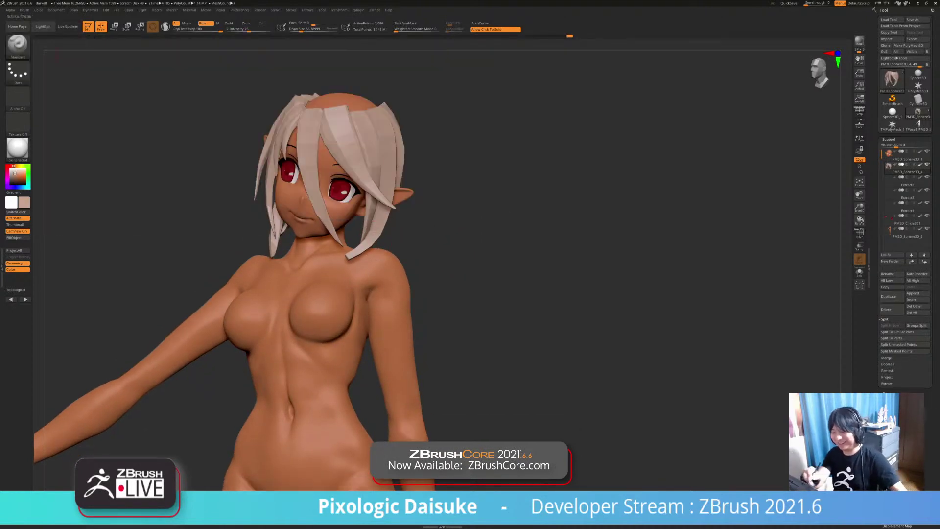
key("b")
key("s")
key("h")
left_click(309, 30)
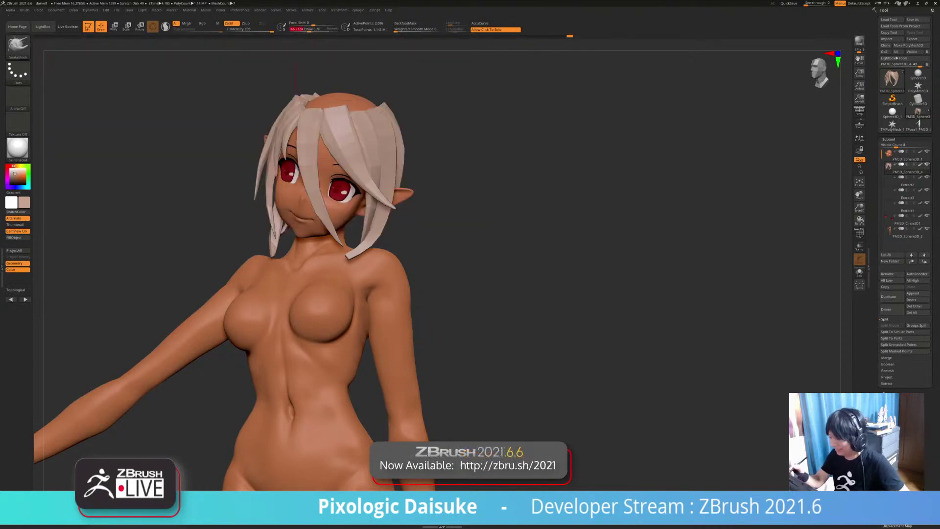
left_click_drag(435, 255, 349, 258)
right_click_drag(348, 284, 318, 294, "ctrl")
right_click_drag(318, 294, 354, 291)
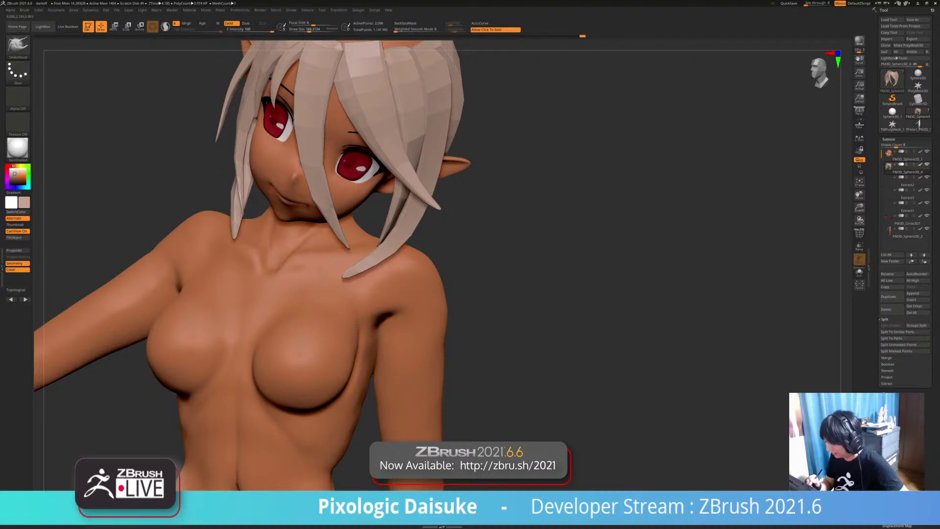
Step: Refine the long right side lock's tip above the collarbone and check it against the left lock
mouse_move(346, 347)
right_mouse_down("ctrl")
mouse_move(367, 296)
mouse_move(325, 292)
mouse_move(399, 299)
mouse_move(297, 308)
right_mouse_up("ctrl")
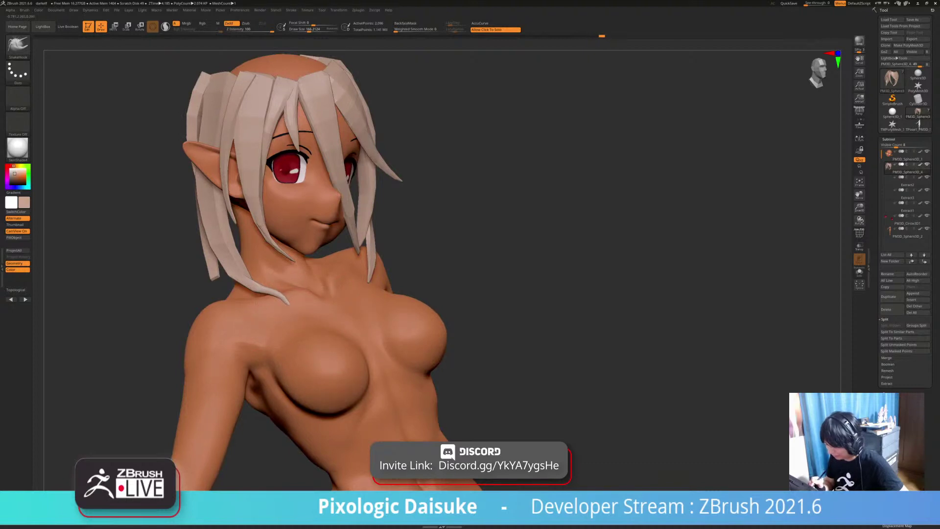
left_click_drag(285, 299, 290, 305)
mouse_move(294, 304)
right_mouse_down()
mouse_move(338, 305)
mouse_move(208, 300)
right_mouse_up()
right_click_drag(208, 299, 220, 355, "ctrl")
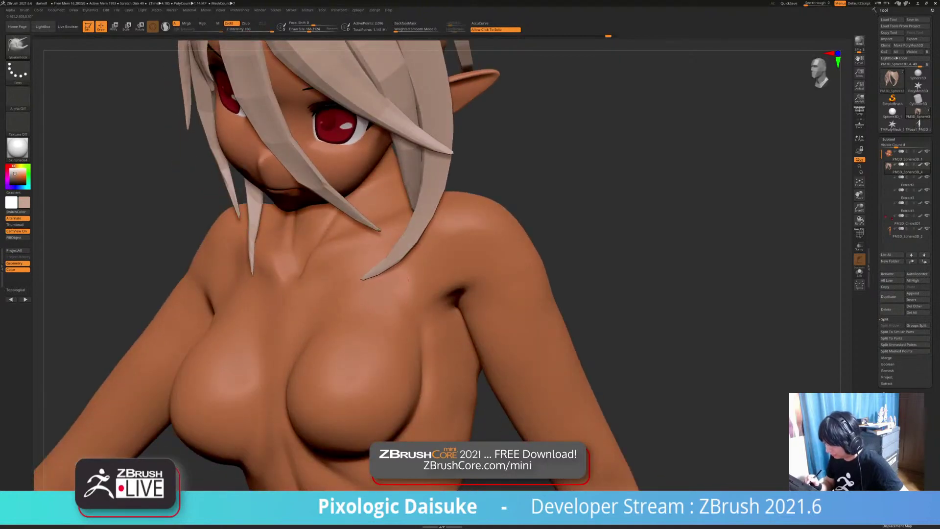
Step: Pull the swept fringe lock's tip outward beside the left ear with SnakeHook, turning on backface masking
left_click_drag(359, 299, 355, 299)
mouse_move(356, 300)
right_mouse_down()
mouse_move(338, 316)
mouse_move(380, 303)
mouse_move(376, 284)
mouse_move(354, 290)
mouse_move(421, 289)
mouse_move(380, 291)
right_mouse_up()
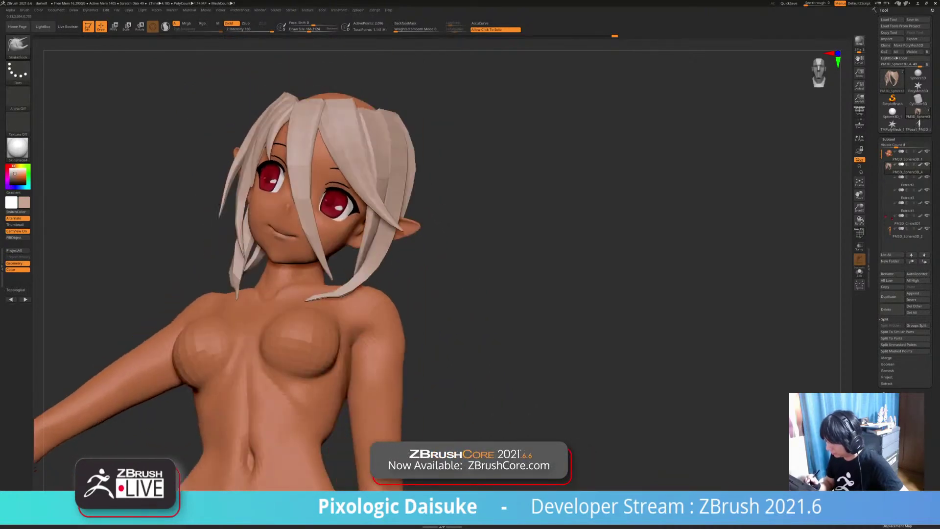
right_click_drag(346, 206, 350, 233)
left_click(405, 24)
mouse_move(391, 206)
right_mouse_down()
mouse_move(375, 176)
mouse_move(346, 159)
mouse_move(343, 143)
mouse_move(370, 142)
right_mouse_up()
left_click_drag(348, 125, 353, 137)
right_click_drag(353, 137, 347, 93, "ctrl")
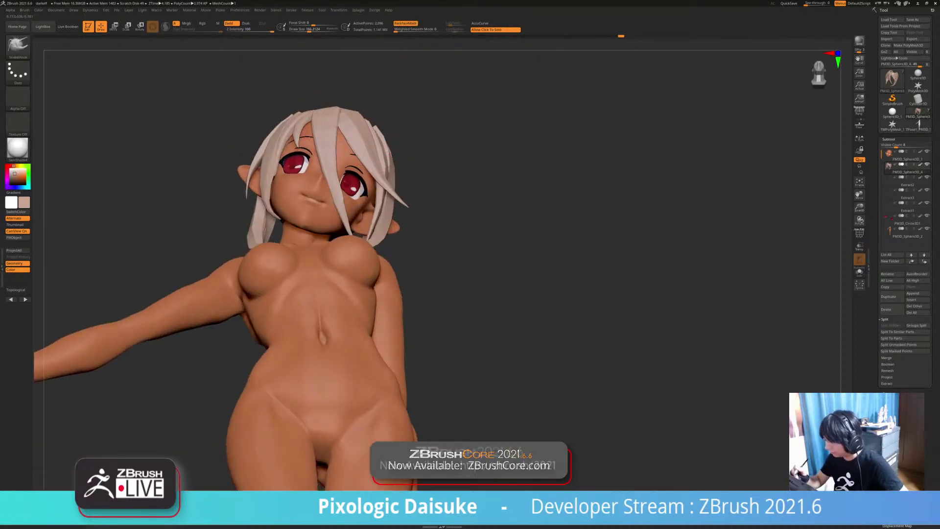
Step: Adjust the fringe strips around the forehead, checking the hair's silhouette from the front and from behind
right_click_drag(294, 115, 297, 109)
left_click_drag(289, 118, 284, 125)
mouse_move(284, 125)
right_mouse_down()
mouse_move(321, 113)
mouse_move(358, 179)
mouse_move(313, 169)
right_mouse_up()
left_click_drag(338, 161, 343, 171)
mouse_move(342, 172)
right_mouse_down()
mouse_move(315, 172)
mouse_move(340, 164)
mouse_move(375, 179)
right_mouse_up()
mouse_move(293, 176)
right_mouse_down()
mouse_move(338, 179)
mouse_move(323, 176)
mouse_move(334, 180)
mouse_move(318, 124)
mouse_move(381, 122)
mouse_move(409, 108)
right_mouse_up()
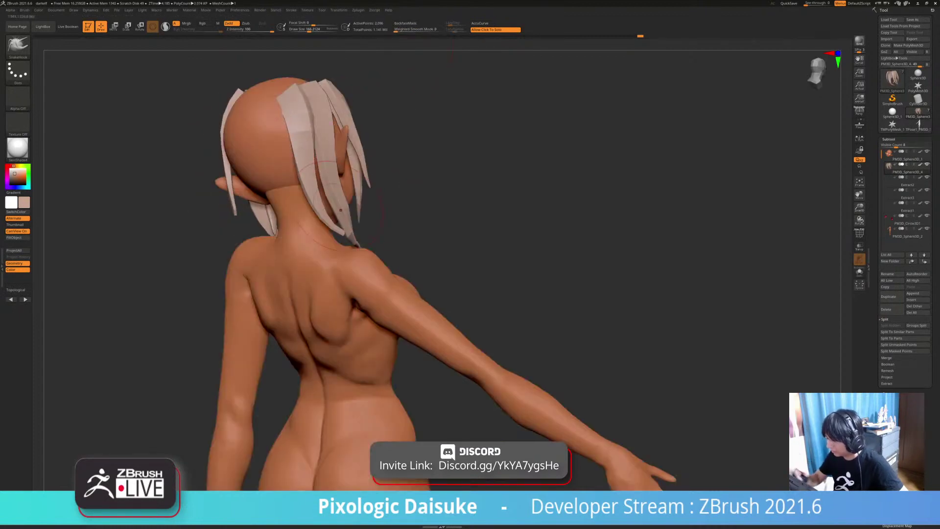
right_click_drag(340, 210, 346, 268)
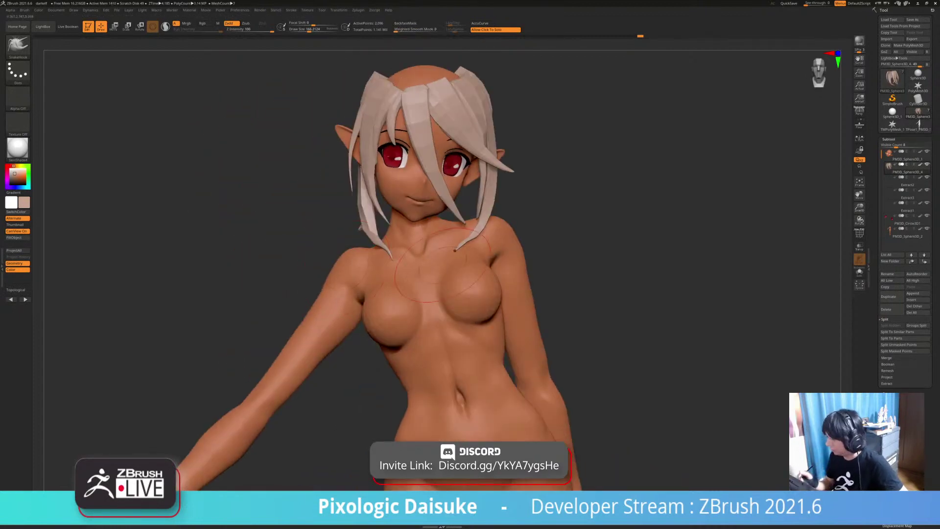
Step: Make a slight correction to the fringe and left side locks, comparing them from several front angles
right_click_drag(455, 250, 360, 255, "alt")
mouse_move(360, 254)
right_mouse_down()
mouse_move(343, 254)
mouse_move(377, 252)
mouse_move(350, 257)
mouse_move(365, 250)
mouse_move(352, 284)
mouse_move(337, 266)
right_mouse_up()
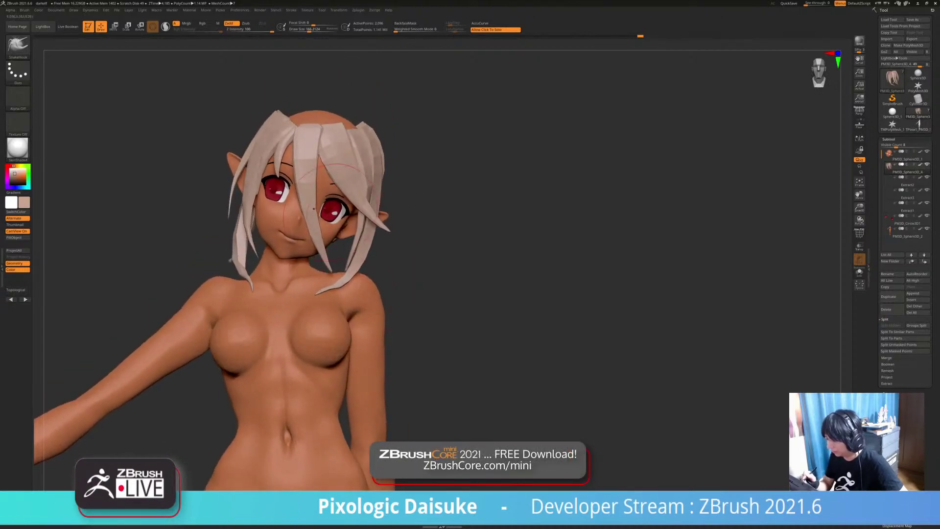
right_click_drag(314, 208, 312, 243, "alt")
mouse_move(314, 164)
right_mouse_down()
mouse_move(318, 212)
mouse_move(306, 178)
mouse_move(320, 167)
mouse_move(303, 147)
mouse_move(324, 153)
right_mouse_up()
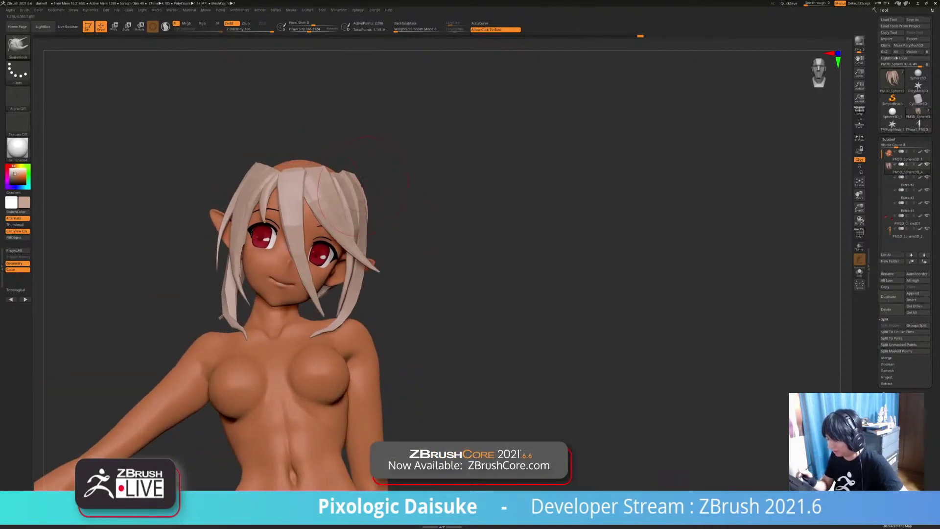
right_click_drag(363, 181, 364, 127, "alt")
mouse_move(365, 127)
right_mouse_down()
mouse_move(342, 129)
mouse_move(366, 126)
mouse_move(362, 234)
mouse_move(348, 216)
mouse_move(356, 153)
mouse_move(354, 179)
mouse_move(351, 159)
right_mouse_up()
right_click_drag(348, 196, 325, 198)
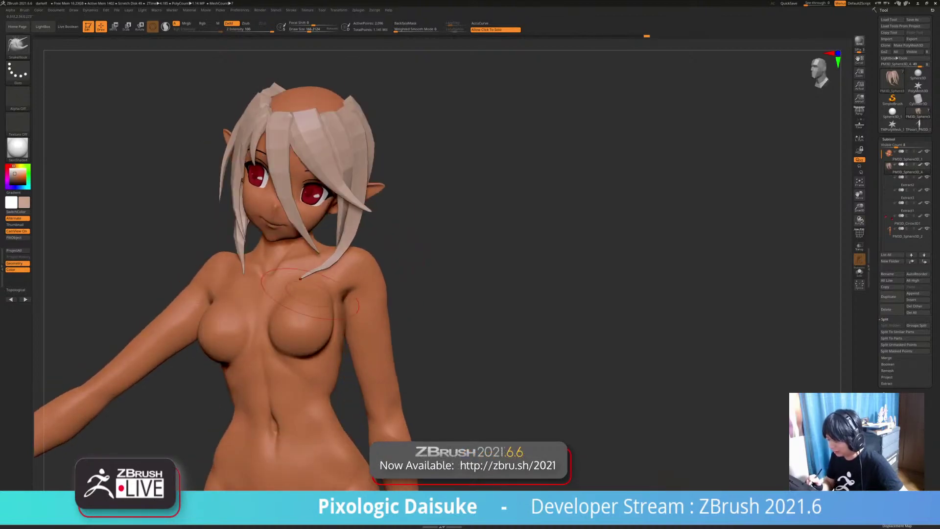
right_click_drag(300, 278, 421, 277)
Step: Turn on backface masking and examine the back strips and bare scalp from behind and above
left_click(405, 23)
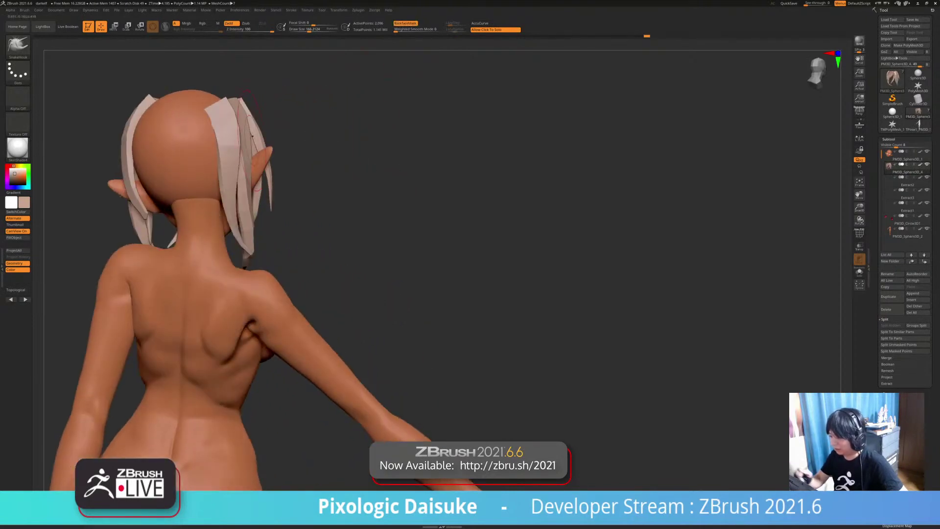
right_click_drag(365, 196, 328, 264)
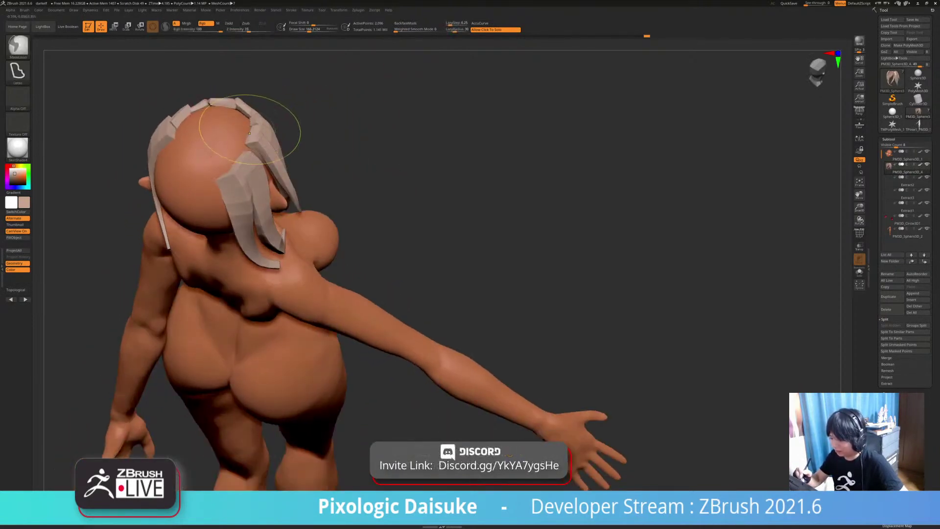
right_click_drag(360, 191, 308, 184)
right_click_drag(241, 120, 274, 66)
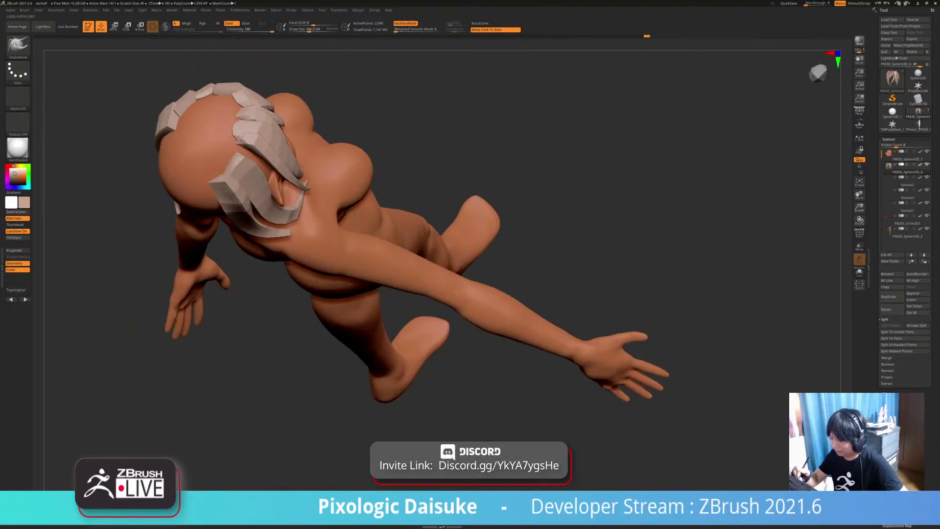
key("ctrl")
mouse_move(320, 219)
right_mouse_down()
mouse_move(337, 155)
mouse_move(379, 171)
right_mouse_up()
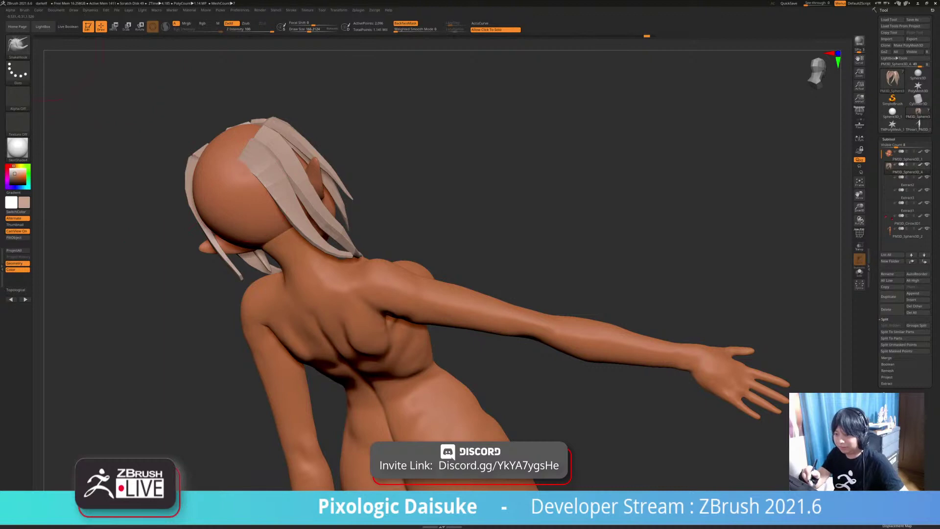
Step: Insert a hair strip from above the left ear down behind it to the shoulder, using the hair insert brush at draw size about 52
key("b")
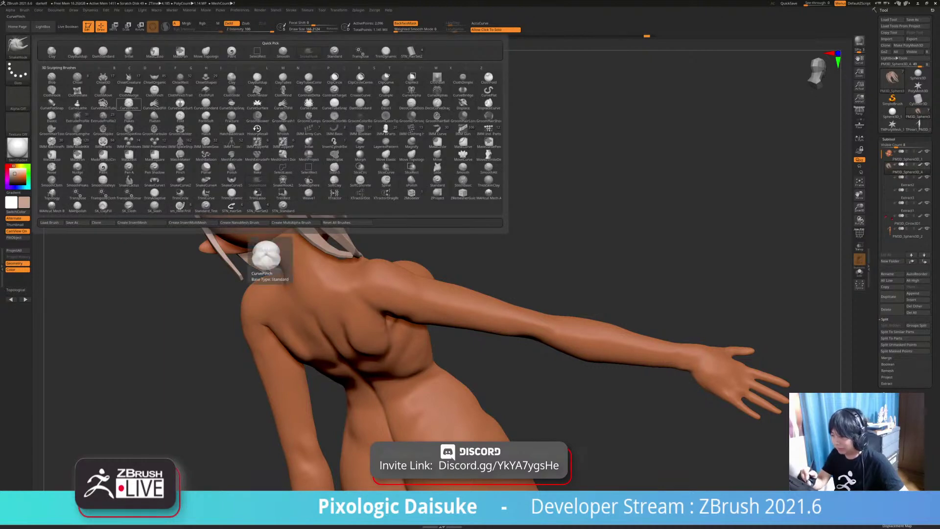
left_click(257, 207)
left_click_drag(309, 30, 306, 31)
mouse_move(323, 215)
right_mouse_down()
mouse_move(323, 174)
mouse_move(367, 172)
mouse_move(338, 171)
right_mouse_up()
right_click_drag(240, 147, 326, 98)
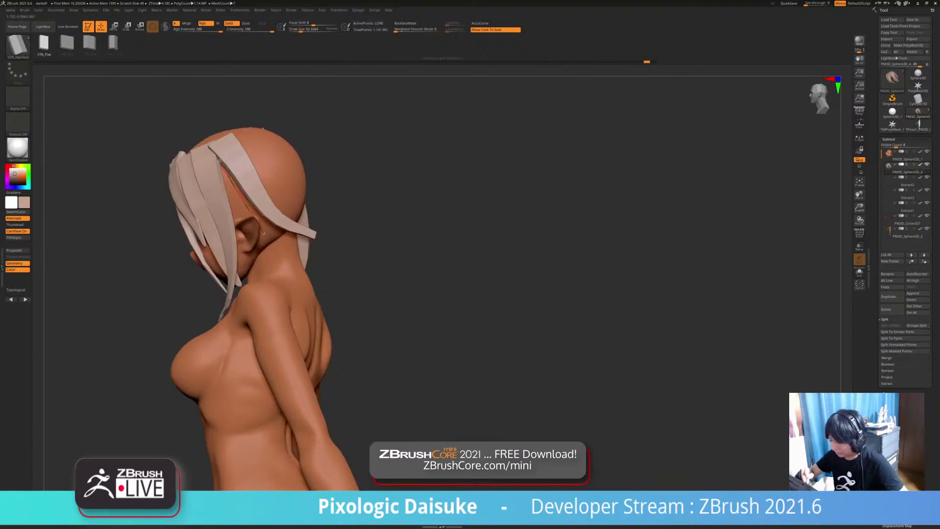
right_click_drag(262, 231, 221, 206)
key("ctrl+z")
left_click(240, 269)
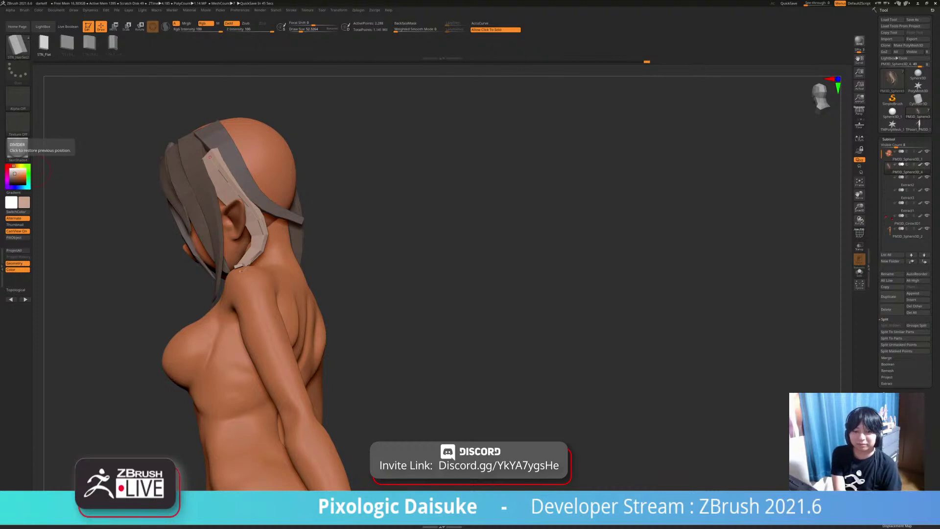
Step: Adjust the new strip's curve so it wraps behind the left ear and ends at the shoulder
left_click_drag(39, 171, 128, 174)
left_click_drag(303, 196, 309, 249)
left_click_drag(248, 268, 249, 272)
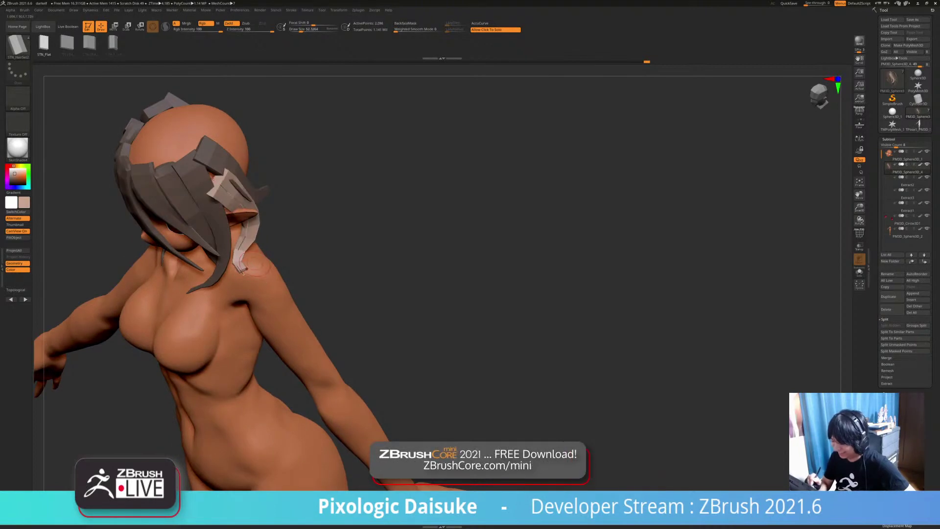
left_click_drag(332, 274, 279, 223)
left_click_drag(188, 168, 169, 152)
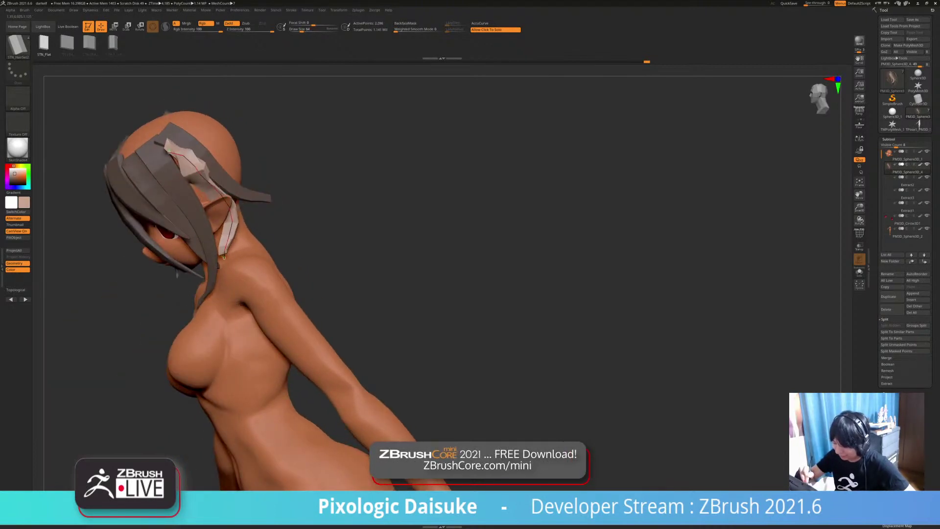
left_click_drag(224, 257, 244, 264)
left_click_drag(293, 245, 286, 274)
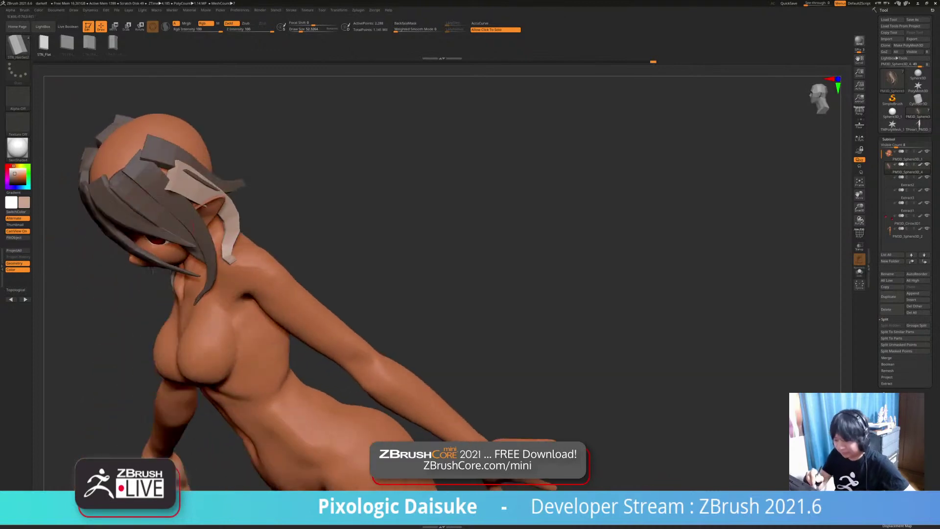
Step: Shape the new strip into a tapered lock behind the left ear using SnakeHook at draw size about 107 and smoothing
key("b")
key("s")
key("h")
left_click_drag(314, 211, 319, 260)
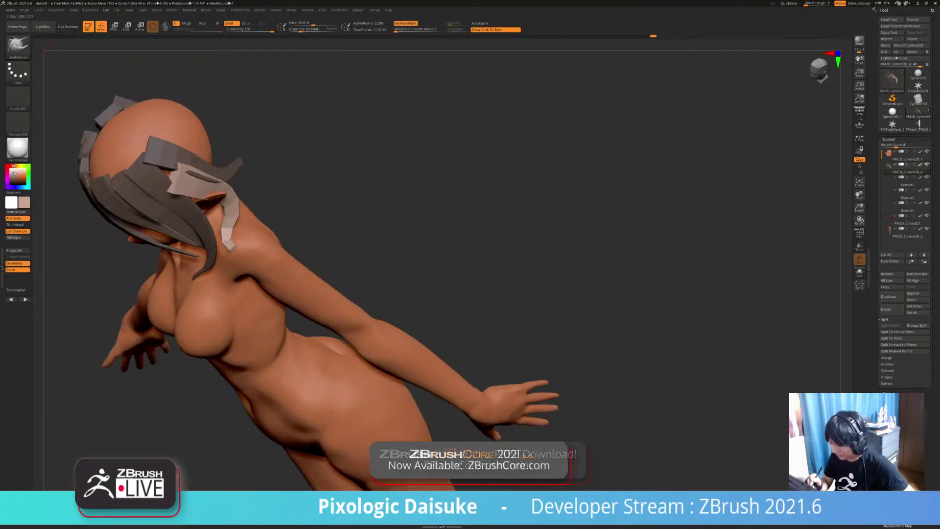
mouse_move(289, 215)
left_mouse_down()
mouse_move(290, 240)
mouse_move(334, 194)
mouse_move(339, 166)
mouse_move(338, 198)
left_mouse_up()
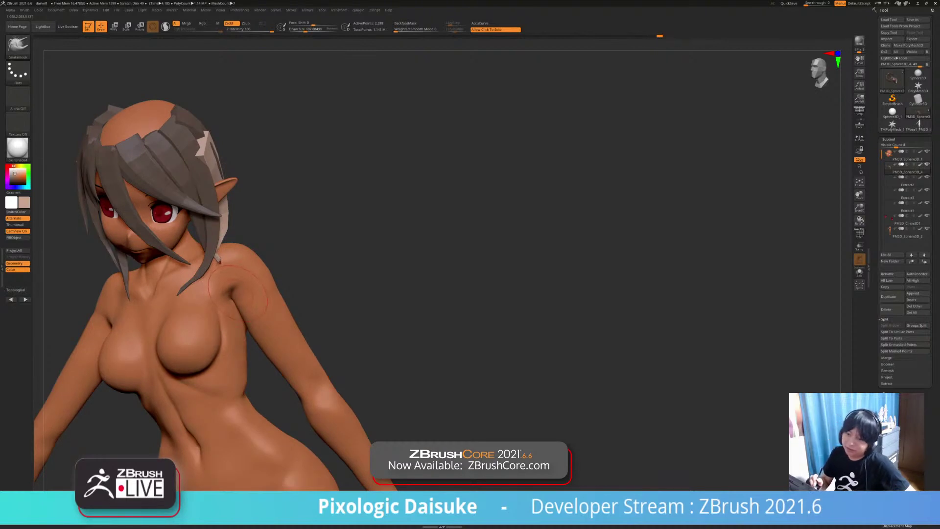
mouse_move(391, 235)
left_mouse_down()
mouse_move(249, 237)
mouse_move(264, 220)
mouse_move(241, 229)
mouse_move(263, 205)
mouse_move(248, 182)
left_mouse_up()
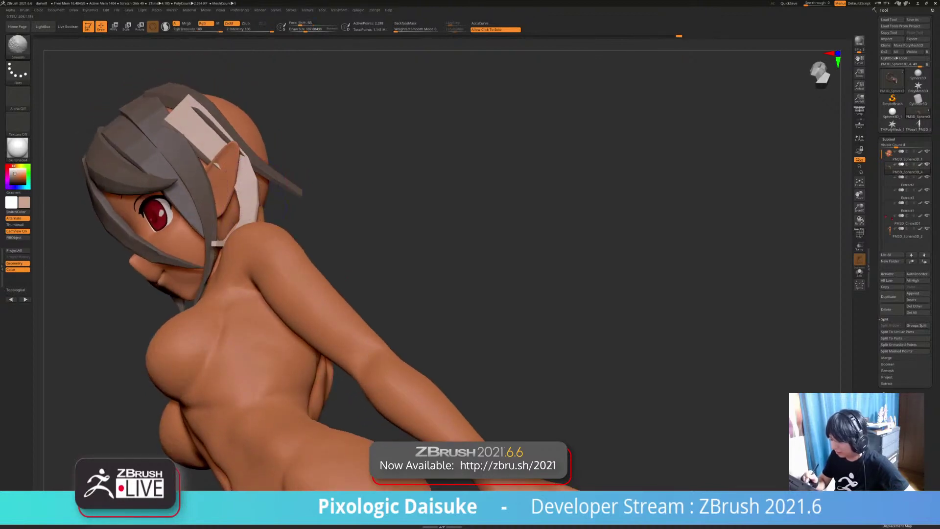
left_click_drag(240, 230, 237, 250)
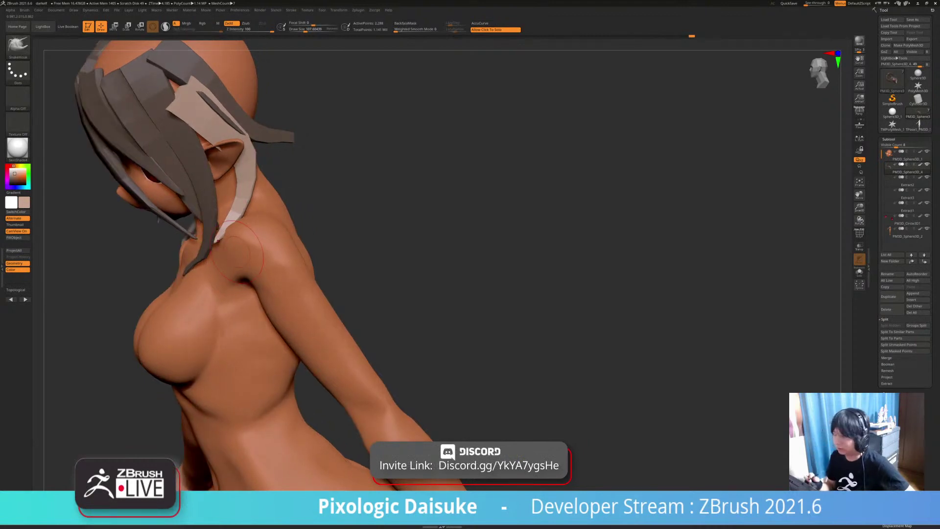
mouse_move(238, 250)
left_mouse_down()
mouse_move(255, 283)
mouse_move(229, 250)
mouse_move(233, 192)
mouse_move(210, 168)
left_mouse_up()
Step: Clear the mask on the hair and check the new left lock from the front and side
mouse_move(209, 167)
right_mouse_down()
mouse_move(274, 164)
mouse_move(199, 147)
mouse_move(215, 146)
right_mouse_up()
right_click_drag(181, 117, 373, 227)
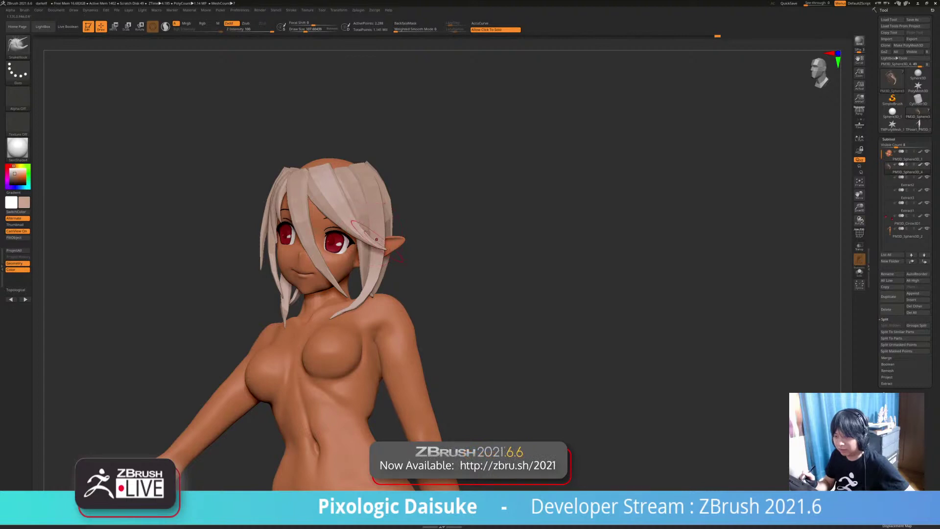
right_click_drag(376, 239, 362, 269)
right_click_drag(361, 270, 328, 231)
Step: Isolate the strip at the back of the head, restore all the hair and body, and view the right side
left_click_drag(306, 29, 311, 30)
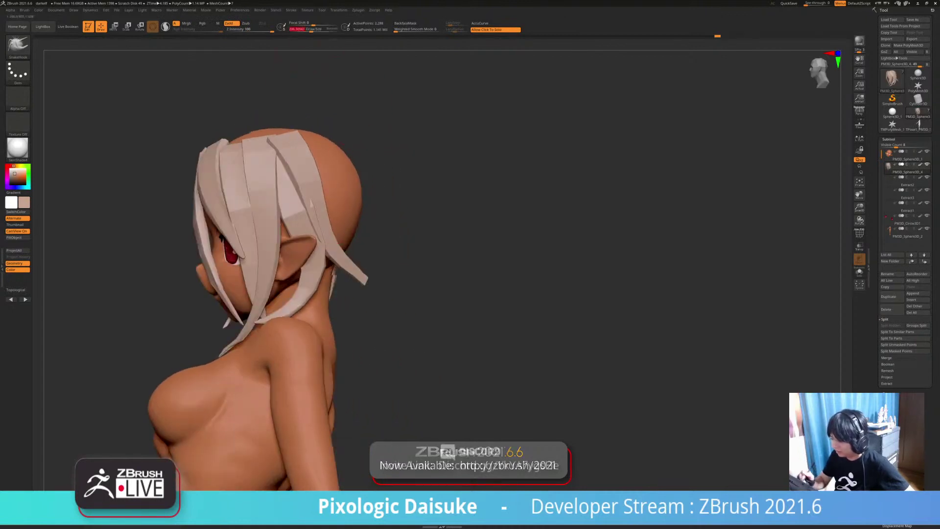
right_click_drag(306, 252, 348, 267)
left_click(332, 259, "ctrl+shift")
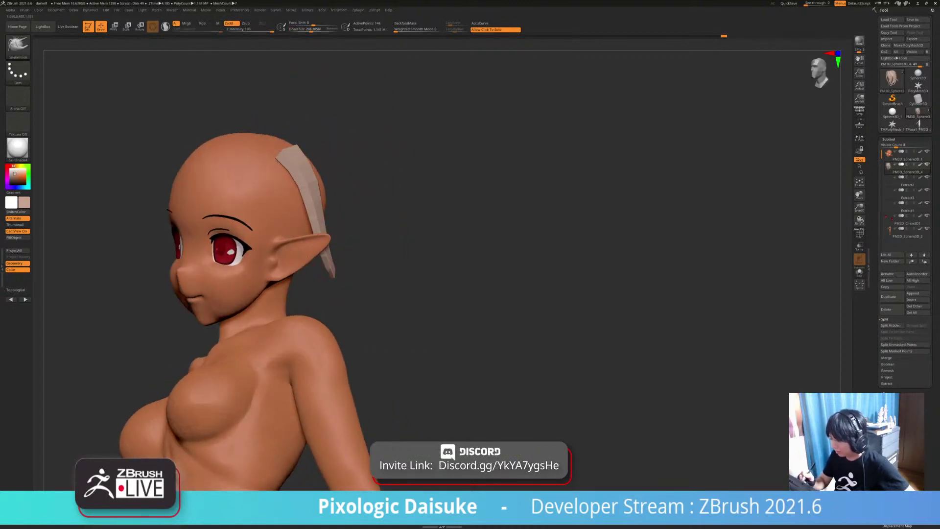
left_click(361, 263)
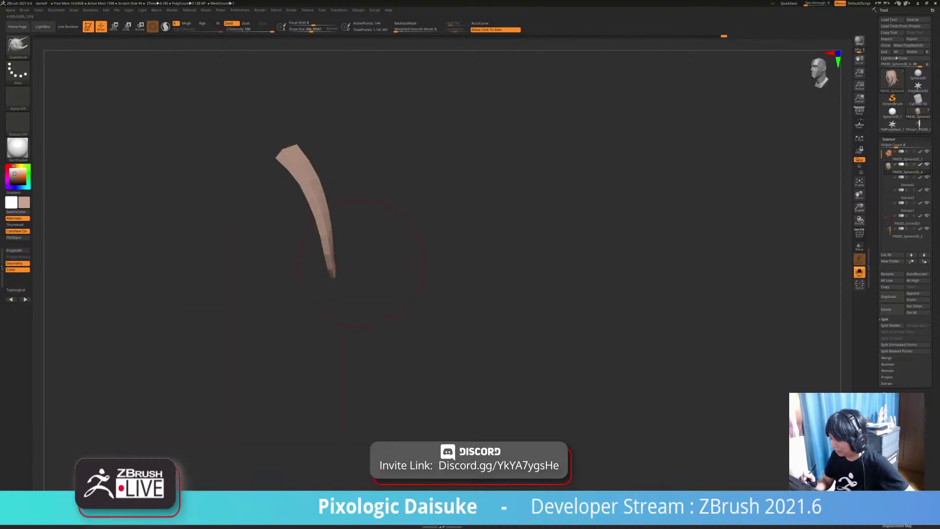
left_click(380, 252, "ctrl+shift")
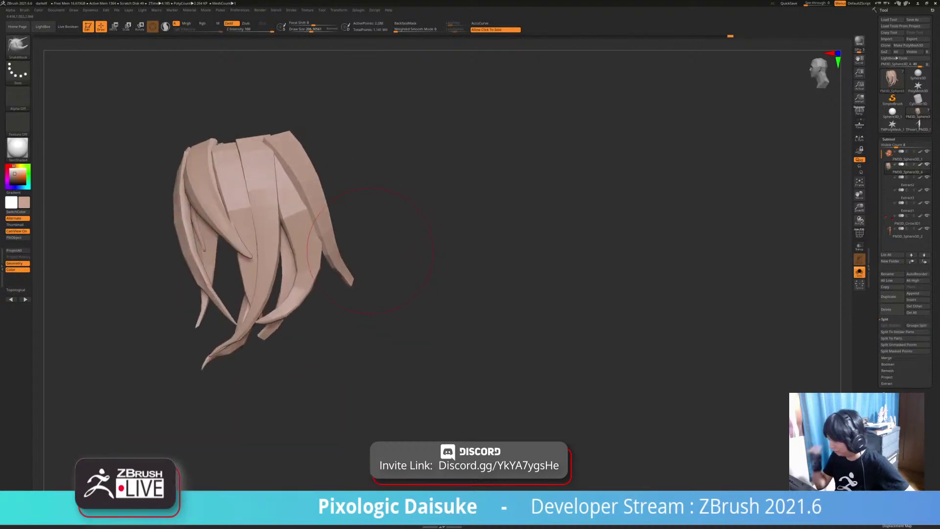
left_click(371, 250)
right_click_drag(370, 250, 465, 254)
right_click_drag(466, 255, 465, 228, "ctrl")
mouse_move(230, 280)
right_mouse_down()
mouse_move(333, 284)
mouse_move(294, 286)
right_mouse_up()
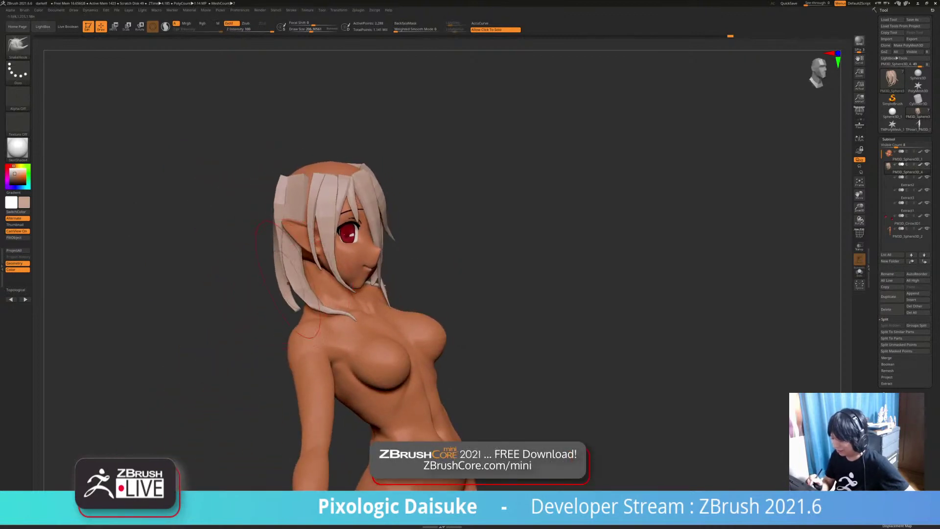
Step: Curve the right back lock's lower end forward onto the shoulder using the Move Topological brush at draw size 112
left_click(17, 45)
key("m")
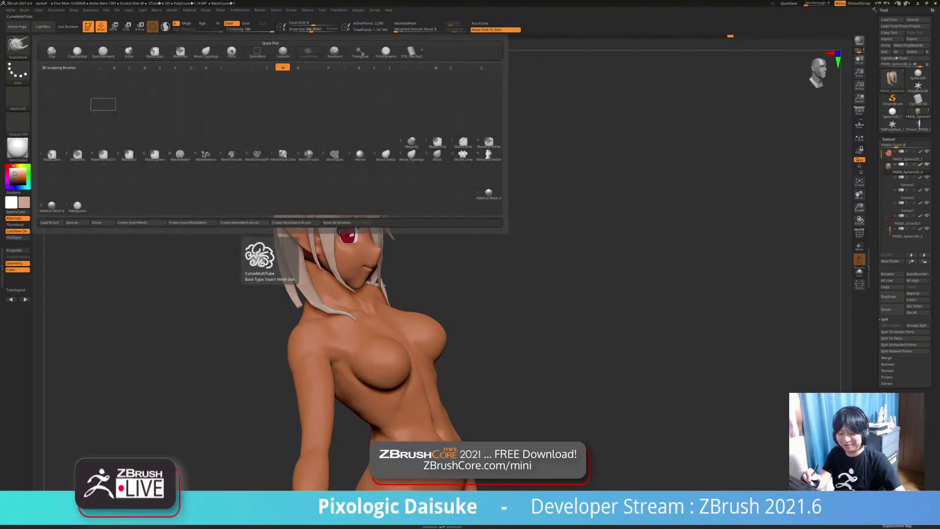
key("t")
mouse_move(291, 277)
right_mouse_down()
mouse_move(327, 279)
mouse_move(286, 290)
mouse_move(259, 321)
mouse_move(289, 327)
right_mouse_up()
key("ctrl+z")
left_click(306, 29)
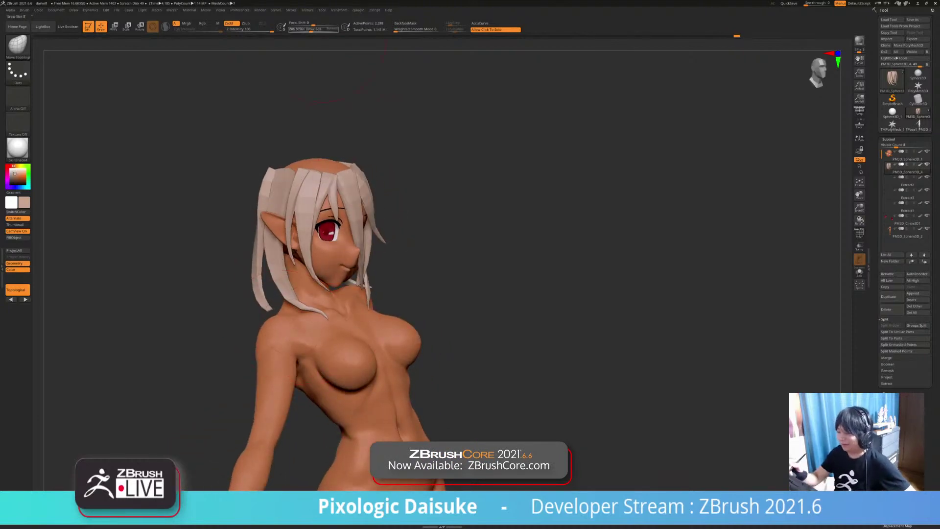
right_click_drag(245, 299, 279, 303)
mouse_move(279, 303)
right_mouse_down("ctrl")
mouse_move(269, 326)
mouse_move(245, 309)
right_mouse_up("ctrl")
left_click_drag(269, 309, 277, 314, "shift")
mouse_move(256, 322)
right_mouse_down("ctrl")
mouse_move(256, 308)
mouse_move(267, 305)
mouse_move(251, 296)
mouse_move(269, 300)
mouse_move(282, 323)
right_mouse_up("ctrl")
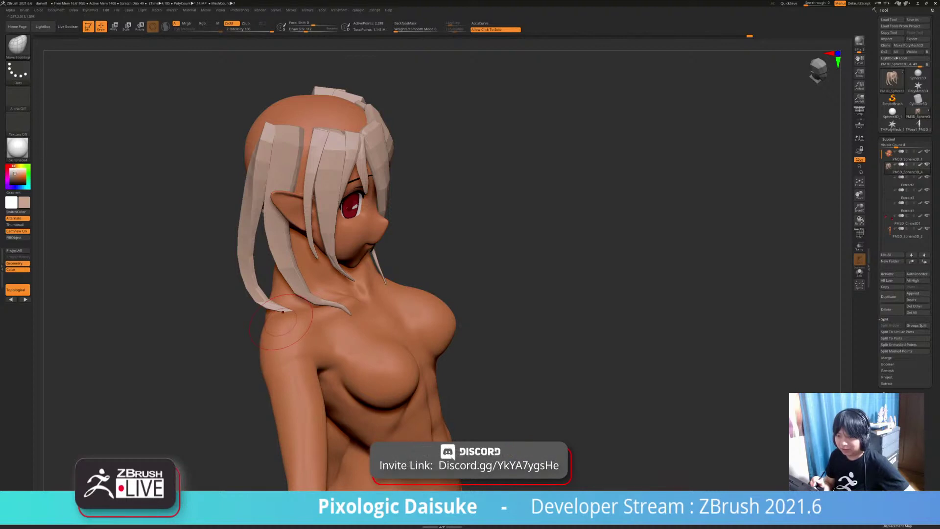
right_click_drag(281, 326, 320, 293)
Step: Check the reshaped right back lock from the front and from behind
right_click_drag(321, 294, 261, 296)
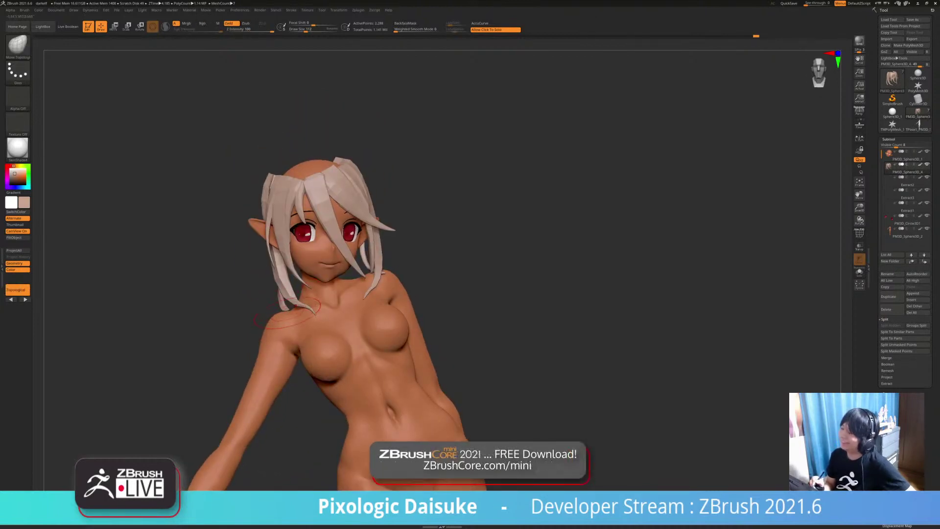
right_click_drag(289, 310, 351, 305)
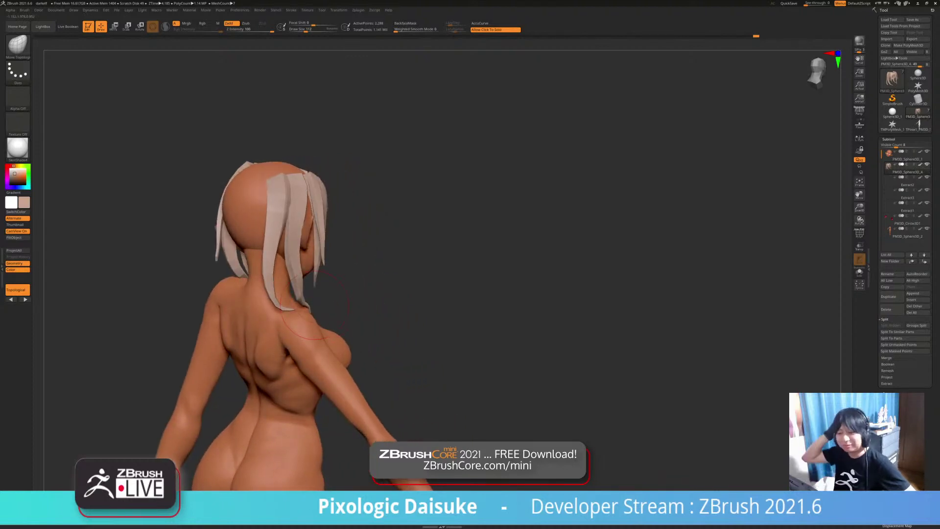
mouse_move(314, 305)
right_mouse_down()
mouse_move(314, 321)
mouse_move(299, 306)
mouse_move(309, 294)
right_mouse_up()
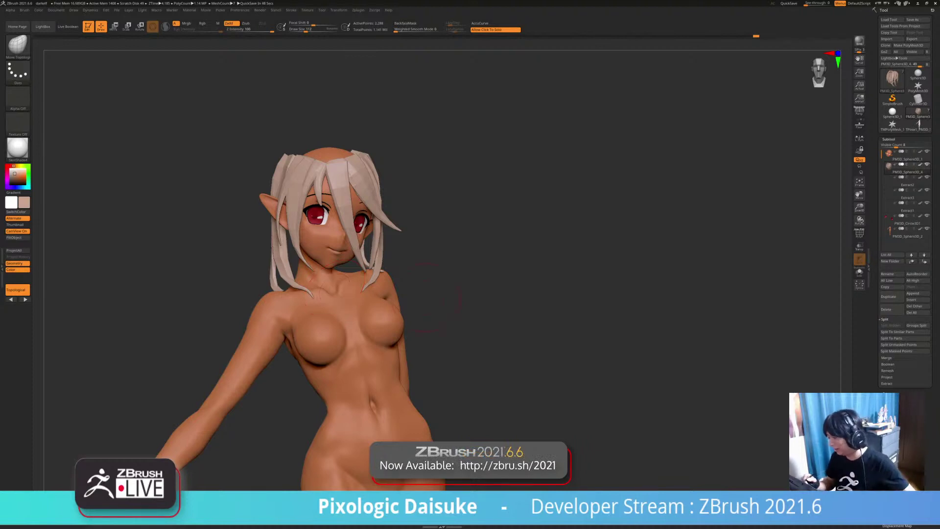
Step: Change the display material to MatCap Gray
right_click_drag(362, 292, 367, 264)
right_click_drag(367, 264, 406, 313, "ctrl")
left_click(17, 147)
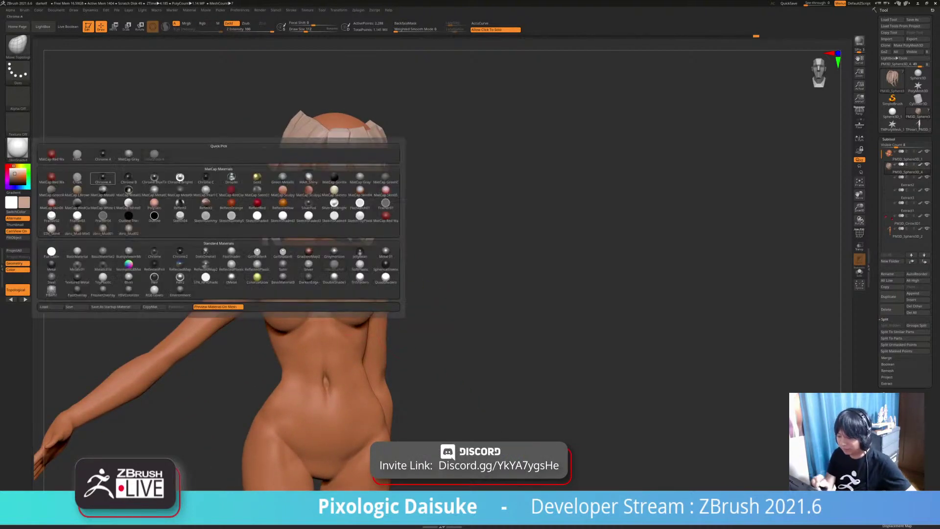
left_click(128, 155)
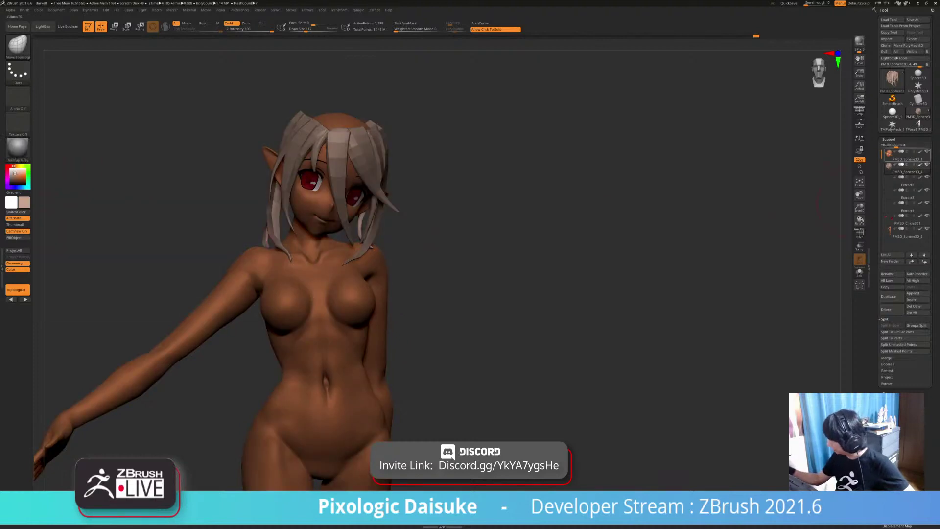
Step: Hide the polypaint on all subtools, set the main color to white, and check the gray figure from behind and in front
left_click(921, 152, "shift")
right_click_drag(392, 274, 612, 269)
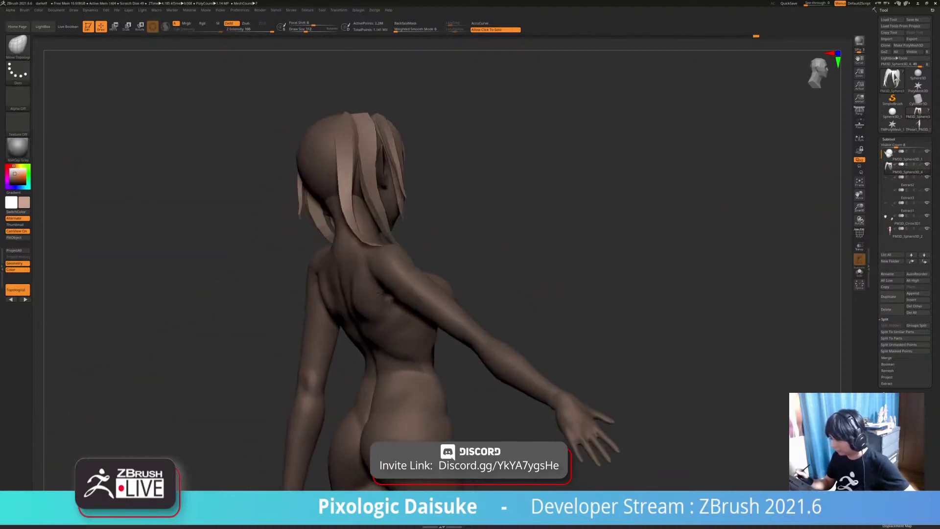
right_click_drag(441, 279, 493, 300)
left_click_drag(15, 175, 10, 169)
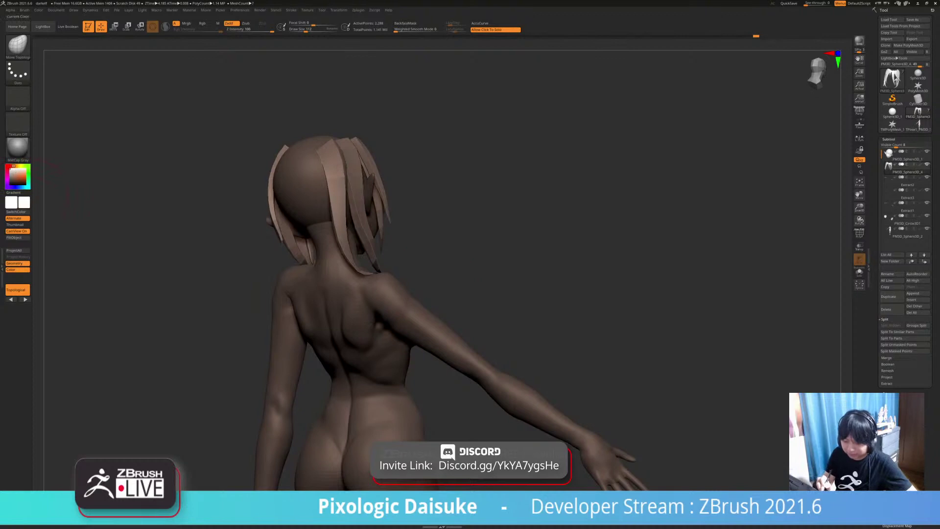
right_click_drag(483, 272, 456, 261, "alt")
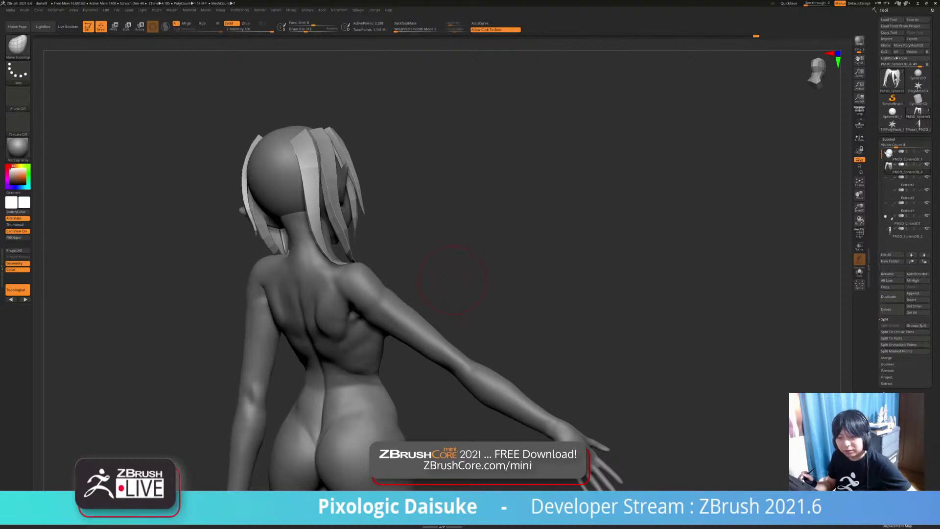
left_click_drag(453, 280, 343, 274)
mouse_move(414, 254)
left_mouse_down()
mouse_move(355, 251)
mouse_move(385, 252)
left_mouse_up()
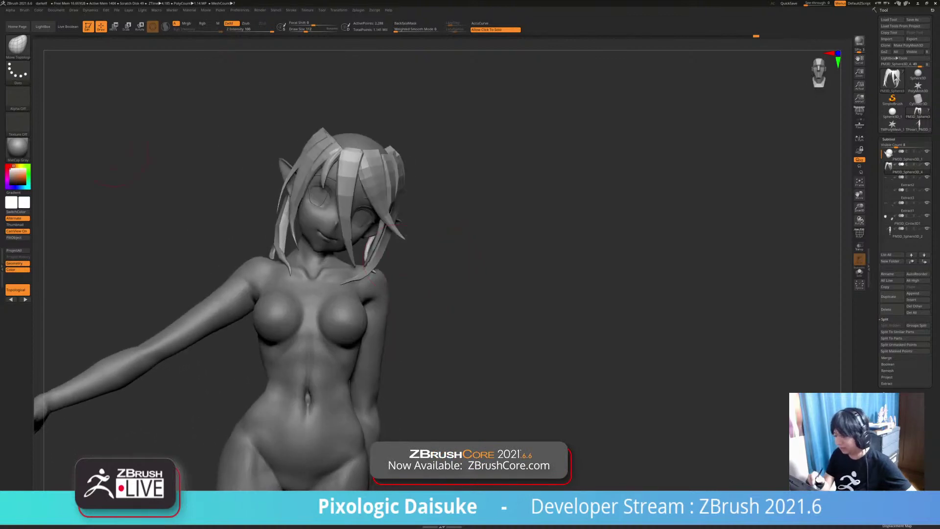
Step: Insert a flat hair strip from the crown down the back of the head to the upper back with the hair insert brush
left_click(18, 46)
left_click(411, 52)
mouse_move(484, 266)
left_mouse_down()
mouse_move(386, 259)
mouse_move(416, 265)
left_mouse_up()
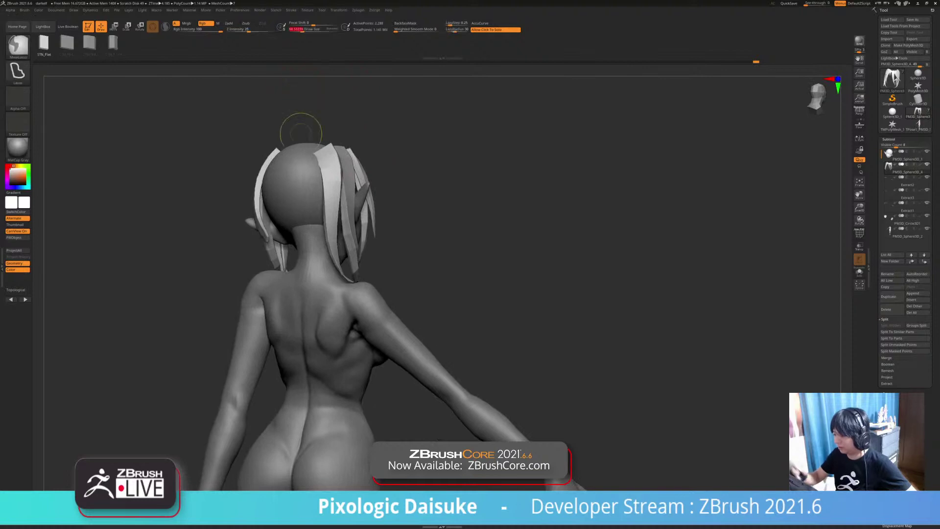
right_click_drag(300, 130, 294, 164, "ctrl")
mouse_move(294, 164)
right_mouse_down()
mouse_move(307, 157)
mouse_move(318, 170)
right_mouse_up()
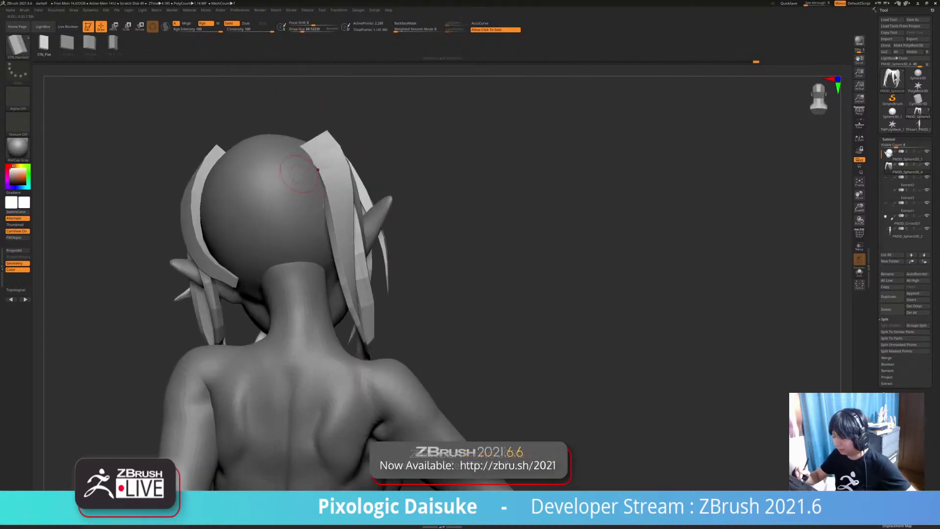
left_click_drag(314, 344, 321, 355)
key("ctrl+z")
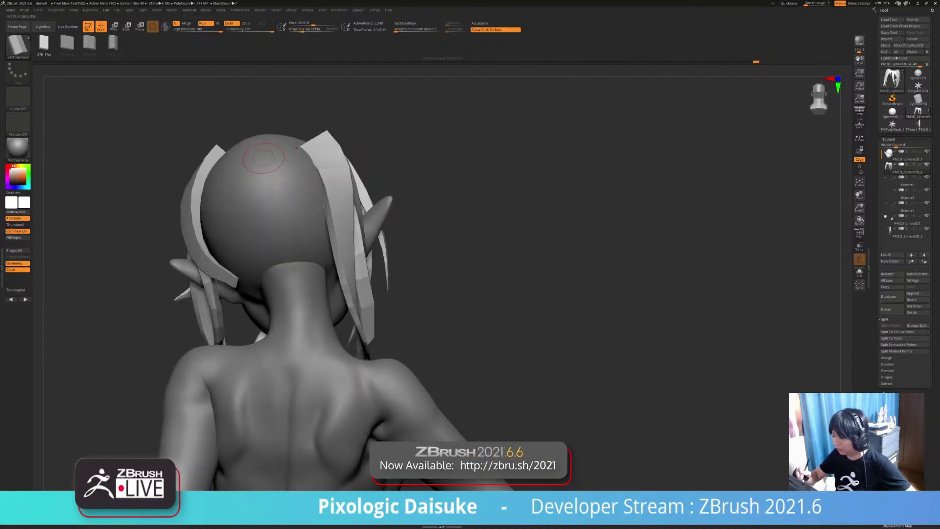
left_click_drag(290, 312, 327, 377)
mouse_move(333, 362)
right_mouse_down()
mouse_move(288, 358)
mouse_move(336, 354)
mouse_move(294, 328)
mouse_move(368, 352)
right_mouse_up()
left_click(342, 359)
left_click(349, 363)
Step: Shape the new back strip along the skull and neck with the SnakeHook brush, drawing its lower end out to a point
key("b")
left_click(308, 52)
right_click_drag(279, 338, 269, 308, "ctrl")
right_click_drag(269, 308, 295, 303)
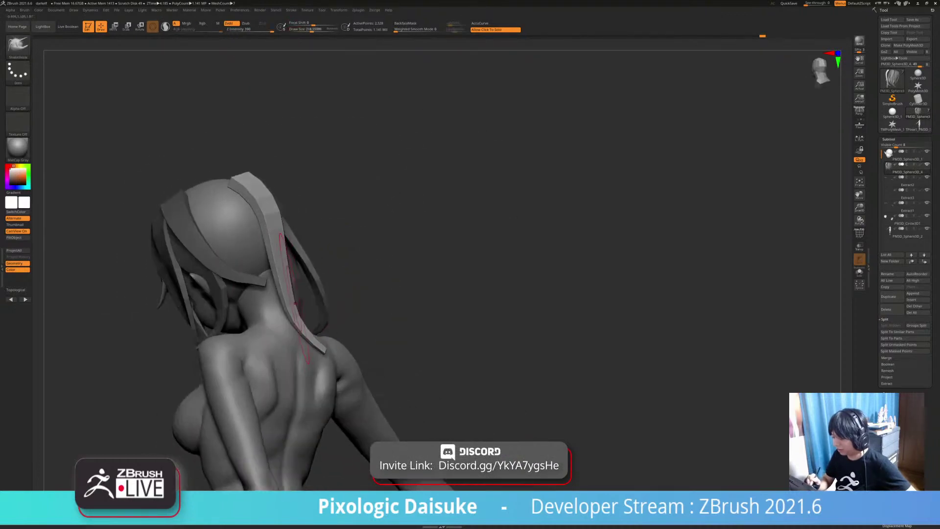
right_click_drag(259, 241, 280, 245)
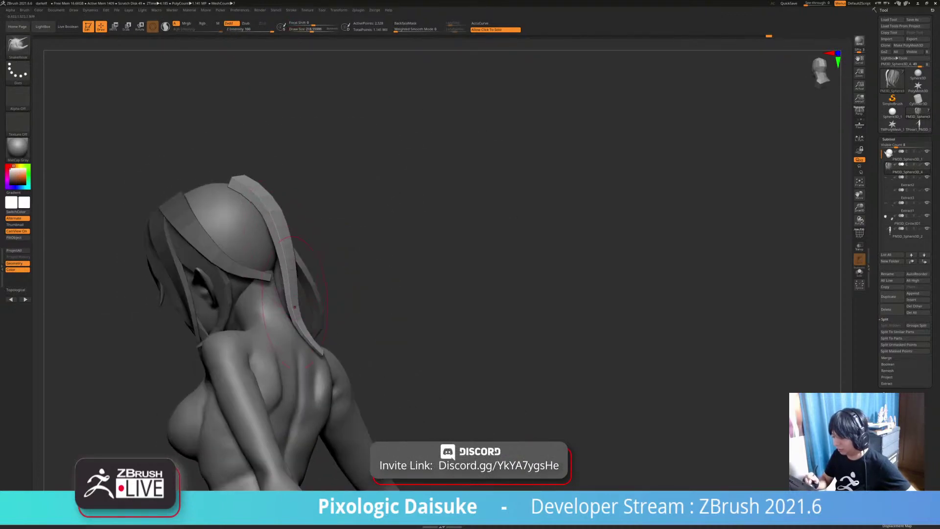
right_click_drag(294, 307, 316, 310)
mouse_move(348, 343)
right_mouse_down()
mouse_move(312, 351)
mouse_move(297, 368)
right_mouse_up()
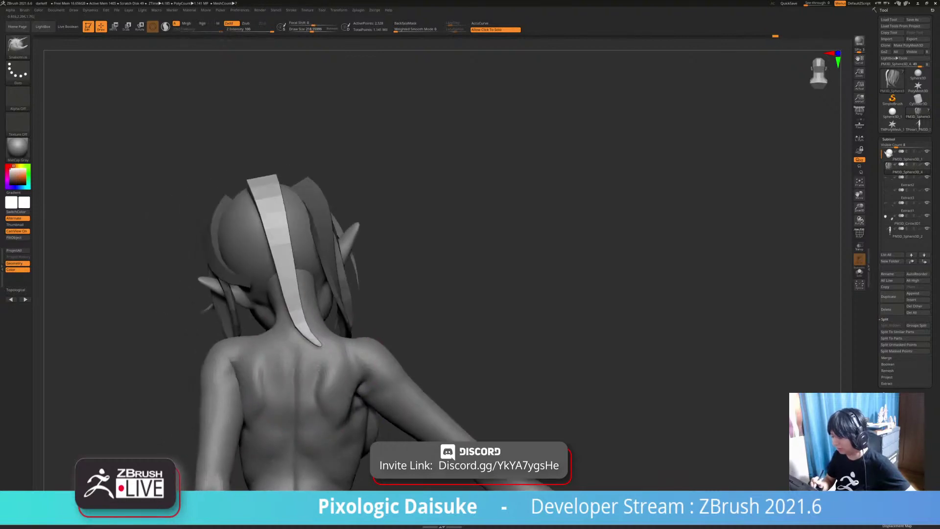
left_click_drag(319, 346, 320, 357)
mouse_move(319, 356)
right_mouse_down()
mouse_move(343, 363)
mouse_move(321, 338)
mouse_move(274, 318)
mouse_move(313, 299)
mouse_move(306, 284)
right_mouse_up()
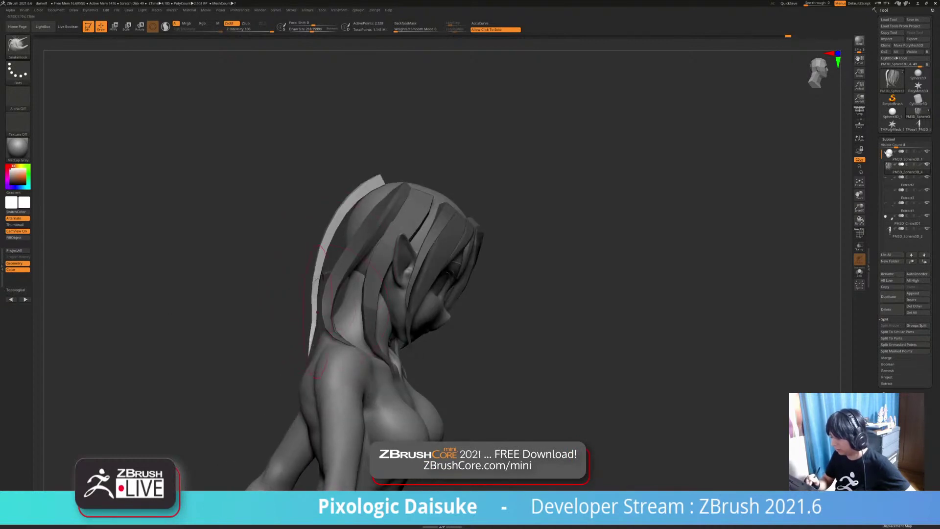
Step: Pull the upper part of the new back strip outward from the skull to give it a rounder arc
mouse_move(254, 313)
right_mouse_down()
mouse_move(314, 311)
mouse_move(294, 360)
mouse_move(298, 345)
mouse_move(319, 352)
mouse_move(309, 352)
mouse_move(357, 331)
right_mouse_up()
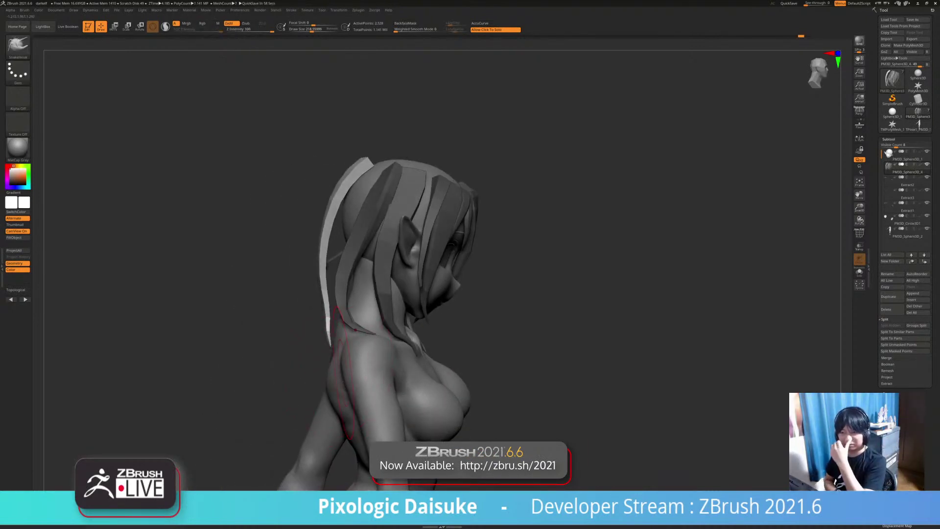
right_click_drag(393, 340, 472, 337)
mouse_move(260, 335)
right_mouse_down("ctrl")
mouse_move(261, 361)
mouse_move(321, 365)
mouse_move(319, 342)
mouse_move(302, 340)
right_mouse_up("ctrl")
right_click_drag(359, 370, 419, 346)
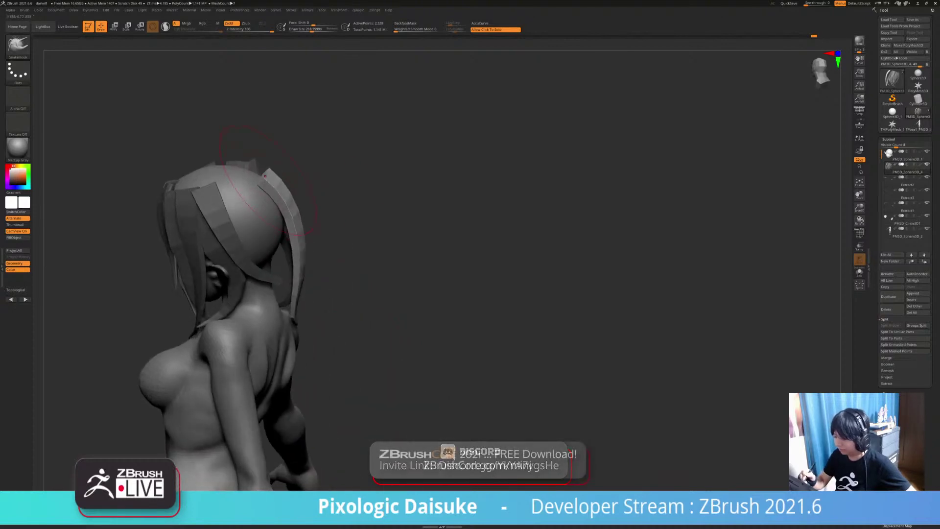
left_click_drag(265, 182, 272, 175)
mouse_move(294, 170)
right_mouse_down()
mouse_move(261, 167)
mouse_move(281, 166)
right_mouse_up()
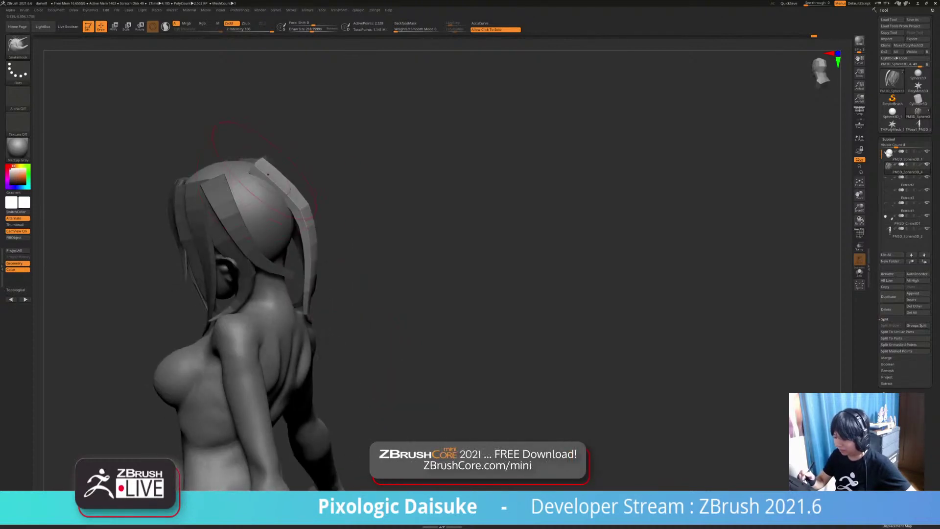
left_click_drag(275, 180, 281, 174)
right_click_drag(353, 343, 323, 309)
left_click_drag(277, 188, 290, 179)
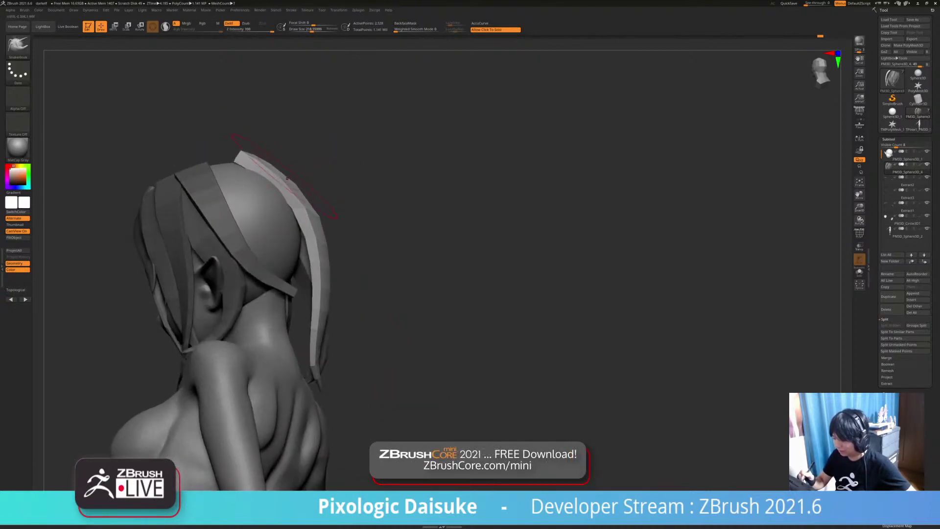
right_click_drag(343, 294, 338, 314)
left_click_drag(286, 183, 289, 179)
Step: Even out the back strip's curve along its length in side view, and clear the mask from the other strips
right_click_drag(352, 274, 156, 262)
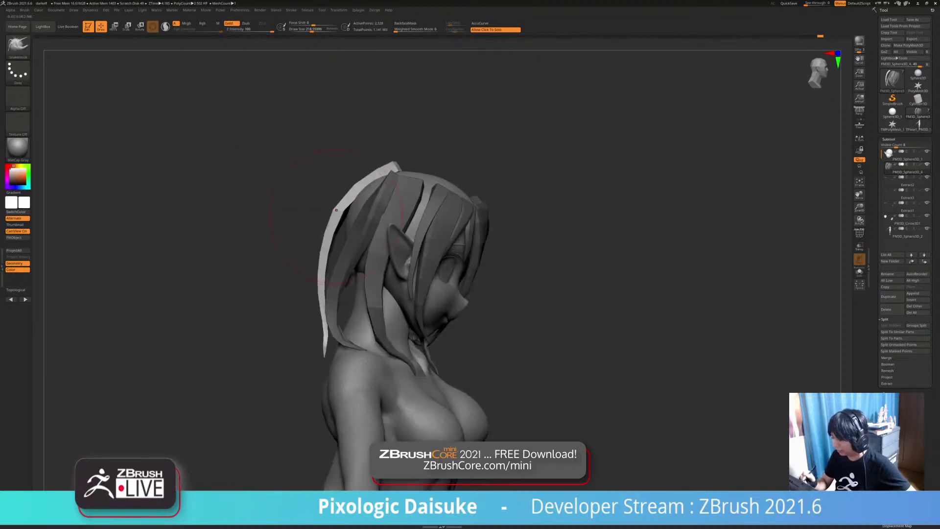
left_click_drag(329, 200, 334, 206)
left_click_drag(323, 253, 332, 250)
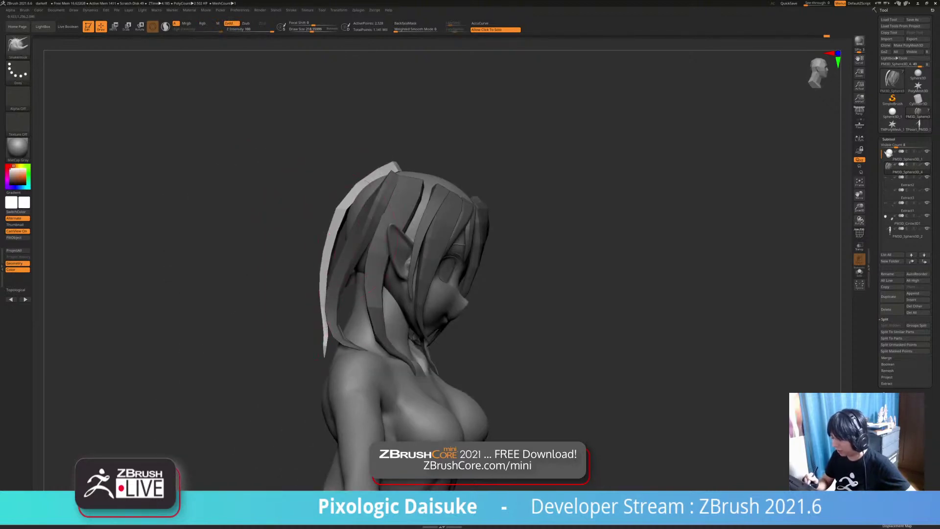
left_click_drag(326, 293, 330, 292)
right_click_drag(235, 291, 275, 312)
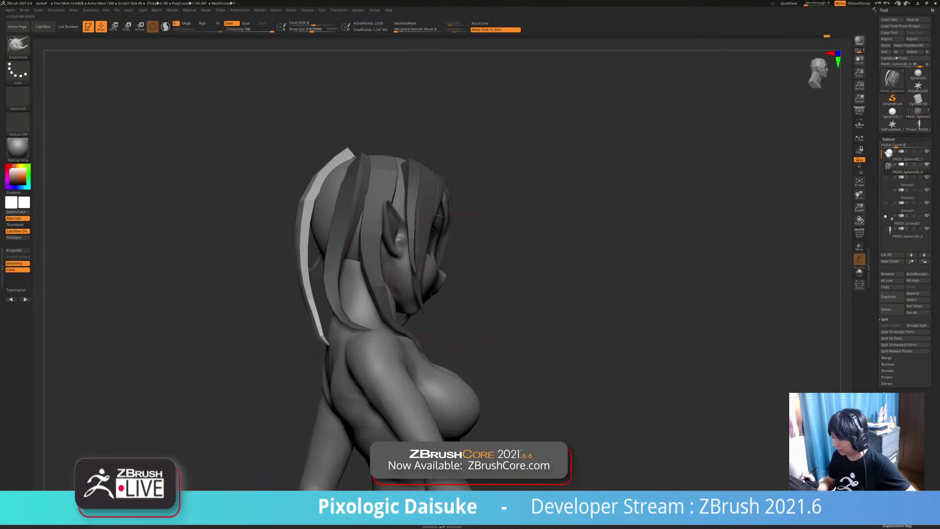
left_click_drag(498, 275, 512, 289, "ctrl")
mouse_move(509, 290)
right_mouse_down()
mouse_move(409, 295)
mouse_move(457, 298)
mouse_move(430, 235)
right_mouse_up()
Step: Insert a narrow hair strip between the two back locks, from the crown to the shoulder, with the hair insert brush
left_click(17, 45)
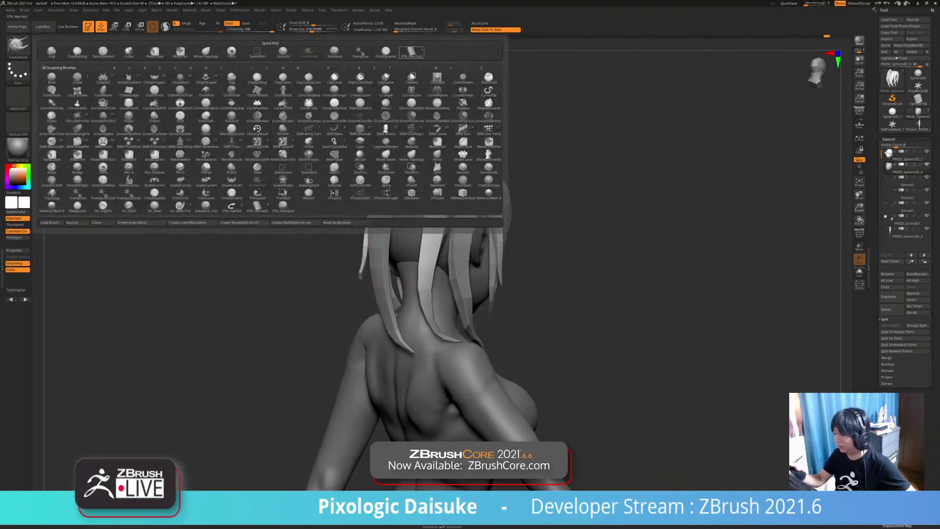
left_click(411, 51)
right_click_drag(305, 78, 385, 166)
mouse_move(371, 236)
left_mouse_down()
mouse_move(374, 296)
mouse_move(389, 344)
left_mouse_up()
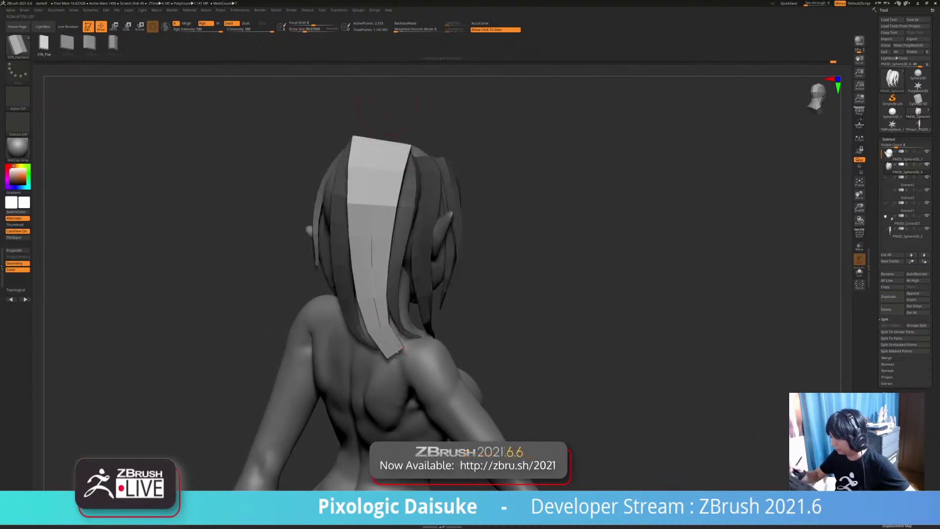
key("ctrl+z")
left_click(301, 31)
left_click_drag(301, 30, 300, 31)
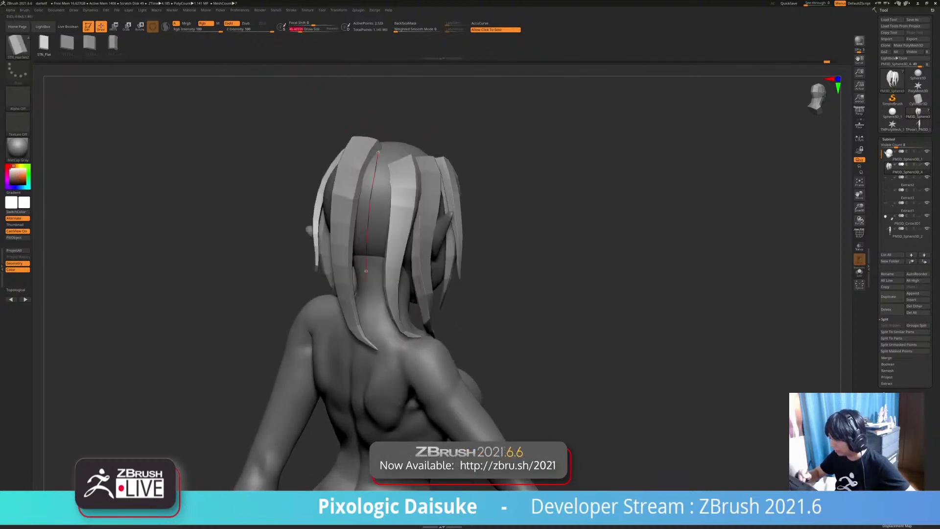
left_click_drag(366, 271, 394, 333)
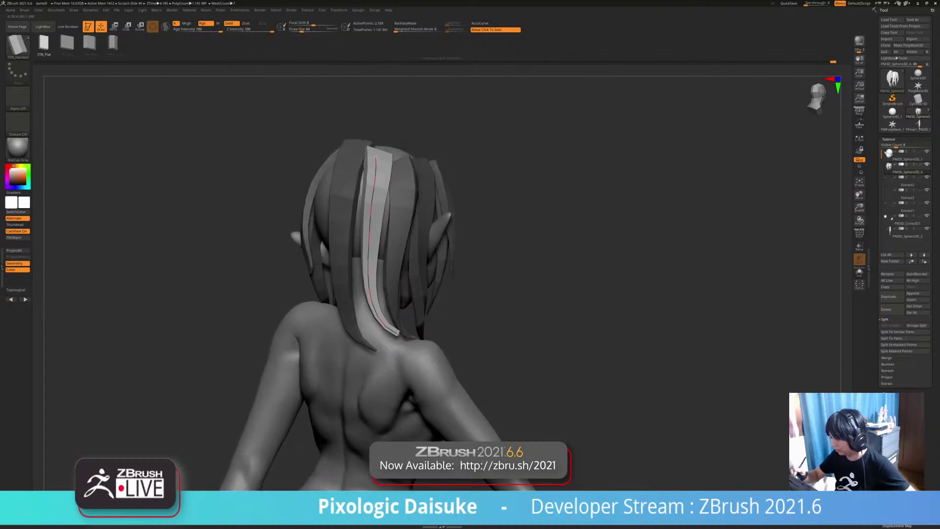
mouse_move(651, 274)
left_mouse_down()
mouse_move(607, 266)
mouse_move(470, 289)
mouse_move(588, 274)
mouse_move(528, 269)
left_mouse_up()
left_click(587, 274)
left_click(587, 274)
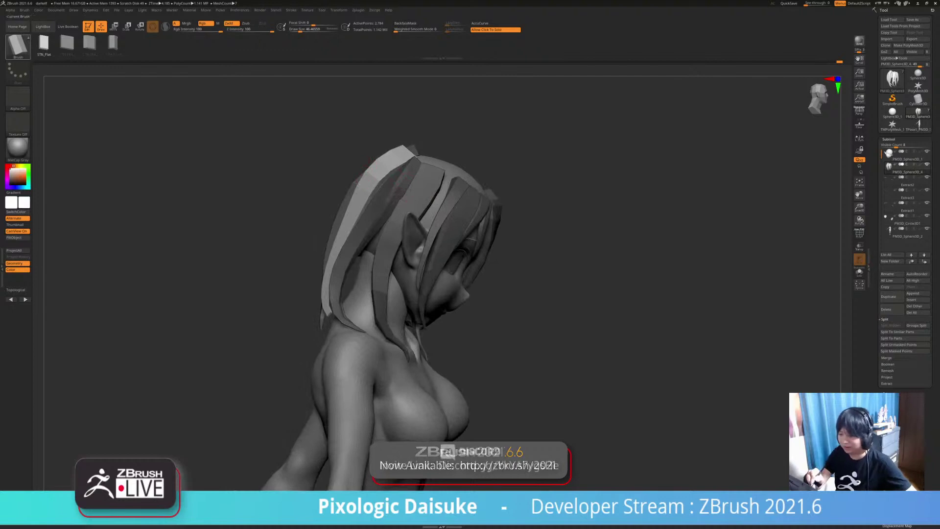
Step: Switch to the SnakeHook brush and smooth the narrow back strip into a rounded, tapered lock
left_click(18, 47)
left_click(303, 52)
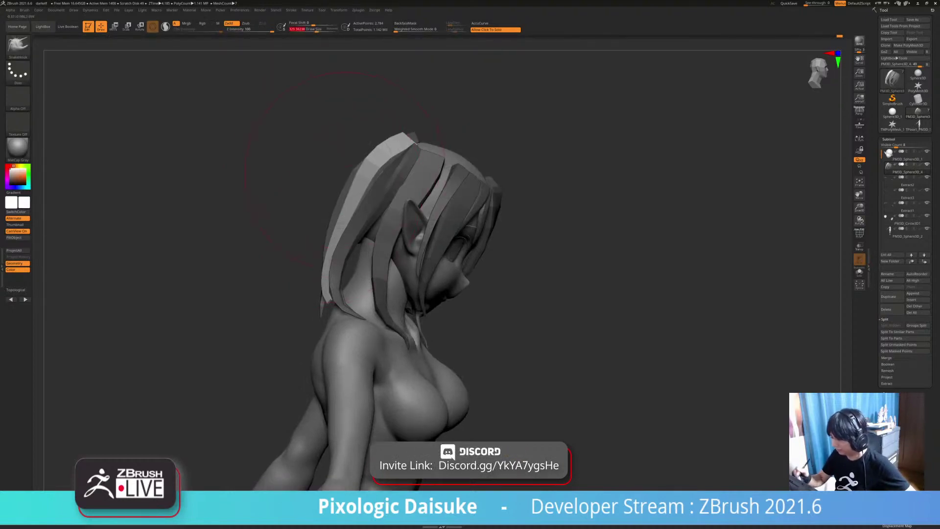
mouse_move(399, 144)
right_mouse_down()
mouse_move(363, 159)
mouse_move(399, 143)
right_mouse_up()
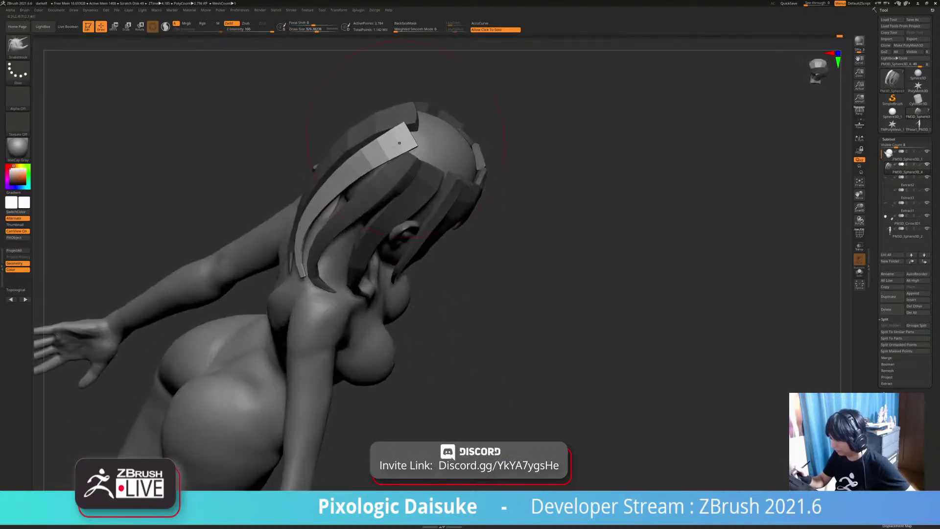
left_click_drag(401, 143, 375, 166, "shift")
right_click_drag(411, 151, 357, 189)
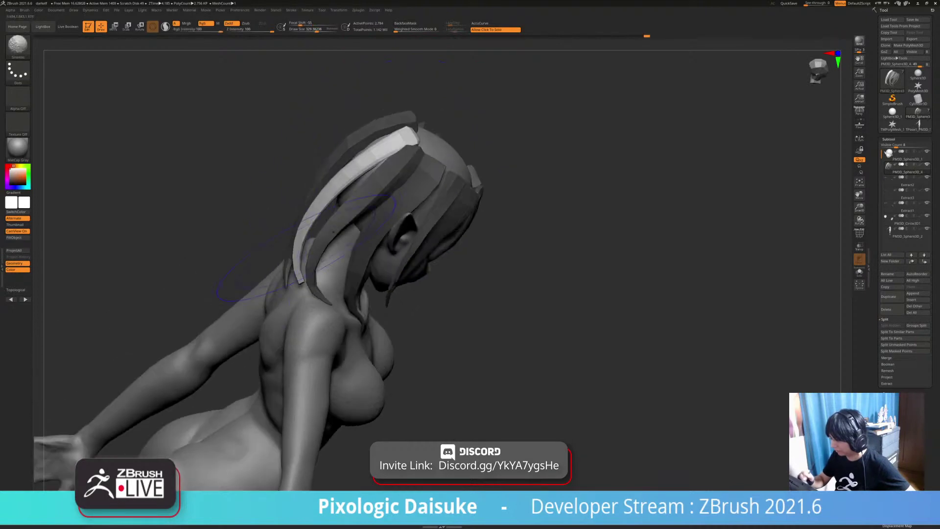
left_click_drag(312, 275, 329, 206, "shift")
mouse_move(279, 220)
right_mouse_down()
mouse_move(328, 215)
mouse_move(333, 237)
mouse_move(360, 243)
right_mouse_up()
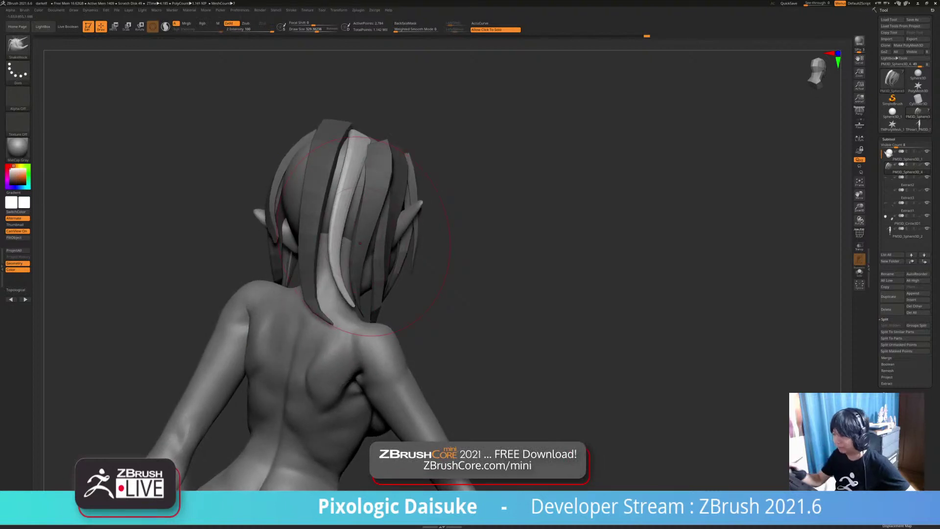
Step: Reduce the brush size and pull the upper part of the smoothed back lock into a fuller curve over the skull
mouse_move(352, 164)
right_mouse_down()
mouse_move(397, 169)
mouse_move(343, 159)
mouse_move(352, 208)
mouse_move(355, 197)
mouse_move(313, 193)
mouse_move(353, 189)
right_mouse_up()
left_click(307, 29)
right_click_drag(303, 230, 369, 203)
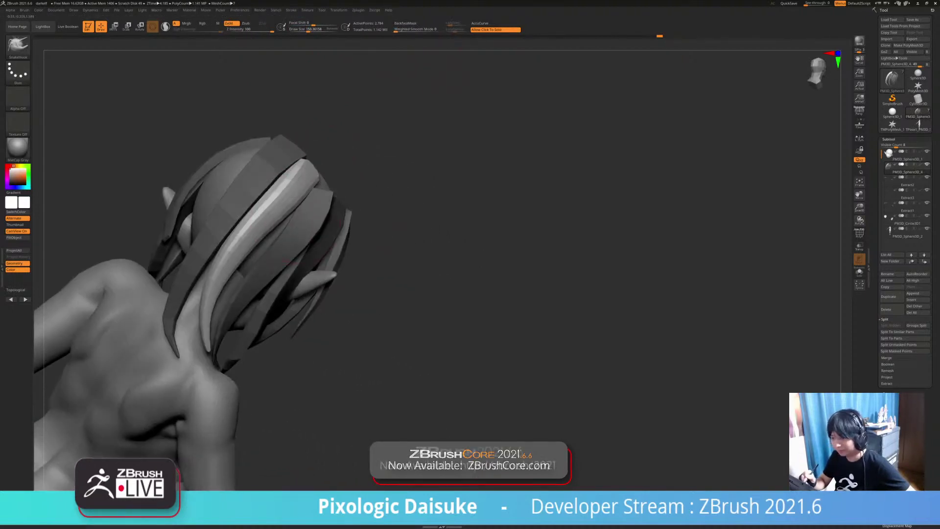
left_click_drag(294, 203, 305, 188)
mouse_move(362, 191)
right_mouse_down()
mouse_move(308, 200)
mouse_move(453, 221)
mouse_move(468, 215)
right_mouse_up()
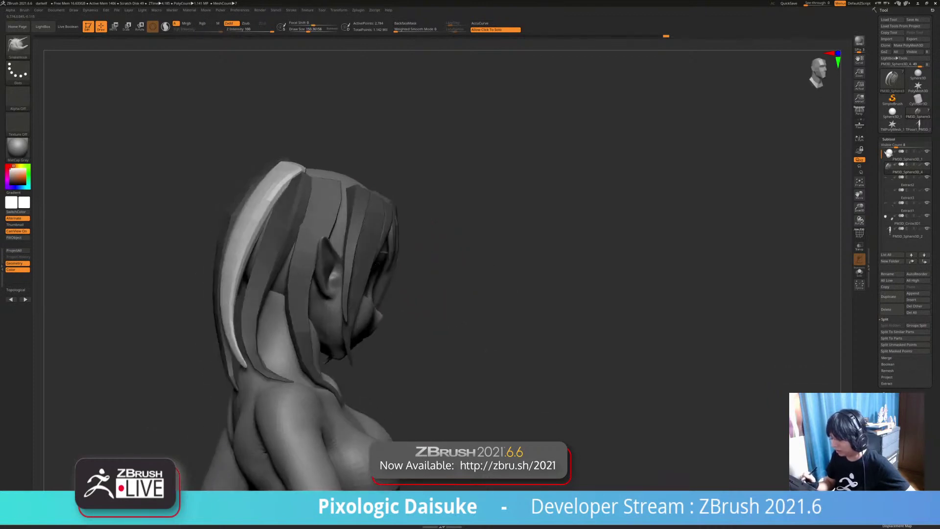
mouse_move(382, 264)
right_mouse_down()
mouse_move(445, 284)
mouse_move(397, 265)
right_mouse_up()
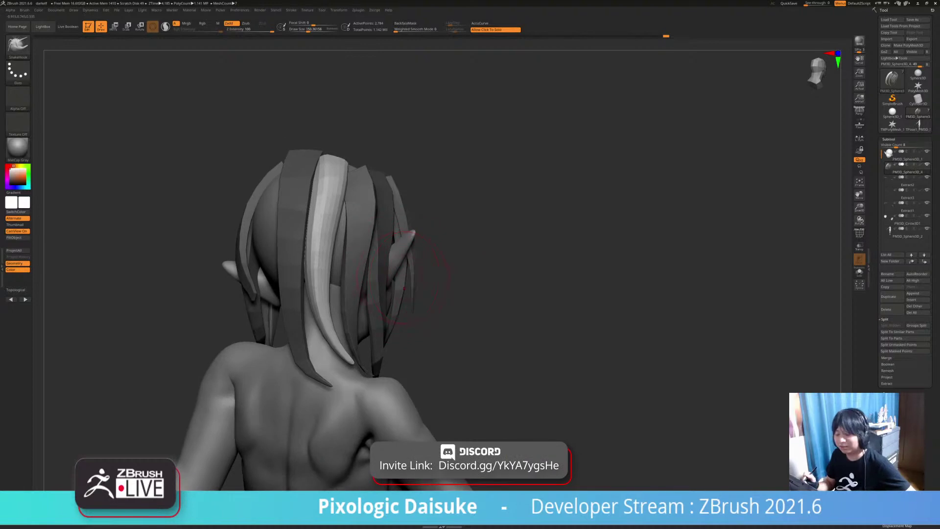
Step: Turn on BackfaceMask and widen the smoothed back lock toward the neighboring lock on its right
right_click_drag(404, 287, 402, 272, "alt")
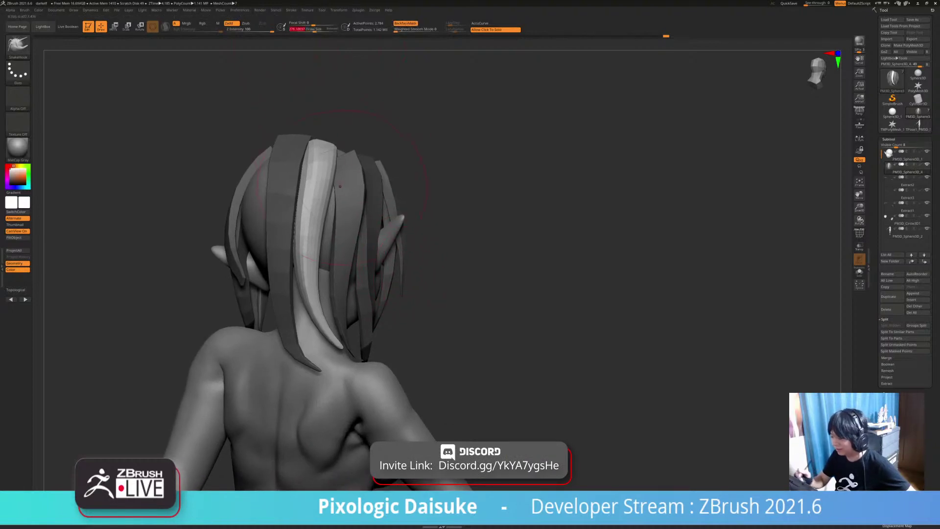
mouse_move(339, 186)
right_mouse_down()
mouse_move(294, 188)
mouse_move(338, 191)
right_mouse_up()
left_click_drag(321, 195, 329, 196)
mouse_move(348, 213)
right_mouse_down()
mouse_move(335, 220)
mouse_move(349, 238)
mouse_move(342, 249)
mouse_move(302, 236)
mouse_move(331, 248)
mouse_move(313, 245)
mouse_move(321, 240)
mouse_move(327, 274)
mouse_move(333, 260)
mouse_move(317, 255)
right_mouse_up()
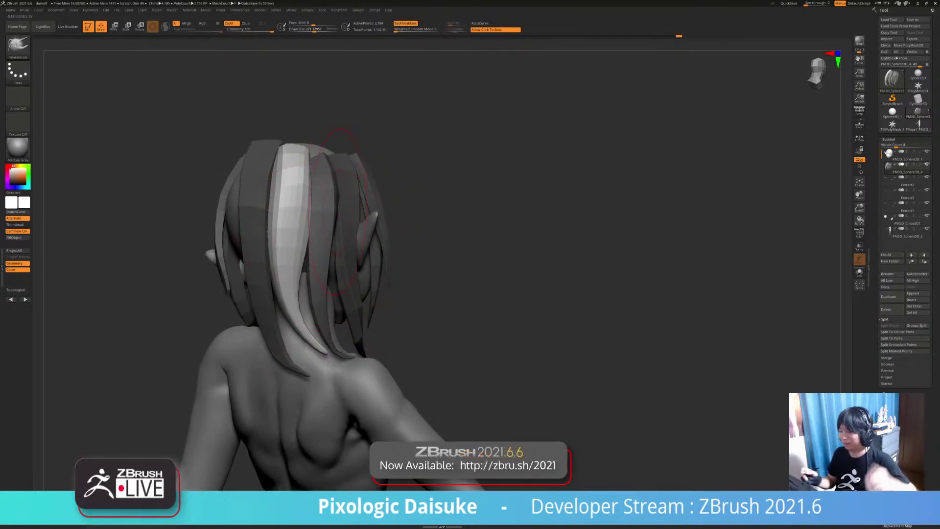
right_click_drag(336, 208, 269, 255)
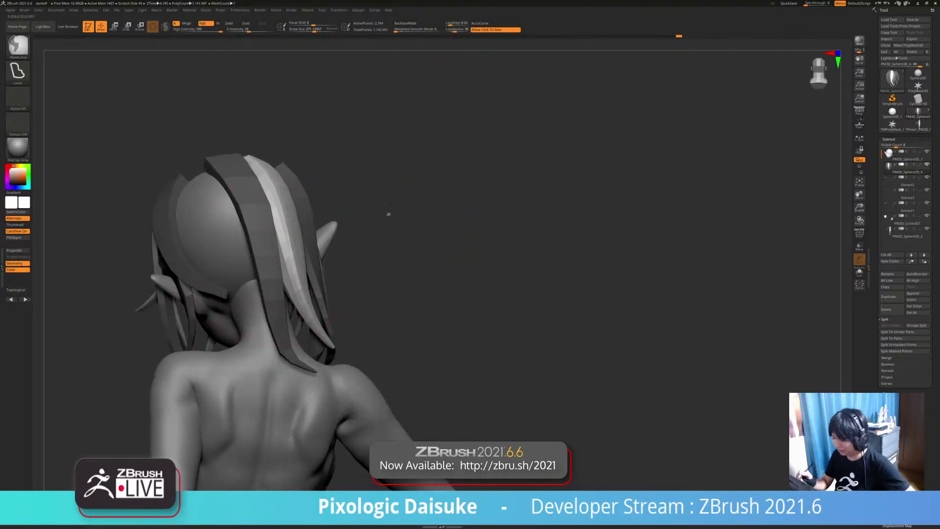
Step: Clear the mask, nudge the remaining flat back strips closer to the smoothed lock and head, and check the hair from the front
left_click_drag(386, 206, 387, 214, "ctrl")
right_click_drag(376, 342, 335, 350)
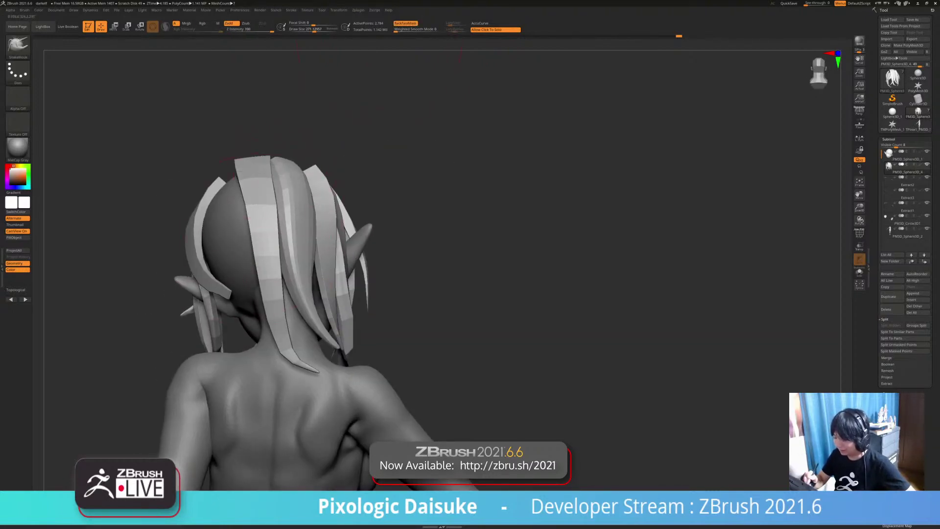
mouse_move(416, 274)
right_mouse_down()
mouse_move(377, 299)
mouse_move(406, 279)
mouse_move(392, 267)
mouse_move(382, 281)
right_mouse_up()
left_click_drag(296, 313, 306, 311)
right_click_drag(319, 348, 306, 292)
left_click_drag(206, 249, 211, 244)
mouse_move(220, 245)
right_mouse_down()
mouse_move(284, 229)
mouse_move(240, 235)
mouse_move(279, 231)
mouse_move(374, 272)
right_mouse_up()
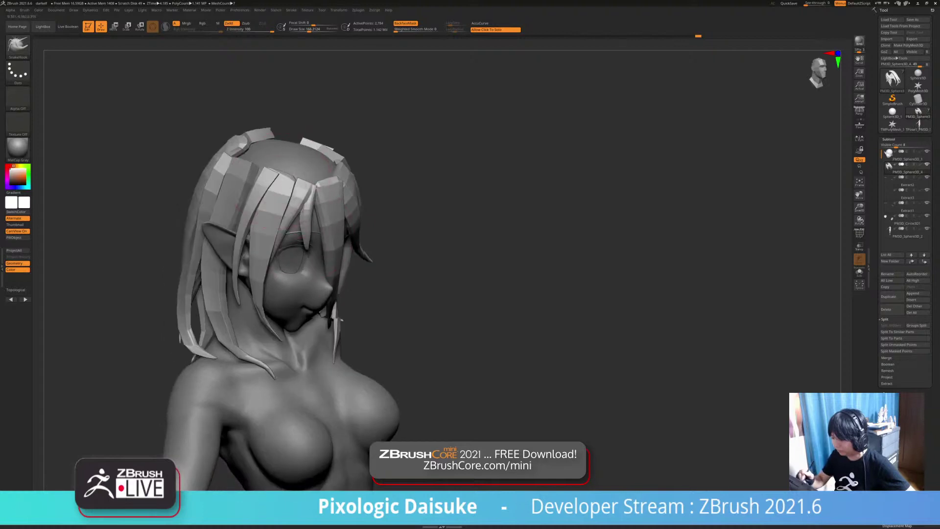
Step: Fit the SnakeHook-shaped locks above the pointed ear closer together, comparing the hair from the side and front
mouse_move(289, 227)
right_mouse_down()
mouse_move(333, 226)
mouse_move(279, 229)
right_mouse_up()
mouse_move(279, 229)
right_mouse_down("alt")
mouse_move(326, 251)
mouse_move(337, 235)
mouse_move(324, 250)
mouse_move(374, 248)
mouse_move(333, 259)
right_mouse_up("alt")
right_click_drag(313, 169, 342, 138)
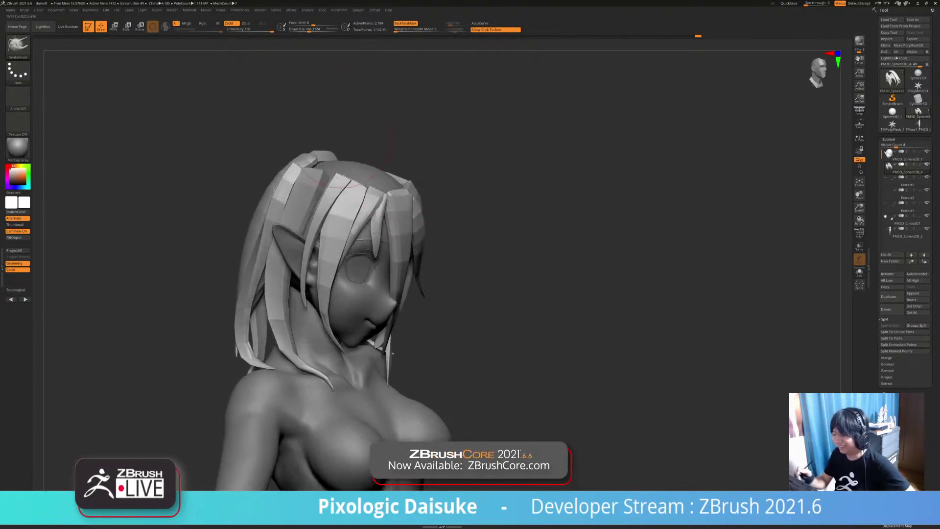
right_click_drag(312, 62, 338, 59)
mouse_move(328, 225)
right_mouse_down()
mouse_move(309, 168)
mouse_move(323, 171)
mouse_move(313, 167)
mouse_move(342, 51)
right_mouse_up()
mouse_move(302, 155)
right_mouse_down()
mouse_move(321, 172)
mouse_move(307, 163)
right_mouse_up()
mouse_move(309, 209)
right_mouse_down()
mouse_move(280, 285)
mouse_move(305, 248)
mouse_move(235, 247)
mouse_move(236, 215)
mouse_move(201, 218)
mouse_move(200, 260)
right_mouse_up()
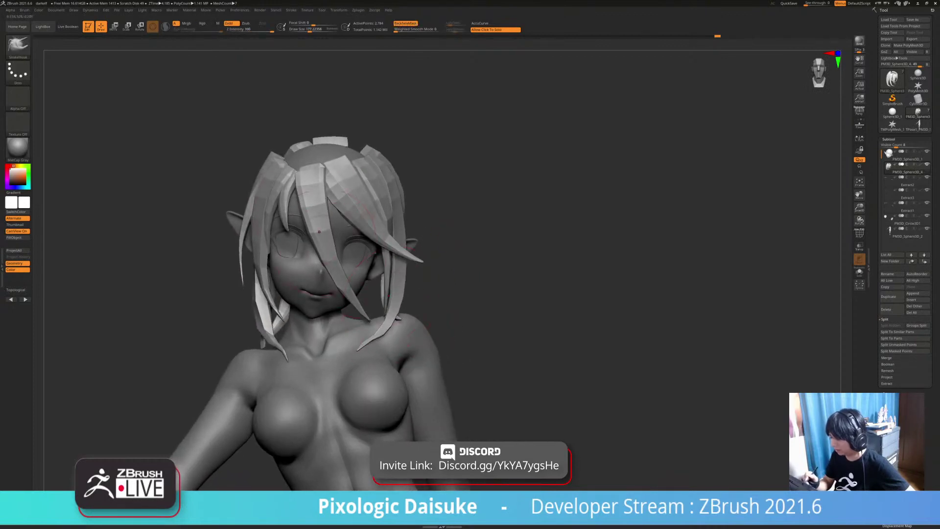
Step: Undo the last stroke on the hair and recheck the side locks from above and the front quarter
mouse_move(319, 231)
right_mouse_down()
mouse_move(299, 244)
mouse_move(341, 255)
mouse_move(369, 231)
mouse_move(376, 245)
right_mouse_up()
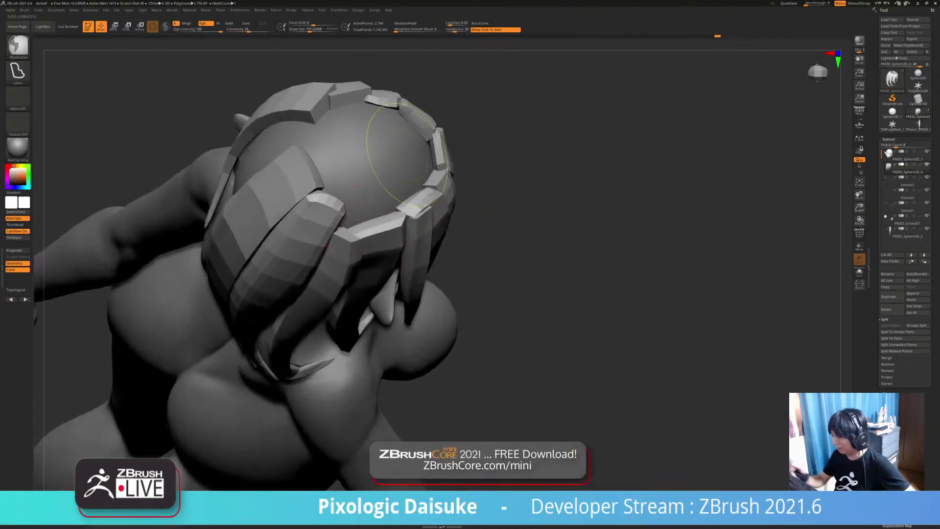
key("ctrl+z")
mouse_move(378, 227)
right_mouse_down()
mouse_move(384, 270)
mouse_move(373, 288)
mouse_move(379, 235)
mouse_move(416, 255)
mouse_move(401, 244)
right_mouse_up()
right_click_drag(412, 314, 458, 333)
mouse_move(345, 352)
right_mouse_down()
mouse_move(327, 357)
mouse_move(362, 365)
mouse_move(348, 379)
right_mouse_up()
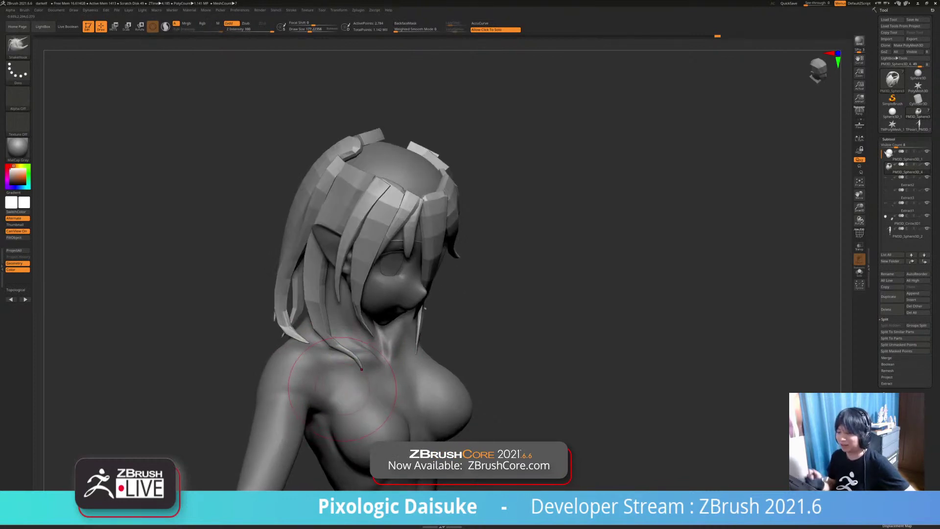
Step: Examine the overall hair silhouette and the gaps between locks from the side, front and close up
right_click_drag(361, 368, 387, 299)
right_click_drag(380, 331, 411, 68)
mouse_move(360, 247)
right_mouse_down()
mouse_move(387, 223)
mouse_move(364, 223)
right_mouse_up()
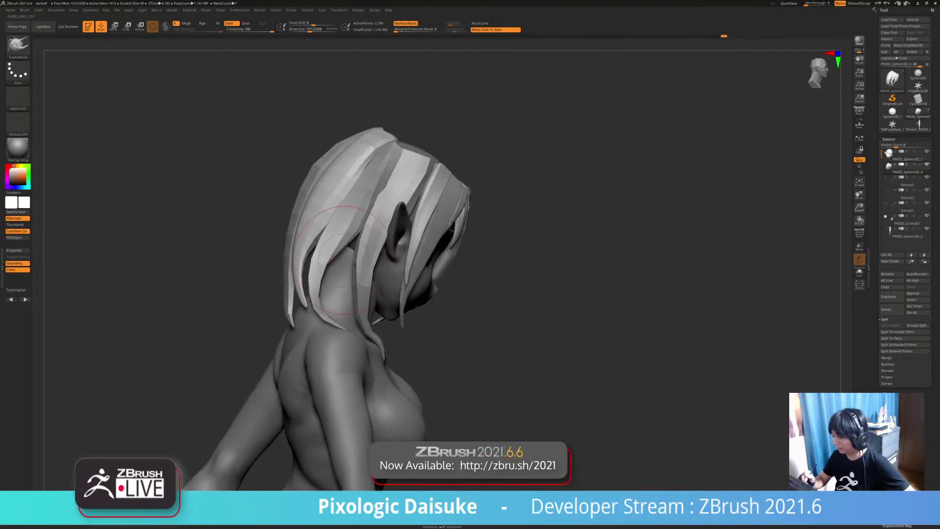
mouse_move(344, 260)
right_mouse_down()
mouse_move(266, 254)
mouse_move(306, 245)
mouse_move(230, 251)
right_mouse_up()
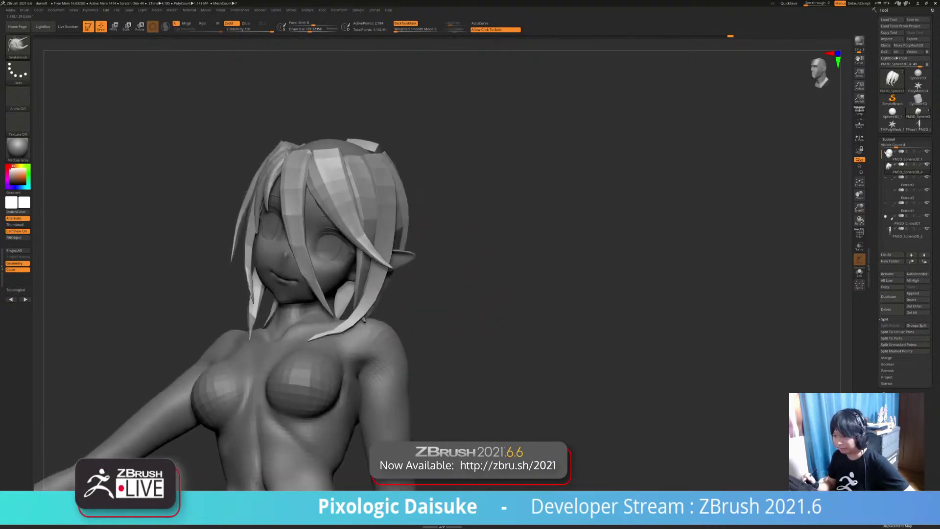
mouse_move(374, 285)
right_mouse_down()
mouse_move(419, 290)
mouse_move(412, 252)
mouse_move(410, 300)
right_mouse_up()
right_click_drag(409, 299, 410, 309)
mouse_move(410, 265)
right_mouse_down("alt")
mouse_move(385, 372)
mouse_move(391, 316)
mouse_move(422, 347)
right_mouse_up("alt")
Step: Switch to the Move Topological brush and reposition the side locks beside the fringe so they follow the skull
left_click(18, 46)
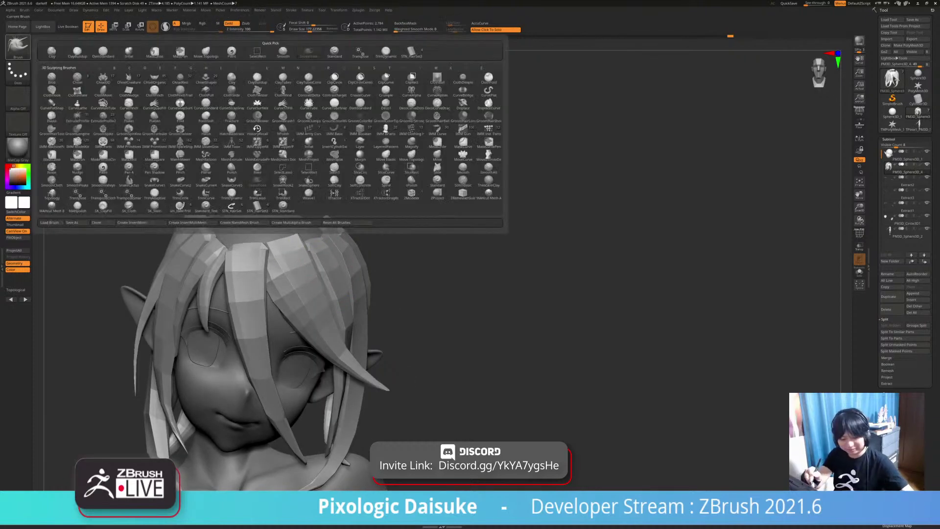
key("m")
key("t")
right_click_drag(362, 245, 331, 255)
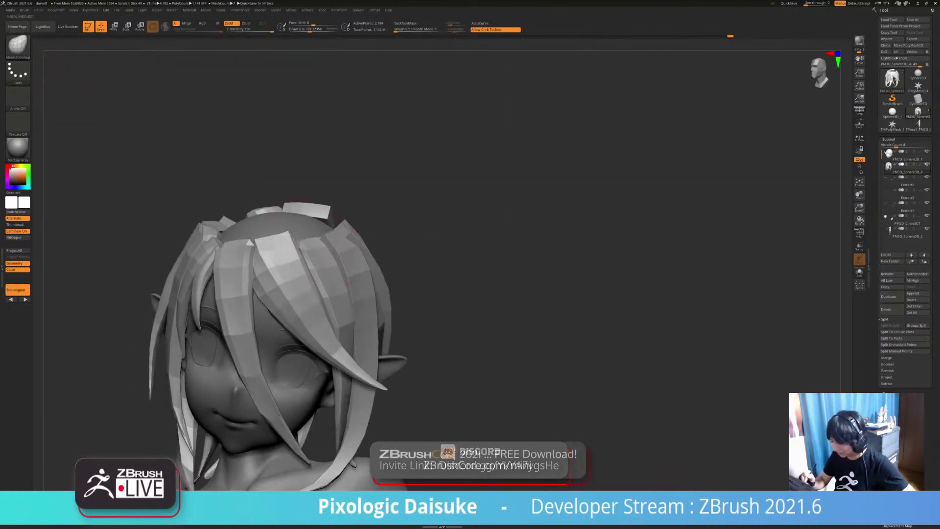
mouse_move(313, 220)
right_mouse_down()
mouse_move(338, 217)
mouse_move(325, 251)
mouse_move(338, 255)
mouse_move(312, 290)
mouse_move(335, 278)
mouse_move(325, 326)
right_mouse_up()
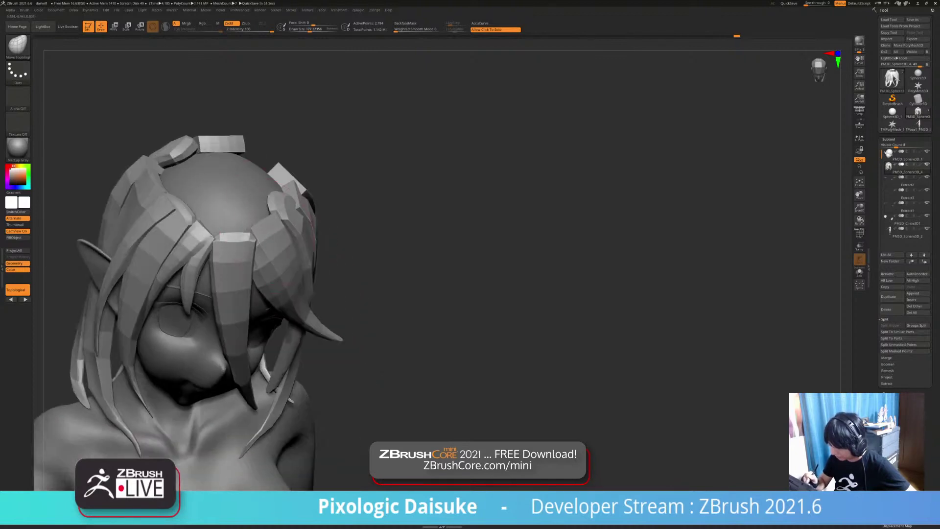
mouse_move(257, 209)
right_mouse_down()
mouse_move(250, 172)
mouse_move(265, 188)
mouse_move(303, 188)
mouse_move(314, 112)
right_mouse_up()
right_click_drag(353, 274, 385, 269)
key("b")
key("m")
key("t")
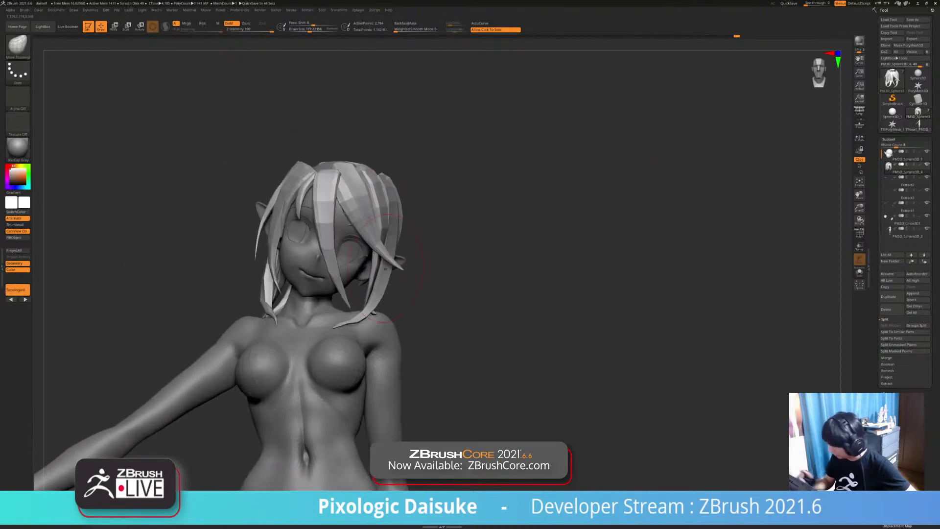
Step: Turn on the painted colors for all subtools and check the hair against the brown skin and red eyes
left_click(920, 152, "shift")
mouse_move(342, 196)
right_mouse_down("ctrl")
mouse_move(345, 220)
mouse_move(360, 235)
mouse_move(384, 240)
mouse_move(491, 326)
right_mouse_up("ctrl")
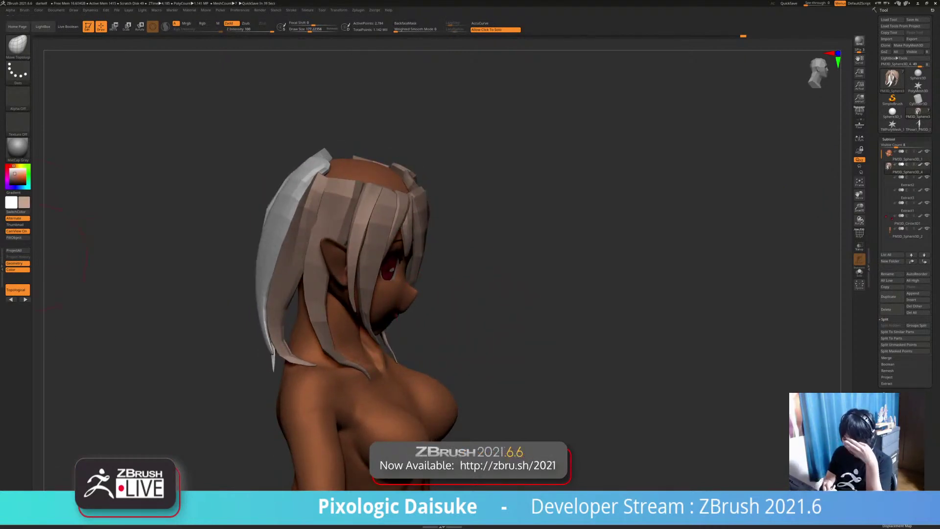
mouse_move(489, 275)
right_mouse_down()
mouse_move(518, 274)
mouse_move(348, 233)
mouse_move(459, 296)
mouse_move(617, 309)
mouse_move(397, 284)
mouse_move(494, 321)
mouse_move(433, 320)
mouse_move(448, 318)
right_mouse_up()
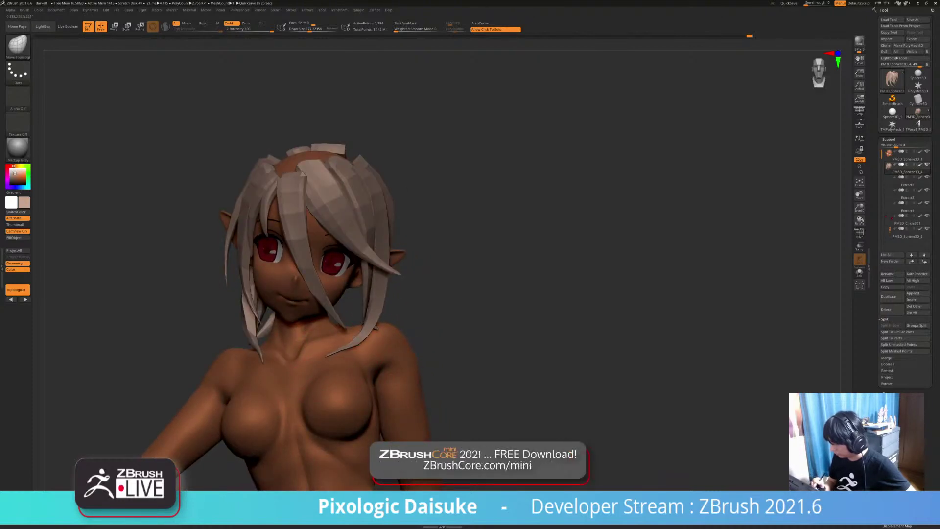
mouse_move(350, 313)
right_mouse_down()
mouse_move(375, 267)
mouse_move(372, 240)
mouse_move(396, 244)
right_mouse_up()
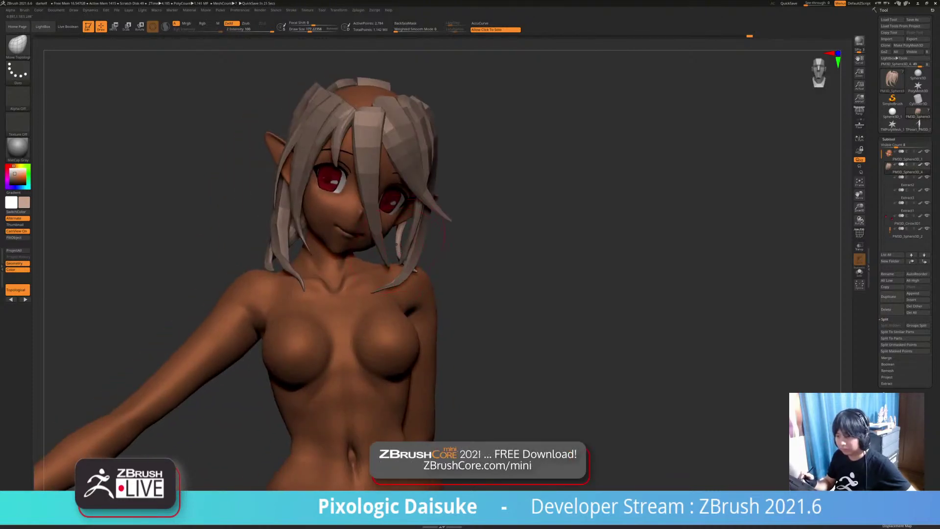
right_click_drag(419, 212, 426, 224, "alt")
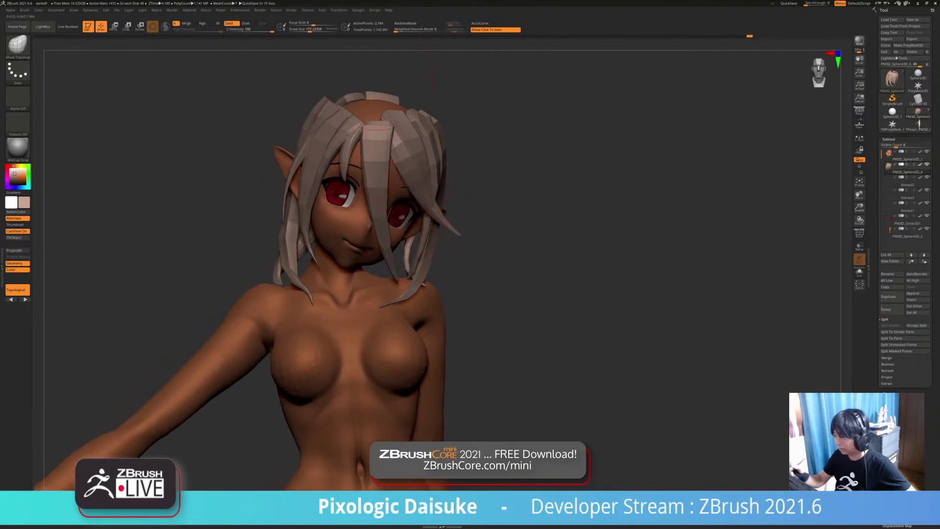
right_click_drag(307, 311, 392, 281)
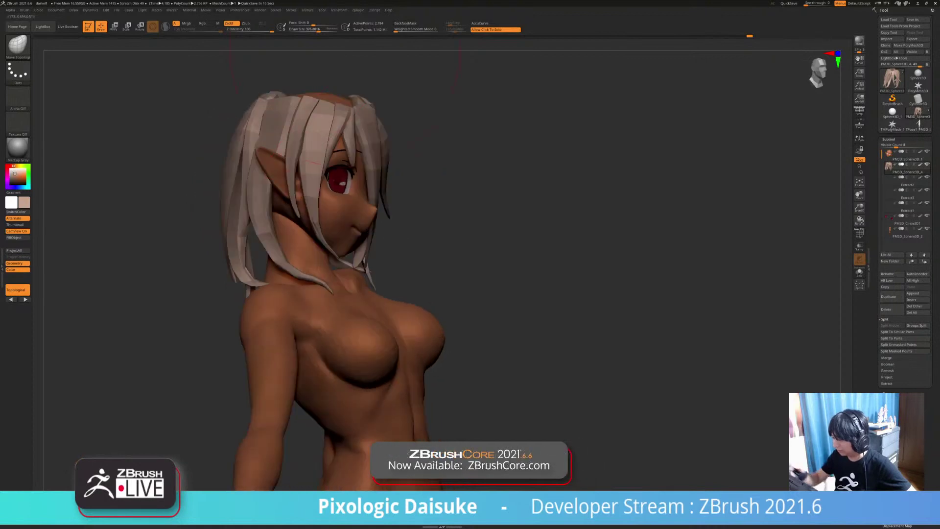
Step: Reduce the brush size, switch to the SnakeHook brush, and refine the side locks above the pointed ear
left_click_drag(315, 30, 310, 30)
mouse_move(304, 142)
right_mouse_down()
mouse_move(275, 132)
mouse_move(257, 147)
right_mouse_up()
key("b")
key("s")
key("n")
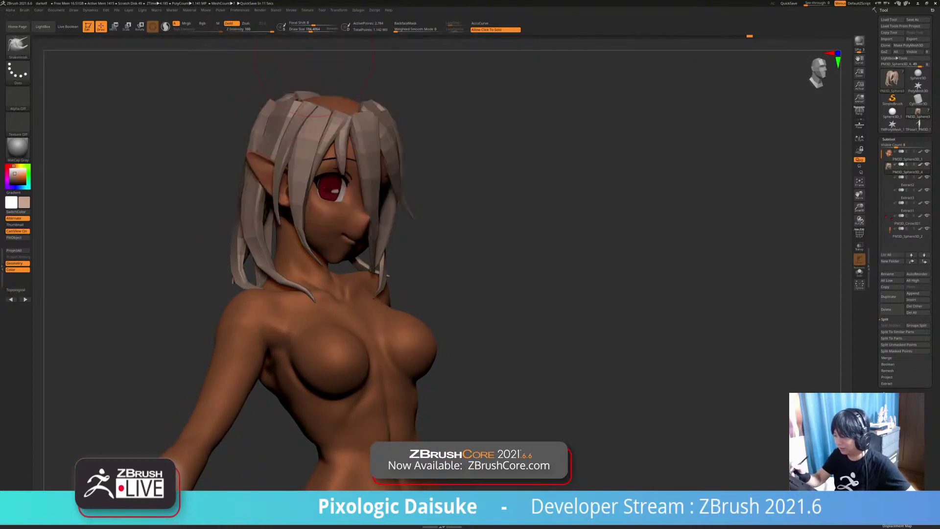
right_click_drag(314, 122, 286, 156)
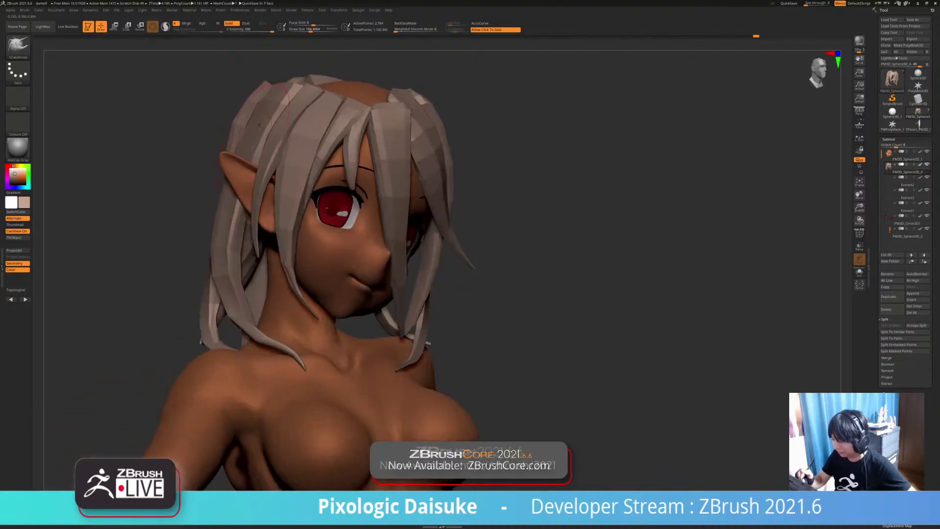
mouse_move(259, 124)
right_mouse_down("ctrl")
mouse_move(262, 93)
mouse_move(267, 128)
right_mouse_up("ctrl")
right_click_drag(267, 127, 238, 129)
mouse_move(391, 319)
right_mouse_down("ctrl")
mouse_move(391, 293)
mouse_move(330, 313)
mouse_move(372, 317)
mouse_move(275, 303)
right_mouse_up("ctrl")
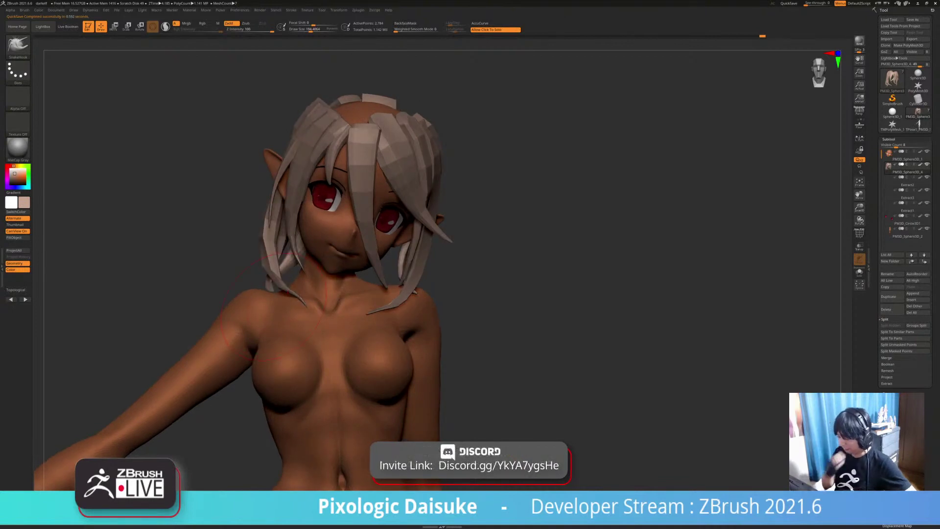
key("ctrl")
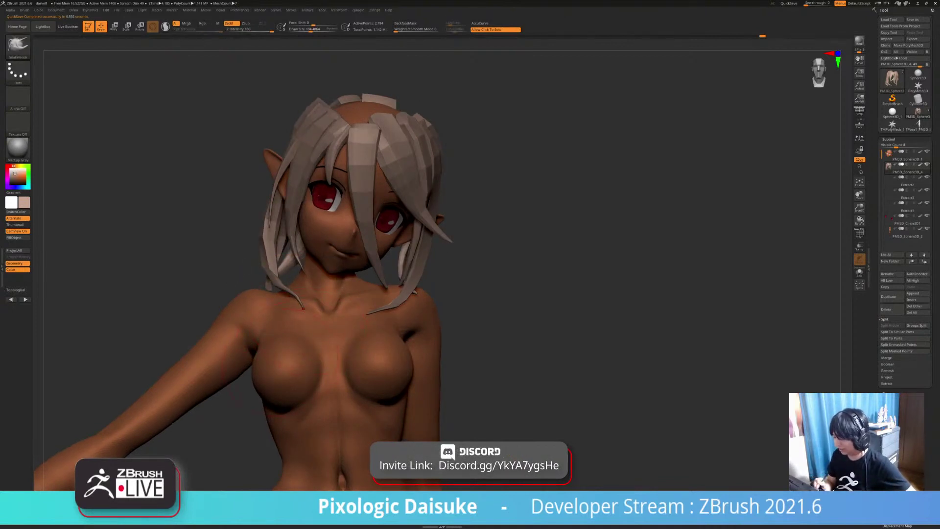
Step: Turn on BackfaceMask and shape the upper ends of the side locks around the bare crown
right_click_drag(281, 361, 306, 441)
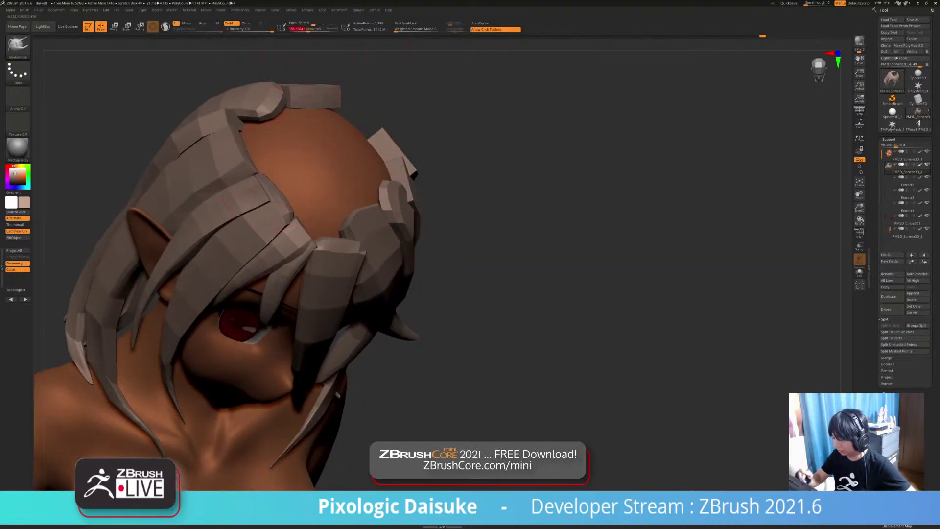
right_click_drag(267, 154, 364, 89)
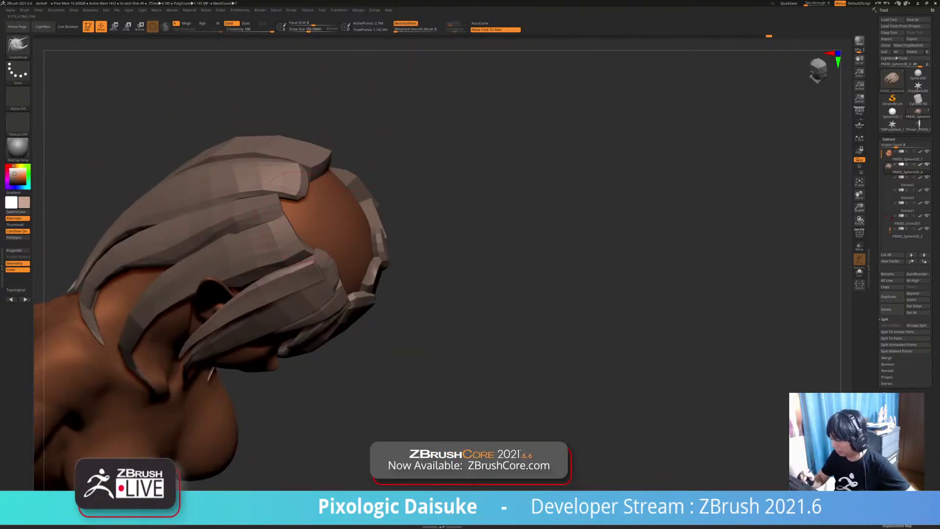
right_click_drag(363, 186, 299, 164)
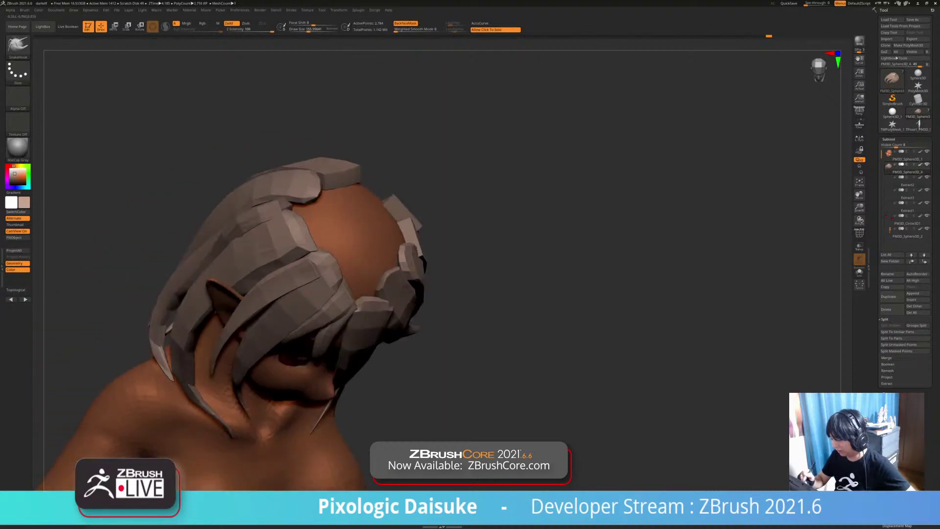
right_click_drag(353, 274, 294, 338)
mouse_move(309, 147)
right_mouse_down()
mouse_move(317, 196)
mouse_move(387, 208)
mouse_move(365, 200)
mouse_move(372, 189)
mouse_move(392, 211)
right_mouse_up()
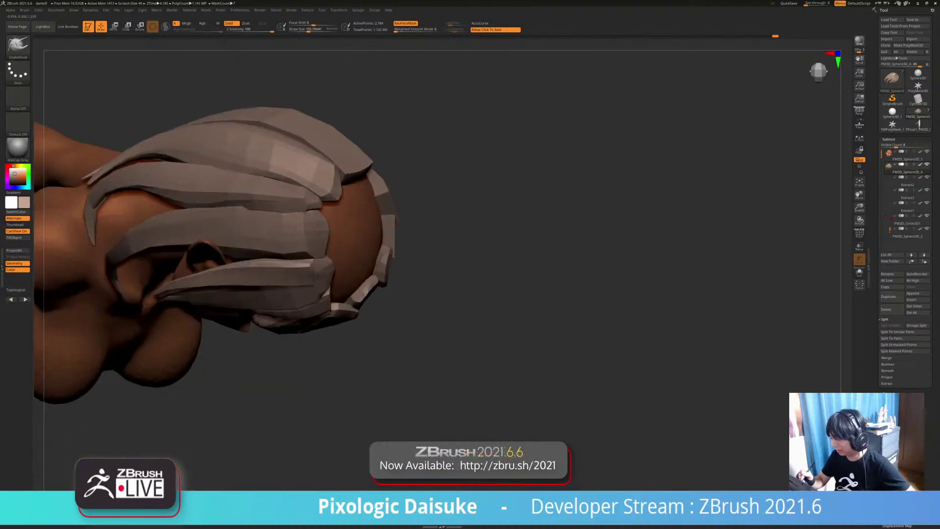
right_click_drag(306, 211, 343, 211)
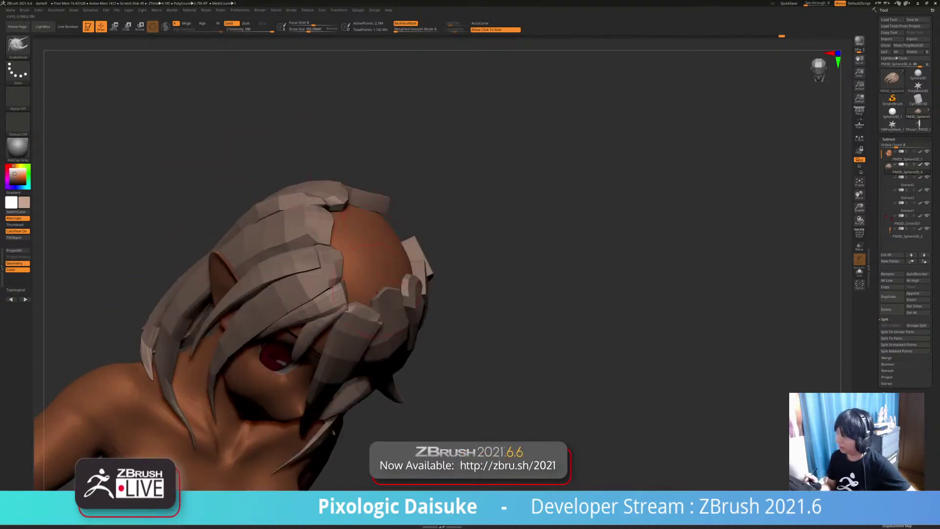
Step: Enlarge the SnakeHook brush and adjust the upper side locks from the front quarter view
mouse_move(376, 292)
right_mouse_down()
mouse_move(392, 247)
mouse_move(402, 243)
mouse_move(387, 235)
mouse_move(404, 230)
mouse_move(254, 249)
right_mouse_up()
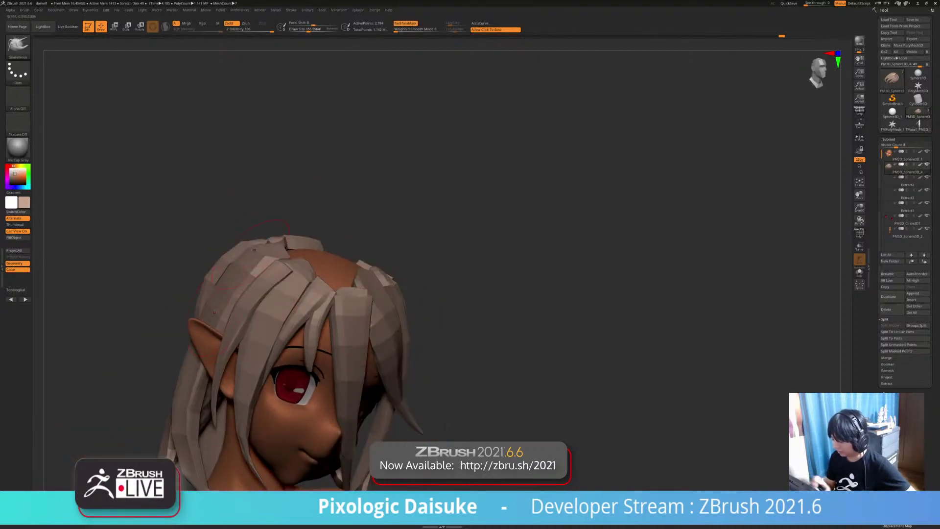
left_click_drag(308, 29, 311, 29)
right_click_drag(254, 350, 201, 376)
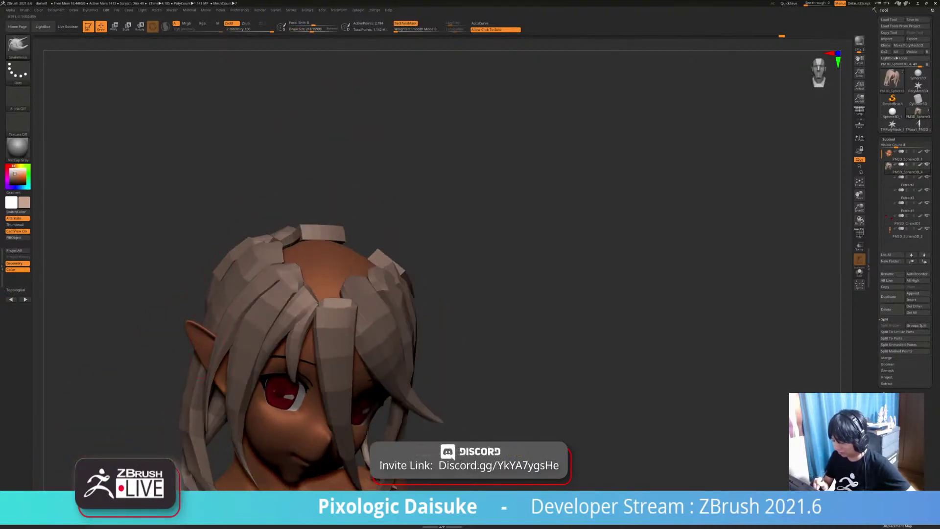
Step: Examine the hair strands from the front, the side and the back to locate uncovered areas of the scalp
mouse_move(237, 270)
right_mouse_down("alt")
mouse_move(245, 168)
mouse_move(249, 183)
right_mouse_up("alt")
right_click_drag(384, 244, 380, 206, "ctrl")
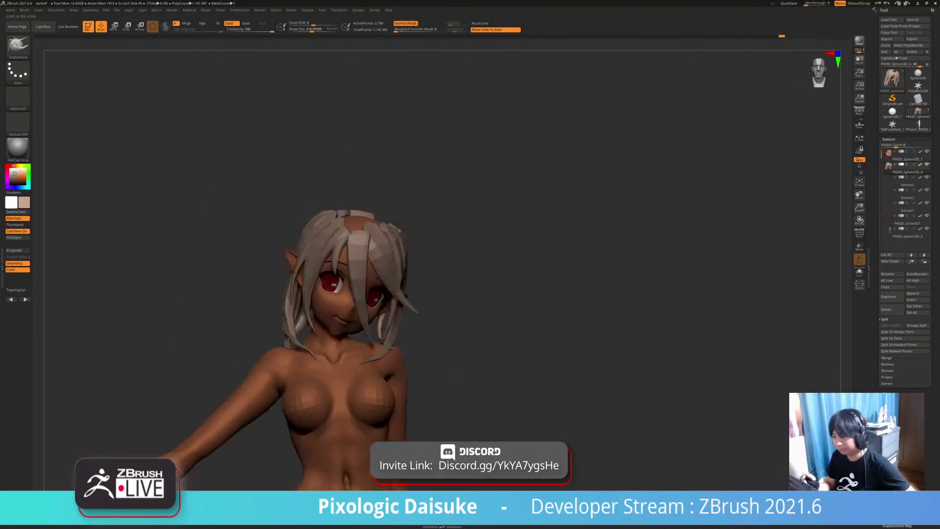
mouse_move(377, 245)
right_mouse_down("ctrl")
mouse_move(376, 289)
mouse_move(374, 272)
mouse_move(346, 287)
right_mouse_up("ctrl")
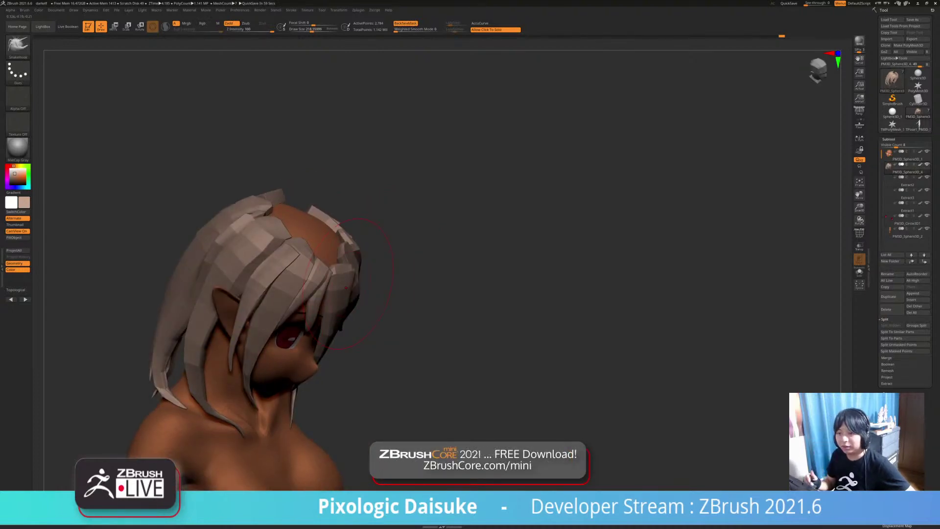
right_click_drag(366, 294, 304, 297)
right_click_drag(362, 206, 375, 234, "alt")
right_click(328, 300)
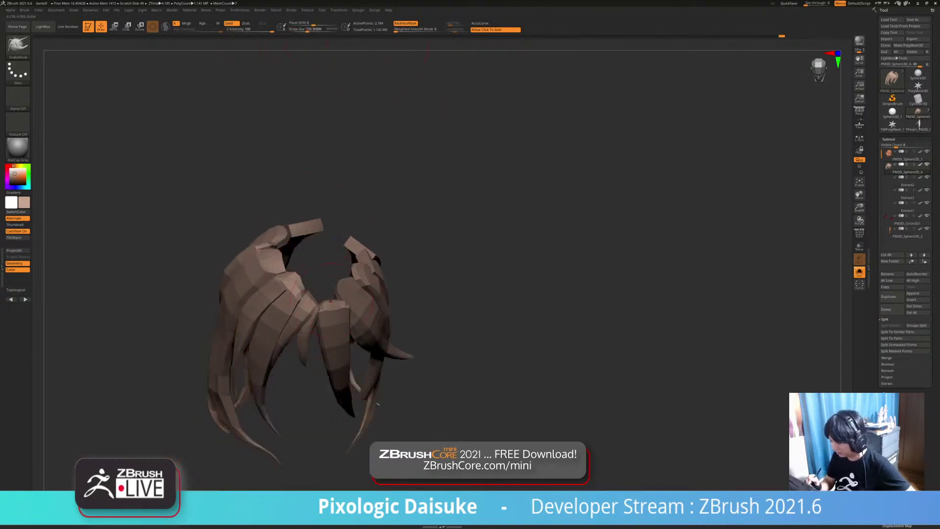
mouse_move(377, 405)
right_mouse_down()
mouse_move(346, 354)
mouse_move(314, 340)
mouse_move(294, 303)
mouse_move(265, 360)
mouse_move(313, 392)
mouse_move(416, 343)
mouse_move(343, 280)
right_mouse_up()
right_click(299, 303)
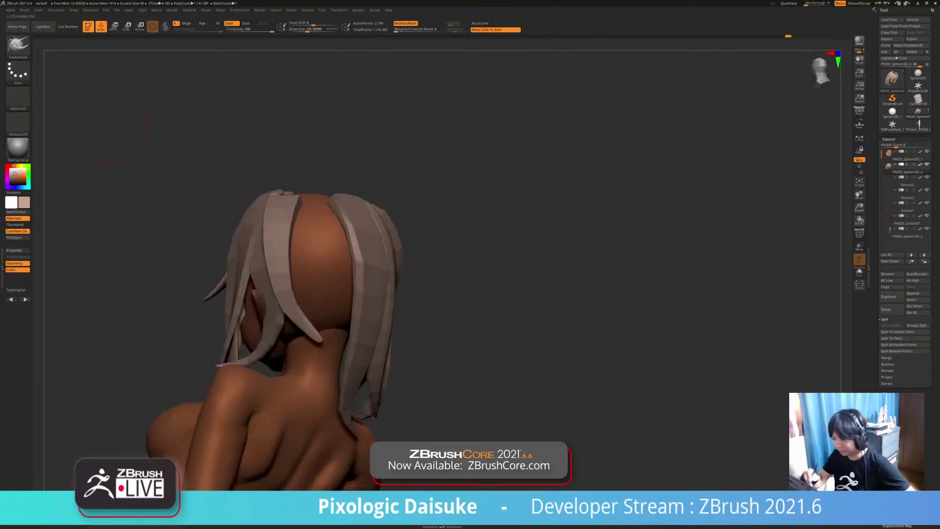
Step: Draw a new hair strand from the crown down the back of the head to the upper back with the hair strip brush
key("b")
left_click(411, 52)
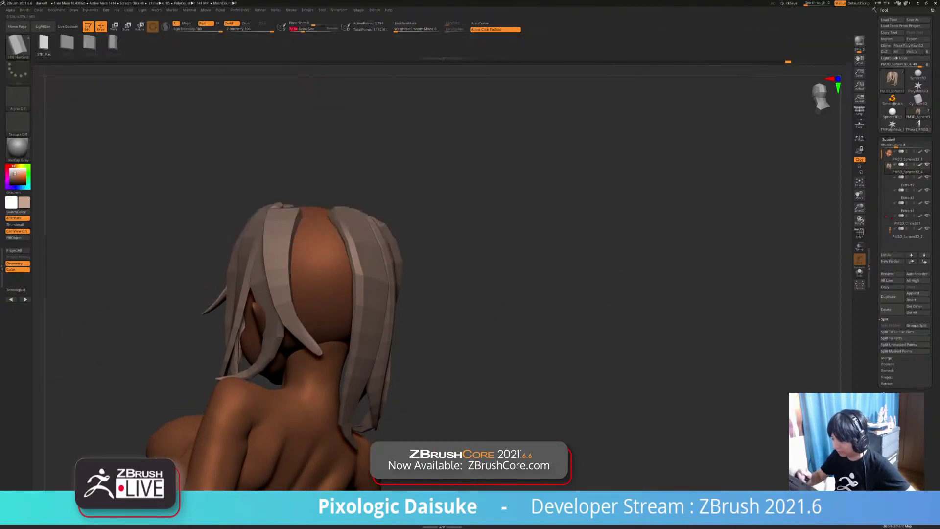
right_click_drag(343, 196, 321, 192)
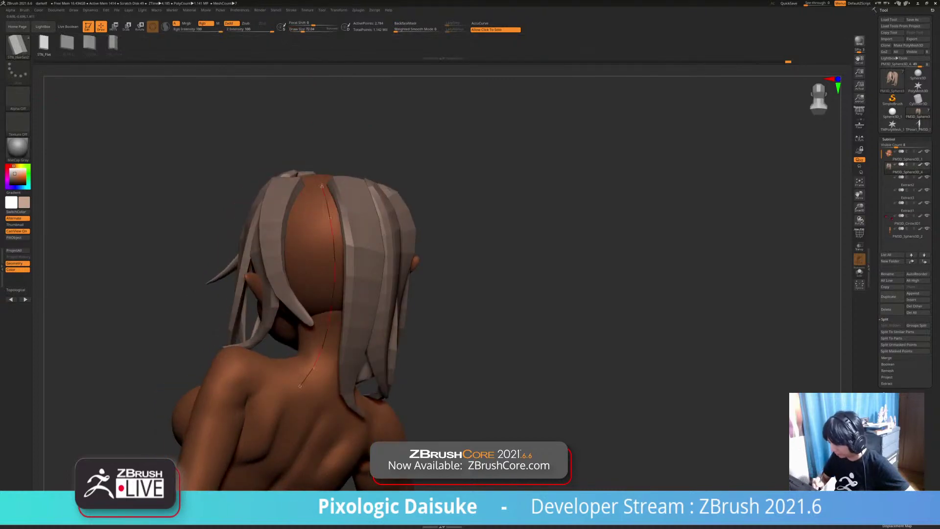
left_click_drag(299, 386, 300, 387)
key("ctrl+z")
left_click(299, 29)
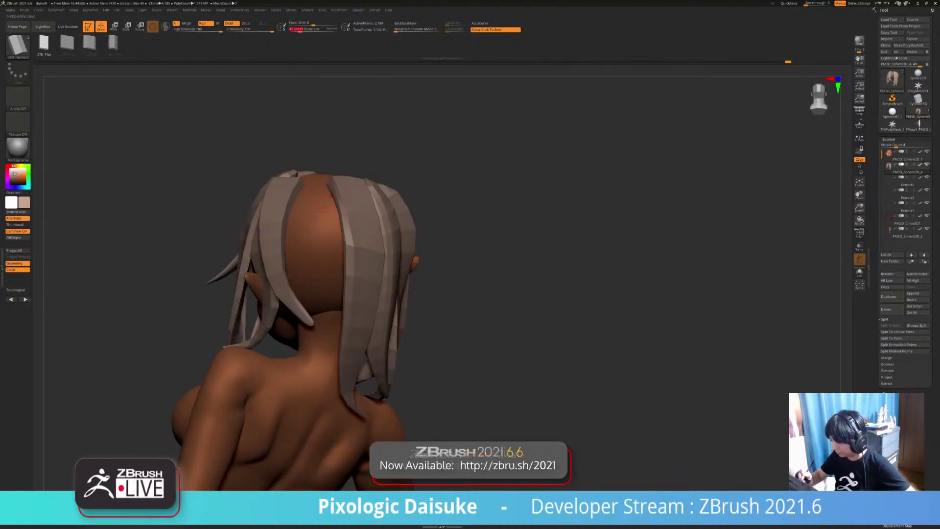
left_click_drag(299, 391, 281, 404)
right_click_drag(293, 382, 318, 394)
Step: Widen the new back strand by reapplying its curve with a draw size of about 58
left_click(302, 30)
left_click(333, 215)
mouse_move(357, 215)
right_mouse_down()
mouse_move(341, 212)
mouse_move(346, 224)
mouse_move(336, 223)
mouse_move(365, 230)
mouse_move(348, 245)
right_mouse_up()
left_click(329, 223)
left_click(323, 220)
right_click_drag(356, 339, 369, 346)
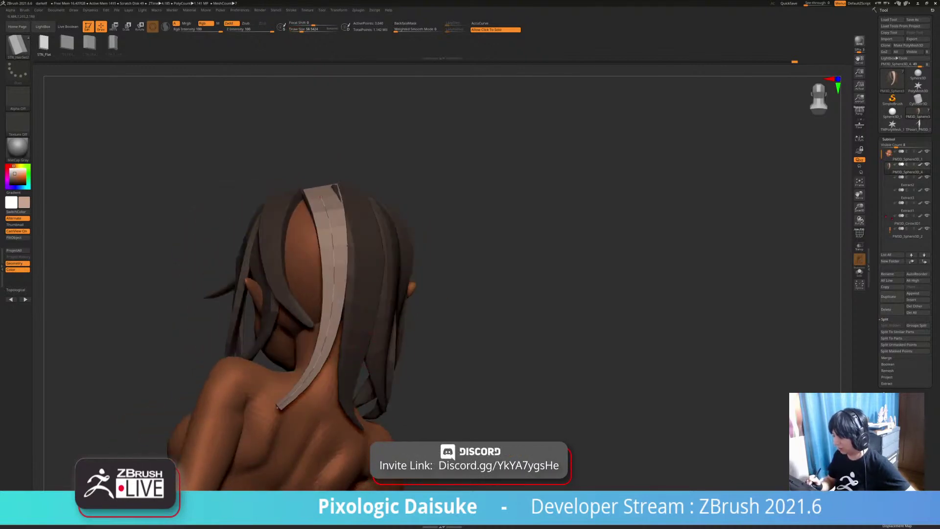
right_click(369, 347)
right_click(347, 245)
right_click_drag(347, 245, 381, 312)
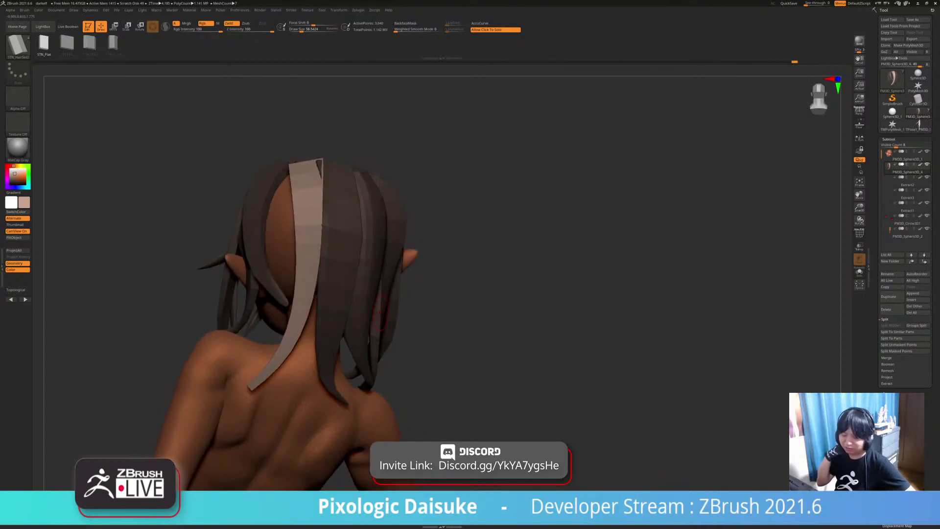
Step: Move the back strand's lower end with the SnakeHook brush, with BackfaceMask off and a draw size of about 285
key("b")
left_click(308, 52)
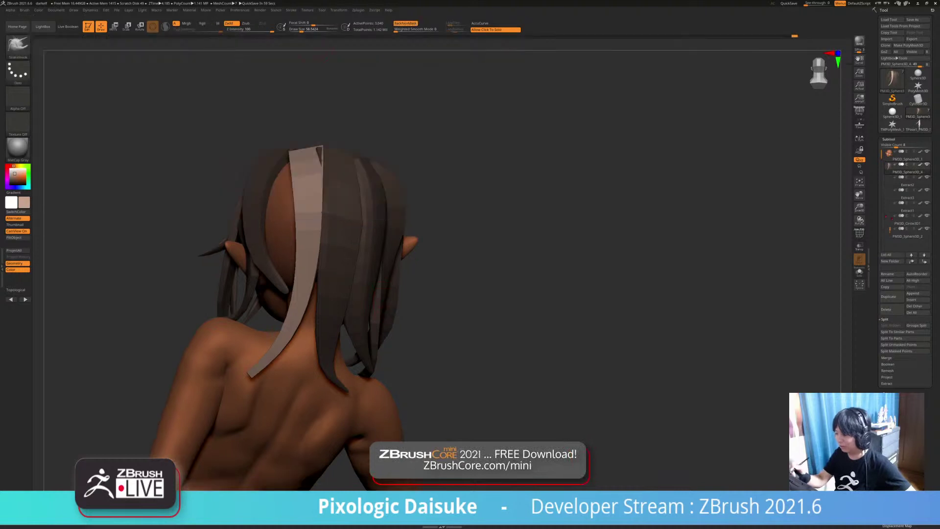
mouse_move(343, 350)
right_mouse_down()
mouse_move(290, 363)
mouse_move(337, 350)
mouse_move(342, 309)
mouse_move(323, 343)
mouse_move(311, 331)
right_mouse_up()
left_click(405, 23)
left_click(315, 30)
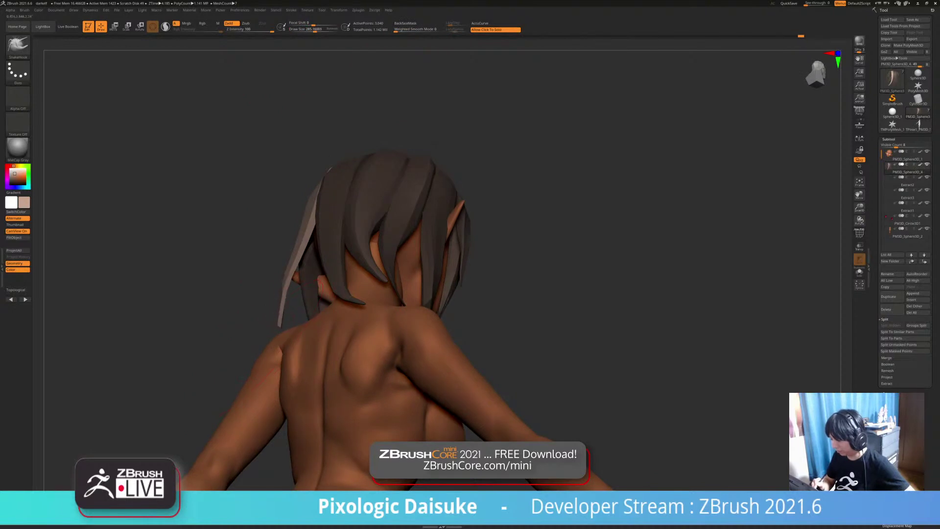
key("shift")
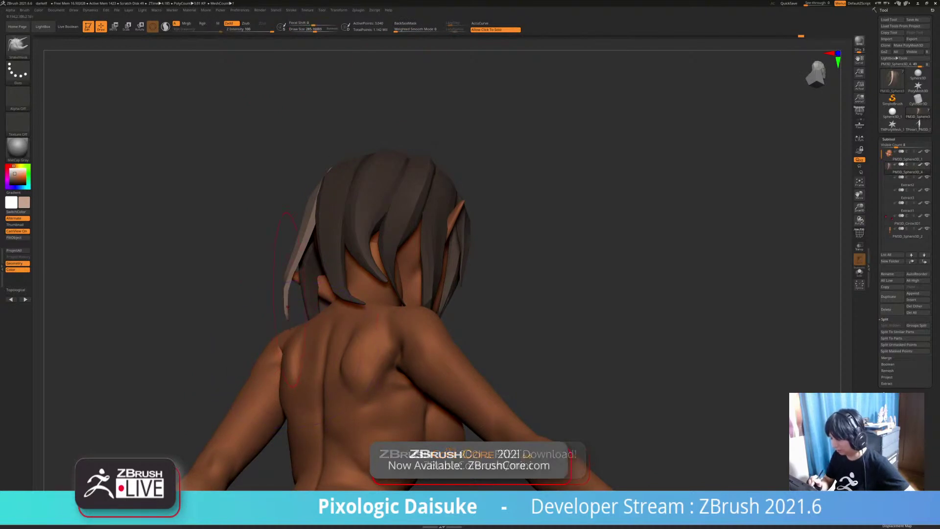
right_click_drag(307, 353, 309, 313)
left_click_drag(290, 291, 300, 289)
Step: Bow the middle of the back strand away from the head and curl its tip in towards the neck
right_click_drag(294, 316, 297, 343)
left_click_drag(304, 247, 294, 244)
right_click_drag(294, 255, 294, 262, "ctrl")
right_click_drag(294, 340, 296, 308, "ctrl")
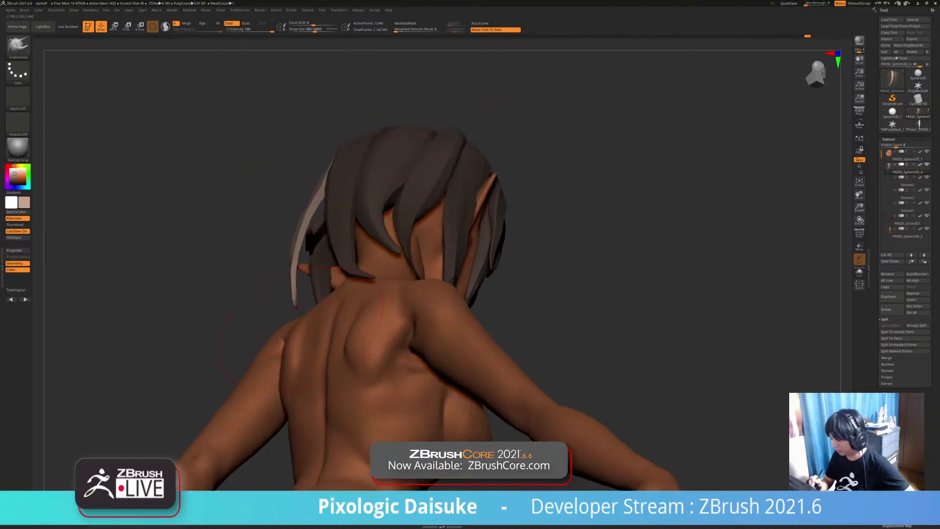
left_click_drag(308, 311, 295, 303)
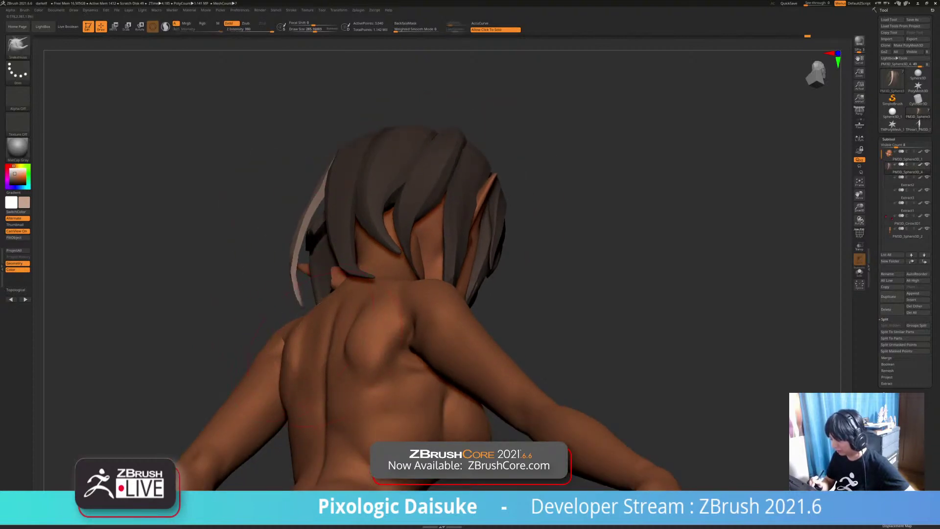
mouse_move(289, 301)
right_mouse_down()
mouse_move(293, 318)
mouse_move(338, 353)
mouse_move(333, 330)
right_mouse_up()
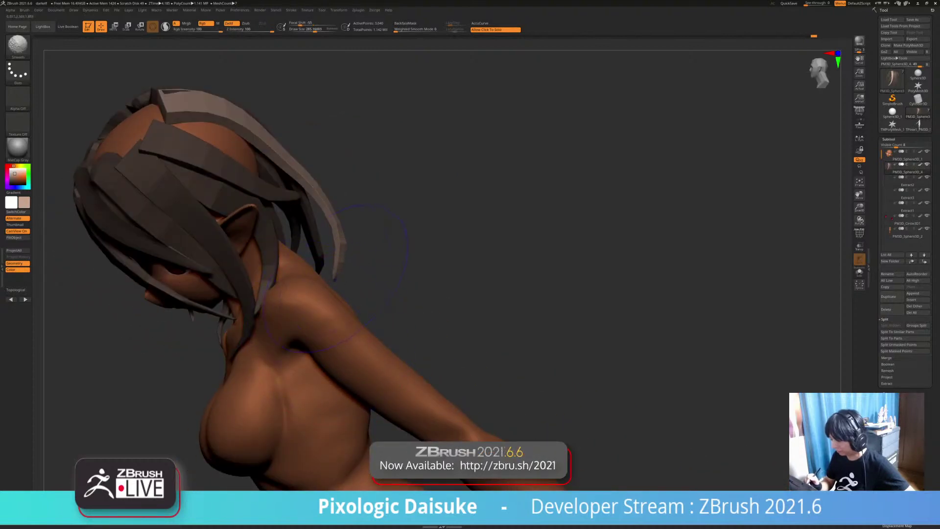
Step: Smooth the top end and upper length of the back strand with a draw size of about 257
mouse_move(334, 276)
right_mouse_down()
mouse_move(313, 298)
mouse_move(325, 353)
mouse_move(362, 354)
mouse_move(363, 370)
right_mouse_up()
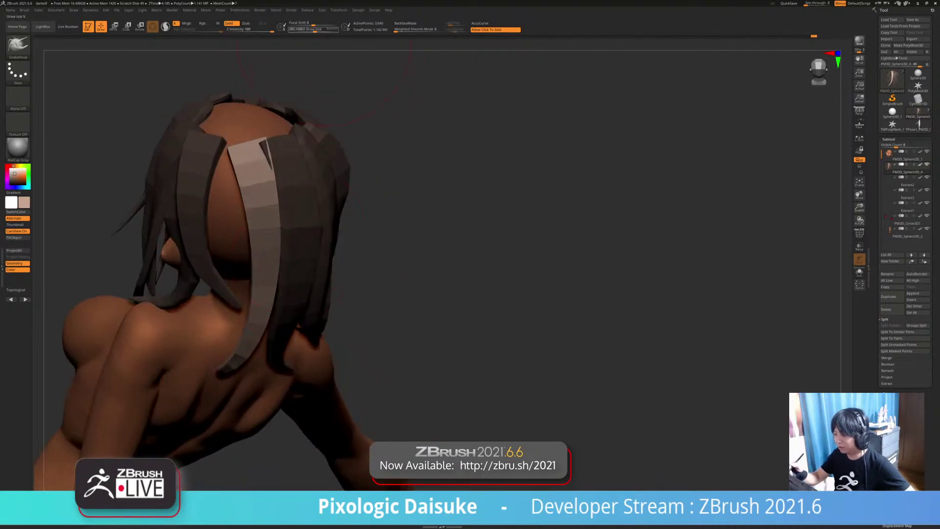
left_click_drag(315, 29, 313, 30)
mouse_move(289, 156)
right_mouse_down()
mouse_move(235, 157)
mouse_move(258, 190)
mouse_move(284, 188)
right_mouse_up()
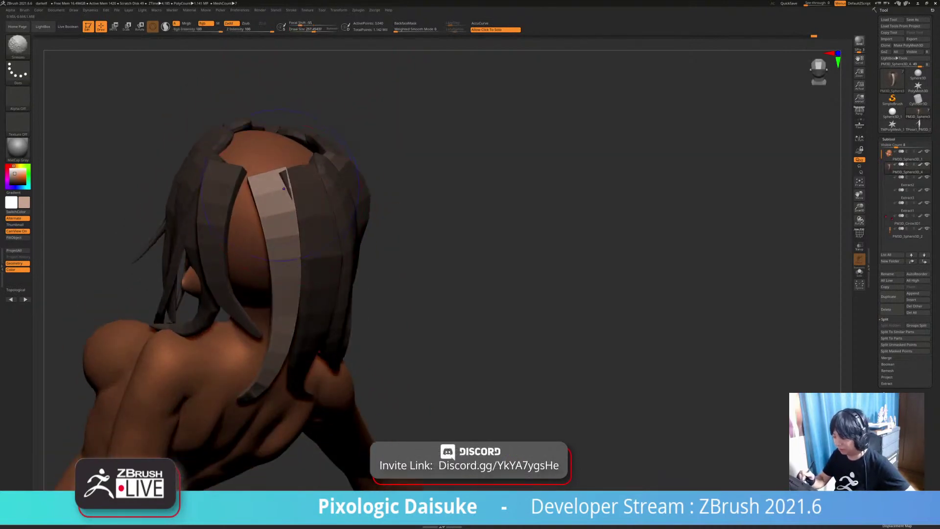
left_click_drag(284, 189, 275, 195, "shift")
right_click_drag(286, 210, 328, 189)
left_click_drag(294, 230, 295, 260, "shift")
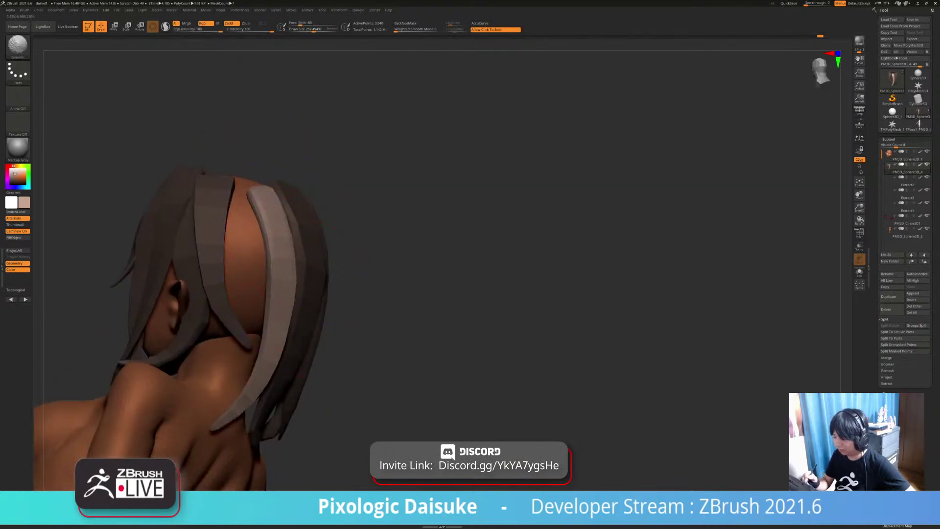
mouse_move(305, 294)
right_mouse_down("ctrl")
mouse_move(312, 281)
mouse_move(400, 280)
right_mouse_up("ctrl")
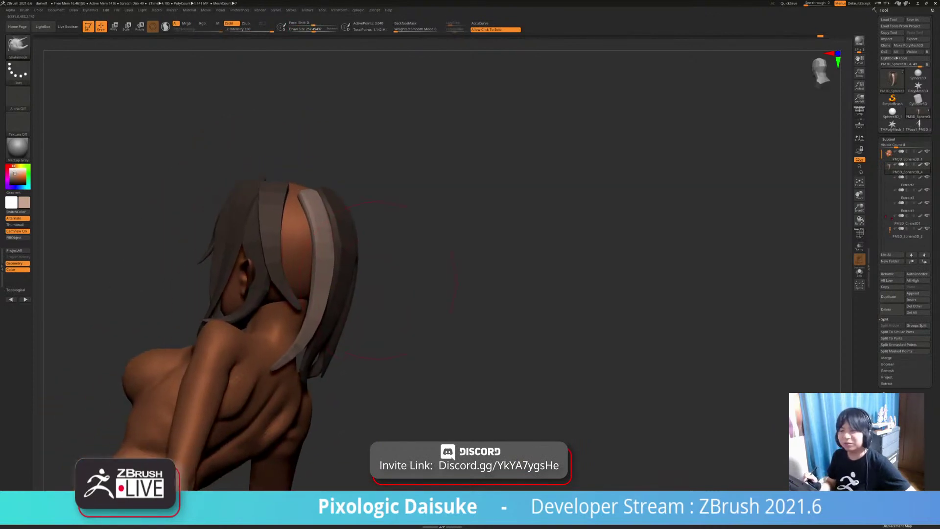
Step: Reshape the back strand to follow the skull, with a draw size of about 278 and BackfaceMask on
right_click_drag(324, 177, 262, 188)
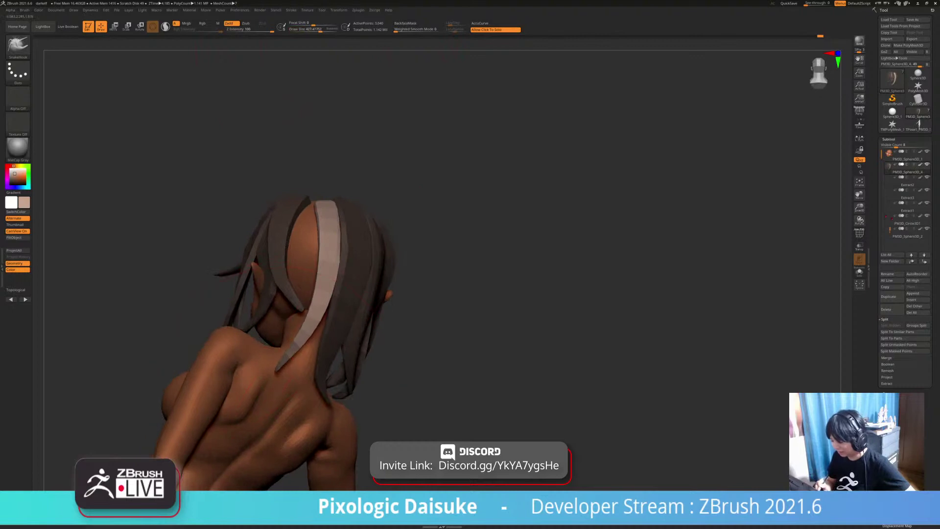
mouse_move(314, 296)
right_mouse_down()
mouse_move(335, 274)
mouse_move(308, 279)
mouse_move(332, 293)
right_mouse_up()
left_click(314, 29)
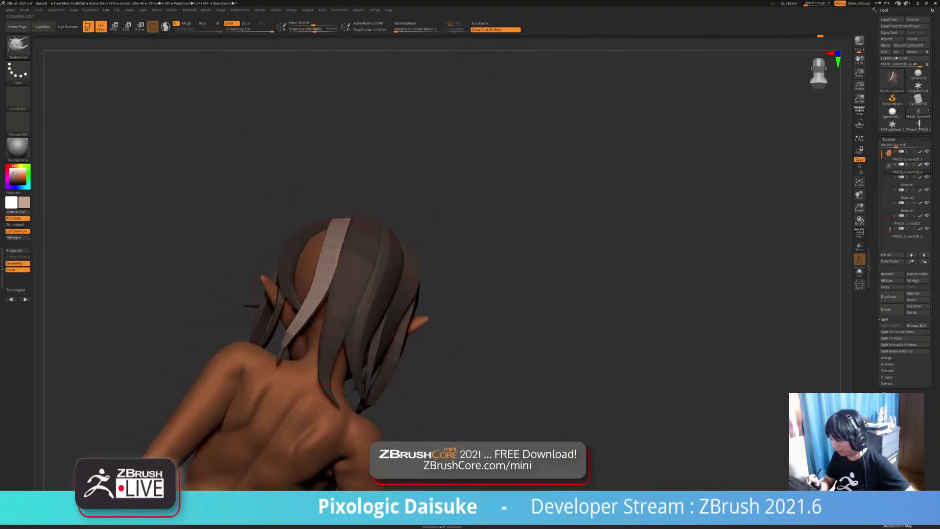
left_click(406, 24)
right_click_drag(372, 186, 392, 149)
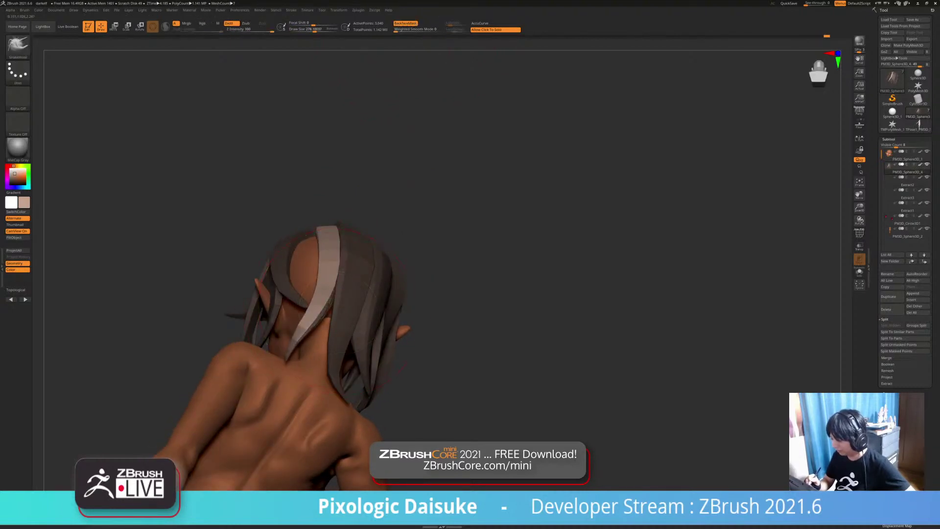
mouse_move(338, 303)
right_mouse_down()
mouse_move(338, 195)
mouse_move(348, 241)
right_mouse_up()
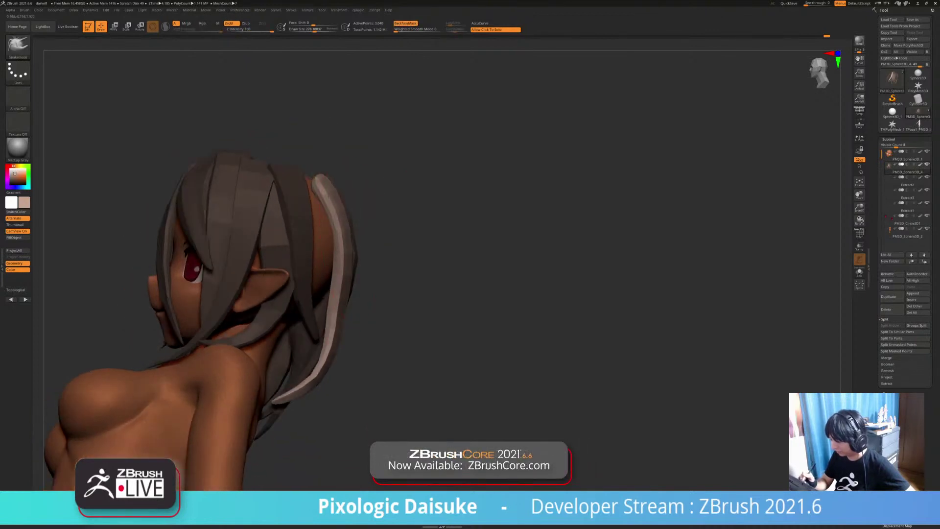
Step: Pull the upper part of the back strand outward to give it volume over the back of the head
left_click_drag(343, 218, 360, 210)
mouse_move(363, 215)
right_mouse_down()
mouse_move(380, 218)
mouse_move(399, 294)
right_mouse_up()
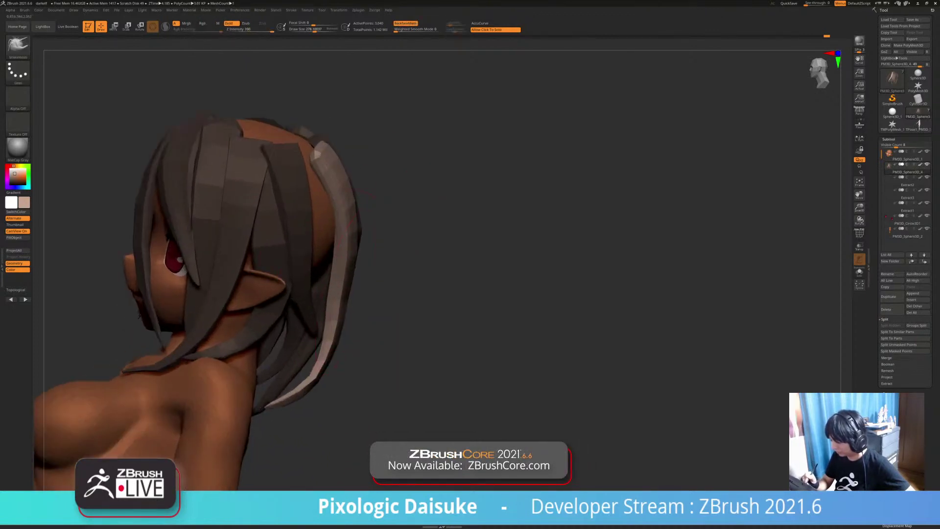
mouse_move(353, 225)
right_mouse_down()
mouse_move(348, 319)
mouse_move(321, 308)
mouse_move(357, 299)
mouse_move(359, 340)
right_mouse_up()
mouse_move(360, 340)
right_mouse_down()
mouse_move(325, 337)
mouse_move(327, 313)
mouse_move(363, 291)
mouse_move(338, 296)
mouse_move(360, 292)
mouse_move(346, 338)
right_mouse_up()
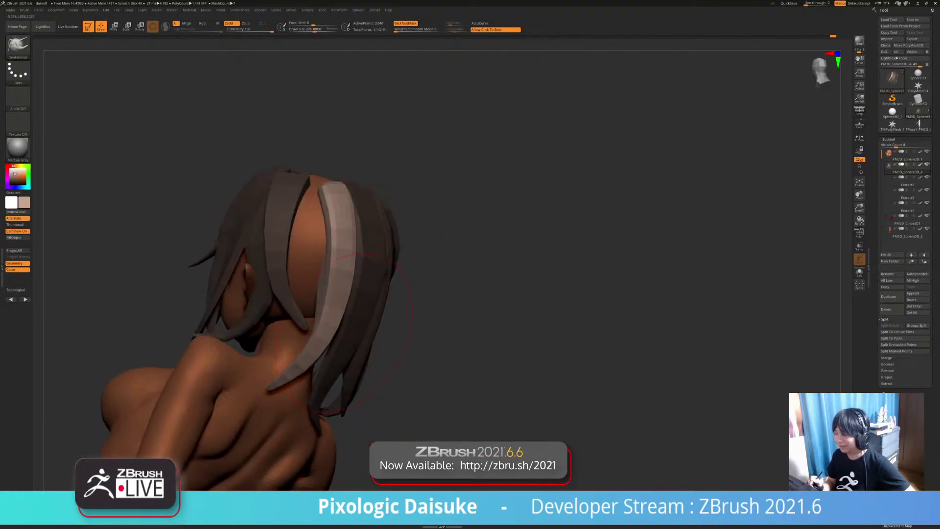
left_click_drag(342, 337, 343, 341)
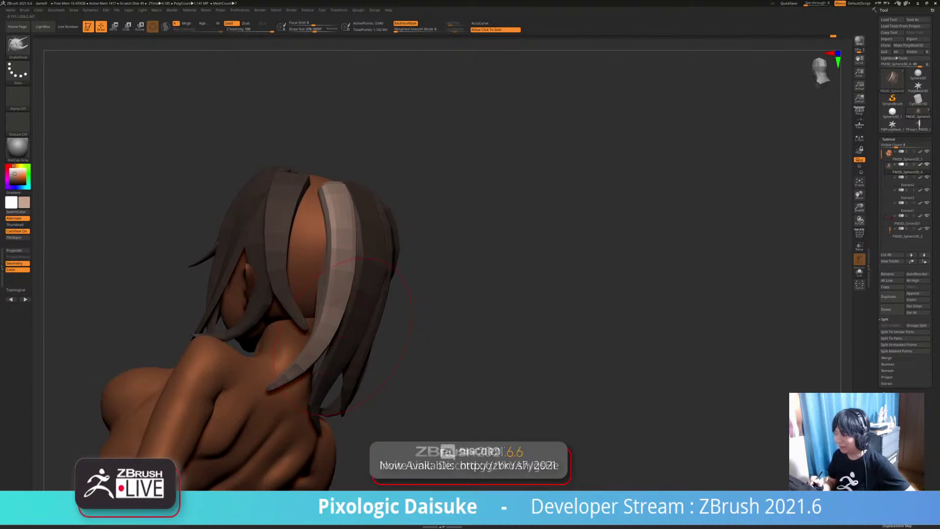
mouse_move(344, 338)
right_mouse_down()
mouse_move(293, 313)
mouse_move(337, 303)
right_mouse_up()
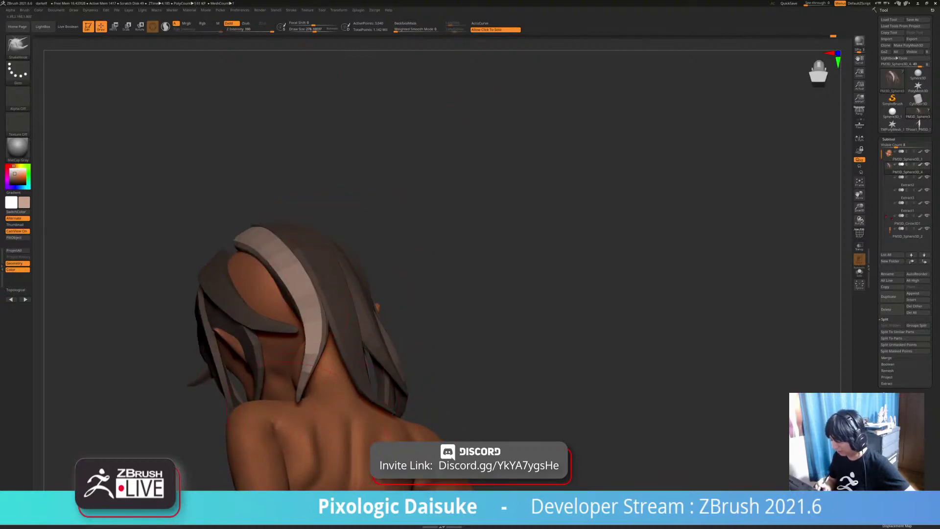
Step: Adjust the lower part of the back strand so its tip curves in against the nape
mouse_move(307, 439)
right_mouse_down()
mouse_move(274, 426)
mouse_move(316, 418)
right_mouse_up()
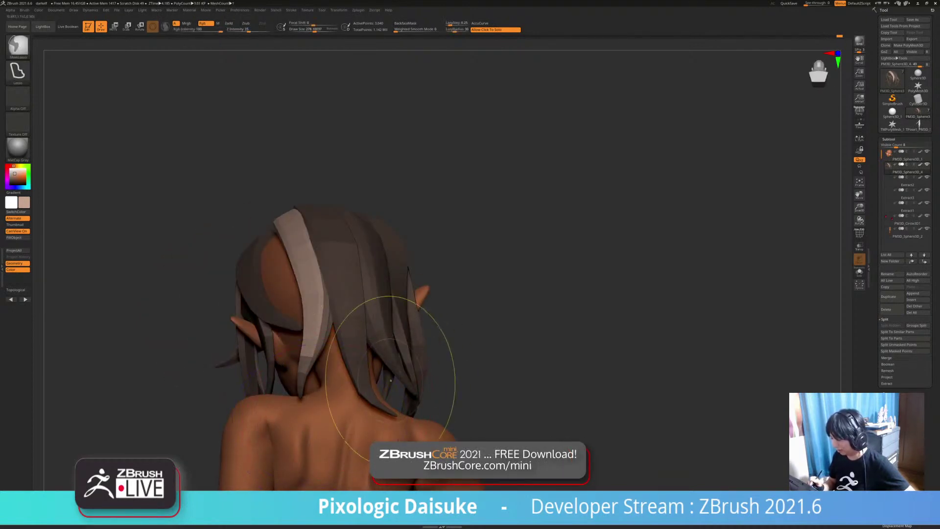
mouse_move(398, 380)
right_mouse_down()
mouse_move(380, 345)
mouse_move(455, 342)
mouse_move(380, 345)
mouse_move(423, 348)
right_mouse_up()
left_click_drag(321, 368, 337, 358)
mouse_move(409, 338)
right_mouse_down()
mouse_move(451, 341)
mouse_move(375, 350)
mouse_move(409, 350)
right_mouse_up()
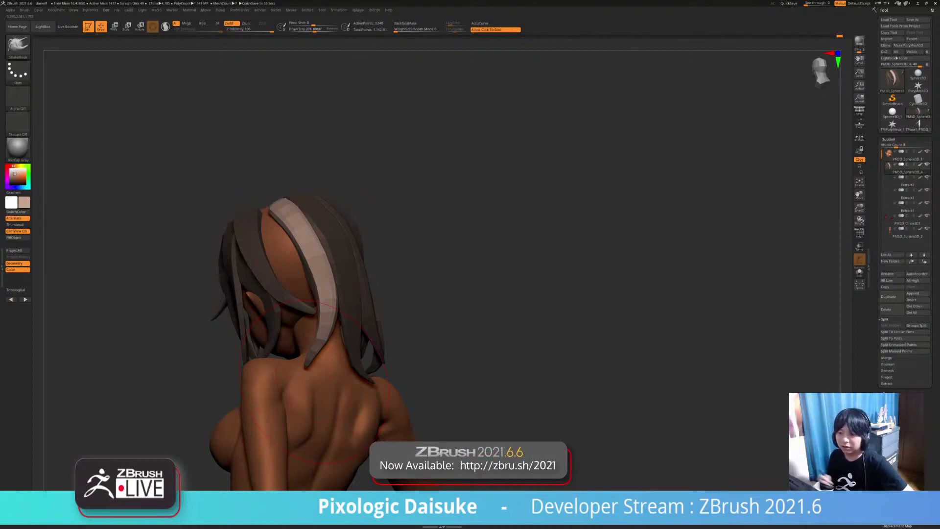
right_click_drag(315, 382, 353, 346)
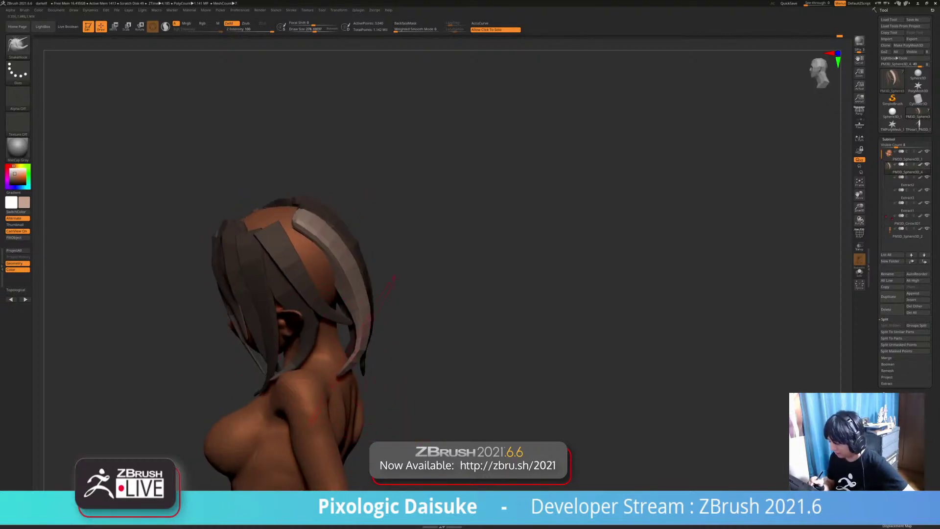
left_click_drag(357, 328, 350, 334)
right_click_drag(349, 342, 313, 337)
mouse_move(351, 122)
right_mouse_down("alt")
mouse_move(321, 97)
mouse_move(309, 365)
mouse_move(362, 345)
mouse_move(264, 336)
right_mouse_up("alt")
Step: Draw another hair strand from the crown down to the shoulder beside the previous back strand with the hair strip brush
left_click(18, 46)
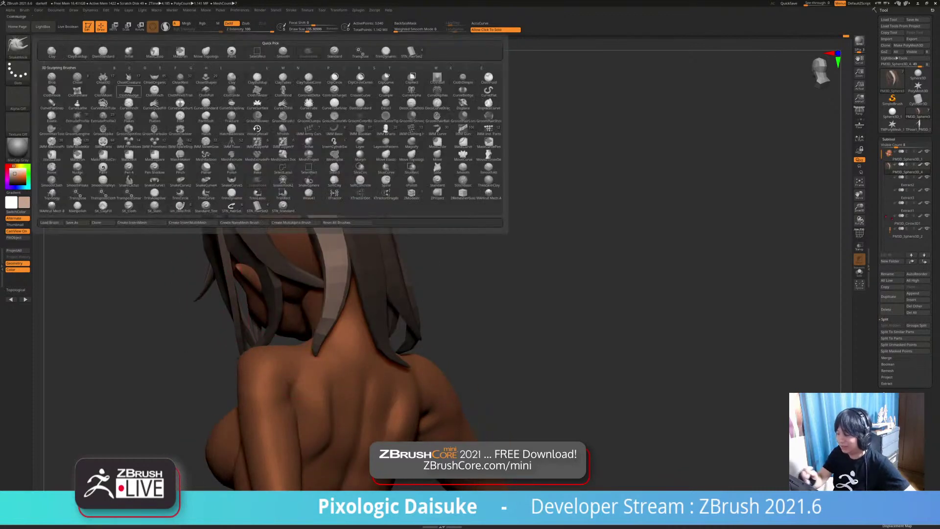
left_click(411, 52)
right_click_drag(313, 107, 301, 113)
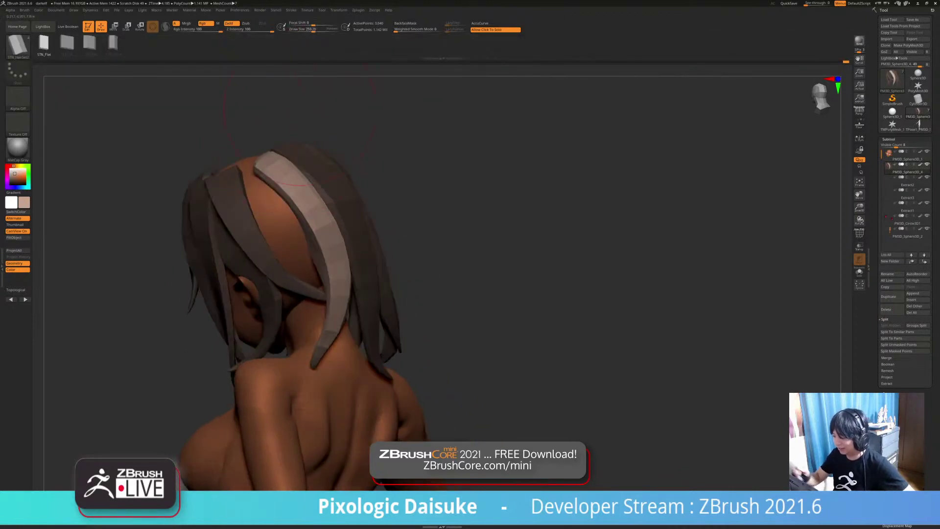
mouse_move(248, 173)
left_mouse_down()
mouse_move(295, 294)
mouse_move(292, 345)
left_mouse_up()
key("ctrl+z")
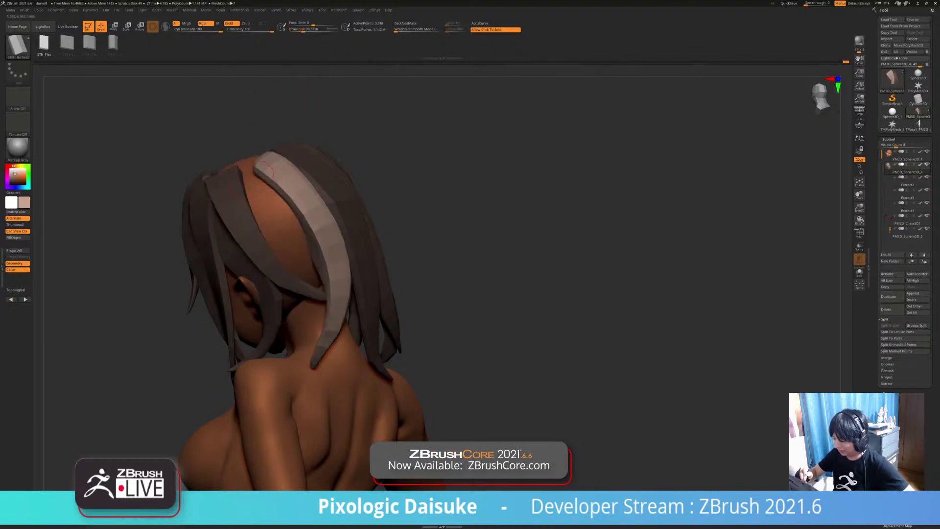
left_click(291, 240)
mouse_move(294, 274)
right_mouse_down()
mouse_move(349, 275)
mouse_move(308, 276)
right_mouse_up()
mouse_move(306, 195)
right_mouse_down()
mouse_move(347, 197)
mouse_move(289, 201)
mouse_move(318, 208)
right_mouse_up()
left_click_drag(314, 374, 312, 374)
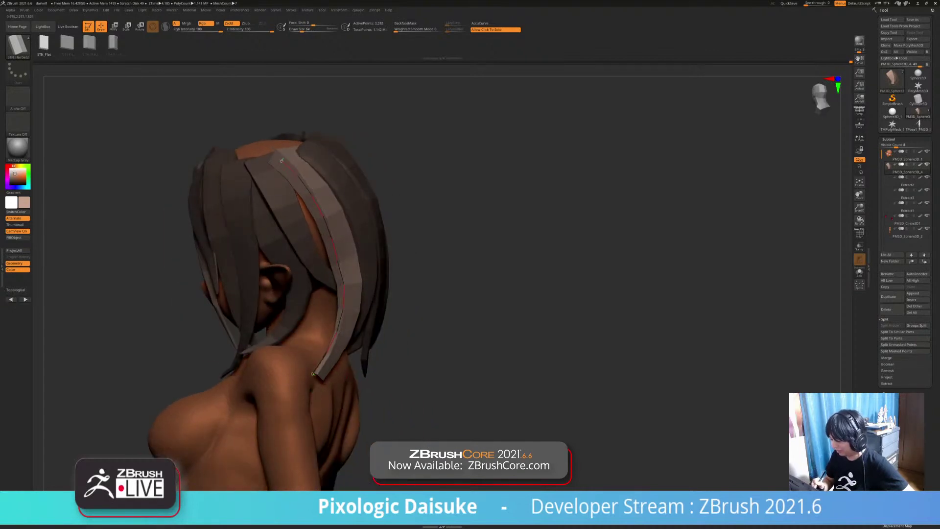
mouse_move(303, 274)
right_mouse_down()
mouse_move(353, 275)
mouse_move(308, 277)
mouse_move(343, 276)
mouse_move(413, 328)
right_mouse_up()
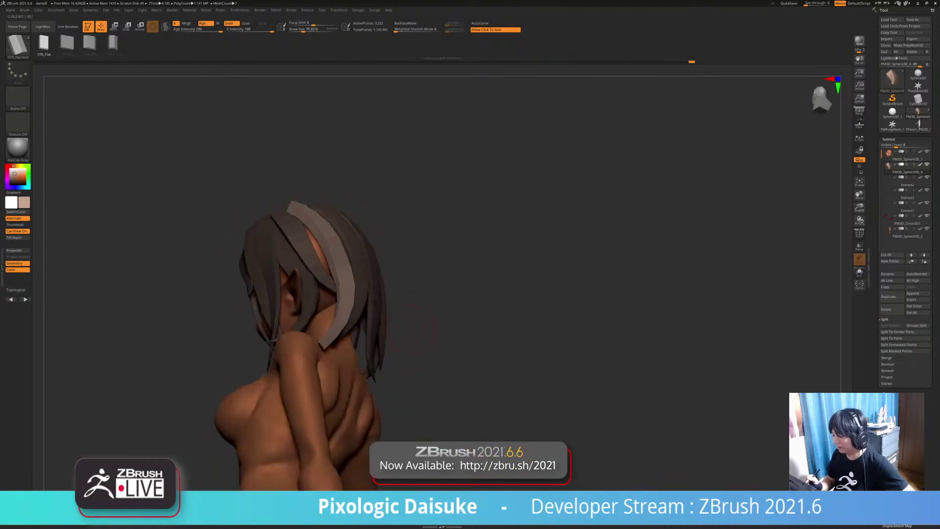
Step: Fit the new back strand to the skull with the SnakeHook brush at a draw size of about 278, and smooth its upper part
key("b")
key("s")
key("h")
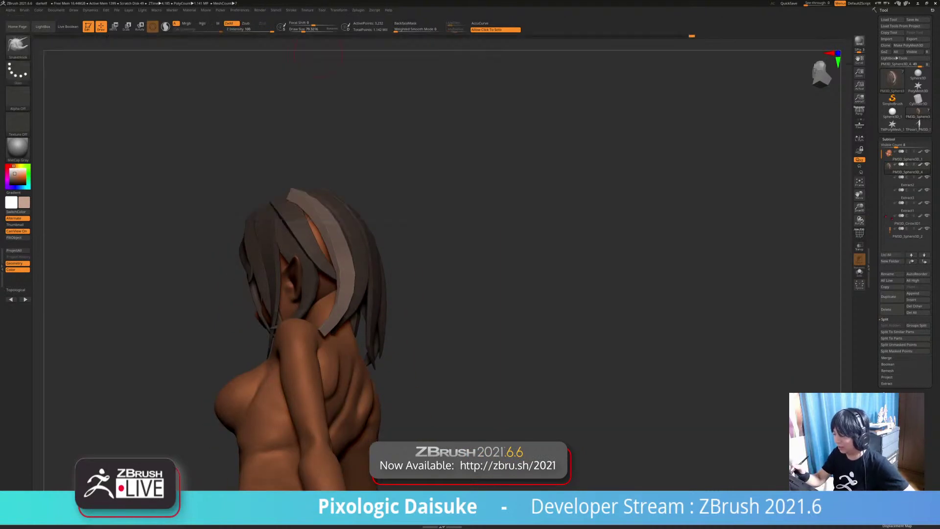
left_click_drag(304, 30, 315, 29)
right_click_drag(294, 205, 355, 223)
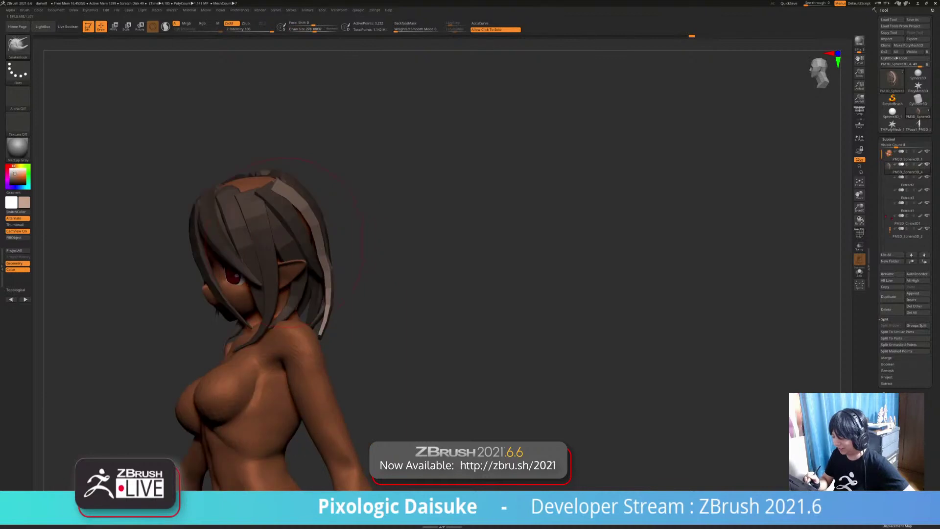
left_click_drag(306, 230, 313, 235)
right_click_drag(382, 245, 314, 304)
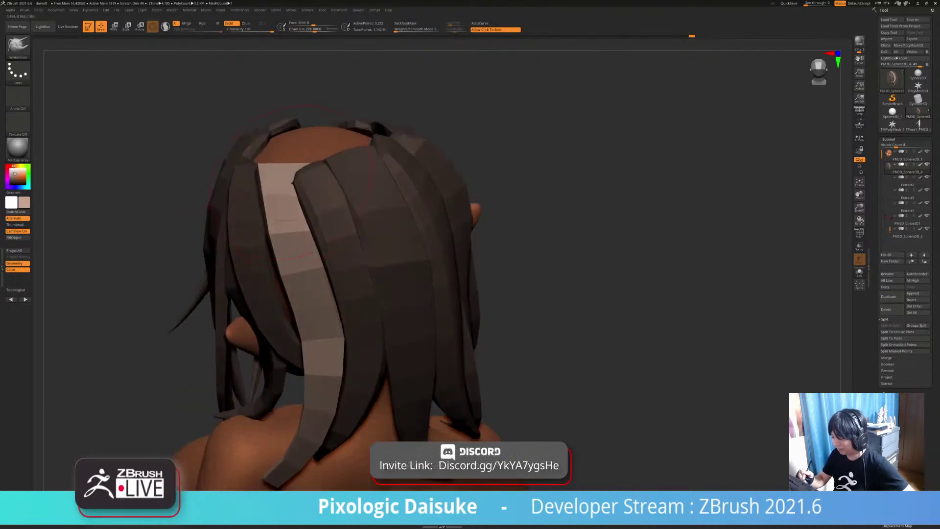
right_click_drag(352, 235, 323, 245)
left_click_drag(289, 196, 293, 237, "shift")
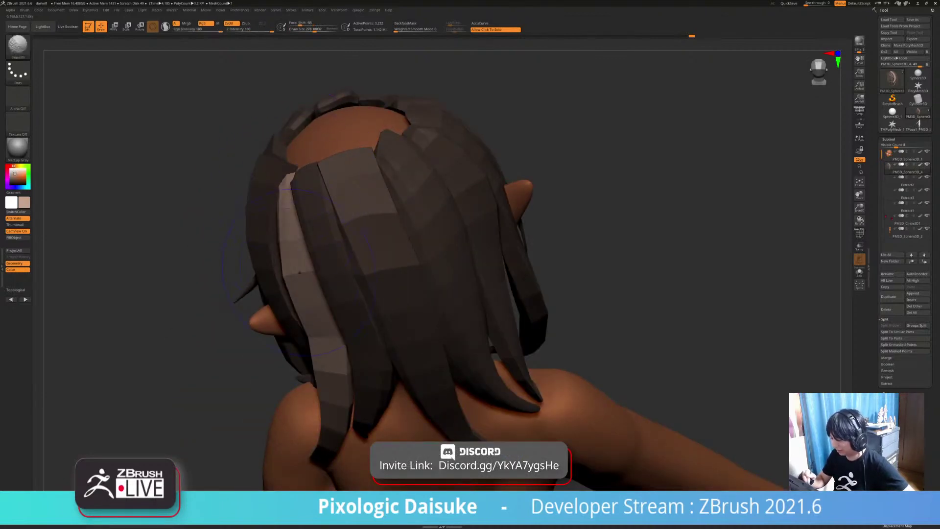
mouse_move(282, 321)
right_mouse_down()
mouse_move(357, 302)
mouse_move(355, 327)
mouse_move(370, 304)
right_mouse_up()
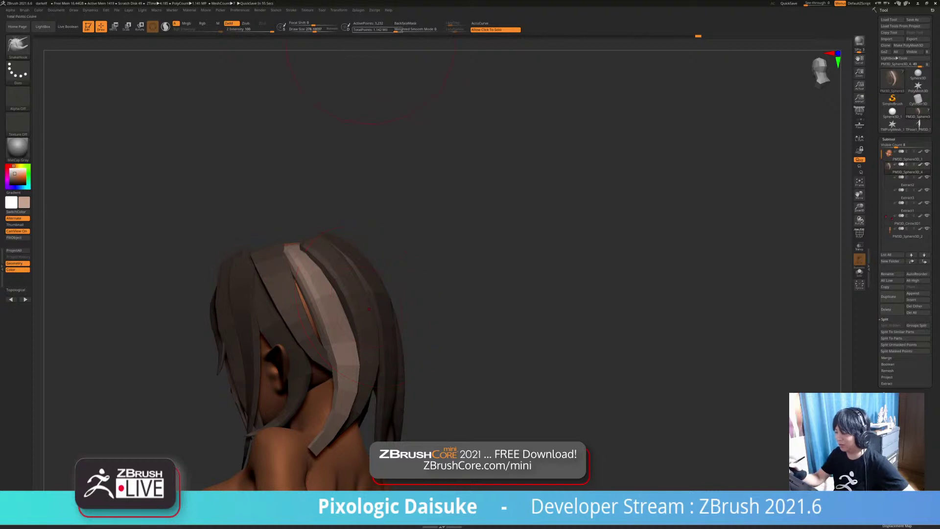
Step: Shift the lower half of the new back strand inward so it lies against the neighbouring strand
right_click_drag(369, 308, 370, 274, "alt")
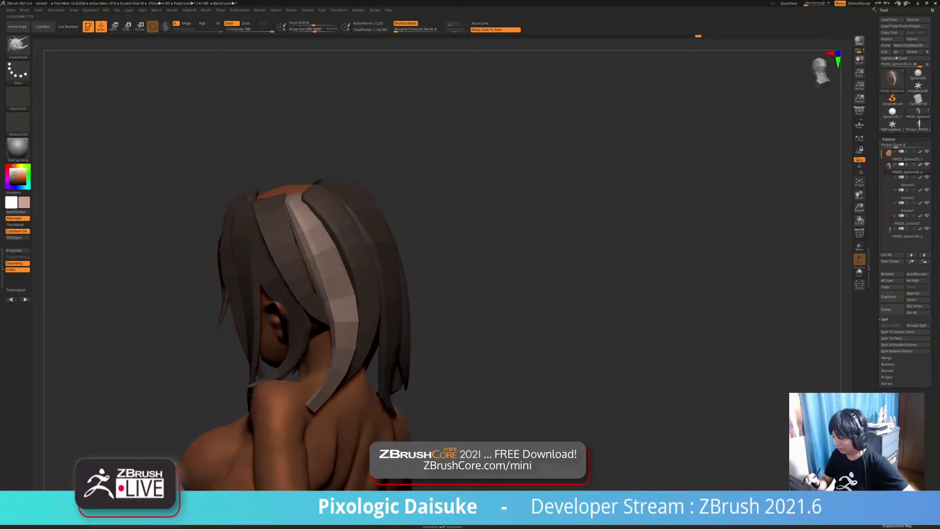
mouse_move(303, 312)
right_mouse_down()
mouse_move(385, 297)
mouse_move(394, 286)
mouse_move(361, 304)
right_mouse_up()
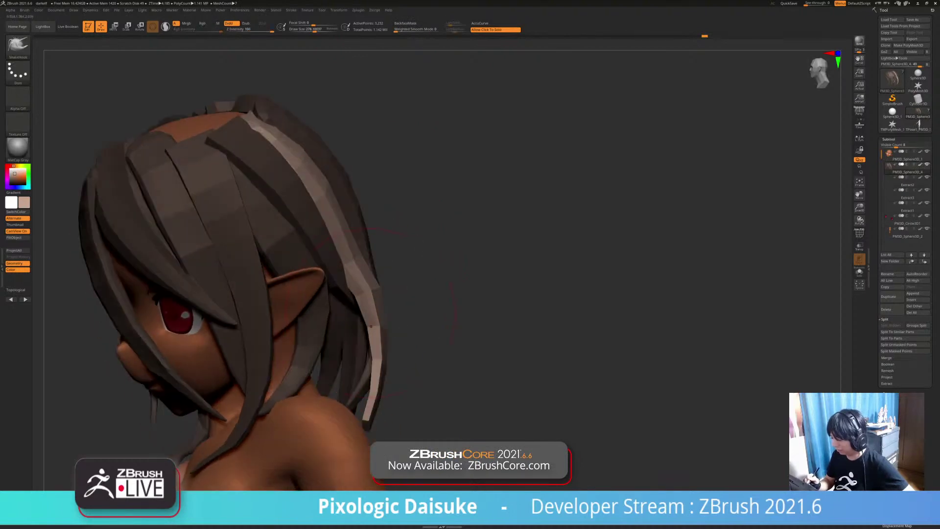
left_click_drag(637, 274, 543, 269)
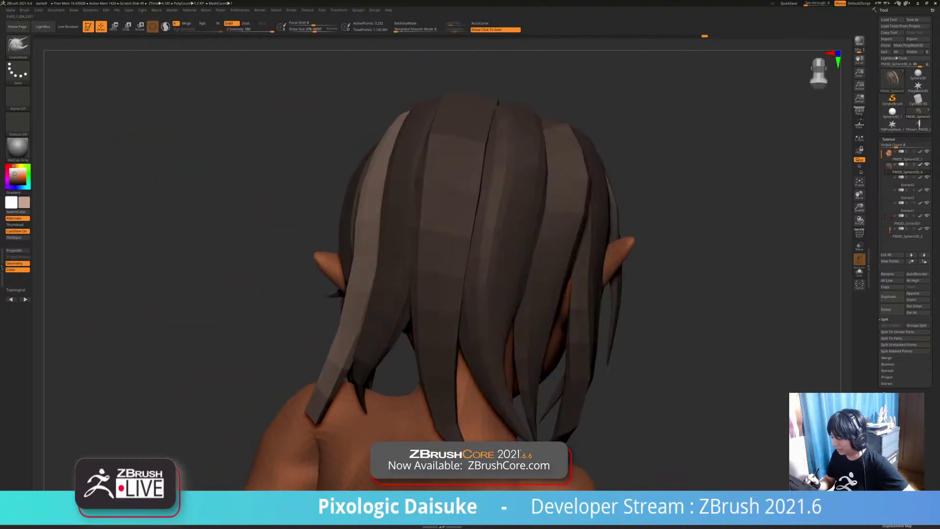
left_click_drag(340, 318, 353, 317)
mouse_move(543, 269)
left_mouse_down()
mouse_move(631, 267)
mouse_move(602, 235)
left_mouse_up()
mouse_move(577, 265)
left_mouse_down()
mouse_move(612, 284)
mouse_move(558, 264)
left_mouse_up()
Step: Smooth the end of the back strand and pull it into a tapered tip curving above the shoulder
left_click_drag(337, 392, 339, 387, "shift")
left_click_drag(558, 264, 597, 272)
mouse_move(339, 390)
left_mouse_down()
mouse_move(320, 382)
mouse_move(362, 373)
mouse_move(363, 360)
left_mouse_up()
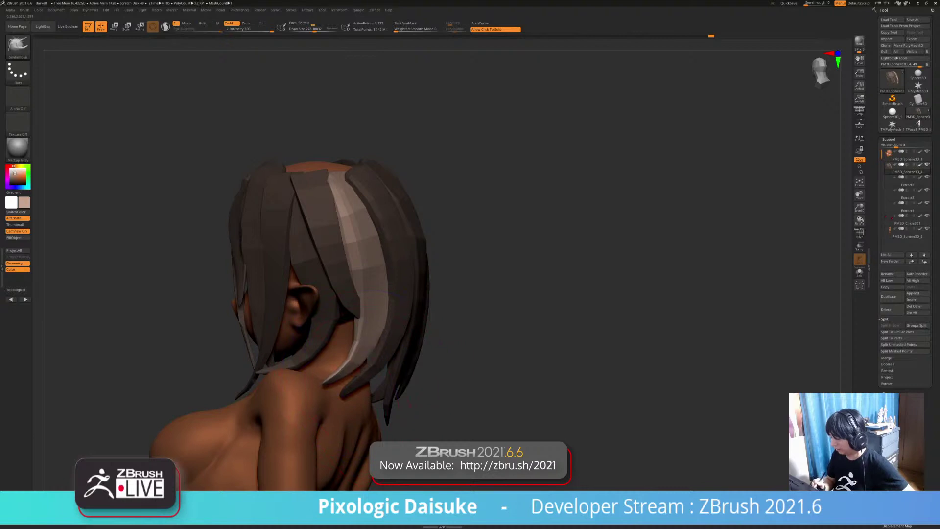
left_click_drag(578, 293, 490, 281)
mouse_move(318, 384)
left_mouse_down()
mouse_move(310, 392)
mouse_move(316, 382)
left_mouse_up()
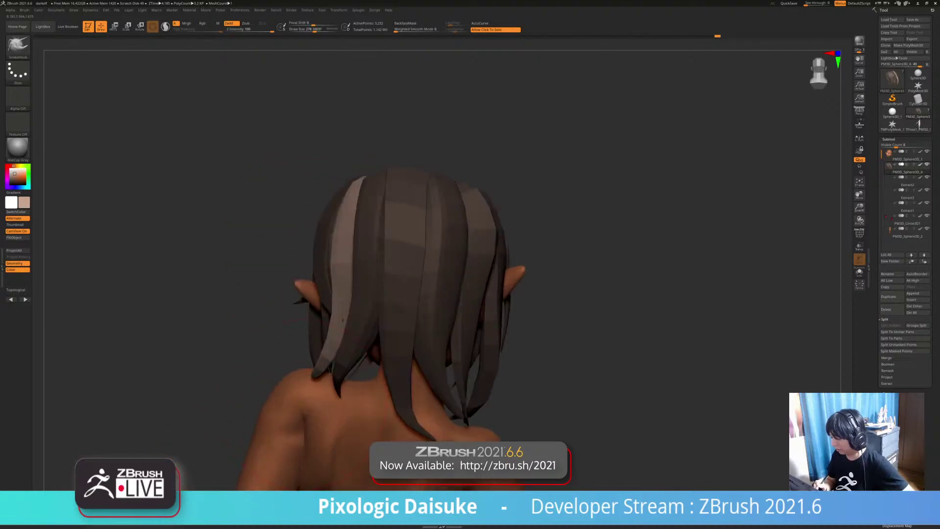
right_click_drag(392, 352, 401, 254, "ctrl")
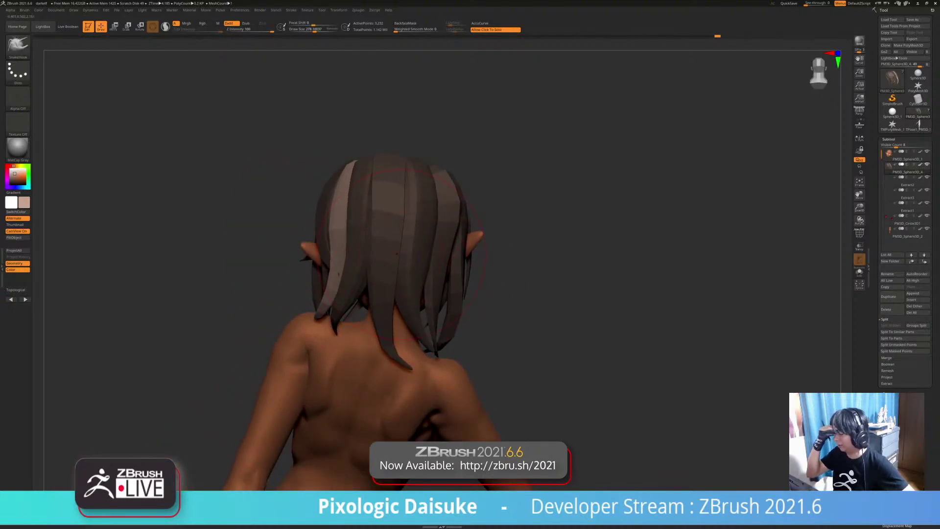
right_click_drag(293, 294, 399, 365)
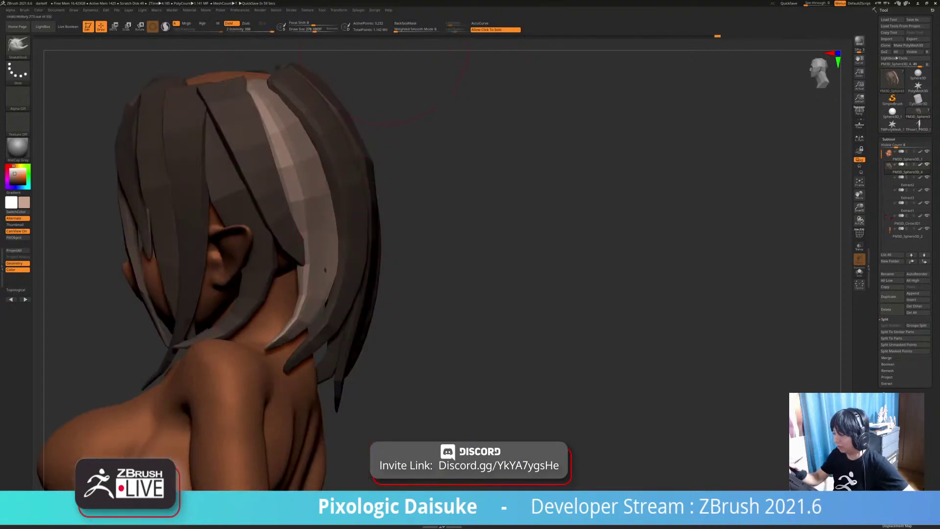
Step: Round out the upper and lower curves of the back strand with BackfaceMask on and a draw size of about 225
left_click(405, 23)
left_click(312, 30)
right_click_drag(333, 147, 387, 152)
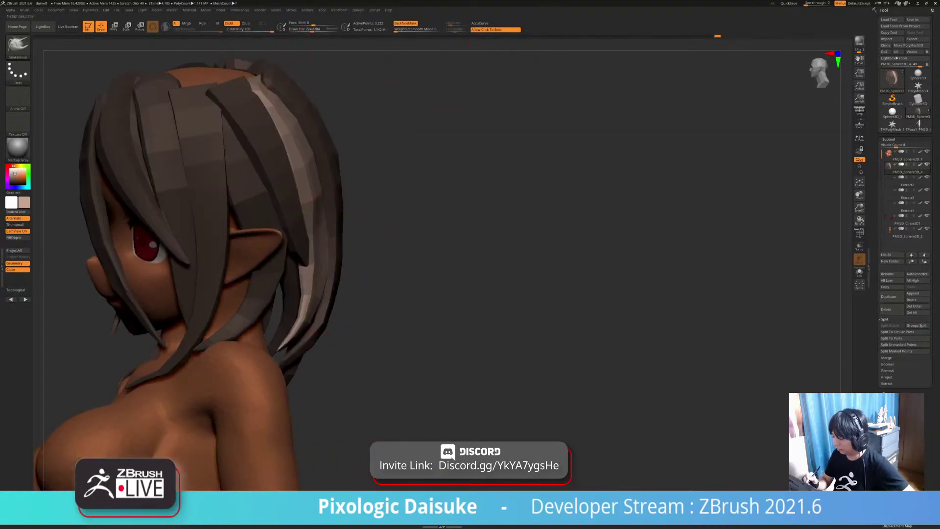
mouse_move(380, 299)
right_mouse_down("ctrl")
mouse_move(382, 244)
mouse_move(314, 186)
mouse_move(303, 131)
right_mouse_up("ctrl")
left_click_drag(313, 142, 319, 146)
right_click_drag(323, 196, 333, 167)
right_click_drag(333, 166, 333, 147, "ctrl")
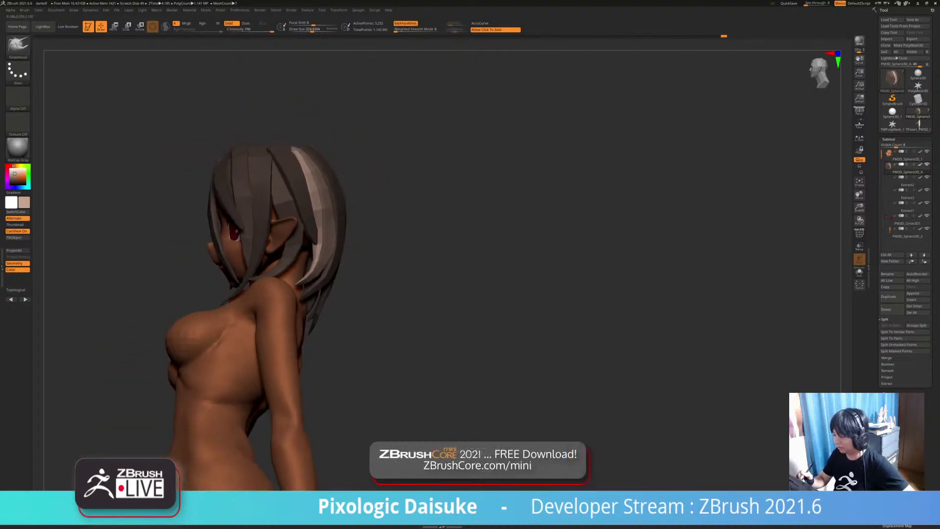
right_click_drag(372, 235, 315, 263)
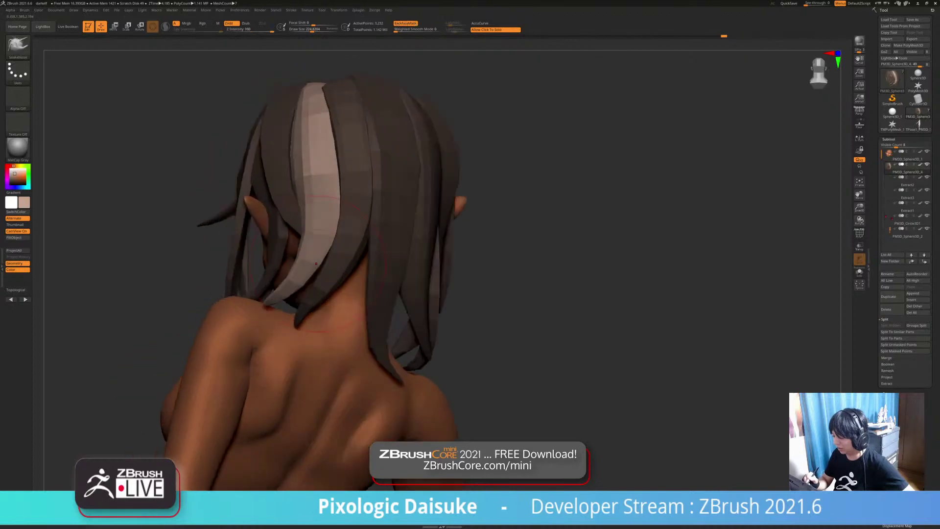
left_click_drag(316, 263, 327, 275)
mouse_move(340, 296)
right_mouse_down("ctrl")
mouse_move(347, 267)
mouse_move(333, 325)
right_mouse_up("ctrl")
mouse_move(334, 324)
right_mouse_down()
mouse_move(362, 323)
mouse_move(338, 311)
right_mouse_up()
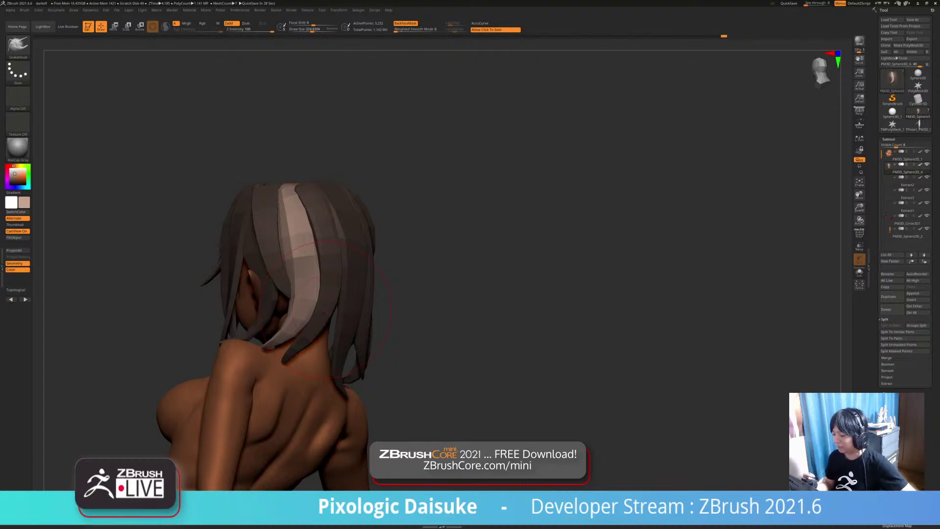
Step: Refine the back strand's tip into a narrower point at the nape with BackfaceMask off, reducing the draw size to about 145
right_click_drag(323, 313, 600, 316)
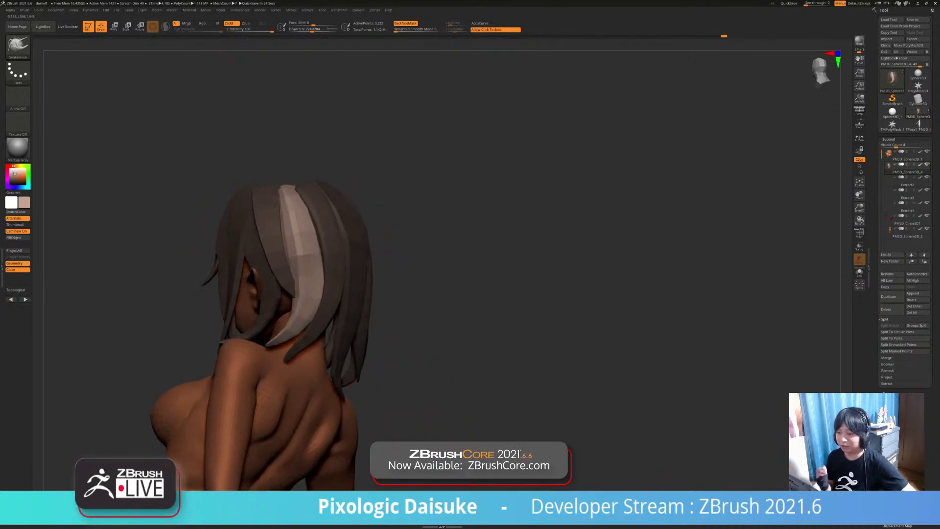
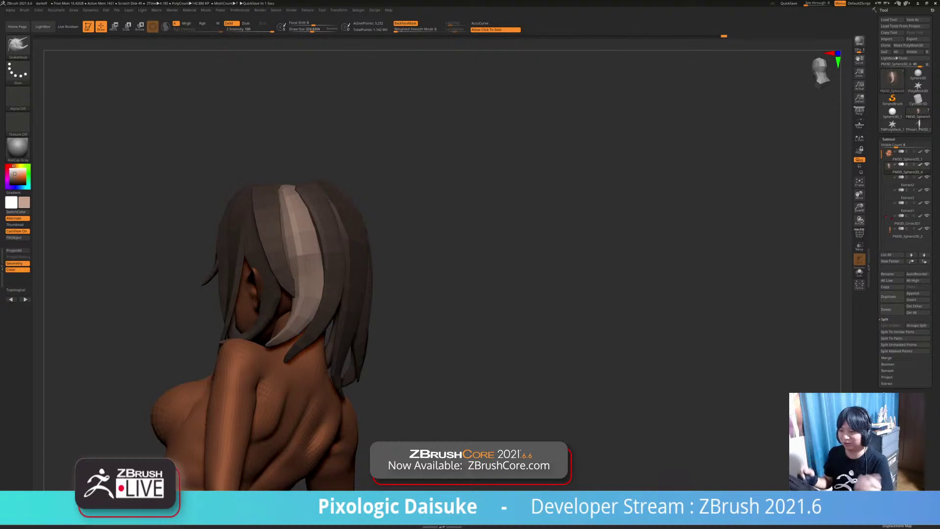
mouse_move(377, 288)
left_mouse_down()
mouse_move(425, 287)
mouse_move(362, 249)
left_mouse_up()
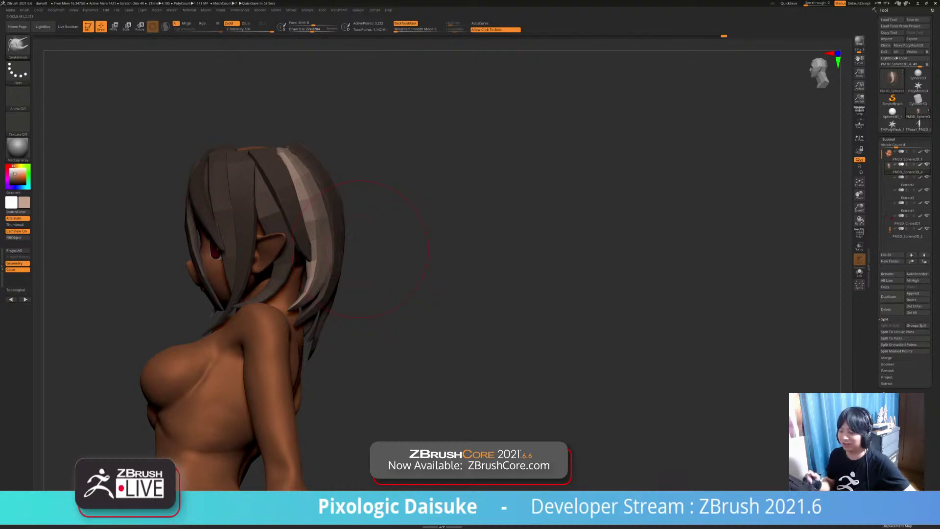
left_click_drag(357, 304, 321, 293)
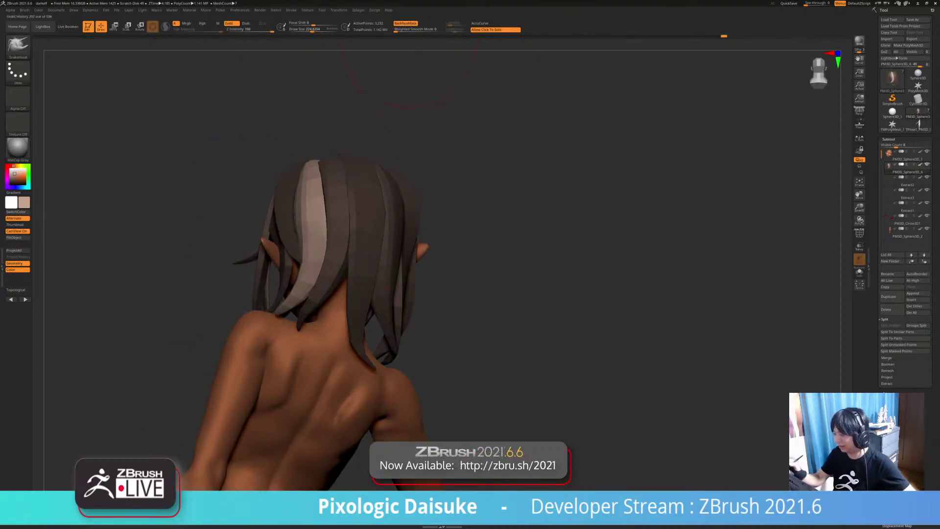
right_click_drag(303, 295, 289, 286)
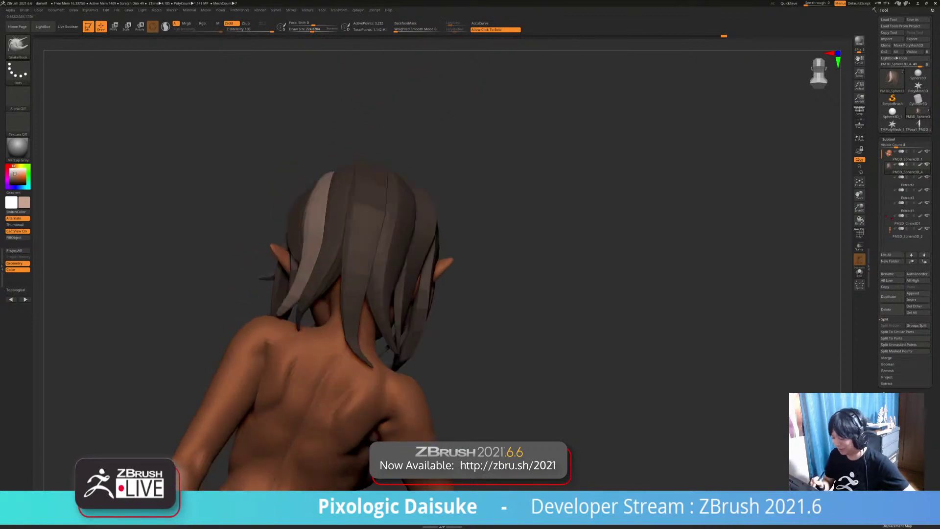
left_click_drag(284, 311, 287, 316)
right_click_drag(264, 343, 274, 343)
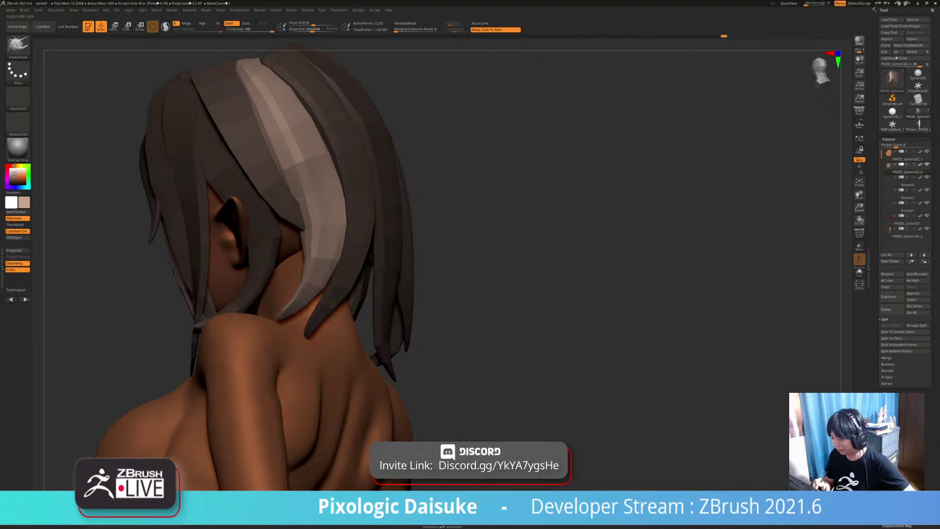
right_click_drag(315, 210, 387, 54)
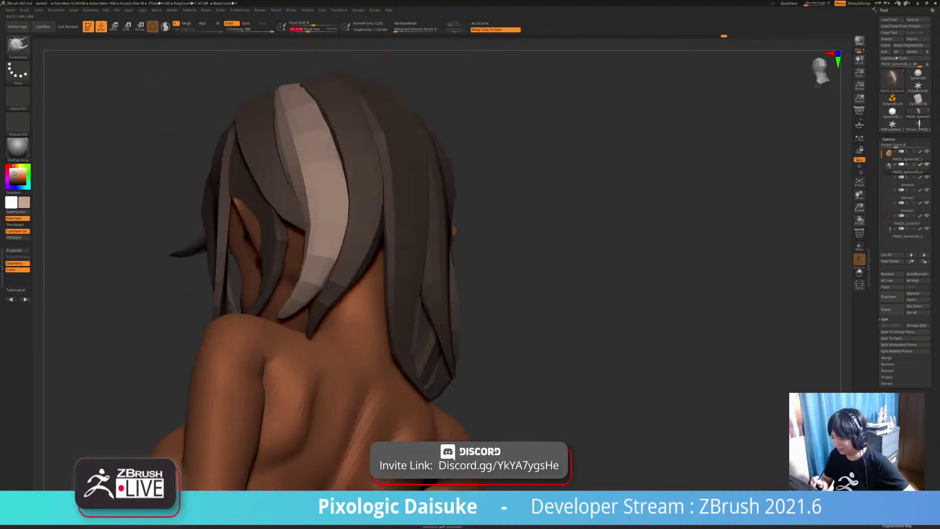
right_click_drag(286, 318, 376, 329)
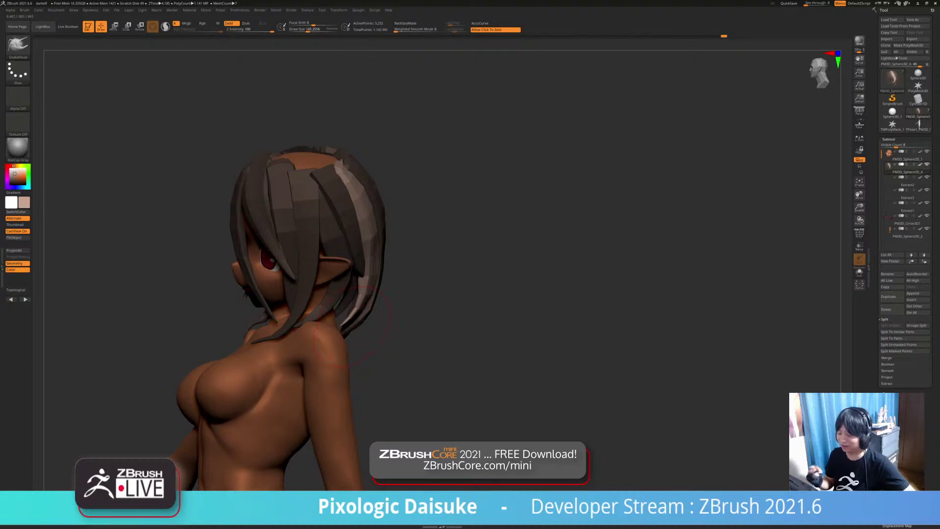
Step: Adjust the upper and middle parts of the back strand so its curve follows the back of the head
right_click_drag(351, 327, 293, 330)
left_click_drag(331, 213, 320, 206)
right_click_drag(308, 226, 340, 216)
left_click_drag(340, 216, 346, 210)
right_click_drag(342, 208, 318, 202, "ctrl")
right_click_drag(318, 202, 294, 149)
right_click_drag(368, 250, 361, 252)
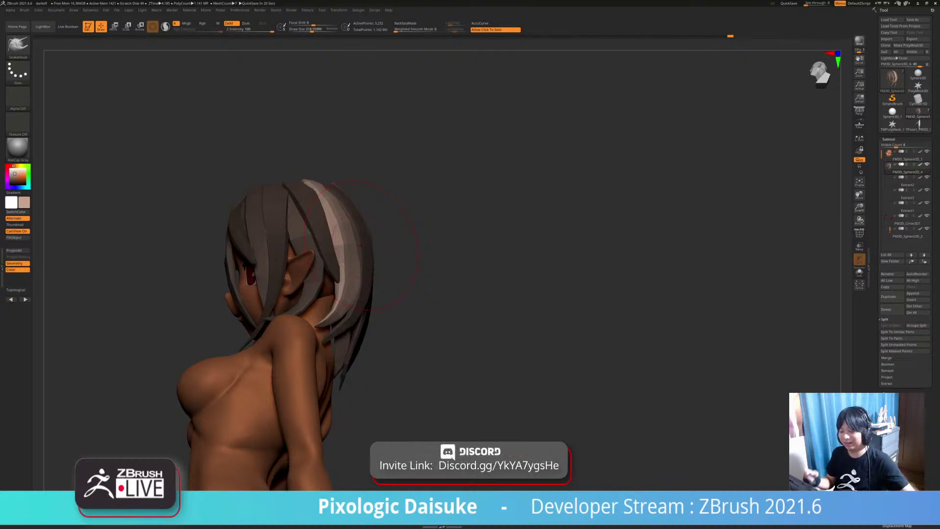
Step: Clear the mask from the hair and reshape a strand root beside the bare crown with a draw size of about 145
mouse_move(431, 265)
left_mouse_down()
mouse_move(469, 265)
mouse_move(445, 294)
mouse_move(387, 318)
mouse_move(425, 338)
mouse_move(406, 330)
left_mouse_up()
left_click_drag(441, 298, 504, 325, "ctrl")
right_click_drag(450, 274, 453, 323, "ctrl")
mouse_move(350, 210)
right_mouse_down()
mouse_move(356, 289)
mouse_move(386, 306)
right_mouse_up()
left_click_drag(312, 30, 309, 30)
mouse_move(352, 161)
right_mouse_down()
mouse_move(382, 172)
mouse_move(321, 182)
mouse_move(293, 160)
right_mouse_up()
left_click_drag(282, 152, 274, 144)
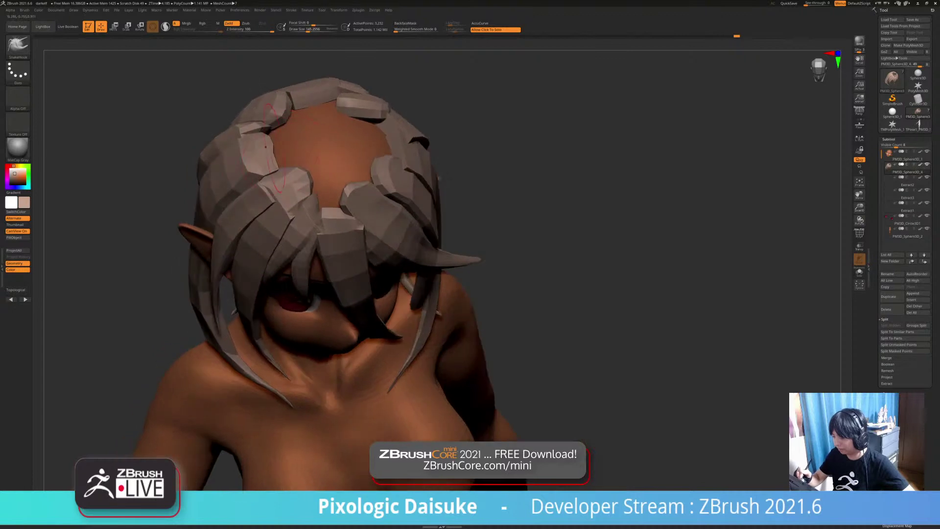
mouse_move(274, 147)
right_mouse_down()
mouse_move(267, 149)
mouse_move(295, 171)
mouse_move(284, 230)
mouse_move(314, 194)
right_mouse_up()
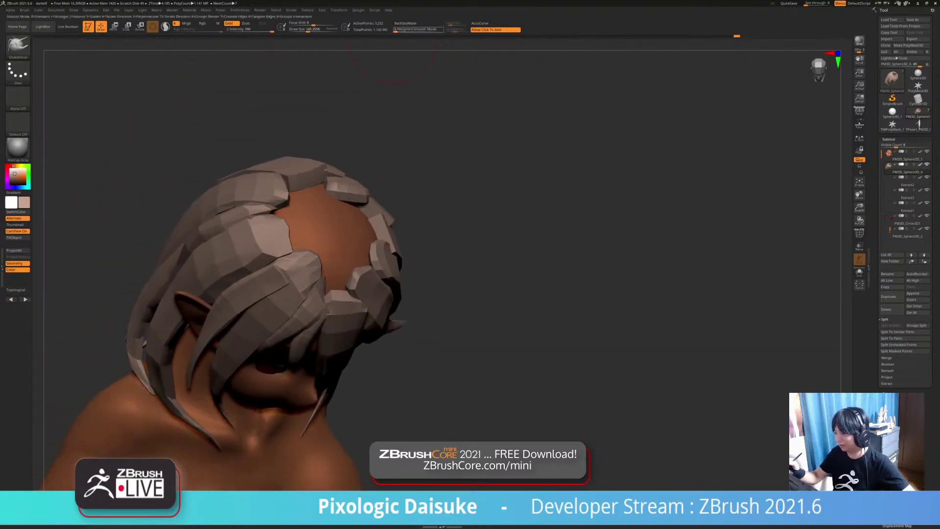
Step: Turn BackfaceMask on and pull the strand roots around the bare crown into place over the scalp
key("shift")
left_click_drag(401, 31, 394, 30)
mouse_move(314, 211)
right_mouse_down()
mouse_move(282, 245)
mouse_move(215, 230)
mouse_move(226, 240)
mouse_move(298, 237)
mouse_move(269, 259)
mouse_move(294, 272)
mouse_move(274, 241)
mouse_move(277, 259)
mouse_move(277, 240)
mouse_move(267, 250)
mouse_move(294, 242)
mouse_move(259, 235)
mouse_move(259, 270)
mouse_move(279, 264)
right_mouse_up()
right_click_drag(254, 224, 259, 200, "ctrl")
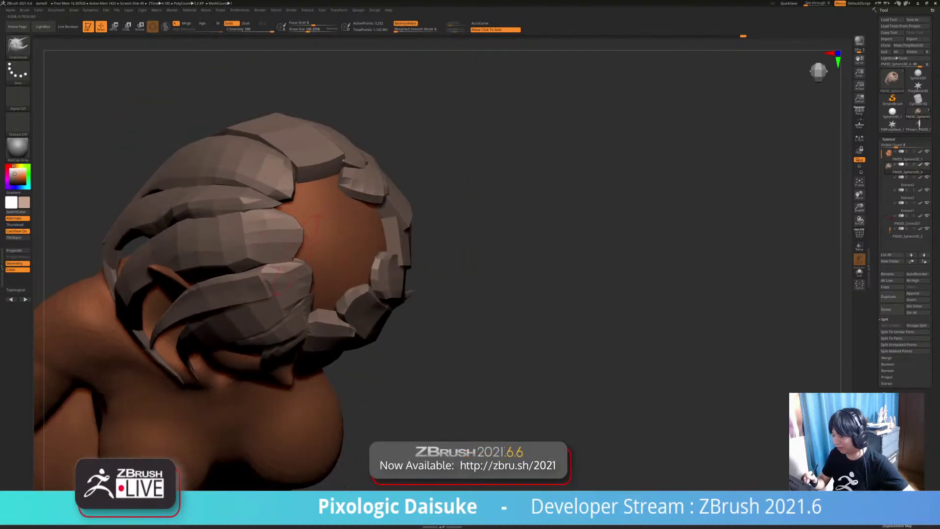
mouse_move(293, 270)
right_mouse_down()
mouse_move(322, 229)
mouse_move(284, 235)
mouse_move(294, 274)
right_mouse_up()
left_click_drag(354, 272, 337, 267)
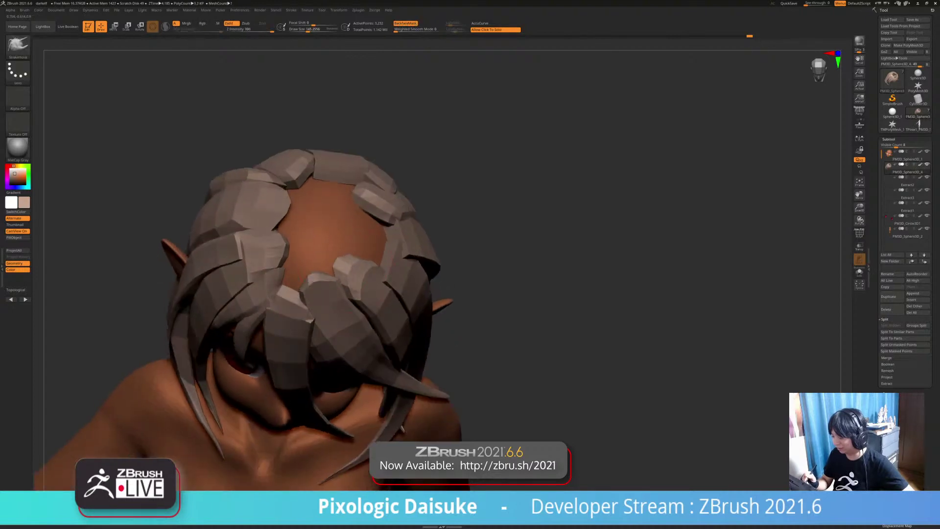
mouse_move(337, 267)
right_mouse_down()
mouse_move(360, 274)
mouse_move(352, 235)
mouse_move(344, 261)
right_mouse_up()
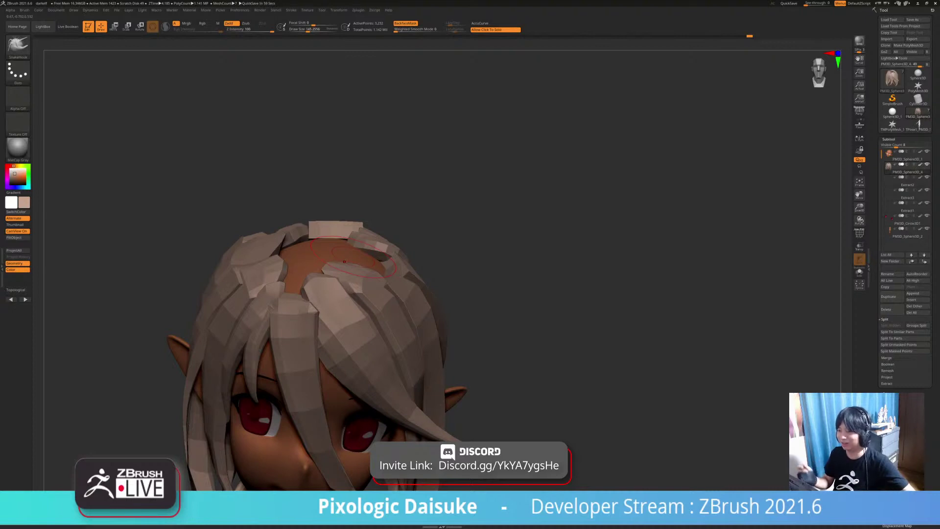
mouse_move(344, 261)
right_mouse_down()
mouse_move(349, 298)
mouse_move(336, 273)
mouse_move(346, 261)
right_mouse_up()
mouse_move(345, 293)
right_mouse_down()
mouse_move(351, 318)
mouse_move(338, 216)
mouse_move(314, 208)
mouse_move(355, 269)
right_mouse_up()
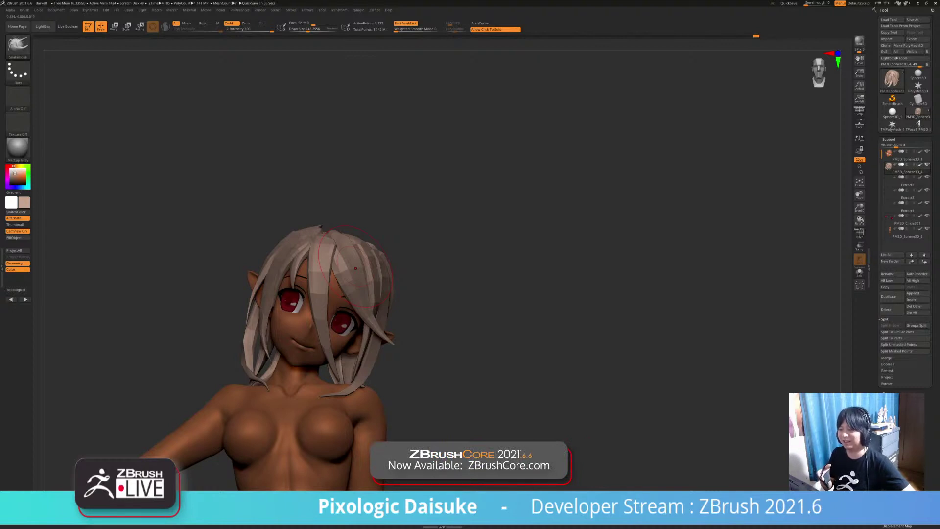
right_click_drag(357, 293, 329, 321)
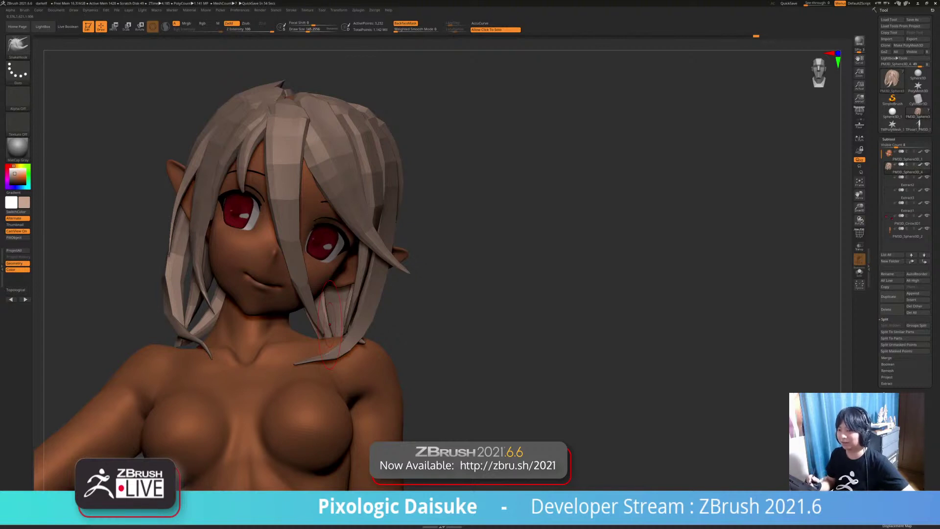
Step: Pull the front strand roots back over the scalp to cover the forward part of the bare crown
mouse_move(431, 318)
left_mouse_down()
mouse_move(470, 313)
mouse_move(455, 284)
mouse_move(382, 284)
left_mouse_up()
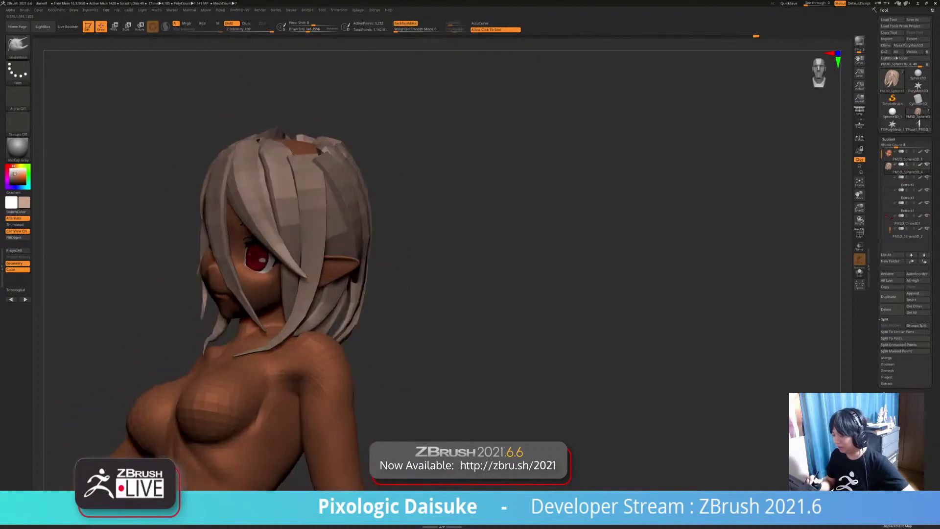
mouse_move(440, 245)
left_mouse_down()
mouse_move(494, 280)
mouse_move(492, 354)
left_mouse_up()
left_click_drag(308, 241, 293, 210)
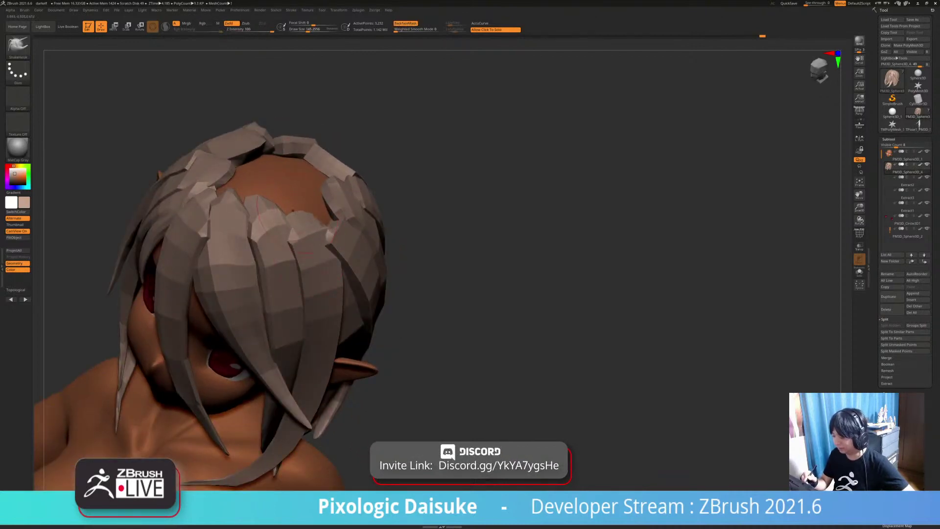
left_click_drag(490, 303, 484, 342)
left_click_drag(294, 215, 288, 203)
left_click_drag(489, 313, 492, 354)
left_click_drag(288, 203, 279, 190)
mouse_move(489, 318)
left_mouse_down()
mouse_move(485, 333)
mouse_move(479, 264)
mouse_move(482, 284)
left_mouse_up()
left_click_drag(339, 217, 327, 203)
left_click_drag(490, 314, 494, 358)
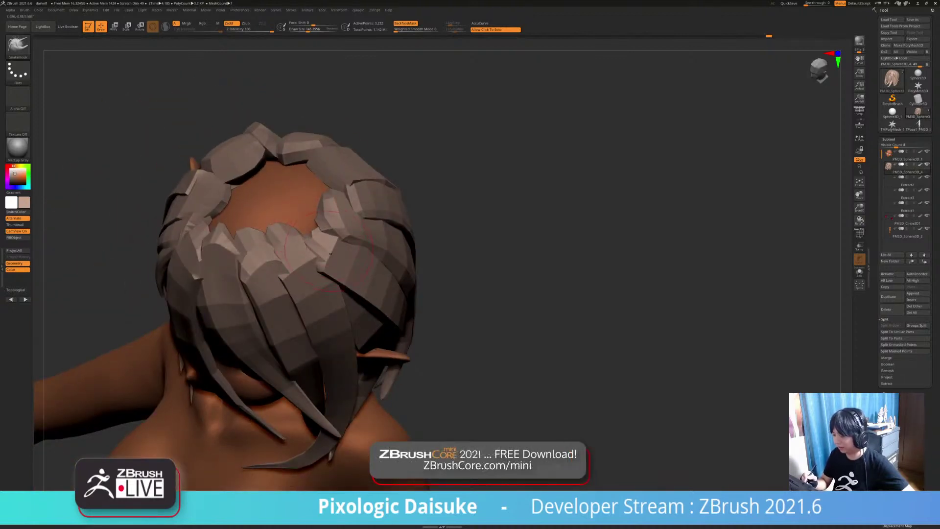
Step: Pull the strand roots beside the crown on the character's left inward over the bare scalp
right_click_drag(310, 226, 312, 259)
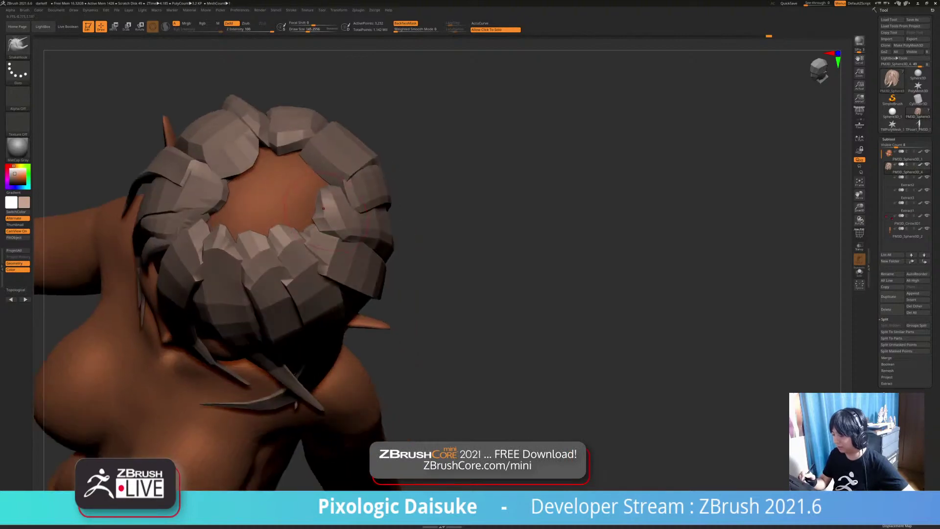
mouse_move(363, 230)
right_mouse_down()
mouse_move(318, 209)
mouse_move(340, 207)
mouse_move(320, 198)
right_mouse_up()
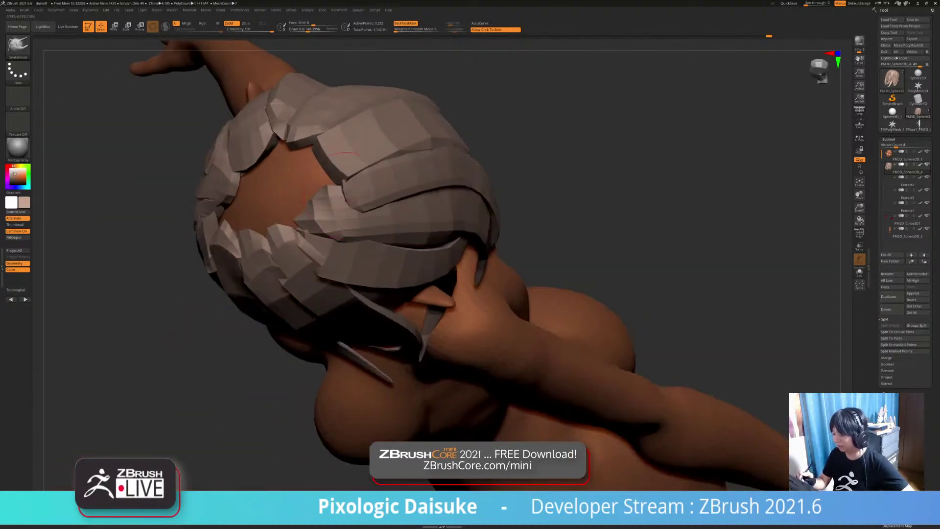
left_click_drag(345, 191, 333, 186)
mouse_move(325, 192)
right_mouse_down()
mouse_move(348, 197)
mouse_move(317, 194)
right_mouse_up()
left_click_drag(322, 165, 297, 170)
mouse_move(303, 172)
right_mouse_down()
mouse_move(331, 180)
mouse_move(310, 176)
right_mouse_up()
left_click_drag(310, 176, 305, 177)
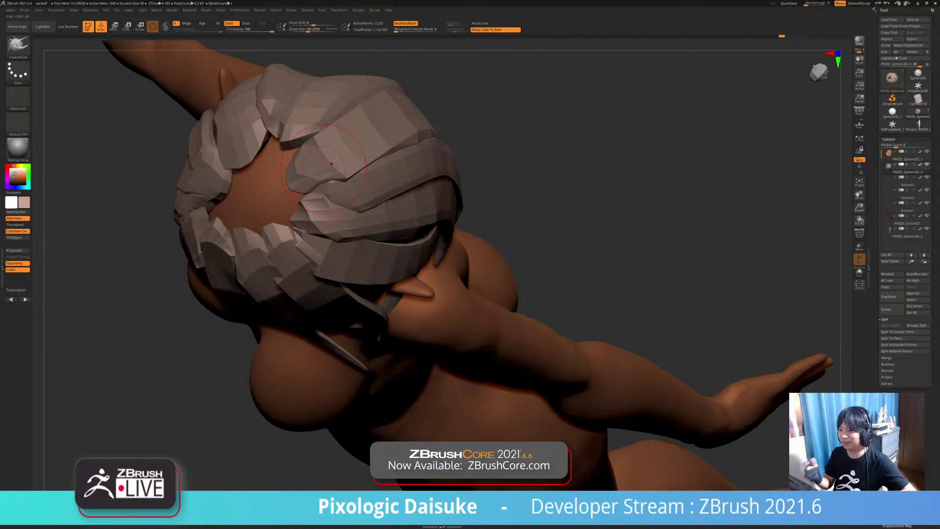
right_click_drag(332, 163, 308, 226)
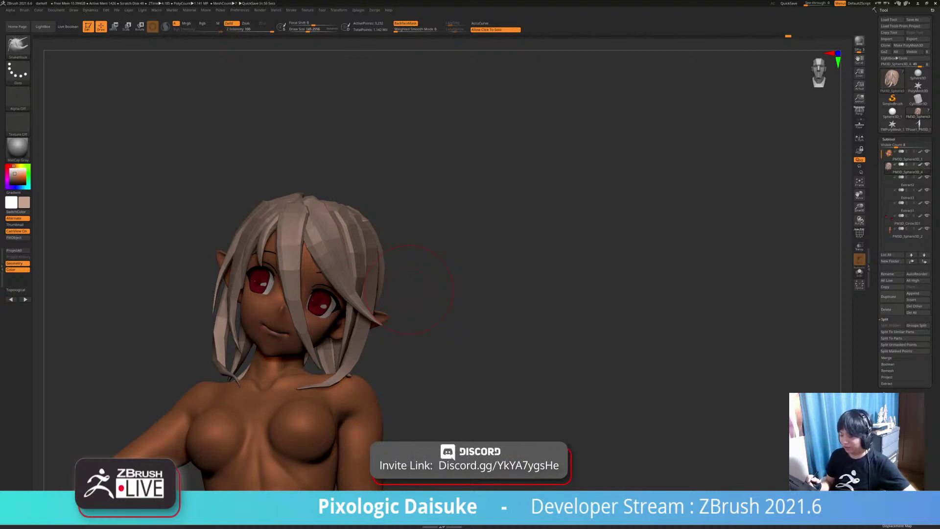
left_click_drag(411, 289, 353, 348)
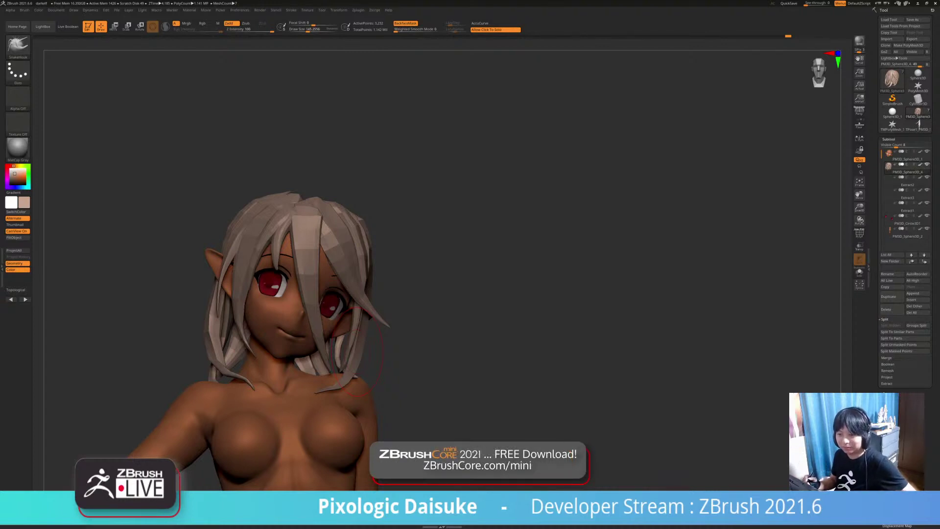
mouse_move(437, 319)
left_mouse_down()
mouse_move(450, 318)
mouse_move(436, 328)
left_mouse_up()
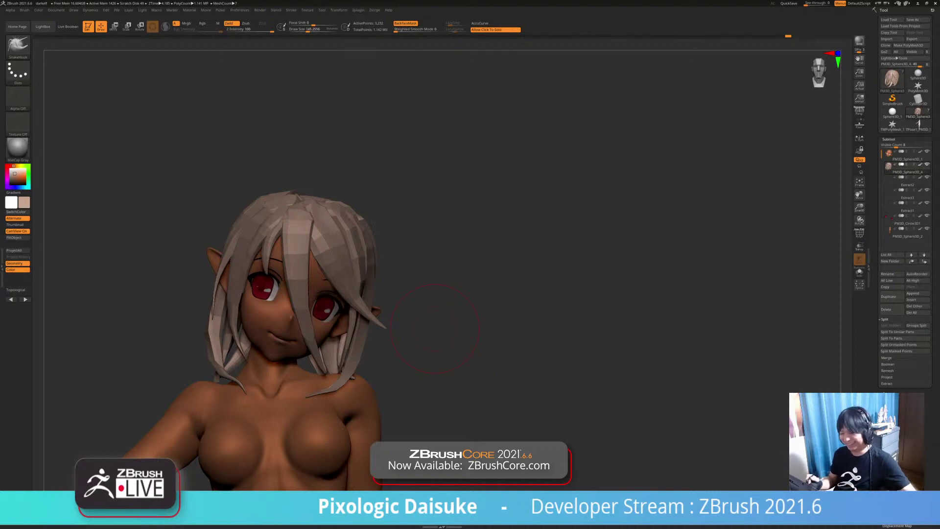
mouse_move(435, 328)
left_mouse_down()
mouse_move(440, 297)
mouse_move(436, 328)
left_mouse_up()
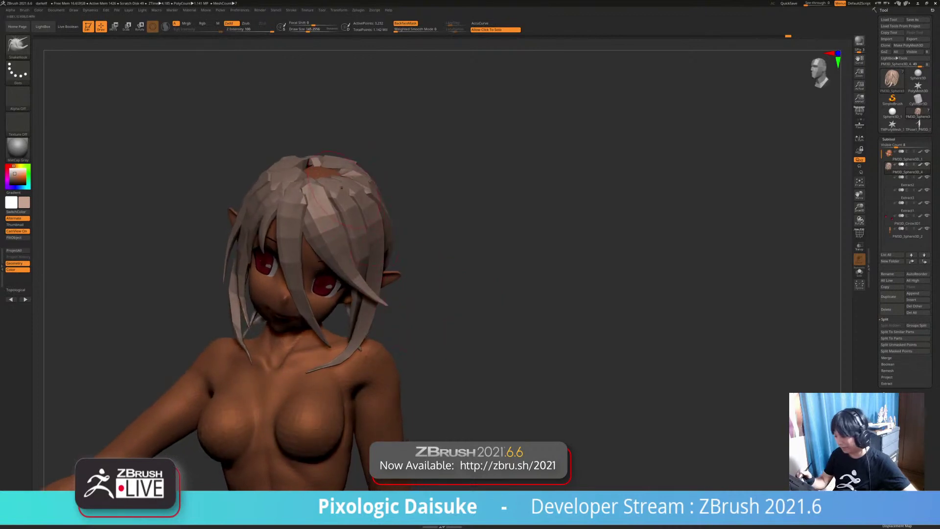
Step: Draw the front and side strand roots toward the crown's centre to narrow the remaining bare patch
key("ctrl")
right_click_drag(327, 166, 327, 196, "ctrl")
right_click_drag(327, 196, 326, 220)
left_click_drag(298, 201, 312, 190)
right_click_drag(314, 191, 319, 216)
left_click_drag(326, 184, 321, 178)
right_click_drag(319, 216, 323, 235)
right_click_drag(367, 133, 401, 43)
left_click_drag(296, 226, 292, 218)
mouse_move(313, 215)
right_mouse_down()
mouse_move(316, 193)
mouse_move(314, 213)
right_mouse_up()
left_click_drag(300, 226, 295, 220)
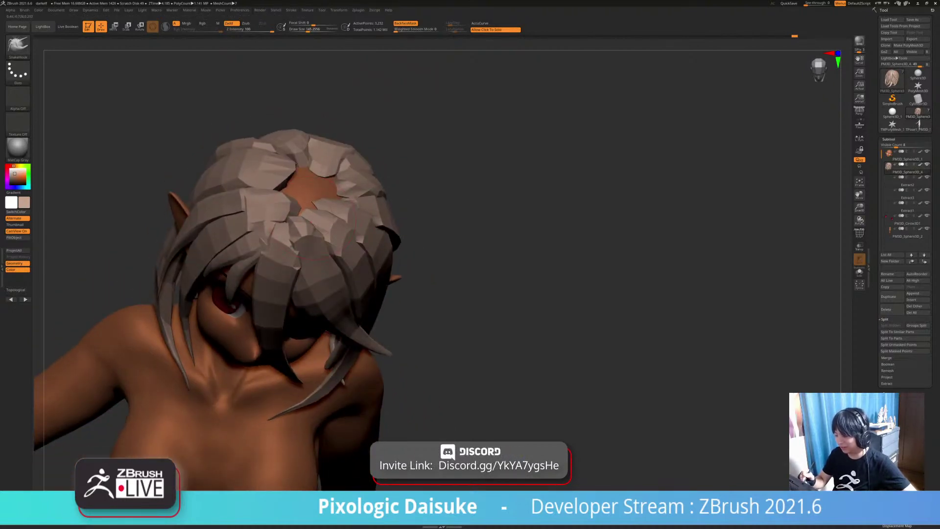
Step: Adjust the strand root at the crown's edge on the character's right so it meets the neighbouring front roots
right_click_drag(318, 189, 318, 210)
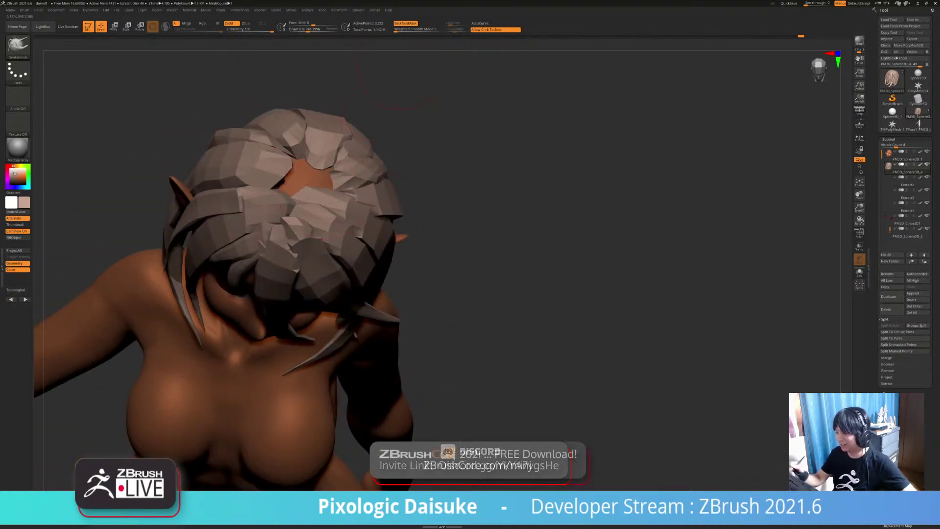
mouse_move(389, 57)
right_mouse_down()
mouse_move(404, 30)
mouse_move(409, 46)
mouse_move(404, 34)
mouse_move(414, 33)
right_mouse_up()
left_click(406, 24)
left_click_drag(284, 203, 282, 213)
mouse_move(414, 33)
right_mouse_down()
mouse_move(411, 10)
mouse_move(415, 45)
right_mouse_up()
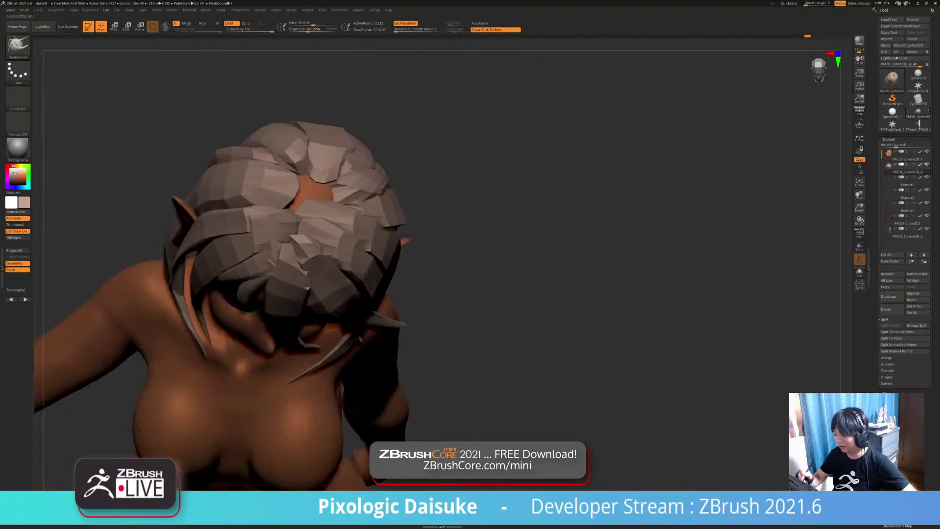
Step: Enlarge the draw size and gather the strand roots closer together around the small remaining gap at the crown
mouse_move(290, 186)
right_mouse_down()
mouse_move(303, 187)
mouse_move(290, 160)
mouse_move(310, 160)
mouse_move(294, 157)
mouse_move(333, 166)
mouse_move(309, 160)
mouse_move(326, 155)
mouse_move(396, 179)
mouse_move(360, 167)
right_mouse_up()
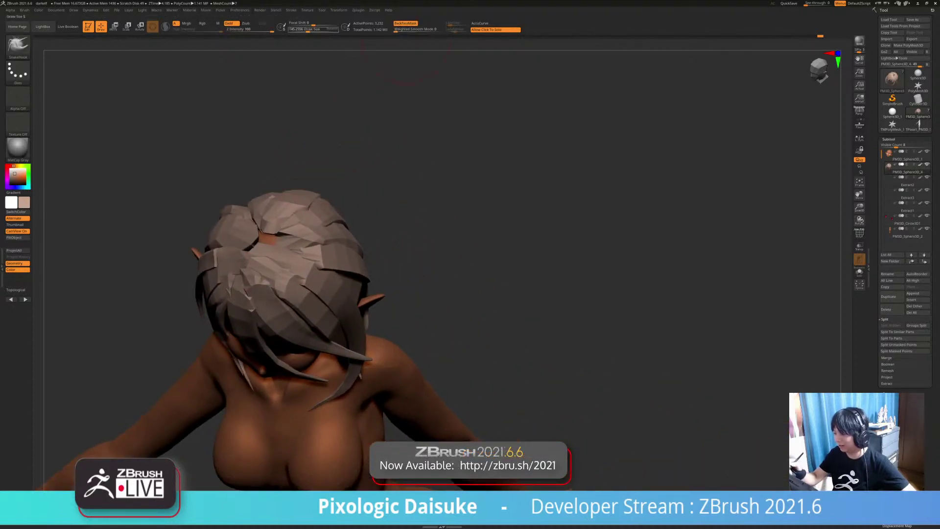
left_click_drag(296, 29, 306, 29)
right_click_drag(303, 162, 274, 186)
right_click_drag(263, 191, 272, 169)
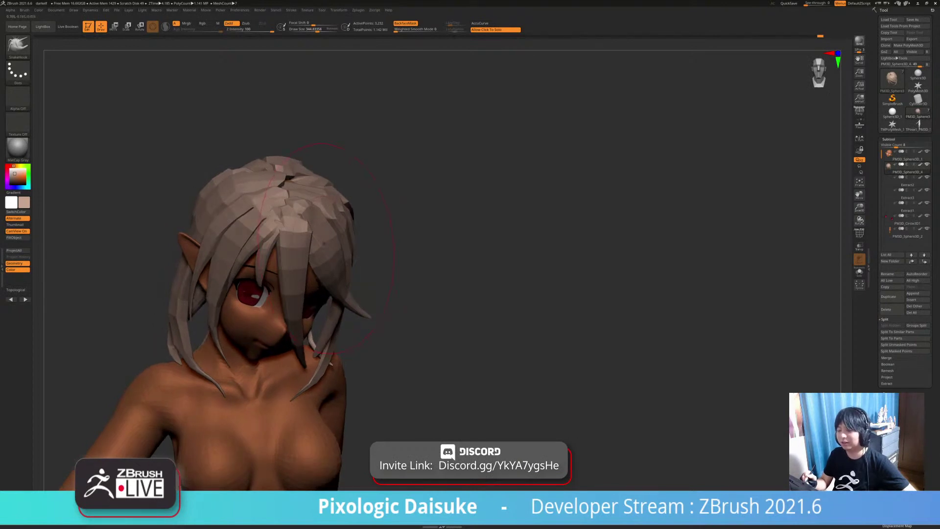
right_click_drag(346, 235, 360, 203, "ctrl")
mouse_move(360, 203)
right_mouse_down()
mouse_move(404, 205)
mouse_move(433, 220)
right_mouse_up()
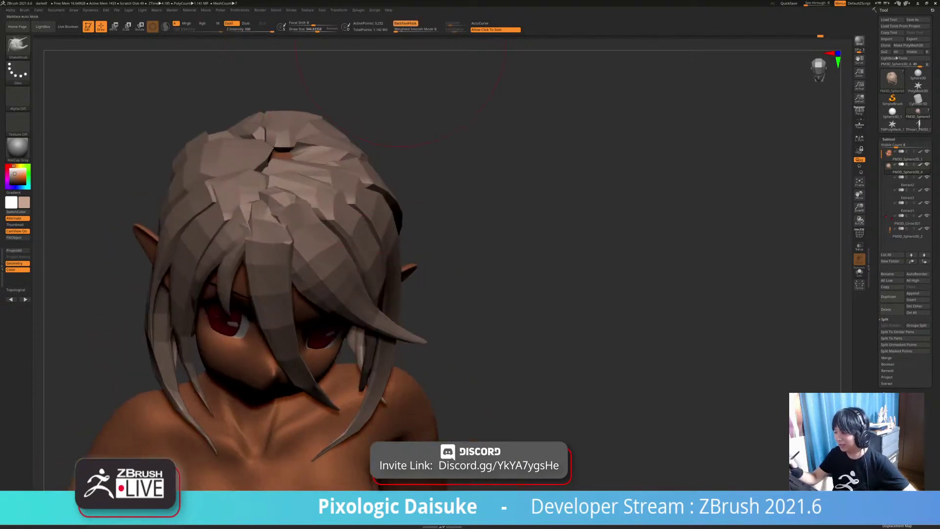
Step: Turn BackfaceMask off, reduce the draw size to about 195, and reshape the front parting's strand roots toward the crown
left_click(405, 24)
right_click_drag(387, 127, 360, 73, "ctrl")
left_click(310, 30)
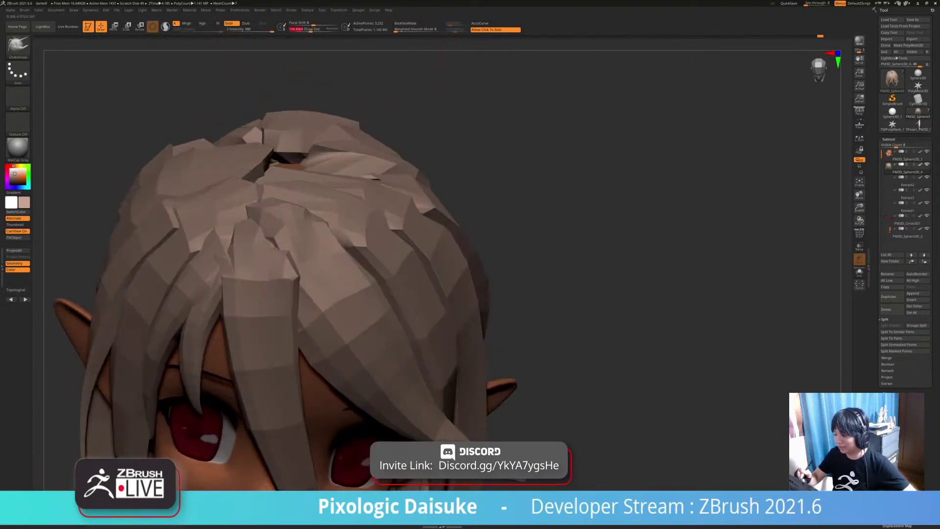
right_click_drag(396, 201, 321, 203)
left_click_drag(248, 171, 265, 164)
left_click_drag(248, 201, 262, 189)
mouse_move(284, 184)
right_mouse_down("ctrl")
mouse_move(296, 155)
mouse_move(267, 153)
right_mouse_up("ctrl")
left_click_drag(267, 153, 276, 145)
mouse_move(277, 146)
right_mouse_down("alt")
mouse_move(267, 168)
mouse_move(294, 157)
mouse_move(292, 169)
right_mouse_up("alt")
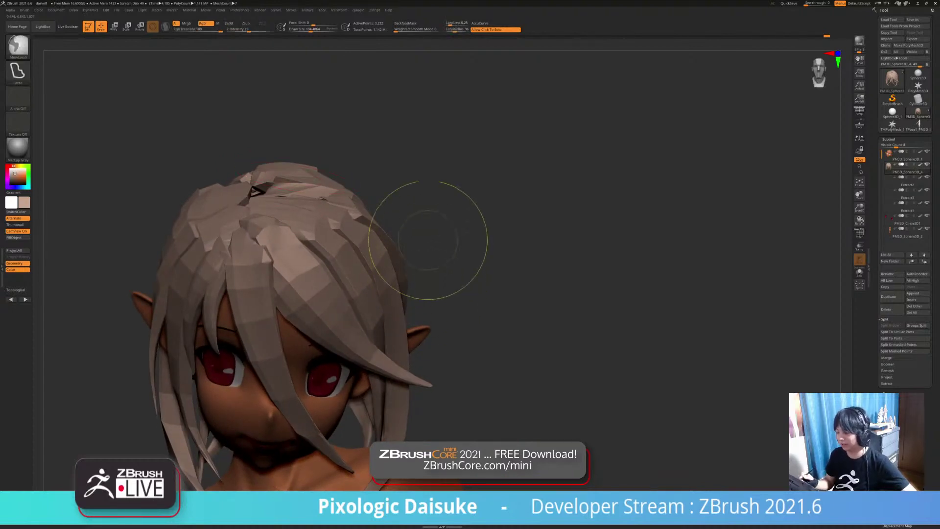
mouse_move(432, 270)
right_mouse_down("ctrl")
mouse_move(436, 206)
mouse_move(371, 249)
mouse_move(415, 278)
right_mouse_up("ctrl")
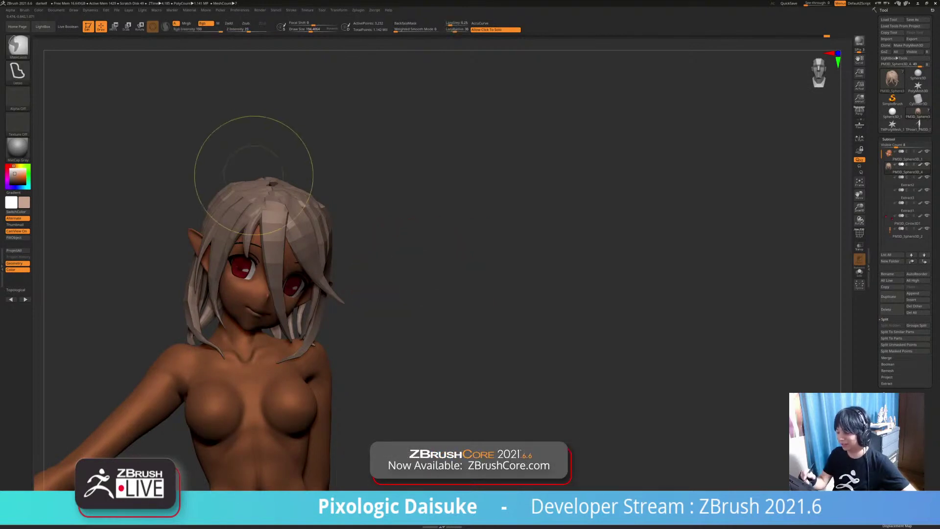
right_click_drag(254, 174, 228, 217, "ctrl")
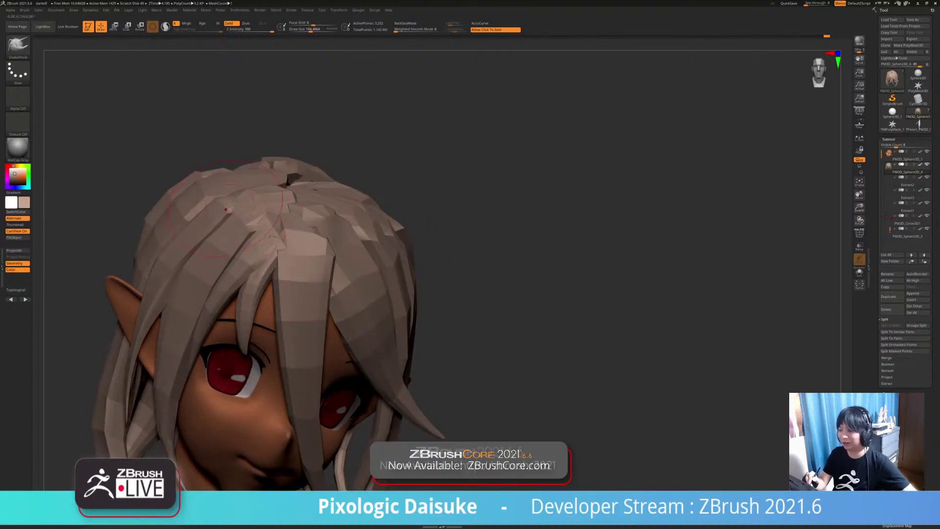
mouse_move(228, 264)
right_mouse_down()
mouse_move(213, 252)
mouse_move(210, 215)
right_mouse_up()
mouse_move(210, 215)
right_mouse_down()
mouse_move(200, 214)
mouse_move(191, 183)
mouse_move(200, 183)
mouse_move(202, 154)
right_mouse_up()
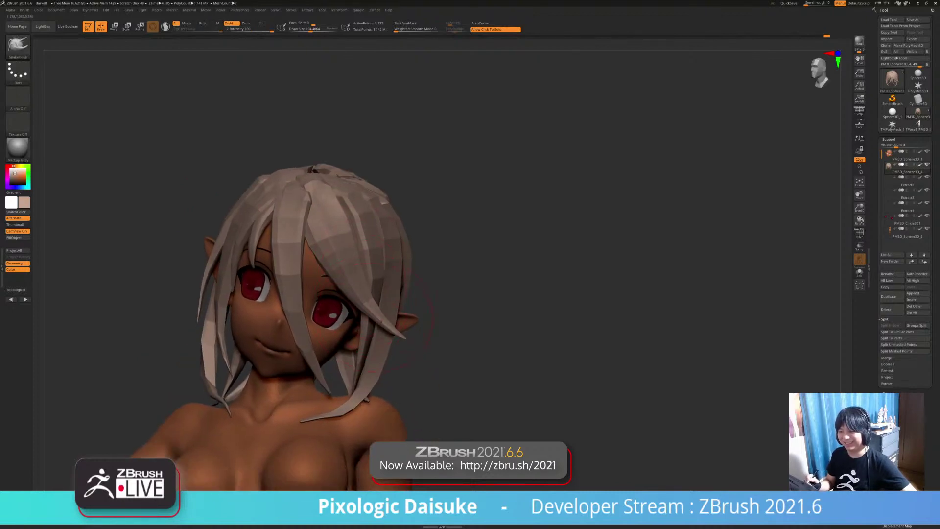
right_click_drag(381, 322, 378, 293)
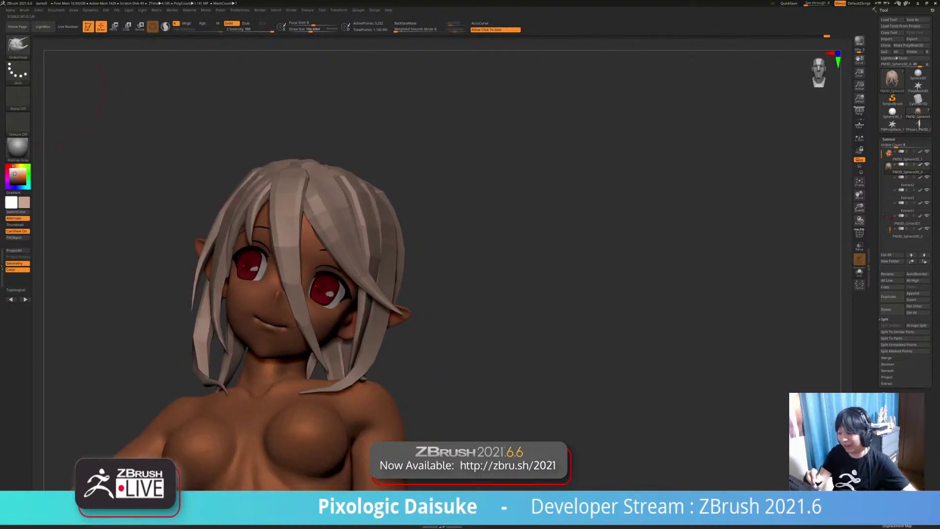
Step: Switch to the hair strip insert brush and reduce its draw size for a narrow new bang strand
left_click(18, 46)
left_click(411, 51)
left_click(303, 30)
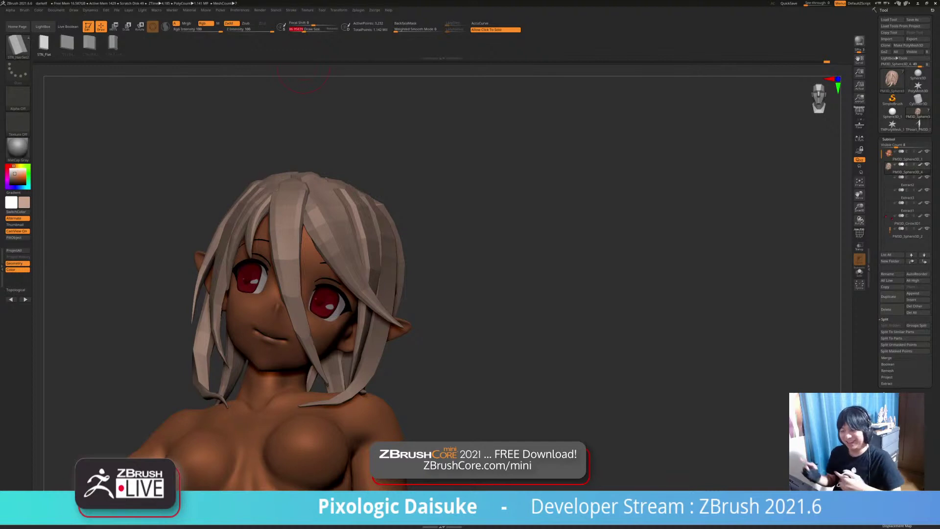
mouse_move(489, 245)
left_mouse_down()
mouse_move(587, 245)
mouse_move(494, 244)
mouse_move(514, 245)
left_mouse_up()
left_click(301, 30)
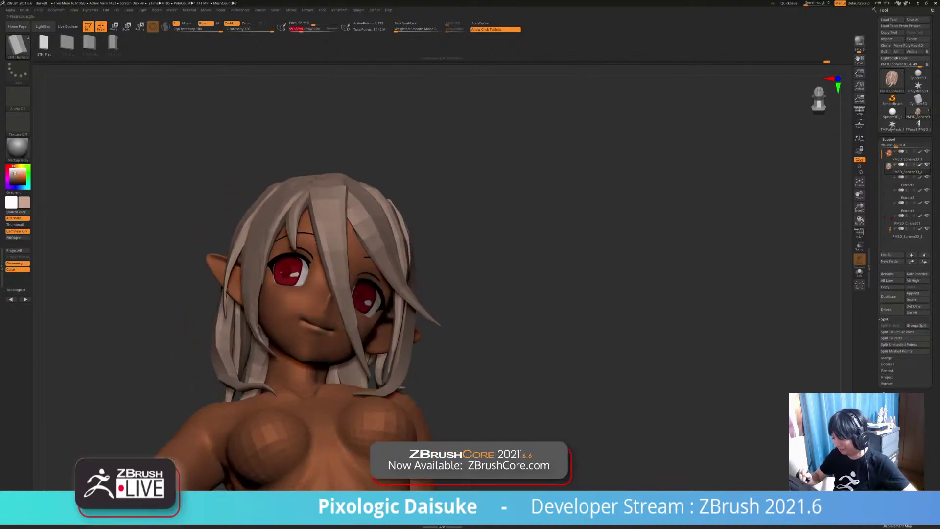
Step: Insert a thin hair strip from the front hairline down between the eyes, using a draw size of about 35
mouse_move(317, 198)
left_mouse_down()
mouse_move(326, 264)
mouse_move(319, 325)
left_mouse_up()
left_click_drag(514, 245, 509, 269)
mouse_move(327, 193)
left_mouse_down()
mouse_move(315, 197)
mouse_move(325, 293)
left_mouse_up()
left_click(300, 30)
left_click(323, 242)
mouse_move(514, 245)
left_mouse_down()
mouse_move(502, 235)
mouse_move(512, 245)
left_mouse_up()
left_click_drag(318, 195, 321, 216)
mouse_move(509, 245)
left_mouse_down()
mouse_move(531, 238)
mouse_move(563, 247)
left_mouse_up()
left_click_drag(321, 216, 312, 211)
mouse_move(563, 245)
left_mouse_down()
mouse_move(465, 245)
mouse_move(514, 244)
left_mouse_up()
left_click(495, 247)
left_click(495, 247)
left_click(494, 247)
left_click(494, 247)
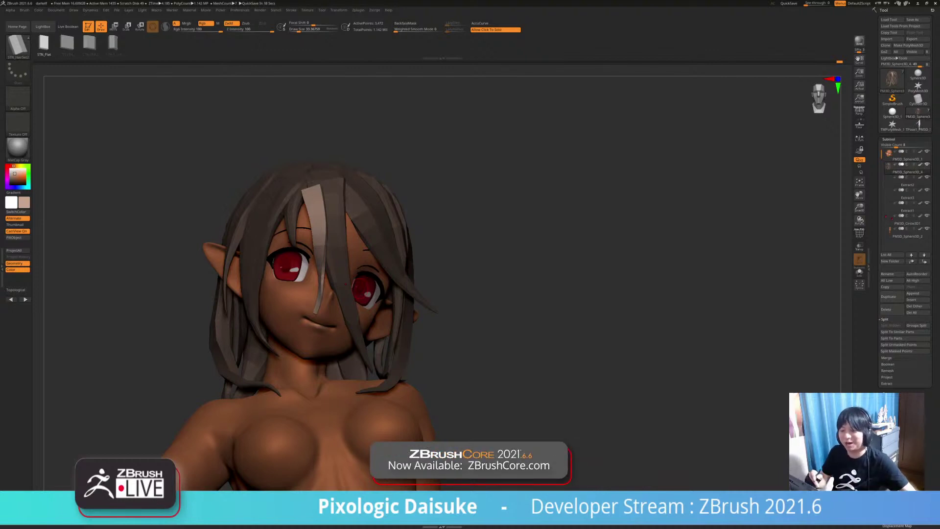
Step: Switch to the SnakeHook brush with a draw size of about 170 and smooth the new bang strand
left_click(17, 45)
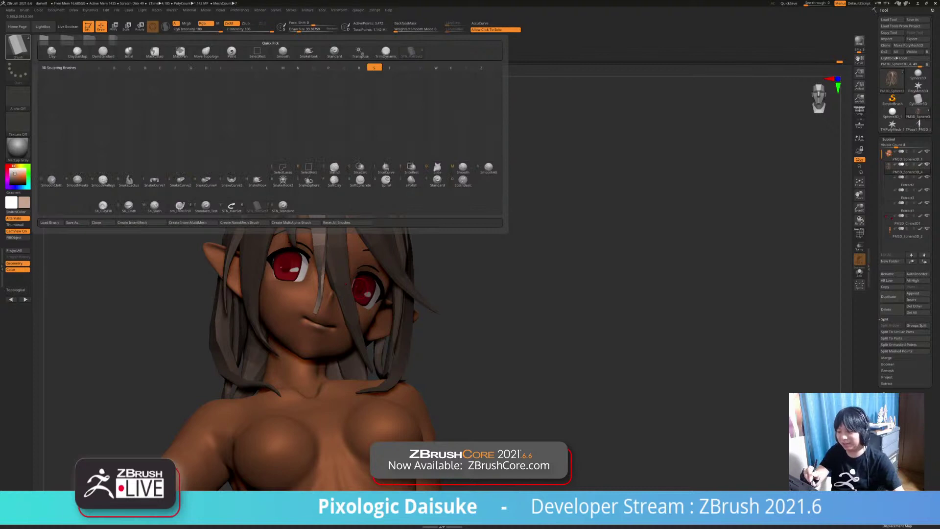
key("h")
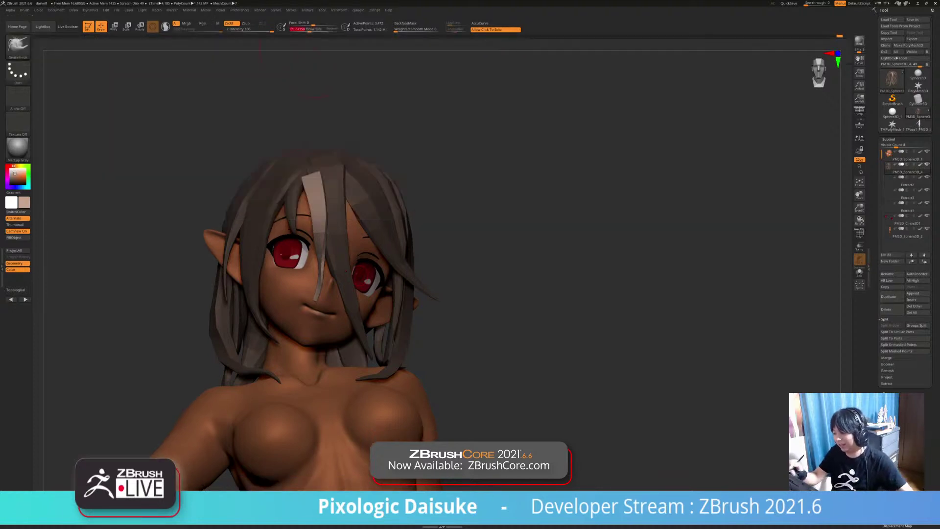
left_click_drag(313, 93, 343, 104)
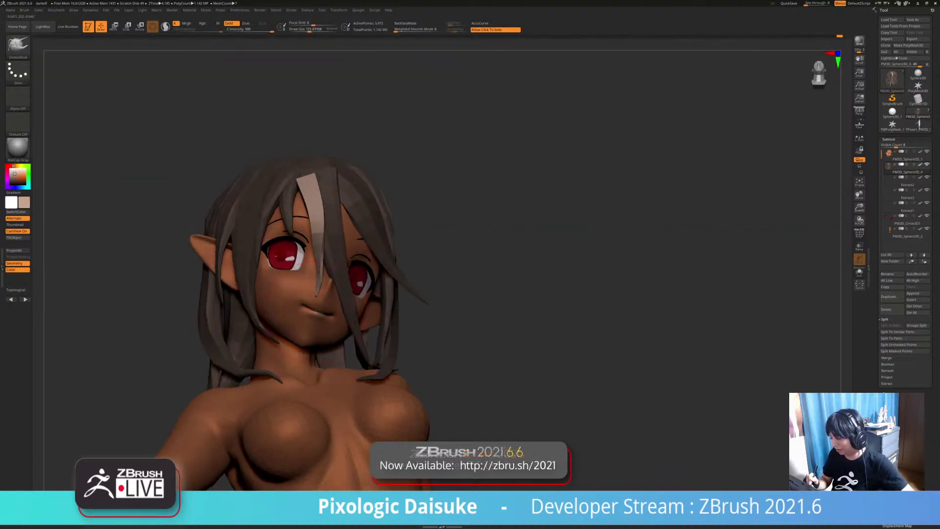
key("shift")
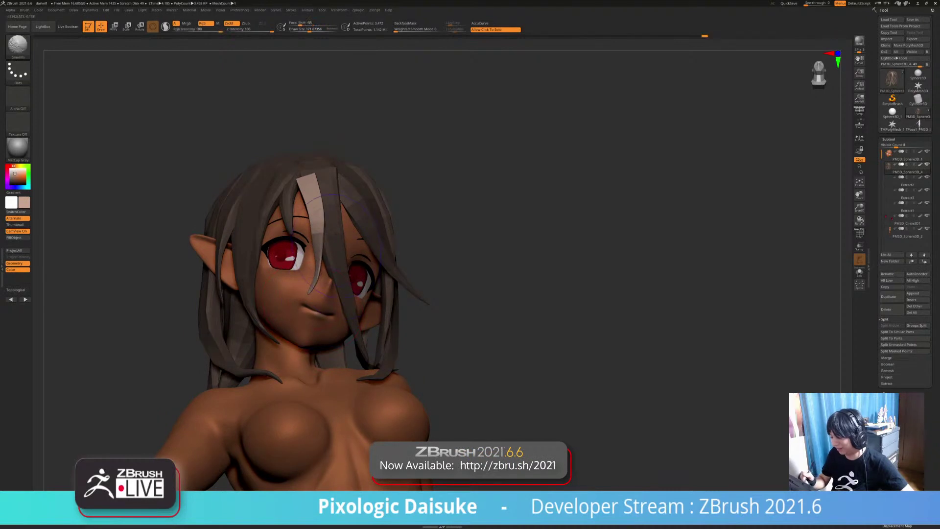
left_click_drag(331, 245, 307, 181, "shift")
Step: Smooth the new strand's upper end into a rounded root and tuck it against the neighbouring central bang
left_click_drag(254, 124, 191, 166)
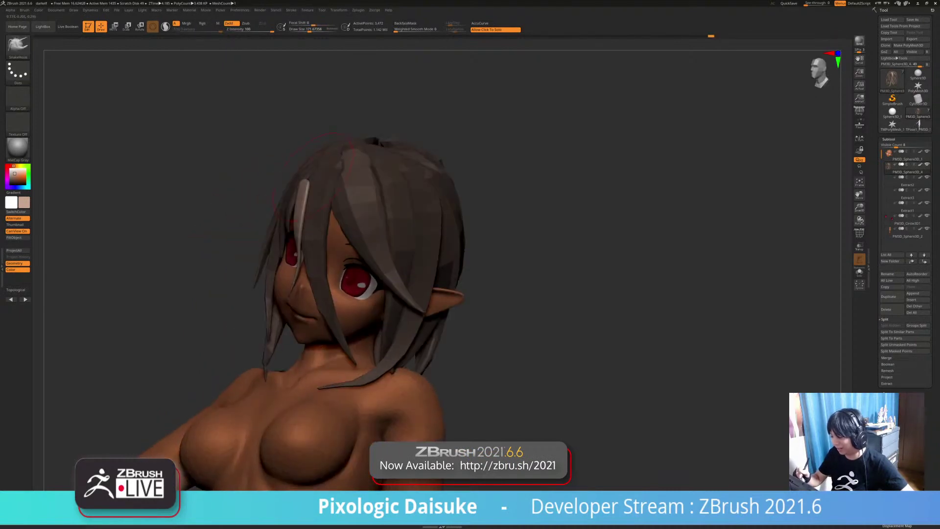
left_click_drag(301, 208, 306, 182, "shift")
left_click_drag(221, 132, 259, 127)
left_click_drag(312, 197, 311, 183, "shift")
left_click_drag(255, 117, 294, 110)
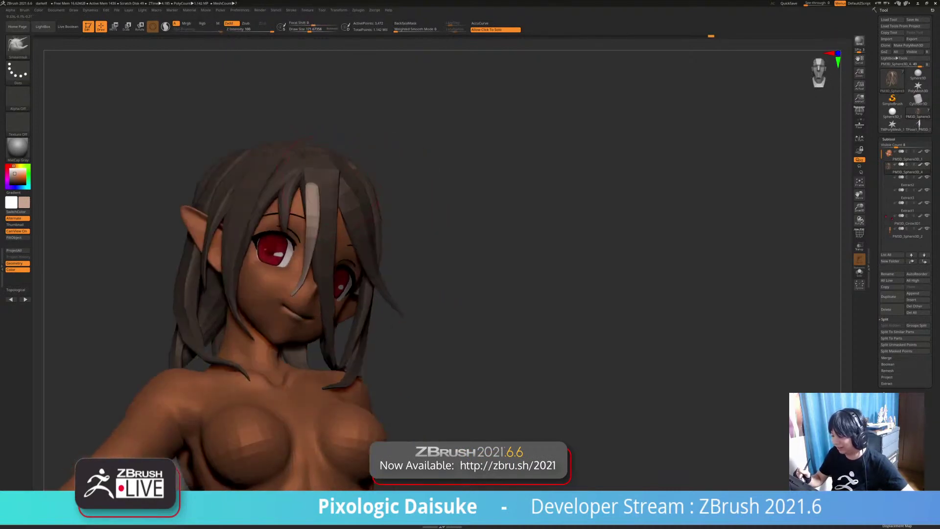
mouse_move(333, 185)
left_mouse_down()
mouse_move(367, 181)
mouse_move(311, 172)
left_mouse_up()
mouse_move(441, 161)
left_mouse_down()
mouse_move(332, 172)
mouse_move(312, 184)
left_mouse_up()
mouse_move(225, 137)
left_mouse_down()
mouse_move(289, 145)
mouse_move(274, 153)
mouse_move(294, 245)
left_mouse_up()
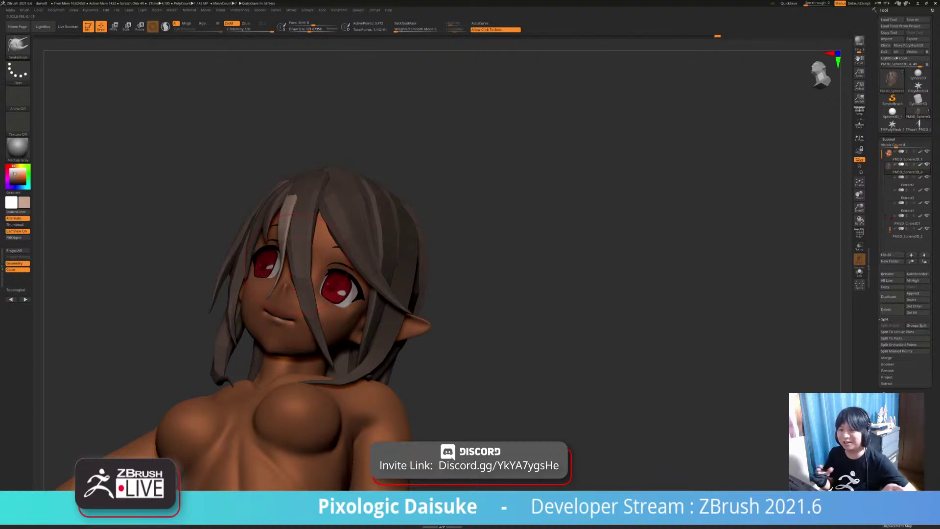
Step: Pull the new thin strand's lower half into line with the face in profile and smooth its curve
mouse_move(73, 416)
left_mouse_down()
mouse_move(159, 440)
mouse_move(171, 456)
mouse_move(146, 441)
left_mouse_up()
left_click_drag(293, 260, 305, 255)
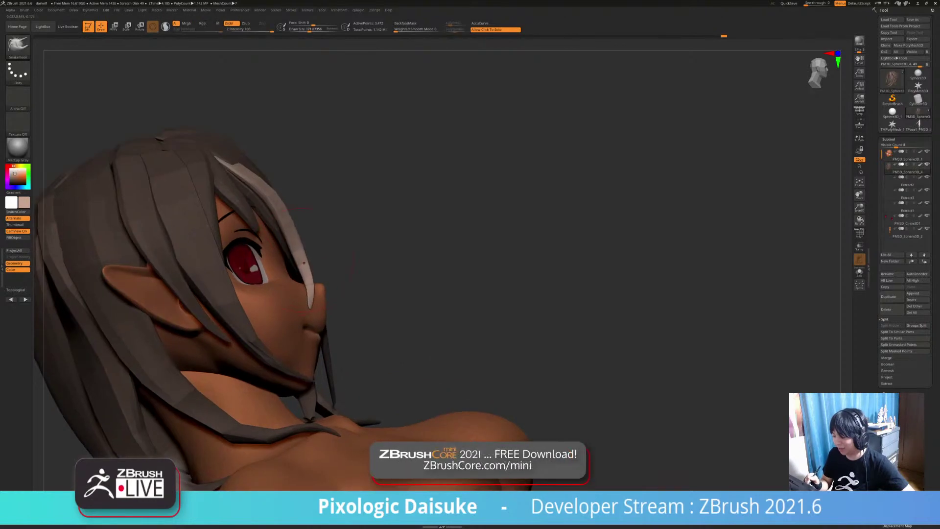
left_click_drag(402, 275, 415, 300)
left_click_drag(314, 271, 307, 283, "shift")
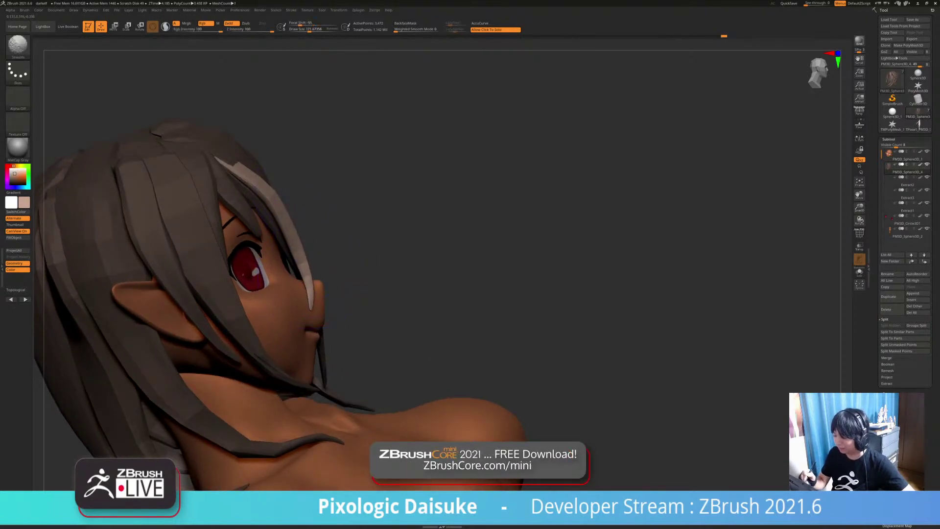
left_click_drag(297, 241, 308, 242, "shift")
Step: Bend the thin strand's tip slightly inward beside the nose and smooth the strand's lower section
left_click_drag(431, 289, 341, 293)
left_click_drag(316, 294, 311, 306)
right_click_drag(318, 306, 360, 289)
left_click_drag(311, 296, 305, 306)
right_click_drag(362, 289, 321, 306)
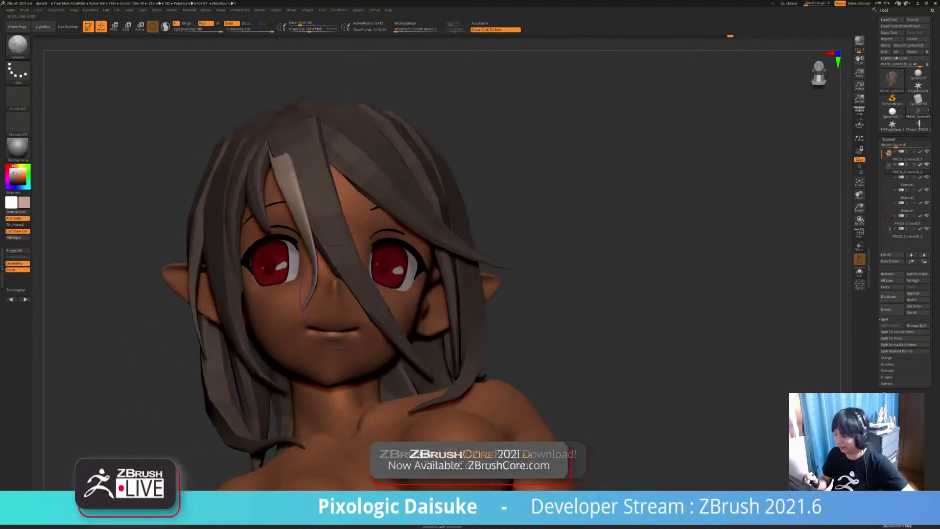
left_click_drag(330, 277, 336, 255, "shift")
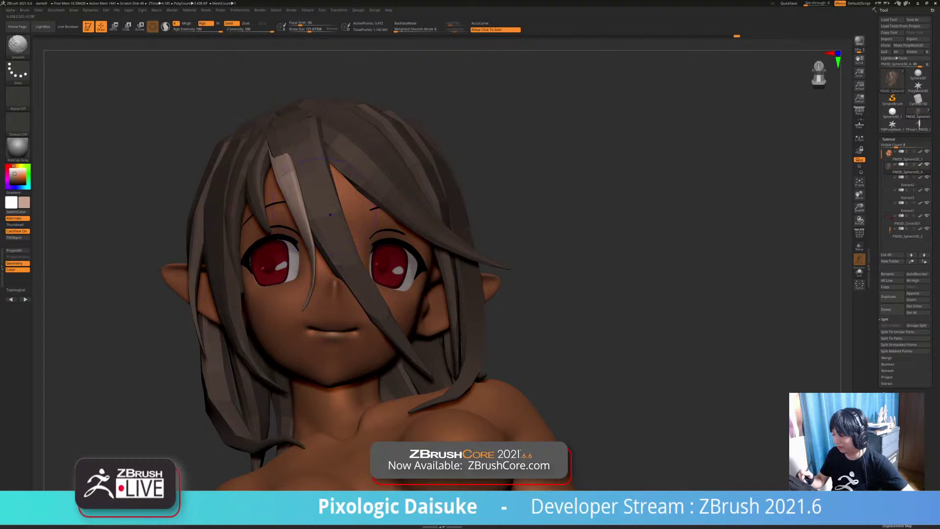
Step: Nudge the thin strand's root up into the front hairline and smooth the strand down to its tip
right_click_drag(332, 274, 386, 281)
right_click_drag(299, 144, 327, 128)
left_click_drag(296, 159, 292, 146)
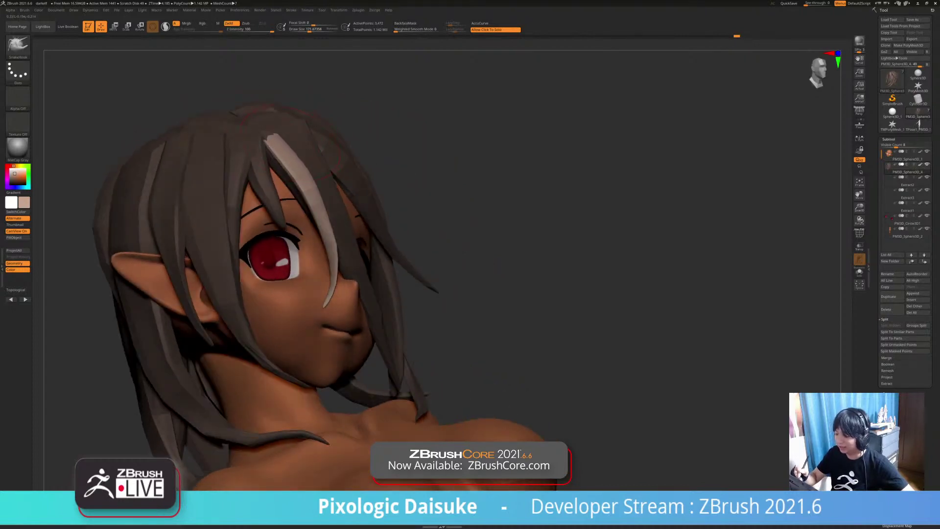
mouse_move(288, 131)
right_mouse_down()
mouse_move(254, 138)
mouse_move(273, 137)
mouse_move(299, 105)
right_mouse_up()
key("ctrl")
right_click_drag(298, 106, 343, 118)
mouse_move(318, 196)
right_mouse_down("ctrl")
mouse_move(321, 230)
mouse_move(338, 225)
right_mouse_up("ctrl")
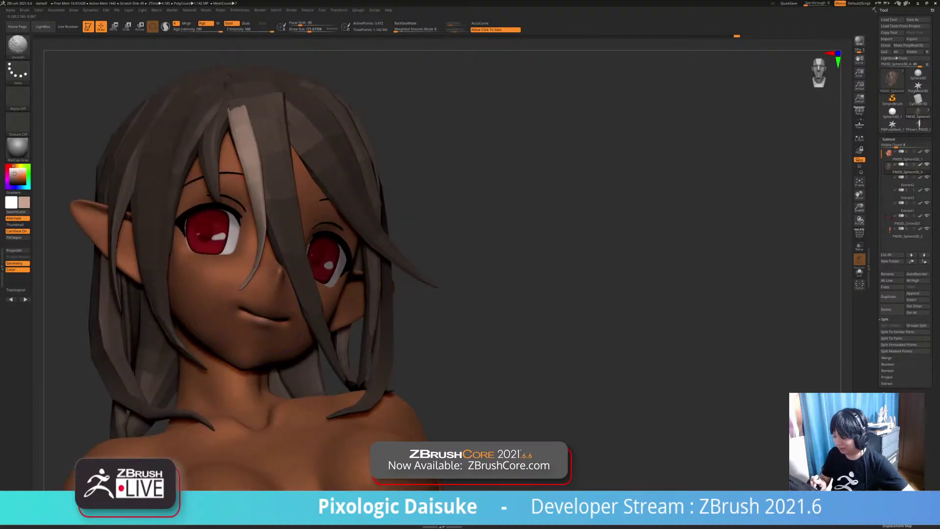
left_click_drag(260, 264, 260, 311, "shift")
Step: Shift the thin strand's middle toward the central bang with backface masking enabled, and switch that masking off
mouse_move(299, 367)
right_mouse_down()
mouse_move(225, 360)
mouse_move(407, 342)
mouse_move(409, 293)
mouse_move(458, 288)
mouse_move(416, 206)
right_mouse_up()
key("ctrl+shift")
mouse_move(373, 128)
right_mouse_down("ctrl")
mouse_move(375, 196)
mouse_move(360, 191)
right_mouse_up("ctrl")
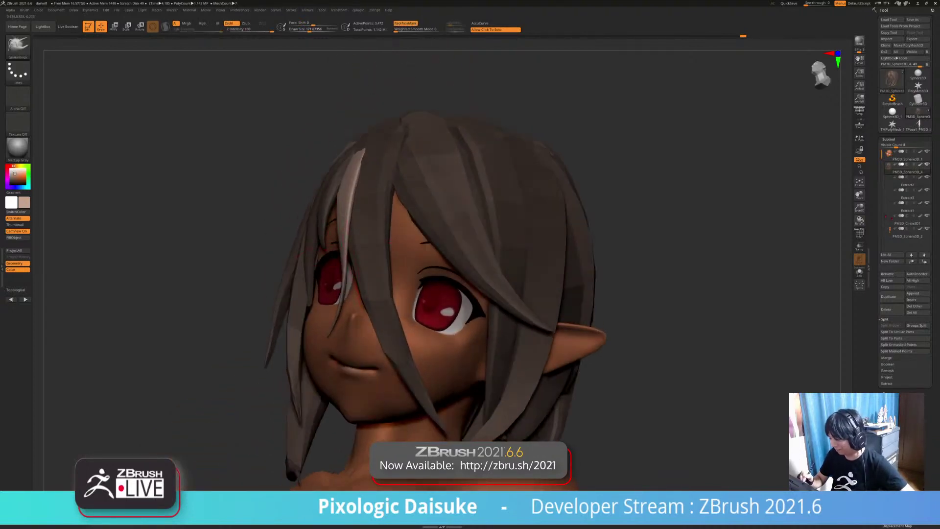
left_click_drag(345, 254, 353, 259)
right_click_drag(364, 263, 328, 240)
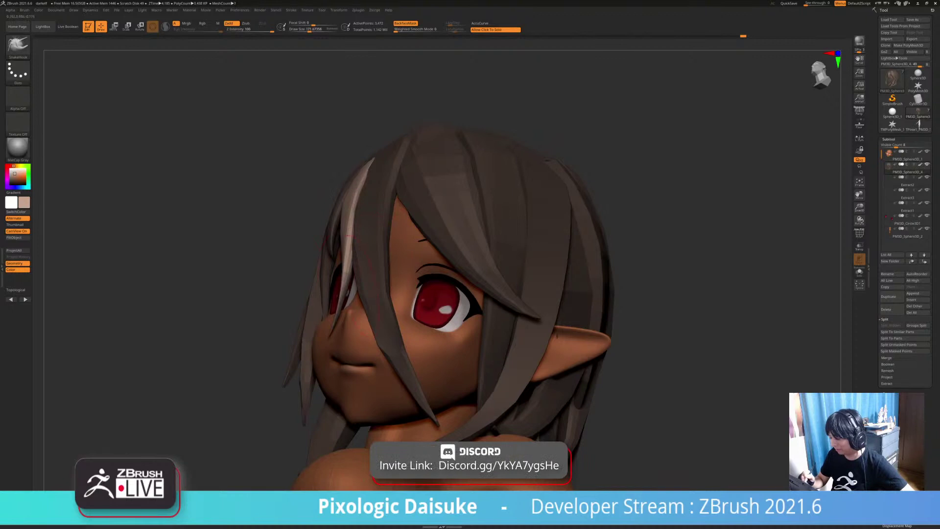
right_click_drag(328, 313, 401, 343)
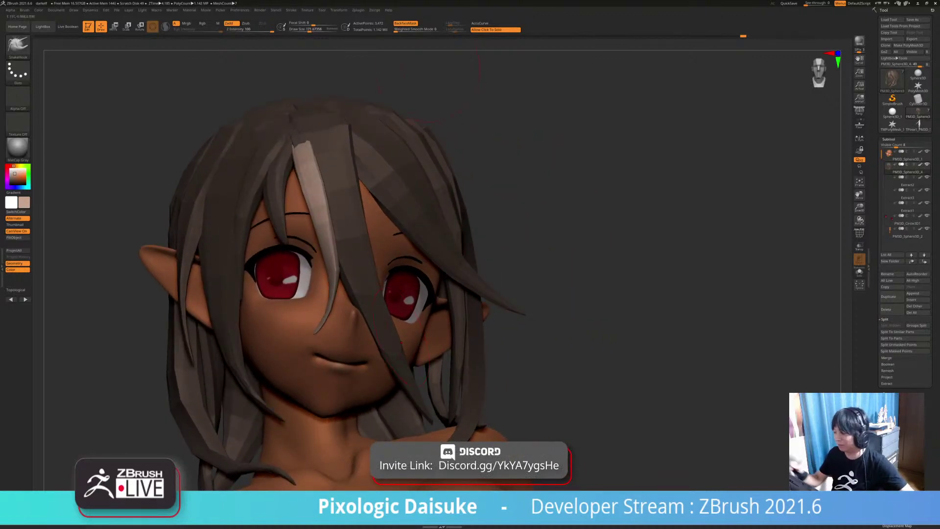
left_click(406, 23)
Step: Move the thin strand's upper end further up against the root of the central bang
right_click_drag(441, 147, 421, 150)
right_click_drag(343, 195, 382, 198)
left_click_drag(298, 147, 295, 137)
right_click_drag(343, 196, 288, 196)
mouse_move(587, 244)
right_mouse_down()
mouse_move(528, 247)
mouse_move(616, 247)
mouse_move(460, 247)
right_mouse_up()
key("shift")
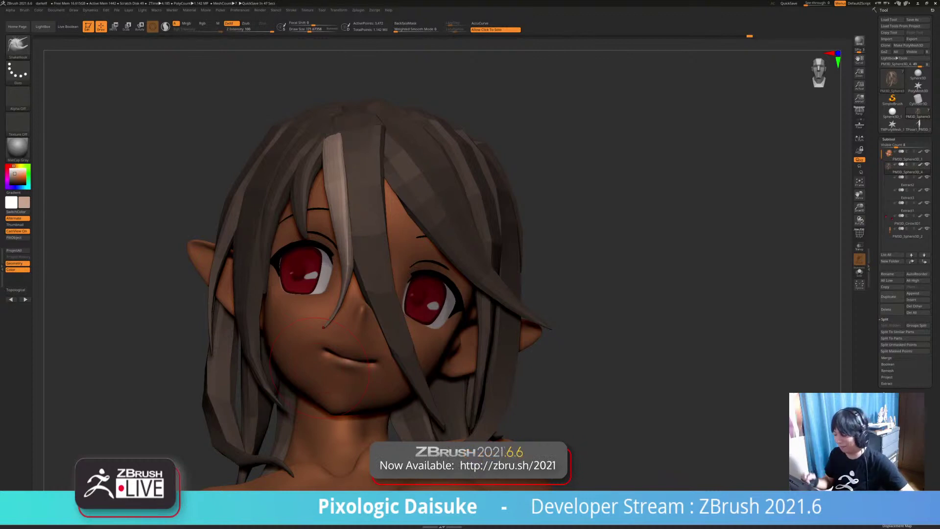
Step: Check the thin strand from the front and both sides, and clear the mask from the rest of the hair
right_click_drag(321, 366, 347, 349)
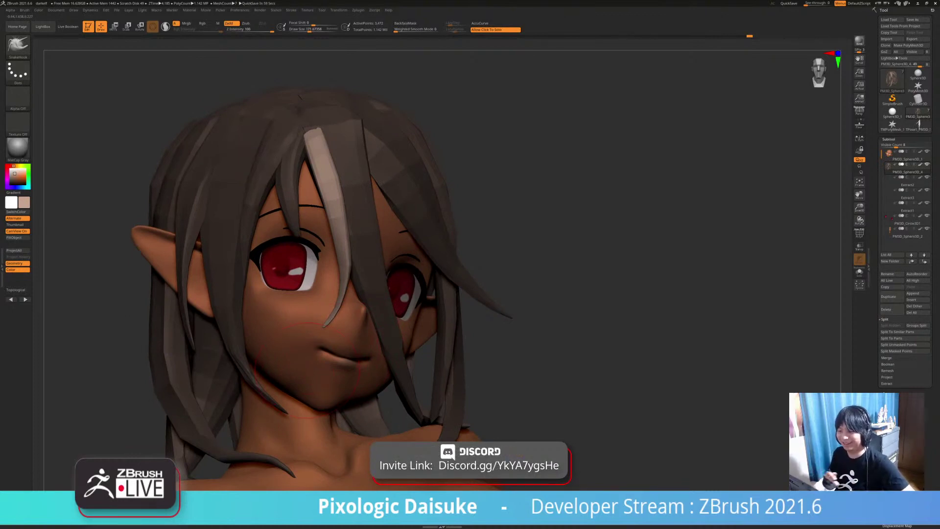
right_click_drag(314, 351, 338, 360)
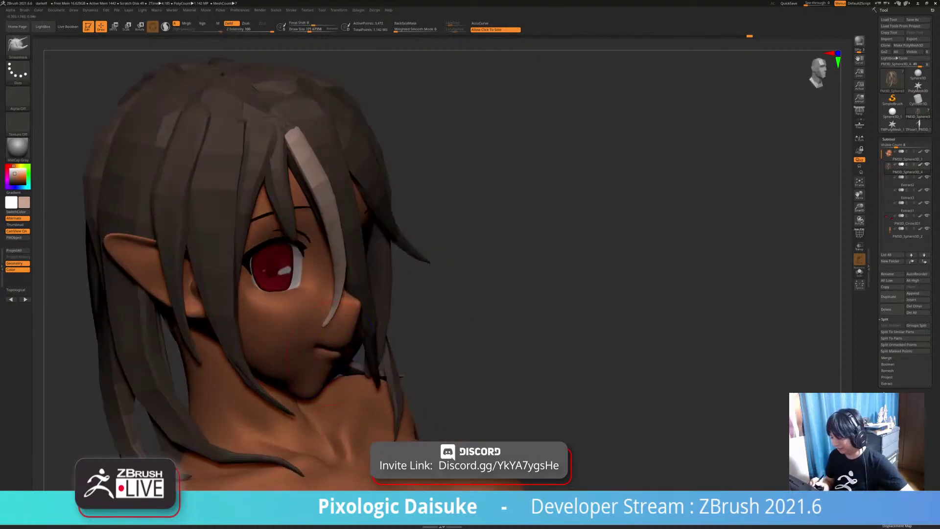
right_click_drag(369, 327, 363, 193)
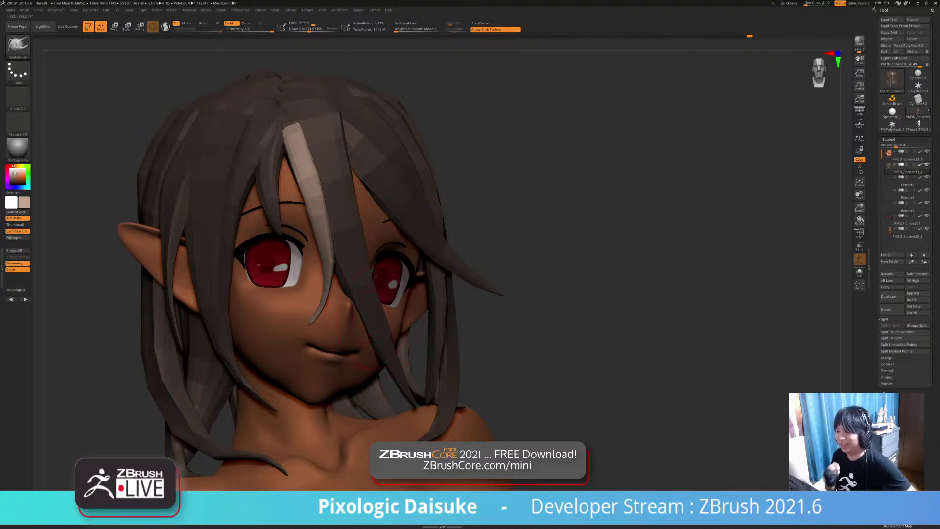
mouse_move(359, 322)
right_mouse_down()
mouse_move(294, 333)
mouse_move(329, 336)
mouse_move(305, 317)
mouse_move(350, 313)
mouse_move(346, 335)
mouse_move(260, 343)
right_mouse_up()
right_click_drag(291, 211, 389, 335)
right_click_drag(548, 299, 465, 294)
left_click_drag(535, 290, 550, 306, "ctrl")
right_click_drag(538, 298, 494, 313)
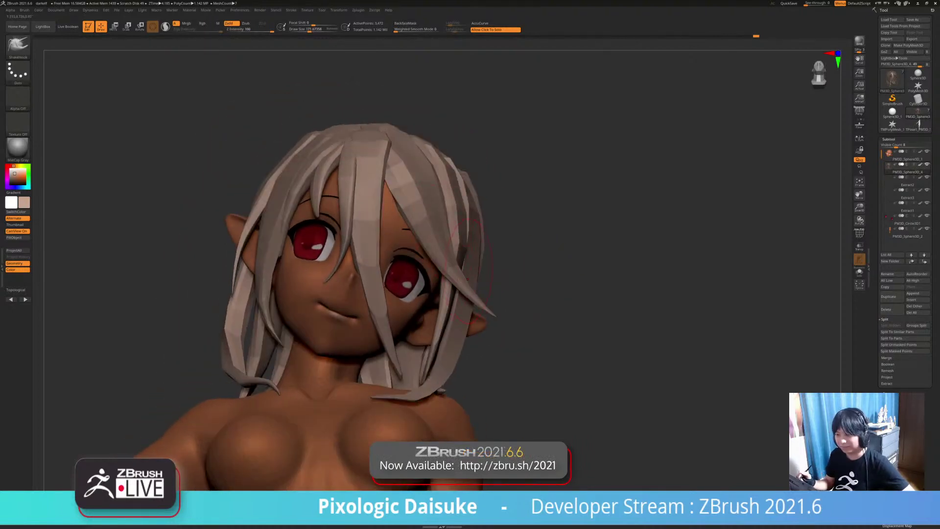
Step: Insert another hair strip from the front hairline down over the central bang, using the strip insert brush at a draw size of about 49
right_click_drag(467, 272, 421, 256)
left_click(19, 46)
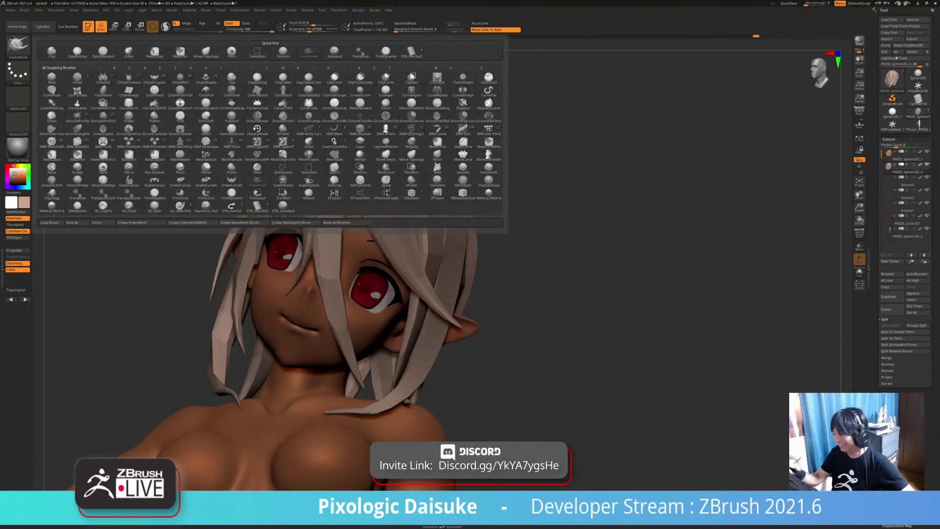
left_click(411, 52)
right_click_drag(308, 81, 347, 146, "ctrl")
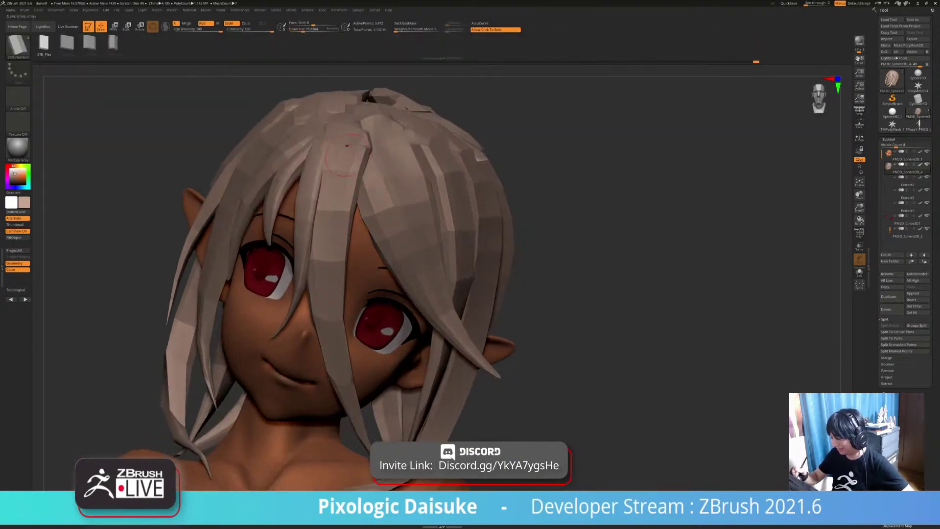
left_click_drag(347, 326, 366, 364)
right_click_drag(367, 364, 320, 356)
mouse_move(346, 176)
right_mouse_down()
mouse_move(323, 172)
mouse_move(375, 161)
mouse_move(344, 173)
mouse_move(363, 171)
right_mouse_up()
left_click(302, 30)
left_click(338, 172)
right_click_drag(440, 245, 418, 228)
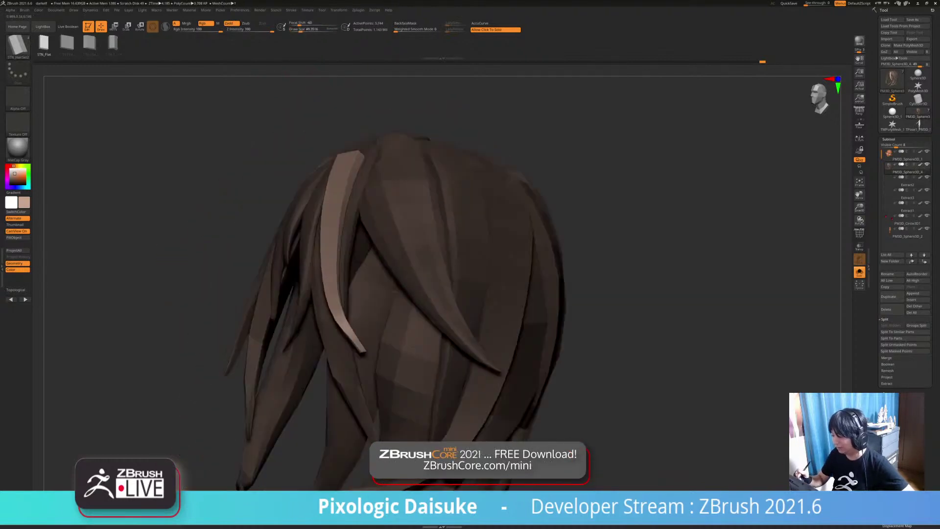
Step: Switch to the SnakeHook brush and smooth the new strip into a slim strand with a rounded root
key("b")
key("s")
key("h")
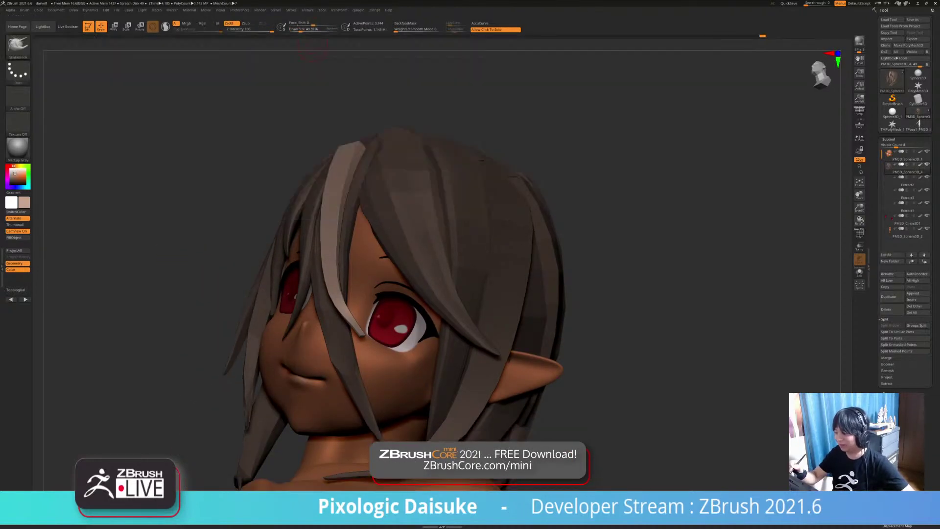
right_click_drag(431, 235, 372, 228)
left_click_drag(357, 148, 348, 171, "shift")
right_click_drag(353, 196, 397, 211)
mouse_move(340, 172)
left_mouse_down("shift")
mouse_move(348, 157)
mouse_move(327, 215)
mouse_move(320, 299)
left_mouse_up("shift")
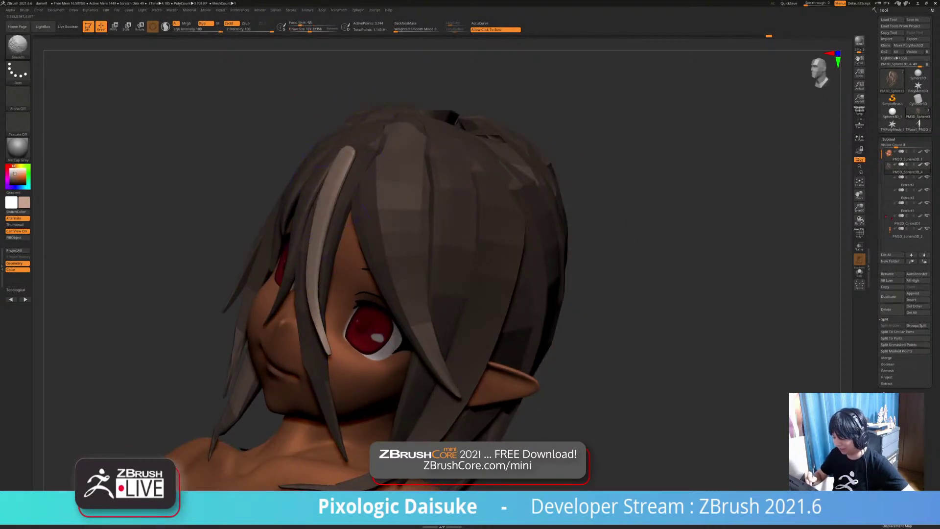
Step: Smooth the new strand's lower end and refine its tip beside the inner corner of the eye
right_click_drag(337, 349, 294, 345)
left_click_drag(304, 315, 306, 342, "shift")
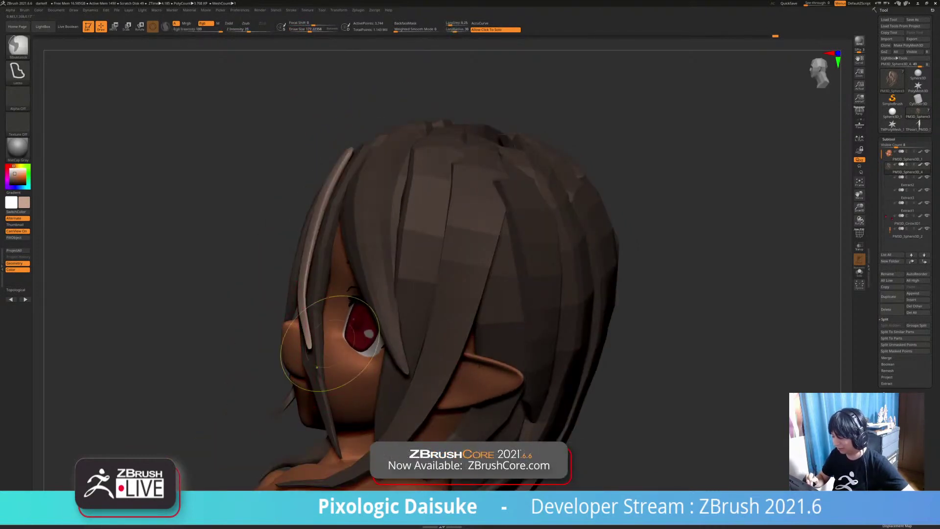
right_click_drag(297, 340, 327, 366)
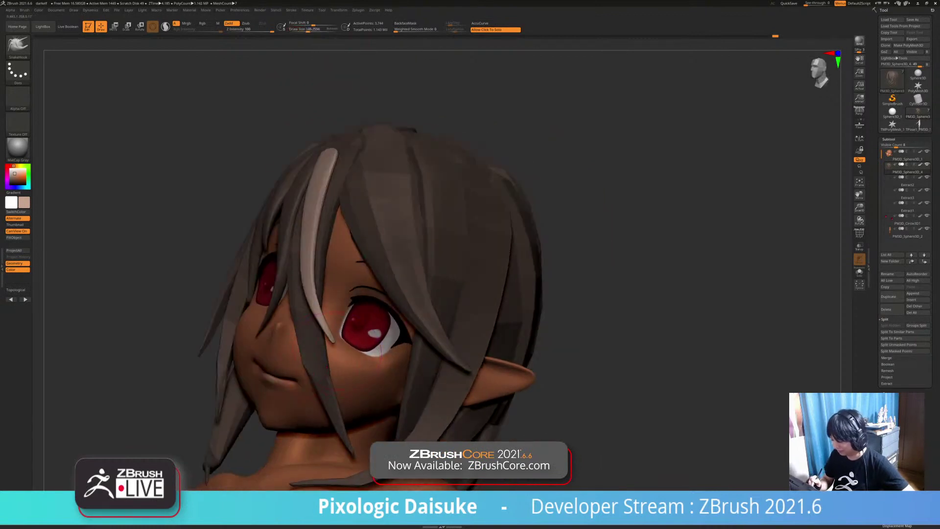
key("shift")
left_click_drag(326, 327, 332, 339, "shift")
right_click_drag(331, 339, 323, 320, "ctrl")
mouse_move(323, 320)
right_mouse_down()
mouse_move(375, 327)
mouse_move(321, 326)
right_mouse_up()
Step: Adjust the SnakeHook draw size and sweep the new strand's lower half sideways so its tip crosses the eye
left_click_drag(308, 30, 313, 30)
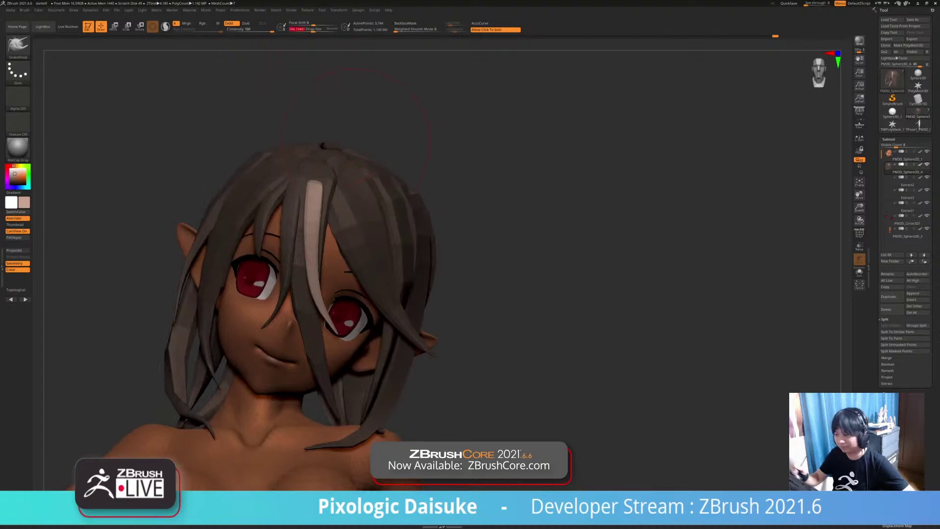
mouse_move(362, 152)
right_mouse_down()
mouse_move(298, 159)
mouse_move(331, 170)
mouse_move(302, 188)
right_mouse_up()
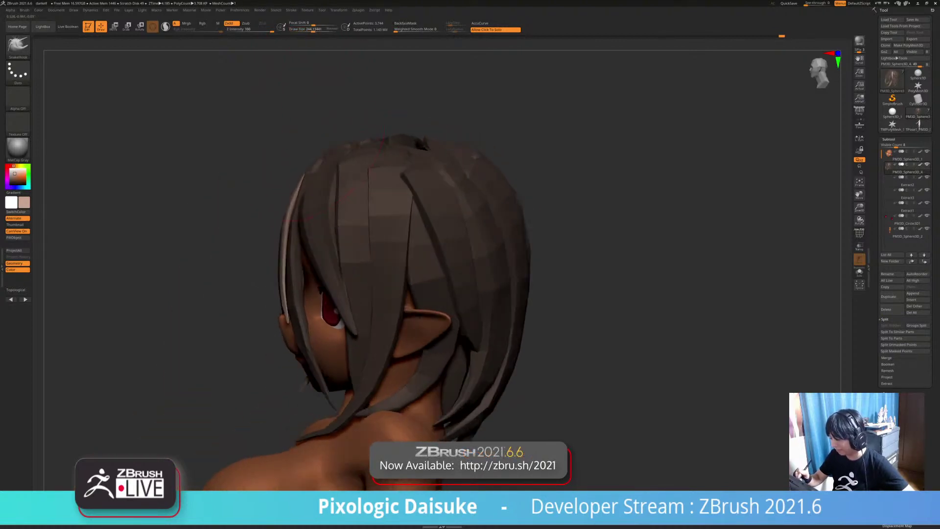
mouse_move(299, 350)
right_mouse_down()
mouse_move(269, 365)
mouse_move(312, 370)
mouse_move(306, 356)
mouse_move(329, 354)
mouse_move(300, 350)
mouse_move(356, 348)
right_mouse_up()
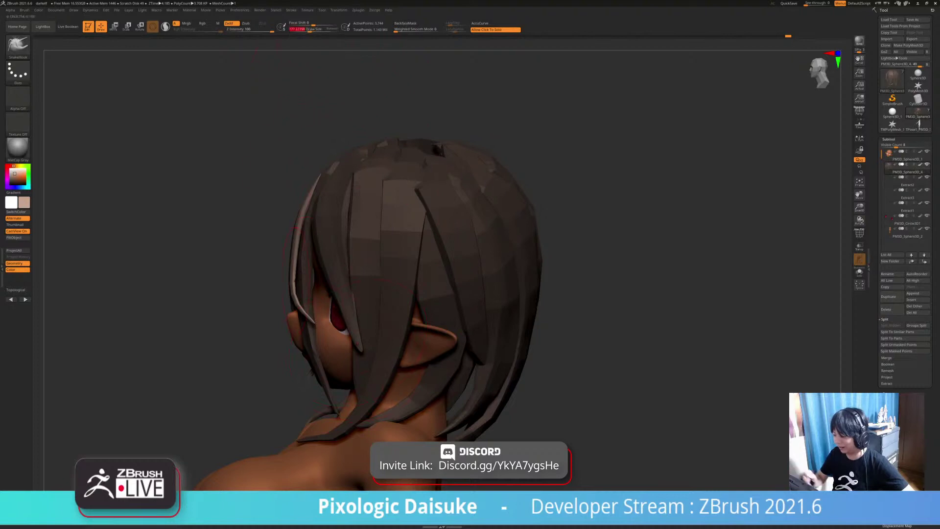
mouse_move(299, 255)
right_mouse_down()
mouse_move(303, 342)
mouse_move(316, 358)
mouse_move(259, 338)
mouse_move(283, 338)
mouse_move(303, 355)
mouse_move(283, 384)
mouse_move(293, 384)
mouse_move(280, 382)
right_mouse_up()
right_click(314, 244)
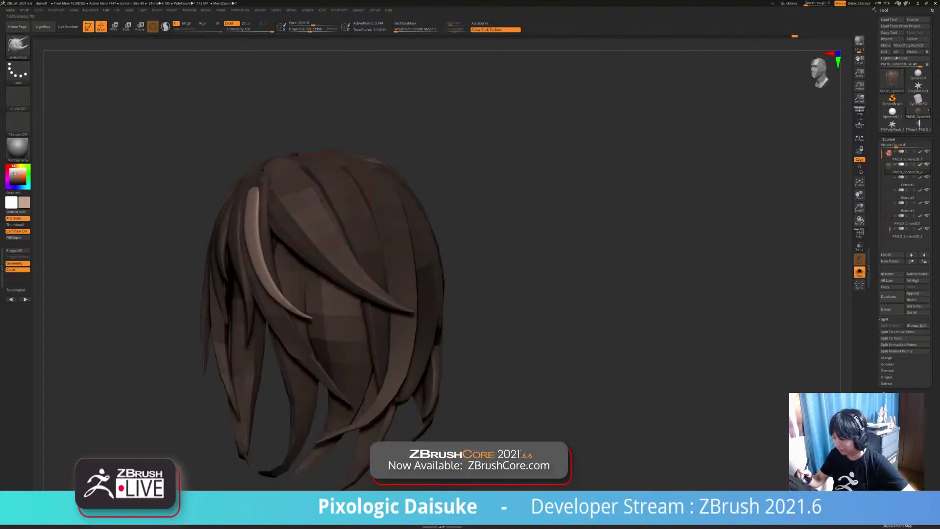
left_click(520, 262)
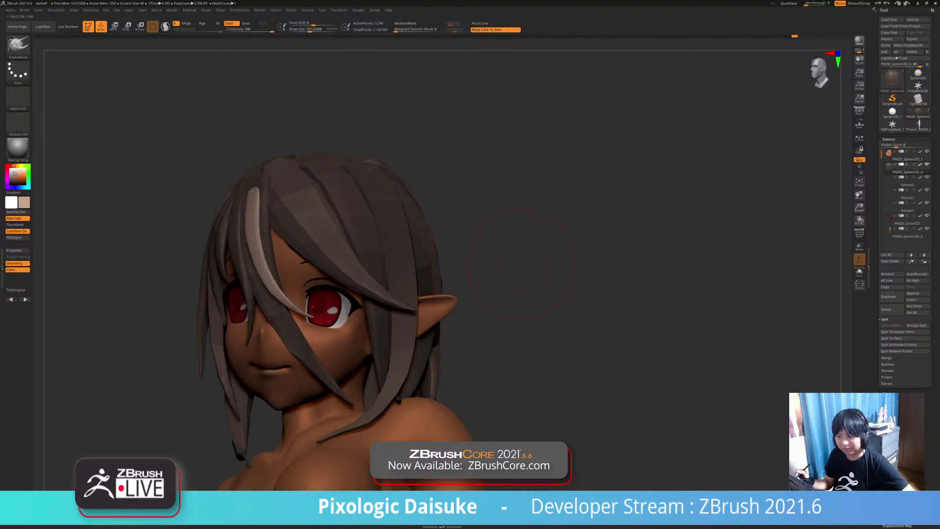
mouse_move(520, 263)
right_mouse_down("ctrl")
mouse_move(518, 245)
mouse_move(505, 270)
mouse_move(517, 266)
mouse_move(508, 268)
right_mouse_up("ctrl")
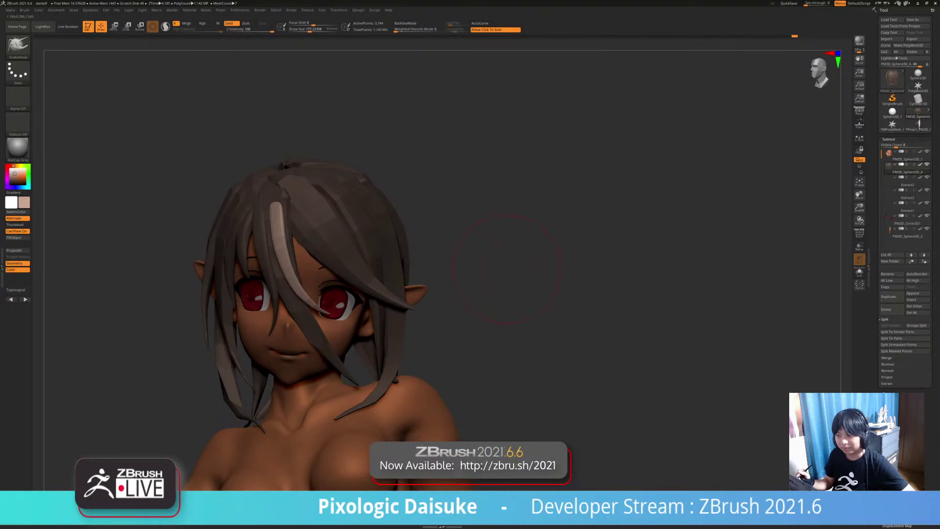
Step: Clear the hair mask and check the swept strand against the surrounding bangs from below and the front
mouse_move(507, 269)
left_mouse_down()
mouse_move(530, 272)
mouse_move(513, 275)
mouse_move(502, 294)
mouse_move(448, 266)
mouse_move(399, 270)
left_mouse_up()
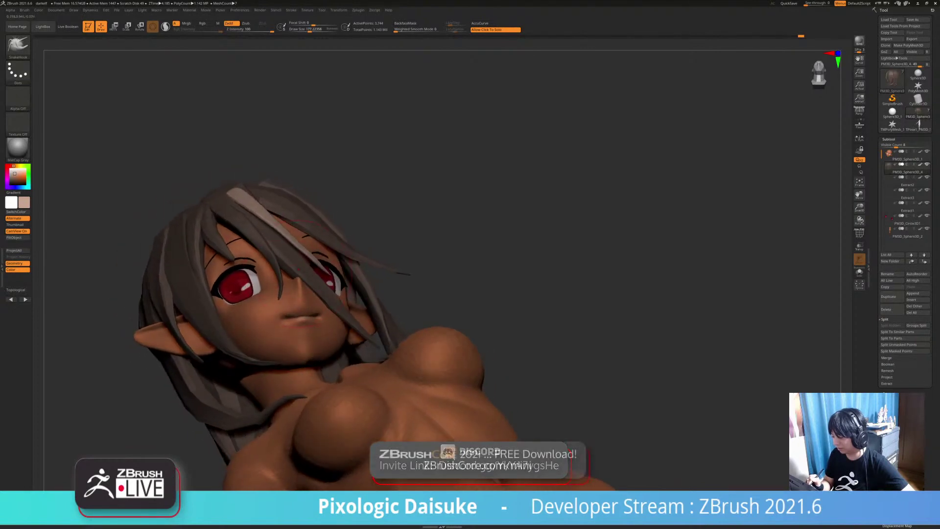
left_click_drag(509, 275, 431, 268)
mouse_move(320, 302)
right_mouse_down()
mouse_move(279, 294)
mouse_move(255, 306)
right_mouse_up()
mouse_move(254, 306)
right_mouse_down("ctrl")
mouse_move(297, 142)
mouse_move(343, 147)
mouse_move(307, 151)
right_mouse_up("ctrl")
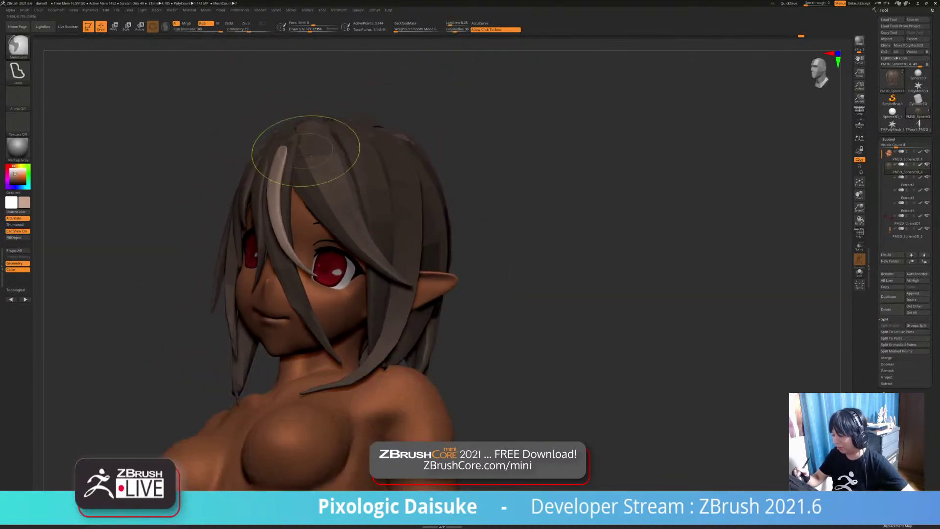
left_click_drag(459, 162, 472, 178, "ctrl")
mouse_move(455, 230)
right_mouse_down()
mouse_move(492, 245)
mouse_move(490, 289)
mouse_move(450, 298)
mouse_move(452, 208)
right_mouse_up()
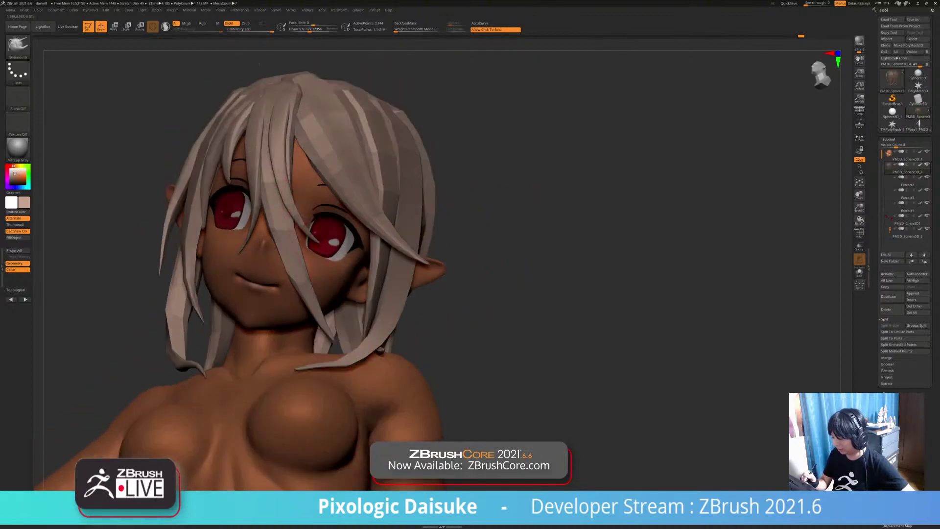
Step: Mask all hair except the swept strand, adjust its curve over the central bang, and clear the mask
left_click(295, 225, "ctrl")
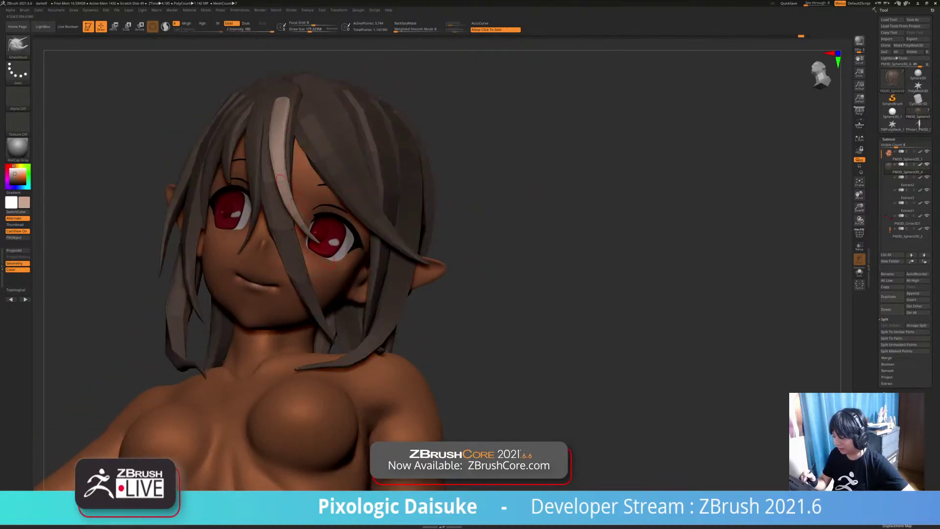
right_click_drag(299, 186, 334, 211)
mouse_move(335, 210)
right_mouse_down()
mouse_move(303, 206)
mouse_move(306, 247)
mouse_move(330, 247)
right_mouse_up()
right_click_drag(338, 167, 347, 63)
left_click_drag(316, 30, 309, 30)
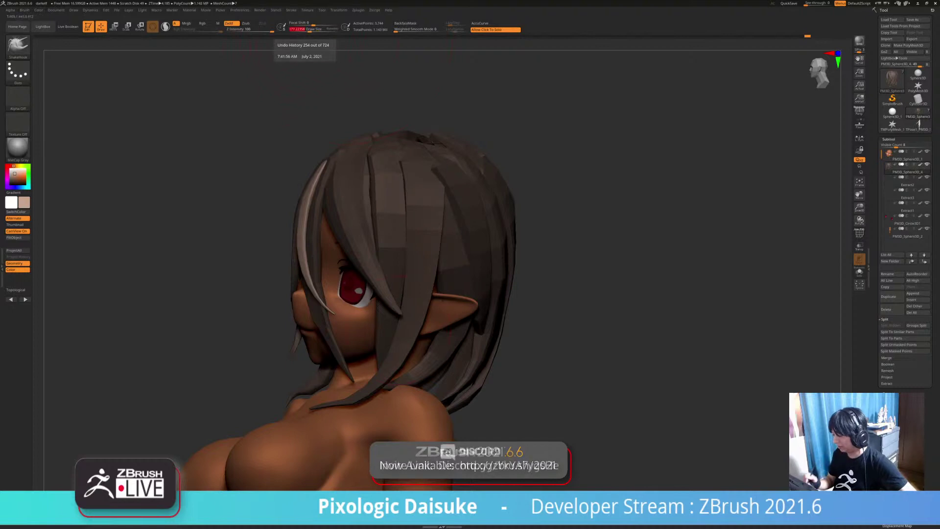
mouse_move(338, 328)
right_mouse_down()
mouse_move(426, 339)
mouse_move(425, 313)
right_mouse_up()
mouse_move(425, 313)
right_mouse_down()
mouse_move(416, 306)
mouse_move(440, 298)
mouse_move(426, 337)
mouse_move(453, 309)
right_mouse_up()
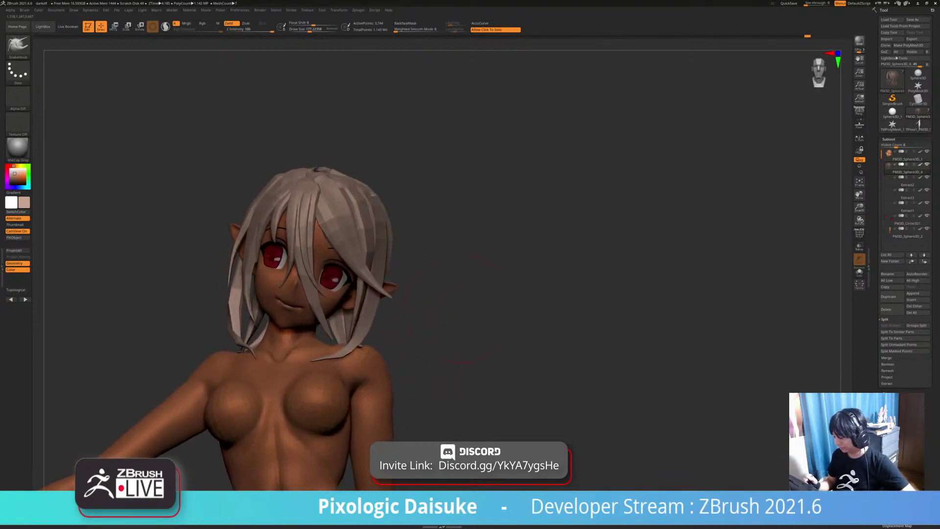
Step: Show the polygroup colours and wireframe on the hair and collapse the subtool list
left_click(859, 234)
left_click(860, 233)
left_click_drag(828, 287, 799, 238, "alt")
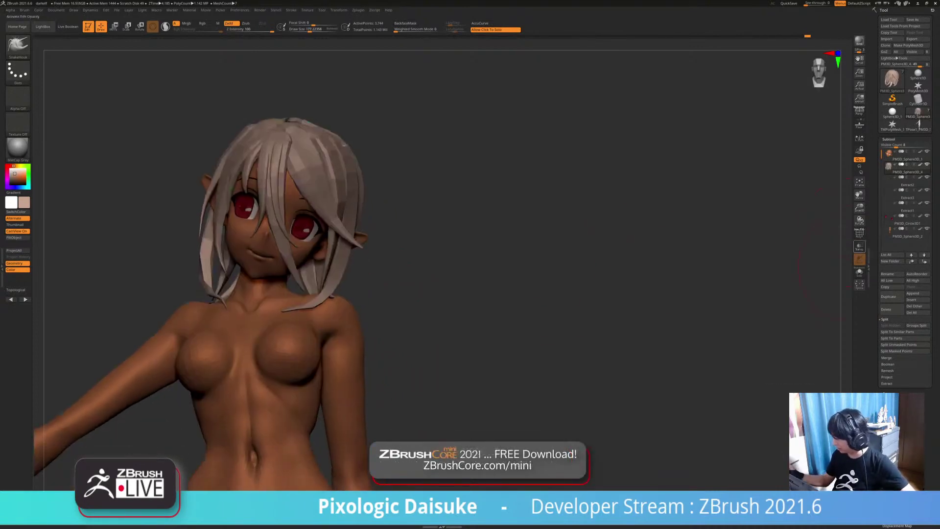
left_click(859, 234)
left_click_drag(803, 158, 840, 188, "alt")
left_click(889, 140)
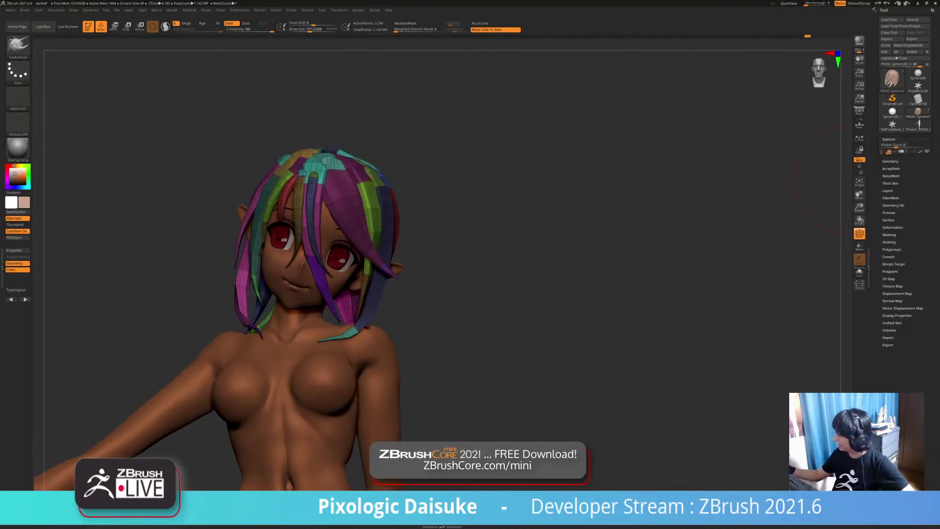
Step: Auto-group the hair mesh into polygroups and hide the polygroup wireframe display
left_click(892, 235)
left_click(891, 241)
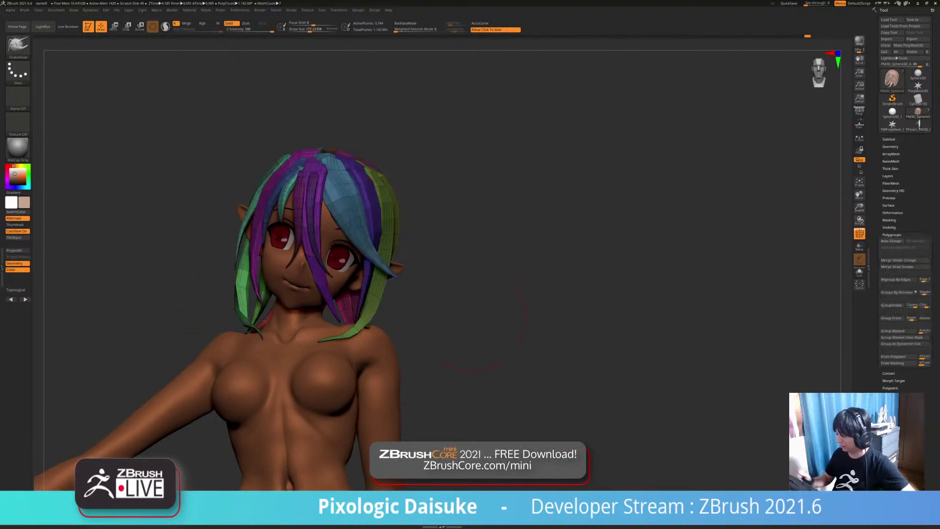
left_click_drag(578, 289, 592, 337, "alt")
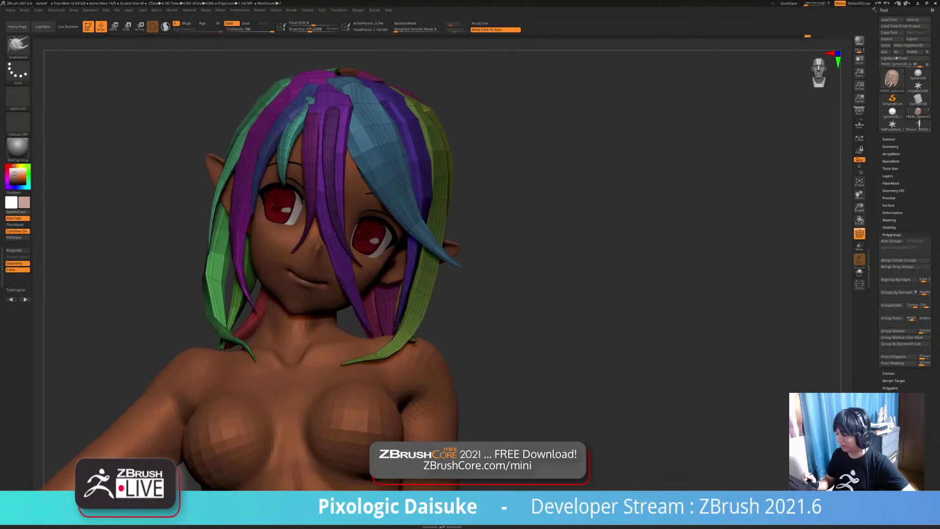
left_click(860, 234)
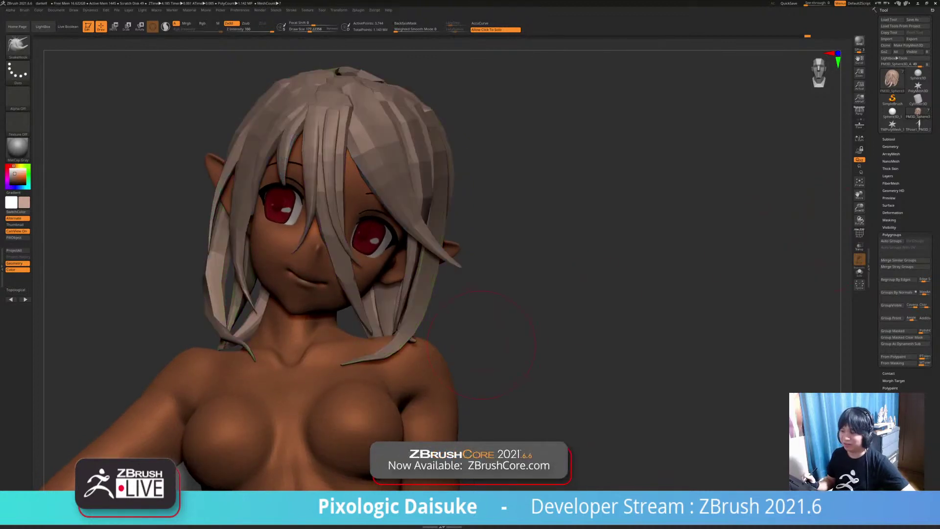
Step: Switch to the Move Topological brush and reduce its draw size for adjusting the hair strands
left_click_drag(479, 341, 493, 319)
left_click_drag(310, 30, 314, 30)
left_click_drag(495, 337, 495, 306)
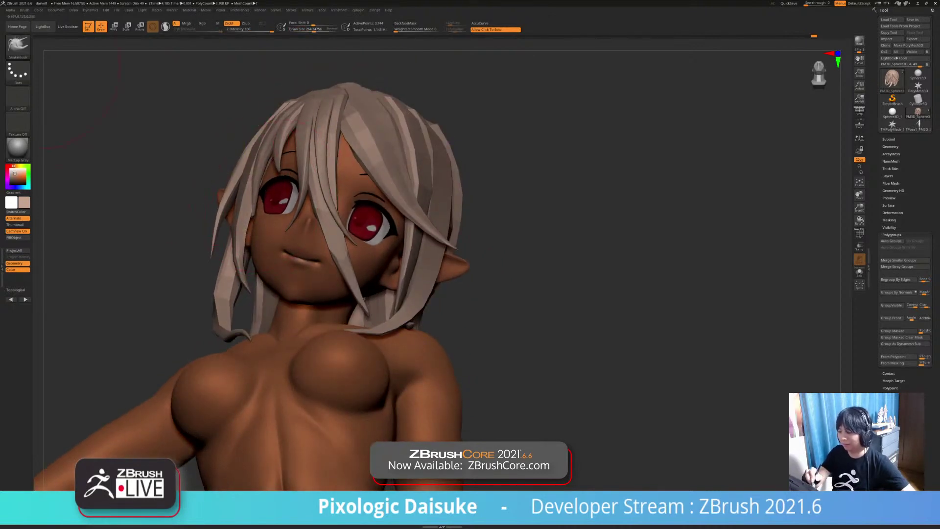
left_click(18, 45)
left_click(206, 51)
mouse_move(489, 318)
left_mouse_down()
mouse_move(490, 294)
mouse_move(275, 215)
mouse_move(293, 234)
left_mouse_up()
mouse_move(293, 235)
right_mouse_down()
mouse_move(325, 226)
mouse_move(265, 234)
mouse_move(292, 229)
right_mouse_up()
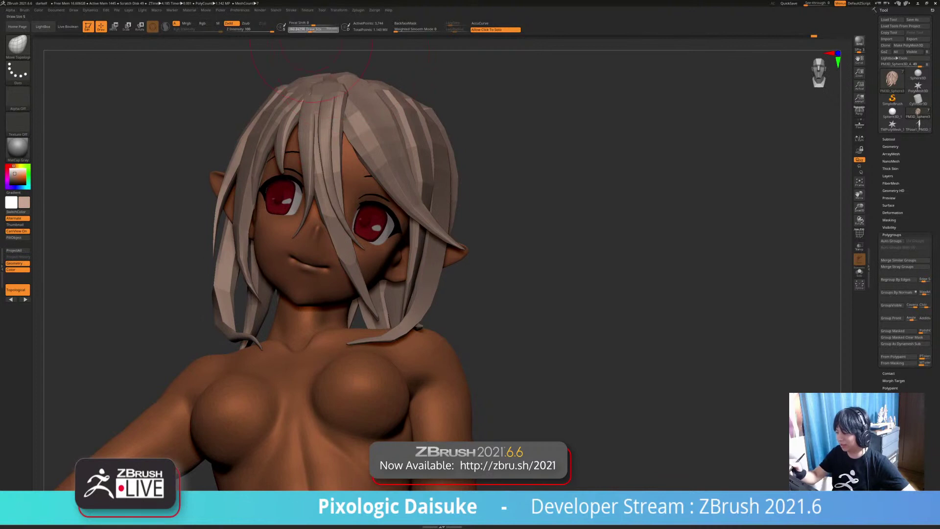
left_click_drag(311, 30, 308, 30)
mouse_move(292, 229)
right_mouse_down()
mouse_move(330, 210)
mouse_move(274, 191)
right_mouse_up()
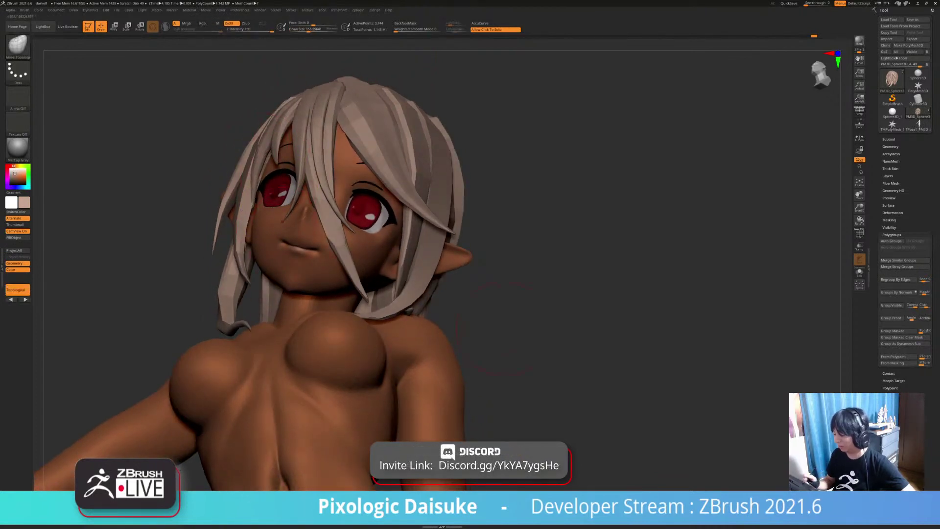
Step: Examine the bangs and the overall hairstyle from the front at full-body and close-up distances
left_click(859, 233)
left_click(859, 233)
right_click_drag(494, 303, 482, 265, "ctrl")
right_click_drag(482, 264, 516, 344)
mouse_move(441, 353)
left_mouse_down()
mouse_move(448, 333)
mouse_move(533, 330)
mouse_move(435, 325)
mouse_move(455, 338)
mouse_move(516, 333)
mouse_move(433, 330)
mouse_move(432, 365)
left_mouse_up()
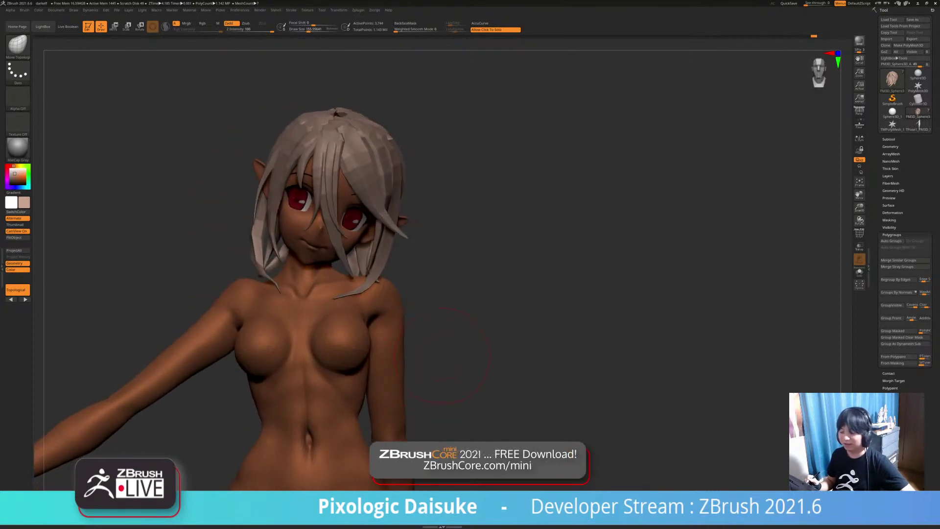
mouse_move(447, 355)
right_mouse_down()
mouse_move(465, 353)
mouse_move(468, 407)
right_mouse_up()
mouse_move(468, 406)
right_mouse_down()
mouse_move(440, 426)
mouse_move(480, 387)
right_mouse_up()
mouse_move(402, 279)
right_mouse_down()
mouse_move(381, 309)
mouse_move(338, 287)
right_mouse_up()
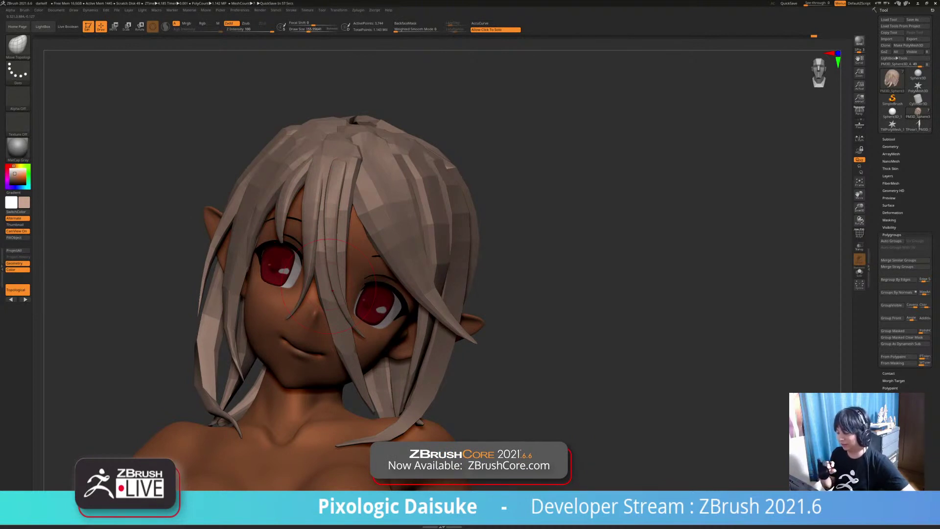
mouse_move(416, 334)
right_mouse_down()
mouse_move(458, 333)
mouse_move(426, 335)
right_mouse_up()
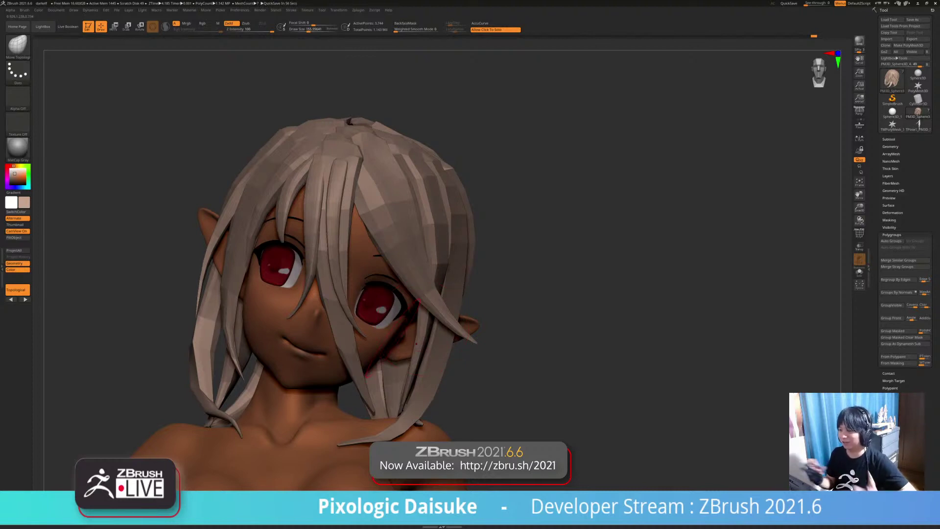
Step: Examine how the bangs join the crown from above and the side, and isolate the hair briefly to check it alone
mouse_move(587, 294)
left_mouse_down()
mouse_move(666, 293)
mouse_move(636, 296)
mouse_move(607, 274)
mouse_move(595, 289)
left_mouse_up()
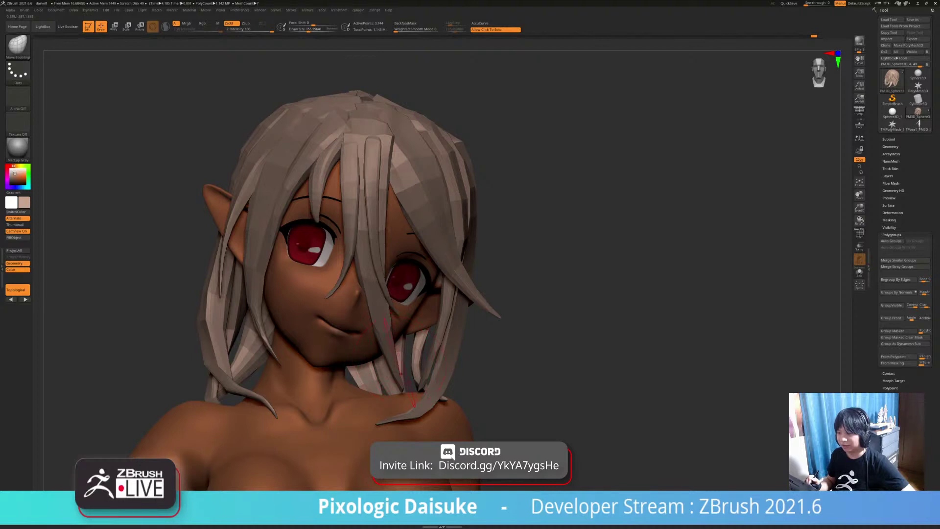
right_click_drag(385, 380, 333, 343, "ctrl")
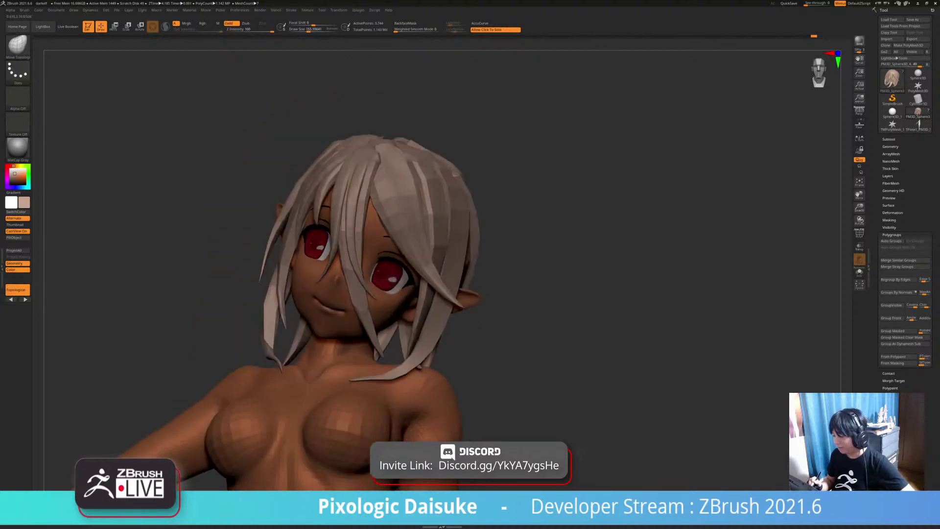
right_click_drag(298, 127, 375, 179)
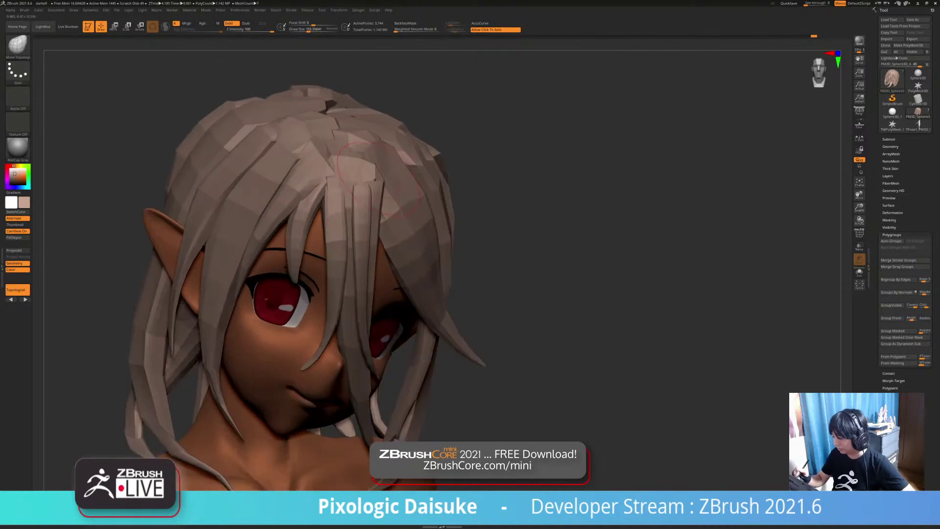
right_click_drag(381, 214, 396, 245)
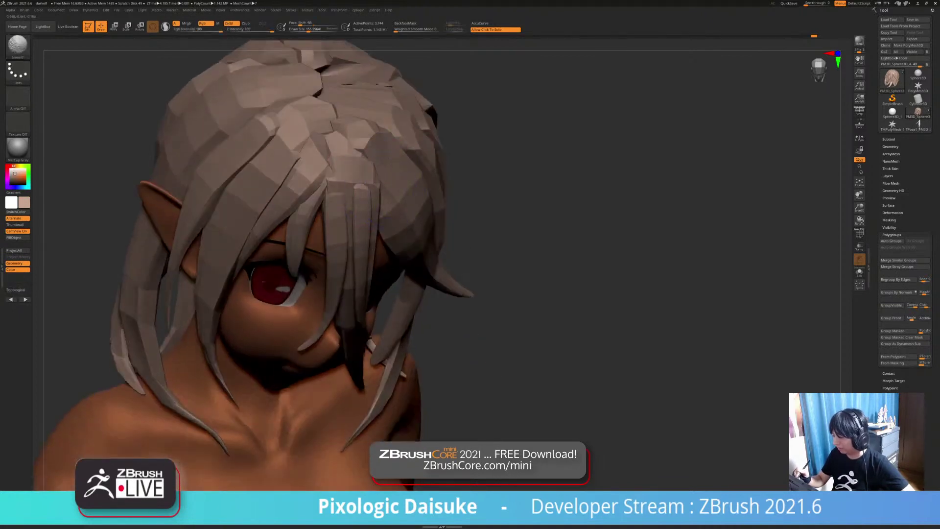
right_click_drag(424, 208, 427, 174, "ctrl")
right_click_drag(426, 235, 343, 170)
right_click_drag(343, 171, 370, 154)
right_click_drag(355, 293, 376, 309)
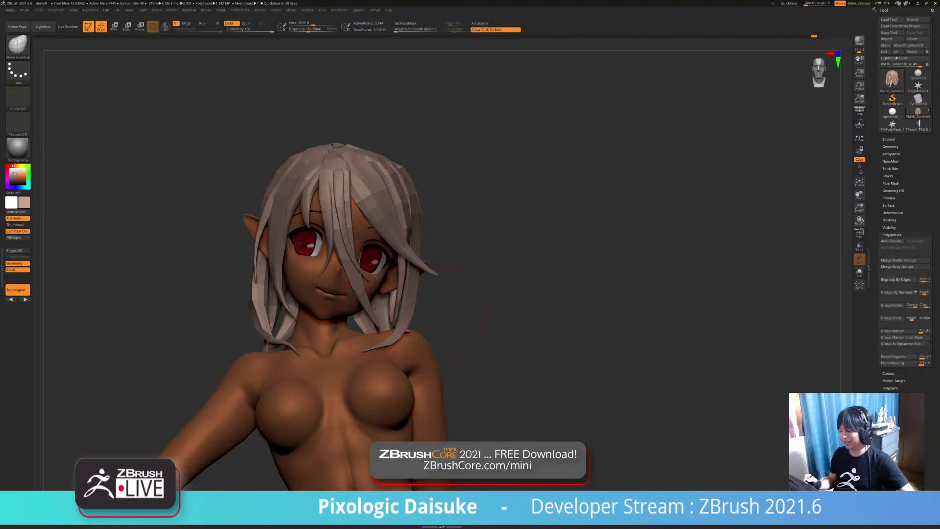
right_click_drag(376, 308, 417, 281)
left_click(523, 264)
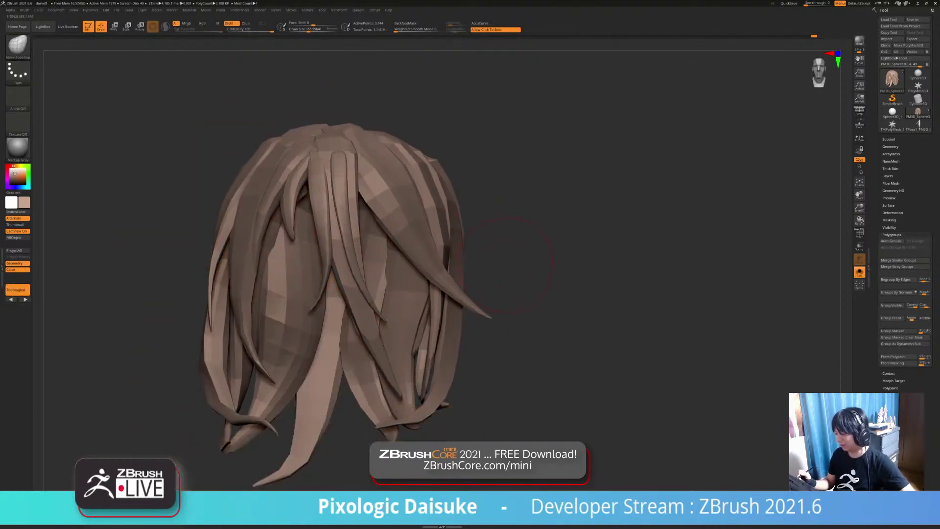
left_click(524, 265)
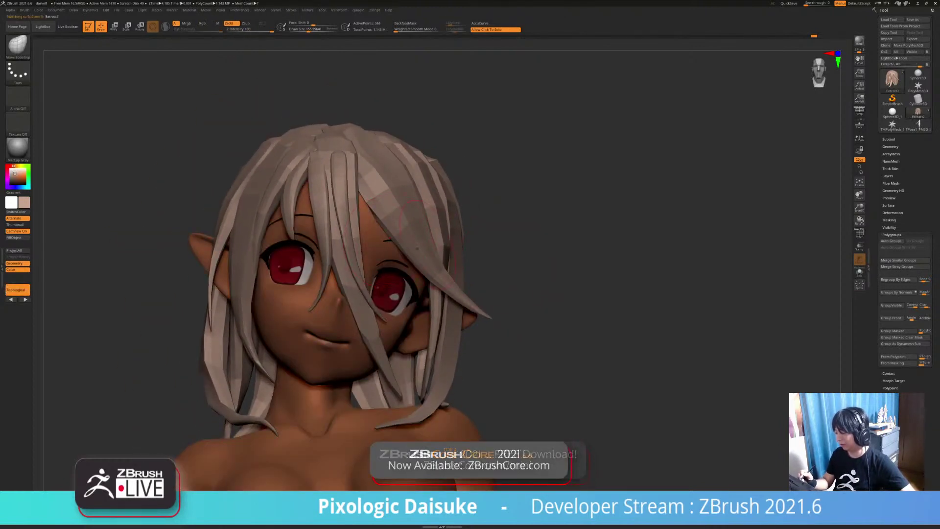
Step: Select the eyebrow subtool, touch up the eyebrow beside the side-swept bangs, and reselect the hair subtool
left_click(389, 241, "alt")
left_click(441, 257)
mouse_move(450, 262)
right_mouse_down()
mouse_move(387, 241)
mouse_move(418, 274)
right_mouse_up()
left_click(421, 251)
right_click_drag(460, 269, 440, 283)
left_click(444, 277)
left_click(440, 283)
right_click_drag(394, 255, 373, 272)
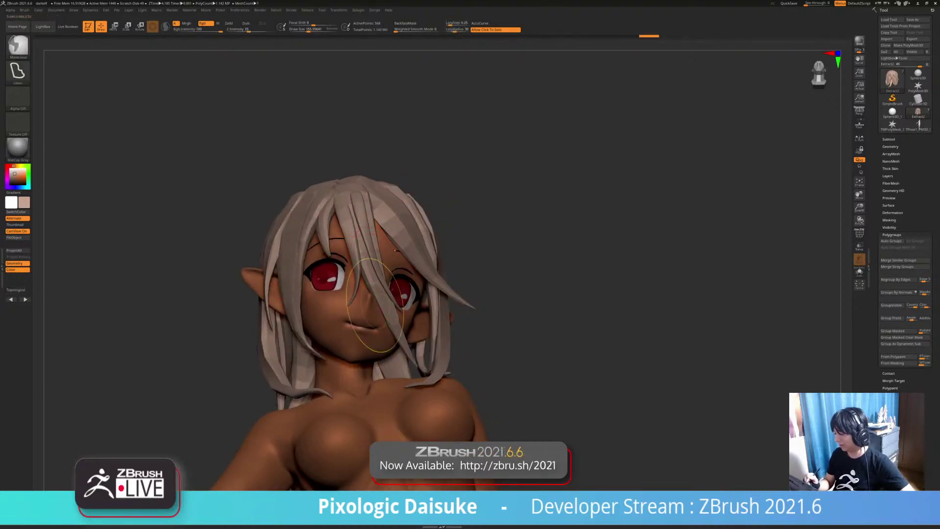
mouse_move(374, 305)
right_mouse_down("ctrl")
mouse_move(370, 260)
mouse_move(348, 264)
mouse_move(377, 313)
right_mouse_up("ctrl")
left_click(381, 309, "alt")
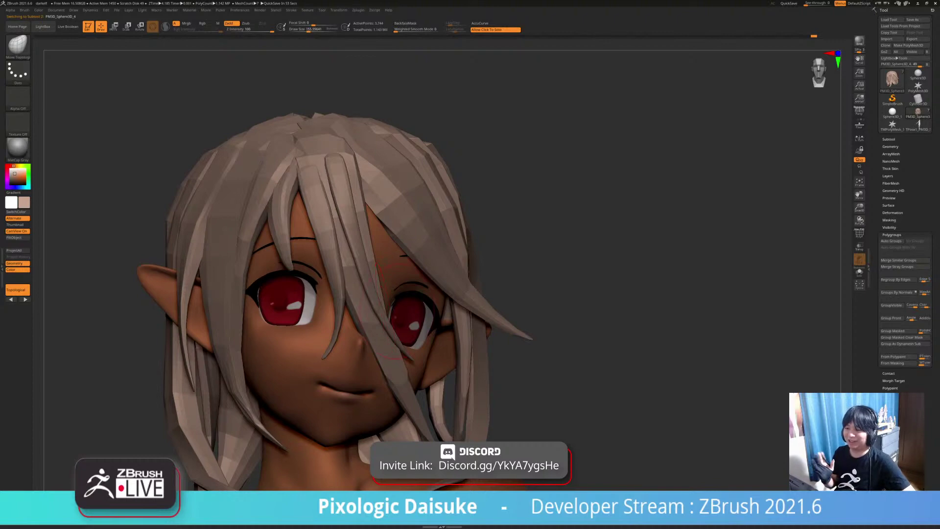
Step: Reshape the crown of the hair with Move Topological from above and enlarge the brush's draw size
mouse_move(592, 314)
left_mouse_down()
mouse_move(681, 306)
mouse_move(574, 323)
mouse_move(600, 377)
left_mouse_up()
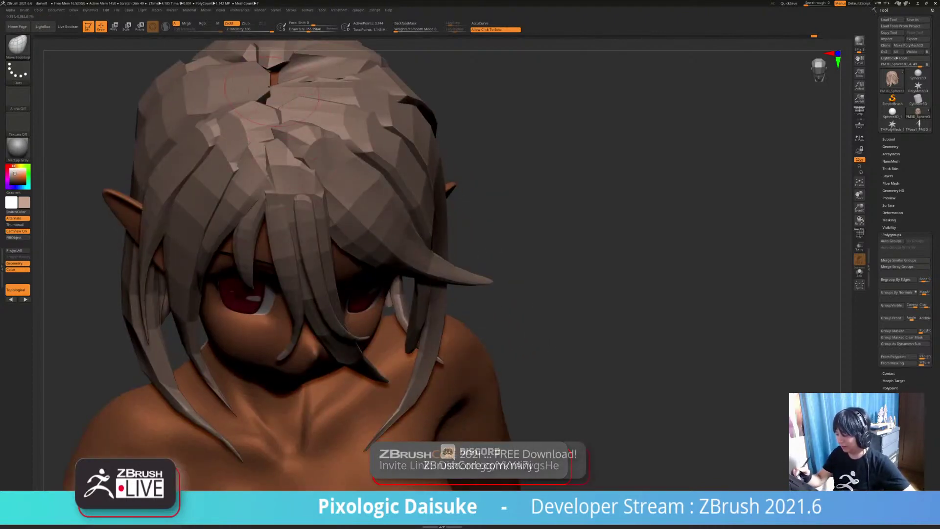
left_click_drag(272, 86, 288, 195)
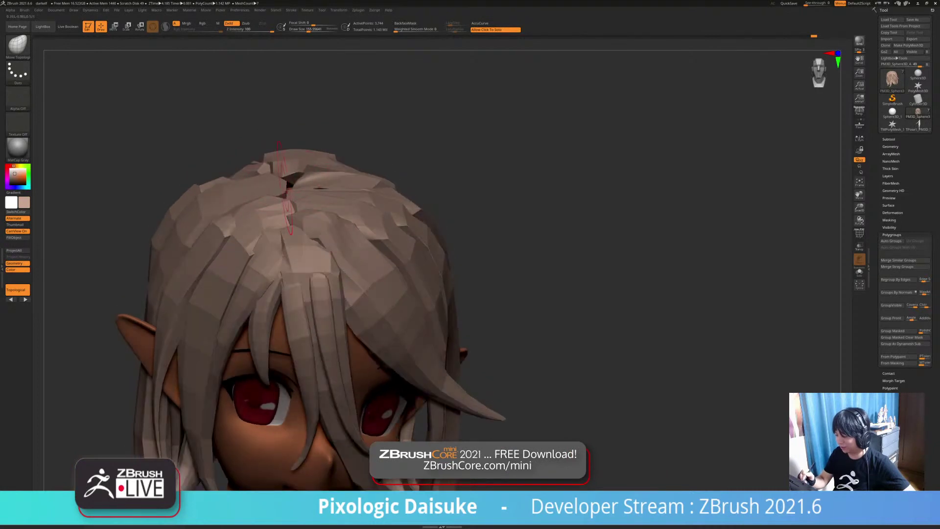
mouse_move(288, 195)
right_mouse_down()
mouse_move(294, 172)
mouse_move(307, 264)
mouse_move(293, 217)
mouse_move(309, 245)
mouse_move(309, 228)
mouse_move(371, 228)
mouse_move(320, 225)
mouse_move(343, 236)
mouse_move(314, 235)
mouse_move(330, 225)
mouse_move(333, 235)
right_mouse_up()
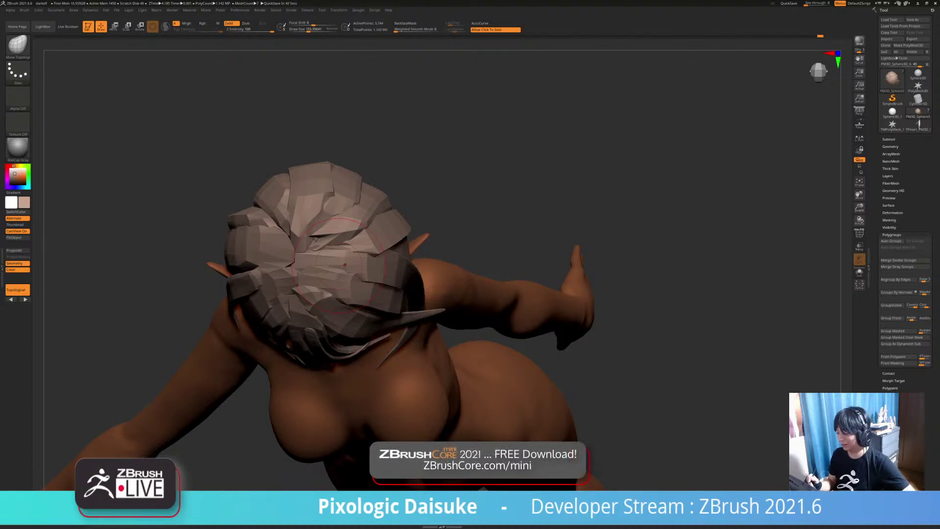
right_click_drag(345, 264, 345, 157)
left_click_drag(308, 30, 312, 30)
mouse_move(247, 218)
right_mouse_down()
mouse_move(264, 233)
mouse_move(247, 255)
mouse_move(263, 214)
right_mouse_up()
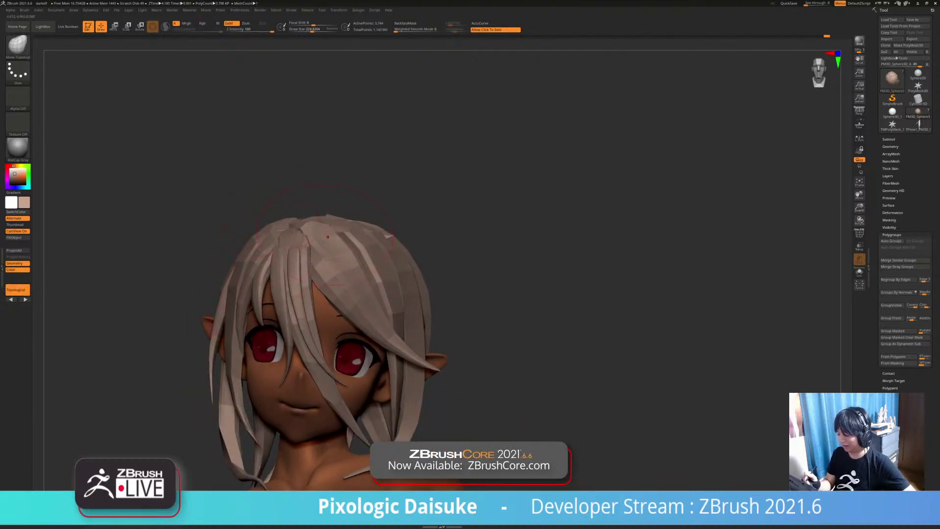
Step: Reduce the Move Topological draw size, refine the volume of the upper hair, and check the outline from the front and side
mouse_move(256, 250)
right_mouse_down("ctrl")
mouse_move(269, 240)
mouse_move(263, 259)
right_mouse_up("ctrl")
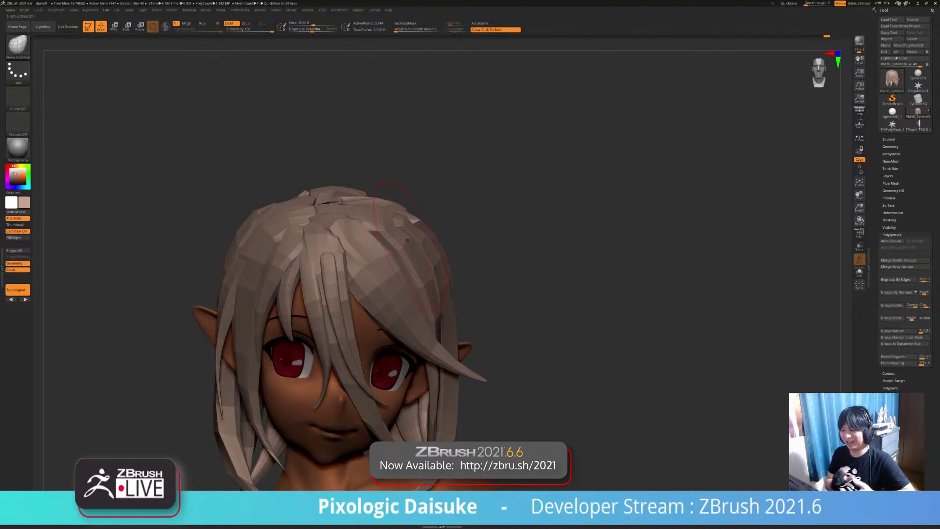
right_click_drag(408, 240, 379, 332)
mouse_move(366, 270)
right_mouse_down()
mouse_move(329, 210)
mouse_move(350, 201)
mouse_move(313, 198)
mouse_move(309, 168)
mouse_move(367, 215)
mouse_move(373, 176)
right_mouse_up()
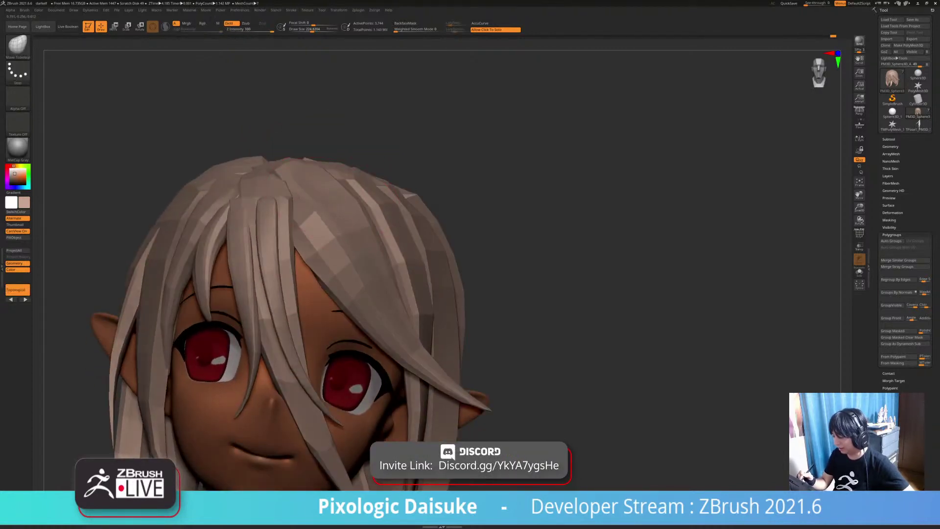
key("[")
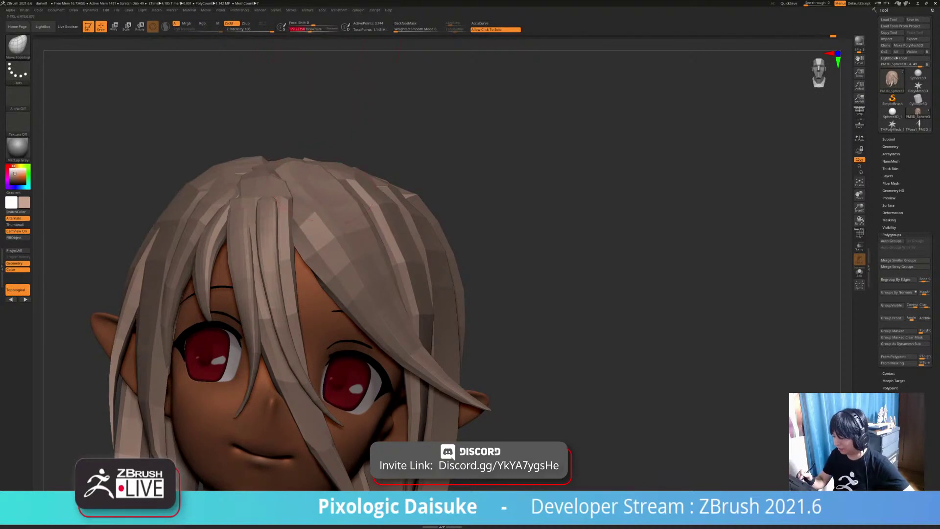
right_click_drag(319, 182, 322, 230, "ctrl")
right_click_drag(323, 182, 348, 214)
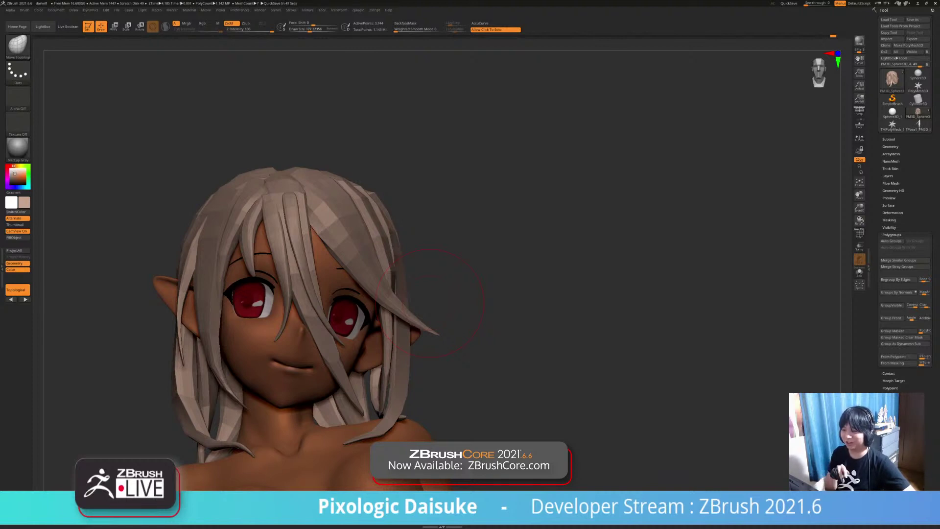
left_click_drag(455, 313, 455, 279)
mouse_move(441, 313)
right_mouse_down("ctrl")
mouse_move(438, 275)
mouse_move(480, 304)
mouse_move(533, 289)
mouse_move(455, 279)
mouse_move(472, 284)
mouse_move(481, 343)
right_mouse_up("ctrl")
right_click_drag(347, 342, 415, 353)
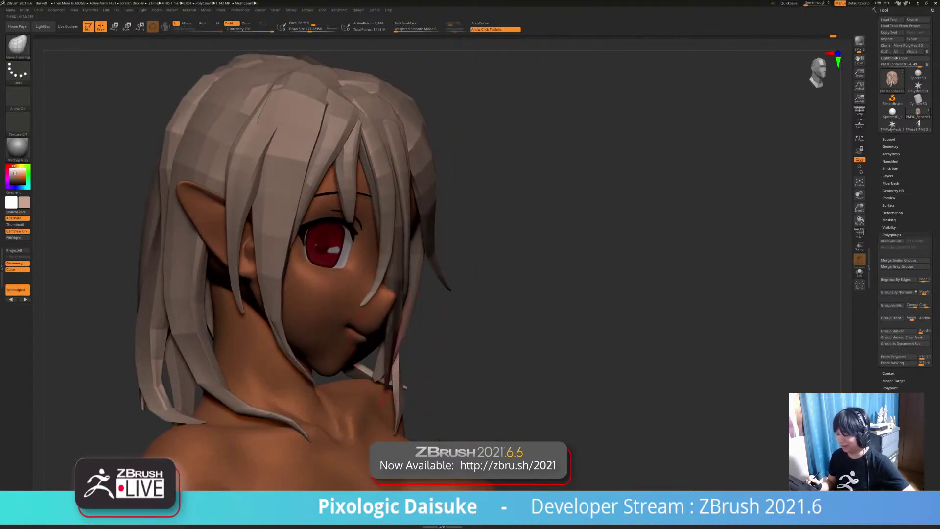
mouse_move(350, 377)
right_mouse_down()
mouse_move(289, 374)
mouse_move(292, 341)
mouse_move(353, 343)
mouse_move(281, 342)
right_mouse_up()
Step: Pick the hair-strand curve brush, reduce its draw size, and add a thin strand from behind the pointed ear down towards the shoulder
left_click(412, 53)
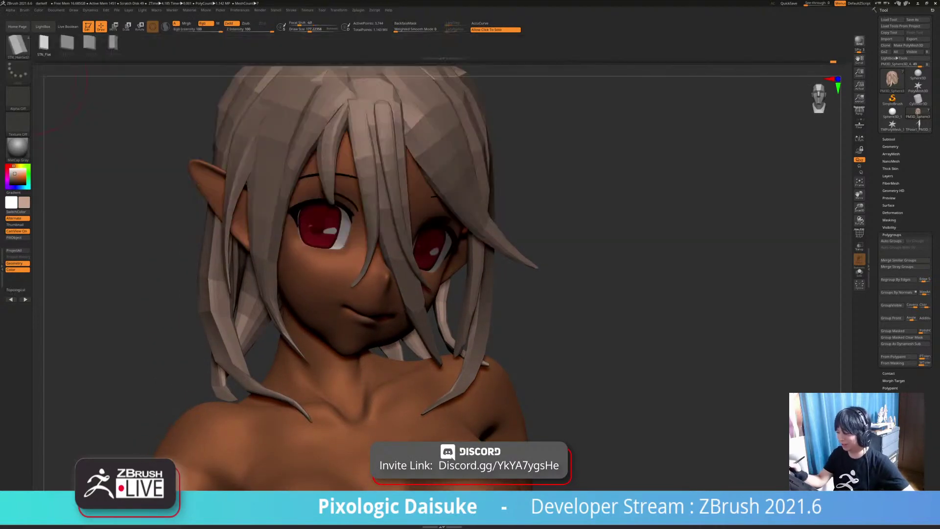
mouse_move(372, 303)
right_mouse_down()
mouse_move(446, 265)
mouse_move(300, 366)
mouse_move(313, 101)
right_mouse_up()
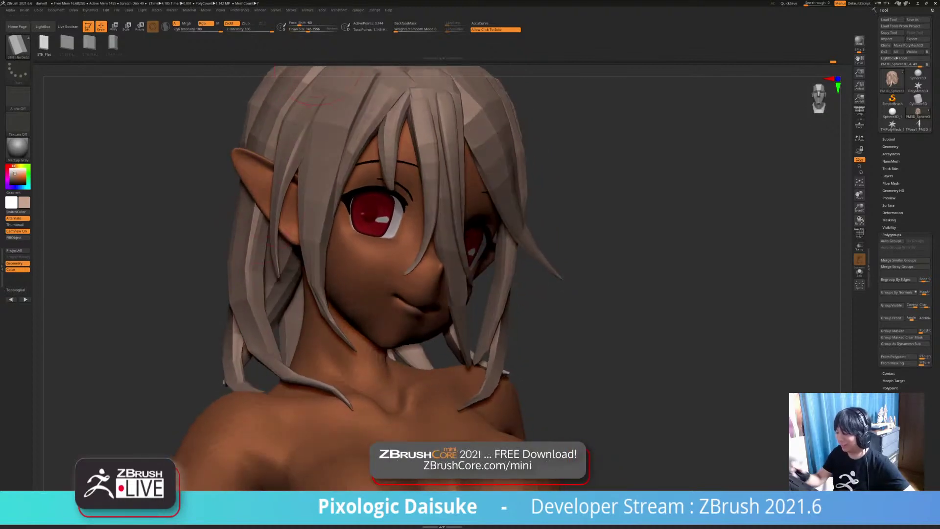
left_click(302, 30)
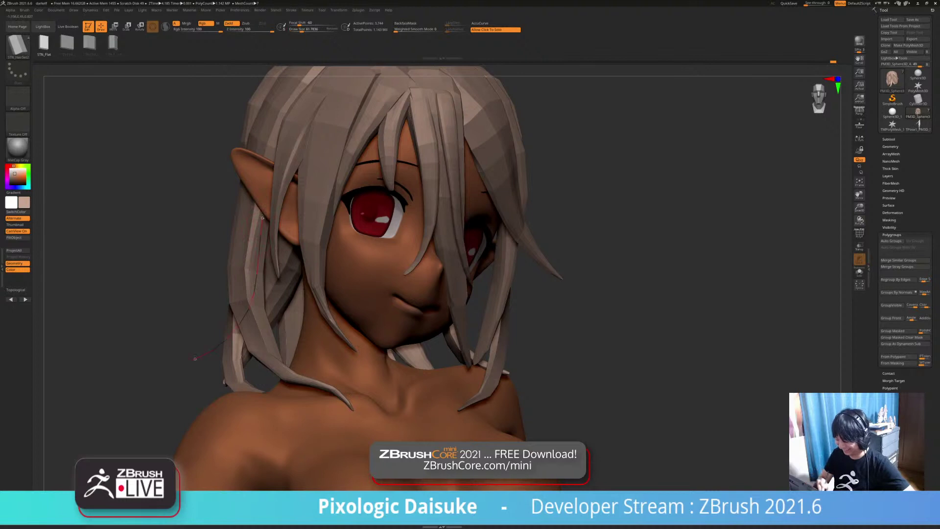
left_click_drag(195, 358, 191, 359)
right_click_drag(195, 359, 167, 361)
left_click(300, 30)
right_click_drag(303, 147, 333, 146)
left_click(267, 246)
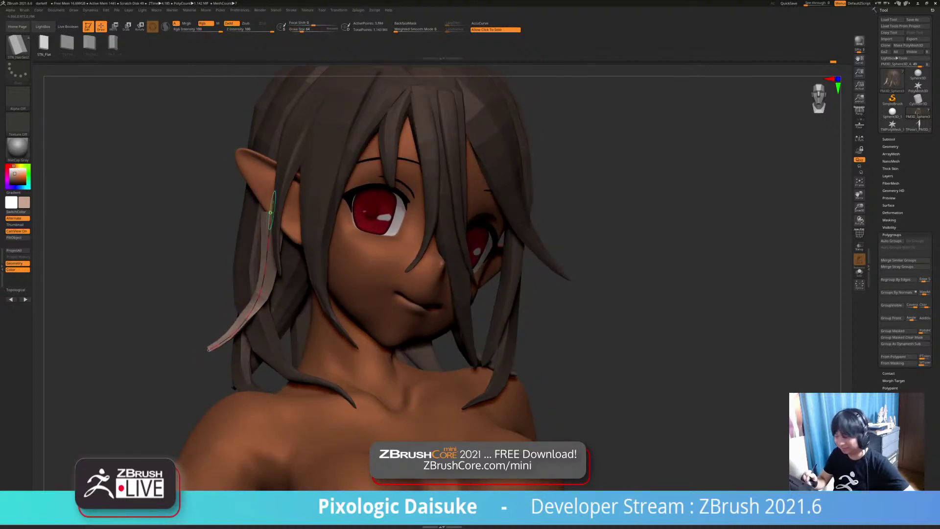
mouse_move(270, 212)
right_mouse_down("ctrl")
mouse_move(269, 172)
mouse_move(269, 200)
mouse_move(306, 201)
mouse_move(266, 236)
mouse_move(299, 235)
right_mouse_up("ctrl")
Step: Switch to the SnakeHook brush, enlarge its draw size, try a pull along the new ear strand, and undo it
left_click(18, 47)
key("s")
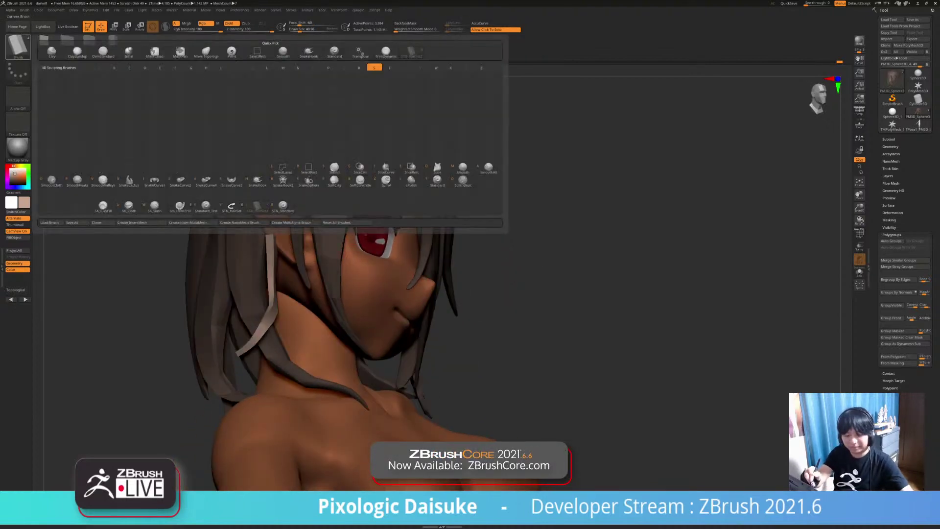
key("h")
left_click_drag(300, 30, 307, 30)
right_click_drag(303, 221, 289, 228)
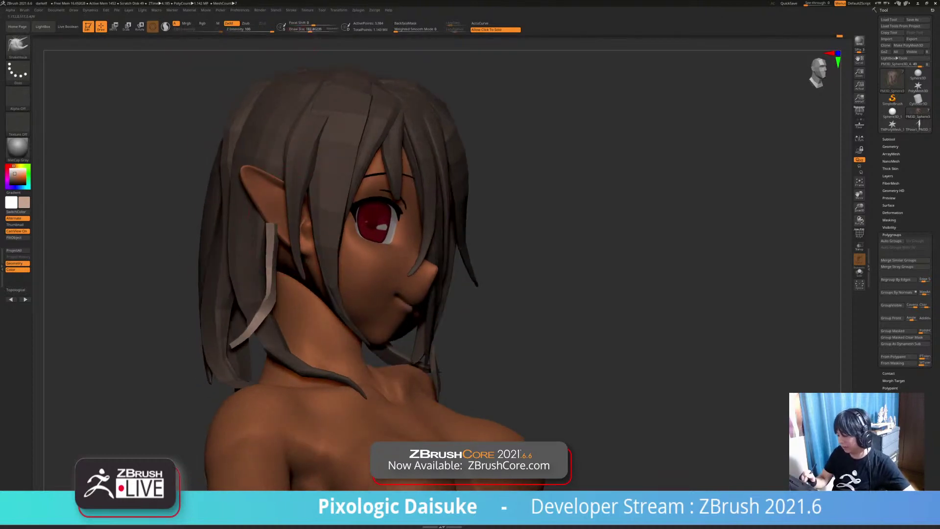
mouse_move(289, 228)
left_mouse_down()
mouse_move(297, 230)
mouse_move(259, 312)
mouse_move(235, 340)
left_mouse_up()
key("ctrl+z")
Step: Bend the new strand behind the ear into a smooth curve with its tip flicking outward above the shoulder
right_click_drag(228, 313, 191, 315)
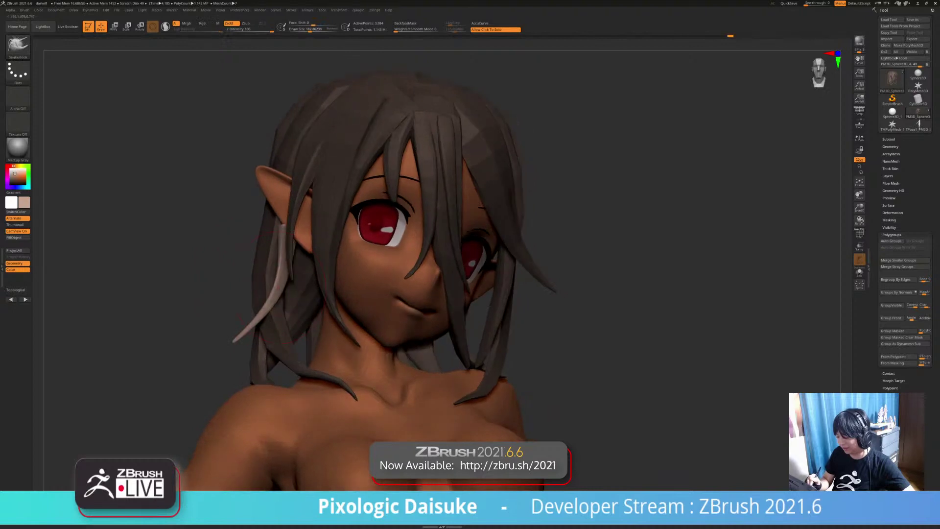
left_click_drag(269, 291, 277, 295)
right_click_drag(277, 294, 349, 297)
left_click_drag(293, 240, 287, 241)
right_click_drag(314, 293, 245, 296)
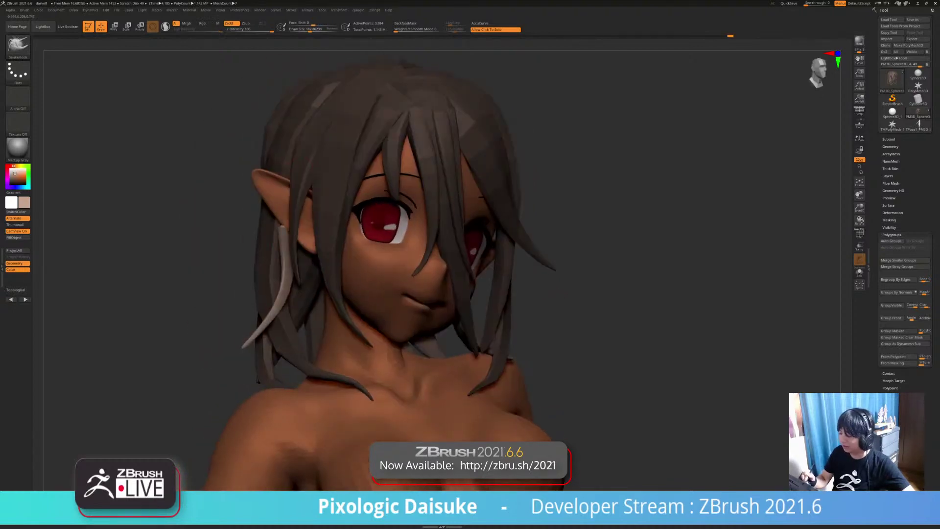
Step: Pull the thin strand behind the pointed ear outward and smooth its upper end
left_click_drag(275, 294, 268, 300)
right_click_drag(255, 304, 221, 305)
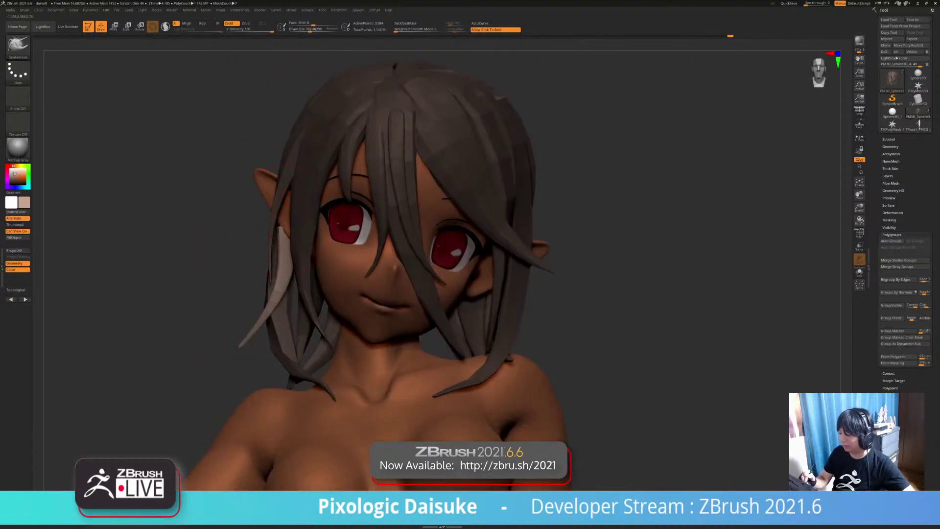
key("shift")
left_click_drag(274, 301, 281, 274, "shift")
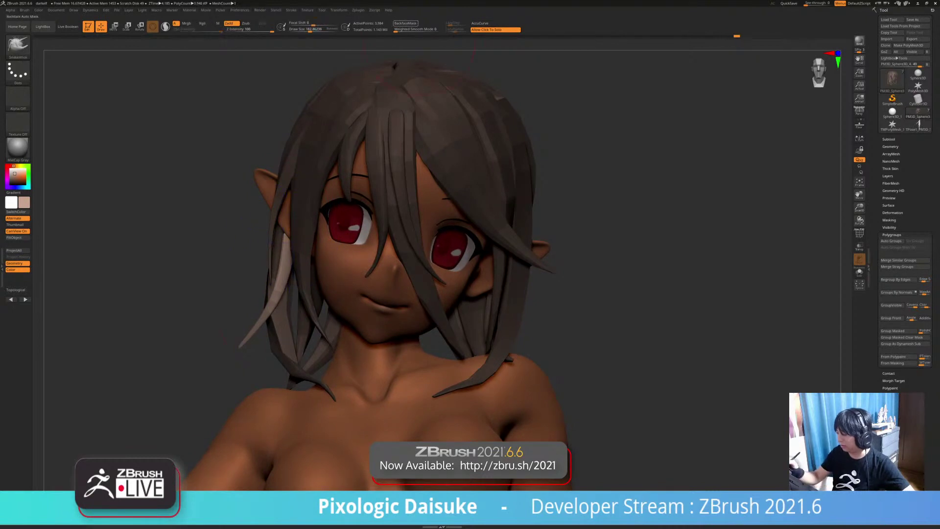
Step: Enable backface masking, reshape the upper and middle parts of the ear strand from several angles, and disable backface masking again
left_click(405, 23)
right_click_drag(225, 294, 304, 294)
left_click_drag(283, 264, 279, 250)
right_click_drag(274, 294, 304, 297)
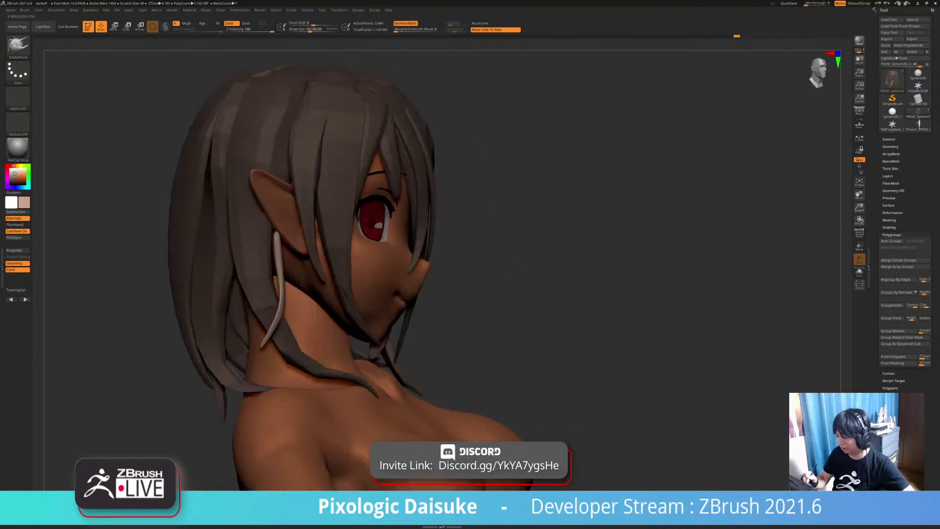
left_click_drag(281, 279, 274, 290)
mouse_move(303, 293)
right_mouse_down()
mouse_move(195, 293)
mouse_move(294, 295)
right_mouse_up()
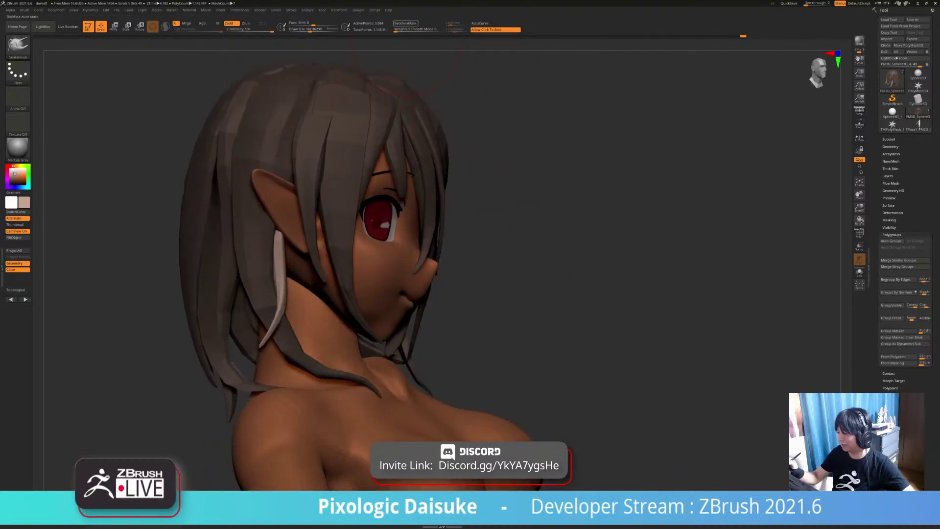
left_click(406, 23)
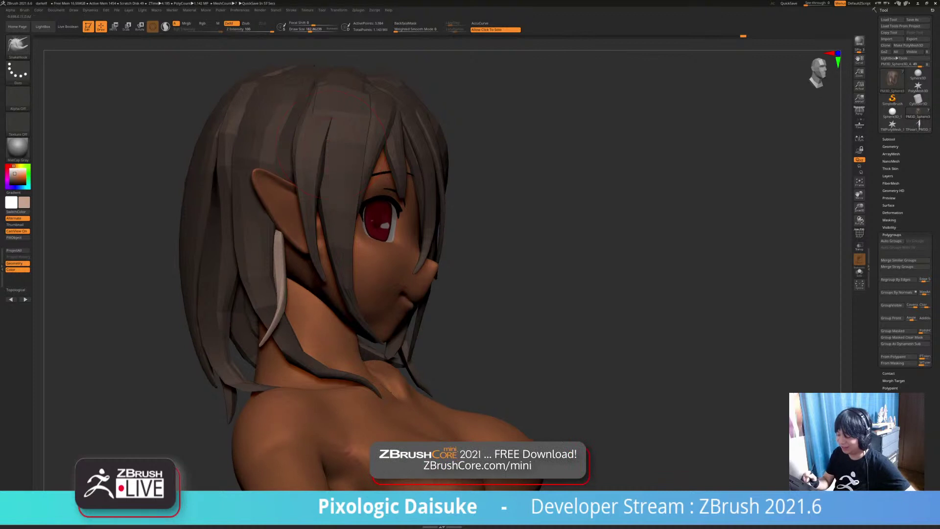
Step: Refine the ear strand's curve with SnakeHook pulls so it sits behind the ear from the front and side
right_click_drag(333, 142, 294, 226)
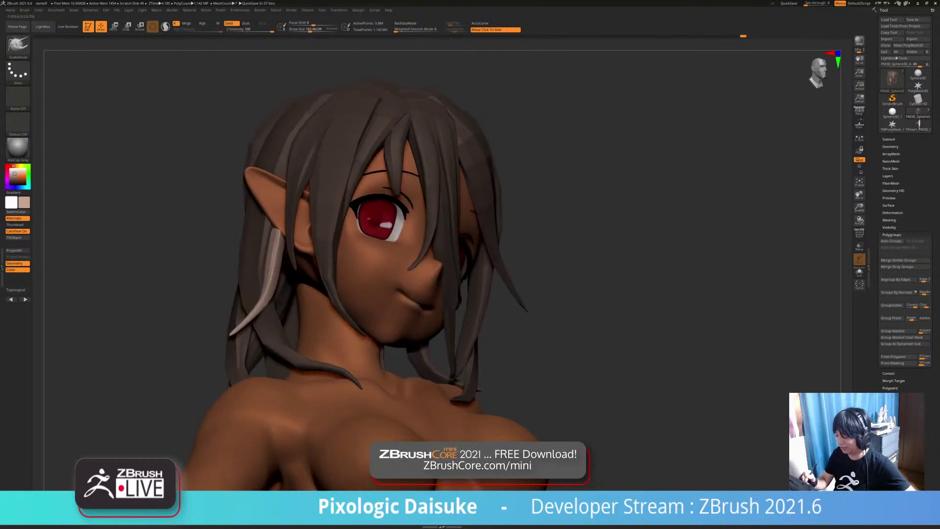
mouse_move(263, 262)
right_mouse_down()
mouse_move(230, 252)
mouse_move(267, 259)
mouse_move(284, 240)
mouse_move(267, 257)
right_mouse_up()
left_click_drag(264, 259, 269, 242)
right_click_drag(268, 249, 333, 259)
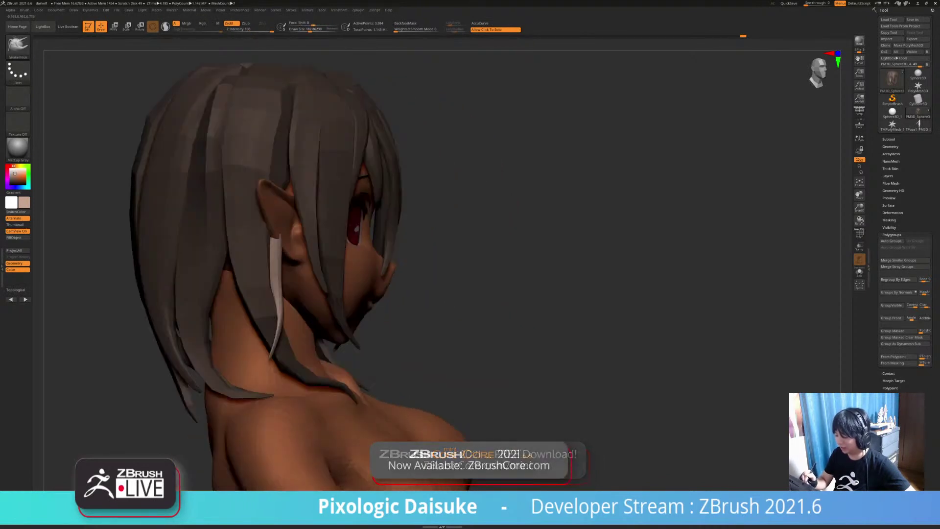
right_click_drag(292, 211, 237, 218)
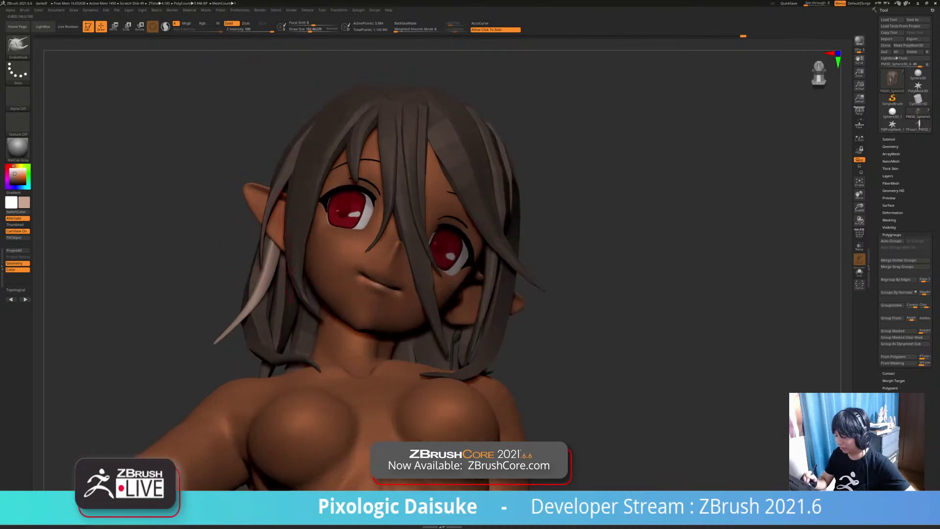
mouse_move(270, 262)
left_mouse_down()
mouse_move(278, 259)
mouse_move(273, 288)
left_mouse_up()
Step: Clear the mask from the whole hair subtool
mouse_move(272, 289)
right_mouse_down("ctrl")
mouse_move(269, 318)
mouse_move(269, 299)
mouse_move(289, 313)
mouse_move(290, 337)
mouse_move(375, 349)
mouse_move(330, 355)
right_mouse_up("ctrl")
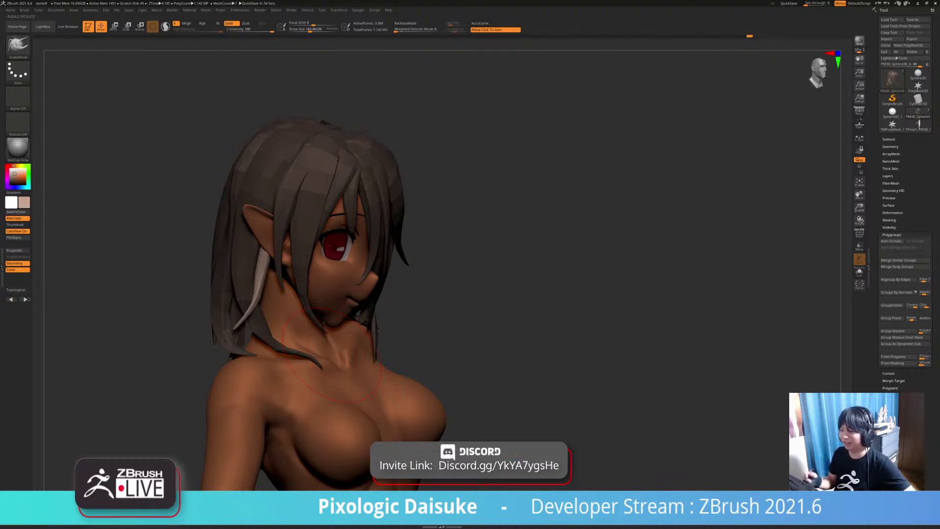
mouse_move(341, 349)
right_mouse_down()
mouse_move(274, 338)
mouse_move(365, 336)
right_mouse_up()
left_click_drag(485, 300, 497, 311, "ctrl")
mouse_move(494, 308)
right_mouse_down()
mouse_move(463, 309)
mouse_move(489, 310)
right_mouse_up()
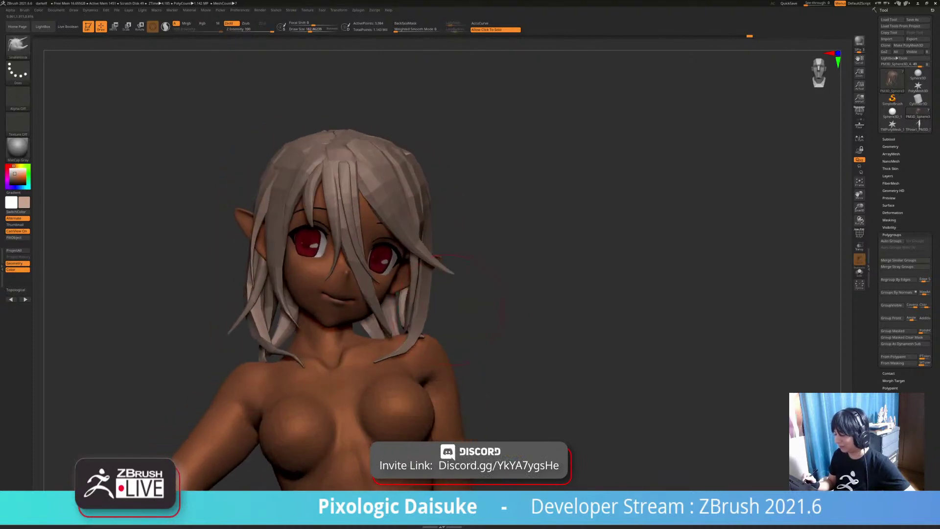
Step: Examine the hairstyle's overall silhouette from the front, the side and the back
right_click_drag(350, 220, 350, 249, "ctrl")
right_click_drag(350, 250, 345, 210)
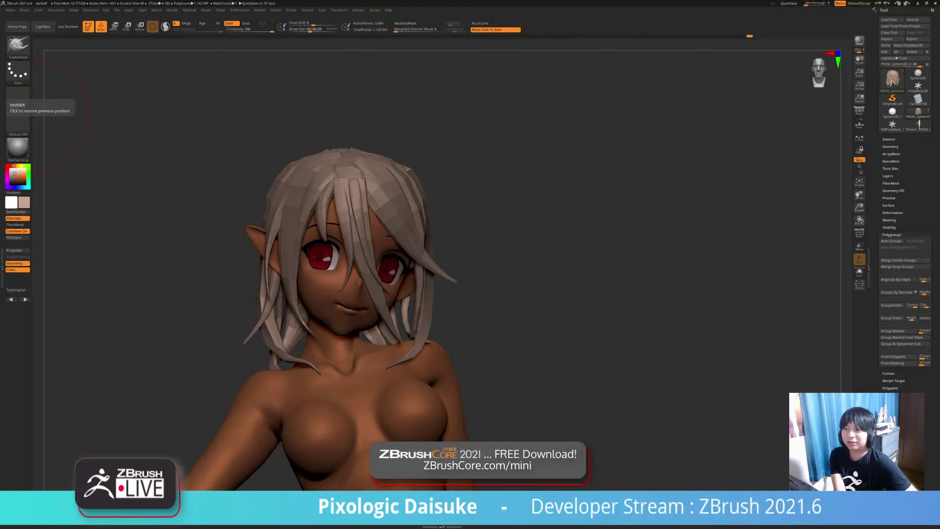
left_click_drag(303, 117, 315, 144)
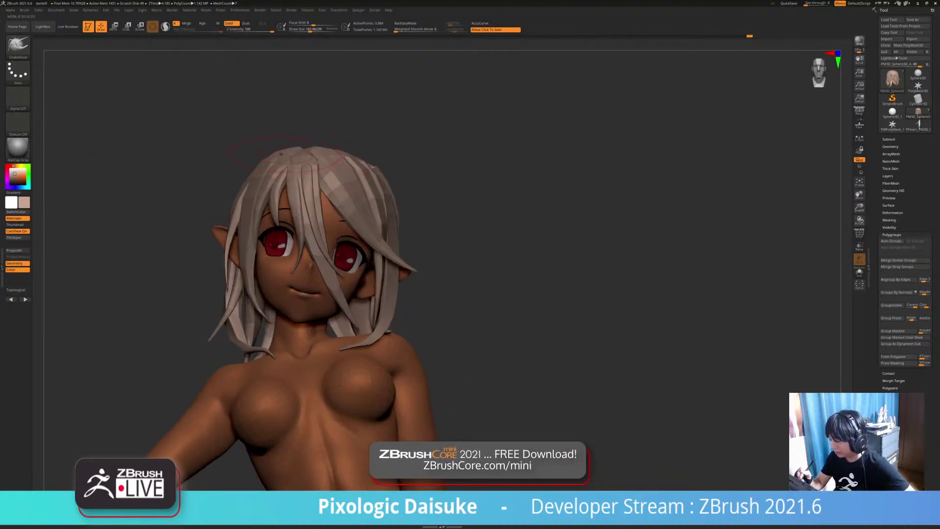
mouse_move(289, 152)
right_mouse_down()
mouse_move(318, 155)
mouse_move(249, 189)
mouse_move(299, 145)
right_mouse_up()
mouse_move(373, 336)
right_mouse_down()
mouse_move(339, 366)
mouse_move(369, 357)
mouse_move(341, 361)
mouse_move(368, 363)
mouse_move(335, 228)
right_mouse_up()
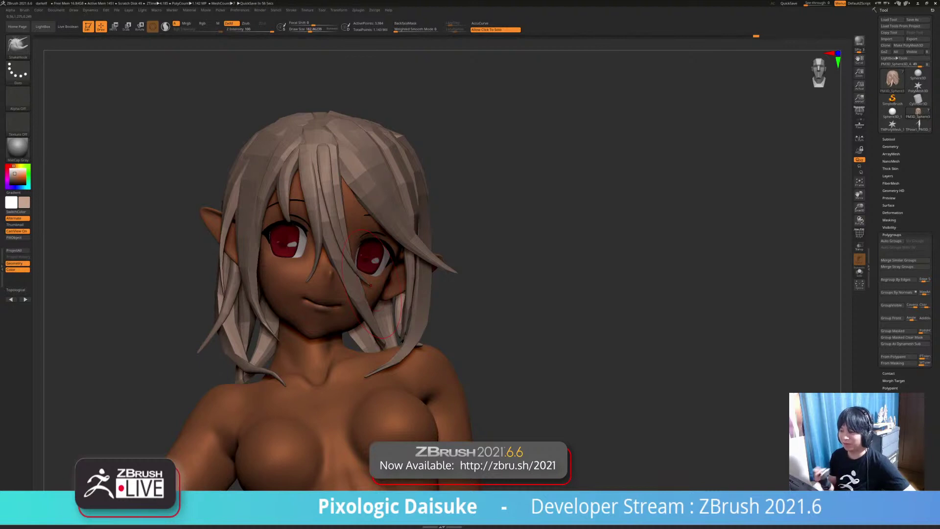
right_click_drag(399, 323, 561, 318)
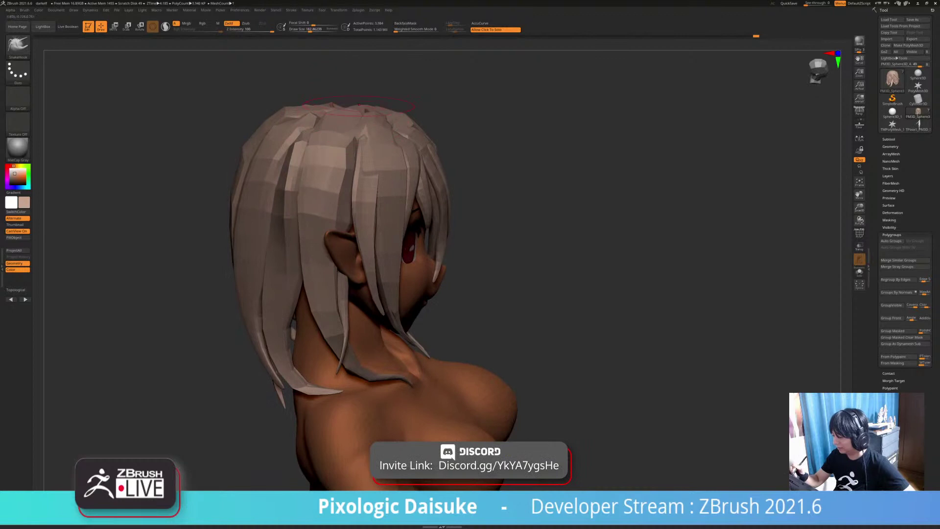
right_click_drag(340, 110, 330, 179)
mouse_move(245, 130)
right_mouse_down()
mouse_move(262, 147)
mouse_move(335, 169)
mouse_move(255, 211)
mouse_move(224, 239)
mouse_move(233, 262)
mouse_move(314, 242)
right_mouse_up()
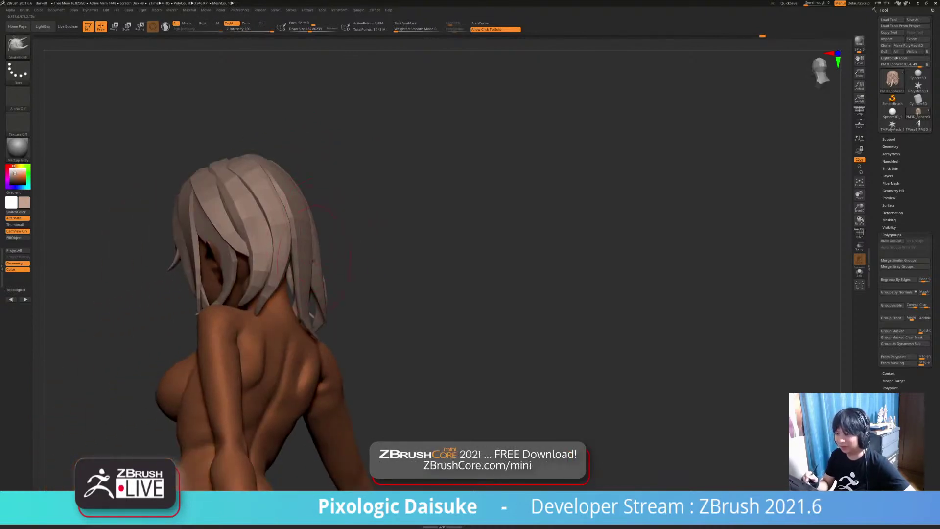
Step: Pick the hair-strand curve brush, reduce its draw size, and add a narrow strand down the nape at the back of the head
left_click(18, 45)
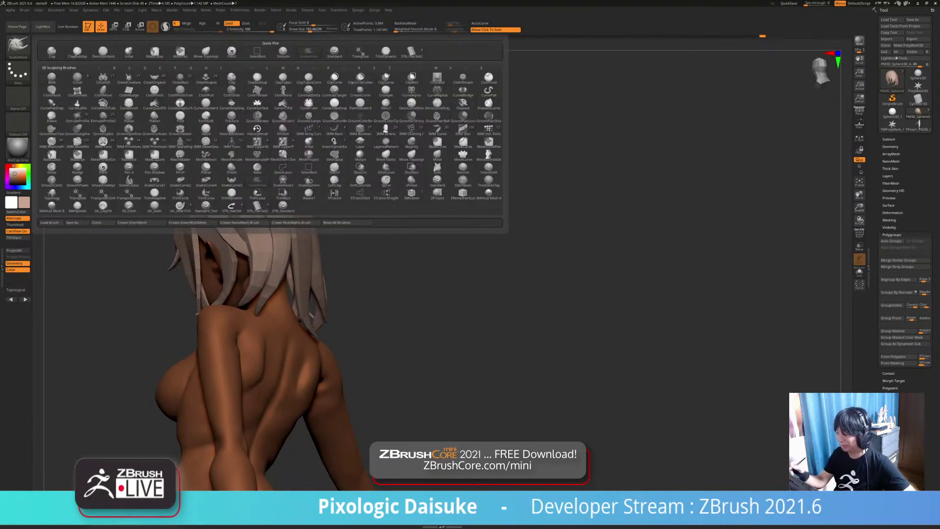
left_click(411, 52)
left_click(304, 29)
mouse_move(318, 274)
right_mouse_down()
mouse_move(251, 270)
mouse_move(288, 243)
right_mouse_up()
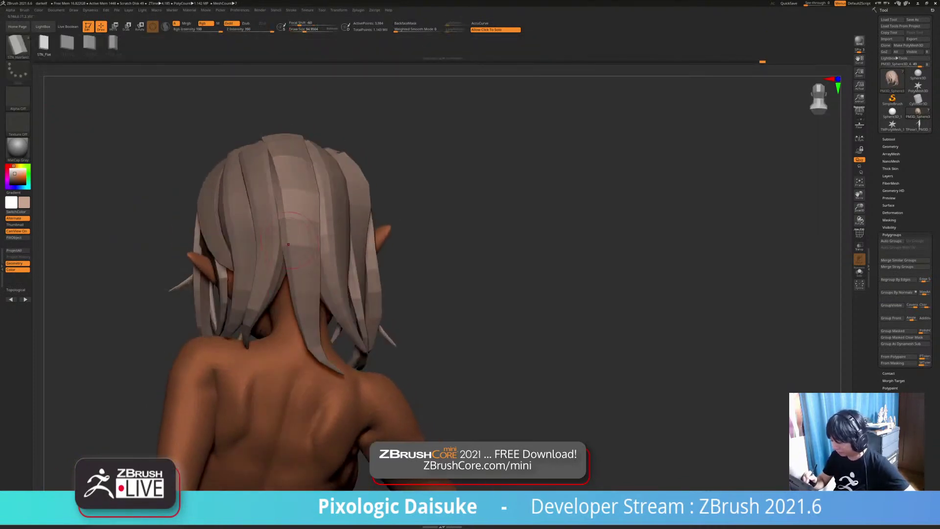
left_click_drag(289, 319, 279, 345)
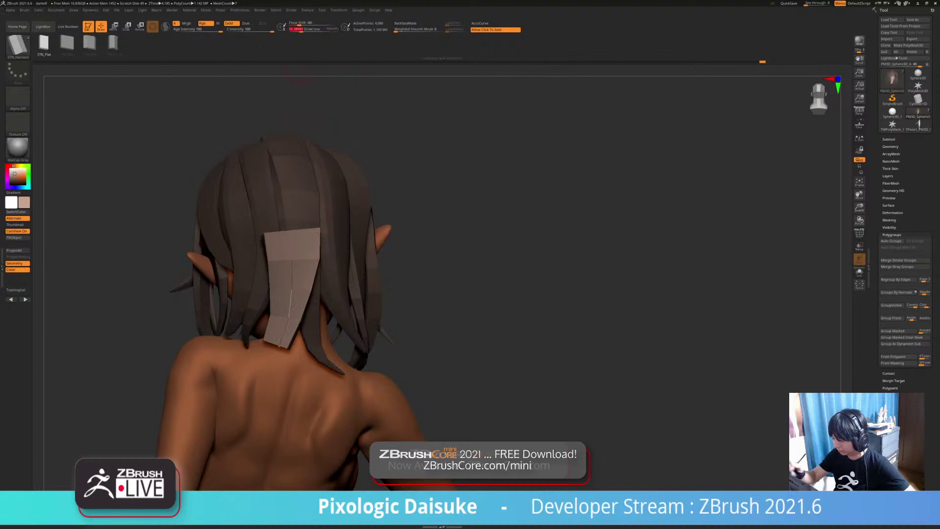
left_click(292, 261)
mouse_move(294, 265)
right_mouse_down()
mouse_move(421, 264)
mouse_move(255, 270)
mouse_move(281, 270)
right_mouse_up()
Step: Switch to the SnakeHook brush, enlarge its draw size, and tuck the nape strand's top under the back hair
left_click(18, 45)
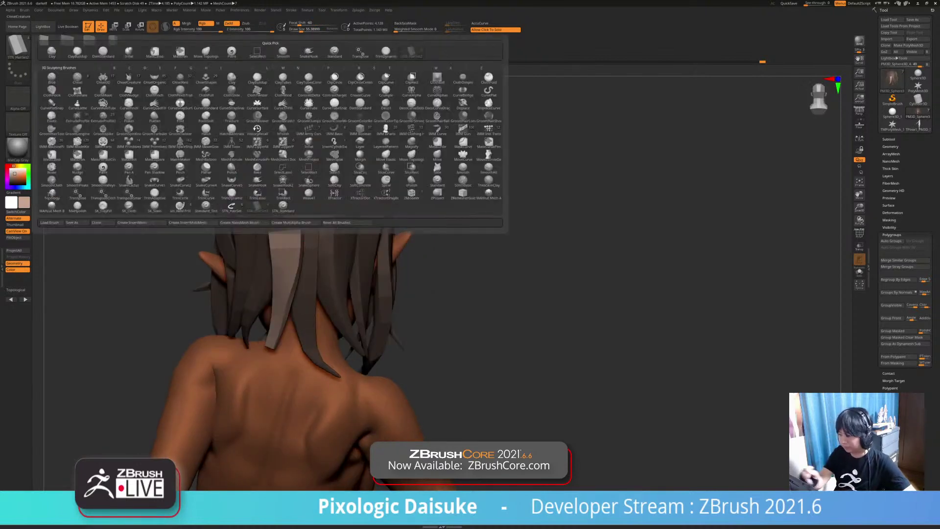
left_click(308, 52)
mouse_move(416, 223)
right_mouse_down()
mouse_move(300, 235)
mouse_move(406, 236)
mouse_move(338, 337)
mouse_move(308, 338)
mouse_move(297, 260)
mouse_move(314, 332)
mouse_move(304, 244)
mouse_move(313, 332)
mouse_move(330, 338)
mouse_move(293, 333)
mouse_move(289, 323)
right_mouse_up()
Step: Smooth the nape strand and pull its lower tip slightly sideways over the neck
key("shift")
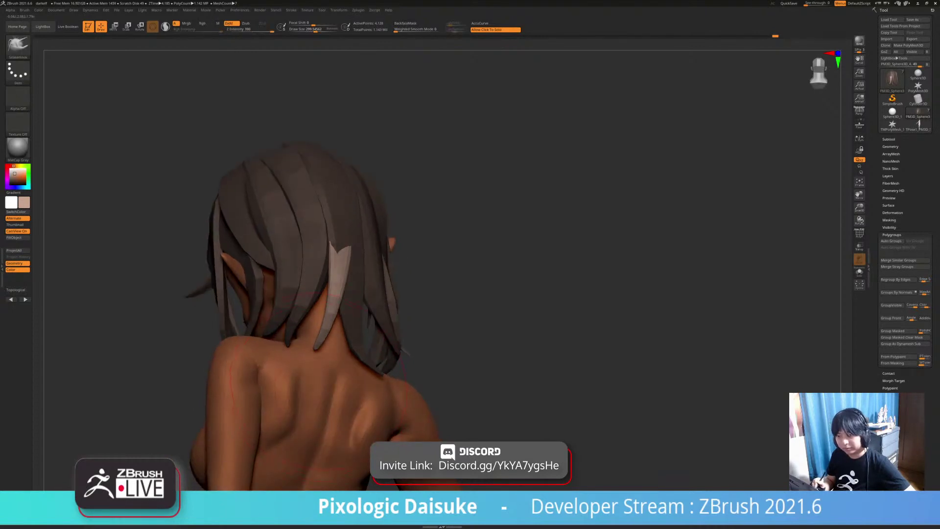
right_click_drag(359, 392, 325, 376)
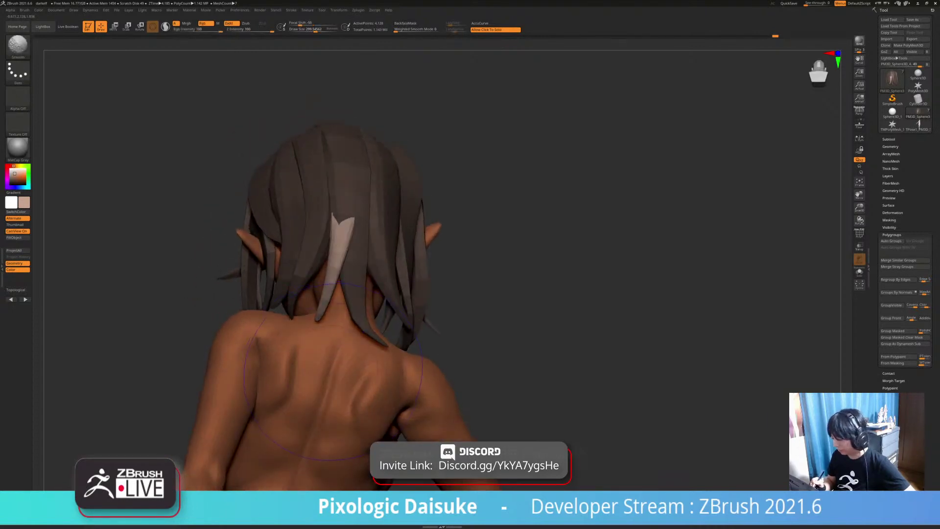
left_click_drag(329, 355, 335, 342, "shift")
right_click_drag(340, 361, 354, 373)
left_click_drag(328, 310, 321, 313)
right_click_drag(331, 343, 342, 354)
left_click_drag(327, 311, 323, 317)
right_click_drag(342, 355, 347, 347, "ctrl")
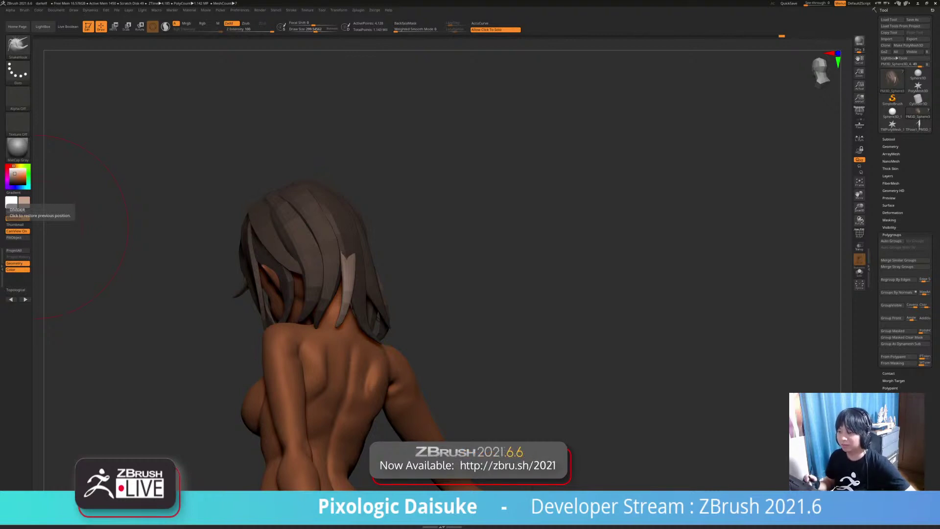
Step: Clear the mask on the hair and adjust the side strands below the pointed ear from the front
mouse_move(147, 249)
right_mouse_down()
mouse_move(498, 297)
mouse_move(451, 254)
mouse_move(333, 259)
right_mouse_up()
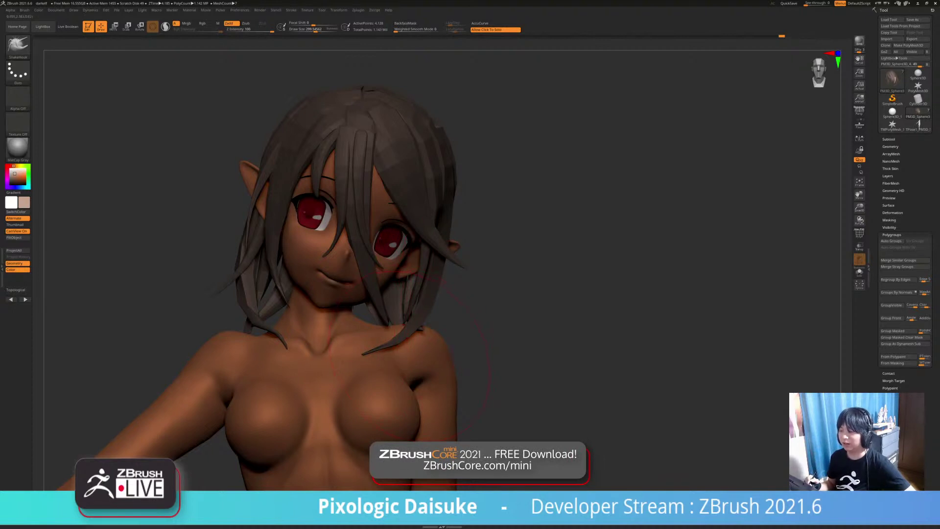
mouse_move(509, 337)
left_mouse_down()
mouse_move(568, 335)
mouse_move(519, 337)
left_mouse_up()
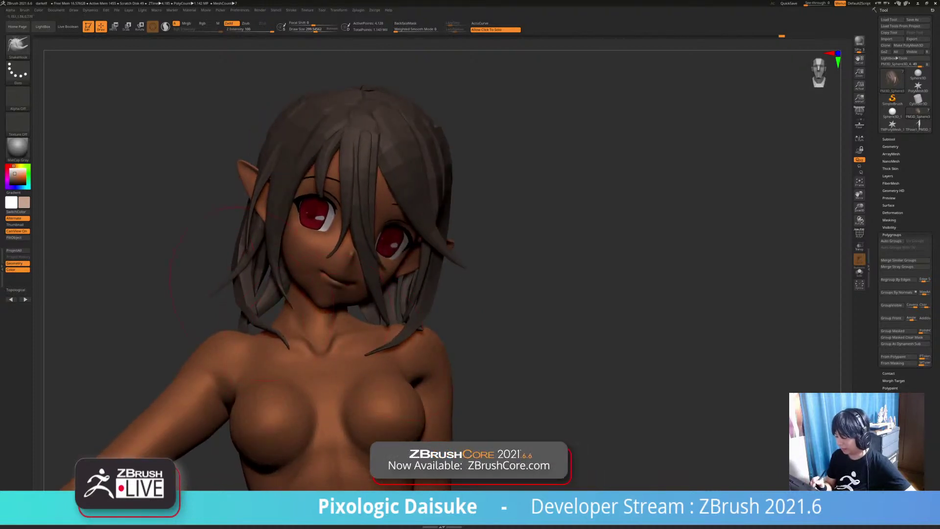
left_click(202, 289, "alt")
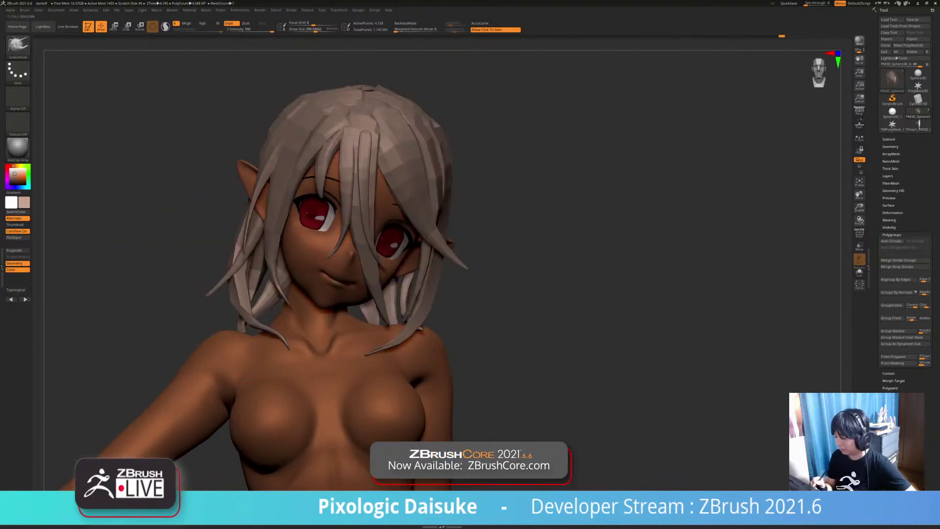
mouse_move(248, 235)
left_mouse_down()
mouse_move(239, 238)
mouse_move(250, 232)
left_mouse_up()
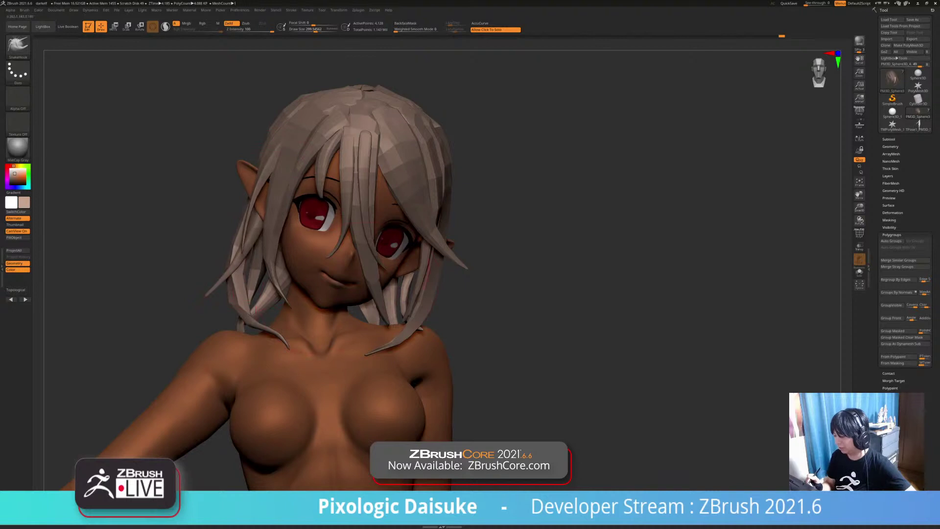
mouse_move(196, 294)
left_mouse_down()
mouse_move(198, 250)
mouse_move(200, 274)
left_mouse_up()
left_click_drag(249, 244, 246, 254)
Step: Adjust the hanging strand on the opposite side of the face, and reduce the SnakeHook draw size
left_click_drag(539, 293, 438, 301)
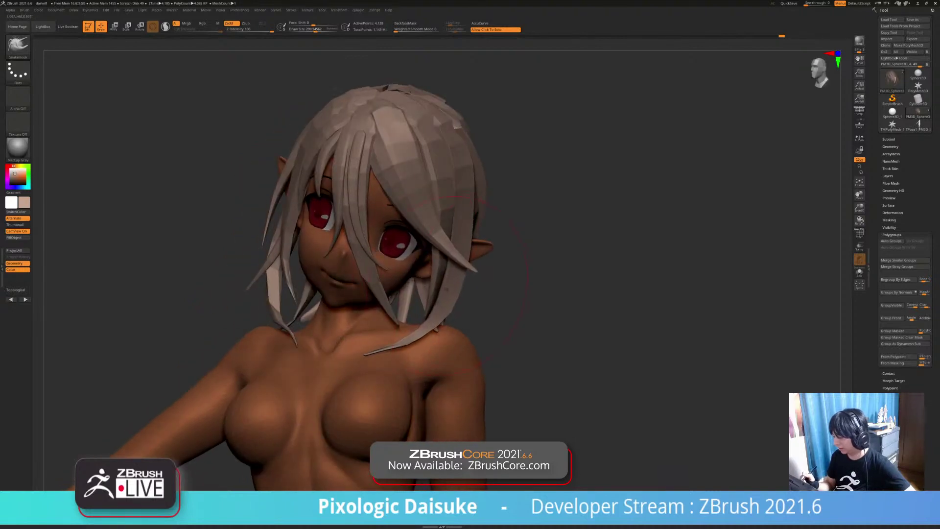
left_click_drag(509, 313, 553, 304)
left_click_drag(439, 313, 435, 308)
mouse_move(553, 311)
left_mouse_down()
mouse_move(508, 316)
mouse_move(544, 314)
mouse_move(540, 274)
mouse_move(504, 296)
mouse_move(519, 294)
left_mouse_up()
right_click_drag(387, 183, 392, 274, "ctrl")
left_click_drag(315, 30, 312, 30)
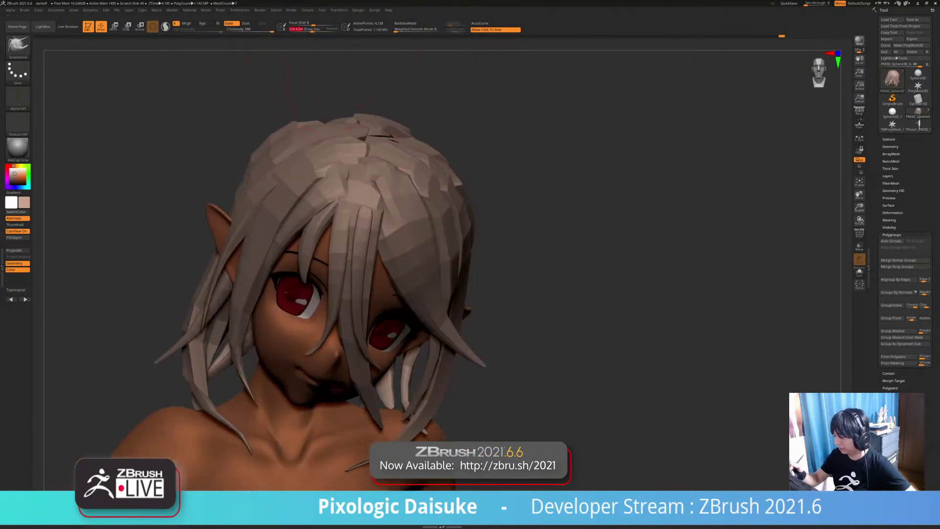
right_click_drag(369, 199, 363, 131)
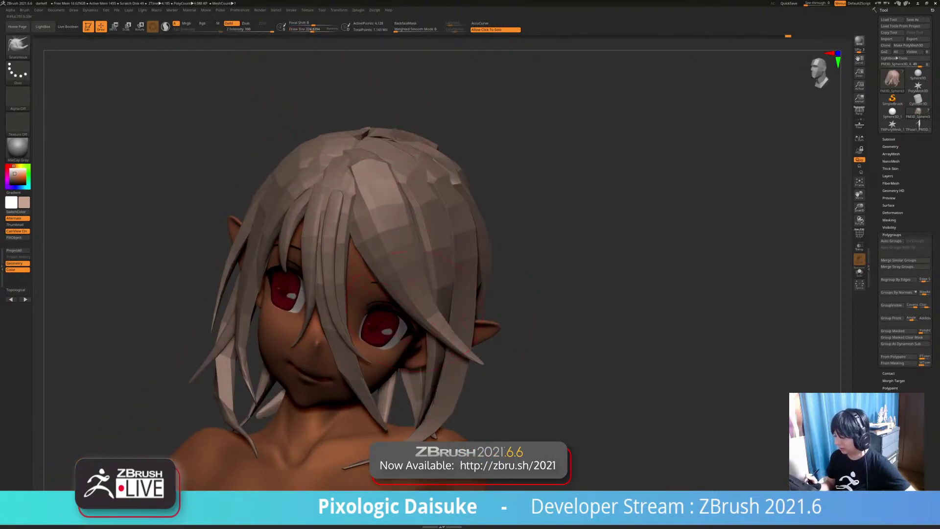
Step: Reselect the hair subtool, inspect its polygroups with the polyframe display, and review the hairstyle from the front
right_click_drag(415, 311, 441, 304)
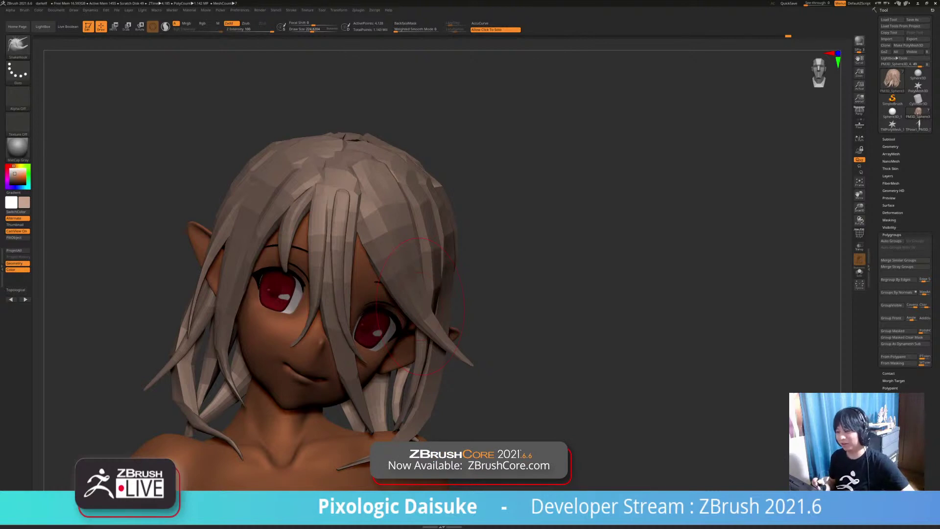
right_click_drag(420, 307, 431, 306)
mouse_move(482, 293)
right_mouse_down()
mouse_move(470, 309)
mouse_move(333, 314)
mouse_move(439, 317)
mouse_move(439, 357)
mouse_move(427, 320)
mouse_move(470, 321)
right_mouse_up()
left_click(372, 324, "alt")
mouse_move(372, 323)
right_mouse_down("ctrl")
mouse_move(372, 293)
mouse_move(489, 294)
right_mouse_up("ctrl")
right_click_drag(490, 294, 469, 274, "alt")
left_click(343, 275, "alt")
left_click(859, 234)
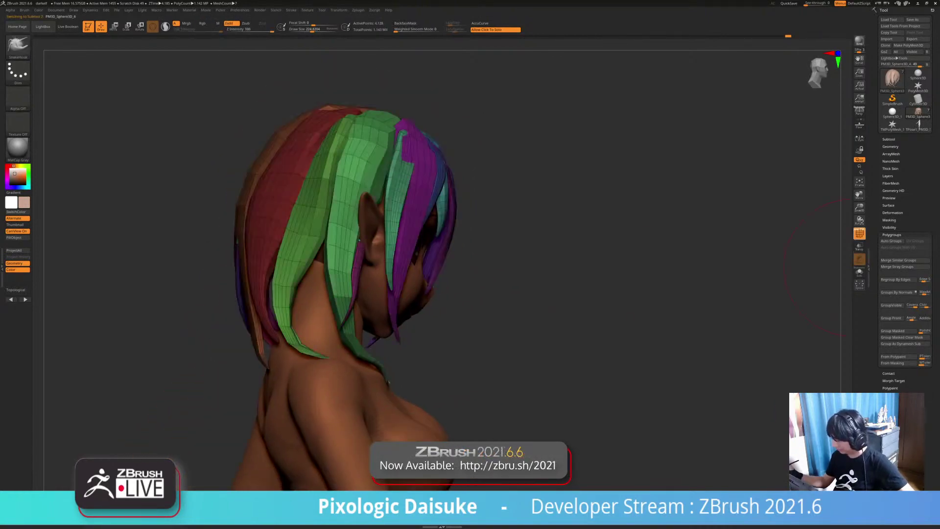
left_click(859, 234)
right_click_drag(637, 313, 441, 333)
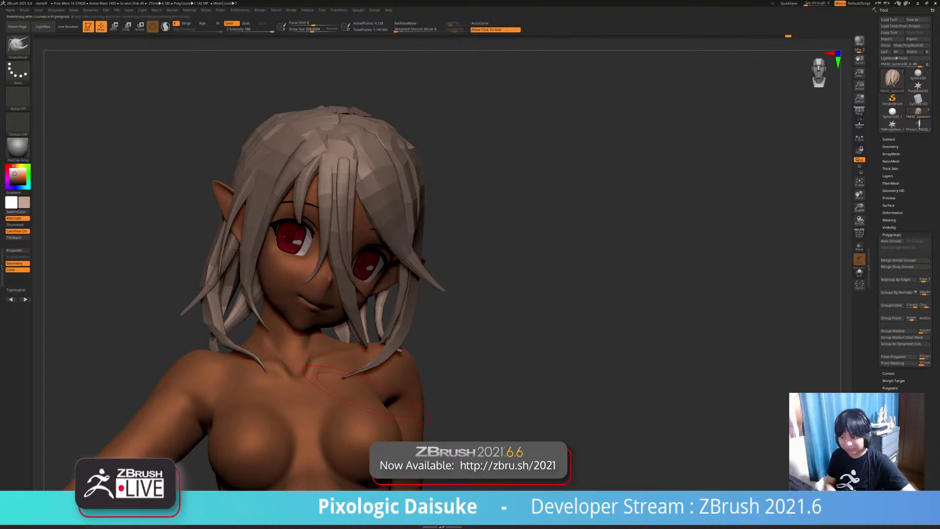
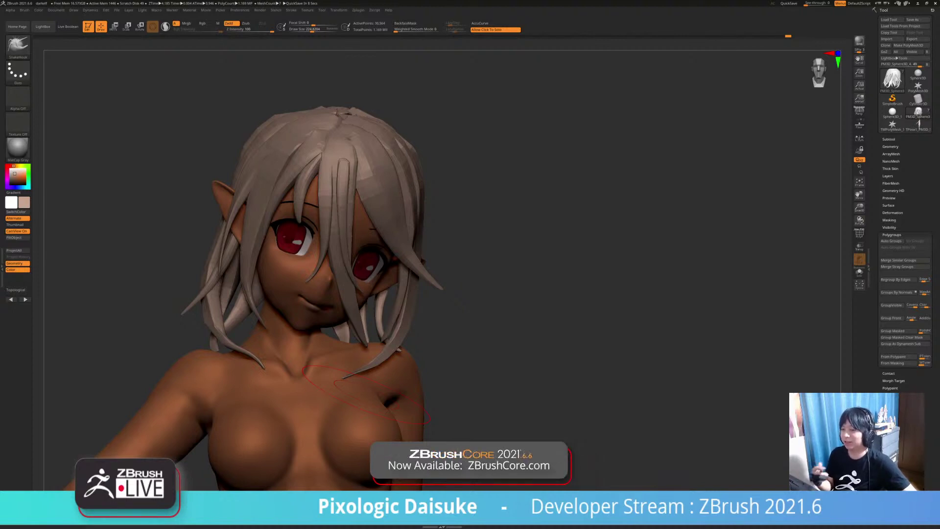
Step: Smooth the hair clumps around the parting at the crown of the head
mouse_move(494, 254)
right_mouse_down()
mouse_move(440, 244)
mouse_move(495, 218)
mouse_move(495, 281)
right_mouse_up()
mouse_move(421, 299)
right_mouse_down("ctrl")
mouse_move(419, 262)
mouse_move(394, 254)
mouse_move(398, 284)
mouse_move(431, 337)
right_mouse_up("ctrl")
left_click_drag(287, 152, 269, 156, "shift")
mouse_move(268, 159)
right_mouse_down("alt")
mouse_move(272, 197)
mouse_move(297, 223)
right_mouse_up("alt")
right_click_drag(302, 152, 306, 213, "alt")
mouse_move(303, 183)
left_mouse_down("shift")
mouse_move(295, 192)
mouse_move(307, 190)
left_mouse_up("shift")
mouse_move(312, 135)
right_mouse_down()
mouse_move(322, 171)
mouse_move(308, 213)
right_mouse_up()
left_click_drag(306, 213, 334, 198, "shift")
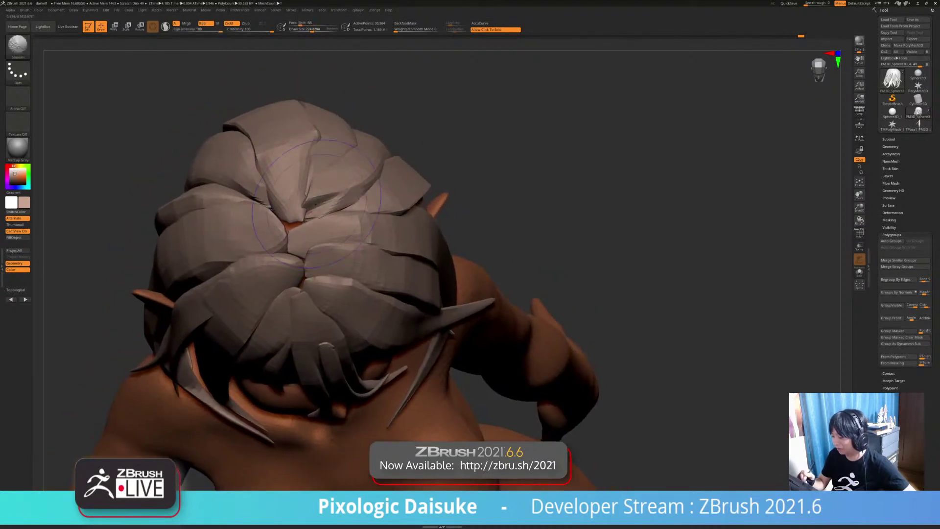
right_click_drag(320, 203, 314, 164)
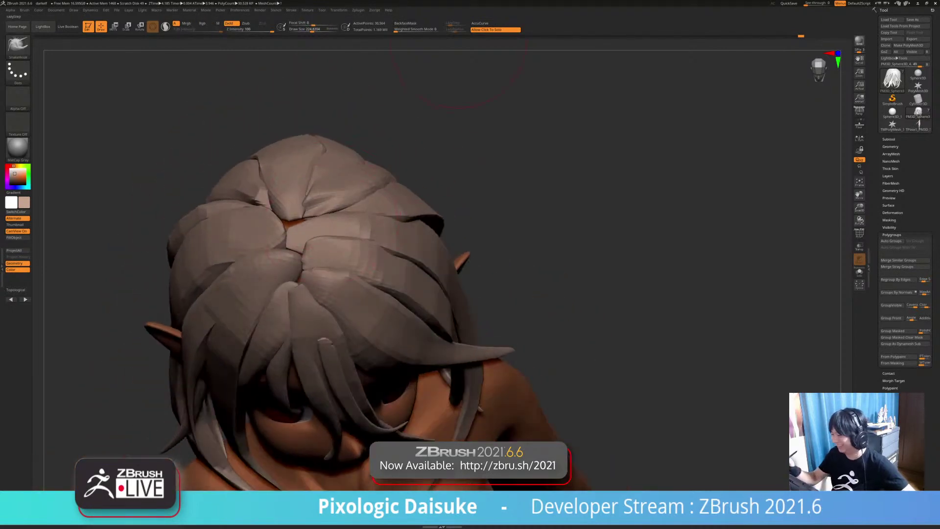
Step: Pull the hair clump at the crown parting inward with backface masking switched on, and switch the masking back off
left_click(405, 24)
right_click_drag(313, 205, 313, 179)
left_click_drag(295, 219, 295, 230)
mouse_move(303, 221)
right_mouse_down()
mouse_move(281, 230)
mouse_move(342, 255)
mouse_move(293, 267)
mouse_move(315, 286)
mouse_move(314, 308)
mouse_move(318, 245)
mouse_move(362, 247)
mouse_move(343, 244)
mouse_move(379, 220)
mouse_move(360, 171)
mouse_move(377, 179)
right_mouse_up()
left_click(405, 23)
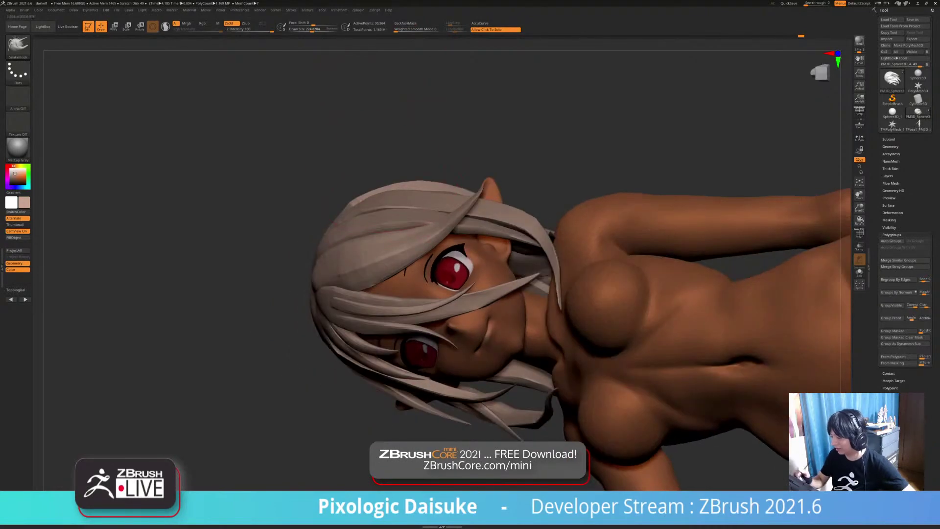
Step: Examine the hairstyle from the top, the side and the front of the figure
right_click_drag(317, 208, 416, 333)
right_click_drag(362, 196, 345, 179, "ctrl")
right_click_drag(345, 179, 186, 167)
right_click_drag(244, 195, 248, 235, "ctrl")
mouse_move(448, 359)
right_mouse_down("alt")
mouse_move(427, 323)
mouse_move(403, 310)
right_mouse_up("alt")
right_click_drag(245, 417, 391, 411)
right_click_drag(490, 308, 417, 321)
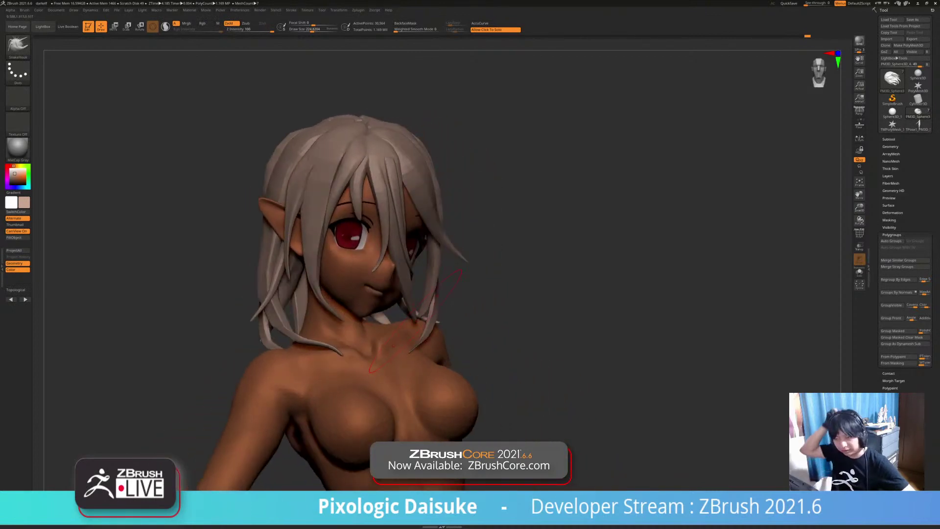
Step: Draw a new hair strand with the hair insert brush behind the pointed ear, running down the neck toward the shoulder
key("b")
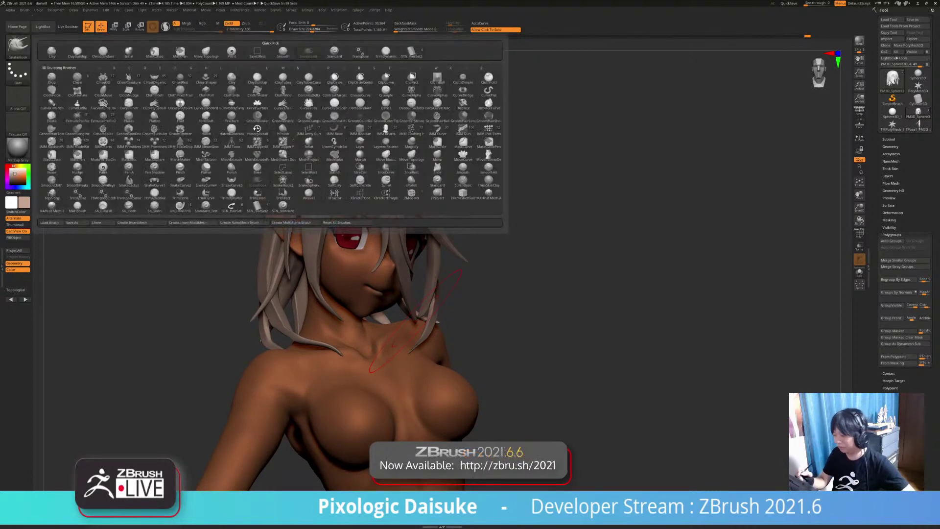
left_click(411, 78)
right_click_drag(411, 78, 446, 83)
right_click_drag(326, 245, 254, 264)
left_click(245, 313)
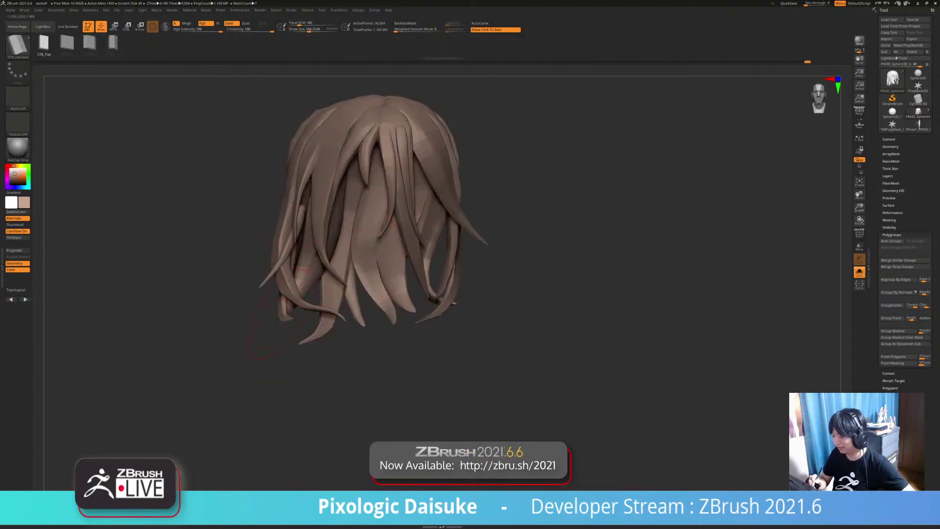
right_click_drag(326, 241, 330, 267, "ctrl")
right_click_drag(330, 267, 358, 313)
right_click_drag(357, 314, 355, 279, "ctrl")
right_click_drag(494, 304, 421, 299)
left_click(518, 308)
left_click(519, 309)
mouse_move(353, 266)
right_mouse_down()
mouse_move(397, 244)
mouse_move(398, 269)
mouse_move(458, 270)
mouse_move(448, 264)
right_mouse_up()
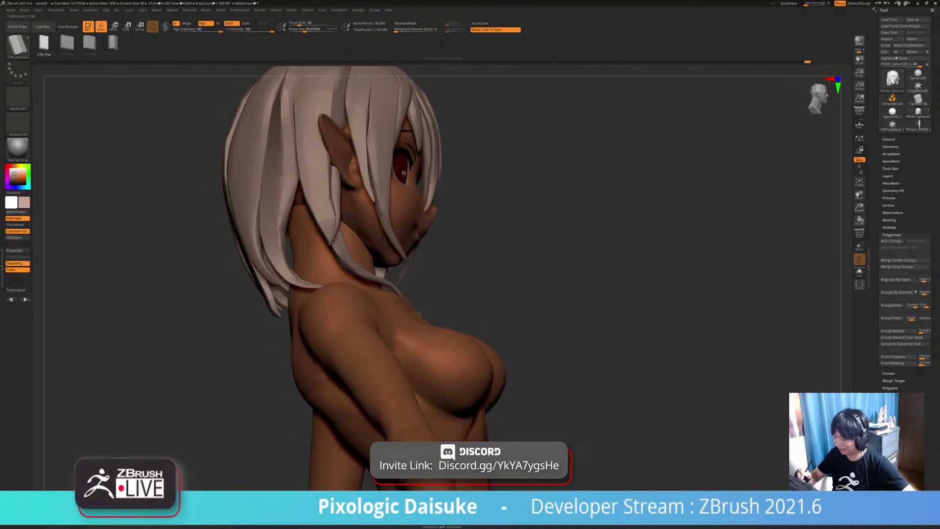
mouse_move(297, 184)
left_mouse_down()
mouse_move(320, 268)
mouse_move(337, 280)
left_mouse_up()
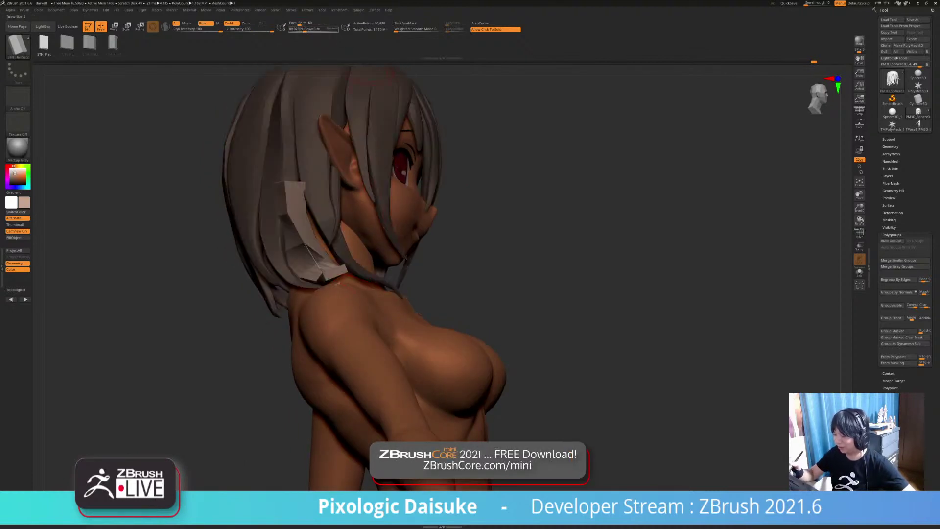
Step: Narrow the new strand behind the ear and smooth it along its length into a slim, tapered lock
right_click_drag(430, 267, 513, 268)
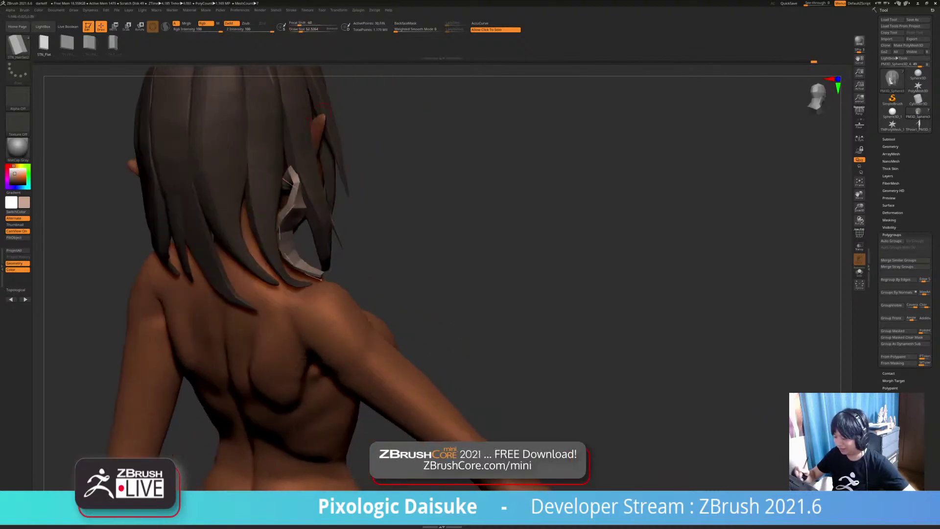
right_click_drag(294, 195, 284, 178)
mouse_move(372, 216)
right_mouse_down()
mouse_move(294, 216)
mouse_move(303, 216)
right_mouse_up()
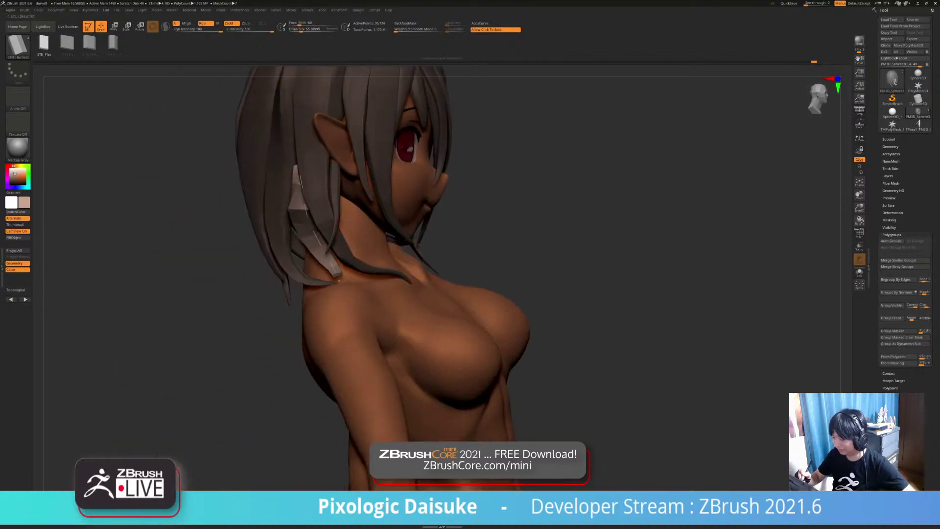
mouse_move(338, 137)
right_mouse_down()
mouse_move(370, 156)
mouse_move(463, 157)
right_mouse_up()
mouse_move(285, 210)
left_mouse_down("shift")
mouse_move(303, 262)
mouse_move(327, 275)
left_mouse_up("shift")
mouse_move(392, 235)
right_mouse_down()
mouse_move(249, 220)
mouse_move(347, 235)
right_mouse_up()
Step: Shape the new neck strand with SnakeHook at an adjusted draw size, and turn on backface masking
key("b")
key("s")
key("h")
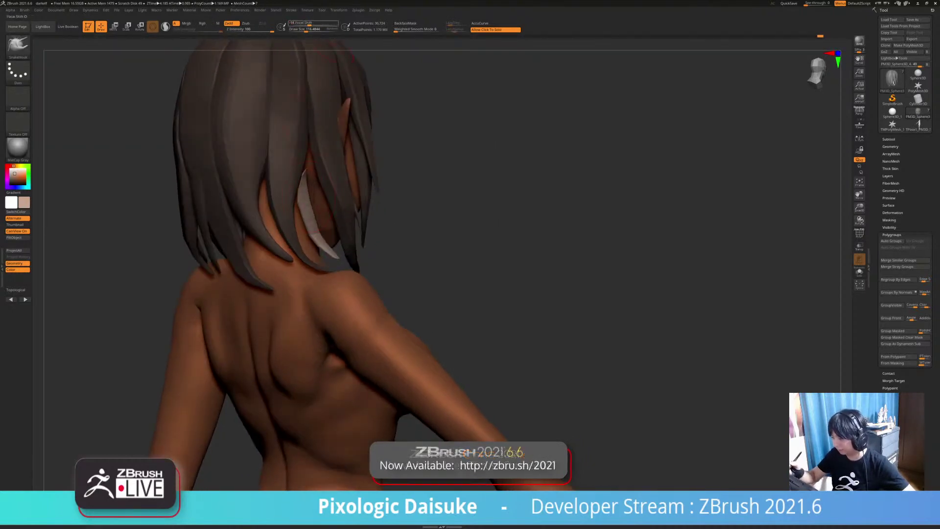
left_click(313, 30)
mouse_move(489, 235)
right_mouse_down()
mouse_move(363, 232)
mouse_move(460, 228)
right_mouse_up()
mouse_move(362, 233)
right_mouse_down()
mouse_move(461, 230)
mouse_move(363, 232)
right_mouse_up()
right_click_drag(460, 231, 362, 233)
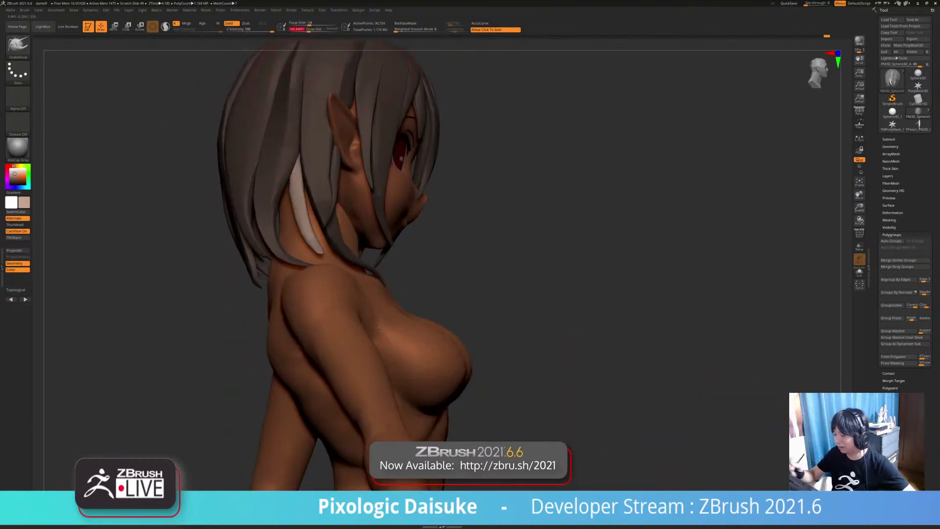
left_click(405, 23)
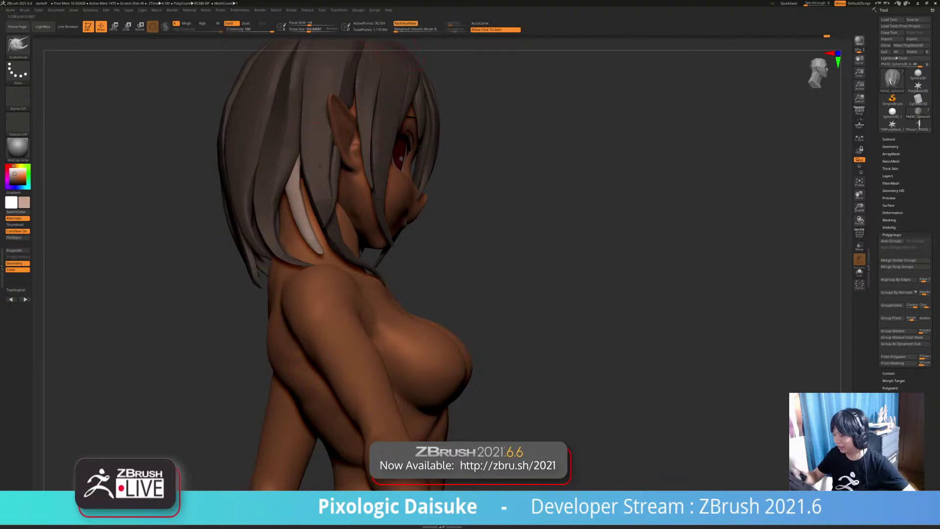
right_click_drag(299, 225, 221, 235)
right_click_drag(294, 195, 419, 262)
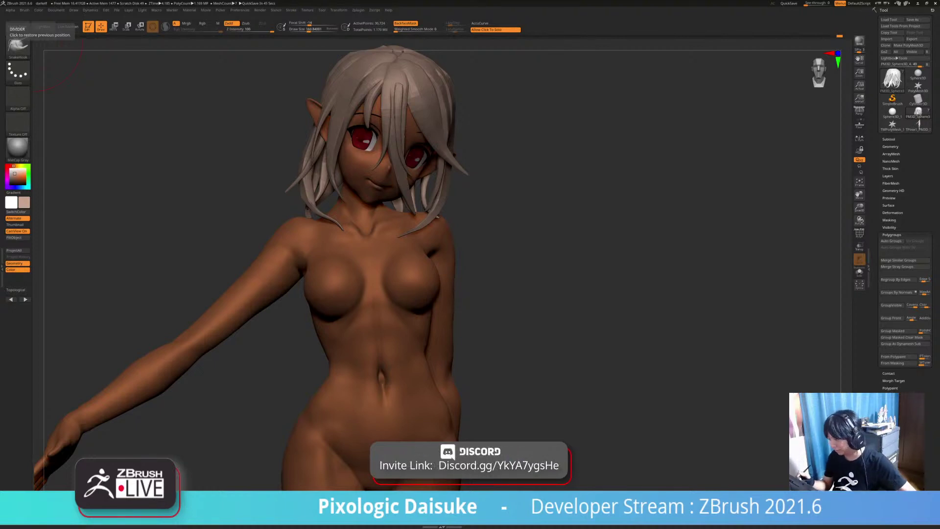
Step: Examine the hairstyle around the whole head, from the front, side and back
mouse_move(235, 141)
left_mouse_down()
mouse_move(259, 147)
mouse_move(232, 198)
mouse_move(309, 221)
mouse_move(288, 231)
left_mouse_up()
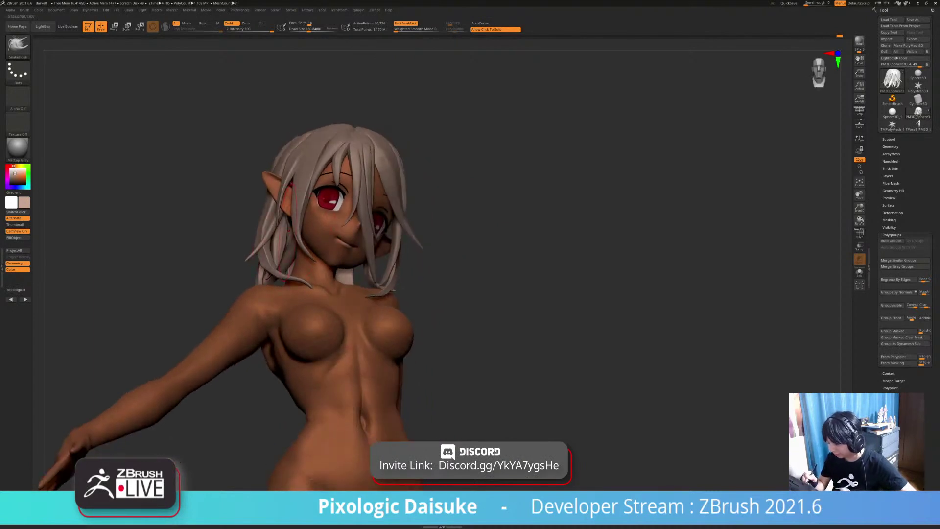
right_click_drag(287, 238, 304, 257, "ctrl")
left_click(533, 294)
right_click_drag(440, 293, 475, 194, "ctrl")
key("shift+ctrl+s")
left_click_drag(695, 255, 465, 279)
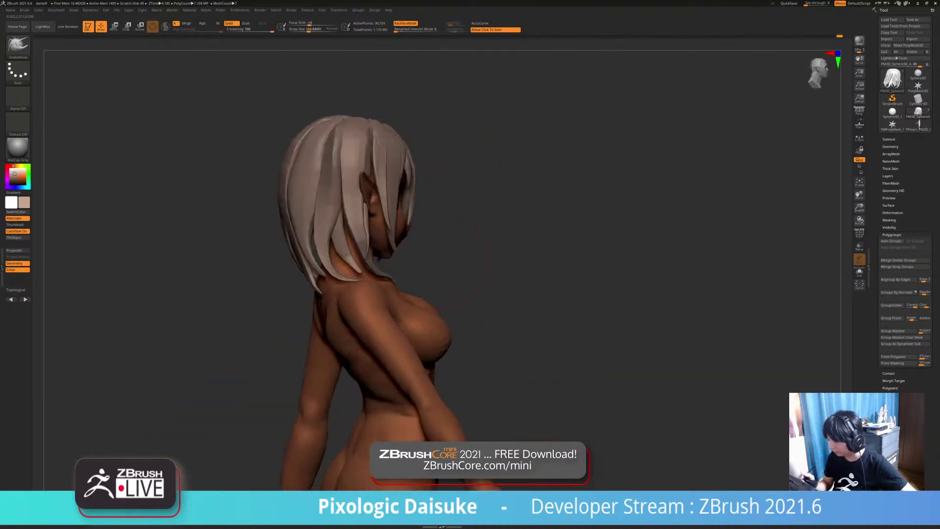
left_click_drag(495, 211, 582, 210)
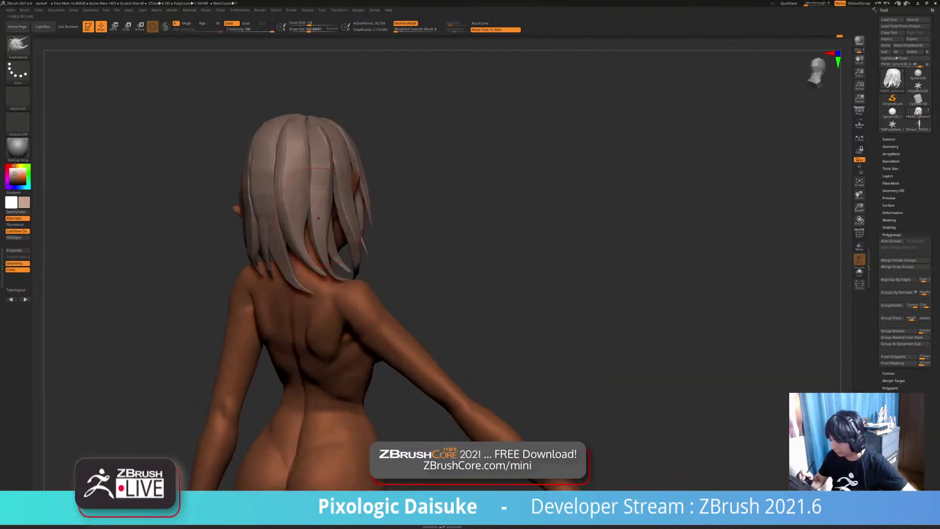
left_click_drag(441, 210, 470, 225)
left_click_drag(313, 132, 308, 149)
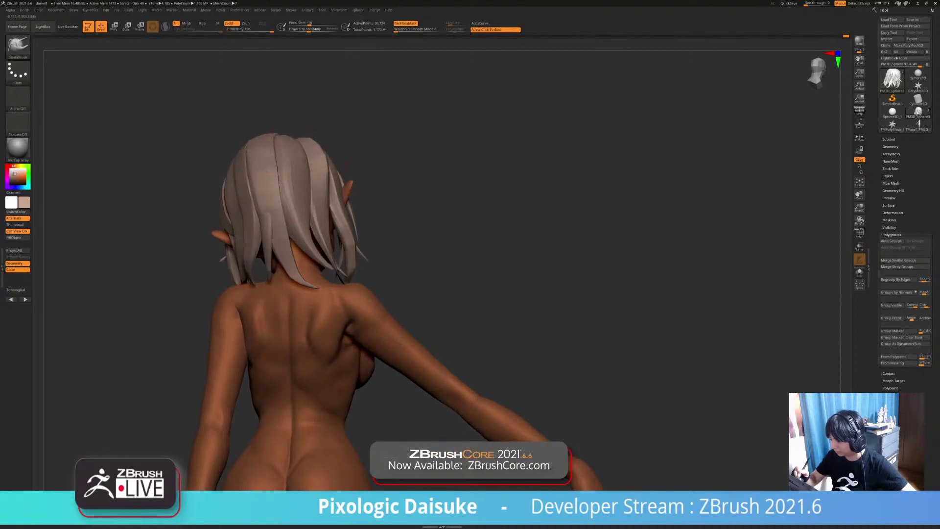
left_click_drag(431, 195, 602, 225)
mouse_move(342, 191)
right_mouse_down("ctrl")
mouse_move(392, 139)
mouse_move(355, 123)
mouse_move(275, 206)
mouse_move(304, 174)
mouse_move(436, 189)
mouse_move(419, 191)
right_mouse_up("ctrl")
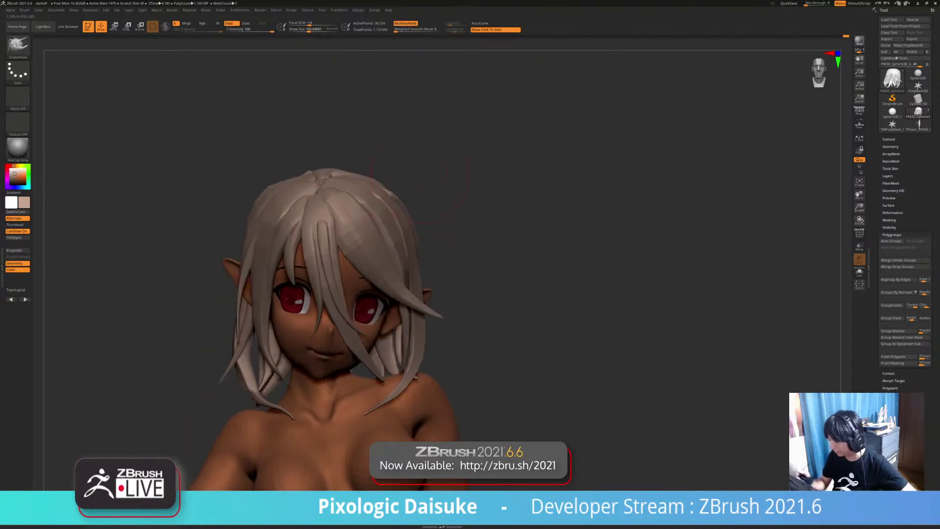
Step: Turn off backface masking and smooth the hair clumps on the front of the crown
left_click(408, 23)
mouse_move(222, 106)
right_mouse_down("ctrl")
mouse_move(218, 152)
mouse_move(239, 187)
mouse_move(279, 169)
right_mouse_up("ctrl")
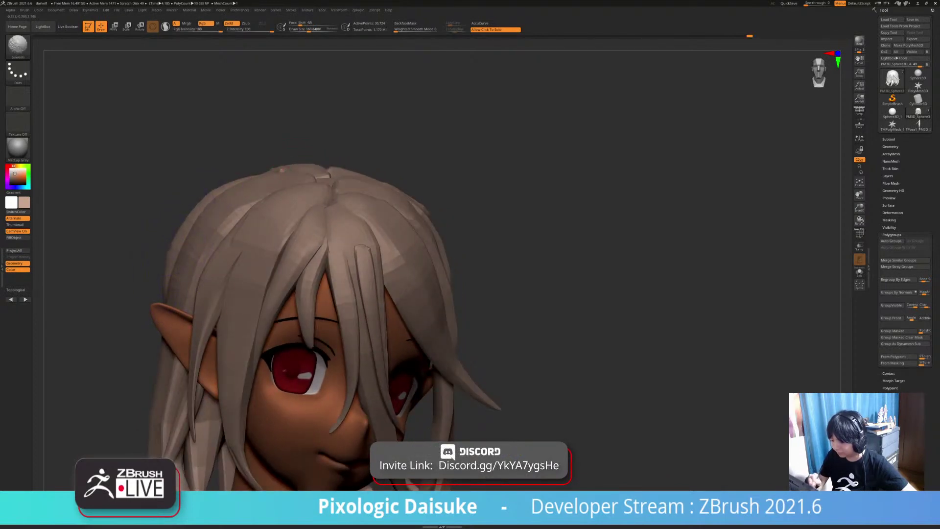
mouse_move(208, 244)
right_mouse_down("ctrl")
mouse_move(204, 174)
mouse_move(213, 133)
mouse_move(176, 128)
mouse_move(159, 110)
mouse_move(73, 110)
mouse_move(169, 130)
mouse_move(218, 117)
right_mouse_up("ctrl")
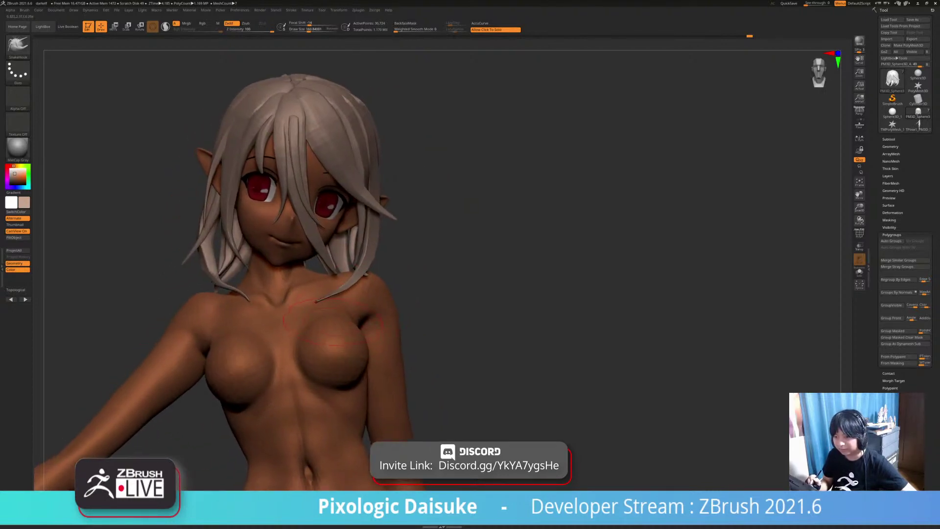
Step: Examine the fringe from the front and the strands around the pointed ear from the side
right_click_drag(316, 301, 296, 299)
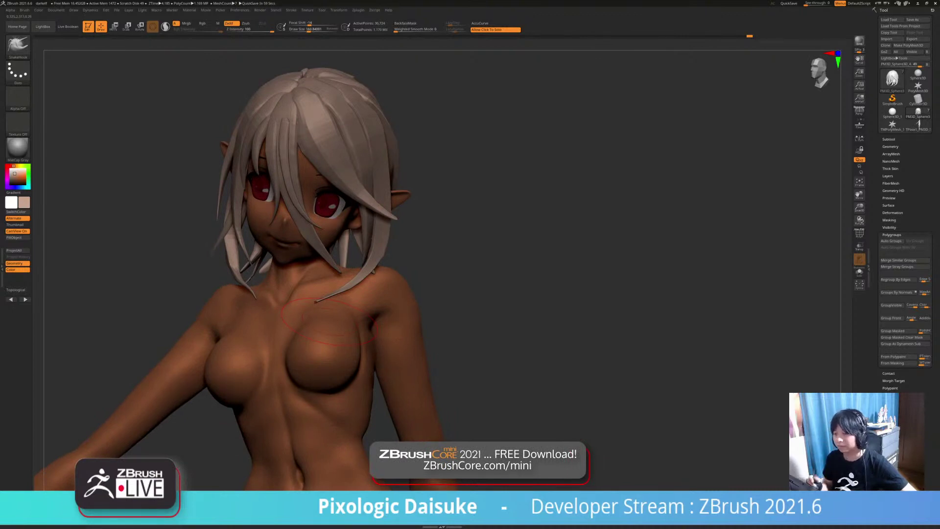
right_click_drag(329, 321, 360, 306)
left_click(326, 313)
left_click(326, 313)
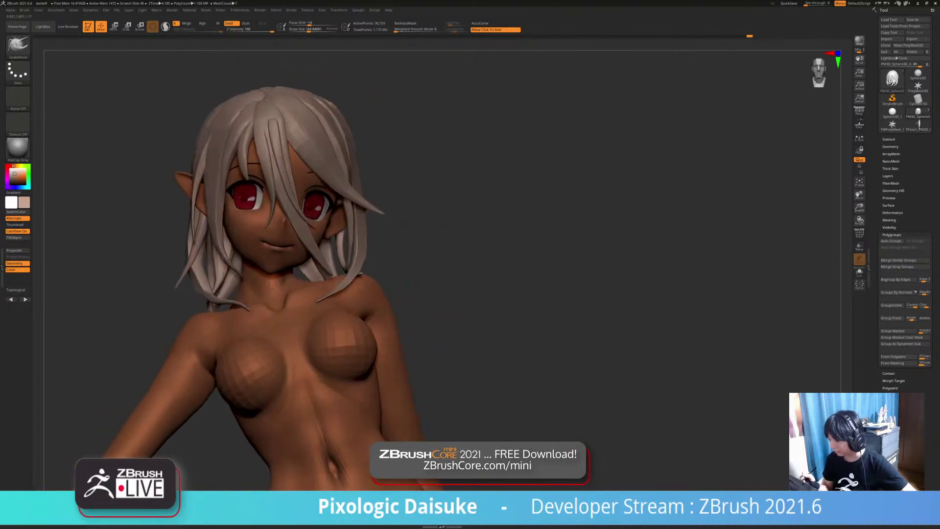
left_click(440, 240)
left_click(441, 240)
left_click_drag(441, 240, 328, 244)
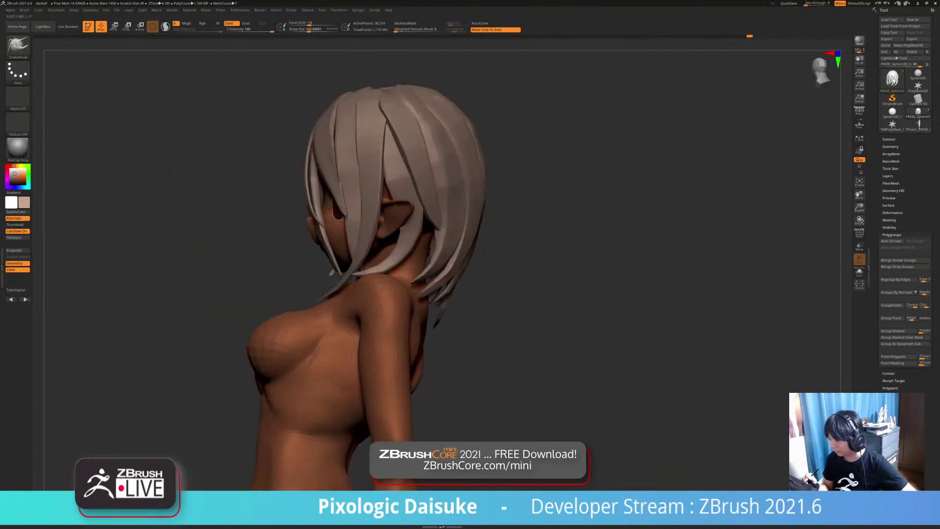
right_click_drag(328, 244, 329, 284, "ctrl")
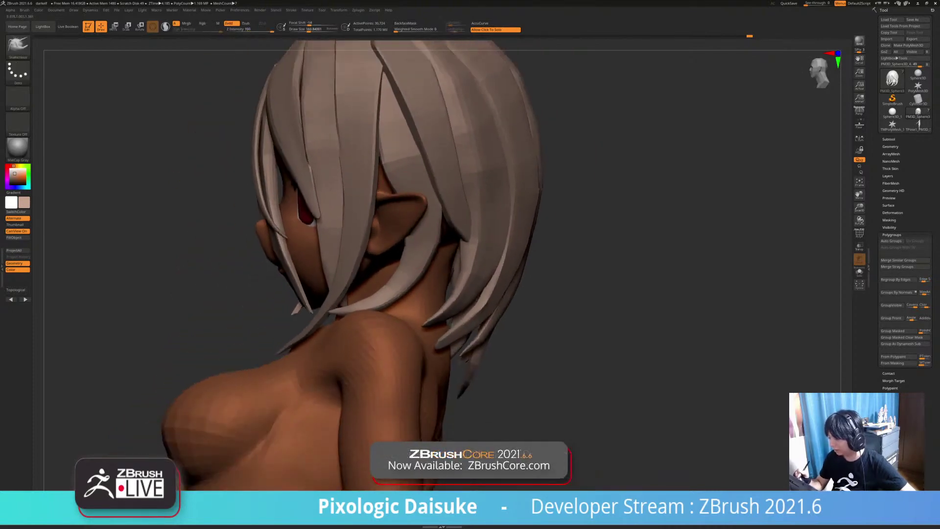
right_click_drag(416, 249, 405, 215)
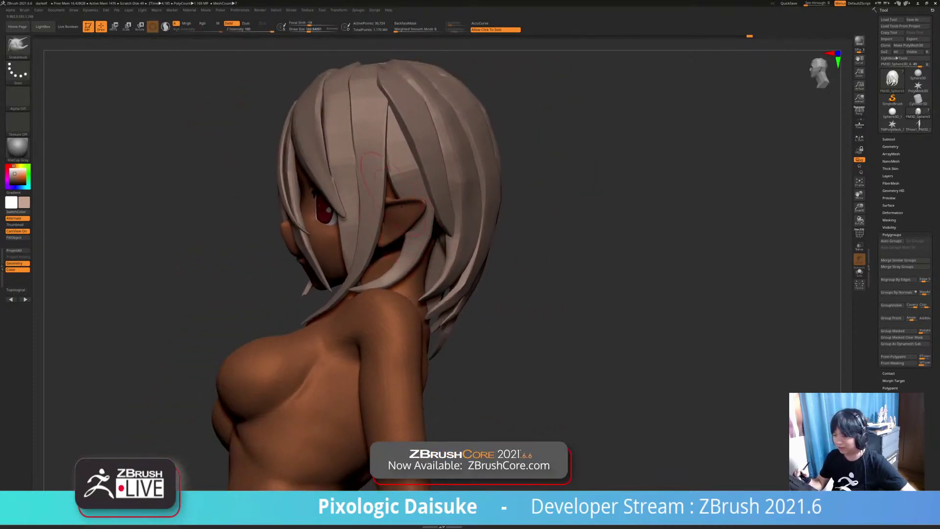
right_click_drag(357, 66, 415, 51)
Step: Turn on backface masking and adjust the hair clump behind the pointed ear with SnakeHook, checking the silhouette from back and front
left_click(405, 24)
left_click(308, 30)
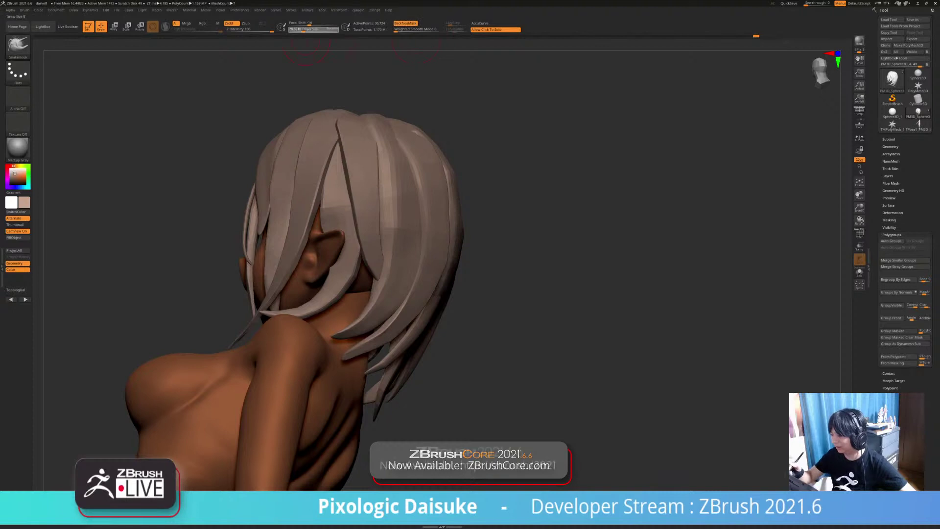
right_click_drag(368, 198, 321, 205)
left_click_drag(353, 215, 365, 216)
right_click_drag(352, 215, 394, 196)
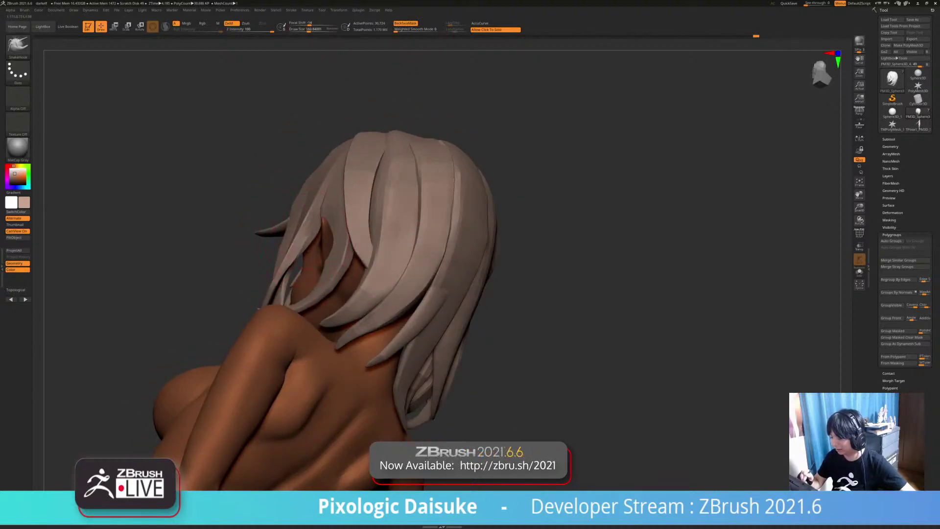
right_click_drag(304, 265, 293, 226)
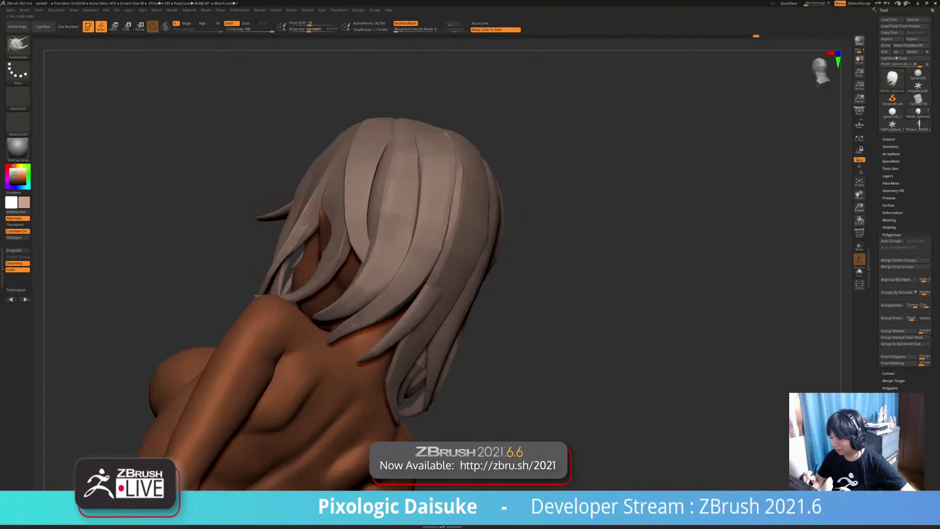
right_click_drag(276, 267, 376, 261)
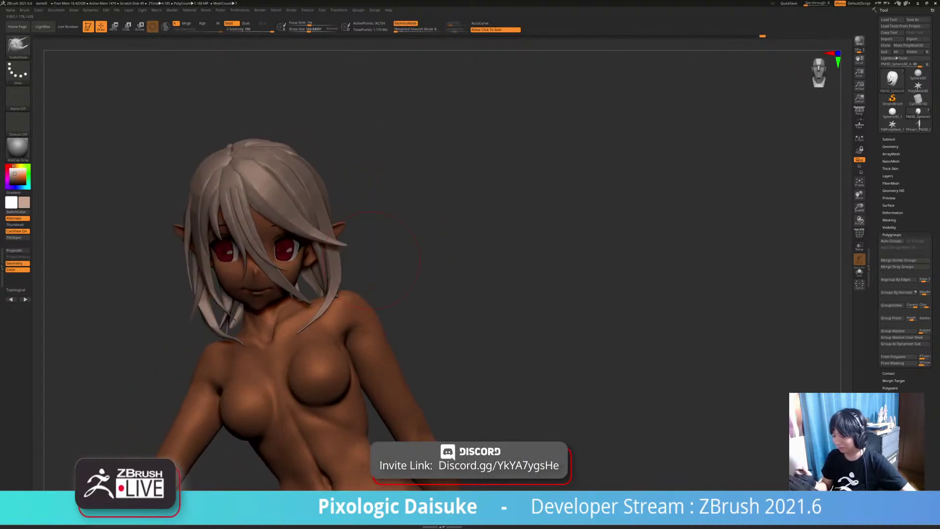
left_click(371, 260)
left_click(371, 259)
left_click_drag(382, 260, 372, 252)
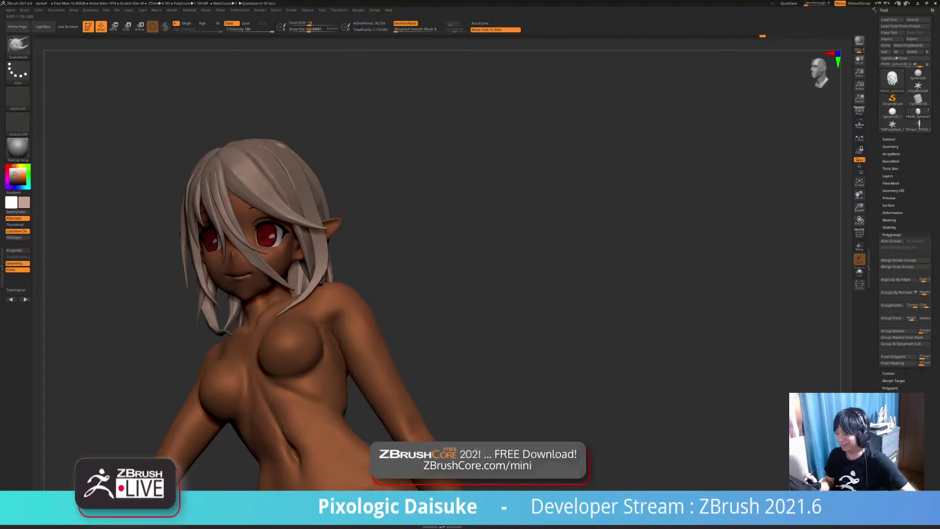
mouse_move(372, 251)
left_mouse_down()
mouse_move(406, 253)
mouse_move(392, 252)
mouse_move(405, 297)
left_mouse_up()
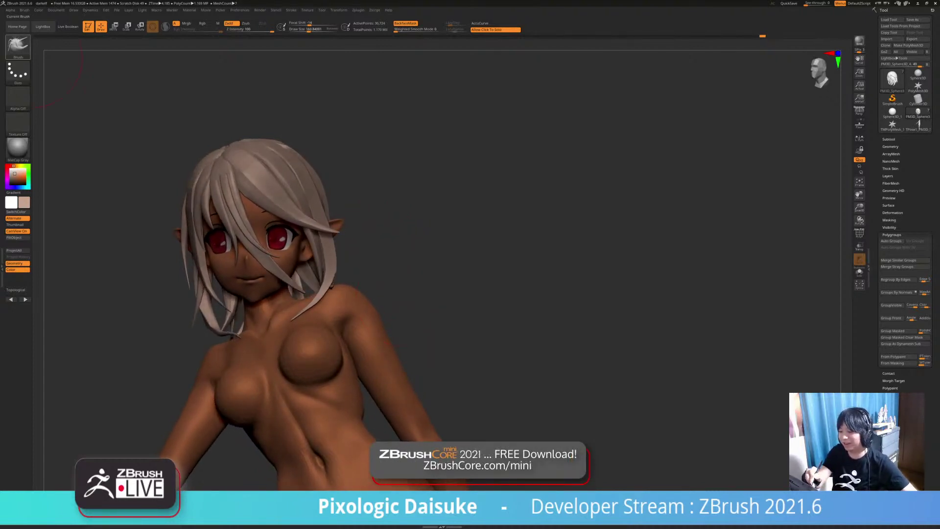
Step: Draw a thin accent strand with the hair insert brush at a small draw size, from the parting down across the forehead
left_click(21, 47)
left_click(411, 52)
left_click(297, 30)
right_click_drag(411, 206, 416, 274, "ctrl")
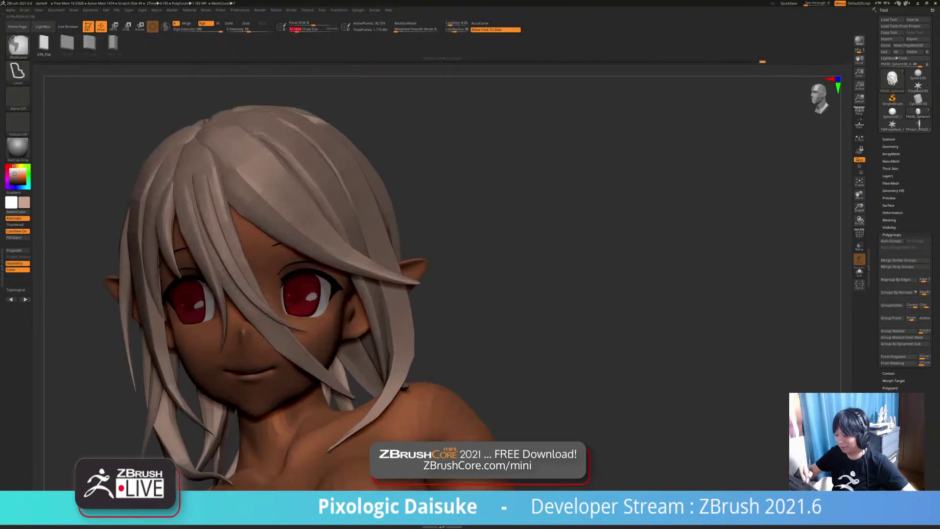
mouse_move(233, 225)
right_mouse_down()
mouse_move(223, 191)
mouse_move(186, 188)
mouse_move(243, 211)
mouse_move(224, 184)
right_mouse_up()
left_click(226, 181)
right_click_drag(333, 222, 292, 230)
right_click(293, 230)
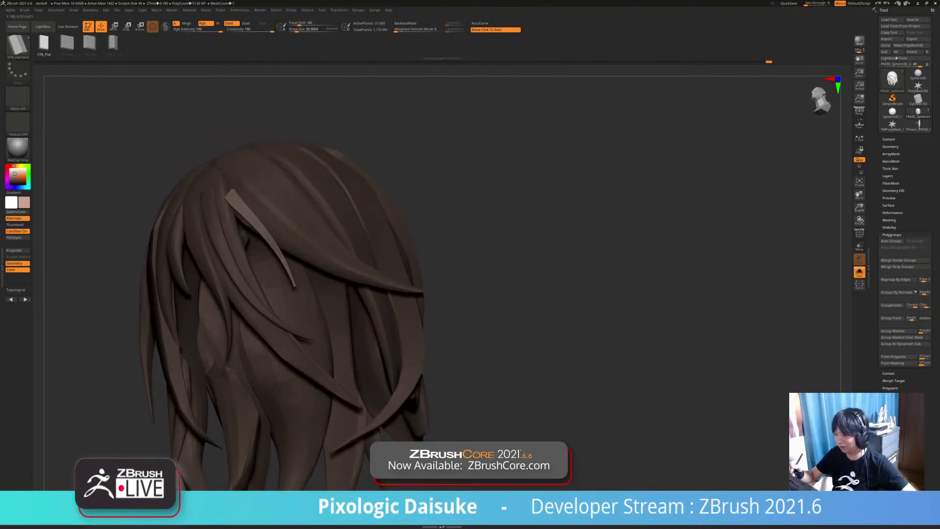
Step: Increase the draw size and smooth the new forehead strand
right_click(288, 216)
key("s")
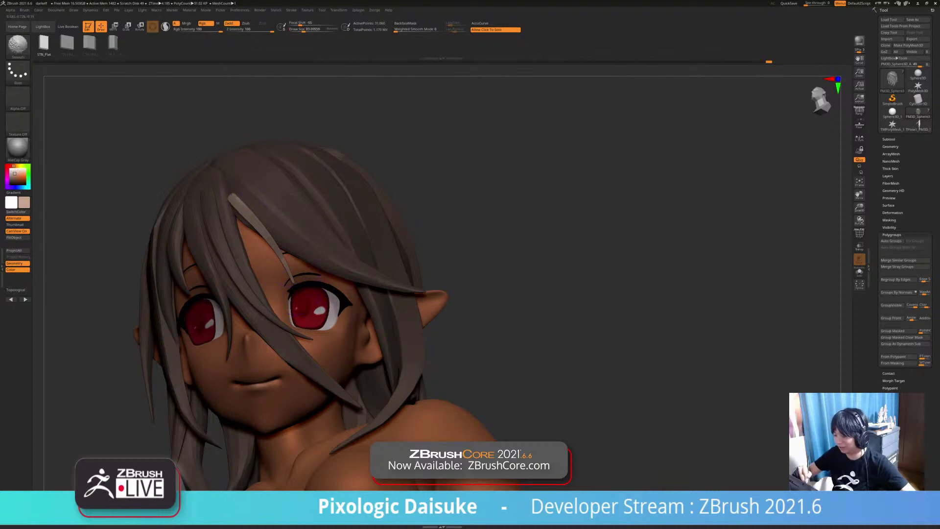
mouse_move(294, 234)
right_mouse_down()
mouse_move(343, 231)
mouse_move(235, 233)
mouse_move(191, 220)
mouse_move(230, 215)
right_mouse_up()
Step: Turn off backface masking for SnakeHook and shape the new forehead strand, checking its curve from the side and from below
left_click(18, 46)
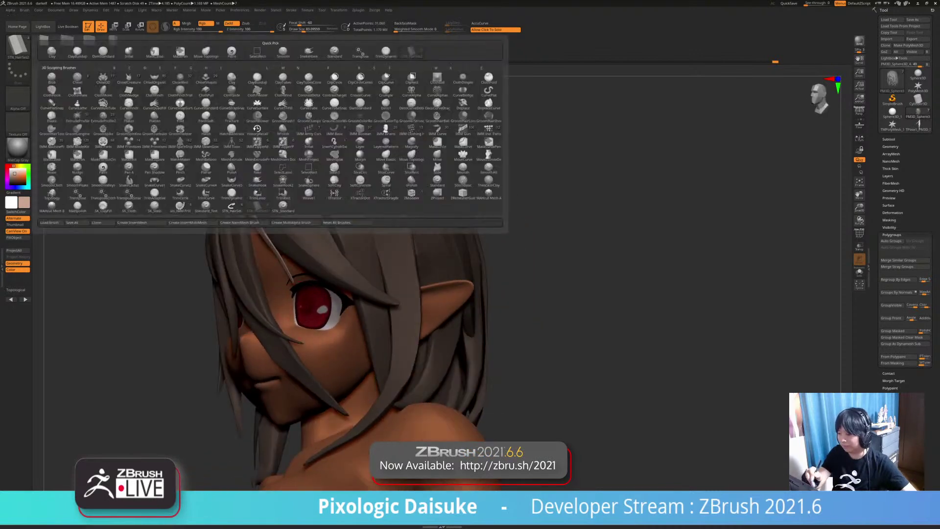
left_click(308, 52)
right_click_drag(288, 262, 247, 260)
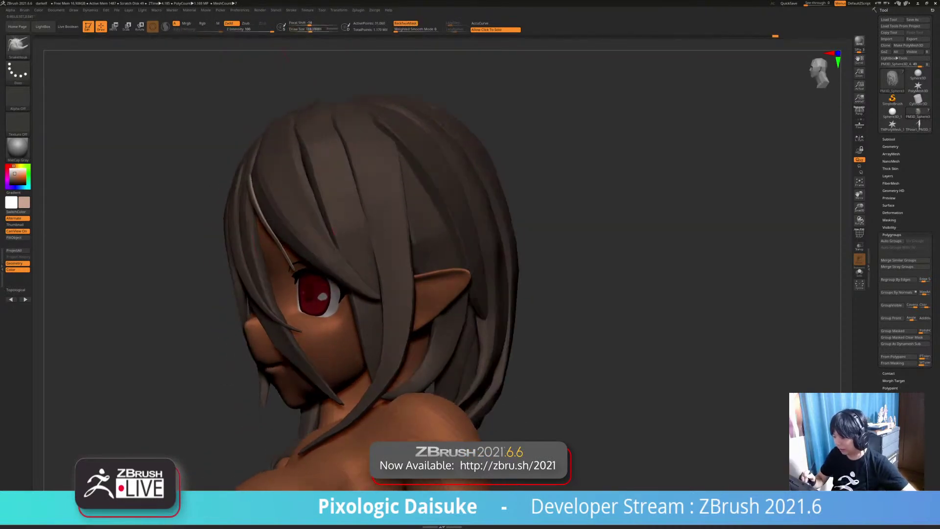
left_click(405, 23)
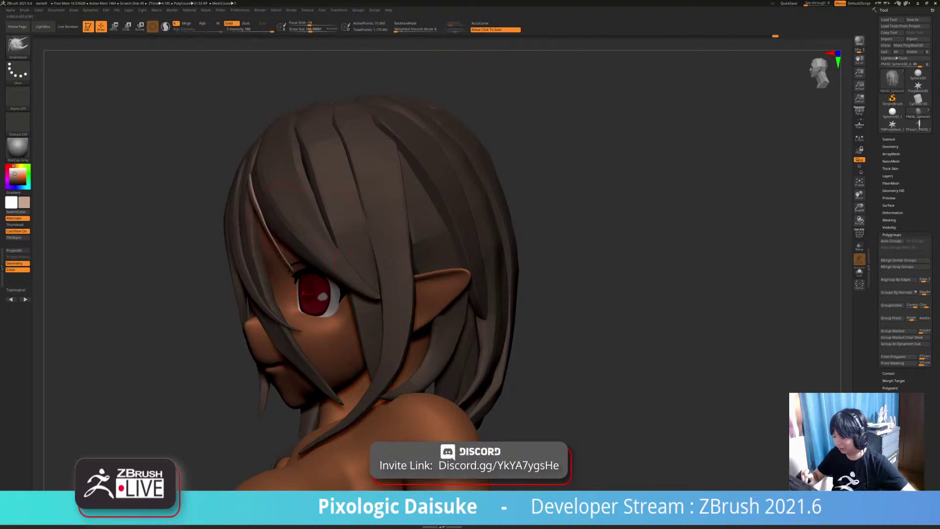
right_click_drag(311, 234, 367, 217)
right_click_drag(304, 308, 373, 309)
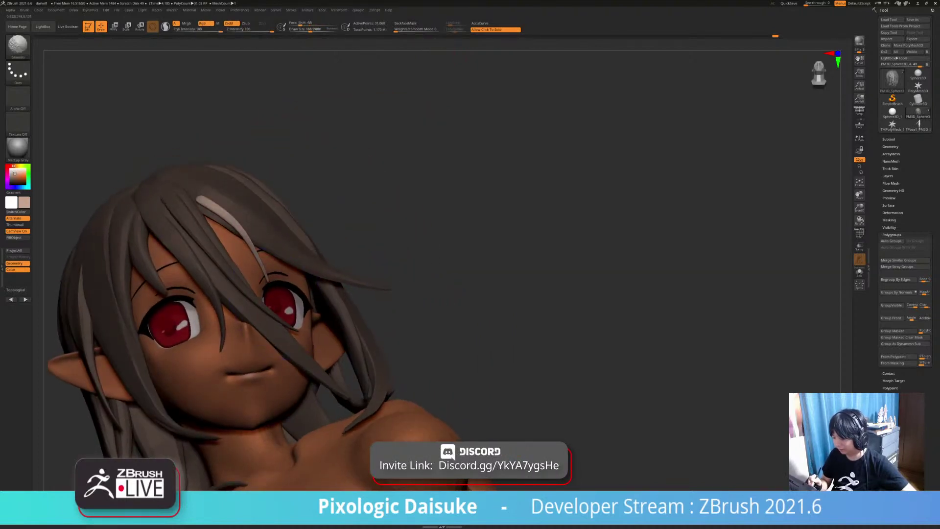
right_click_drag(302, 314, 287, 301)
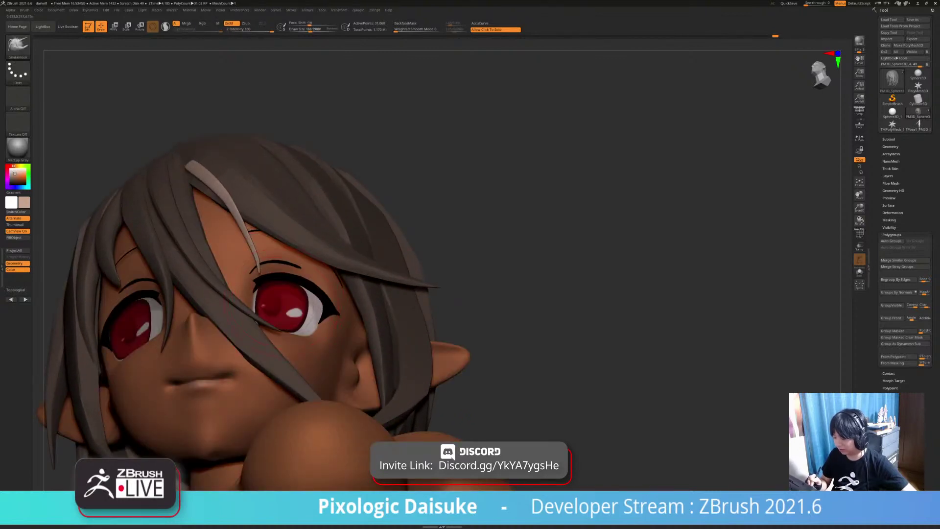
right_click_drag(288, 205, 286, 235)
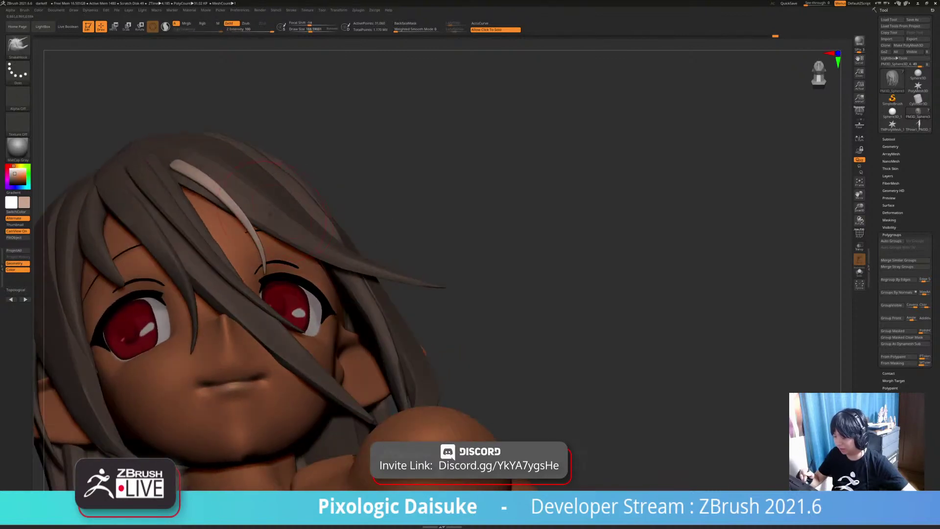
key("shift")
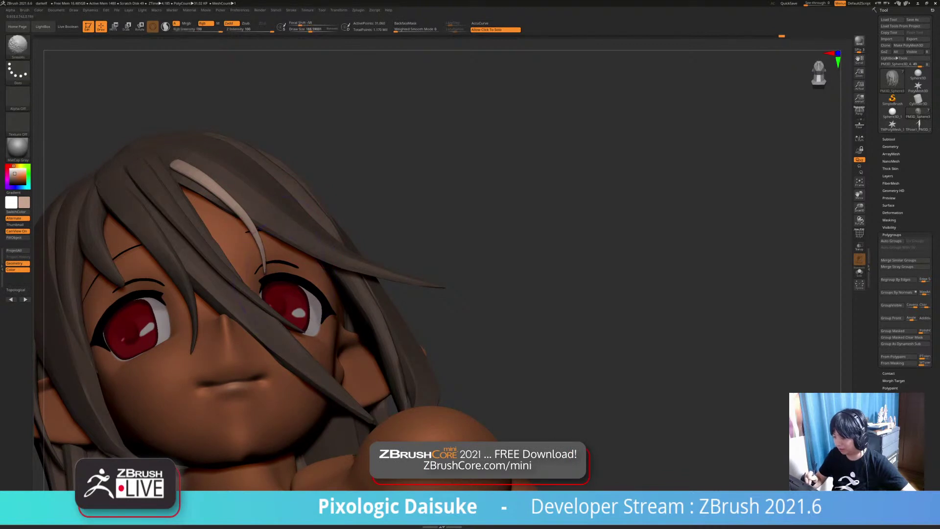
Step: Pull the root of the forehead accent strand up toward the parting with SnakeHook and refine its curve
mouse_move(294, 274)
right_mouse_down("ctrl")
mouse_move(289, 235)
mouse_move(259, 254)
mouse_move(269, 299)
mouse_move(250, 309)
right_mouse_up("ctrl")
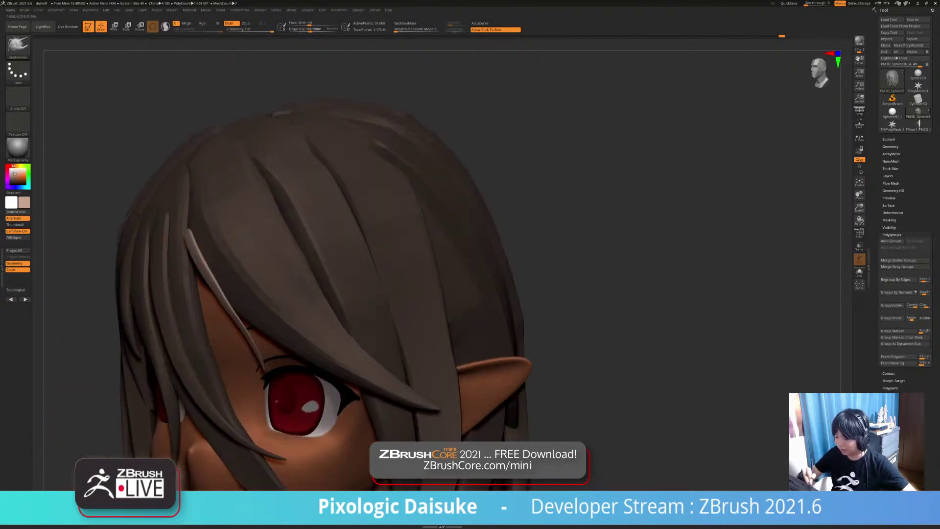
key("shift")
mouse_move(227, 208)
right_mouse_down()
mouse_move(191, 220)
mouse_move(224, 253)
right_mouse_up()
left_click_drag(187, 230, 188, 215)
right_click_drag(188, 205, 165, 195)
key("shift")
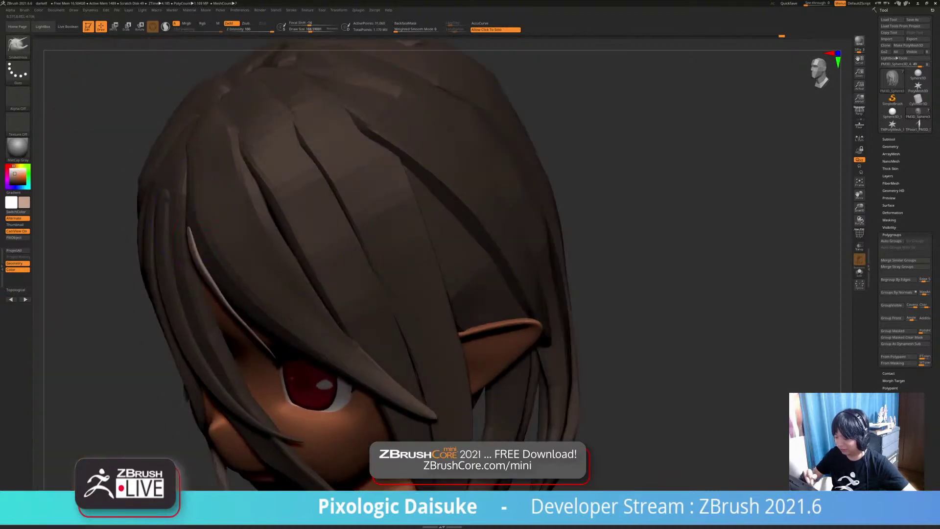
mouse_move(186, 289)
right_mouse_down()
mouse_move(220, 275)
mouse_move(243, 299)
mouse_move(289, 270)
right_mouse_up()
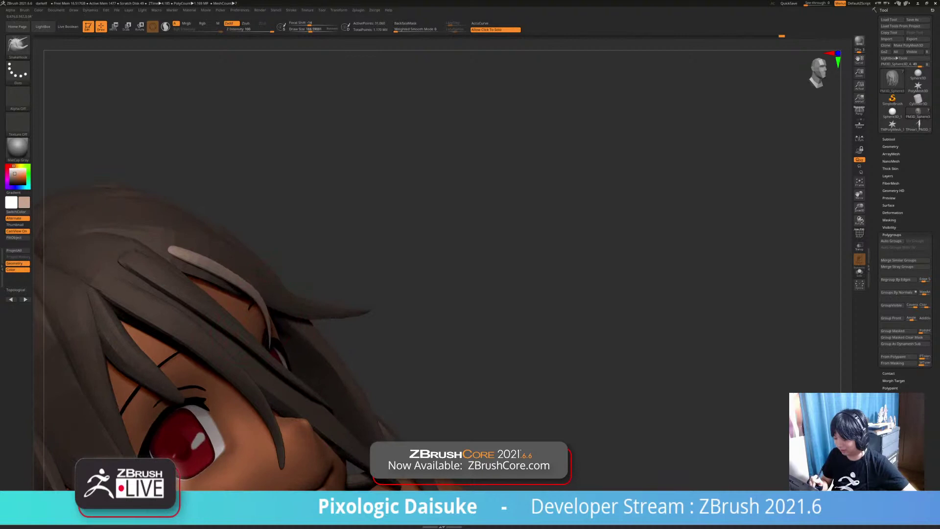
mouse_move(269, 343)
right_mouse_down()
mouse_move(230, 383)
mouse_move(296, 349)
mouse_move(294, 313)
mouse_move(275, 346)
mouse_move(279, 338)
right_mouse_up()
key("shift")
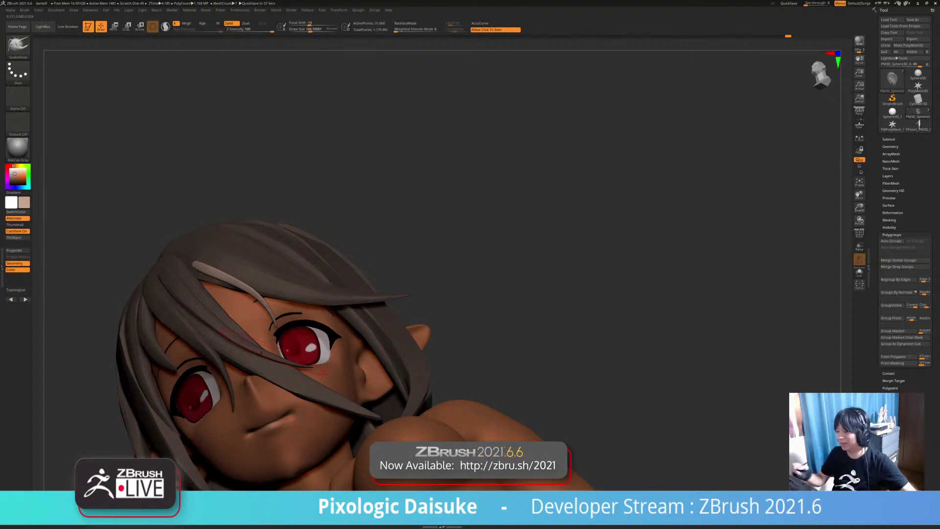
Step: Increase the SnakeHook draw size and lift the middle of the forehead strand away from the face, checking its arc from several angles
mouse_move(294, 353)
right_mouse_down()
mouse_move(279, 345)
mouse_move(290, 351)
mouse_move(293, 262)
right_mouse_up()
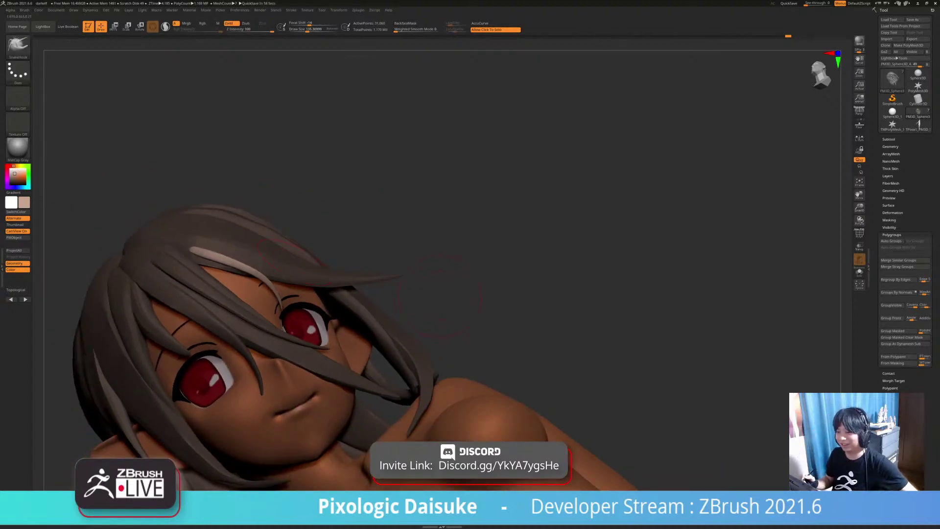
left_click_drag(308, 30, 315, 30)
right_click_drag(235, 267, 252, 268)
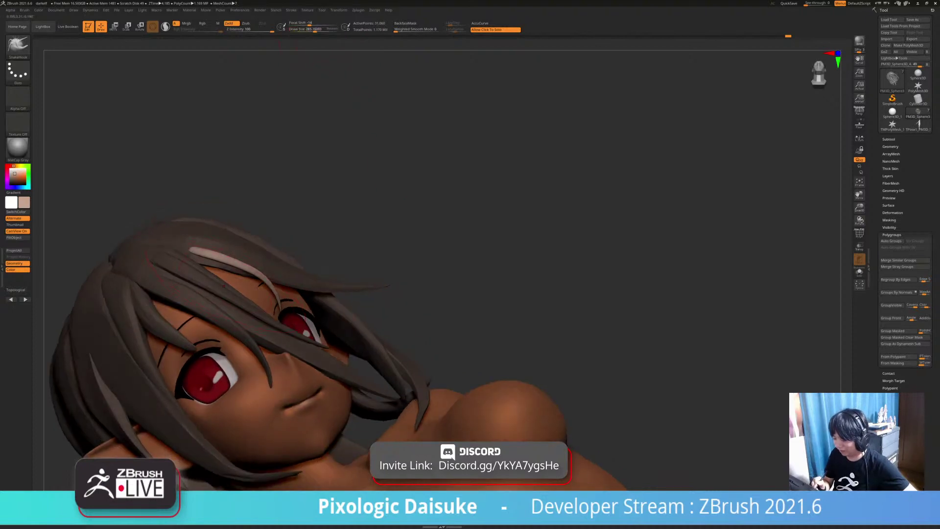
left_click_drag(230, 264, 223, 254)
mouse_move(200, 274)
right_mouse_down("ctrl")
mouse_move(195, 287)
mouse_move(173, 250)
mouse_move(182, 245)
mouse_move(195, 270)
mouse_move(210, 264)
mouse_move(226, 299)
mouse_move(219, 313)
mouse_move(182, 301)
mouse_move(287, 163)
right_mouse_up("ctrl")
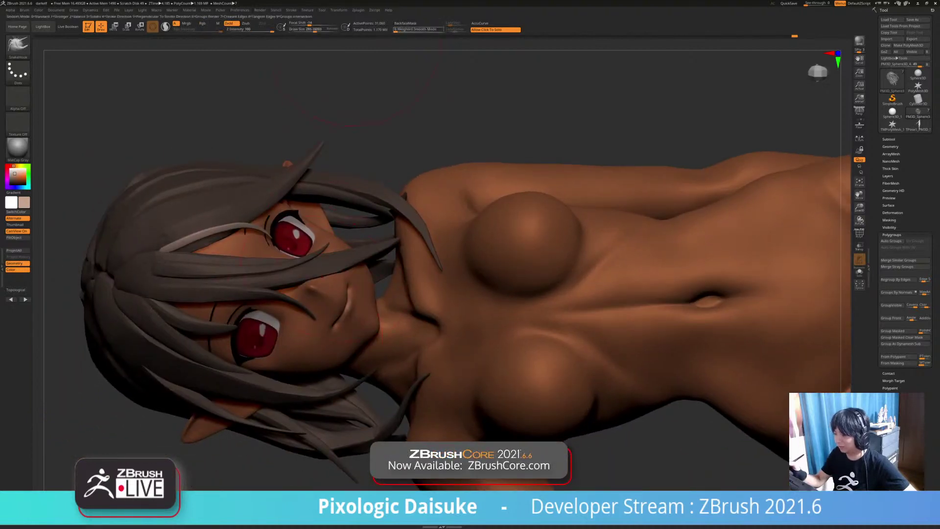
left_click(405, 23)
mouse_move(275, 313)
right_mouse_down()
mouse_move(208, 256)
mouse_move(169, 255)
mouse_move(128, 181)
mouse_move(147, 221)
mouse_move(238, 259)
right_mouse_up()
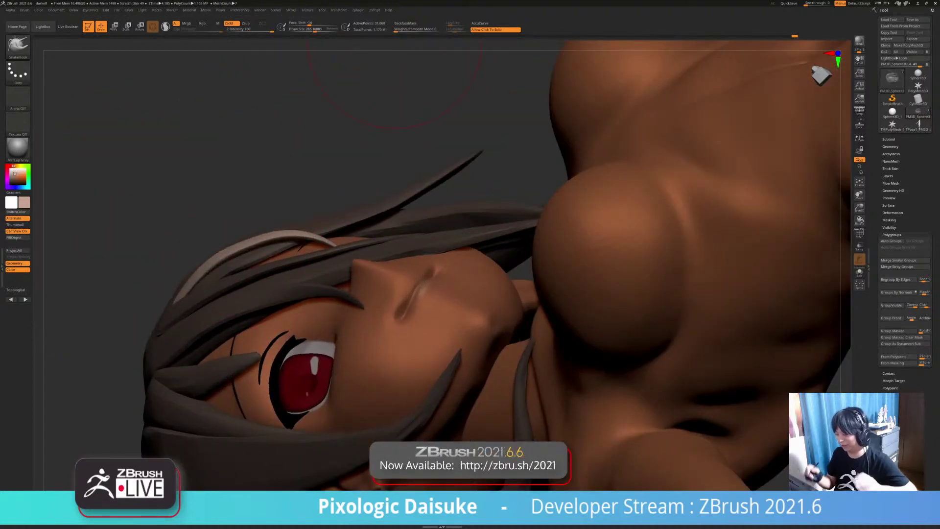
right_click_drag(289, 244, 299, 210)
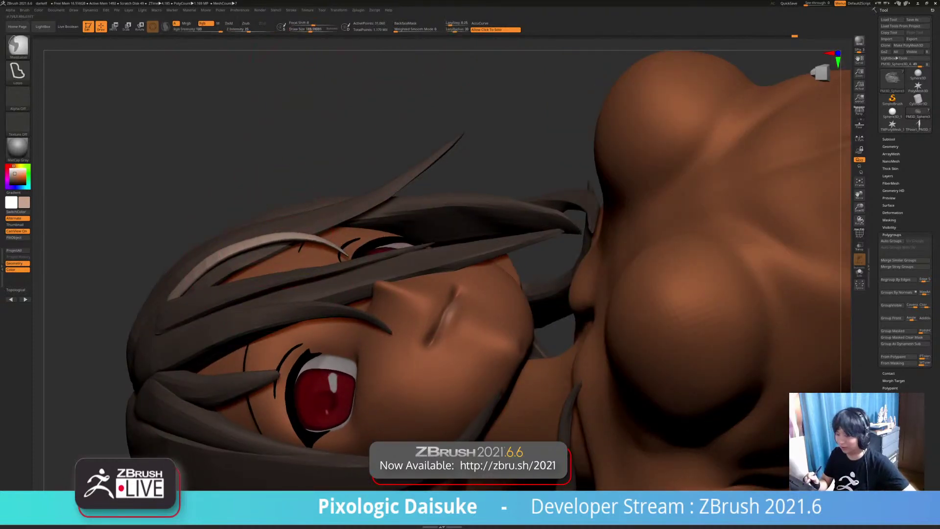
mouse_move(294, 147)
right_mouse_down("ctrl")
mouse_move(279, 117)
mouse_move(288, 162)
mouse_move(274, 127)
right_mouse_up("ctrl")
right_click_drag(431, 333, 318, 279)
mouse_move(416, 271)
right_mouse_down()
mouse_move(401, 268)
mouse_move(461, 229)
right_mouse_up()
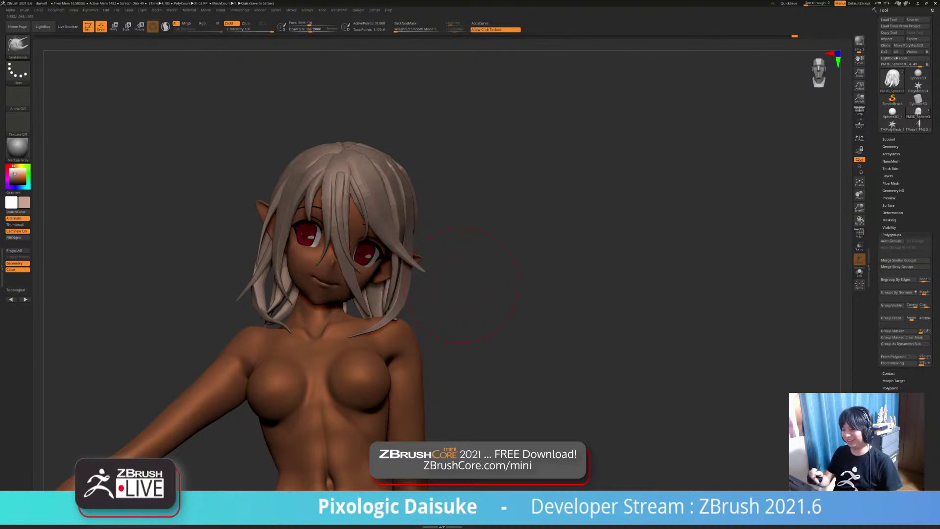
Step: Examine the hairstyle on the whole figure, from full-body distance and close up on the face
left_click(42, 26)
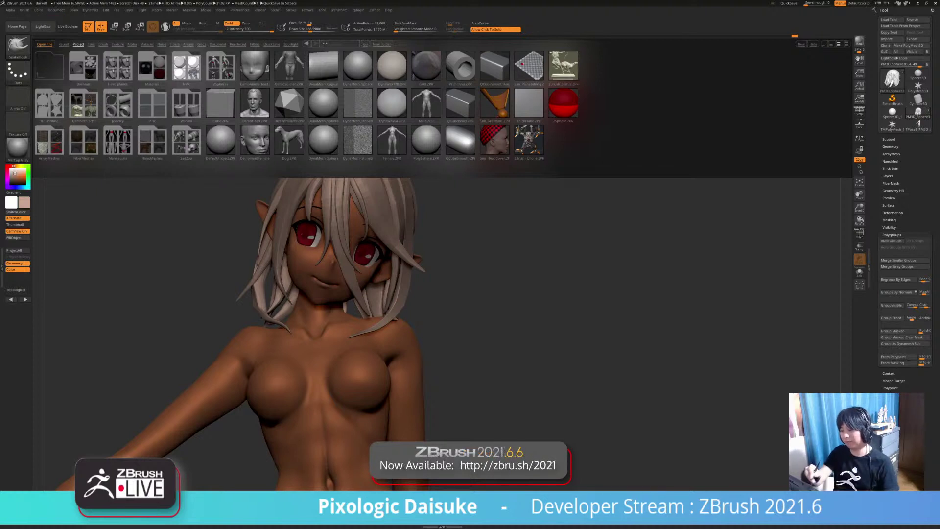
left_click(43, 26)
key("f")
key("f")
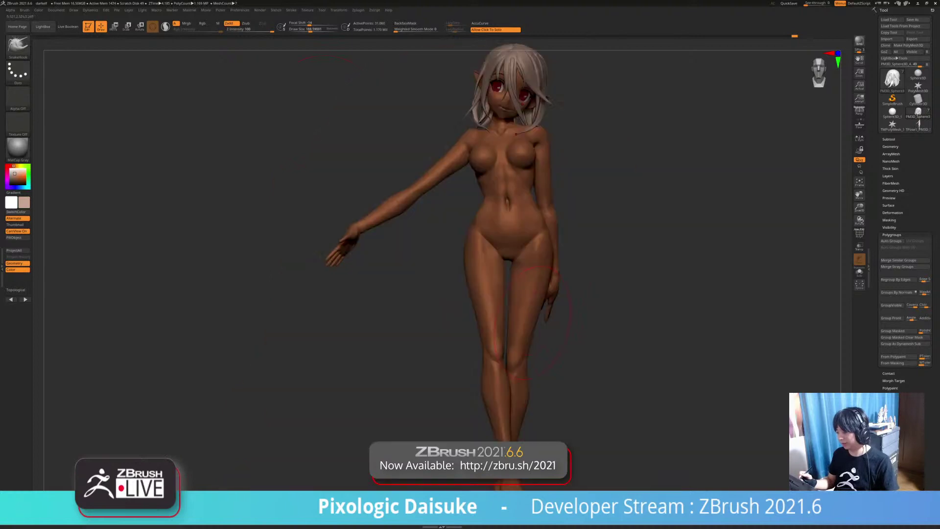
mouse_move(574, 330)
right_mouse_down("alt")
mouse_move(470, 338)
mouse_move(463, 350)
mouse_move(764, 341)
right_mouse_up("alt")
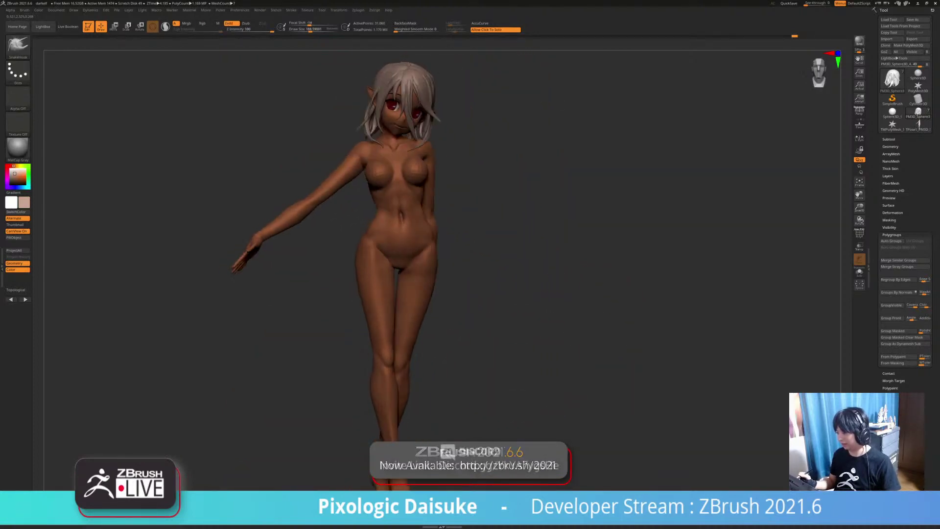
right_click_drag(581, 346, 582, 372, "ctrl")
mouse_move(505, 281)
right_mouse_down("alt")
mouse_move(493, 363)
mouse_move(495, 479)
right_mouse_up("alt")
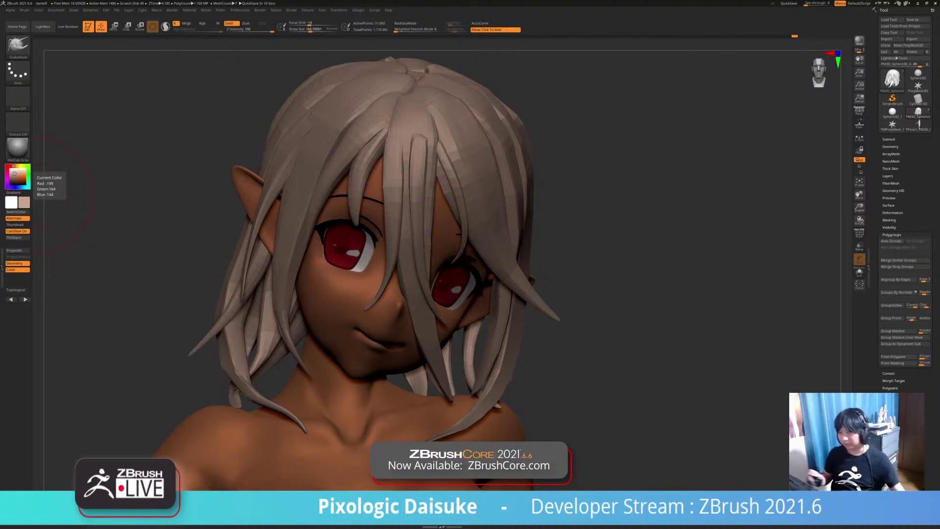
left_click_drag(73, 196, 428, 274)
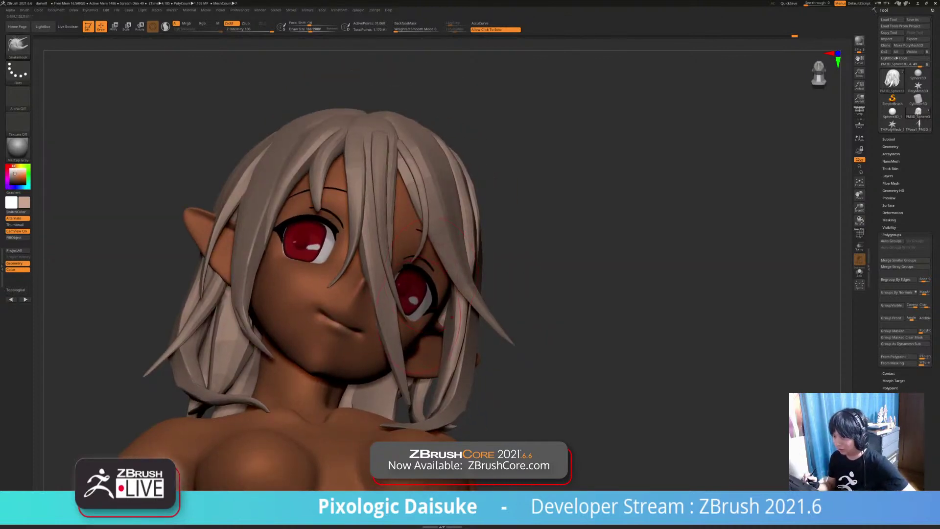
mouse_move(419, 324)
right_mouse_down()
mouse_move(446, 352)
mouse_move(441, 279)
right_mouse_up()
right_click_drag(465, 318, 466, 308, "ctrl")
right_click_drag(466, 308, 449, 295, "alt")
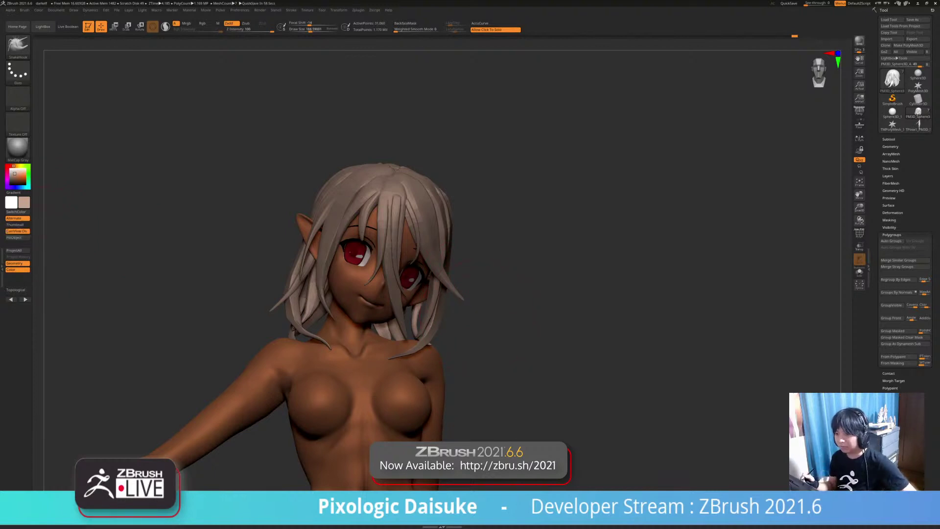
mouse_move(465, 338)
right_mouse_down("ctrl")
mouse_move(461, 268)
mouse_move(472, 292)
right_mouse_up("ctrl")
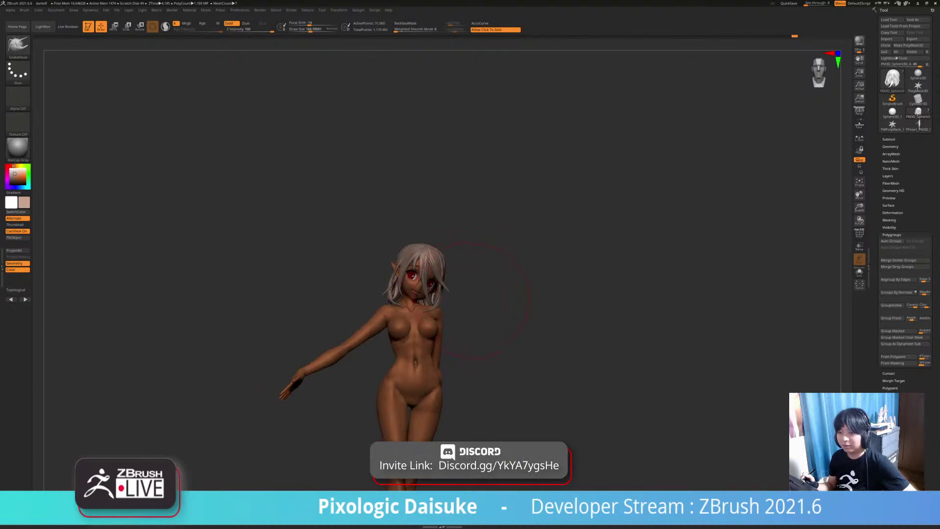
right_click_drag(470, 301, 464, 260, "ctrl")
Step: Select the body subtool, show its polyframe and cut across the upper arm with SliceCurve to give the outstretched arm its own polygroup
left_click(394, 302, "alt")
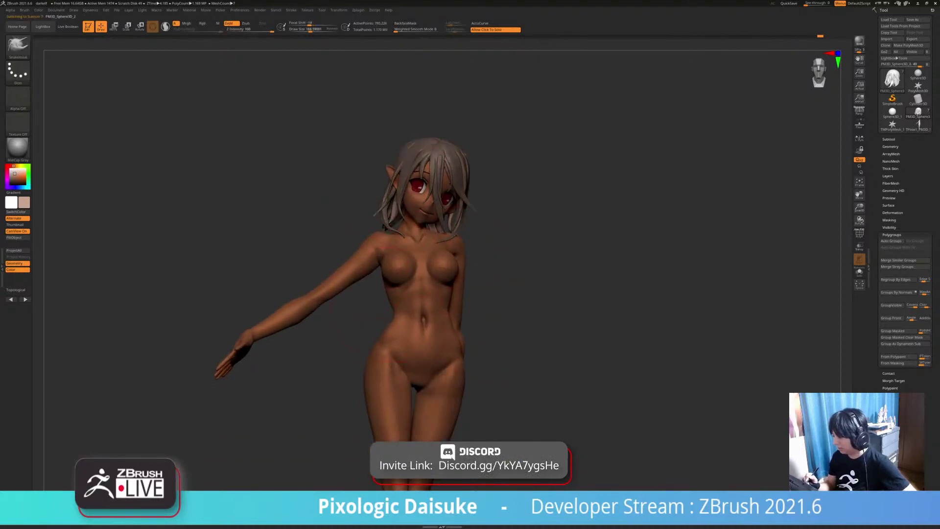
key("shift+f")
right_click_drag(384, 282, 354, 310, "ctrl")
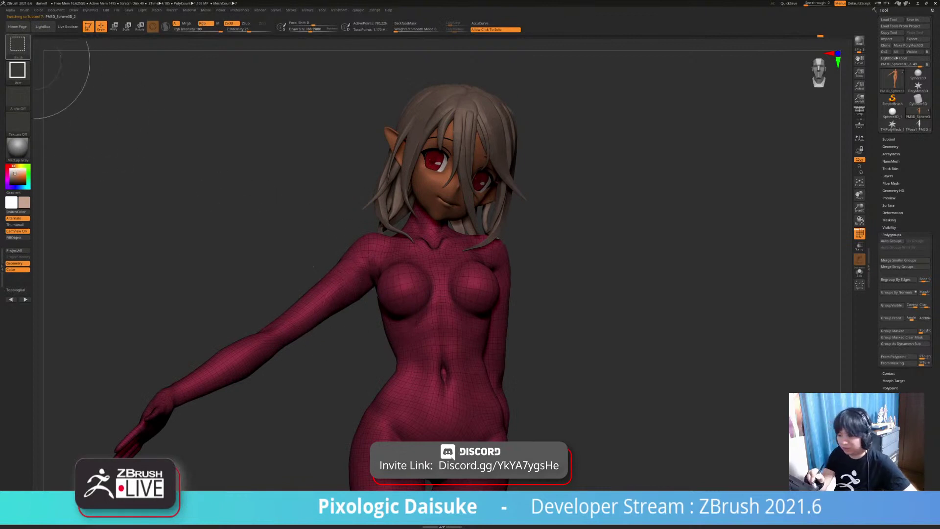
left_click(19, 48, "ctrl+shift")
left_click(20, 47, "ctrl+shift")
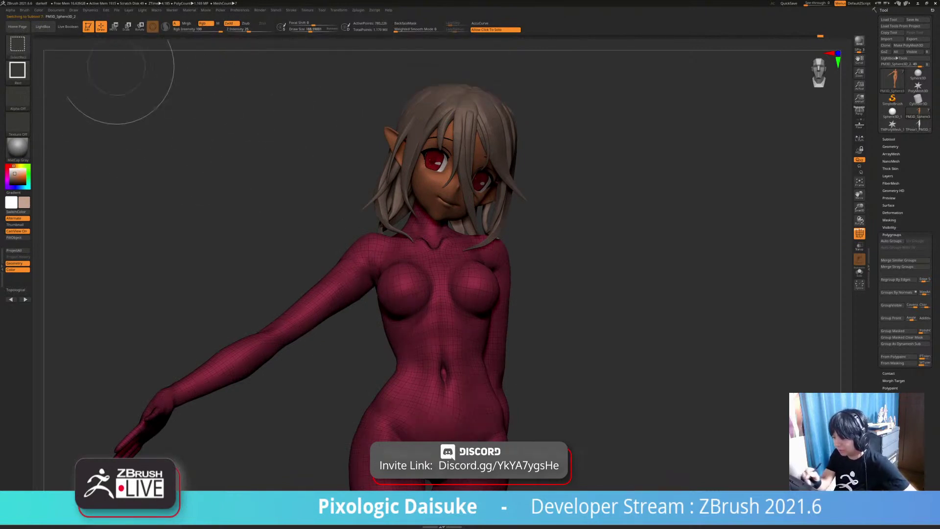
left_click(20, 47, "ctrl+shift")
left_click(257, 79, "ctrl+shift")
mouse_move(289, 147)
right_mouse_down("alt")
mouse_move(293, 57)
mouse_move(284, 69)
right_mouse_up("alt")
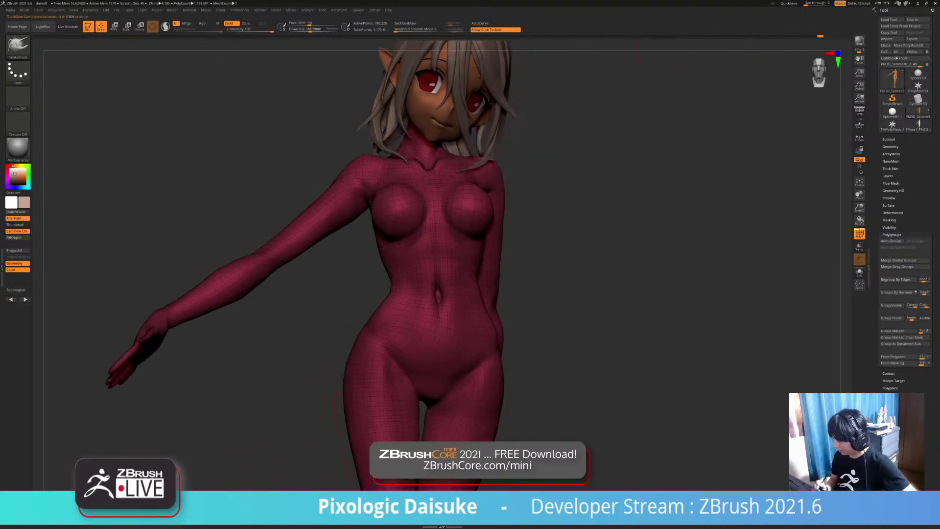
key("shift+f")
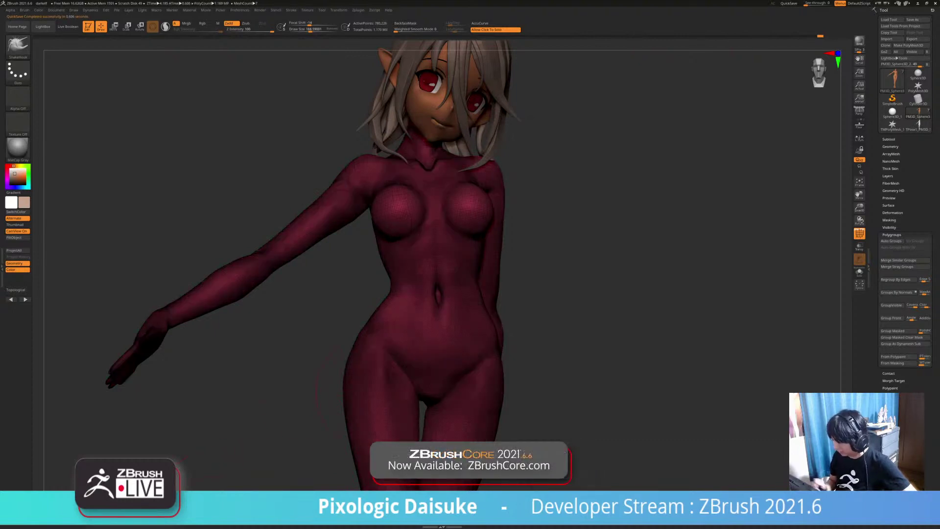
key("ctrl+shift")
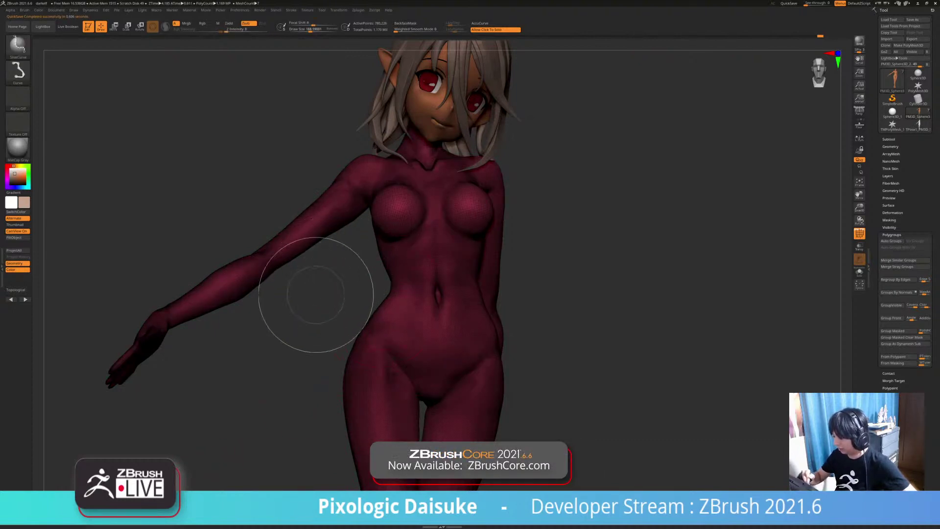
mouse_move(299, 391)
left_mouse_down("ctrl+shift")
mouse_move(365, 250)
mouse_move(360, 195)
mouse_move(330, 158)
left_mouse_up("ctrl+shift")
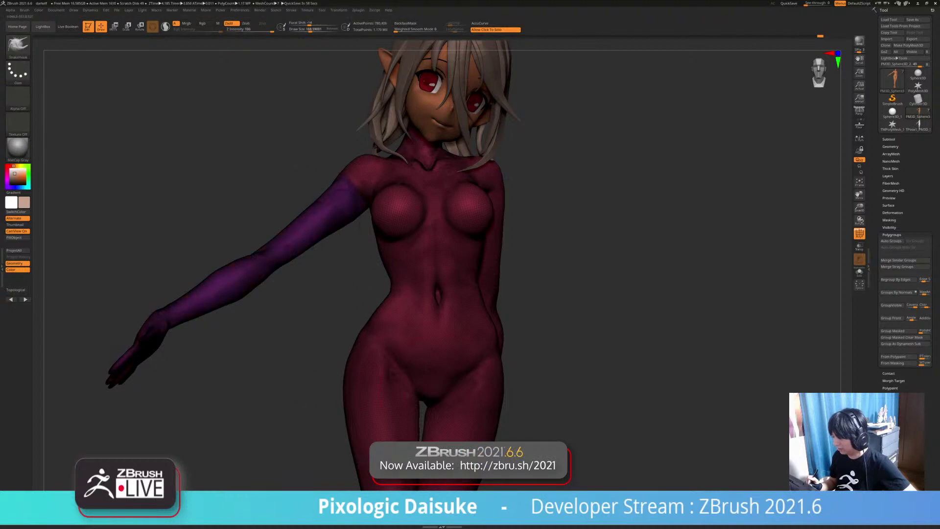
Step: Split the body subtool by polygroups so the outstretched arm becomes a separate subtool
mouse_move(310, 327)
left_mouse_down()
mouse_move(416, 331)
mouse_move(314, 334)
left_mouse_up()
left_click(889, 139)
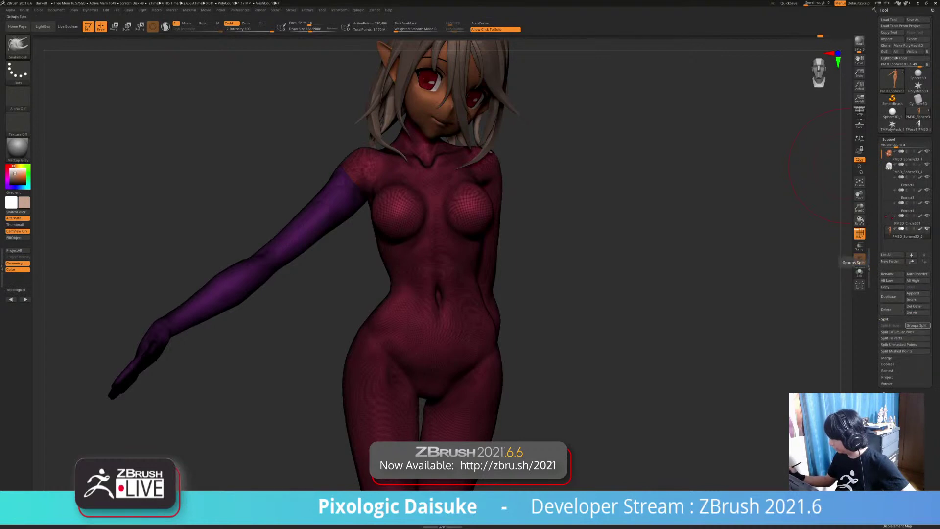
left_click(916, 325)
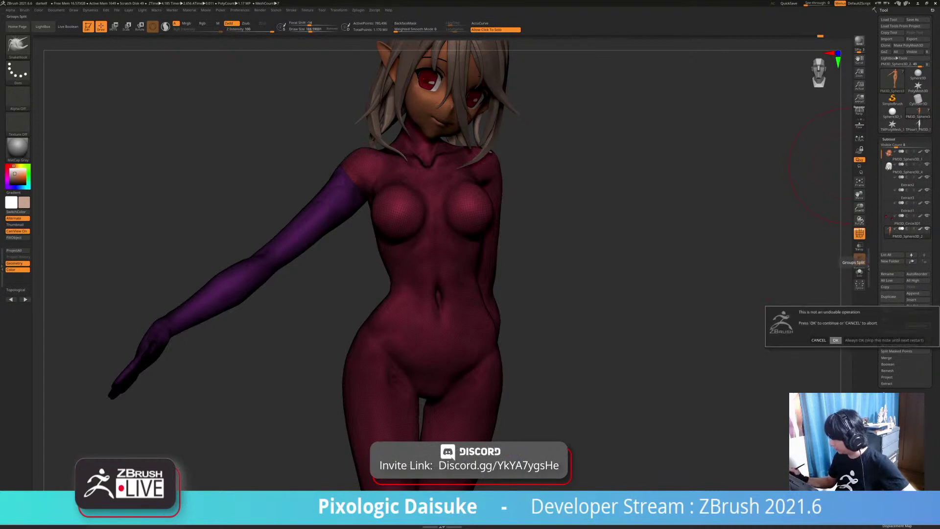
left_click(835, 340)
Step: Turn off the polyframe, inspect the separated arm in Solo mode and make the torso the active subtool
left_click_drag(308, 338, 279, 331)
left_click(294, 233, "alt")
left_click(859, 234)
left_click(860, 273)
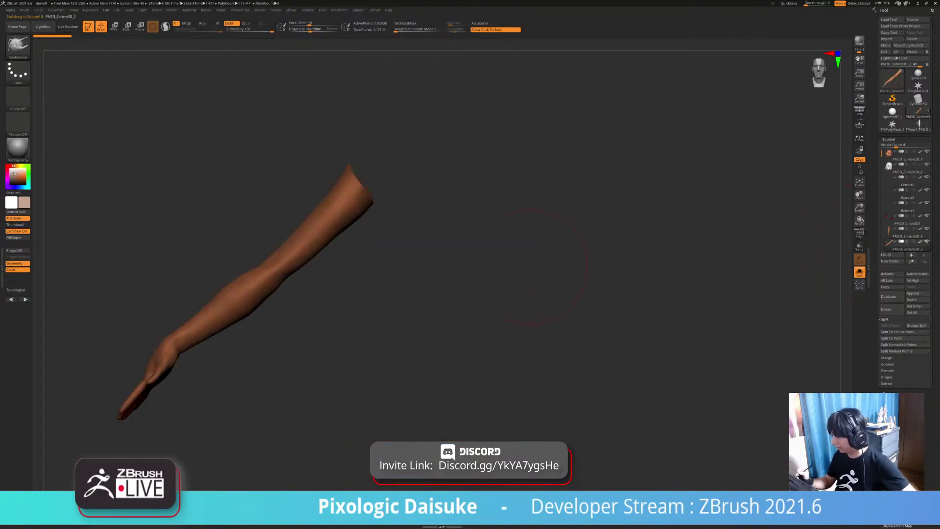
right_click_drag(440, 243, 531, 343, "ctrl")
right_click_drag(531, 343, 551, 343)
left_click(551, 343)
left_click_drag(313, 353, 358, 358)
left_click(431, 313, "alt")
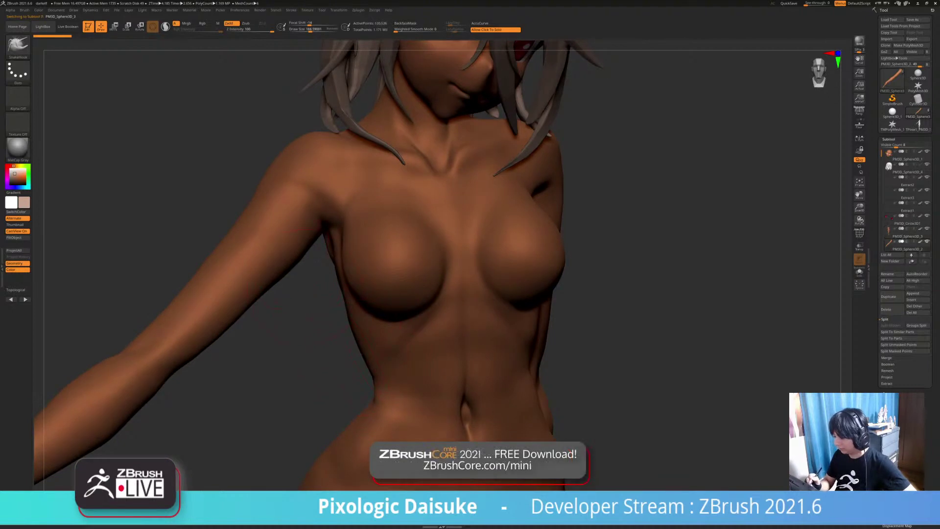
Step: Inspect the separated arm and the armless torso in Solo mode, checking the cut at the shoulder on each
left_click(244, 260, "alt")
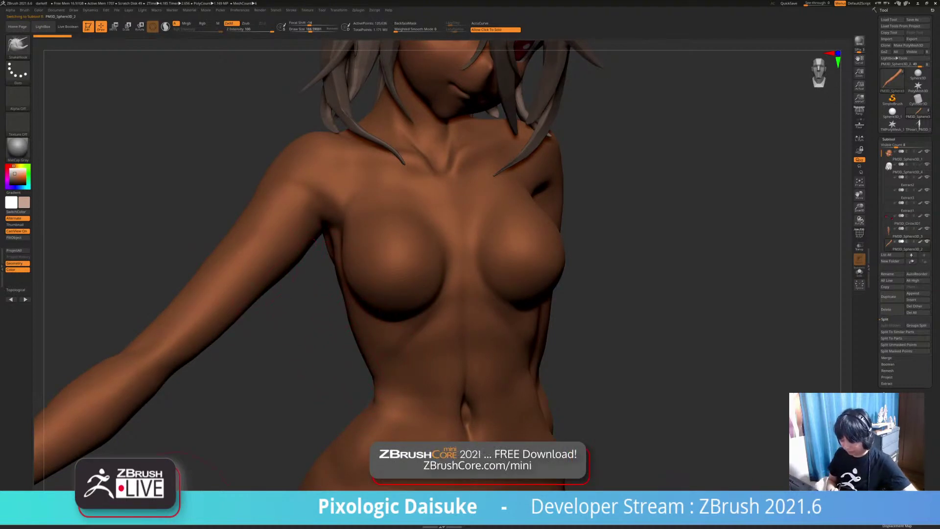
left_click(314, 288)
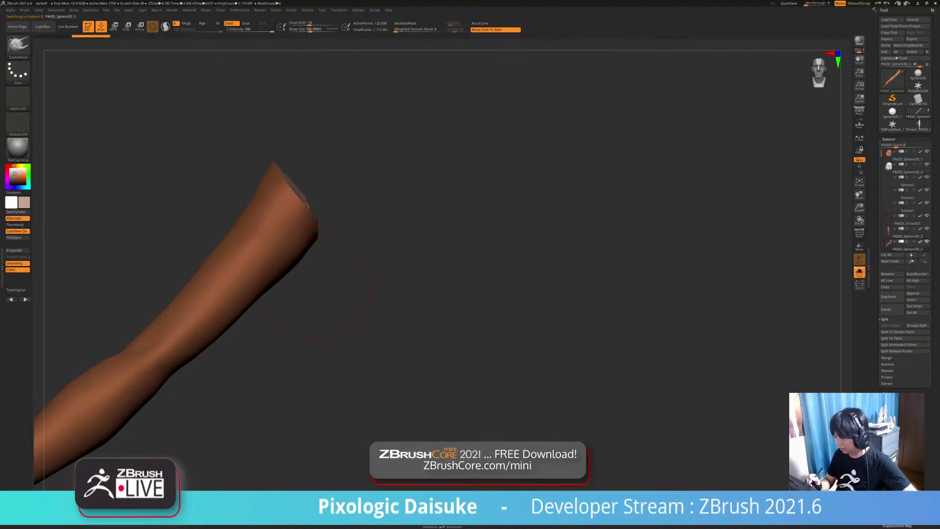
left_click_drag(313, 289, 382, 310)
left_click(314, 289)
left_click(372, 294, "alt")
left_click(303, 308)
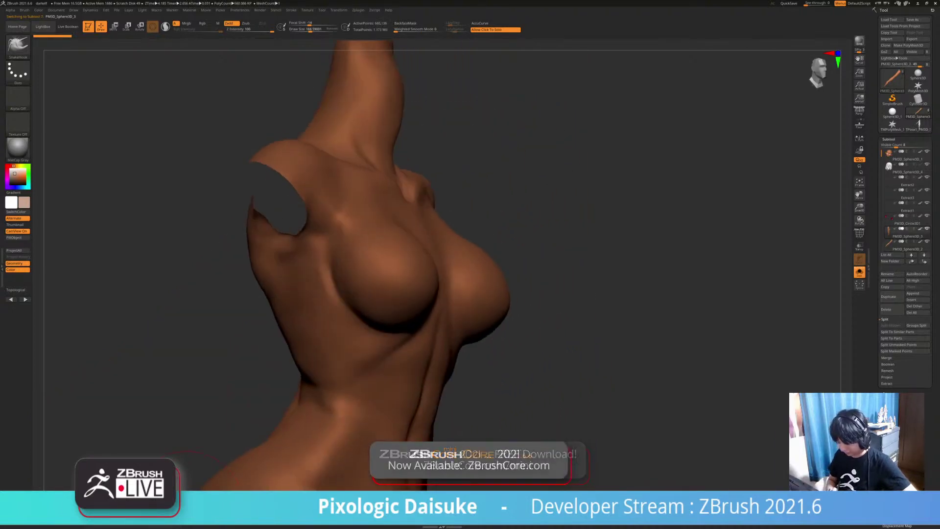
key("ctrl+h")
left_click_drag(577, 215, 558, 299)
left_click(583, 274)
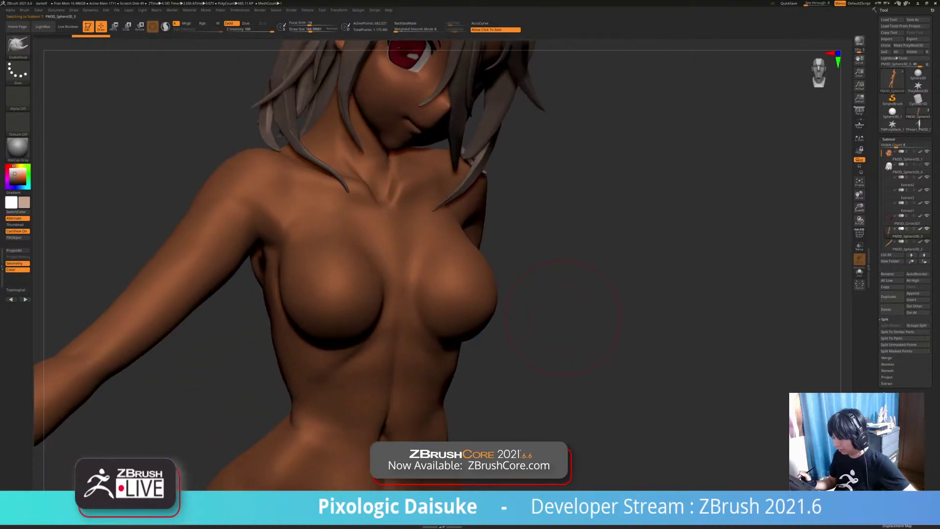
Step: Select the arm subtool, show its polyframe and mask everything except the polygroup on its cut end
left_click(235, 267, "alt")
left_click(235, 267)
left_click_drag(235, 266, 250, 230)
left_click(859, 233)
left_click_drag(313, 249, 337, 247)
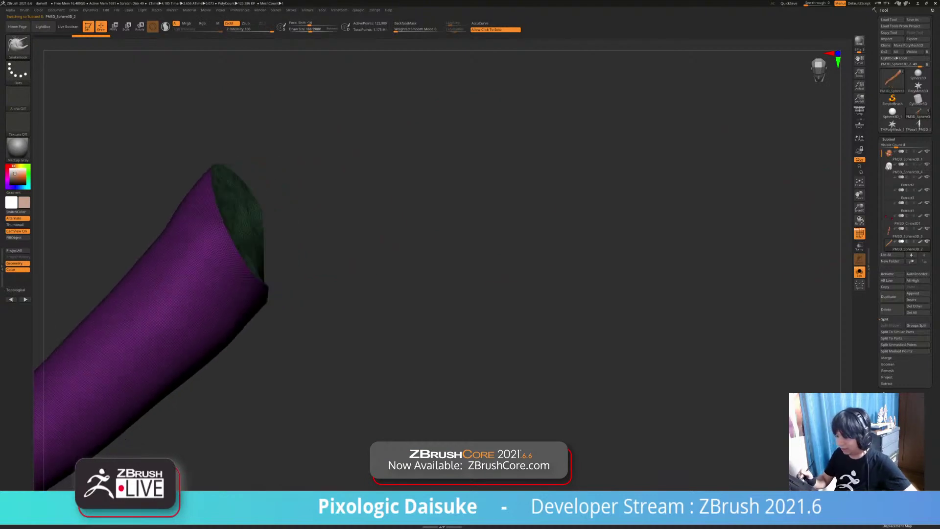
key("w")
left_click(245, 225, "ctrl")
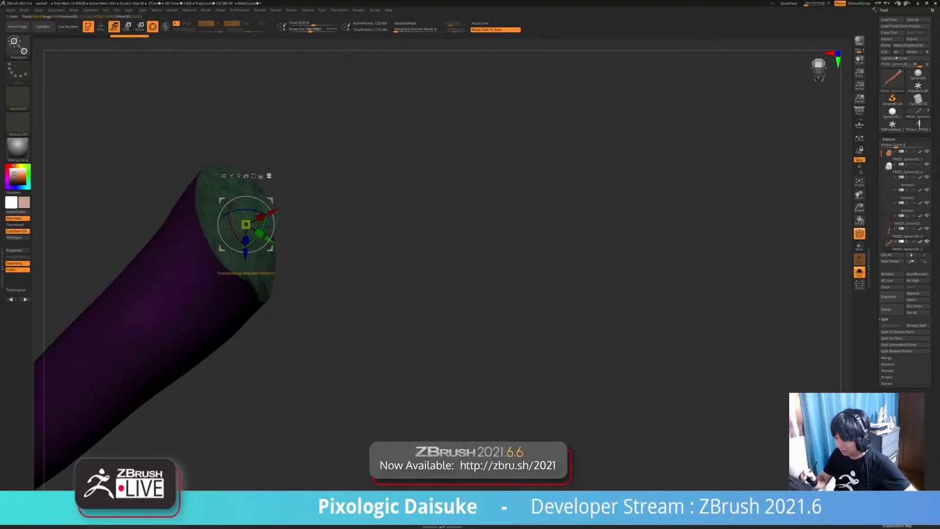
left_click(289, 235)
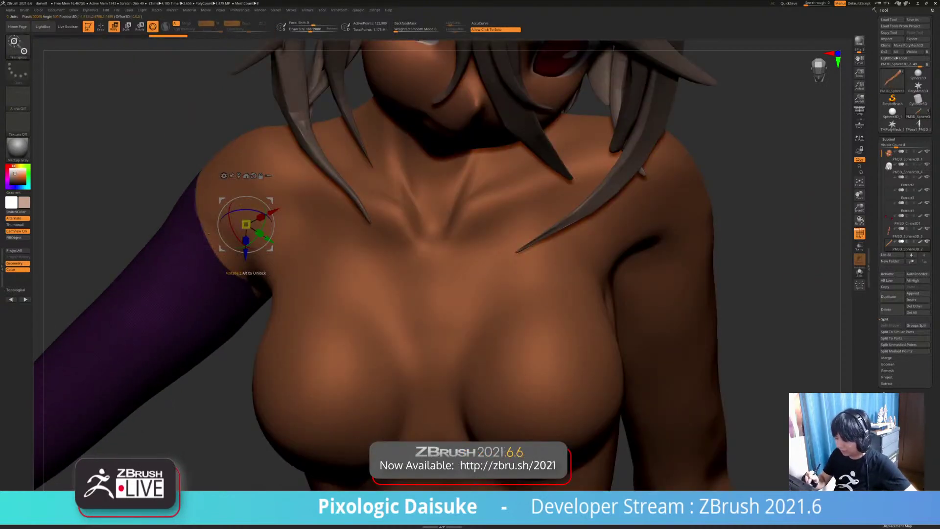
Step: Move the arm's end cap toward the shoulder with the gizmo to extend the arm into the torso, and clear the mask
left_click(289, 223)
left_click_drag(273, 210, 303, 193)
mouse_move(343, 245)
left_mouse_down()
mouse_move(337, 223)
mouse_move(350, 216)
mouse_move(342, 245)
left_mouse_up()
left_click_drag(116, 237, 74, 274, "ctrl")
mouse_move(343, 245)
left_mouse_down()
mouse_move(304, 235)
mouse_move(325, 245)
left_mouse_up()
Step: Mask all but the arm's end cap again, shape the cap into a narrower joint plug with the gizmo and clear the mask
left_click(284, 240, "ctrl")
left_click_drag(286, 197, 286, 199)
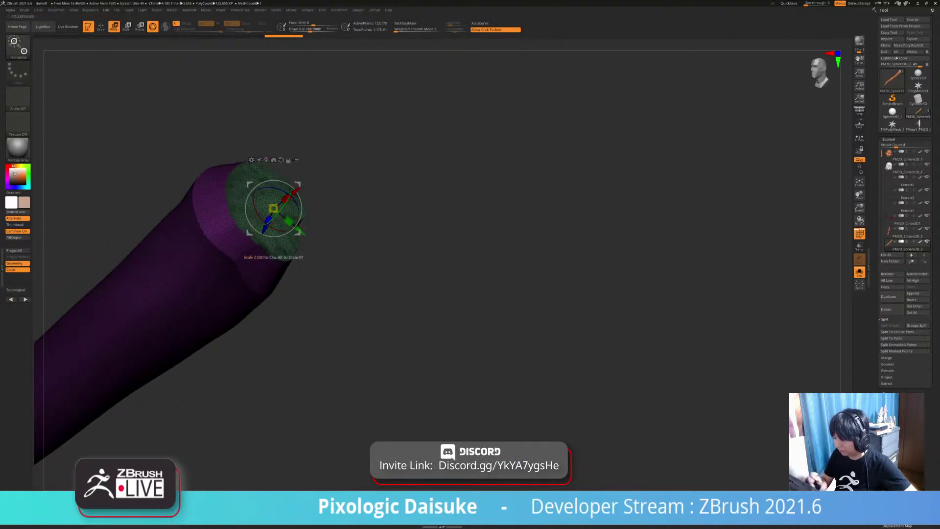
left_click_drag(343, 245, 362, 235, "shift")
left_click_drag(288, 214, 258, 197)
left_click_drag(377, 182, 379, 195, "ctrl")
left_click_drag(362, 215, 354, 222)
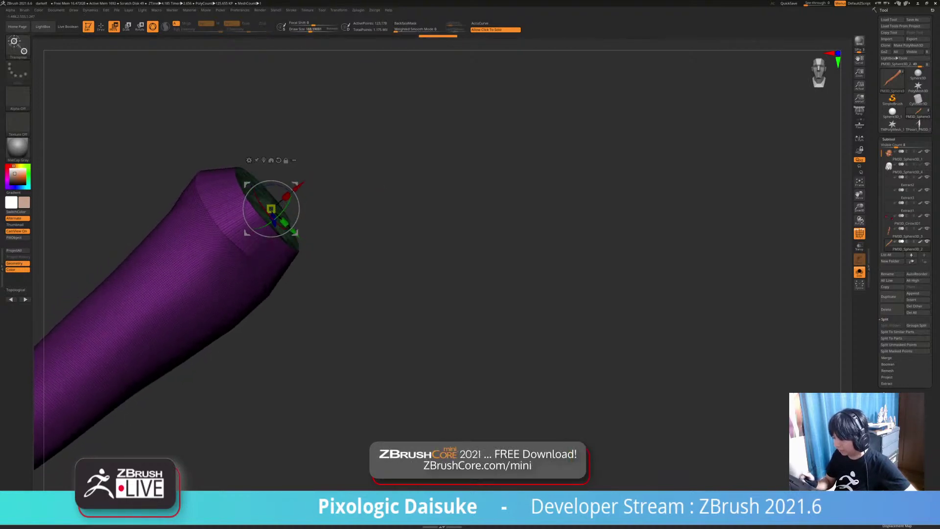
left_click(352, 225)
right_click_drag(287, 244, 287, 216, "ctrl")
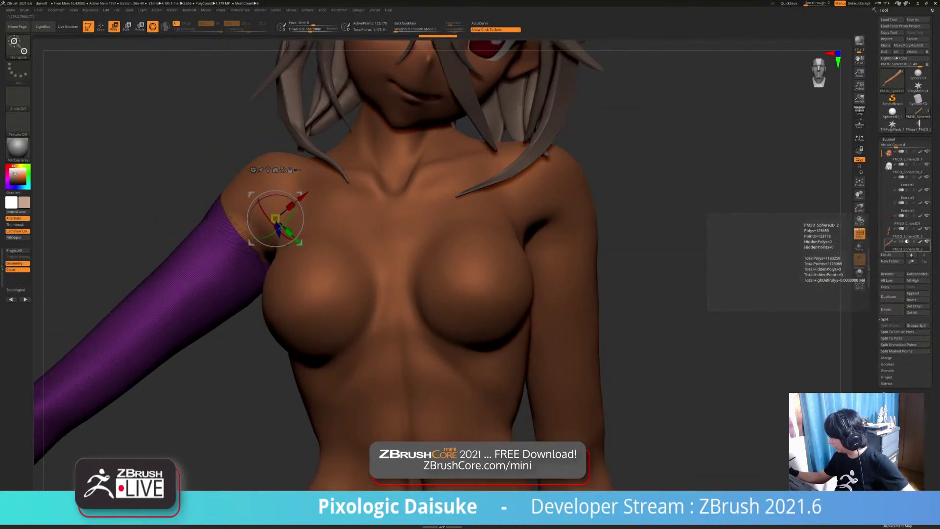
Step: Make the torso active, turn on Live Boolean, hide the polyframe and examine the socket the arm subtracts from the shoulder
left_click(904, 230)
left_click(68, 27)
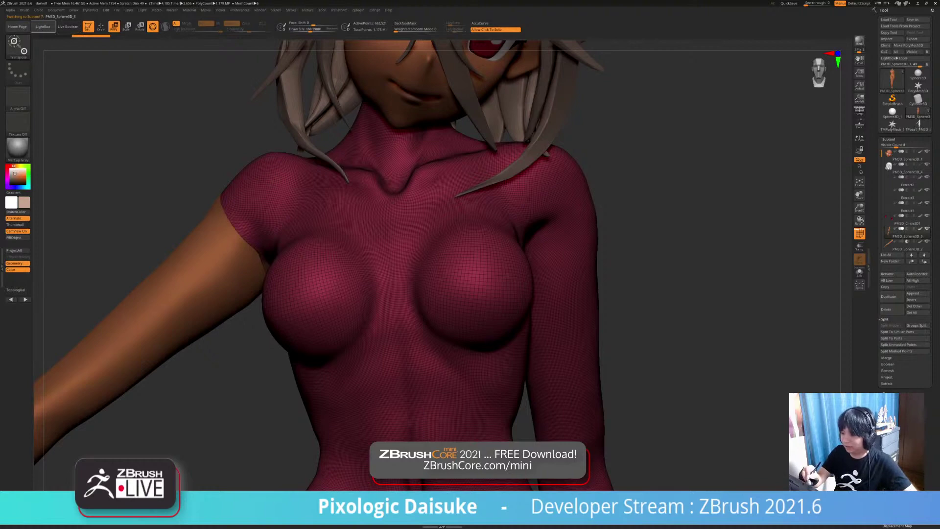
left_click_drag(651, 274, 734, 260)
left_click_drag(636, 274, 823, 250, "alt")
key("shift+f")
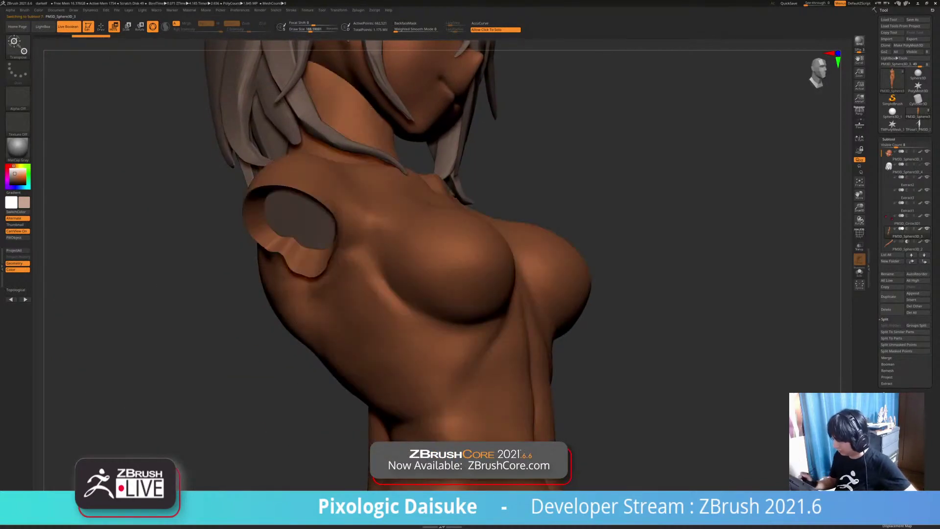
left_click_drag(686, 293, 705, 287)
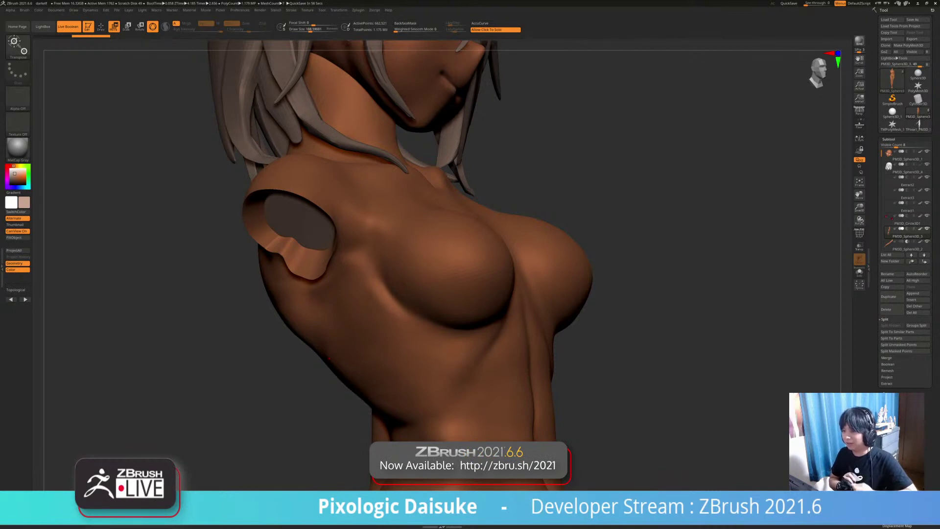
left_click_drag(329, 358, 328, 414)
right_click_drag(539, 171, 205, 186, "alt")
right_click_drag(362, 304, 346, 86)
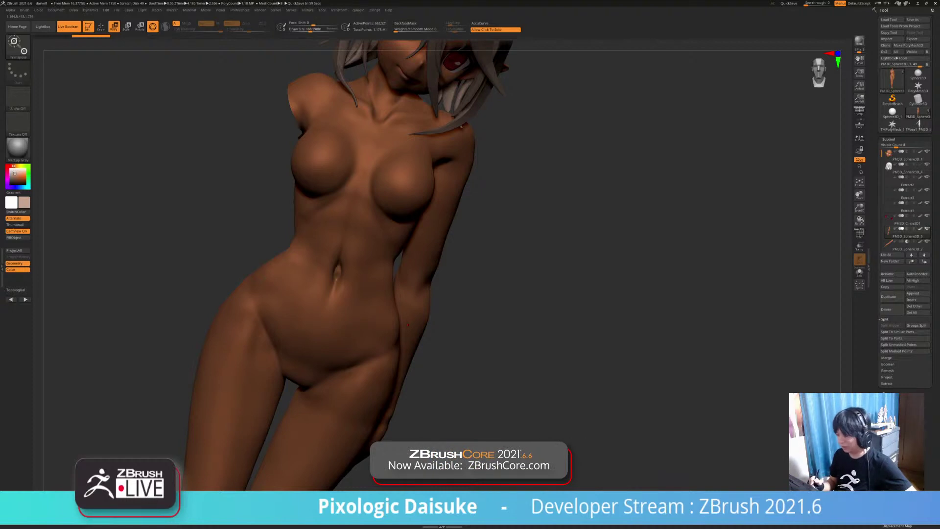
right_click_drag(408, 324, 428, 329)
right_click_drag(367, 260, 386, 350, "alt")
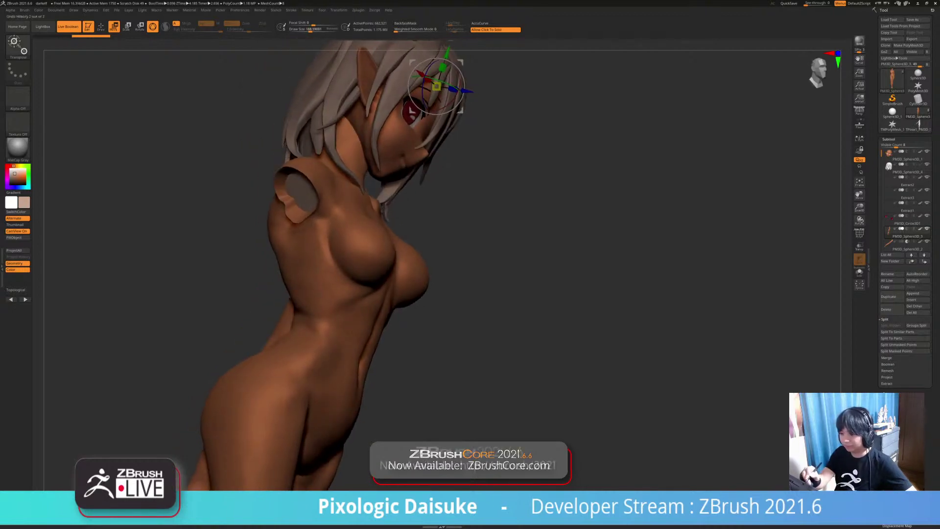
Step: Load the newest QuickSave project from LightBox and make the hair the active subtool
key("comma")
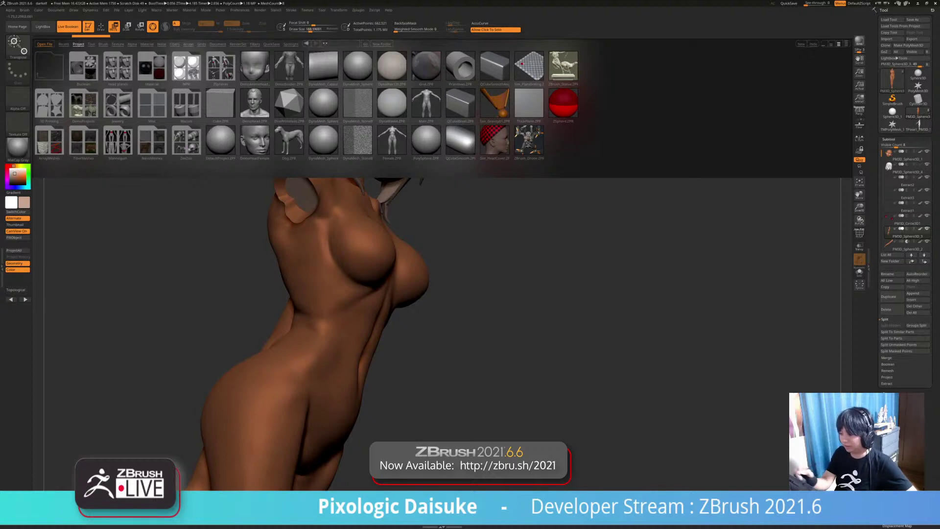
left_click(271, 44)
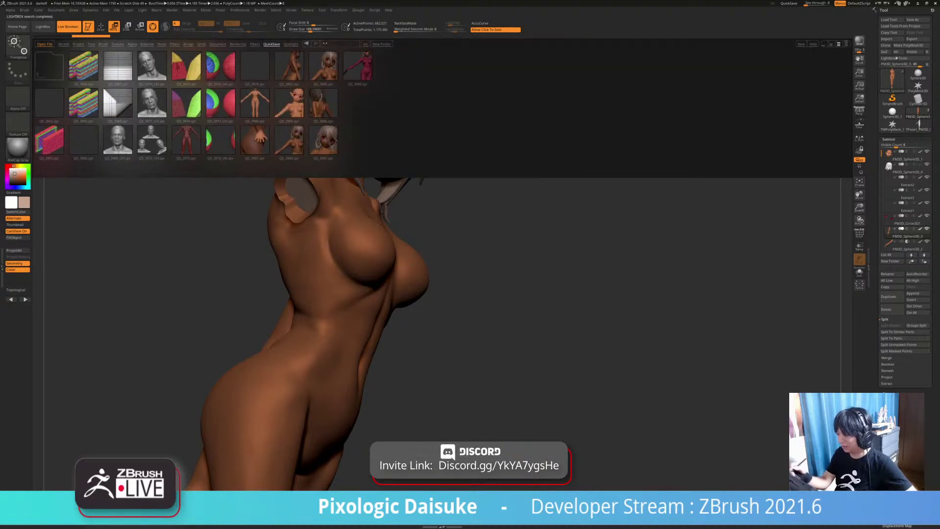
double_click(356, 66)
left_click(489, 283)
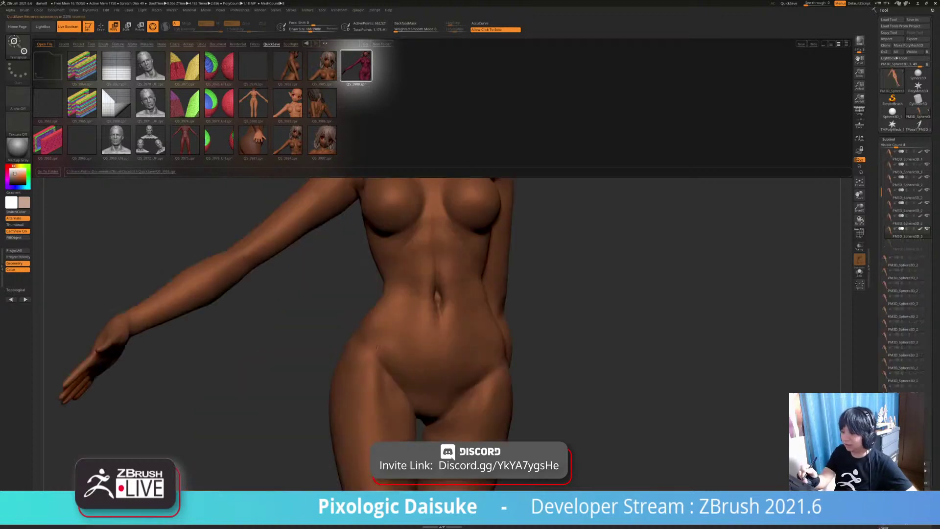
left_click_drag(274, 294, 230, 377, "alt")
mouse_move(230, 377)
left_mouse_down()
mouse_move(274, 377)
mouse_move(220, 387)
mouse_move(240, 372)
left_mouse_up()
right_click_drag(344, 164, 338, 225, "alt")
left_click(319, 175, "alt")
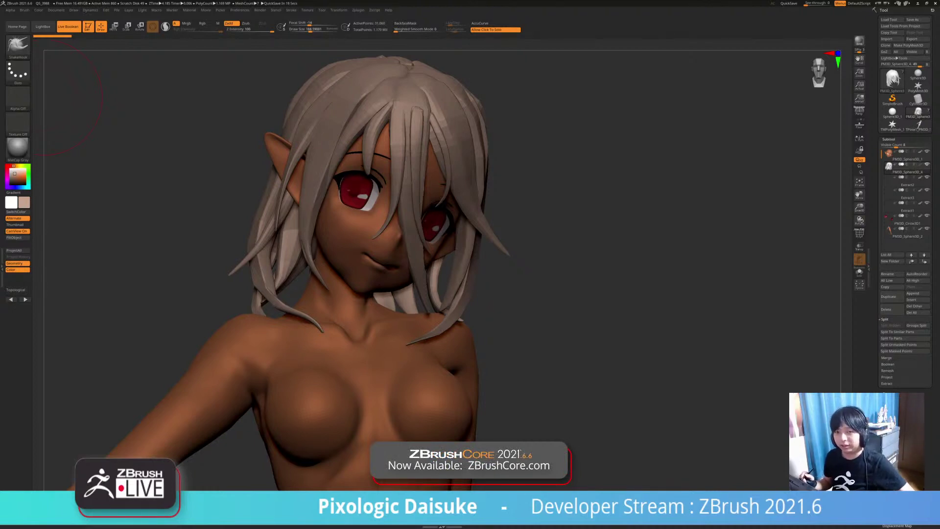
Step: Examine the hairstyle and face on the upper body from several angles and distances
left_click_drag(558, 254, 477, 309)
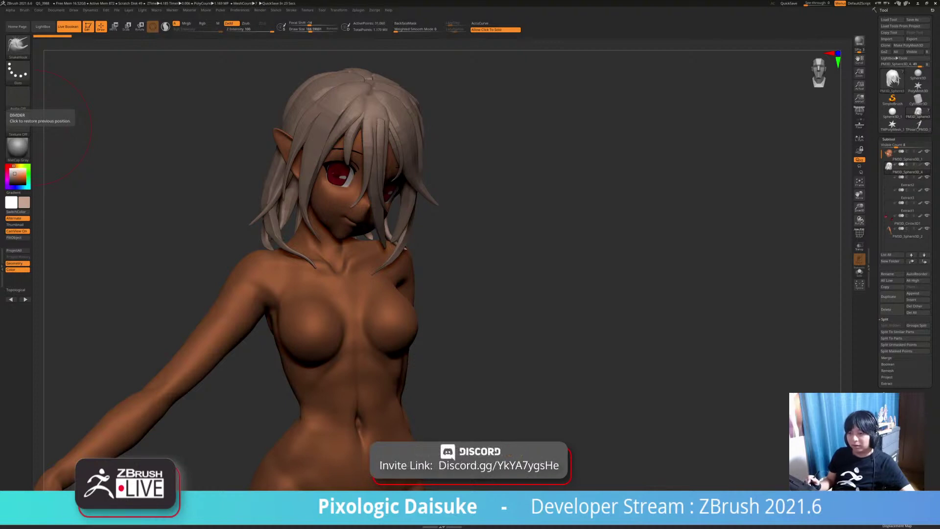
left_click_drag(489, 161, 387, 119)
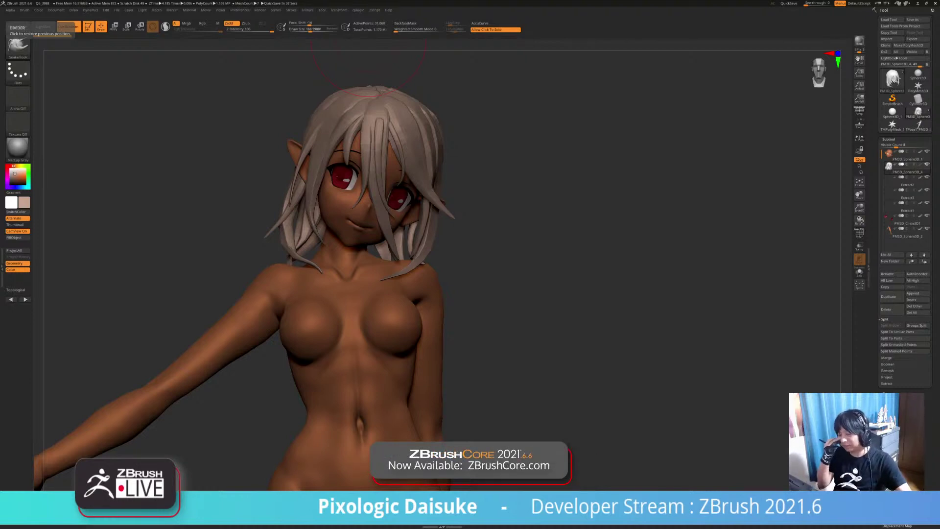
mouse_move(370, 53)
left_mouse_down()
mouse_move(484, 59)
mouse_move(451, 58)
left_mouse_up()
mouse_move(451, 215)
right_mouse_down()
mouse_move(468, 169)
mouse_move(401, 148)
mouse_move(401, 195)
right_mouse_up()
left_click_drag(345, 110, 355, 96)
right_click_drag(367, 108, 362, 68, "ctrl")
mouse_move(416, 211)
right_mouse_down()
mouse_move(421, 159)
mouse_move(433, 195)
right_mouse_up()
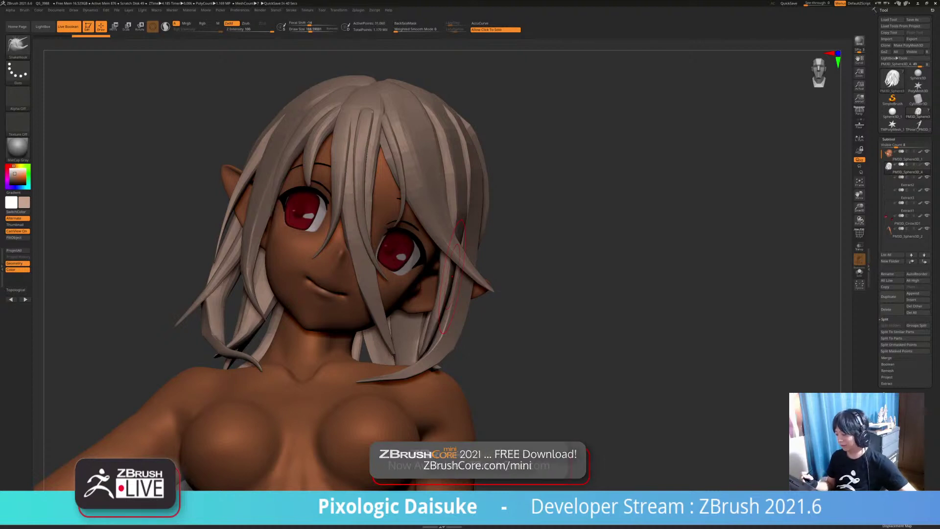
right_click_drag(452, 276, 490, 279)
right_click_drag(490, 279, 462, 338)
right_click_drag(440, 317, 448, 345, "ctrl")
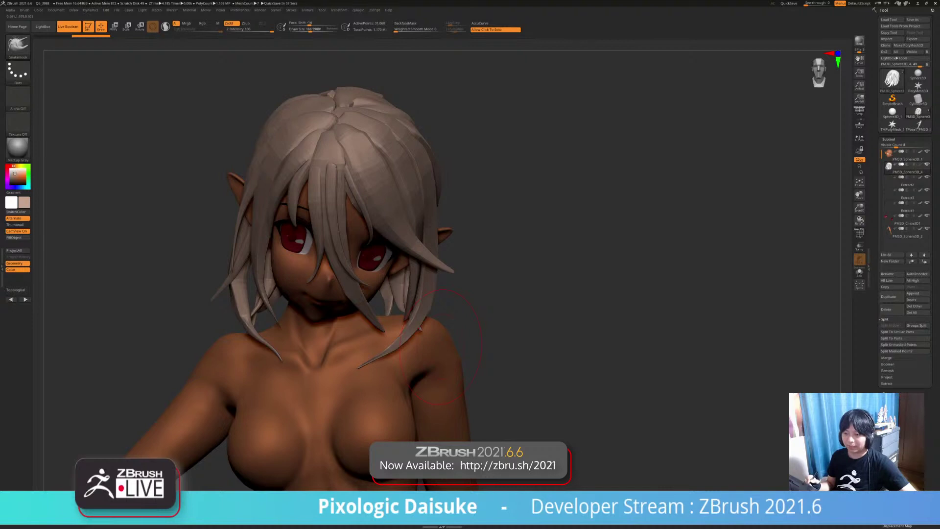
right_click_drag(440, 343, 399, 360)
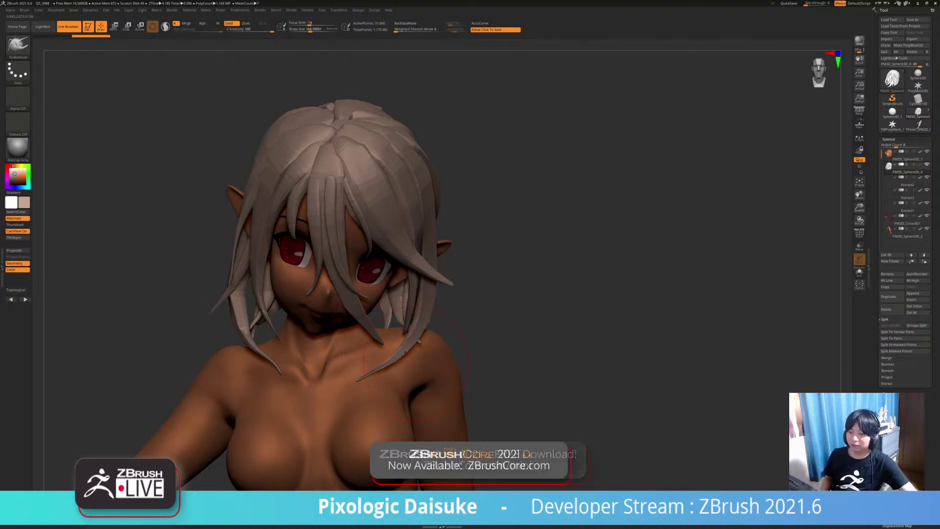
Step: Examine the whole figure from the front and back, and return to a close view of the head and hair
mouse_move(416, 364)
right_mouse_down()
mouse_move(482, 274)
mouse_move(528, 333)
mouse_move(544, 243)
mouse_move(432, 67)
right_mouse_up()
mouse_move(563, 377)
right_mouse_down()
mouse_move(529, 380)
mouse_move(563, 379)
right_mouse_up()
mouse_move(563, 380)
right_mouse_down("alt")
mouse_move(543, 326)
mouse_move(93, 325)
mouse_move(543, 325)
mouse_move(594, 340)
right_mouse_up("alt")
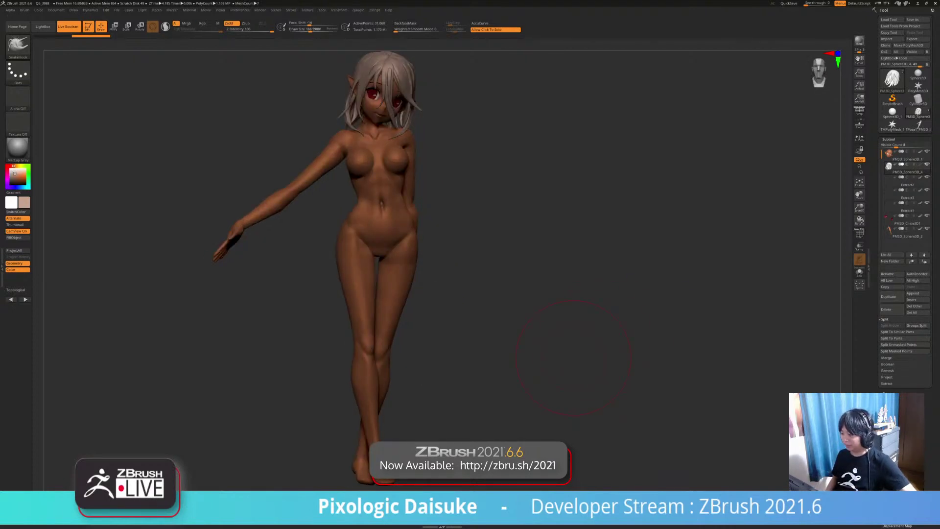
right_click_drag(468, 343, 456, 363, "alt")
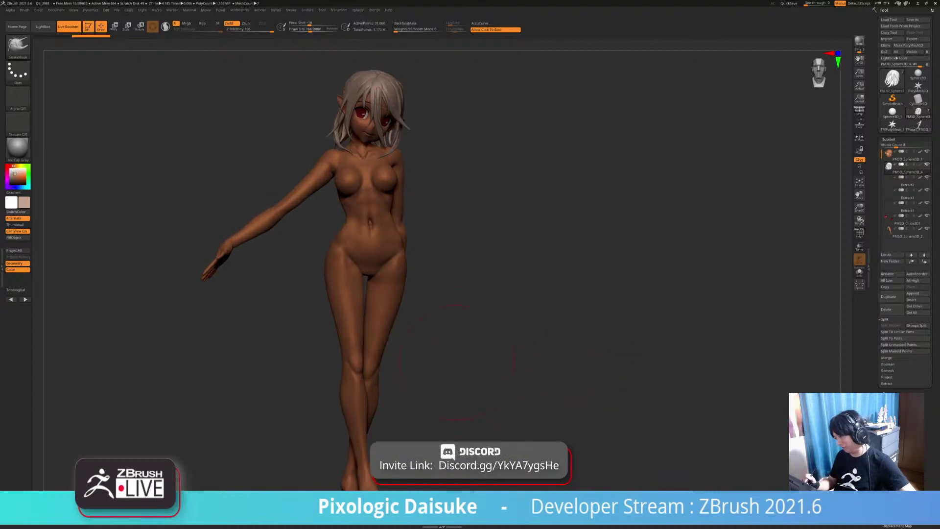
mouse_move(463, 356)
left_mouse_down()
mouse_move(392, 356)
mouse_move(458, 356)
left_mouse_up()
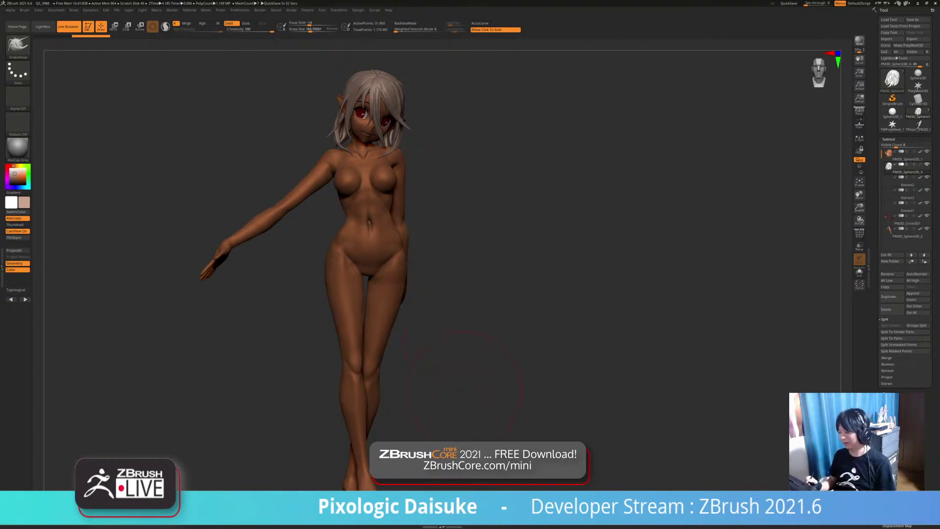
mouse_move(463, 382)
left_mouse_down()
mouse_move(470, 298)
mouse_move(431, 386)
left_mouse_up()
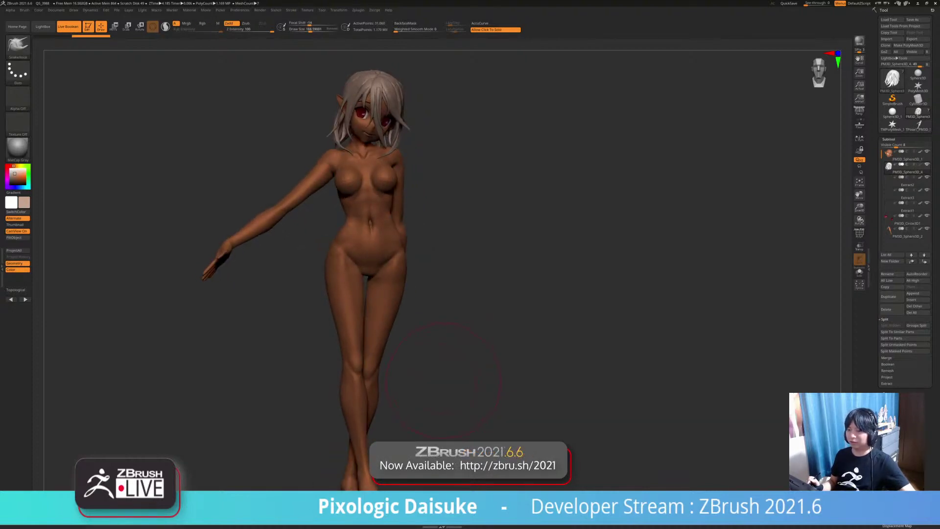
left_click_drag(444, 380, 690, 377)
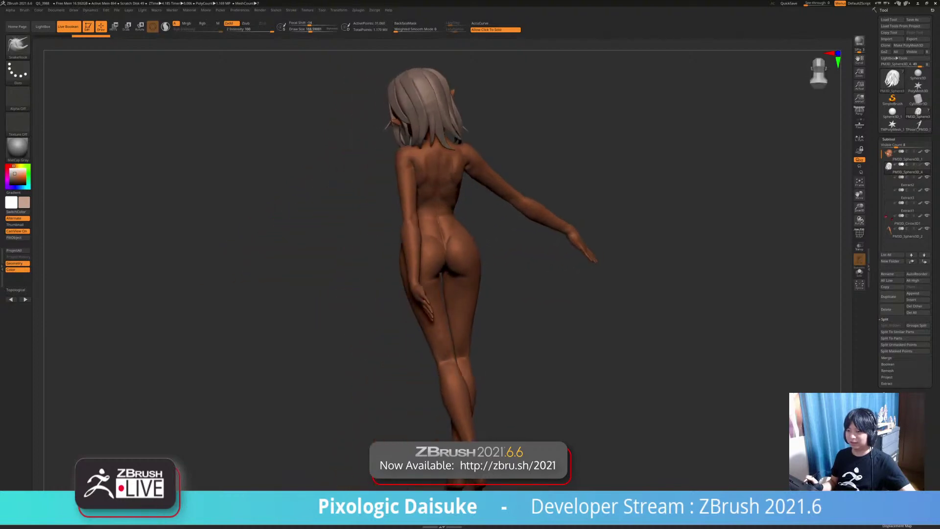
left_click_drag(279, 374, 518, 372)
key("ctrl")
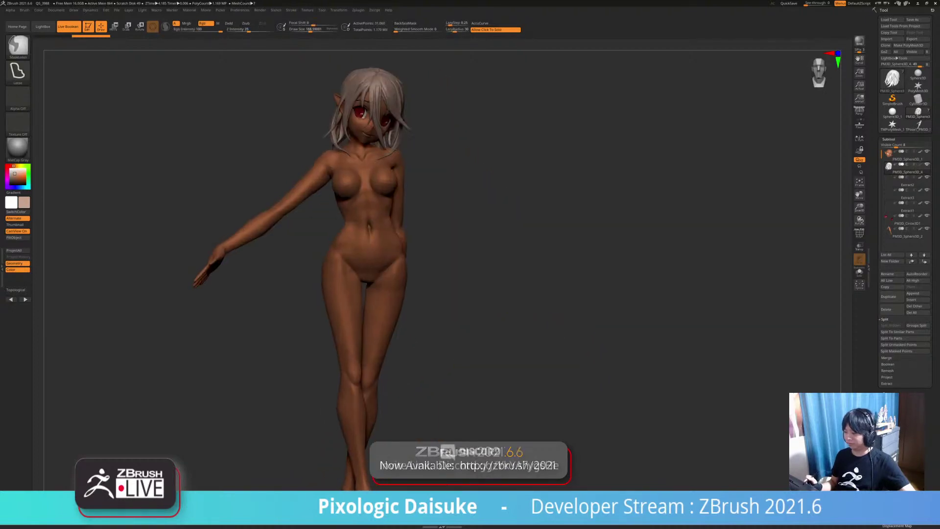
right_click_drag(518, 363, 517, 374, "ctrl")
right_click_drag(463, 230, 482, 387, "alt")
right_click_drag(482, 338, 497, 376, "alt")
right_click_drag(470, 340, 476, 361, "alt")
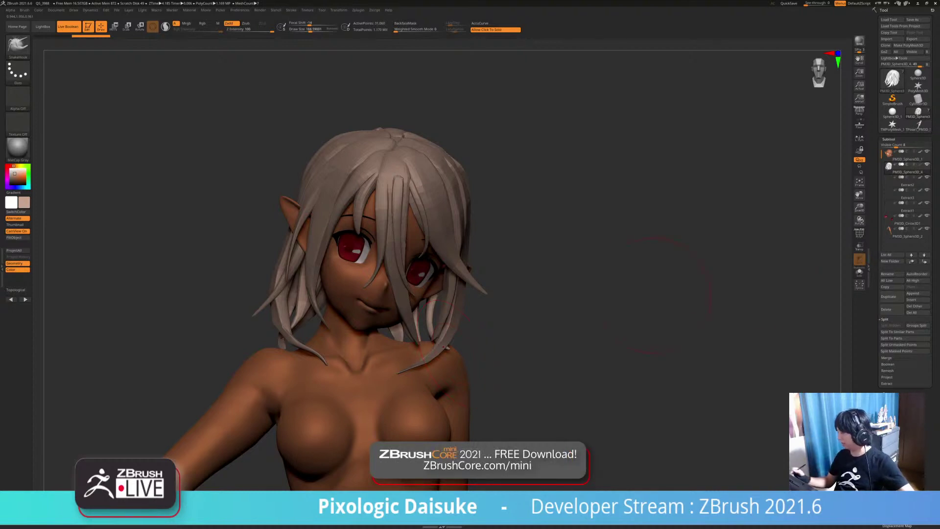
Step: Create a new subtool folder at the head subtool, keeping the name Untitled Folder
left_click(893, 156)
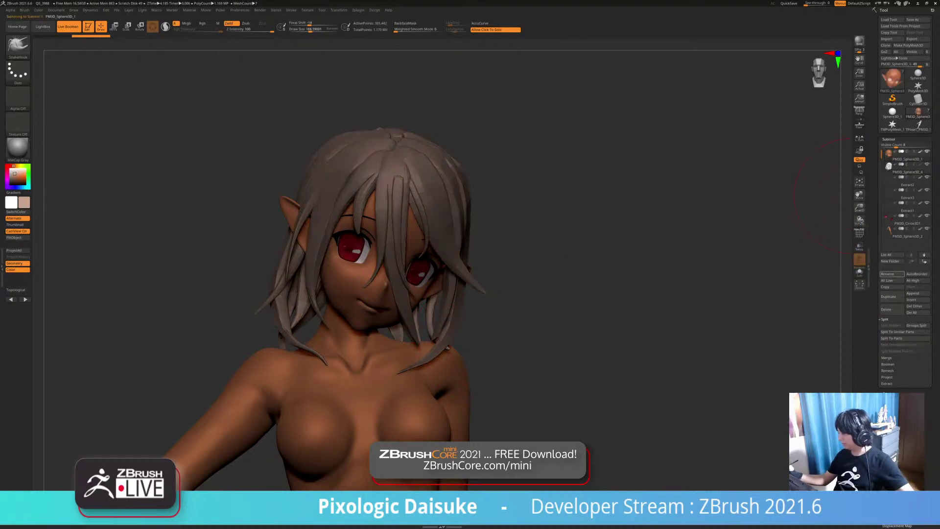
left_click(890, 261)
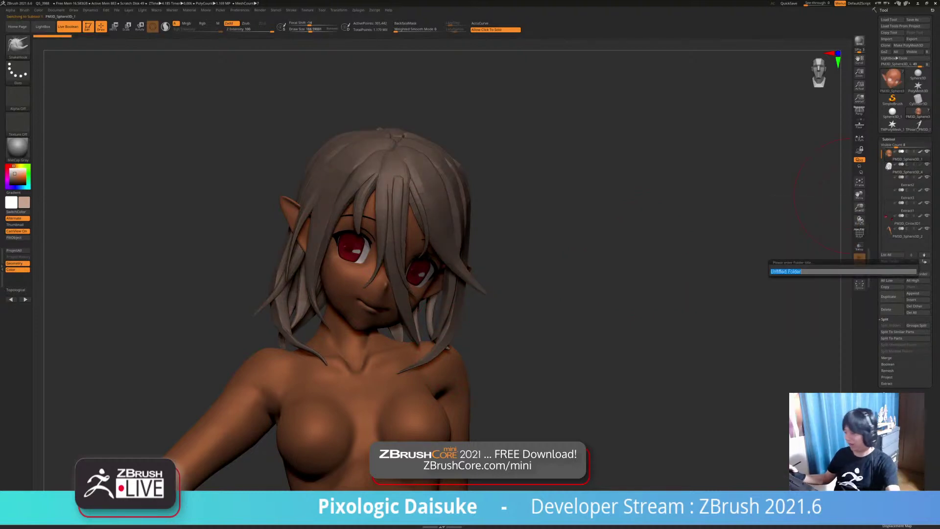
key("Return")
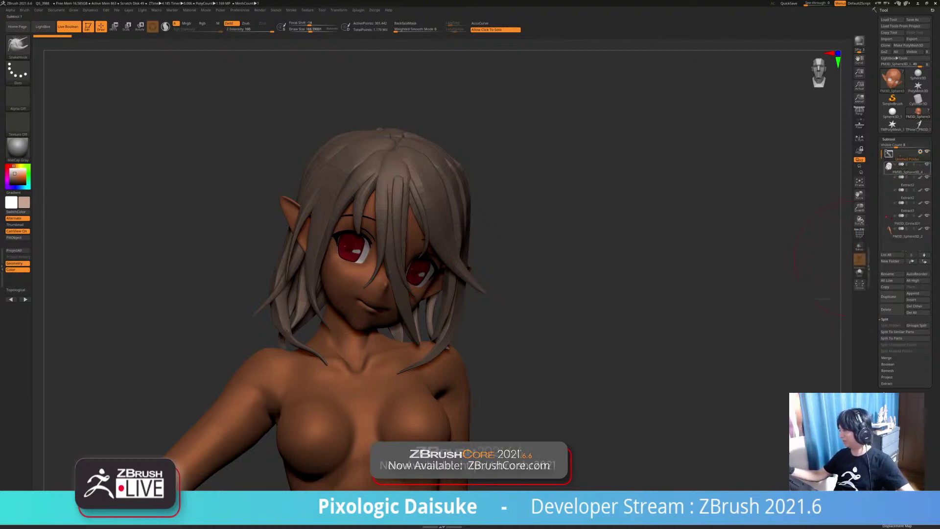
scroll(869, 262, "down", 1)
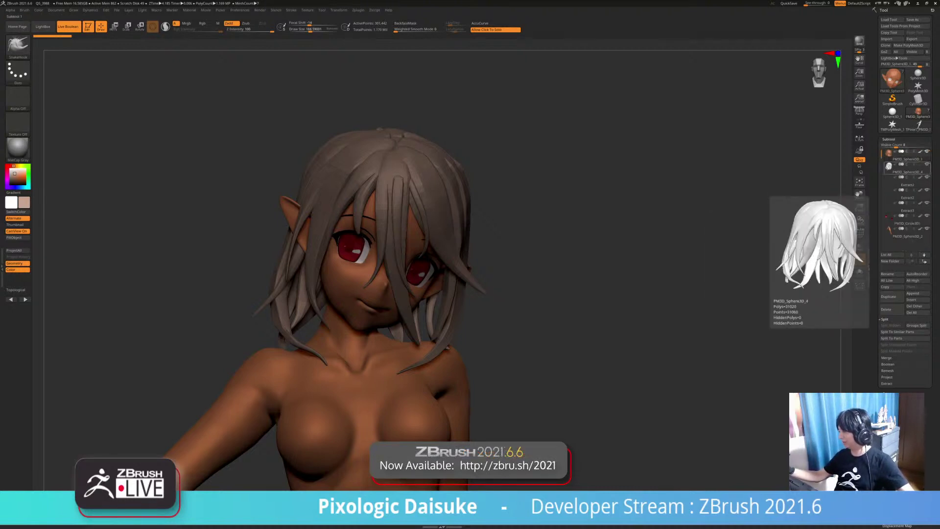
Step: Examine the head and hair from several angles and make the hair the active subtool
mouse_move(607, 318)
left_mouse_down()
mouse_move(597, 289)
mouse_move(631, 286)
mouse_move(578, 366)
left_mouse_up()
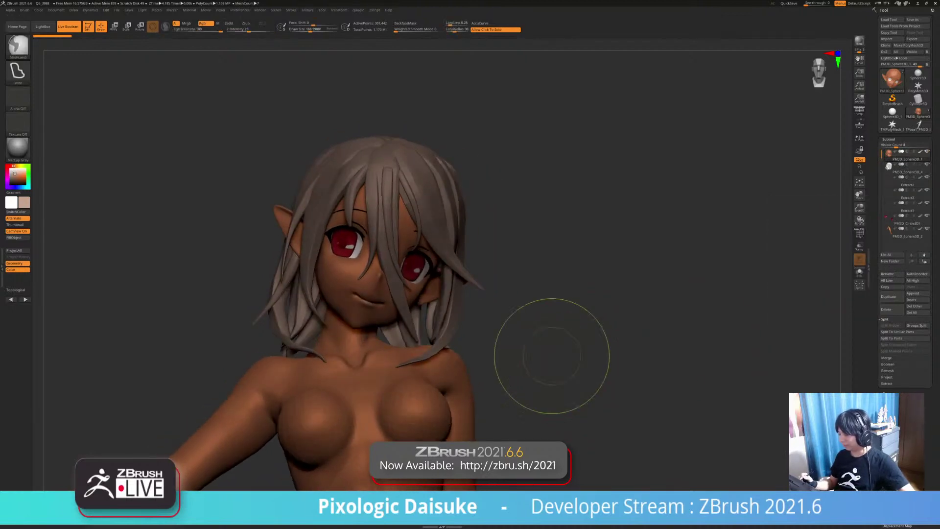
mouse_move(552, 356)
right_mouse_down("ctrl")
mouse_move(526, 397)
mouse_move(513, 355)
right_mouse_up("ctrl")
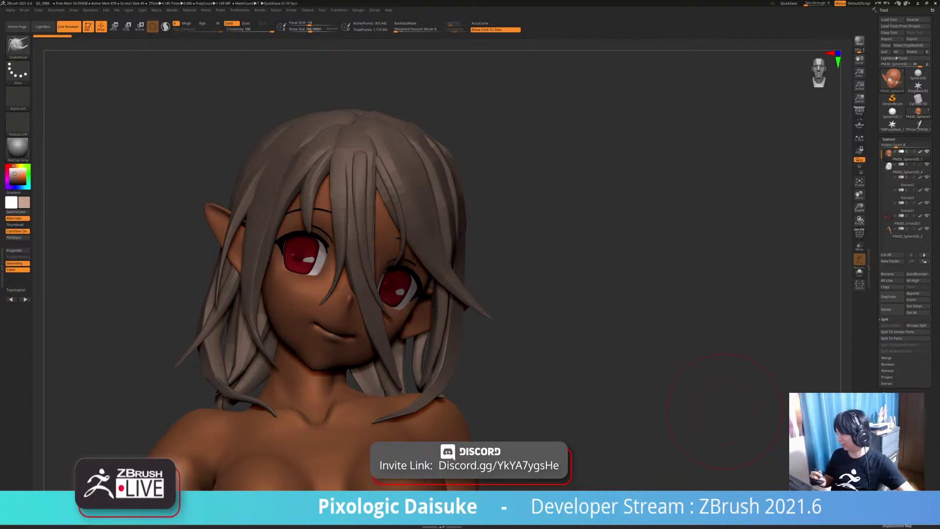
left_click_drag(724, 412, 673, 441)
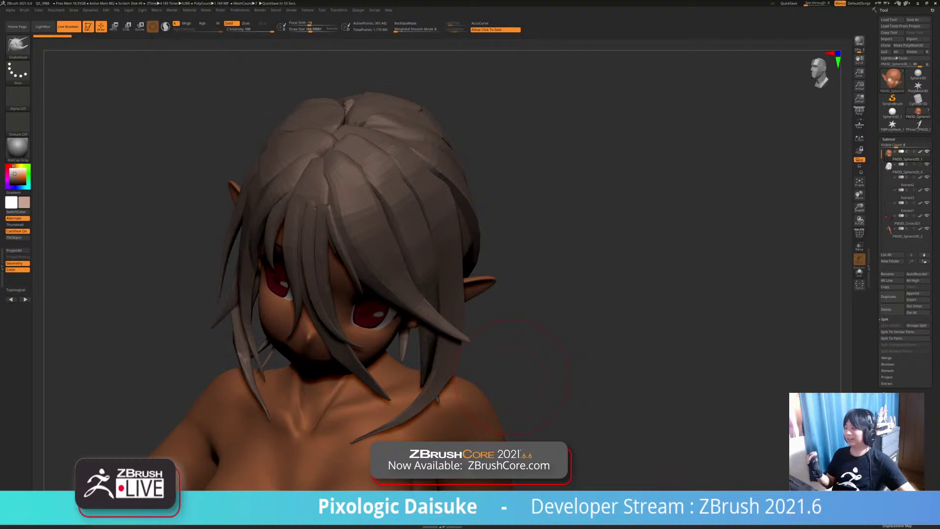
left_click(433, 360, "alt")
right_click_drag(433, 360, 443, 255)
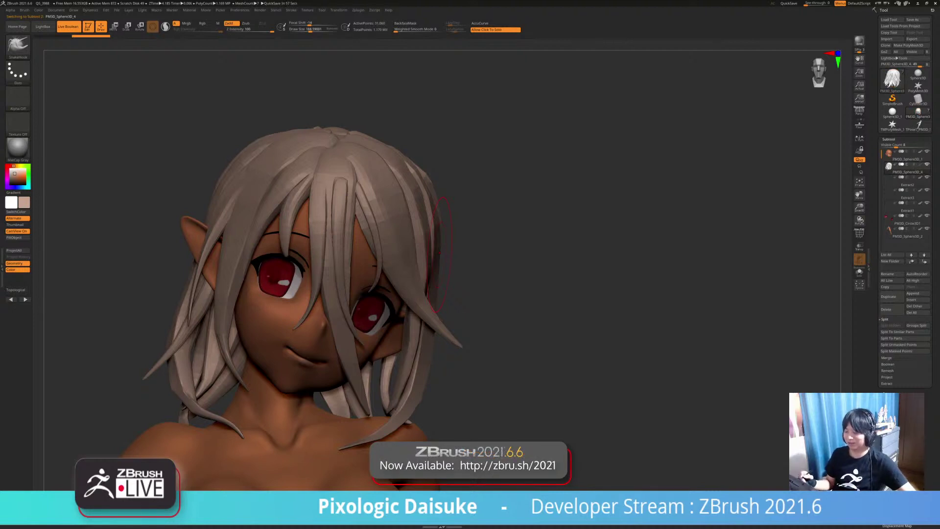
mouse_move(482, 279)
right_mouse_down()
mouse_move(453, 285)
mouse_move(479, 290)
right_mouse_up()
left_click(333, 357, "alt")
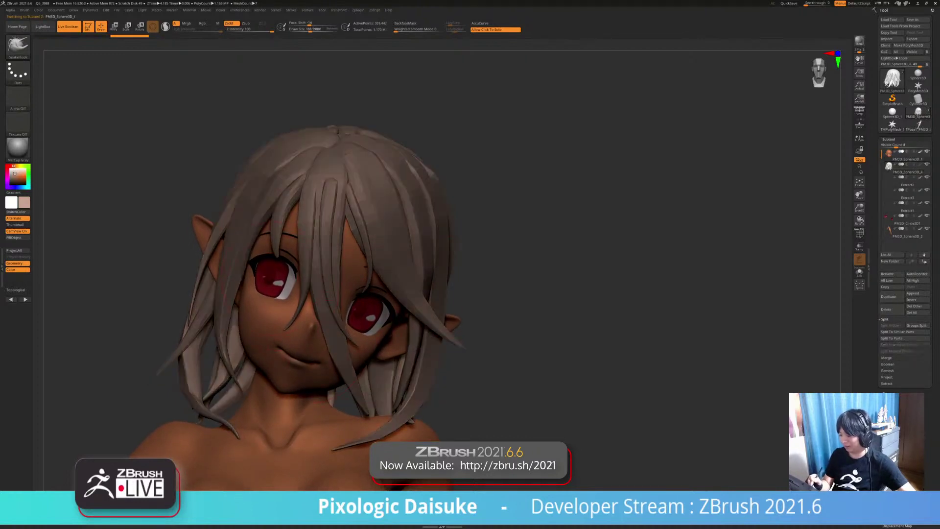
right_click_drag(332, 358, 334, 319, "ctrl")
left_click(360, 250, "alt")
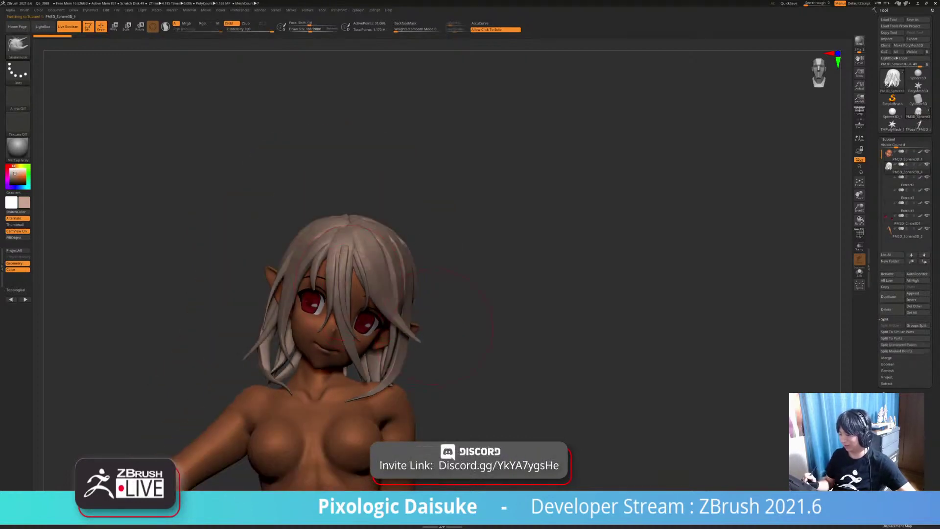
right_click_drag(455, 304, 443, 254, "alt")
right_click_drag(444, 254, 514, 318)
right_click_drag(385, 351, 377, 333)
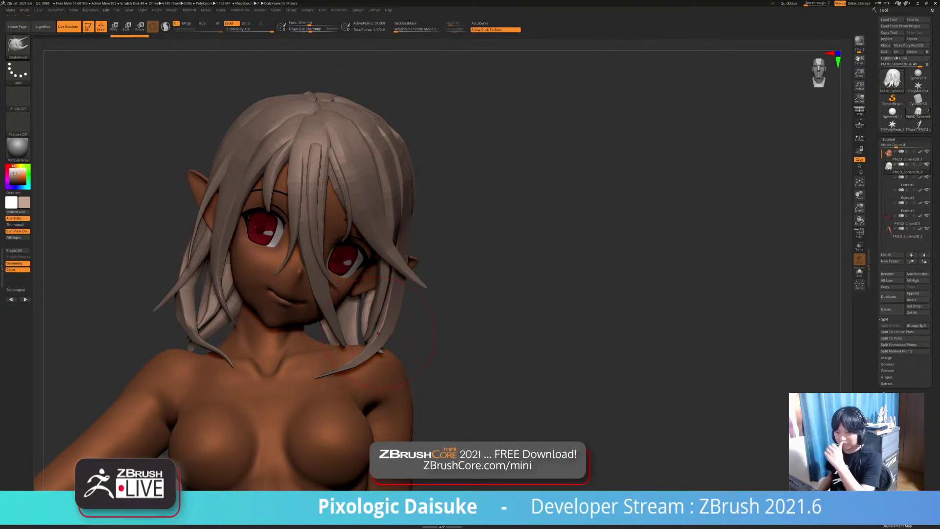
left_click_drag(479, 235, 485, 273)
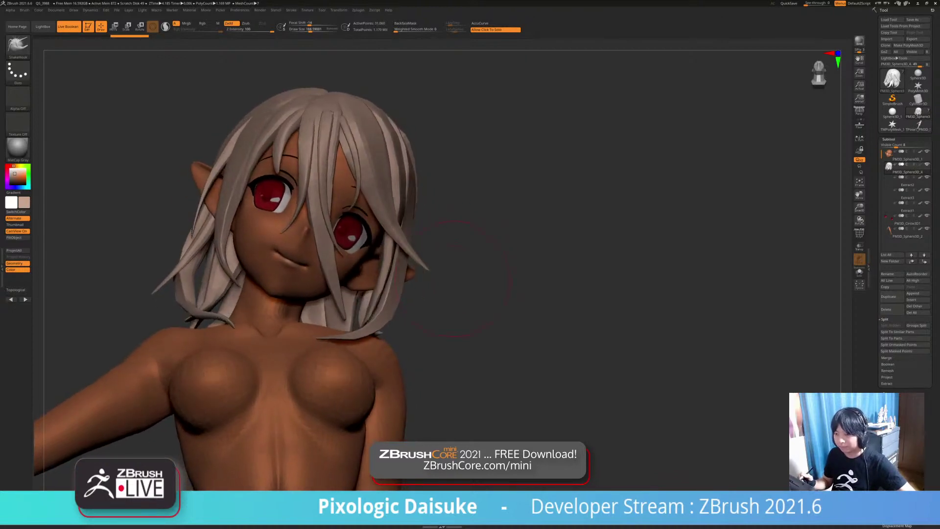
Step: Draw a tapered strand among the lower hair tips at the side of the head with a smaller flat hair-strip curve brush
left_click(18, 46)
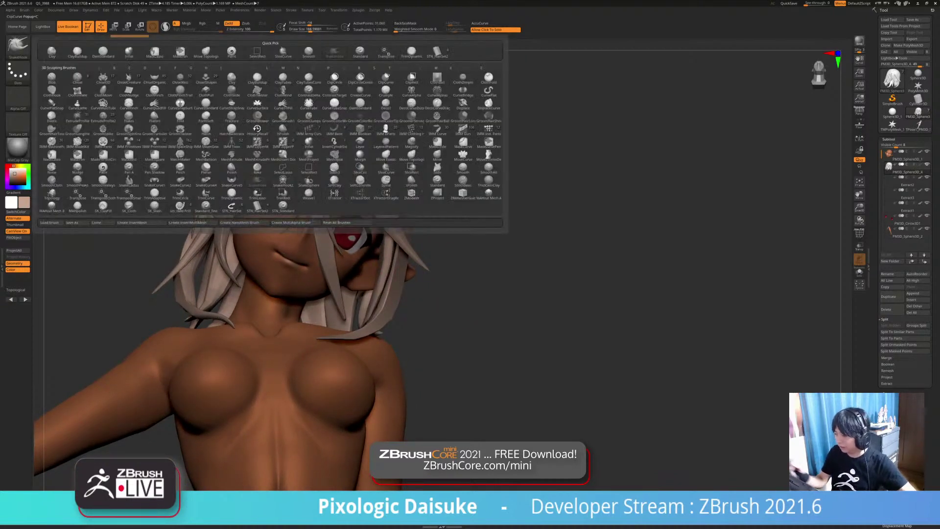
left_click(437, 52)
mouse_move(245, 205)
right_mouse_down("ctrl")
mouse_move(254, 255)
mouse_move(289, 289)
mouse_move(299, 282)
right_mouse_up("ctrl")
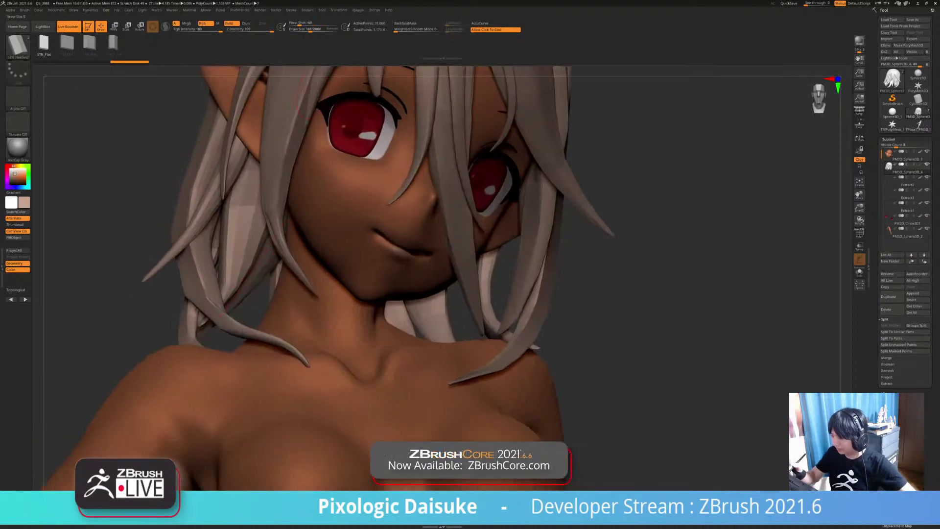
key("bracketleft")
key("bracketleft")
key("bracketleft")
key("bracketleft")
key("bracketleft")
mouse_move(274, 210)
right_mouse_down()
mouse_move(229, 168)
mouse_move(248, 213)
mouse_move(284, 200)
mouse_move(267, 210)
right_mouse_up()
right_click_drag(261, 242, 336, 165)
left_click_drag(313, 183, 276, 230)
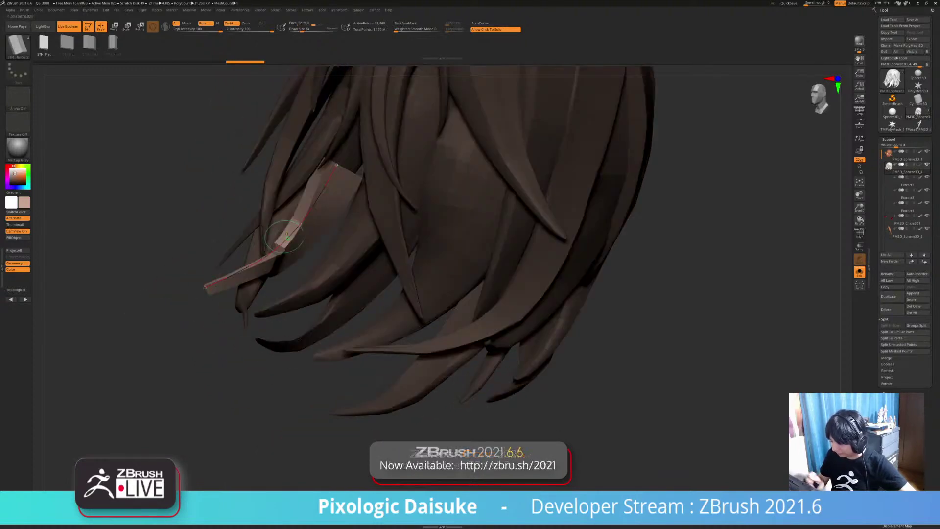
key("ctrl+z")
left_click_drag(228, 292, 179, 294)
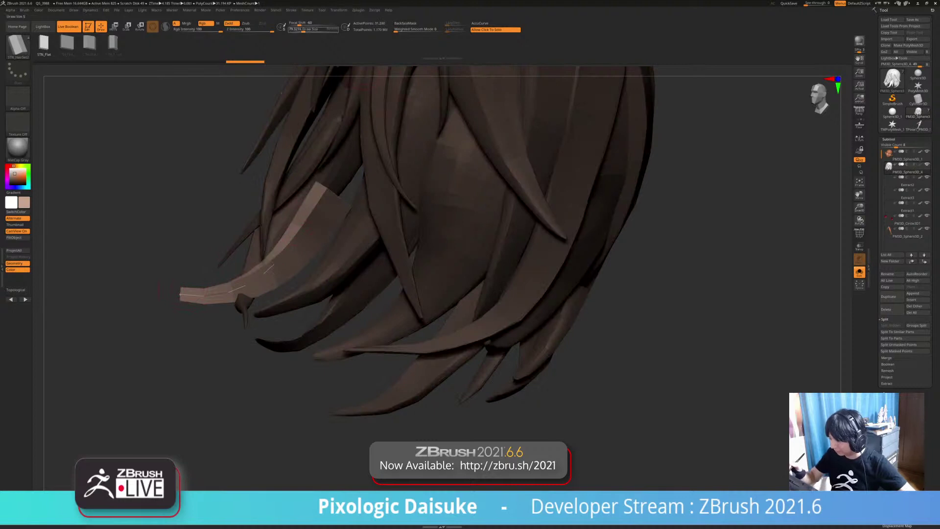
right_click_drag(205, 289, 215, 252)
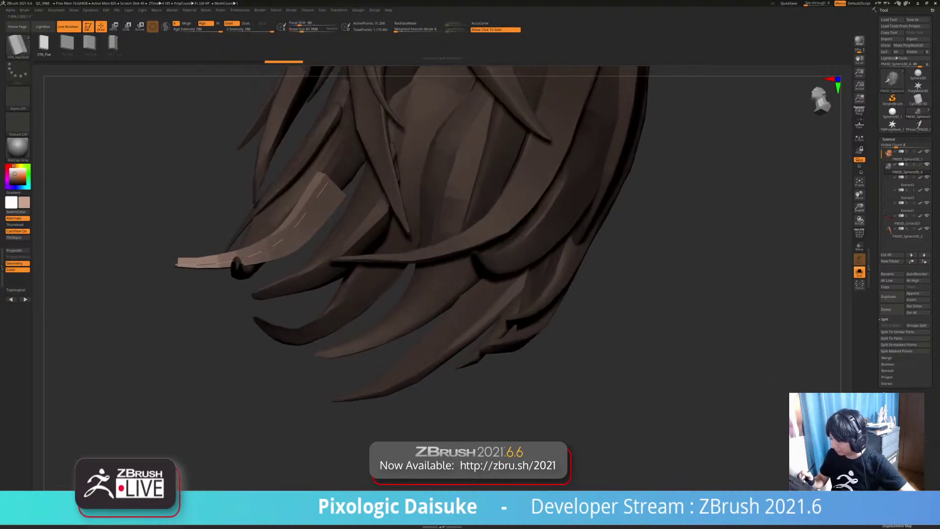
Step: Reshape the new side strand from its root end and clear the mask on the hair
left_click_drag(328, 183, 333, 174)
right_click_drag(332, 175, 313, 205, "ctrl")
left_click_drag(123, 313, 49, 426, "ctrl")
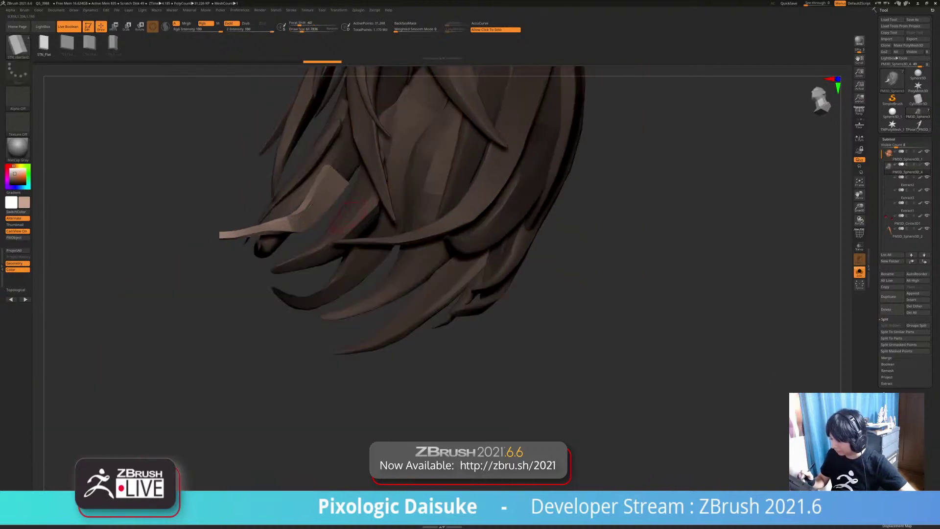
right_click_drag(196, 333, 244, 353)
mouse_move(338, 237)
right_mouse_down()
mouse_move(345, 269)
mouse_move(391, 272)
right_mouse_up()
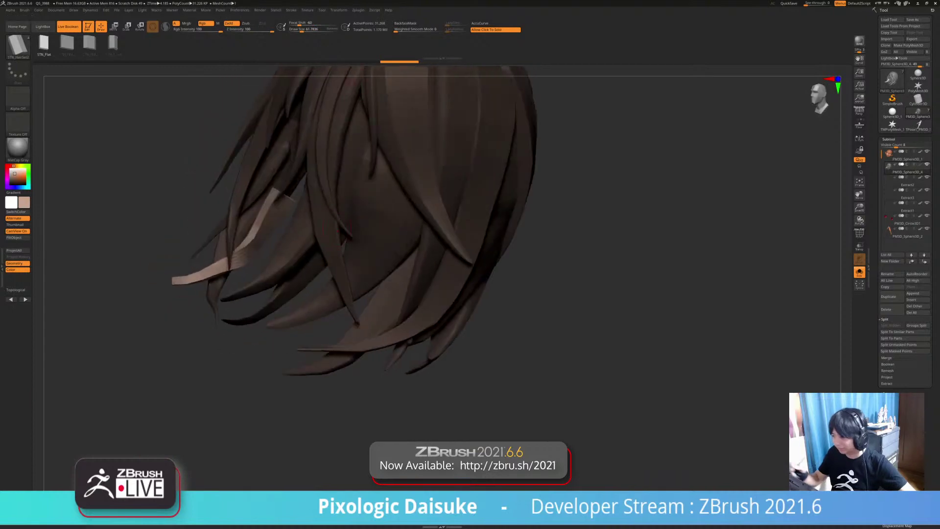
Step: Smooth the new strand's tip and root with the draw size at about 127, so both ends are rounded and narrow
left_click(306, 30)
left_click_drag(215, 269, 181, 280, "shift")
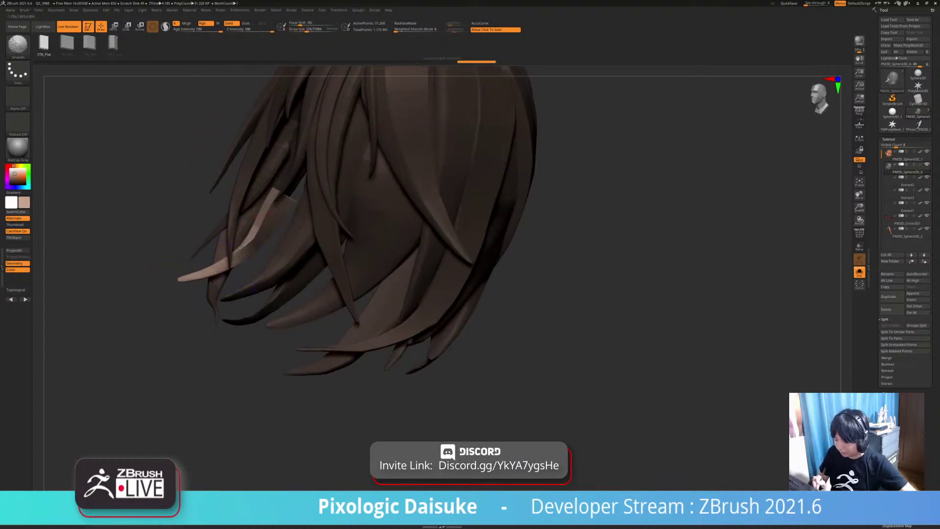
mouse_move(211, 294)
right_mouse_down()
mouse_move(303, 292)
mouse_move(290, 258)
right_mouse_up()
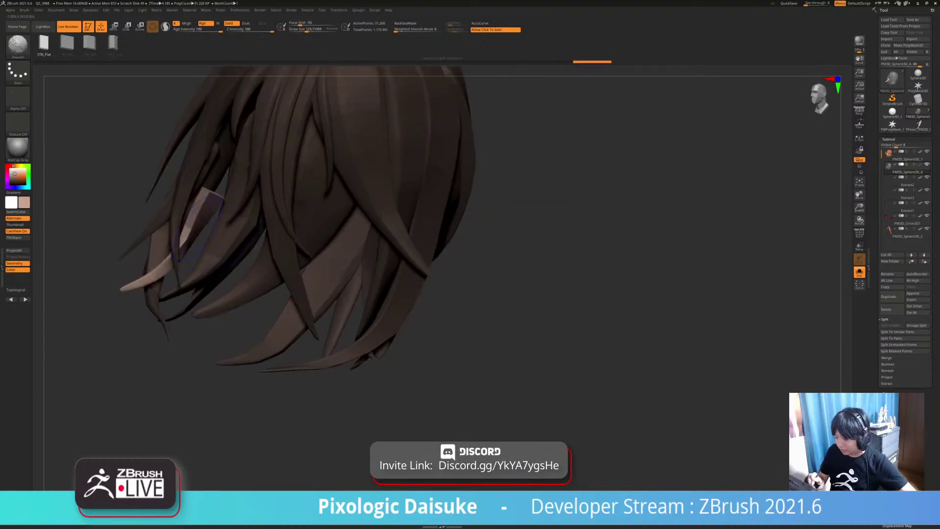
mouse_move(188, 242)
left_mouse_down("shift")
mouse_move(195, 206)
mouse_move(215, 198)
left_mouse_up("shift")
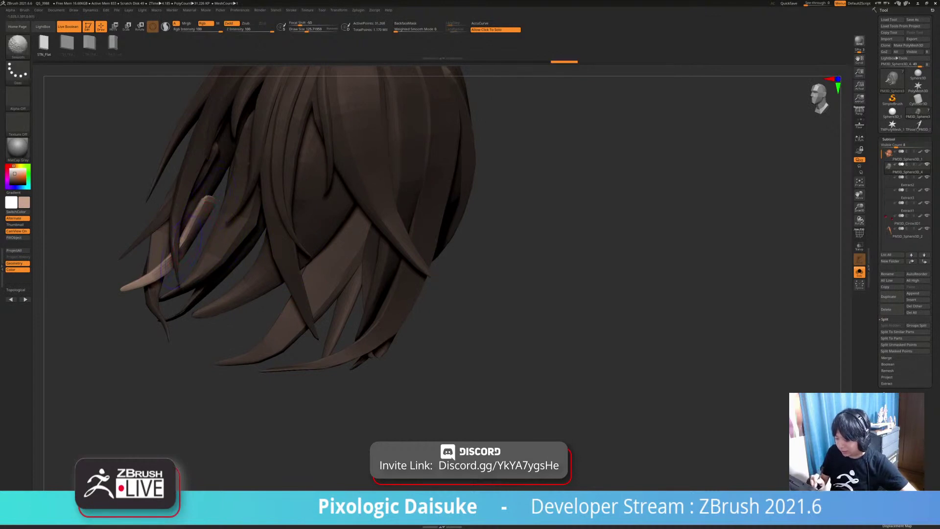
mouse_move(274, 294)
right_mouse_down()
mouse_move(456, 305)
mouse_move(428, 328)
right_mouse_up()
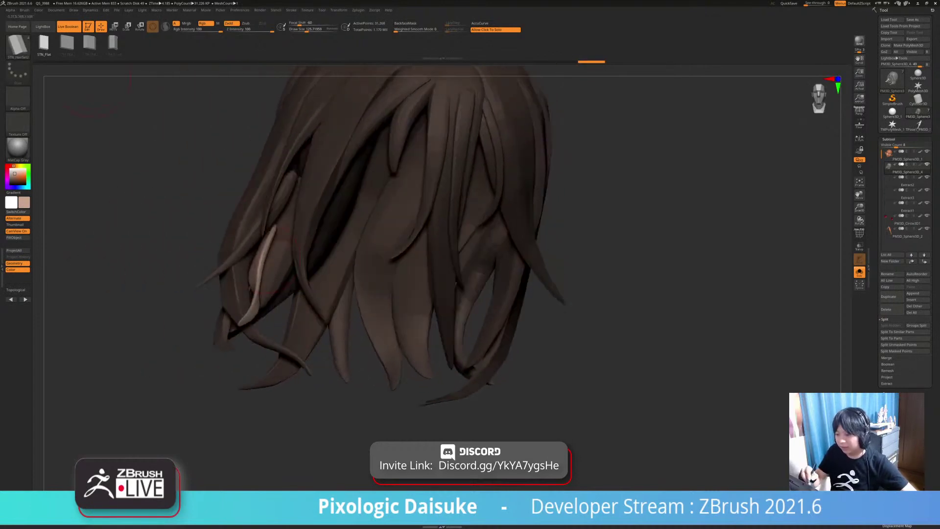
Step: Adjust the new strand's upper part with the SnakeHook brush so it fits among the neighbouring strands
left_click(17, 46)
left_click(201, 51)
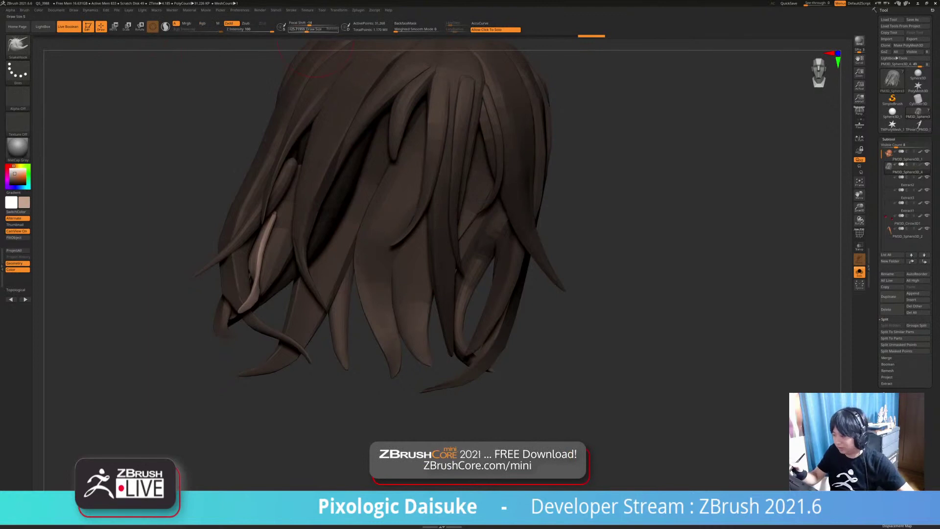
right_click_drag(196, 66, 261, 235)
left_click_drag(268, 235, 263, 234)
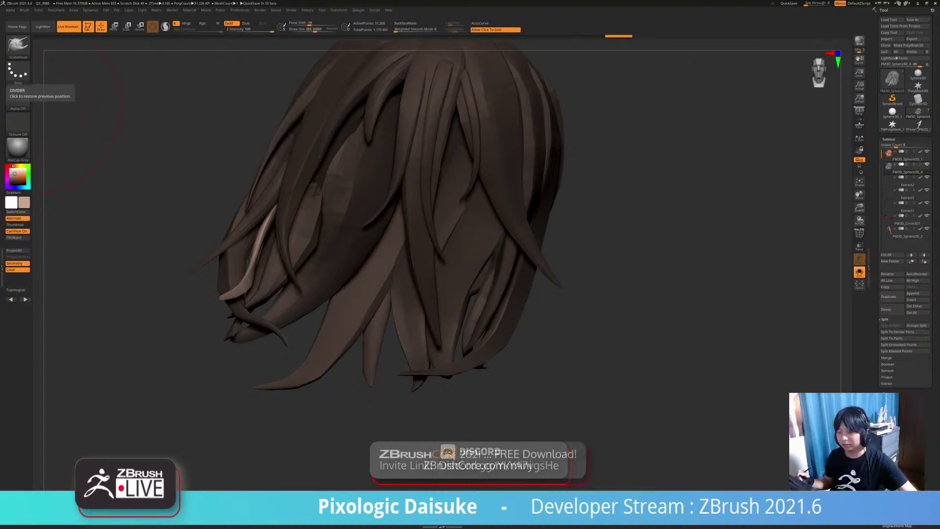
Step: Examine the updated hairstyle on the whole figure from the front, side and back, both close up and at full length
mouse_move(612, 205)
left_mouse_down()
mouse_move(660, 230)
mouse_move(695, 269)
left_mouse_up()
key("f")
mouse_move(631, 245)
left_mouse_down()
mouse_move(583, 259)
mouse_move(629, 259)
left_mouse_up()
left_click(582, 260)
right_click_drag(629, 259, 587, 230, "ctrl")
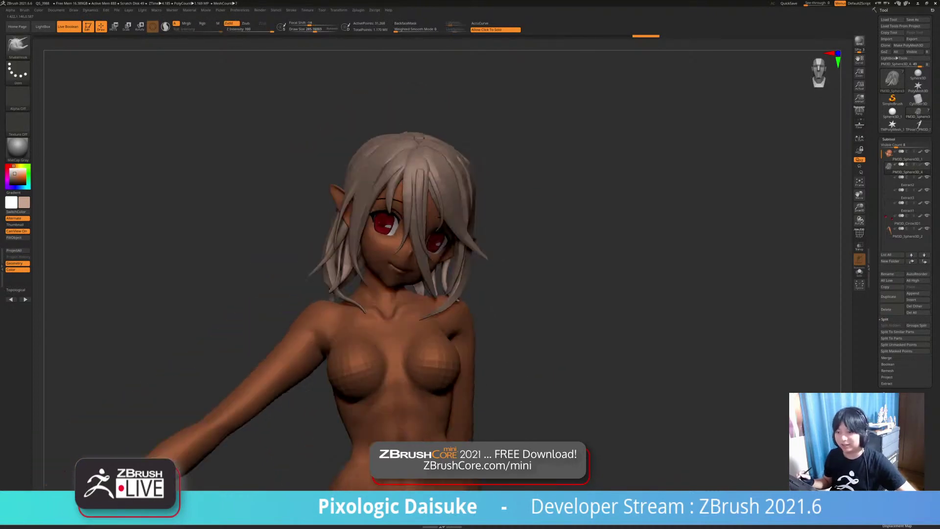
right_click_drag(551, 290, 527, 196, "alt")
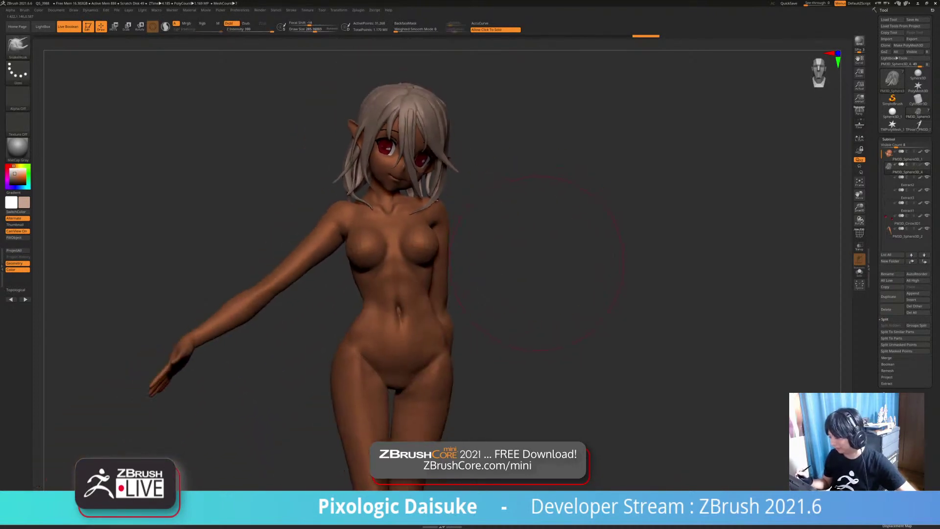
left_click_drag(526, 254, 782, 258)
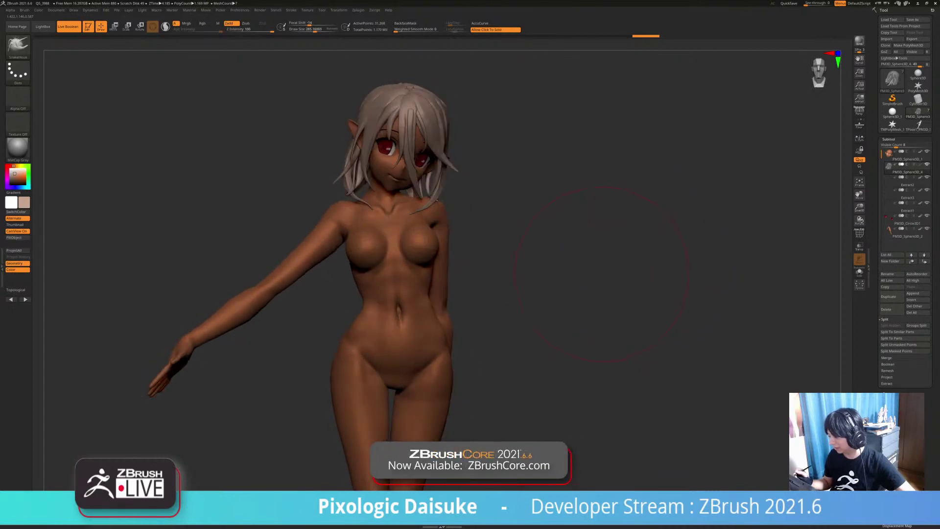
left_click_drag(602, 274, 774, 274)
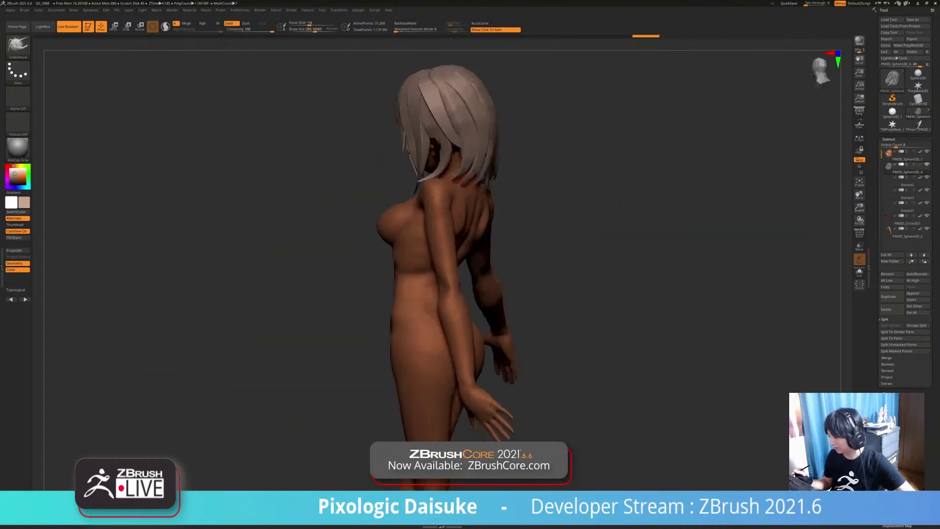
left_click_drag(490, 257, 564, 254)
right_click_drag(564, 254, 570, 343, "ctrl")
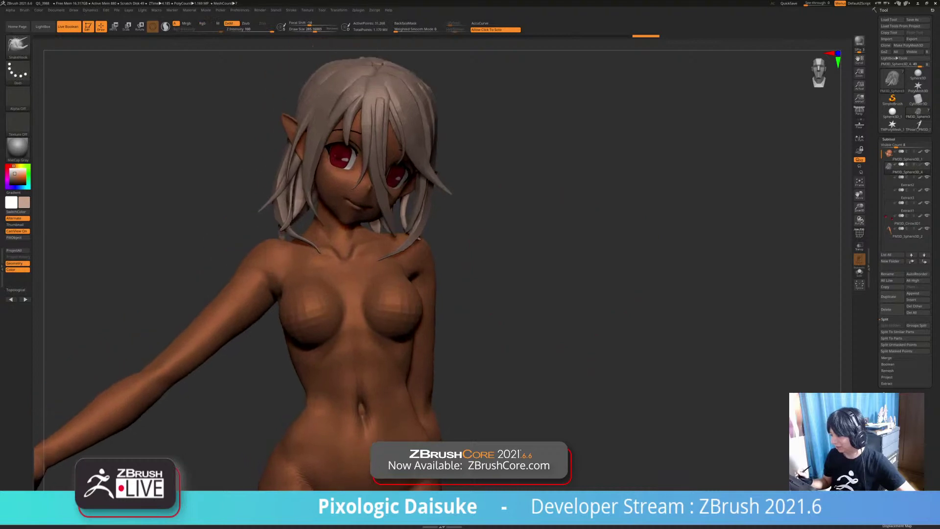
mouse_move(518, 274)
left_mouse_down()
mouse_move(695, 280)
mouse_move(654, 292)
mouse_move(803, 288)
left_mouse_up()
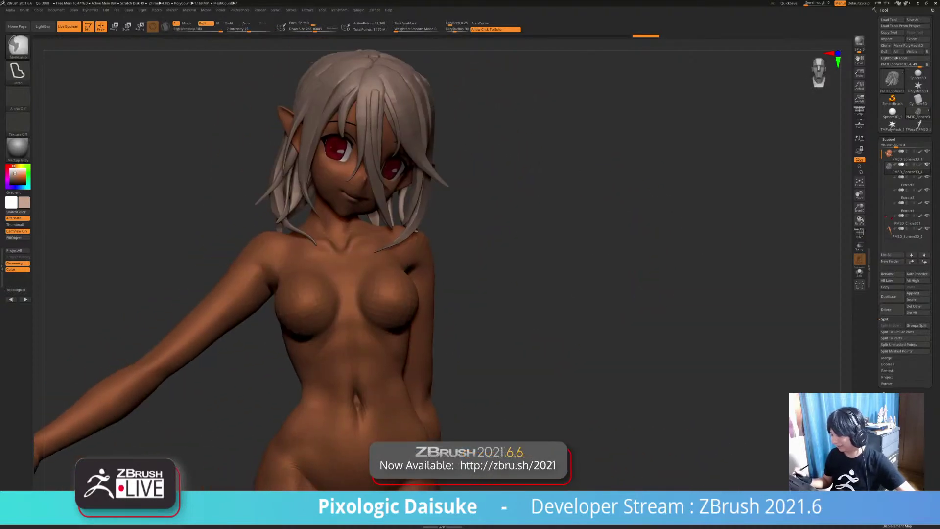
right_click_drag(587, 318, 520, 194, "ctrl")
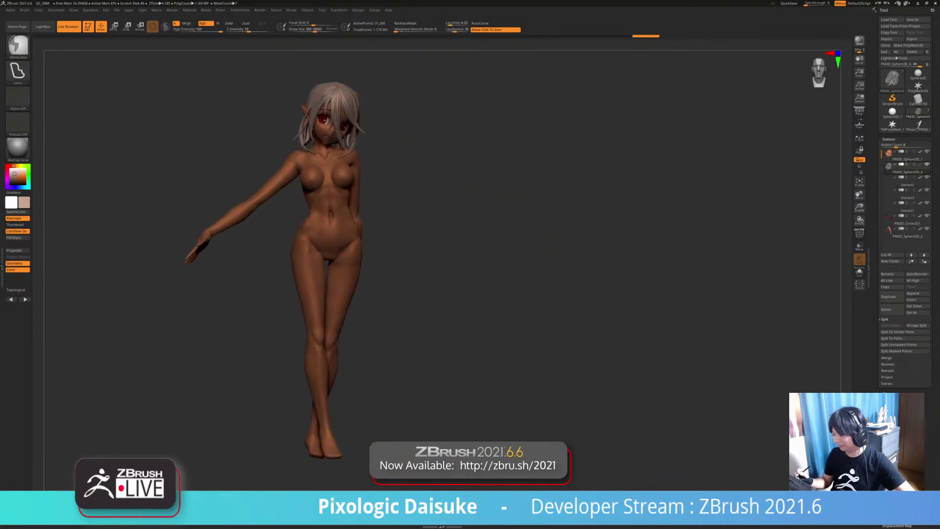
right_click_drag(520, 252, 521, 260)
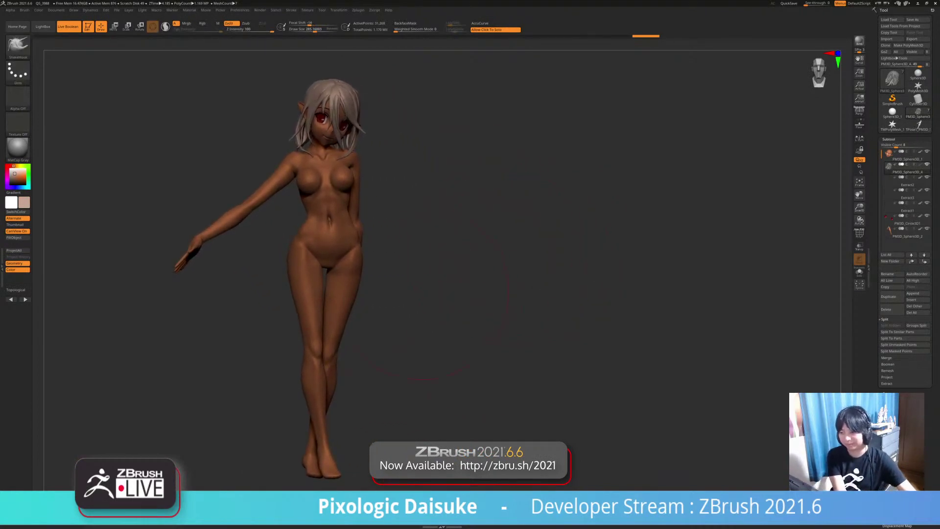